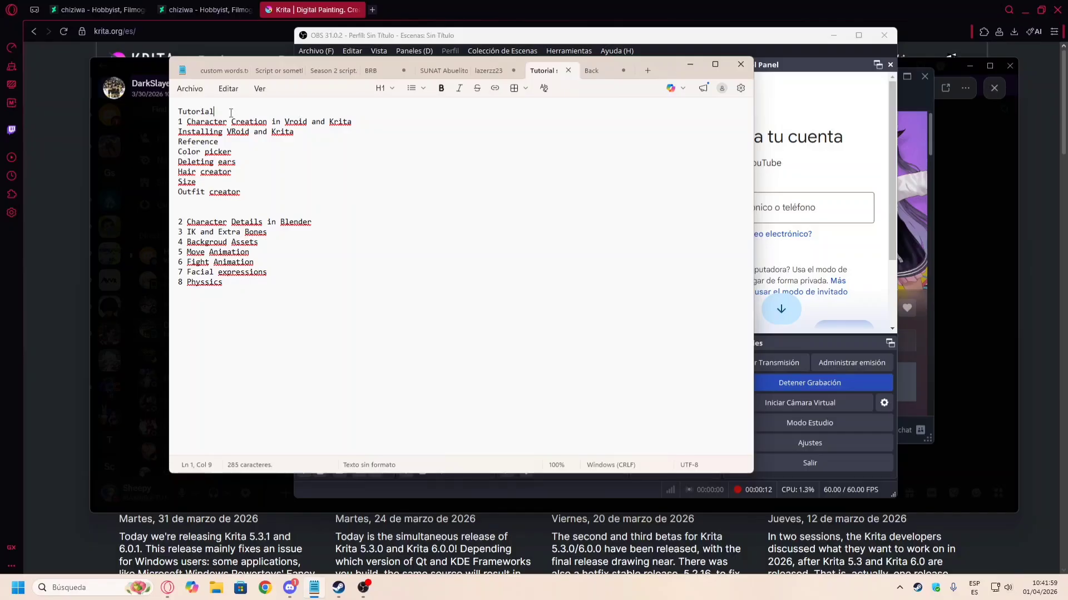
Step: Add a blank line below the "Tutorial:" heading in the script notes and review the outlined topics
key("Return")
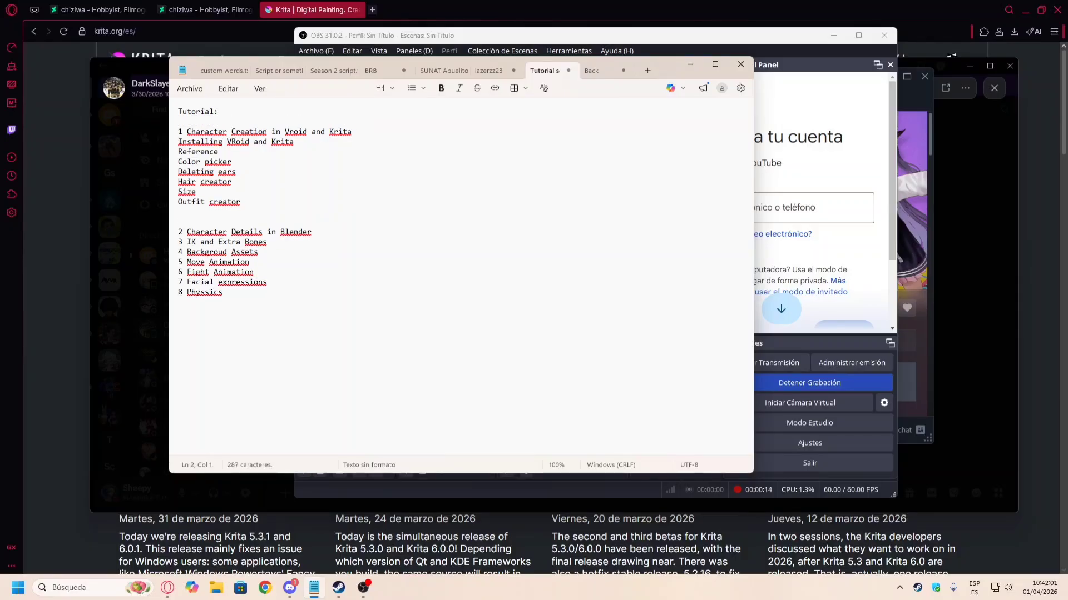
left_click_drag(181, 130, 234, 181)
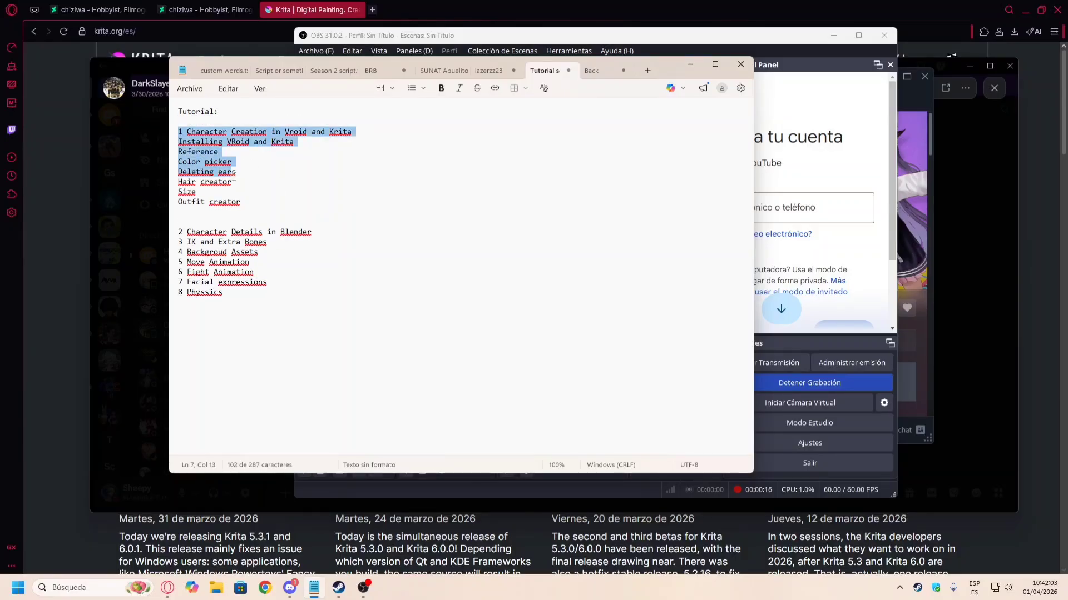
left_click_drag(241, 224, 236, 250)
left_click(223, 252)
left_click(185, 238)
left_click(177, 232)
left_click(181, 232)
left_click(251, 160)
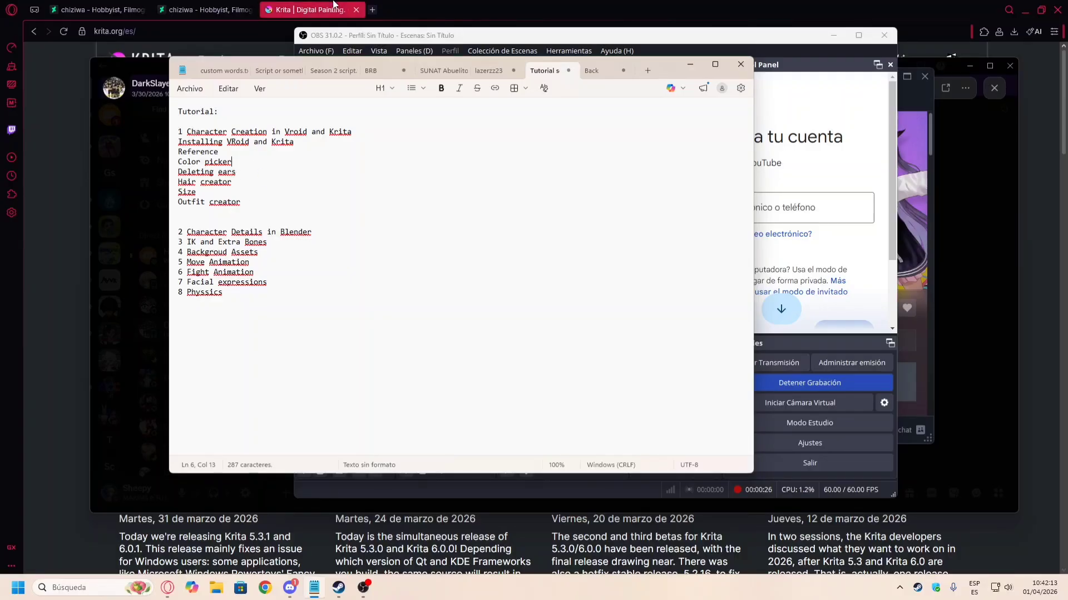
Step: Switch to Steam to view VRoid Studio in the library, and bring up the Krita website in the browser
left_click(339, 587)
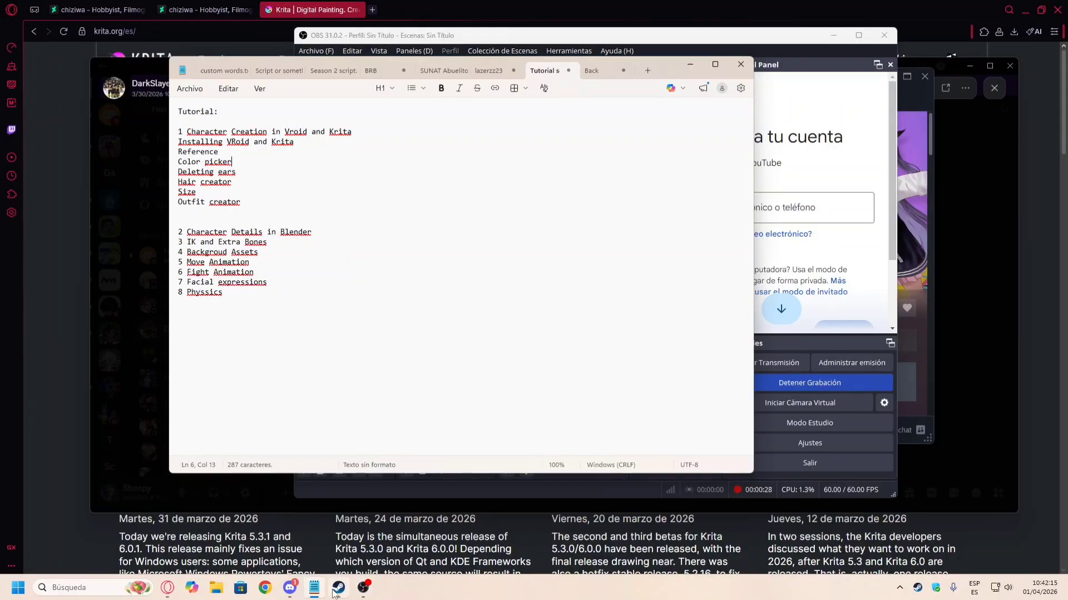
scroll(290, 322, "down", 15)
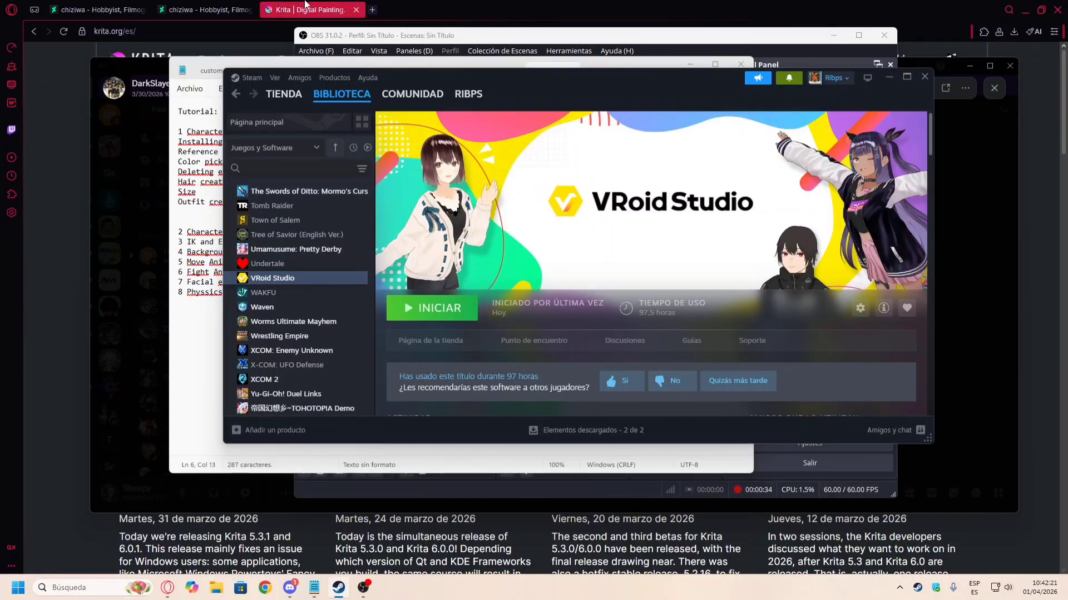
left_click(288, 5)
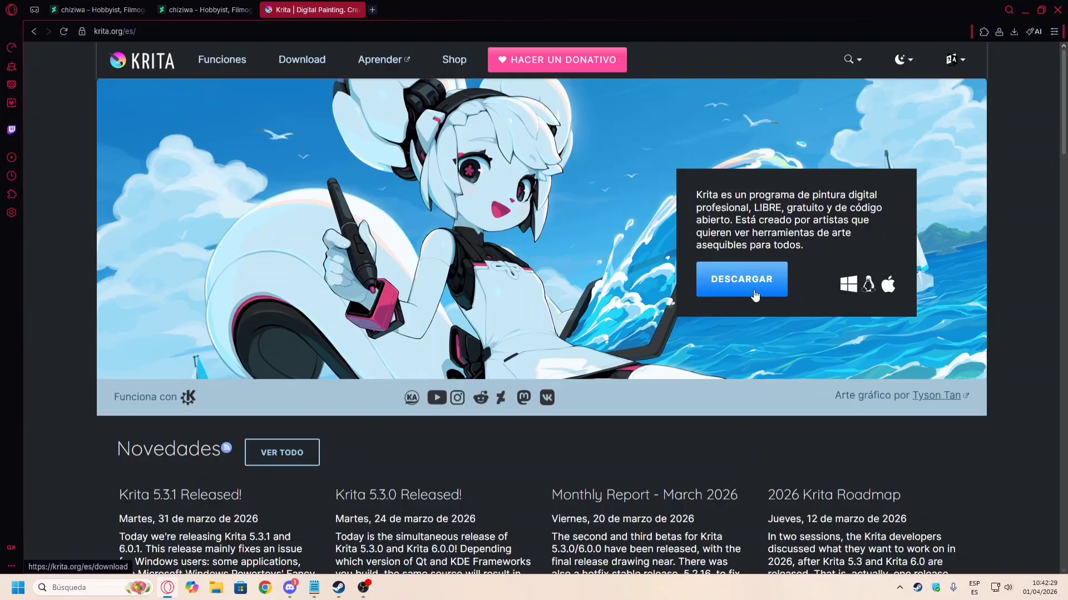
left_click(102, 591)
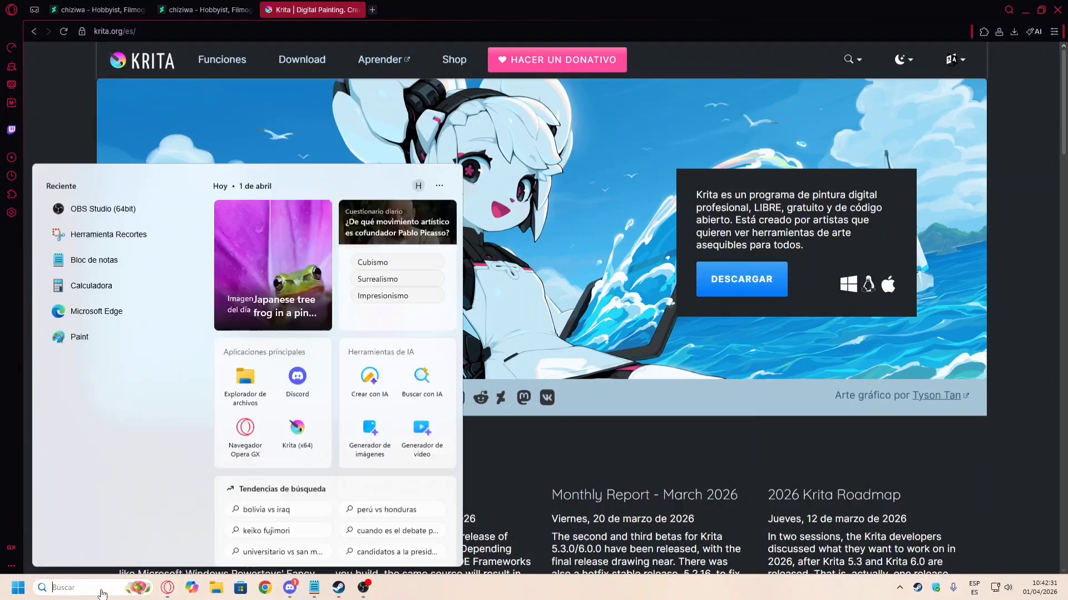
left_click(58, 122)
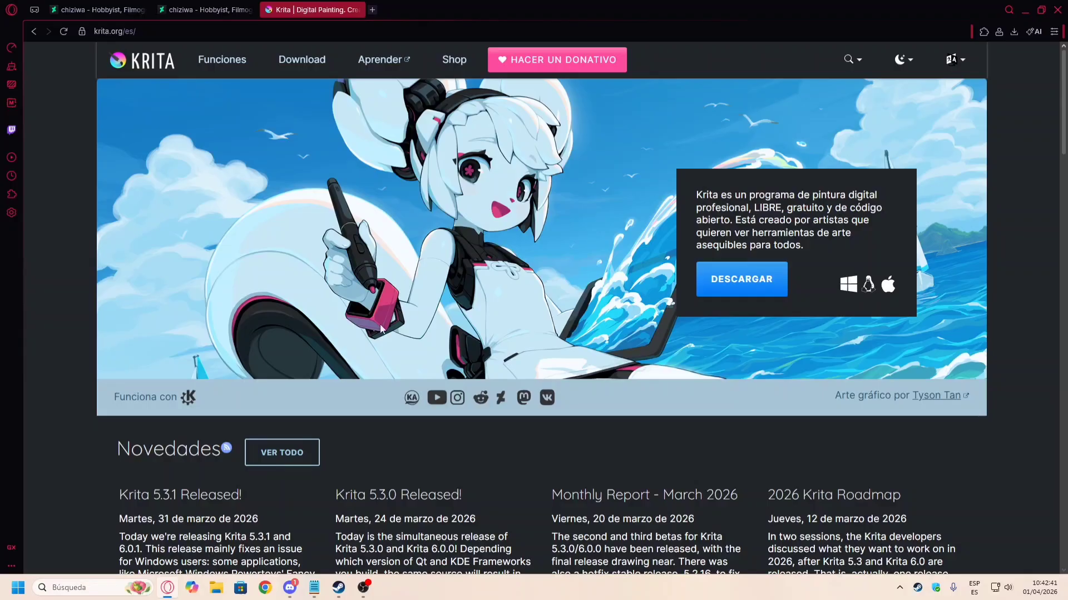
mouse_move(357, 592)
left_click(364, 592)
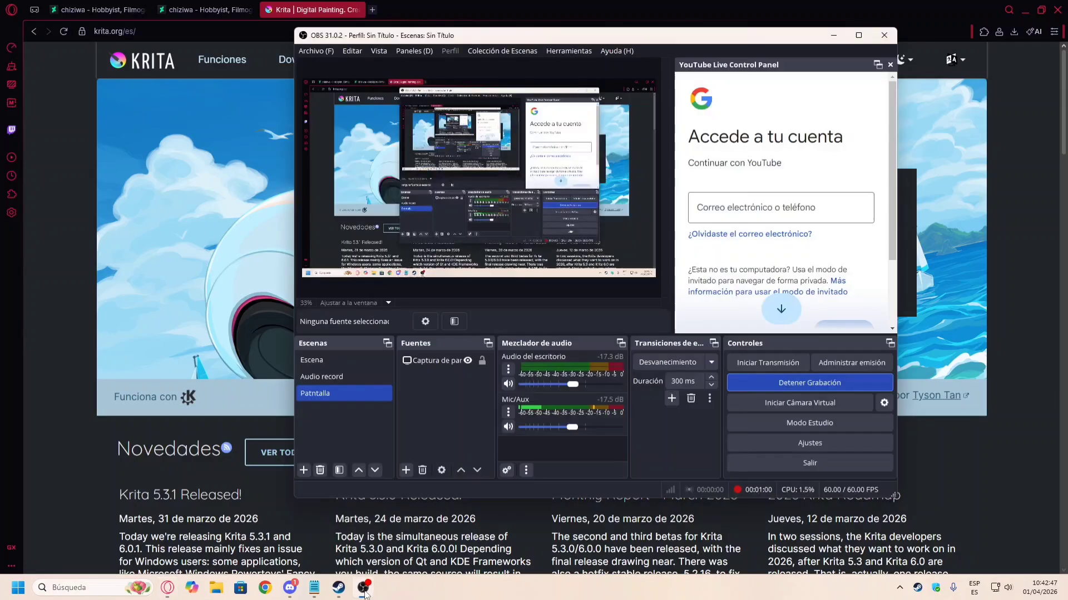
left_click(70, 491)
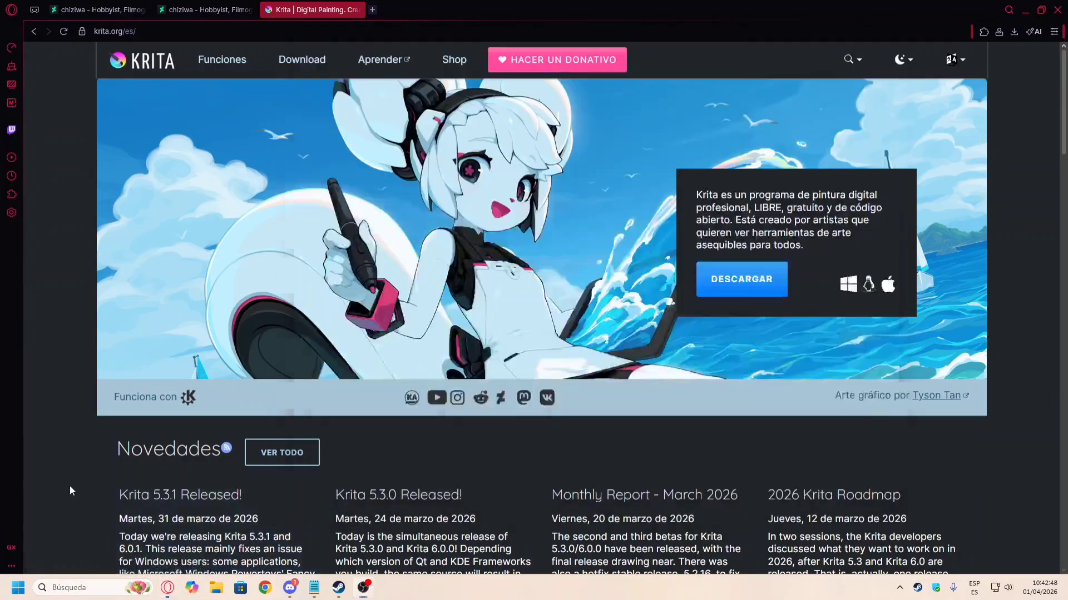
Step: Launch VRoid Studio from the Steam library and create a new model from the Fem base
left_click(339, 587)
left_click(445, 312)
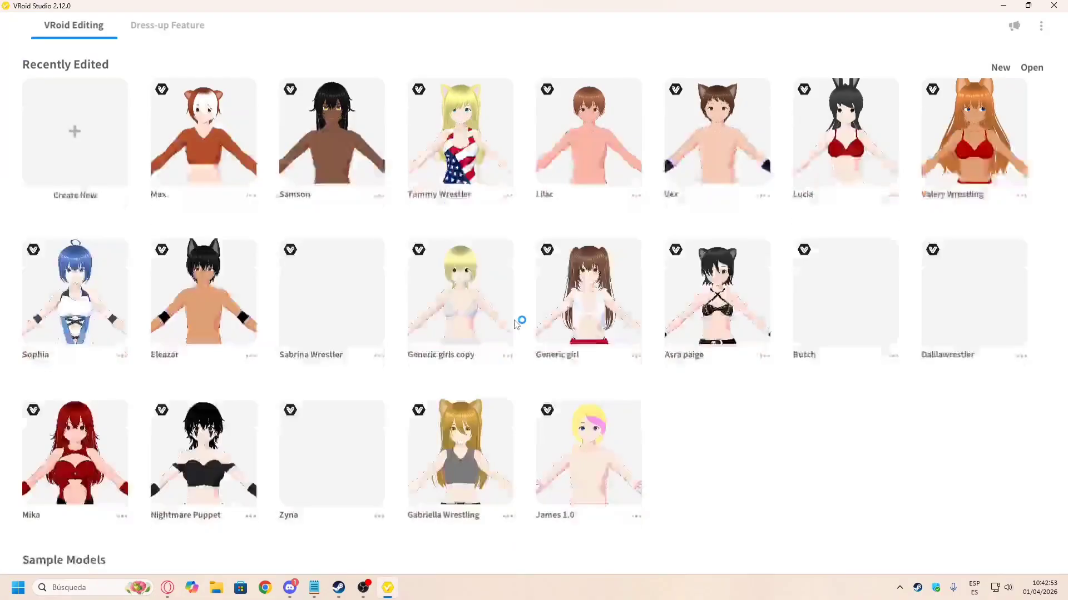
left_click(72, 141)
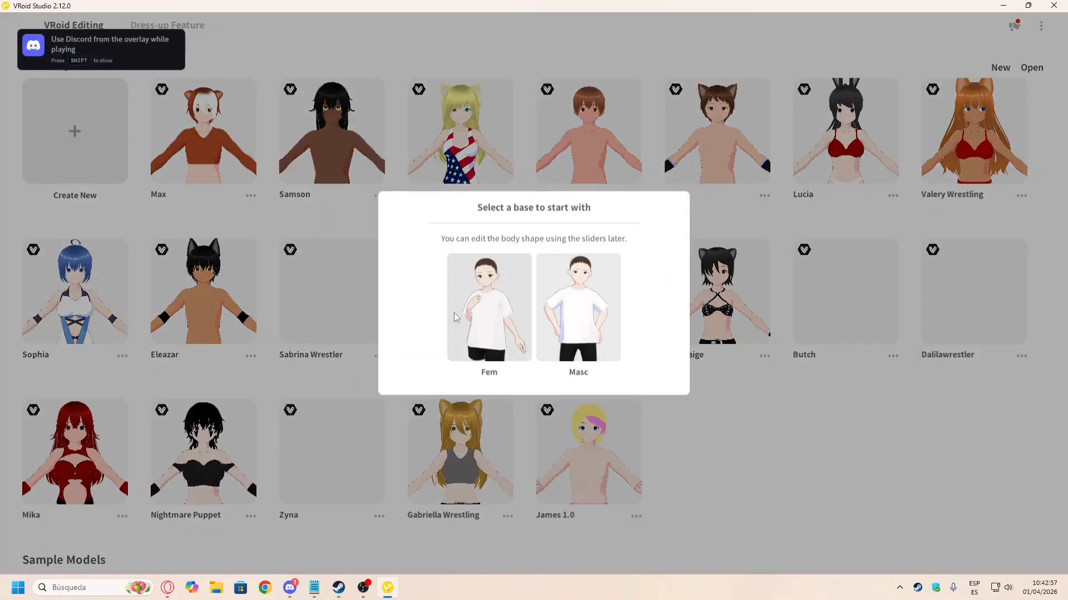
left_click(499, 311)
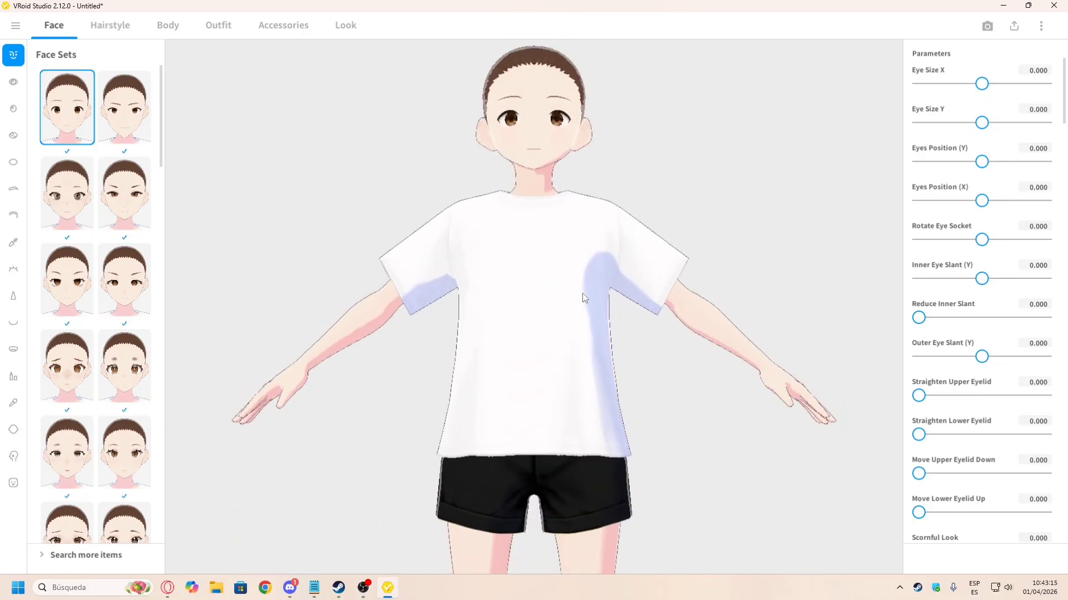
Step: Switch to Discord and copy the opened reference image of the cat-eared character
left_click(289, 587)
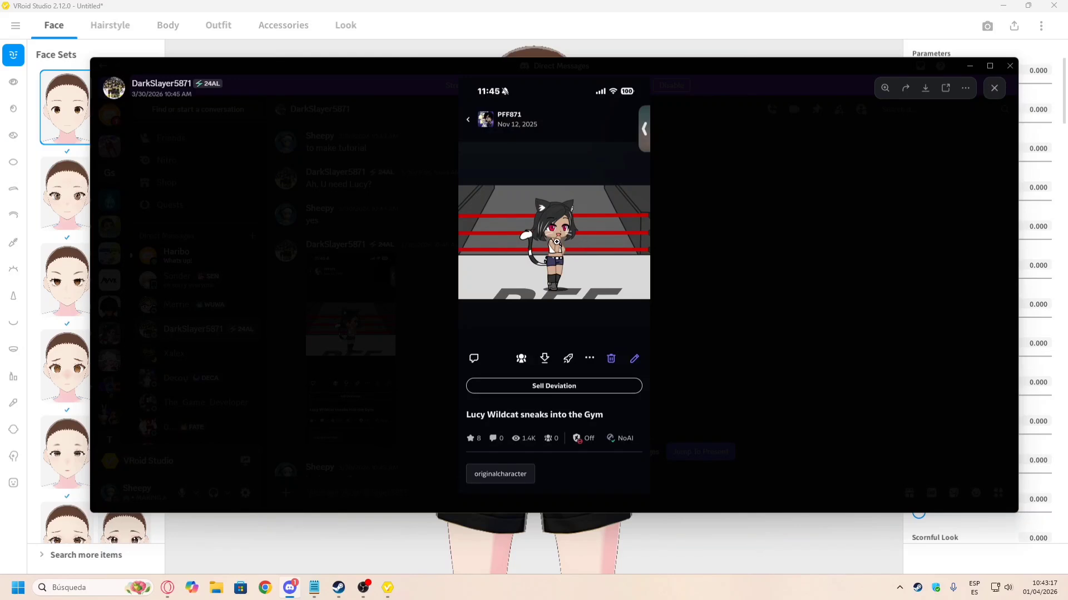
right_click(556, 242)
left_click(591, 262)
Step: Switch to the browser and open imagecolorpicker.com in a new tab
left_click(167, 588)
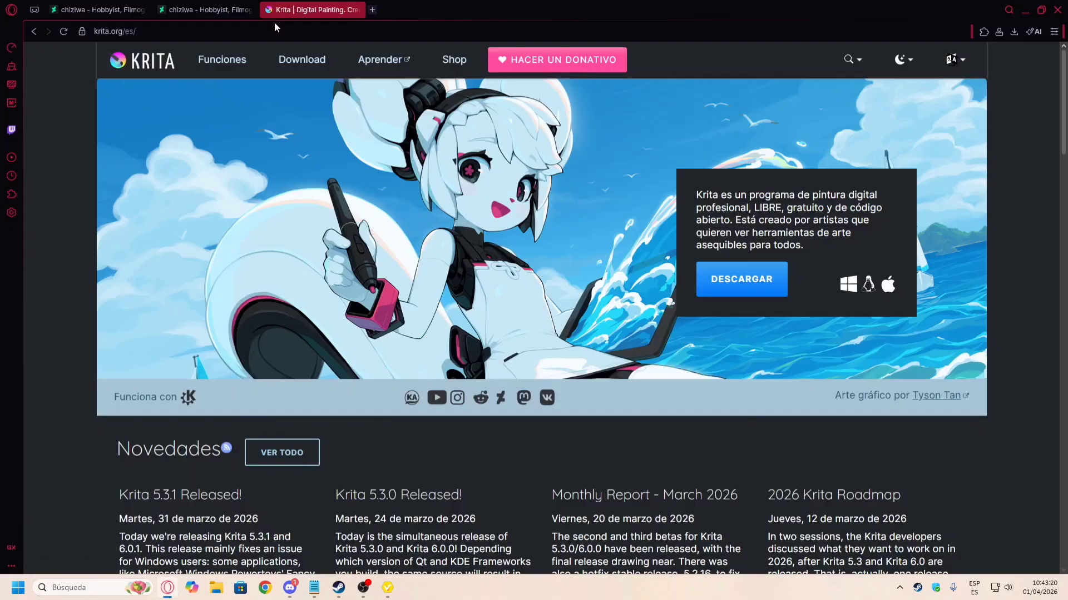
left_click(371, 9)
type("col")
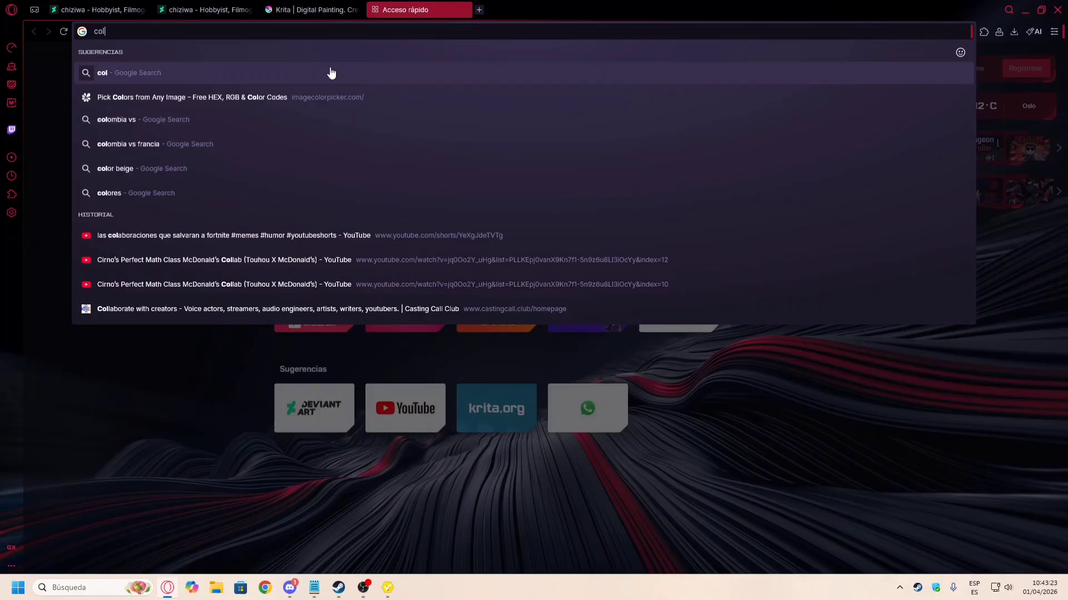
left_click(249, 97)
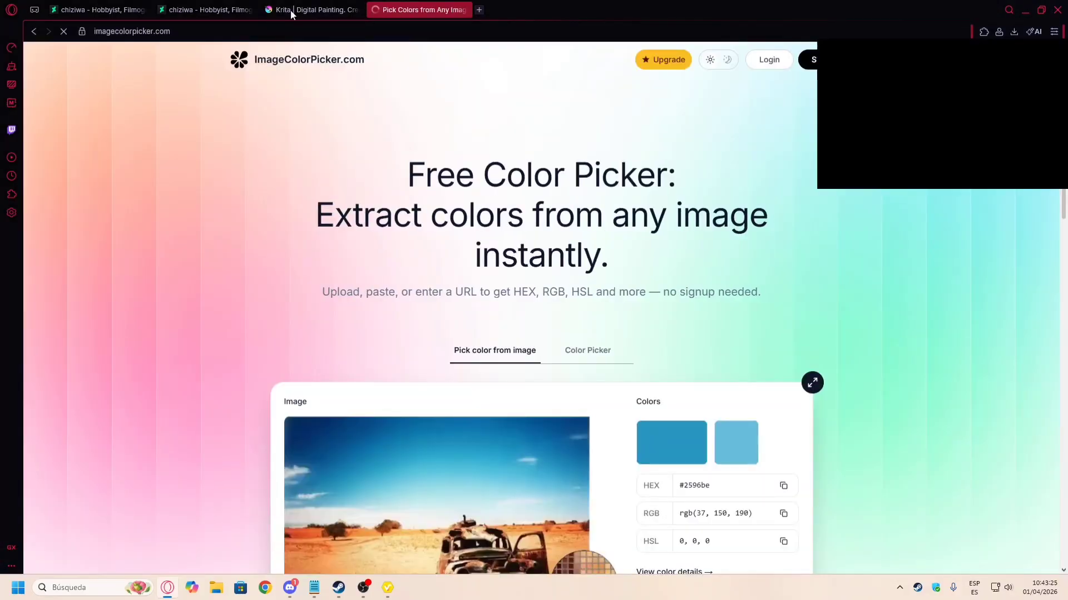
left_click(193, 34)
left_click(205, 34)
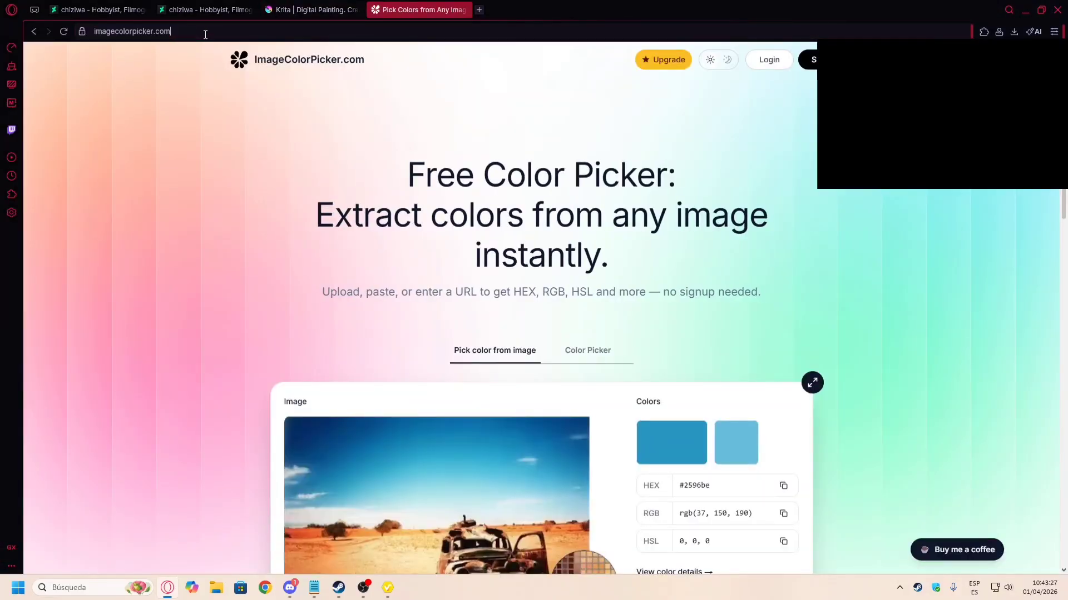
left_click(363, 36)
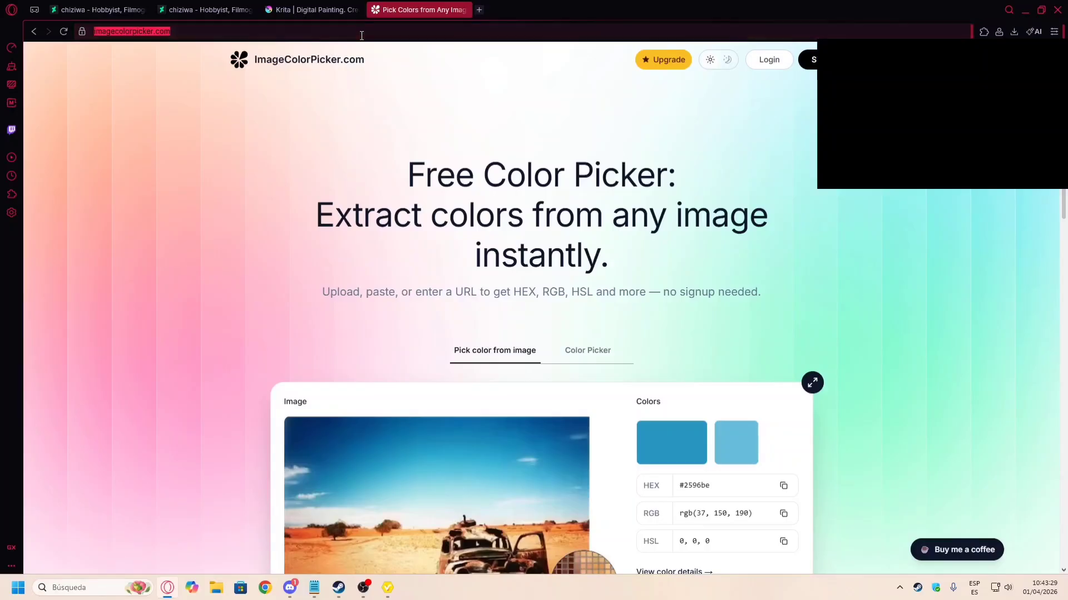
left_click(362, 36)
left_click(361, 36)
double_click(362, 36)
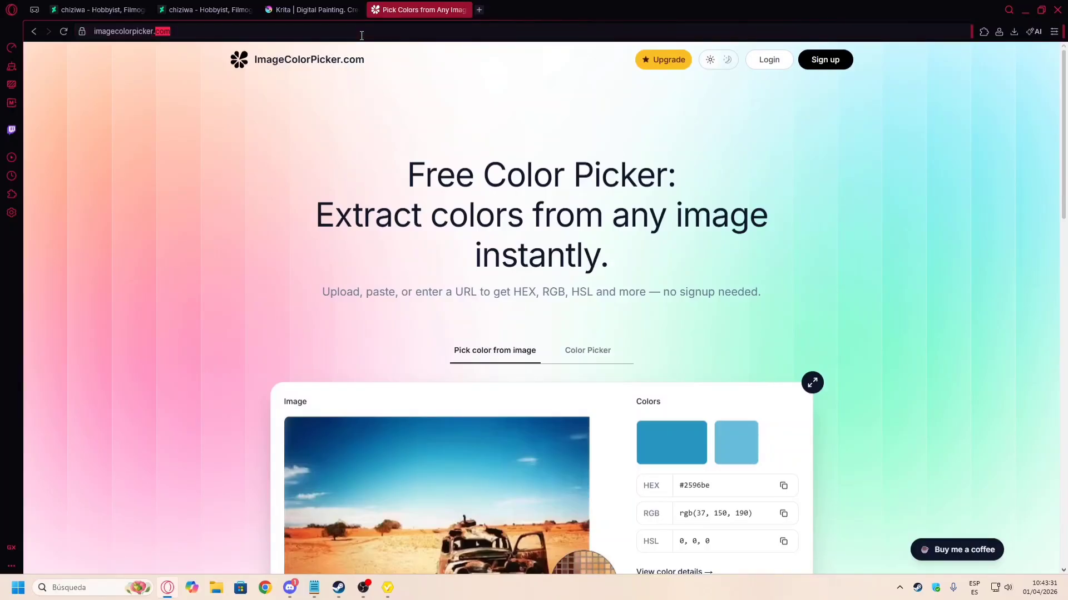
left_click(362, 36)
left_click(386, 36)
left_click_drag(184, 32, 32, 36)
left_click_drag(186, 32, 38, 30)
left_click_drag(308, 39, 80, 42)
Step: Paste the copied reference image into the color picker page as the image to sample
scroll(210, 184, "down", 4)
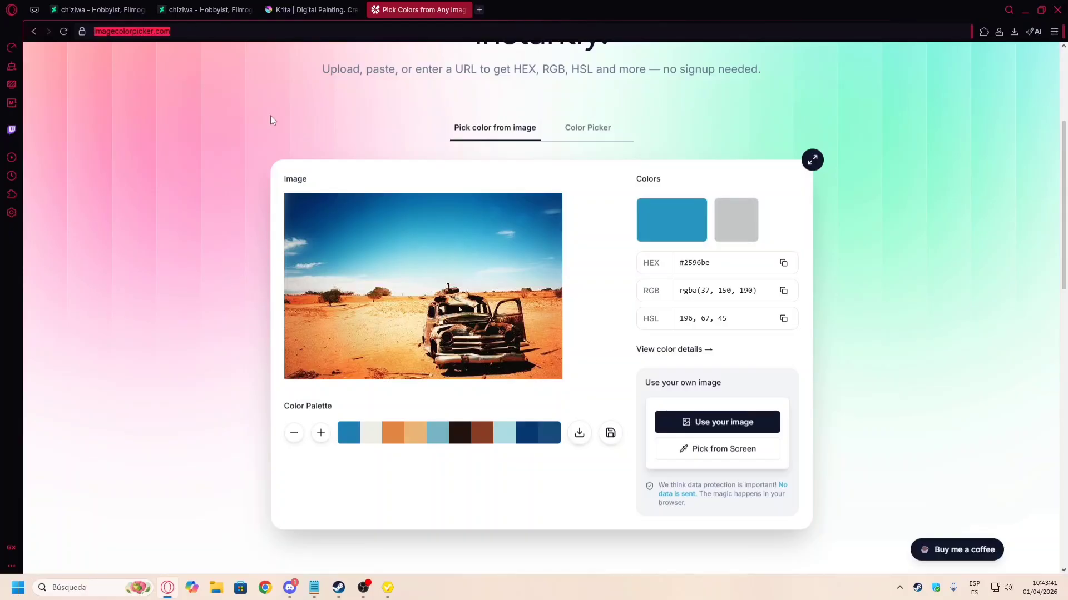
key("ctrl+v")
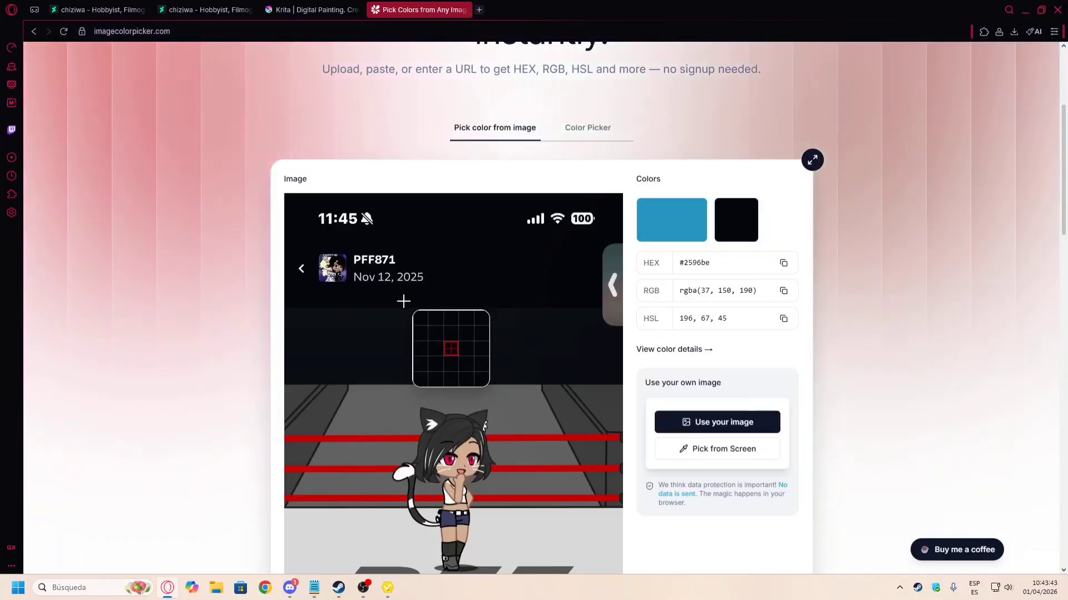
Step: Switch to Discord, copy the reference image once more, and return to the color picker page
scroll(300, 323, "up", 4)
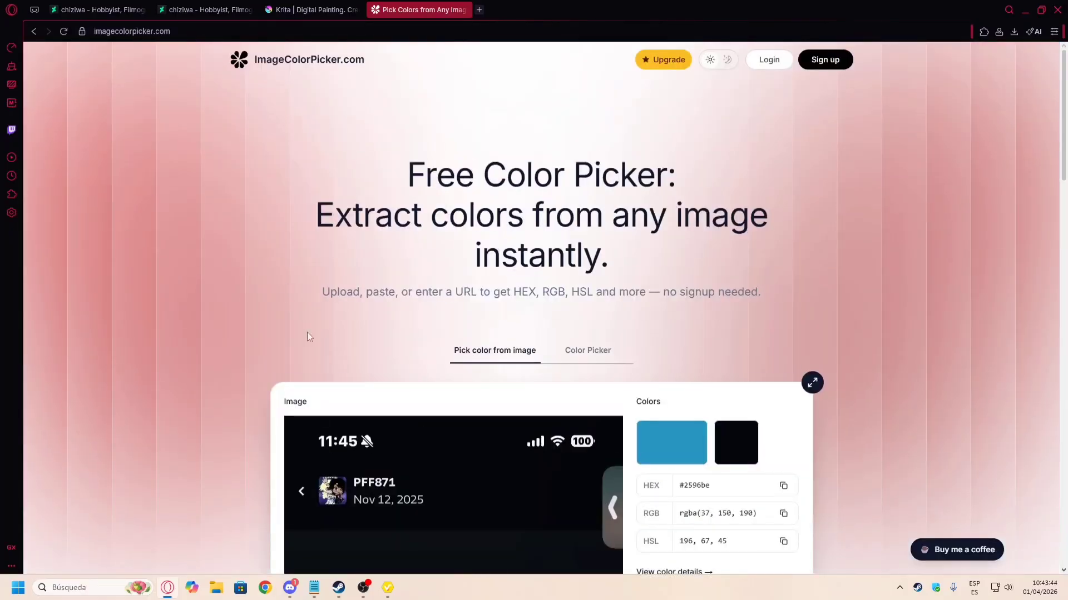
left_click(290, 588)
right_click(527, 270)
left_click(551, 284)
left_click(44, 349)
Step: Sample the character's dark hair color in the pasted image and copy its HEX code 313131
scroll(44, 349, "down", 8)
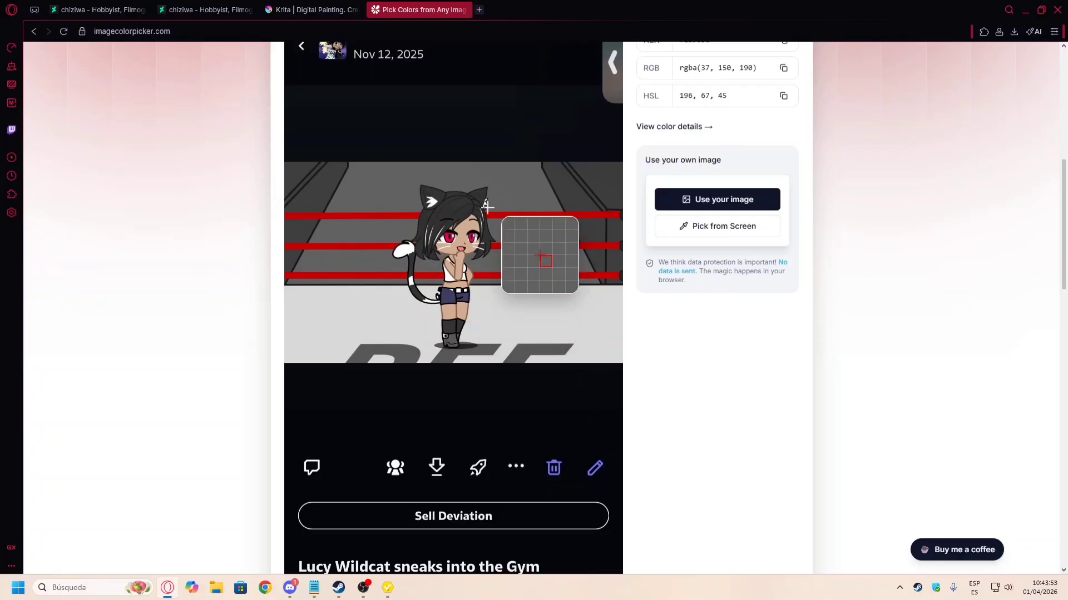
left_click(450, 209)
scroll(450, 209, "up", 2)
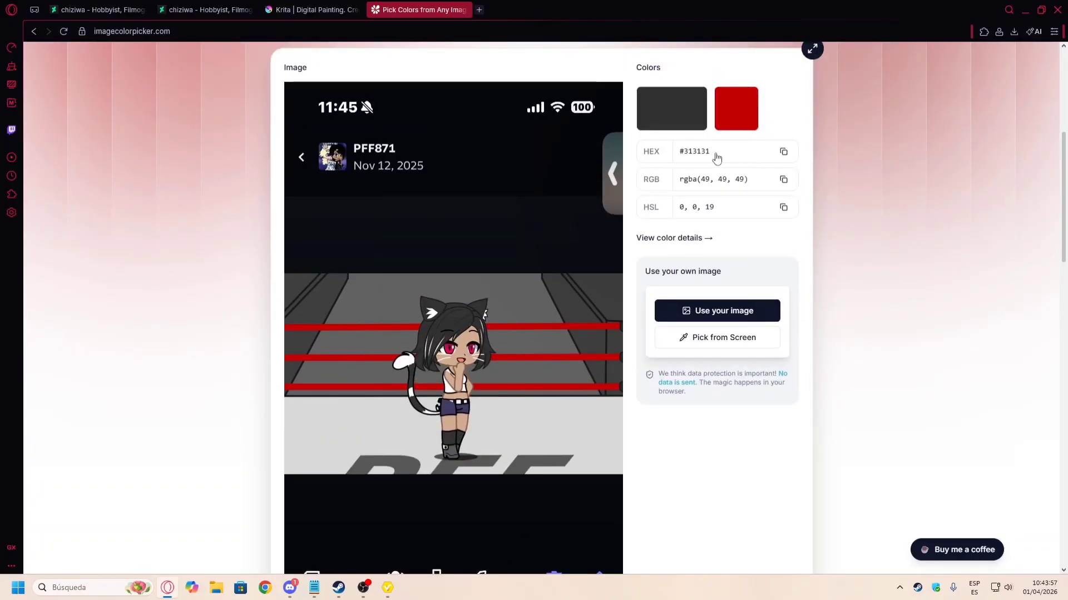
left_click_drag(715, 158, 685, 162)
key("ctrl+c")
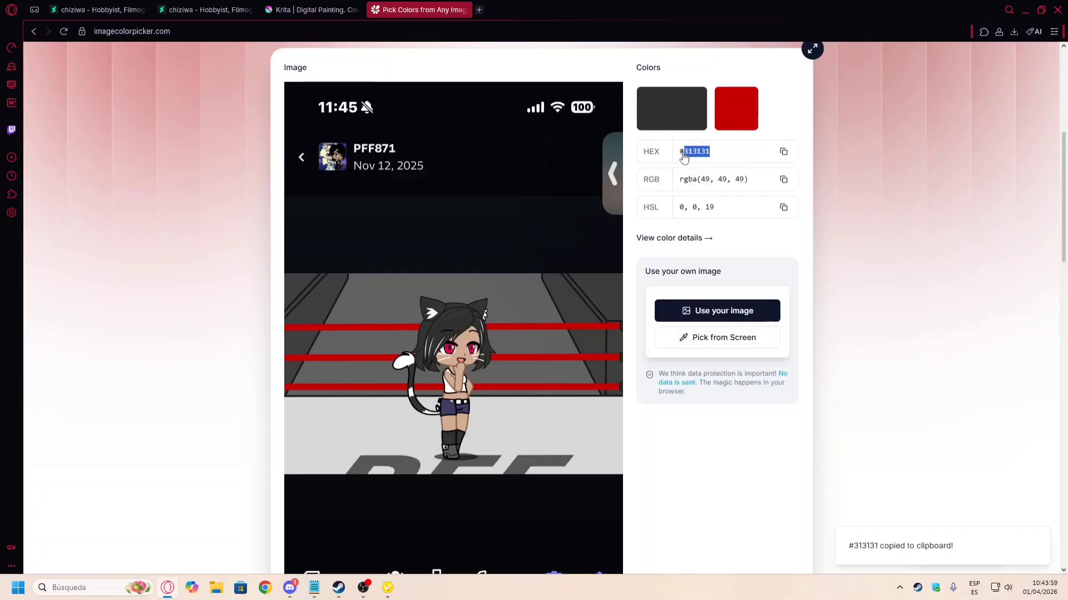
Step: In VRoid Studio, apply the first short hairstyle set to the model and set its Main Color to #313131
left_click(388, 587)
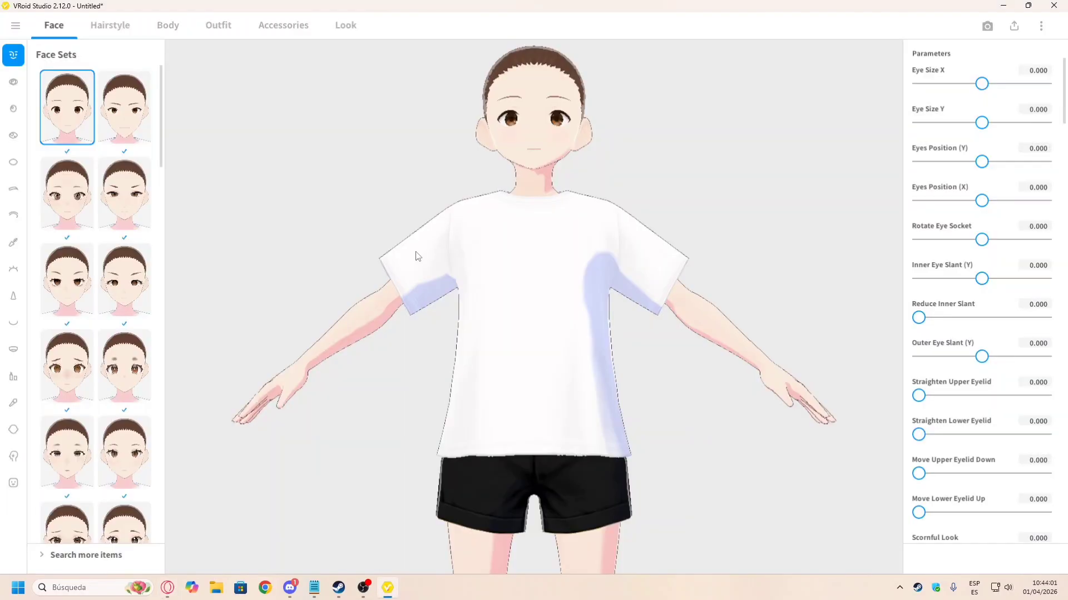
scroll(604, 270, "down", 3)
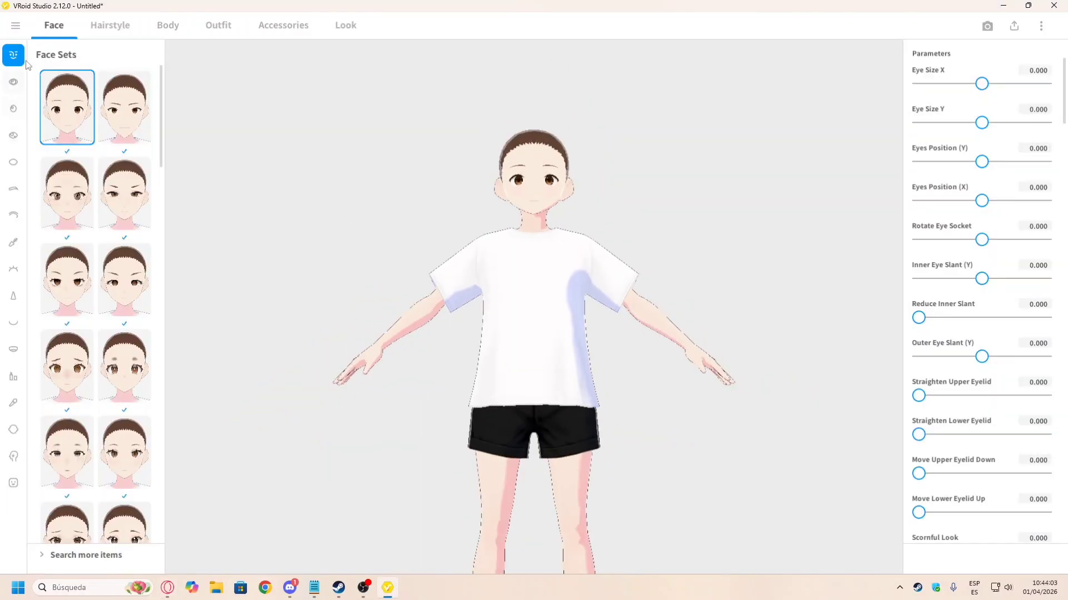
left_click(110, 34)
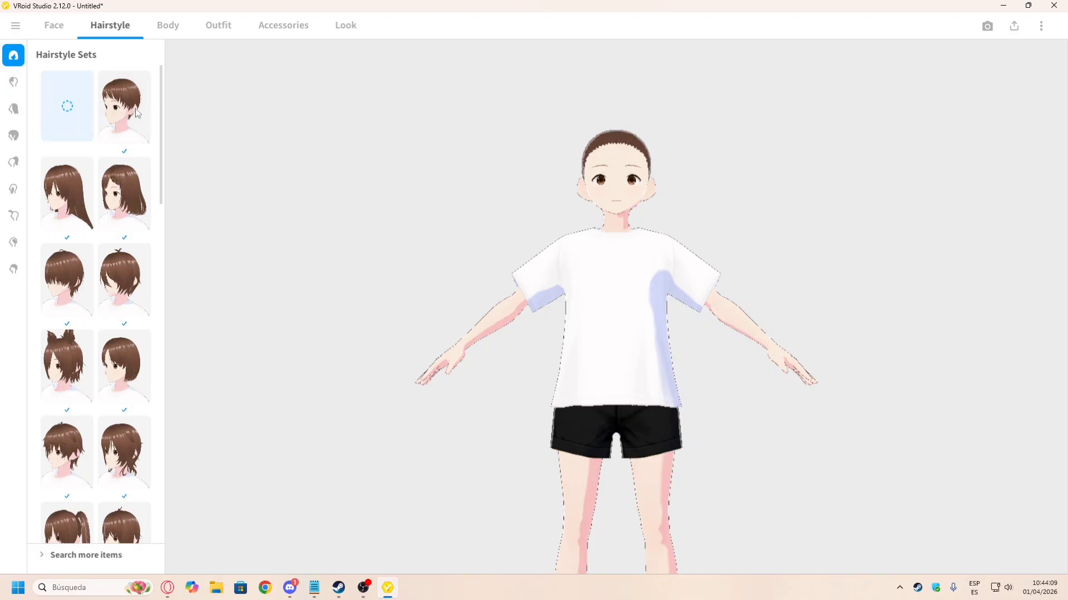
left_click(21, 81)
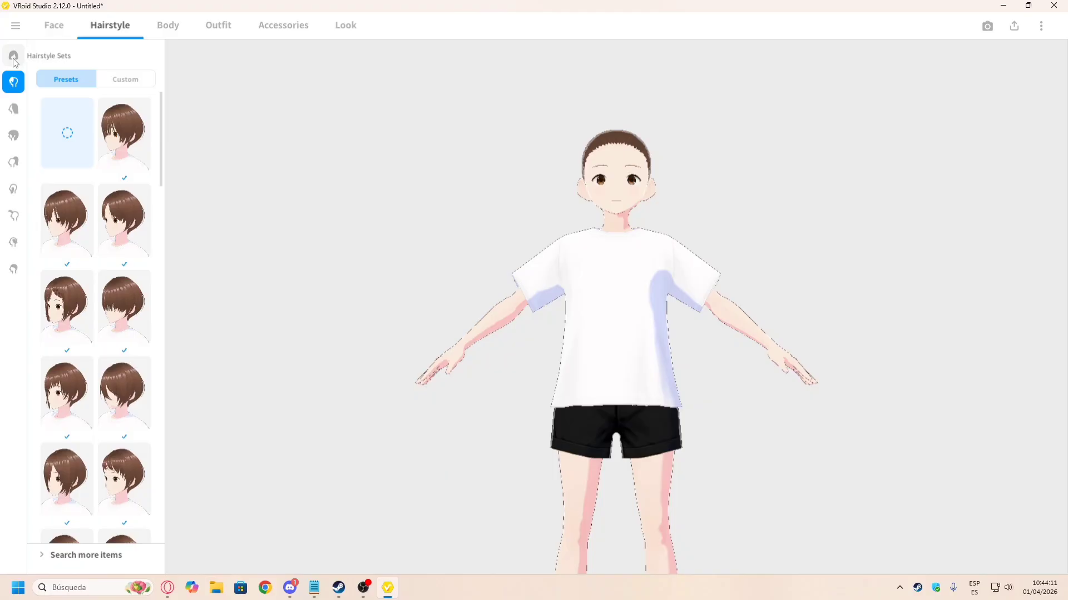
left_click(13, 55)
left_click(124, 107)
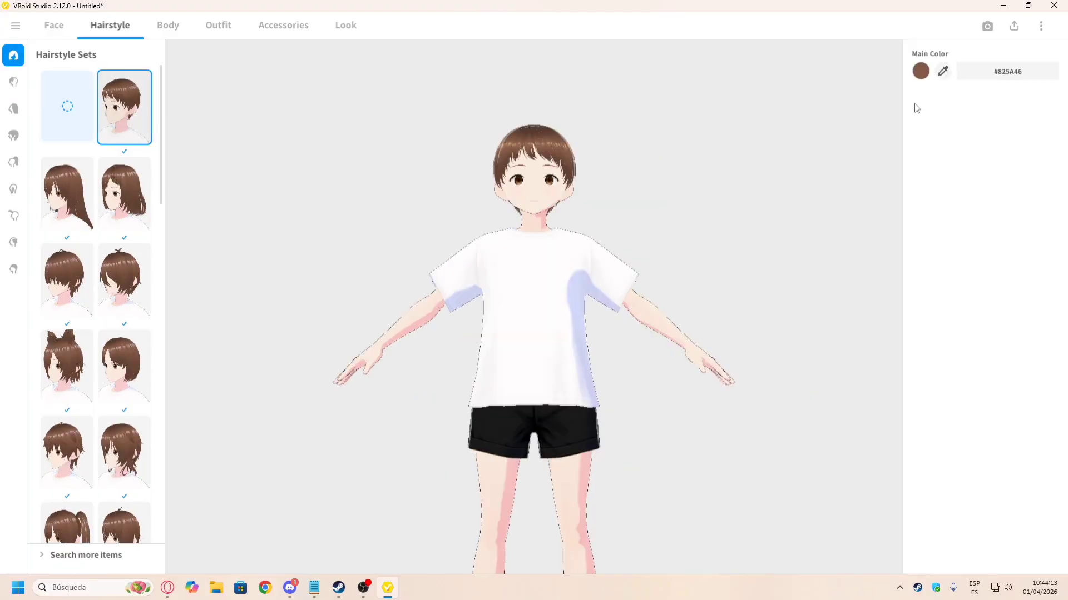
left_click(1010, 71)
key("ctrl+v")
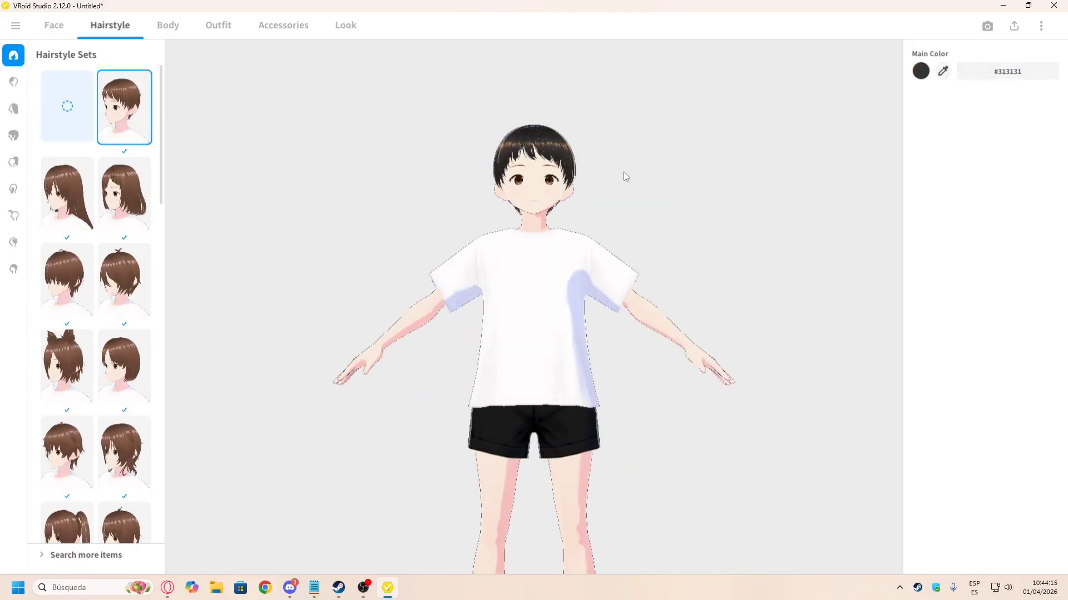
middle_click_drag(624, 172, 592, 198)
mouse_move(591, 198)
right_mouse_down()
mouse_move(554, 206)
mouse_move(600, 206)
right_mouse_up()
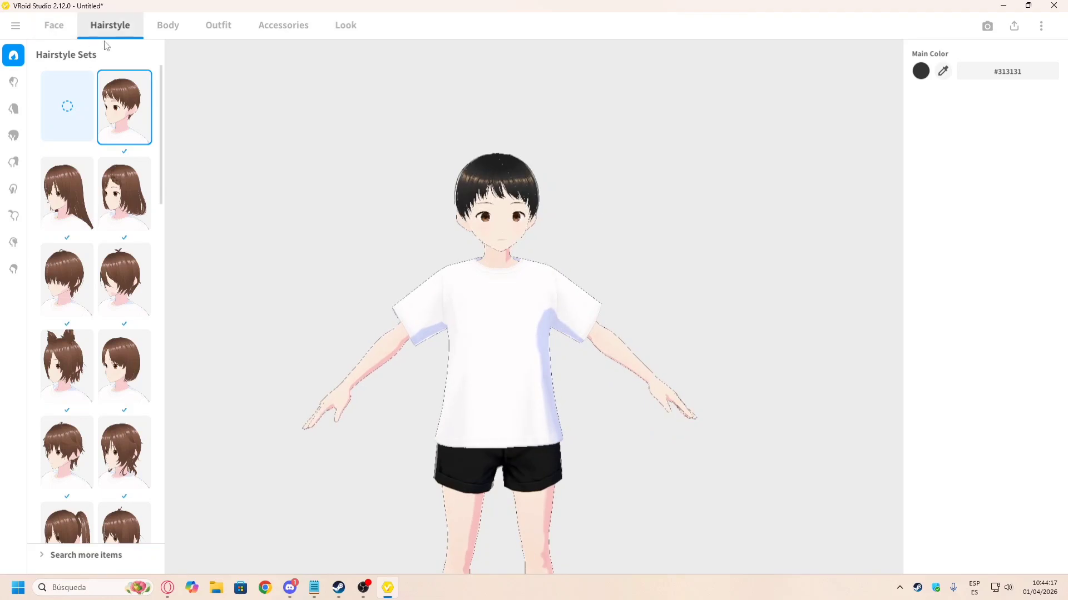
Step: Open the model's Face section and look through the open windows for the reference image
left_click(62, 27)
key("alt+Tab")
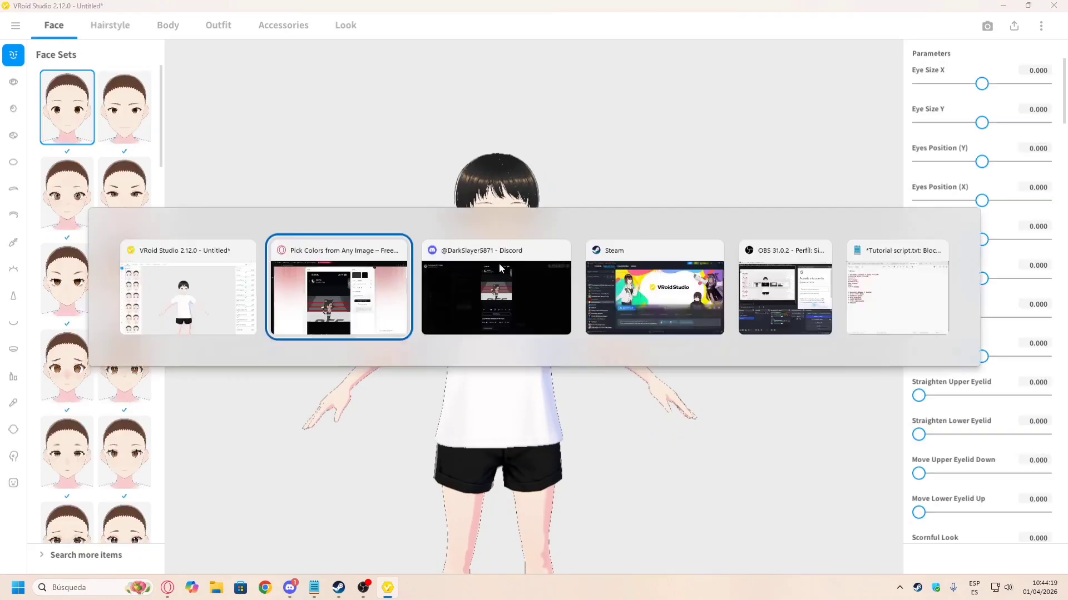
key("alt+Tab")
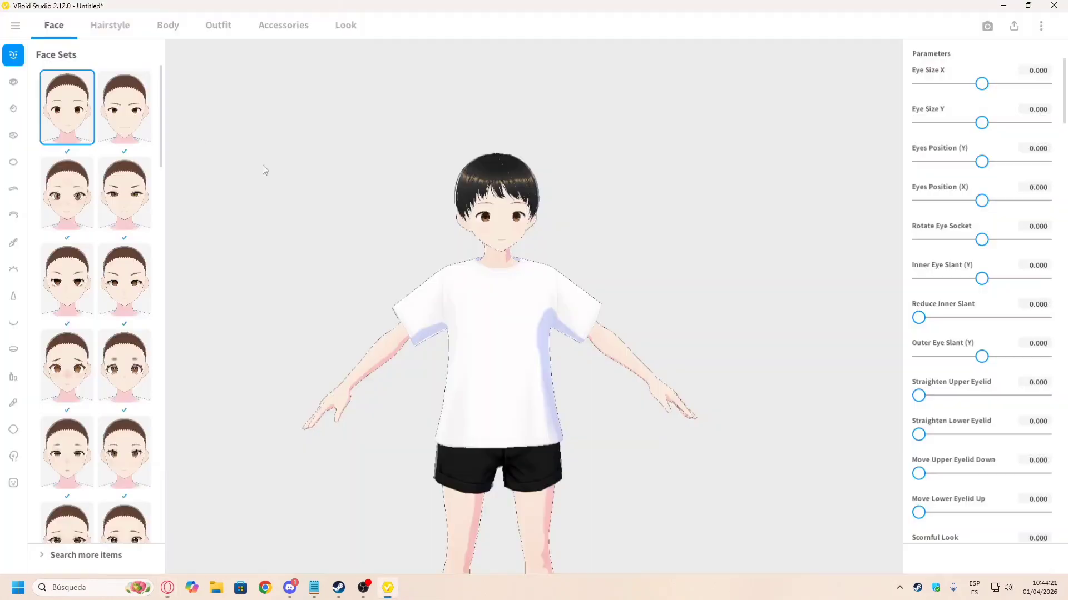
Step: Switch to Notepad, review the character creation topics in the tutorial outline, and return to VRoid Studio
left_click(315, 589)
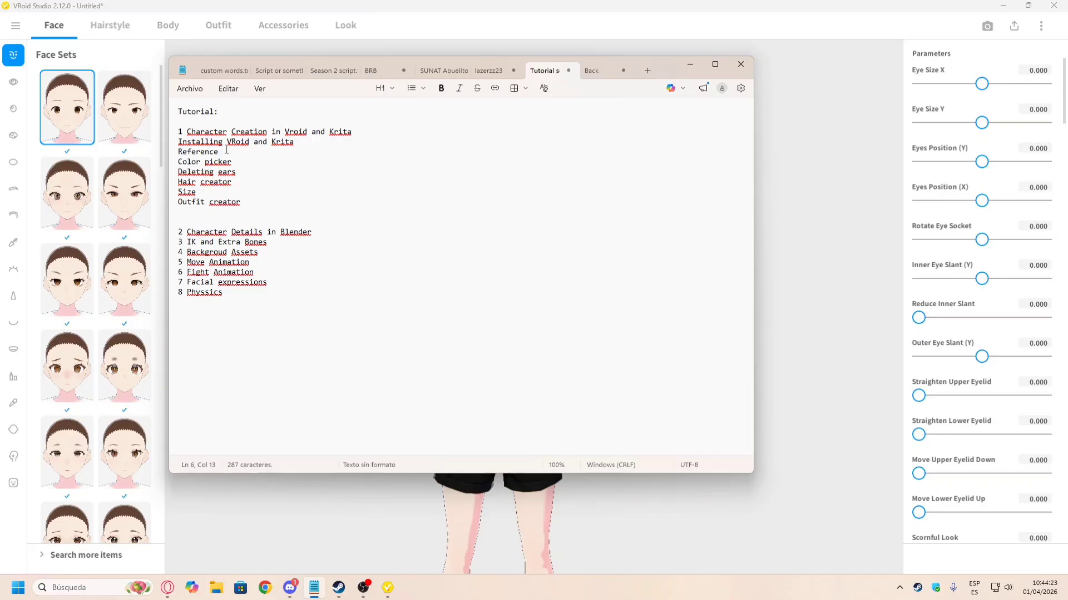
left_click_drag(198, 153, 215, 172)
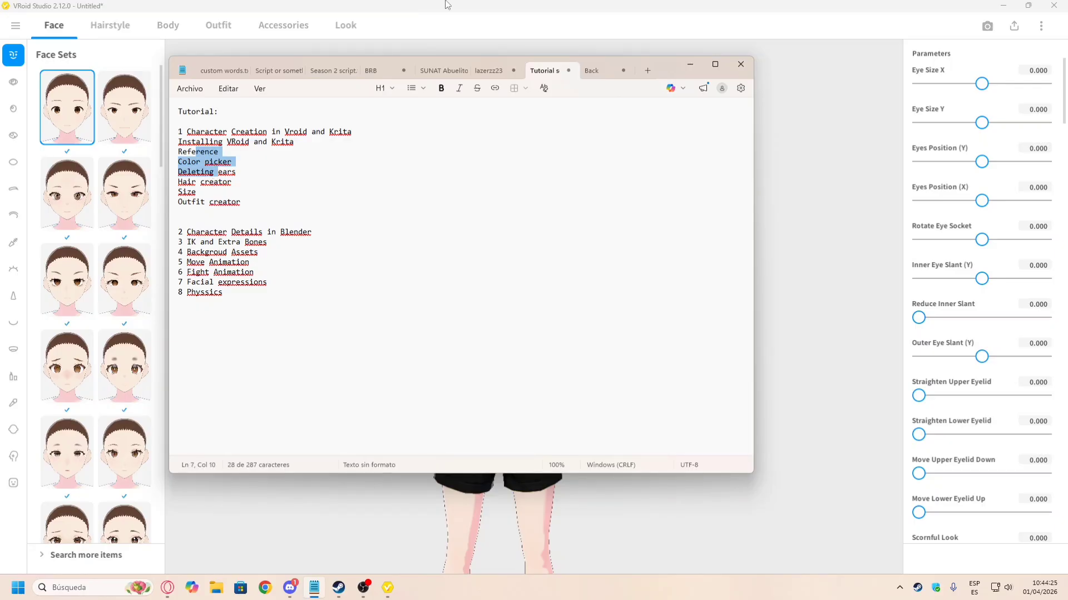
left_click(445, 2)
Step: Compare the model's head in VRoid Studio with the cat-eared character on the browser's color picker page
key("alt+Tab")
key("alt+Tab")
key("alt+Tab")
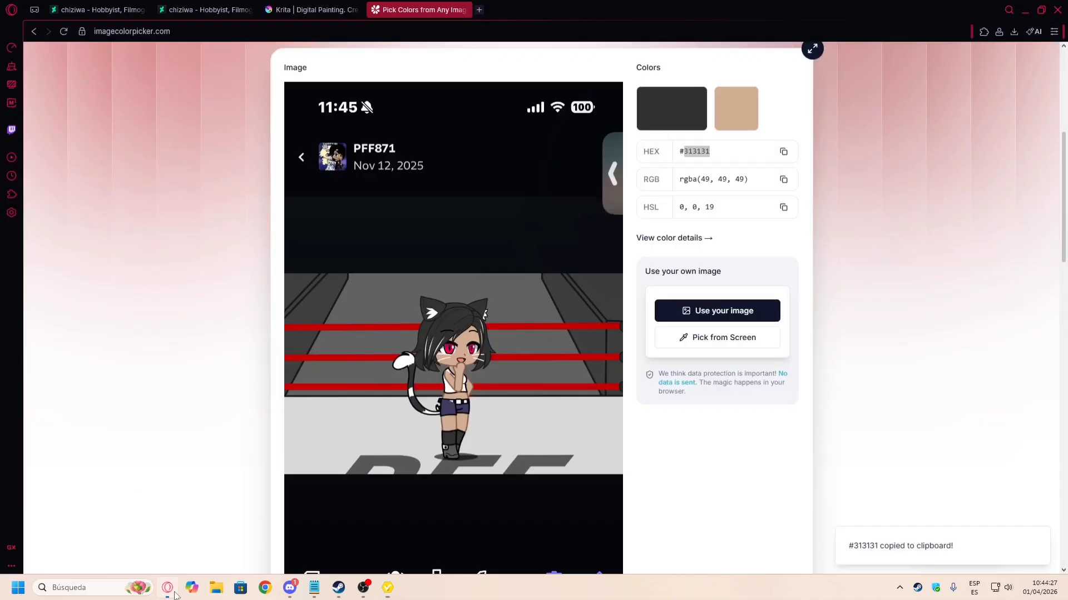
key("alt+Tab")
scroll(526, 214, "up", 5)
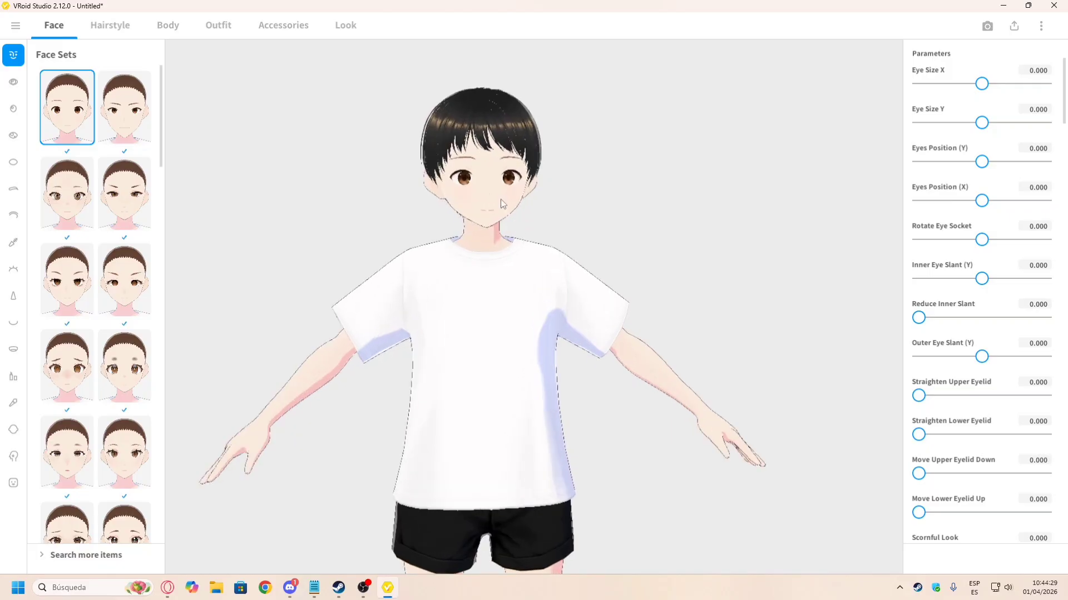
key("alt+Tab")
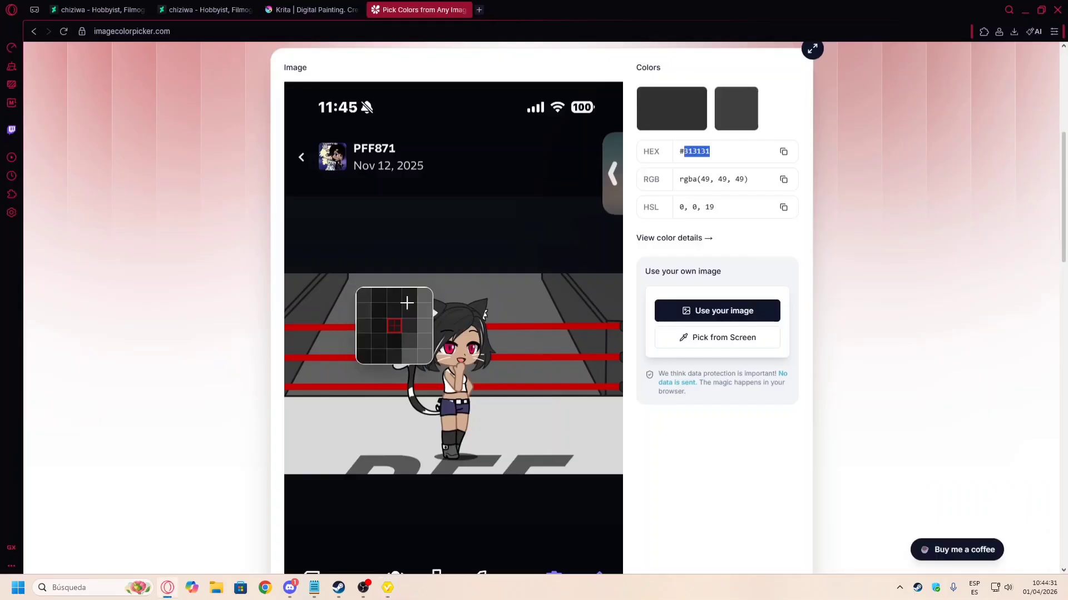
key("alt+Tab")
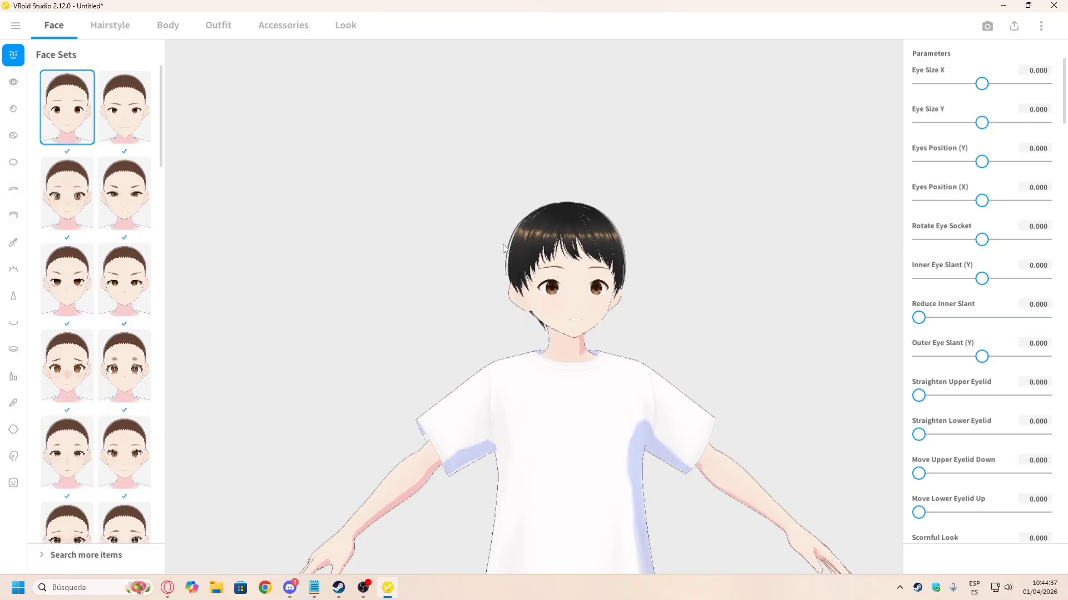
scroll(503, 248, "down", 3)
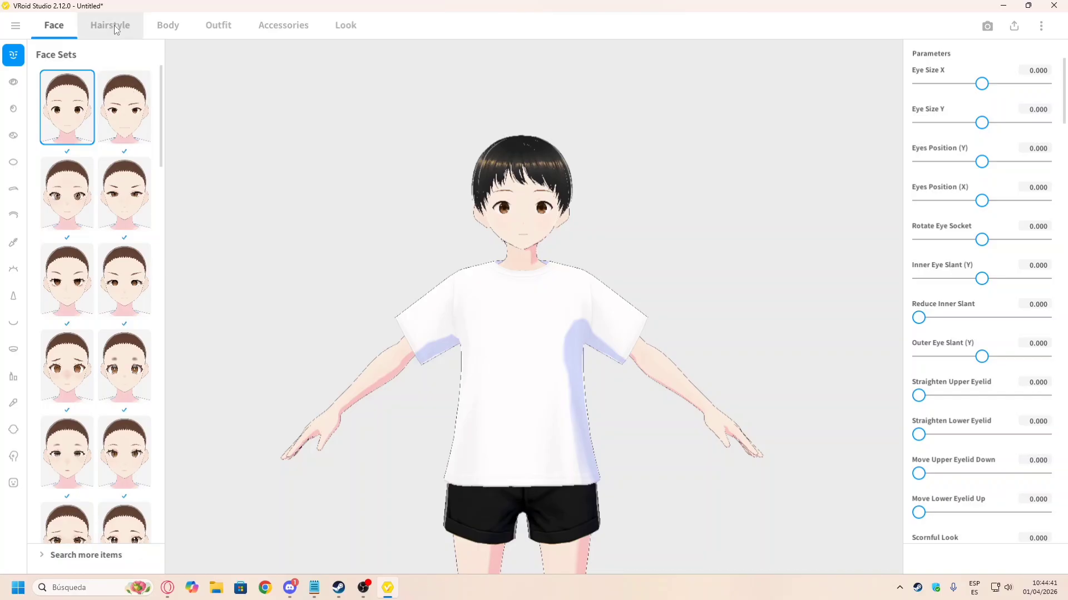
Step: On the color picker page, sample the character's pink eye color in the reference image and copy its HEX code f40453
key("alt+Tab")
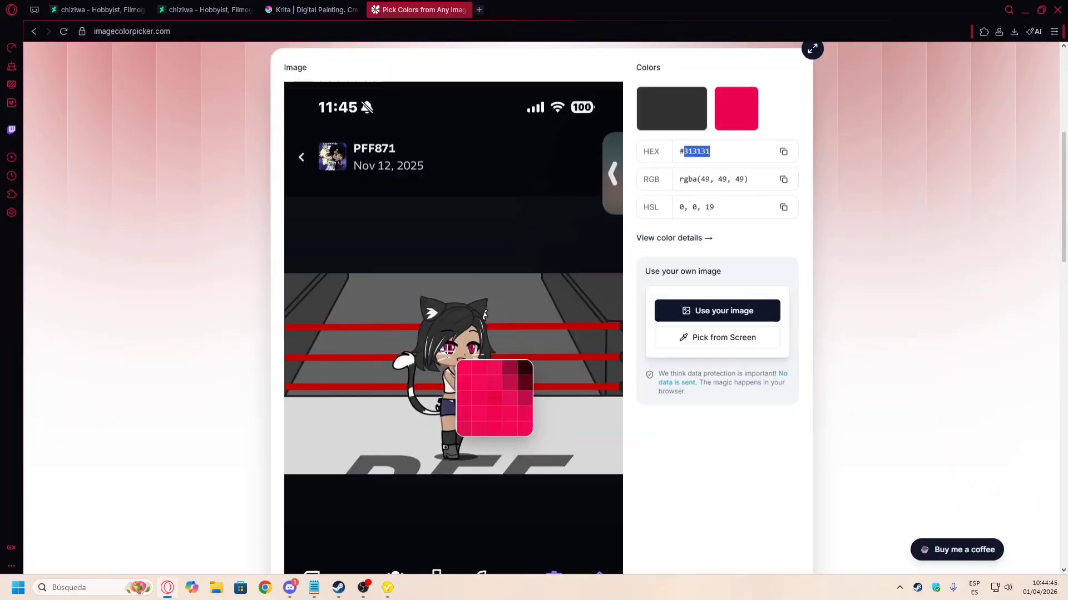
left_click(495, 398)
triple_click(684, 156)
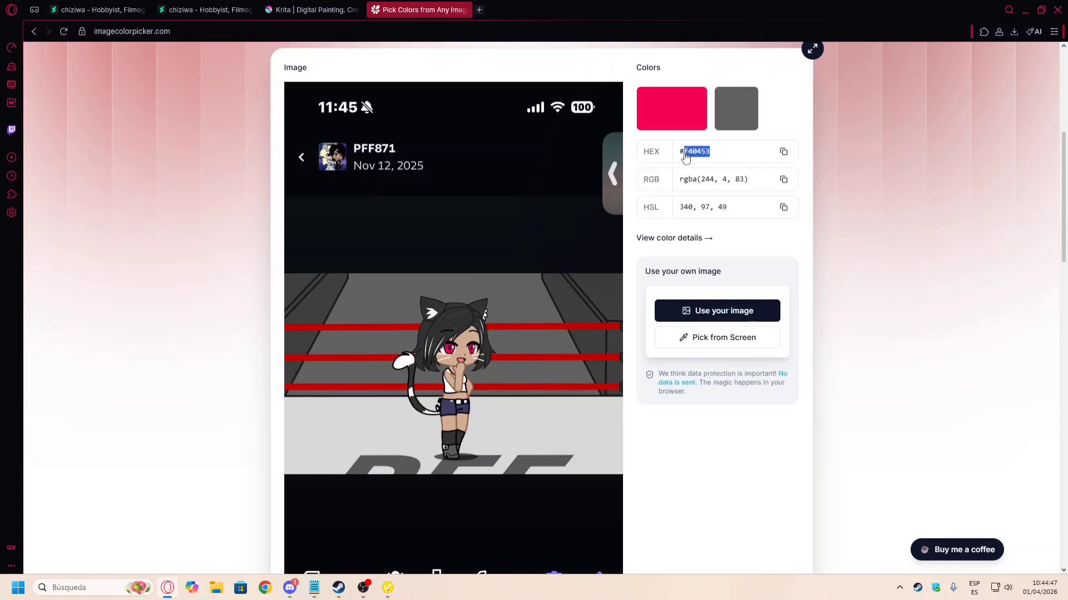
key("ctrl+c")
Step: In VRoid Studio, open the face's Irises category and set the color of both eyes to #f40453
key("alt+Tab")
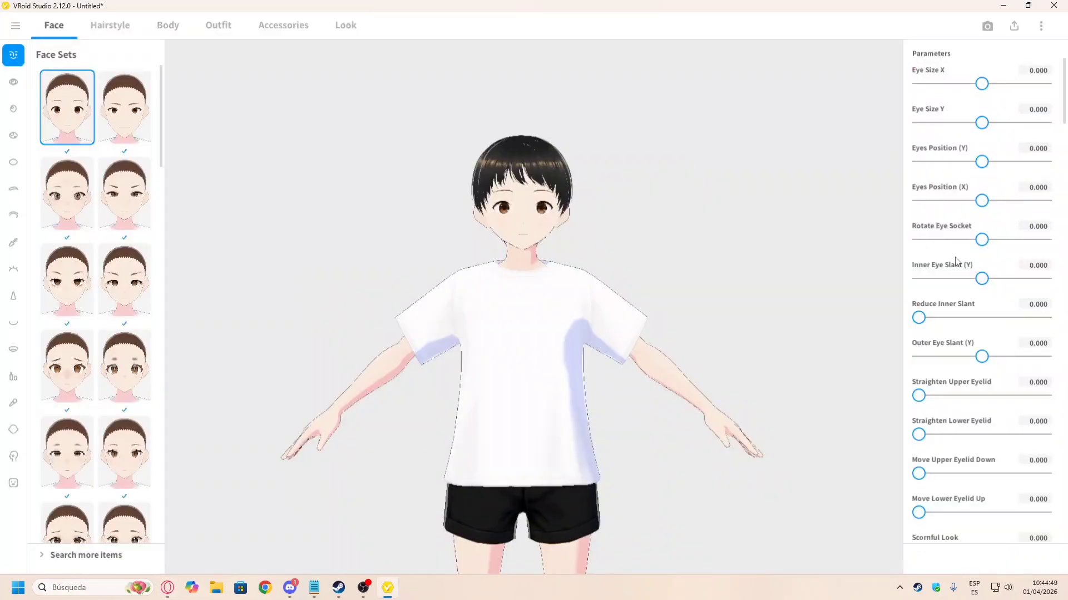
scroll(949, 251, "down", 5)
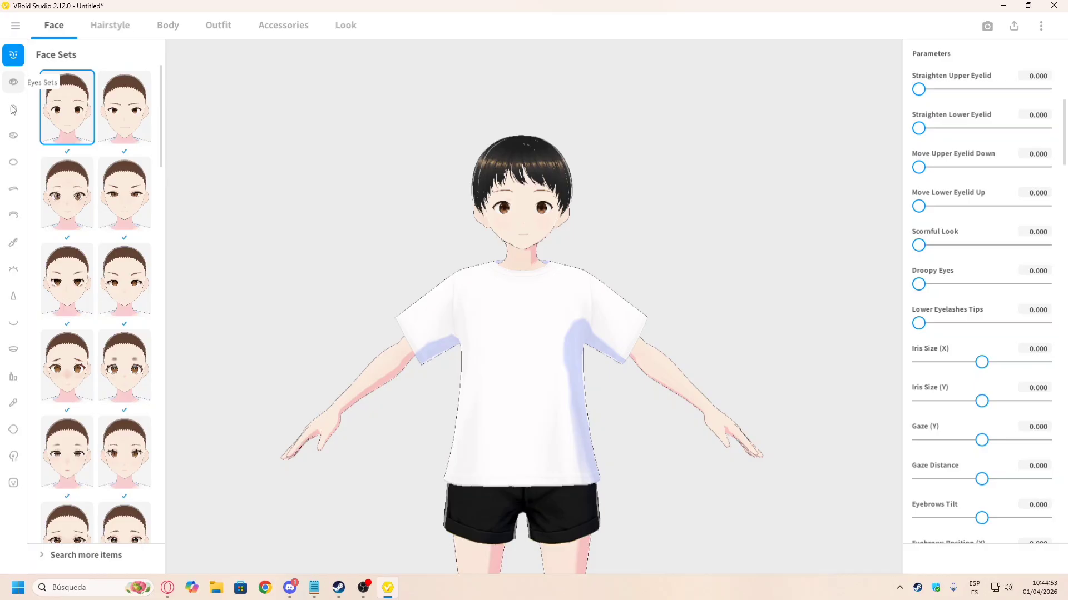
left_click(13, 84)
scroll(924, 254, "down", 3)
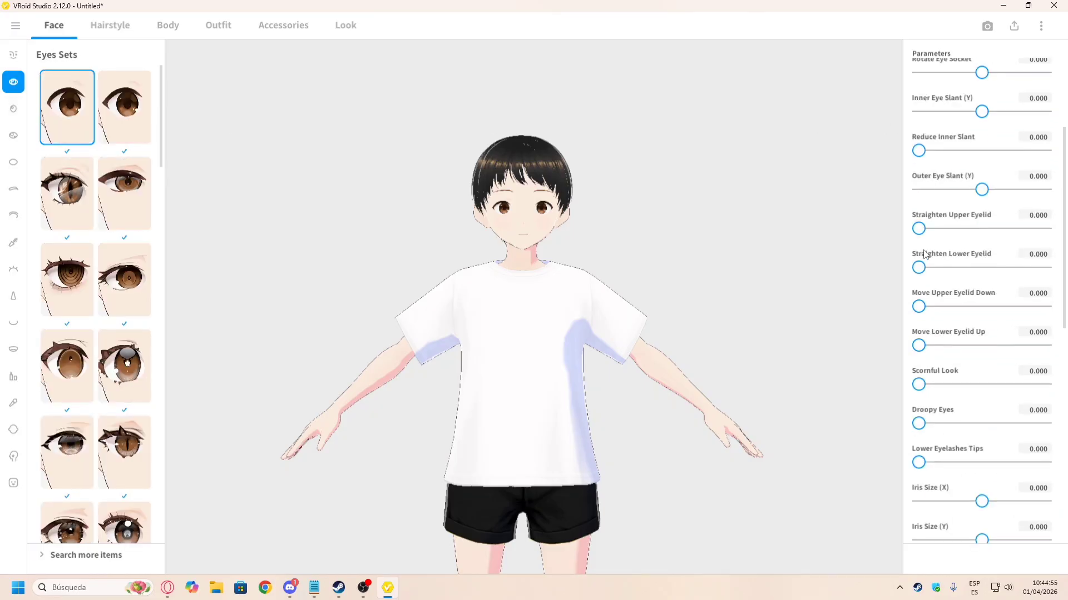
scroll(1022, 149, "up", 4)
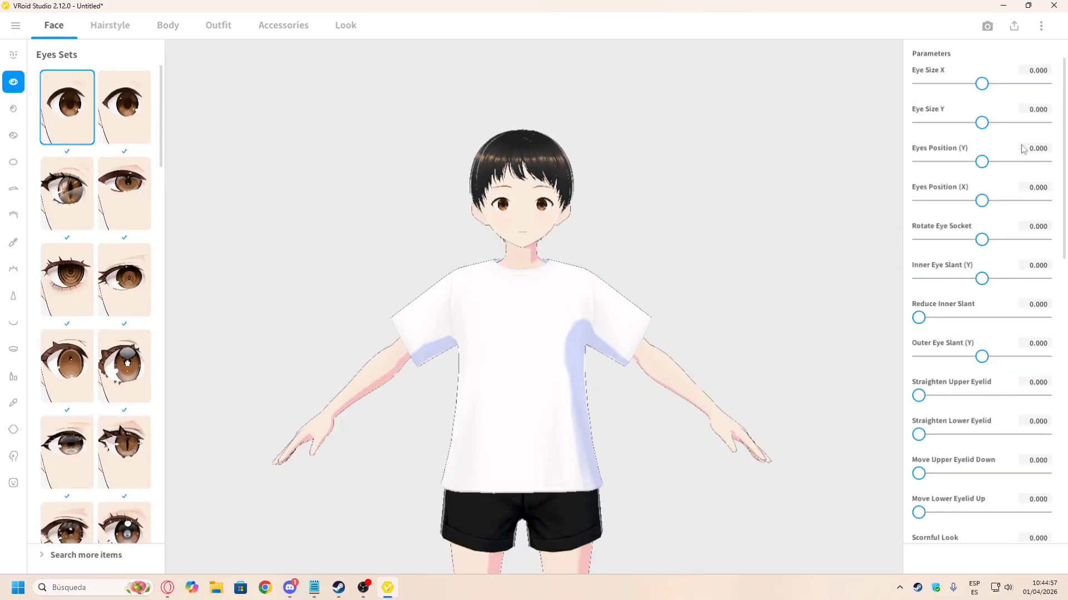
left_click(13, 108)
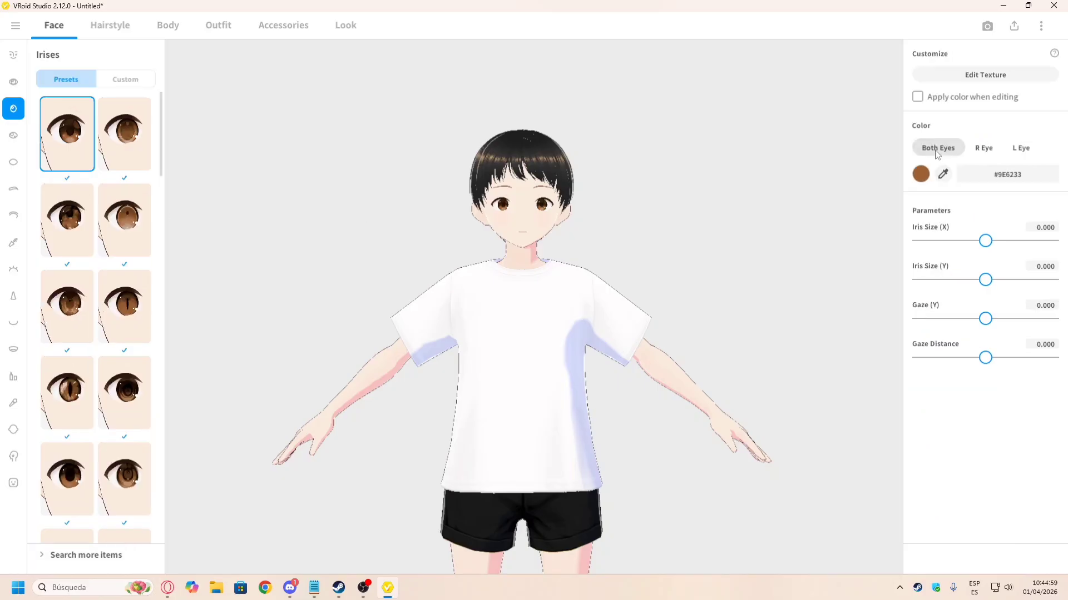
left_click(1008, 174)
key("ctrl+v")
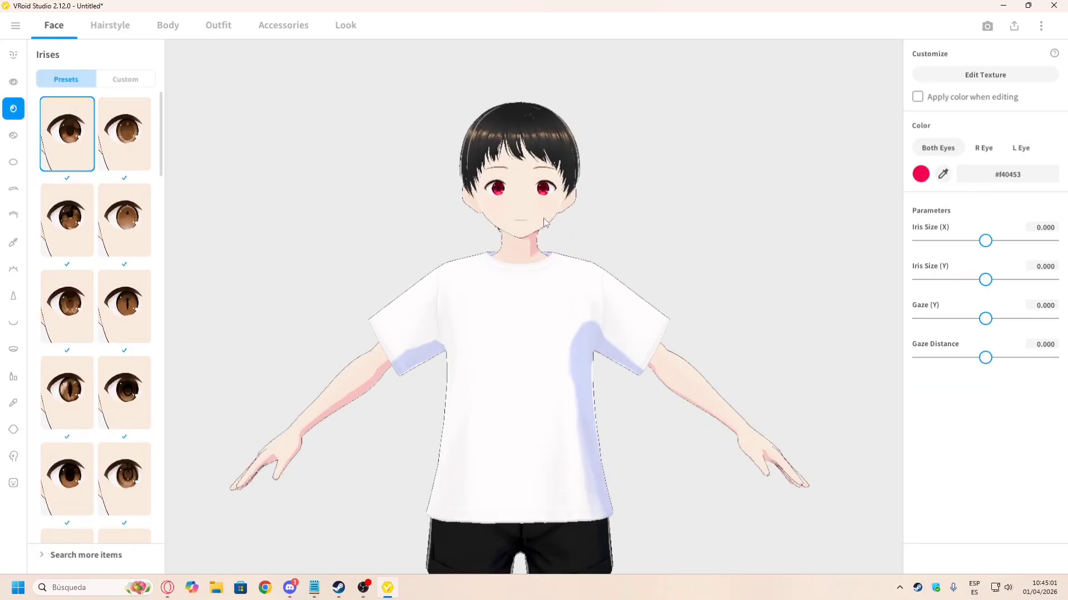
scroll(528, 206, "up", 5)
scroll(543, 205, "down", 3)
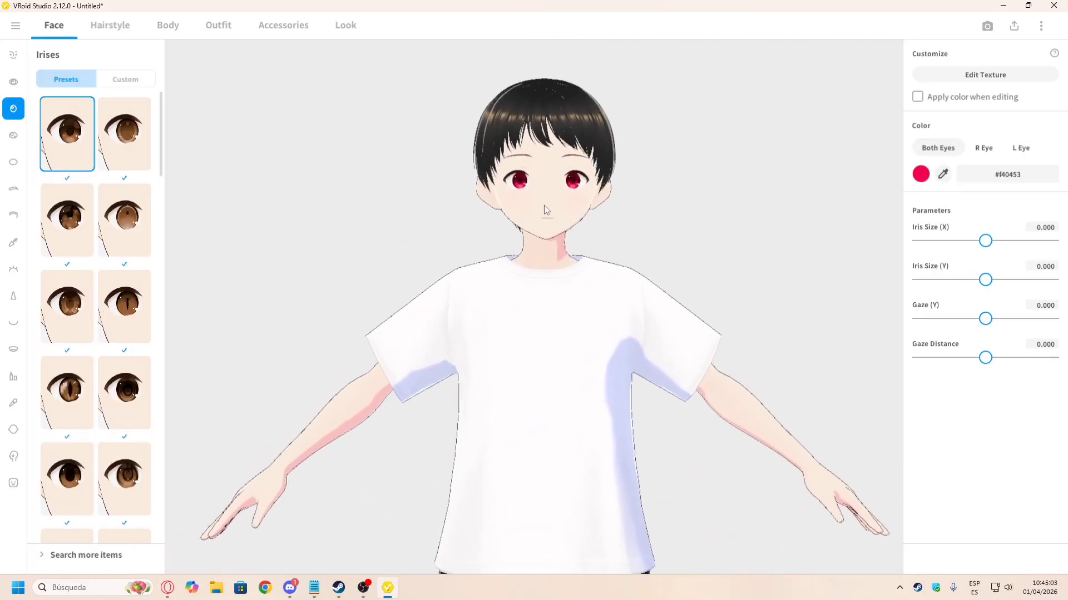
Step: On the color picker page, sample the character's skin color and copy its HEX code d3ae91
key("alt+Tab")
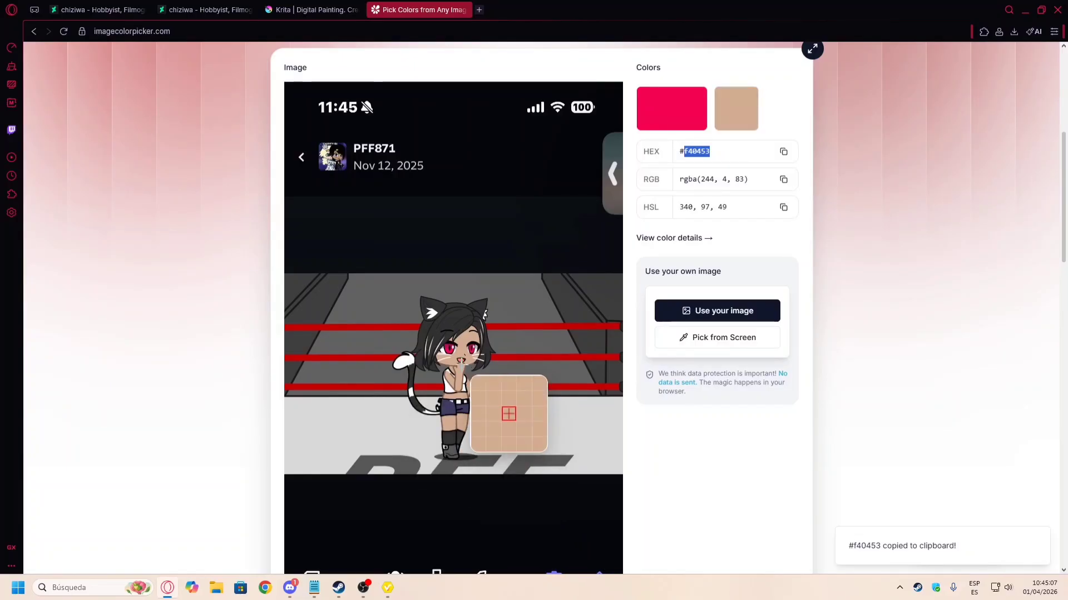
left_click(465, 371)
double_click(702, 157)
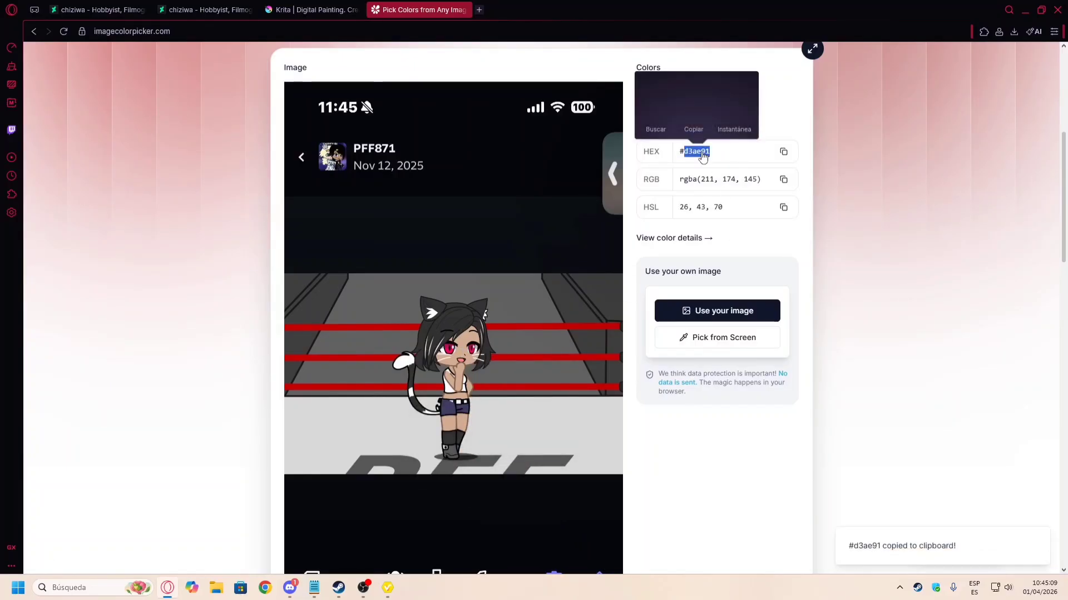
key("ctrl+c")
Step: In VRoid Studio's Body section, set the skin's Color, Dark Color and Light Color to #d3ae91
key("alt+Tab")
left_click(167, 25)
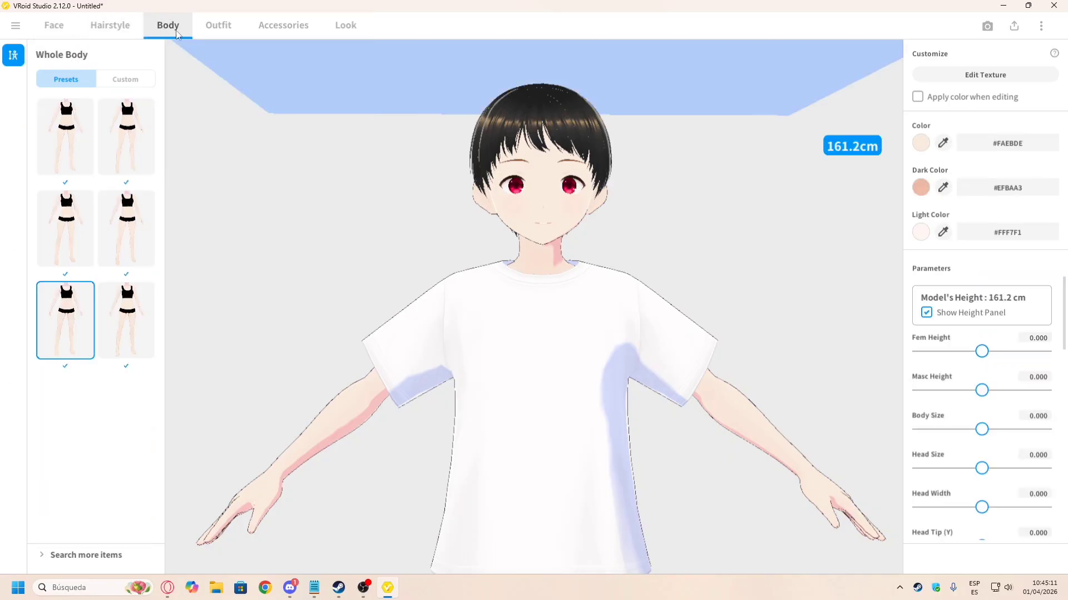
double_click(1018, 144)
key("ctrl+v")
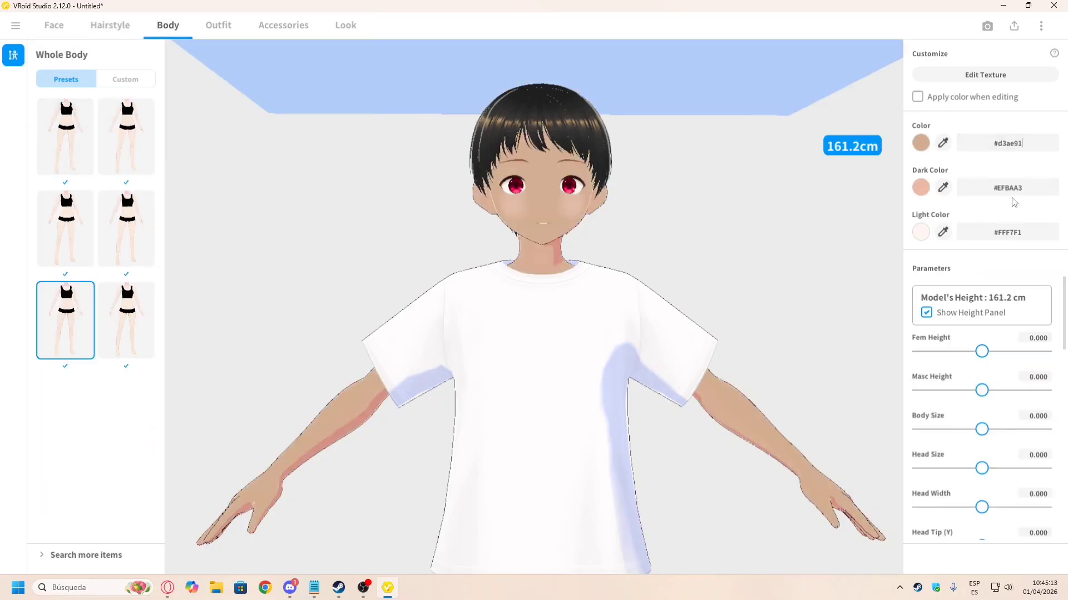
double_click(1013, 188)
key("ctrl+v")
double_click(1017, 233)
key("ctrl+v")
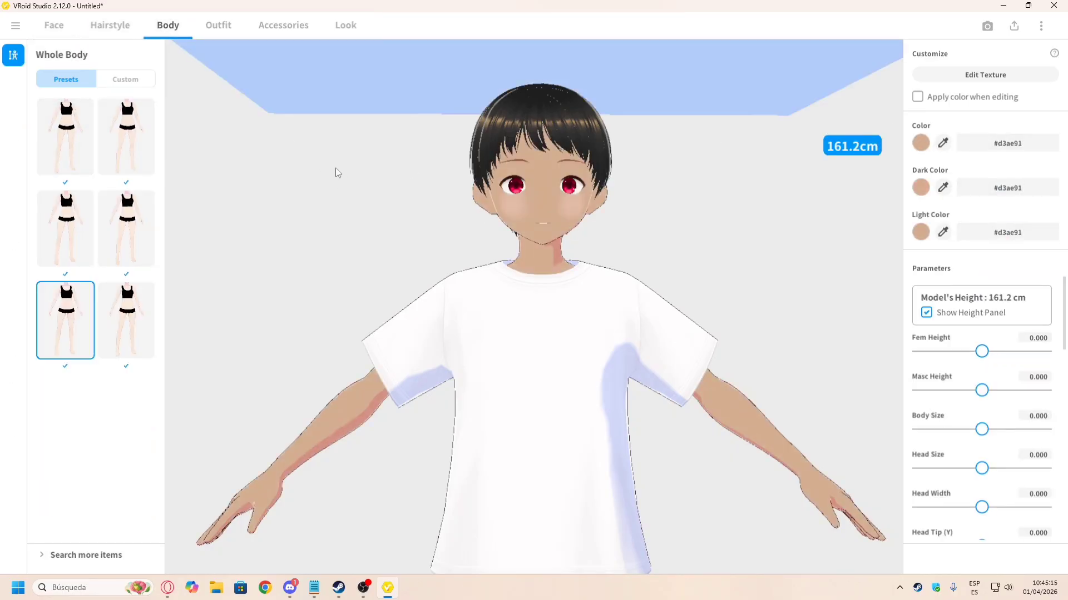
Step: In the Face section, apply the empty preset to both Cheeks and Eyelids
left_click(54, 25)
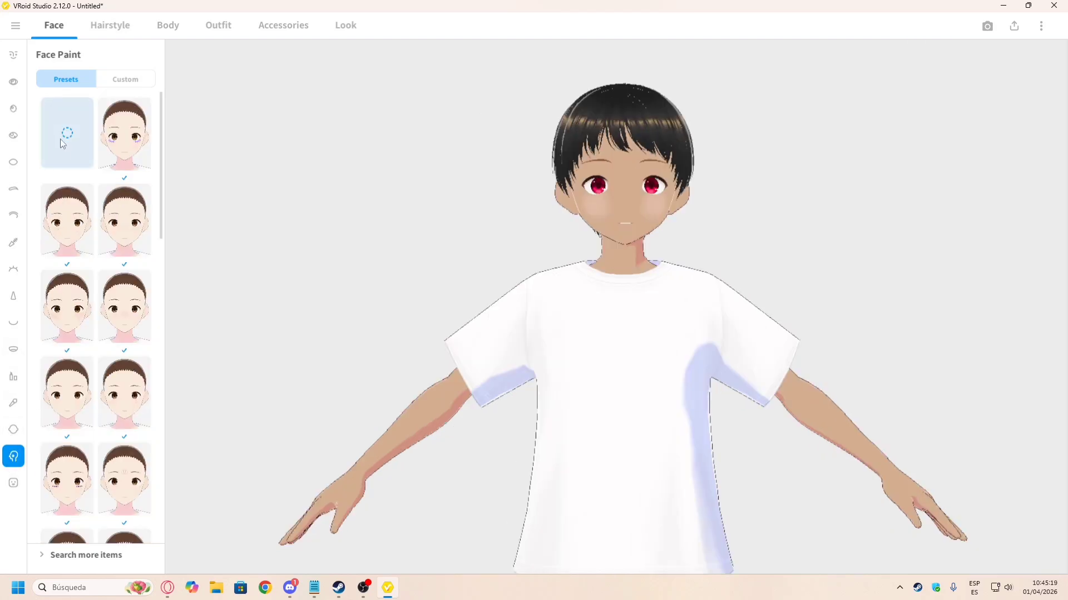
left_click(17, 434)
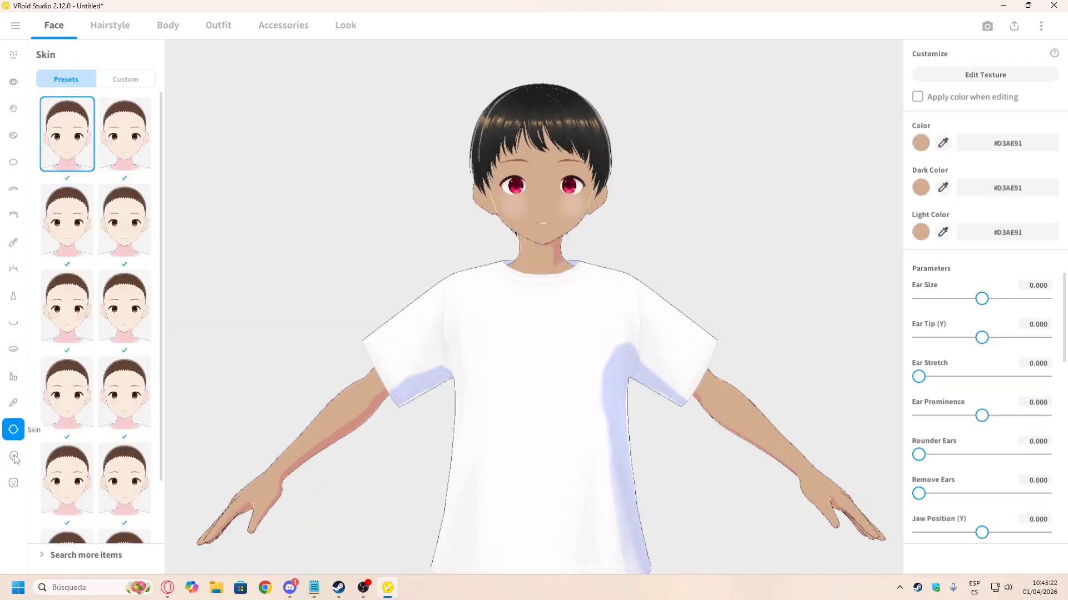
left_click(16, 406)
left_click(74, 141)
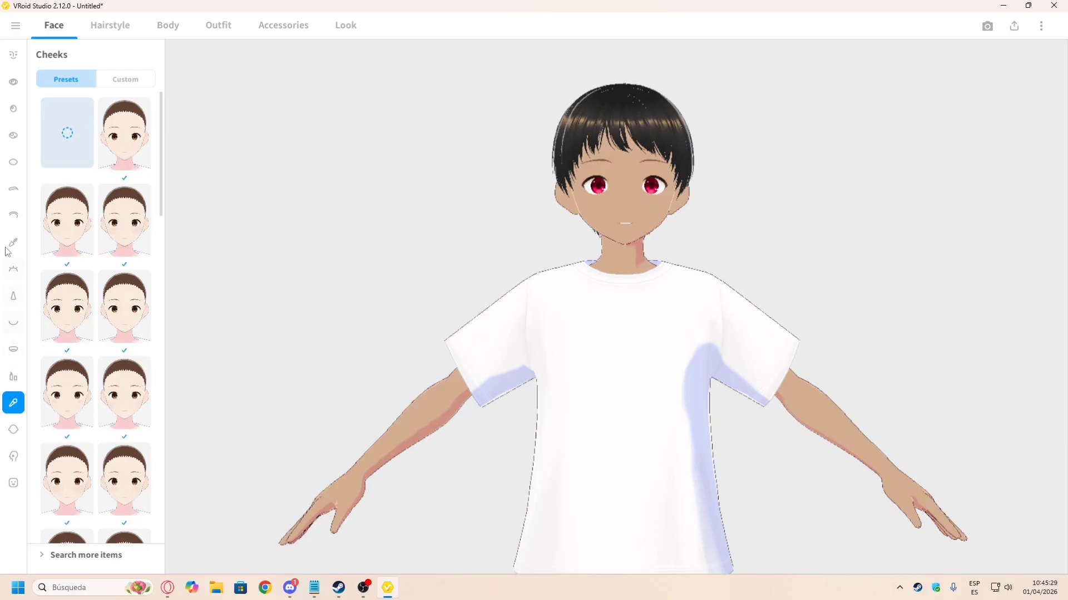
left_click(13, 217)
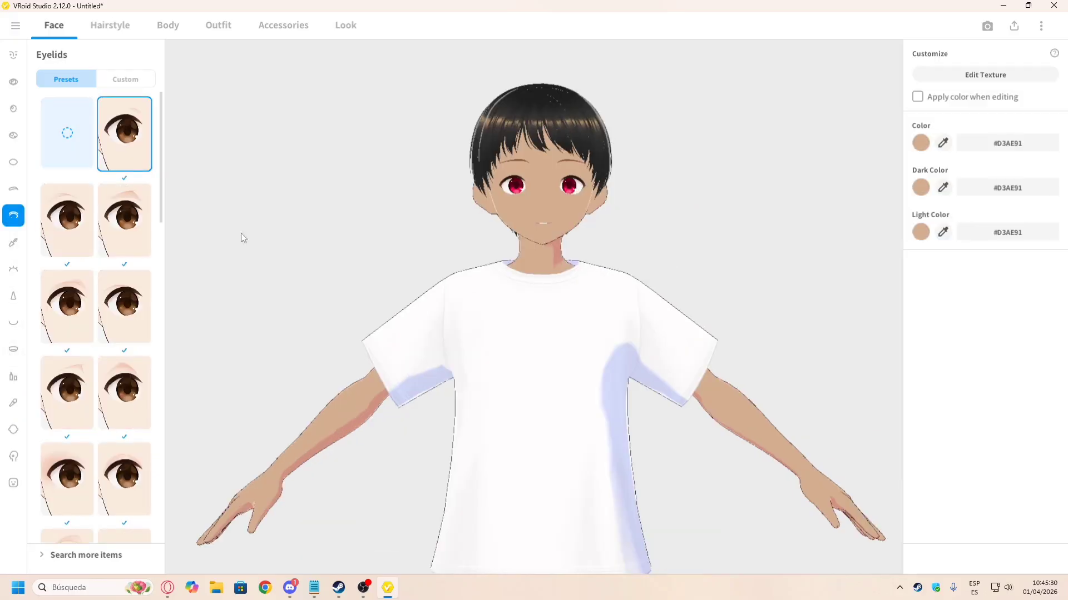
left_click(69, 144)
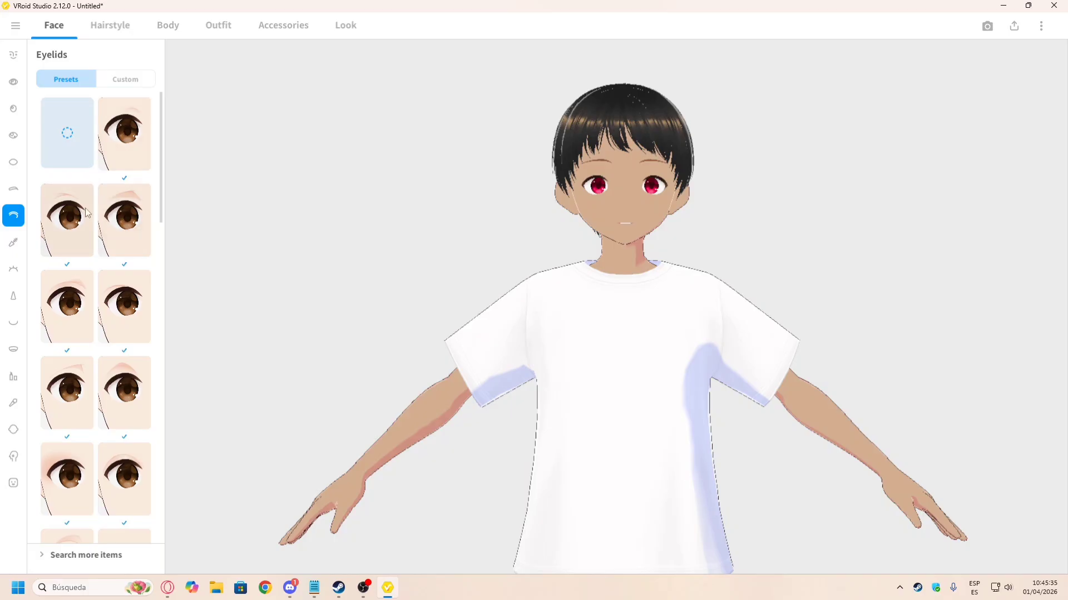
Step: Open the Eyebrows category, switch to the color picker page, sample the character's dark hair and copy its HEX code 333333
left_click(13, 191)
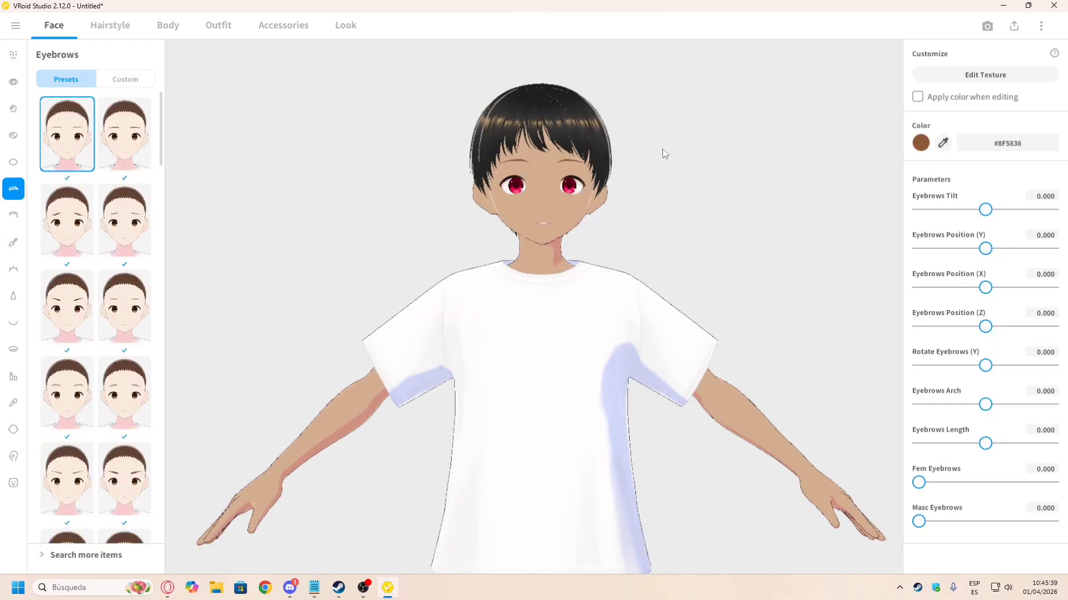
left_click(167, 588)
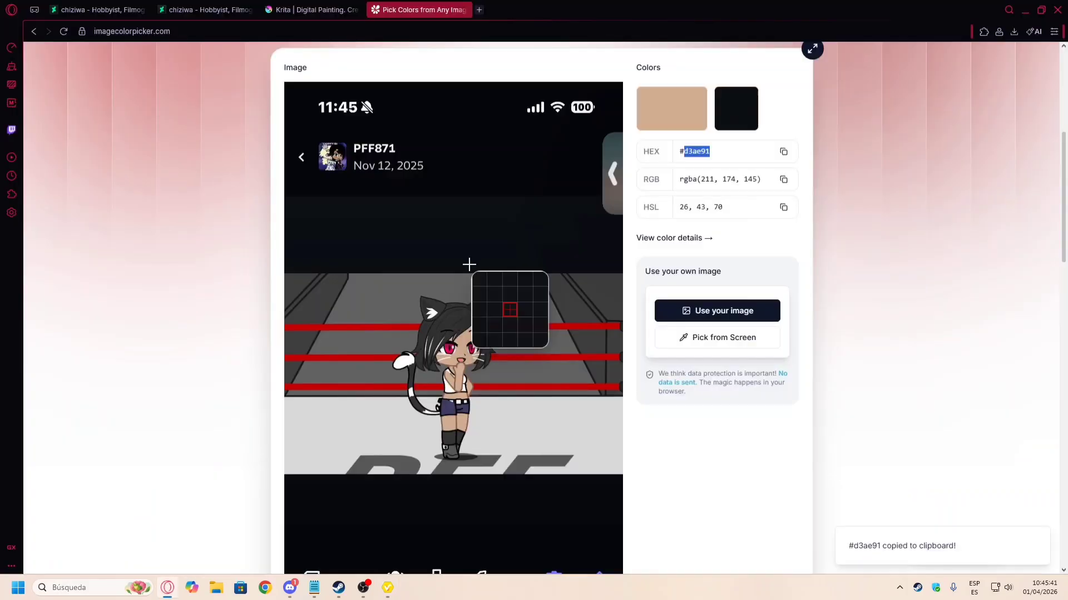
left_click(459, 314)
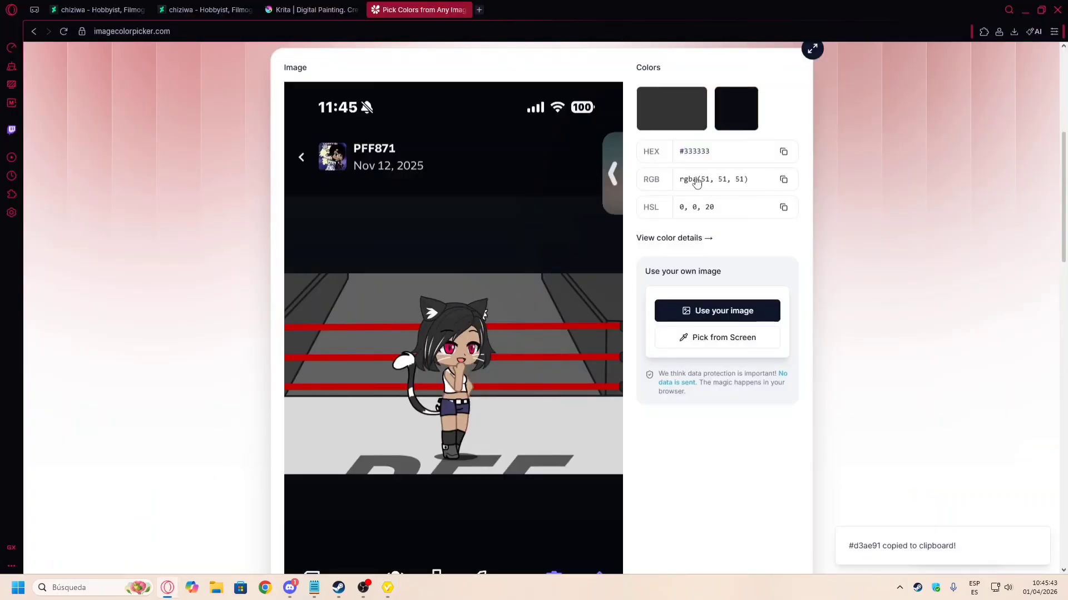
left_click(699, 152)
Step: Back in VRoid Studio, set the eyebrows' color to #333333
key("alt+Tab")
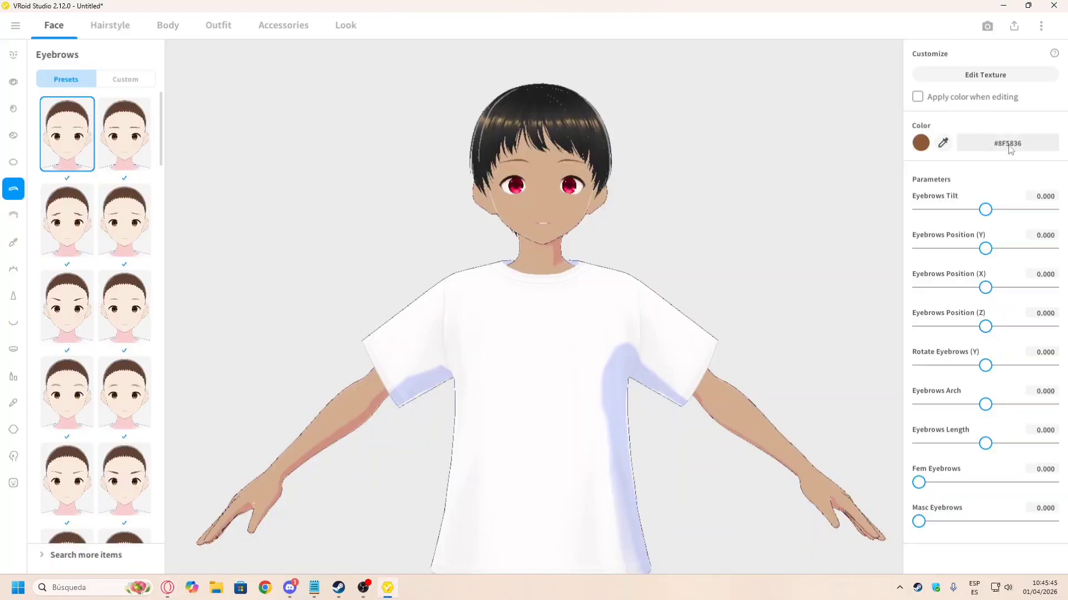
scroll(467, 274, "down", 2)
scroll(552, 257, "up", 3)
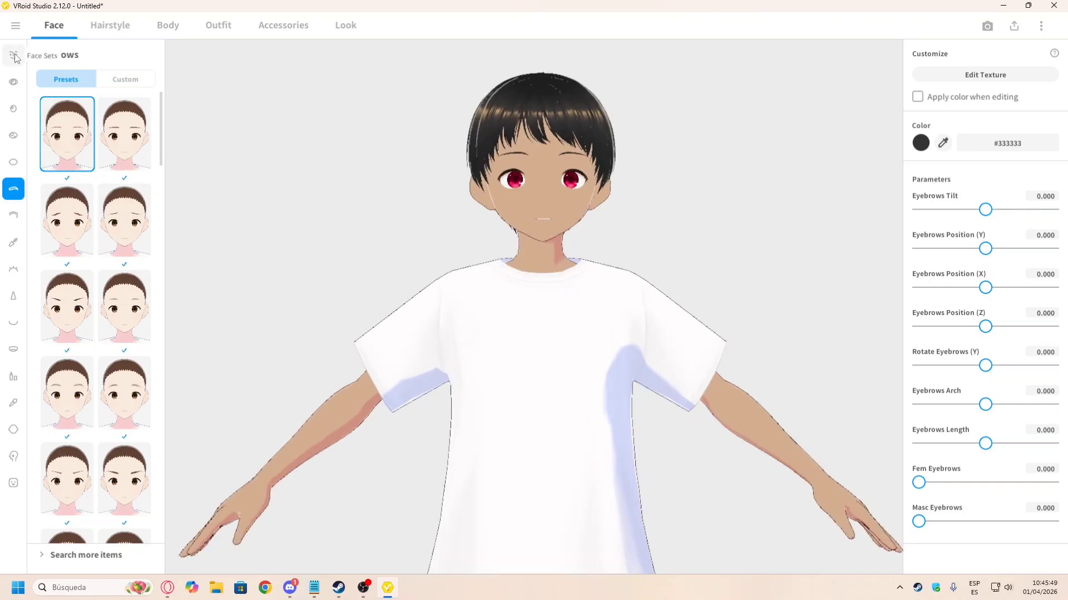
Step: In the Face Sets parameters, set Remove Ears to 100 to hide the human ears
scroll(995, 461, "down", 5)
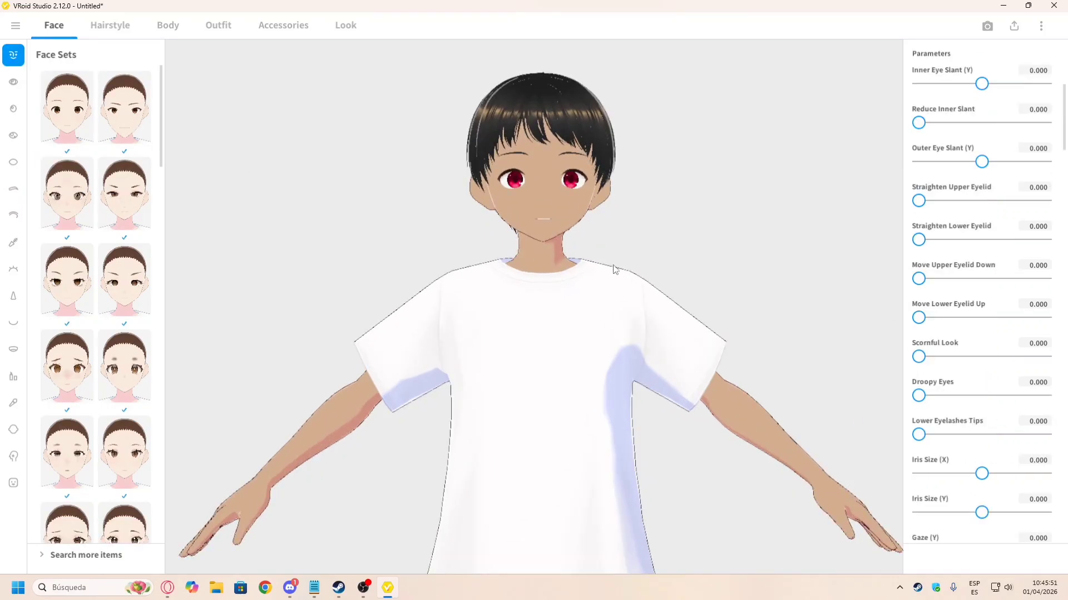
mouse_move(613, 270)
right_mouse_down()
mouse_move(531, 262)
mouse_move(599, 266)
right_mouse_up()
scroll(564, 250, "up", 3)
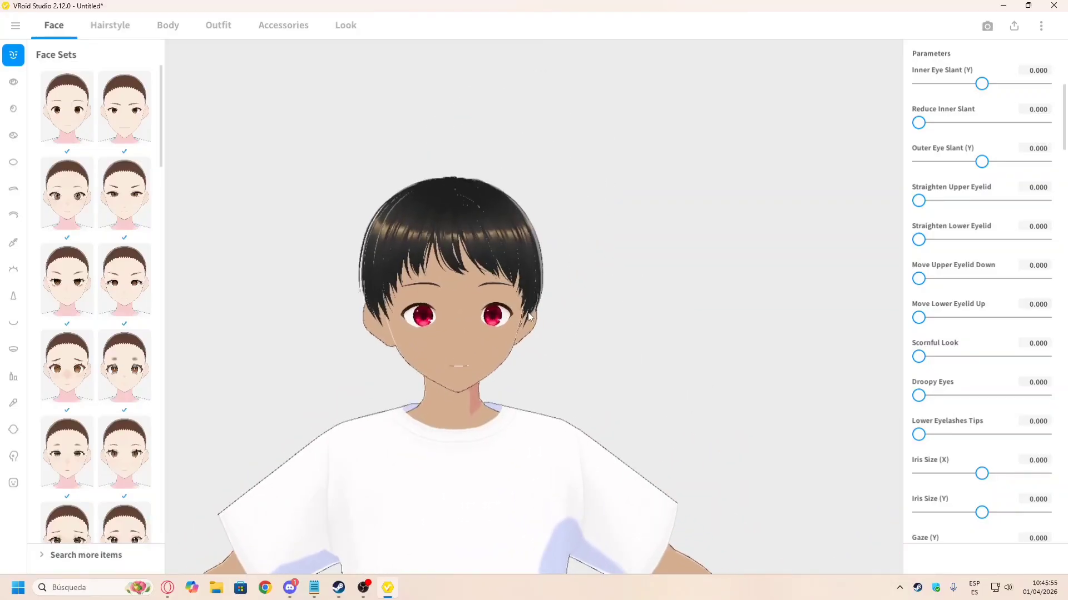
scroll(524, 319, "up", 1)
middle_click_drag(488, 294, 493, 274)
scroll(915, 297, "down", 1)
scroll(932, 290, "up", 5)
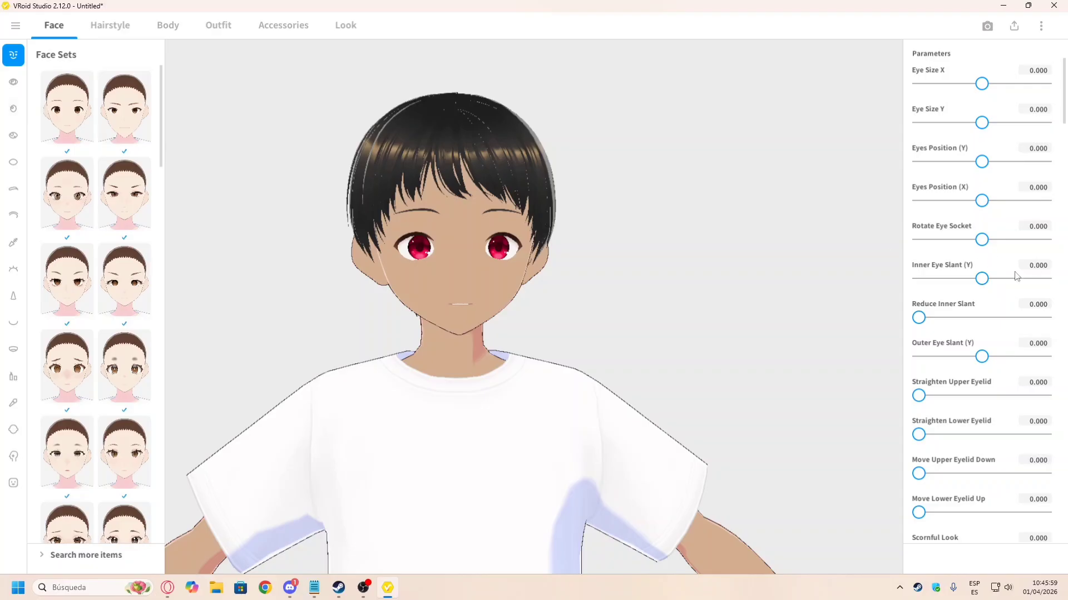
scroll(1015, 276, "down", 15)
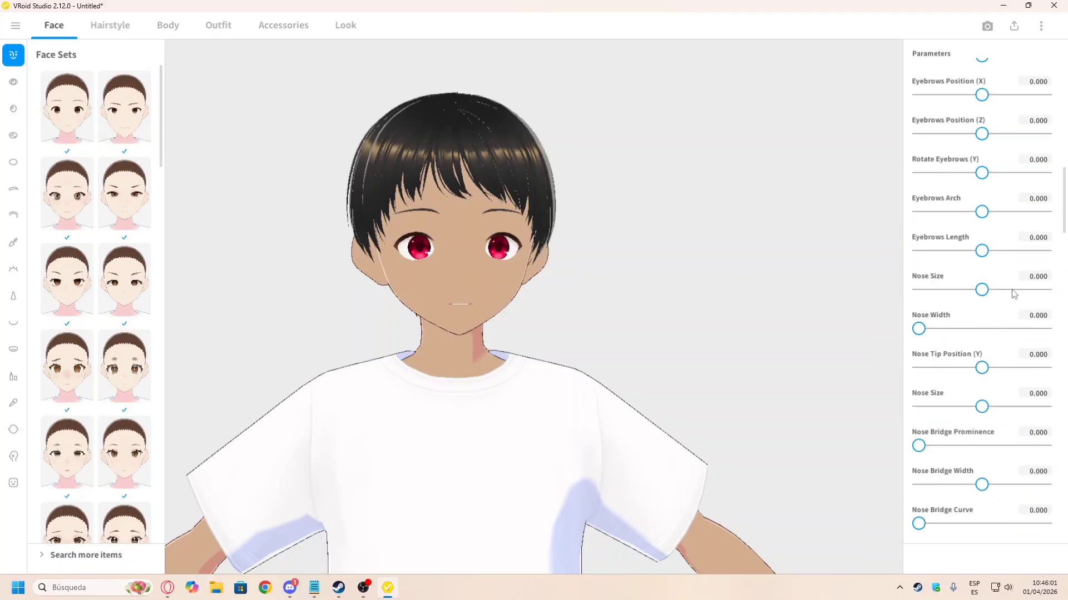
scroll(1015, 294, "down", 15)
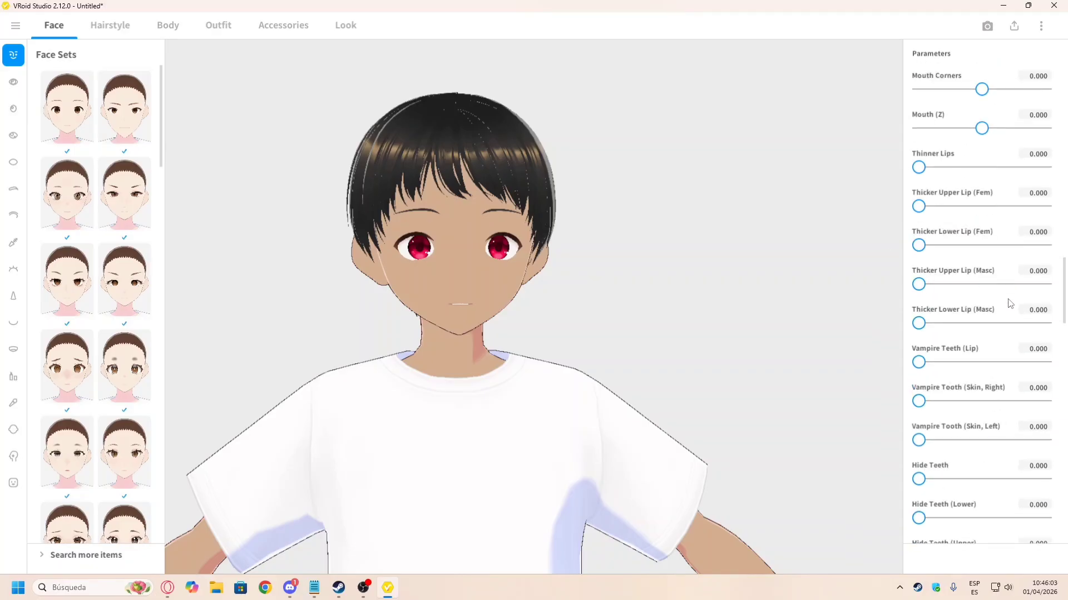
scroll(1010, 303, "down", 13)
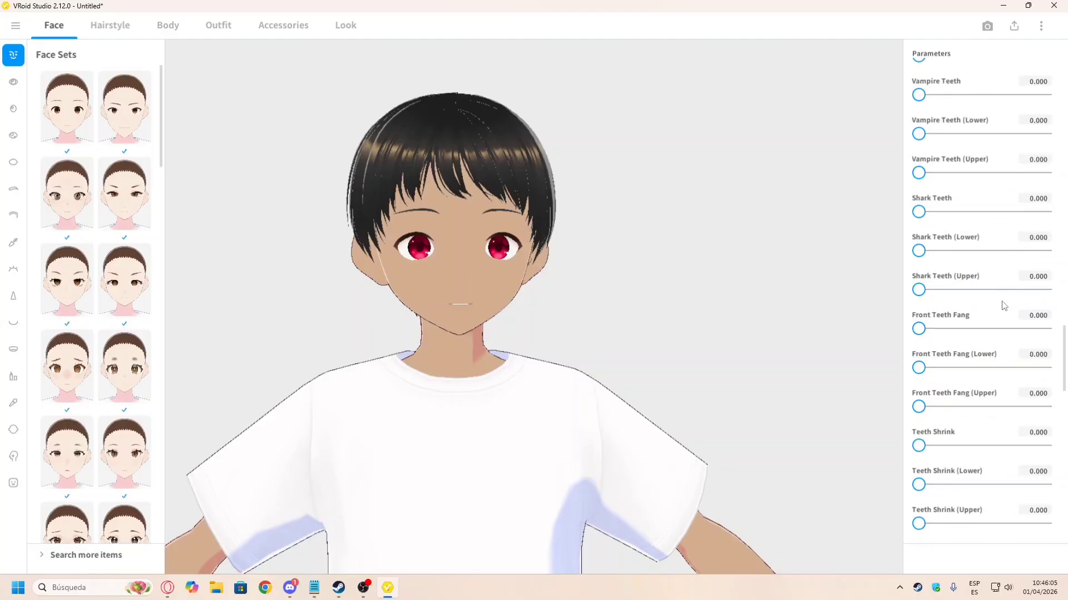
scroll(1004, 306, "down", 11)
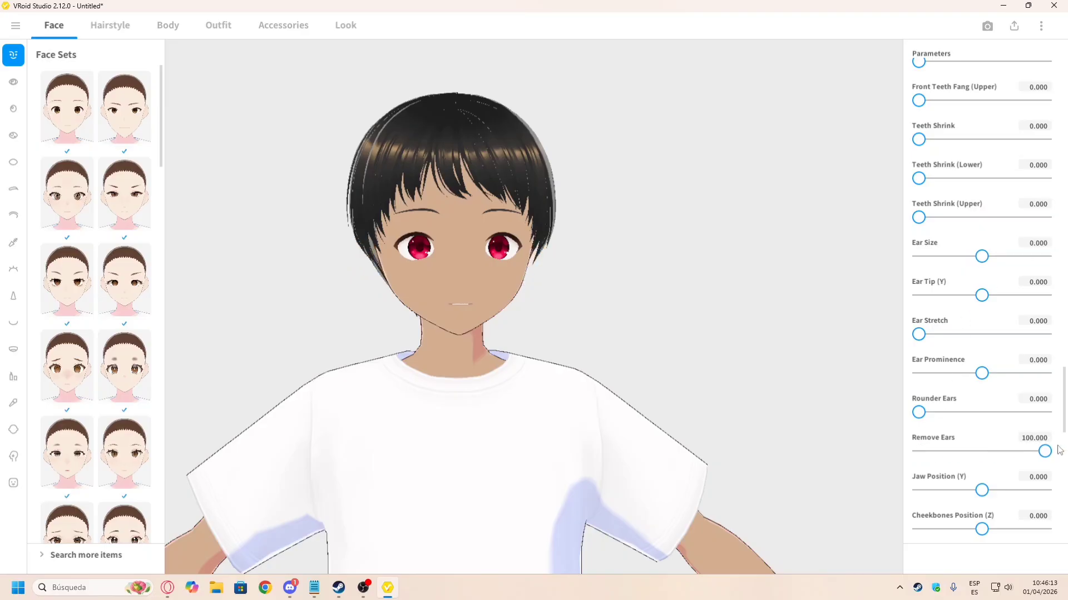
right_click_drag(498, 270, 529, 261)
scroll(529, 261, "down", 5)
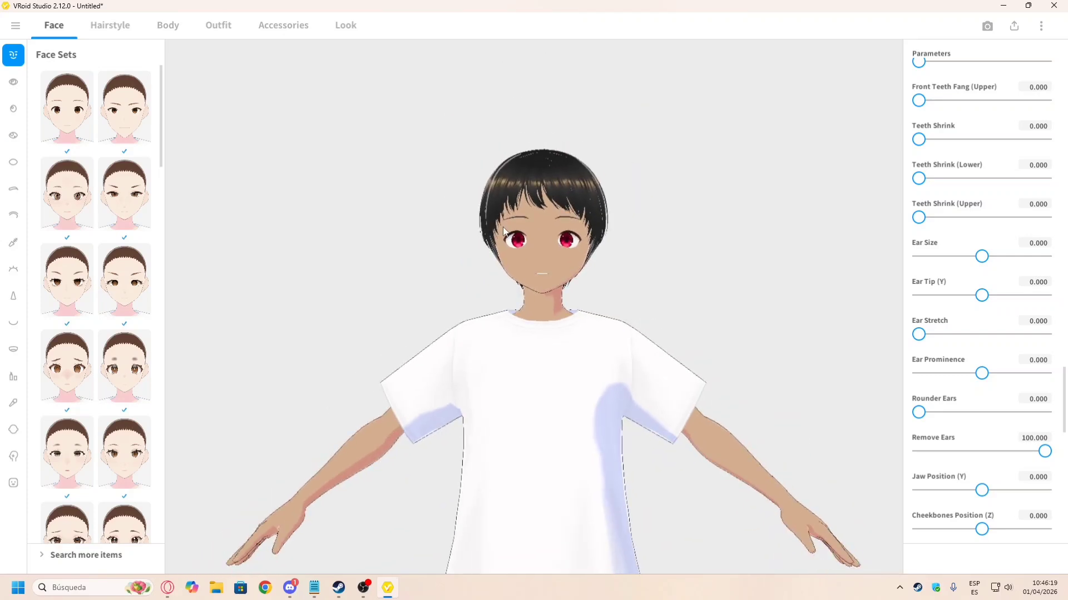
middle_click_drag(529, 268, 446, 178)
scroll(457, 187, "down", 2)
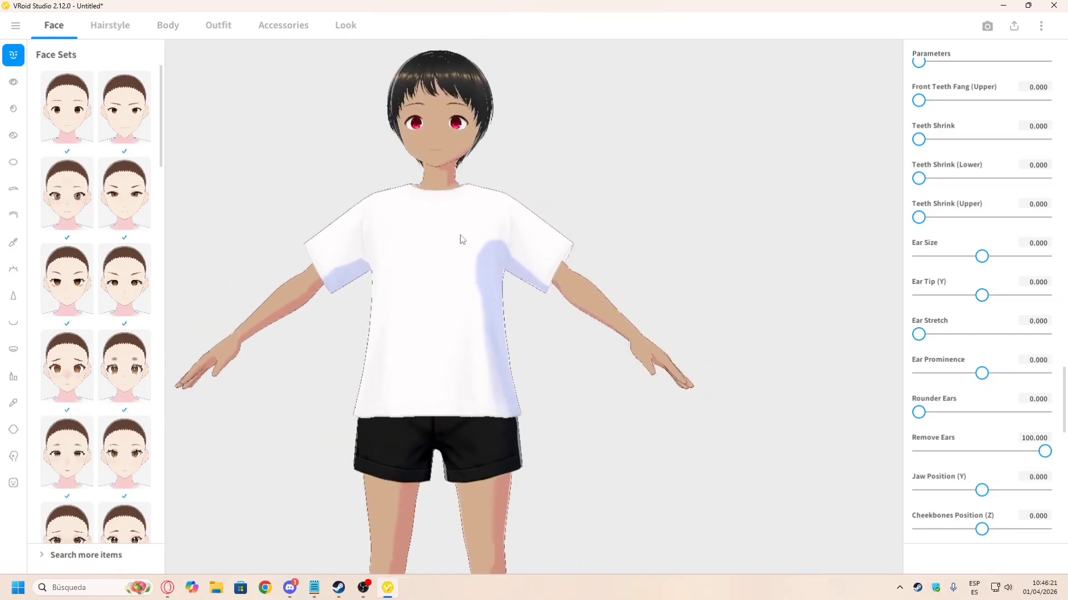
middle_click_drag(444, 238, 466, 249)
Step: Check the hair on the reference image in the browser and open the Front category of the Hairstyle section in VRoid Studio
key("alt+Tab")
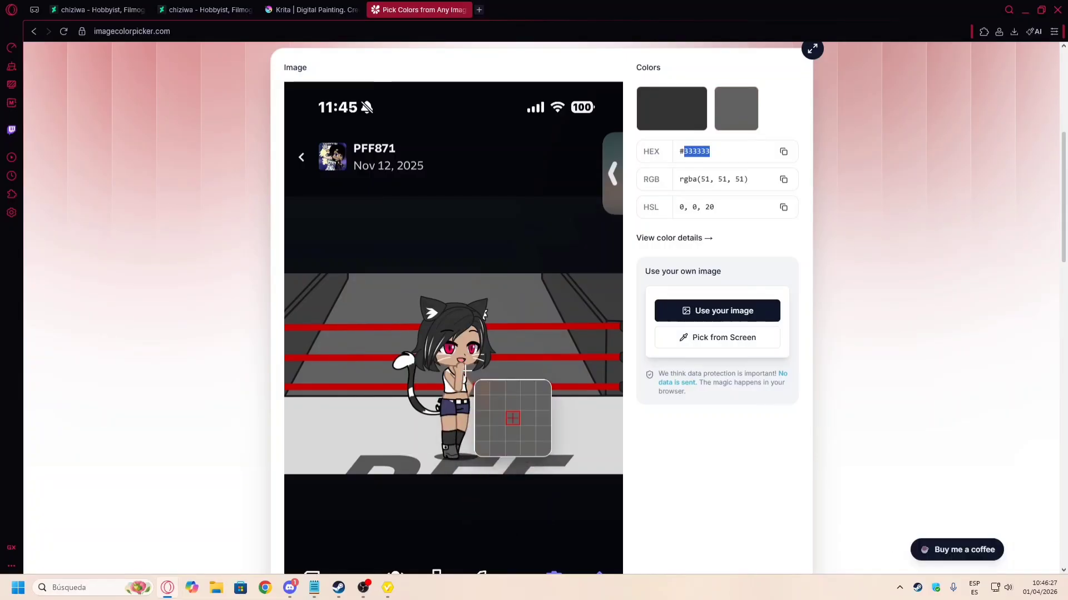
key("alt+Tab")
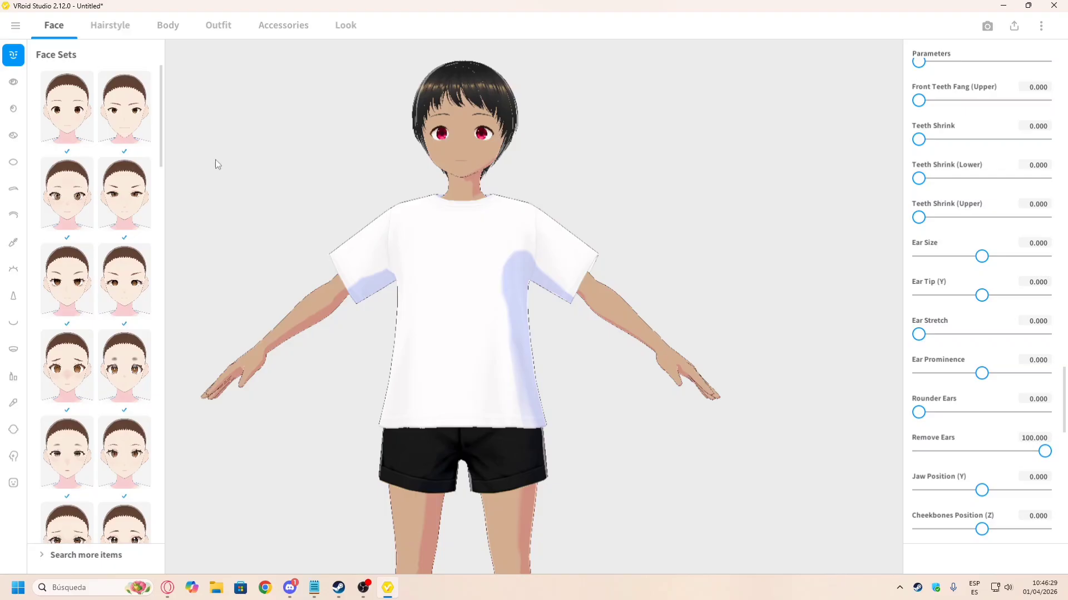
left_click(136, 18)
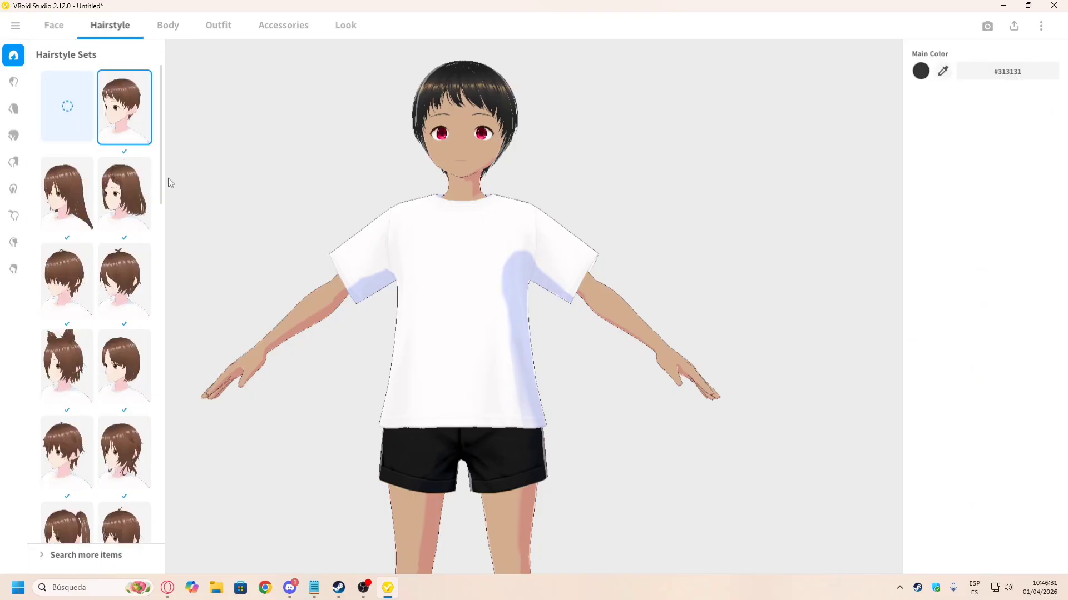
key("alt+Tab")
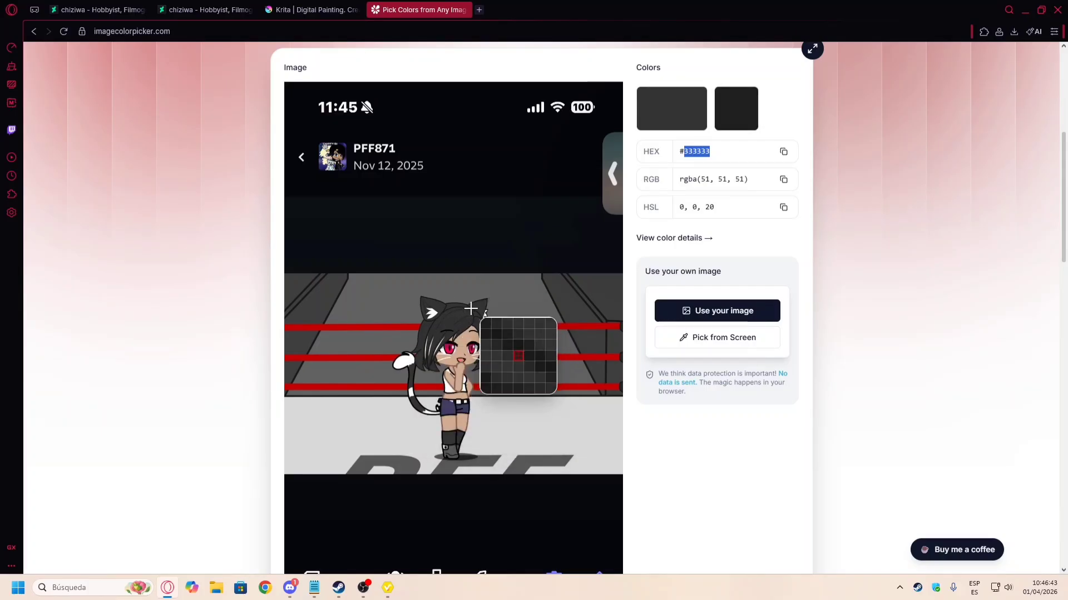
key("alt+Tab")
key("alt+Tab")
key("alt+Tab")
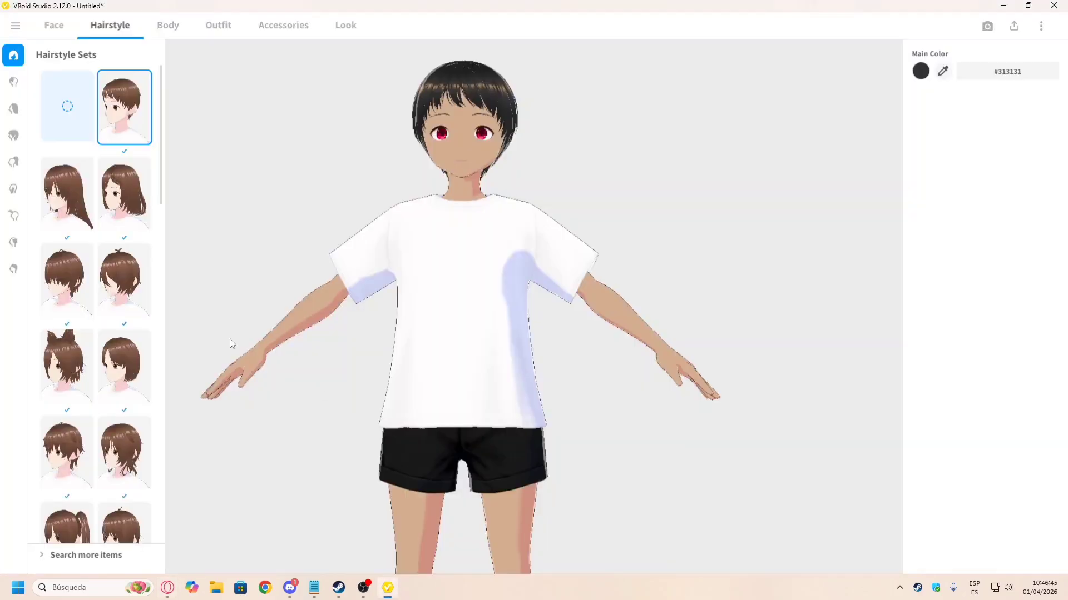
key("alt+Tab")
key("alt+Tab")
right_click_drag(410, 249, 415, 248)
middle_click_drag(388, 218, 389, 302)
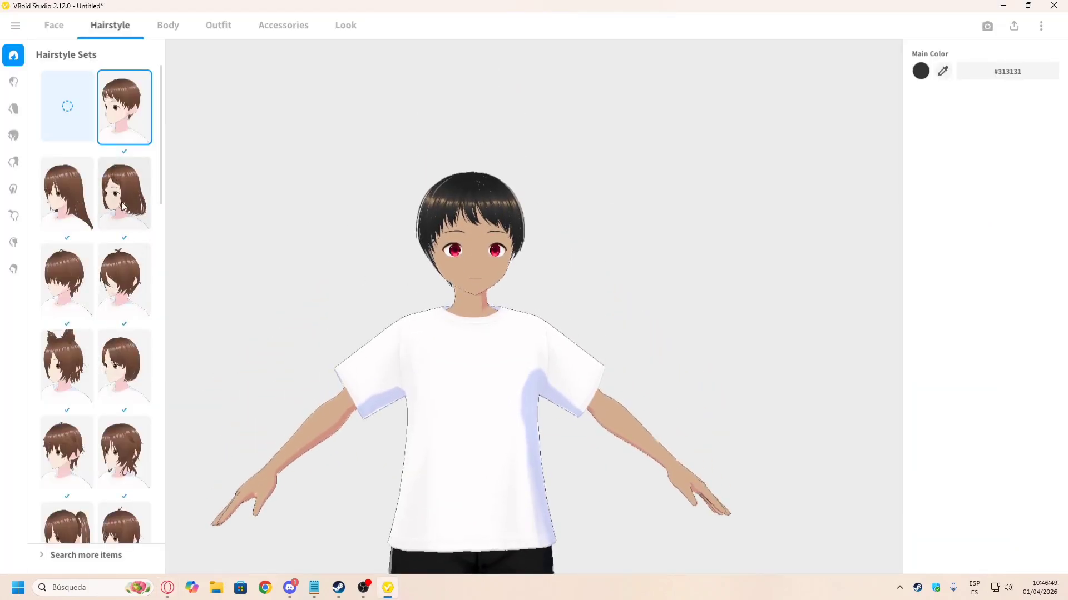
left_click(14, 83)
key("alt+Tab")
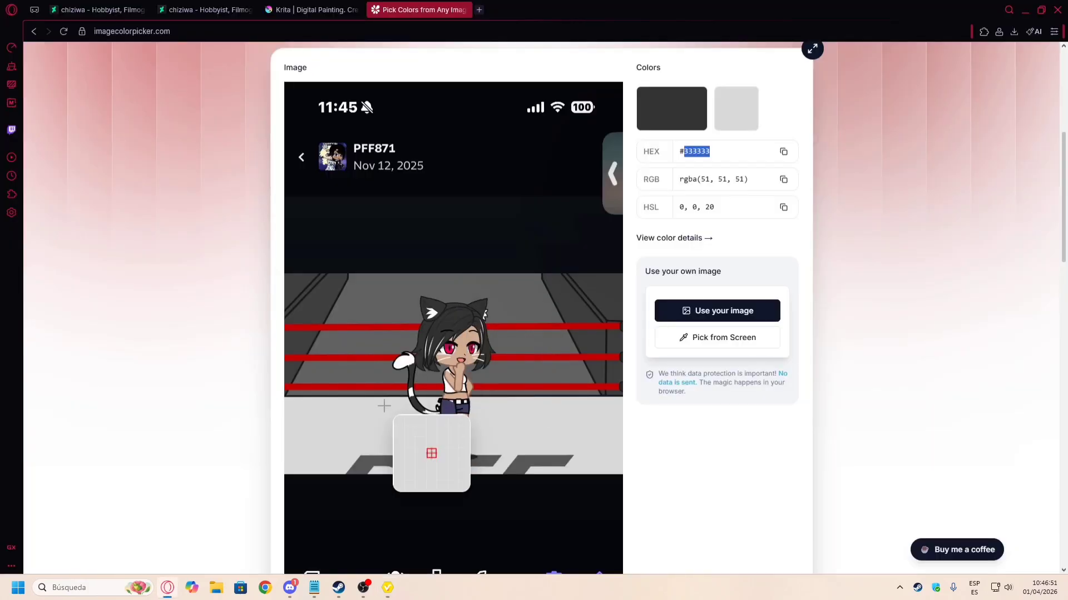
key("alt+Tab")
Step: Try the front hair presets from the first four rows on the character, including the straight fringe reaching over the eyes
scroll(110, 251, "down", 1)
scroll(97, 224, "up", 1)
left_click(124, 134)
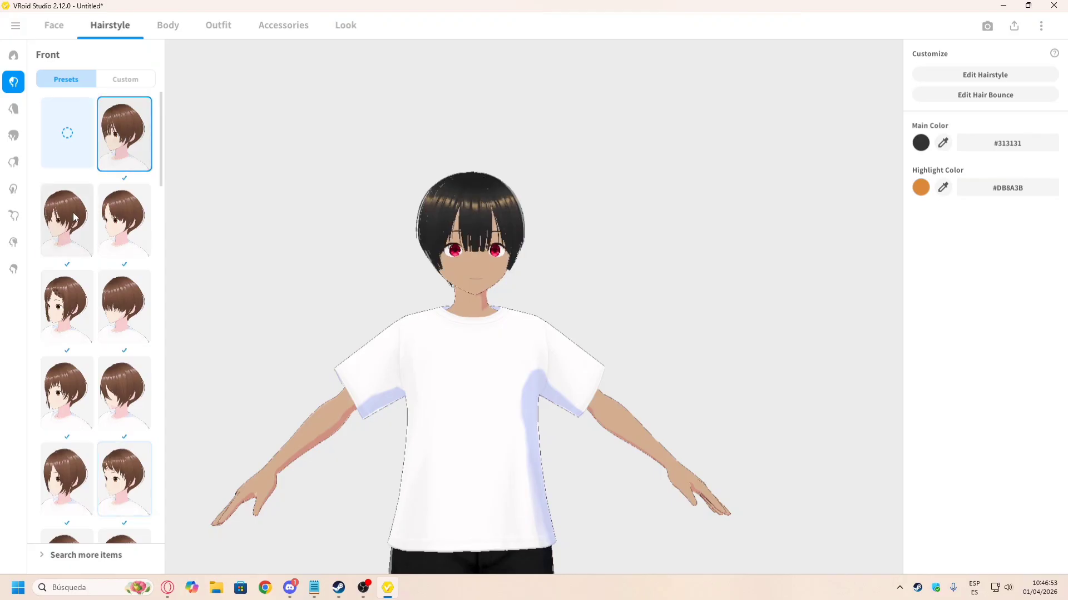
left_click(127, 225)
left_click(67, 306)
left_click(124, 306)
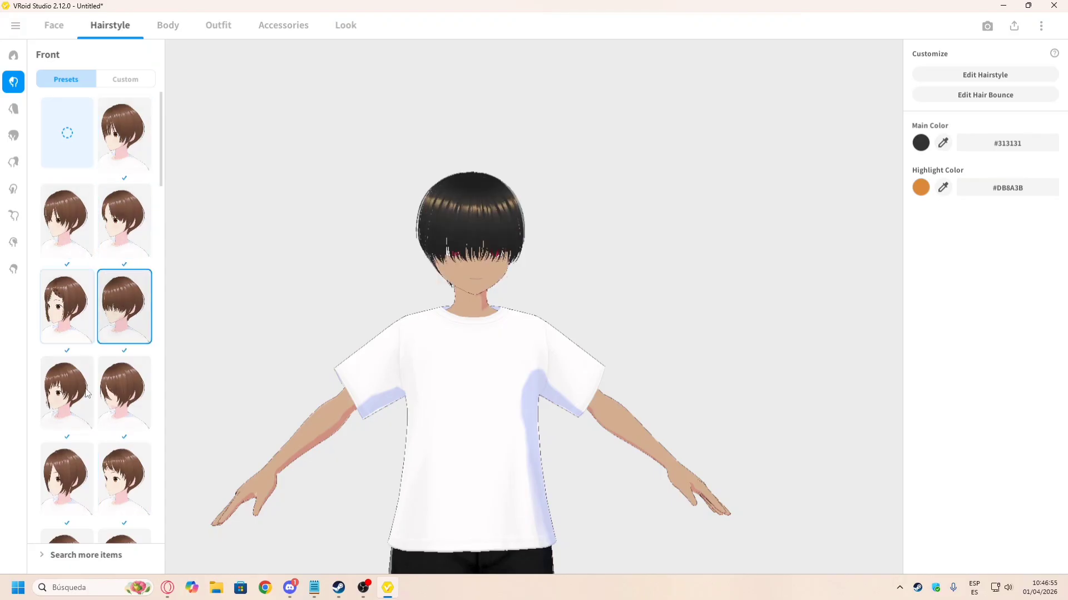
left_click(87, 404)
left_click(120, 389)
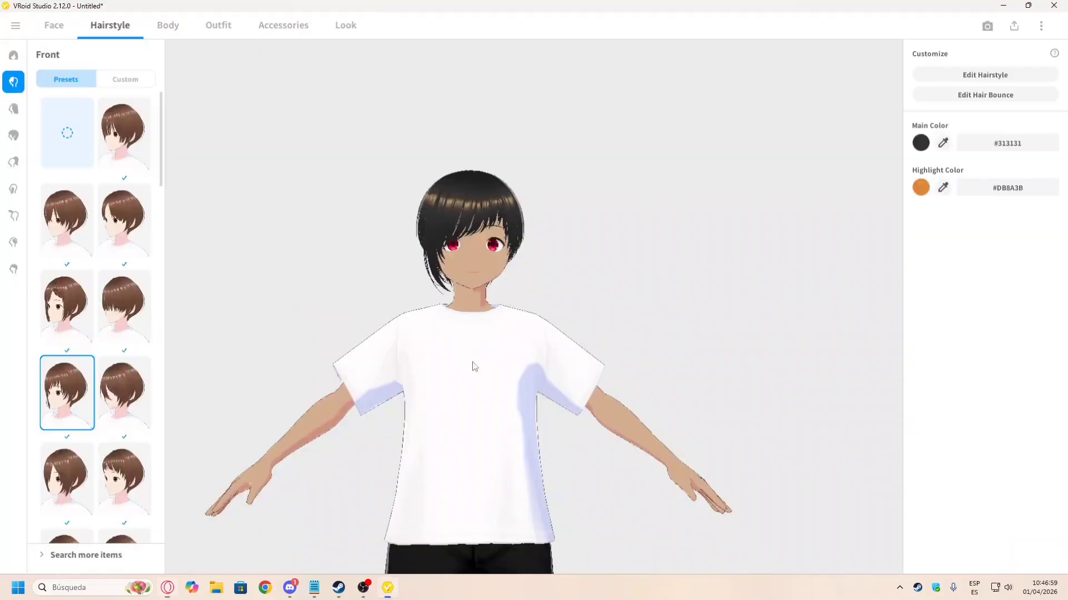
Step: Try the side-swept front presets, including the long one covering one eye, and compare with the reference image
scroll(139, 395, "down", 4)
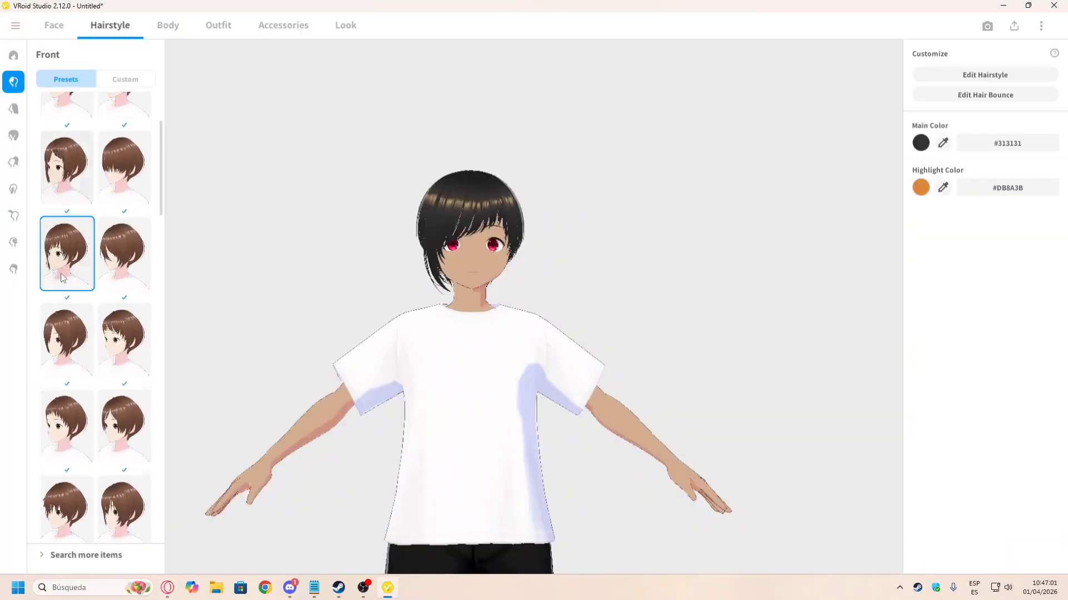
left_click(119, 178)
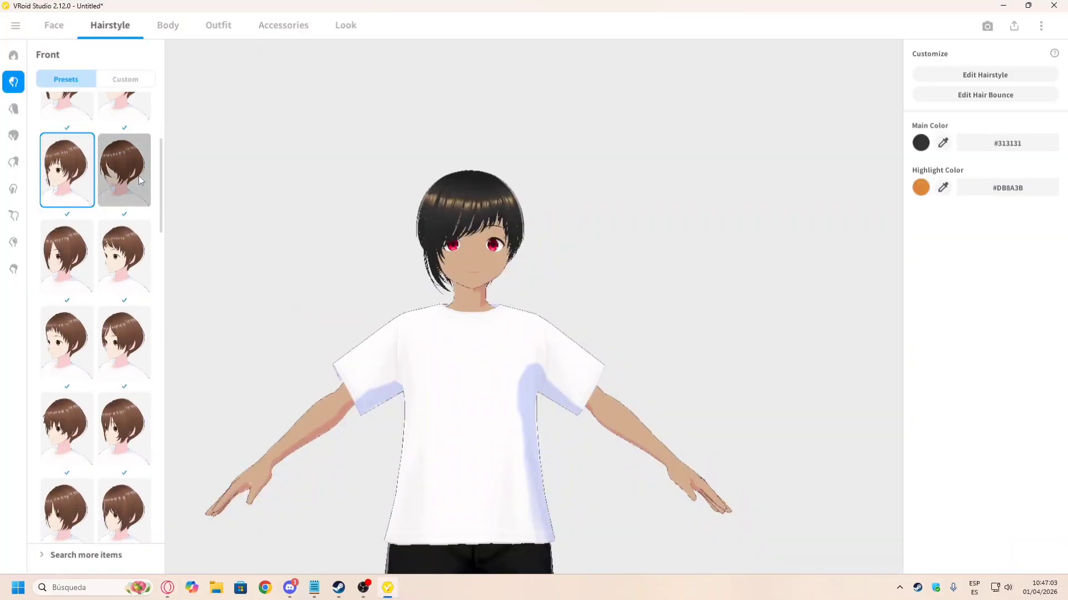
left_click(88, 247)
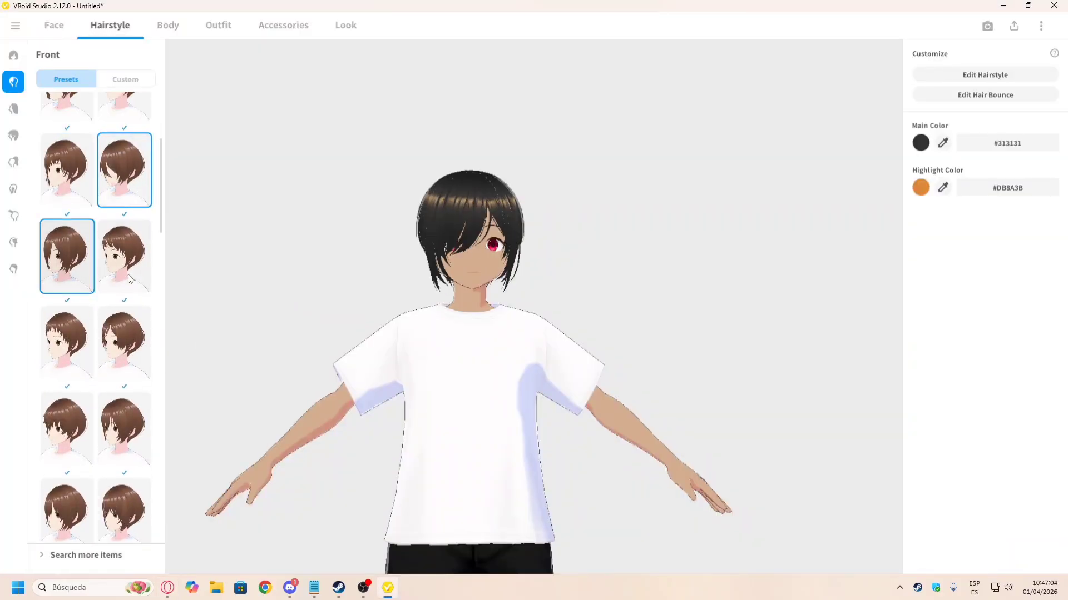
left_click(57, 191)
scroll(58, 200, "up", 1)
left_click(54, 137)
left_click(60, 209)
left_click(64, 266)
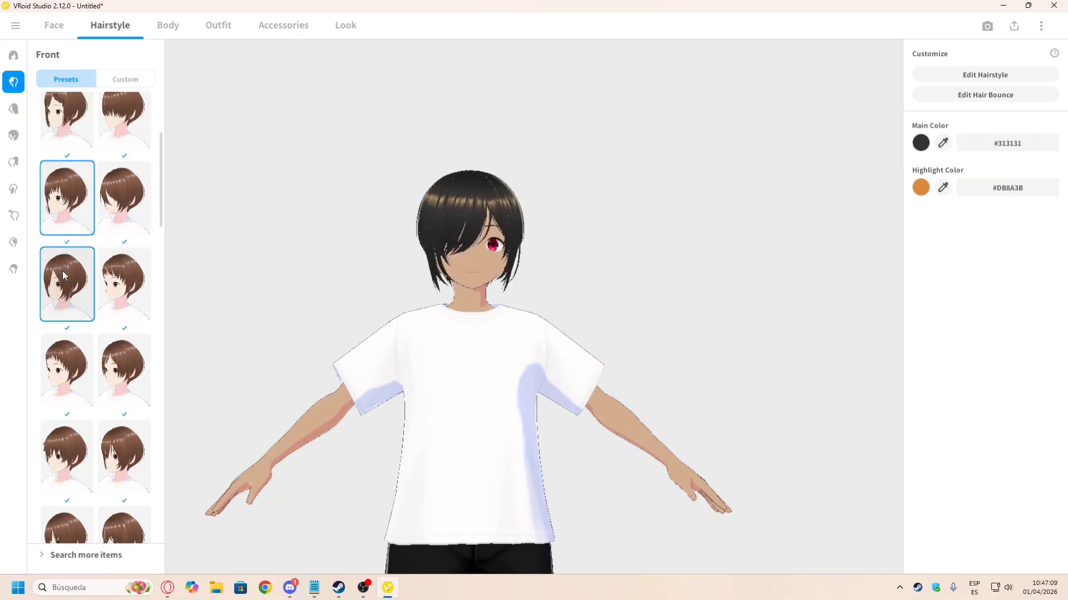
key("alt+Tab")
key("alt+Tab")
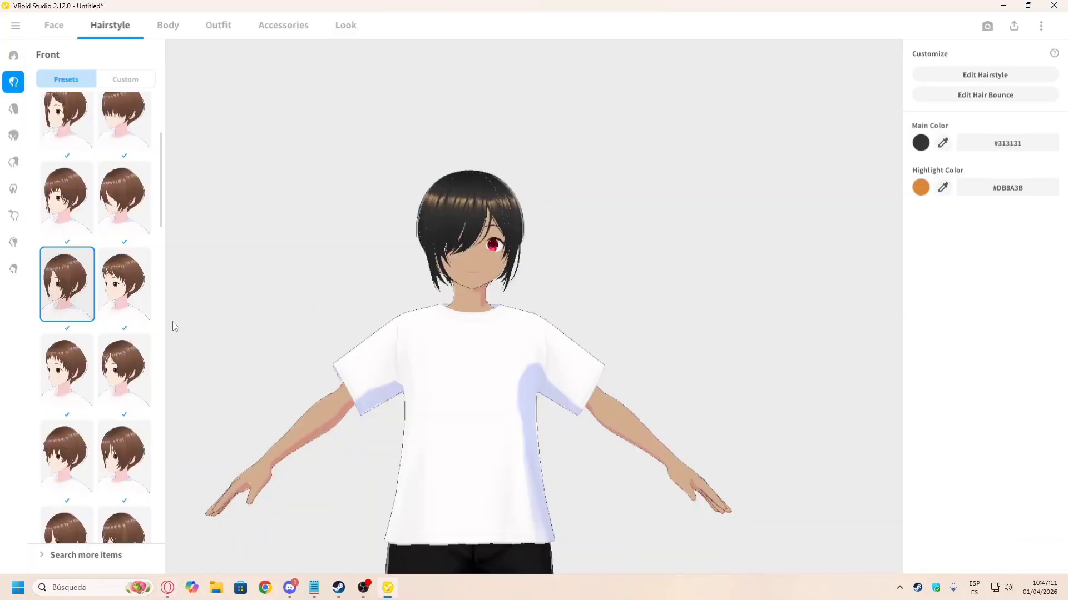
Step: Try the short straight fringe, the neighbouring parted fringe presets and the pointed one falling between the eyes
left_click(75, 219)
left_click(74, 274)
scroll(73, 278, "down", 1)
left_click(74, 297)
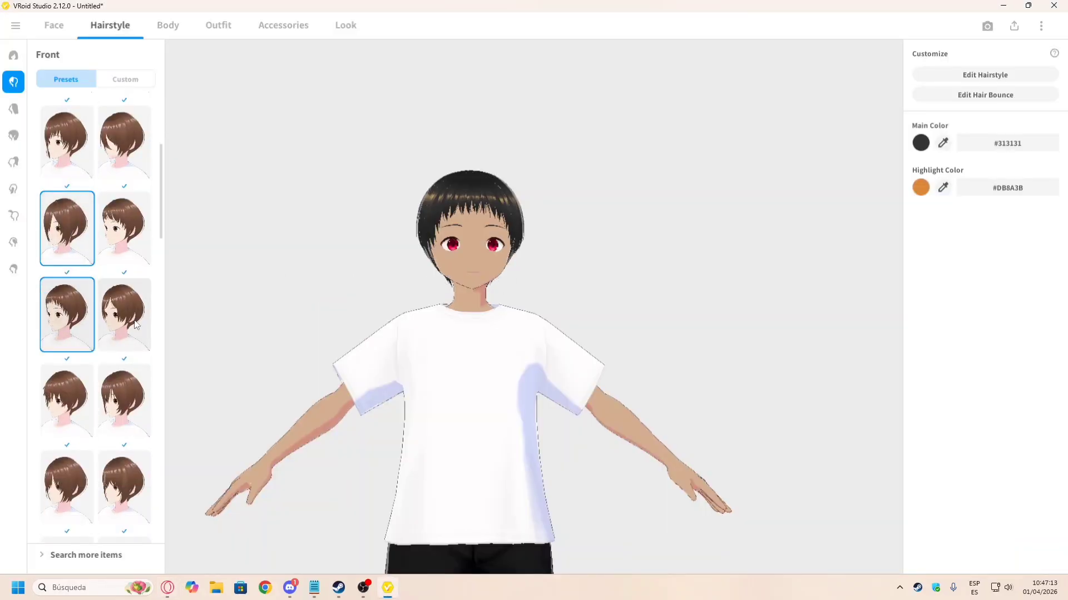
left_click(122, 300)
left_click(125, 240)
left_click(67, 400)
left_click(124, 314)
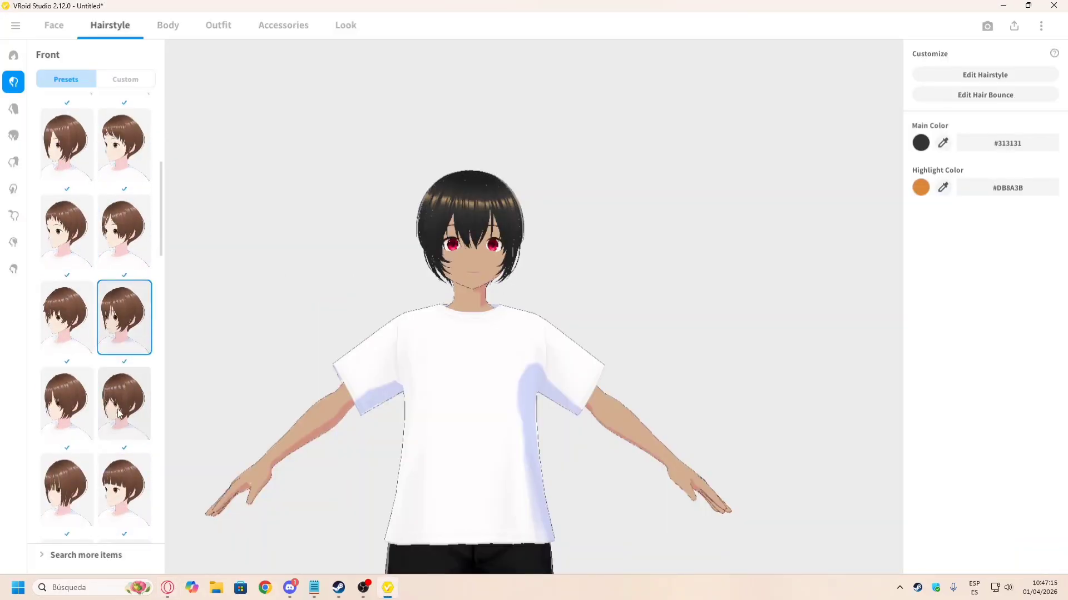
Step: Try the blunt-cut bangs and the swept bangs with long side locks, comparing the result with the reference image
left_click(84, 420)
left_click(119, 399)
scroll(116, 402, "down", 3)
left_click(77, 426)
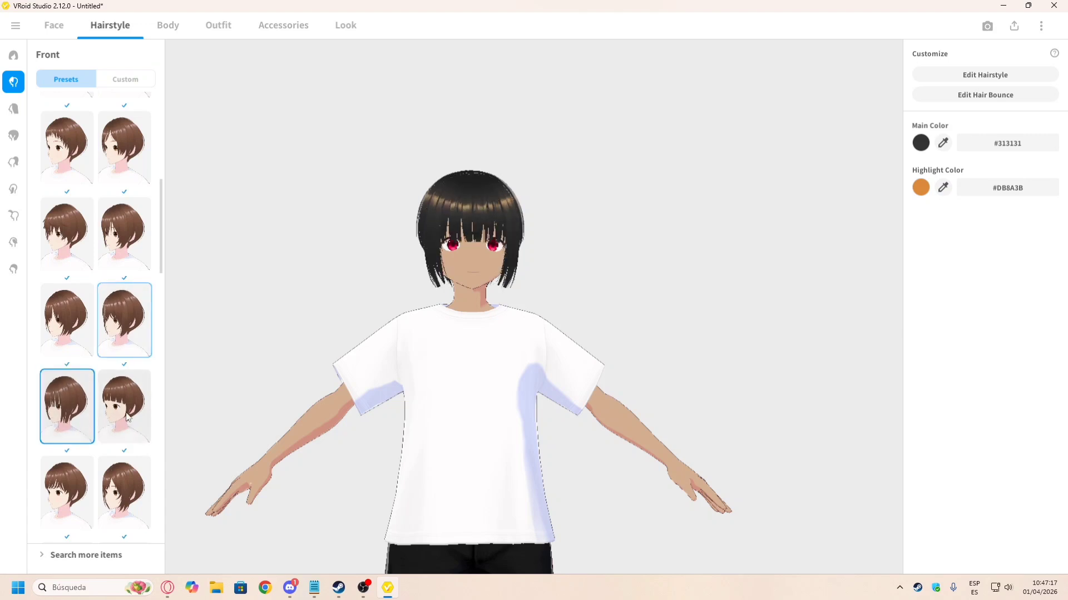
left_click(122, 408)
scroll(122, 408, "down", 2)
left_click(67, 434)
left_click(124, 436)
scroll(111, 433, "down", 1)
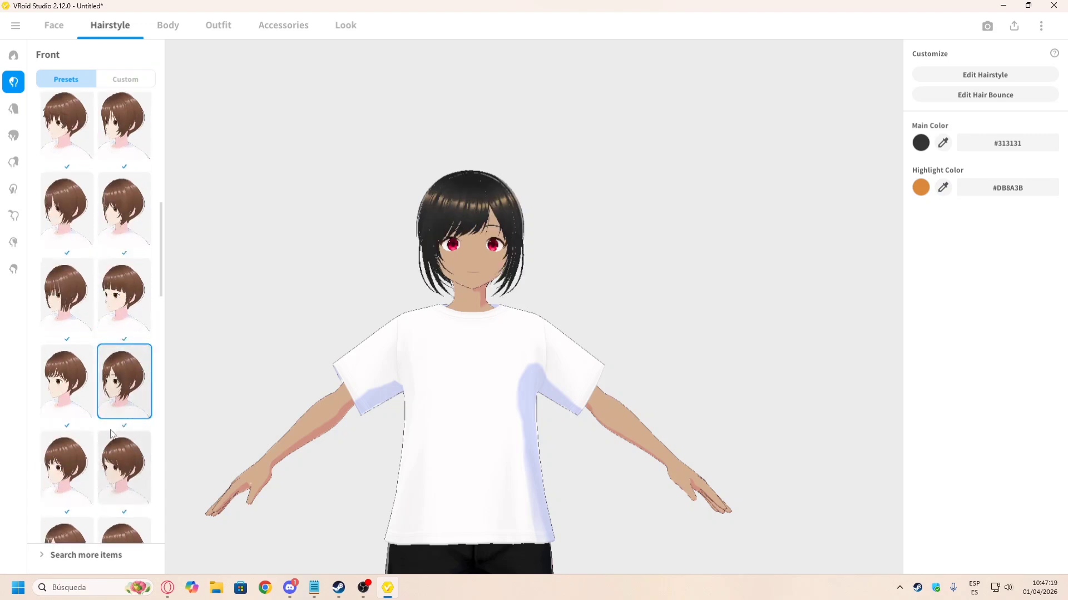
key("alt+Tab")
key("alt+Tab")
Step: Try the short side-parted fringe presets further down the Front list and check them against the reference image
scroll(77, 364, "down", 2)
left_click(76, 365)
left_click(121, 362)
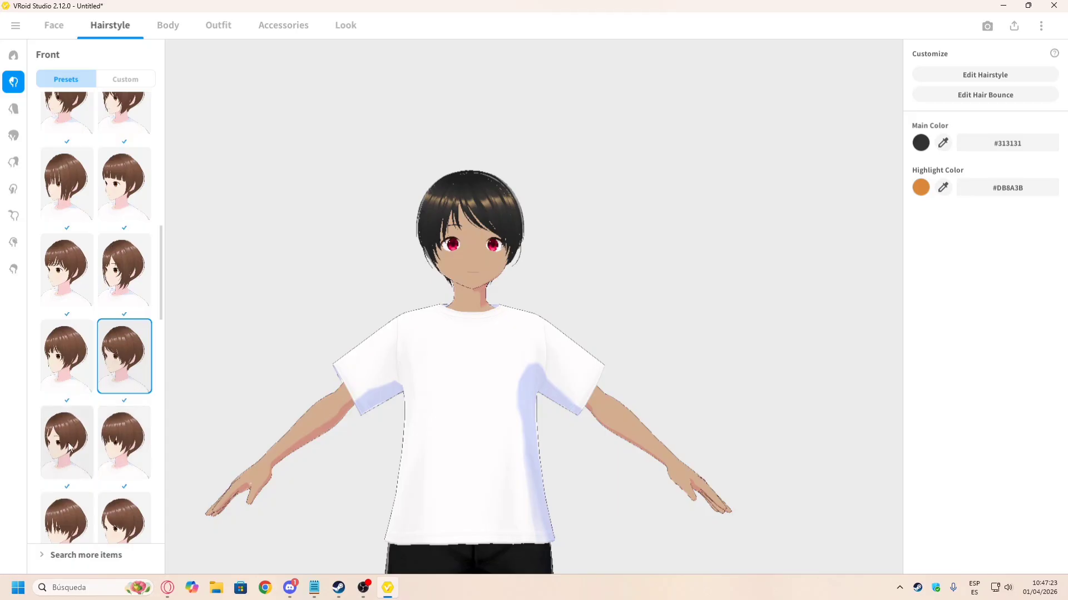
key("alt+Tab")
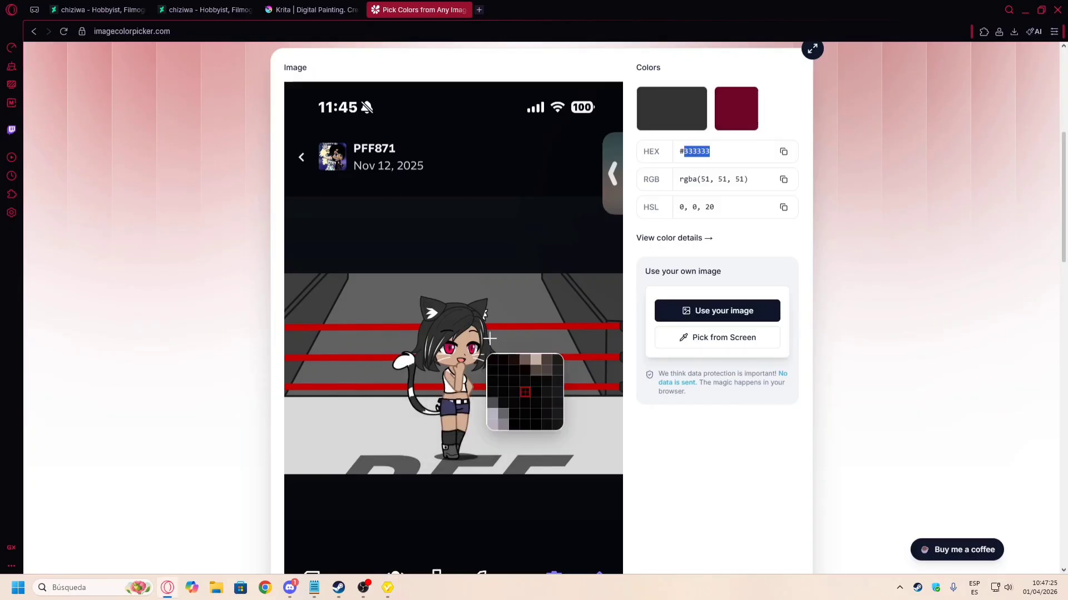
key("alt+Tab")
left_click(125, 466)
scroll(86, 423, "down", 2)
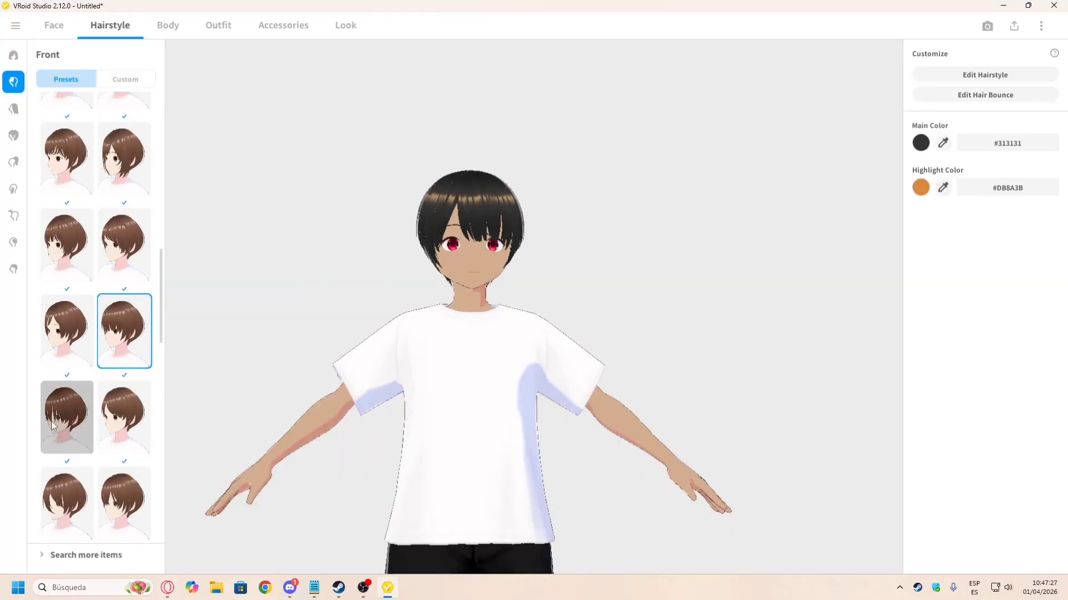
Step: Try the following front hair presets, including the pointed fringe between the eyes and the diagonal choppy-cut fringe
left_click(52, 426)
left_click(120, 433)
scroll(112, 430, "down", 2)
left_click(64, 403)
left_click(124, 409)
scroll(127, 411, "down", 1)
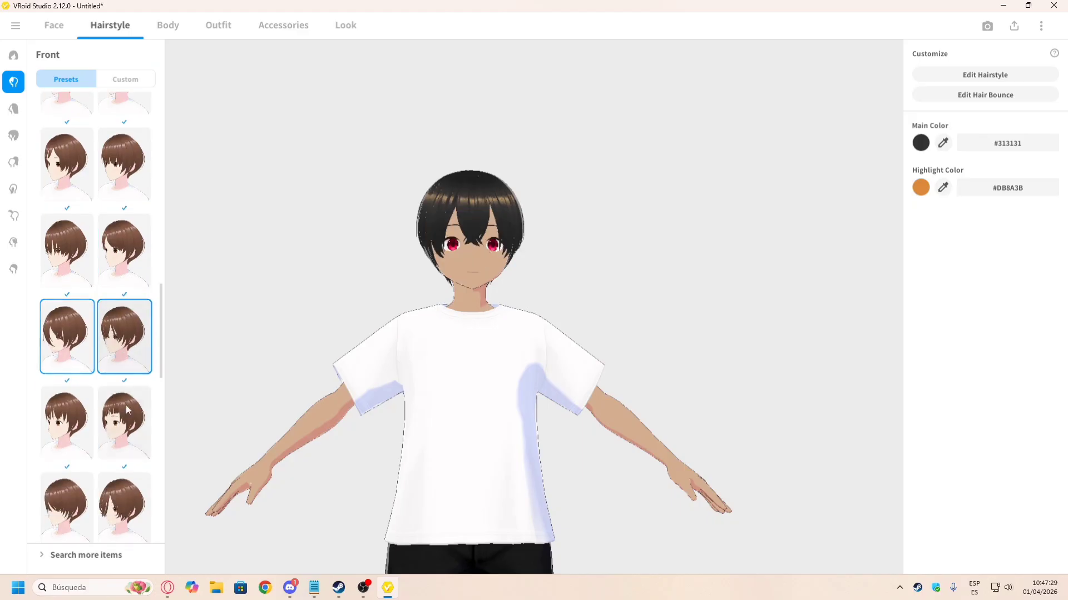
left_click(124, 403)
scroll(77, 359, "down", 2)
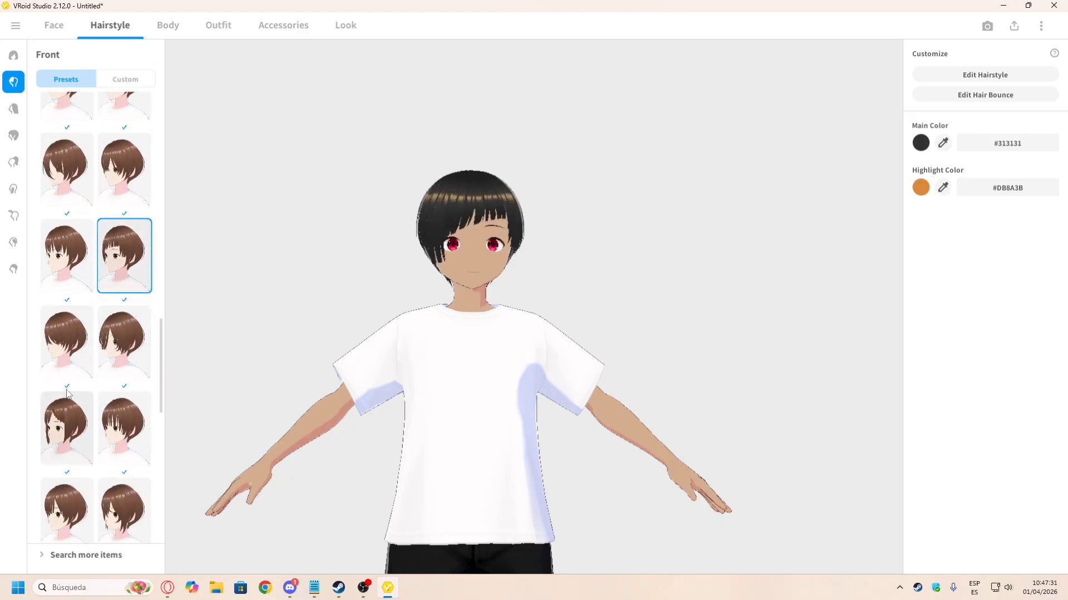
Step: Try the four front presets below the diagonal choppy fringe, ending with the straight strand fringe
left_click(77, 354)
left_click(123, 342)
left_click(81, 411)
left_click(123, 428)
scroll(72, 447, "down", 1)
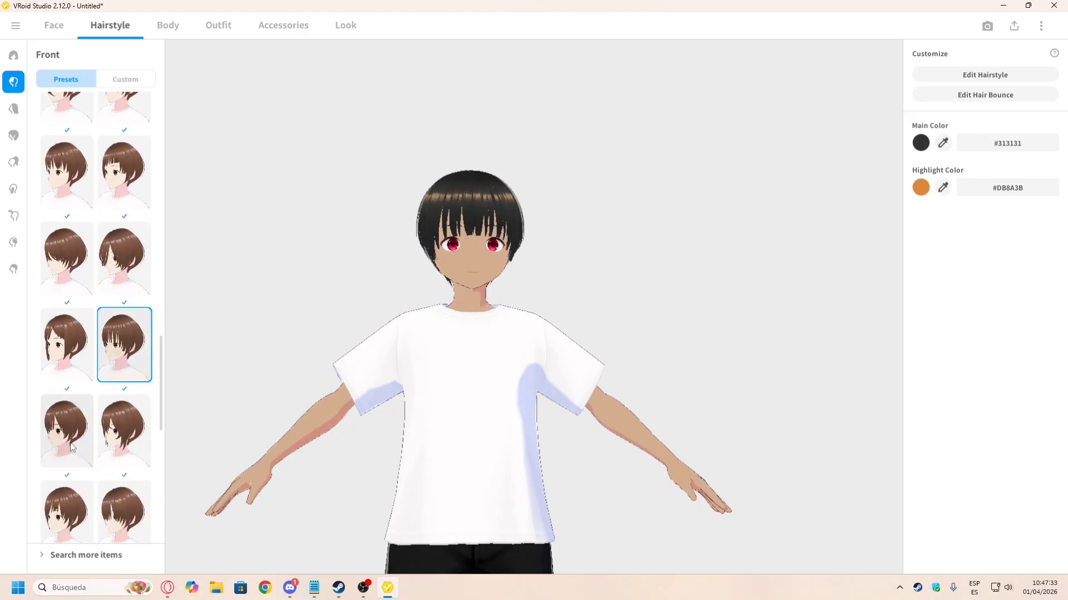
Step: Try the four front presets below the straight strand fringe, ending with the long fringe hanging over the eyes
left_click(72, 447)
left_click(121, 438)
scroll(113, 431, "down", 2)
left_click(81, 404)
left_click(114, 393)
scroll(108, 394, "down", 1)
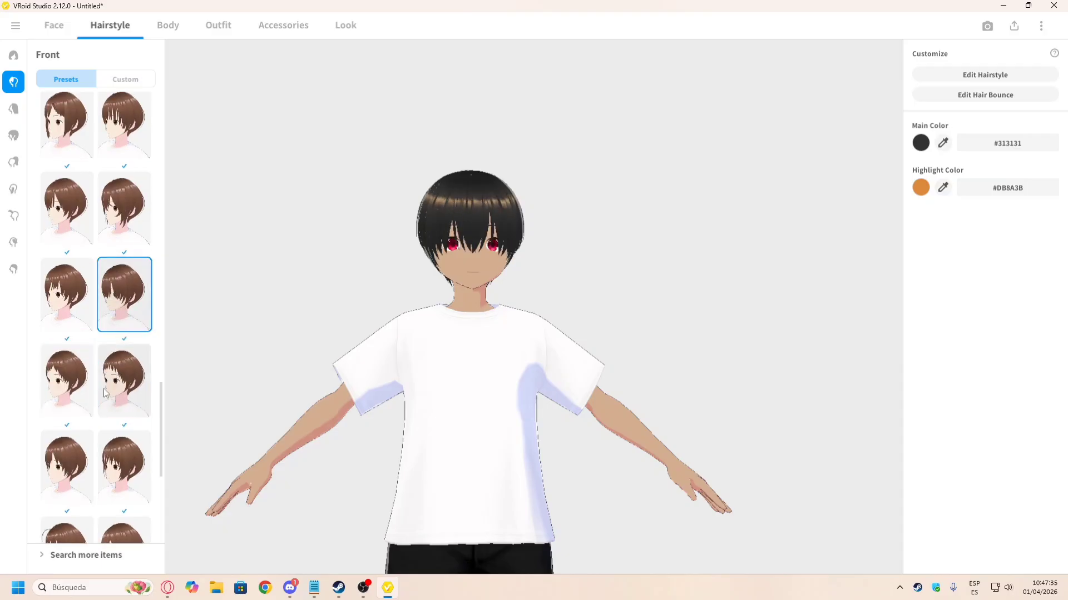
Step: Try the side-swept front preset and the ones below it, from the short jagged fringe down to the smooth parted fringe
left_click(63, 301)
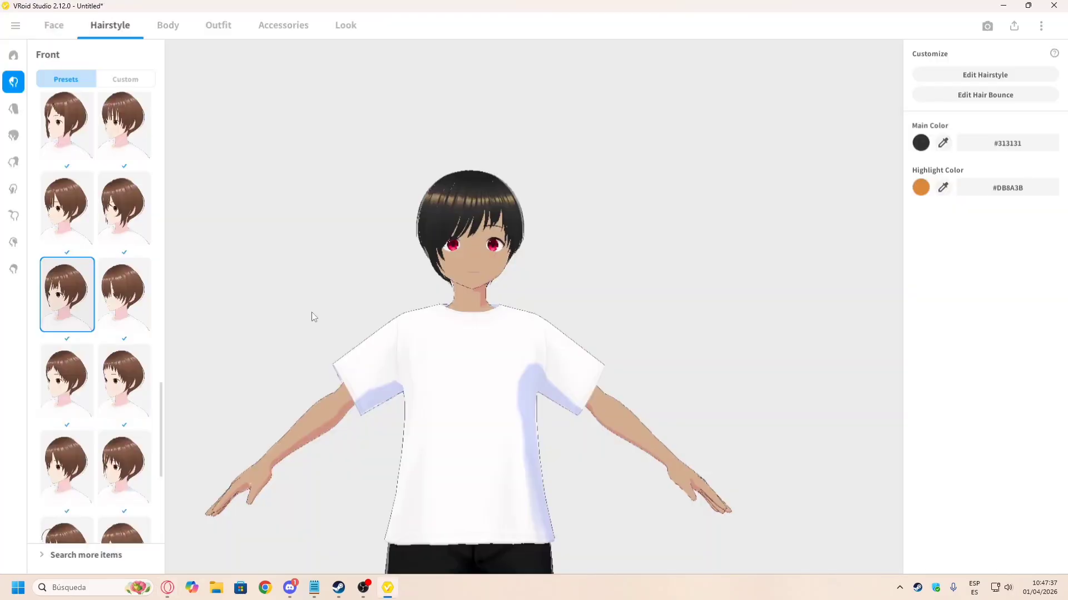
scroll(97, 356, "down", 1)
scroll(97, 357, "down", 1)
left_click(70, 295)
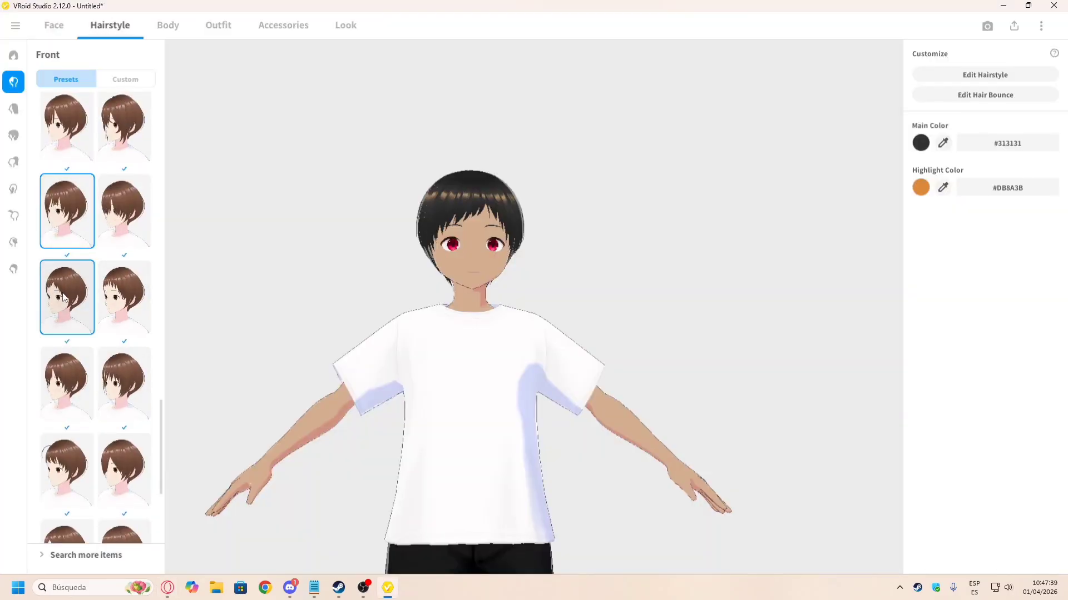
left_click(71, 392)
left_click(124, 408)
scroll(121, 409, "down", 1)
left_click(112, 383)
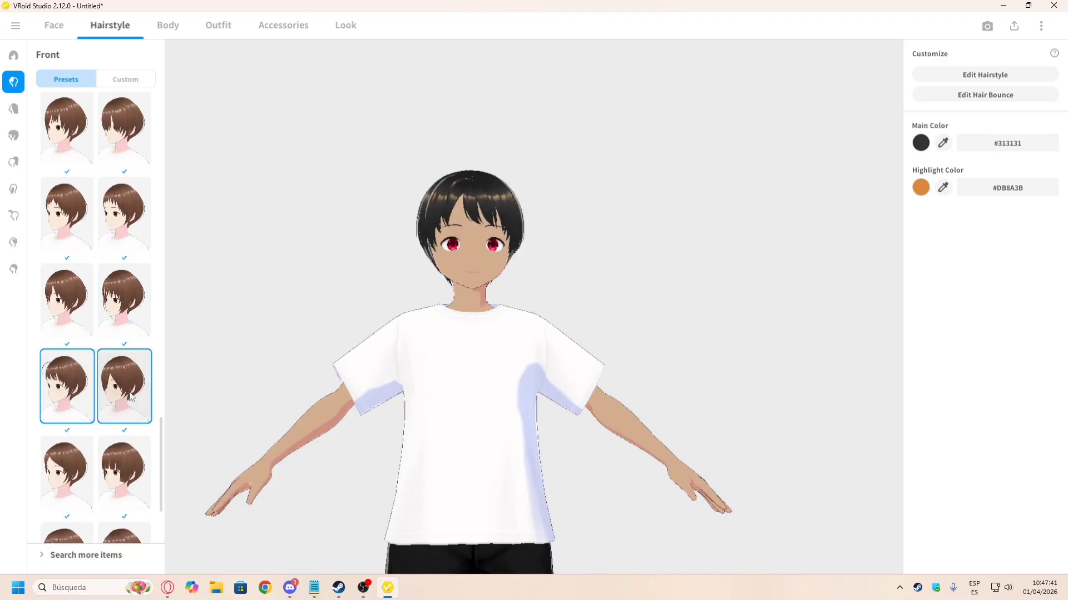
Step: Check the reference image and try the remaining front presets down to the end of the Front list
scroll(108, 367, "down", 1)
key("alt+Tab")
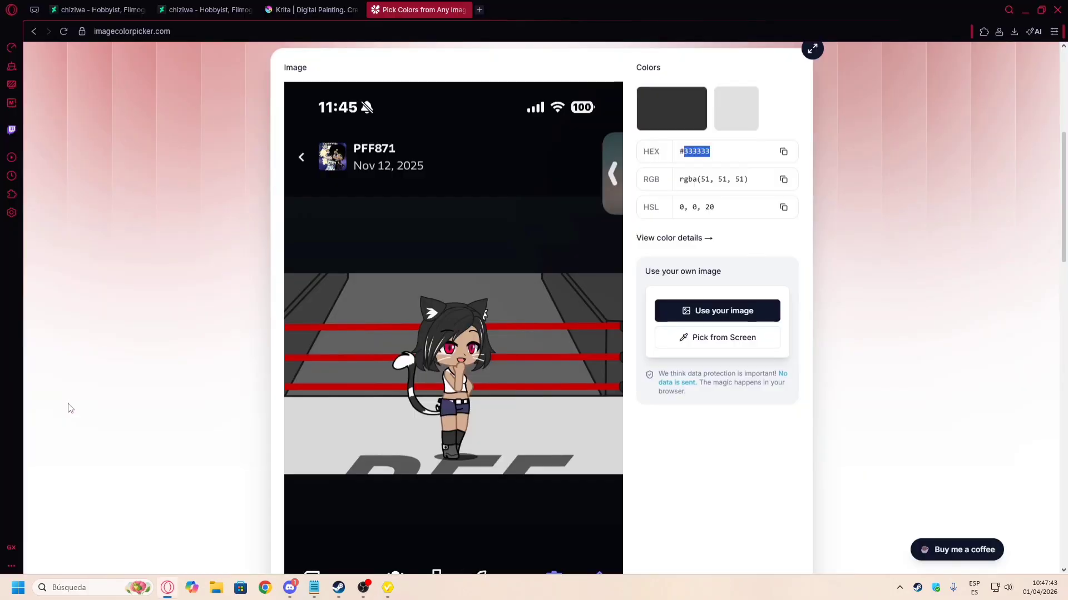
key("alt+Tab")
left_click(124, 389)
scroll(116, 409, "down", 1)
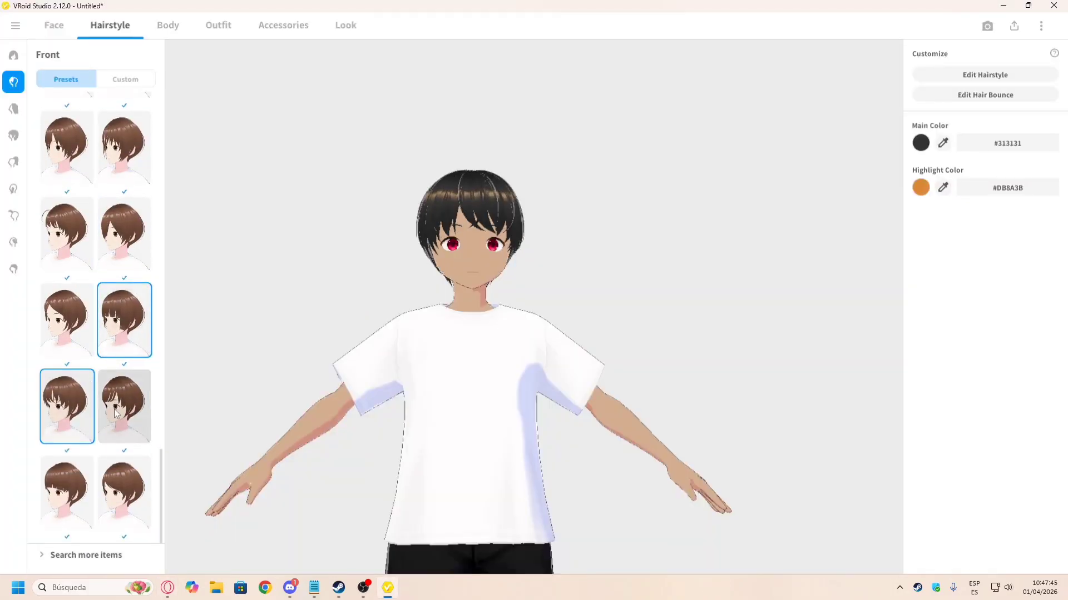
left_click(114, 408)
left_click(71, 475)
left_click(114, 479)
Step: Try the first fringe preset at the start of the Front list and compare it with the reference image
scroll(114, 472, "up", 1)
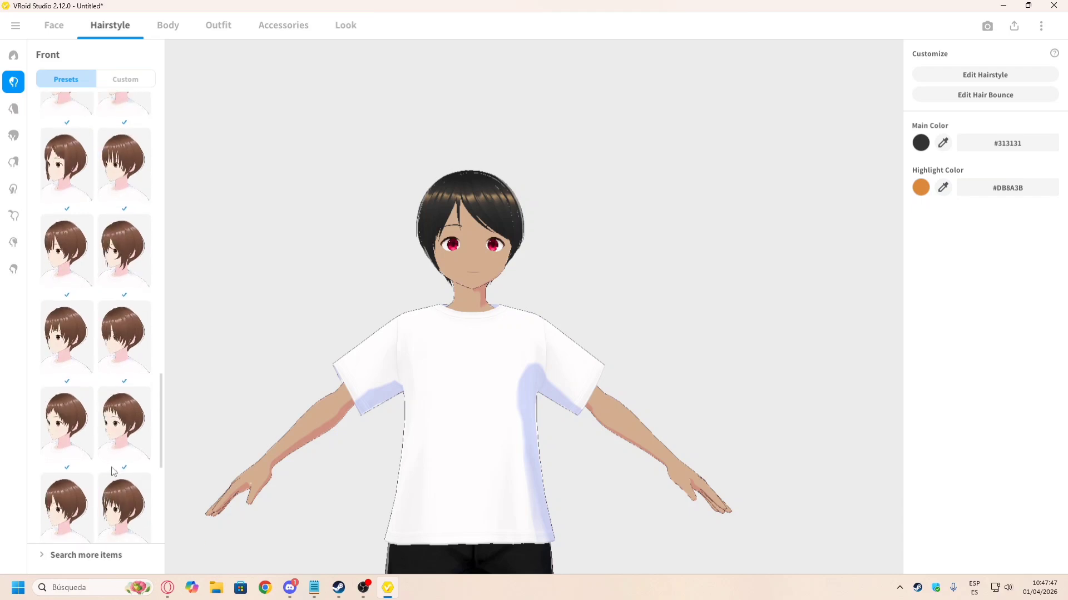
key("alt+Tab")
key("alt+Tab")
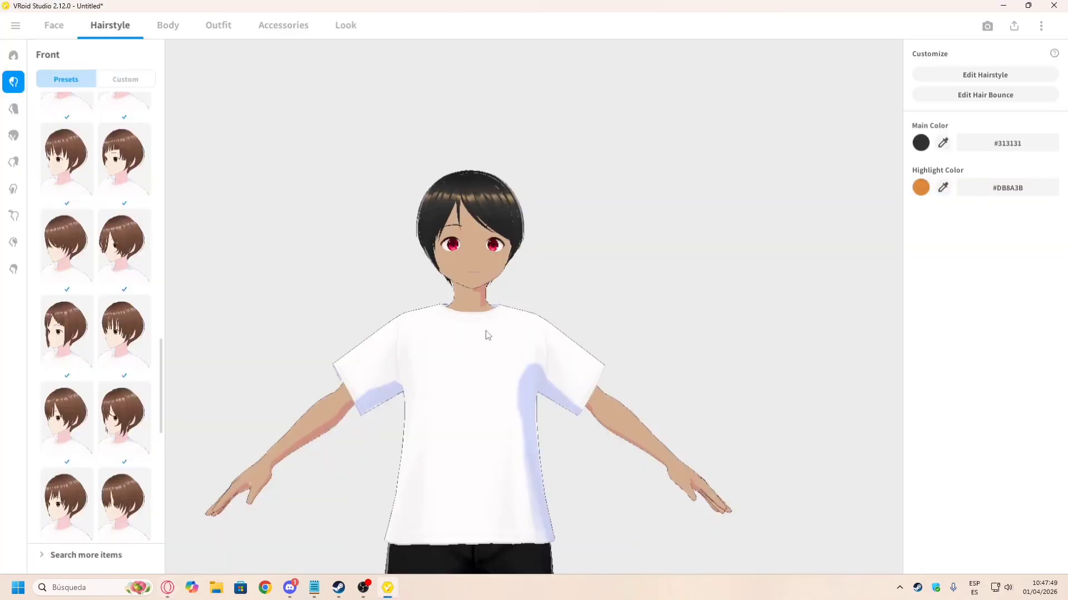
key("alt+Tab")
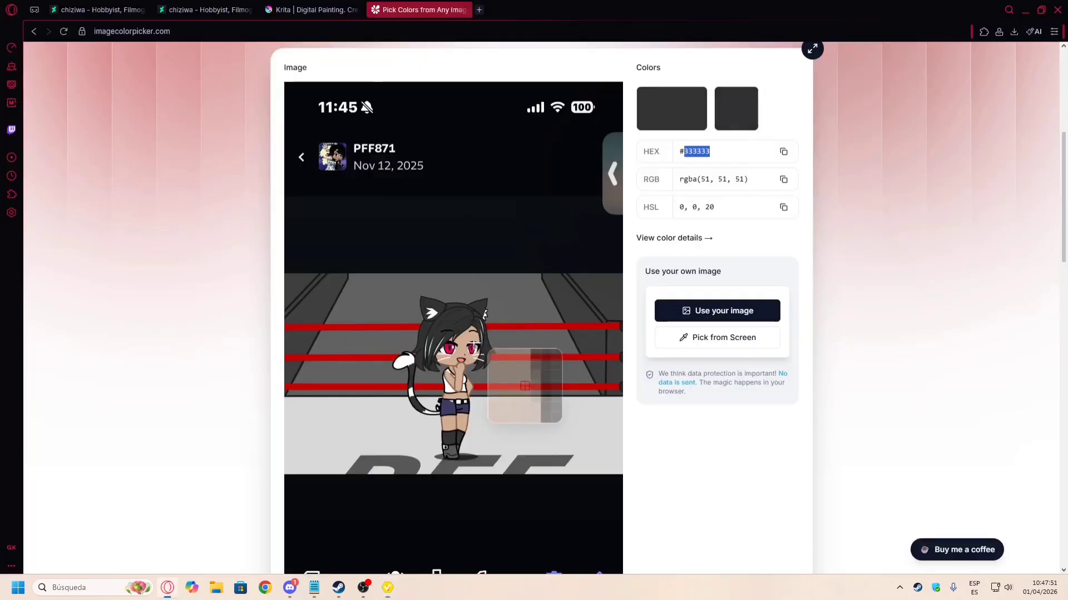
key("alt+Tab")
left_click_drag(157, 368, 160, 119)
left_click(124, 133)
key("alt+Tab")
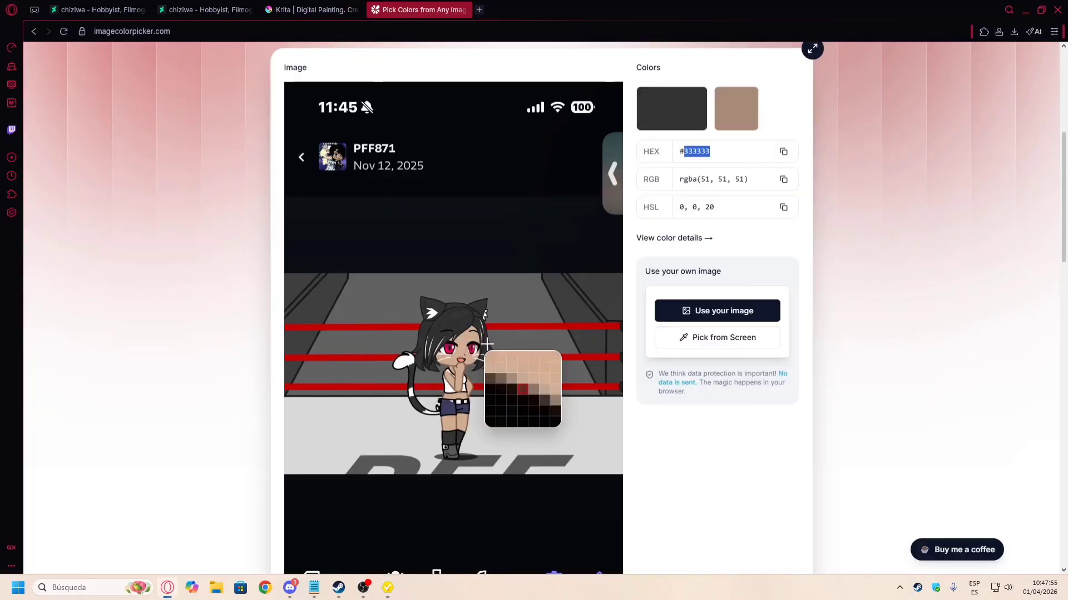
key("alt+Tab")
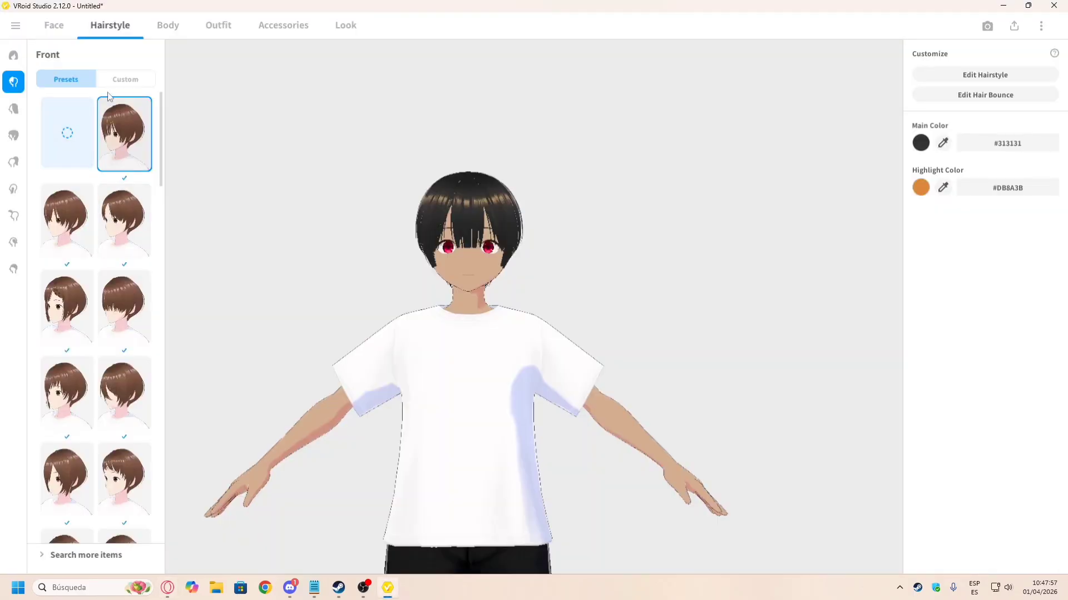
Step: Remove the front hair with the empty preset, then view the custom front items and check the reference image
left_click(77, 121)
left_click(136, 79)
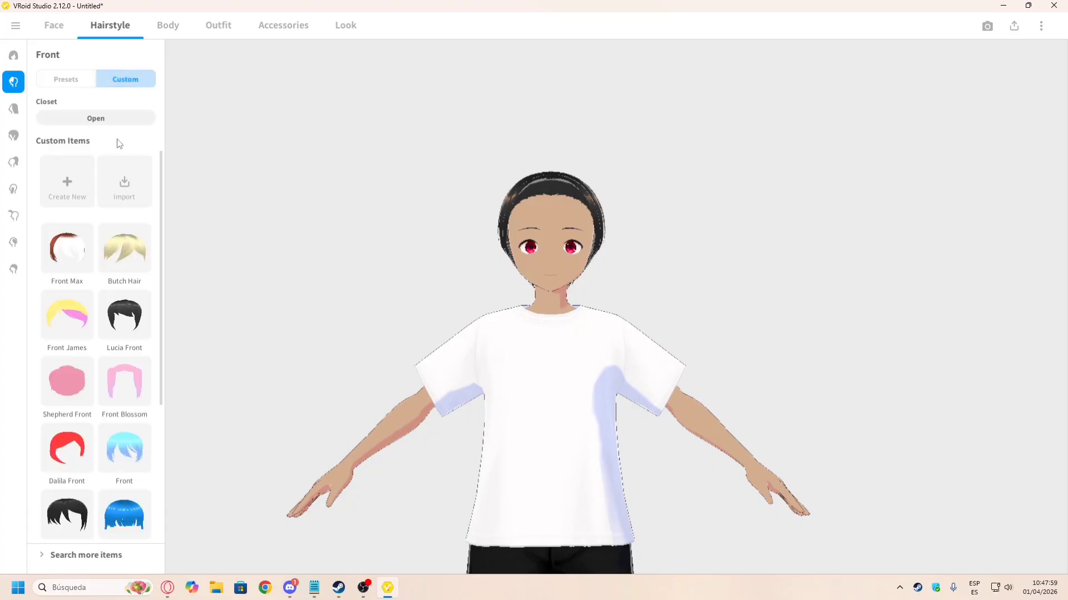
key("alt+Tab")
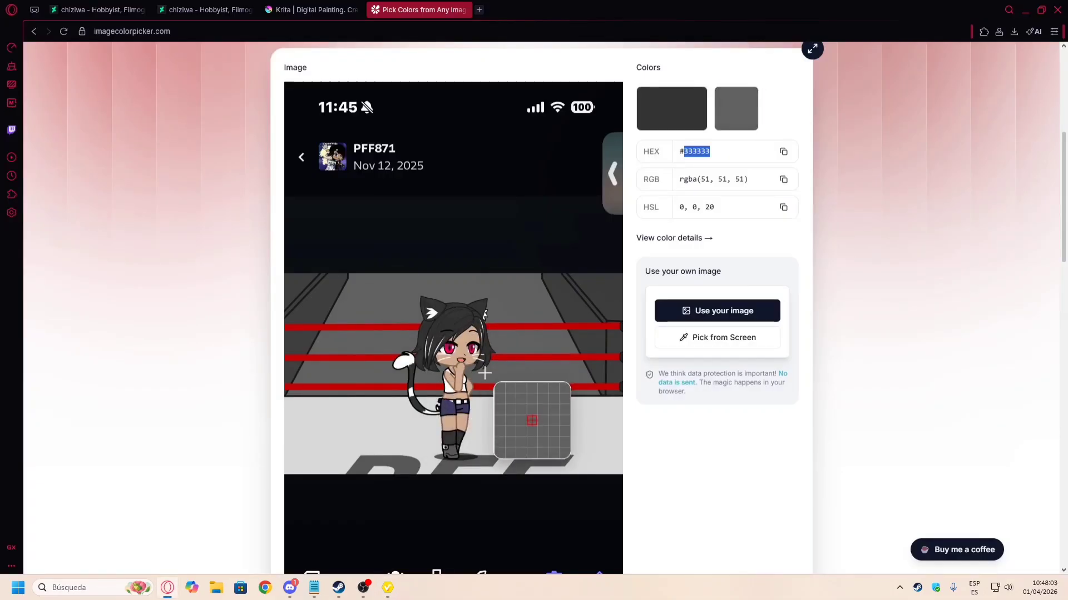
key("alt+Tab")
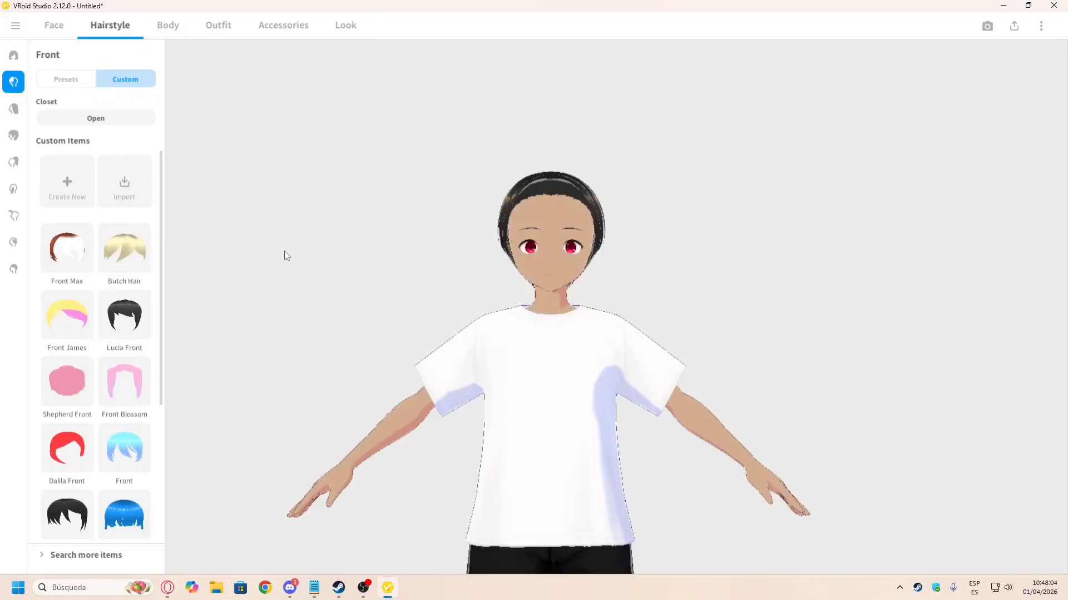
Step: Browse the Back presets against the reference image, try the blunt short back and return to the smooth short one
left_click(14, 109)
key("alt+Tab")
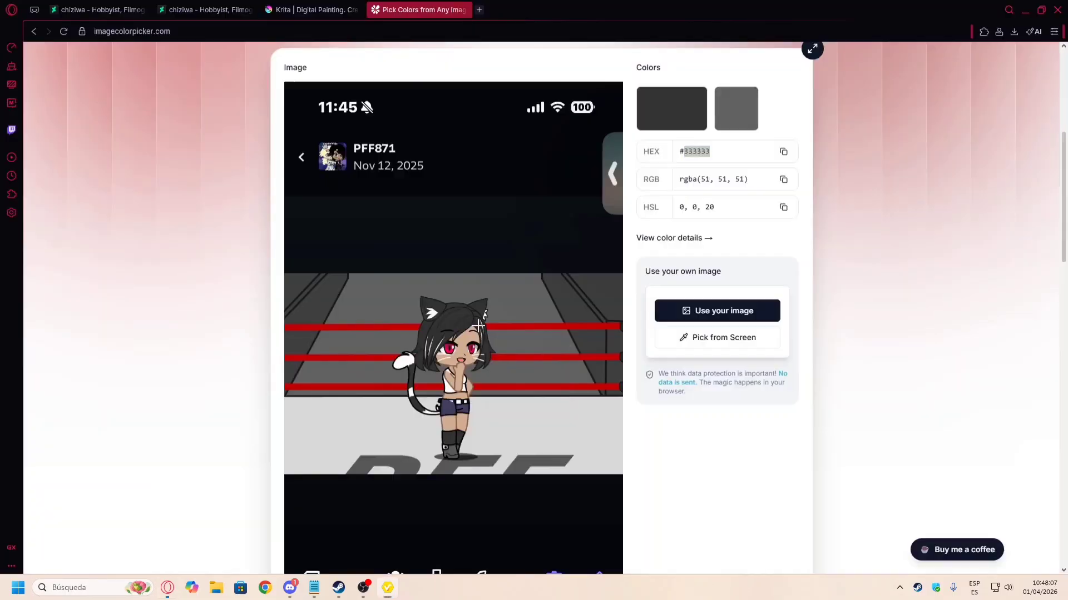
key("alt+Tab")
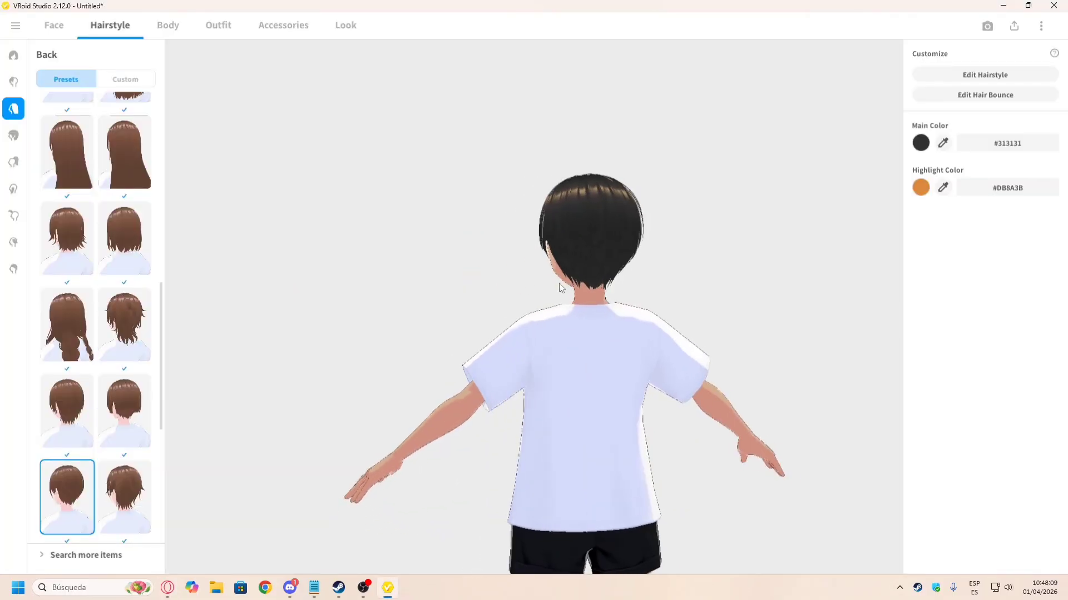
scroll(134, 395, "down", 3)
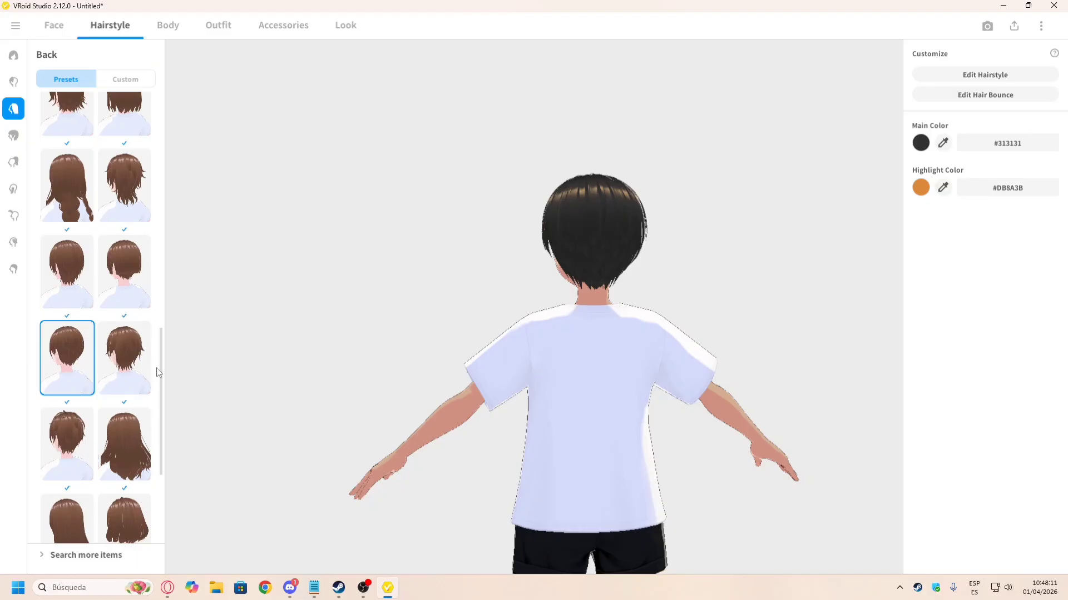
left_click_drag(160, 367, 140, 122)
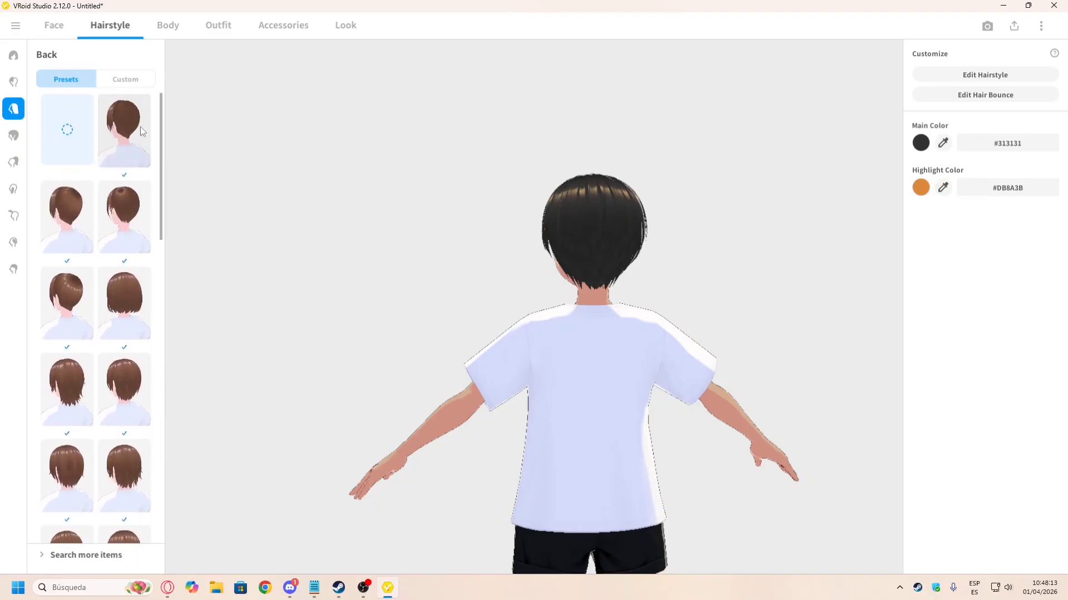
scroll(133, 222, "down", 10)
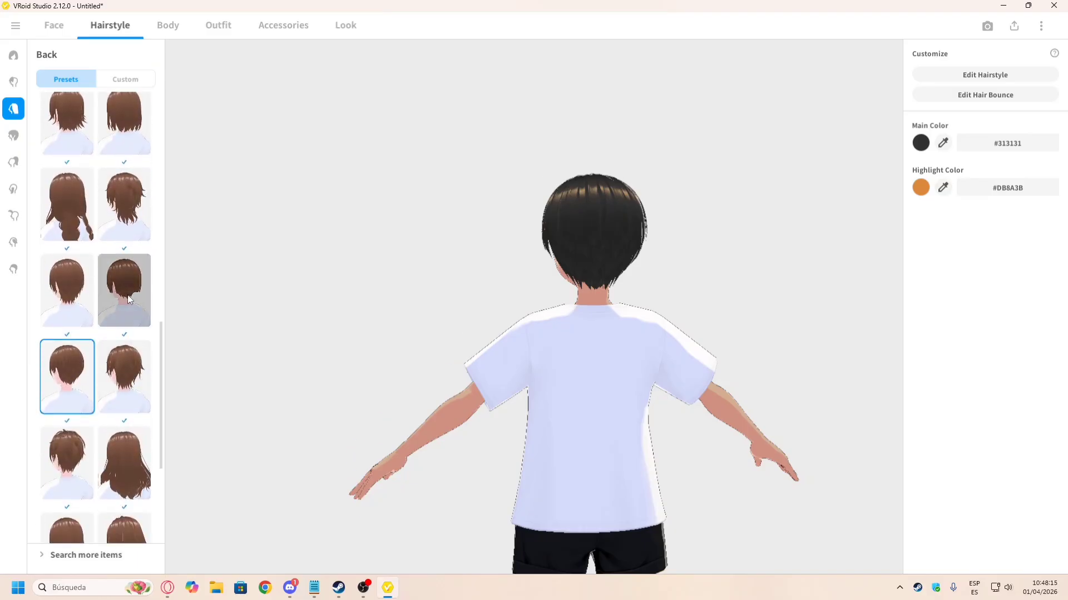
left_click(128, 299)
left_click(68, 371)
right_click_drag(383, 307, 524, 315)
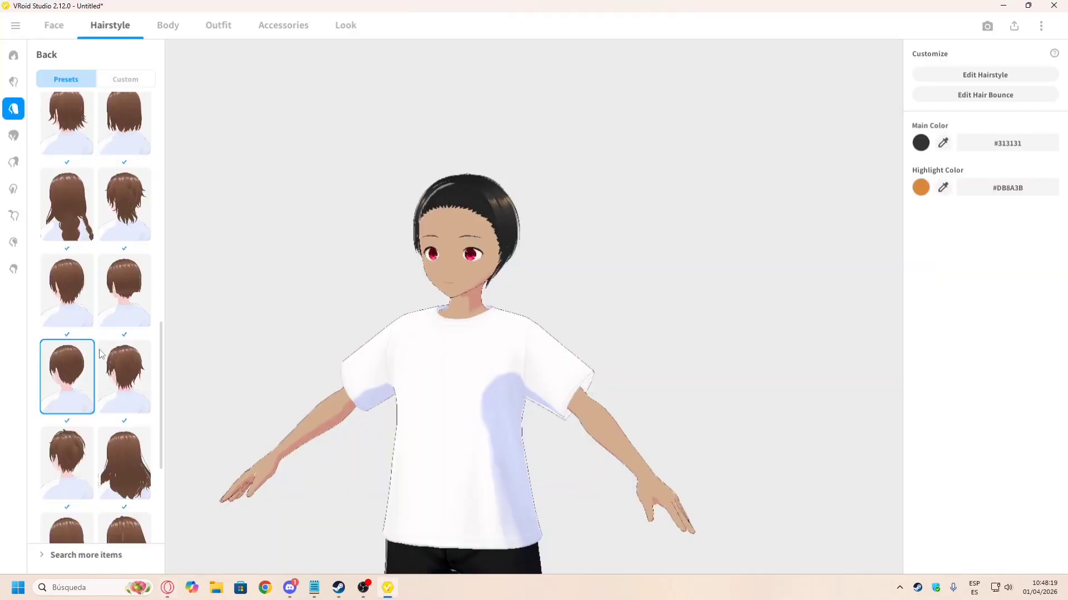
Step: Try the layered short, long wavy, bob and tousled back hair presets on the character
left_click(126, 375)
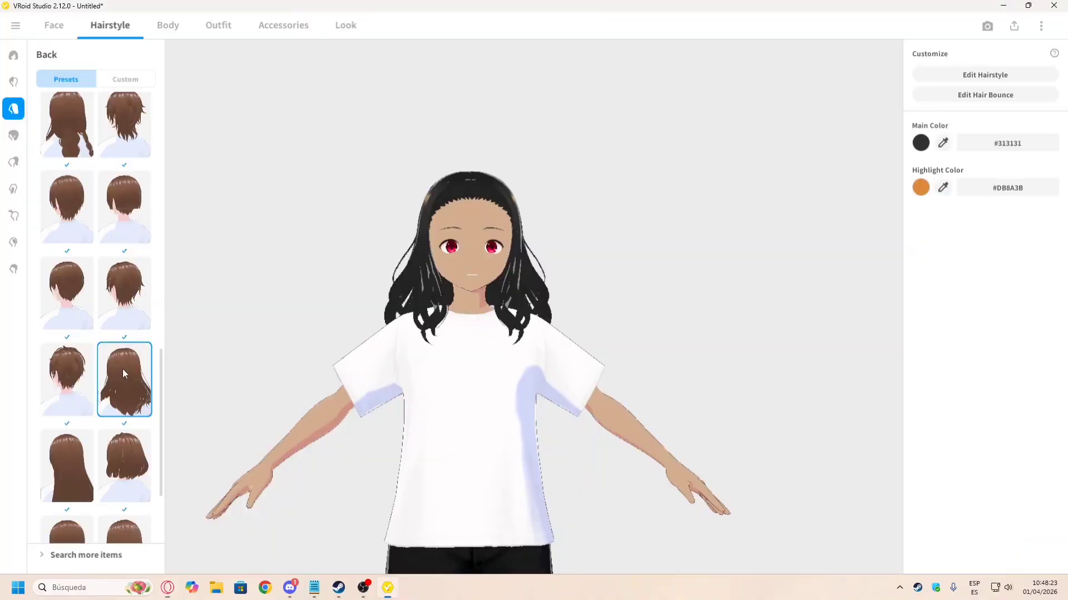
left_click(78, 393)
left_click(129, 458)
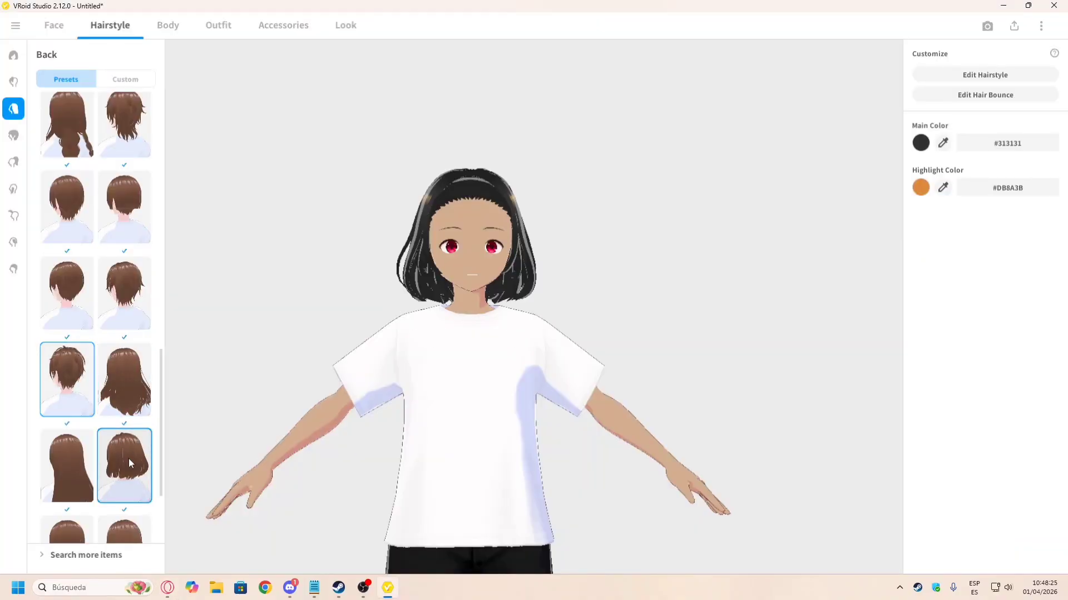
left_click(62, 405)
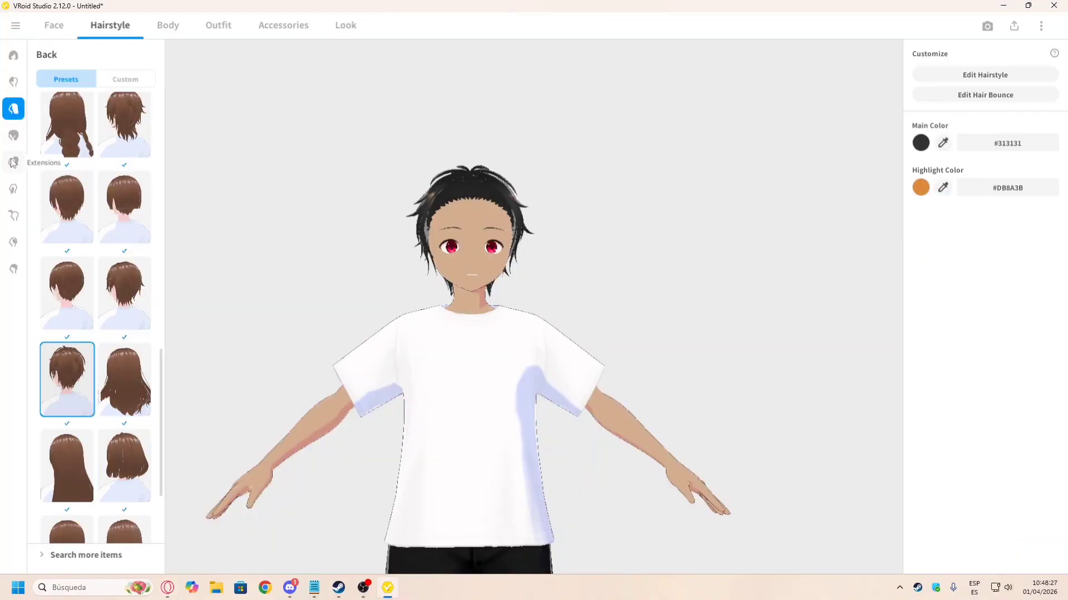
Step: Compare the tousled back hair with the reference image and restore the smooth short back preset
left_click(11, 191)
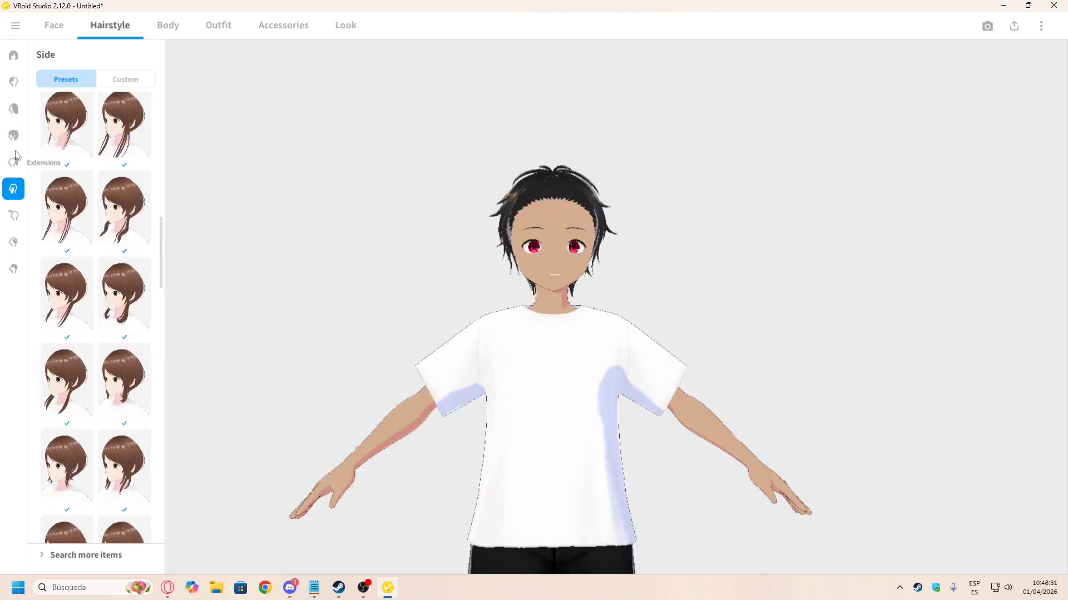
left_click(15, 111)
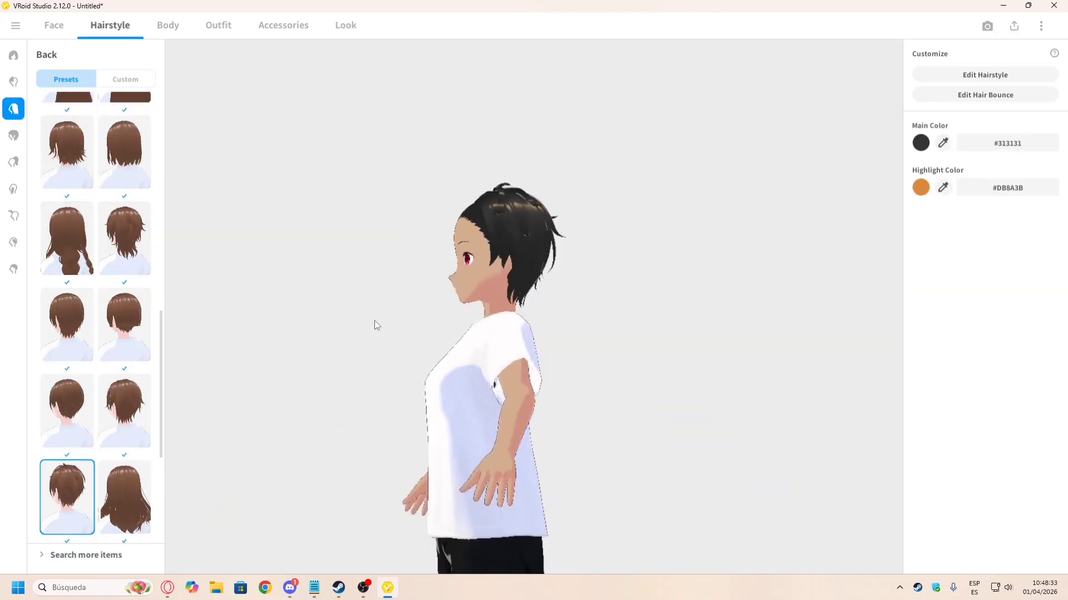
key("alt+Tab")
key("alt+Tab")
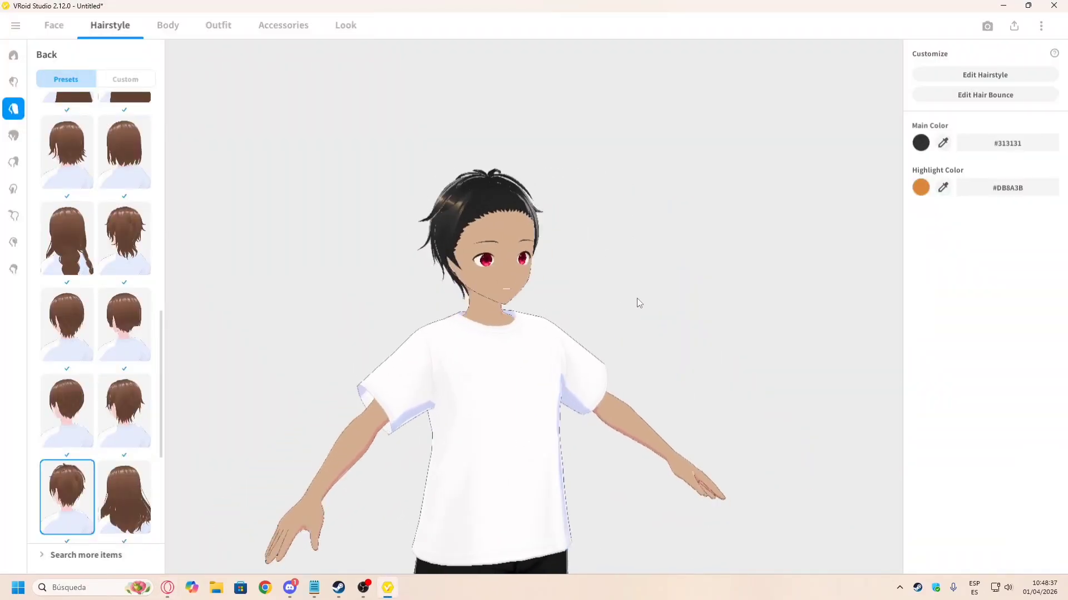
right_click_drag(520, 356, 505, 352)
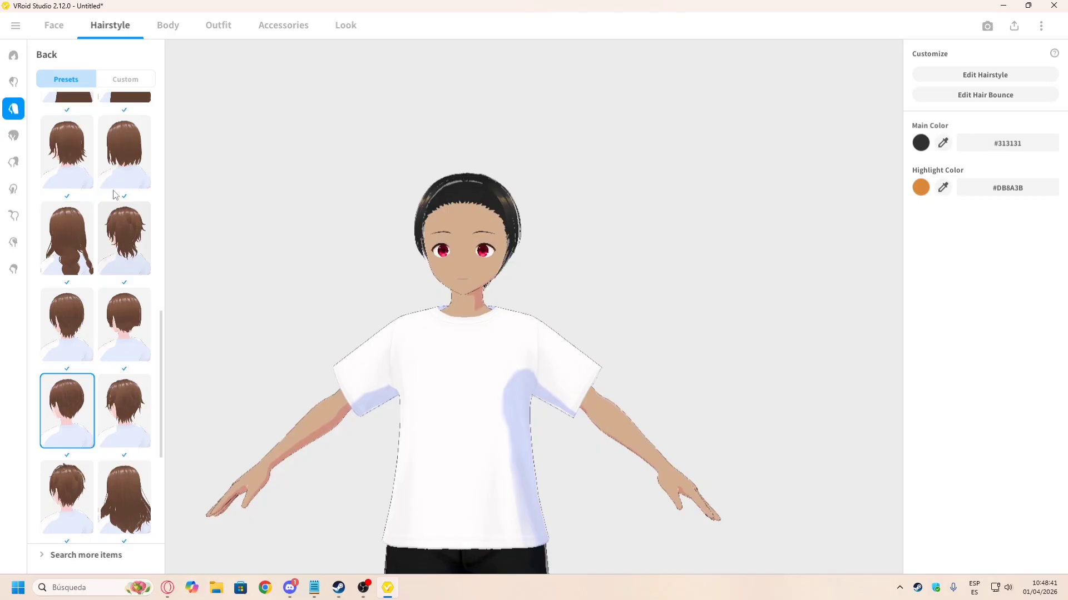
Step: Create a new custom item for the front hair
left_click(14, 82)
left_click(120, 81)
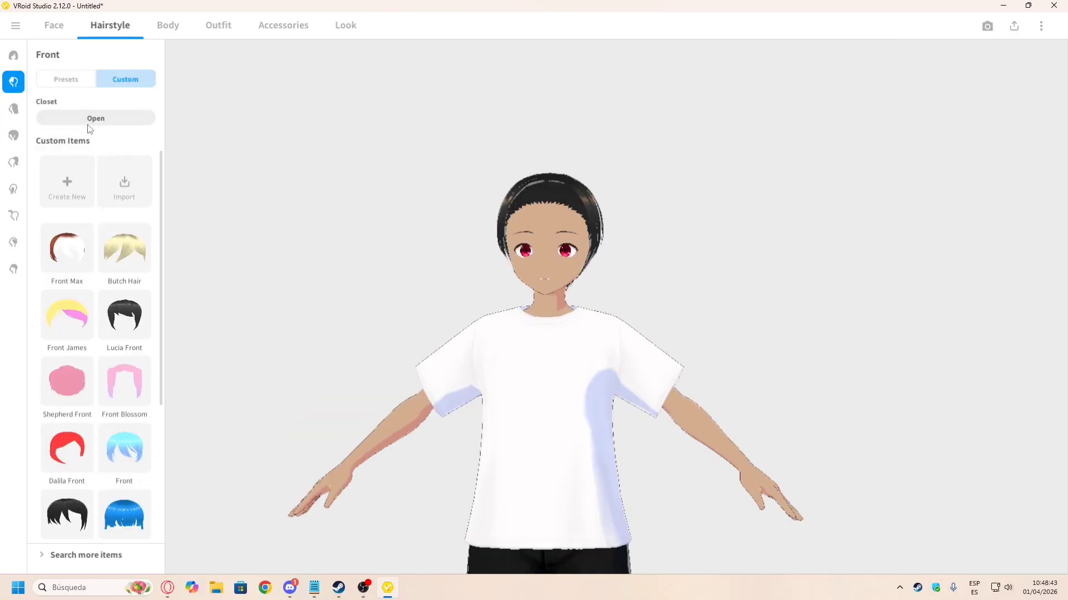
left_click(74, 174)
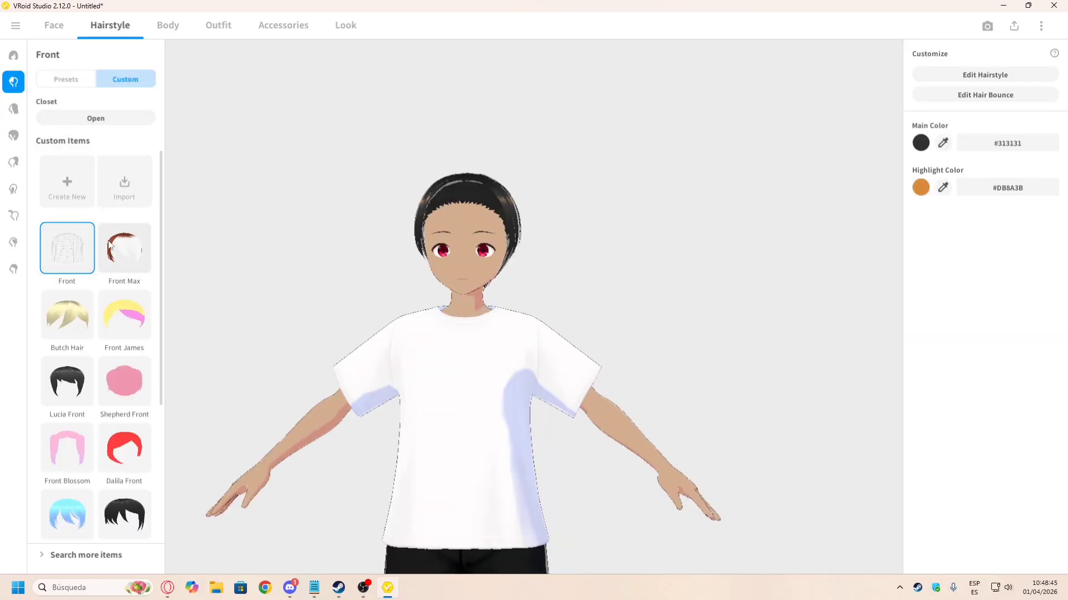
left_click(984, 75)
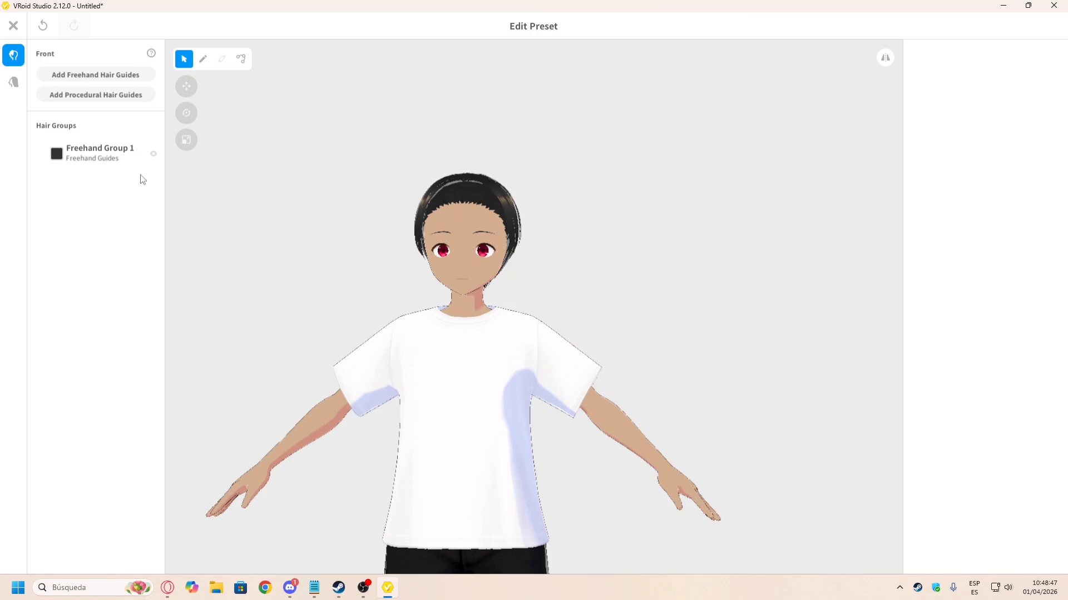
left_click(14, 26)
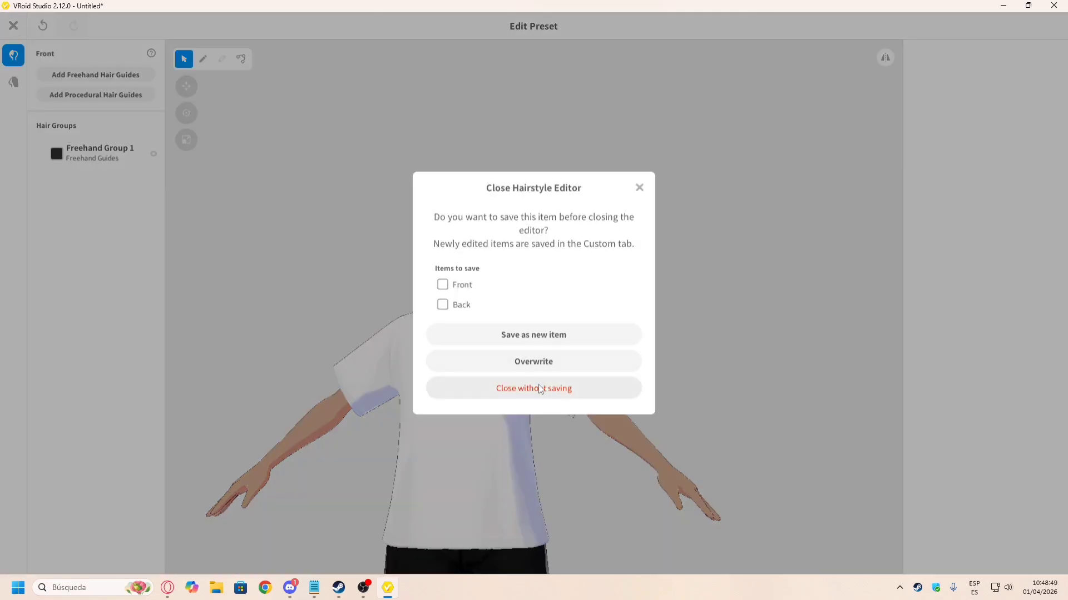
left_click(429, 382)
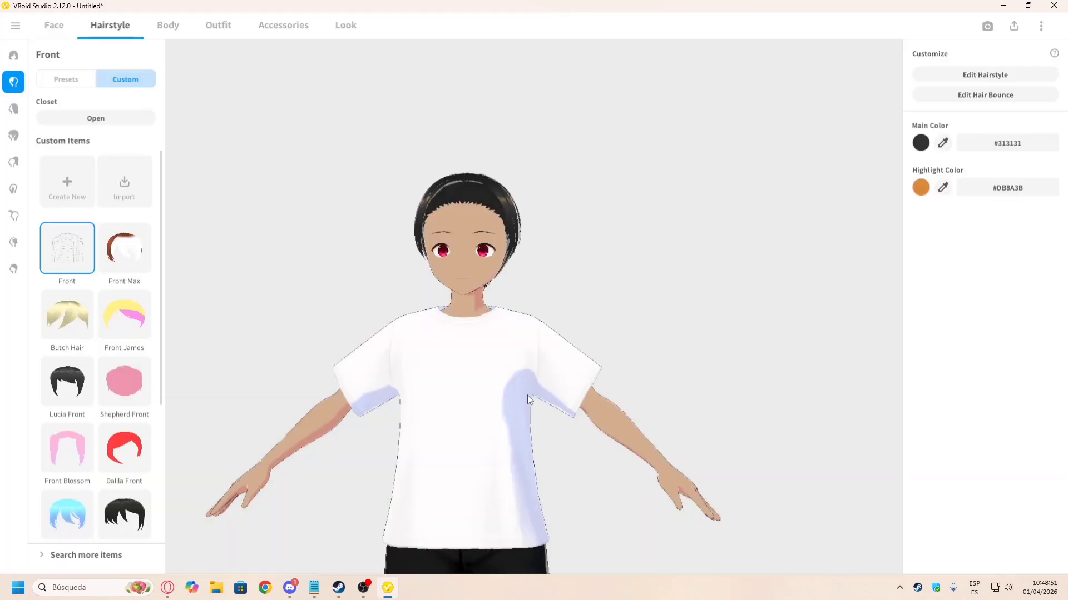
right_click(71, 254)
left_click(249, 243)
Step: Open the new front hair item in the hairstyle editor and select Freehand Group 1 to show its guide mesh on the head
left_click(985, 75)
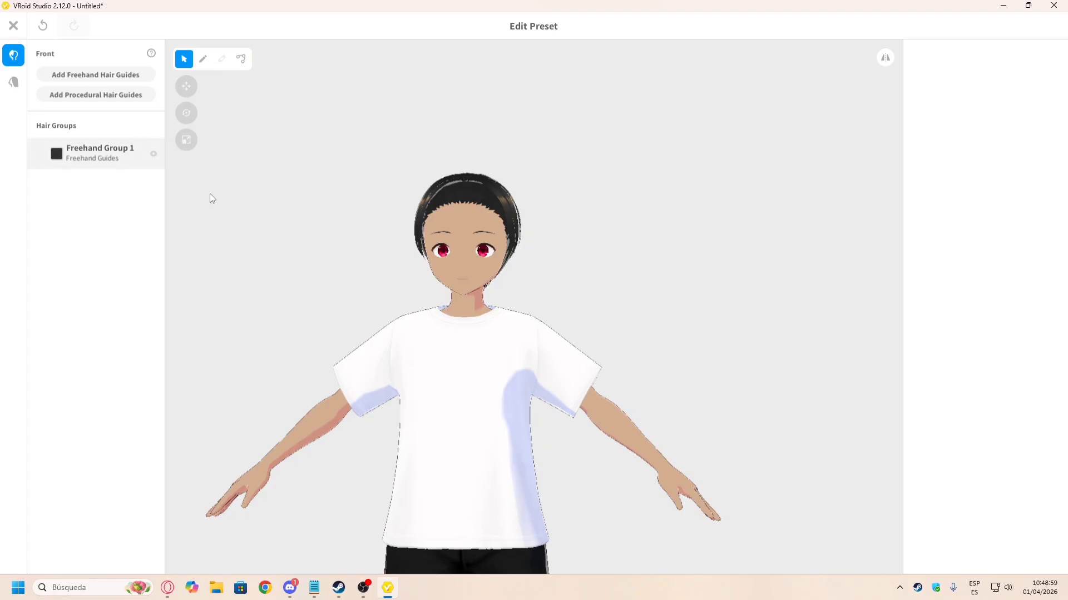
left_click(114, 156)
mouse_move(565, 252)
right_mouse_down()
mouse_move(689, 241)
mouse_move(622, 245)
mouse_move(632, 232)
mouse_move(617, 241)
mouse_move(529, 223)
mouse_move(650, 204)
mouse_move(613, 204)
mouse_move(610, 225)
mouse_move(636, 216)
mouse_move(596, 209)
mouse_move(625, 205)
mouse_move(572, 180)
right_mouse_up()
scroll(528, 219, "up", 4)
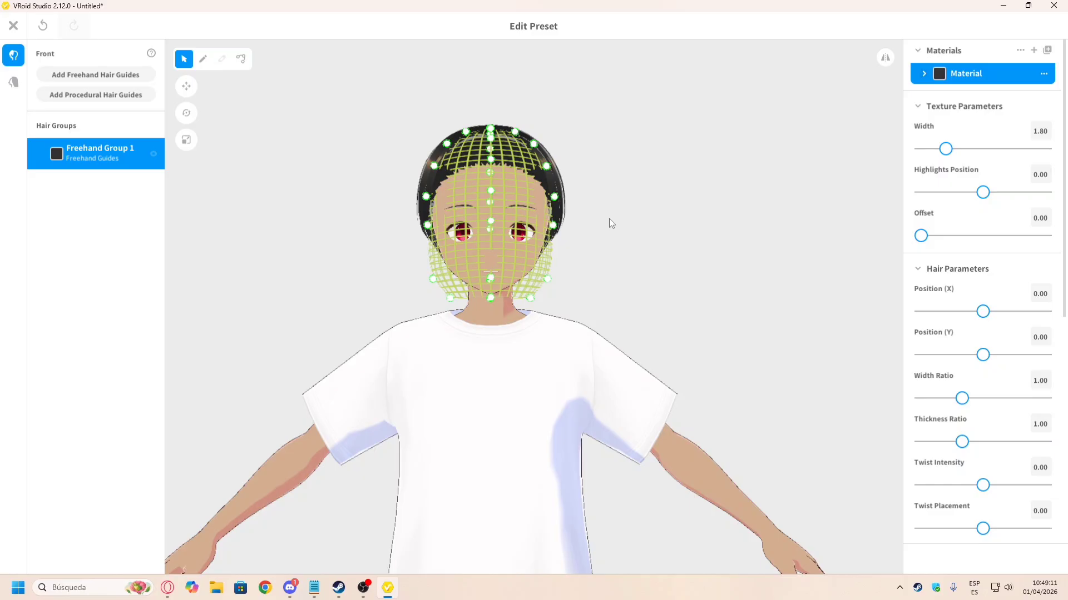
right_click_drag(609, 218, 663, 215)
scroll(614, 181, "up", 3)
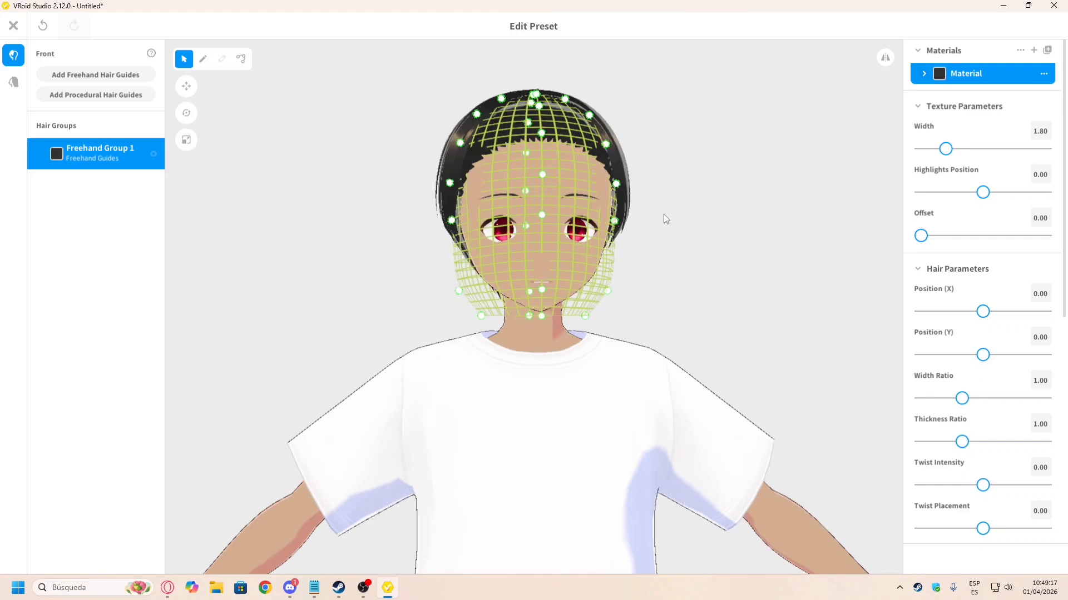
Step: Try a freehand strand sweeping from the crown across the forehead over the character's left eye, and undo it
scroll(662, 215, "up", 2)
left_click(203, 60)
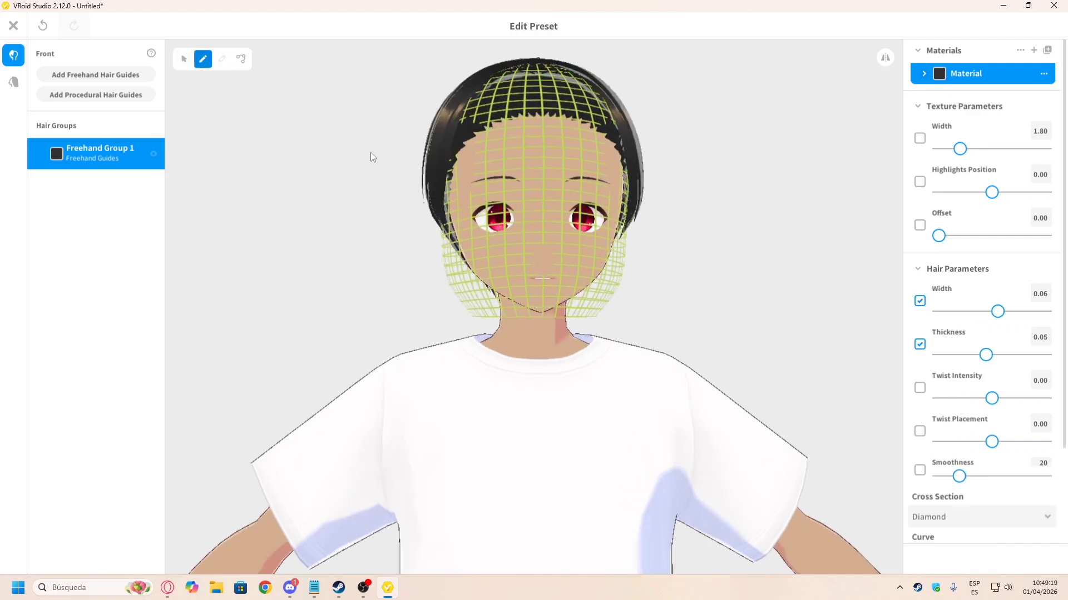
mouse_move(503, 97)
left_mouse_down()
mouse_move(539, 182)
mouse_move(610, 246)
left_mouse_up()
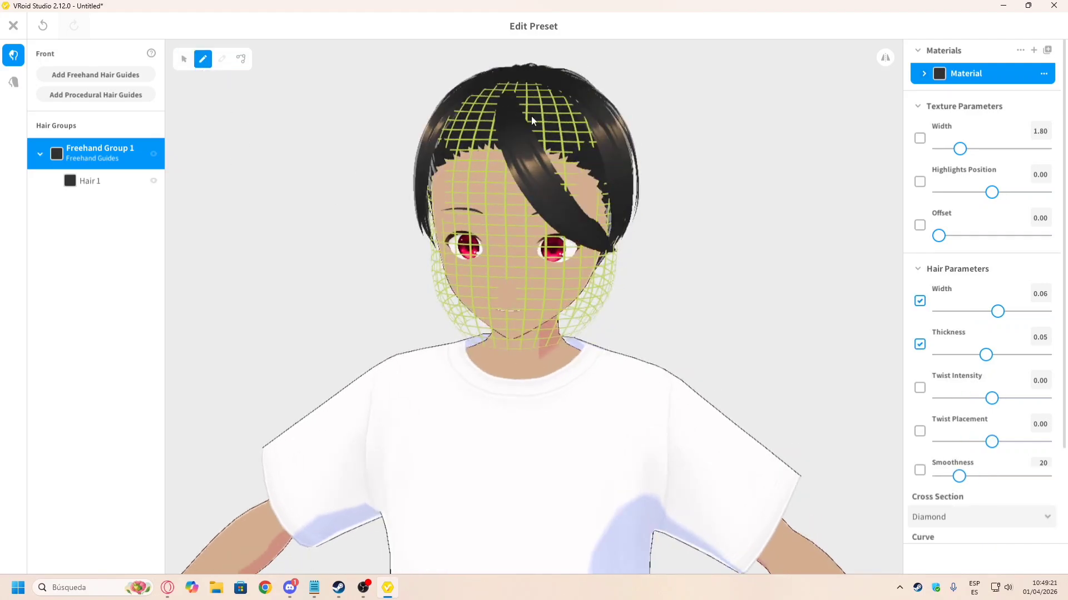
key("ctrl+z")
Step: Compare the character's empty front hair area with the fringe in the reference image
key("alt+Tab")
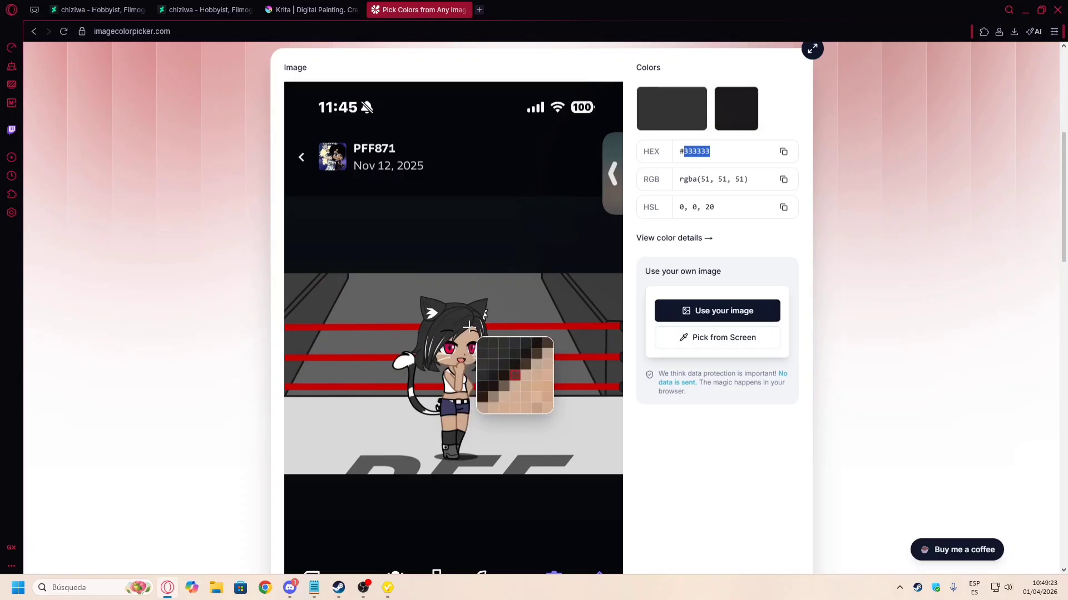
key("alt+Tab")
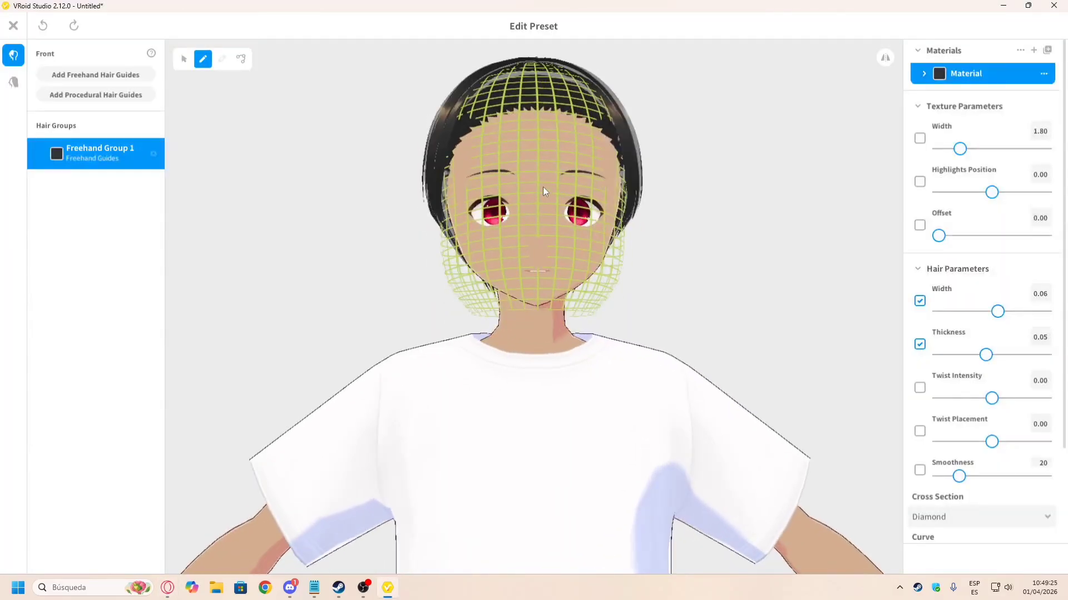
key("alt+Tab")
key("alt+Tab")
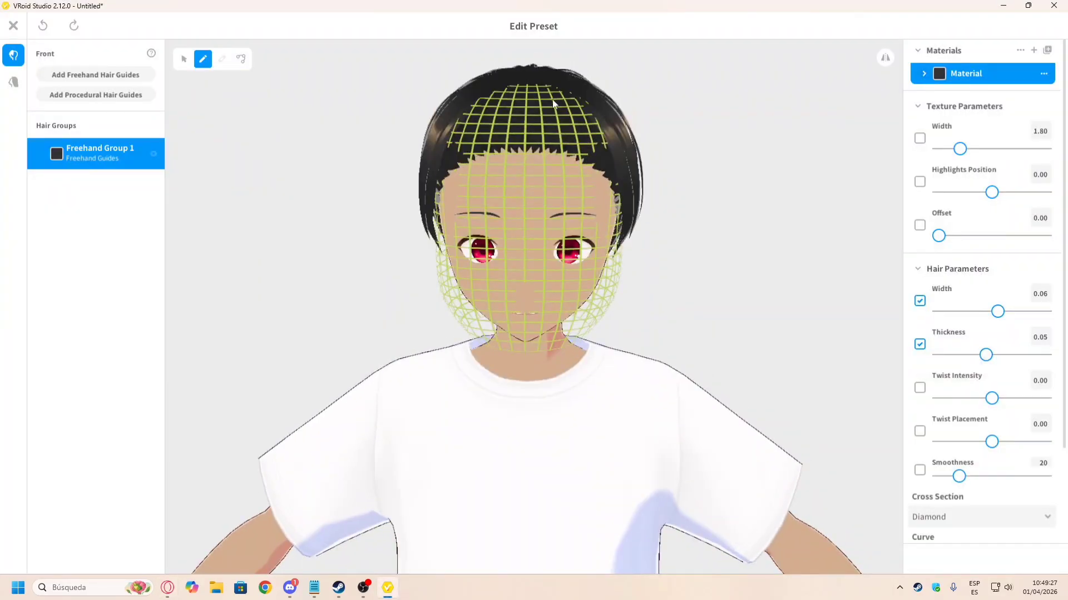
key("alt+Tab")
key("alt+Tab")
key("alt+Tab")
key("alt+Tab")
Step: Try a freehand strand from the crown along the character's right temple, and undo it
left_click_drag(524, 78, 441, 142)
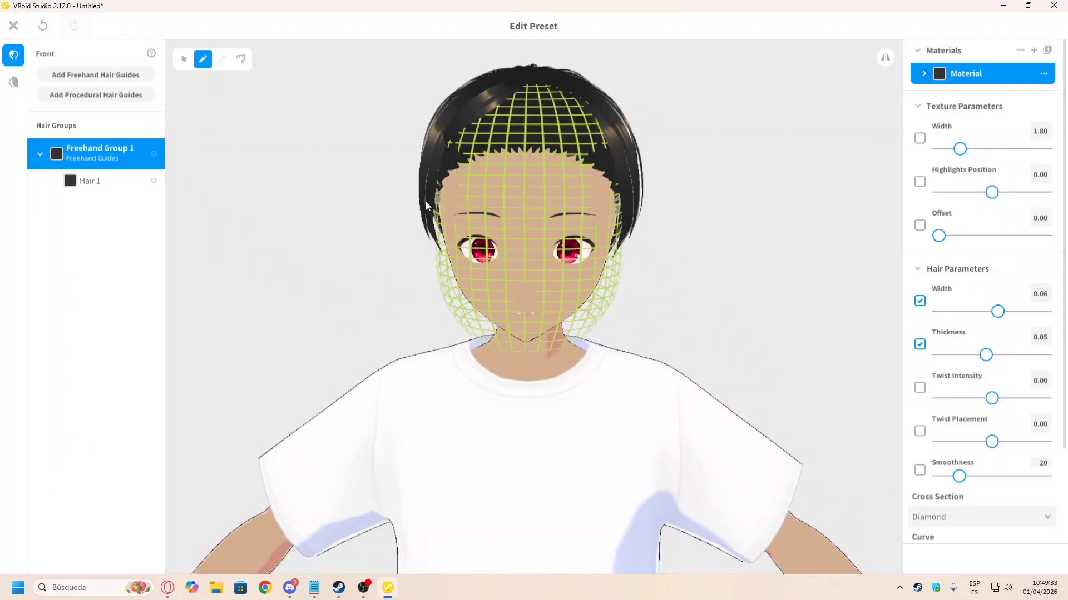
right_click_drag(480, 110, 574, 77)
key("ctrl+z")
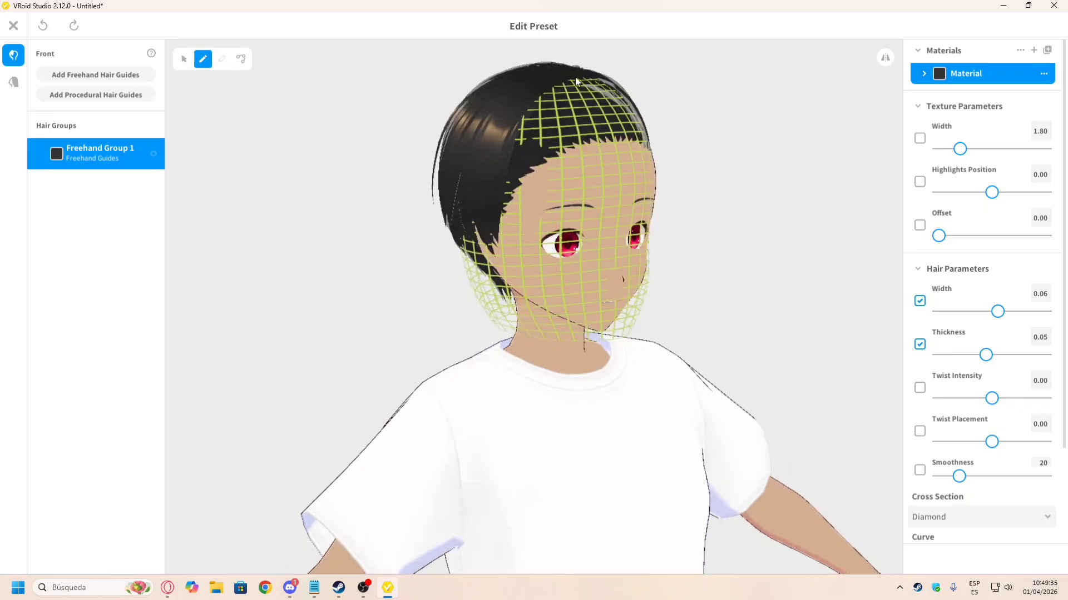
Step: Try a layered fringe of three freehand strands falling from the crown down the right side of the character's face
left_click_drag(575, 77, 524, 139)
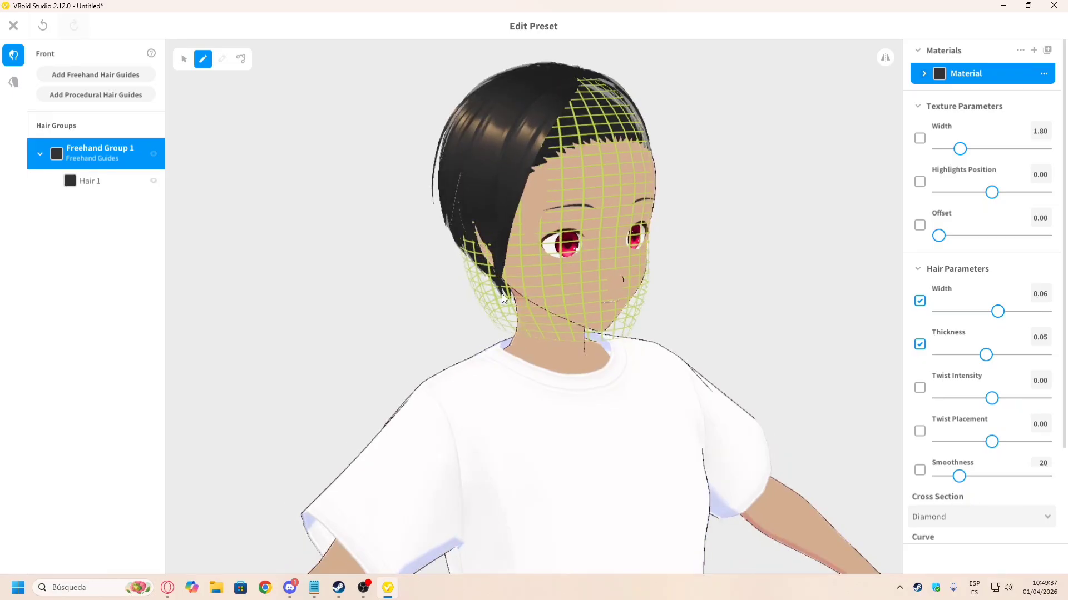
key("alt+Tab")
key("alt+Tab")
mouse_move(578, 74)
left_mouse_down()
mouse_move(526, 197)
mouse_move(509, 317)
left_mouse_up()
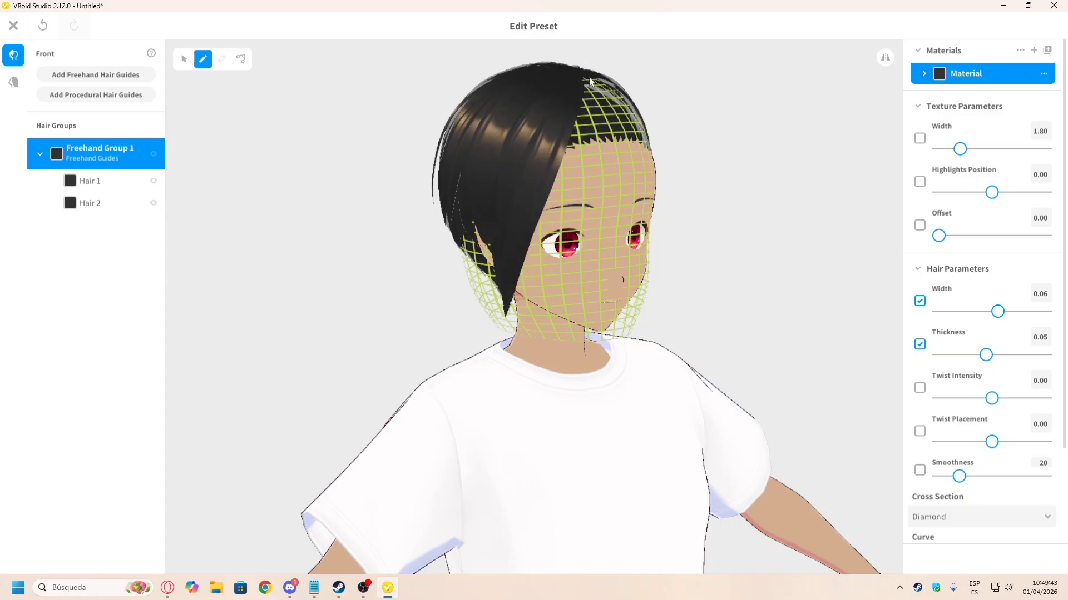
key("ctrl+z")
key("ctrl+y")
mouse_move(584, 77)
left_mouse_down()
mouse_move(559, 144)
mouse_move(542, 247)
left_mouse_up()
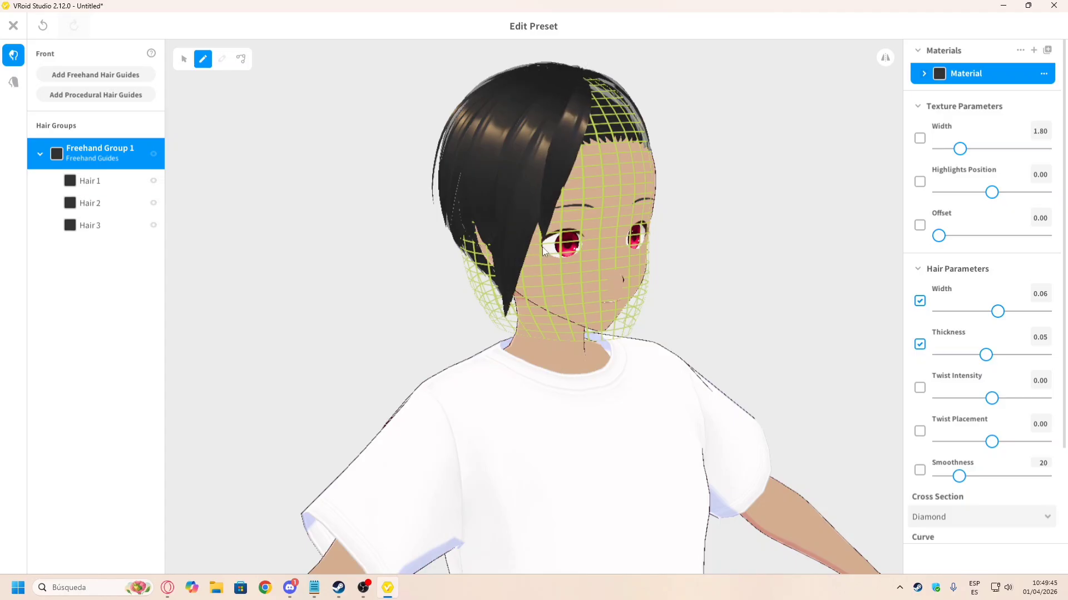
key("ctrl+z")
left_click_drag(581, 75, 516, 319)
Step: Compare the three-strand fringe with the reference image and undo all three strands
key("alt+Tab")
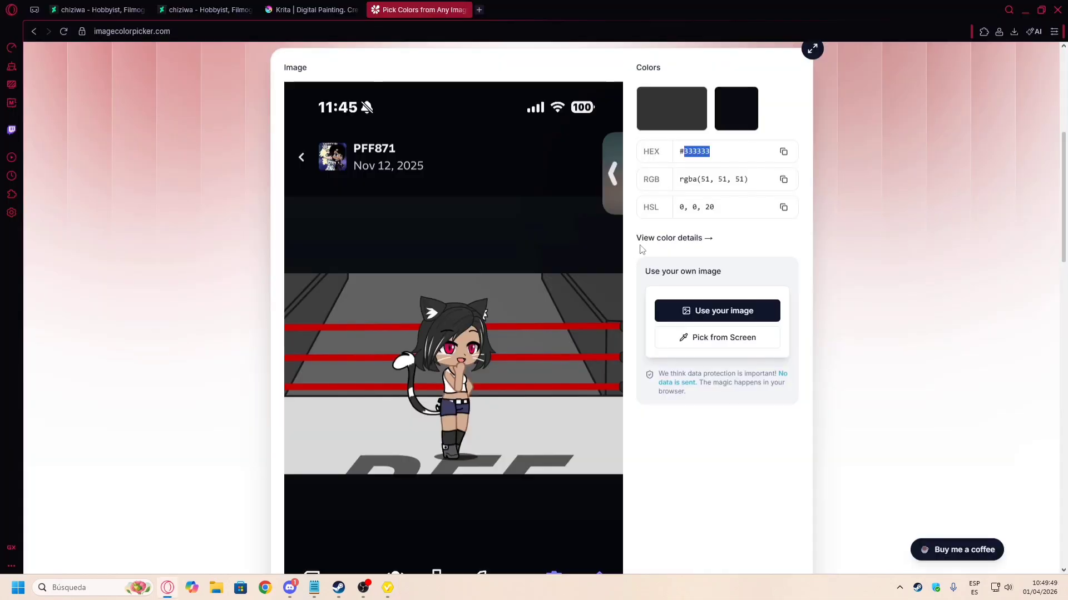
key("alt+Tab")
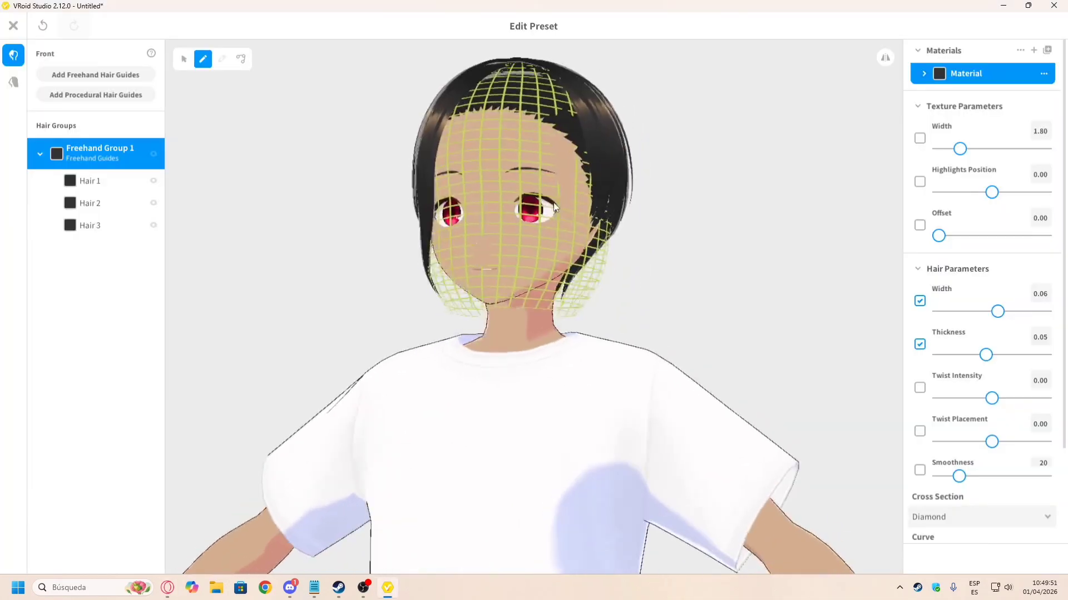
key("alt+Tab")
key("alt+Tab")
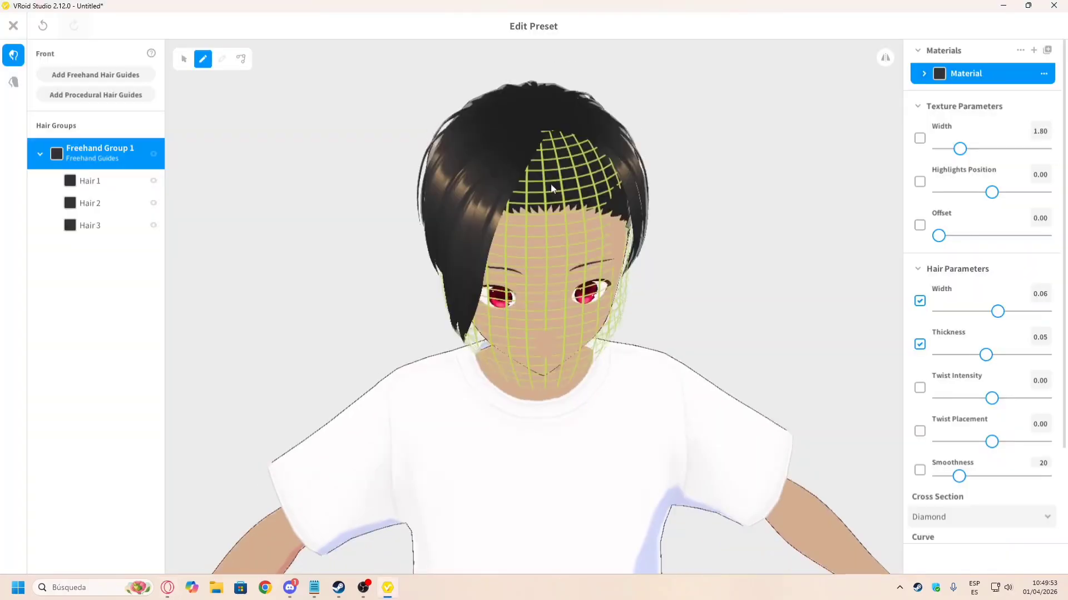
key("ctrl+z")
key("ctrl+z")
key("ctrl+z")
Step: Draw two overlapping freehand strands from a side parting above the character's left eye down to the right cheek
mouse_move(578, 128)
right_mouse_down()
mouse_move(565, 101)
mouse_move(579, 108)
mouse_move(595, 92)
mouse_move(586, 116)
mouse_move(602, 152)
right_mouse_up()
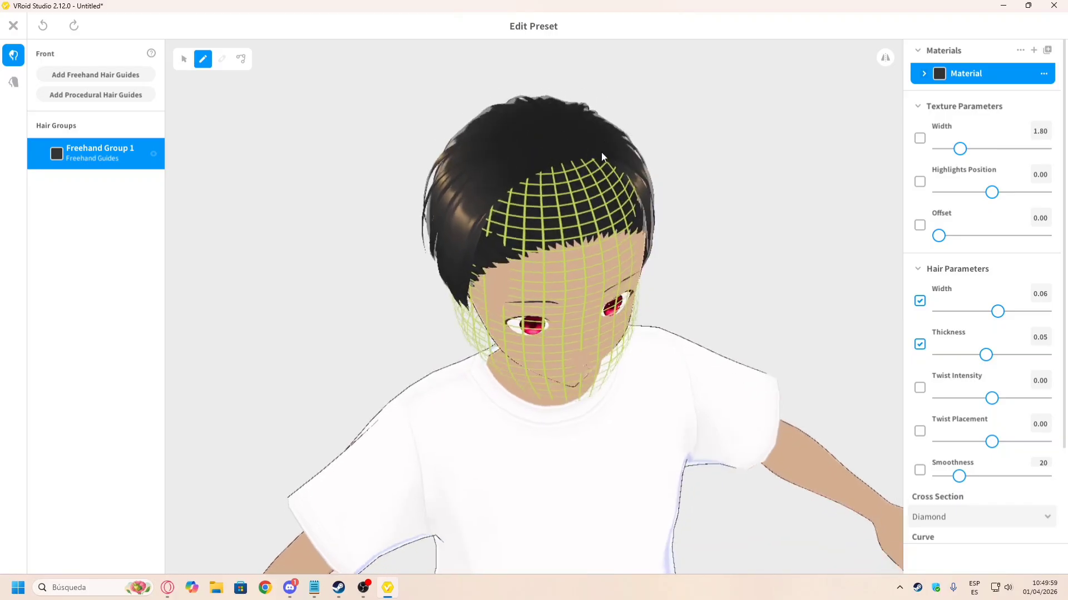
mouse_move(602, 152)
left_mouse_down()
mouse_move(476, 308)
mouse_move(452, 357)
left_mouse_up()
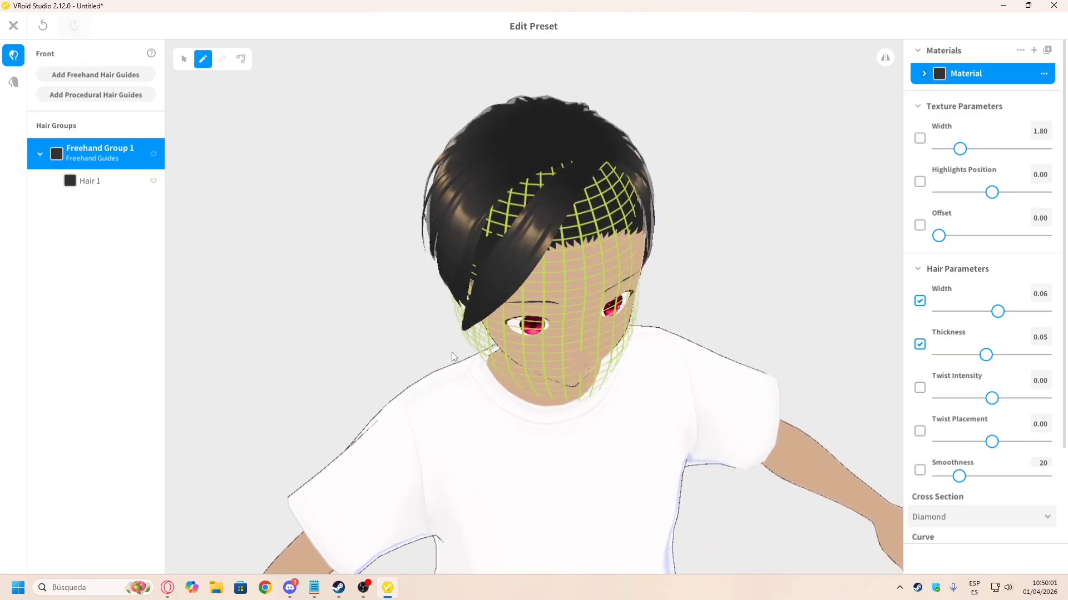
key("ctrl+z")
mouse_move(599, 160)
left_mouse_down()
mouse_move(497, 218)
mouse_move(468, 308)
left_mouse_up()
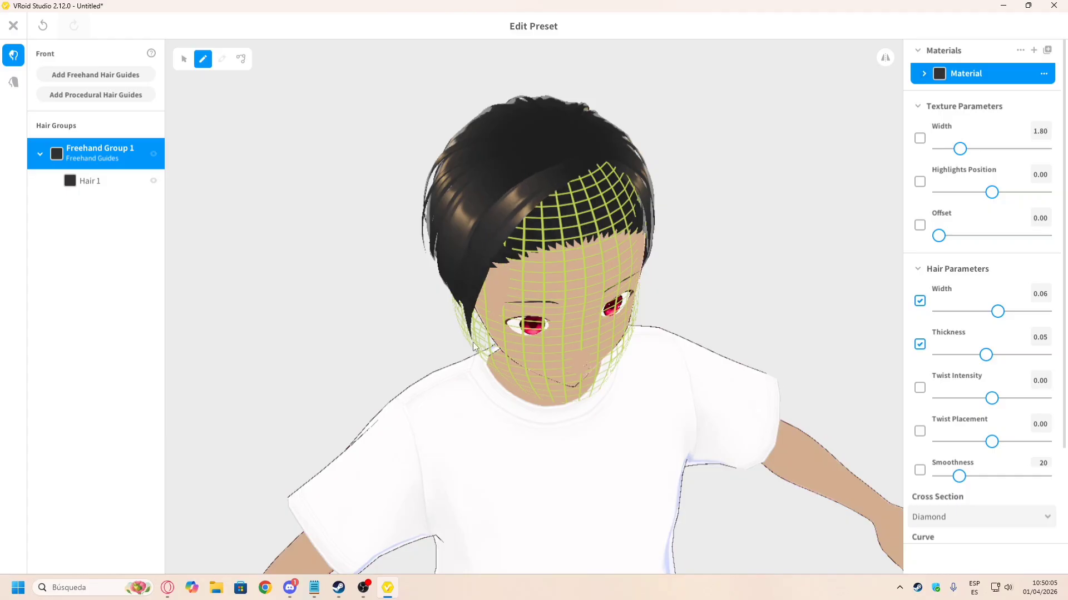
right_click_drag(534, 252, 552, 192)
mouse_move(592, 146)
left_mouse_down()
mouse_move(549, 165)
mouse_move(468, 240)
mouse_move(457, 342)
left_mouse_up()
right_click_drag(457, 345, 468, 250)
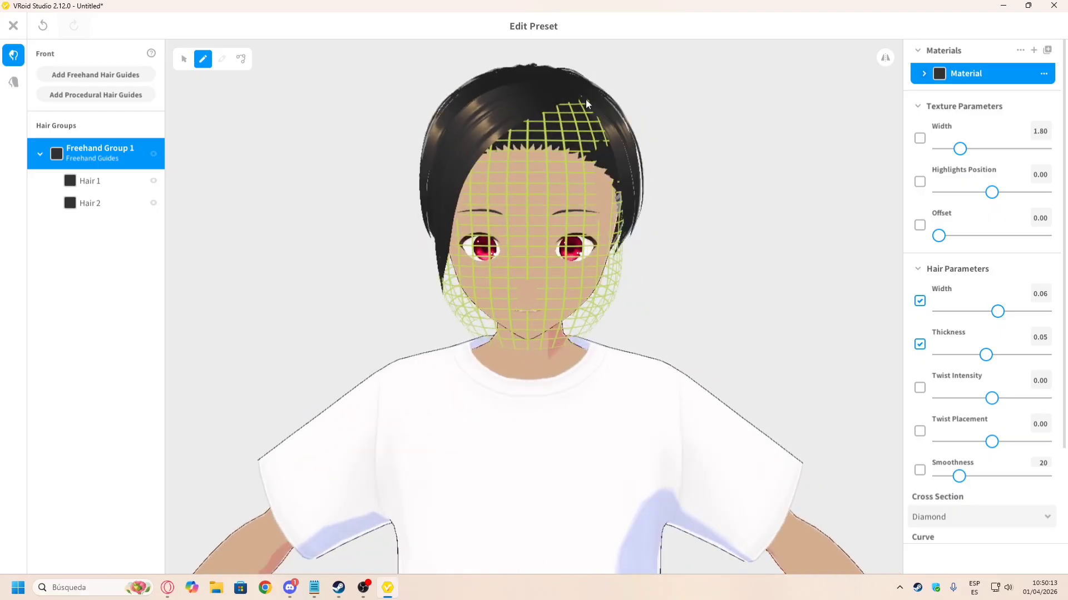
Step: Try a third strand from the side parting across the forehead to the right brow, undoing each attempt
left_click_drag(586, 99, 549, 118)
mouse_move(549, 118)
right_mouse_down()
mouse_move(539, 136)
mouse_move(580, 128)
right_mouse_up()
key("ctrl+z")
mouse_move(584, 109)
left_mouse_down()
mouse_move(483, 178)
mouse_move(455, 216)
left_mouse_up()
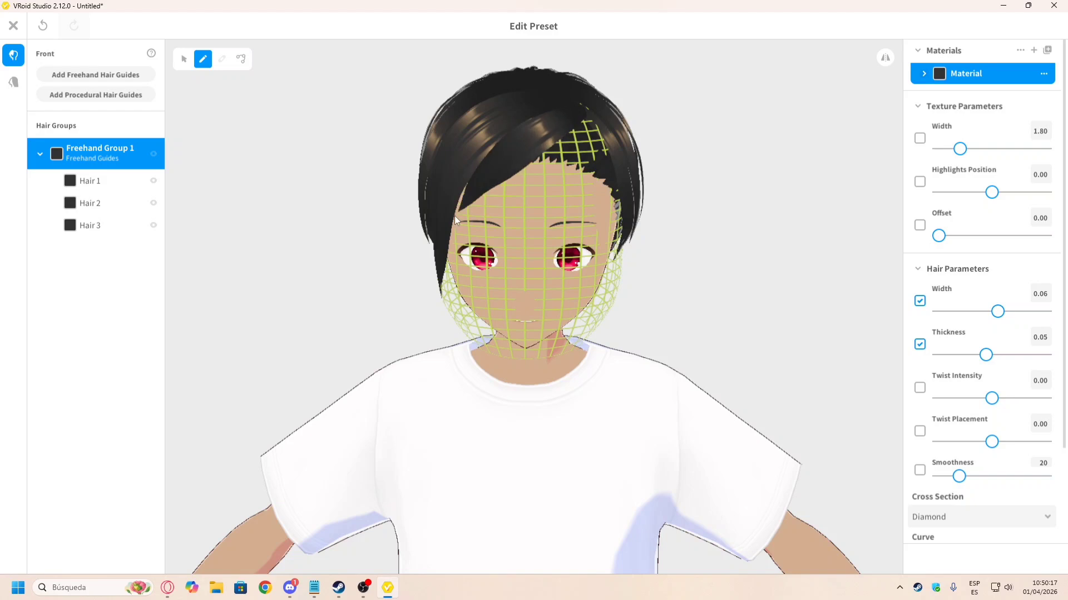
mouse_move(470, 279)
right_mouse_down()
mouse_move(551, 232)
mouse_move(536, 245)
right_mouse_up()
key("ctrl+z")
Step: Try longer third strands from the side parting toward the right cheek from a raised view, undoing each attempt
right_click_drag(651, 215, 611, 170)
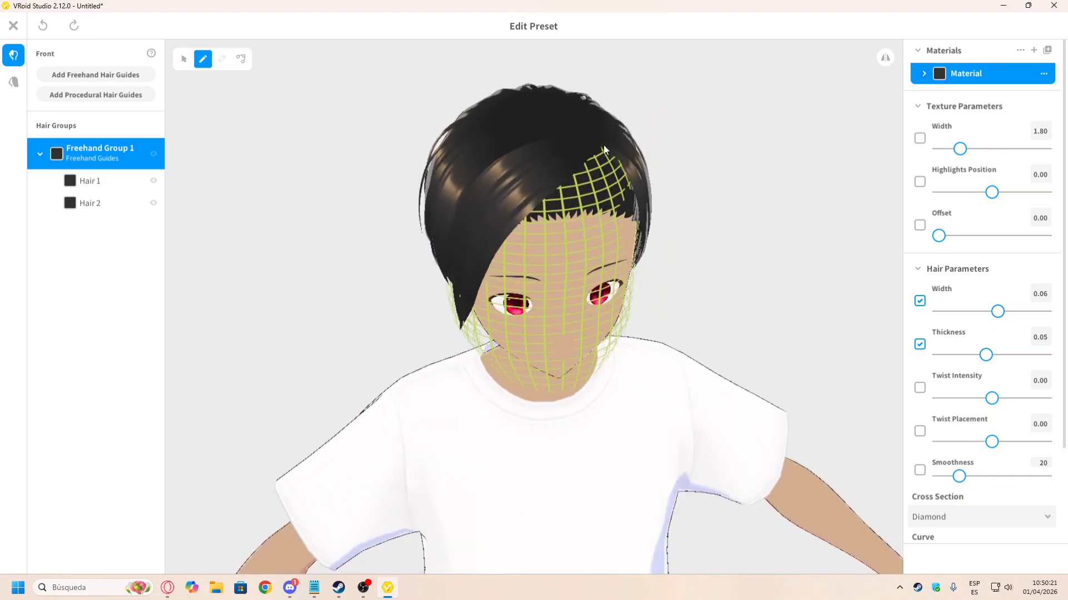
mouse_move(603, 145)
left_mouse_down()
mouse_move(566, 182)
mouse_move(473, 326)
left_mouse_up()
key("ctrl+z")
left_click_drag(607, 144, 567, 186)
key("ctrl+z")
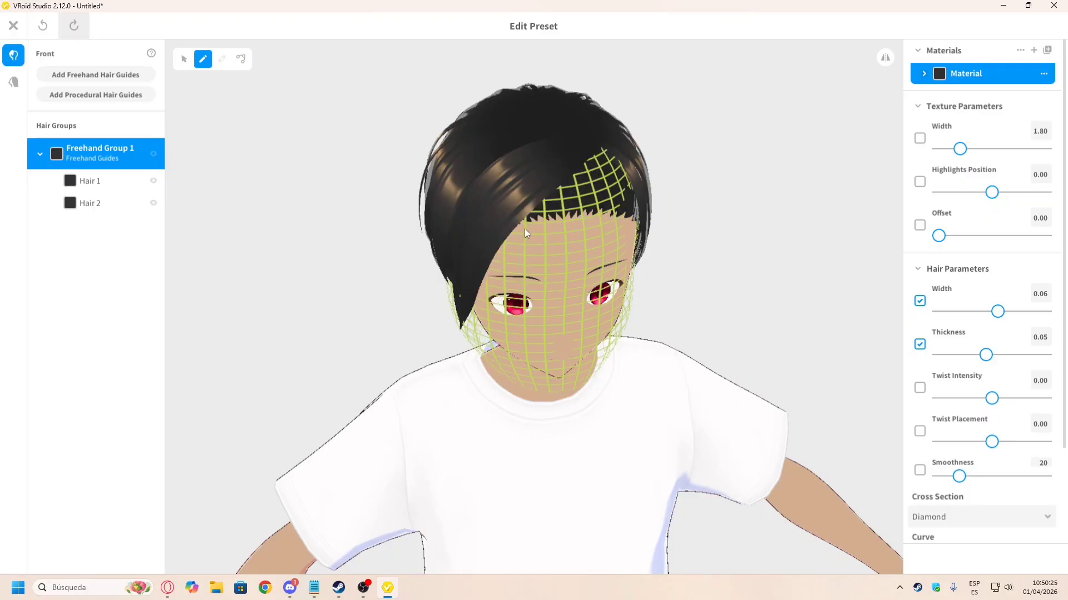
left_click_drag(603, 143, 456, 332)
key("ctrl+z")
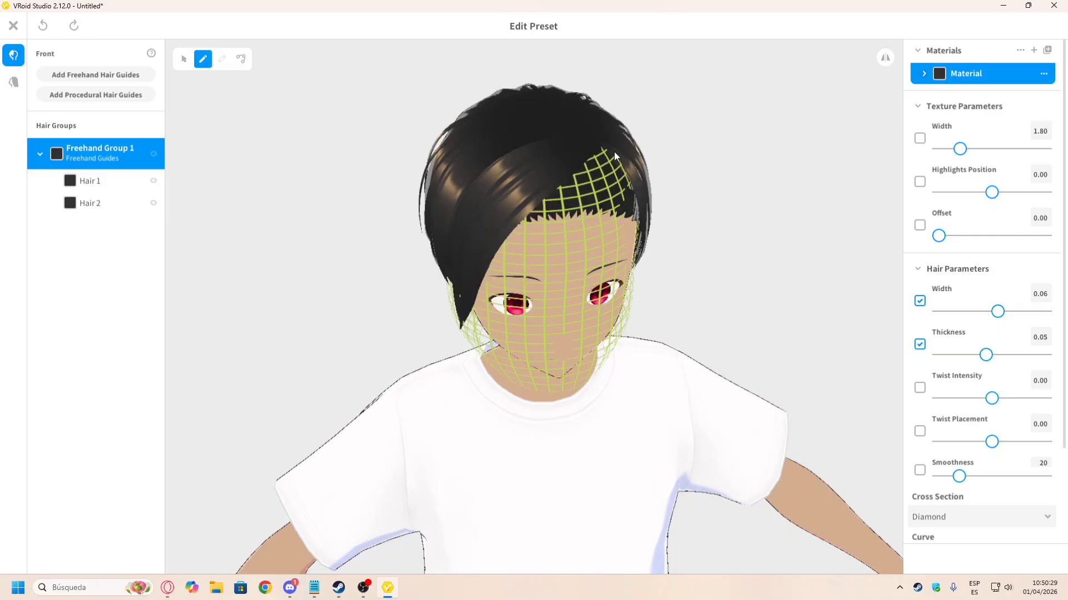
Step: Draw the third strand from the side parting down to the right cheek and compare the fringe with the reference image
mouse_move(605, 148)
left_mouse_down()
mouse_move(485, 286)
mouse_move(459, 342)
left_mouse_up()
right_click_drag(487, 302, 531, 195)
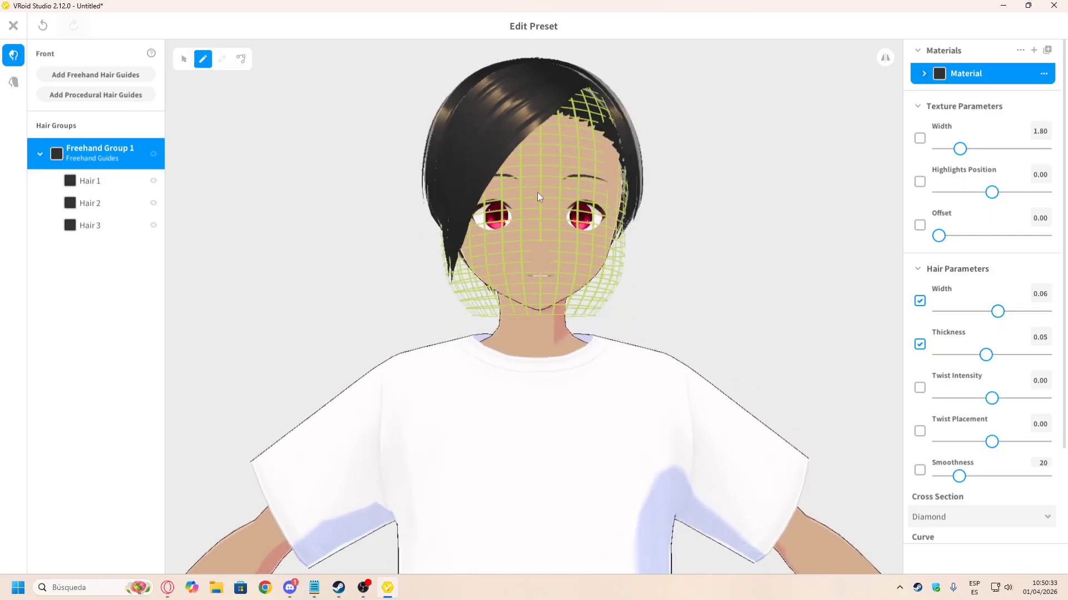
key("alt+Tab")
key("alt+Tab")
Step: Try a short fourth strand across the forehead with its thickness set to 0.10, and undo it
left_click_drag(570, 110, 525, 176)
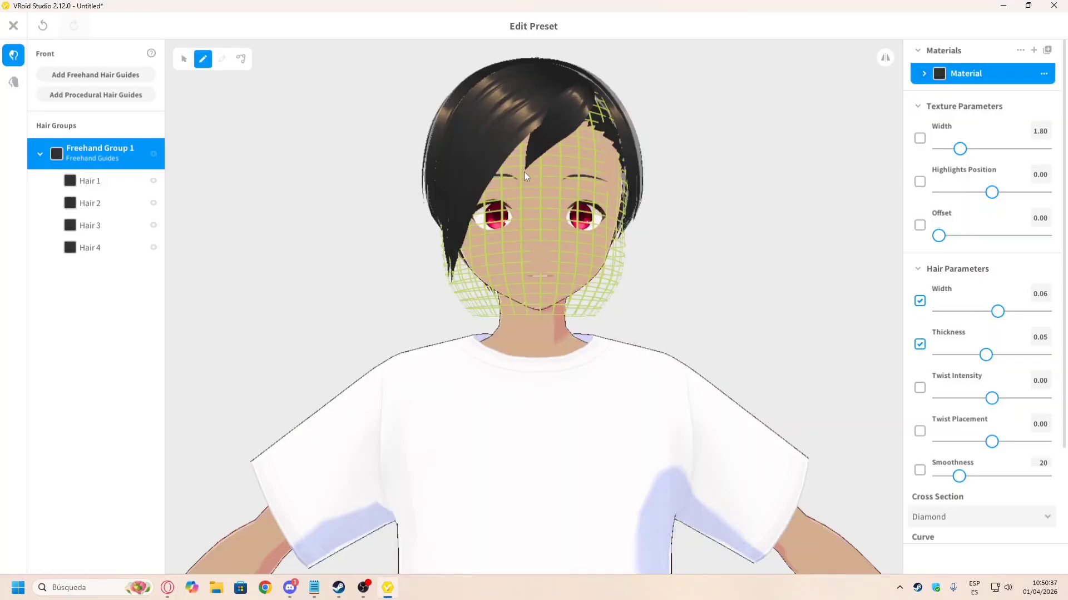
mouse_move(646, 209)
right_mouse_down()
mouse_move(616, 160)
mouse_move(589, 172)
right_mouse_up()
left_click(99, 247)
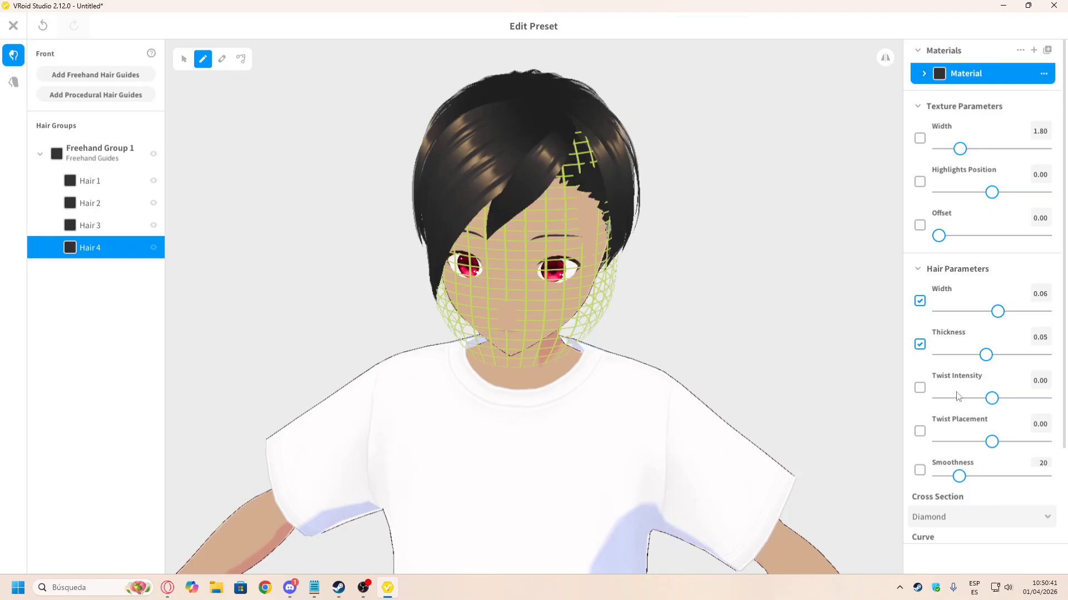
left_click(1048, 355)
left_click_drag(962, 150, 1001, 152)
left_click_drag(875, 153, 973, 162)
scroll(989, 338, "down", 2)
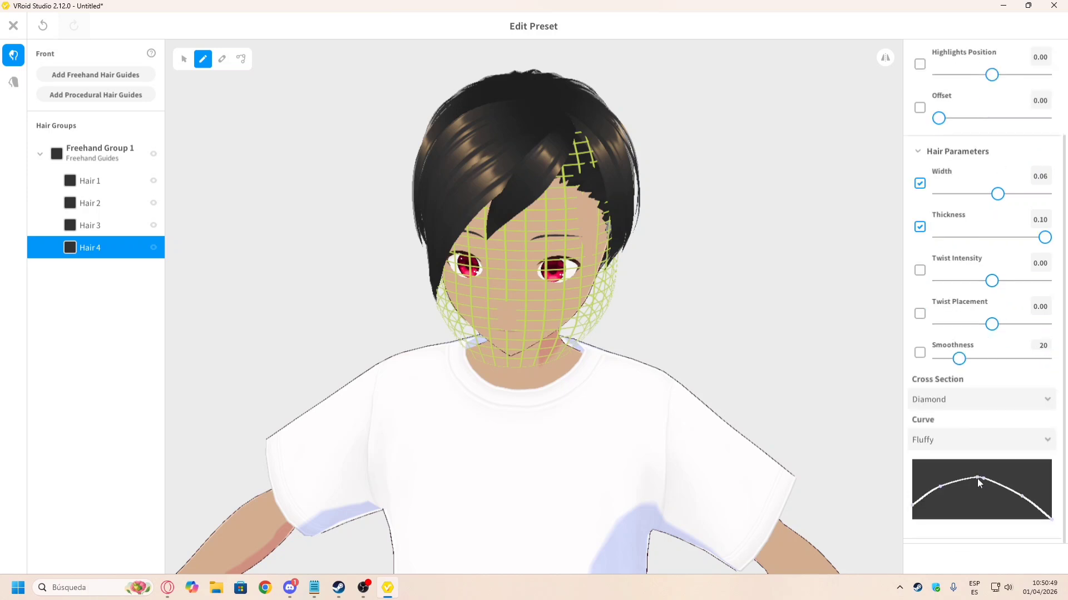
key("ctrl+z")
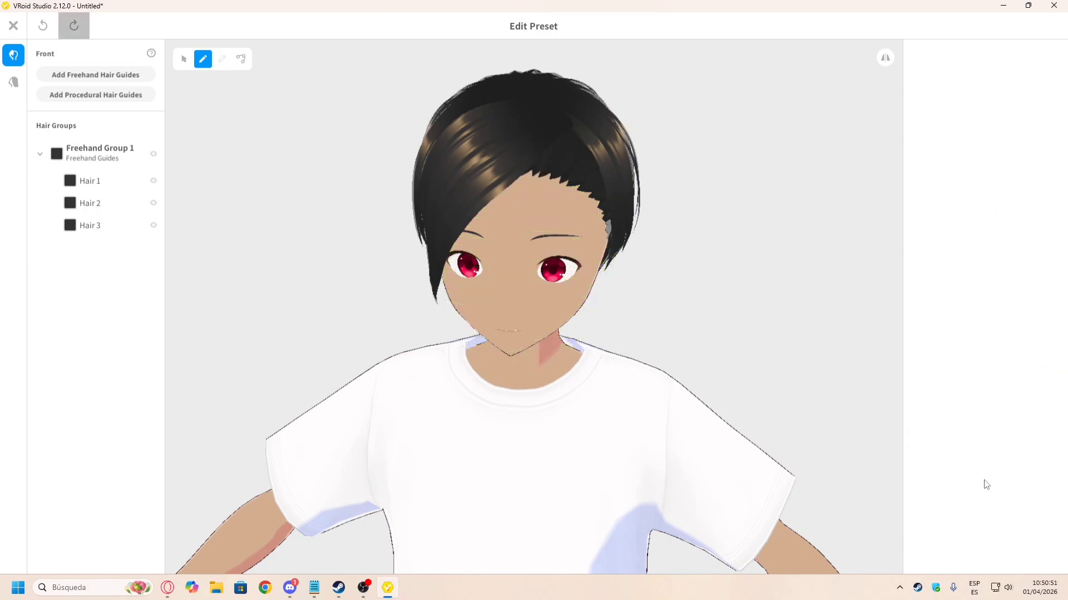
Step: Select Freehand Group 1 and reshape the Fluffy hair curve into a smooth arch without a kink at its peak
left_click(100, 151)
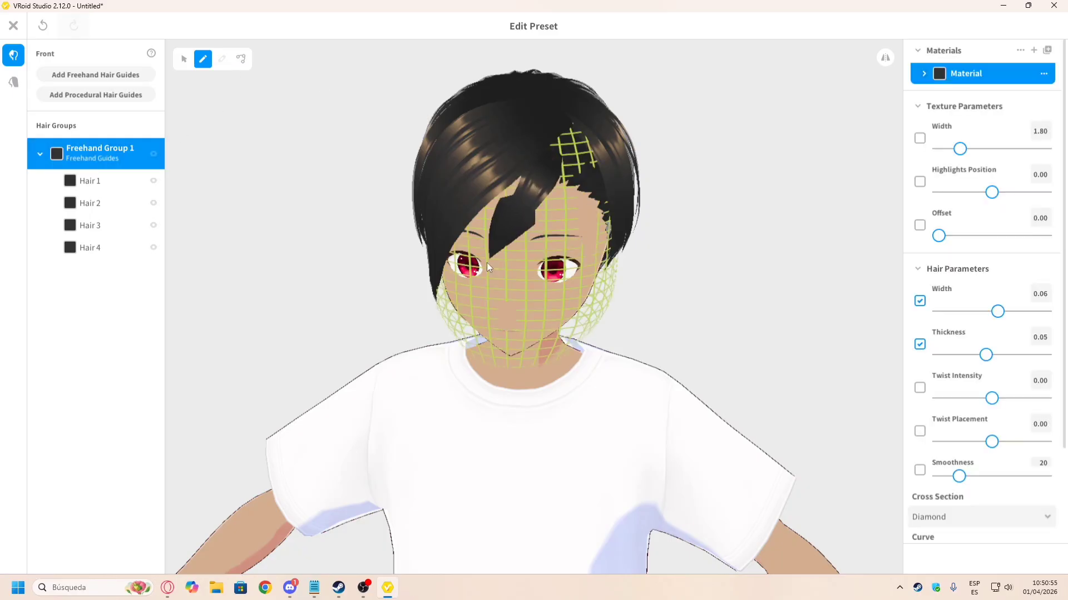
scroll(964, 462, "down", 2)
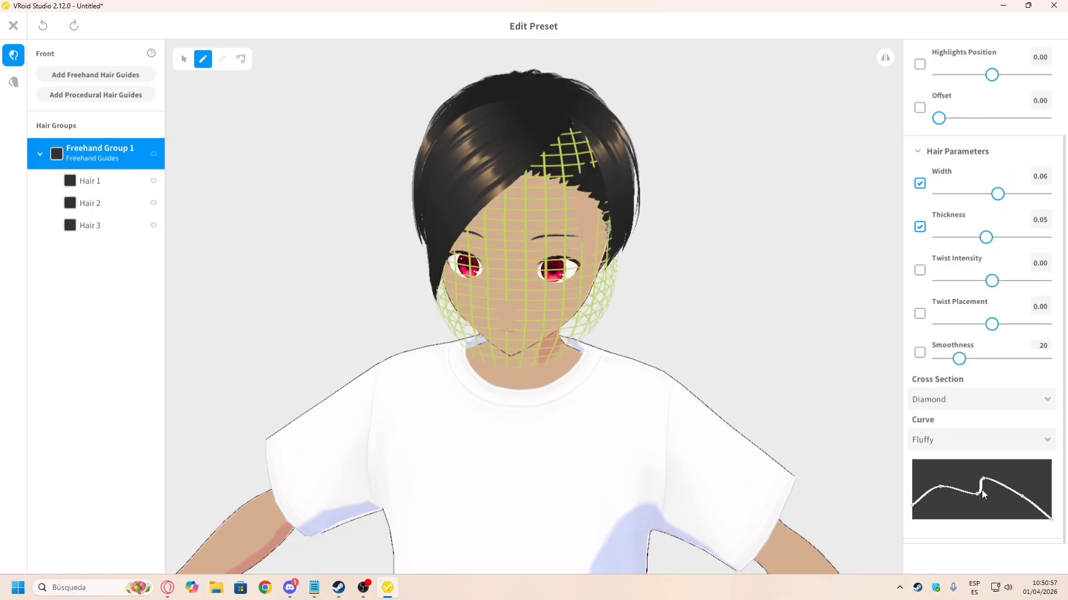
left_click_drag(975, 485, 974, 478)
left_click_drag(975, 478, 982, 480)
Step: Try a long fourth strand over the right eye and a narrower one with width and thickness 0.03, undoing both
left_click_drag(573, 121, 460, 307)
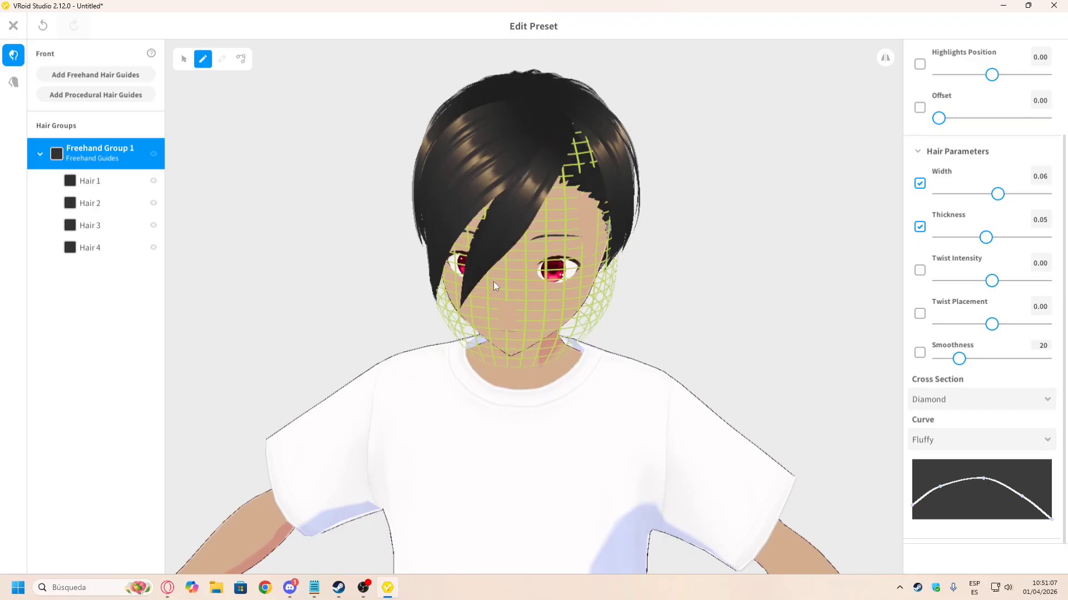
key("ctrl+z")
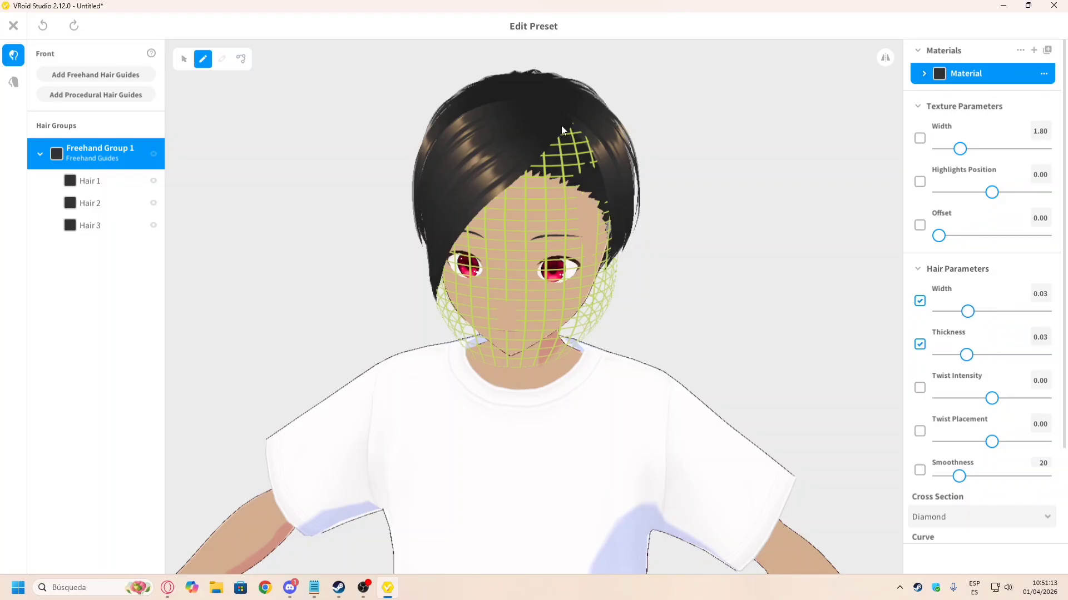
left_click_drag(561, 125, 488, 227)
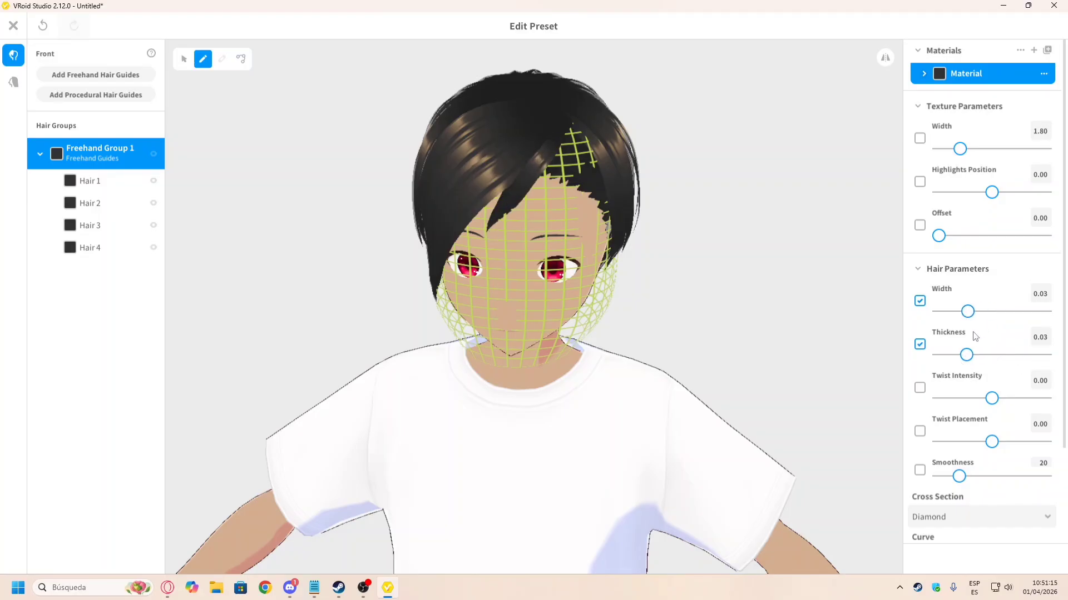
key("ctrl+z")
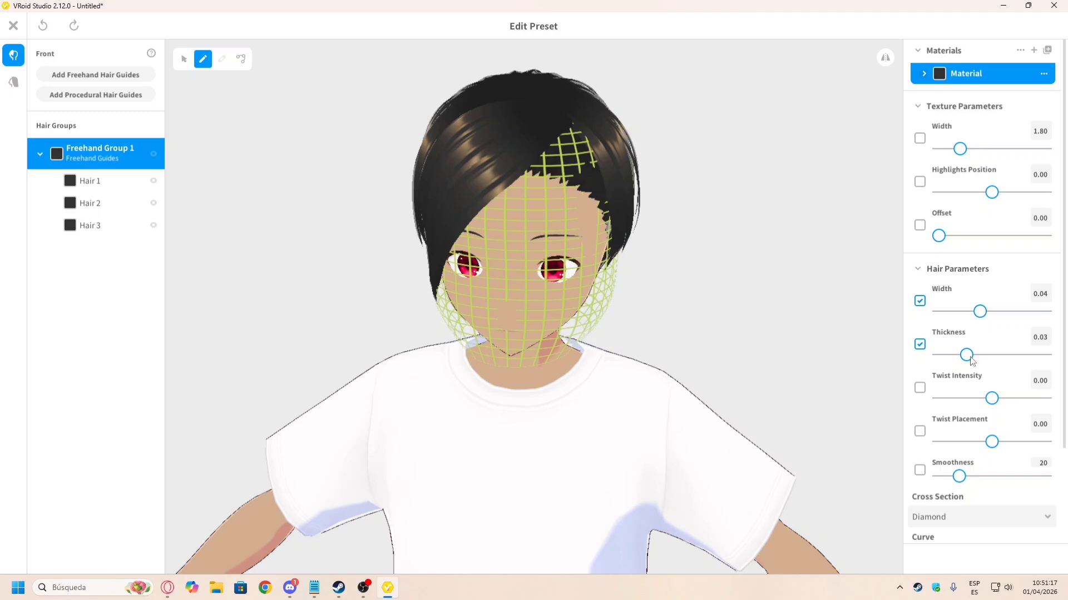
Step: Set the hair width and thickness to 0.04, test a short strand to the right brow against the reference image, and undo it
left_click_drag(571, 123, 481, 223)
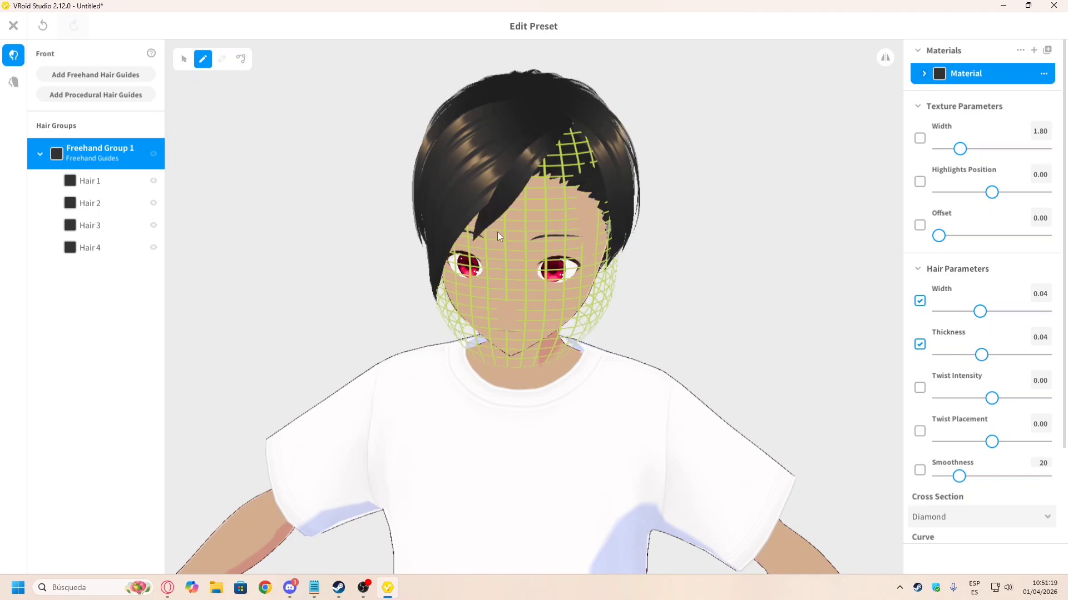
right_click_drag(497, 231, 555, 169)
key("alt+Tab")
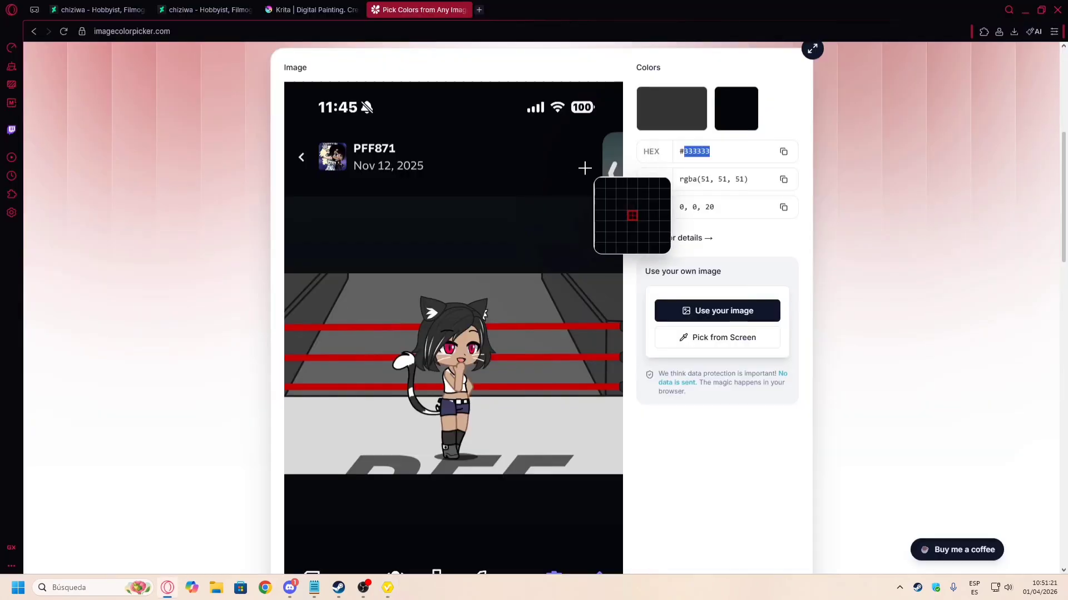
key("alt+Tab")
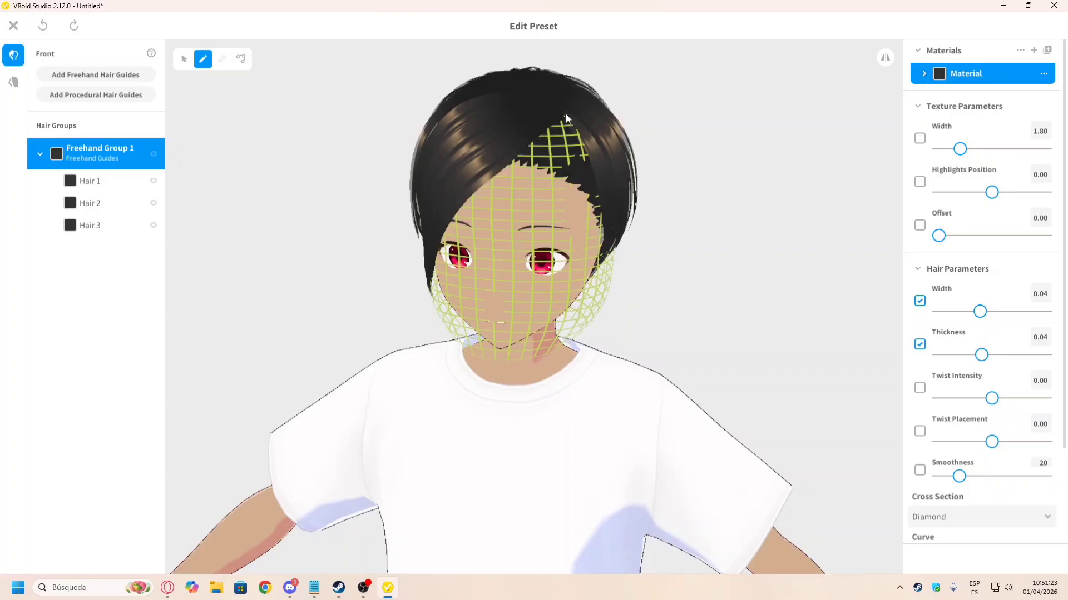
Step: Draw a short fourth strand across the forehead toward the character's right brow, and compare the fringe with the reference image
right_click_drag(556, 133, 502, 182)
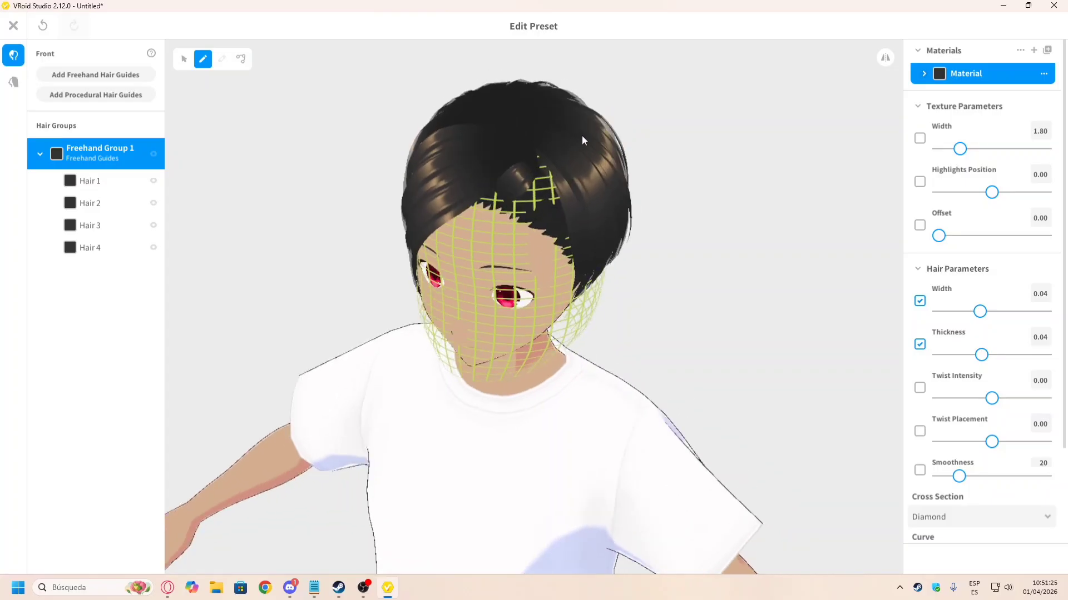
right_click_drag(582, 135, 591, 118)
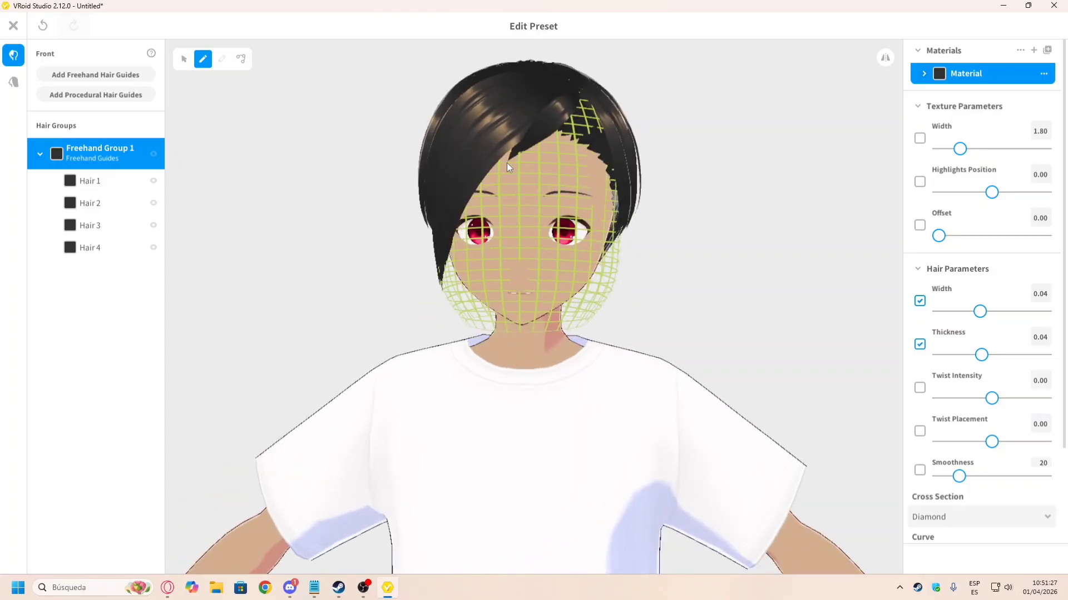
right_click_drag(495, 188, 588, 159)
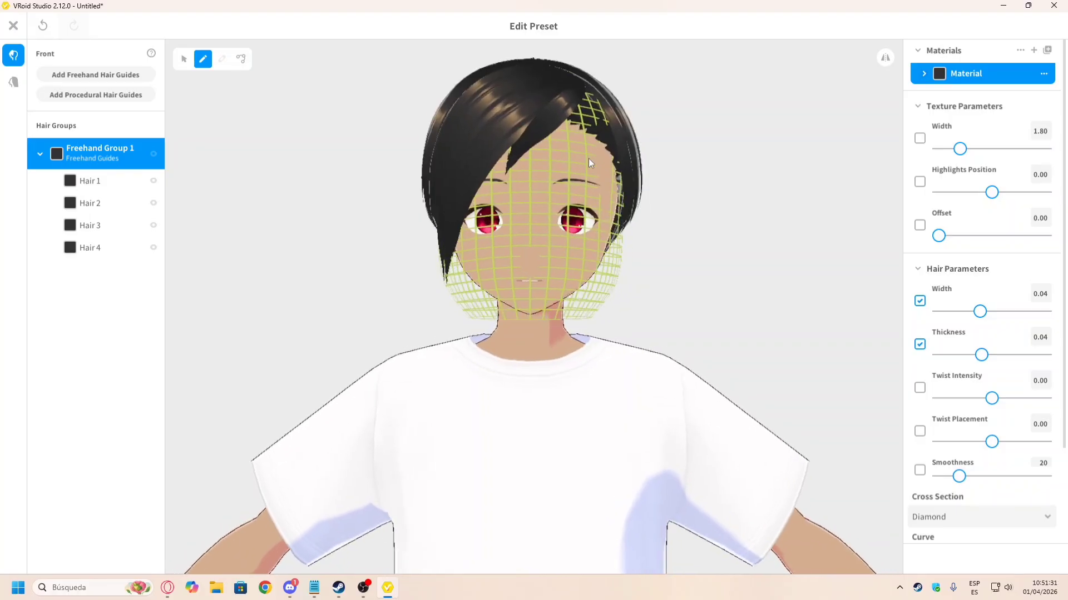
key("alt+Tab")
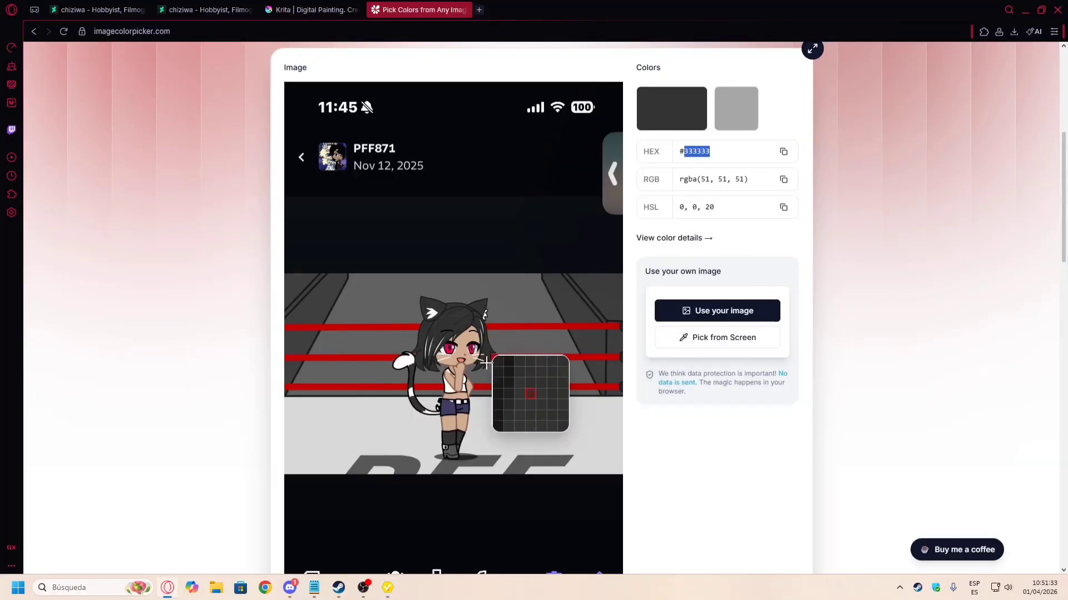
right_click(485, 344)
left_click(489, 374)
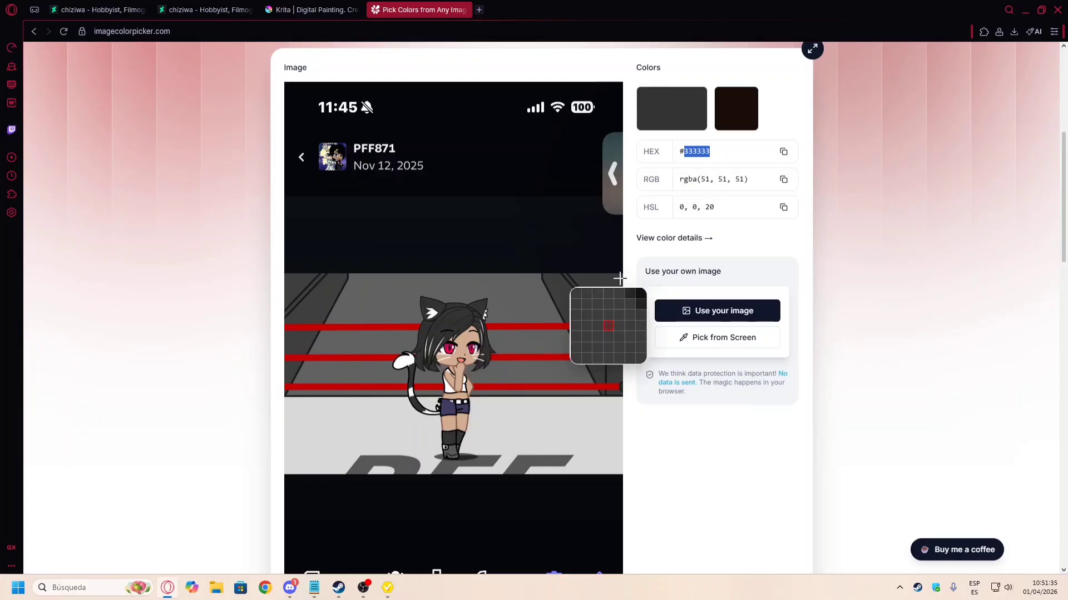
key("alt+Tab")
mouse_move(596, 141)
right_mouse_down()
mouse_move(586, 164)
mouse_move(578, 139)
mouse_move(588, 135)
right_mouse_up()
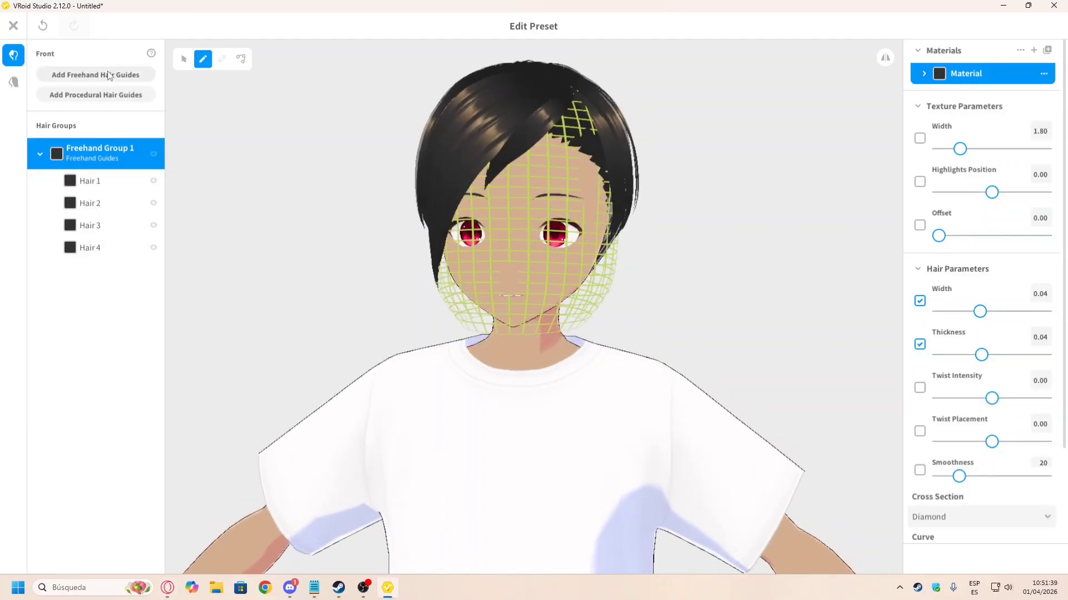
Step: Add a second freehand hair group, try a long strand from the crown down the character's left cheek, and undo it
left_click(41, 151)
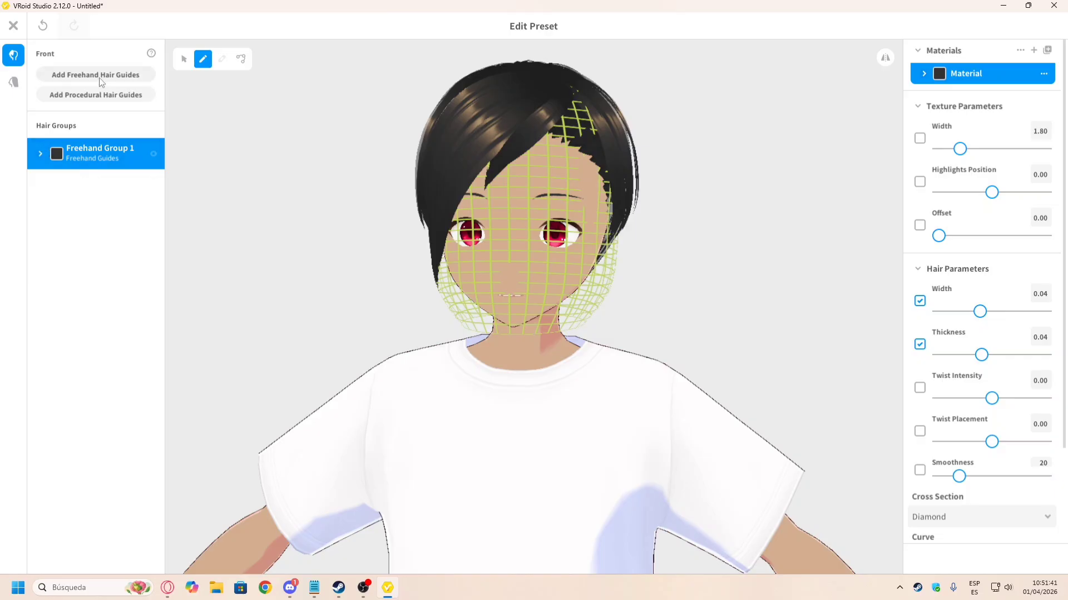
left_click(95, 75)
left_click(83, 186)
right_click_drag(618, 110, 544, 165)
left_click_drag(528, 167, 585, 314)
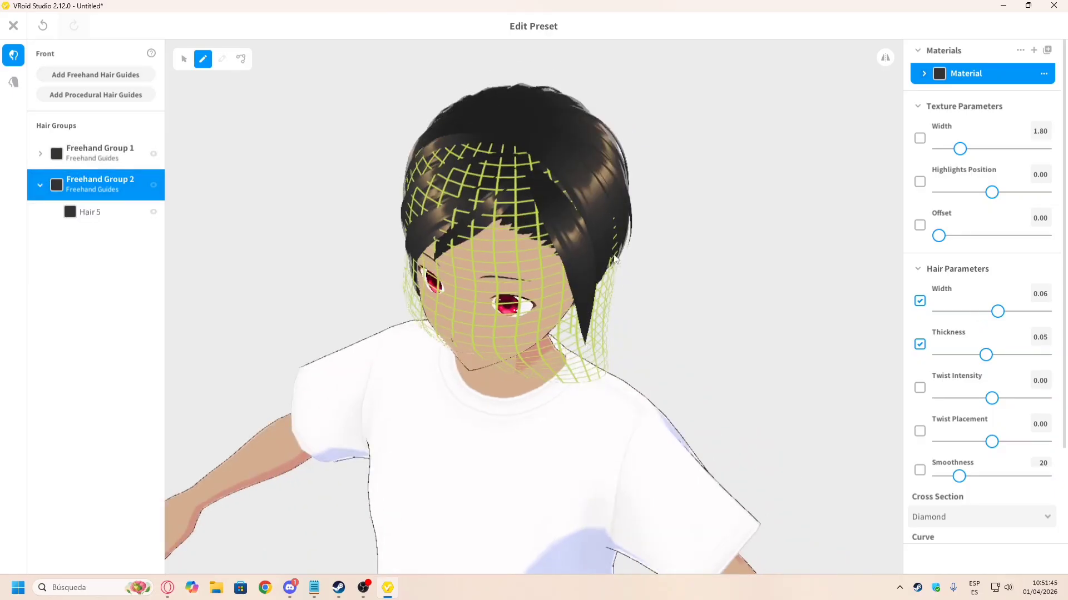
mouse_move(614, 256)
right_mouse_down()
mouse_move(495, 217)
mouse_move(626, 259)
right_mouse_up()
key("ctrl+z")
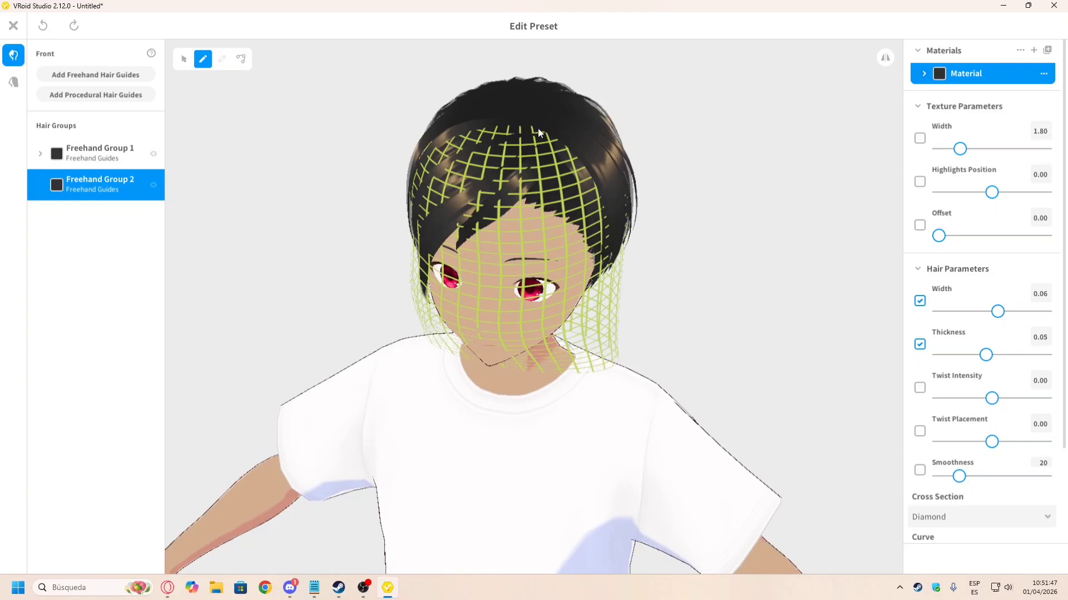
Step: Draw four overlapping strands in Freehand Group 2 from the parting down the left side of the character's face, following the reference image
mouse_move(539, 128)
left_mouse_down()
mouse_move(571, 164)
mouse_move(592, 217)
mouse_move(606, 302)
left_mouse_up()
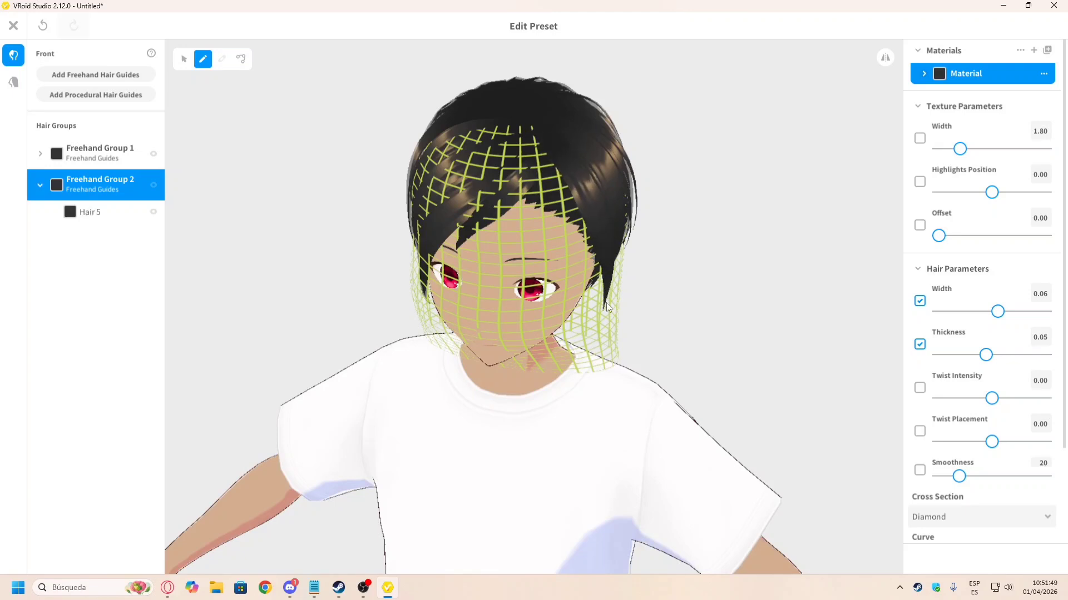
right_click_drag(607, 303, 590, 207)
key("alt+Tab")
key("alt+Tab")
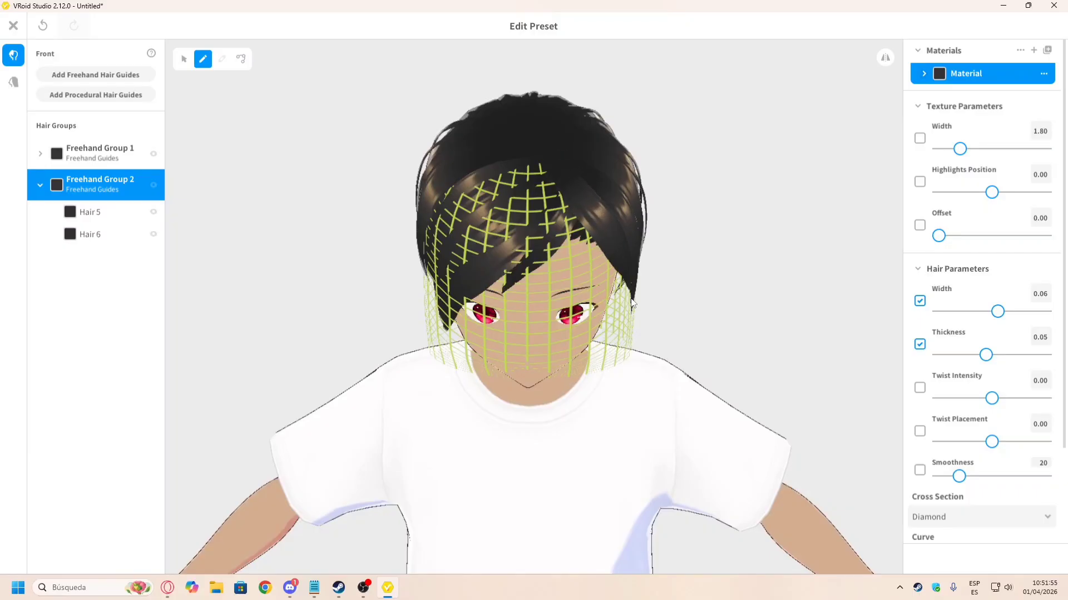
right_click_drag(631, 325, 518, 138)
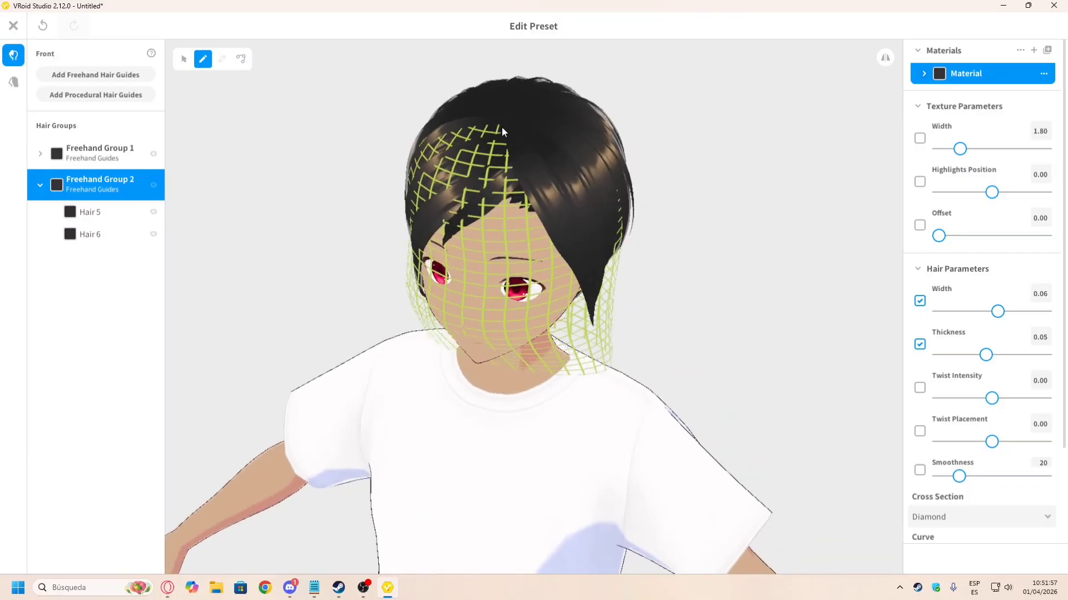
left_click_drag(501, 126, 569, 289)
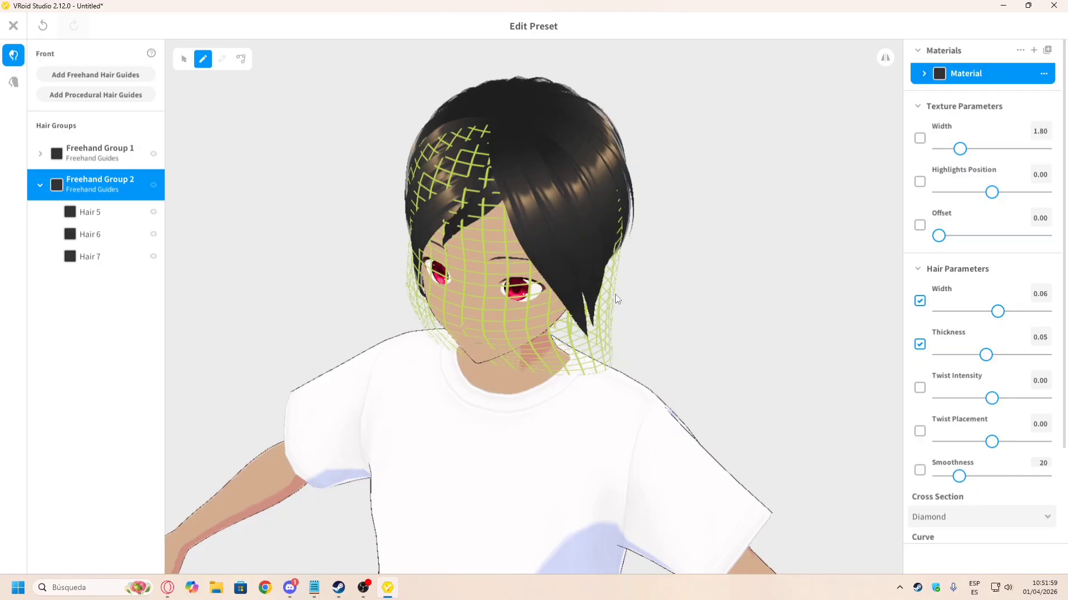
right_click_drag(615, 295, 633, 270)
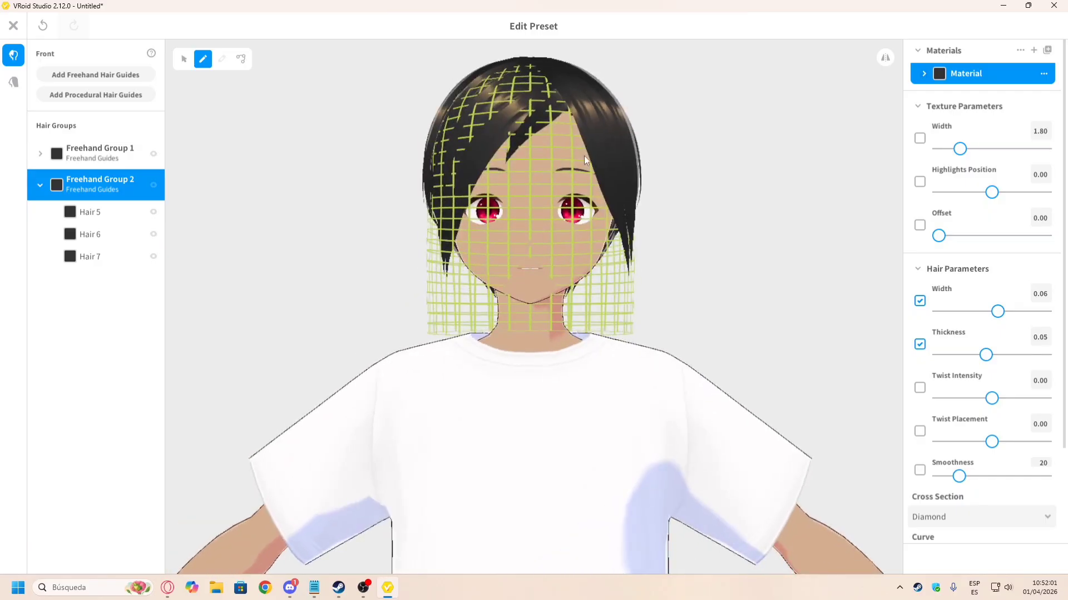
mouse_move(536, 68)
left_mouse_down()
mouse_move(622, 231)
mouse_move(626, 261)
left_mouse_up()
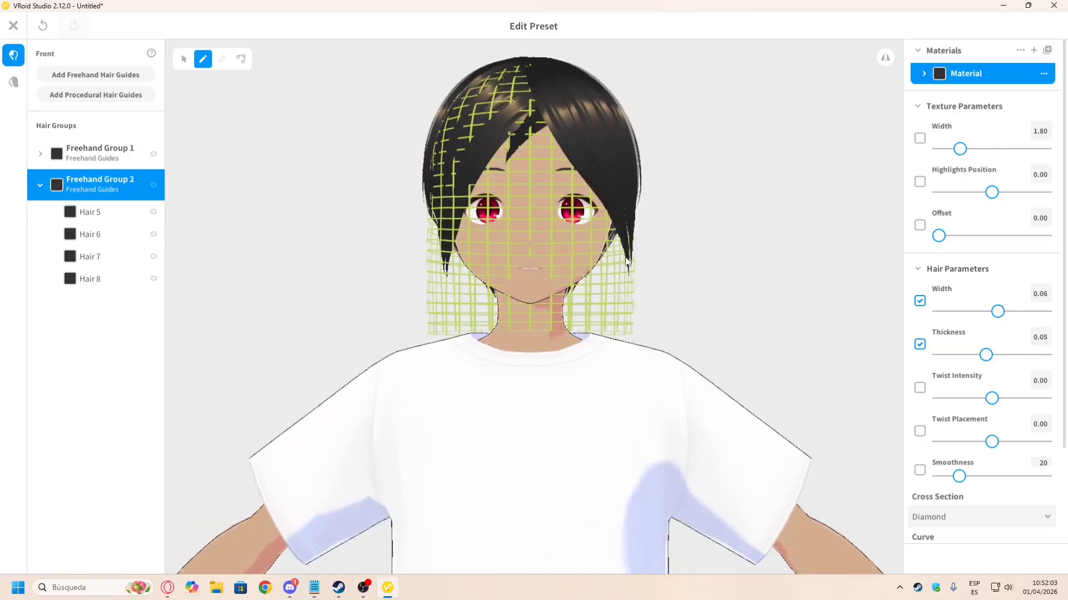
Step: Select Freehand Group 1 and scale it up slightly along the front-to-back axis
left_click(42, 184)
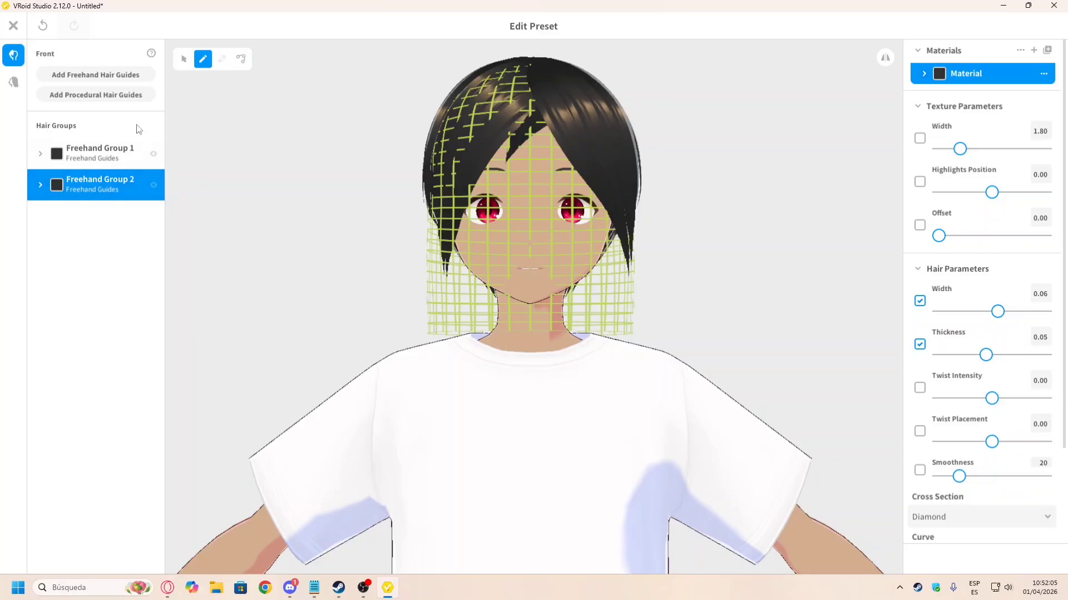
left_click(183, 58)
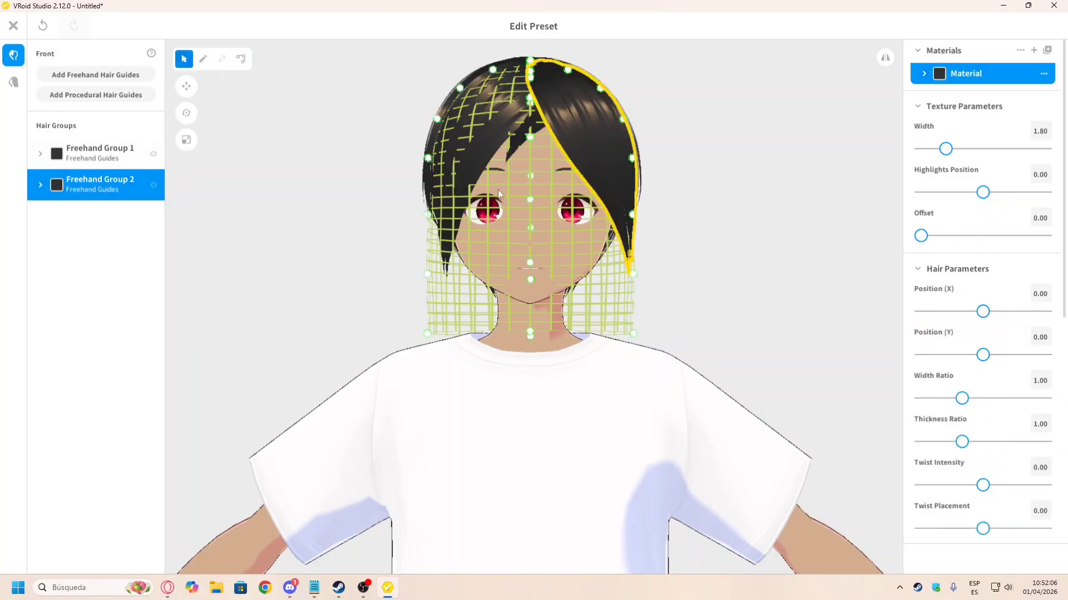
left_click(185, 88)
right_click_drag(722, 220, 554, 225)
right_click_drag(540, 174, 201, 154)
left_click(115, 160)
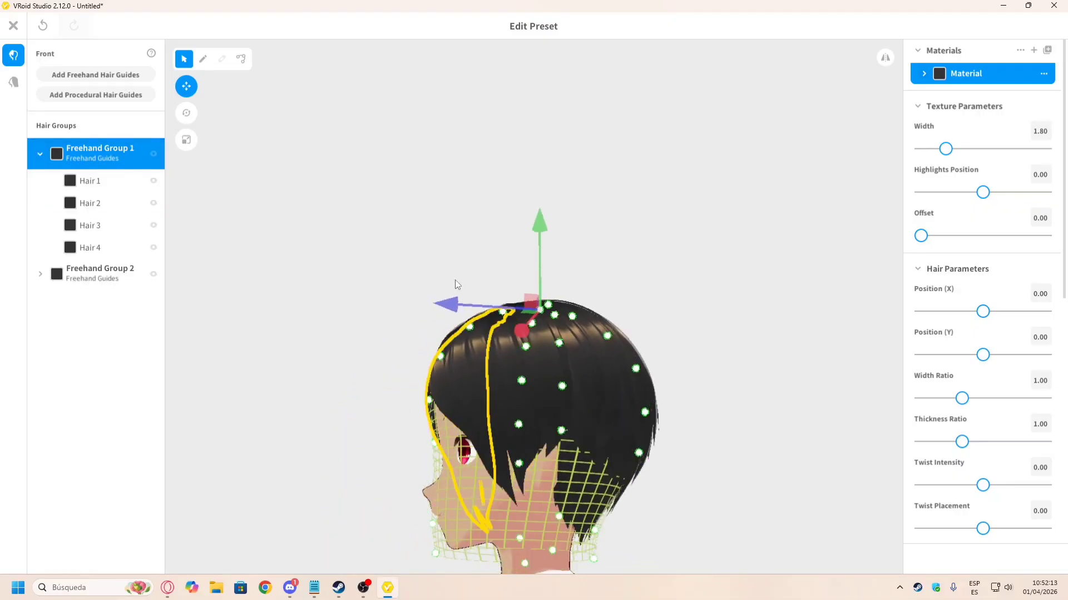
mouse_move(452, 300)
right_mouse_down()
mouse_move(512, 280)
mouse_move(397, 209)
right_mouse_up()
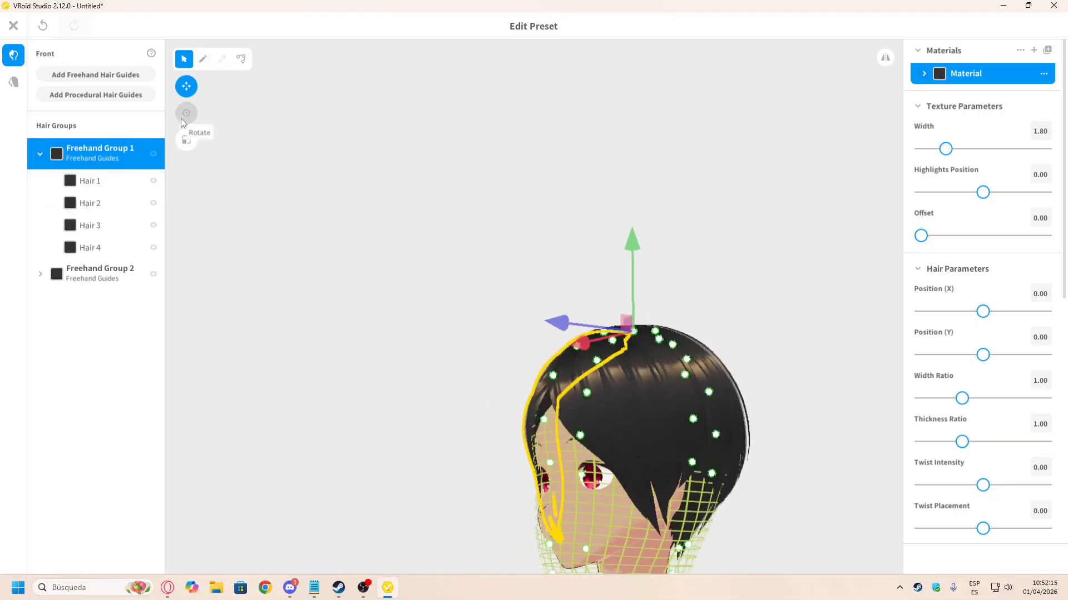
left_click(187, 136)
right_click_drag(559, 282, 702, 290)
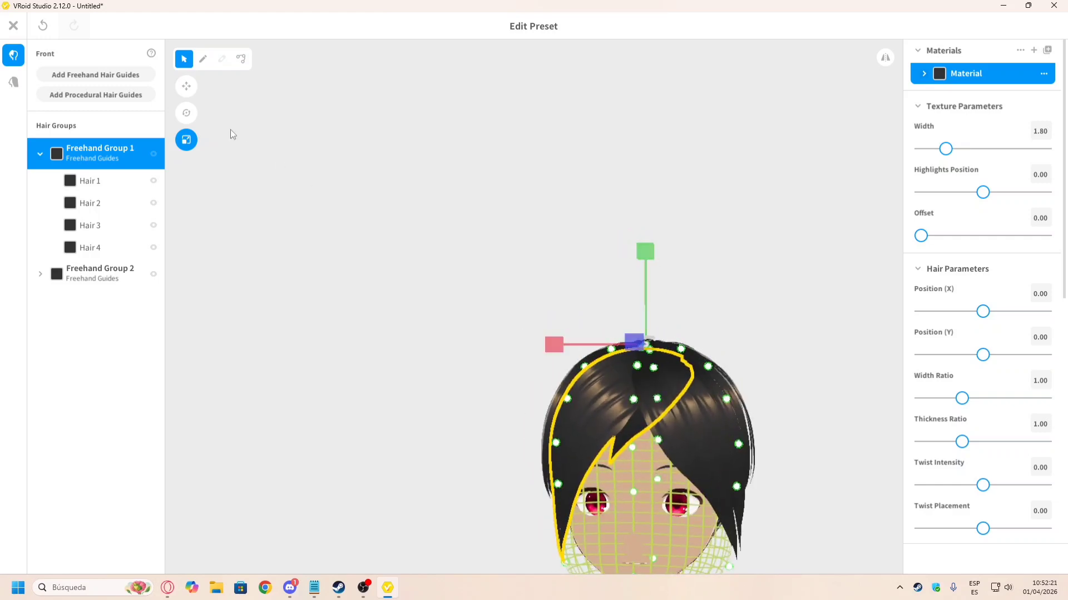
right_click_drag(708, 357, 601, 359)
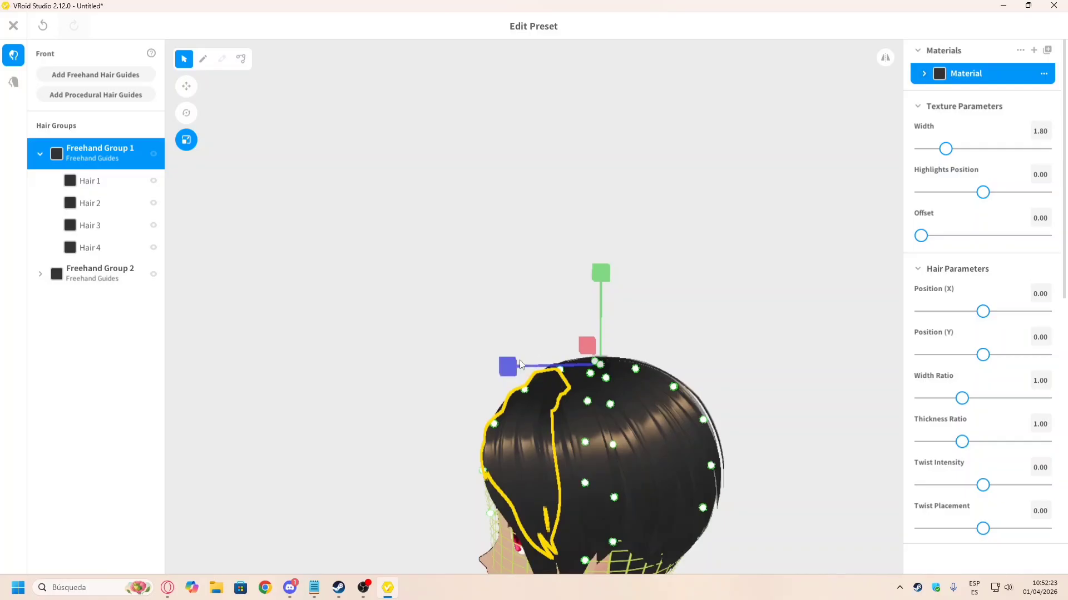
left_click_drag(516, 360, 513, 360)
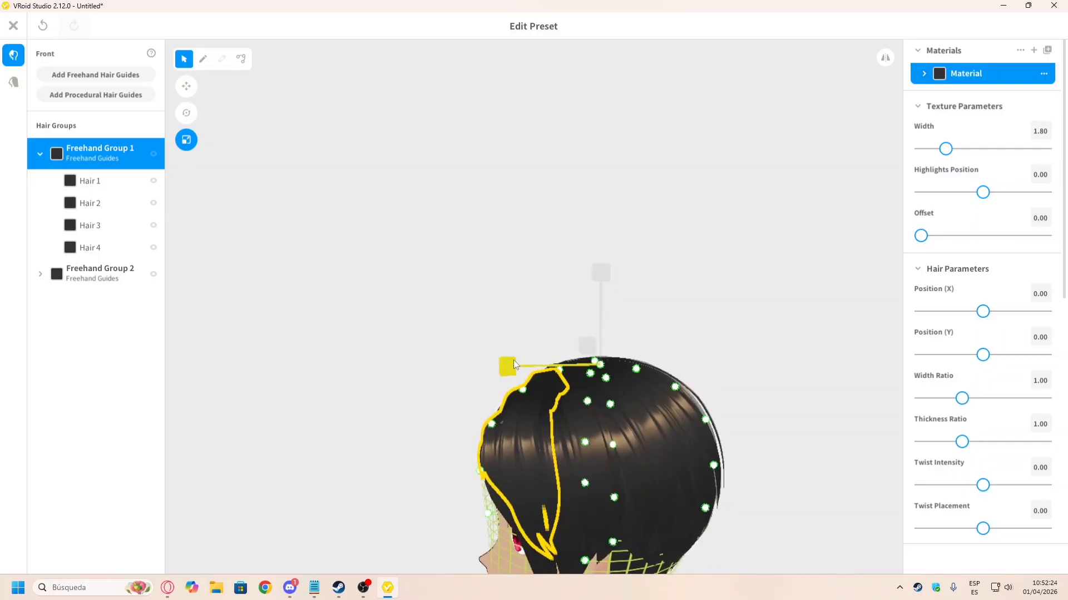
Step: Nudge Freehand Group 1 slightly along the front-to-back axis, deselect it and check the fringe from the front
left_click(183, 82)
right_click_drag(636, 253, 732, 253)
left_click_drag(652, 248, 650, 244)
right_click_drag(702, 251, 643, 328)
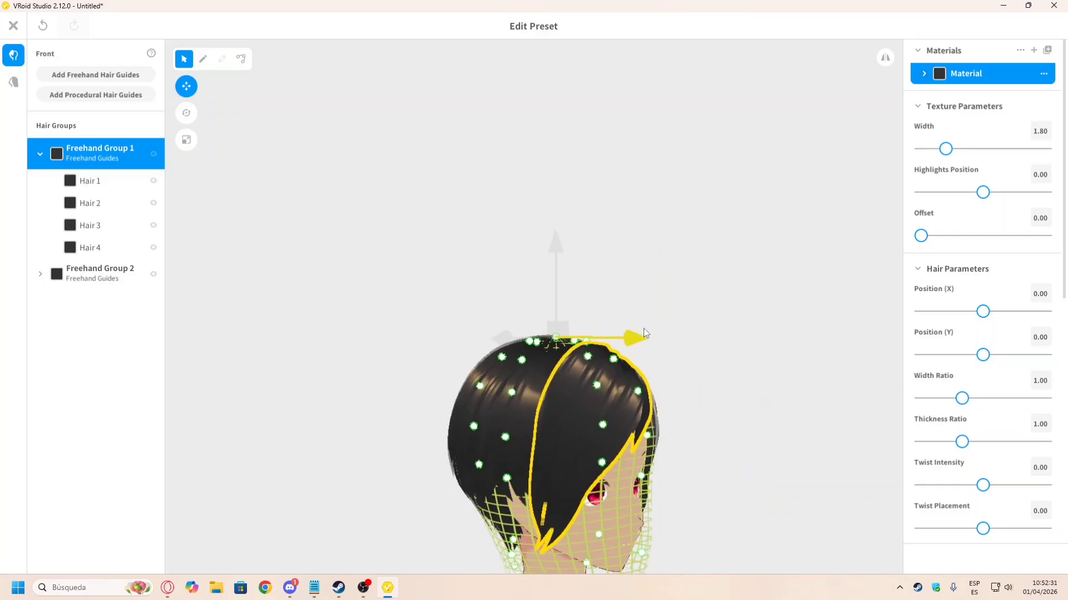
left_click_drag(643, 329, 643, 325)
left_click(687, 292)
right_click_drag(702, 291, 682, 282)
scroll(698, 271, "down", 3)
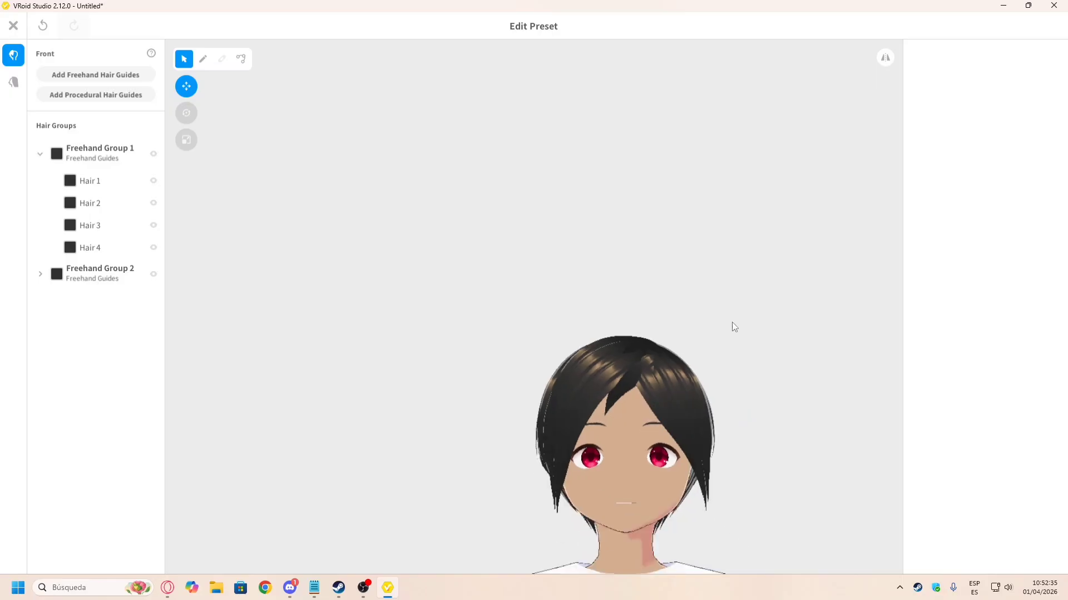
middle_click_drag(666, 282, 574, 207)
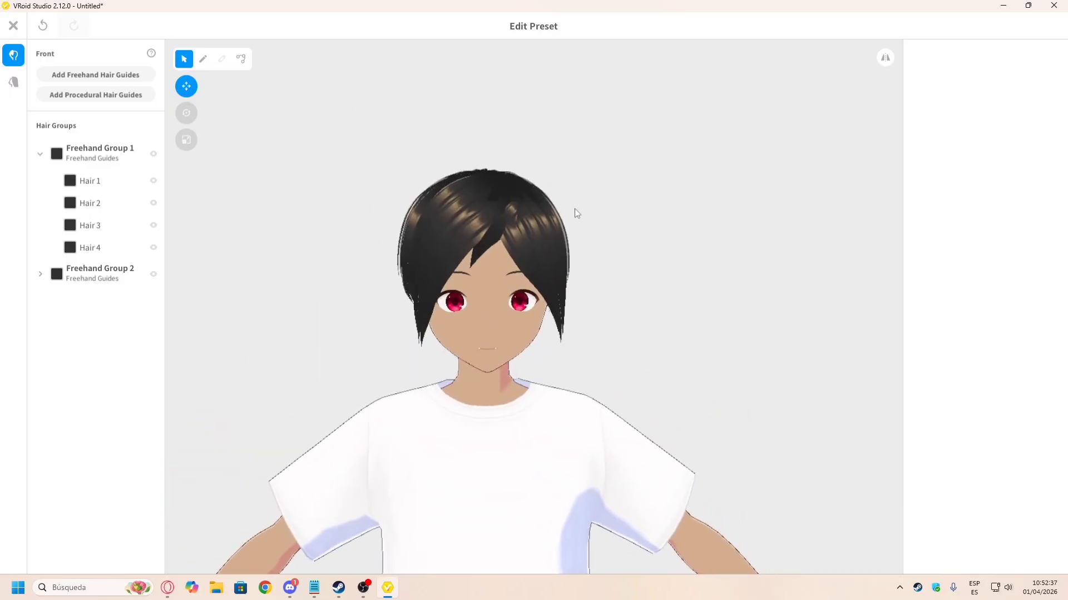
mouse_move(576, 205)
right_mouse_down()
mouse_move(592, 204)
mouse_move(567, 201)
mouse_move(588, 189)
mouse_move(572, 210)
right_mouse_up()
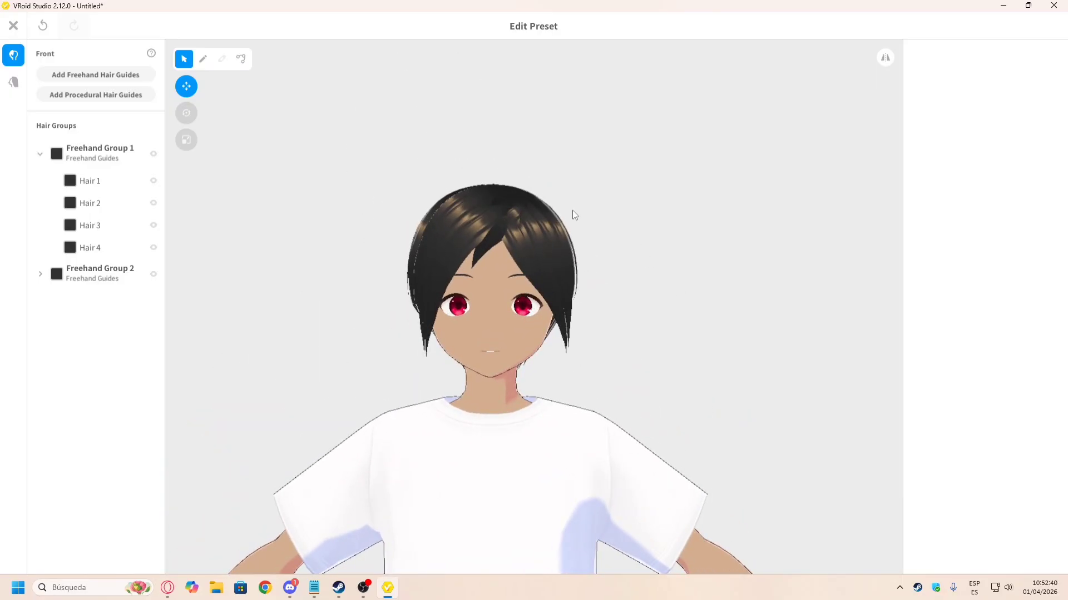
Step: Select Freehand Group 2 and rotate it slightly clockwise as seen from the front
left_click(462, 238)
left_click(658, 246)
left_click(555, 258)
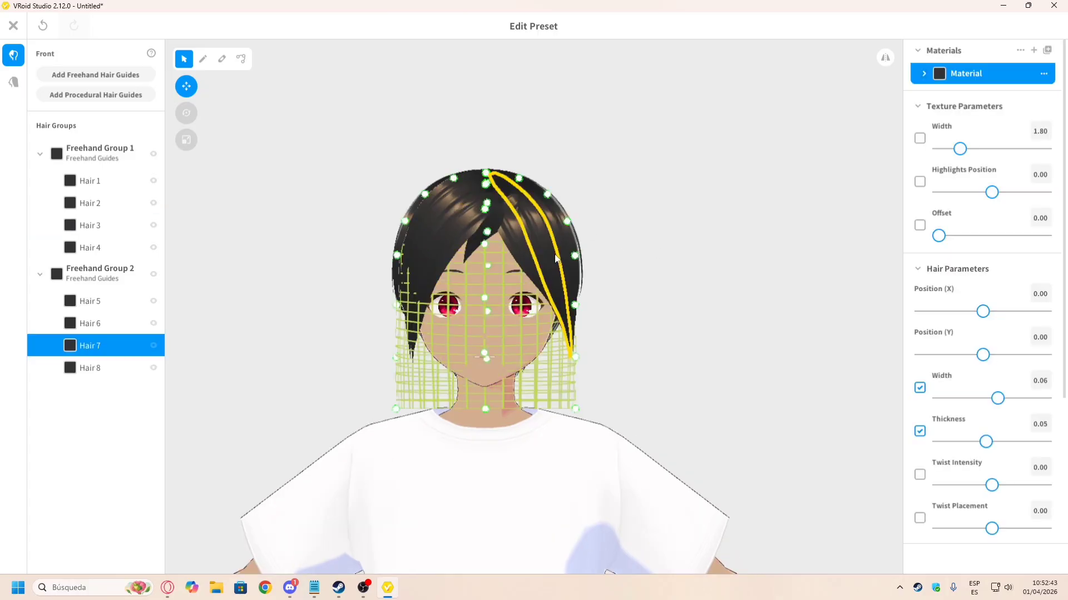
left_click(94, 276)
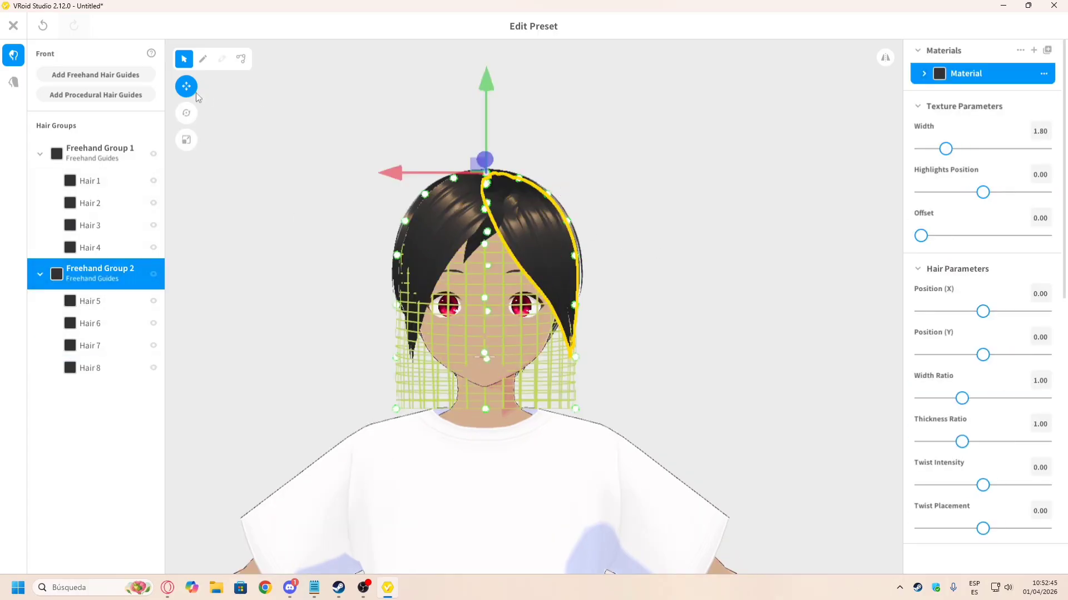
left_click(186, 113)
left_click_drag(592, 102, 599, 122)
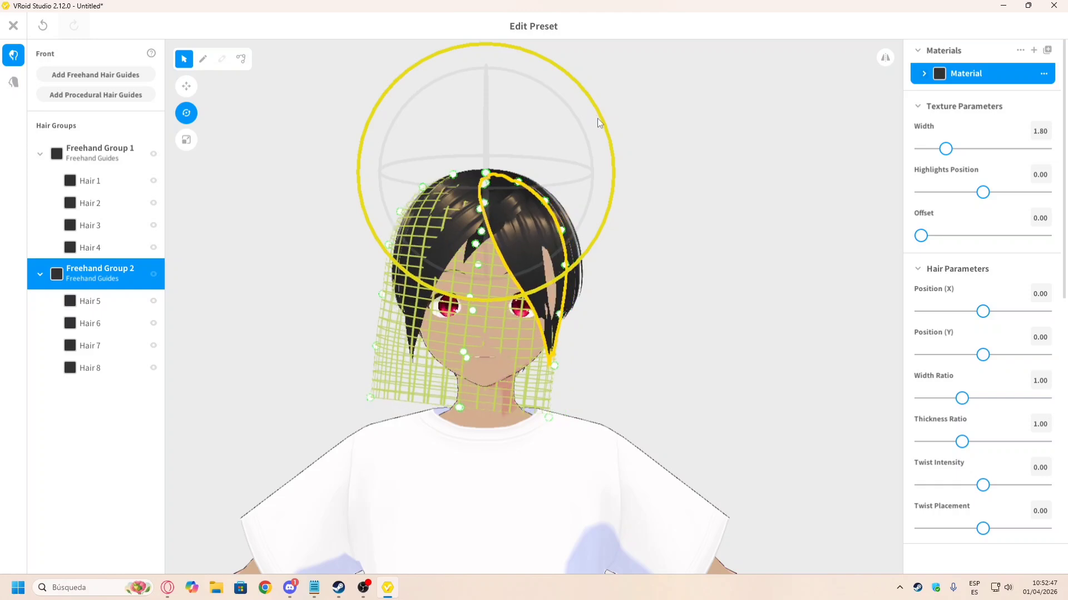
Step: Shift Freehand Group 2 slightly sideways toward the character's left to close the gap between the strands, and deselect it
left_click(533, 225)
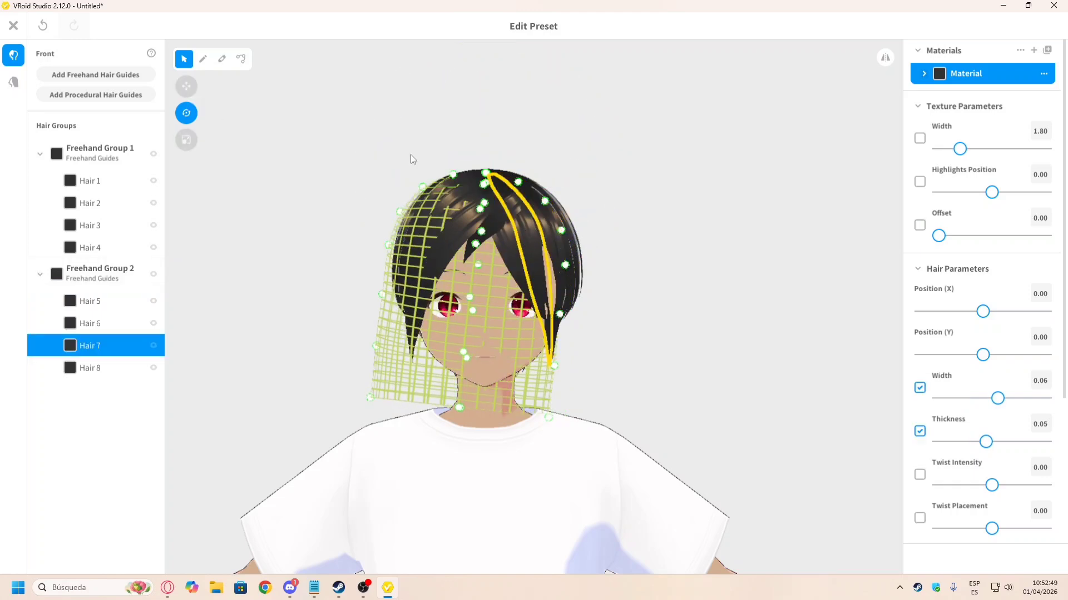
left_click(235, 106)
left_click(112, 274)
left_click(186, 87)
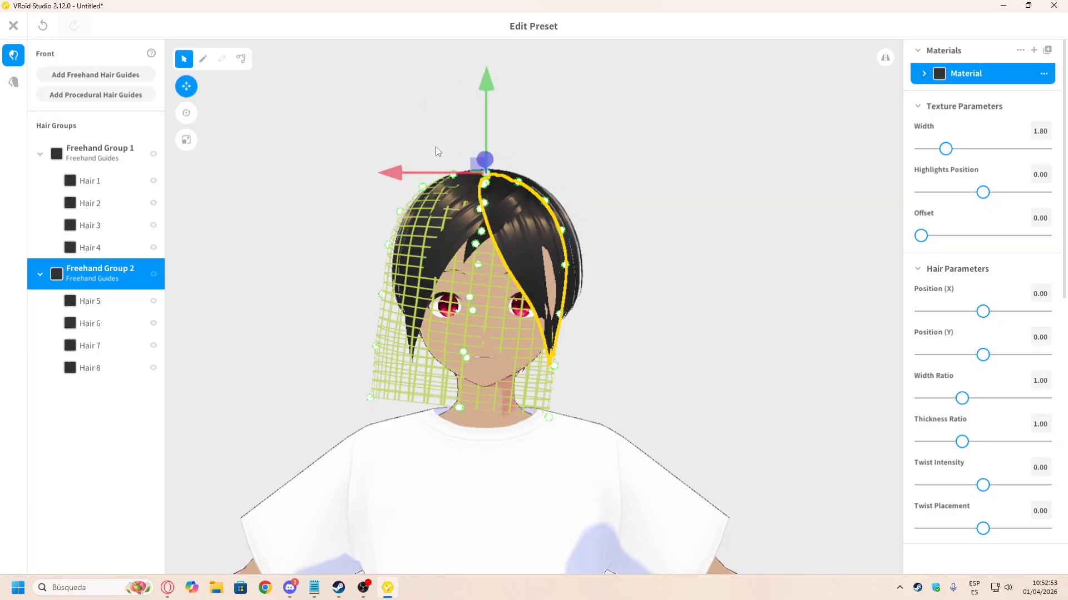
left_click_drag(406, 167, 418, 167)
left_click(603, 193)
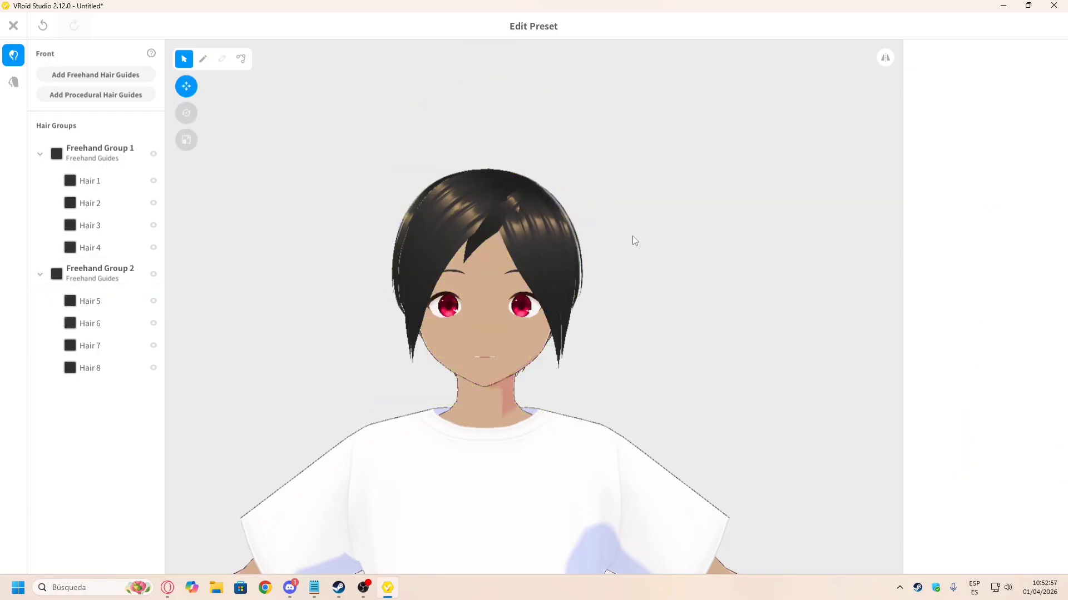
Step: Delete Hair 8, the strand of Freehand Group 2 that runs beside the parting
key("alt+Tab")
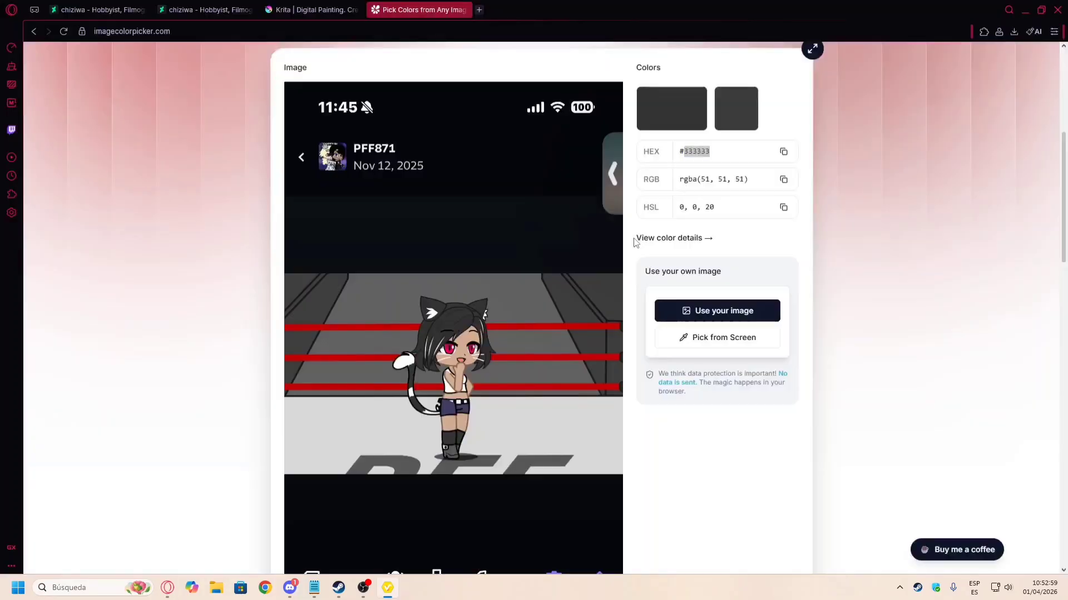
key("alt+Tab")
left_click(549, 234)
left_click(518, 242)
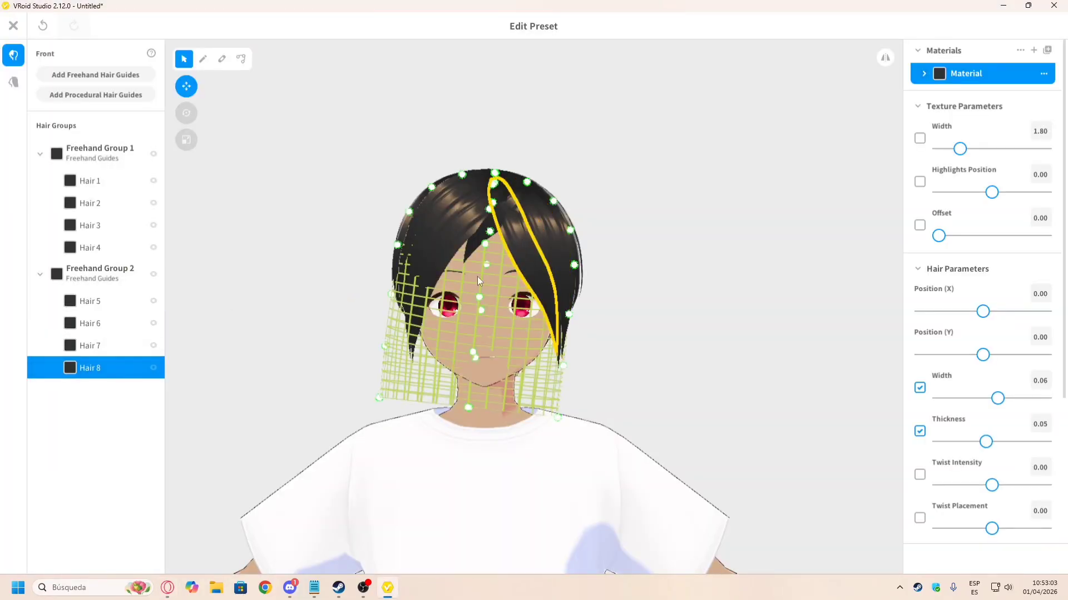
right_click(72, 367)
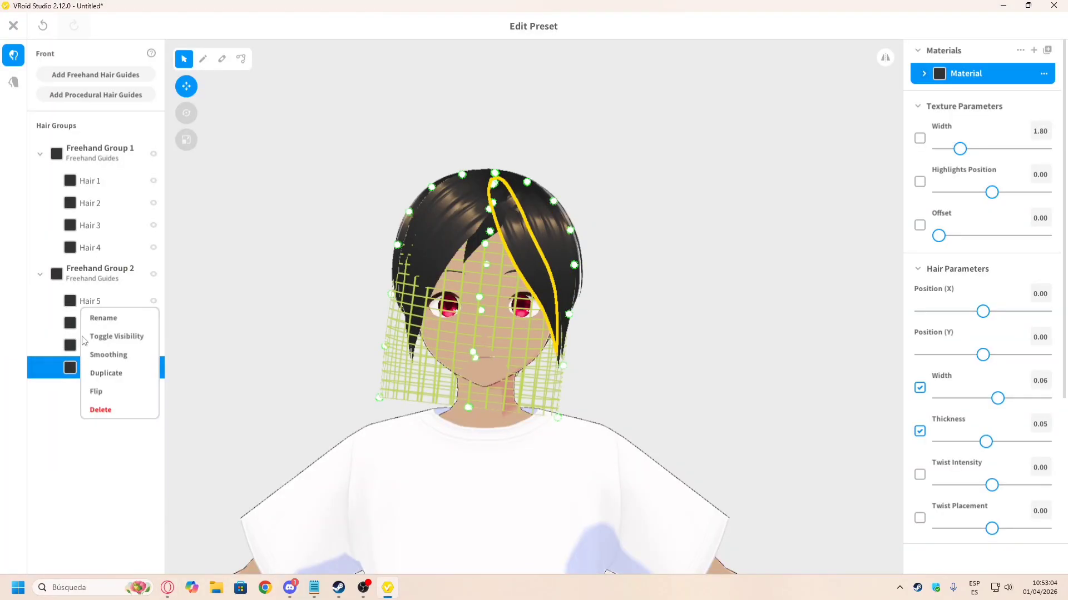
left_click(112, 408)
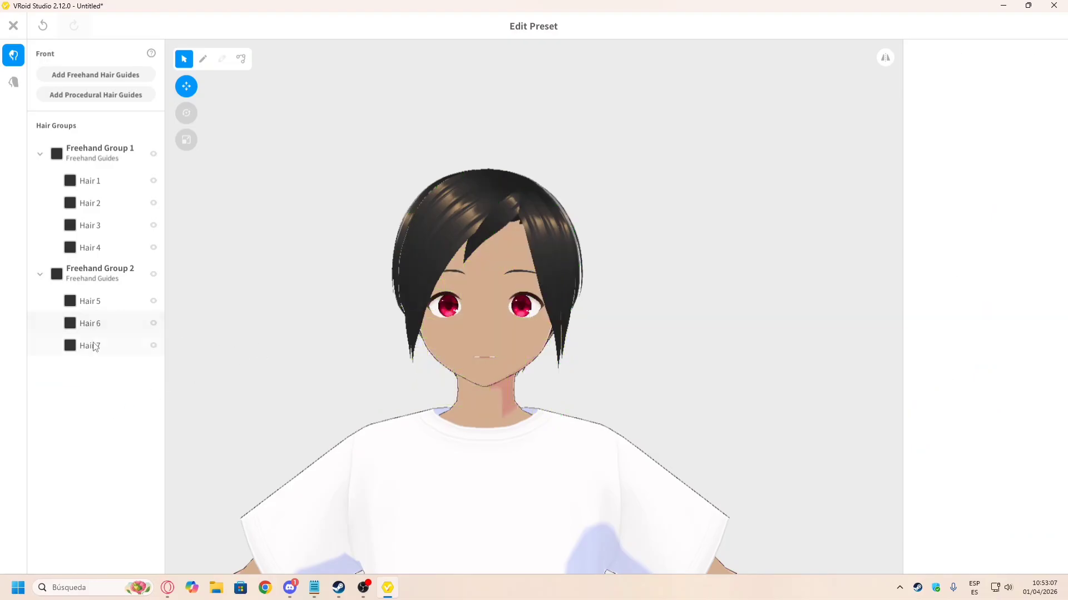
Step: Draw a replacement strand in Freehand Group 2, running from the parting down along the inner edge of the fringe
left_click(99, 281)
left_click(205, 58)
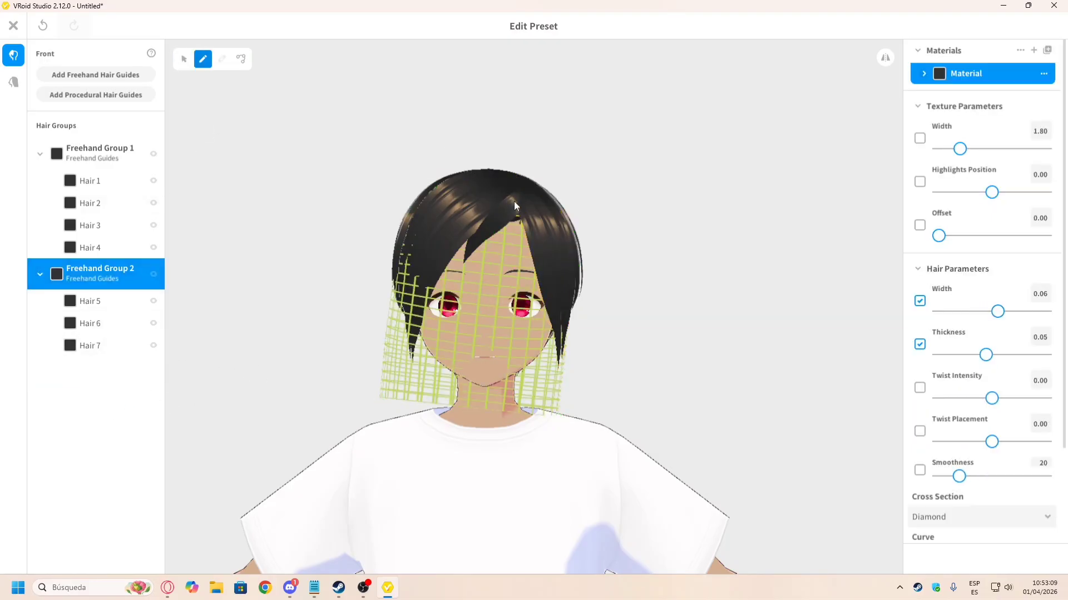
scroll(508, 197, "up", 2)
left_click_drag(502, 191, 516, 210)
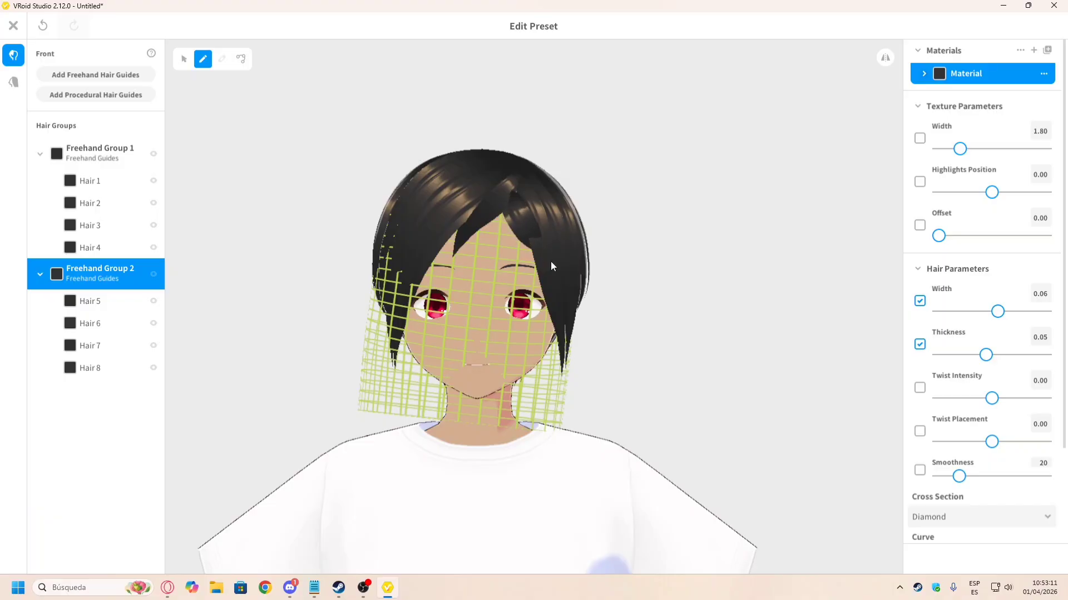
key("ctrl+z")
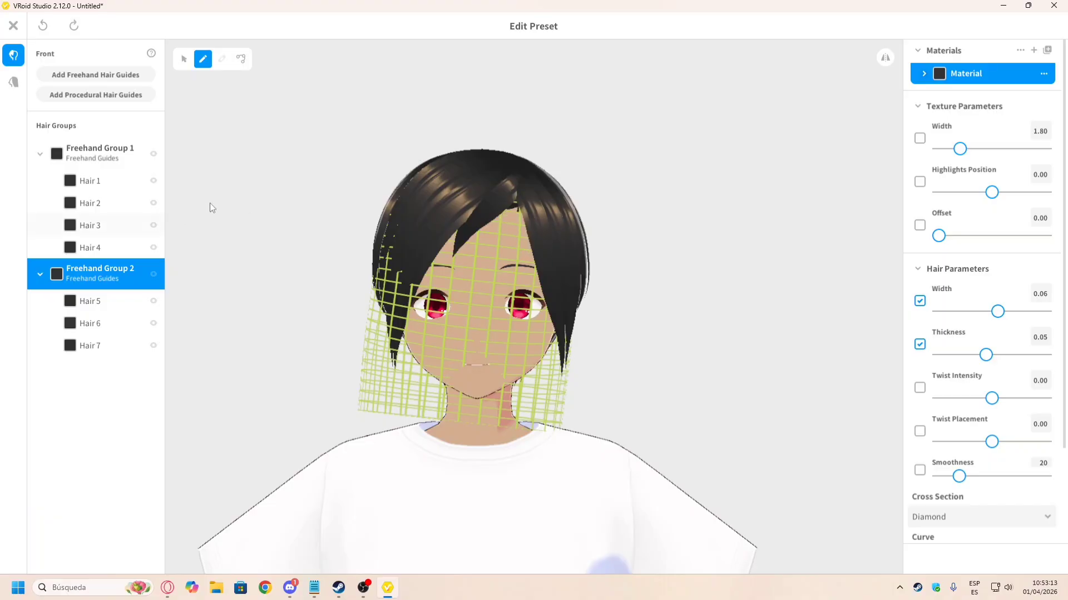
scroll(528, 172, "up", 3)
mouse_move(492, 89)
left_mouse_down()
mouse_move(543, 183)
mouse_move(561, 263)
left_mouse_up()
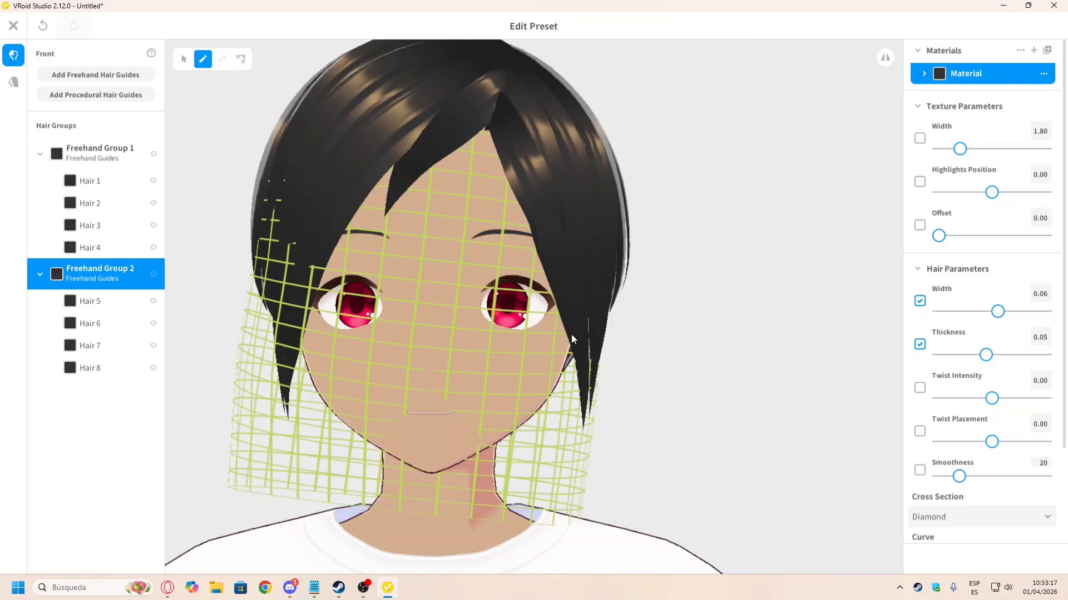
scroll(528, 211, "down", 3)
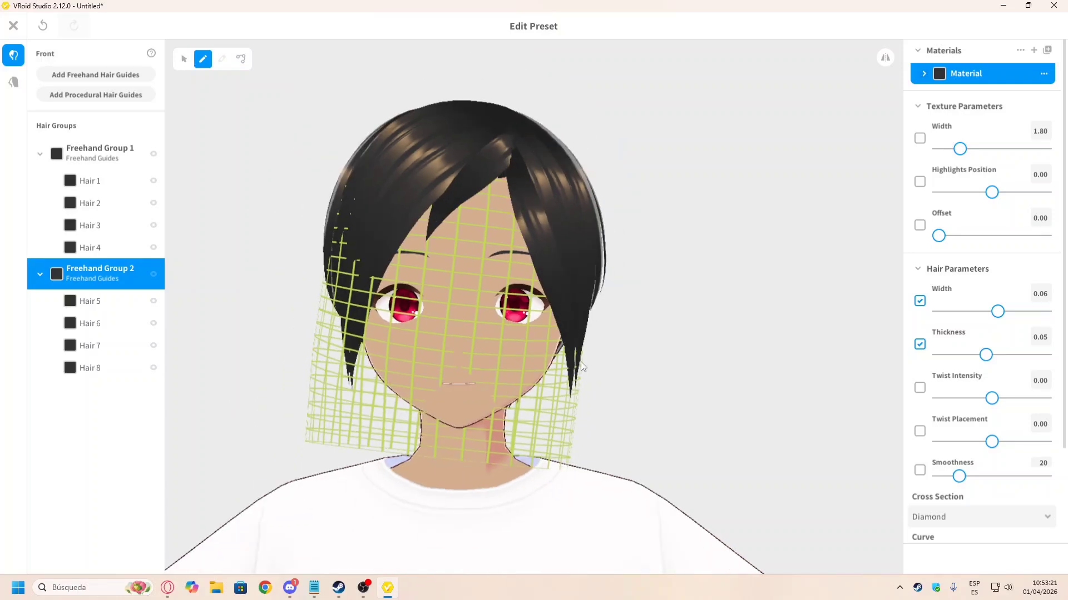
scroll(538, 186, "down", 2)
right_click_drag(558, 215, 512, 216)
scroll(522, 194, "up", 3)
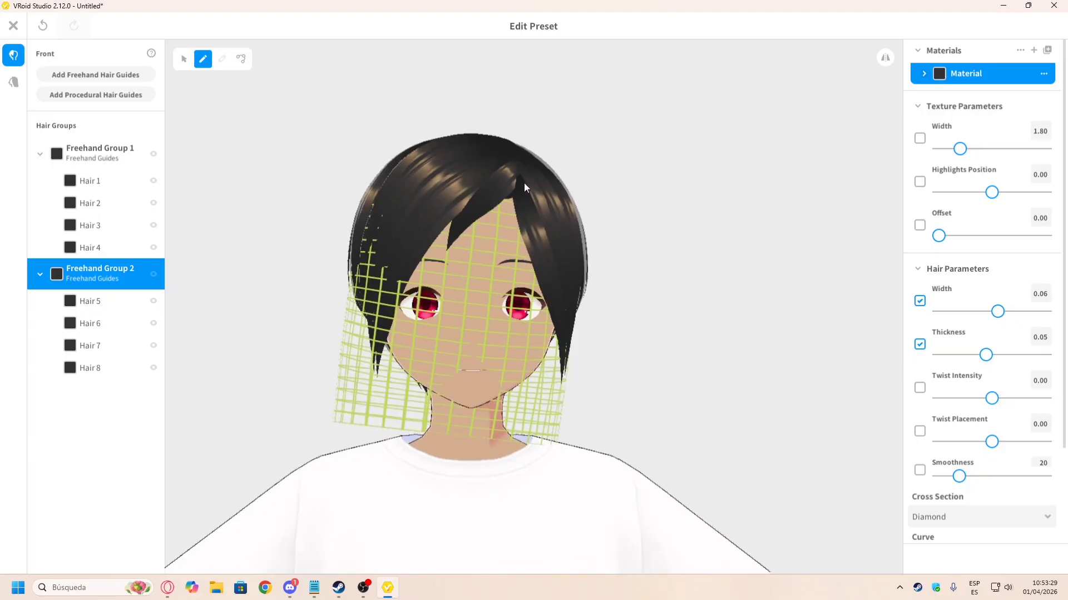
Step: Try to draw a short strand across the parting in Freehand Group 1
left_click(113, 246)
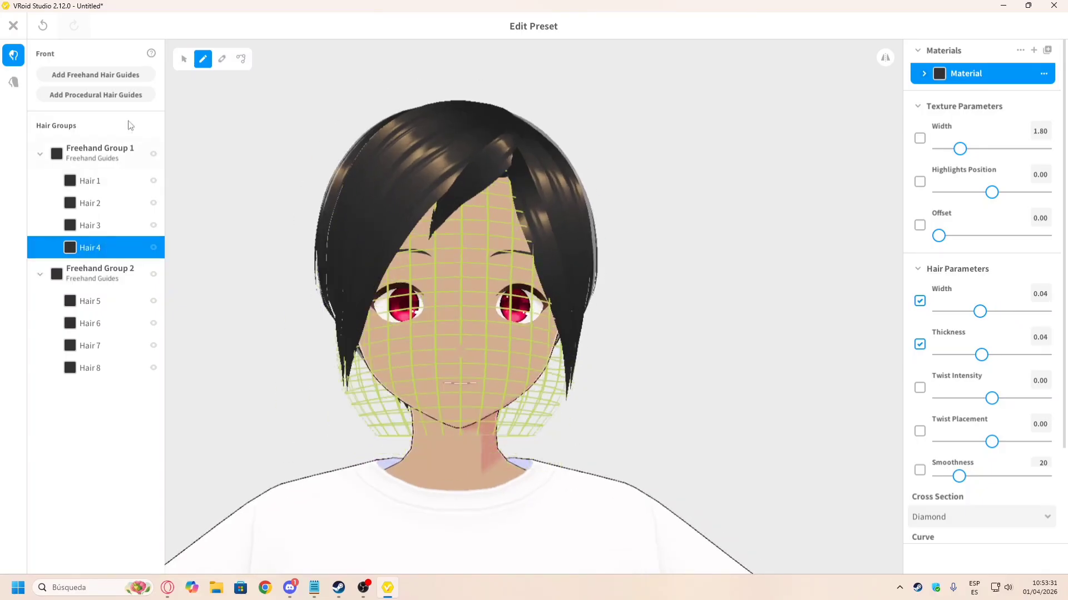
mouse_move(521, 153)
left_mouse_down()
mouse_move(509, 174)
mouse_move(400, 209)
left_mouse_up()
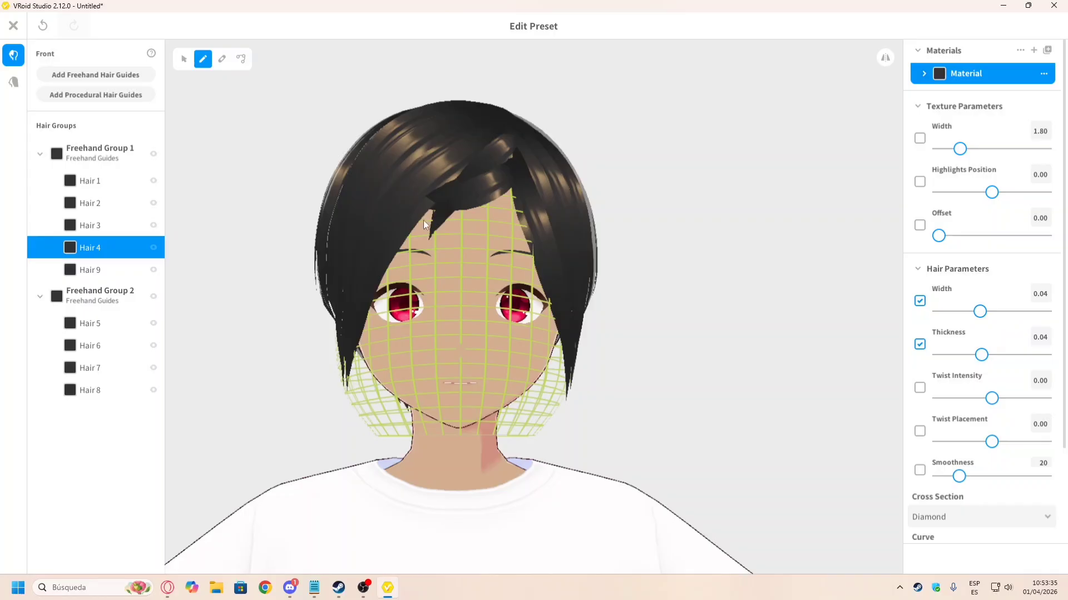
key("ctrl+z")
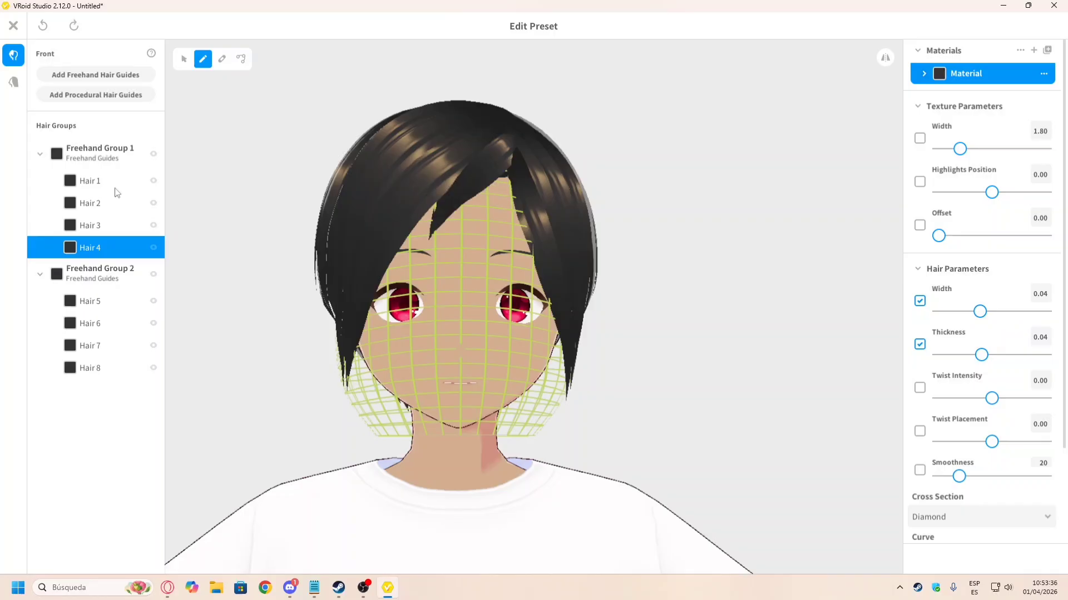
Step: Add a third freehand hair group and draw a short curved strand across the parting above the forehead
left_click(89, 72)
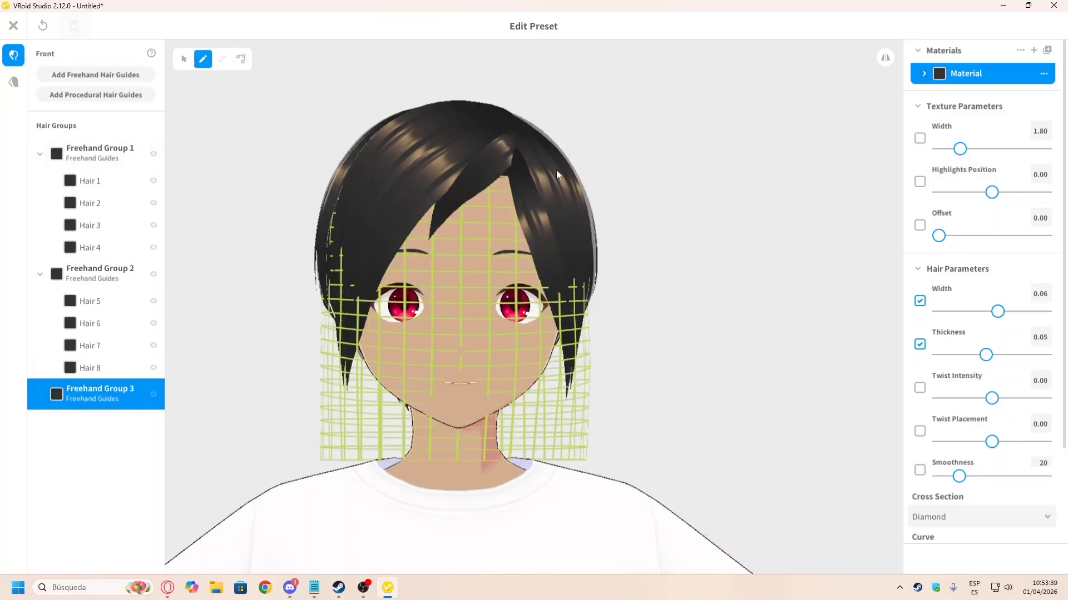
left_click_drag(519, 160, 459, 189)
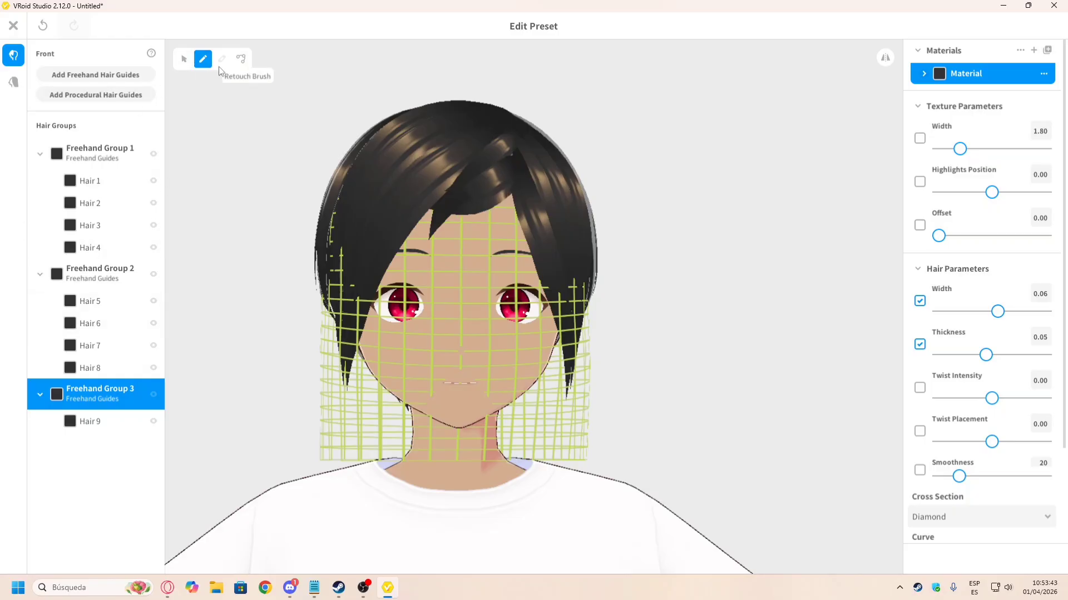
Step: Scale Freehand Group 3 very slightly along the front-to-back axis
left_click(184, 58)
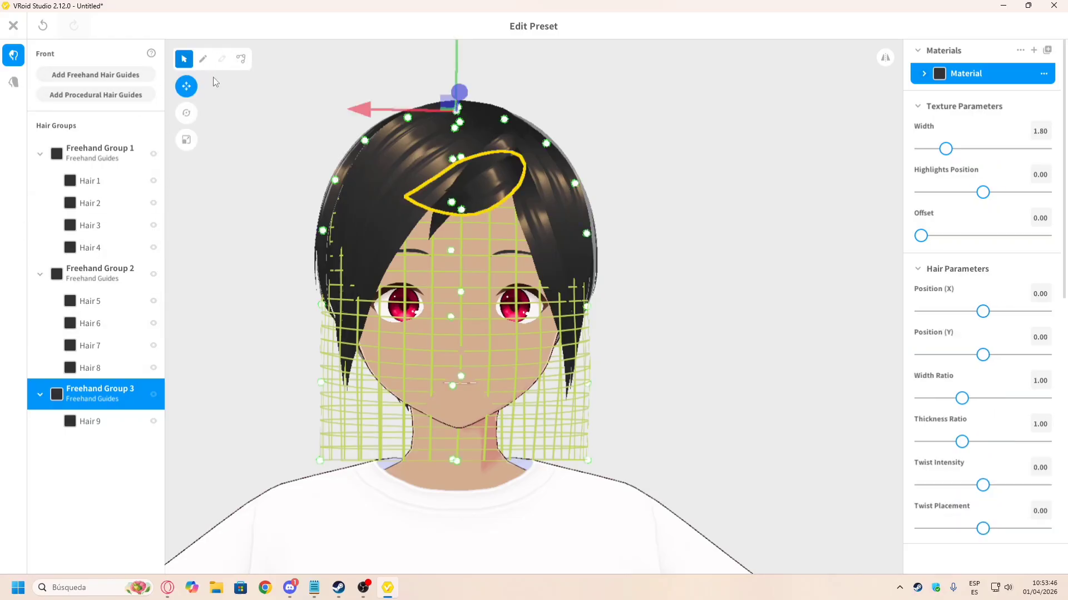
left_click(188, 142)
left_click_drag(454, 93, 443, 95)
key("ctrl+z")
right_click_drag(571, 128, 552, 96)
left_click_drag(566, 92, 567, 91)
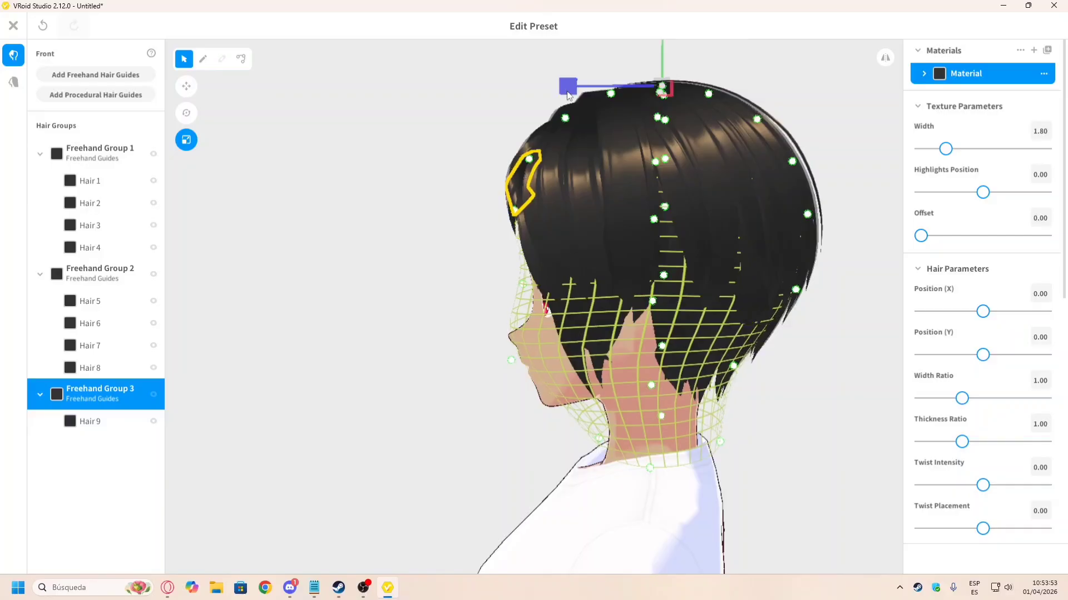
Step: Nudge Freehand Group 3 slightly along the front-to-back axis, deselect it and check the fringe from the front
left_click(186, 85)
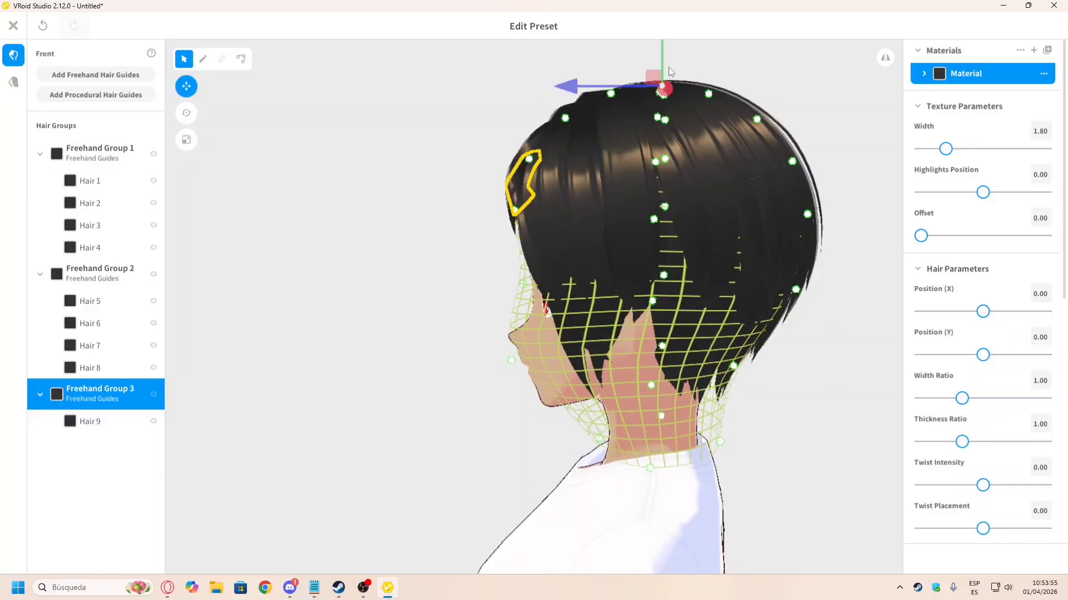
right_click_drag(657, 62, 498, 102)
left_click_drag(498, 102, 503, 104)
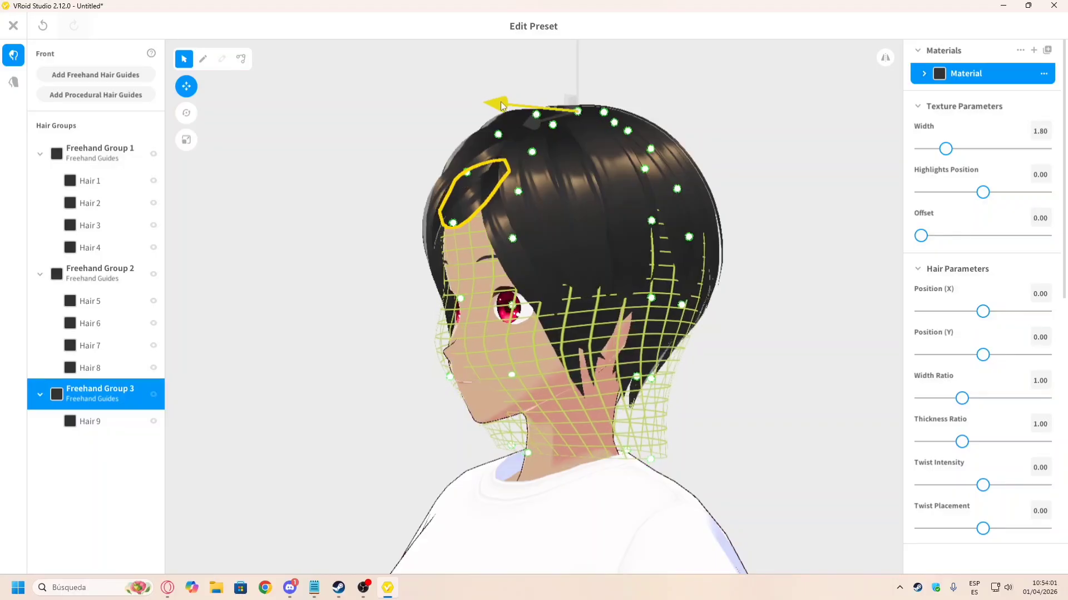
left_click(419, 116)
right_click_drag(419, 116, 620, 162)
scroll(616, 162, "down", 3)
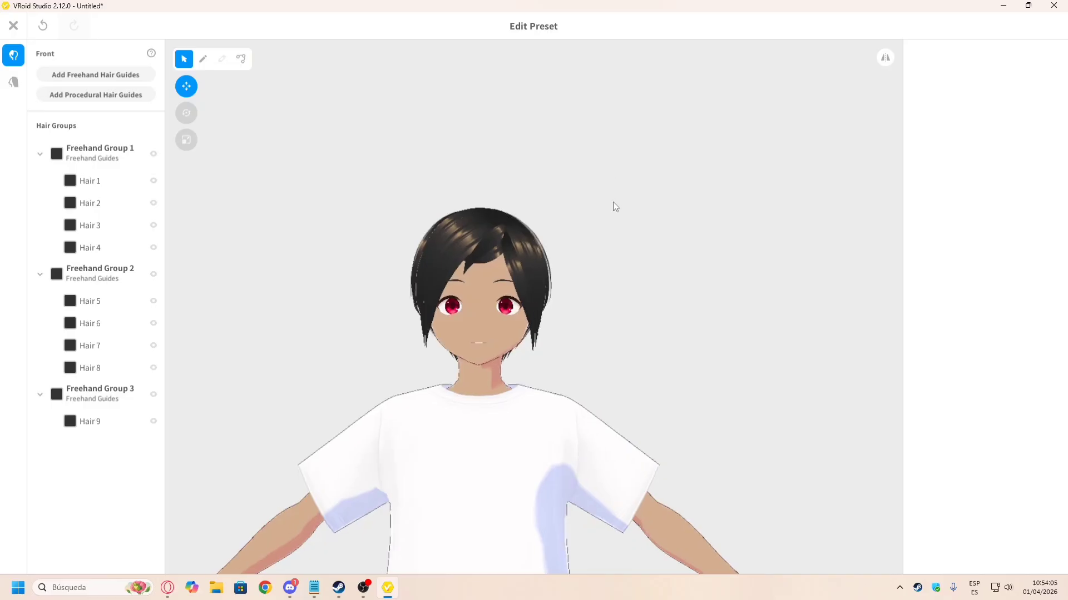
Step: Set Hair 9's Position (X) to 0.04 and Position (Y) to -0.07, and deselect the strand
scroll(484, 268, "up", 2)
left_click(470, 242)
scroll(423, 239, "up", 2)
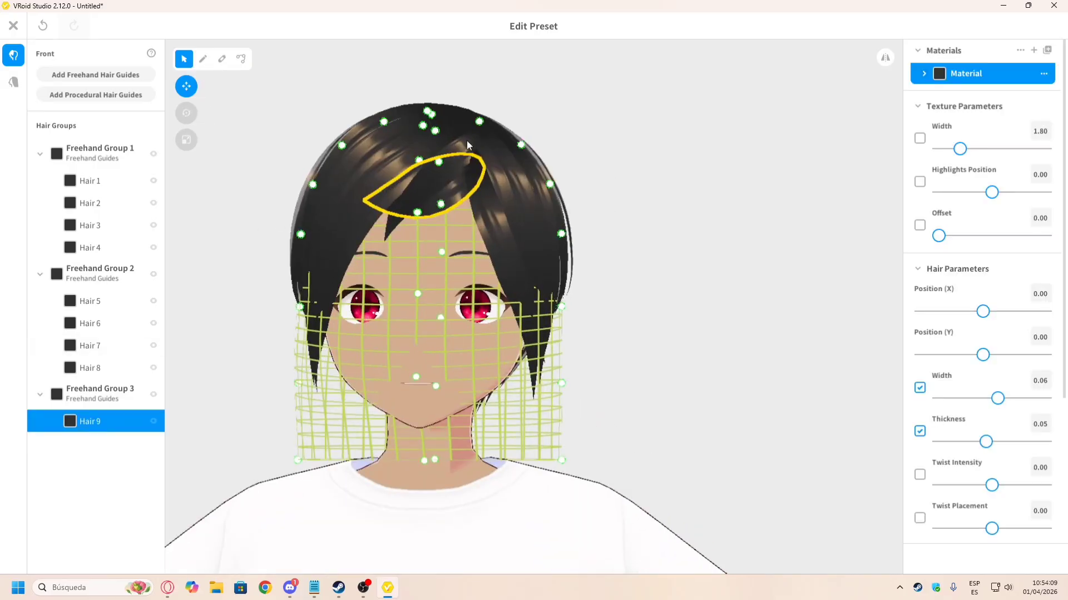
scroll(399, 179, "down", 1)
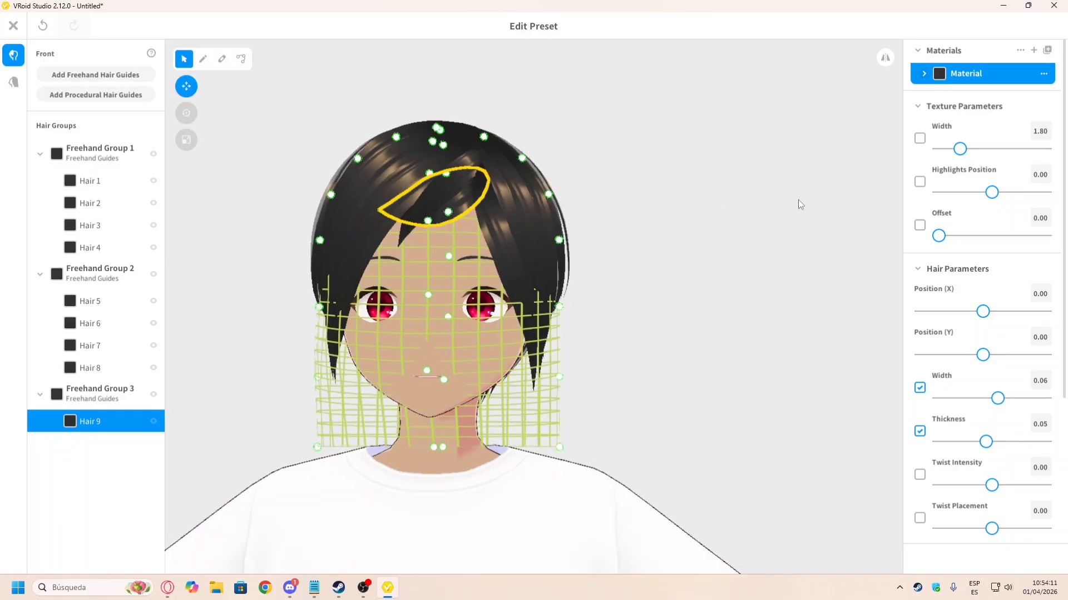
left_click(798, 200)
left_click(455, 198)
left_click_drag(985, 315, 980, 361)
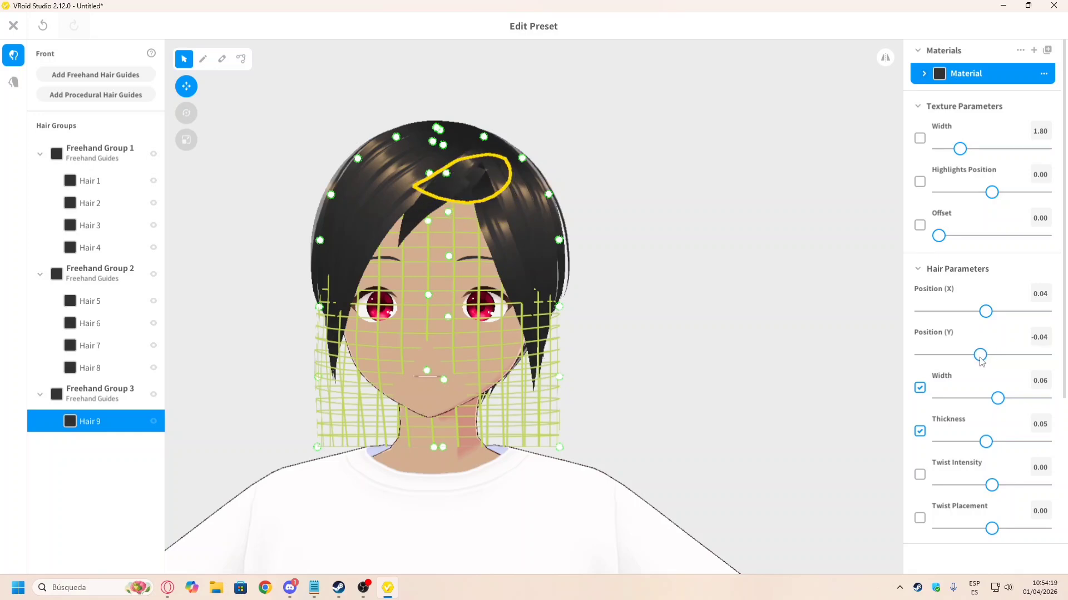
left_click(625, 229)
Step: Set Hair 9's texture width to 2.09, reduce its thickness and deselect the strand
right_click_drag(659, 219, 491, 172)
left_click(479, 168)
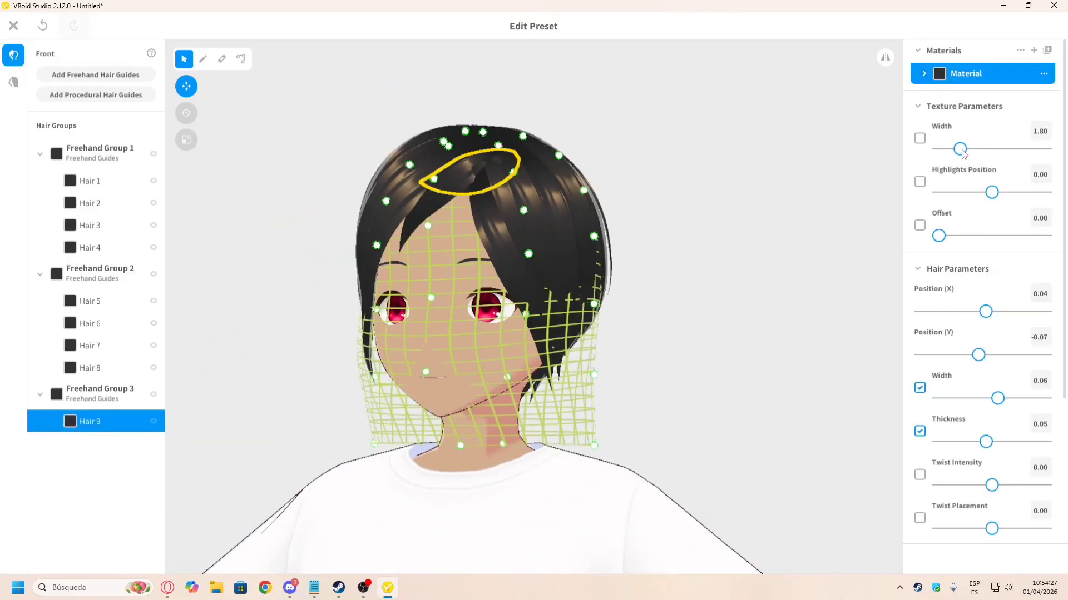
left_click_drag(963, 153, 971, 176)
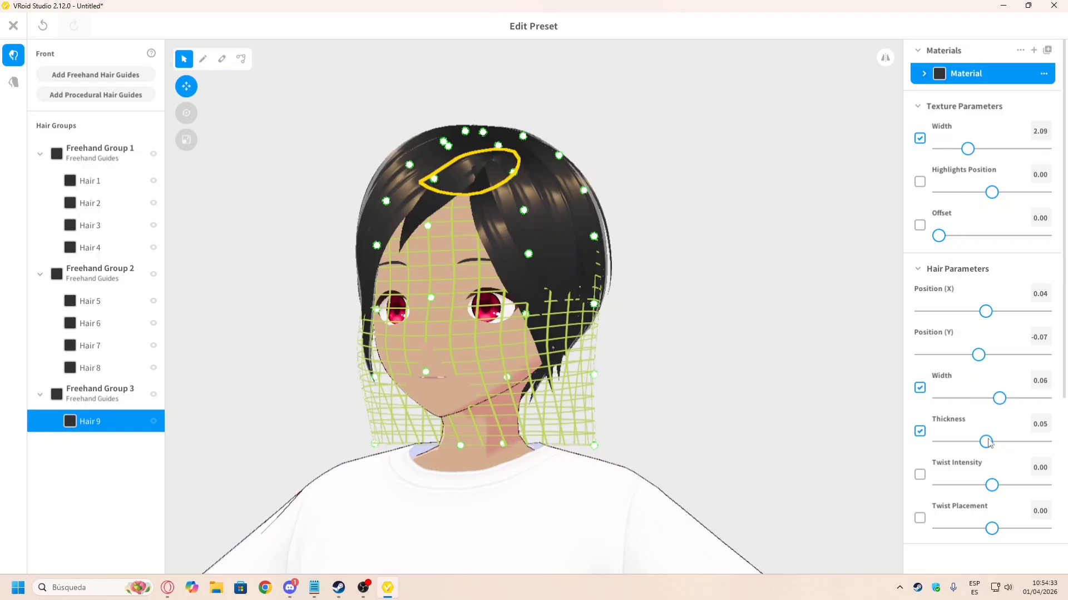
left_click_drag(987, 443, 937, 451)
left_click(668, 182)
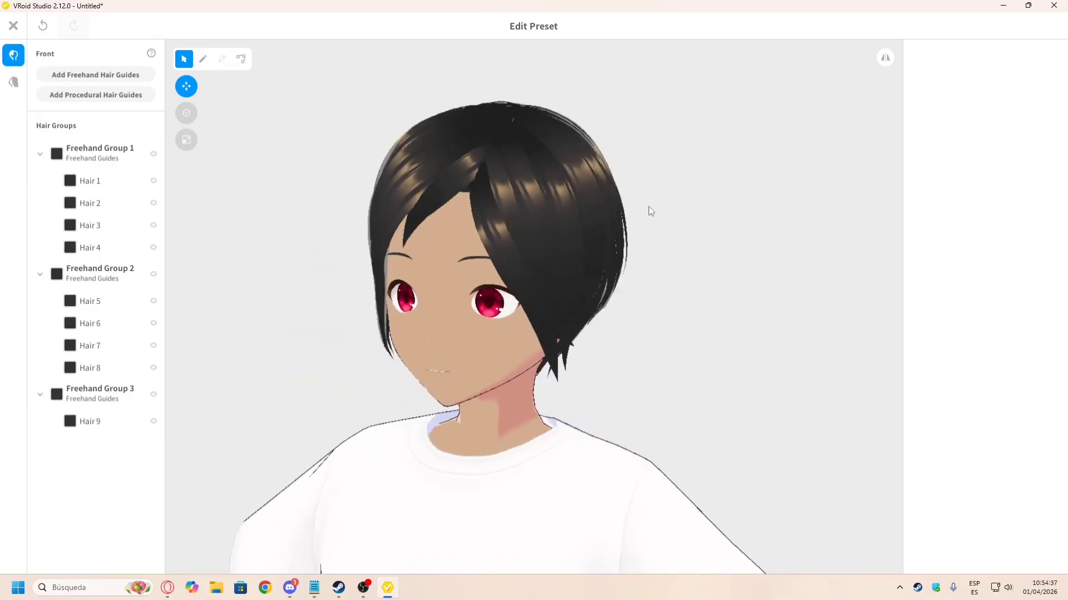
right_click_drag(671, 198, 706, 222)
scroll(676, 201, "down", 3)
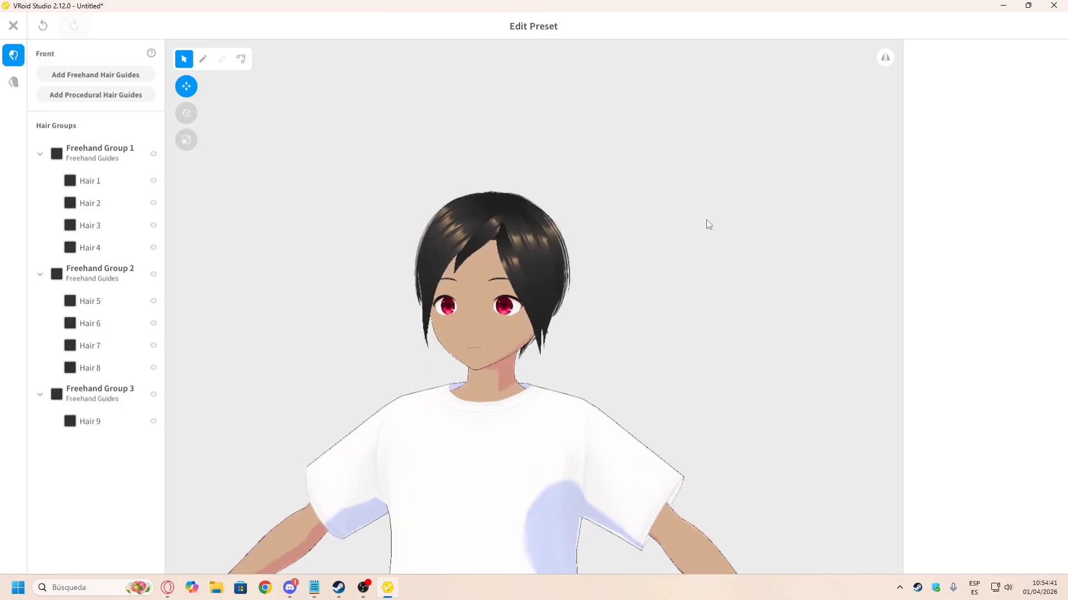
Step: Set Freehand Group 3's Position (Y) to 0.01, deselect it and check the fringe from the front
scroll(350, 259, "up", 1)
left_click(111, 406)
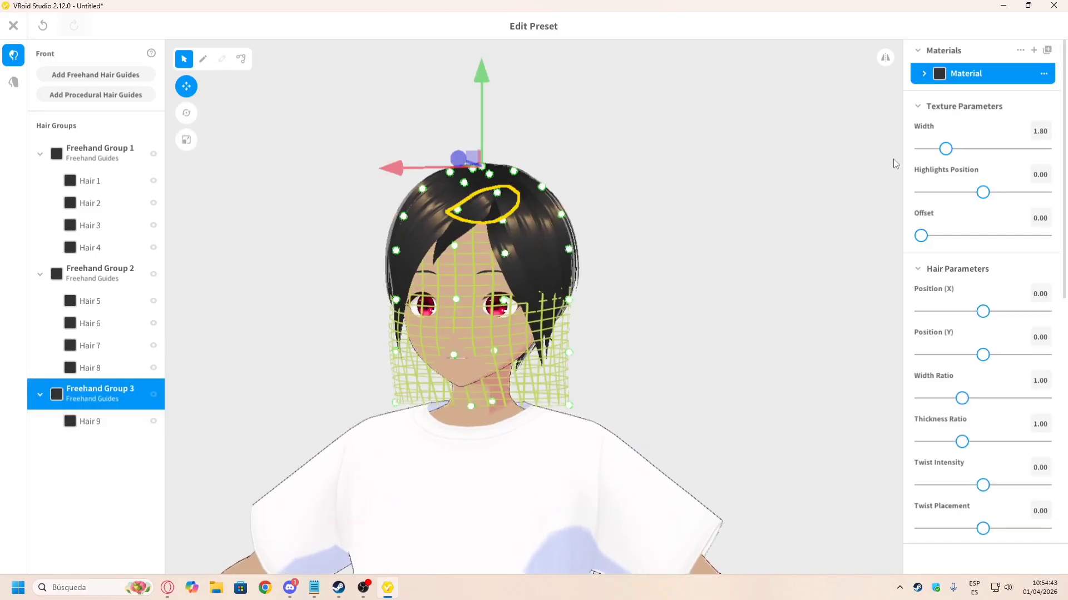
left_click_drag(982, 356, 981, 359)
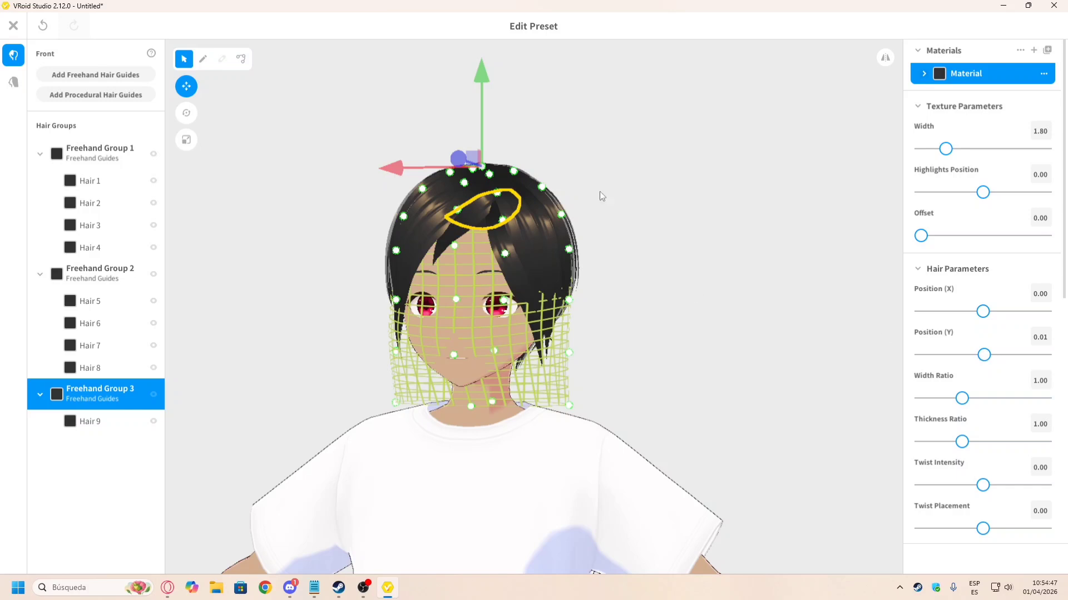
left_click(615, 183)
scroll(639, 177, "down", 3)
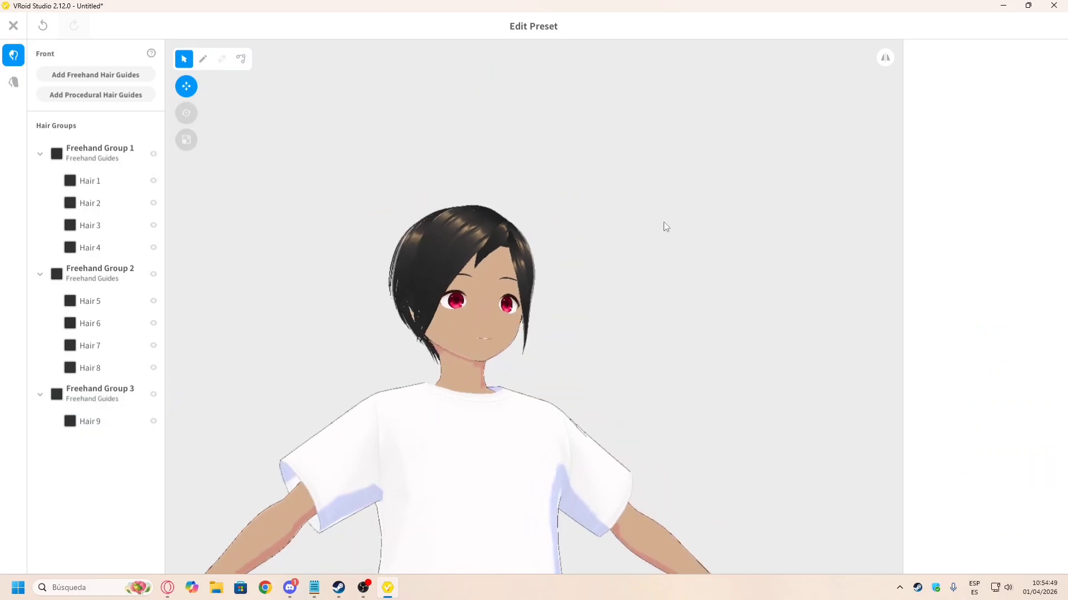
mouse_move(663, 223)
right_mouse_down()
mouse_move(701, 231)
mouse_move(652, 238)
right_mouse_up()
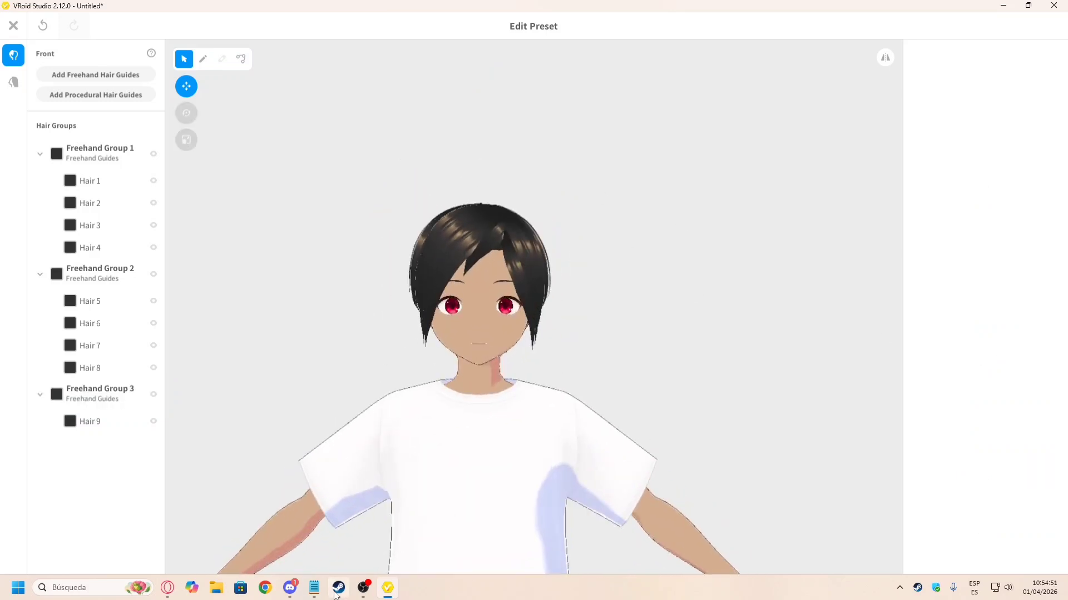
Step: Switch to Discord to compare the fringe with the reference image, return to VRoid Studio and collapse Freehand Group 2
left_click(290, 588)
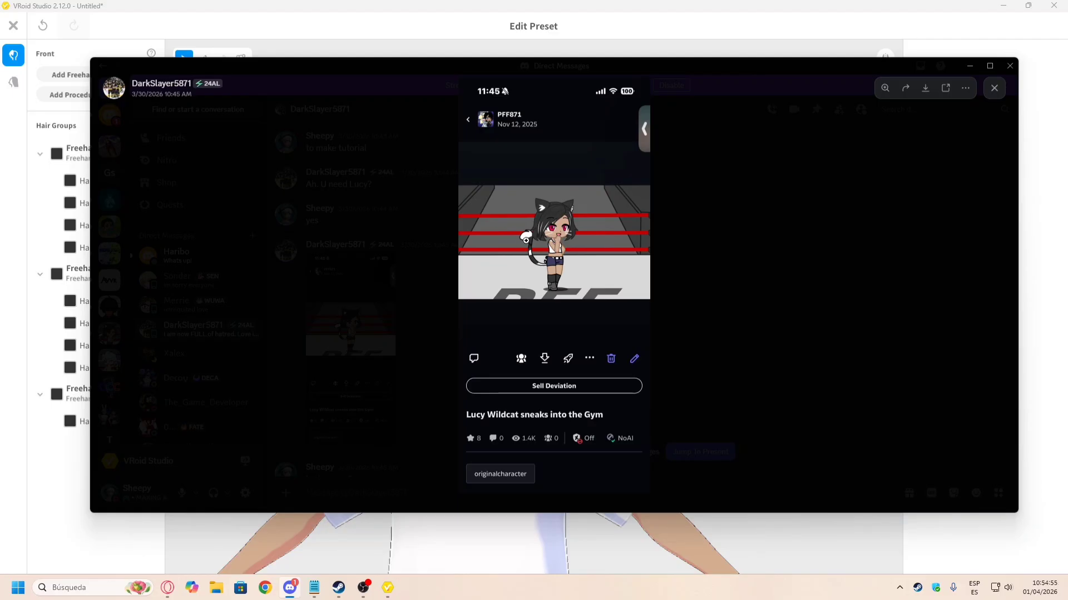
left_click(544, 5)
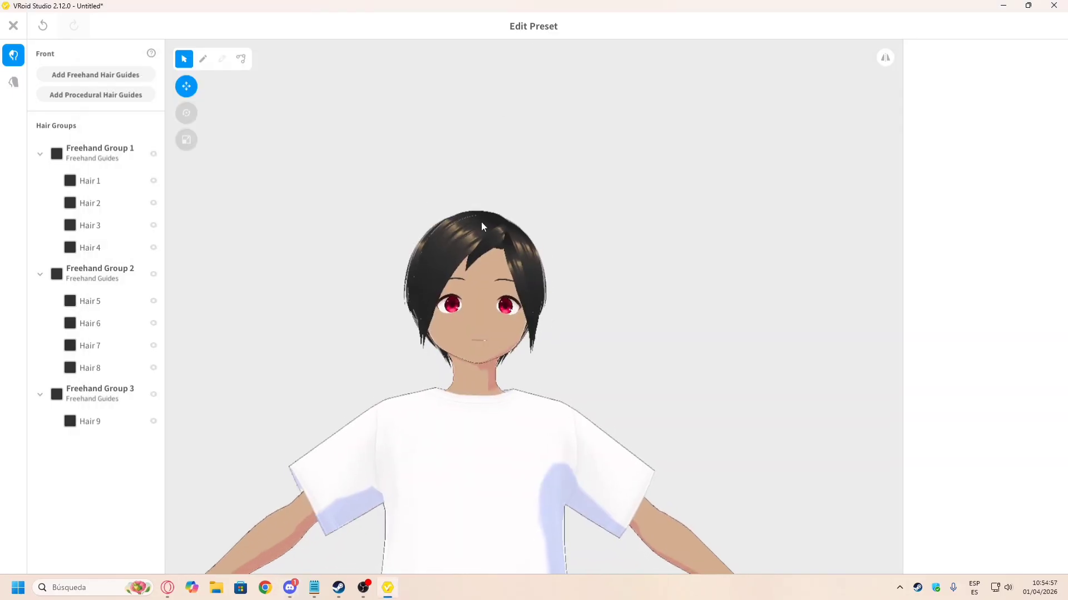
right_click_drag(450, 221, 579, 285)
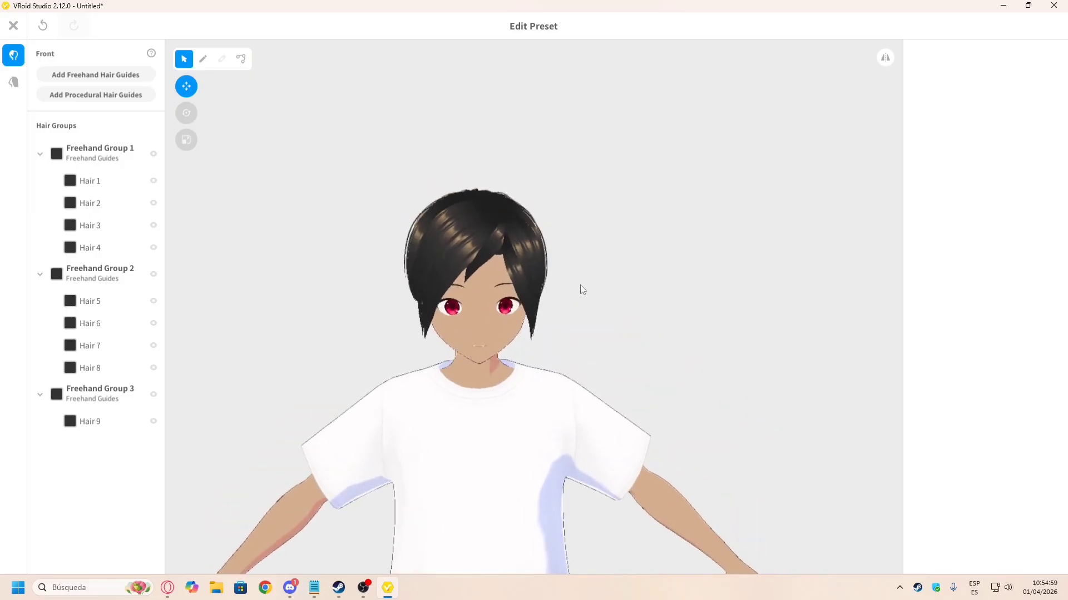
left_click(40, 274)
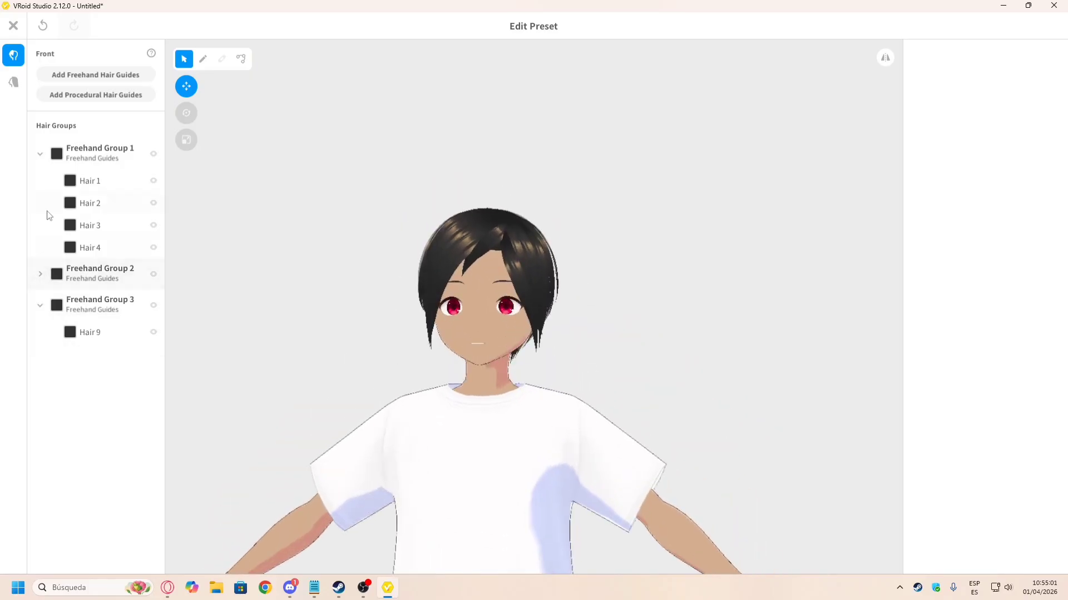
Step: Collapse the existing front hair groups, add a fourth freehand guide group and check the reference image in Discord, returning to VRoid Studio
left_click(40, 155)
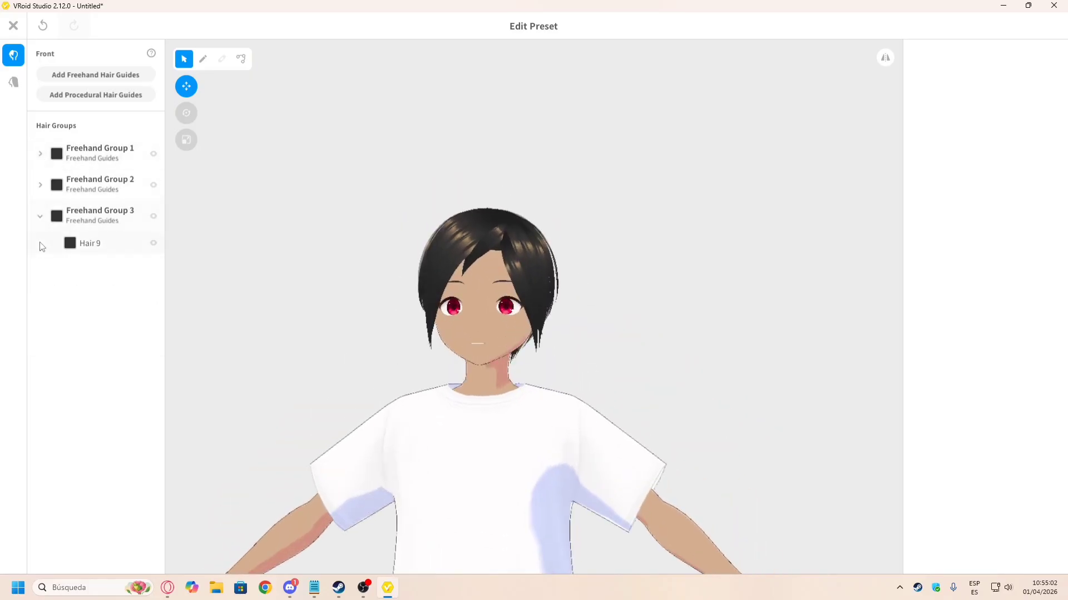
left_click(95, 74)
left_click(106, 239)
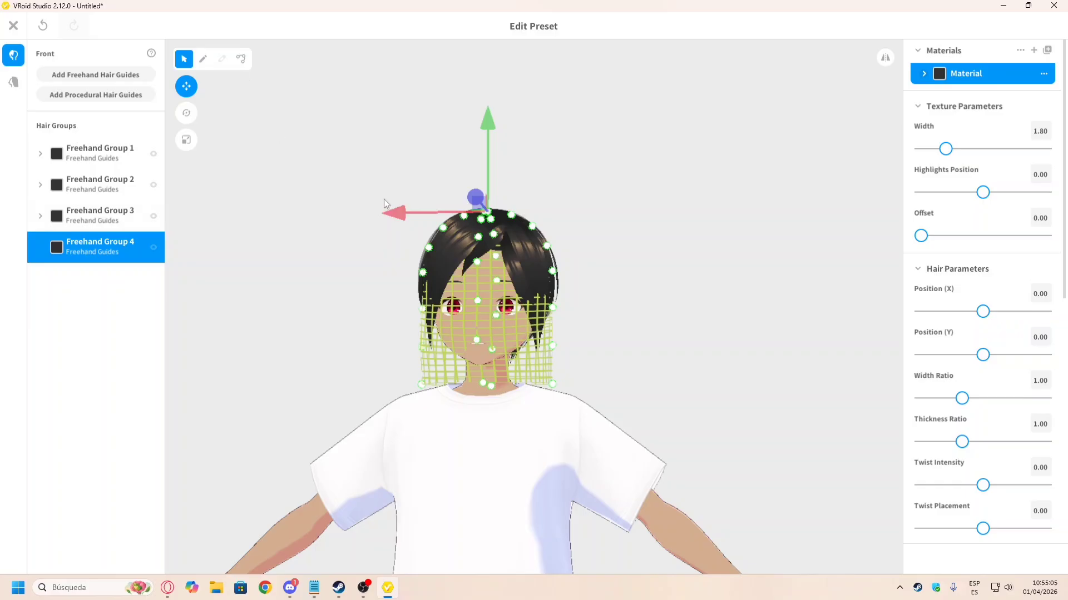
scroll(444, 209, "up", 1)
right_click_drag(509, 209, 519, 217)
key("alt+Tab")
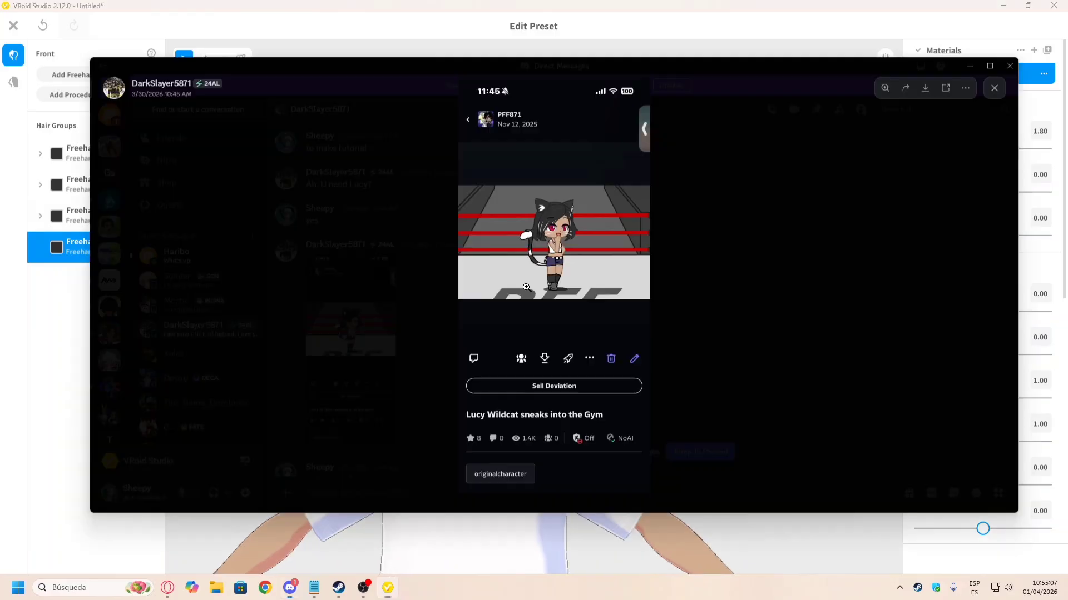
key("alt+Tab")
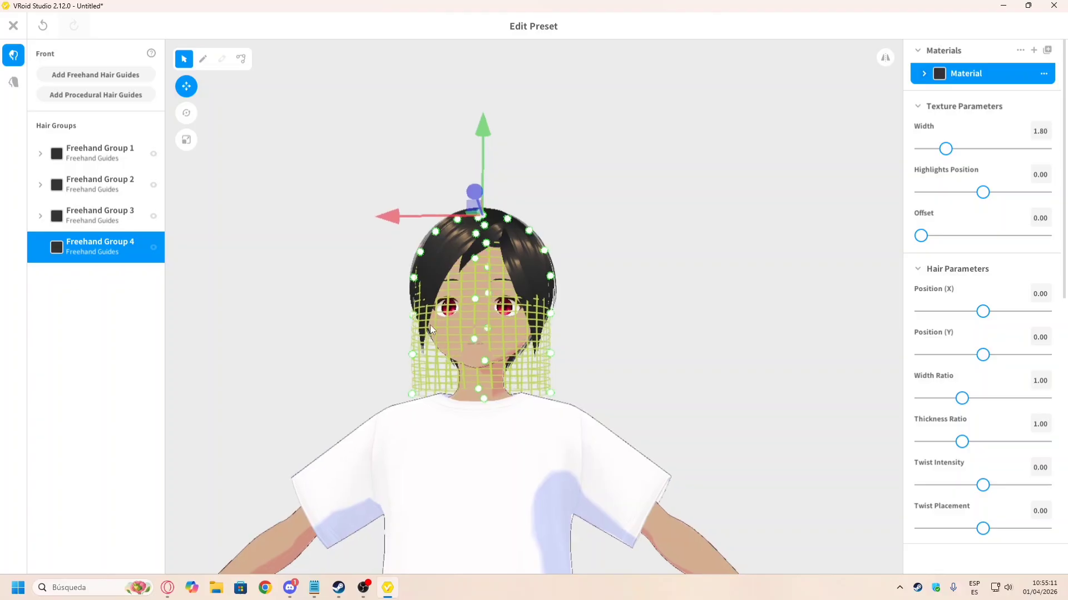
Step: Turn on mirroring and pull the new guide mesh's side control points outward into a flared bob outline, checking the Discord reference image
right_click_drag(429, 325, 432, 325, "shift")
left_click_drag(402, 309, 395, 322)
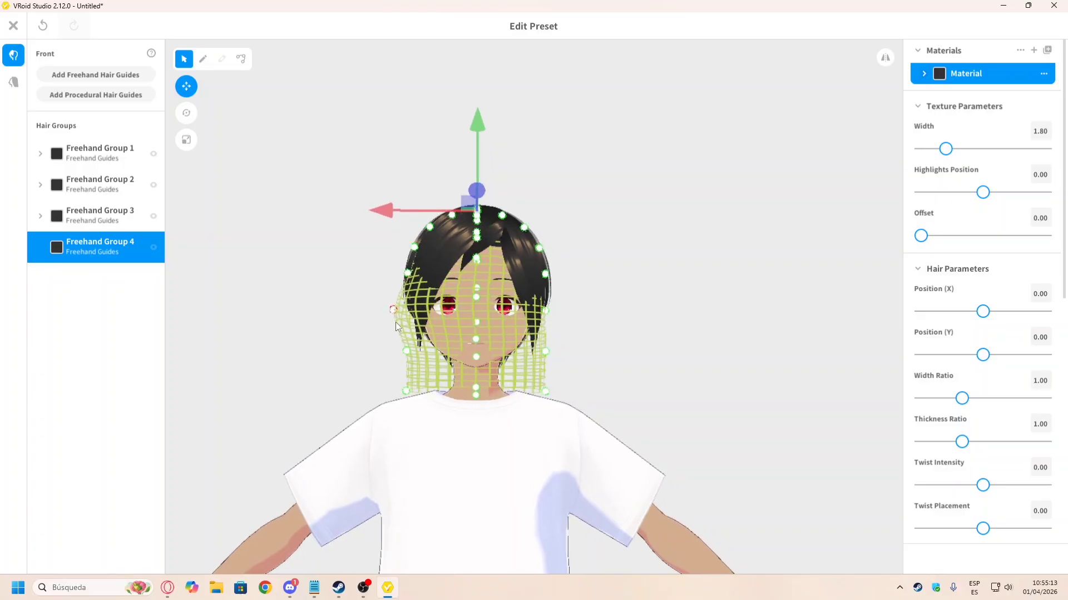
key("ctrl+z")
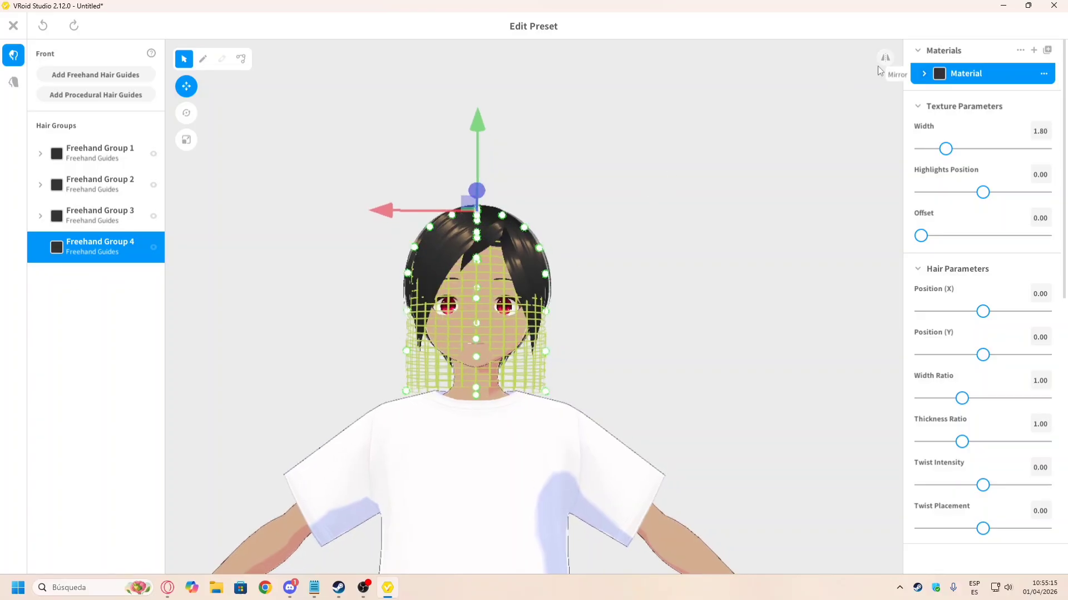
left_click_drag(408, 315, 388, 314)
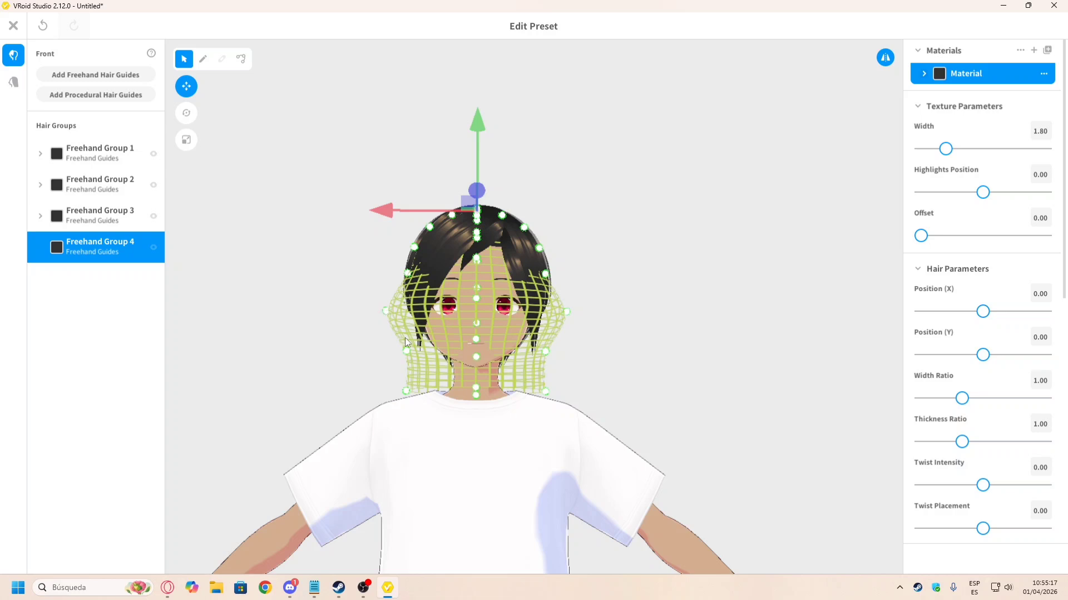
left_click_drag(407, 351, 388, 352)
left_click_drag(407, 387, 400, 386)
left_click_drag(408, 273, 405, 245)
key("alt+Tab")
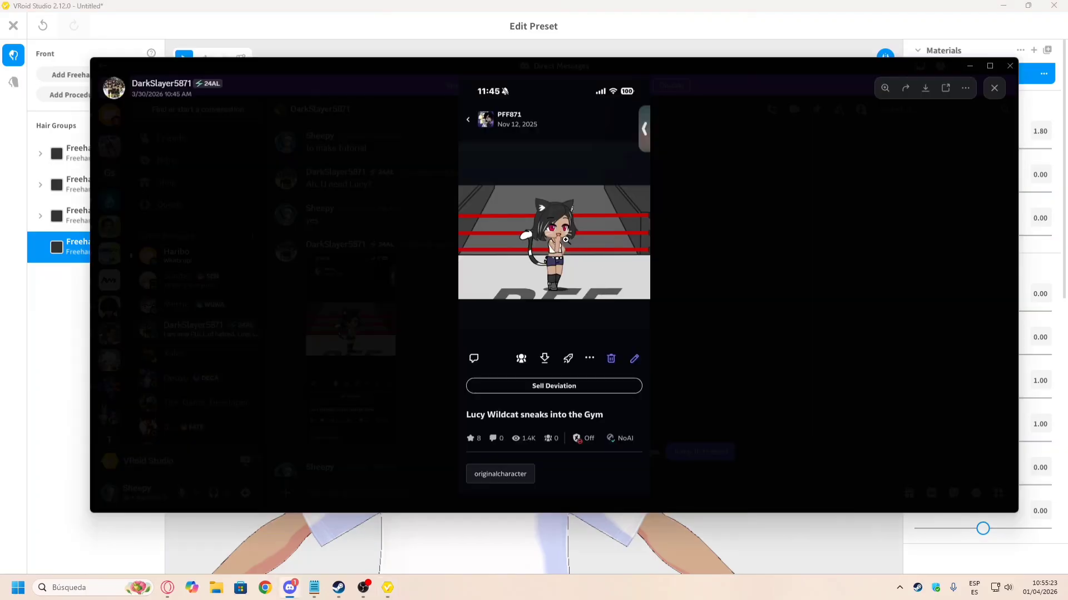
key("alt+Tab")
left_click_drag(379, 355, 392, 385)
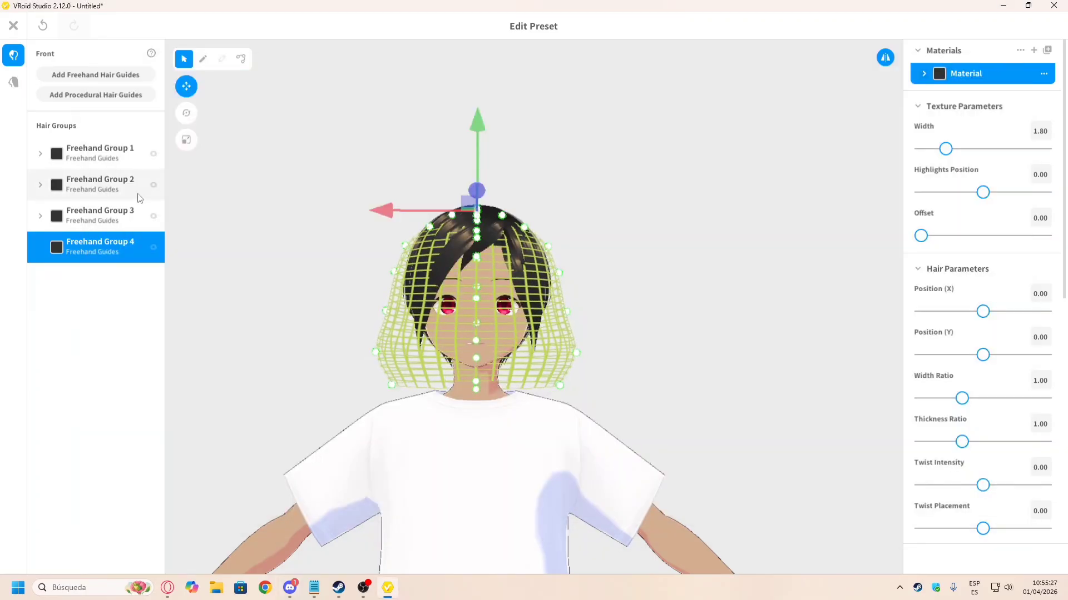
Step: Check the reference in Discord again and pull the guide mesh's two lower back control points outward in the side view
left_click(200, 59)
right_click_drag(442, 184, 512, 207)
key("alt+Tab")
key("alt+Tab")
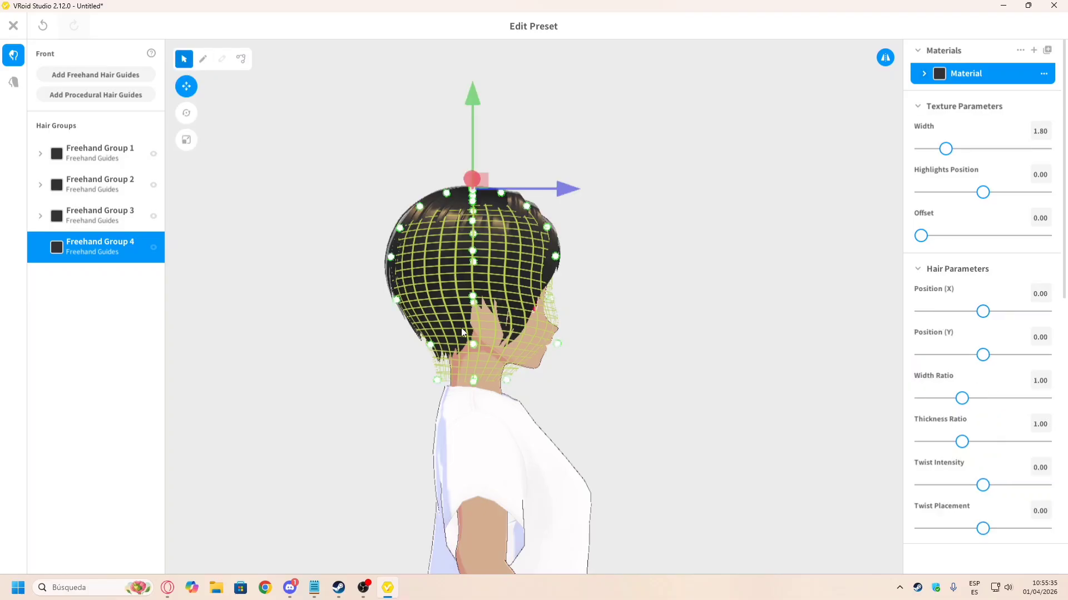
left_click_drag(437, 378, 423, 385)
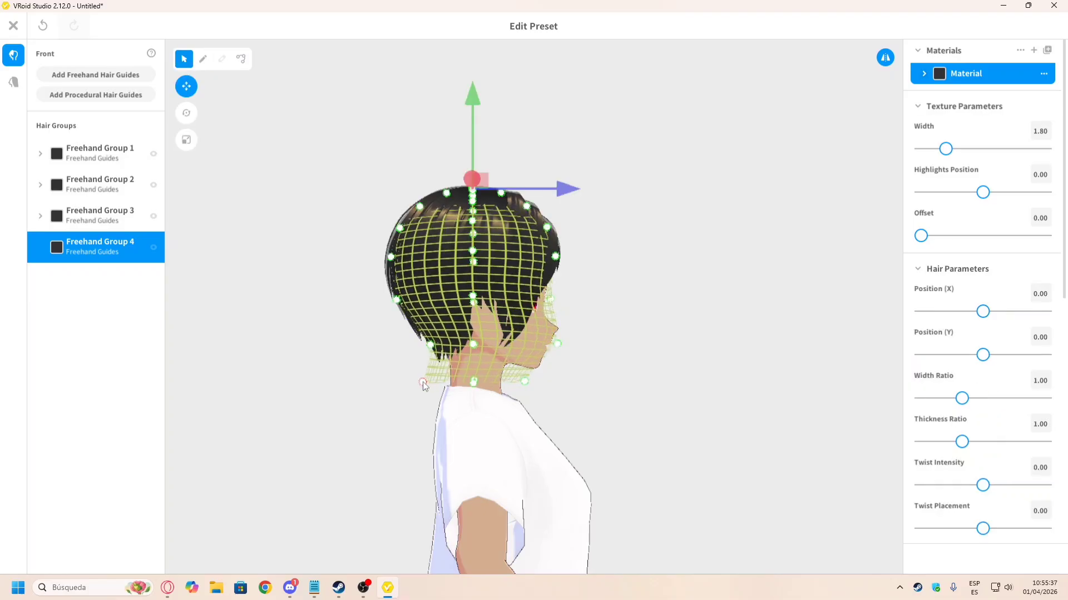
left_click_drag(430, 346, 405, 349)
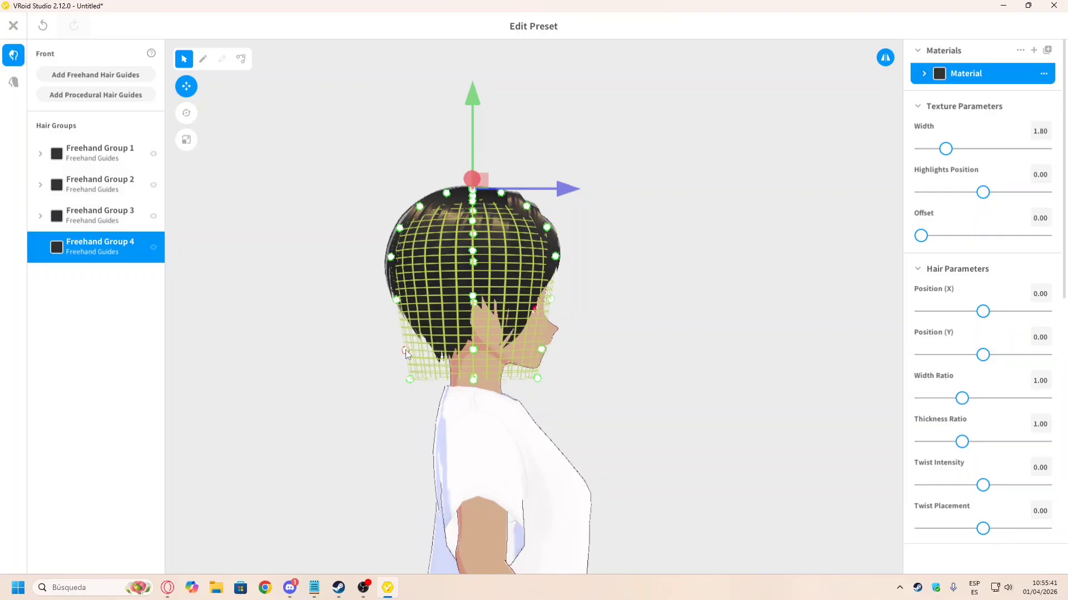
Step: Raise the whole guide mesh slightly above the head and check it from other angles
left_click(202, 59)
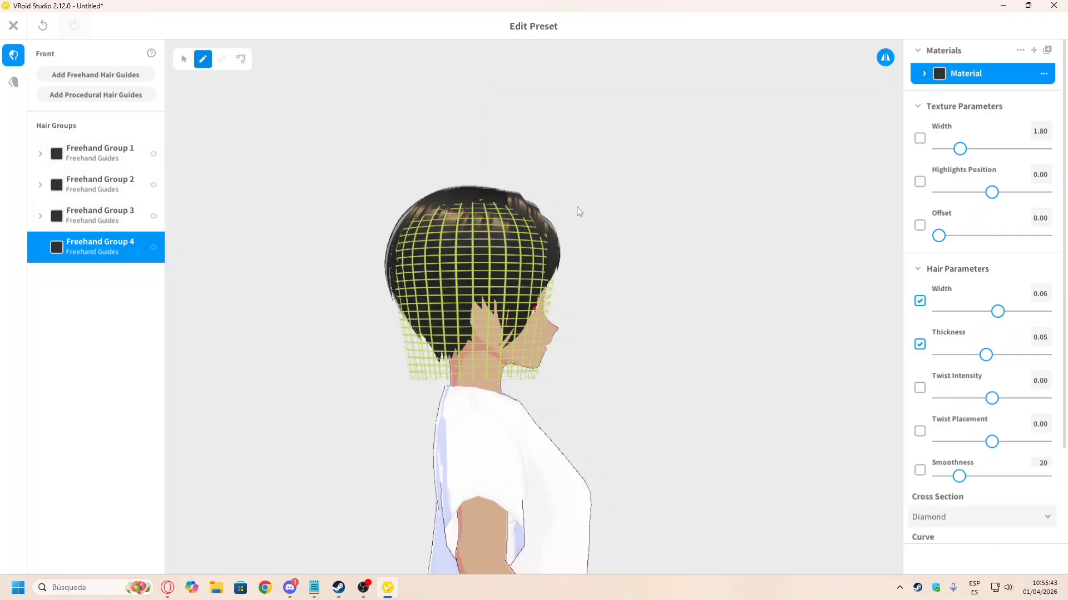
right_click_drag(532, 208, 505, 201)
left_click(184, 59)
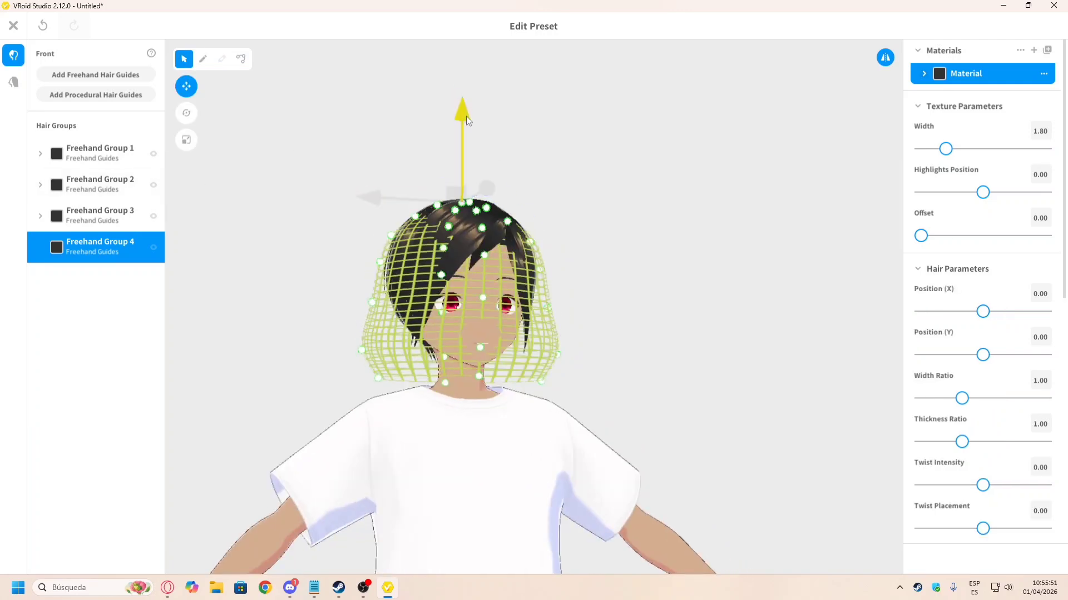
left_click_drag(466, 115, 463, 112)
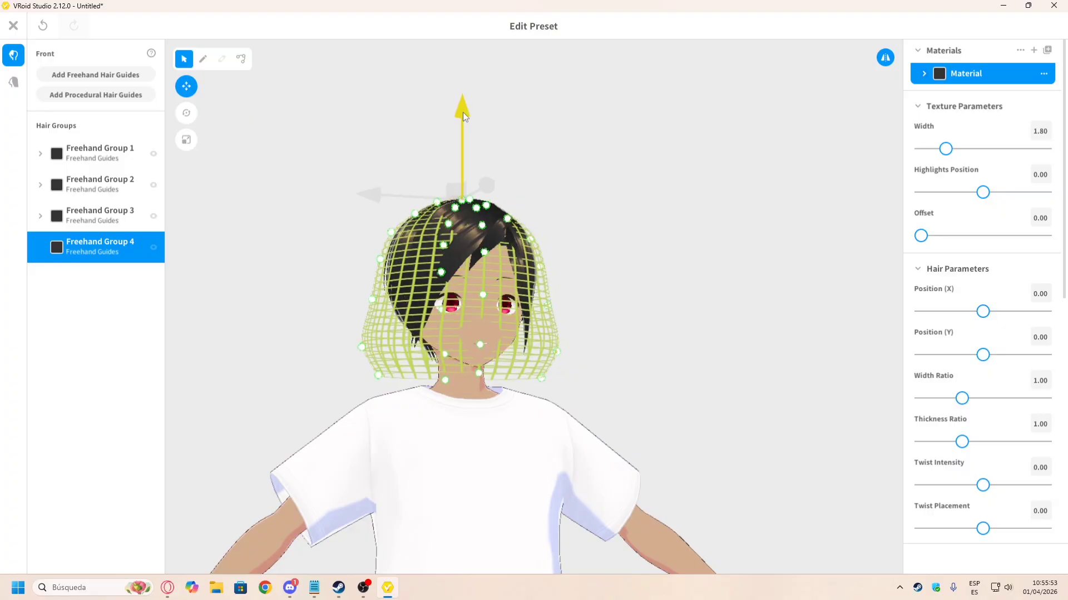
left_click(533, 131)
right_click_drag(532, 132, 556, 172)
left_click(76, 256)
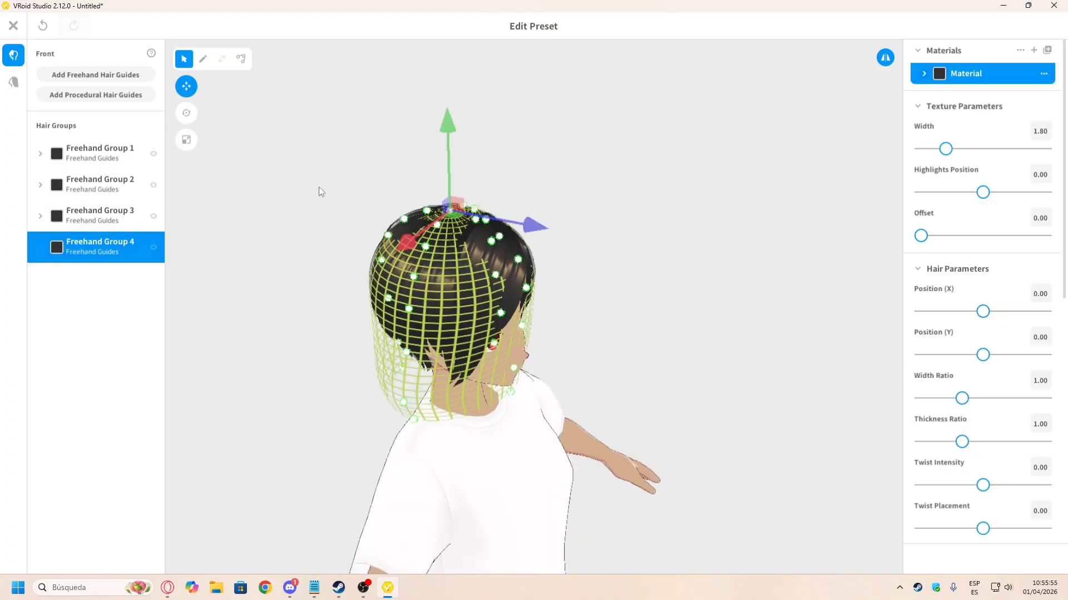
Step: Try a mirrored side strand from the crown to the guide's lower edge and compare it with the reference image in Discord
left_click(197, 65)
right_click_drag(547, 245, 448, 212)
key("alt+Tab")
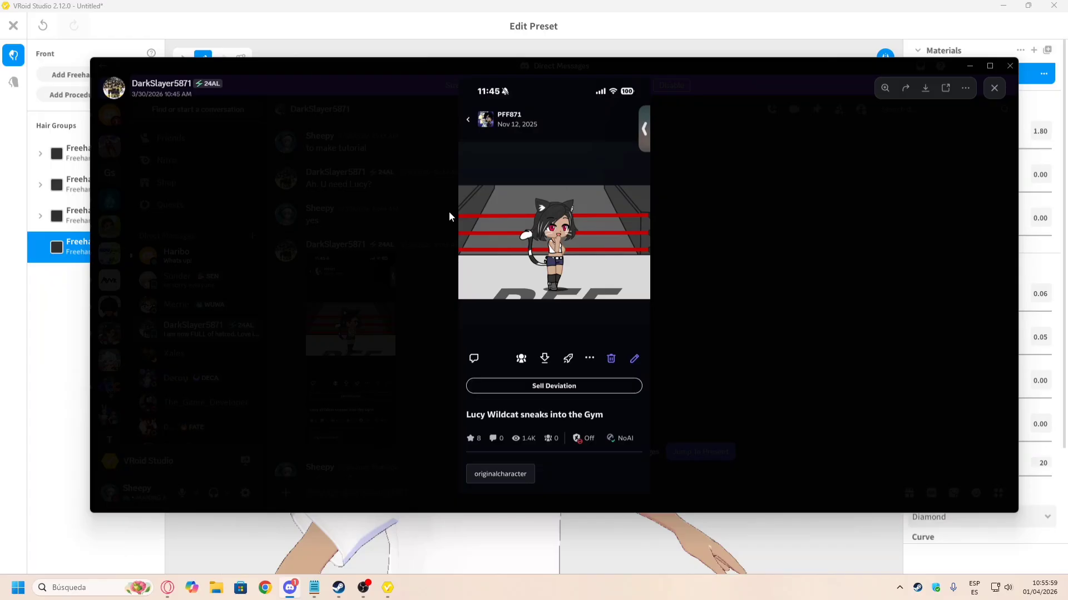
key("alt+Tab")
mouse_move(449, 212)
right_mouse_down()
mouse_move(430, 205)
mouse_move(448, 222)
mouse_move(444, 193)
right_mouse_up()
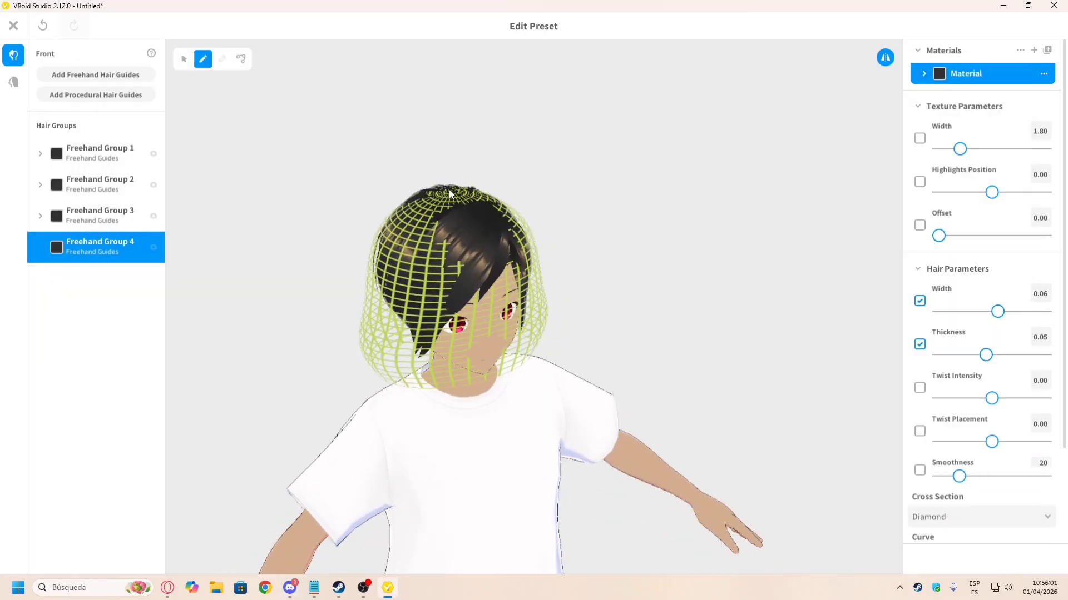
mouse_move(449, 189)
left_mouse_down()
mouse_move(413, 222)
mouse_move(372, 317)
mouse_move(368, 352)
mouse_move(395, 378)
left_mouse_up()
right_click_drag(572, 268, 557, 251)
key("alt+Tab")
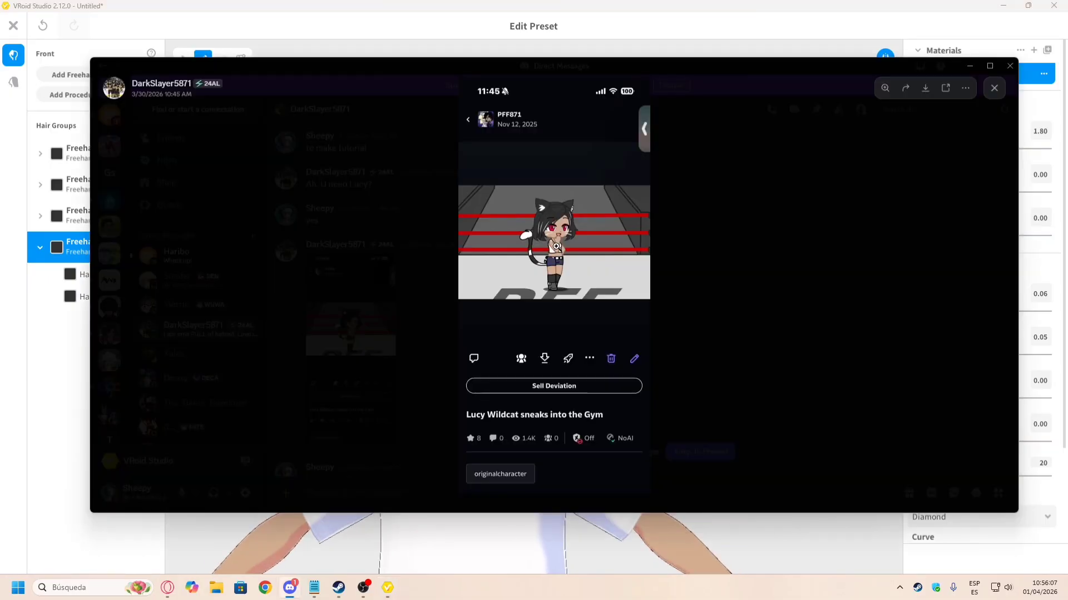
key("alt+Tab")
Step: Set the strand width to 0.08, try a strand down the side of the head and undo it
right_click_drag(556, 269, 509, 259)
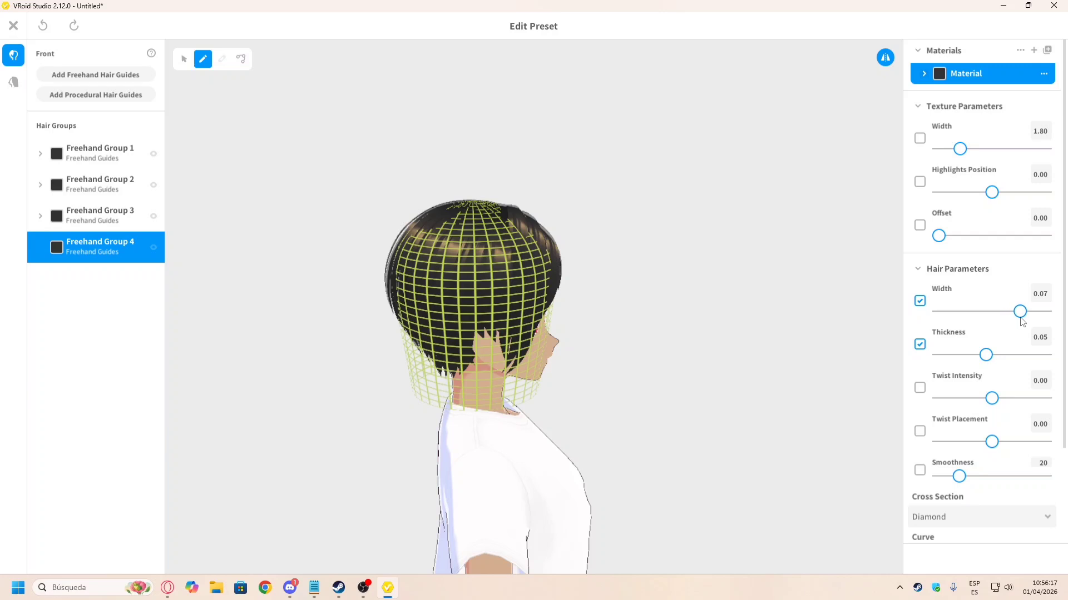
right_click_drag(471, 256, 482, 276)
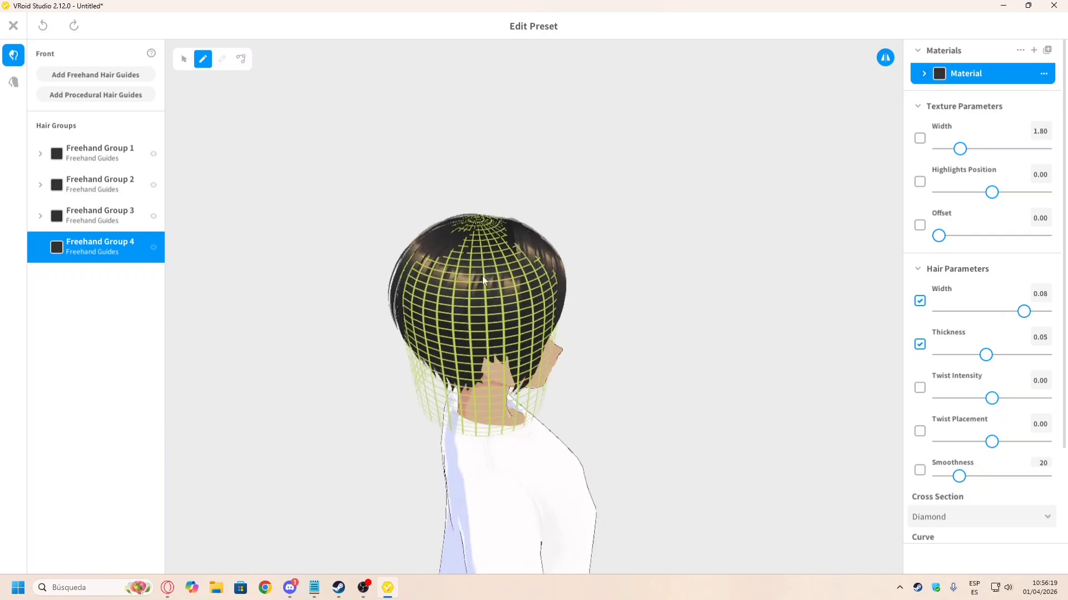
left_click_drag(477, 222, 493, 436)
key("ctrl+z")
Step: Raise the tip half of the Fluffy hair curve and test it with a mirrored strand from the crown down the side
scroll(1022, 445, "down", 3)
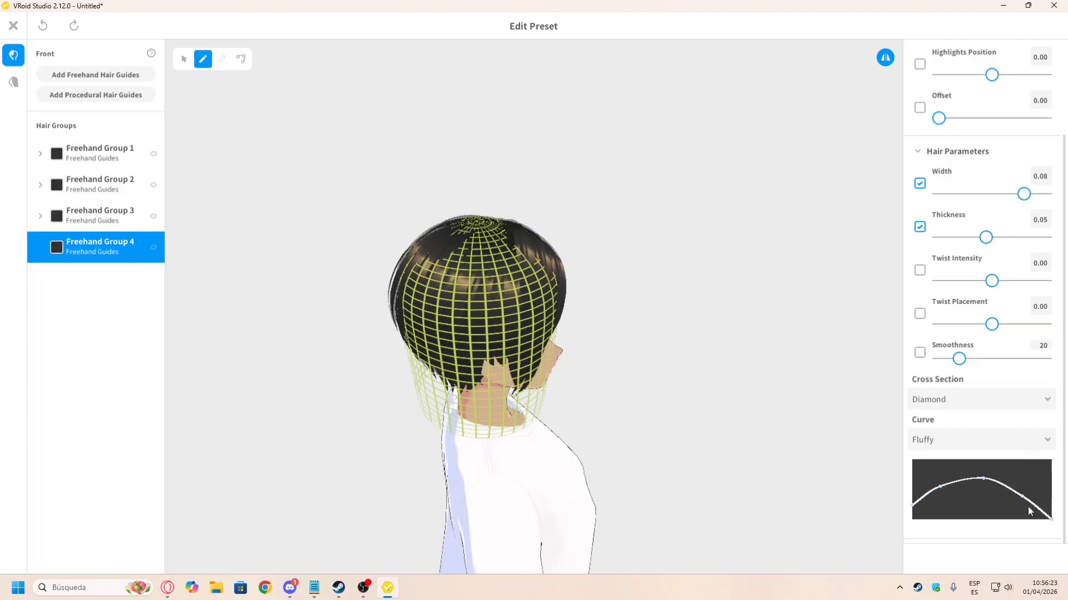
left_click_drag(1024, 497, 1022, 489)
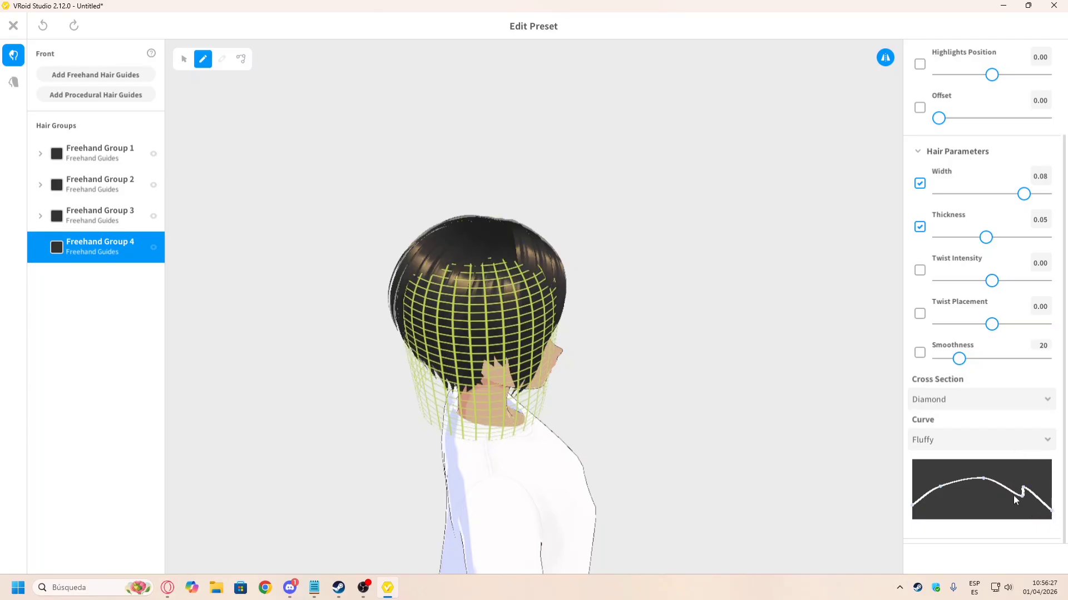
key("ctrl+y")
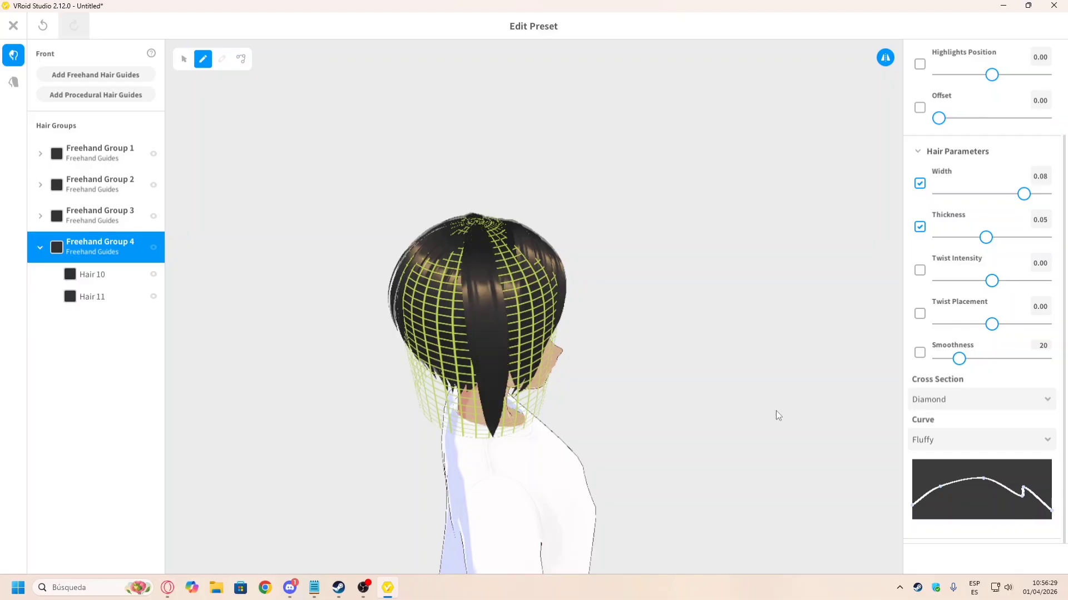
key("ctrl+z")
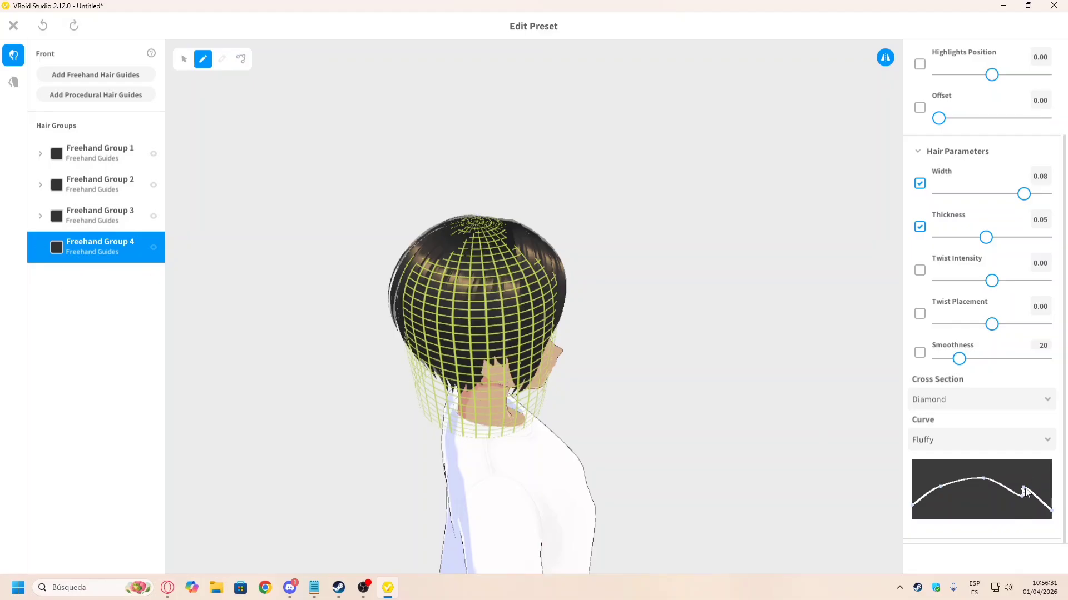
left_click_drag(1022, 499, 1022, 488)
left_click_drag(477, 223, 500, 435)
right_click_drag(499, 435, 619, 359)
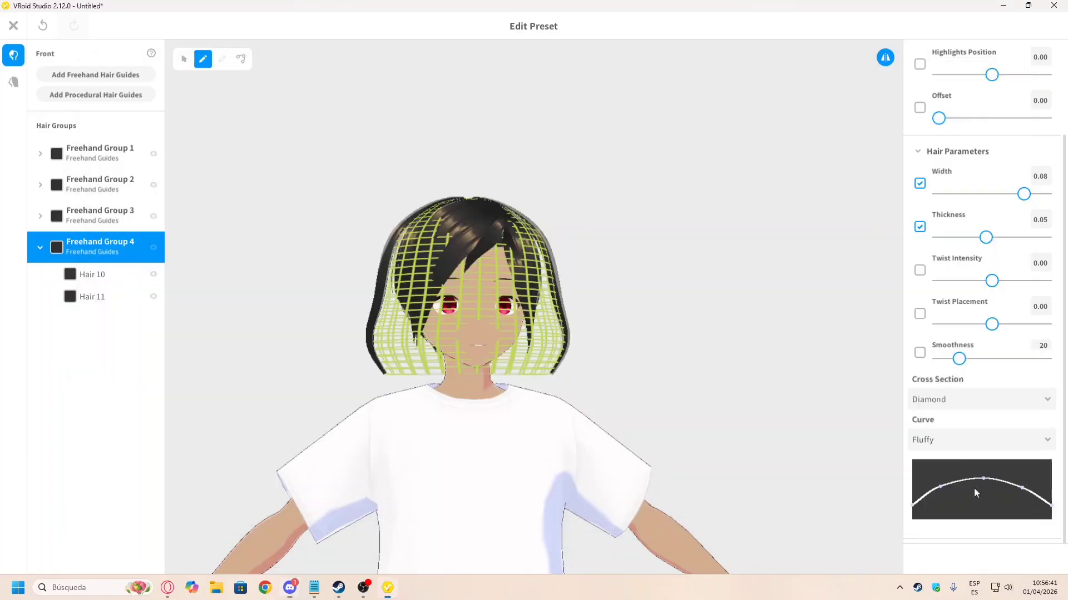
Step: Add a point near the hair curve's end for a blunter tip, test it with a side strand and undo the strand
left_click_drag(1042, 499, 1053, 525)
right_click_drag(413, 333, 491, 218)
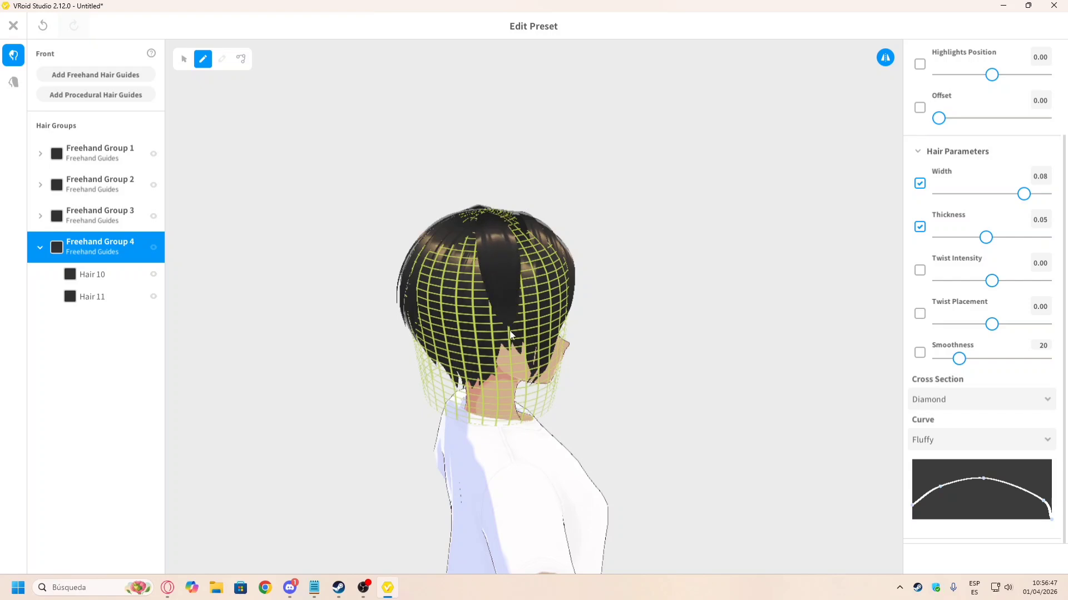
left_click_drag(509, 331, 517, 421)
right_click_drag(587, 363, 579, 353)
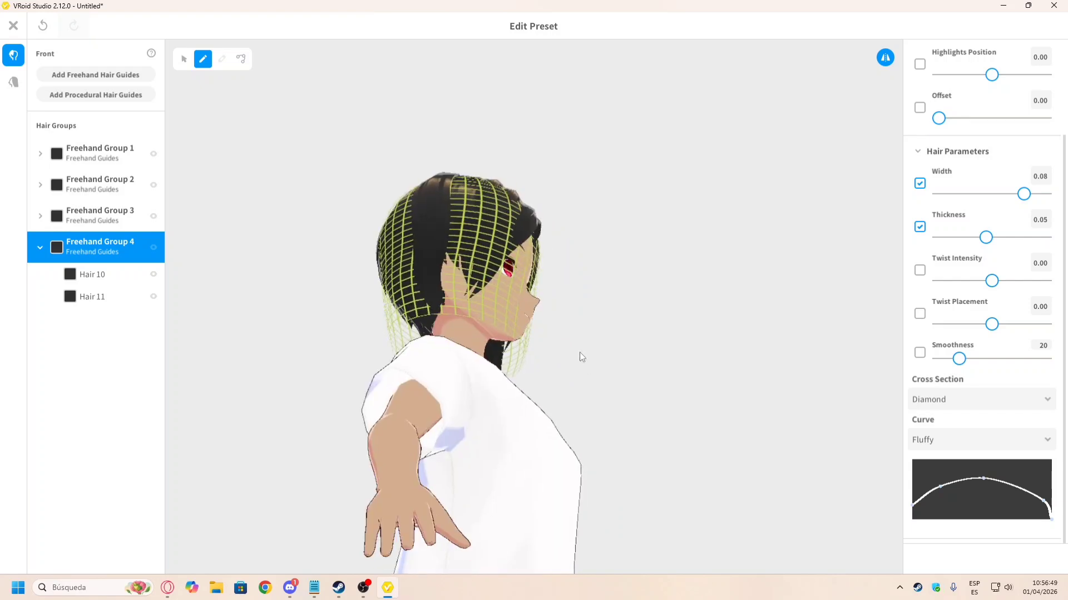
key("ctrl+z")
Step: Shift the hair curve's last point slightly inward and draw a mirrored strand from the crown down the side to the guide's lower edge
left_click_drag(1042, 501, 1037, 501)
right_click_drag(603, 319, 483, 212)
left_click_drag(479, 222, 482, 425)
key("ctrl+z")
right_click_drag(564, 334, 561, 327)
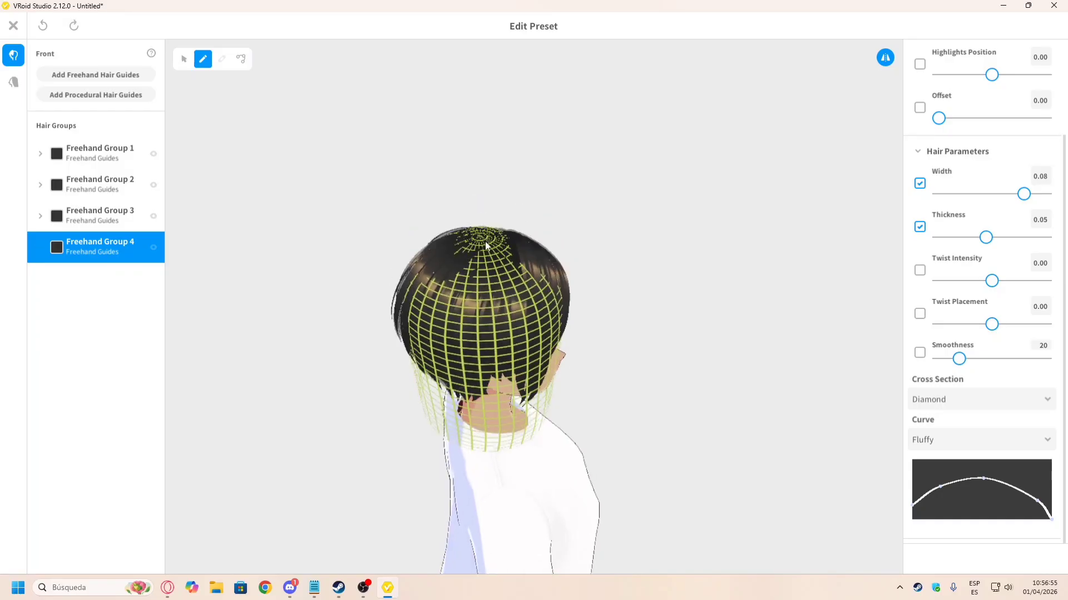
right_click_drag(480, 235, 477, 235)
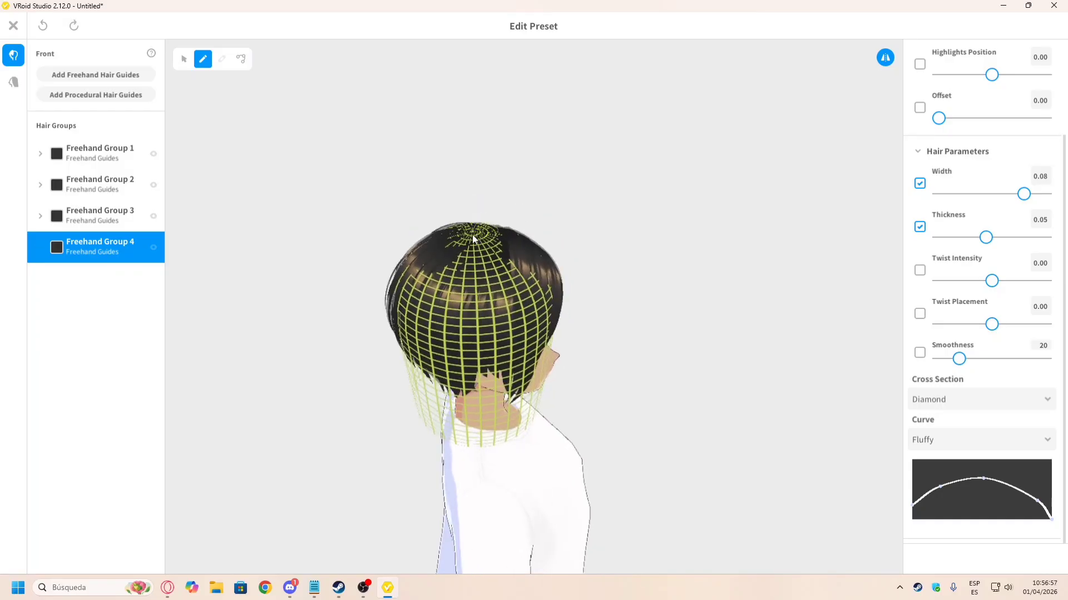
left_click_drag(472, 235, 490, 465)
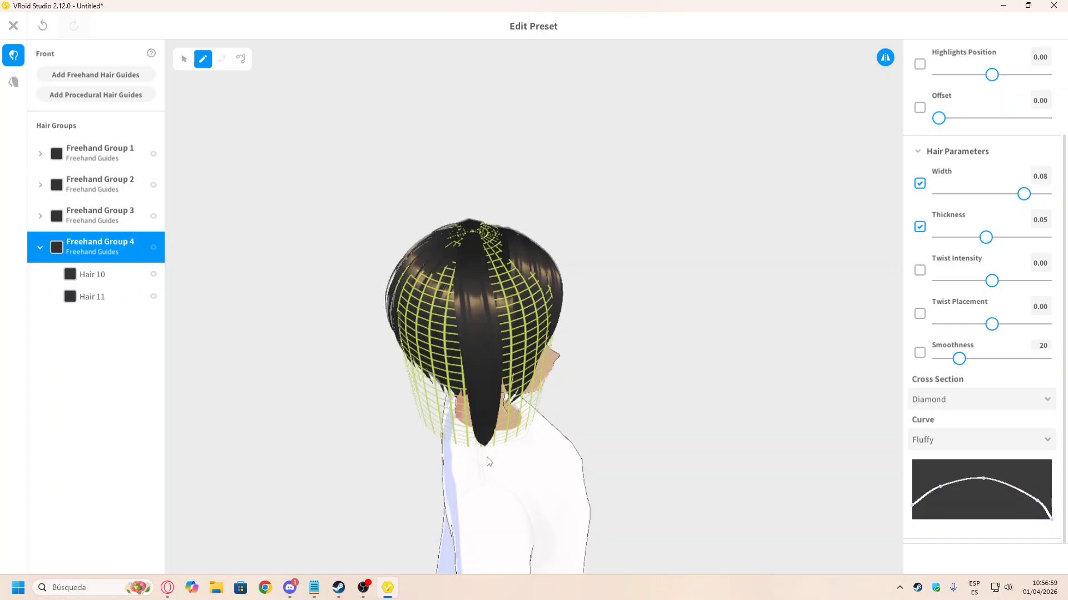
Step: Draw three more mirrored strands from the crown to the guide's lower edge, working from the side around to the back
mouse_move(490, 464)
right_mouse_down()
mouse_move(548, 353)
mouse_move(535, 349)
mouse_move(604, 364)
right_mouse_up()
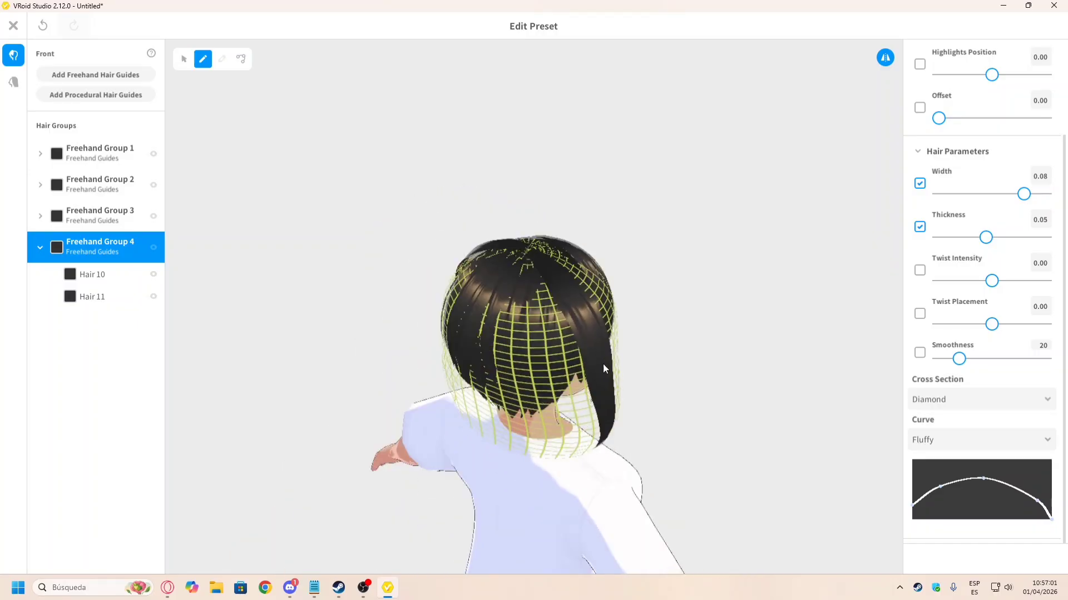
mouse_move(530, 267)
left_mouse_down()
mouse_move(547, 278)
mouse_move(604, 456)
left_mouse_up()
mouse_move(608, 464)
right_mouse_down()
mouse_move(636, 389)
mouse_move(569, 233)
right_mouse_up()
left_click_drag(570, 233, 651, 417)
right_click_drag(547, 235, 576, 221)
left_click_drag(576, 222, 650, 364)
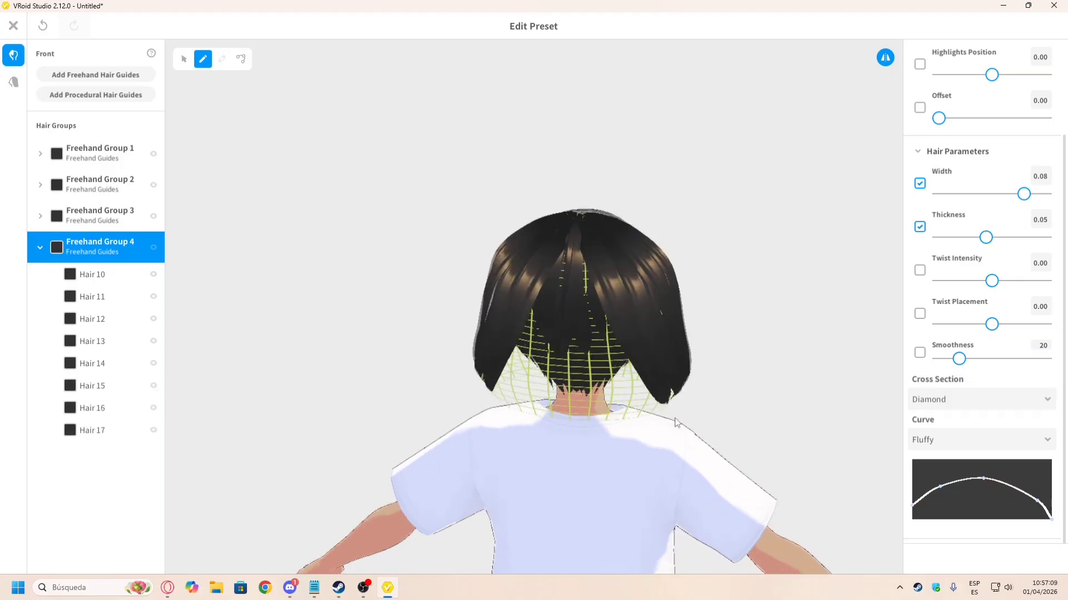
Step: Fill the middle of the back with mirrored strands from the crown to the nape, undoing and redrawing misplaced ones
mouse_move(580, 233)
left_mouse_down()
mouse_move(607, 349)
mouse_move(648, 417)
left_mouse_up()
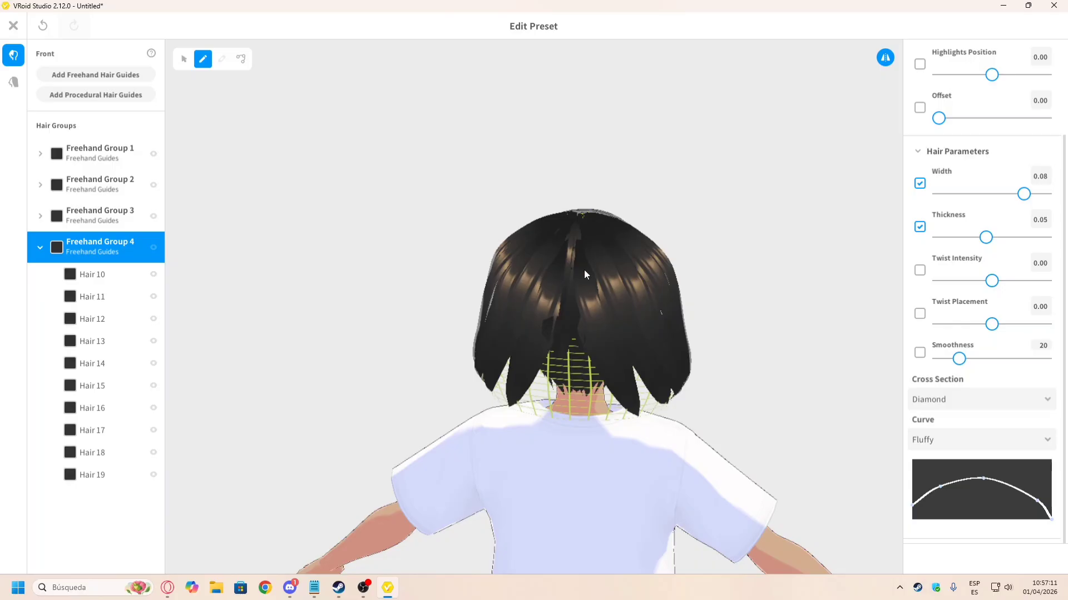
key("ctrl+z")
left_click_drag(578, 215, 655, 418)
left_click_drag(578, 217, 648, 420)
mouse_move(575, 213)
left_mouse_down()
mouse_move(559, 328)
mouse_move(517, 424)
left_mouse_up()
key("ctrl+z")
left_click_drag(580, 224, 548, 428)
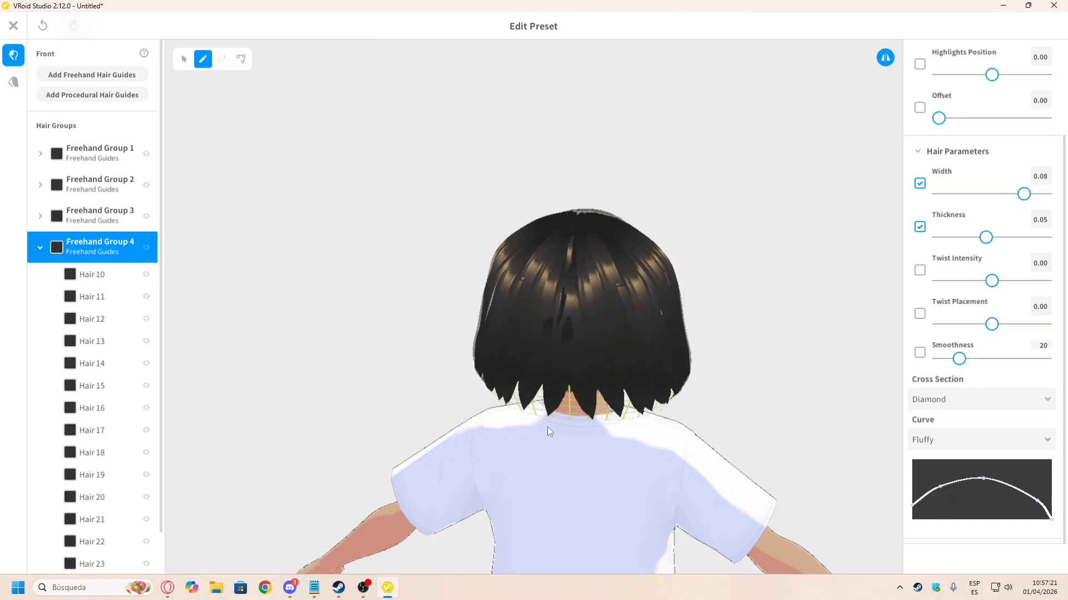
Step: Inspect the bob from the front and undo its mirrored strands back to the first pair in Freehand Group 4
mouse_move(737, 268)
right_mouse_down()
mouse_move(635, 266)
mouse_move(646, 258)
right_mouse_up()
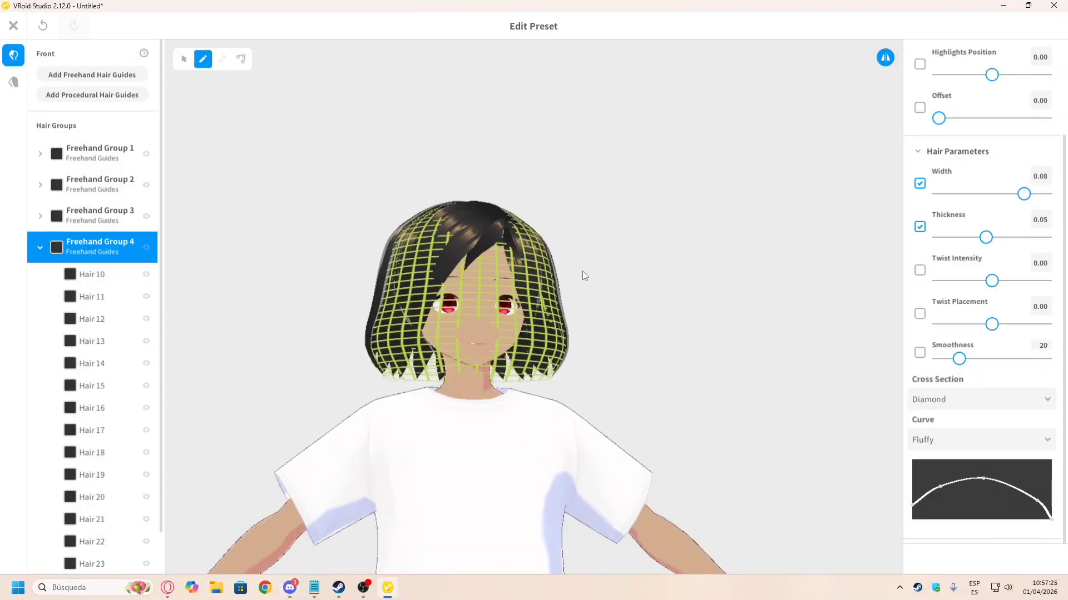
right_click_drag(583, 271, 661, 277)
right_click_drag(627, 315, 706, 324)
key("ctrl+z")
key("ctrl+z")
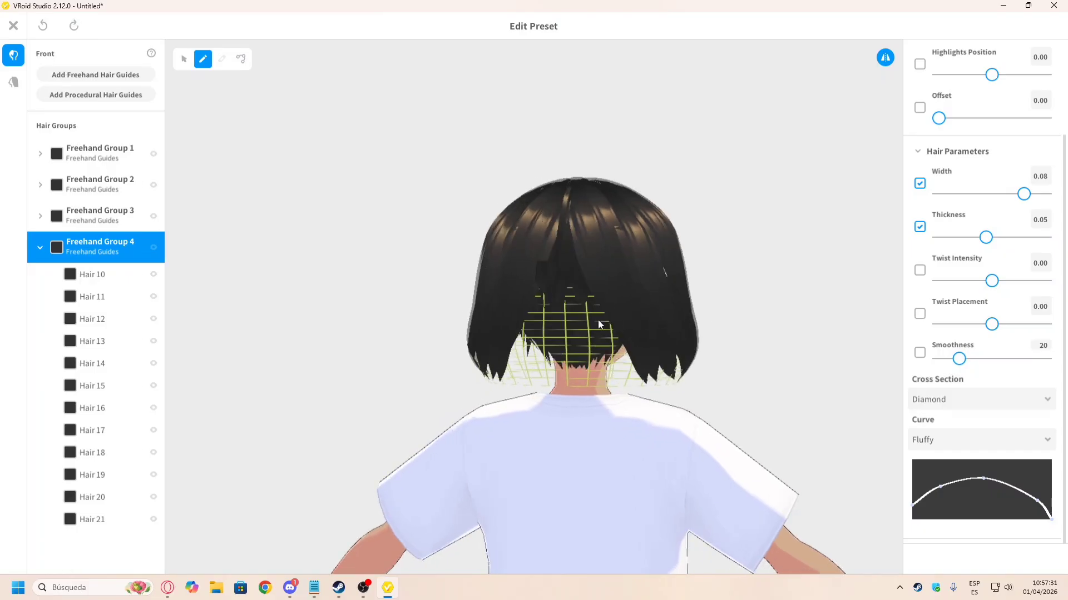
key("ctrl+z")
right_click_drag(599, 319, 642, 278)
key("ctrl+z")
key("ctrl+z")
key("ctrl+z")
key("ctrl+z")
key("ctrl+z")
key("ctrl+z")
Step: Draw a mirrored strand from the crown to the guide's lower edge just behind the first side strand, undoing a misplaced attempt
mouse_move(627, 209)
right_mouse_down()
mouse_move(605, 224)
mouse_move(621, 269)
mouse_move(624, 240)
right_mouse_up()
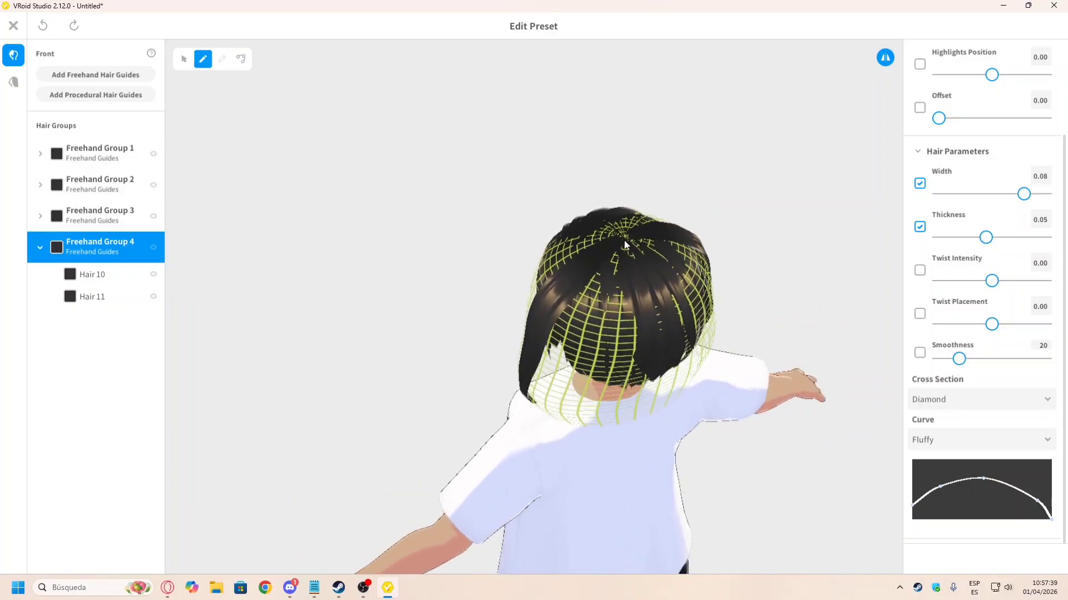
left_click_drag(625, 238, 590, 275)
left_click_drag(565, 311, 538, 421)
right_click_drag(538, 420, 632, 207)
key("ctrl+z")
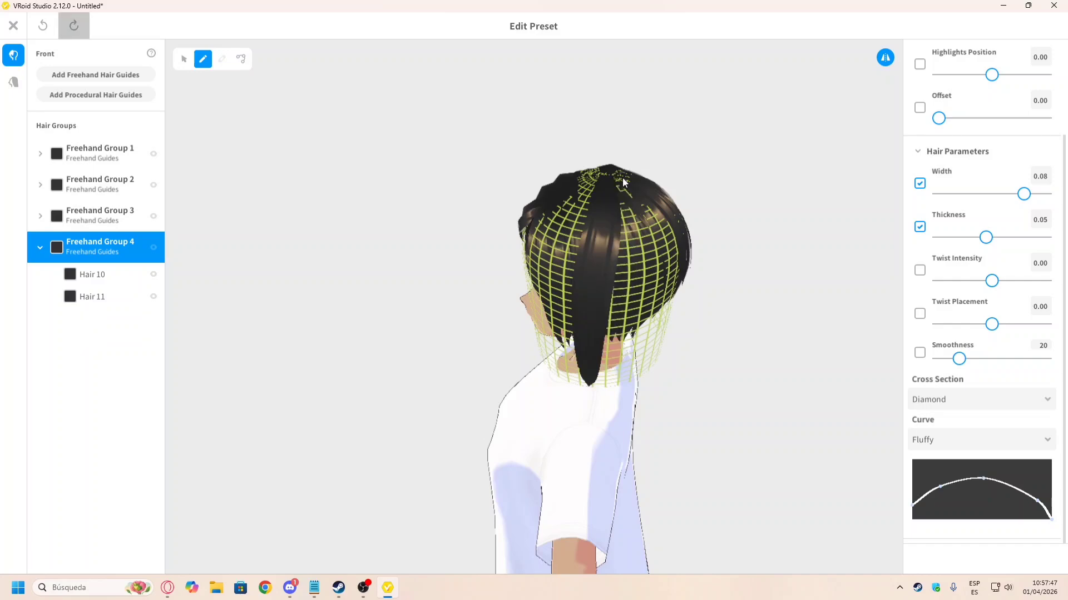
mouse_move(609, 175)
left_mouse_down()
mouse_move(622, 275)
mouse_move(616, 404)
left_mouse_up()
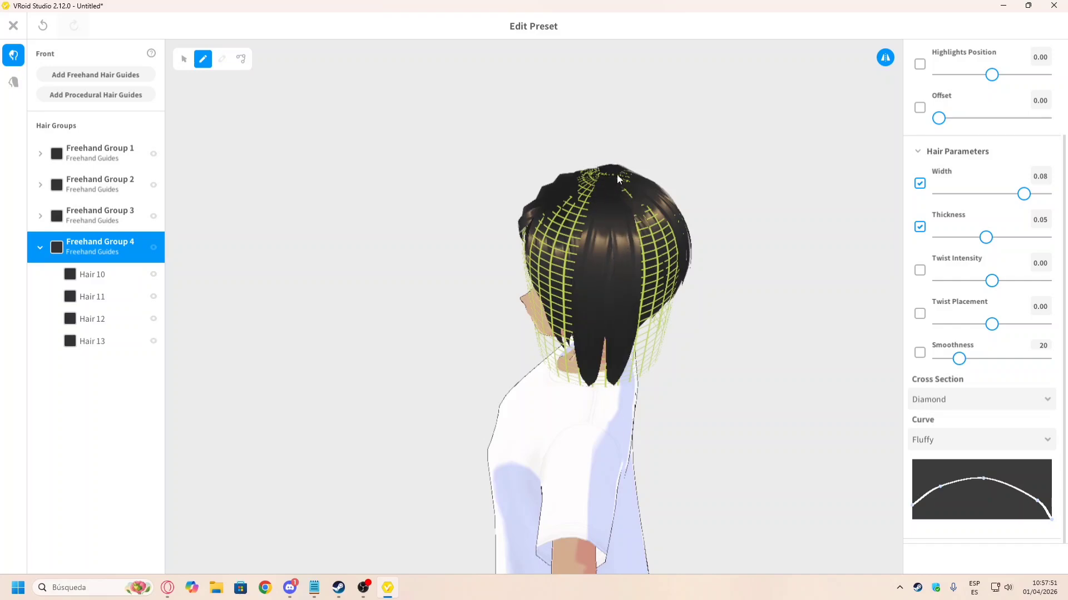
Step: Try to draw the next mirrored strand toward the back of the head and undo each attempt
left_click_drag(609, 174, 639, 289)
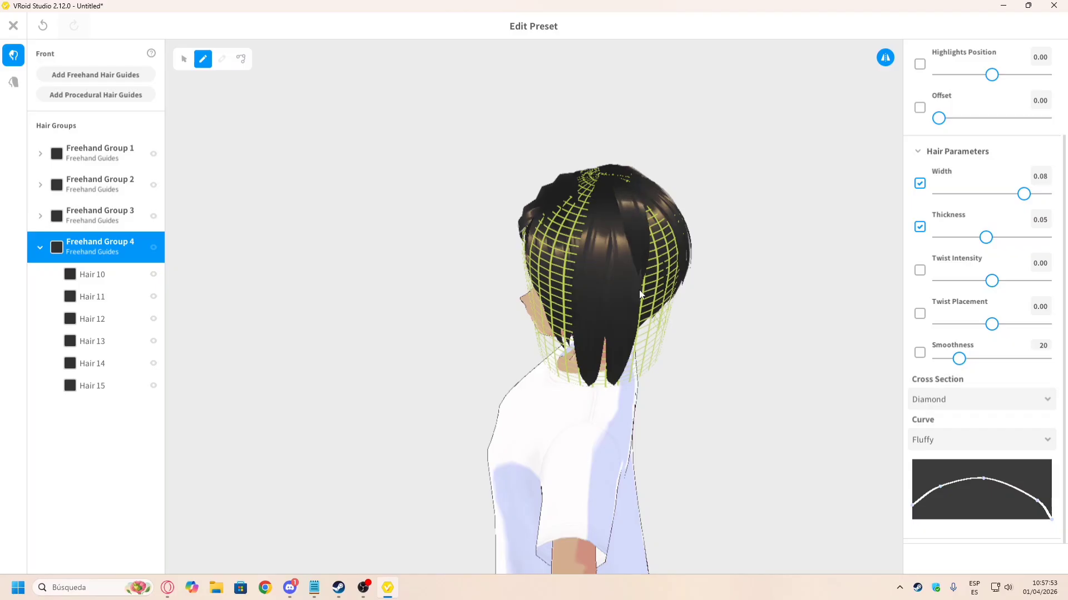
mouse_move(645, 395)
right_mouse_down()
mouse_move(631, 362)
mouse_move(613, 384)
right_mouse_up()
key("ctrl+z")
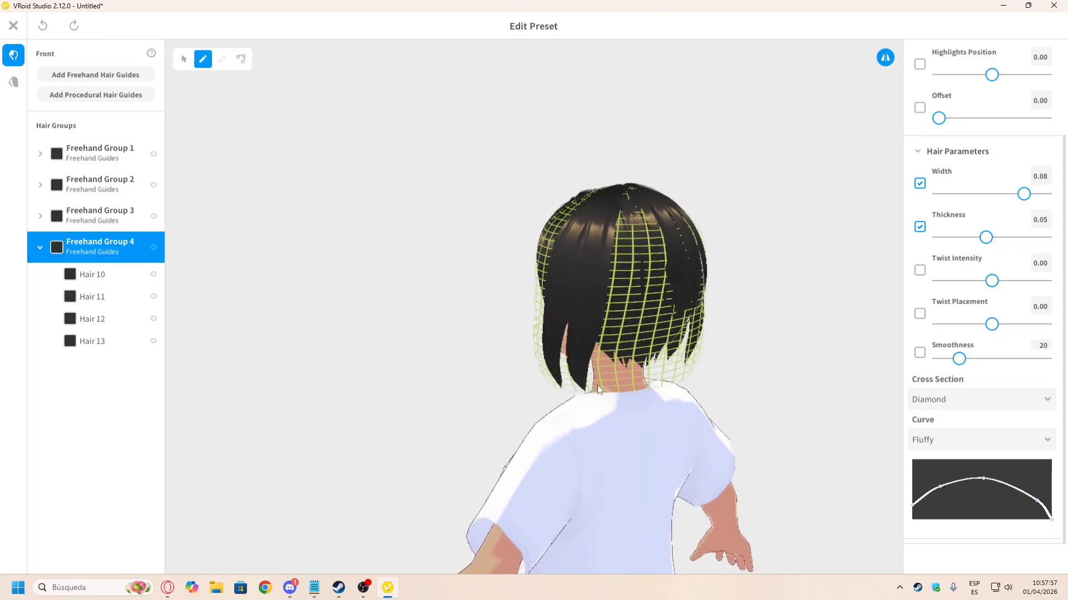
mouse_move(601, 382)
left_mouse_down()
mouse_move(599, 306)
mouse_move(638, 179)
left_mouse_up()
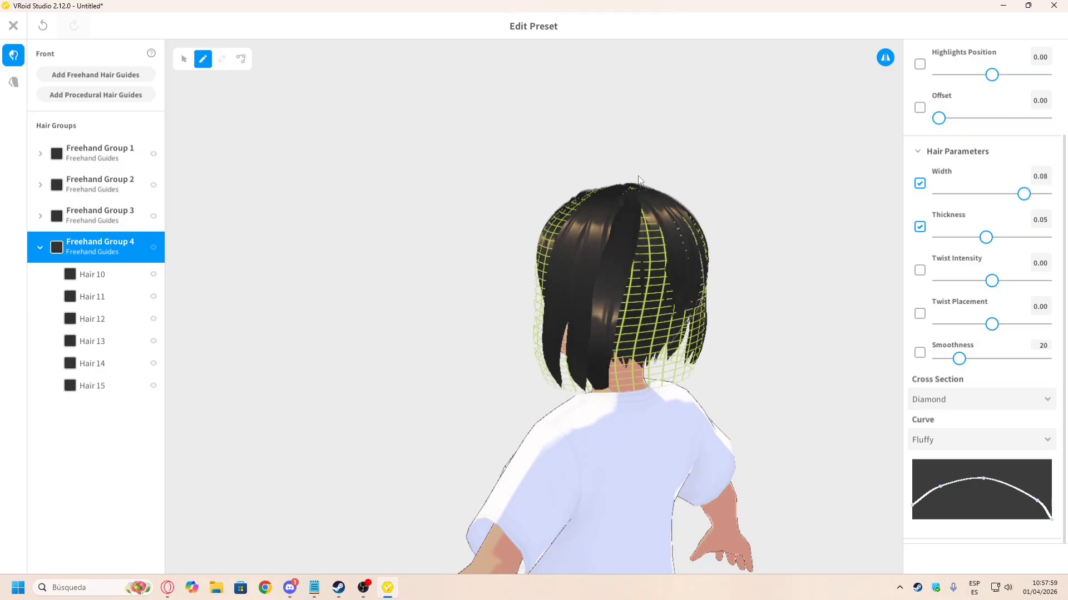
key("ctrl+z")
Step: Draw five mirrored strands from the crown to the guide's lower edge, working from behind the side toward the middle of the back
right_click_drag(629, 185, 627, 204)
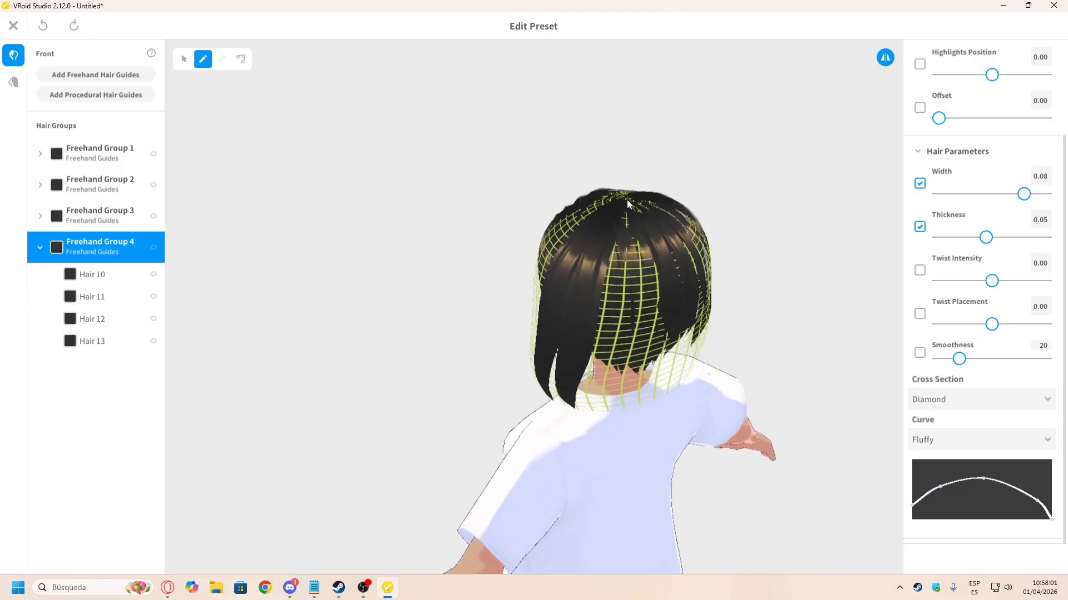
mouse_move(627, 200)
left_mouse_down()
mouse_move(596, 279)
mouse_move(583, 411)
left_mouse_up()
key("ctrl+z")
mouse_move(627, 205)
left_mouse_down()
mouse_move(589, 387)
mouse_move(594, 424)
left_mouse_up()
left_click_drag(629, 198, 608, 418)
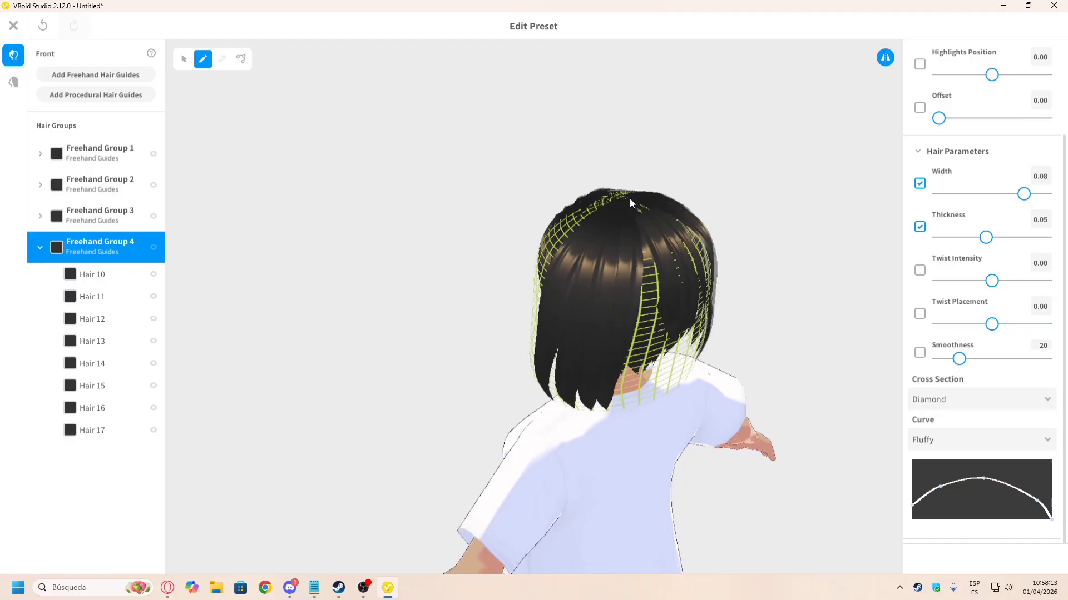
mouse_move(629, 198)
left_mouse_down()
mouse_move(626, 400)
mouse_move(635, 414)
left_mouse_up()
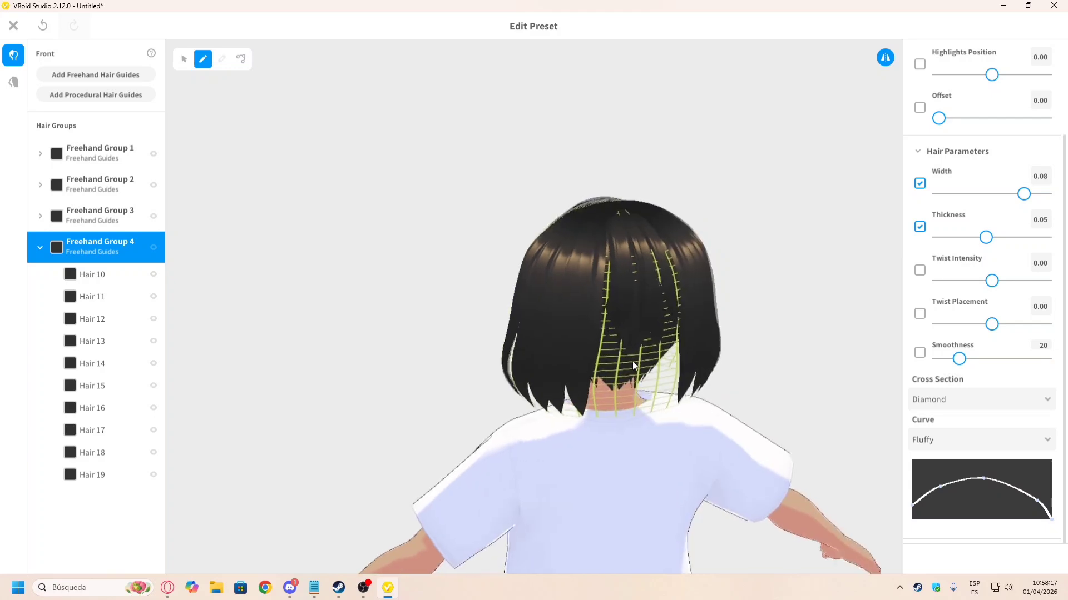
left_click_drag(615, 203, 593, 419)
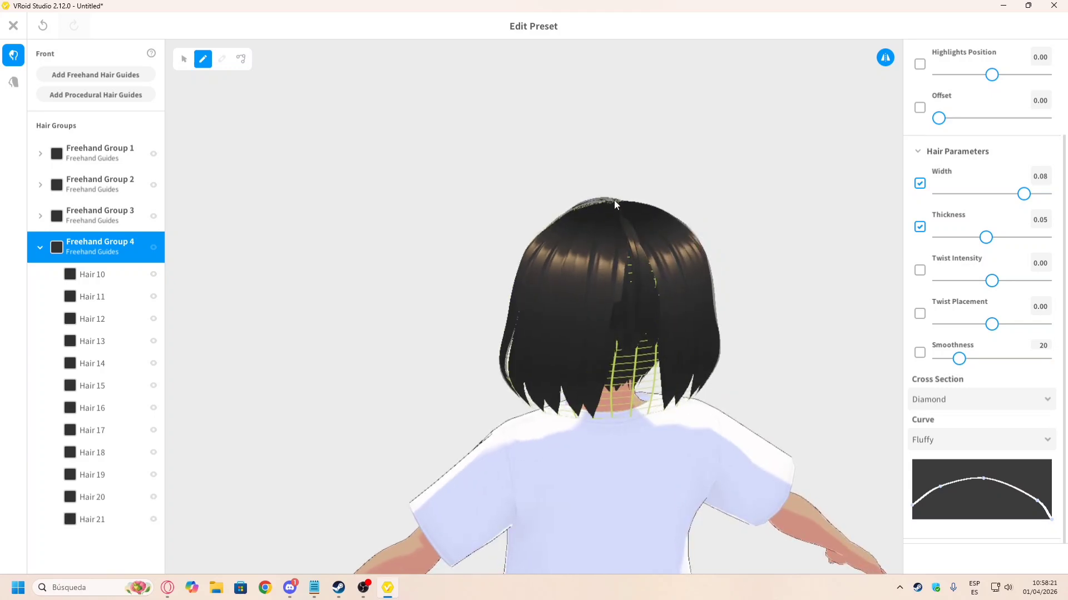
left_click_drag(614, 200, 615, 434)
Step: Turn off mirroring and draw a single strand from the crown down the middle of the back to the nape
right_click_drag(662, 334, 630, 324)
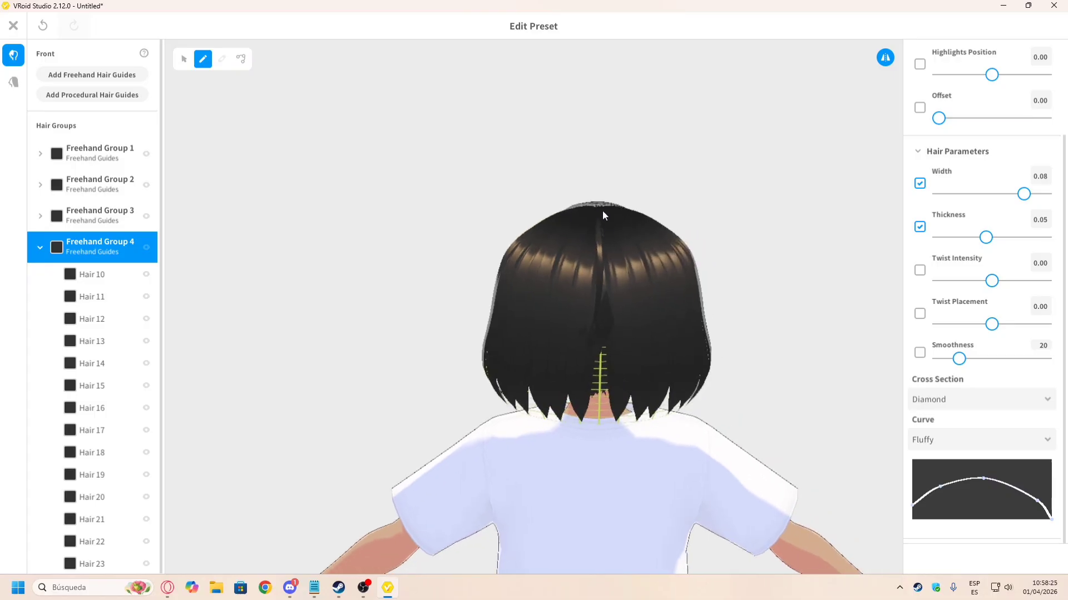
left_click(885, 58)
left_click_drag(594, 216, 604, 439)
mouse_move(603, 435)
right_mouse_down()
mouse_move(676, 332)
mouse_move(639, 328)
right_mouse_up()
right_click_drag(450, 213, 401, 205)
left_click(531, 168)
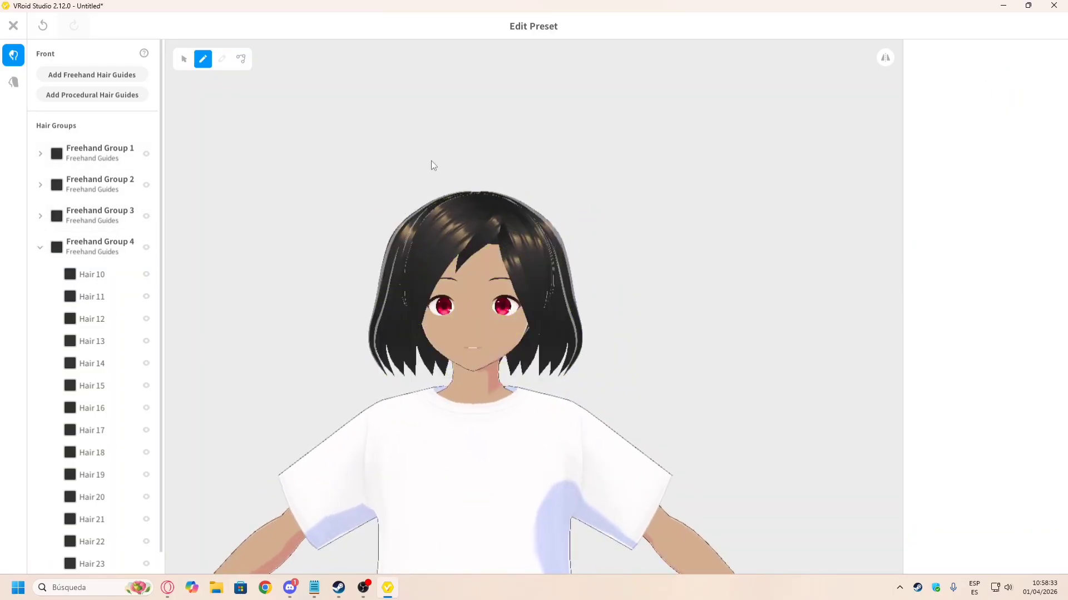
Step: Move the upper side control points of Freehand Group 4's hair guide slightly inward on both sides of the head
left_click(95, 250)
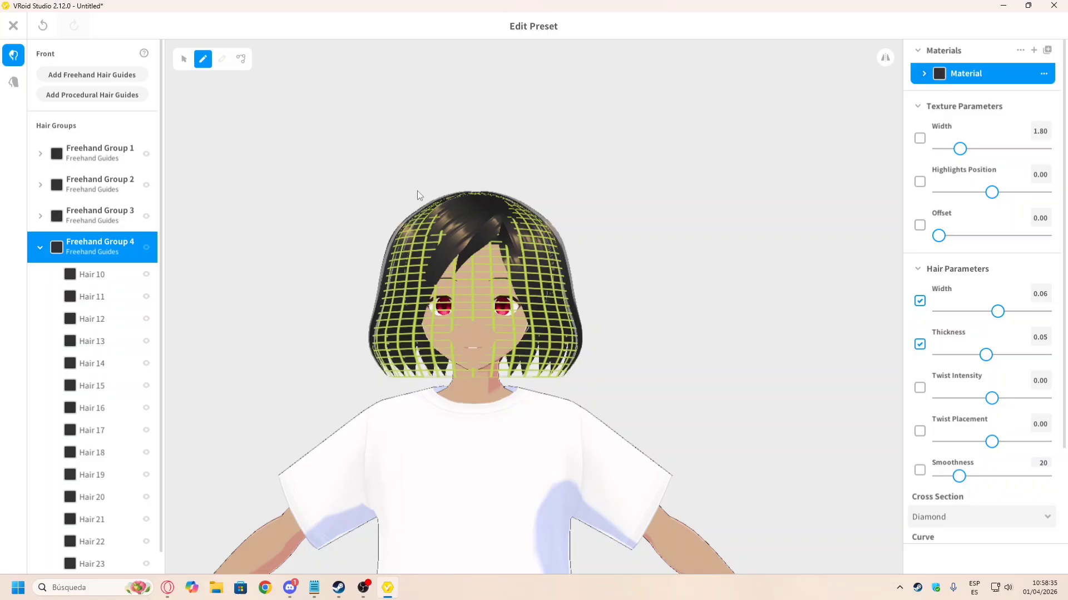
left_click(183, 59)
left_click(384, 192)
scroll(375, 211, "up", 1)
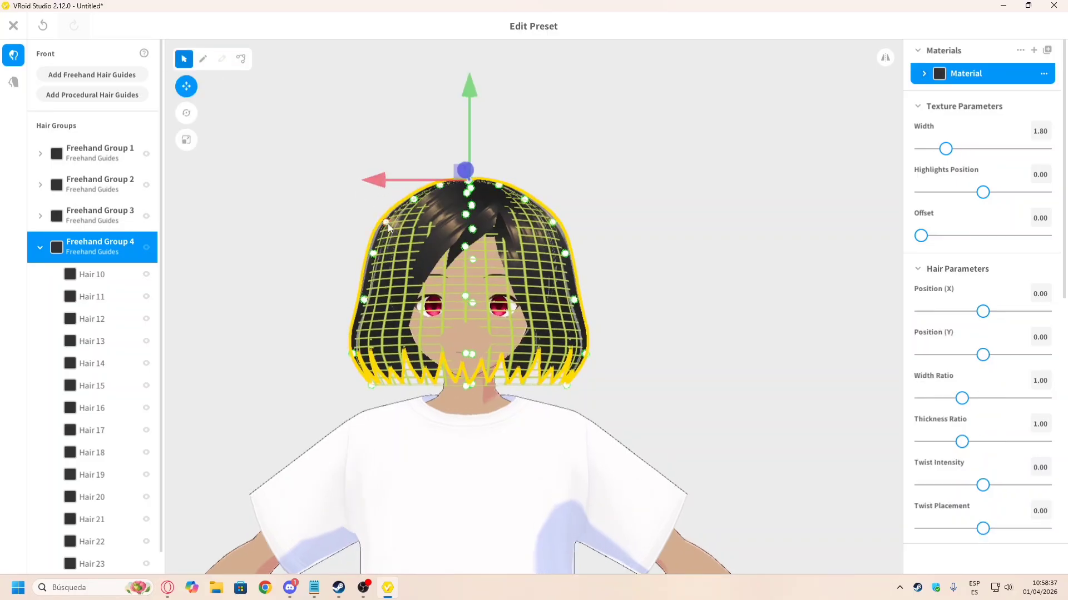
left_click_drag(387, 223, 392, 223)
left_click_drag(373, 256, 378, 256)
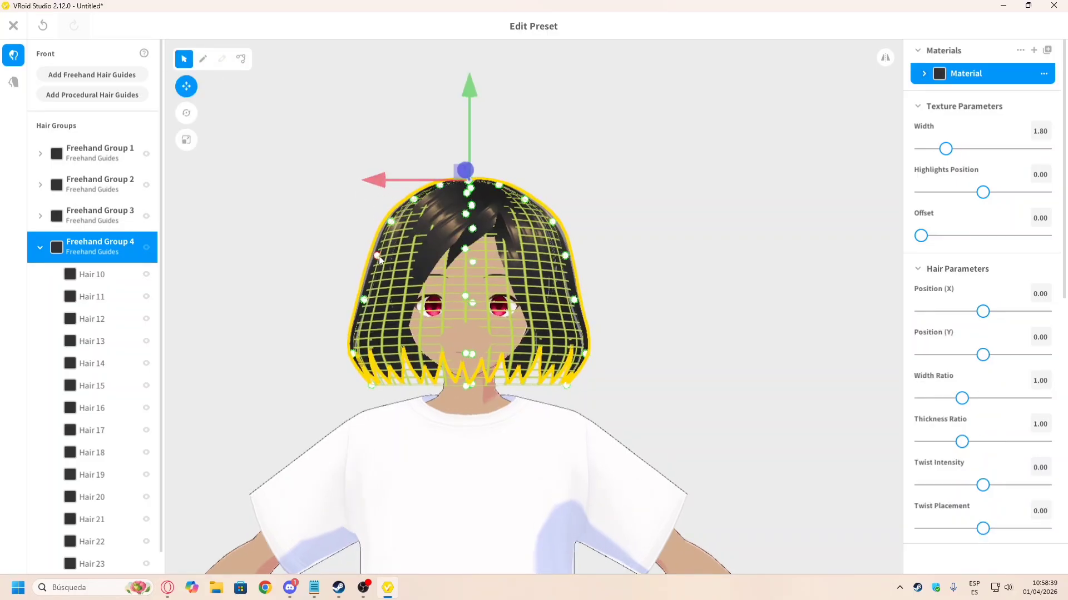
left_click_drag(550, 220, 556, 248)
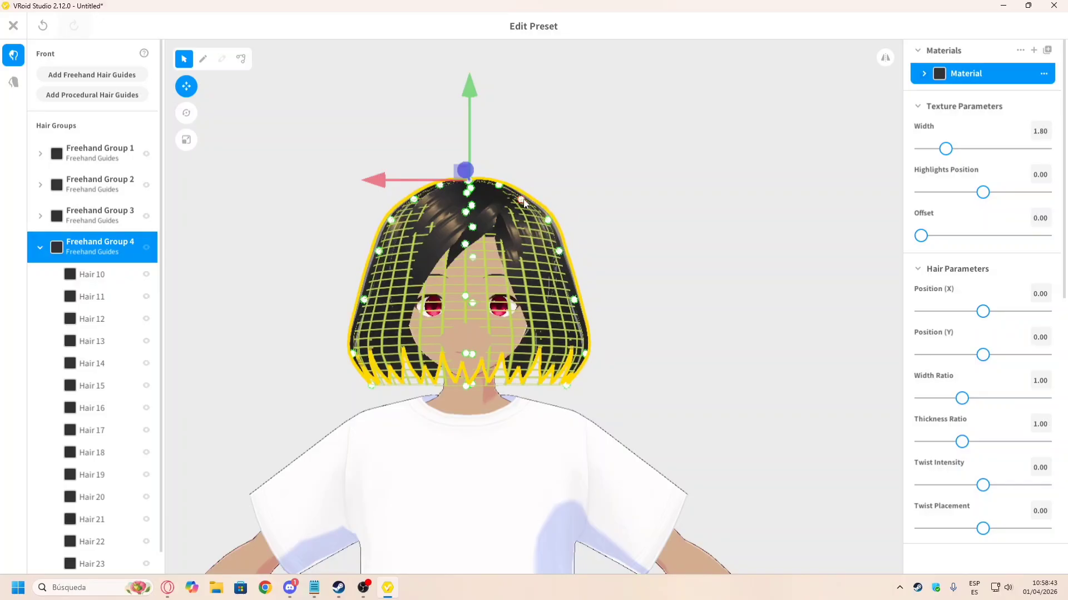
left_click(606, 176)
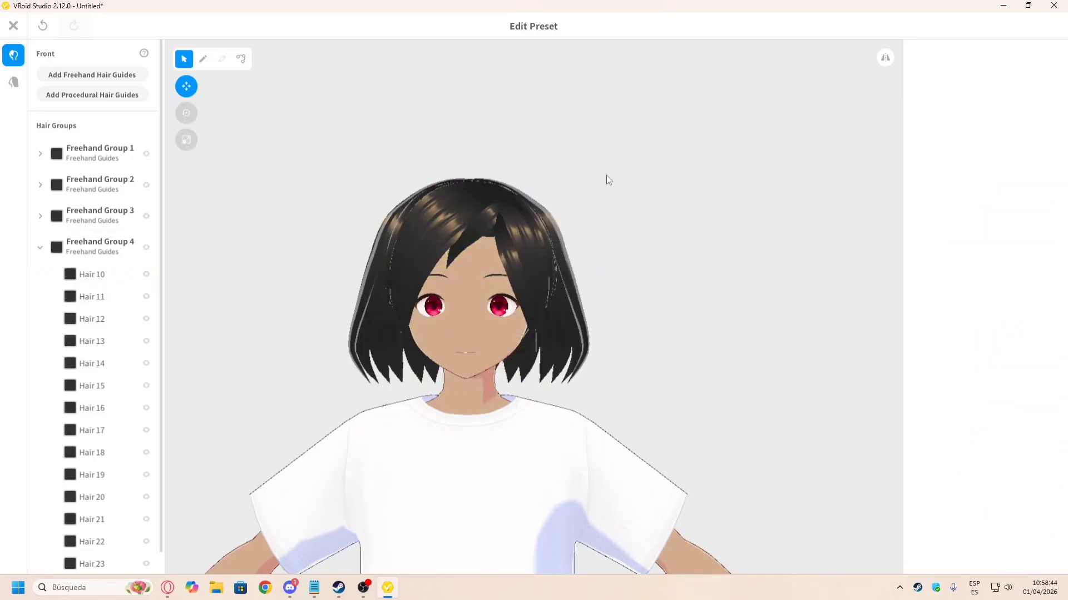
Step: Pull the guide's control points inward along the image-left side of the head, from the upper side to the lower edge
left_click(469, 206)
left_click(89, 333)
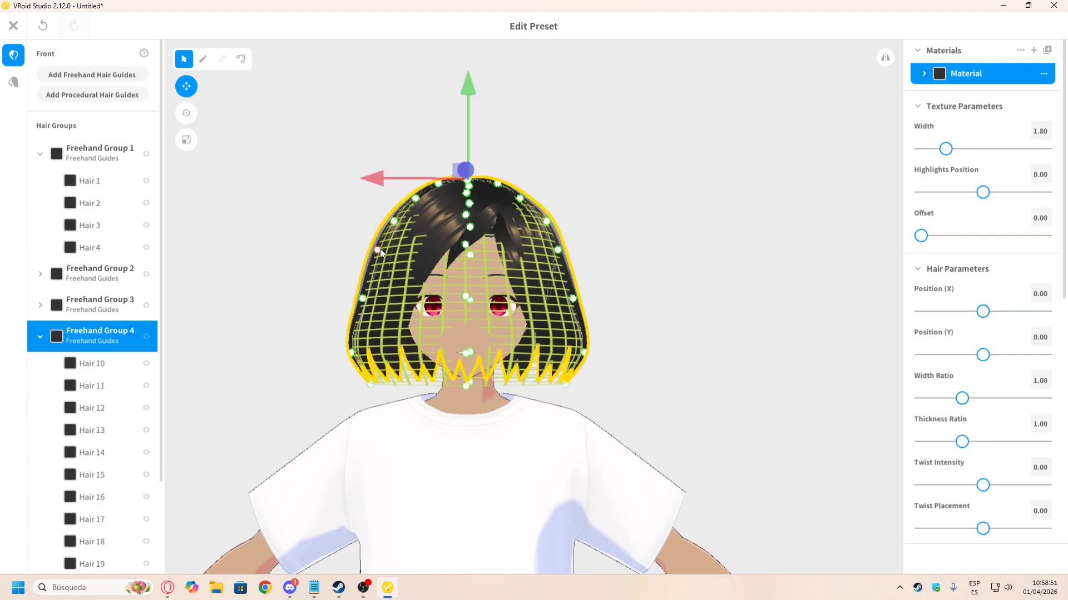
left_click_drag(380, 251, 386, 254)
left_click_drag(362, 300, 373, 296)
left_click_drag(352, 351, 394, 385)
left_click_drag(373, 296, 380, 295)
left_click_drag(386, 252, 397, 221)
Step: Turn on mirroring and adjust the guide's side and lower-edge points so both sides of the bob match
left_click(883, 58)
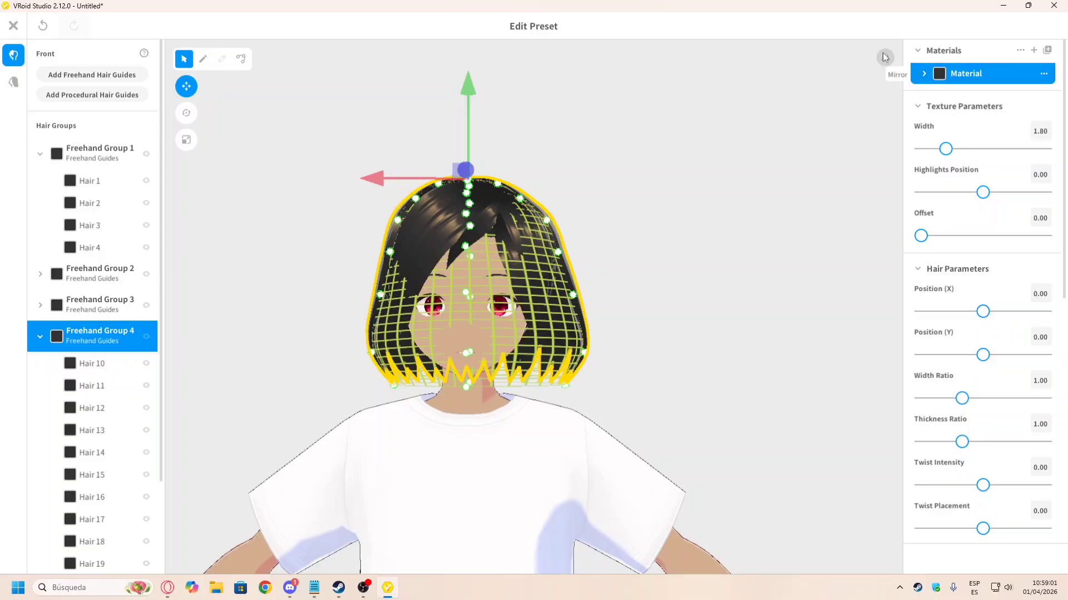
left_click_drag(397, 219, 390, 247)
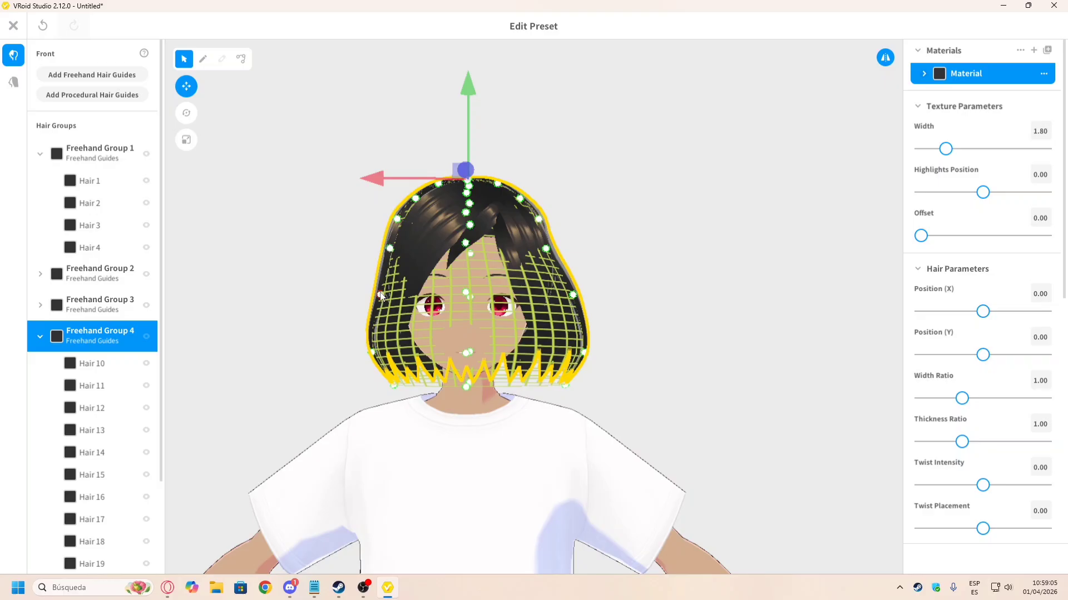
left_click_drag(382, 297, 381, 296)
left_click_drag(373, 347, 391, 382)
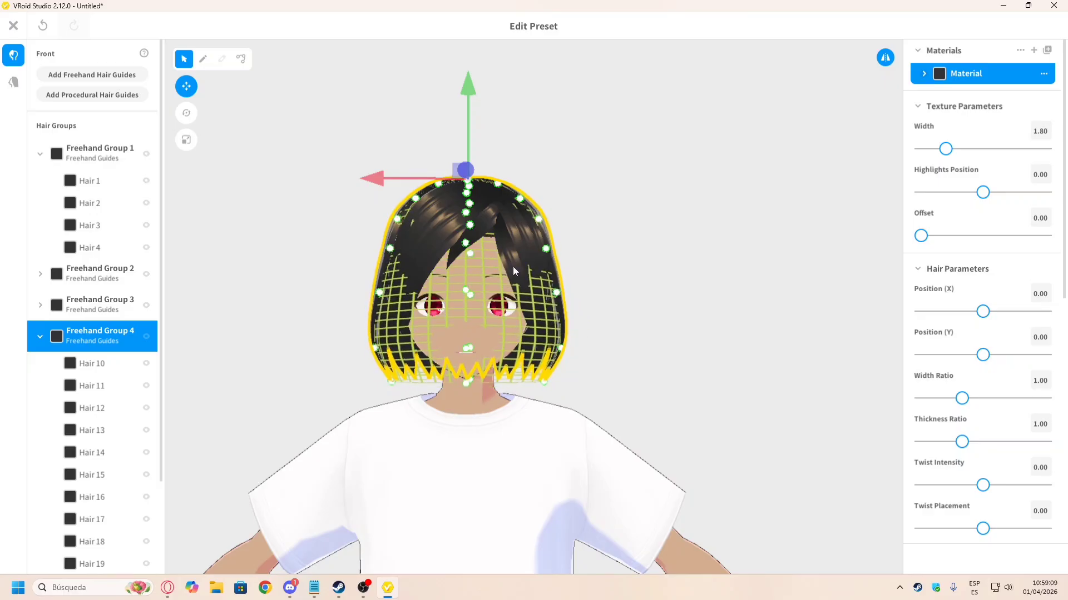
left_click(638, 179)
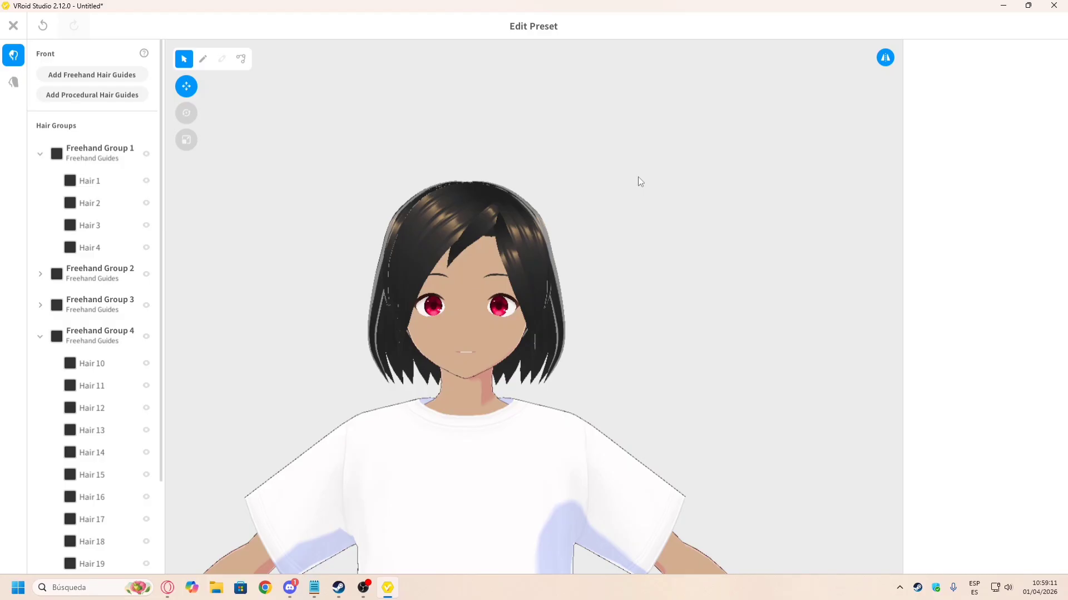
Step: Compare the bob's silhouette with the cat-eared character's reference image in Discord
key("alt+Tab")
key("alt+Tab")
left_click(369, 315)
key("alt+Tab")
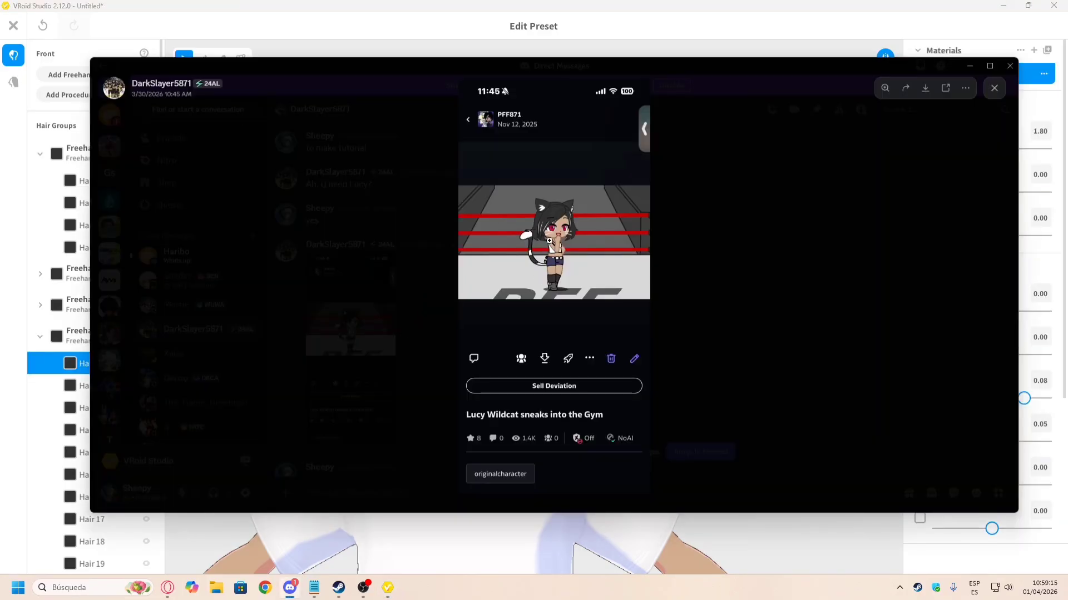
key("alt+Tab")
left_click(376, 352)
key("alt+Tab")
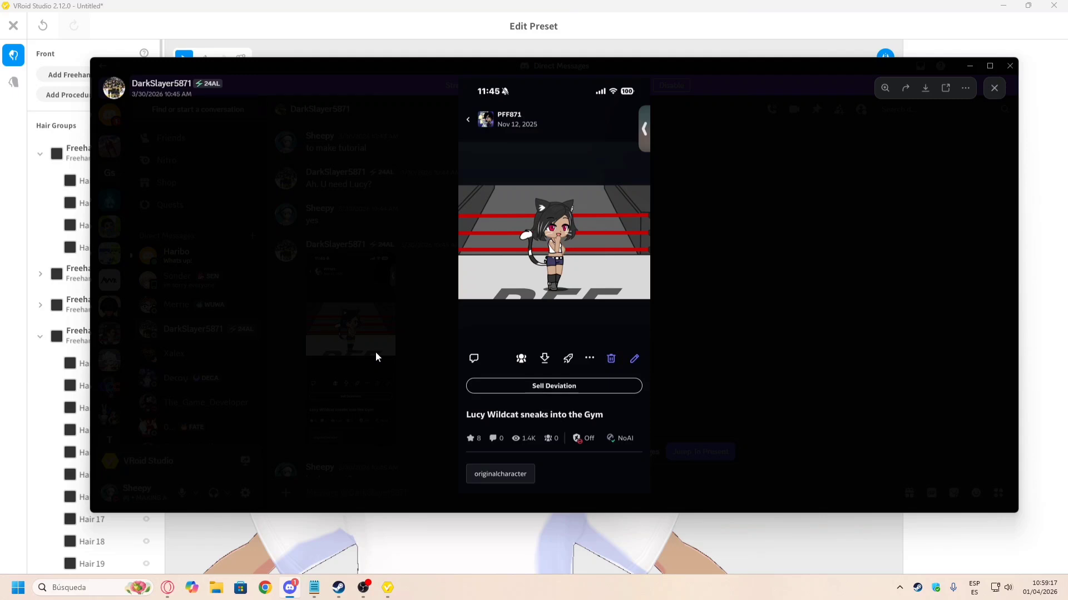
key("alt+Tab")
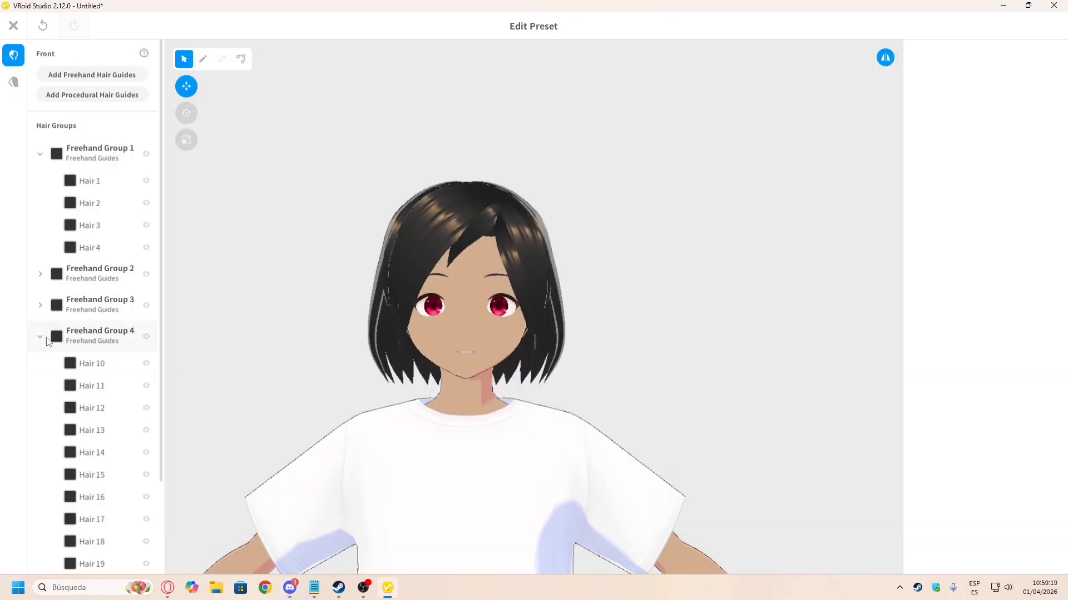
Step: Duplicate Freehand Group 4 and collapse the original group's strand list
left_click(40, 337)
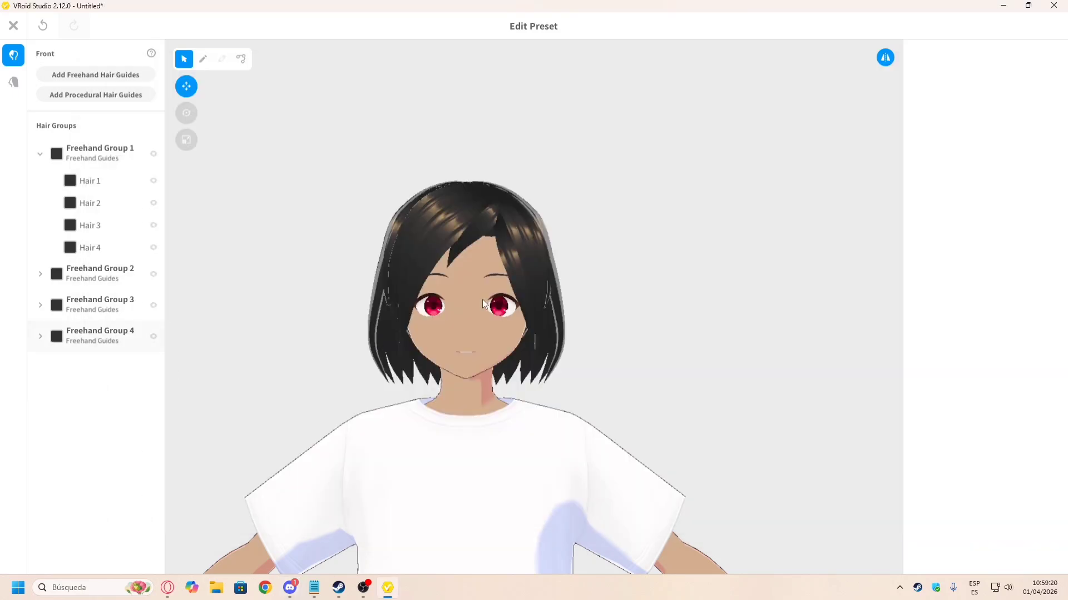
right_click(86, 336)
left_click(109, 339)
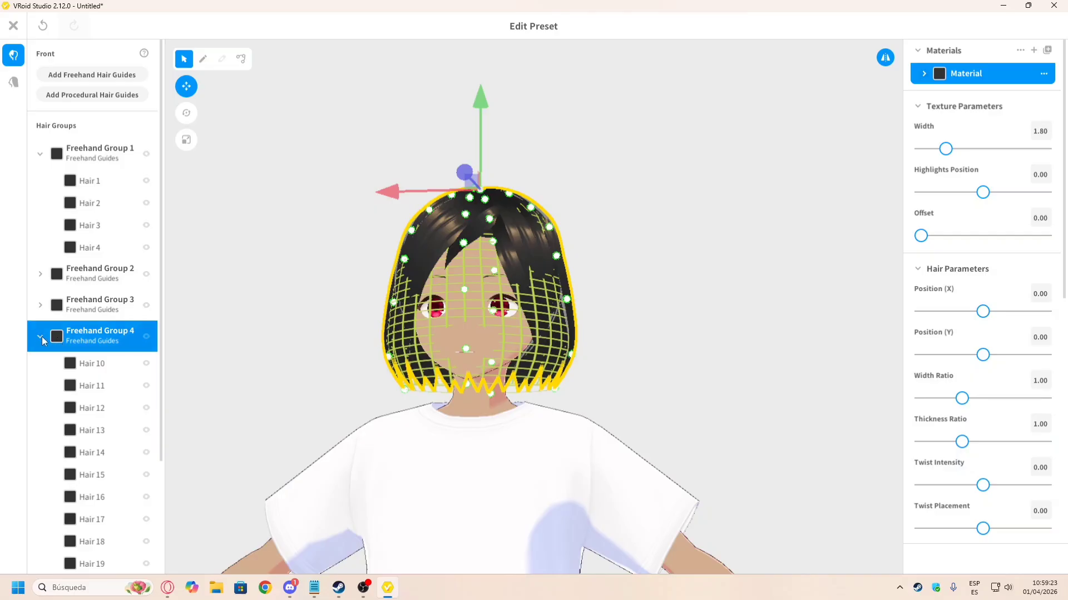
left_click(42, 335)
left_click(73, 369)
Step: Delete the initial run of strands from Hair 10 through Hair 24 in the duplicated Freehand Group 4
right_click(79, 402)
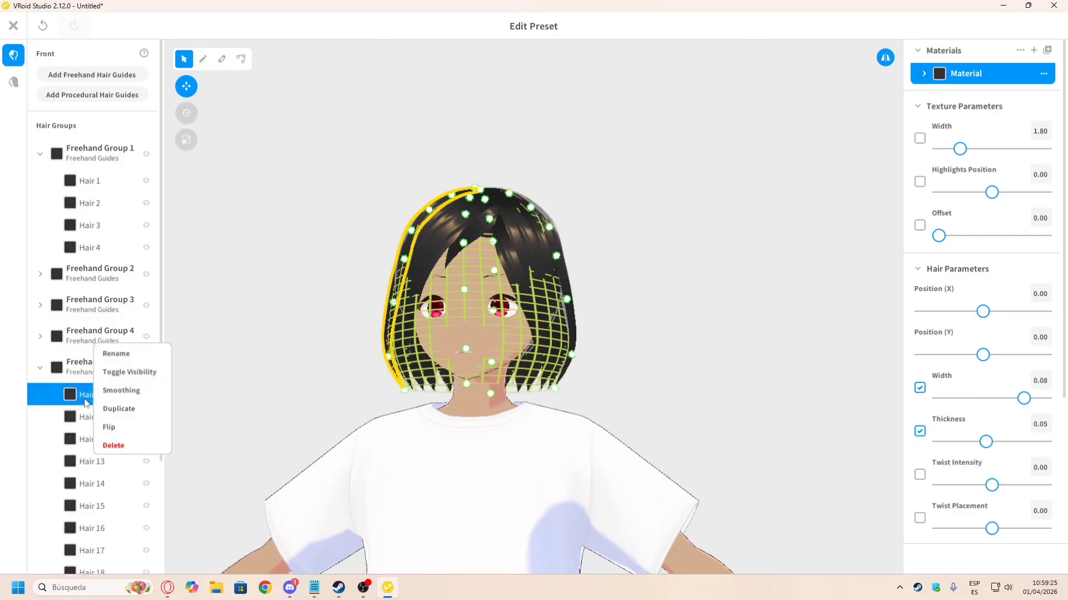
left_click(129, 451)
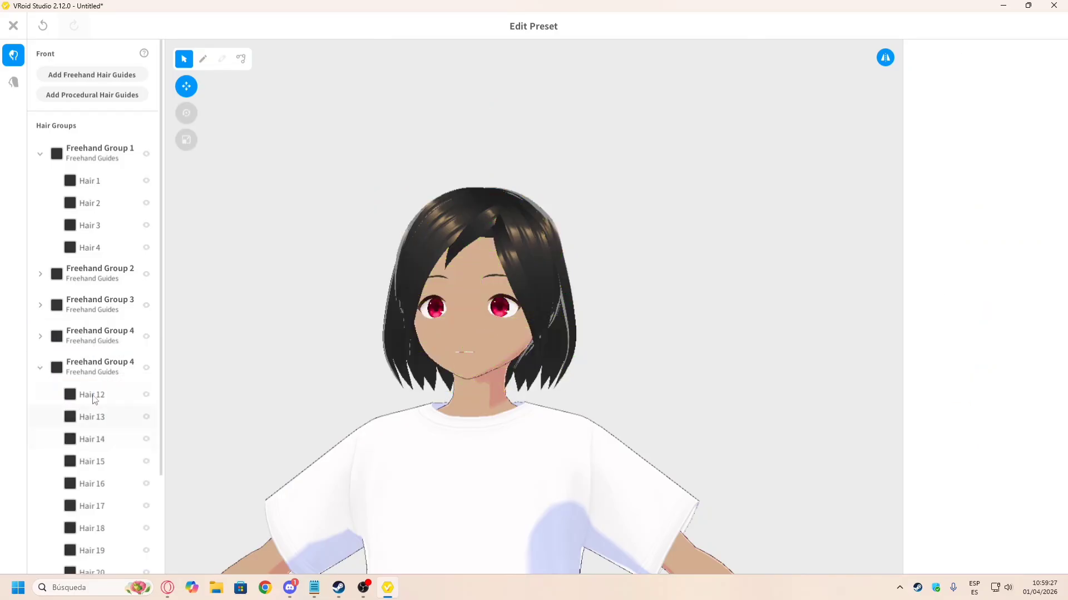
right_click(94, 394)
left_click(131, 440)
right_click(92, 393)
left_click(125, 439)
right_click(91, 394)
left_click(123, 439)
right_click(90, 394)
left_click(114, 442)
right_click(91, 394)
left_click(118, 441)
right_click(99, 395)
left_click(99, 468)
left_click(99, 467)
right_click(95, 388)
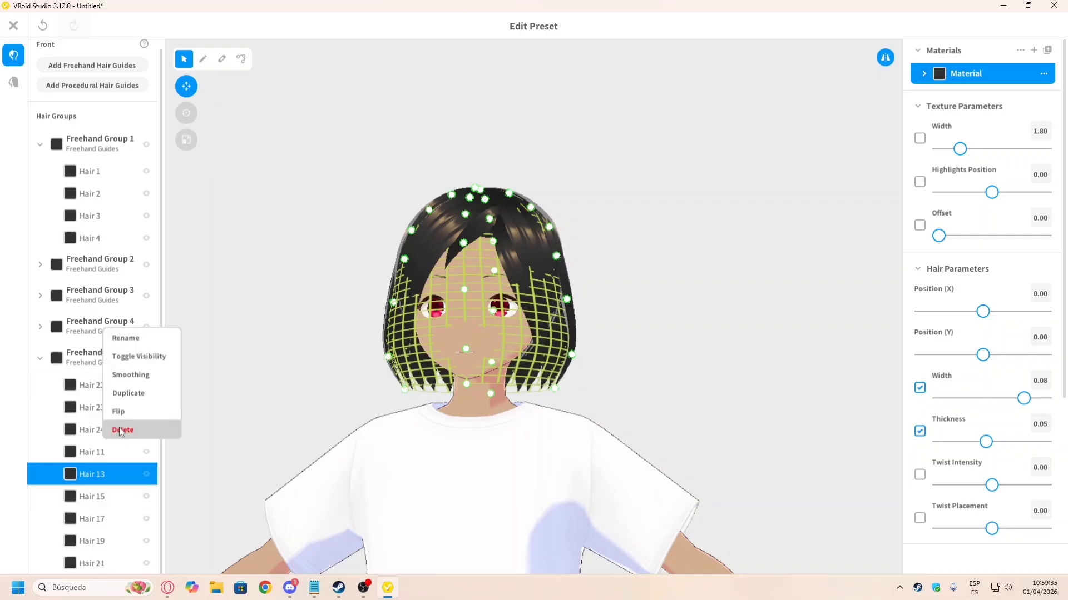
left_click(120, 432)
right_click(95, 396)
left_click(119, 441)
right_click(97, 396)
left_click(120, 442)
Step: Delete Hair 13, Hair 17, Hair 19, Hair 21 and Hair 23 from the duplicated Freehand Group 4, keeping Hair 11 and Hair 15
right_click(102, 423)
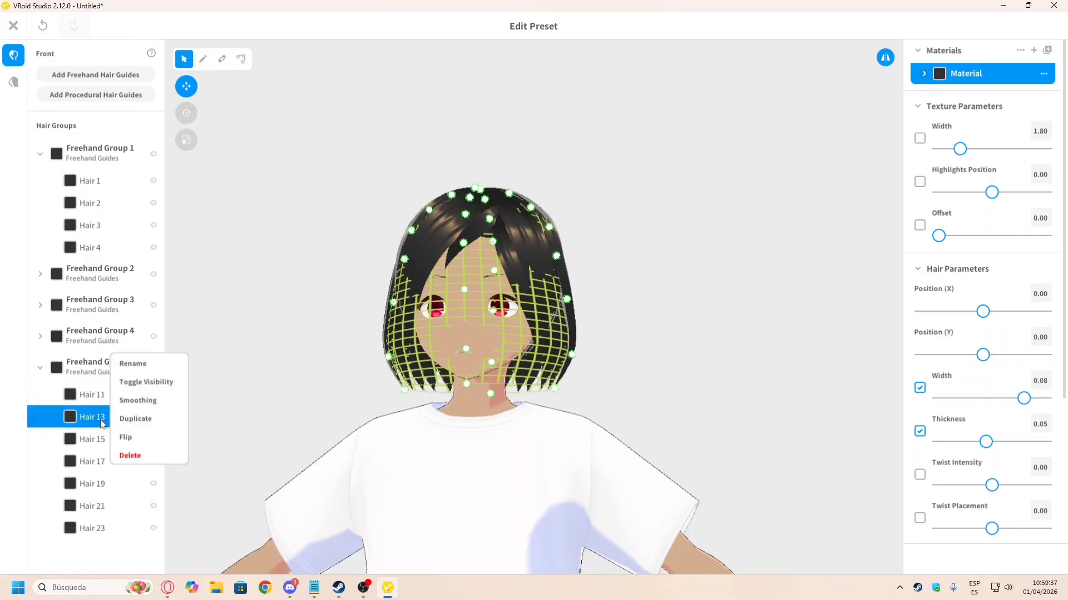
left_click(130, 456)
right_click(103, 439)
left_click(128, 473)
right_click(102, 439)
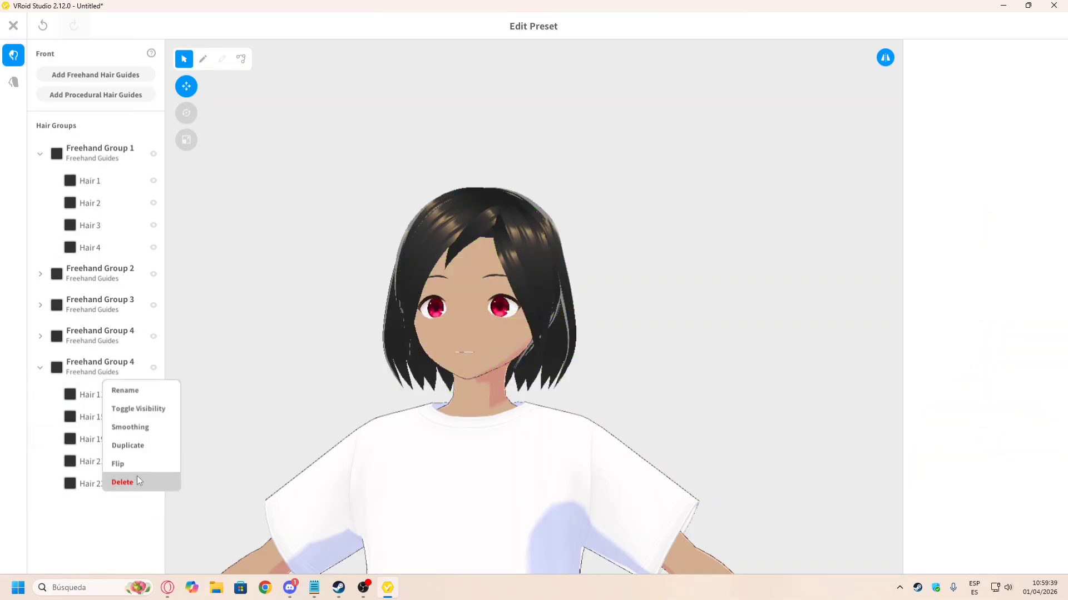
left_click(137, 476)
right_click(95, 440)
left_click(122, 474)
right_click(105, 444)
left_click(125, 484)
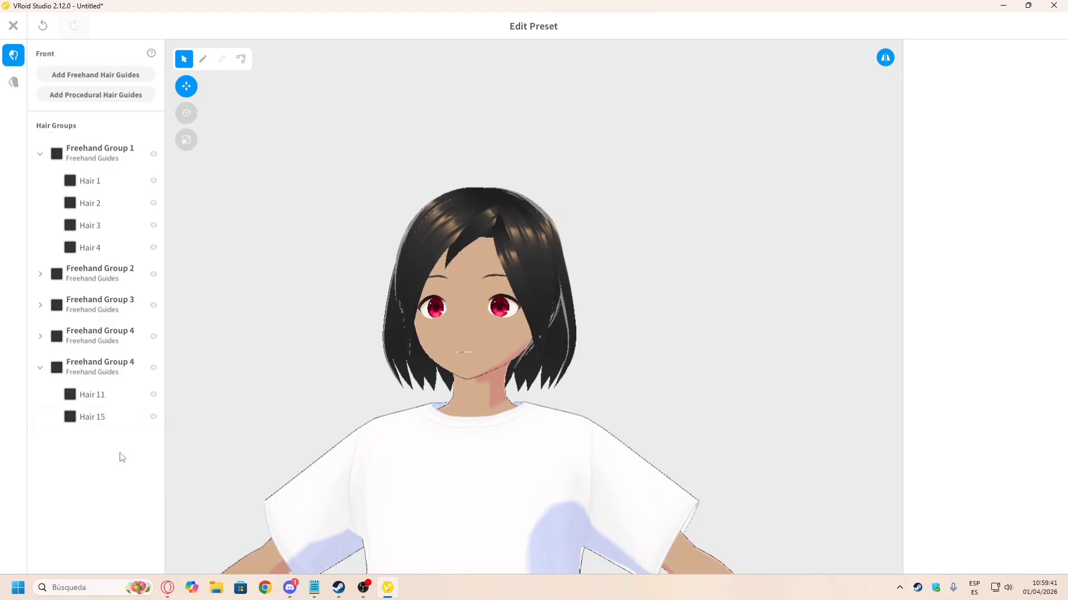
Step: Delete the remaining Hair 15 and Hair 11 strands from the duplicated Freehand Group 4
right_click(102, 427)
left_click(123, 463)
right_click(95, 398)
left_click(117, 439)
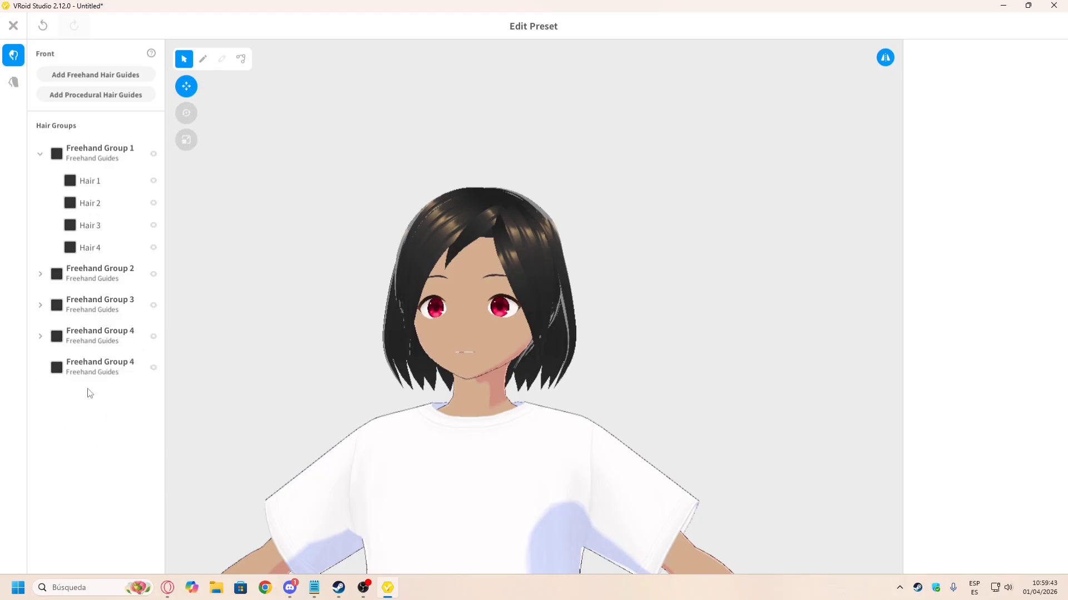
Step: Flare the emptied Freehand Group 4 guide outward and shorten it to about eye level, checking against the reference image in Discord
mouse_move(389, 258)
right_mouse_down()
mouse_move(412, 266)
mouse_move(389, 278)
right_mouse_up()
key("alt+Tab")
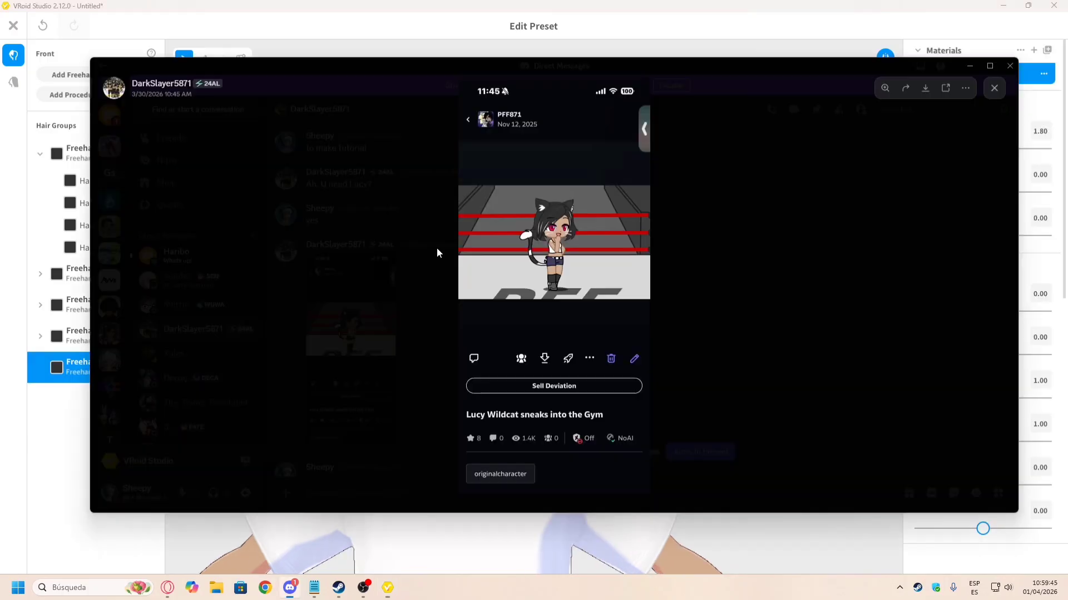
key("alt+Tab")
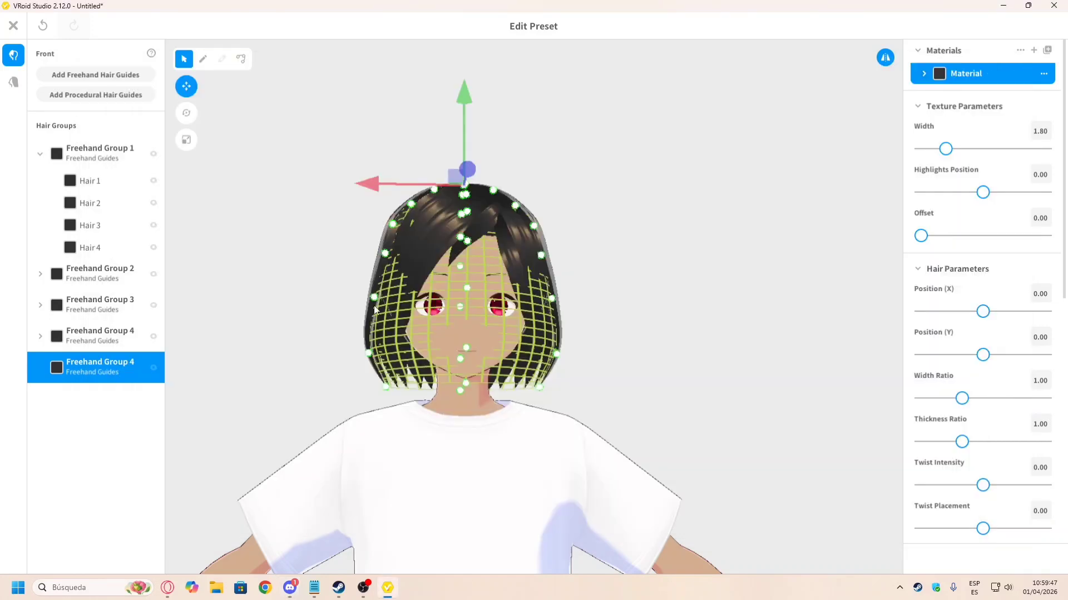
left_click_drag(386, 384, 360, 320)
left_click_drag(355, 377, 334, 319)
key("alt+Tab")
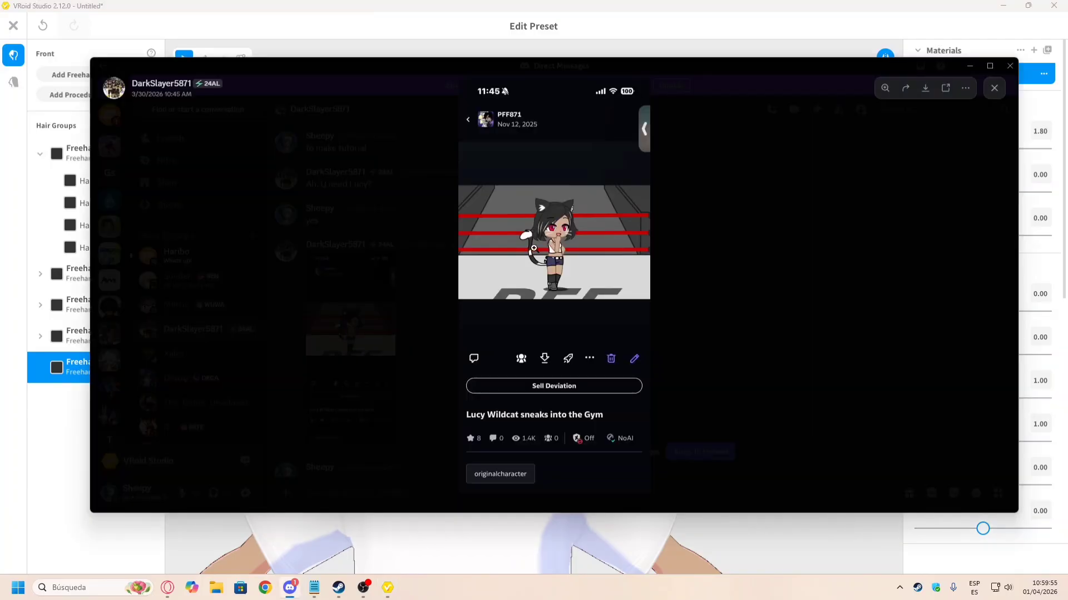
key("alt+Tab")
left_click_drag(335, 318, 344, 319)
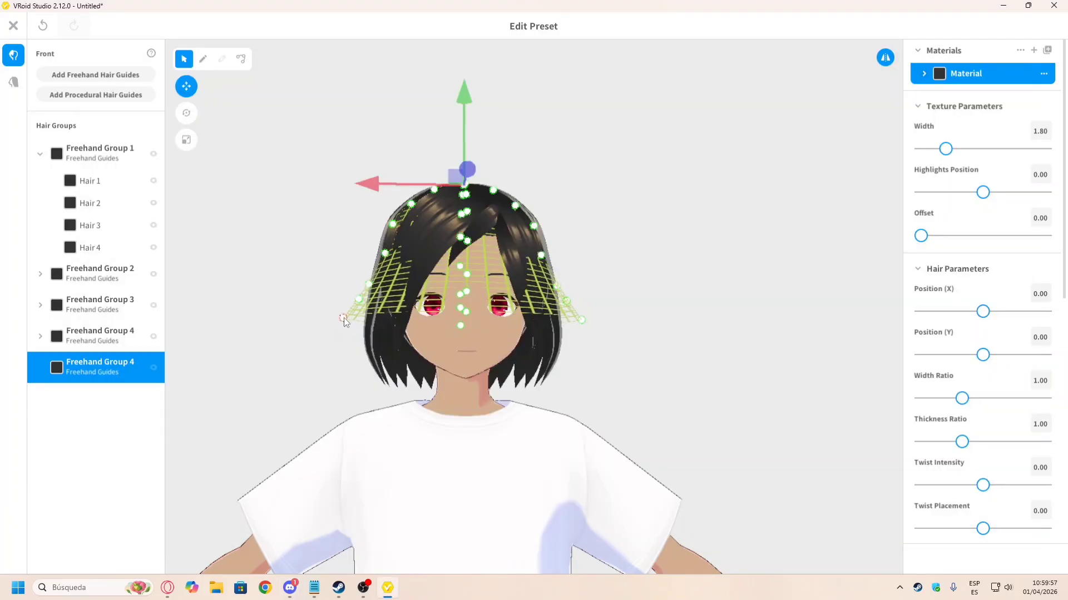
Step: Draw a mirrored side strand over the flared guide, running from the crown down to the guide's lower edge
left_click(203, 59)
right_click_drag(352, 162, 397, 184)
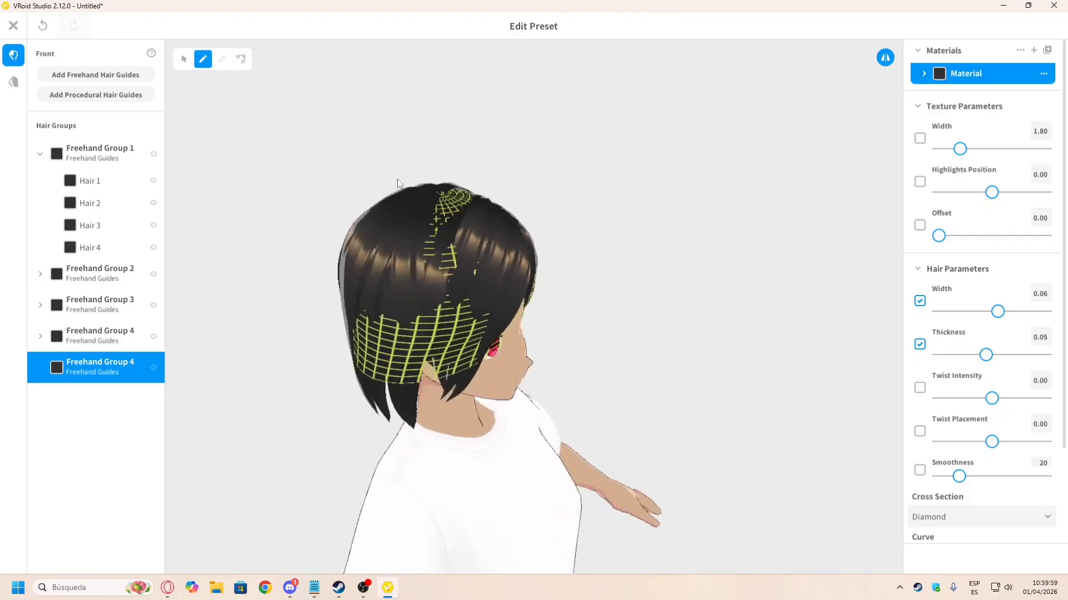
left_click_drag(437, 195, 388, 385)
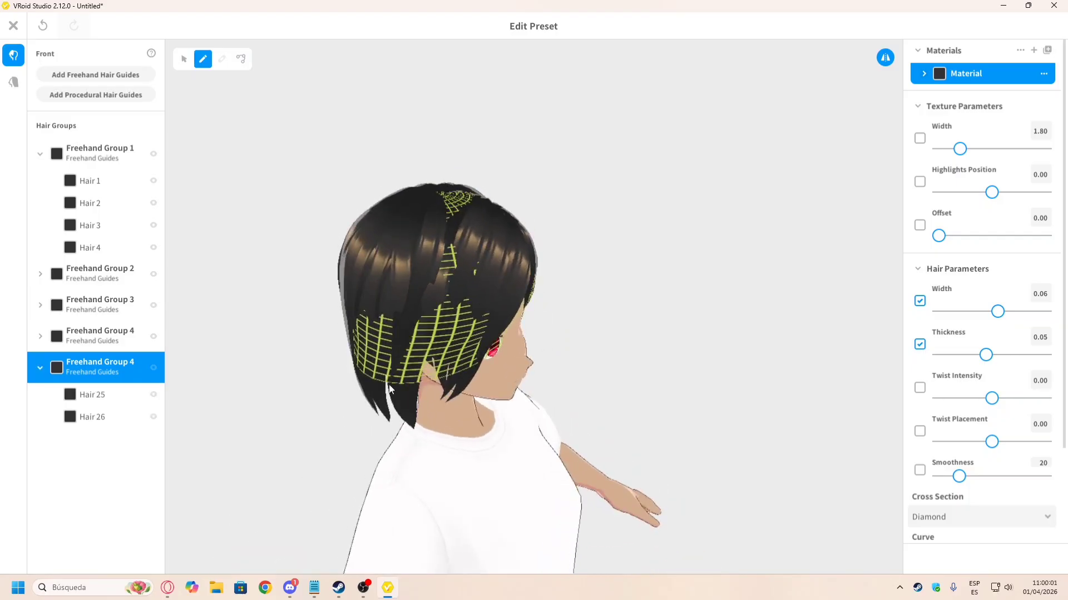
mouse_move(437, 306)
right_mouse_down()
mouse_move(392, 285)
mouse_move(448, 282)
mouse_move(455, 223)
mouse_move(426, 228)
right_mouse_up()
right_click_drag(441, 182, 430, 155)
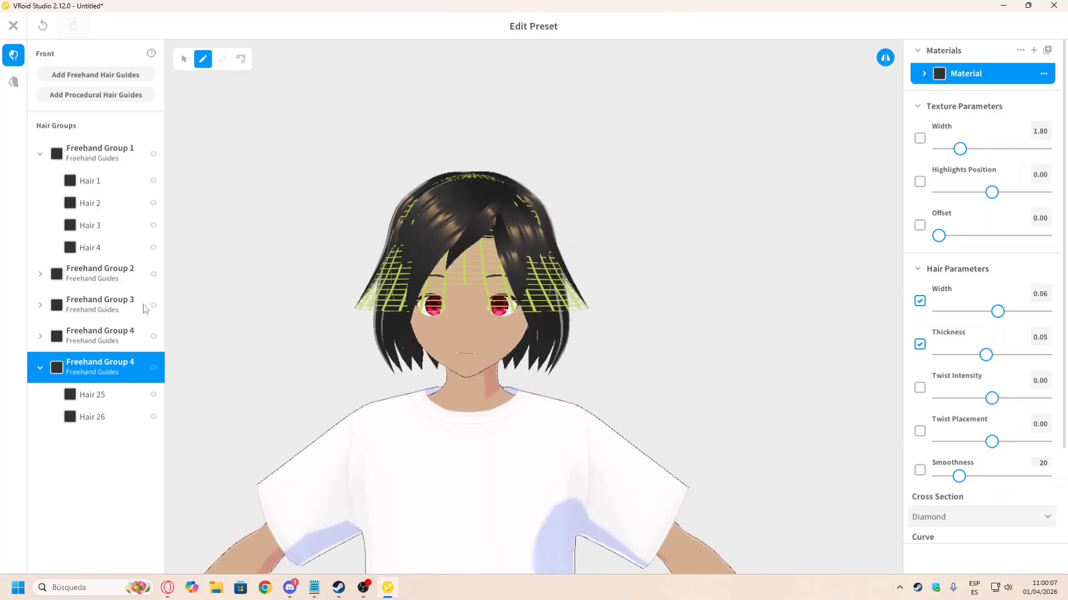
Step: Duplicate the flared Freehand Group 4 with its strands and select the copy
right_click(95, 368)
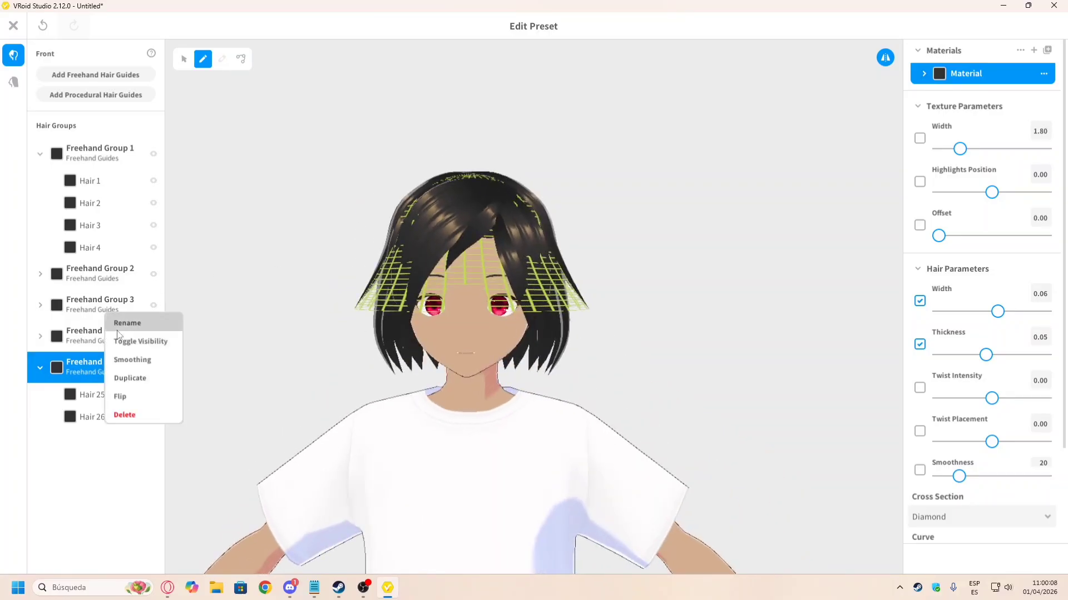
left_click(135, 378)
left_click(89, 443)
Step: Try removing Hair 25 and Hair 26 from the copy of the flared Freehand Group 4
right_click(89, 444)
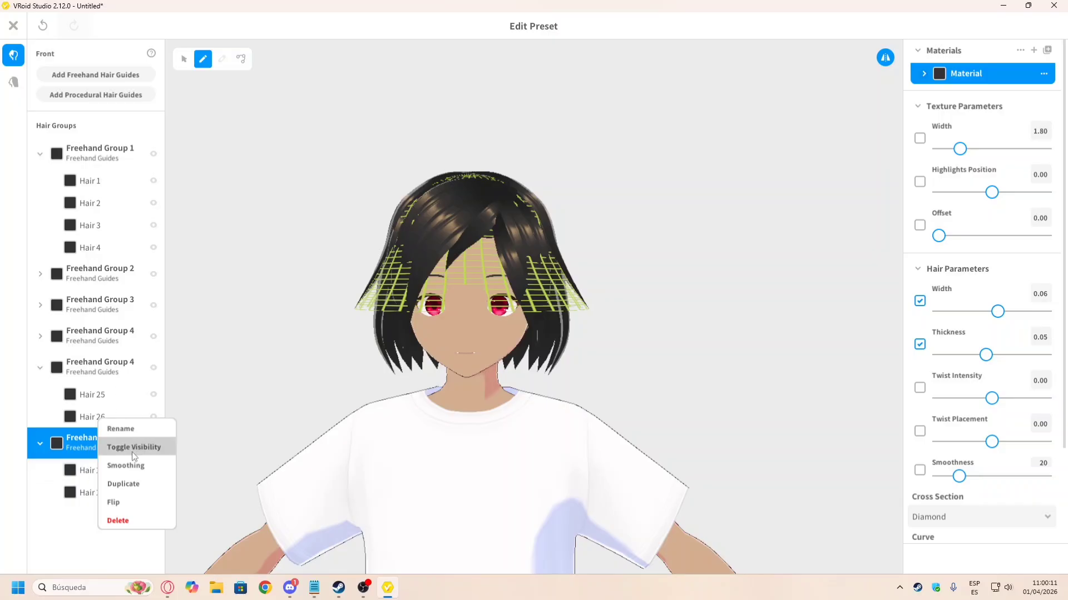
left_click(128, 514)
right_click(103, 441)
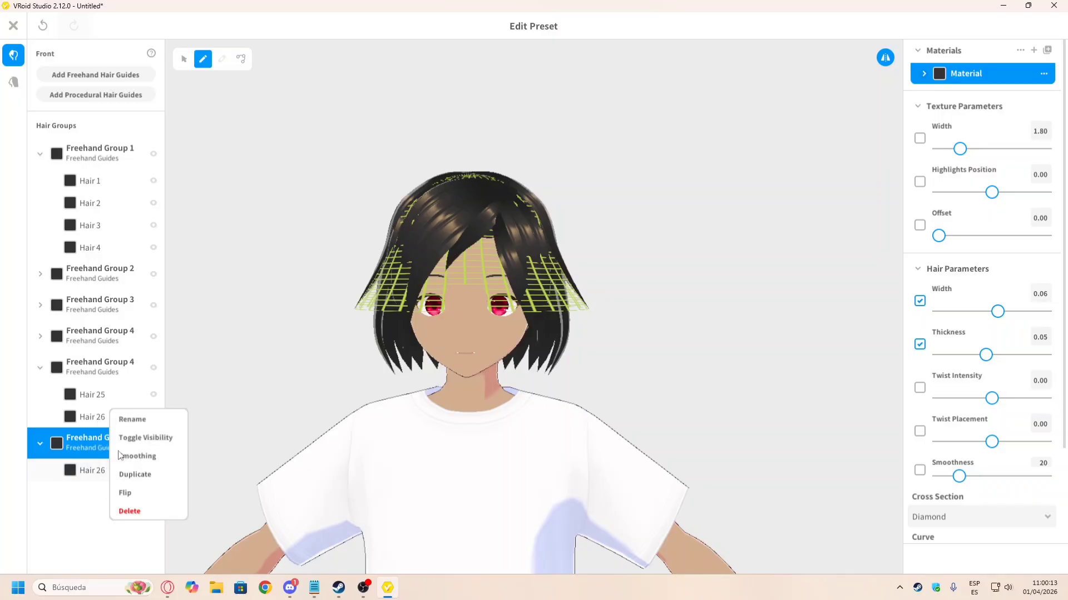
left_click(146, 510)
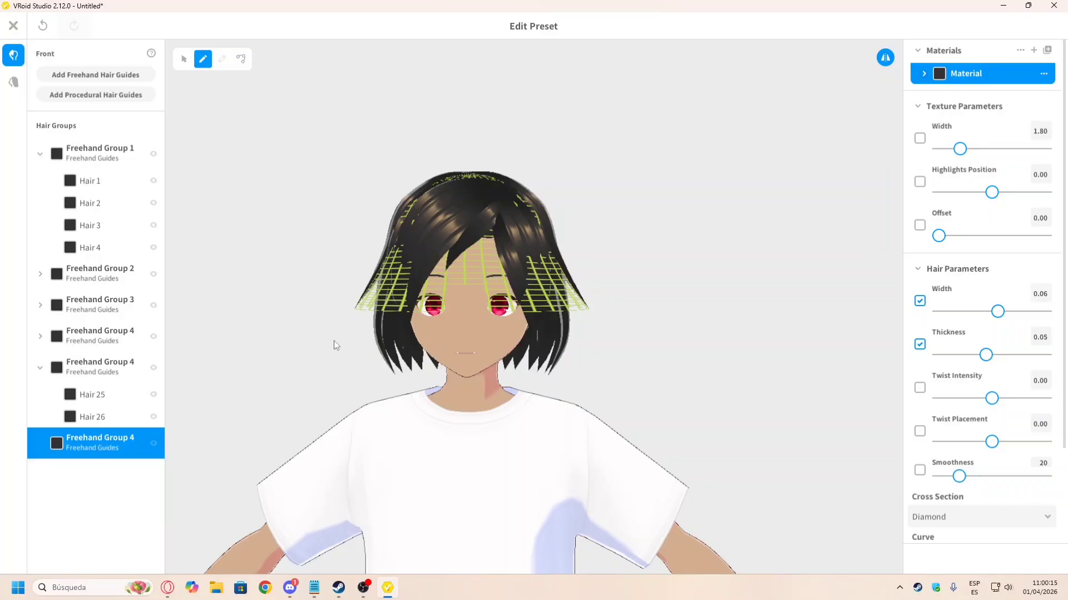
Step: Pull the copied group's outer guide tip down to about mouth level, giving a second, lower flared side tuft that follows the reference
right_click_drag(341, 329, 351, 329)
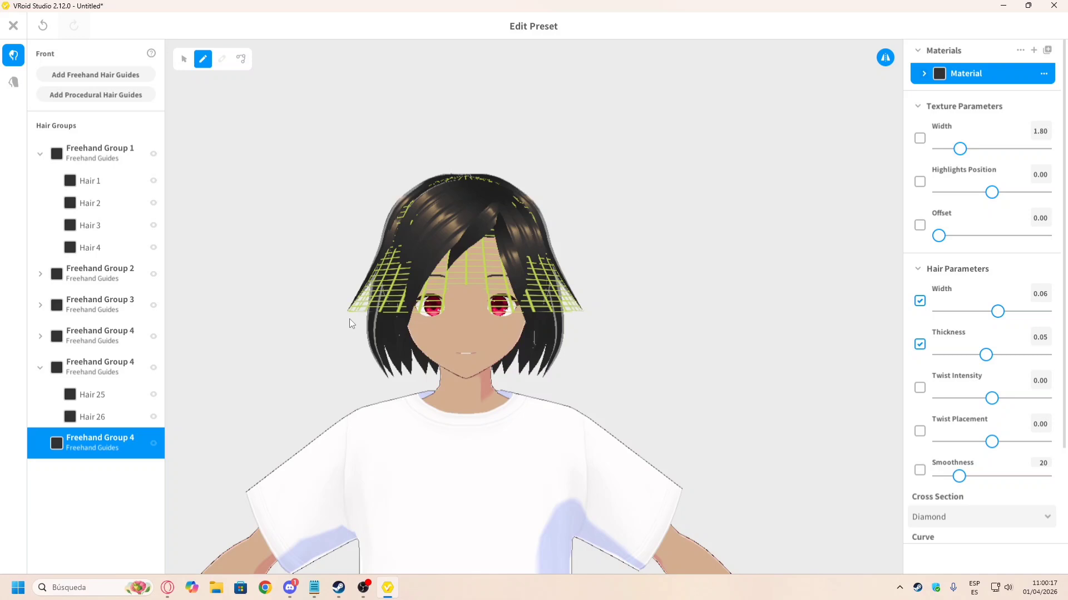
left_click(184, 59)
left_click(375, 253)
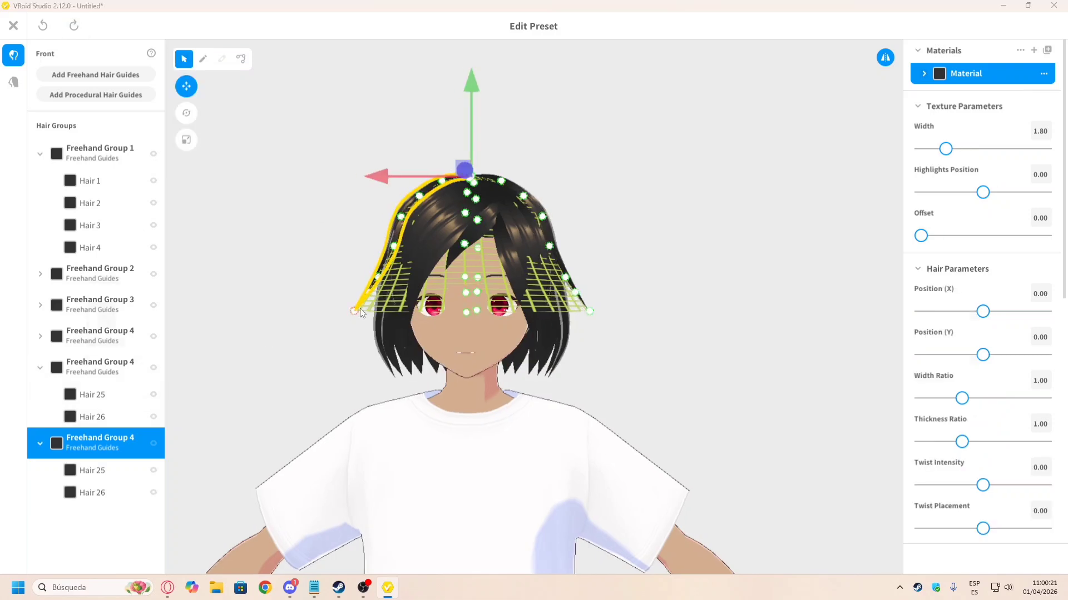
key("alt+Tab")
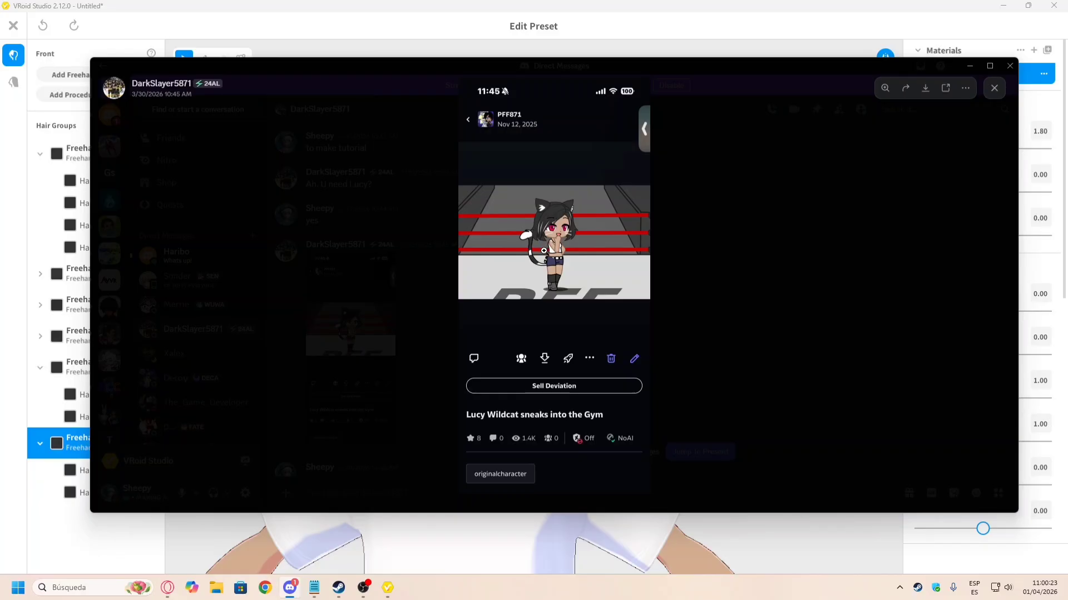
key("alt+Tab")
left_click_drag(354, 312, 361, 340)
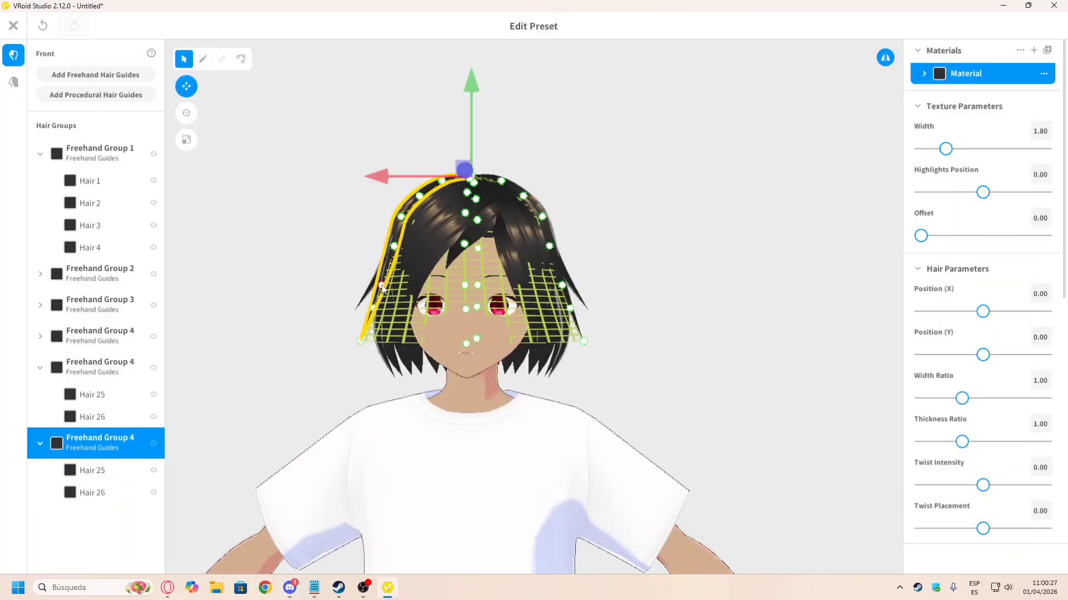
left_click(653, 262)
Step: Compare the flared bob's silhouette from the front and back with the cat-eared reference image in Discord
scroll(651, 250, "down", 5)
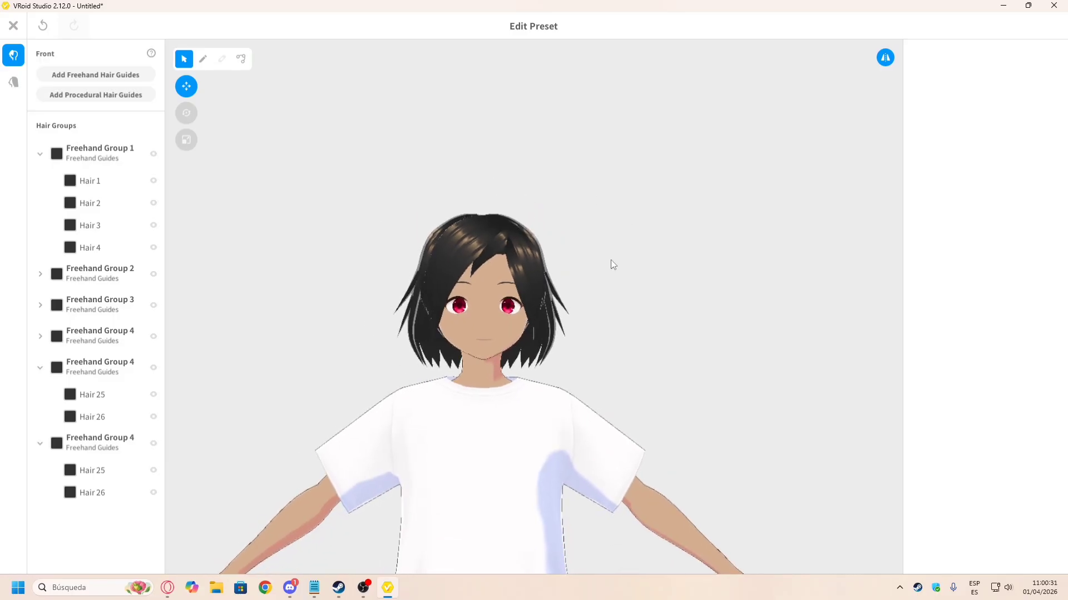
key("alt+Tab")
key("alt+Tab")
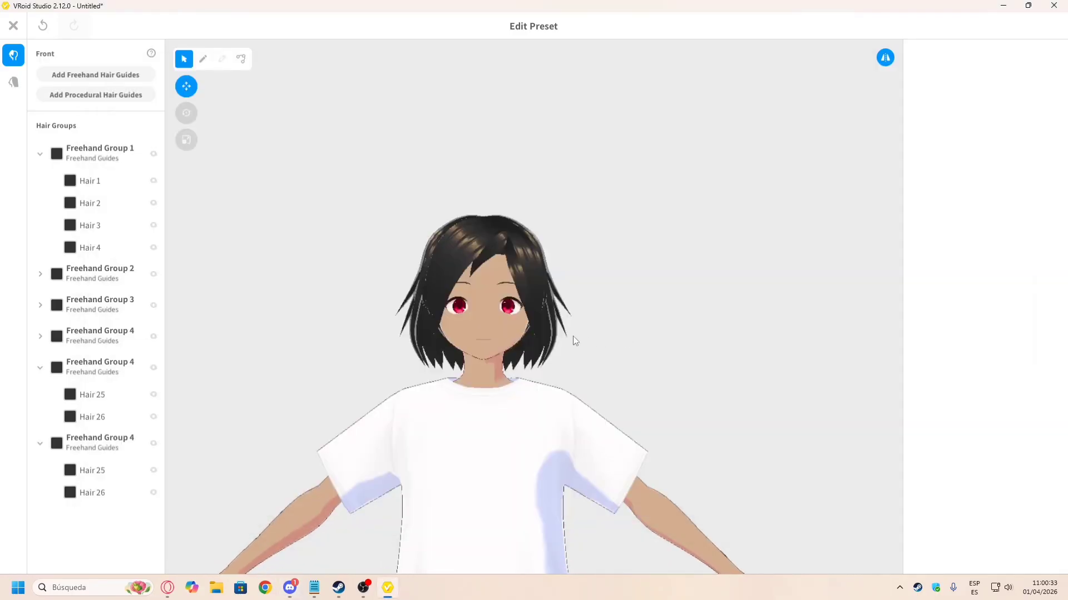
right_click_drag(573, 336, 570, 367)
left_click(572, 338)
key("alt+Tab")
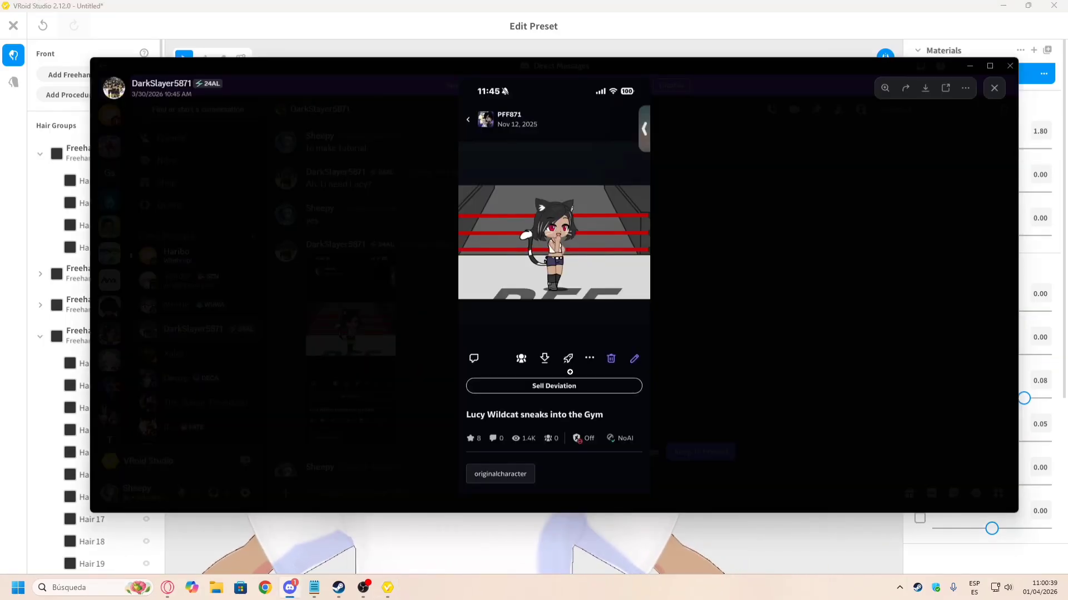
key("alt+Tab")
right_click_drag(494, 387, 642, 399)
key("alt+Tab")
key("alt+Tab")
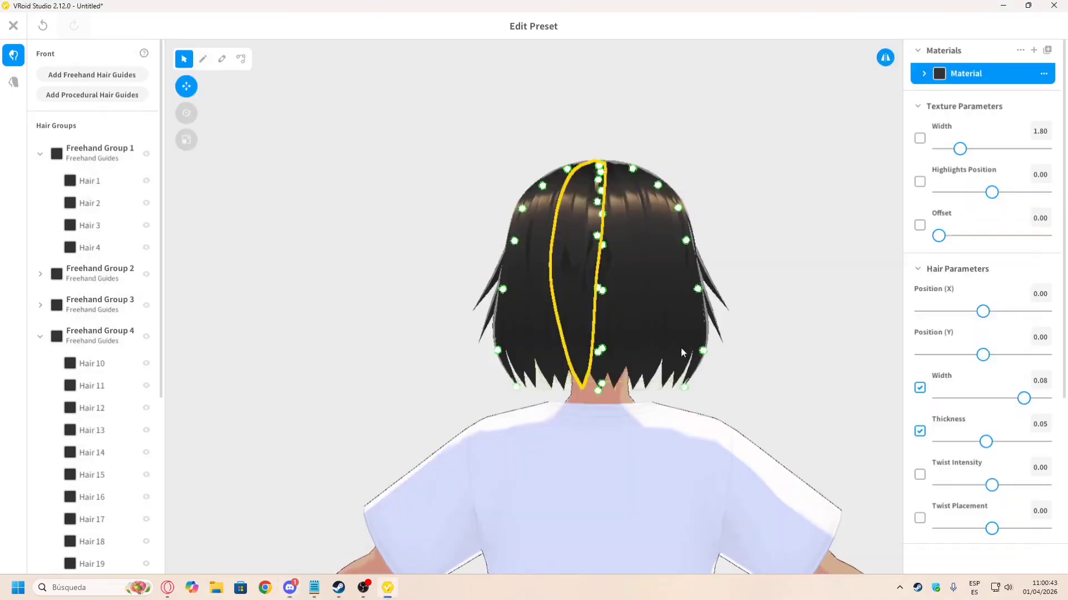
right_click_drag(682, 348, 629, 345)
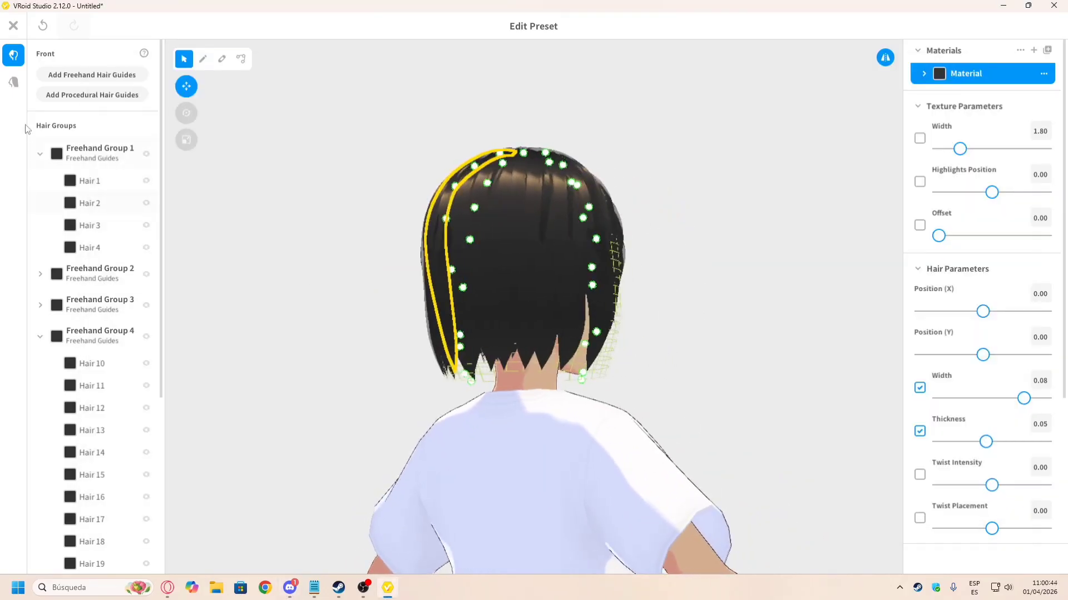
Step: Switch to editing the back hair and select the first 手書きグループ１ group
left_click(14, 84)
left_click(82, 155)
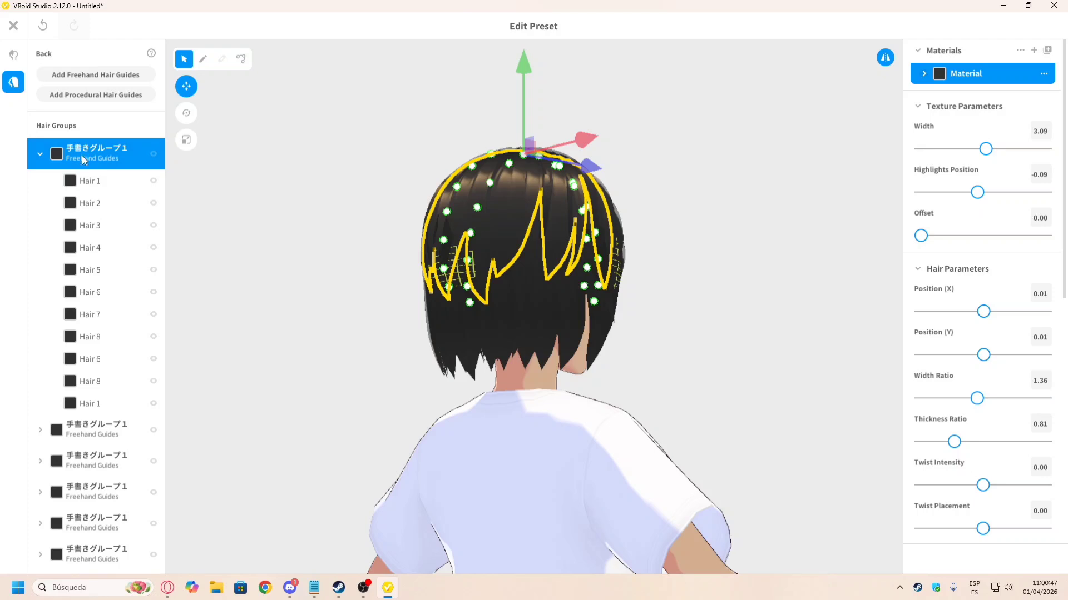
right_click_drag(329, 260, 383, 276)
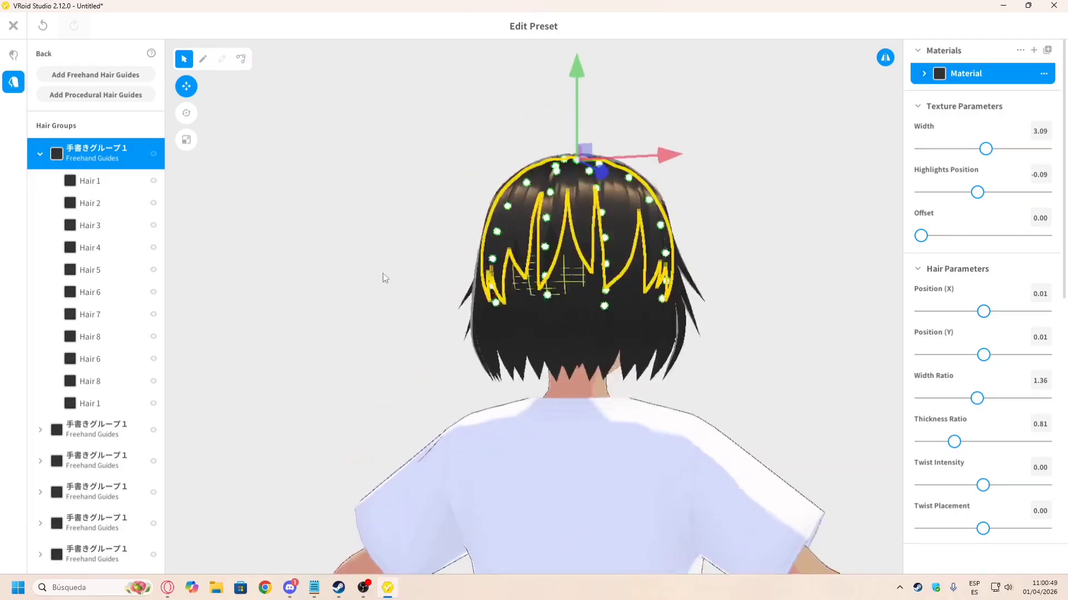
Step: Hide the first two 手書きグループ１ back hair groups to check what they contribute
left_click(153, 156)
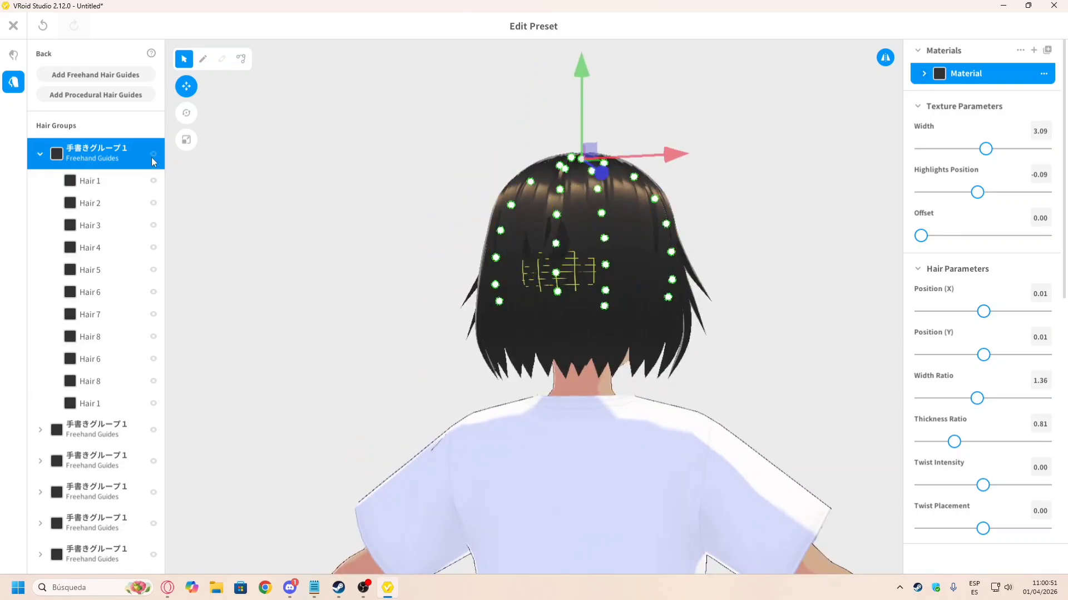
left_click(112, 430)
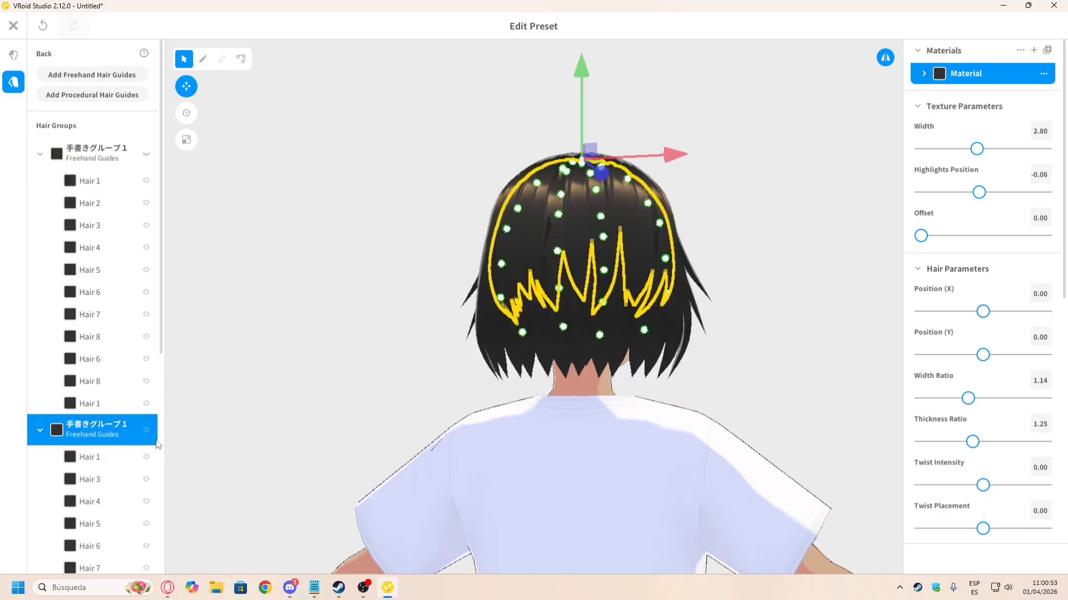
left_click(146, 433)
Step: Delete all six 手書きグループ１ groups from the back hair
right_click(86, 161)
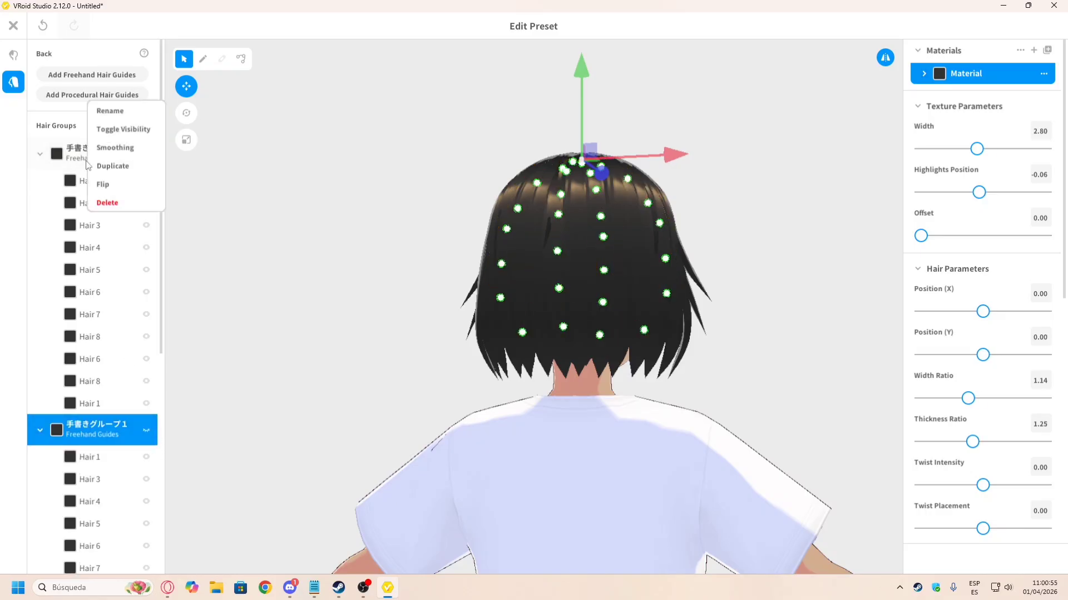
left_click(117, 203)
right_click(88, 156)
left_click(117, 204)
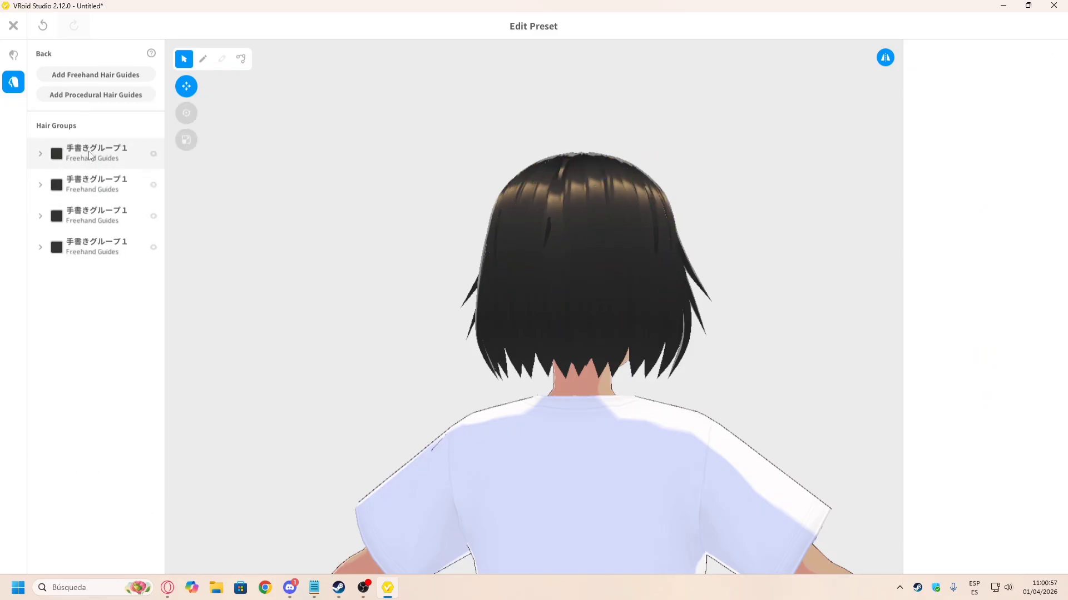
right_click(90, 158)
left_click(117, 204)
right_click(89, 174)
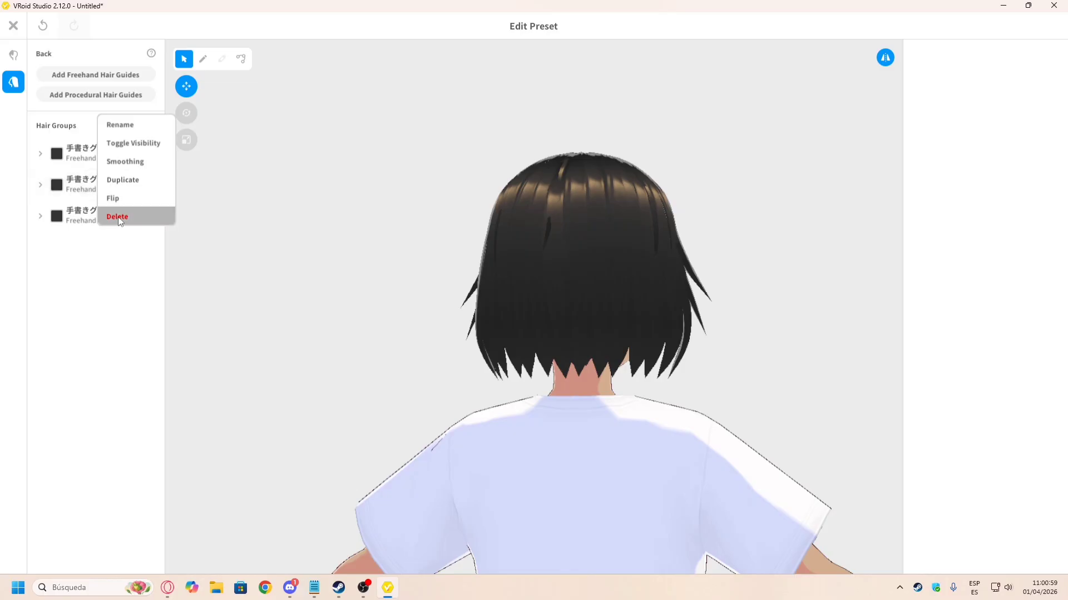
left_click(117, 217)
right_click(92, 178)
left_click(117, 216)
right_click(89, 157)
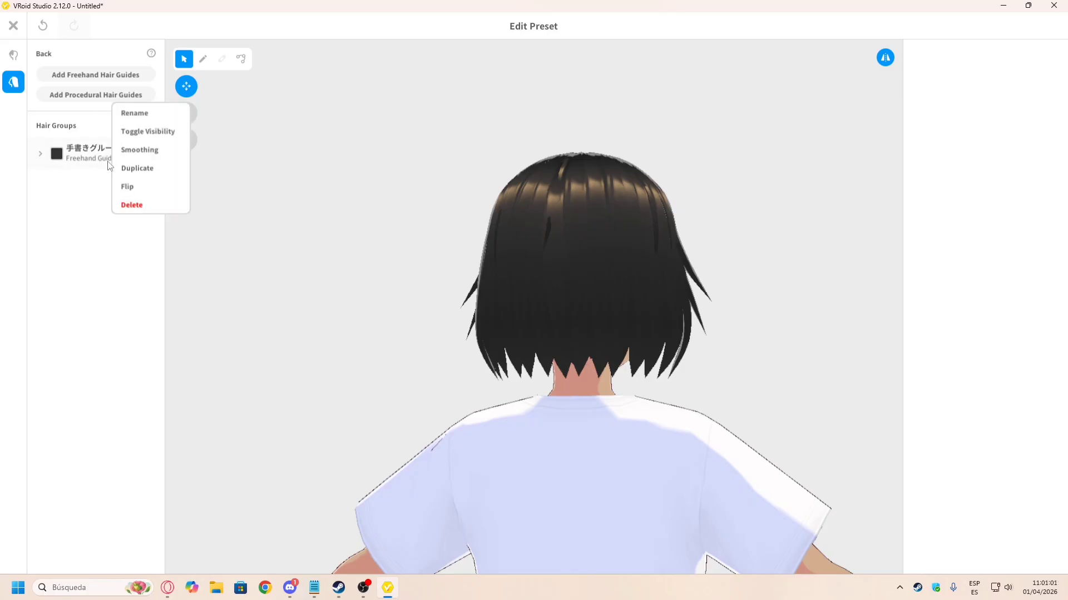
left_click(117, 205)
Step: Inspect the head without the back groups and undo the six group deletions
right_click_drag(356, 261, 269, 293)
key("ctrl+z")
key("ctrl+z")
key("ctrl+z")
key("ctrl+z")
key("ctrl+z")
key("ctrl+z")
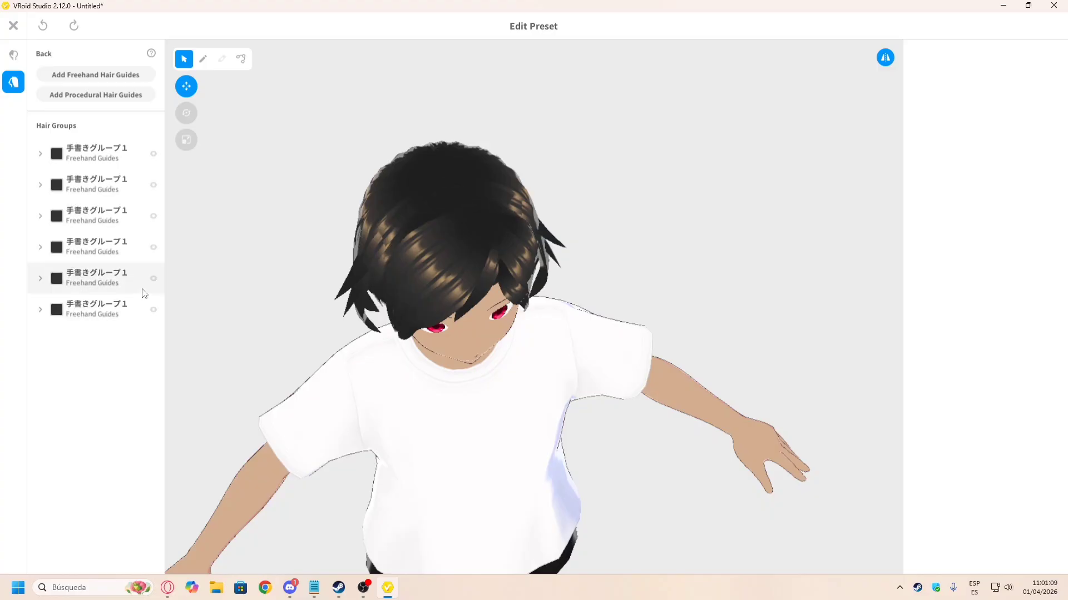
Step: Hide the last 手書きグループ１ back hair group to check its effect, and delete that group
right_click_drag(319, 345, 310, 320)
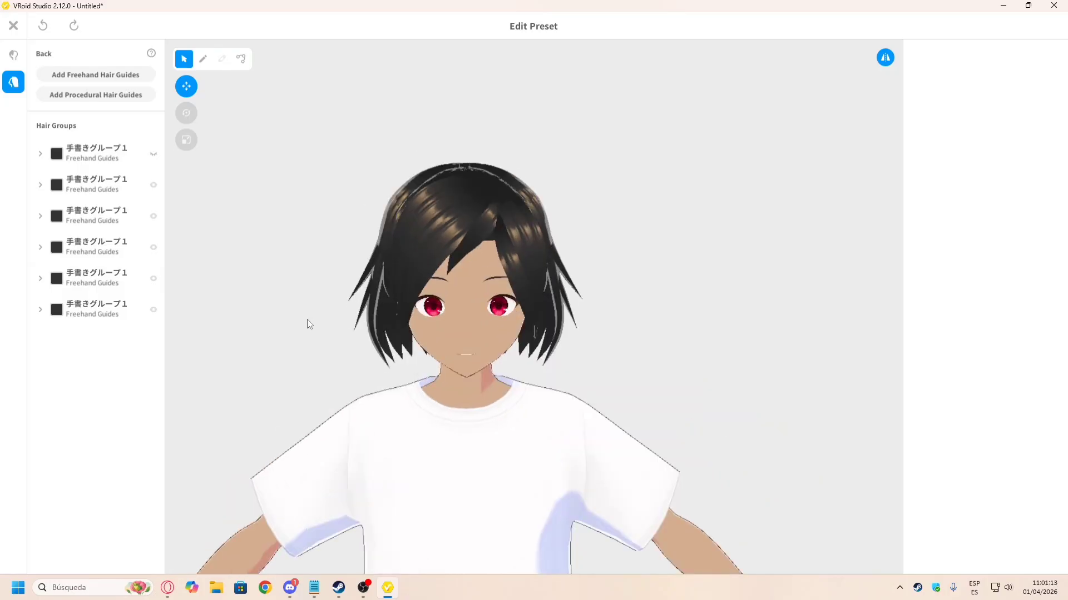
right_click_drag(308, 317, 406, 322)
left_click(104, 318)
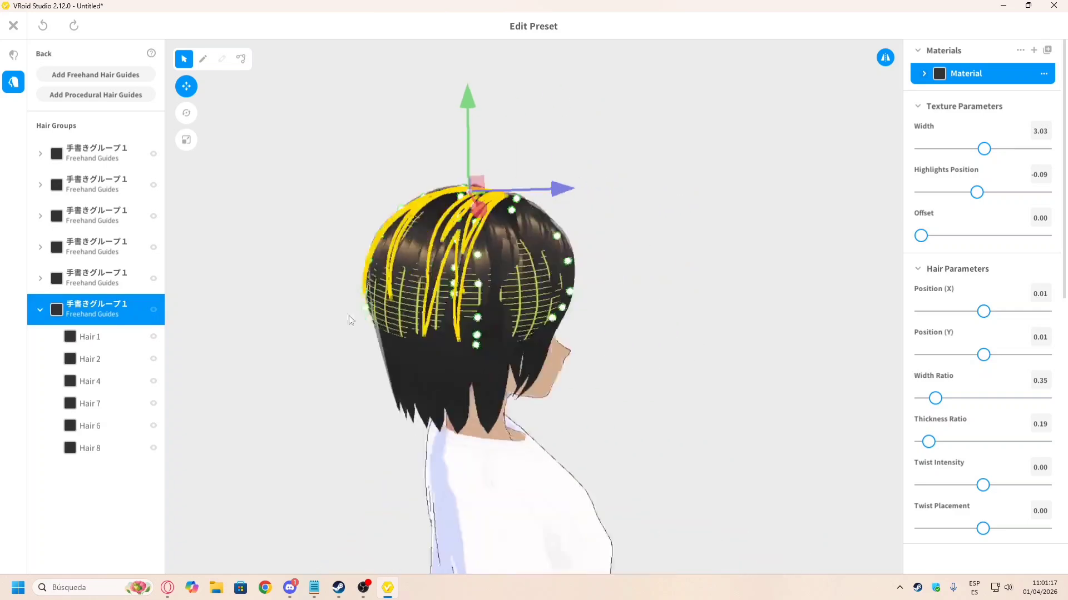
left_click(153, 310)
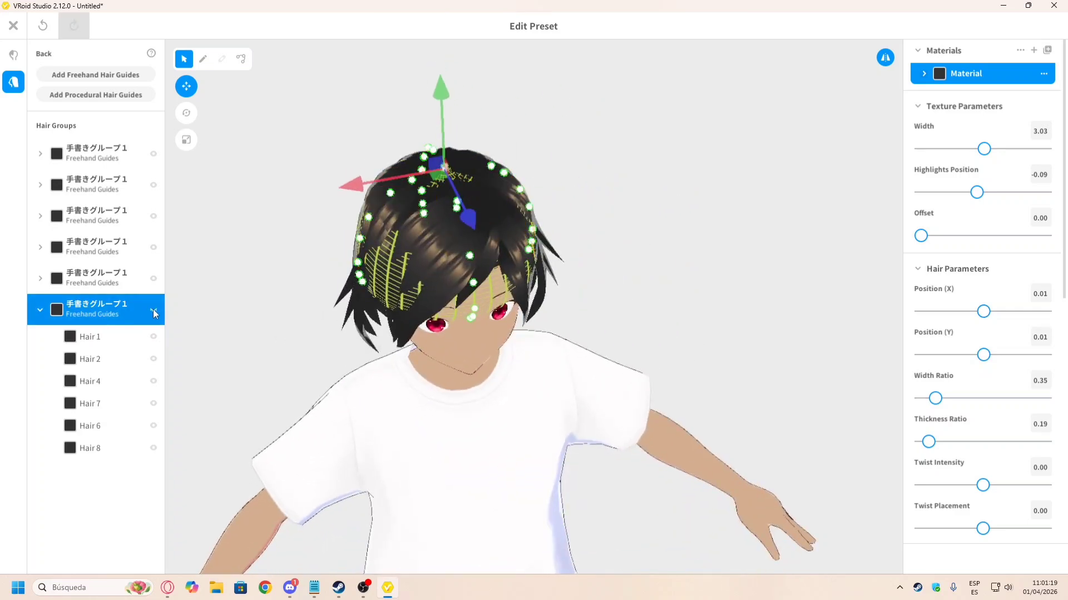
right_click(111, 309)
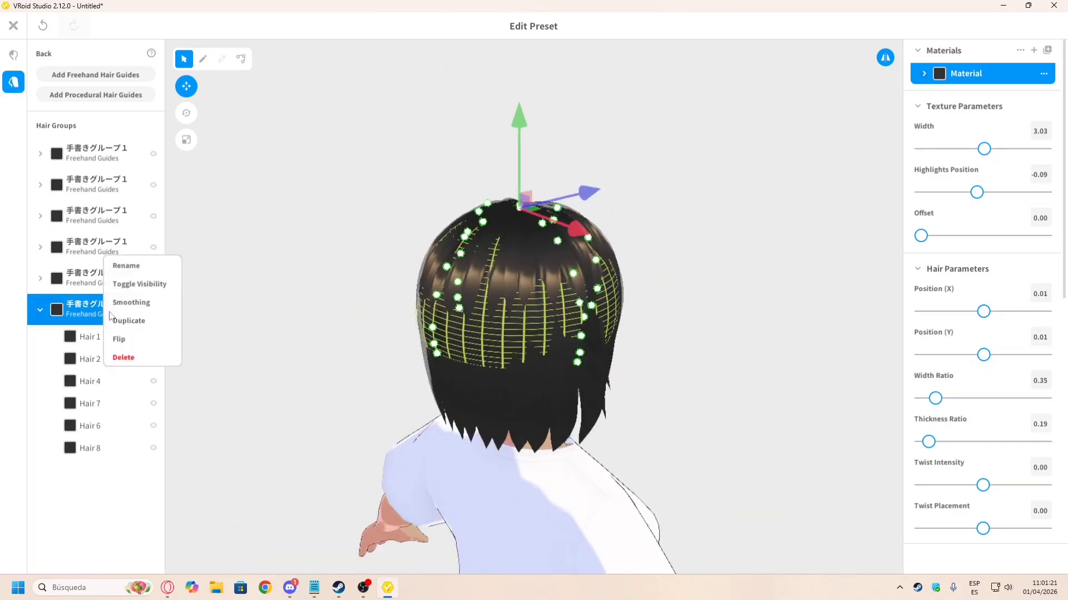
left_click(141, 356)
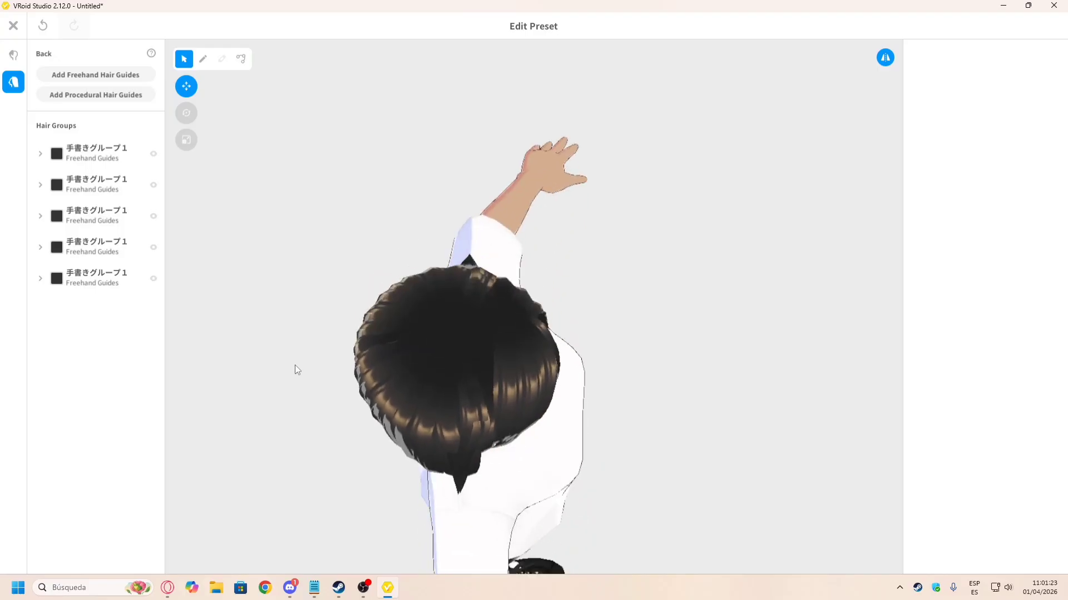
Step: Try deleting the first 手書きグループ１ back hair group, and undo the deletion
right_click_drag(261, 339, 248, 359)
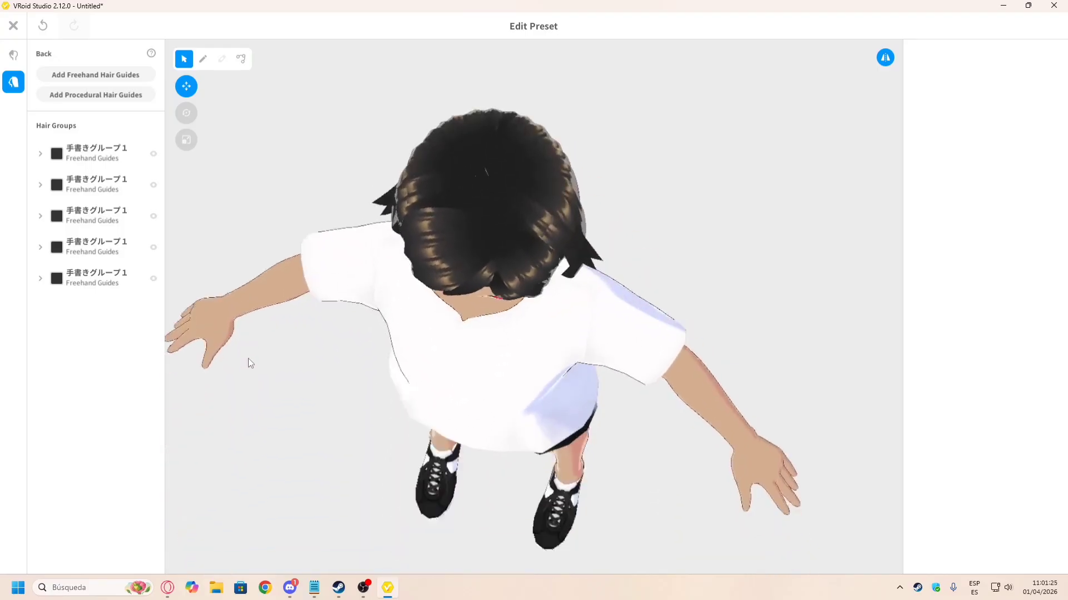
scroll(499, 262, "up", 1)
right_click_drag(499, 262, 331, 295)
right_click(111, 156)
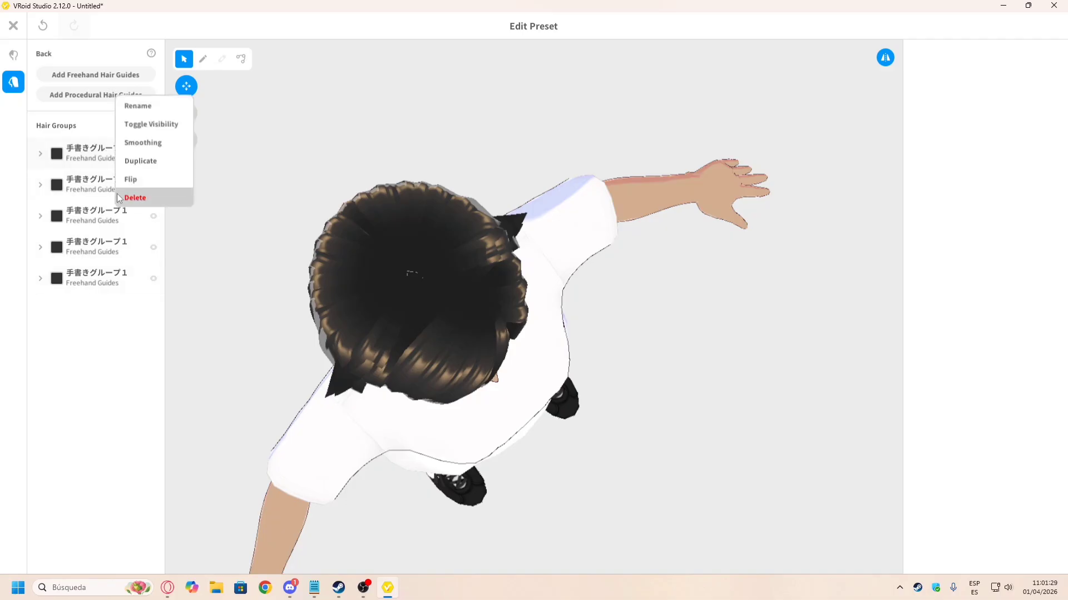
left_click(131, 201)
key("ctrl+z")
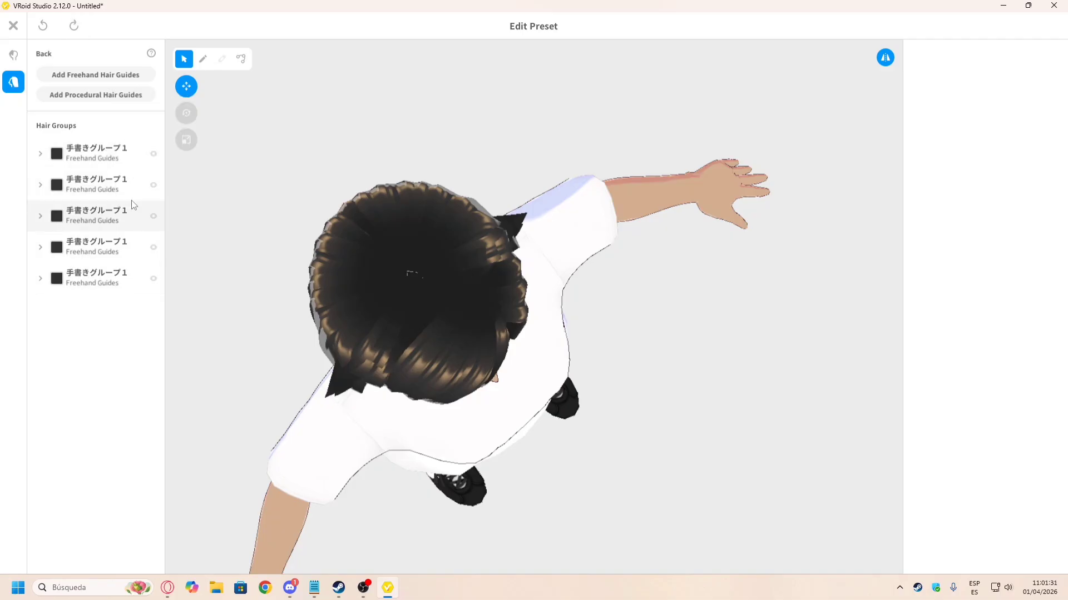
Step: Shift the first 手書きグループ１ back hair group slightly forward toward the face
right_click_drag(295, 341, 313, 231)
left_click(88, 154)
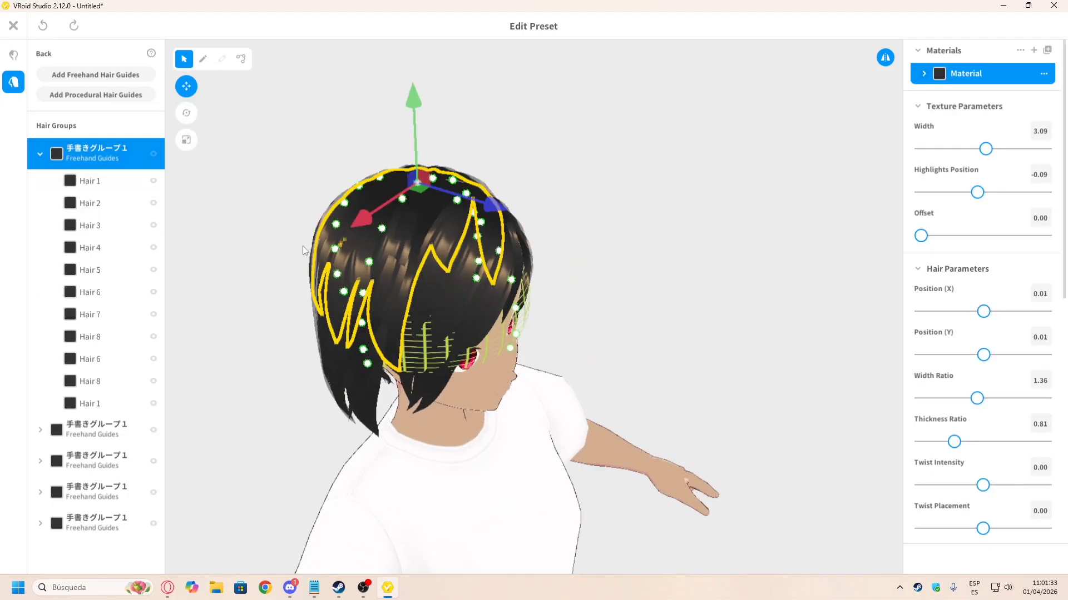
right_click_drag(300, 270, 341, 240)
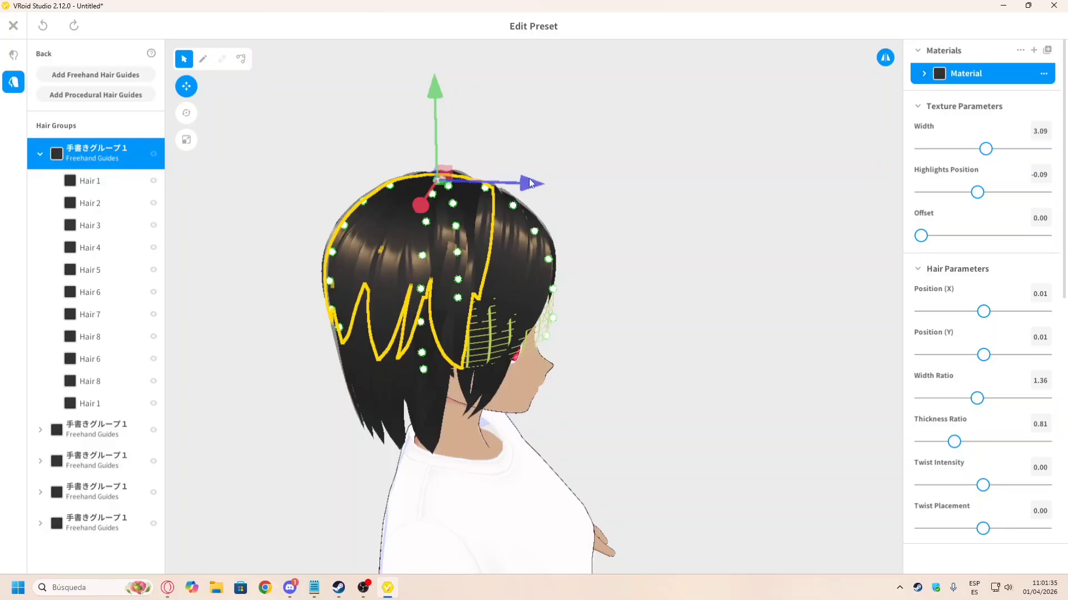
left_click_drag(530, 176, 536, 183)
left_click(577, 145)
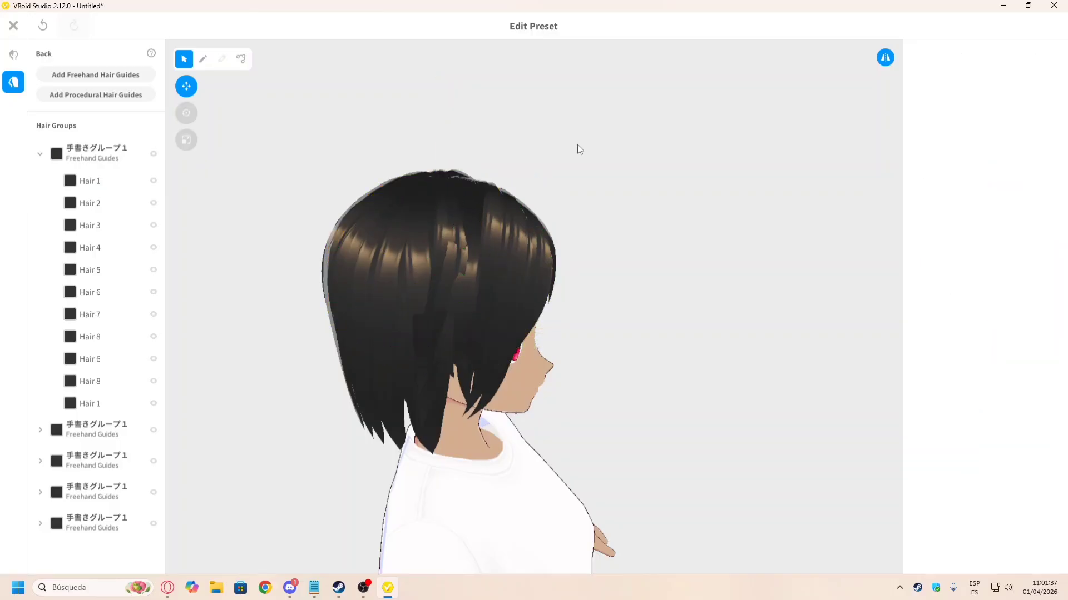
Step: Check the last strands of the first back hair group and delete its second Hair 8 strand
right_click_drag(577, 144, 569, 150)
right_click_drag(460, 229, 423, 282)
left_click(421, 285)
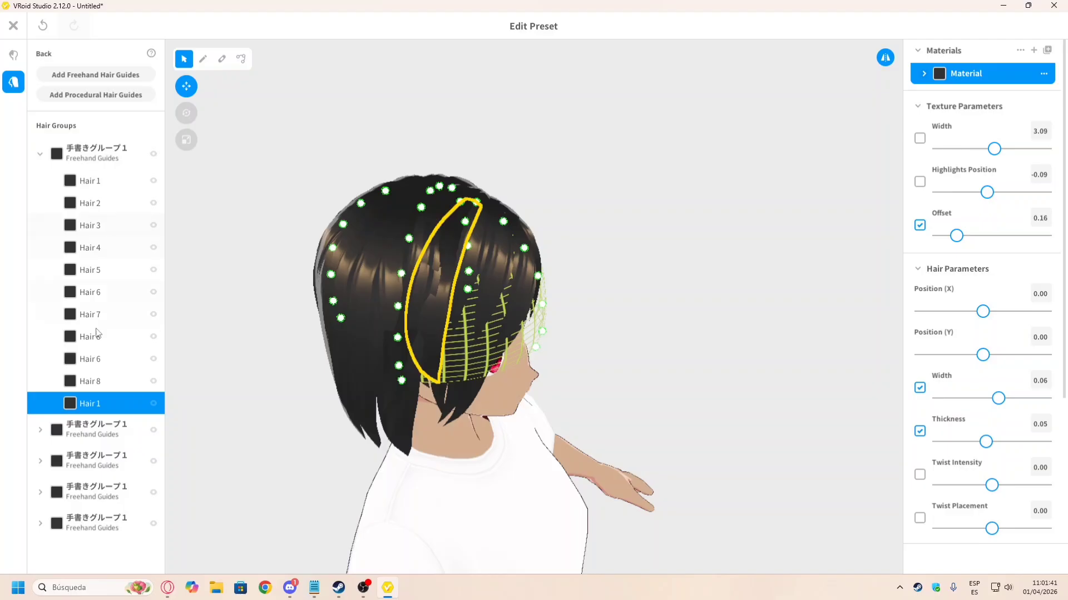
left_click(91, 362)
left_click(88, 404)
left_click(88, 379)
right_click(87, 383)
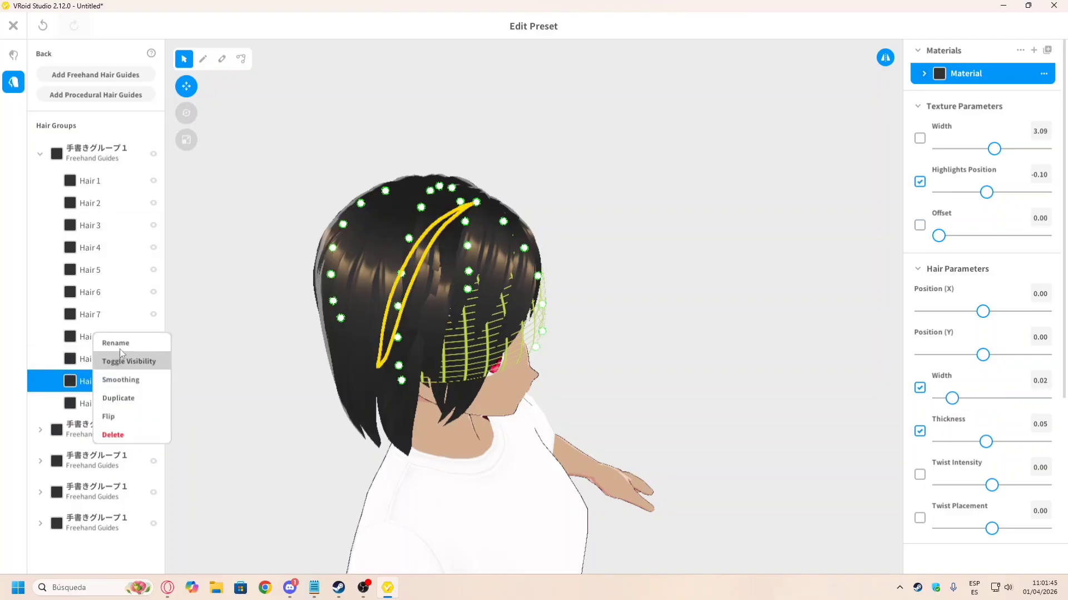
left_click(112, 435)
Step: Delete the second Hair 6 strand and the remaining Hair 8 strand from the first back hair group
left_click(102, 359)
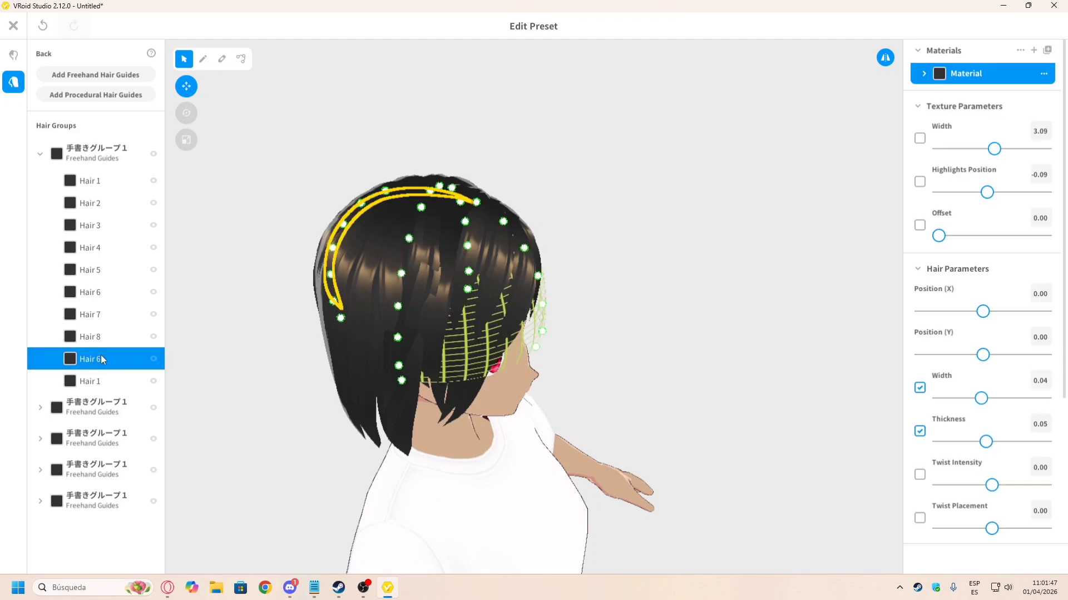
right_click(102, 359)
left_click(130, 400)
left_click(98, 337)
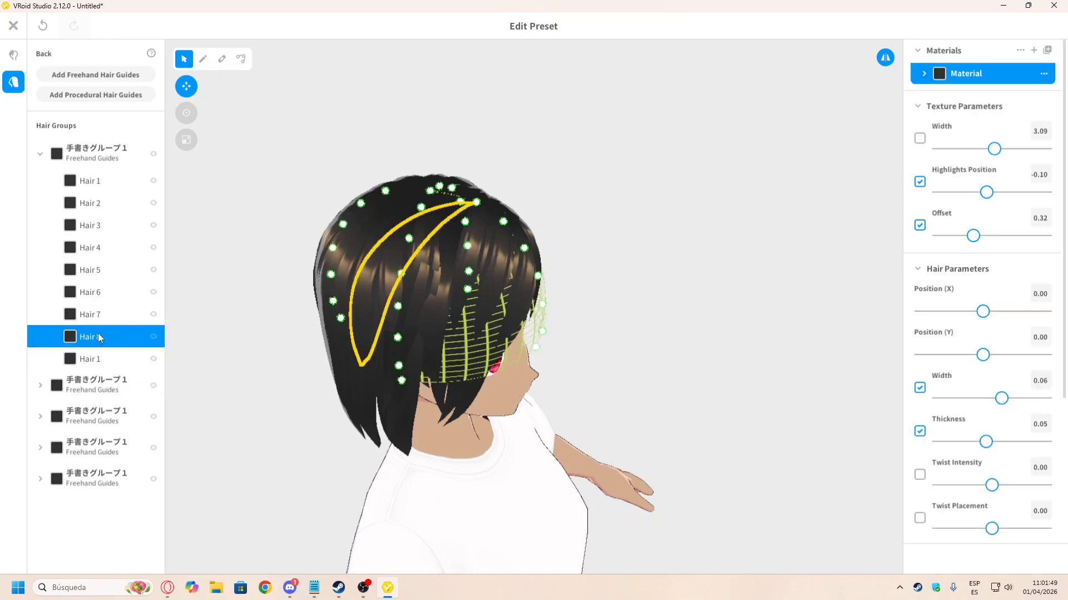
right_click(98, 337)
left_click(129, 378)
right_click_drag(325, 354, 291, 339)
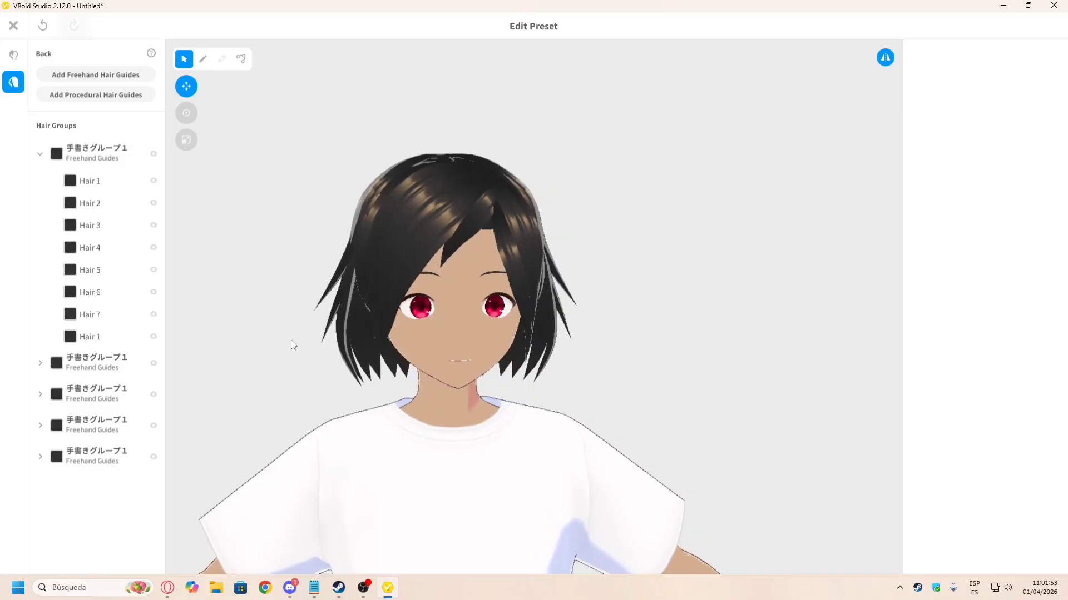
Step: Delete the Hair 7 strand from the first 手書きグループ１ back hair group
left_click(371, 208)
left_click(99, 314)
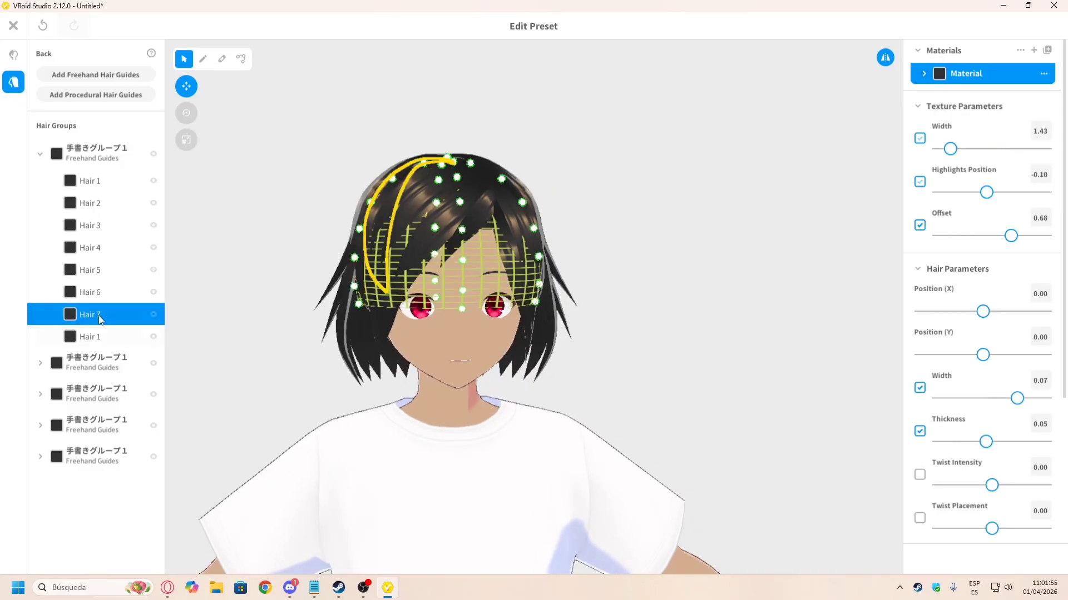
right_click_drag(195, 274, 178, 310)
right_click(113, 314)
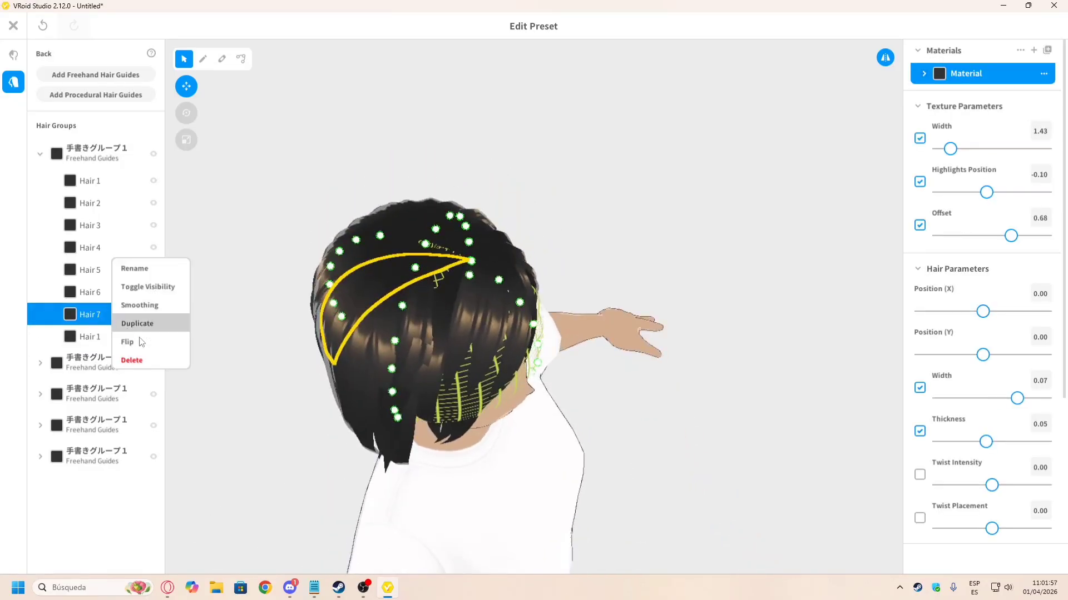
left_click(149, 361)
Step: Check where the Hair 5 strand lies, and examine the trimmed hair from above, the side and the front
left_click(98, 266)
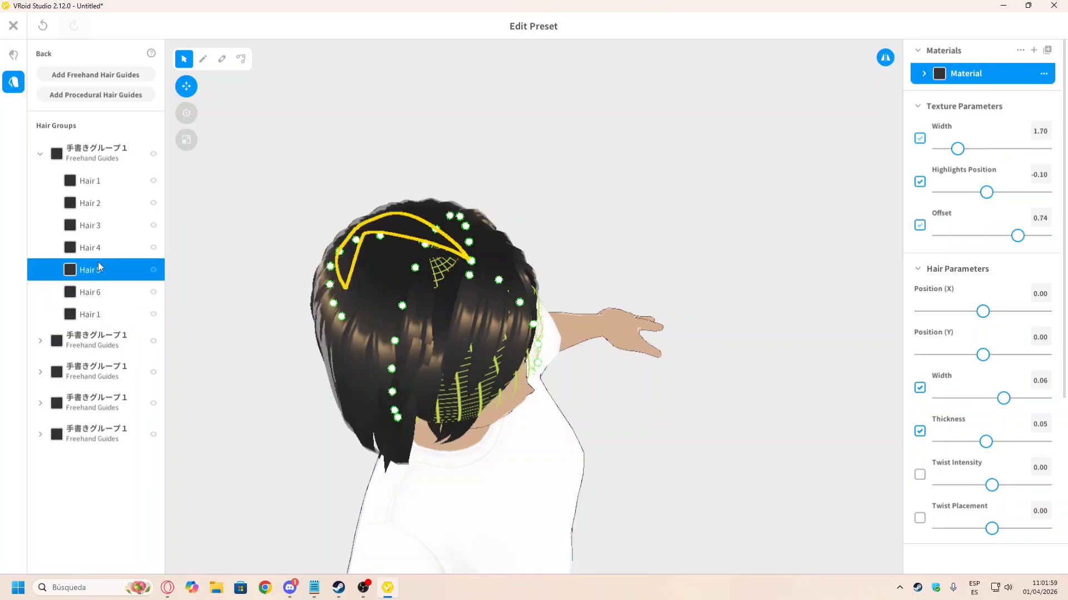
right_click(97, 263)
left_click(509, 161)
right_click_drag(509, 158, 462, 269)
right_click_drag(475, 201, 477, 173)
right_click_drag(508, 272, 472, 218)
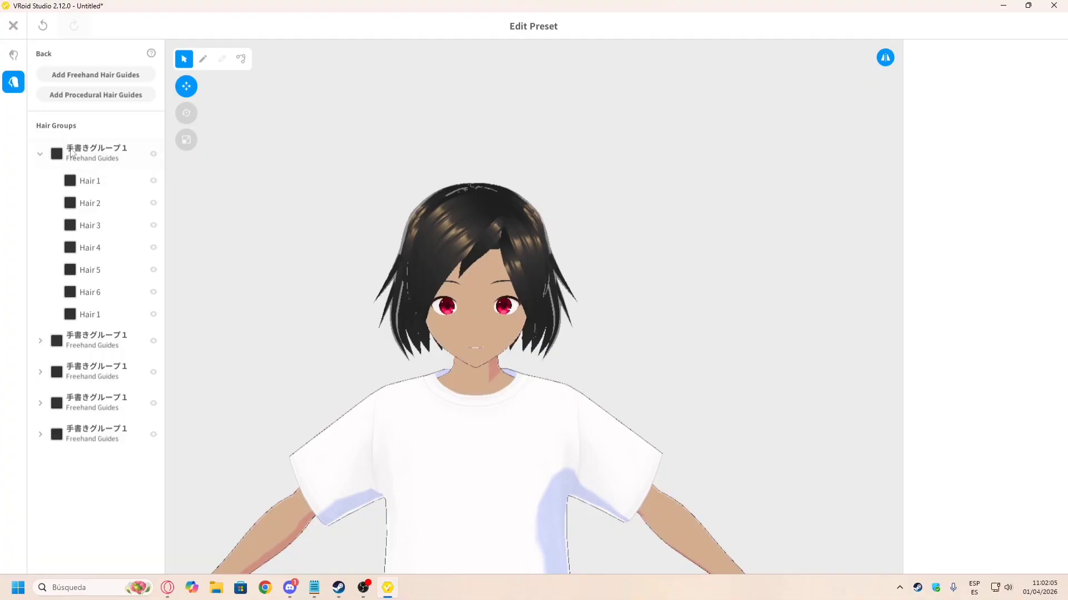
Step: Examine the material colours and texture options of the first back hair group
left_click(41, 154)
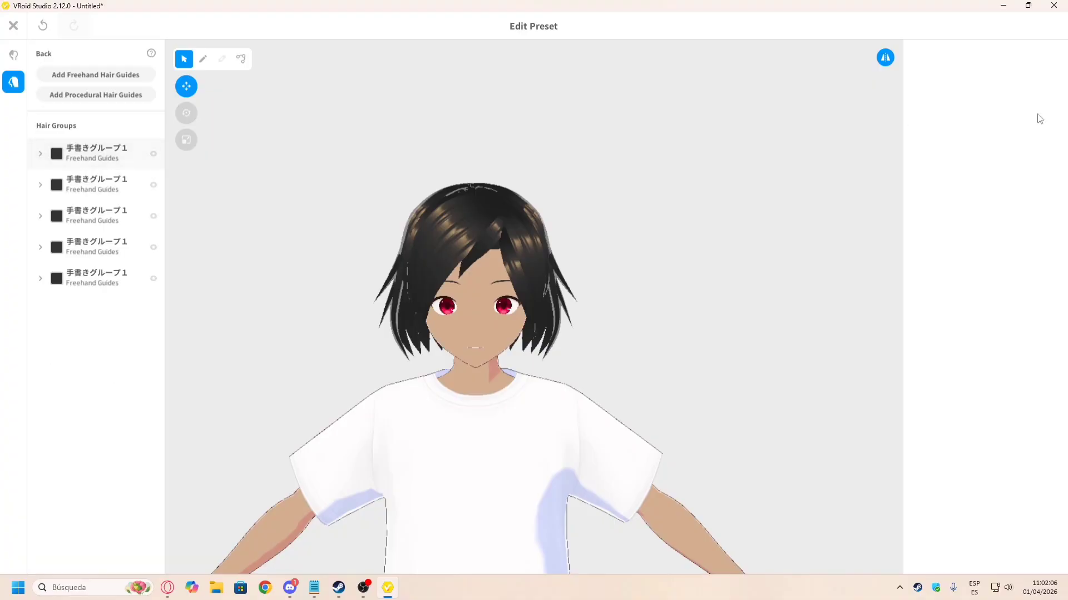
left_click(109, 155)
left_click(932, 80)
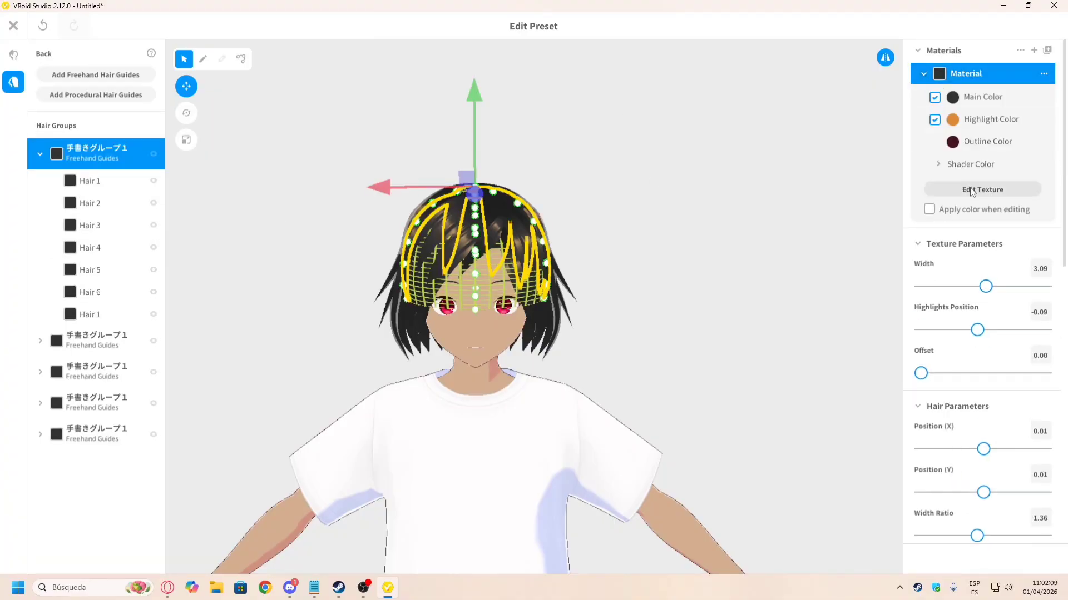
left_click(524, 208)
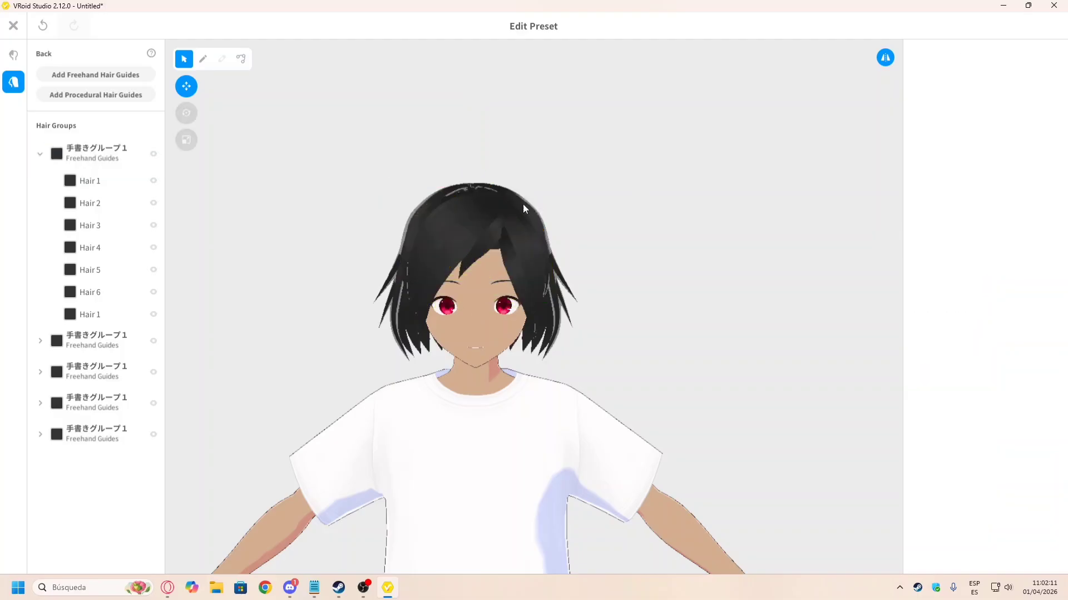
Step: Examine the front hair groups one by one on the head from the side, behind and above
left_click(15, 61)
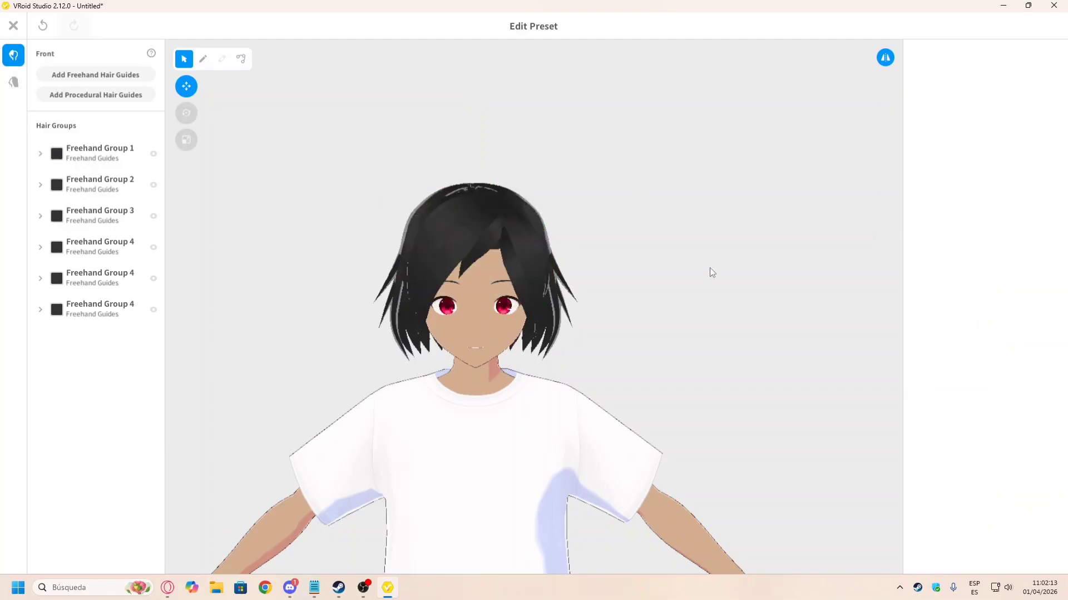
right_click_drag(710, 268, 658, 267)
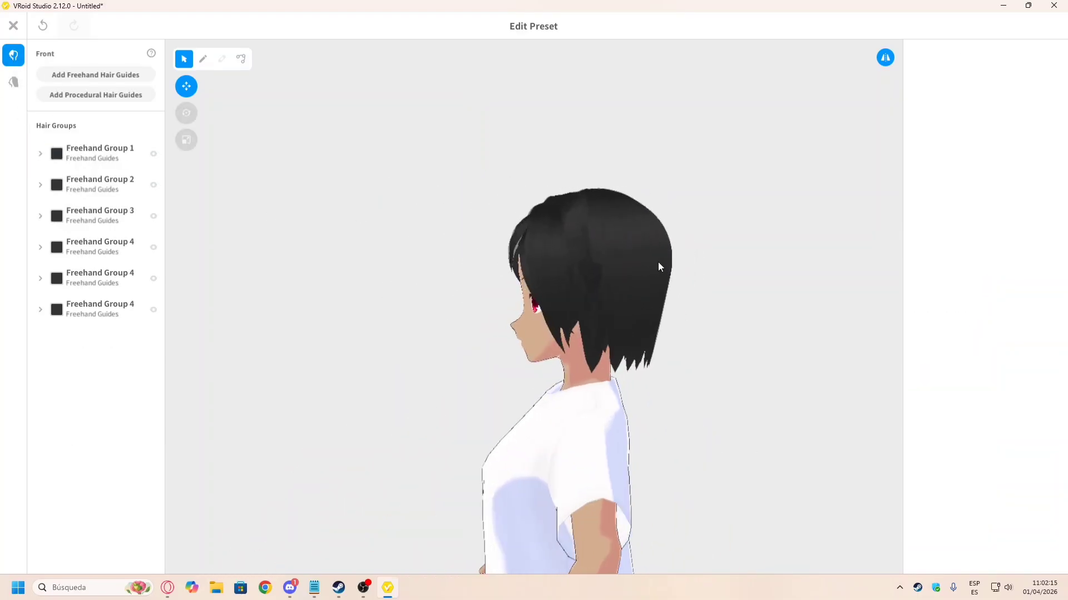
scroll(544, 224, "up", 2)
left_click(89, 156)
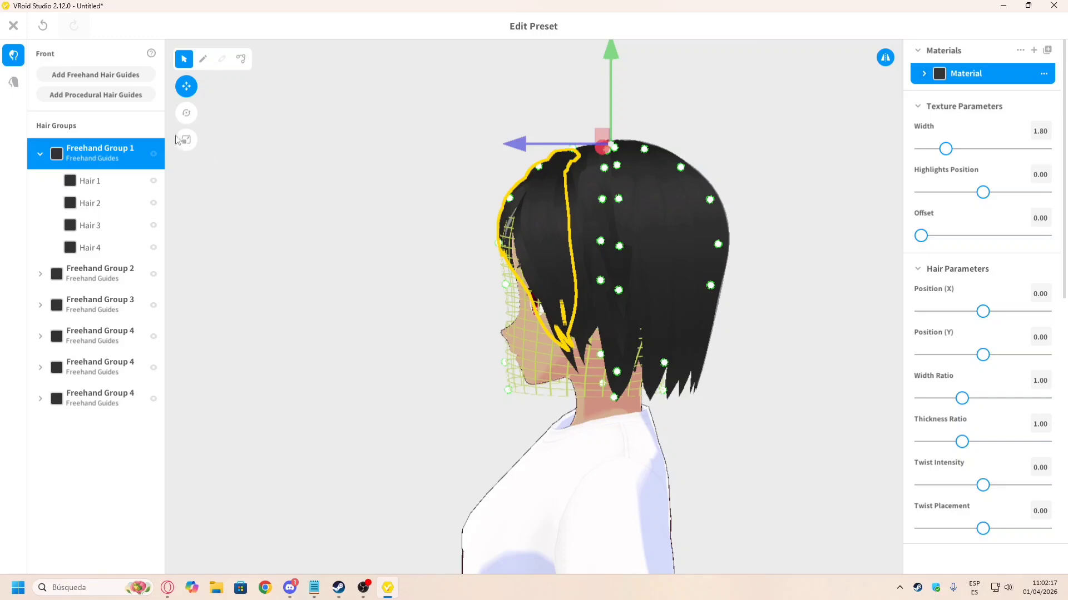
left_click(105, 278)
left_click(97, 301)
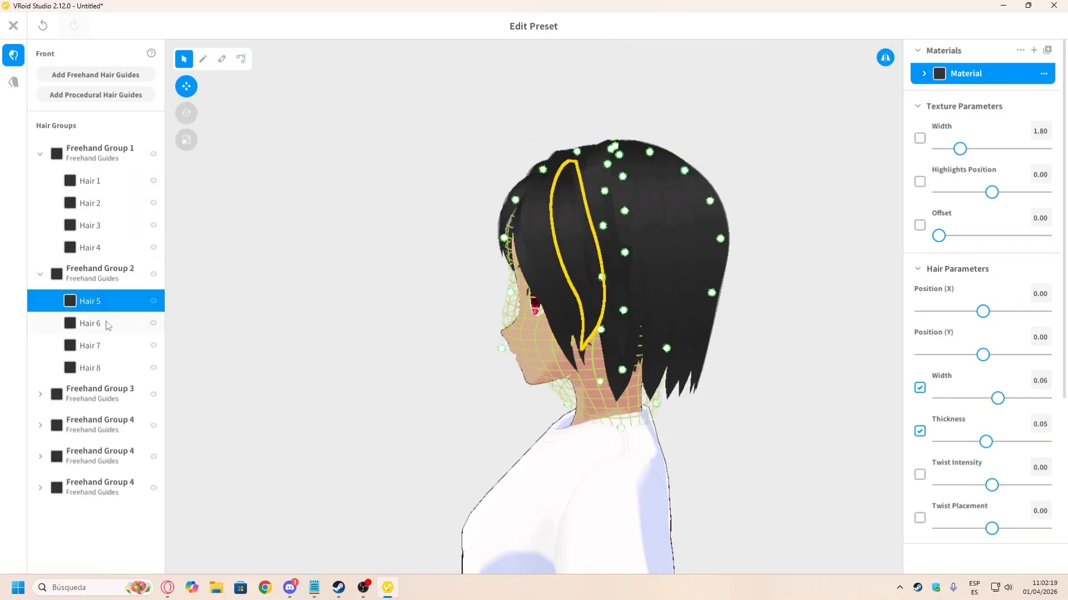
left_click(96, 408)
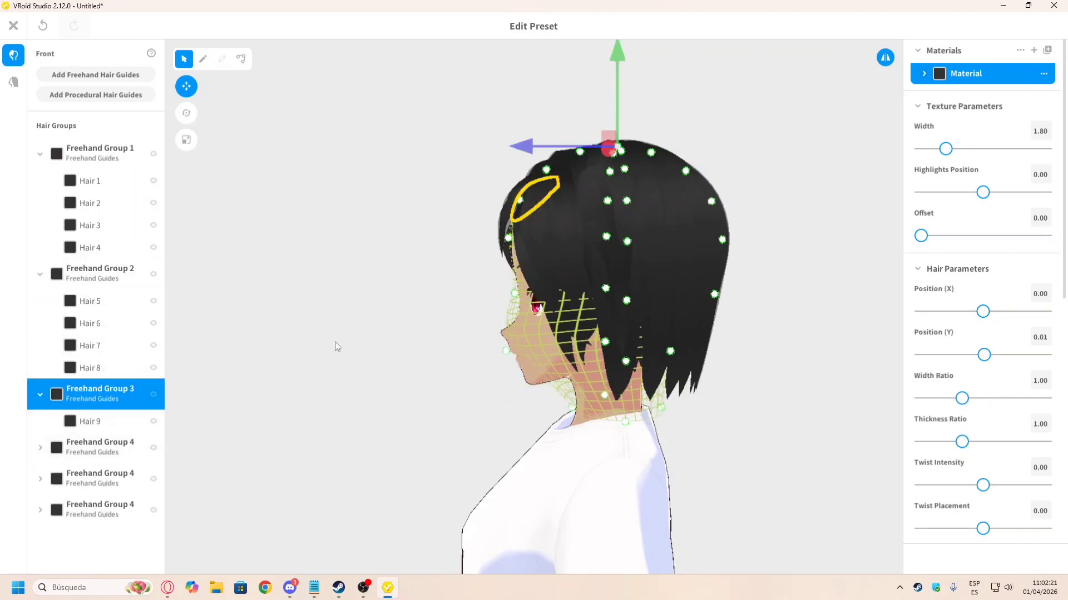
left_click(107, 452)
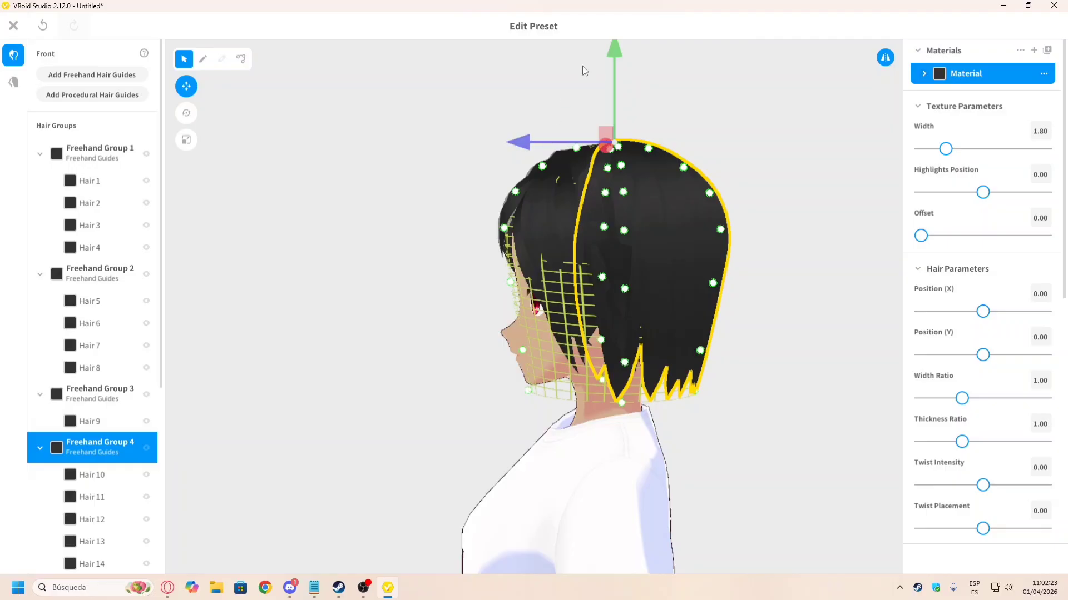
left_click_drag(622, 68, 620, 67)
left_click(503, 122)
right_click_drag(503, 123, 523, 147)
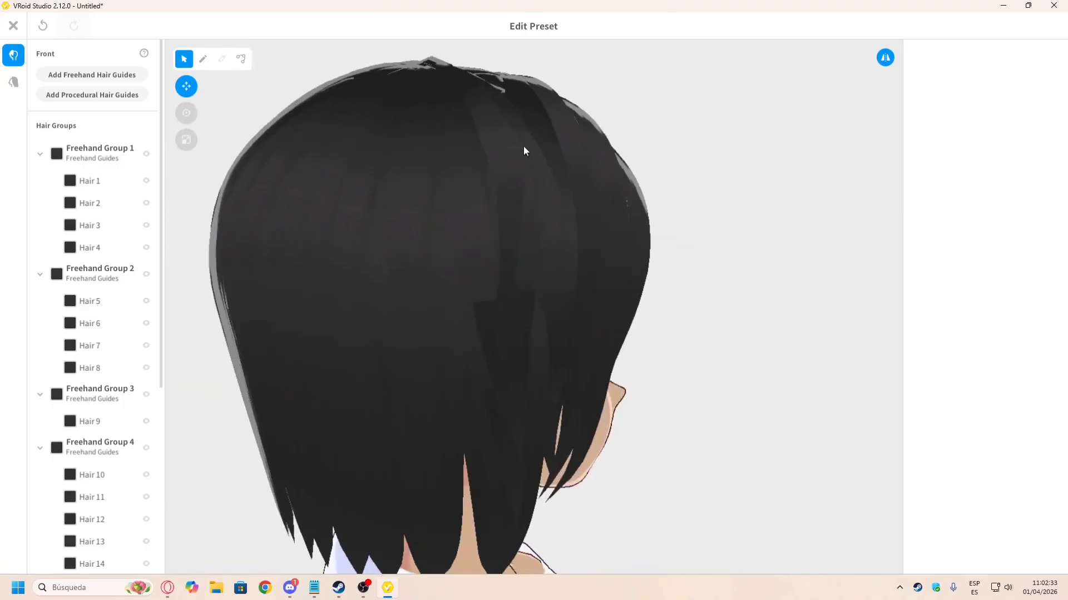
right_click_drag(273, 160, 289, 216)
left_click(95, 153)
mouse_move(218, 190)
right_mouse_down()
mouse_move(254, 219)
mouse_move(218, 222)
mouse_move(313, 255)
right_mouse_up()
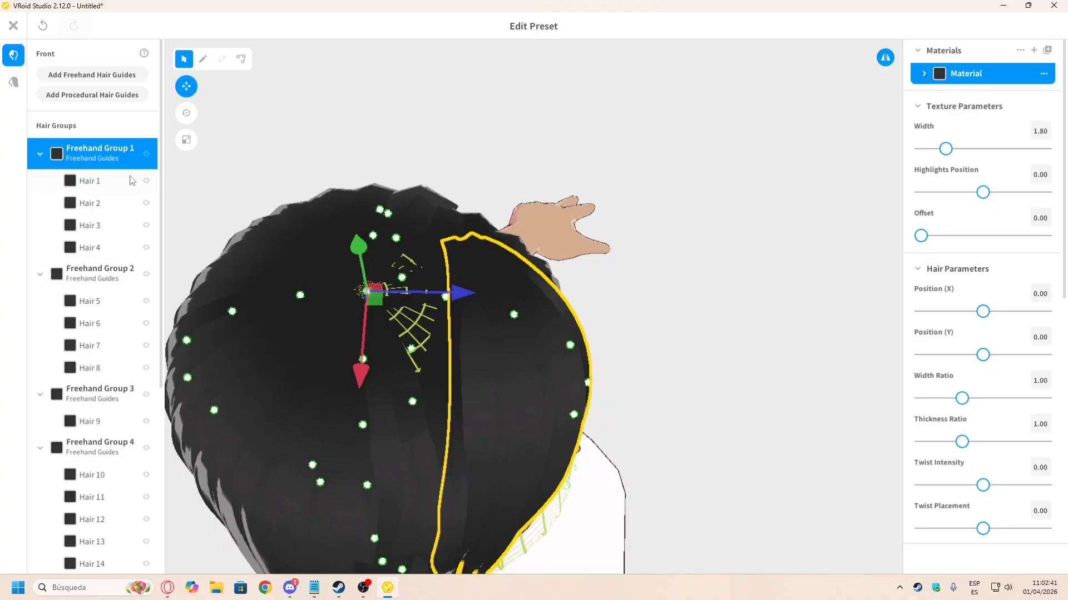
Step: Examine which parts of the head the first two back hair groups cover
left_click(14, 81)
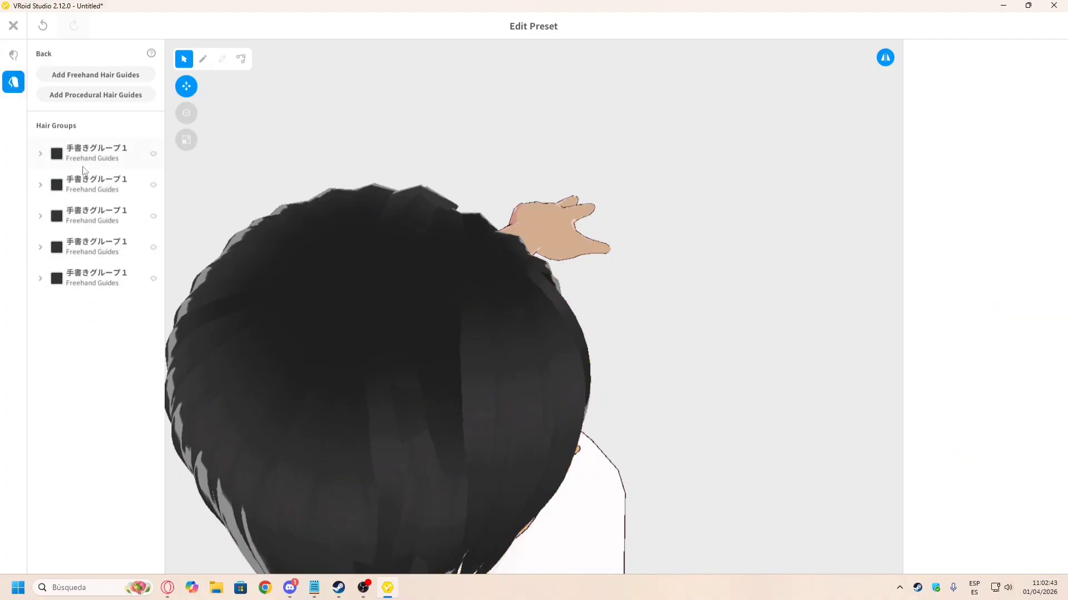
left_click(103, 154)
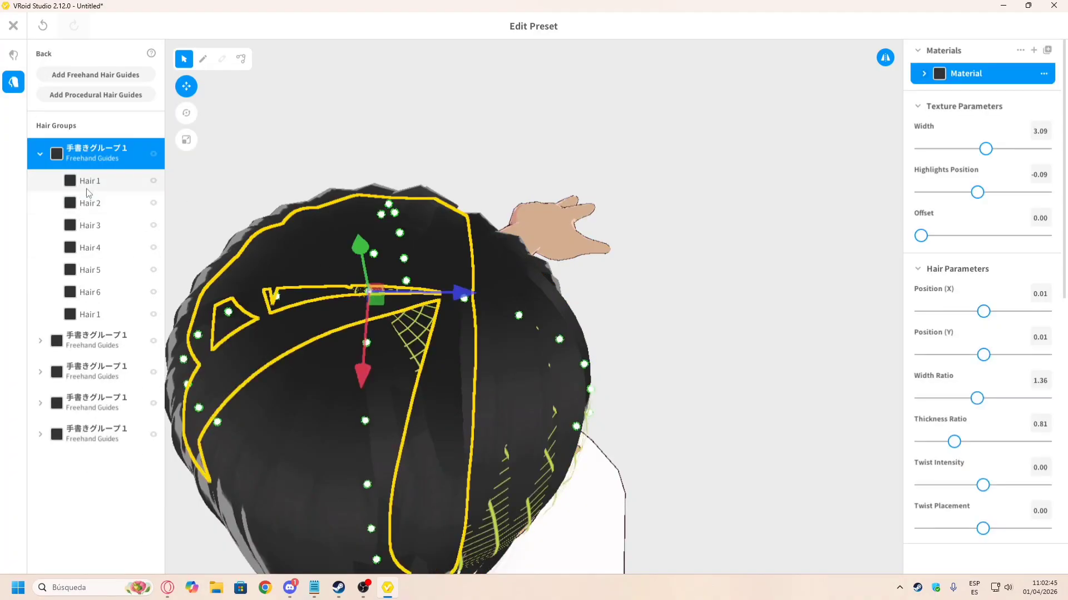
left_click(95, 341)
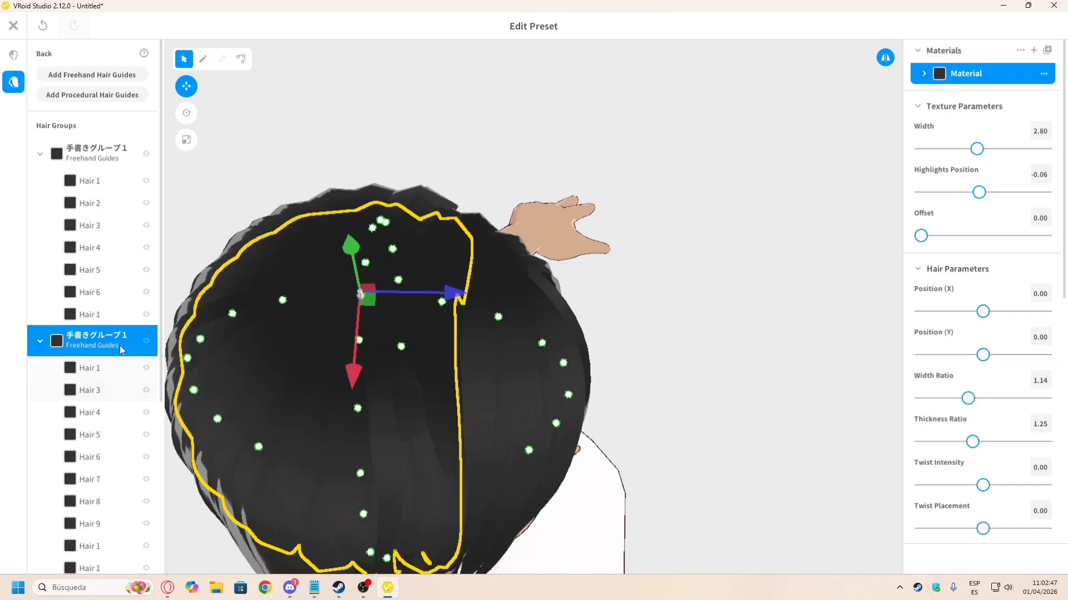
right_click_drag(349, 340, 358, 158)
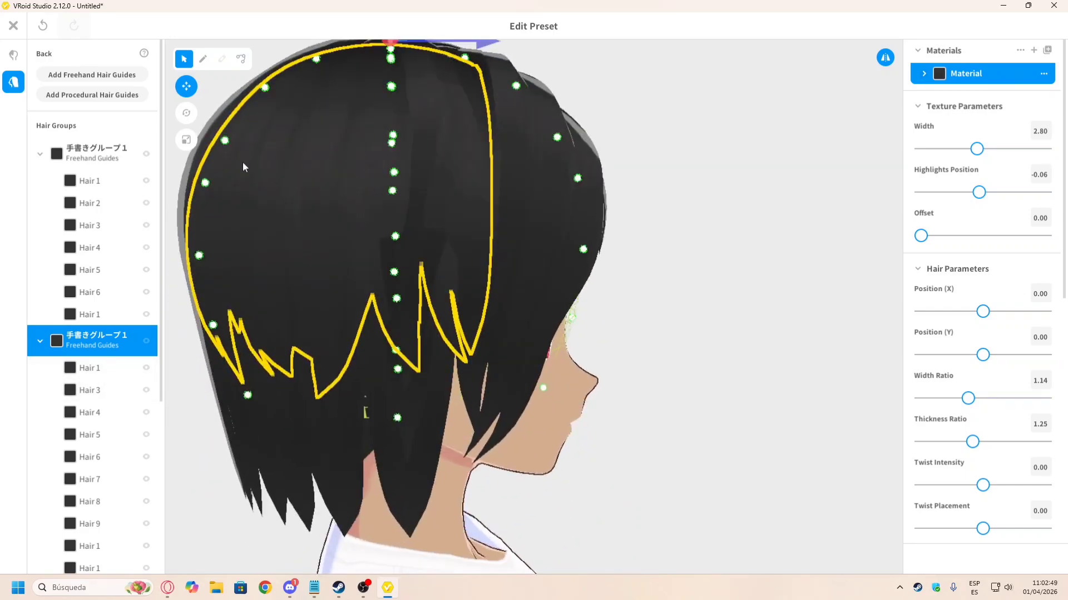
right_click_drag(243, 166, 345, 146)
left_click_drag(395, 221, 395, 210)
left_click(523, 214)
right_click_drag(522, 214, 508, 171)
Step: View the full character from the front and compare it with the cat-girl reference picture in Discord
scroll(509, 172, "down", 6)
right_click_drag(617, 257, 567, 254)
scroll(550, 223, "down", 8)
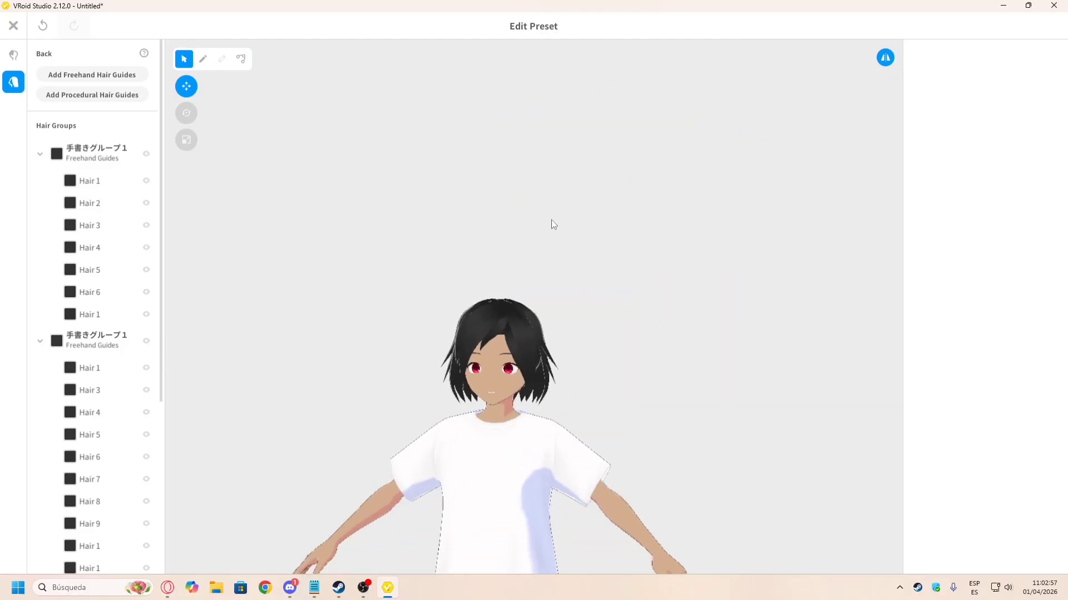
middle_click_drag(518, 297, 498, 102)
scroll(493, 250, "down", 3)
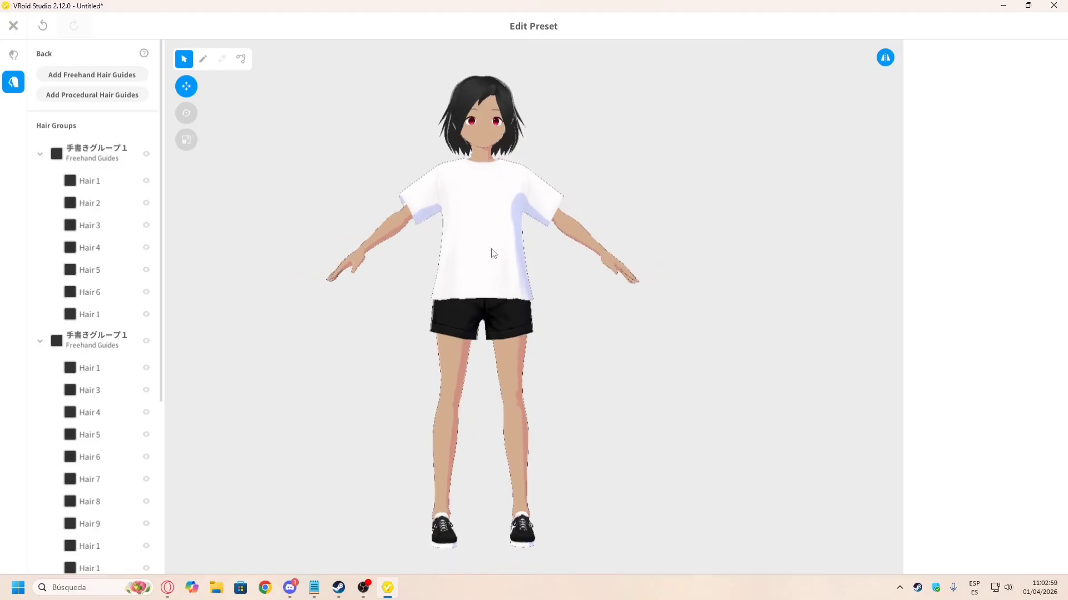
right_click_drag(506, 248, 508, 256)
key("alt+Tab")
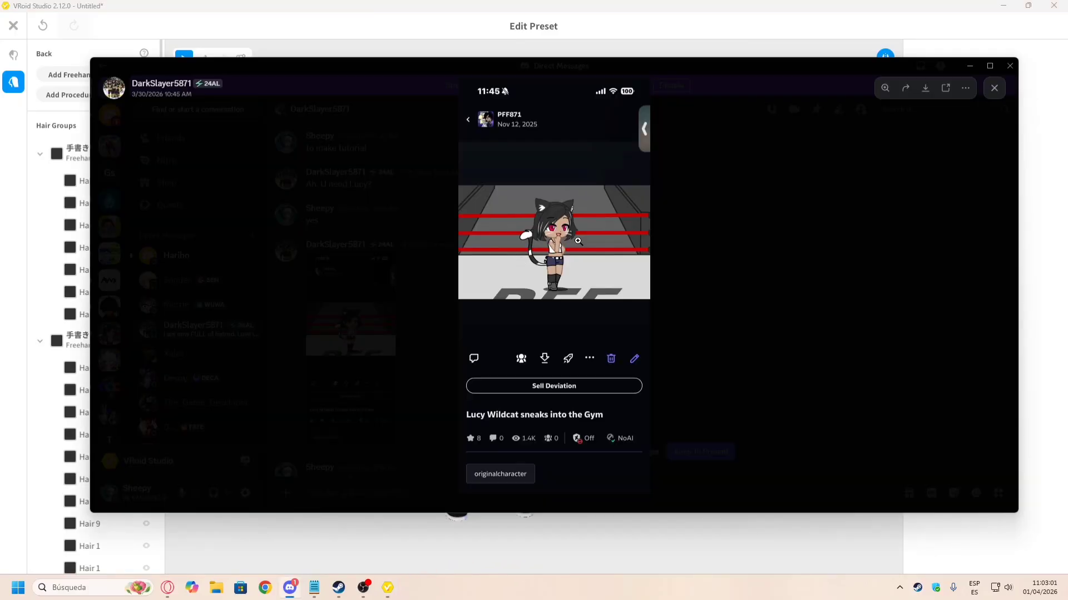
key("alt+Tab")
scroll(495, 289, "up", 5)
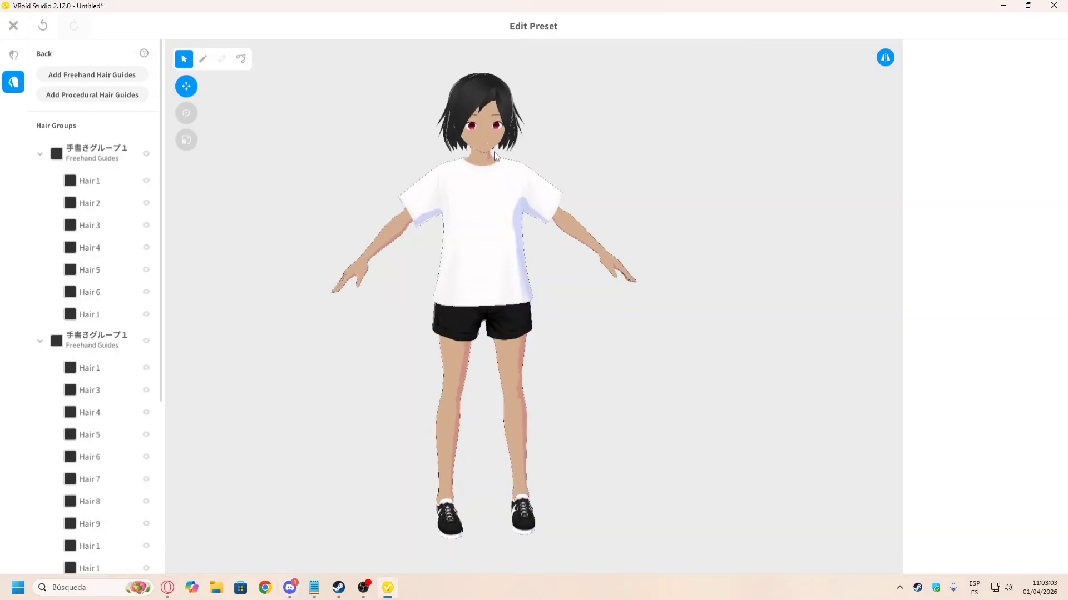
right_click_drag(492, 287, 470, 253)
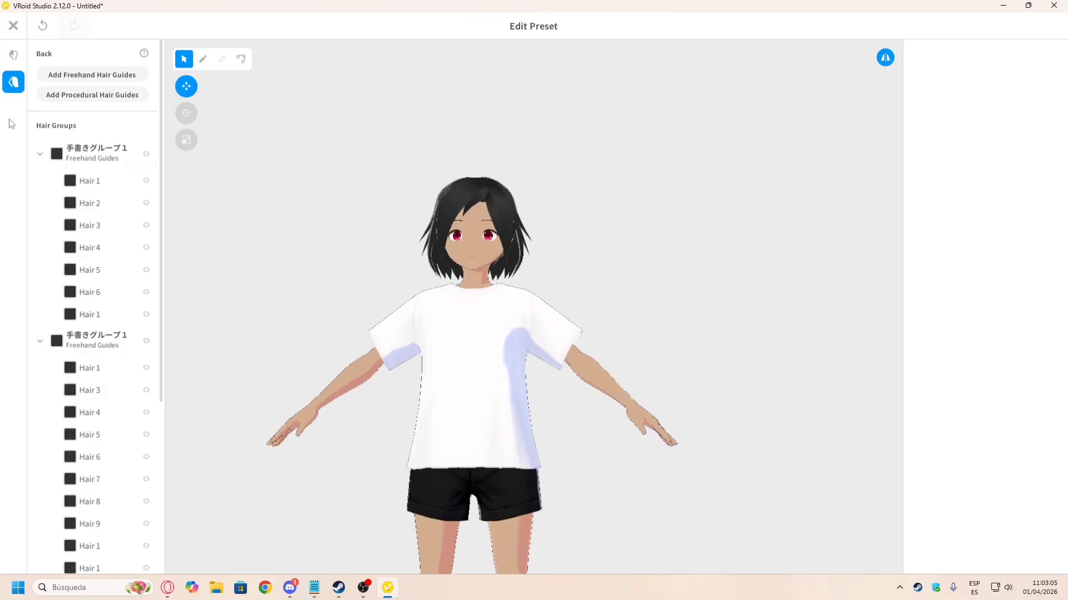
Step: Switch to the front hair section and compare the head up close with the reference picture in Discord
left_click(14, 55)
scroll(442, 213, "up", 3)
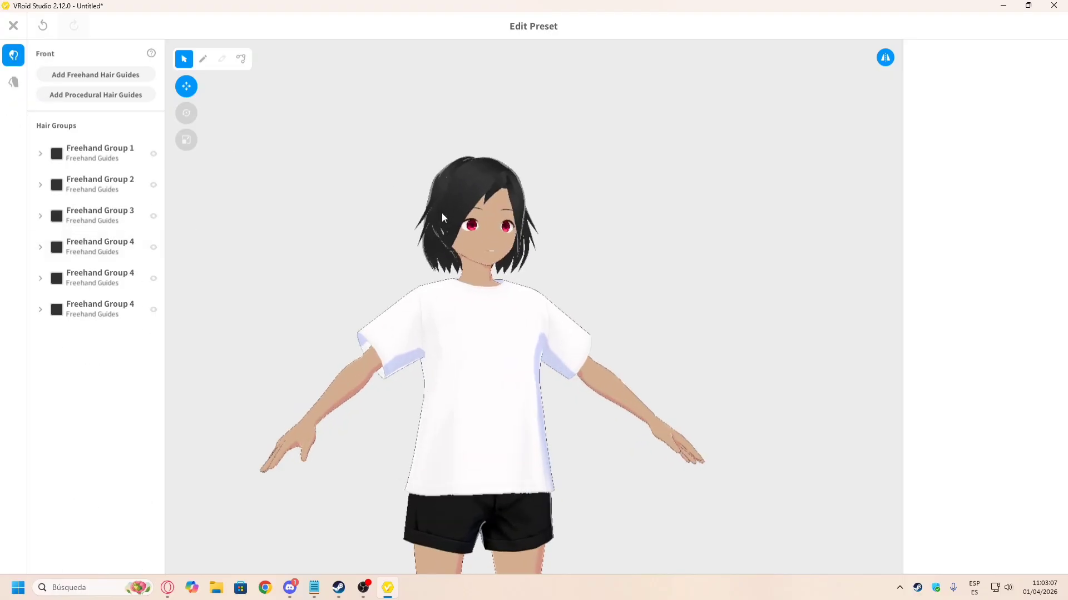
middle_click_drag(448, 213, 455, 359)
scroll(458, 361, "up", 3)
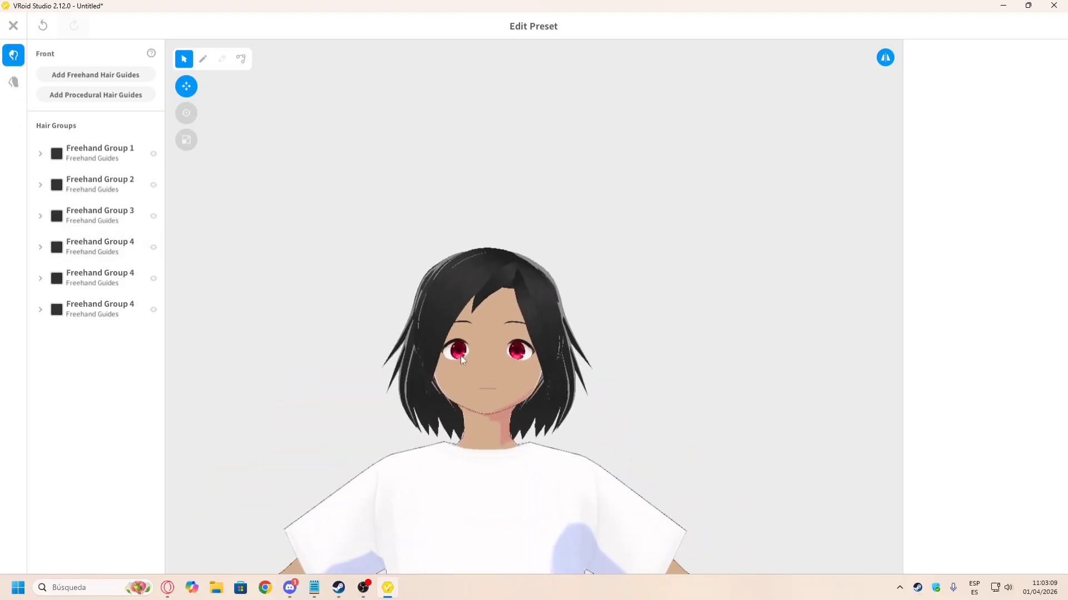
key("alt+Tab")
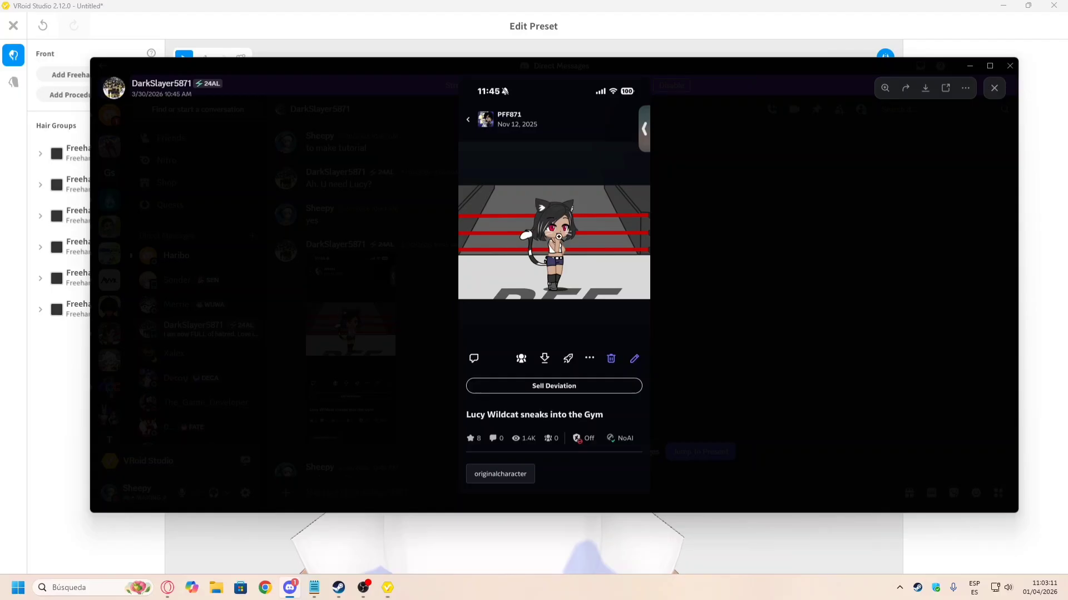
key("alt+Tab")
mouse_move(456, 333)
right_mouse_down()
mouse_move(481, 334)
mouse_move(452, 335)
right_mouse_up()
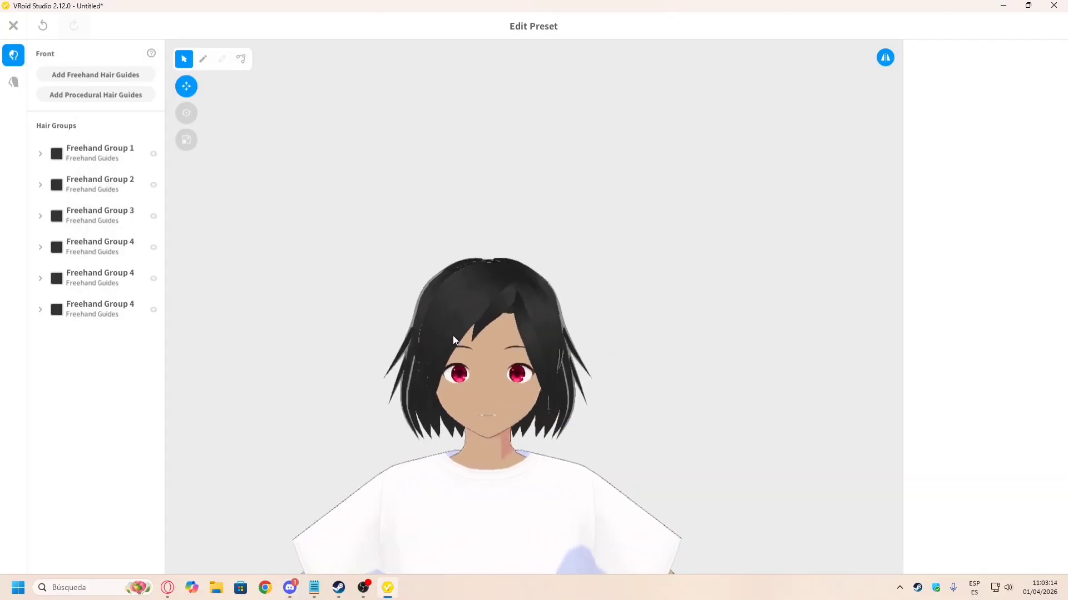
left_click(95, 71)
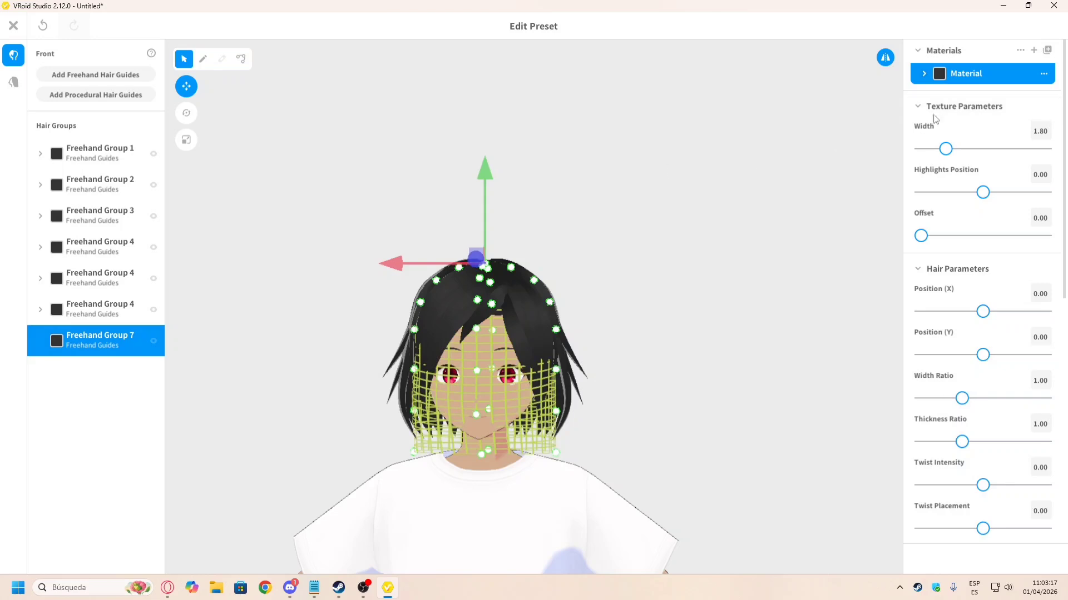
right_click_drag(620, 249, 531, 329)
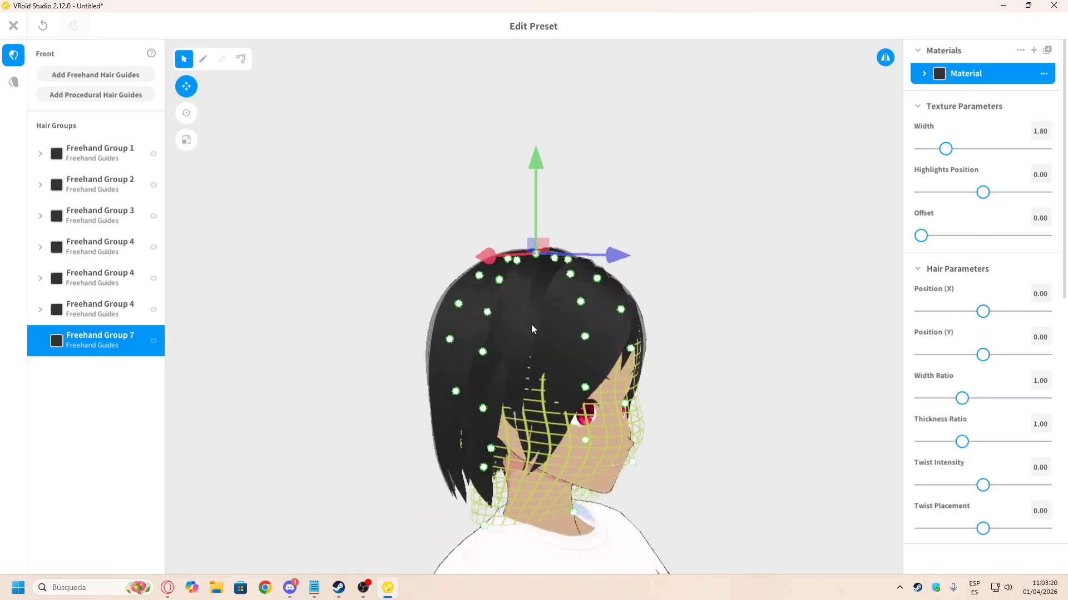
right_click(91, 340)
left_click(149, 383)
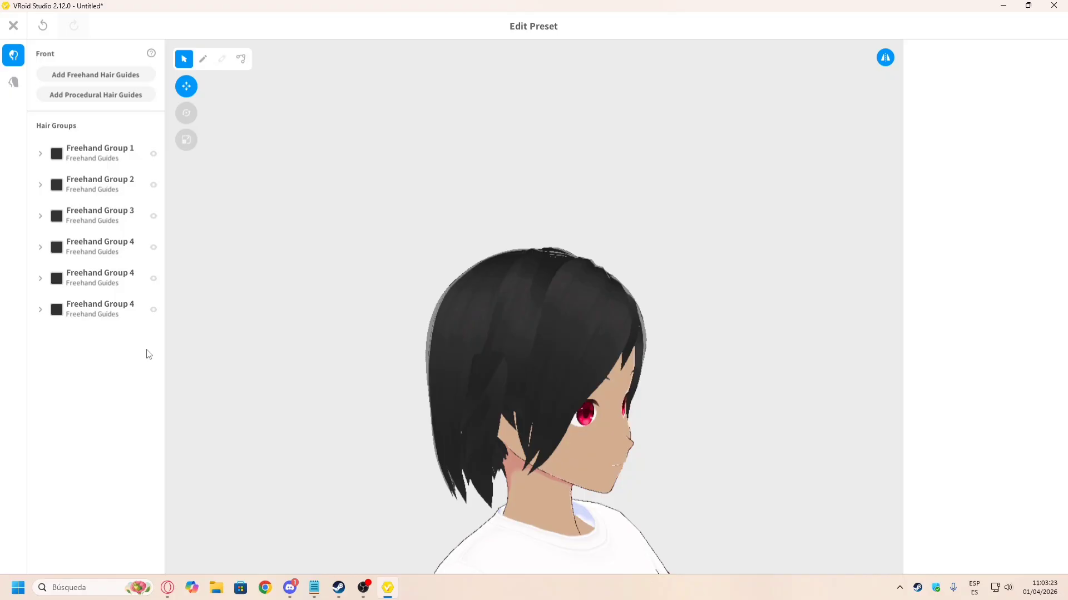
Step: Duplicate the front hair group Freehand Group 1
left_click(98, 154)
right_click(126, 166)
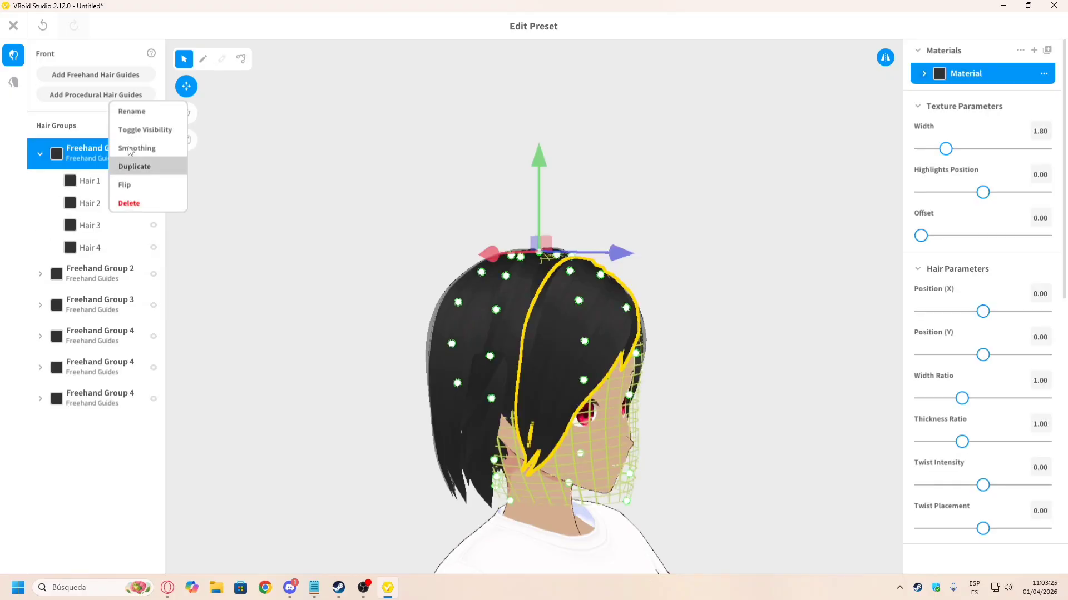
left_click(134, 166)
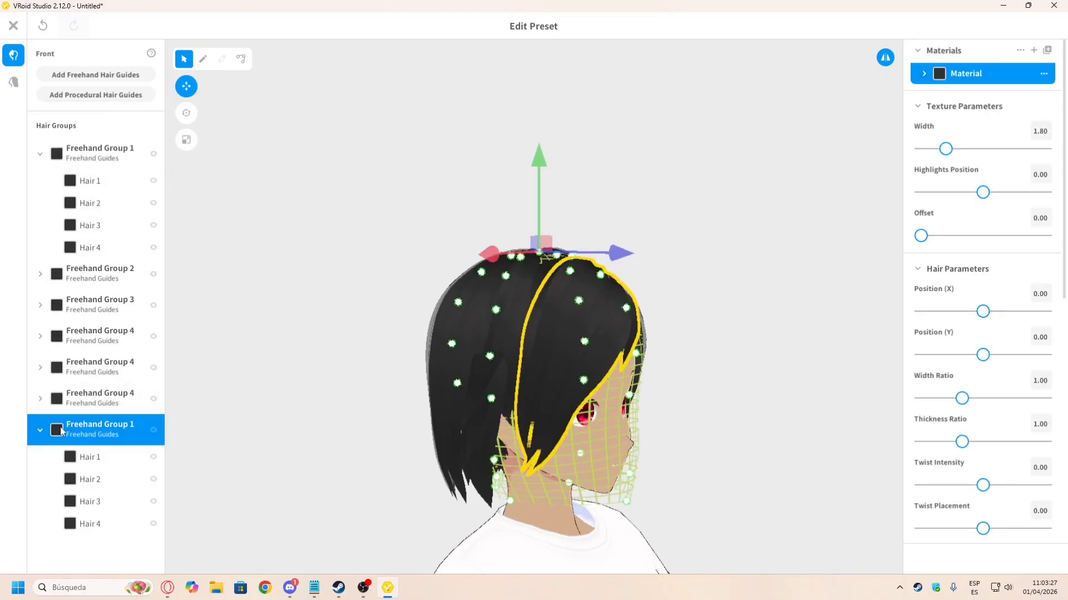
Step: Delete the strands Hair 1 through Hair 4 from the duplicated Freehand Group 1, leaving the group empty
right_click(105, 469)
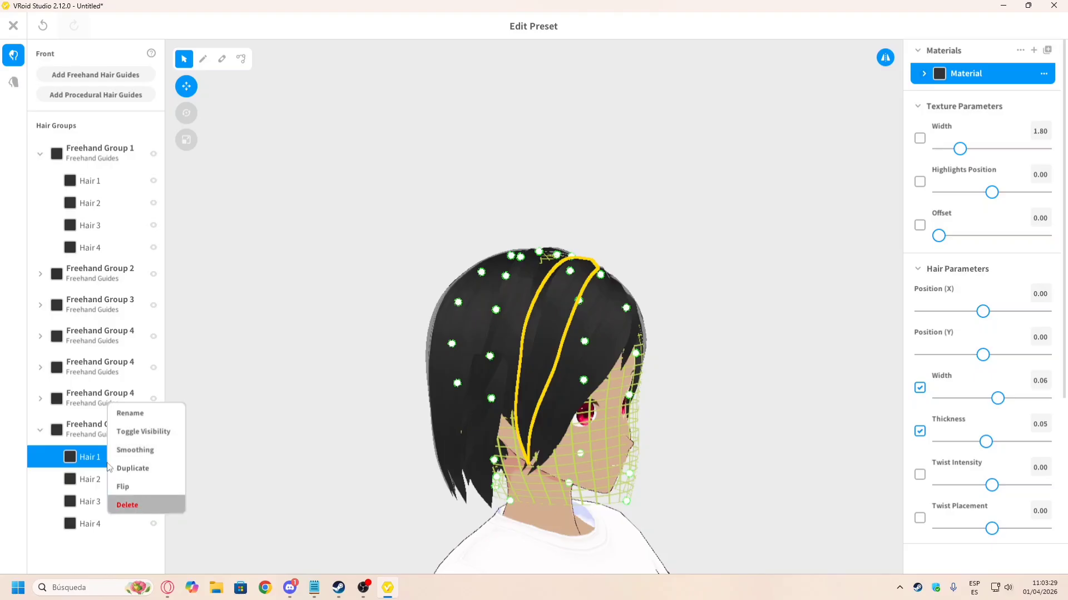
left_click(131, 505)
left_click(130, 505)
right_click(97, 459)
left_click(128, 505)
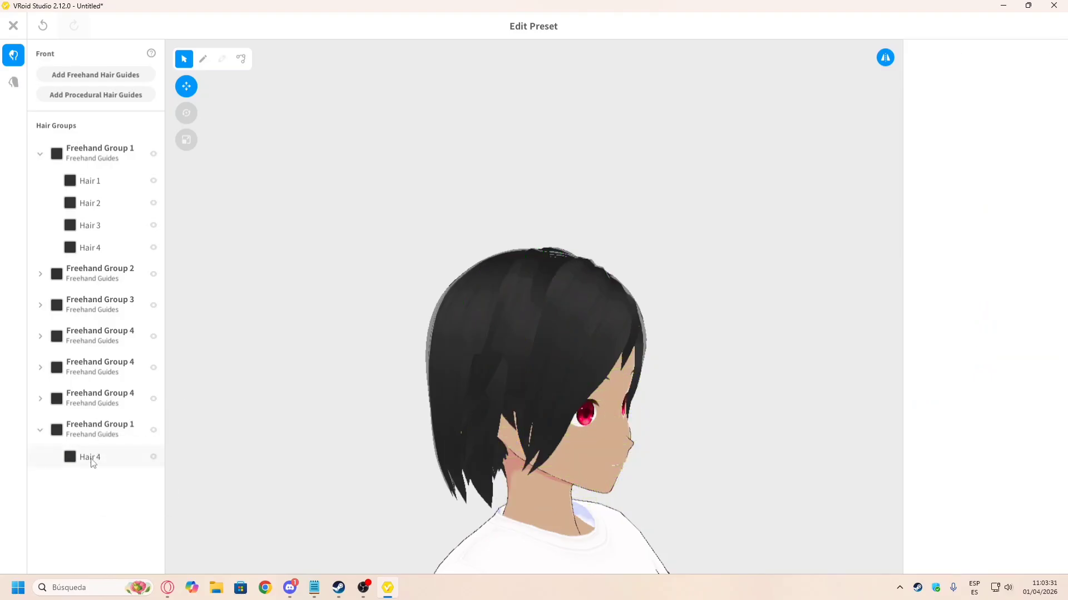
right_click(95, 459)
left_click(139, 504)
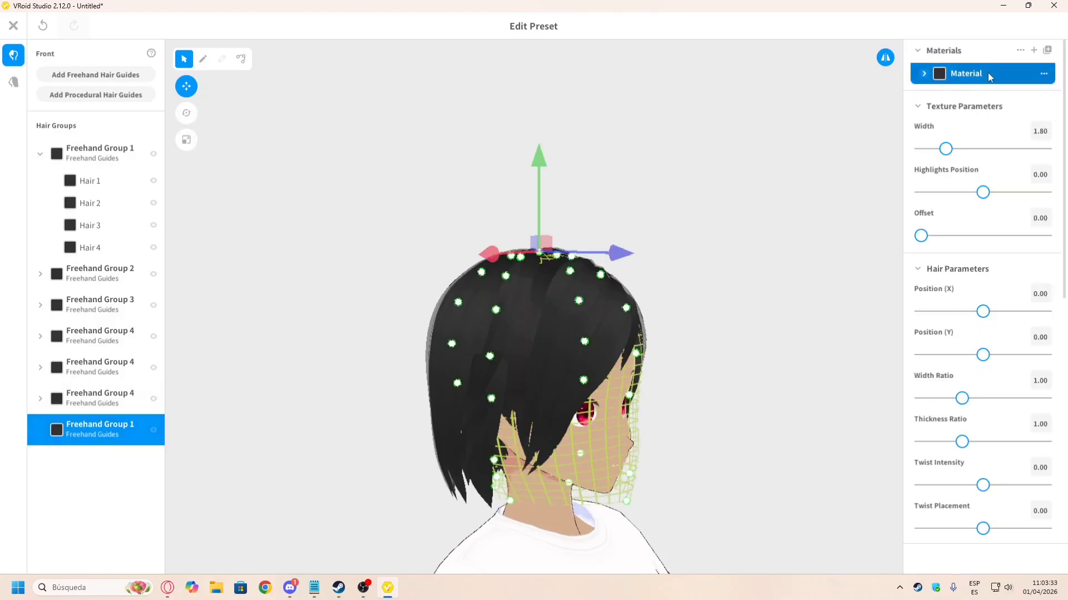
Step: Add a second material, assign it to the emptied Freehand Group 1, set its main color to white and turn off its highlight color
left_click(1033, 49)
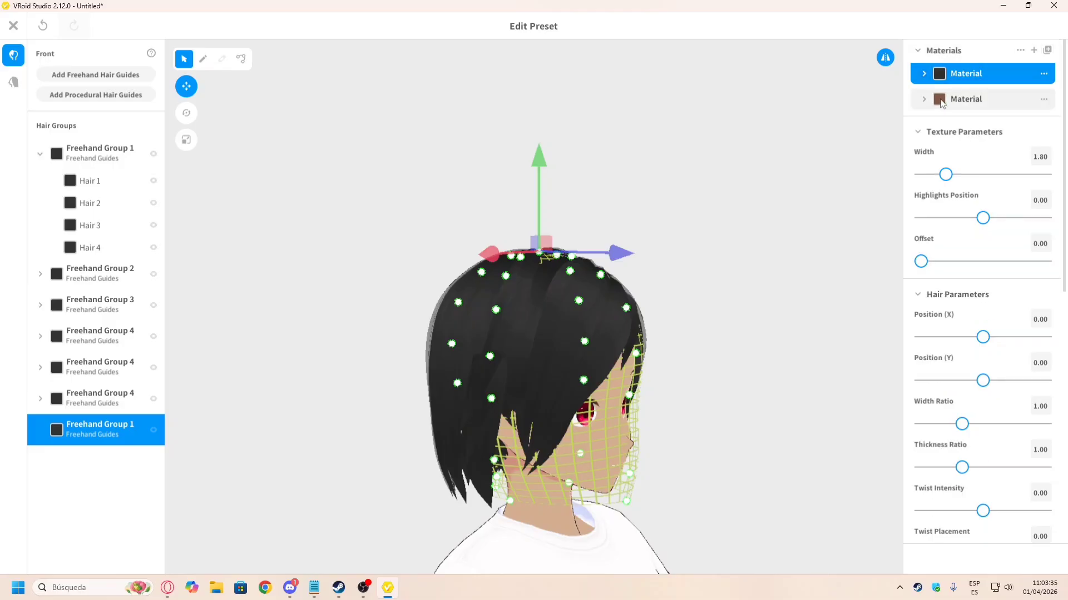
left_click(942, 108)
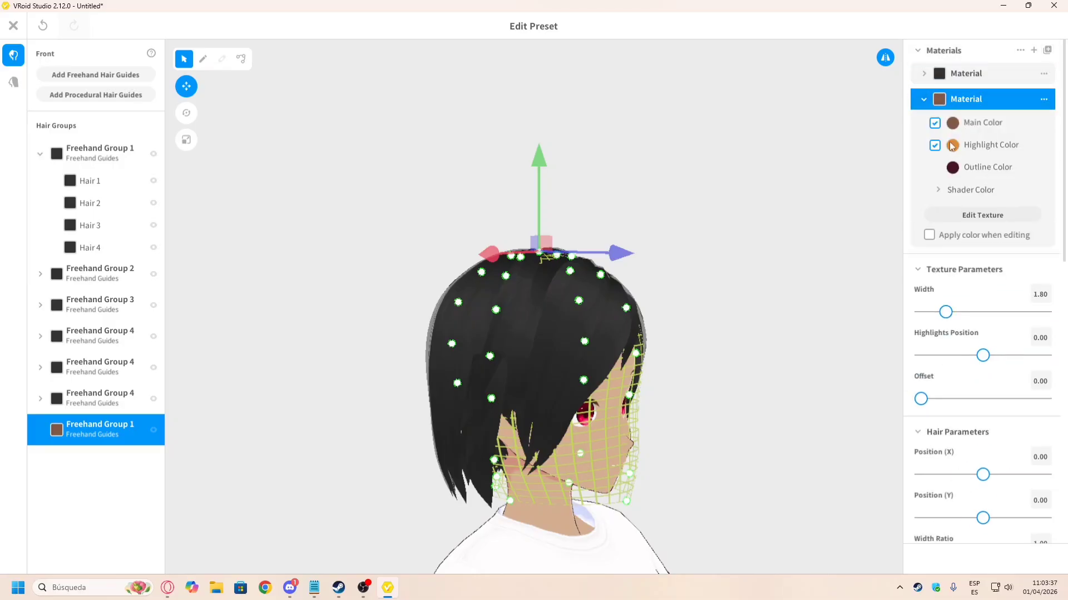
left_click(957, 125)
left_click(955, 125)
left_click(954, 124)
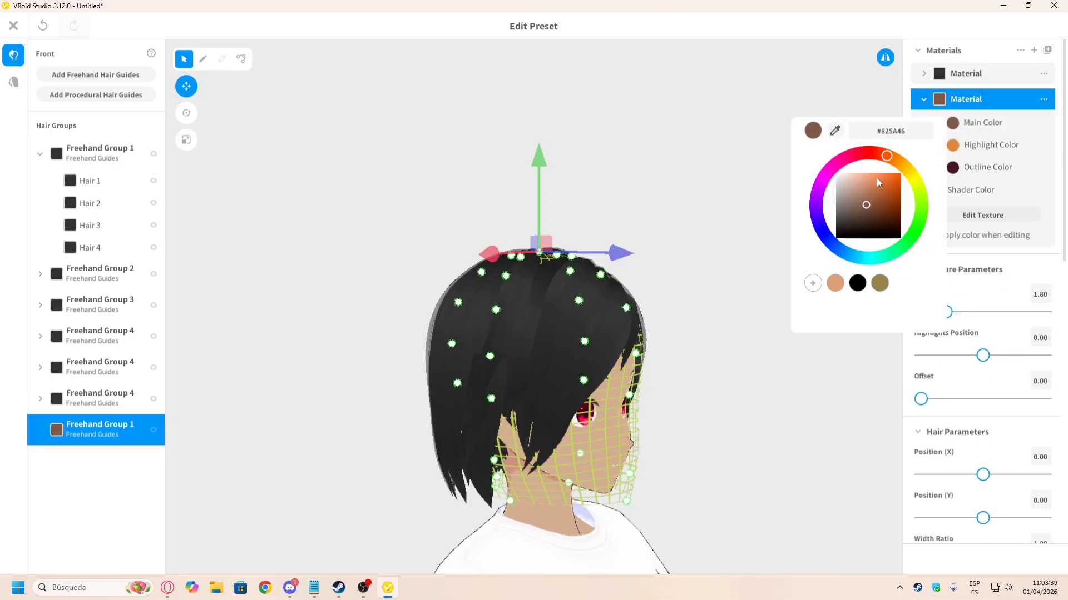
left_click_drag(863, 192, 715, 89)
left_click(629, 187)
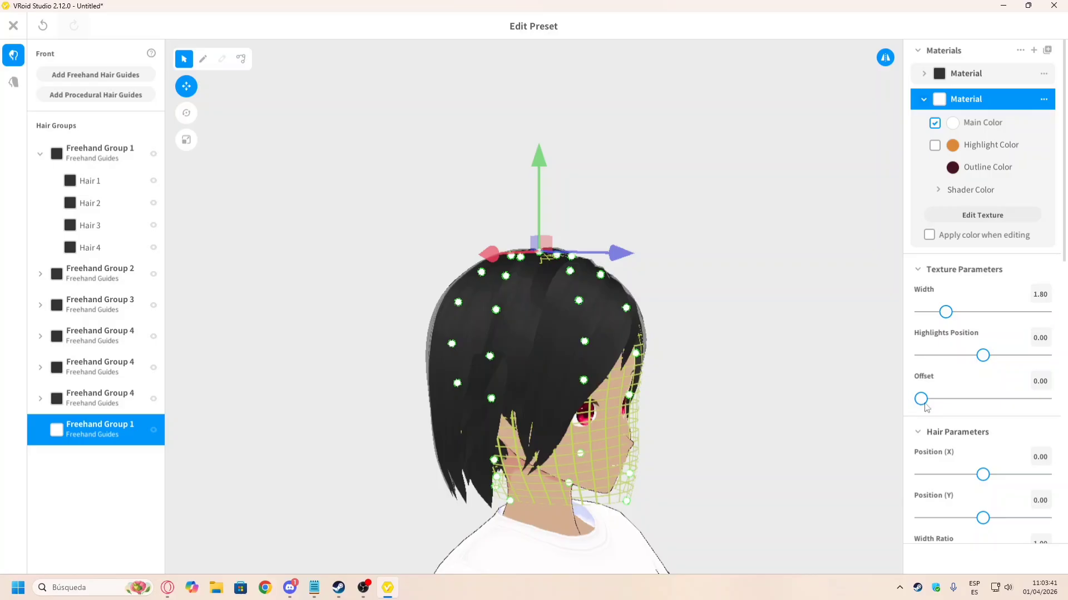
Step: Try drawing a mirrored white strand on the front guide with width and thickness set to 0.01
left_click(203, 58)
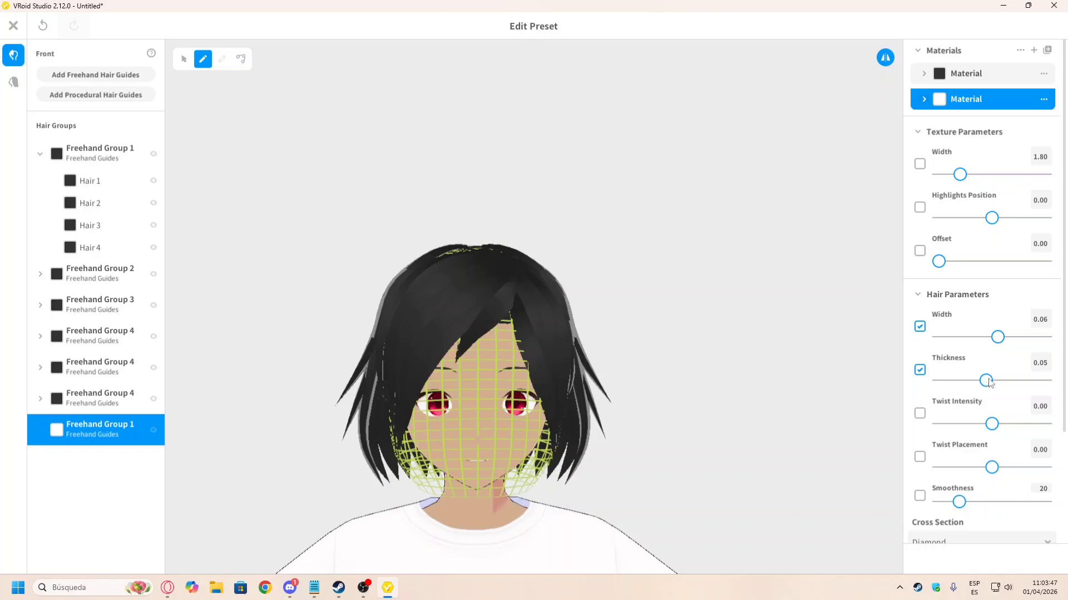
left_click_drag(997, 337, 943, 352)
left_click_drag(982, 384, 911, 398)
right_click_drag(479, 335, 502, 327)
left_click_drag(502, 327, 471, 382)
scroll(497, 334, "up", 4)
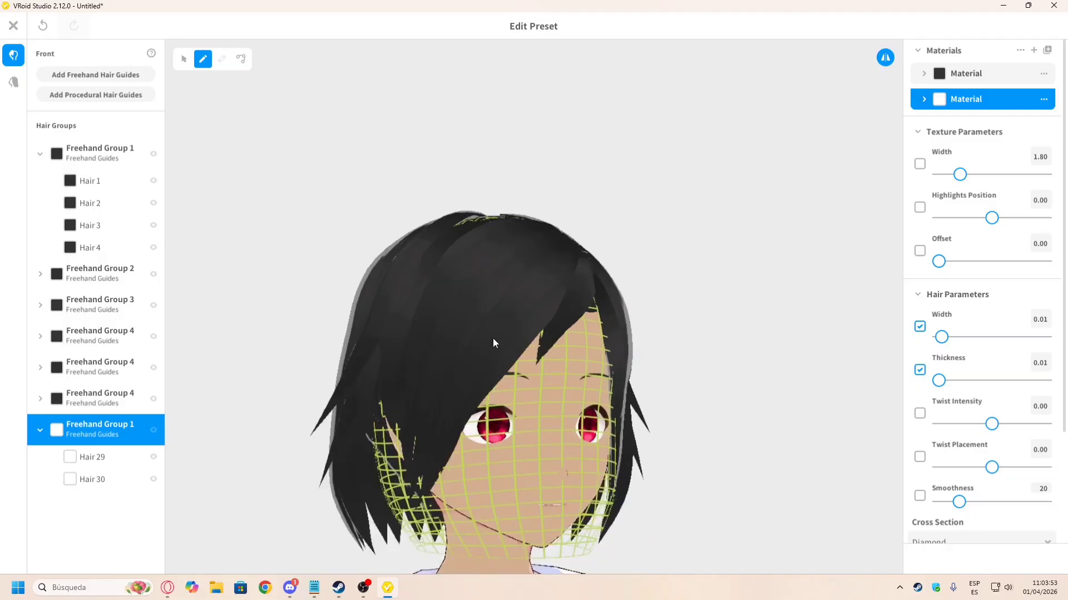
key("ctrl+z")
Step: Select the empty white Freehand Group 1 and scale its guide mesh slightly outward in depth and width
mouse_move(493, 338)
right_mouse_down()
mouse_move(497, 329)
mouse_move(345, 239)
right_mouse_up()
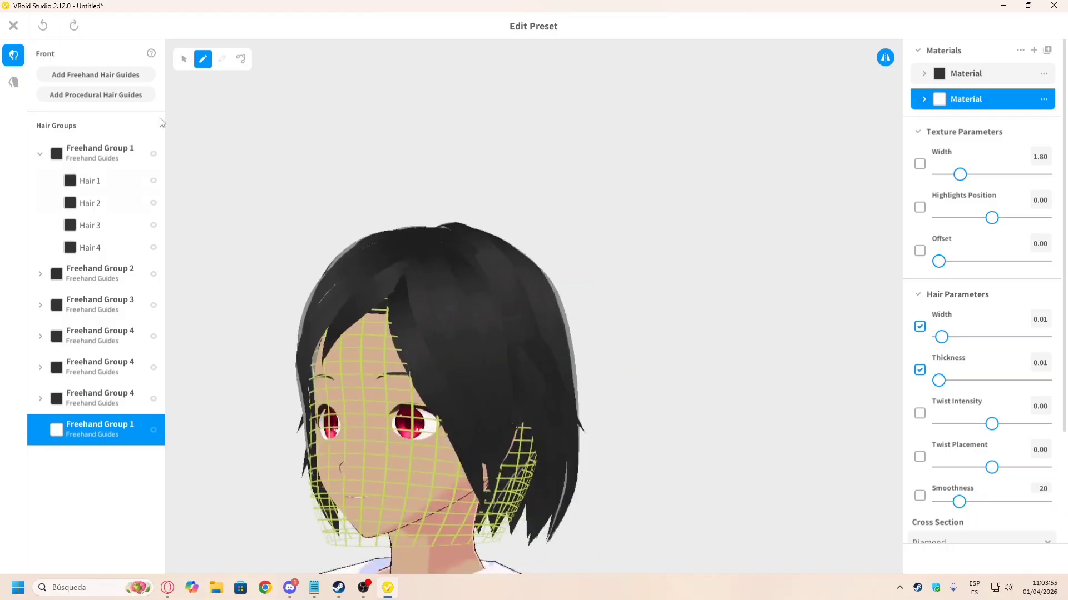
left_click(184, 59)
left_click(461, 368)
right_click_drag(460, 369, 413, 344)
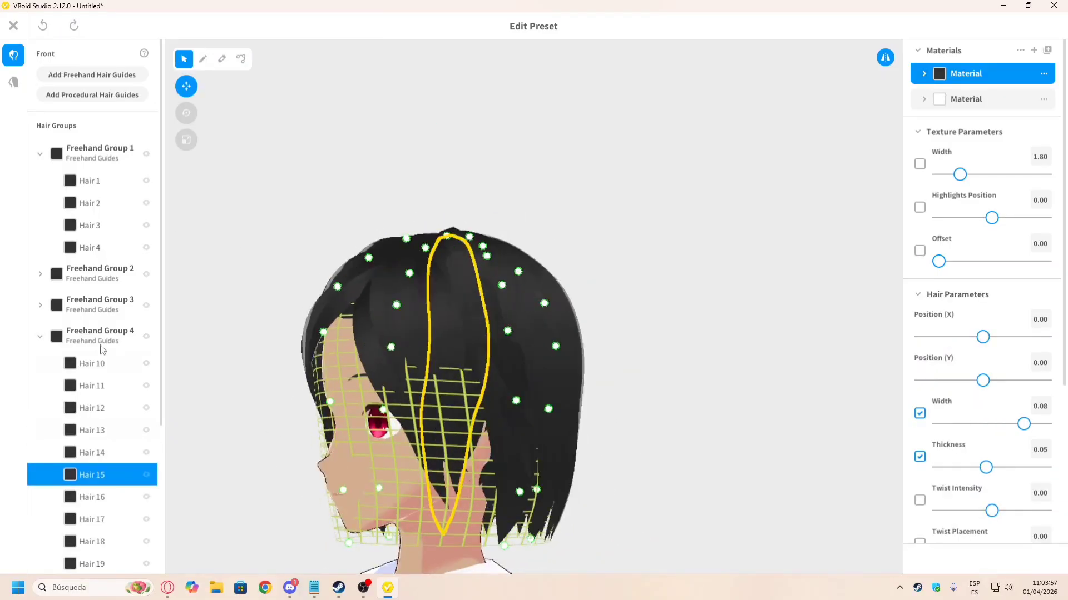
left_click(43, 337)
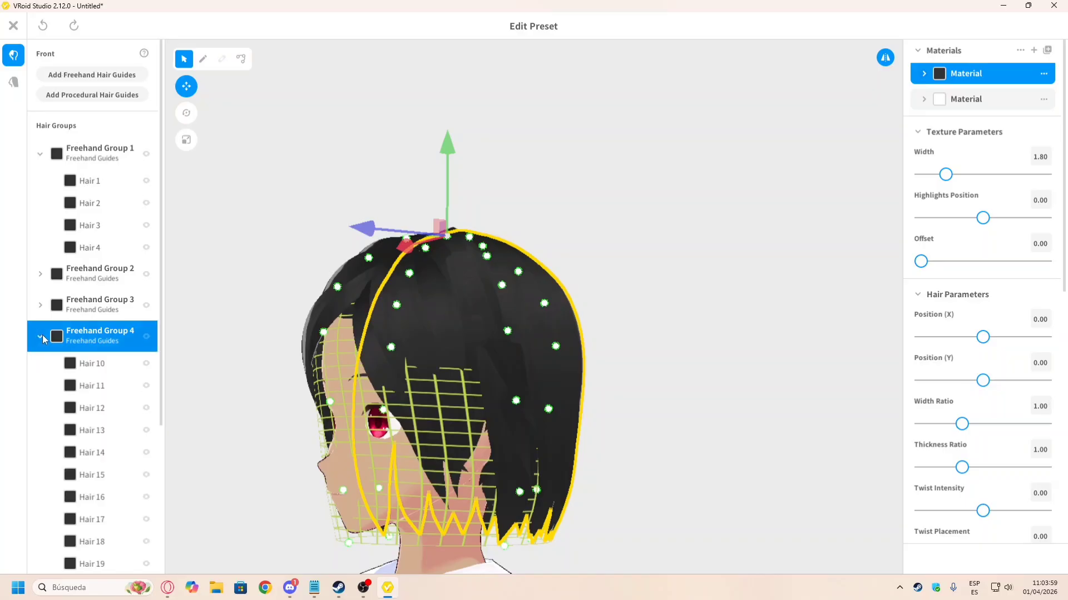
left_click(108, 432)
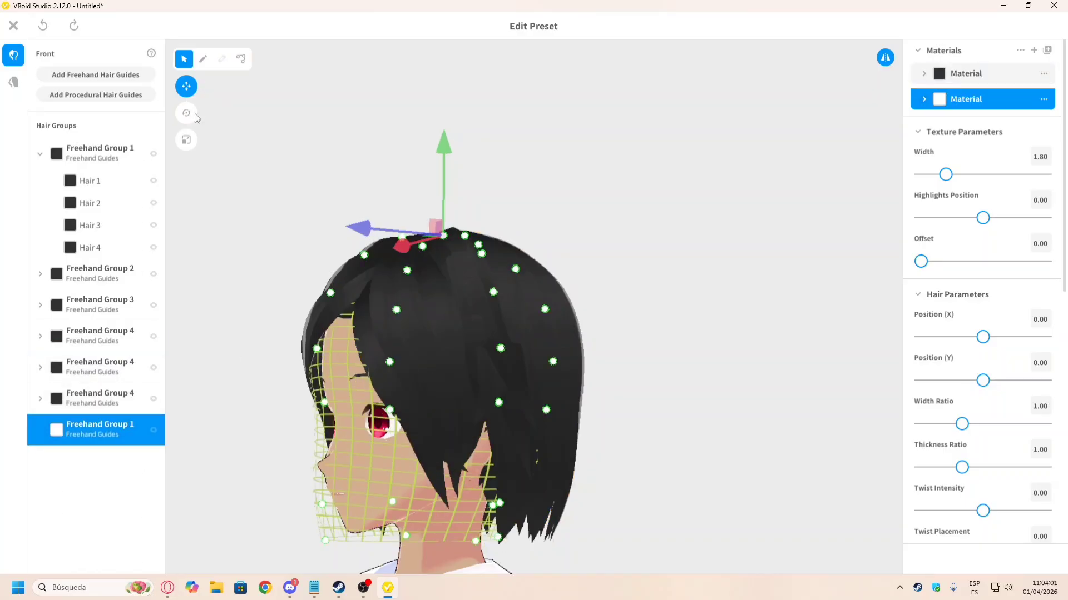
left_click(186, 139)
left_click_drag(359, 228, 356, 225)
right_click_drag(339, 239, 405, 251)
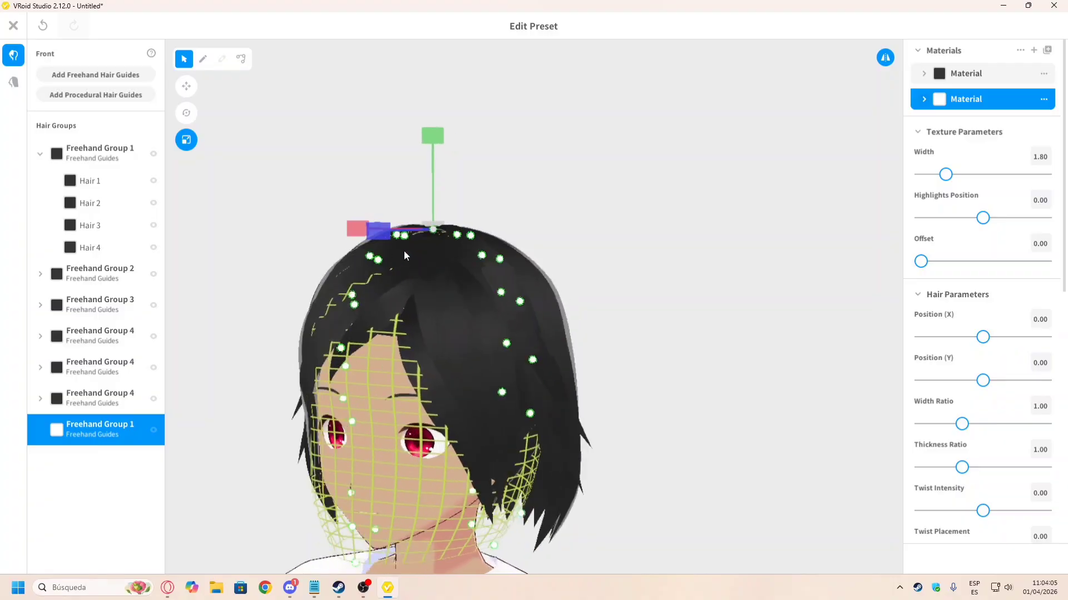
left_click_drag(359, 229, 356, 230)
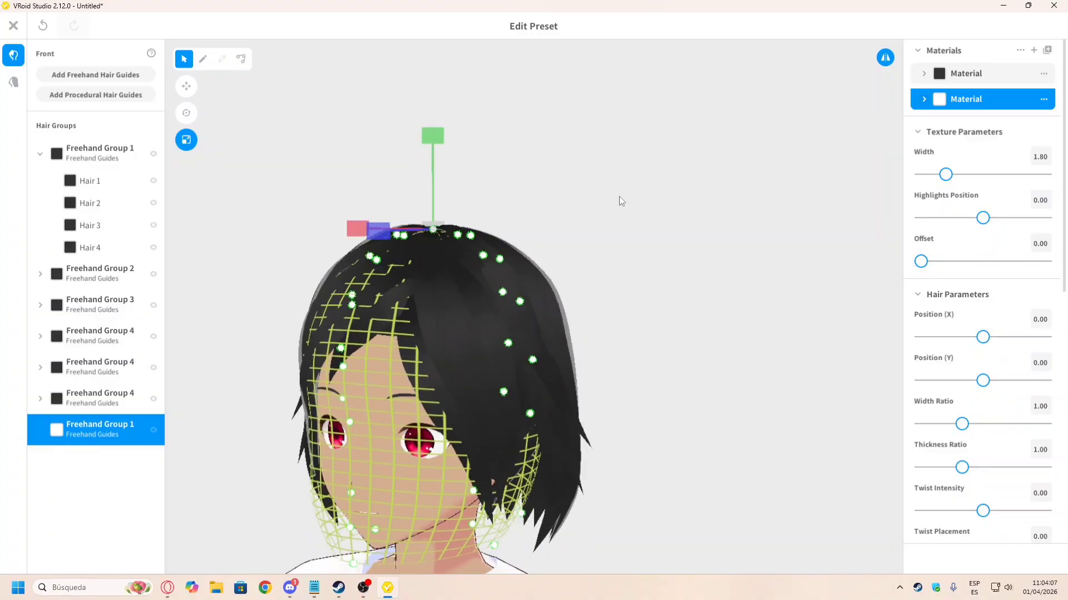
right_click_drag(618, 196, 652, 198)
Step: Try drawing a mirrored white strand over the bangs with the default strand width and thickness
right_click(111, 431)
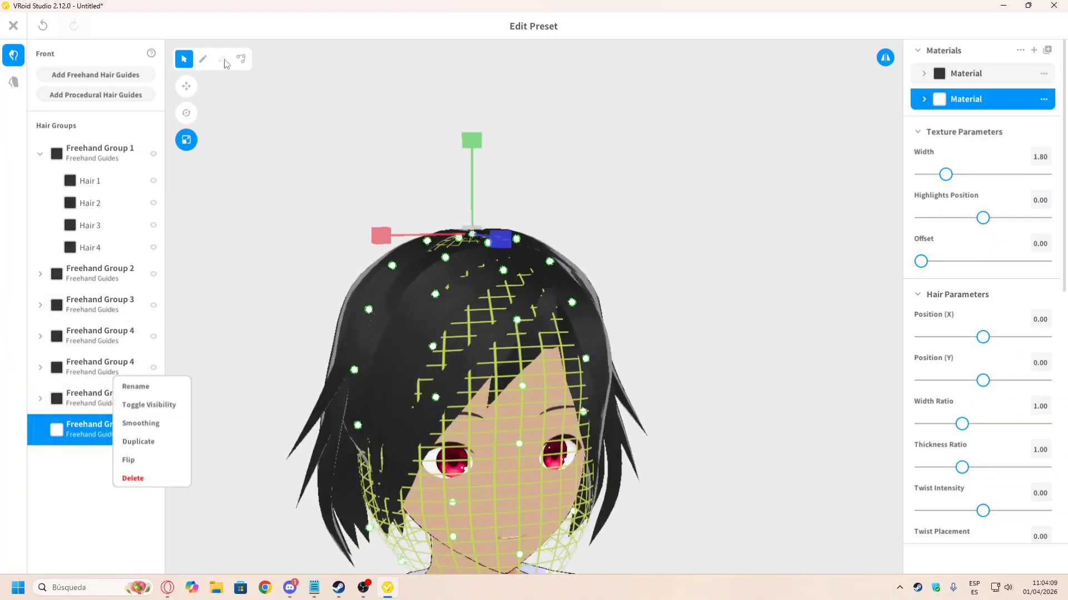
left_click(224, 61)
left_click(203, 59)
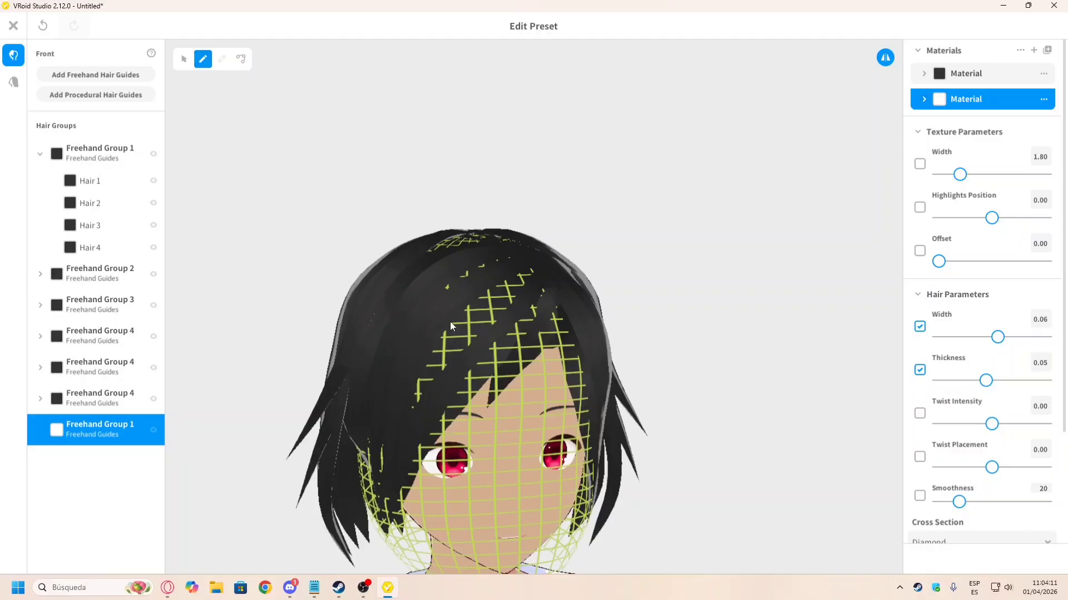
mouse_move(464, 308)
left_mouse_down()
mouse_move(431, 358)
mouse_move(413, 436)
left_mouse_up()
right_click_drag(500, 347, 470, 329)
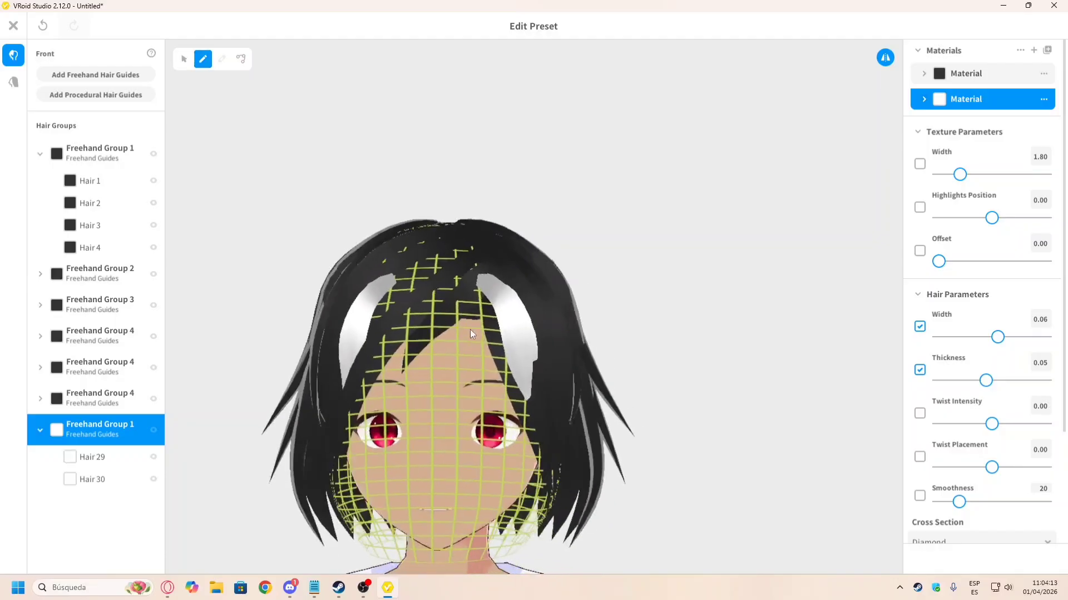
key("ctrl+z")
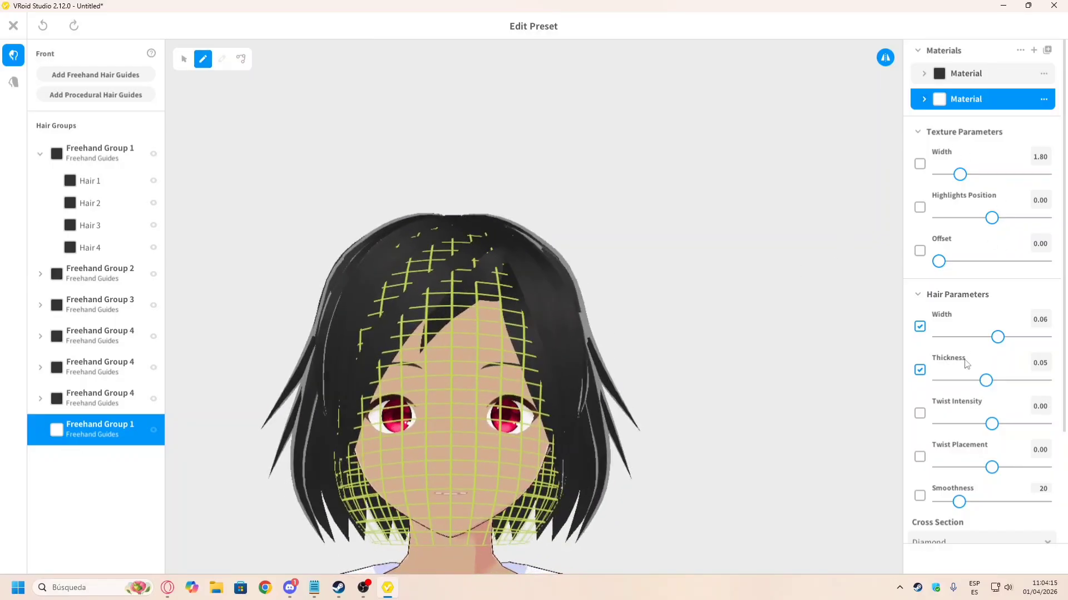
Step: Set the strand width and thickness to 0.01, try one thin mirrored strand and check the reference picture in Discord
left_click_drag(990, 335, 891, 365)
left_click_drag(986, 380, 900, 376)
key("ctrl+y")
right_click_drag(421, 336, 468, 352)
key("ctrl+z")
key("alt+Tab")
key("alt+Tab")
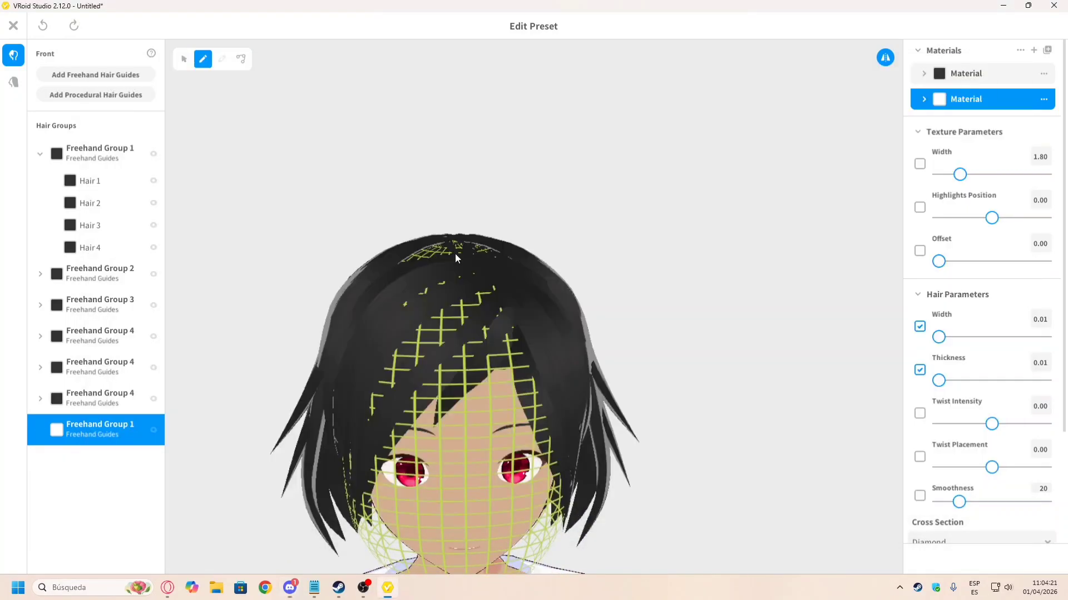
Step: Try two thin mirrored strands on the front hair, compare them with the Discord reference picture and undo both
right_click_drag(455, 252, 471, 267)
key("ctrl+y")
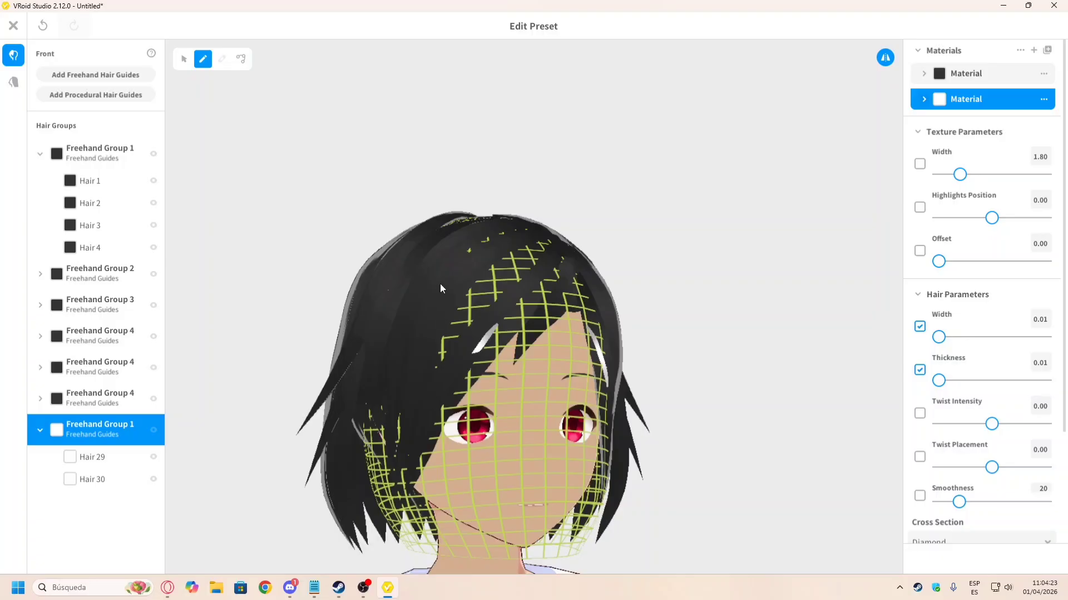
left_click_drag(440, 284, 411, 363)
key("alt+Tab")
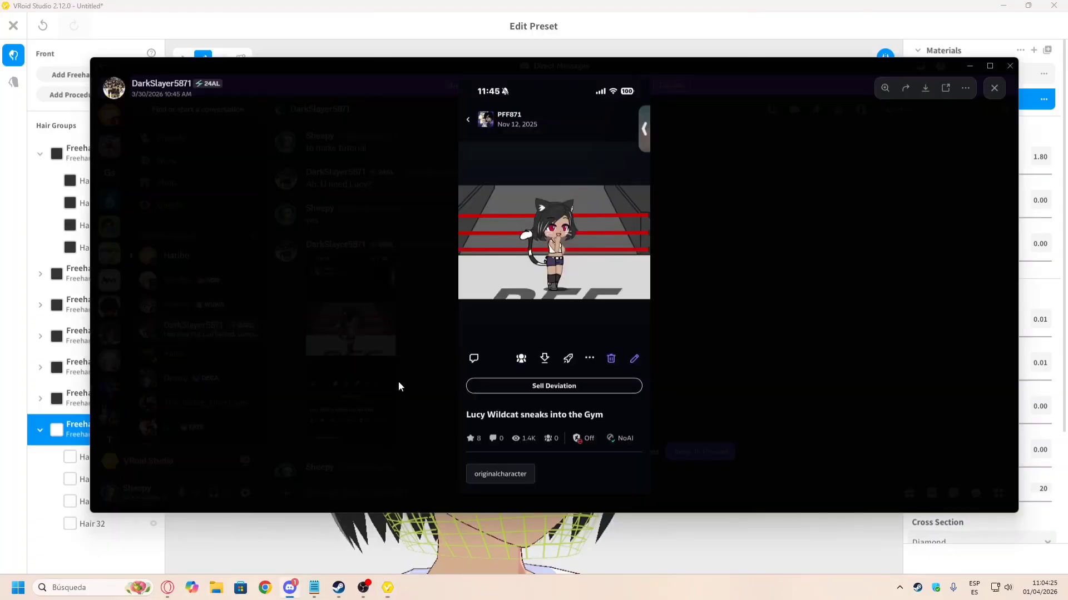
key("alt+Tab")
key("ctrl+z")
key("ctrl+z")
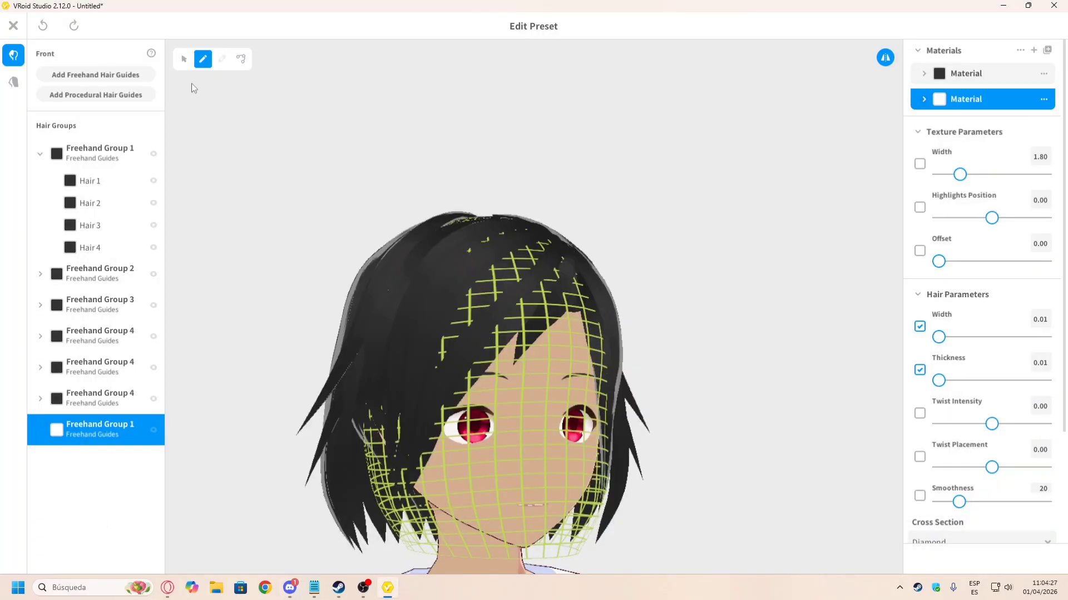
Step: Scale the white group's guide mesh further outward in depth and width so it clears the dark front hair
left_click(184, 58)
right_click_drag(511, 269, 469, 281)
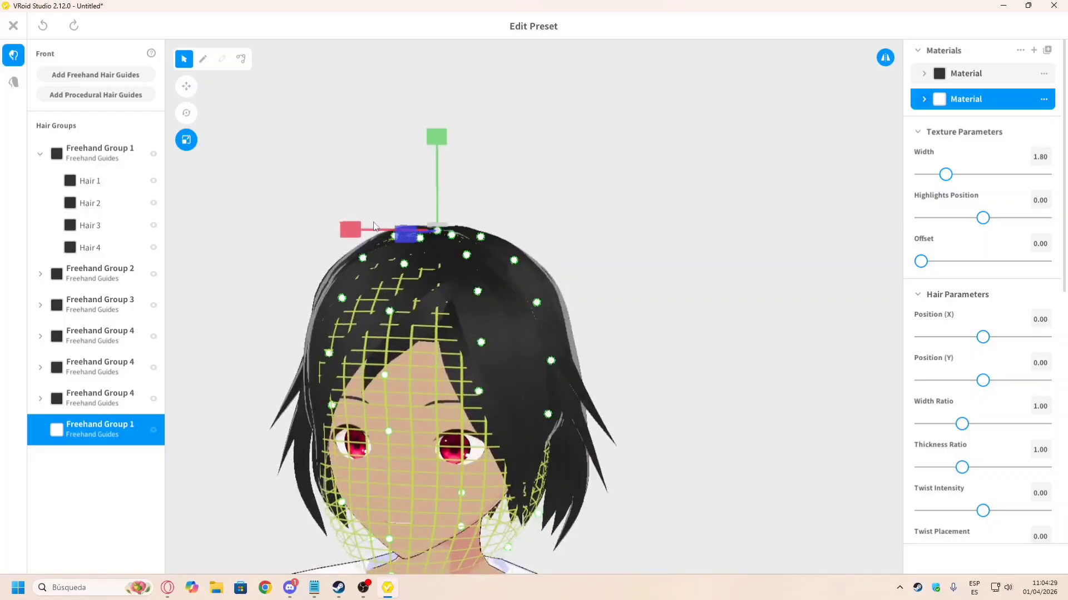
left_click_drag(404, 242, 399, 243)
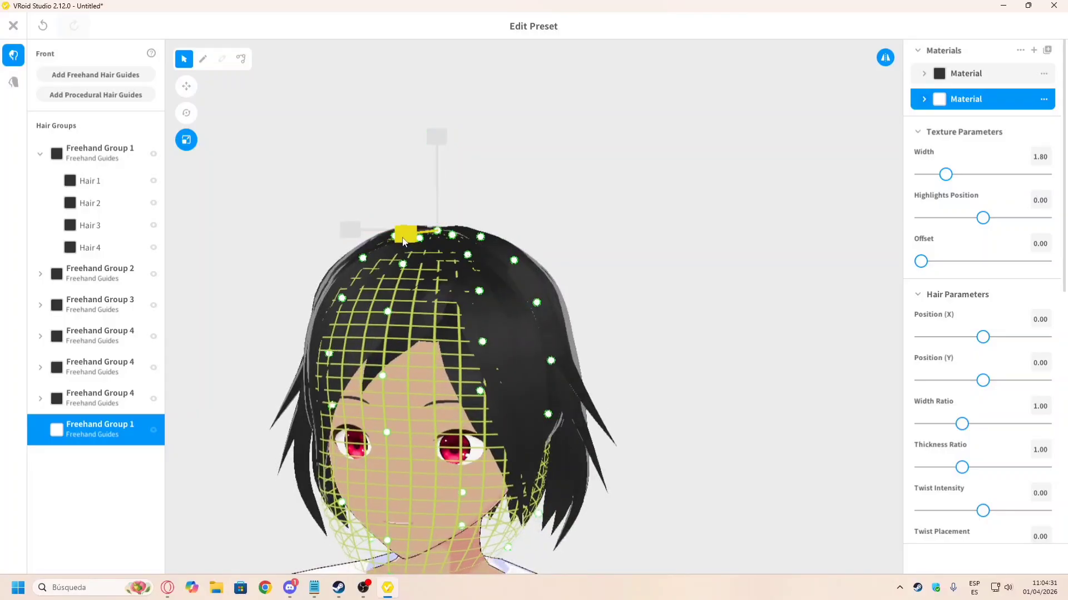
right_click_drag(396, 243, 429, 239)
left_click_drag(353, 234, 346, 233)
right_click_drag(438, 214, 506, 200)
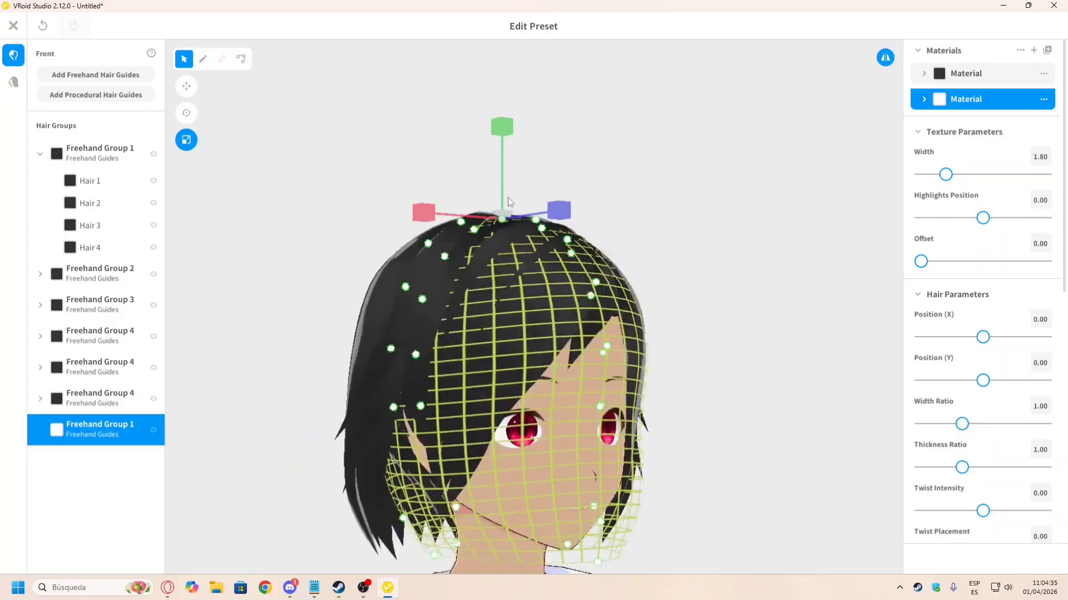
Step: Compare the front view with the Discord reference picture and set the new strands' width and thickness to 0.01
left_click(203, 59)
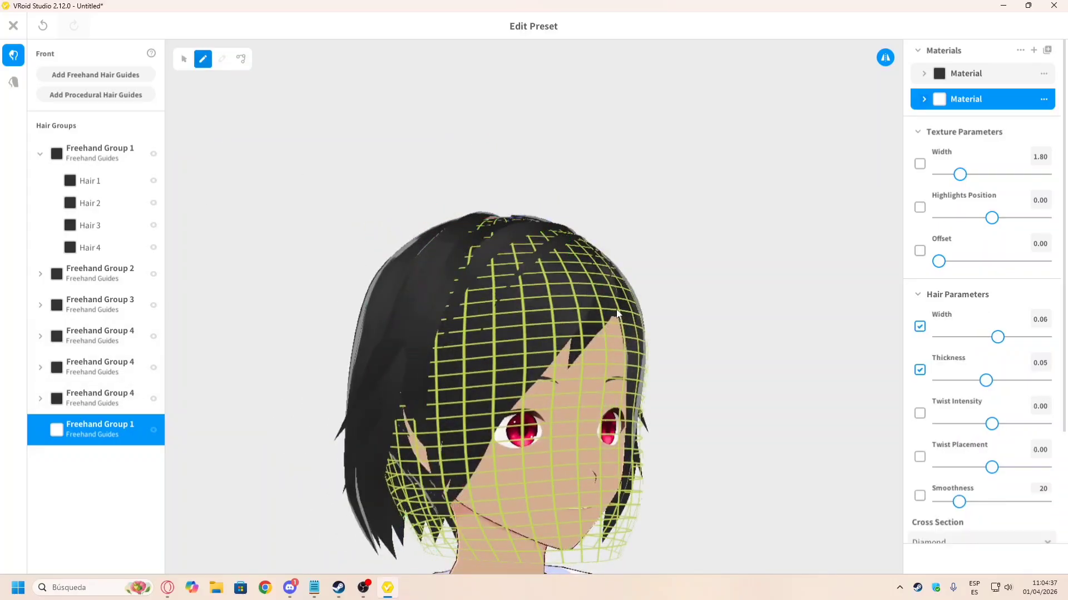
middle_click_drag(506, 206, 557, 110)
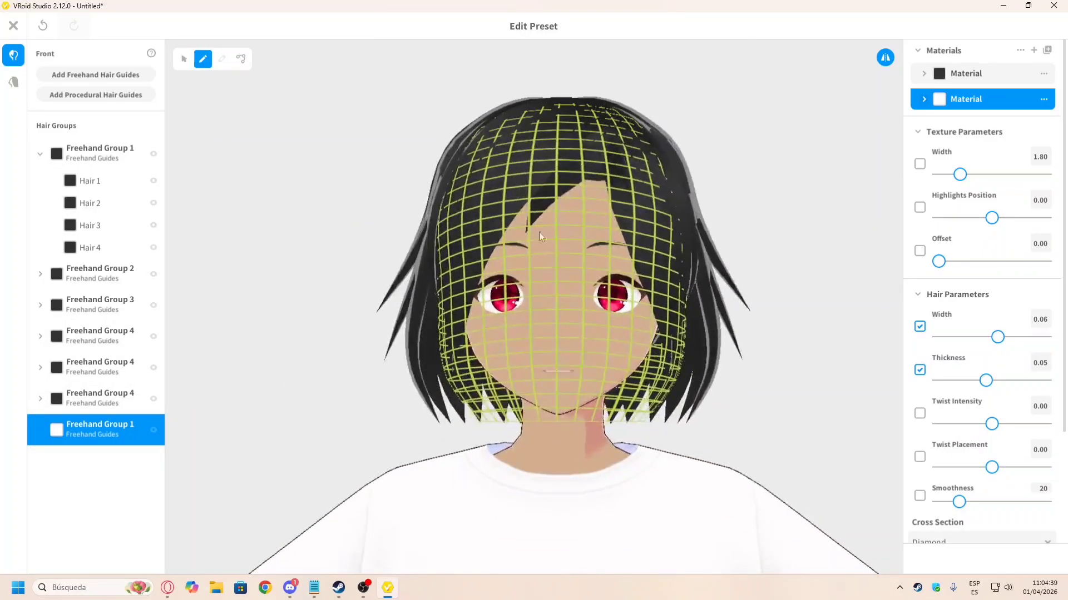
key("alt+Tab")
key("alt+Tab")
key("alt+Tab")
key("alt+Tab")
left_click_drag(997, 338, 933, 351)
left_click_drag(981, 384, 938, 382)
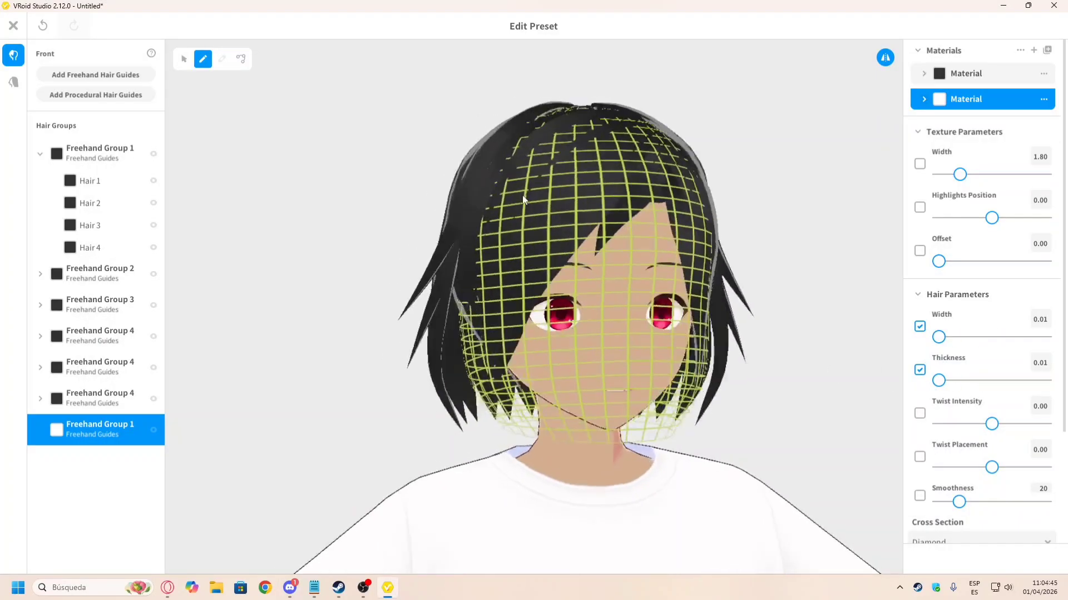
Step: Check the reference picture in Discord and try thin white mirrored strands running diagonally across the bangs
key("alt+Tab")
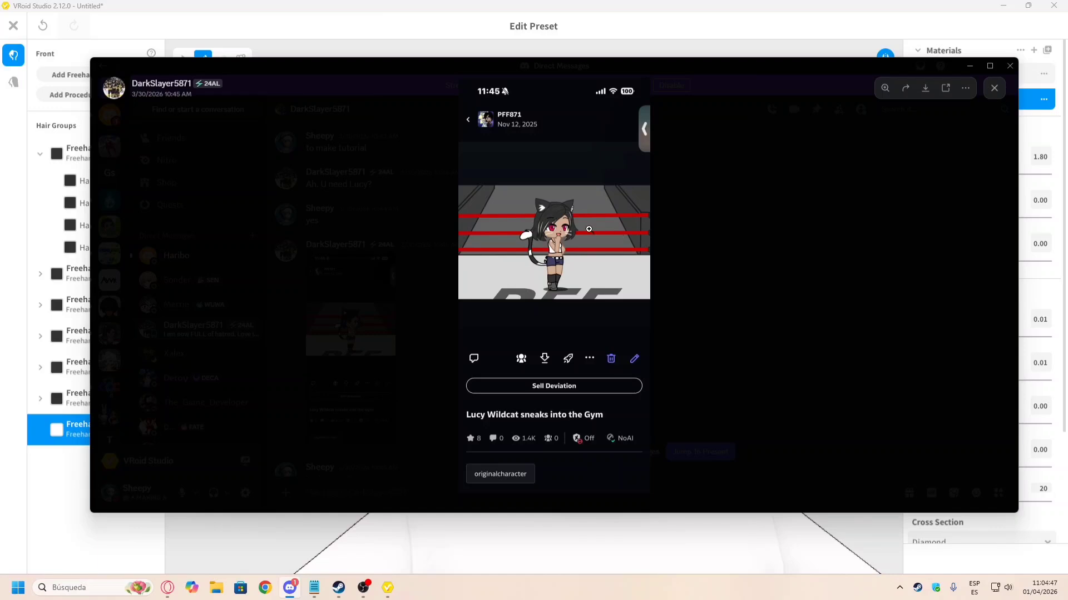
key("alt+Tab")
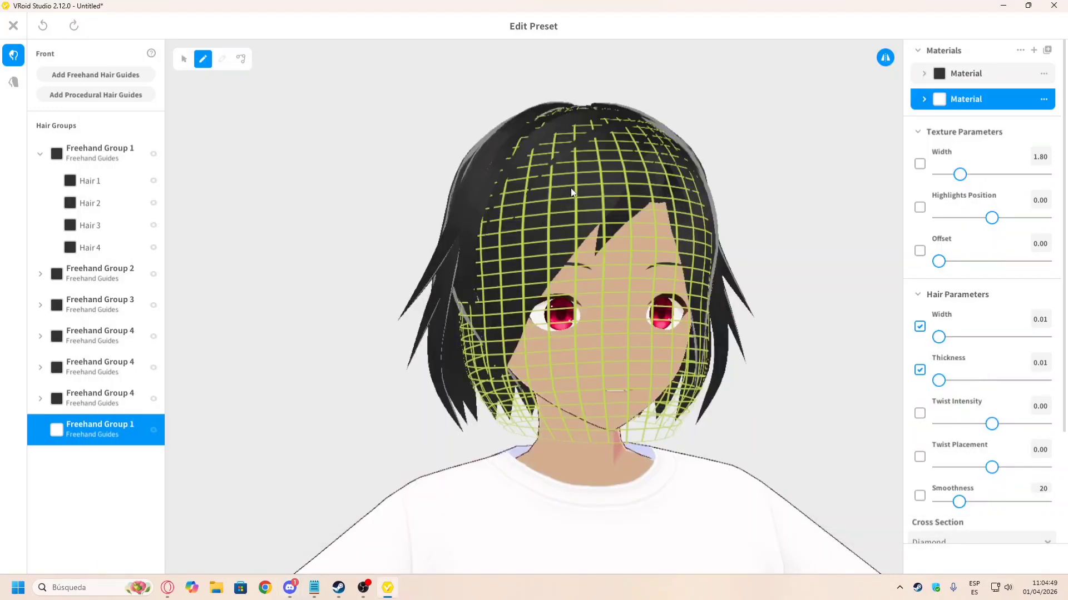
key("alt+Tab")
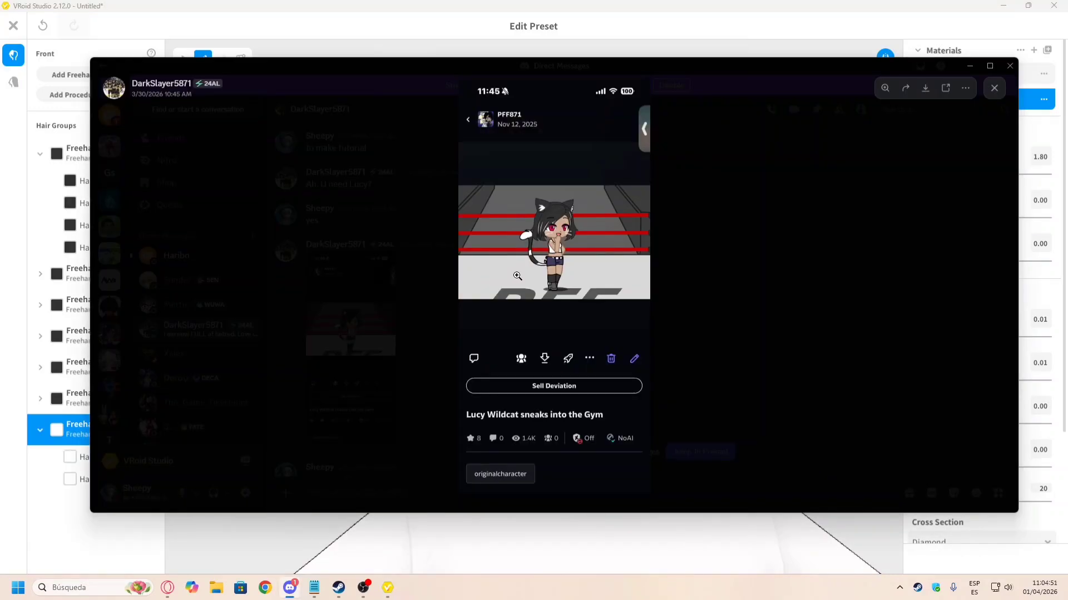
key("alt+Tab")
left_click_drag(517, 189, 497, 266)
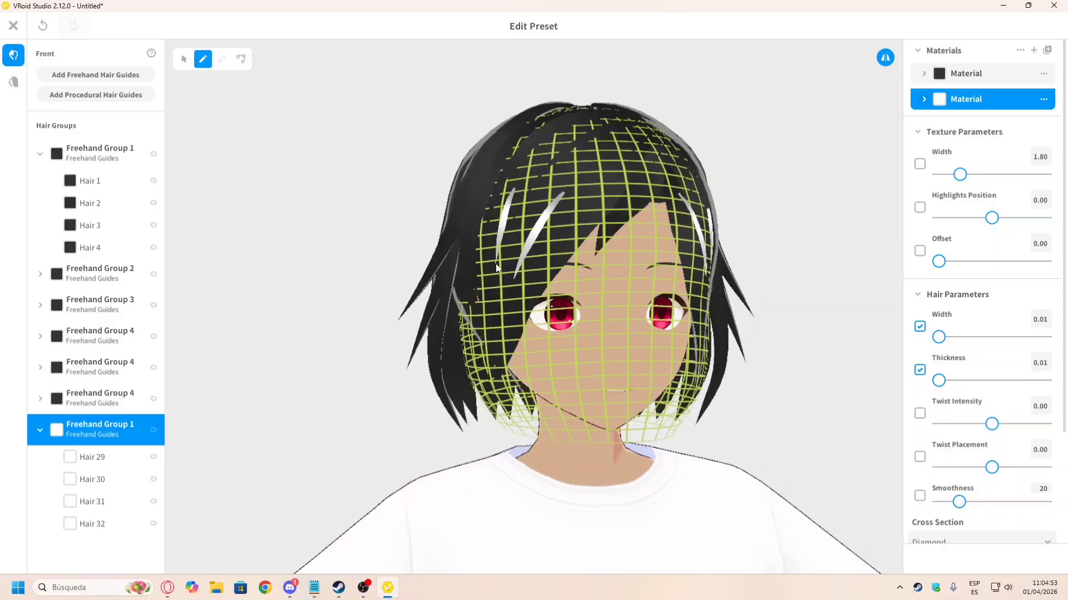
right_click_drag(473, 262, 538, 202)
key("ctrl+z")
key("ctrl+z")
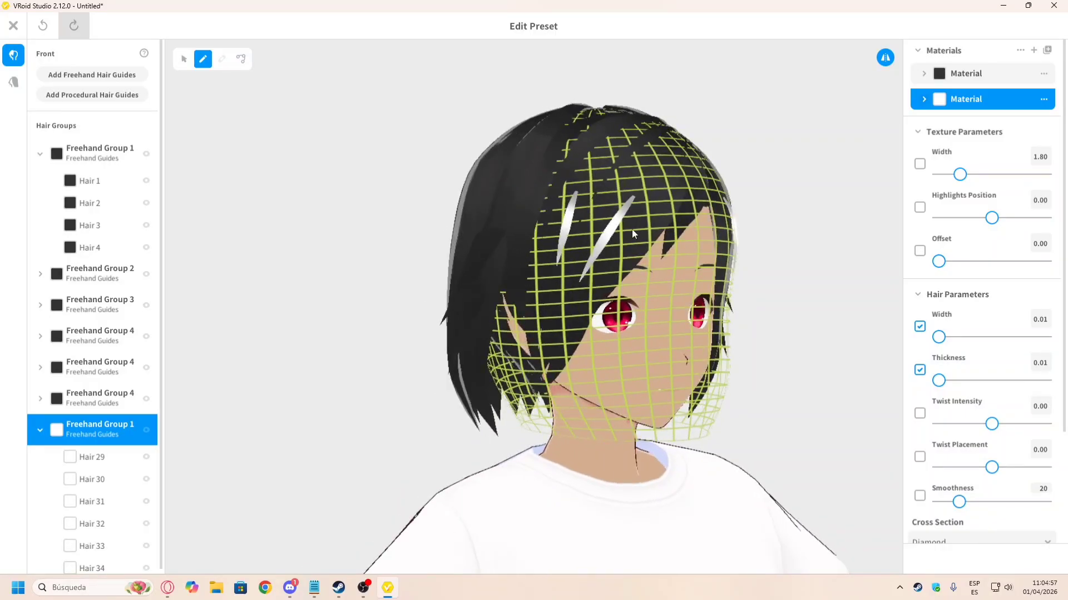
Step: Try three thin mirrored streaks from the bangs toward the side of the head, compare with the reference in Discord and undo them
left_click_drag(650, 222, 594, 293)
left_click_drag(599, 203, 564, 288)
left_click_drag(546, 206, 535, 322)
right_click_drag(666, 253, 643, 249)
key("alt+Tab")
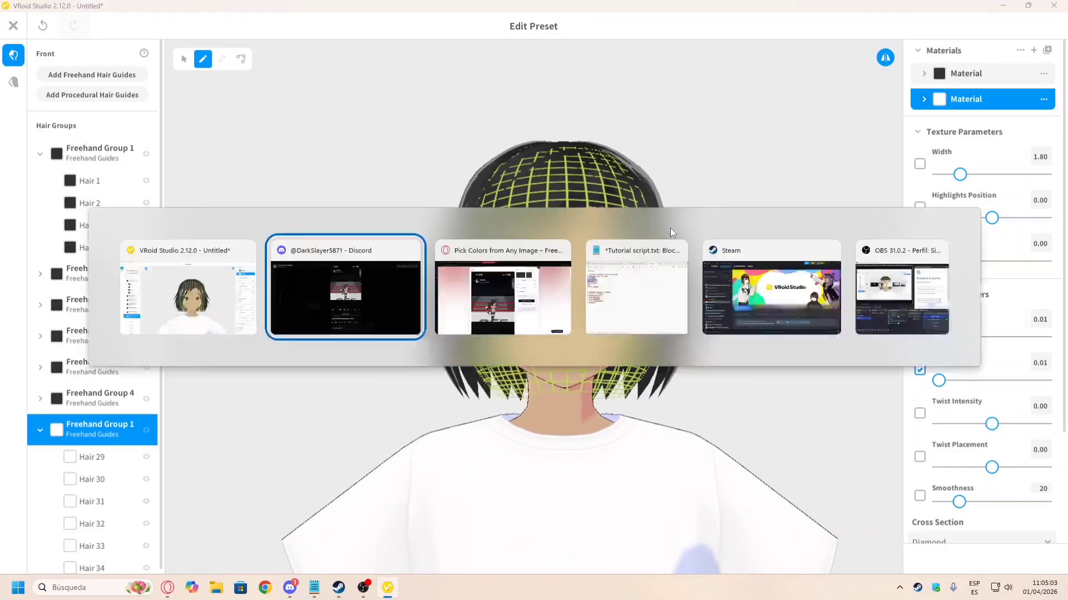
key("alt+Tab")
scroll(476, 179, "up", 2)
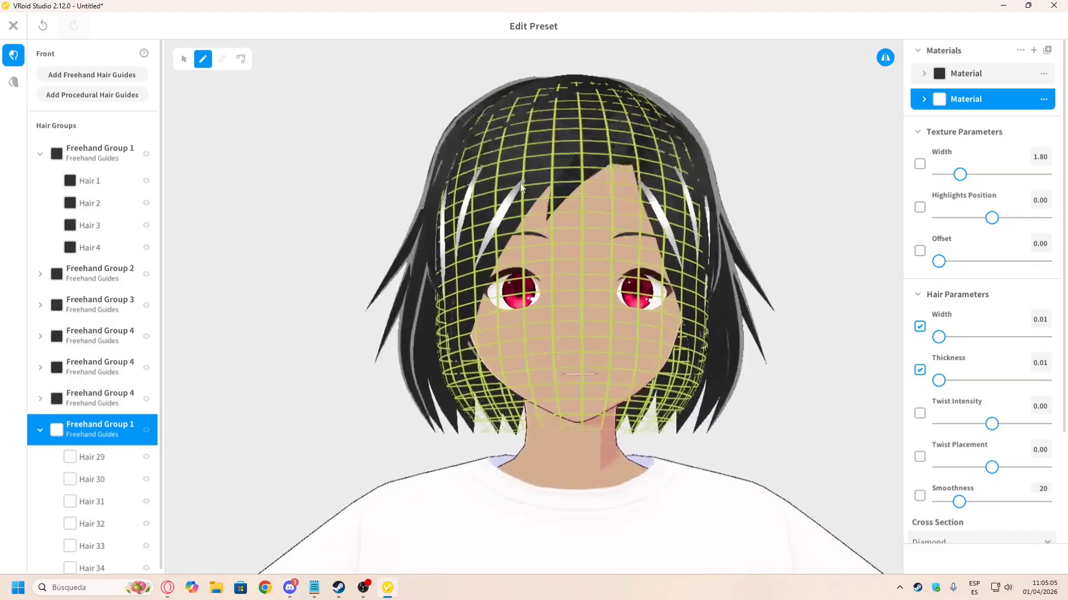
key("ctrl+z")
key("ctrl+z")
key("ctrl+z")
Step: Try two mirrored streaks above the eyes in the front view, recheck the Discord reference and undo both
left_click_drag(519, 182, 478, 260)
left_click_drag(493, 158, 460, 240)
key("ctrl+z")
key("alt+Tab")
key("alt+Tab")
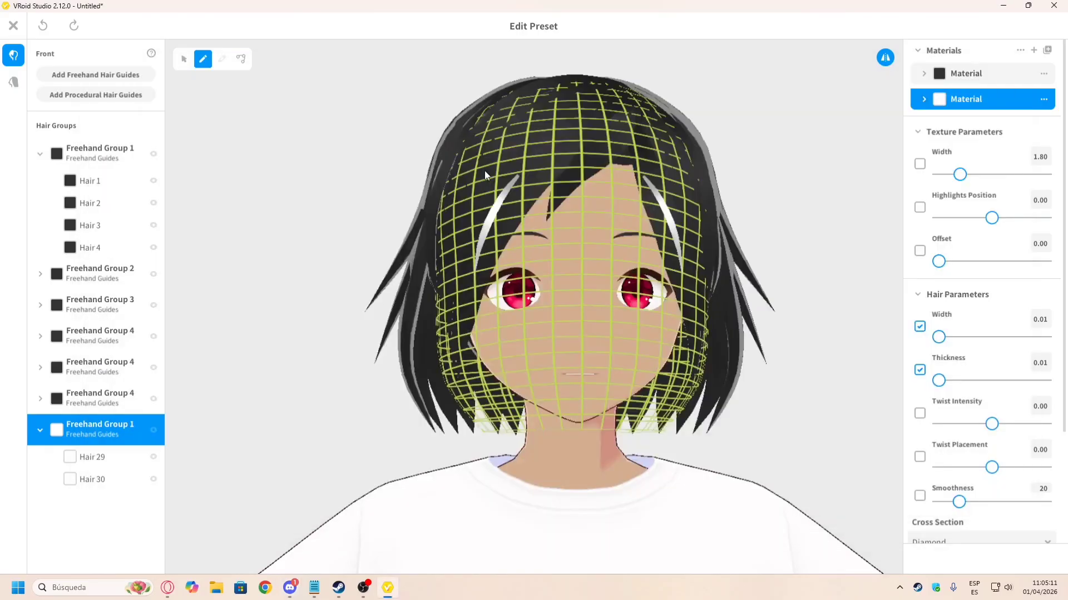
key("ctrl+z")
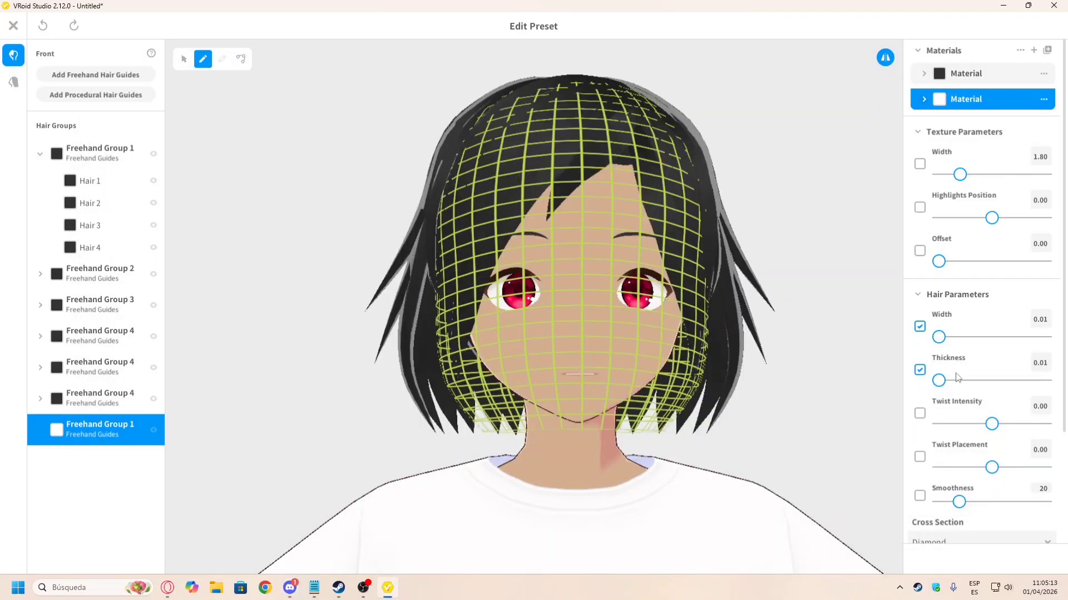
Step: Flatten the Fluffy thickness curve of the white strands into a low arc that starts and ends near zero
scroll(957, 380, "down", 3)
left_click_drag(983, 480, 983, 492)
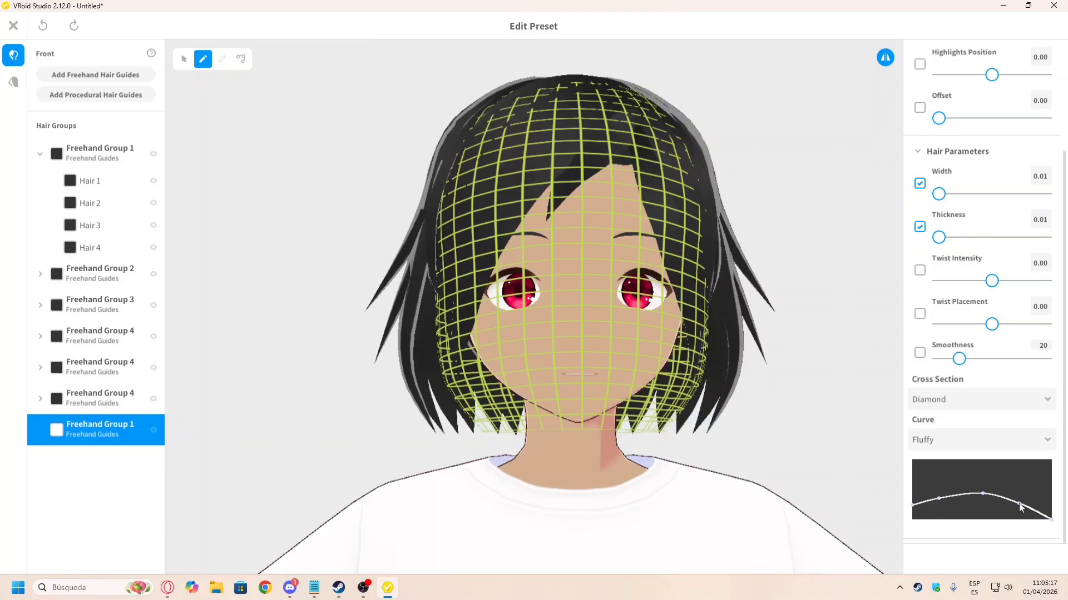
left_click_drag(914, 507, 914, 509)
left_click_drag(984, 499, 1018, 510)
Step: Try a mirrored pair of thin white streaks beside the bangs, undo it and recheck the reference picture in Discord
mouse_move(528, 151)
left_mouse_down()
mouse_move(476, 202)
mouse_move(465, 268)
left_mouse_up()
key("ctrl+z")
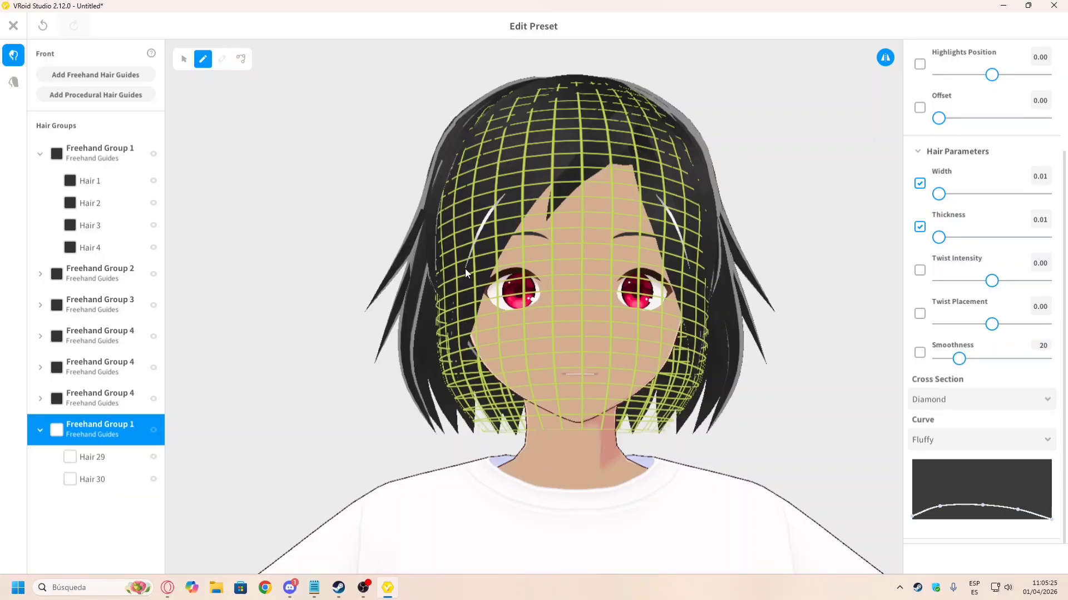
key("ctrl+z")
key("alt+Tab")
key("alt+Tab")
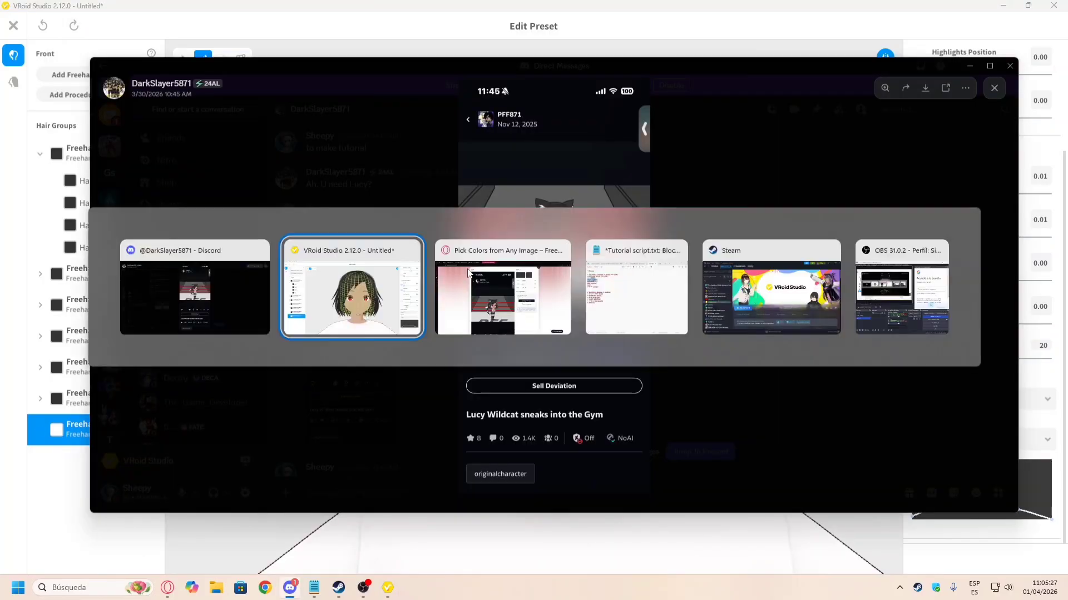
Step: Draw two mirrored pairs of short, thin white streaks running diagonally outward on the front hair above the eyes
key("ctrl+y")
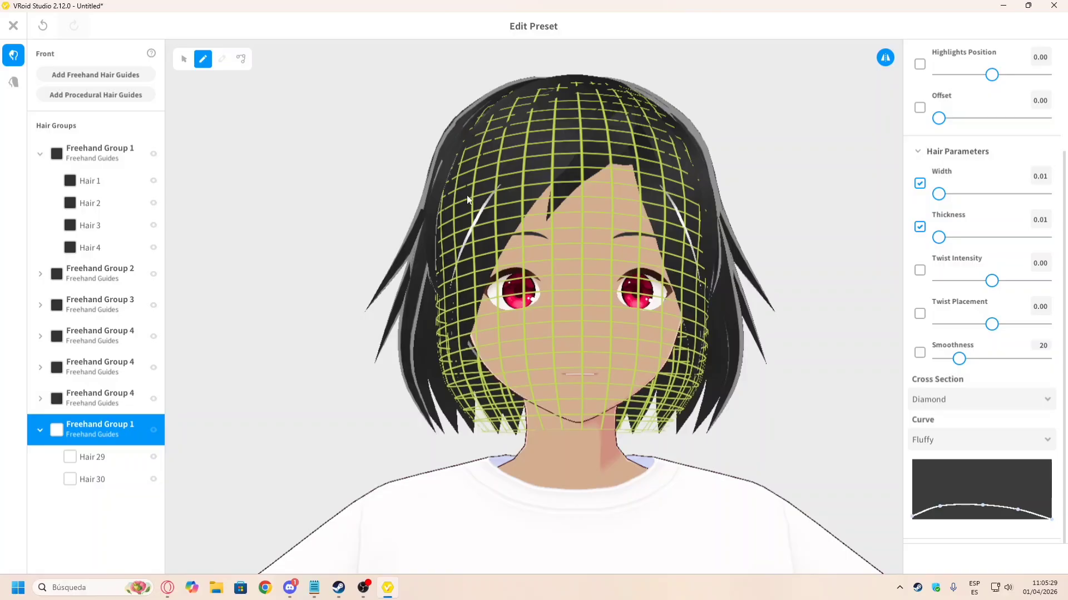
right_click_drag(500, 185, 496, 192)
left_click_drag(532, 189, 489, 272)
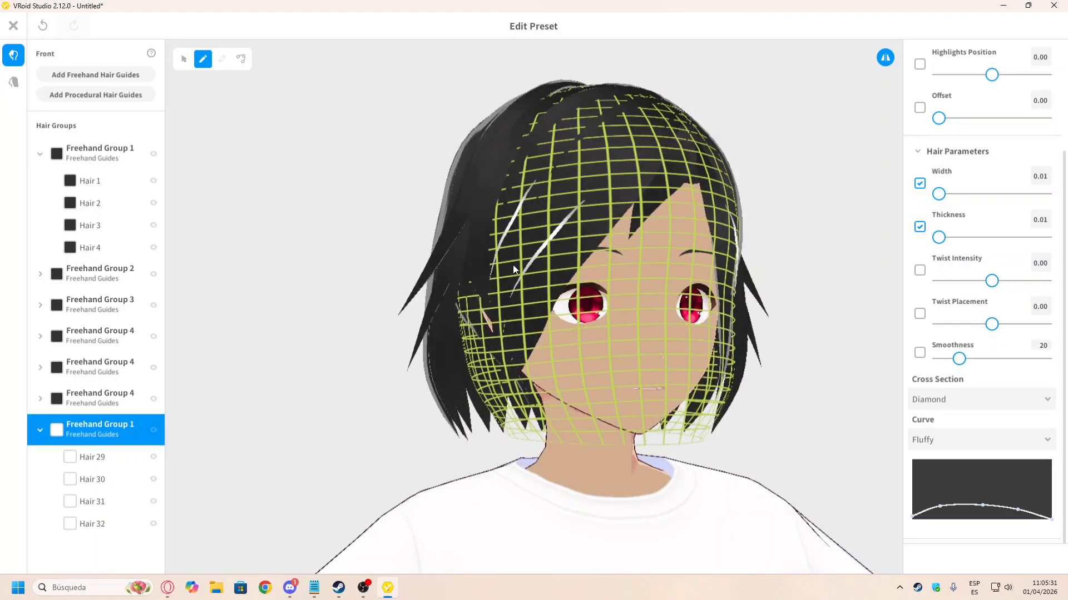
mouse_move(489, 271)
right_mouse_down()
mouse_move(604, 219)
mouse_move(615, 195)
right_mouse_up()
scroll(629, 222, "down", 2)
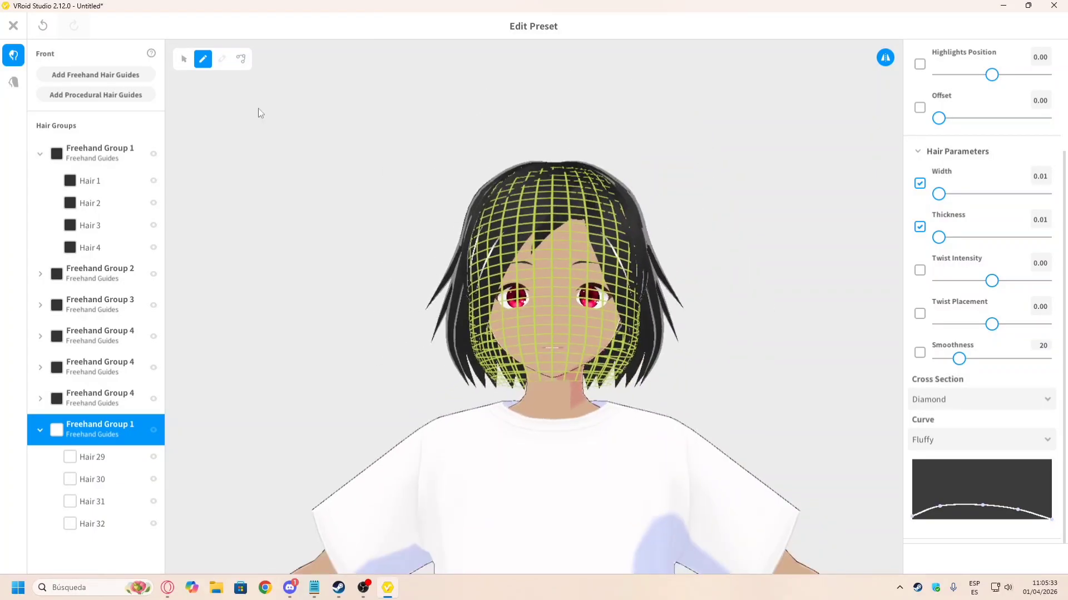
Step: Inspect the white streak group on the front hair from the side, at an angle and from the front with guides hidden
left_click(305, 154)
right_click_drag(442, 200, 468, 231)
left_click(103, 428)
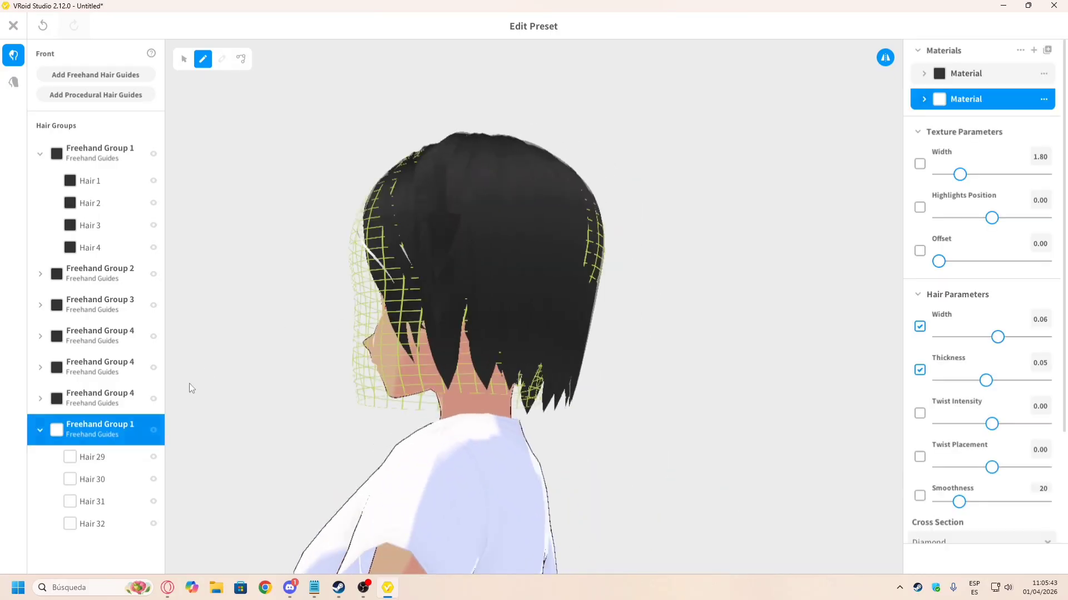
mouse_move(322, 355)
right_mouse_down()
mouse_move(403, 317)
mouse_move(485, 302)
mouse_move(567, 255)
right_mouse_up()
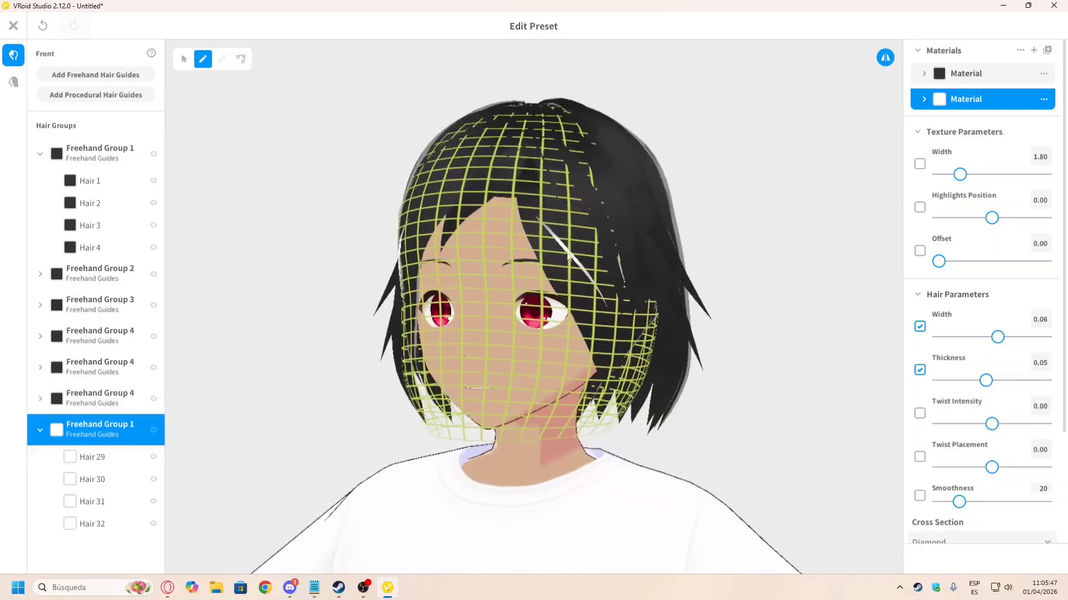
left_click(184, 59)
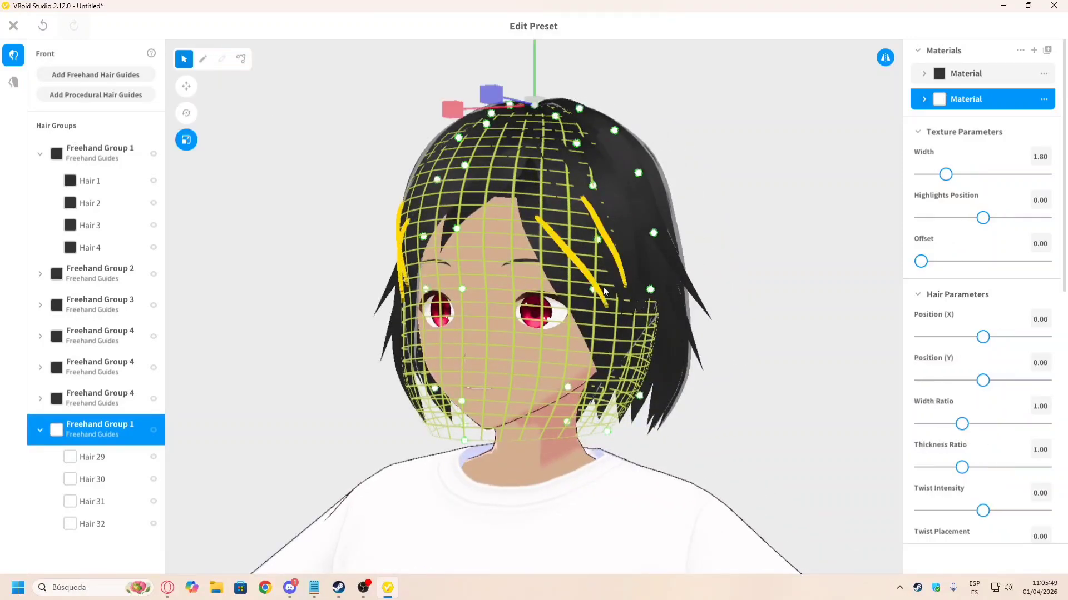
right_click_drag(600, 303, 659, 247)
left_click(186, 89)
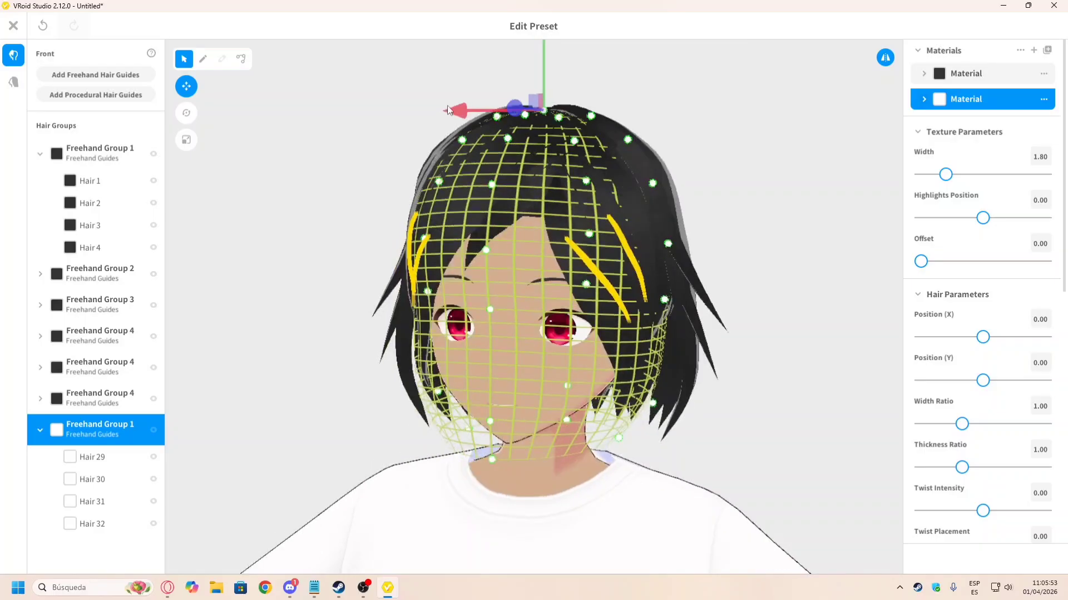
left_click(712, 190)
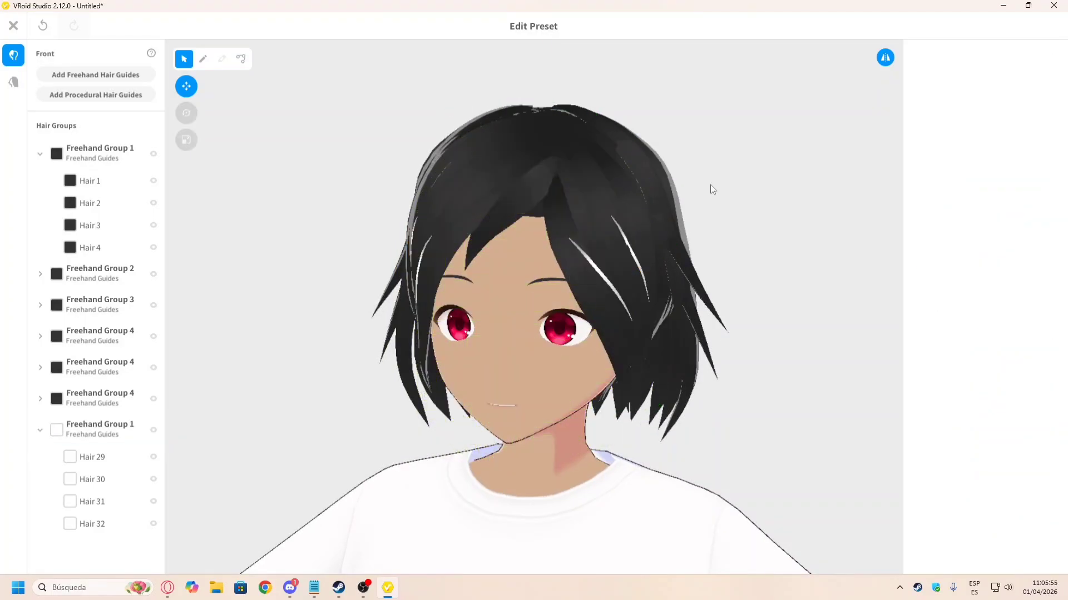
scroll(711, 184, "down", 8)
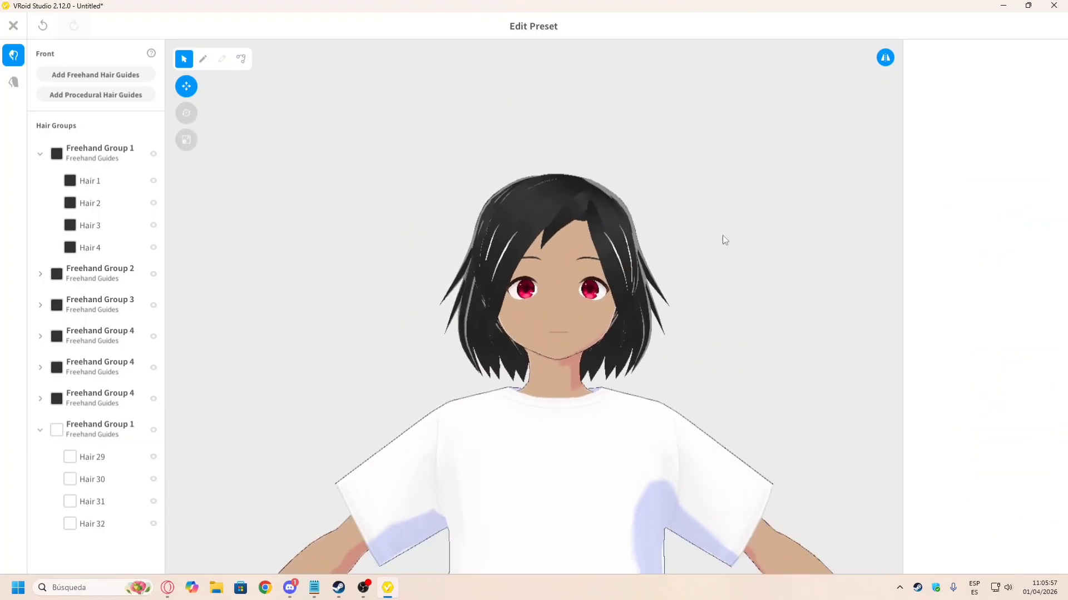
right_click_drag(723, 236, 702, 266)
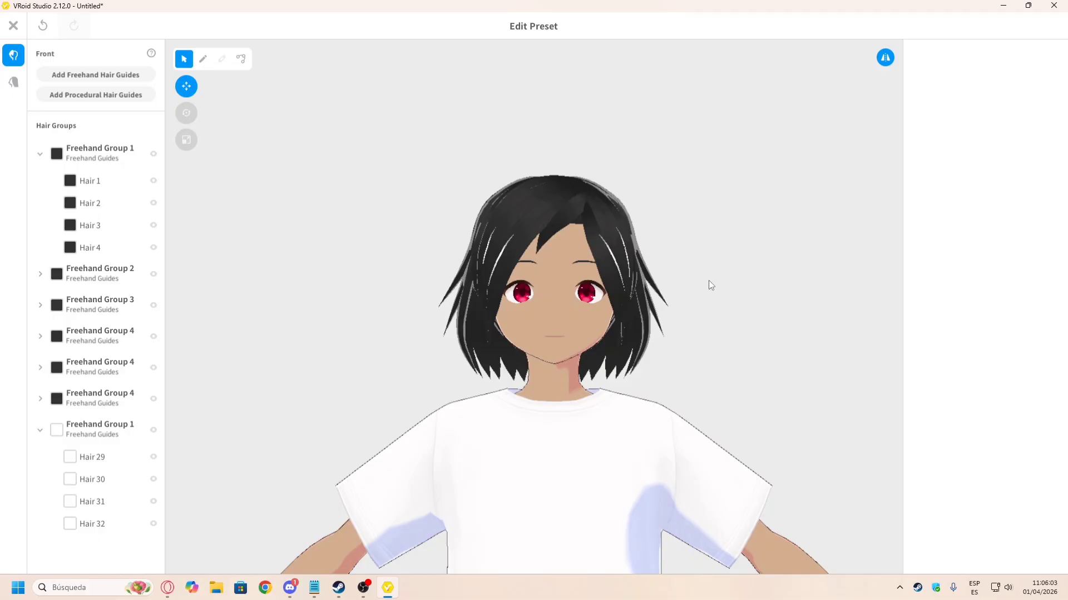
scroll(612, 253, "down", 2)
Step: Leave the hair editor and rename the edited custom front hair item to "Lucy Hair"
left_click(14, 27)
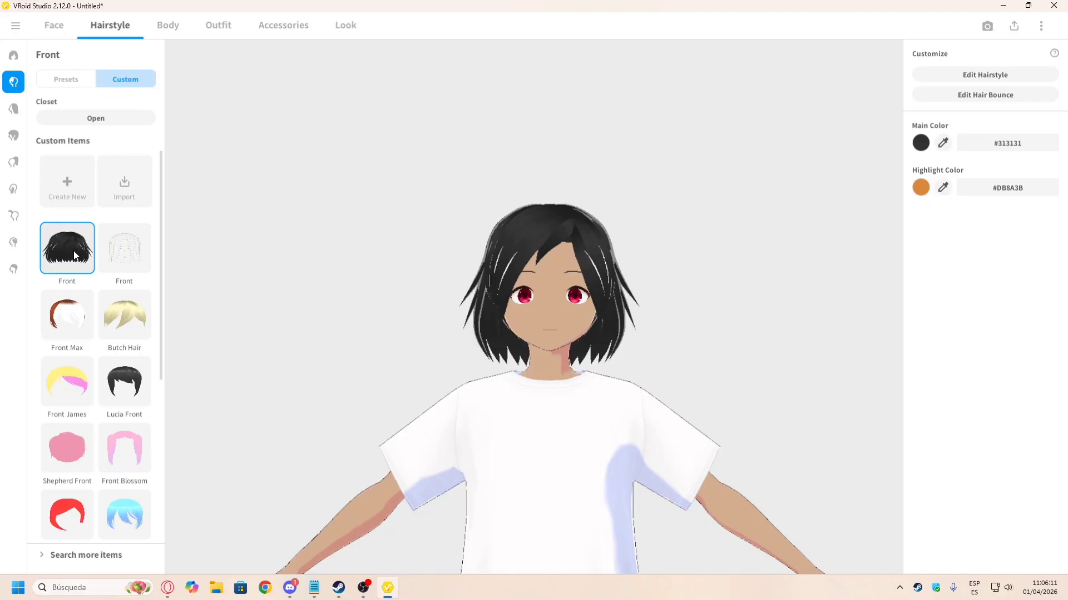
right_click(92, 244)
left_click(132, 261)
double_click(528, 269)
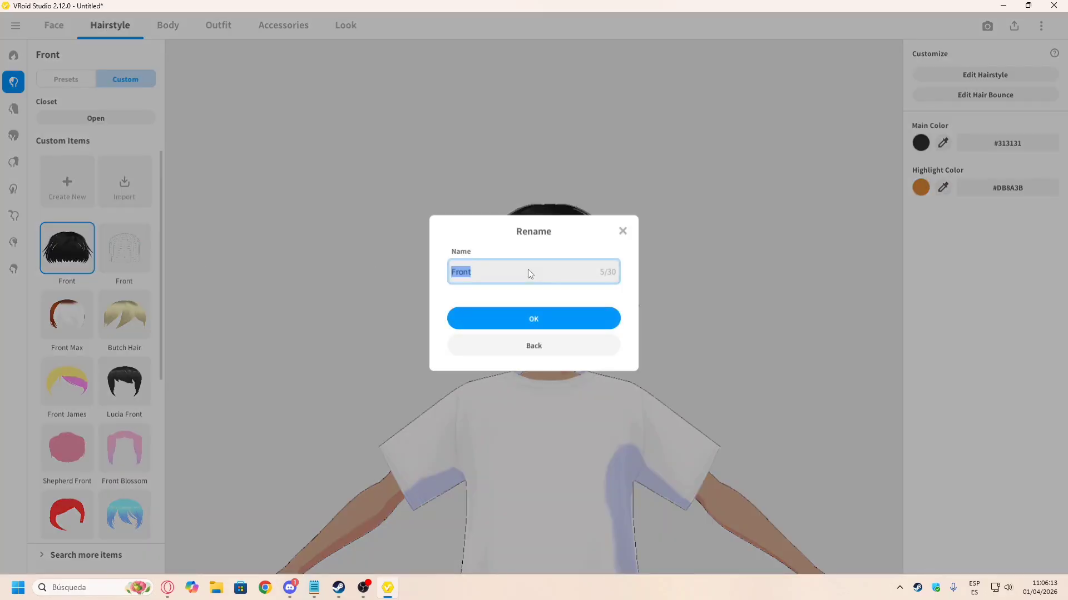
type("IU7CY")
key("BackSpace")
key("BackSpace")
key("BackSpace")
key("BackSpace")
key("BackSpace")
type("I")
key("BackSpace")
type("L")
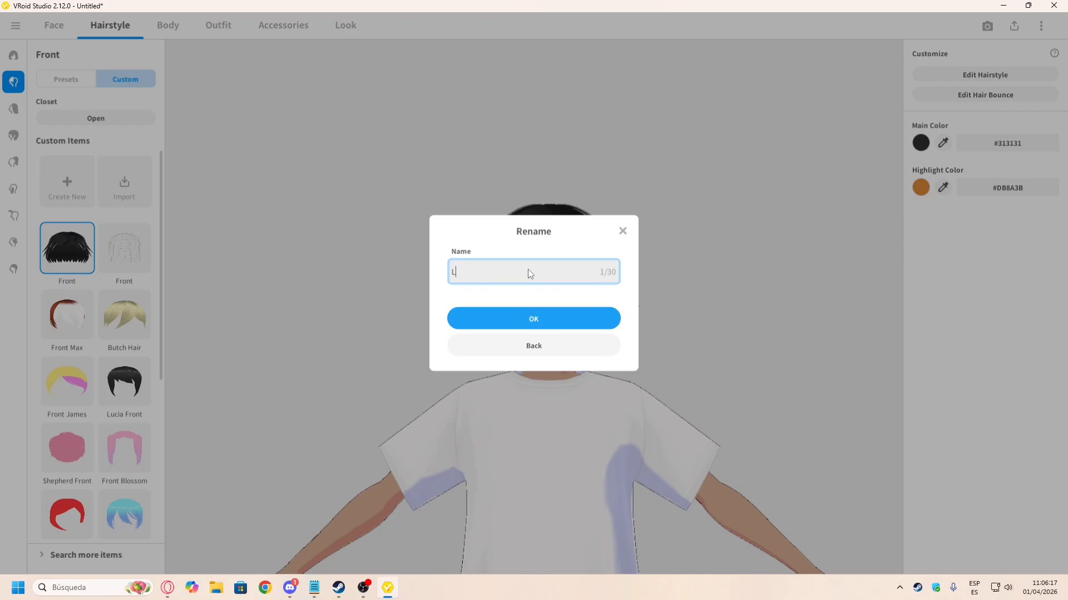
type("ucia Front")
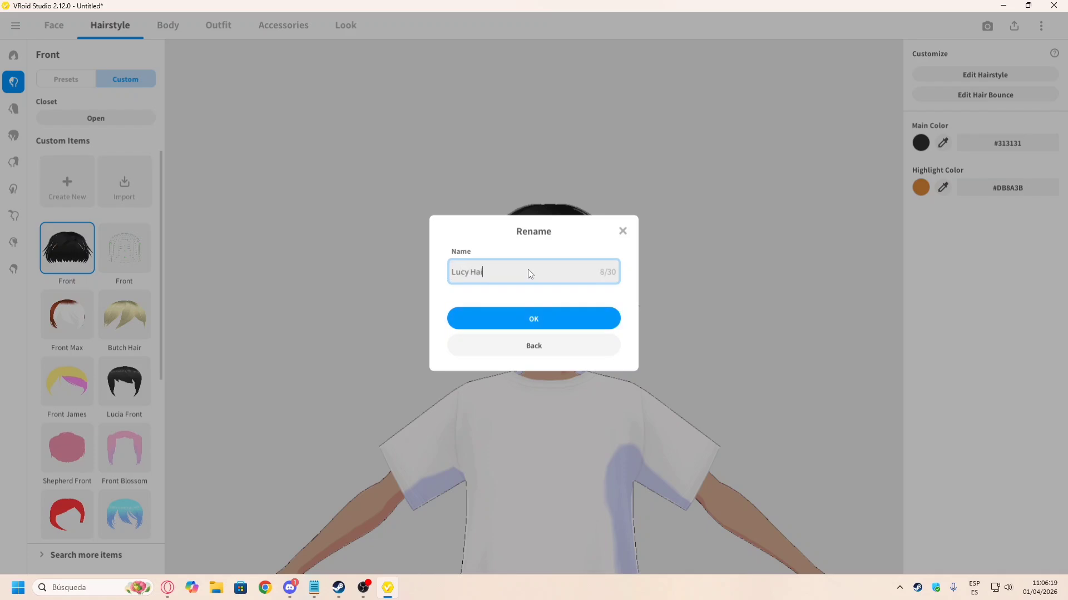
left_click(559, 316)
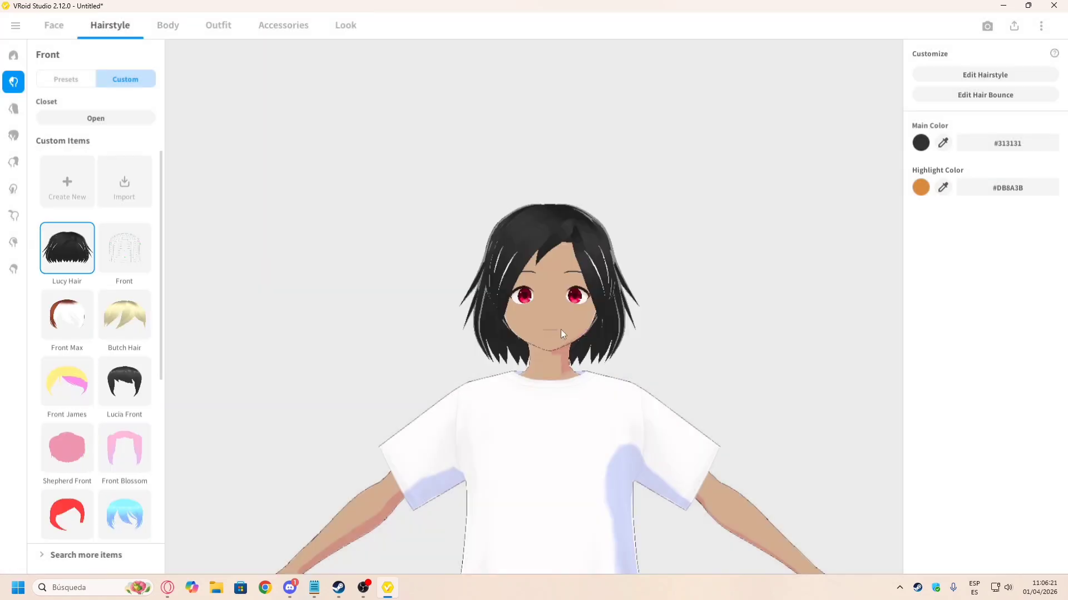
Step: Delete the leftover custom item named "Front" beside Lucy Hair
right_click(111, 244)
left_click(153, 290)
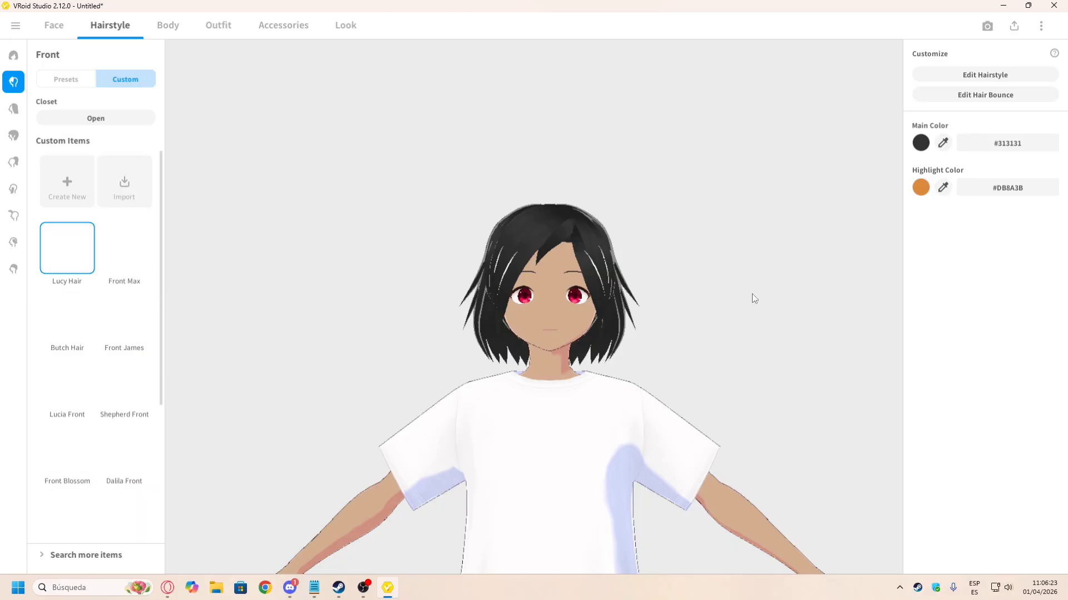
left_click_drag(751, 294, 564, 295)
middle_click_drag(564, 296, 579, 236)
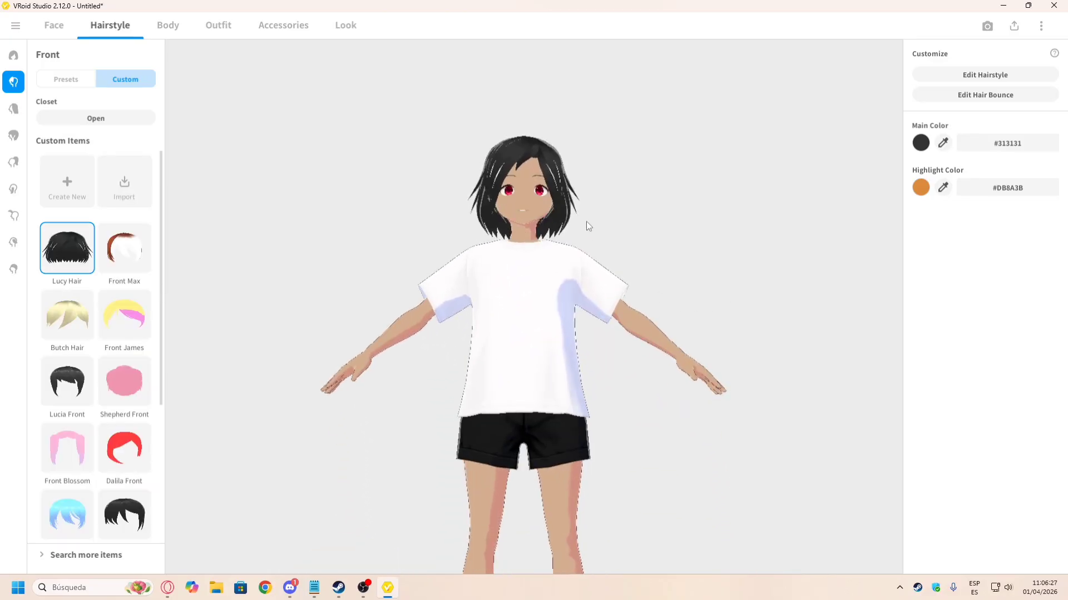
Step: Enlarge the reference picture in Discord and examine the character's outfit
key("alt+Tab")
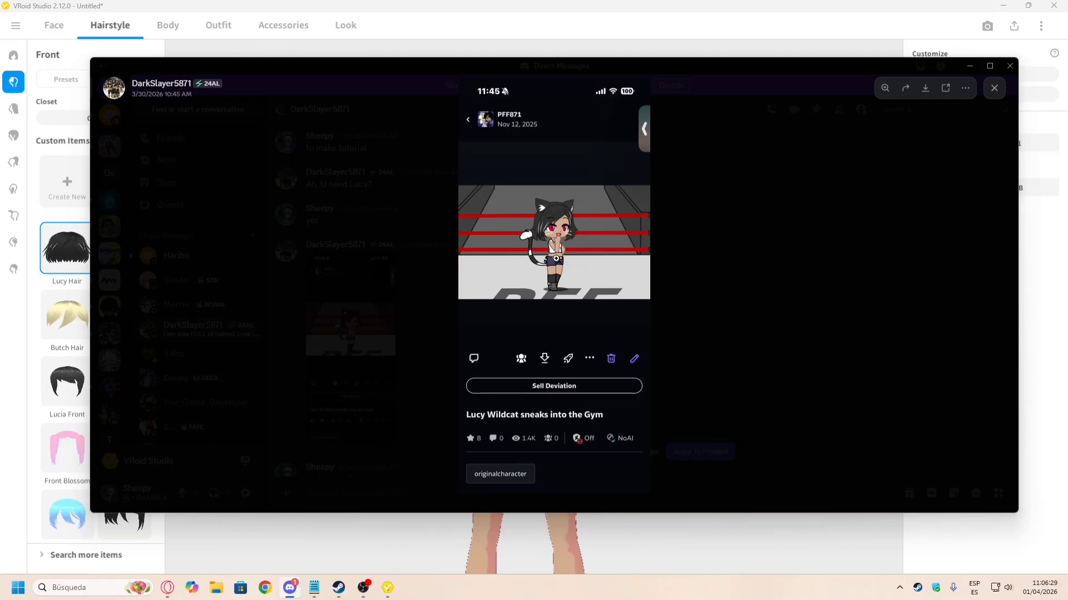
left_click(258, 49)
key("alt+Tab")
left_click(556, 253)
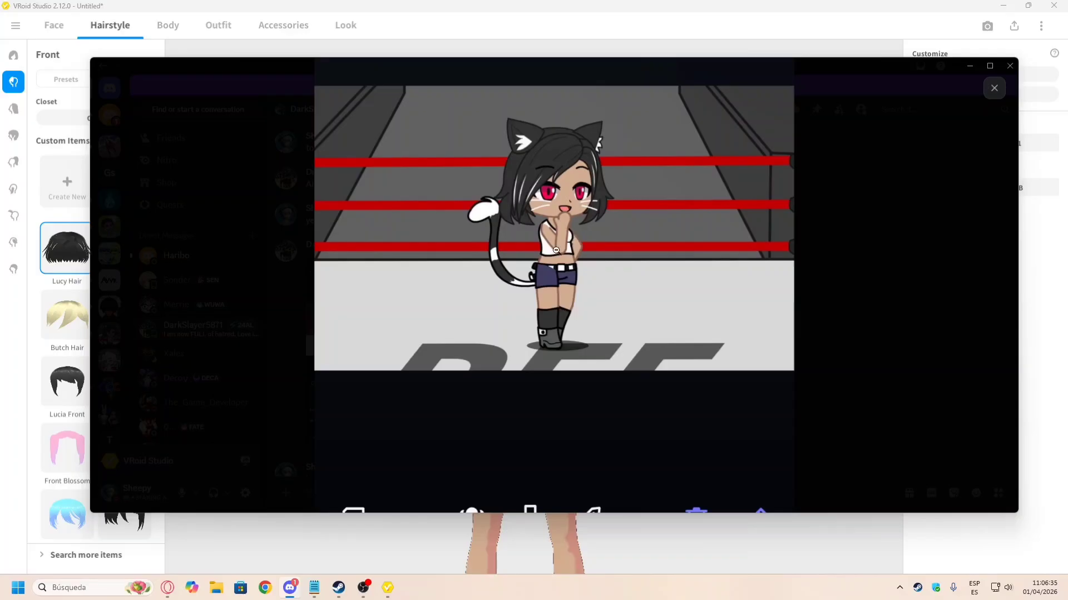
key("alt+Tab")
Step: Look through the custom tops of the outfit for one that suits the reference
left_click(166, 25)
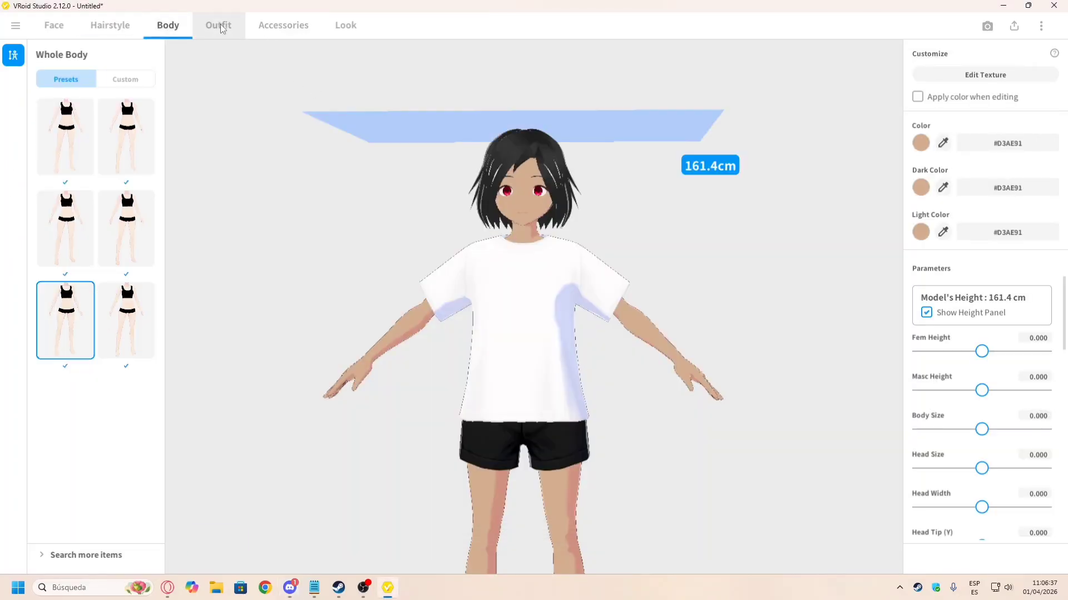
left_click(221, 27)
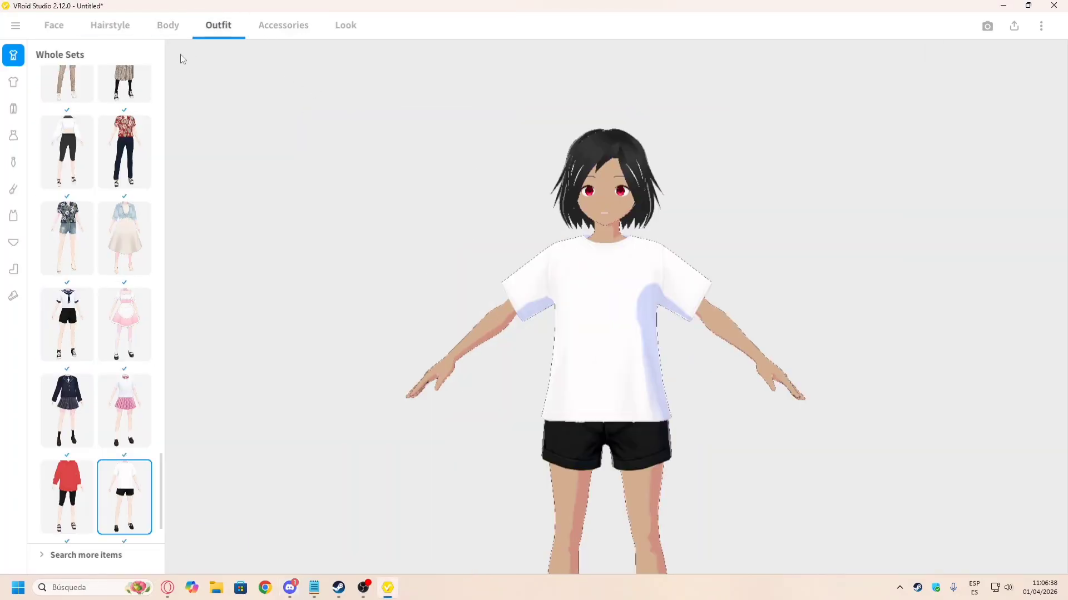
left_click(10, 86)
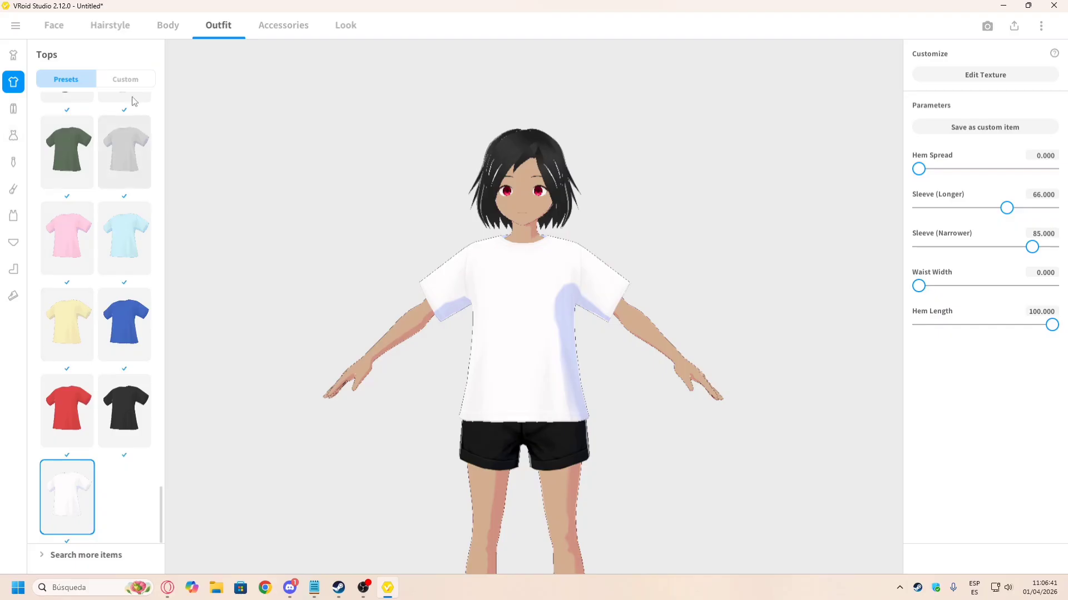
left_click(131, 79)
scroll(106, 316, "down", 5)
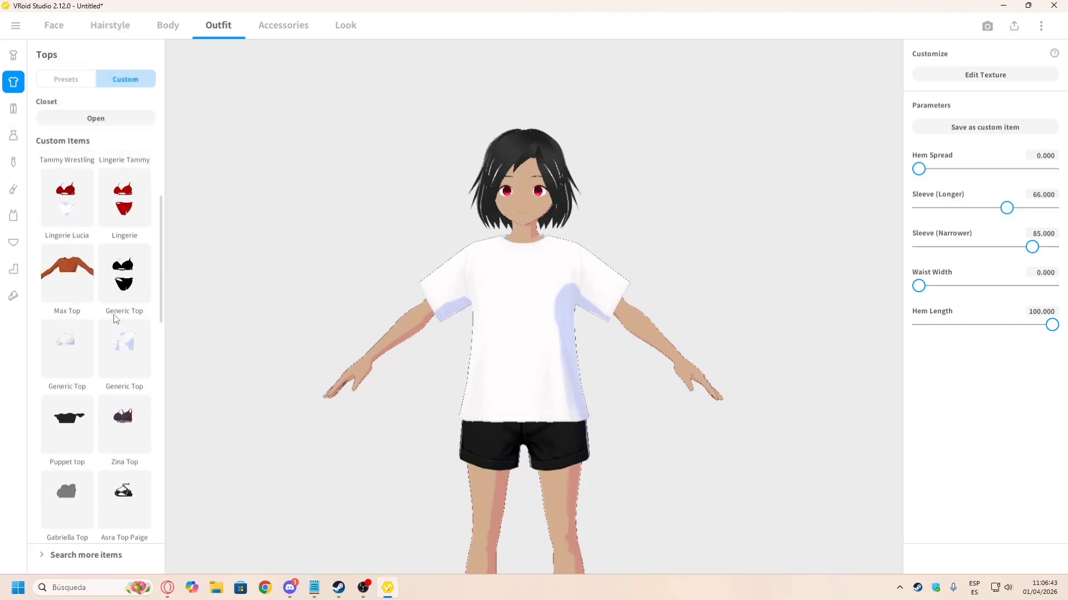
scroll(110, 322, "up", 3)
scroll(110, 322, "up", 3)
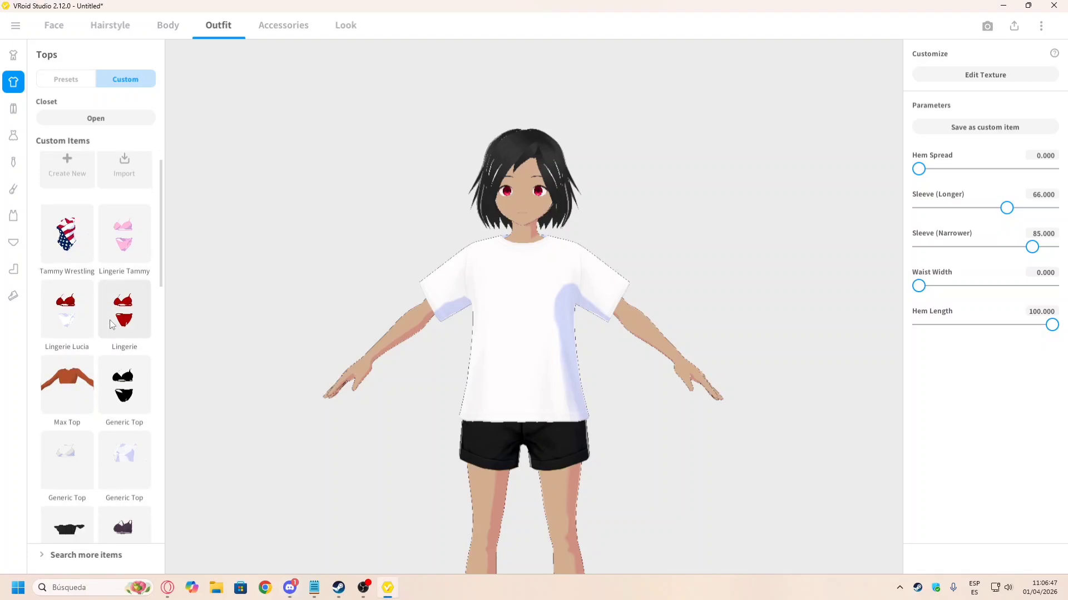
scroll(101, 324, "down", 10)
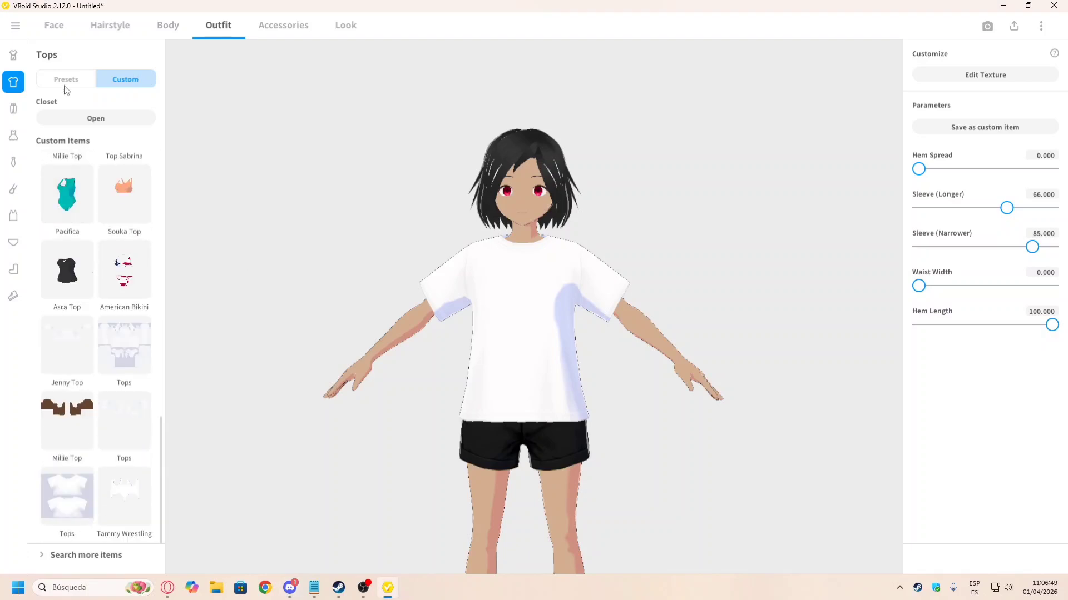
left_click_drag(161, 439, 162, 112)
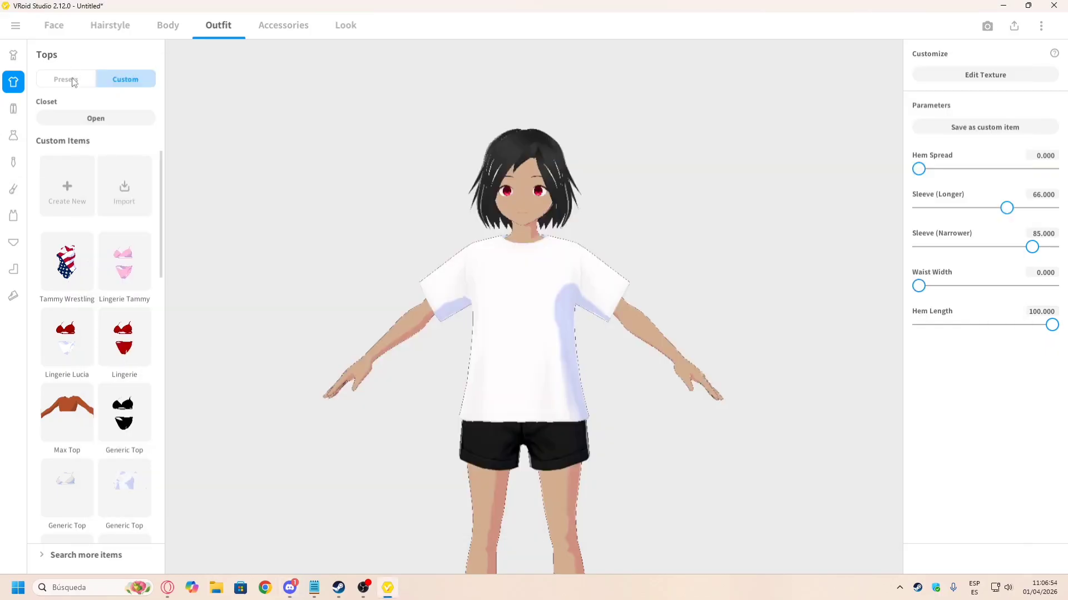
Step: Start a new custom top and compare the top and inner top templates with the reference picture in Discord
left_click(66, 181)
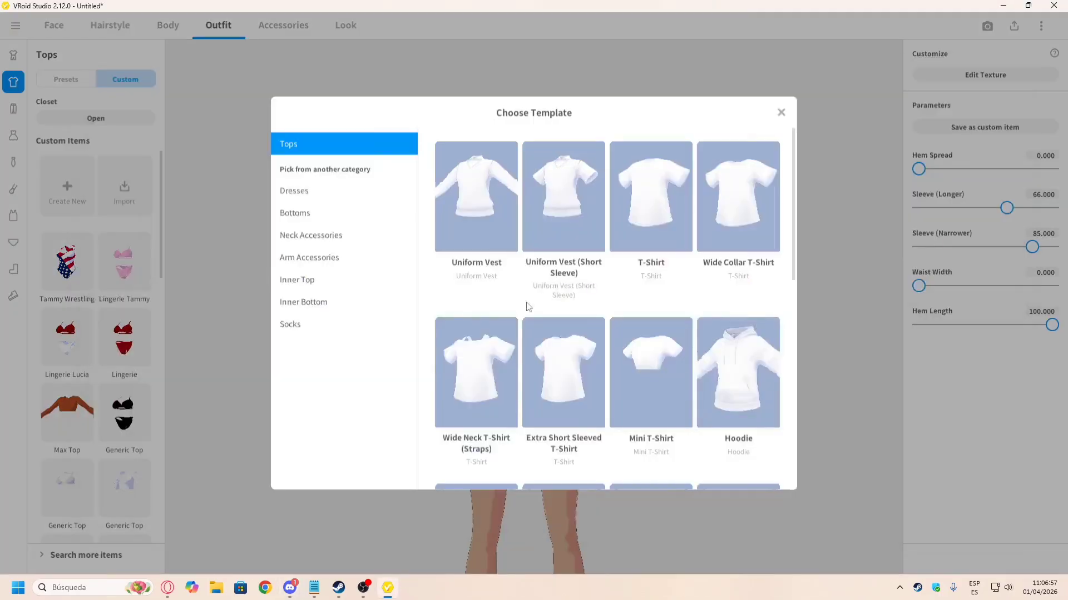
key("alt+Tab")
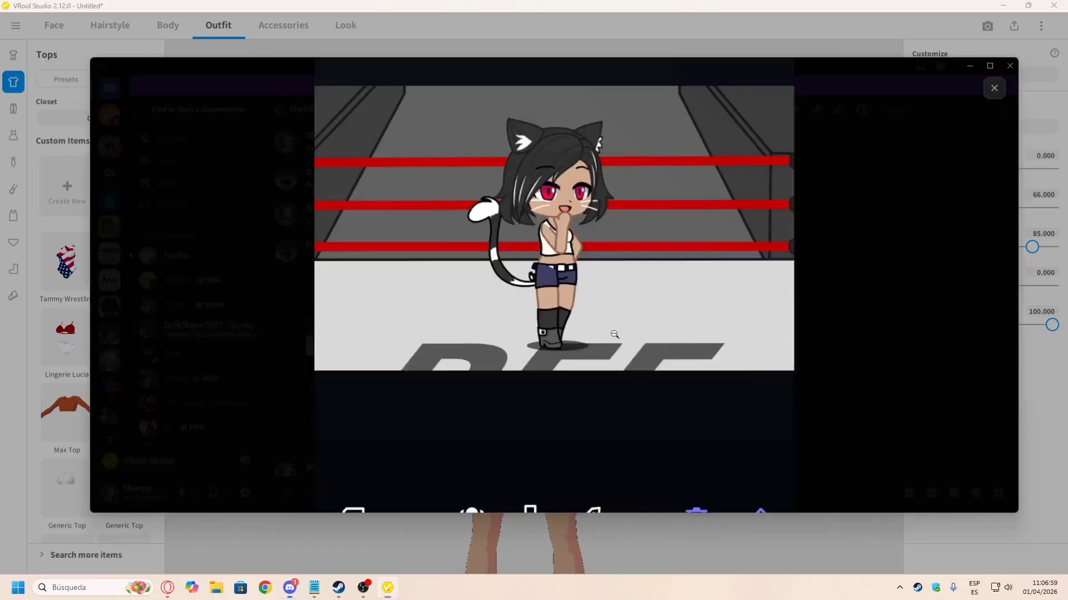
key("alt+Tab")
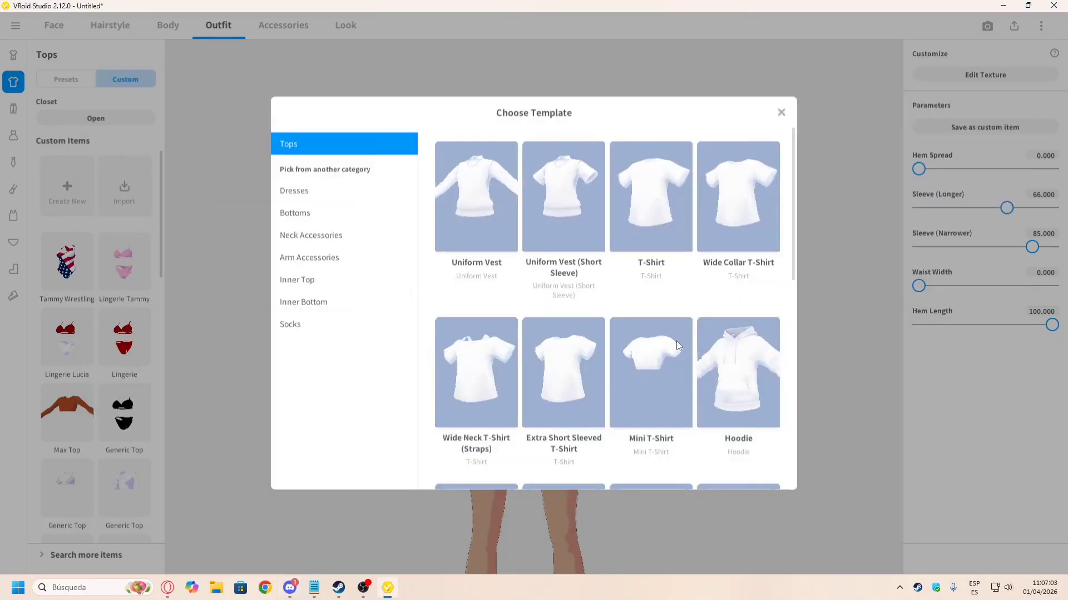
scroll(623, 388, "down", 9)
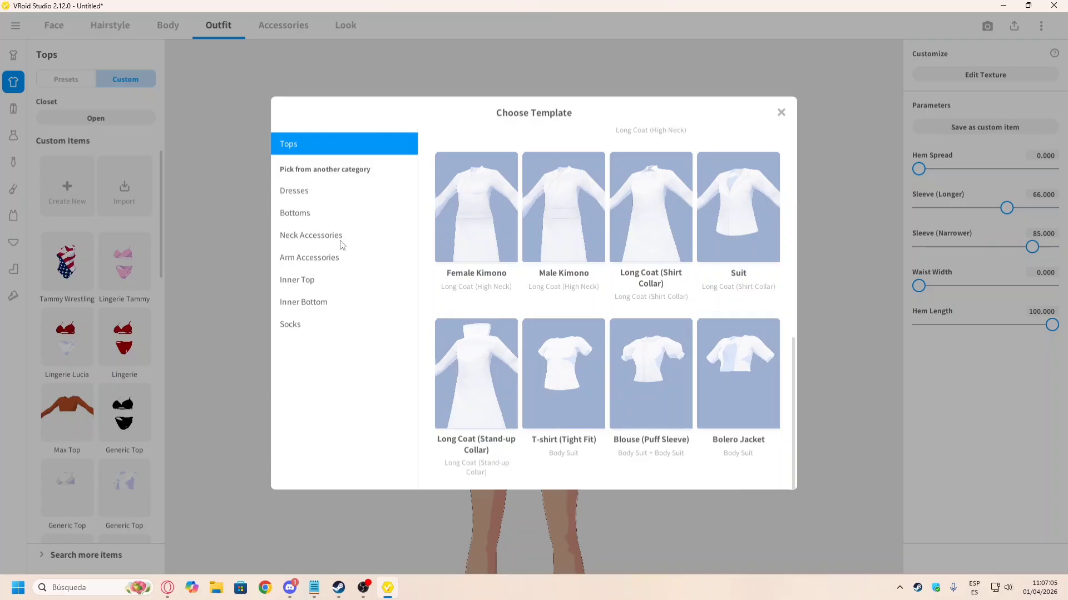
left_click(319, 282)
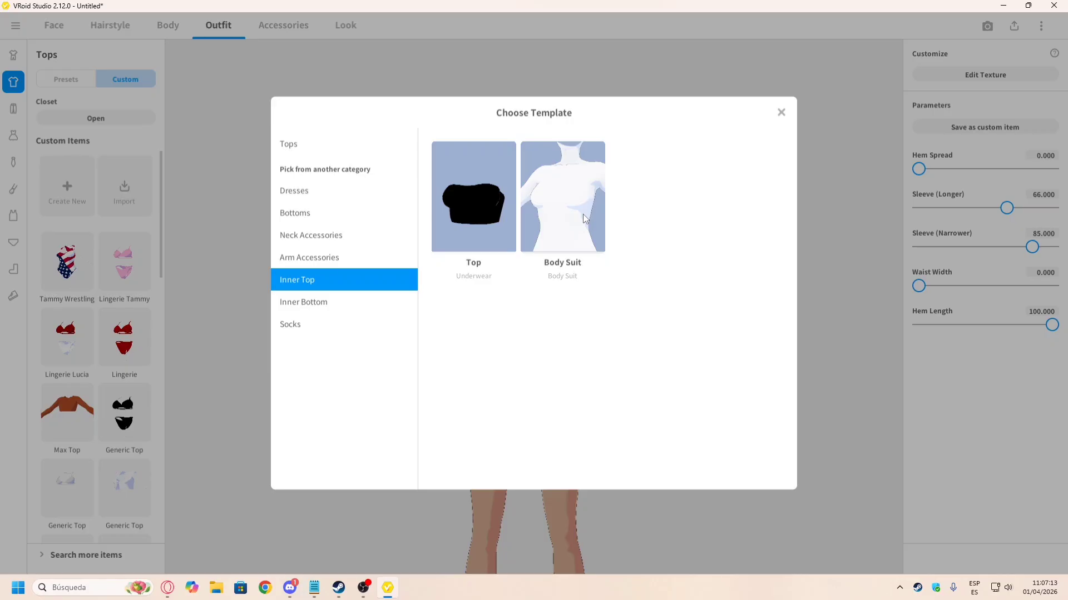
key("alt+Tab")
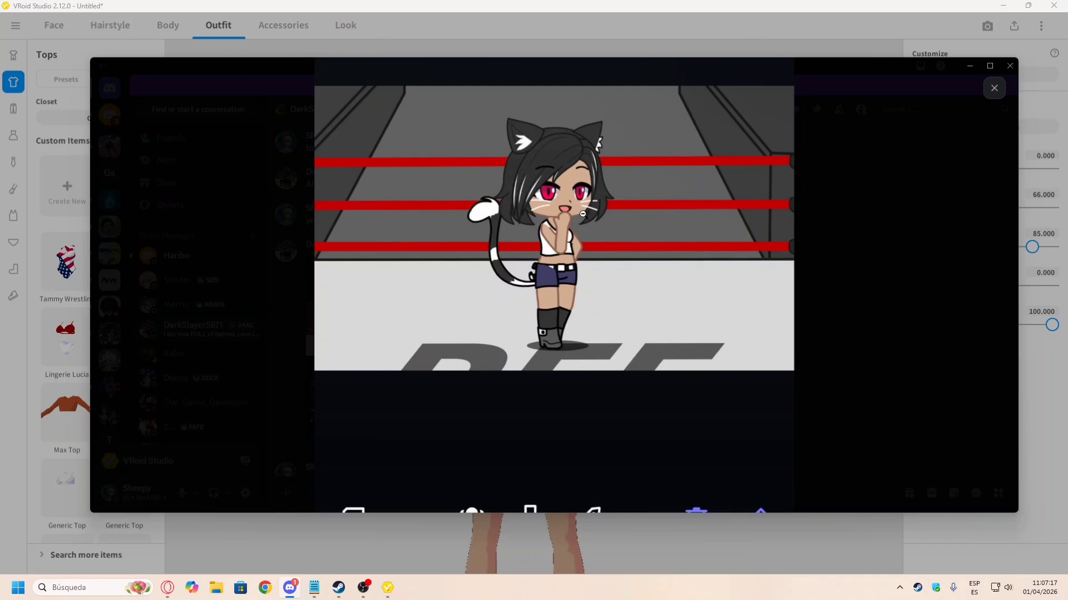
key("alt+Tab")
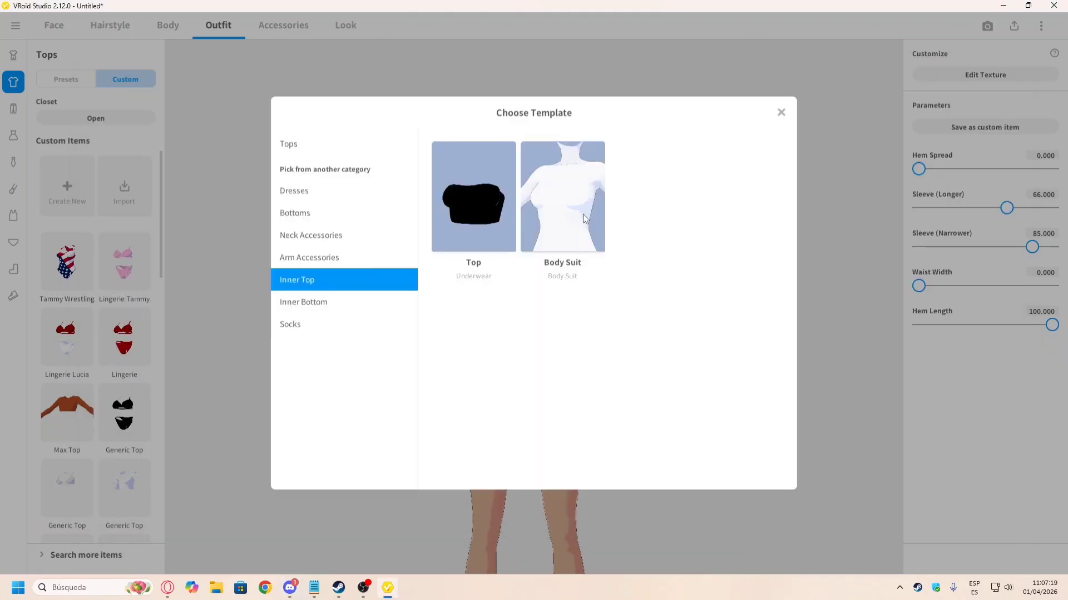
Step: Look through the dress, bottom, neck accessory, arm accessory and inner wear templates for a suitable base
left_click(314, 234)
left_click(318, 192)
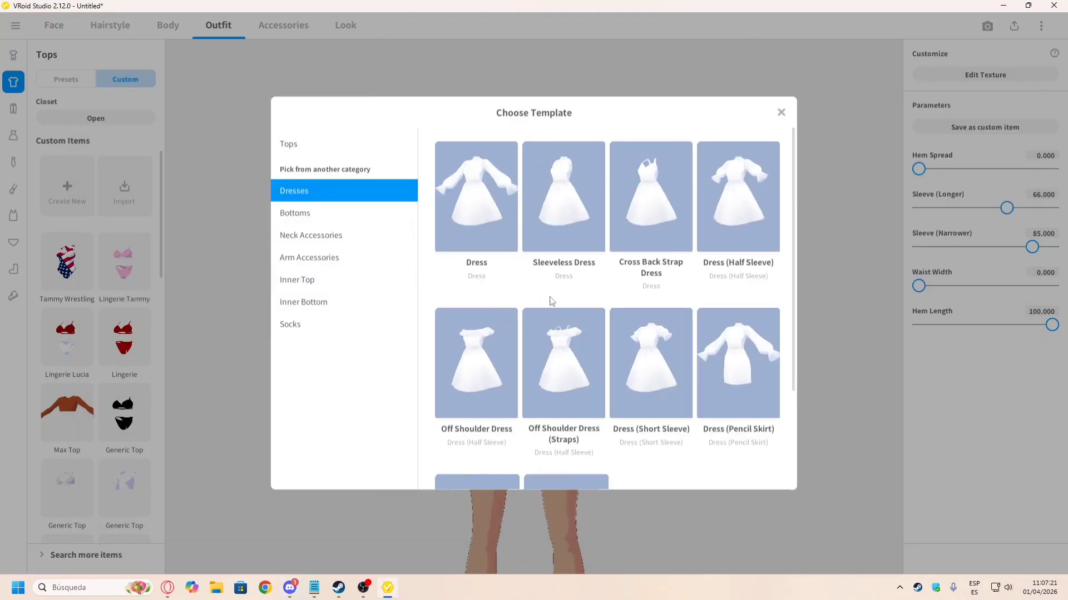
scroll(550, 300, "down", 3)
scroll(556, 292, "up", 3)
left_click(309, 214)
left_click(317, 236)
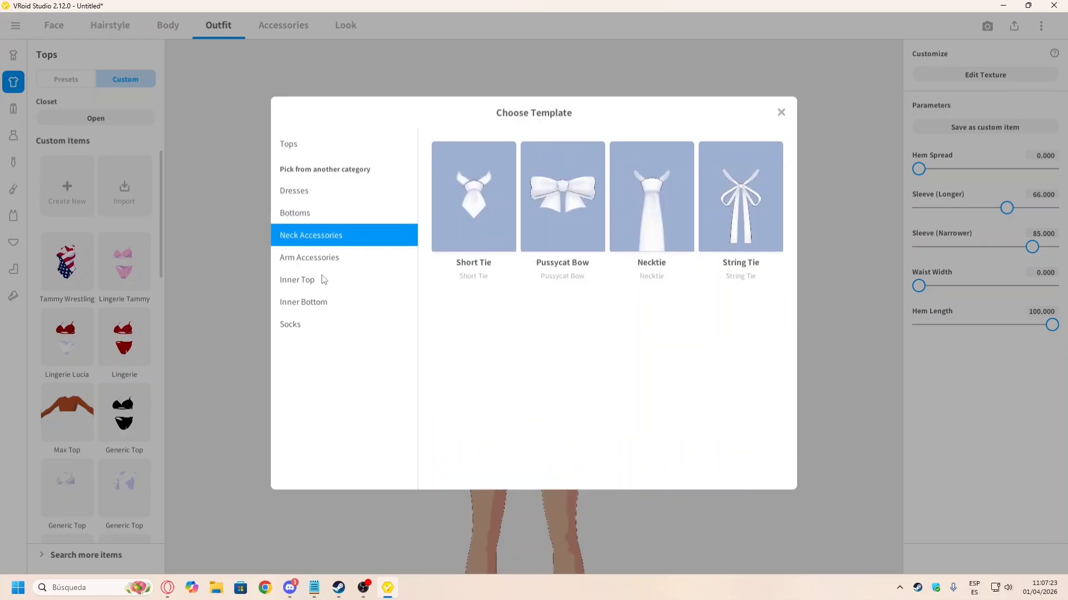
left_click(324, 259)
left_click(324, 281)
left_click(324, 303)
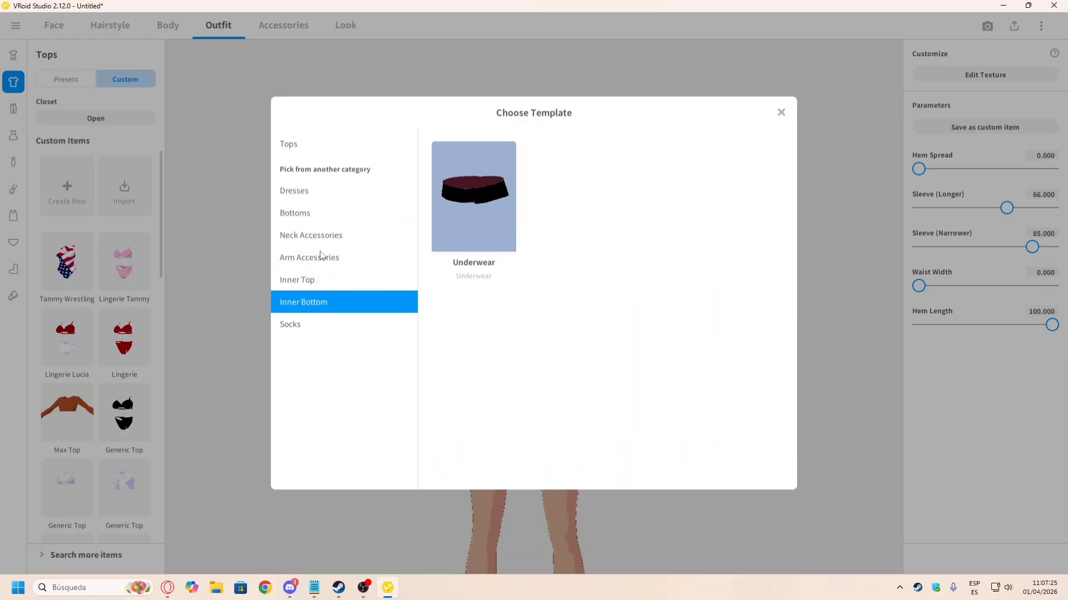
Step: Check the tops templates against the reference picture and create a custom top from the Mini T-Shirt template
left_click(300, 145)
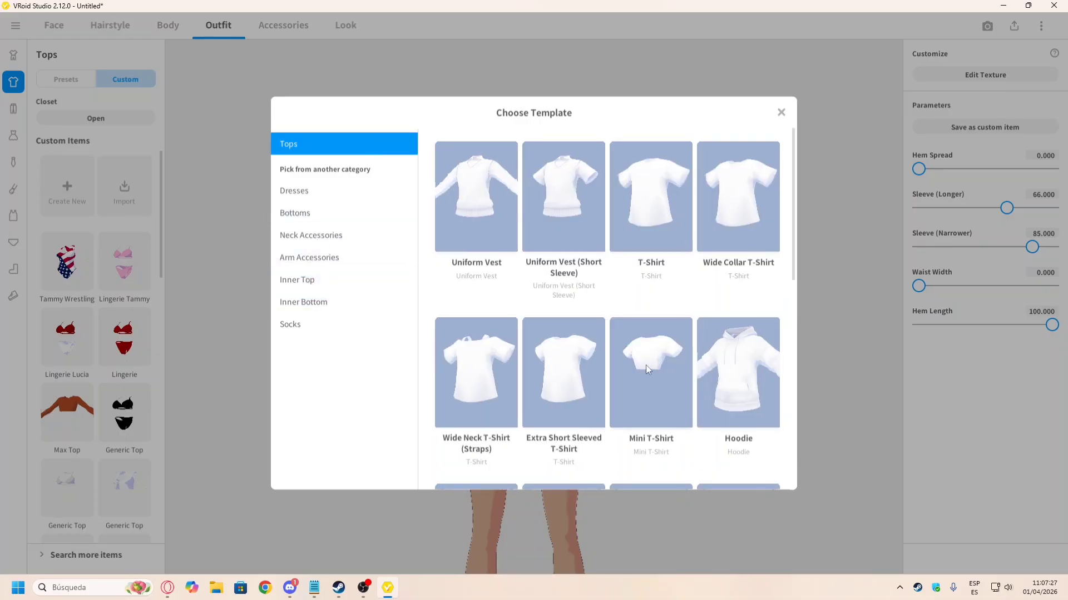
key("alt+Tab")
key("alt+Tab")
key("alt+Tab")
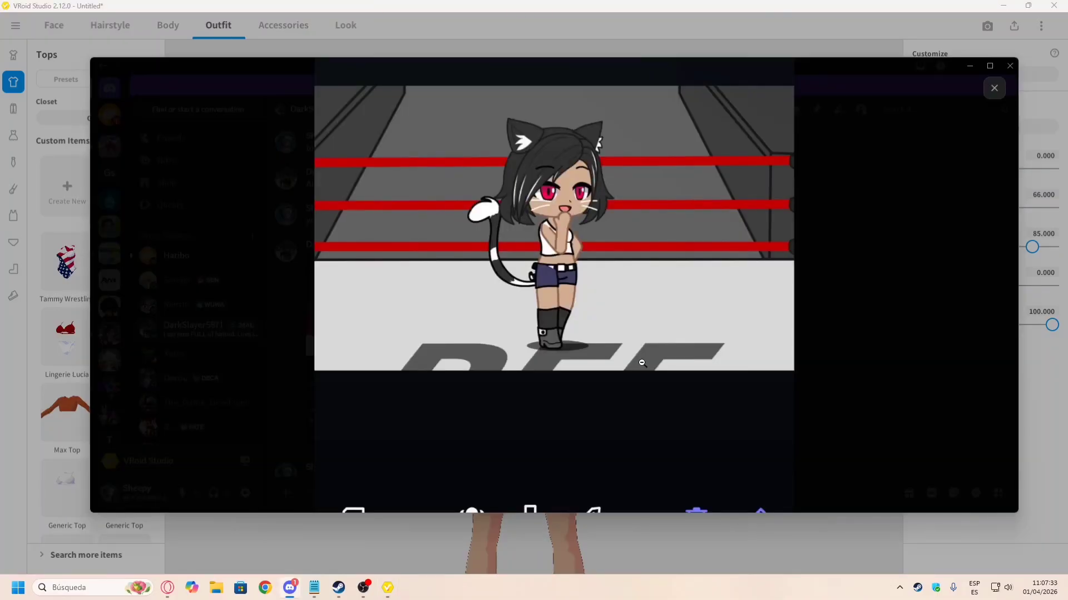
key("alt+Tab")
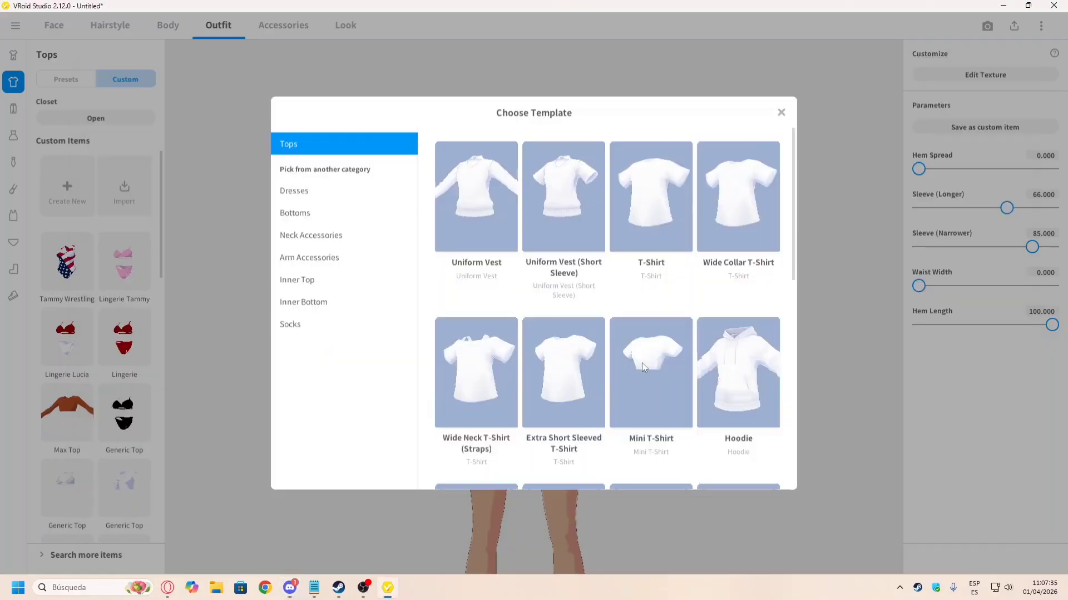
scroll(652, 344, "down", 2)
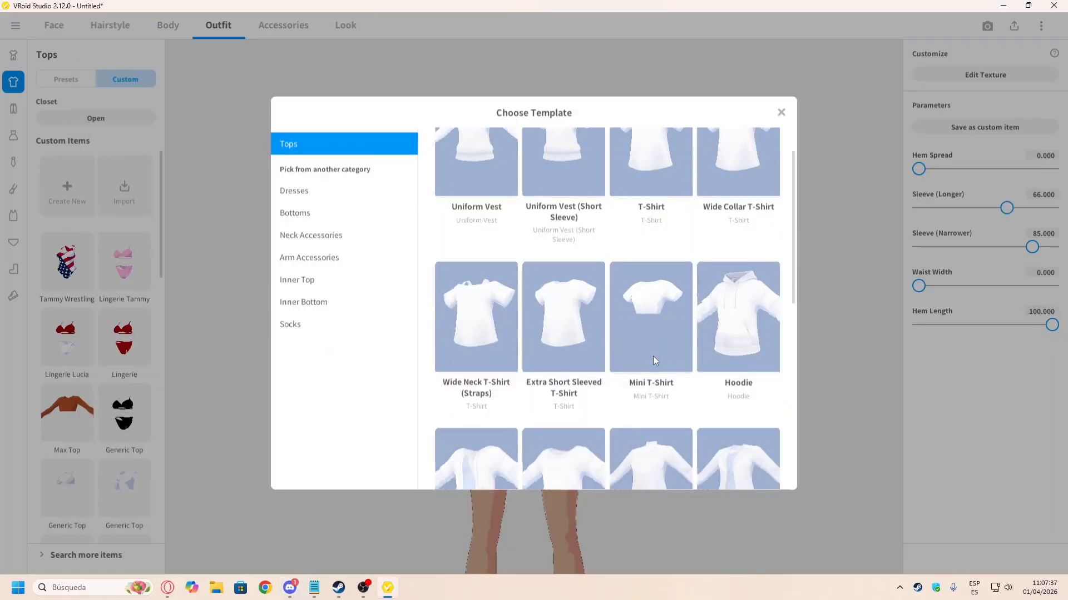
key("alt+Tab")
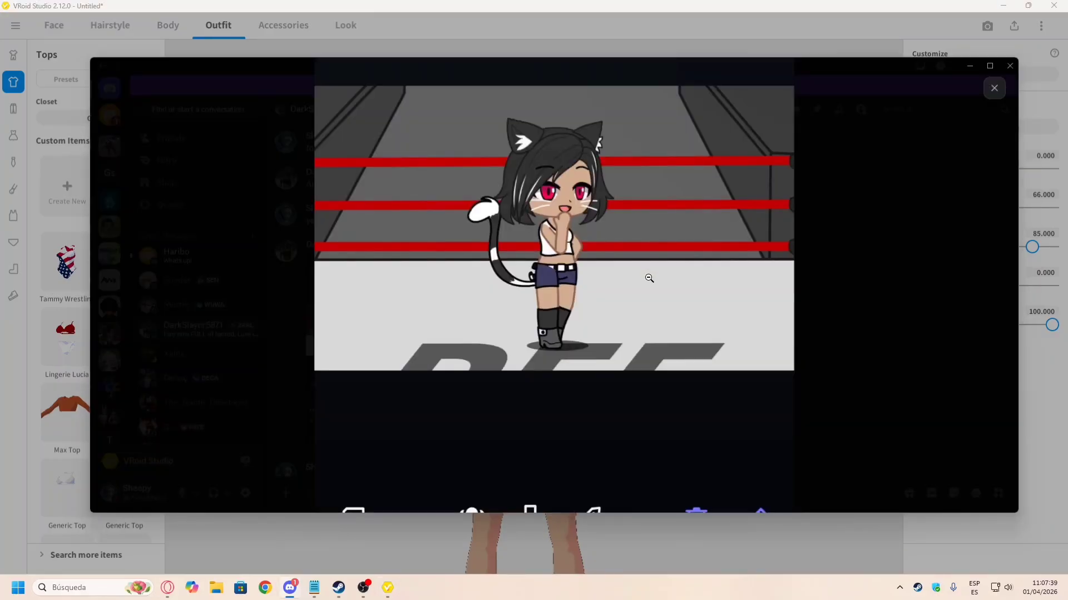
key("alt+Tab")
left_click(645, 272)
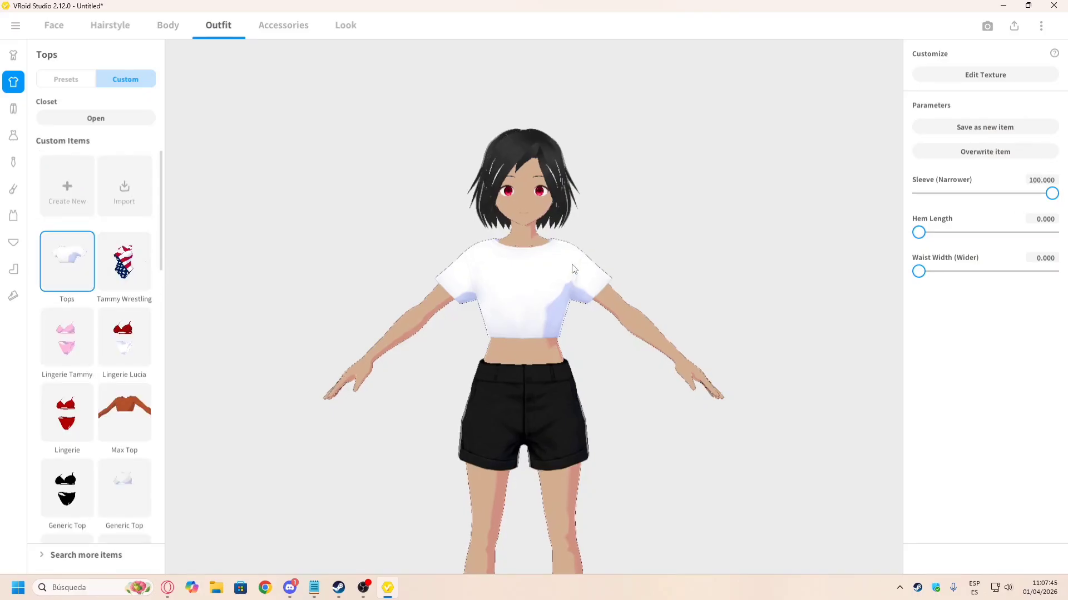
Step: Open the Mini T-Shirt's texture for editing and try erasing one front sleeve with the eraser at width 110
key("alt+Tab")
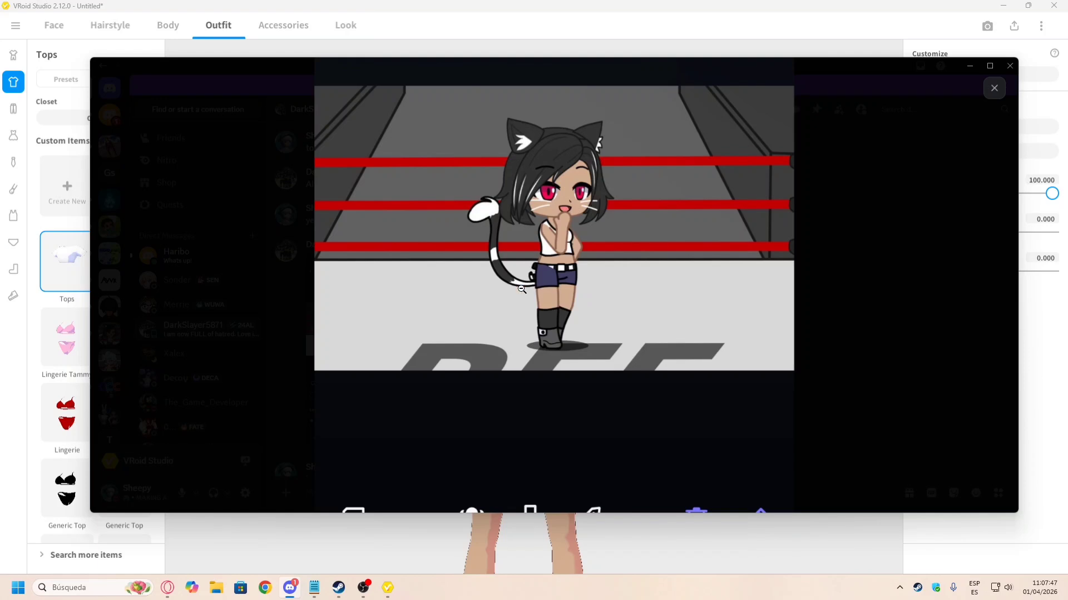
key("alt+Tab")
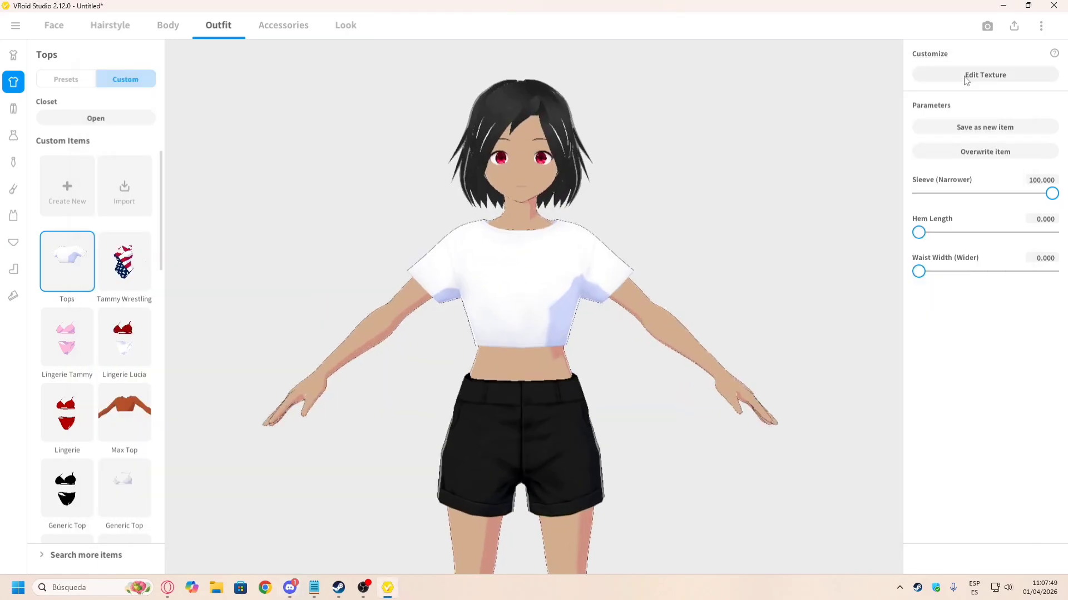
left_click(967, 75)
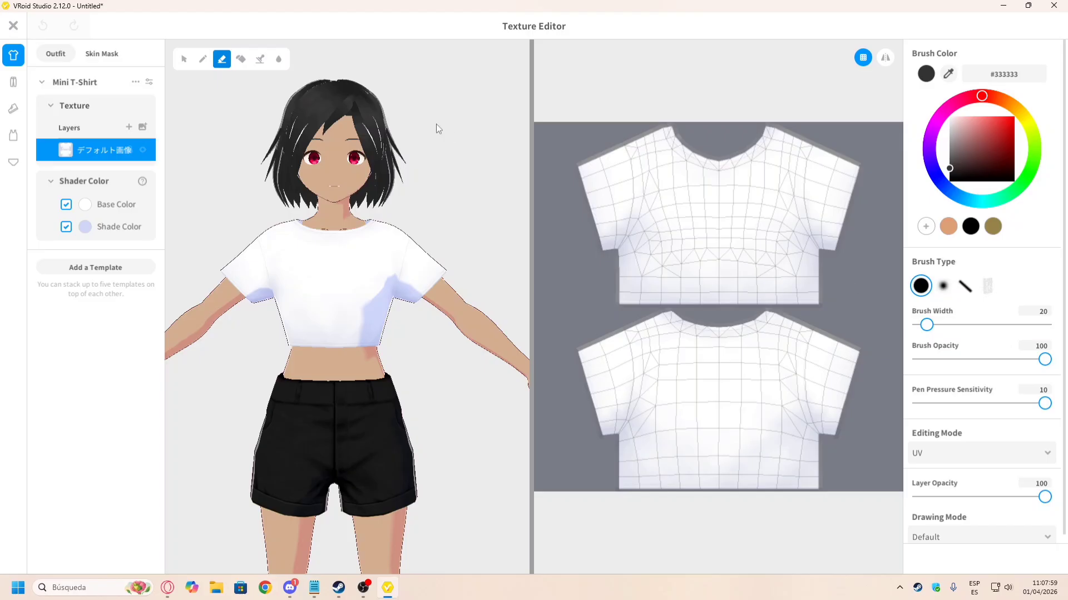
left_click_drag(925, 324, 964, 325)
mouse_move(599, 171)
left_mouse_down()
mouse_move(579, 224)
mouse_move(610, 146)
mouse_move(715, 101)
left_mouse_up()
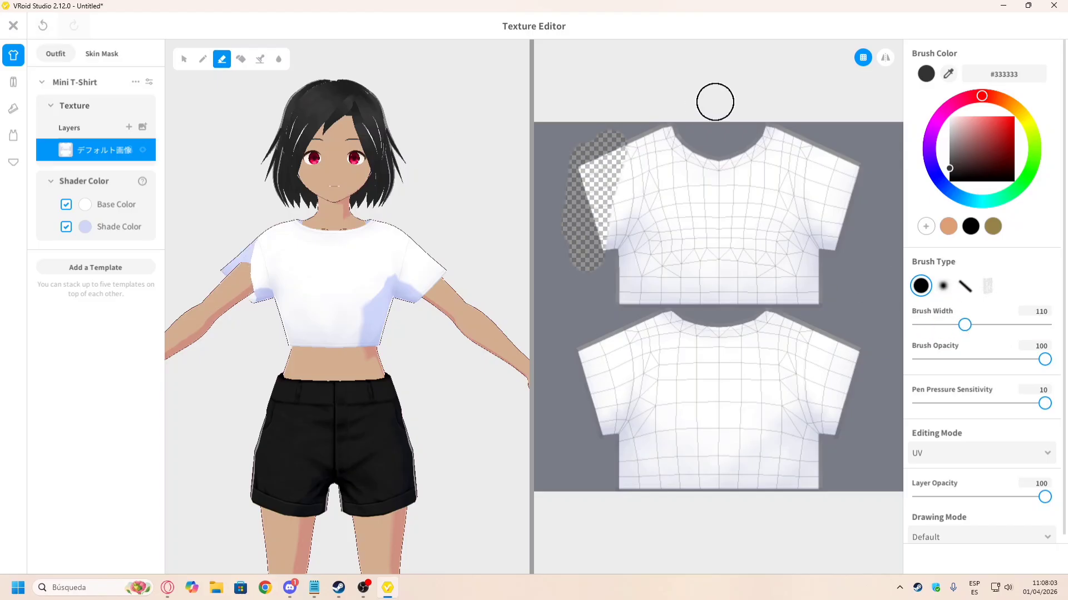
key("ctrl+z")
Step: Erase both sleeves on the front and back of the Mini T-Shirt texture with symmetry enabled, and inspect the shoulders
left_click(885, 57)
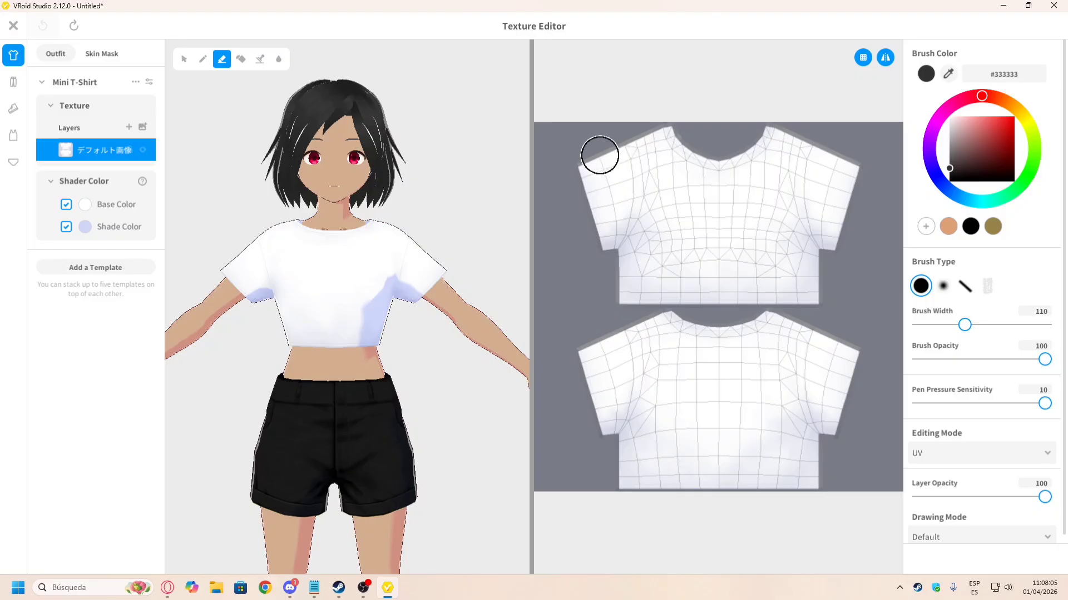
mouse_move(600, 155)
left_mouse_down()
mouse_move(603, 232)
mouse_move(629, 162)
mouse_move(625, 135)
mouse_move(629, 164)
mouse_move(606, 256)
left_mouse_up()
mouse_move(590, 339)
left_mouse_down()
mouse_move(596, 400)
mouse_move(620, 374)
mouse_move(629, 328)
mouse_move(607, 410)
mouse_move(632, 324)
left_mouse_up()
mouse_move(250, 274)
right_mouse_down()
mouse_move(341, 298)
mouse_move(333, 310)
mouse_move(238, 269)
mouse_move(275, 255)
mouse_move(405, 314)
right_mouse_up()
right_click_drag(343, 254, 382, 234)
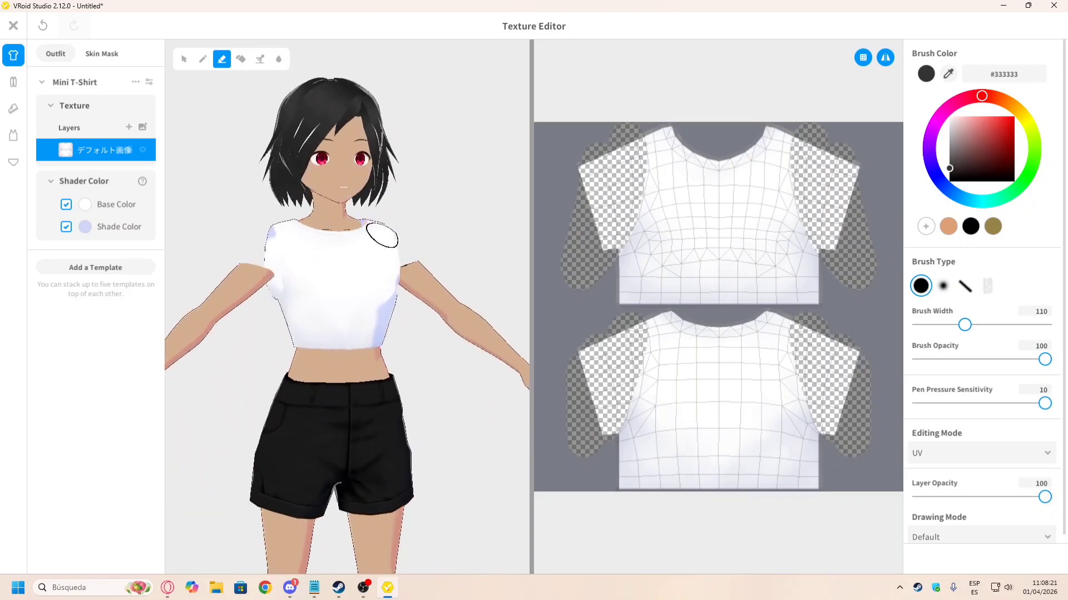
Step: Close the texture editor without saving and put the original short-sleeved Mini T-Shirt item back on the character
left_click(13, 25)
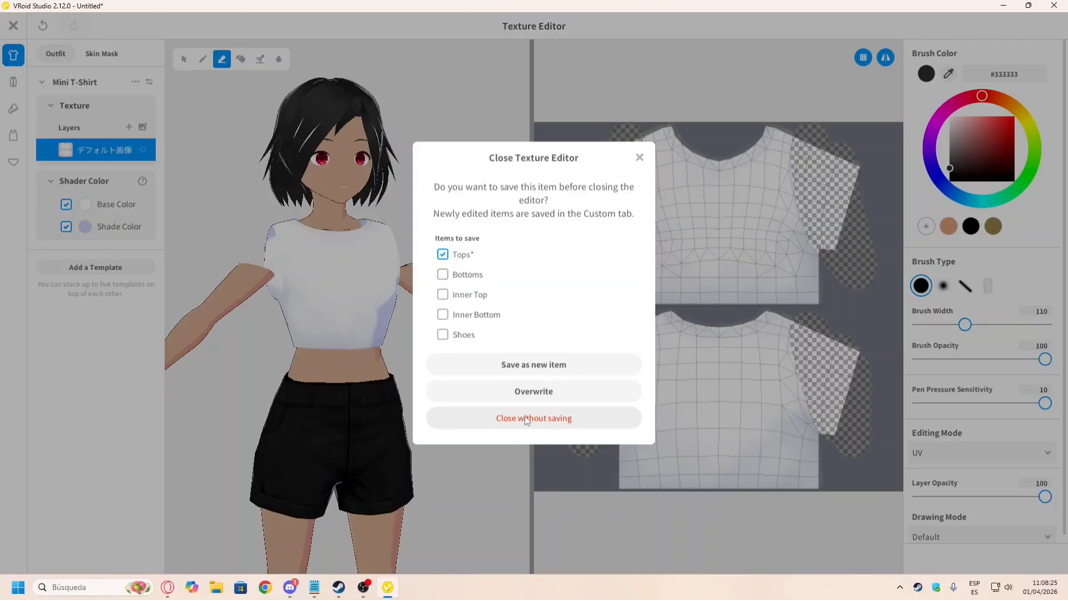
left_click(544, 425)
left_click(74, 164)
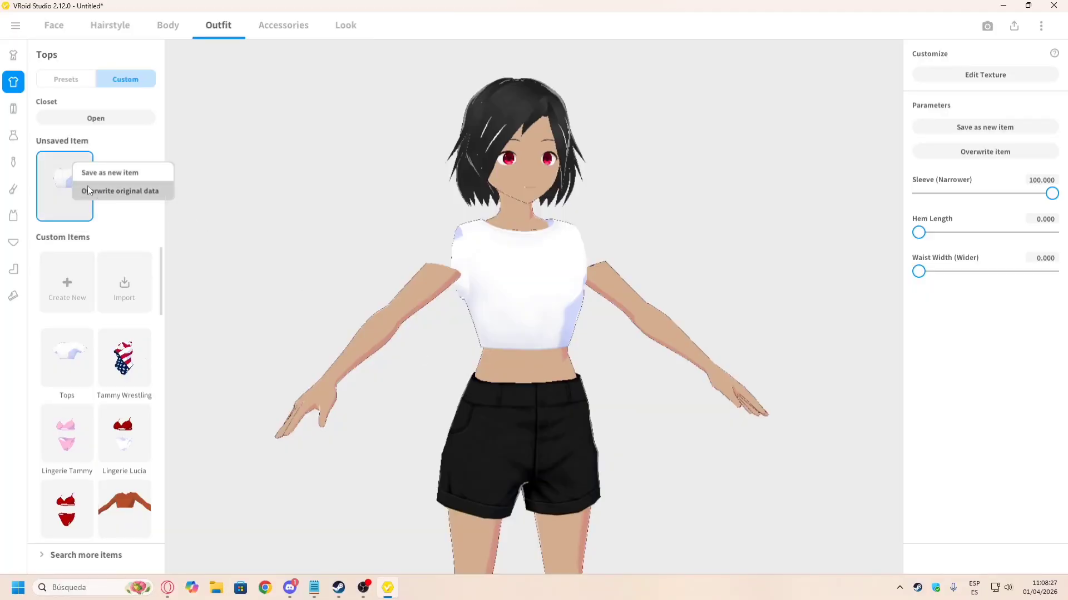
left_click(64, 77)
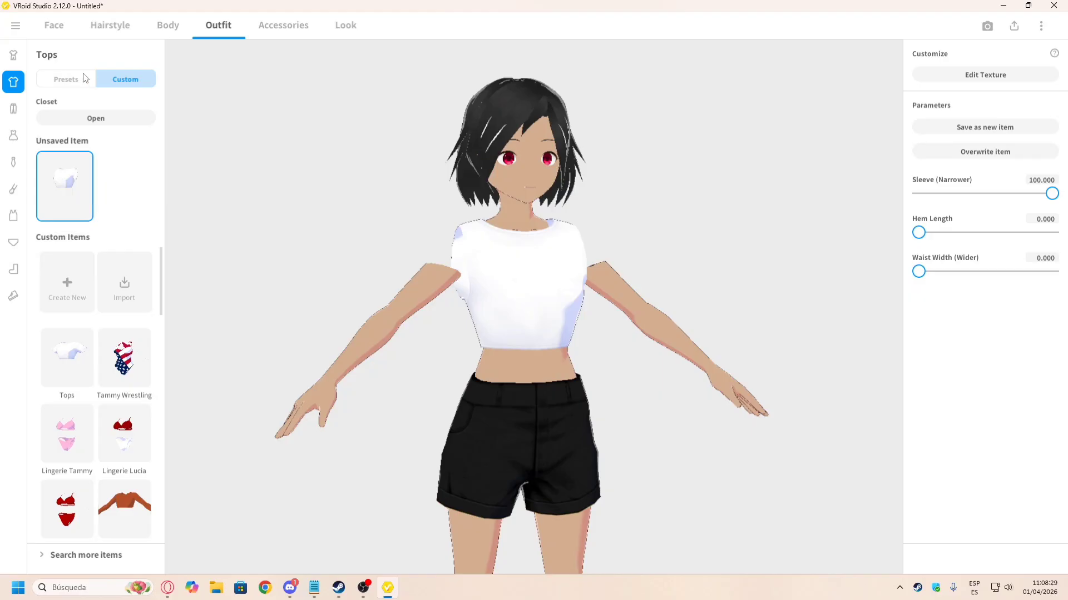
left_click(83, 78)
left_click(114, 79)
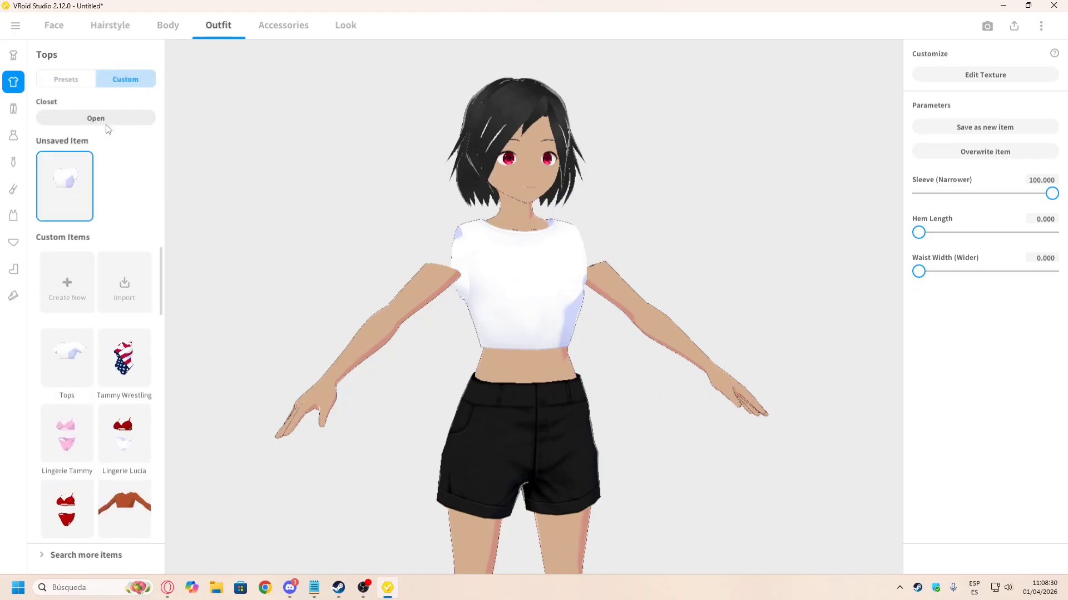
left_click(75, 361)
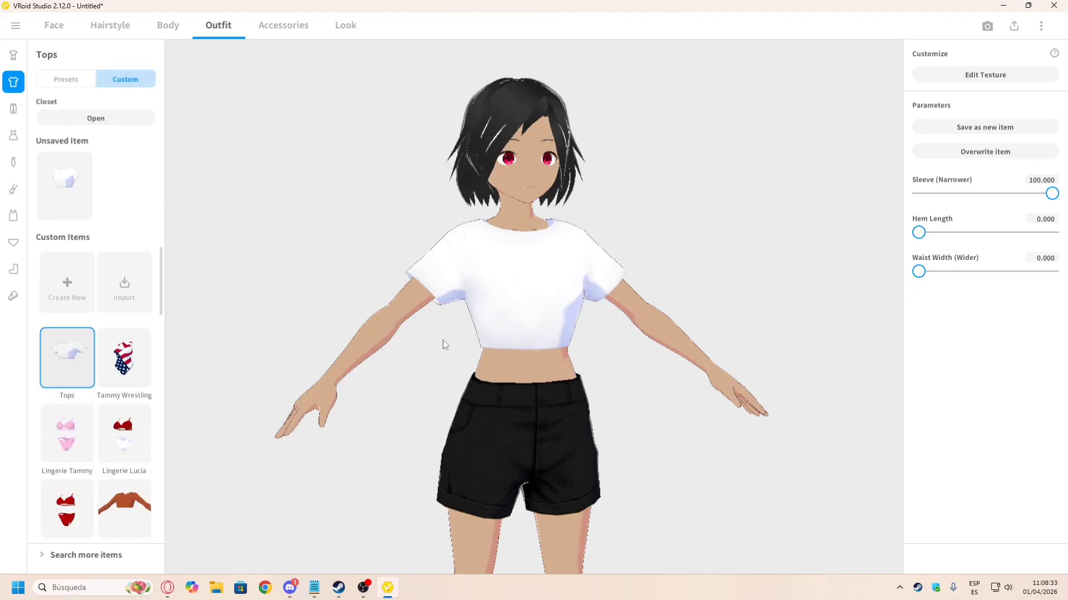
left_click_drag(443, 339, 426, 325)
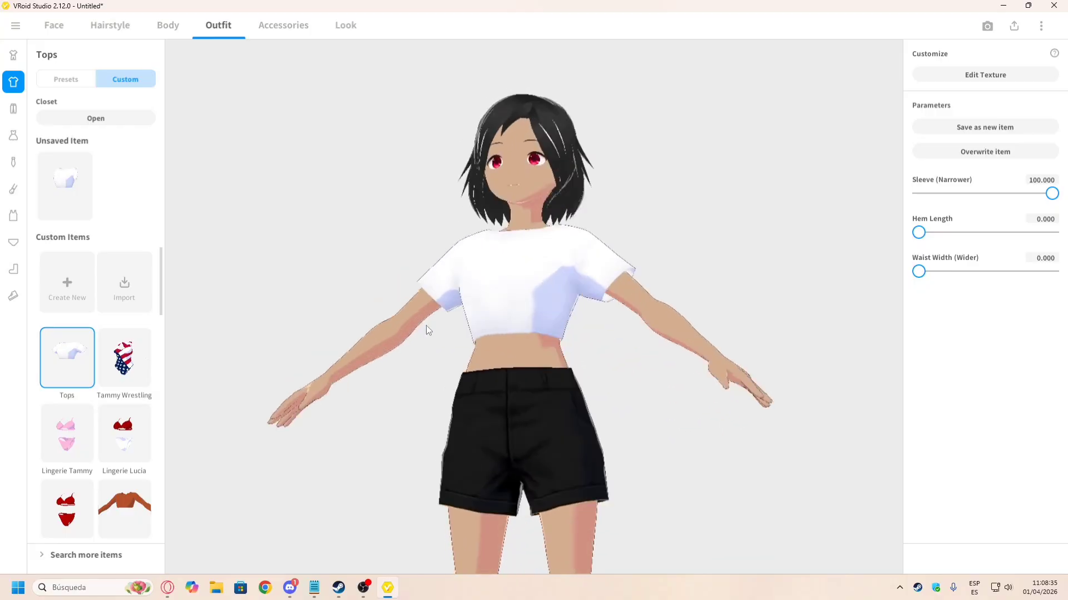
Step: Create a new custom top from the Body Suit template in the Inner Top category
left_click(78, 283)
scroll(562, 360, "down", 8)
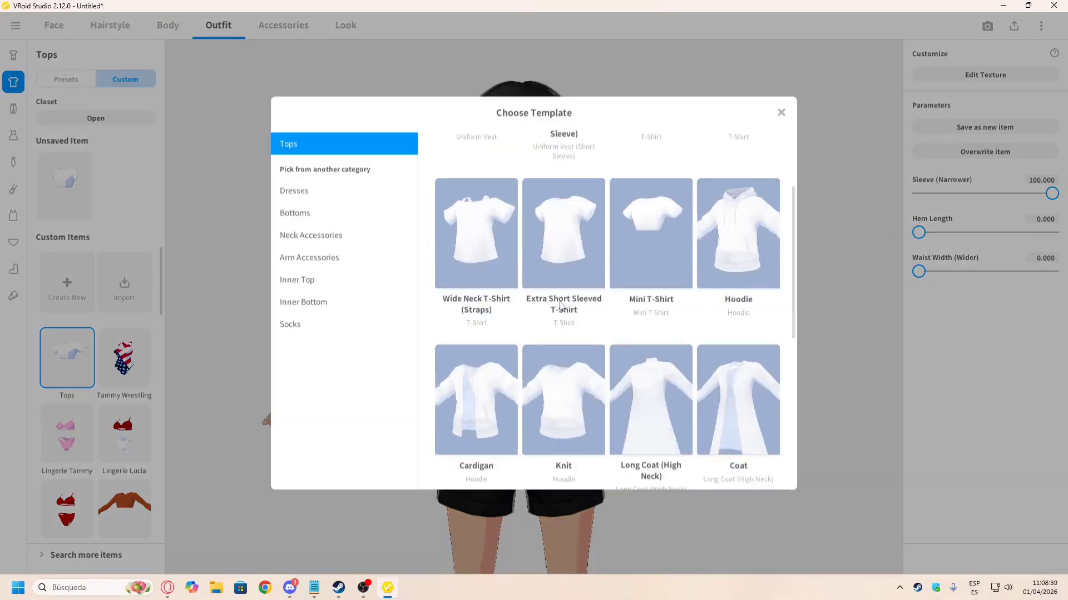
scroll(606, 329, "down", 1)
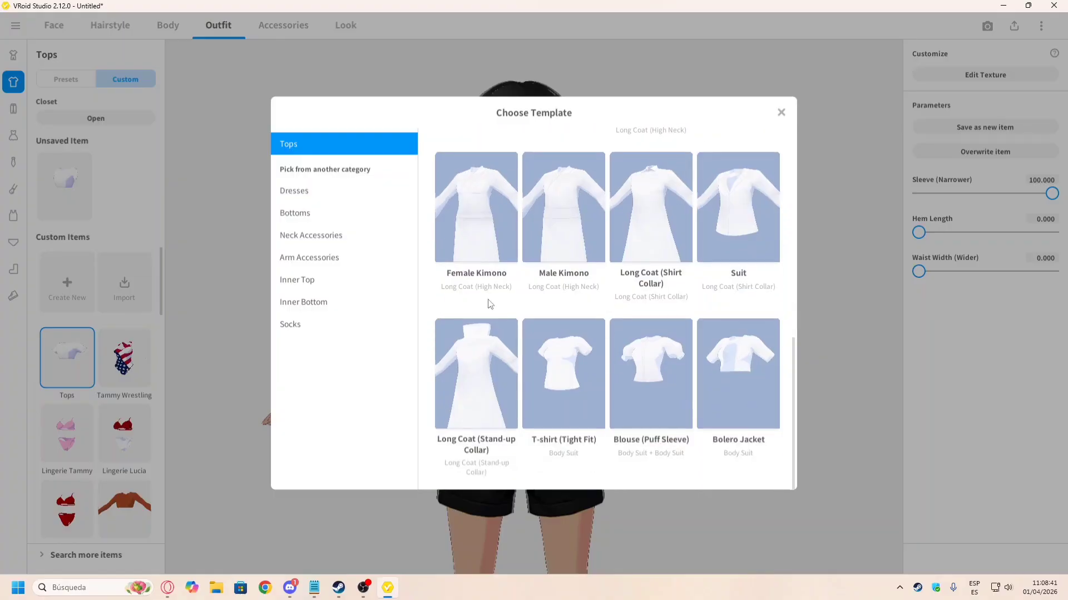
left_click(309, 281)
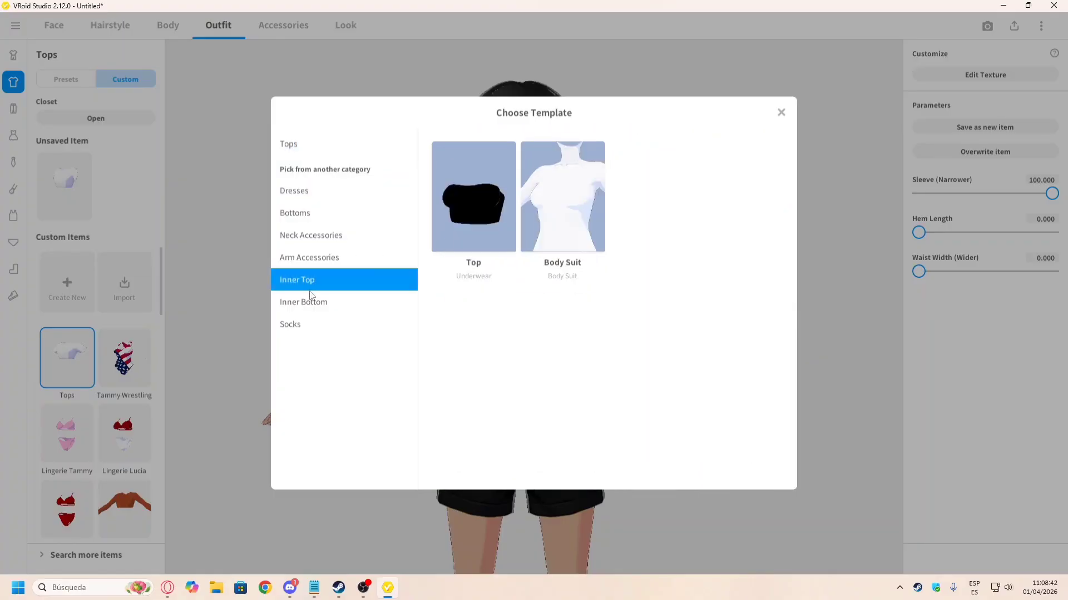
left_click(552, 199)
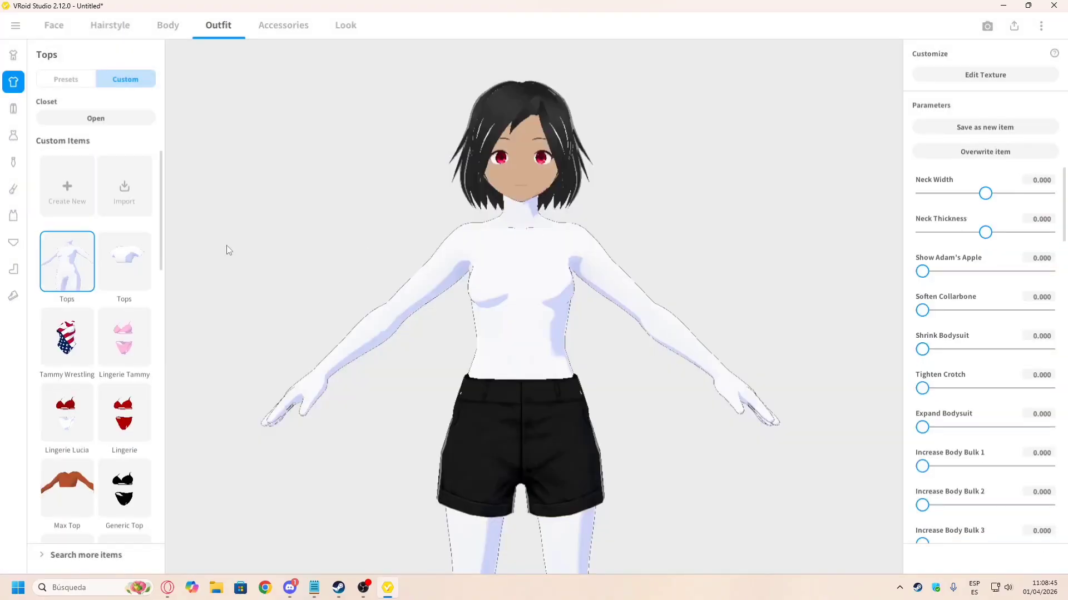
Step: Delete the leftover Mini T-Shirt custom item and open the Body Suit top's texture for editing
right_click(125, 258)
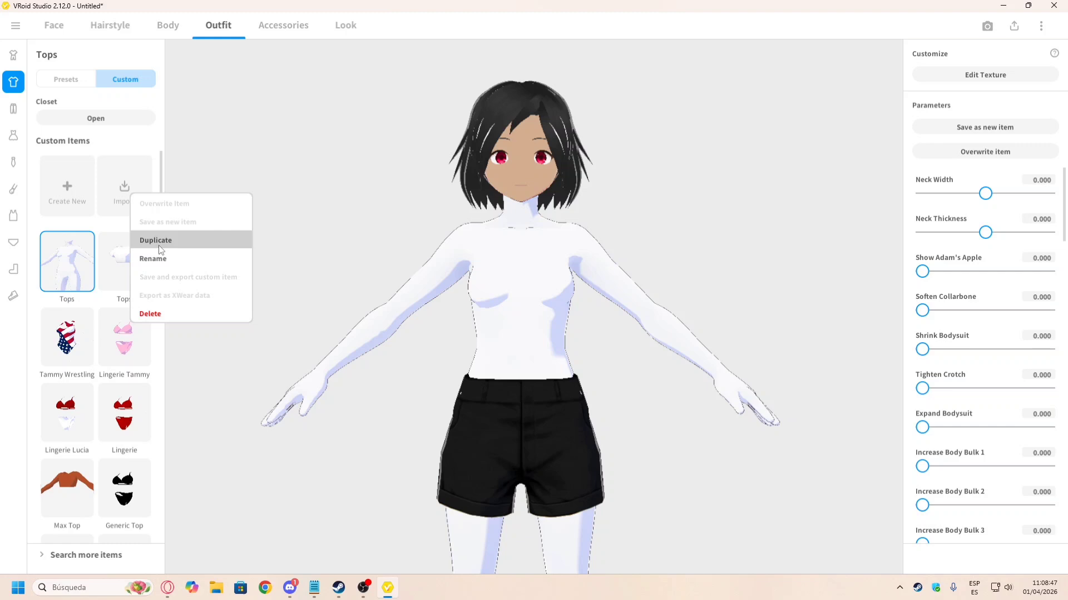
left_click(162, 312)
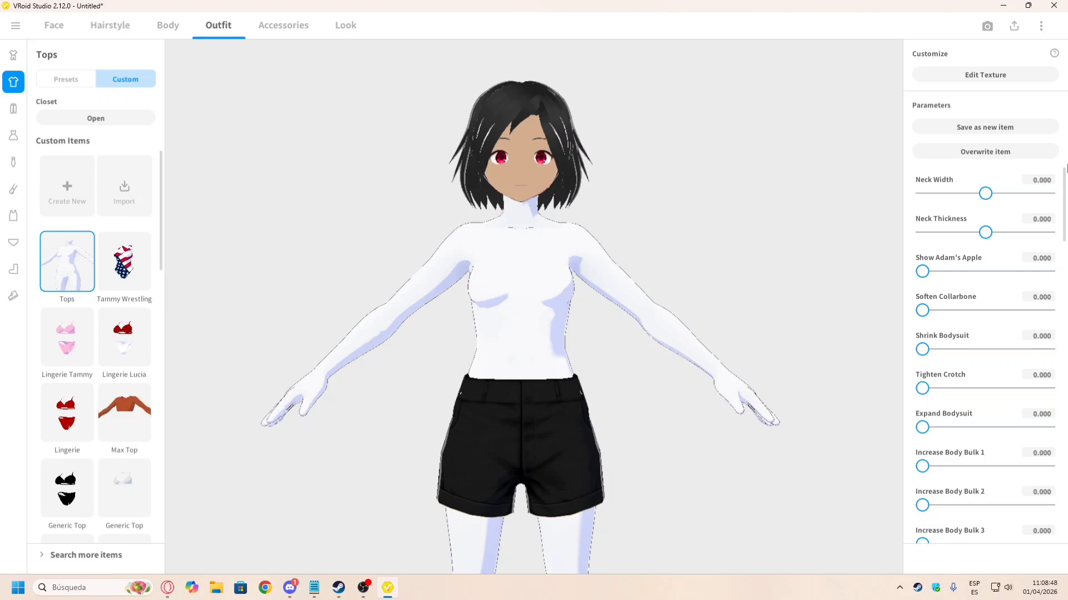
left_click(991, 76)
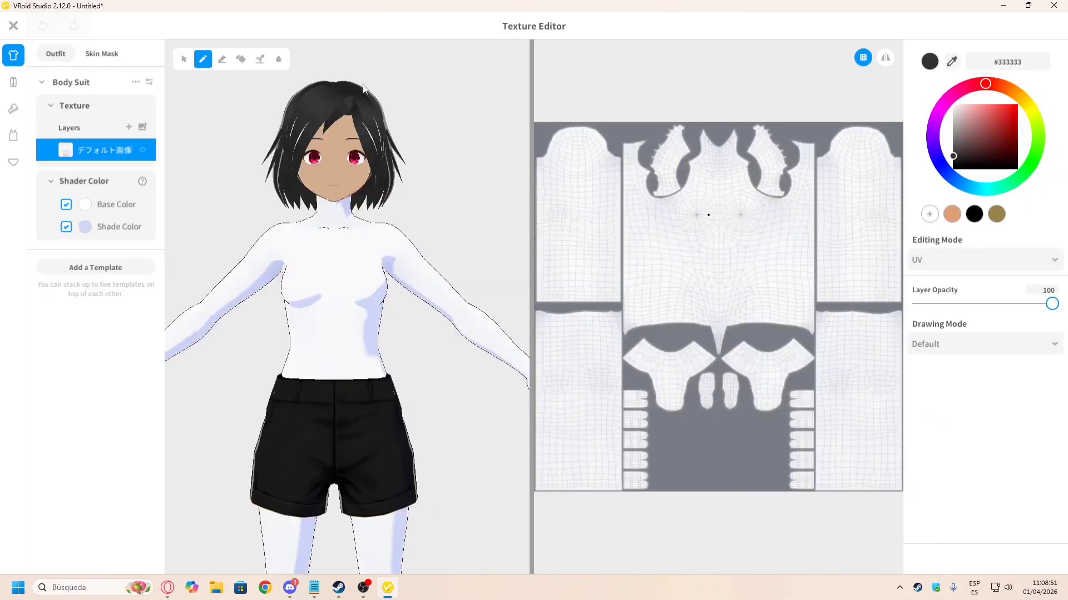
Step: Hide the Body Suit template's default texture layer and add a Mini T-Shirt template to the same outfit item
left_click(142, 150)
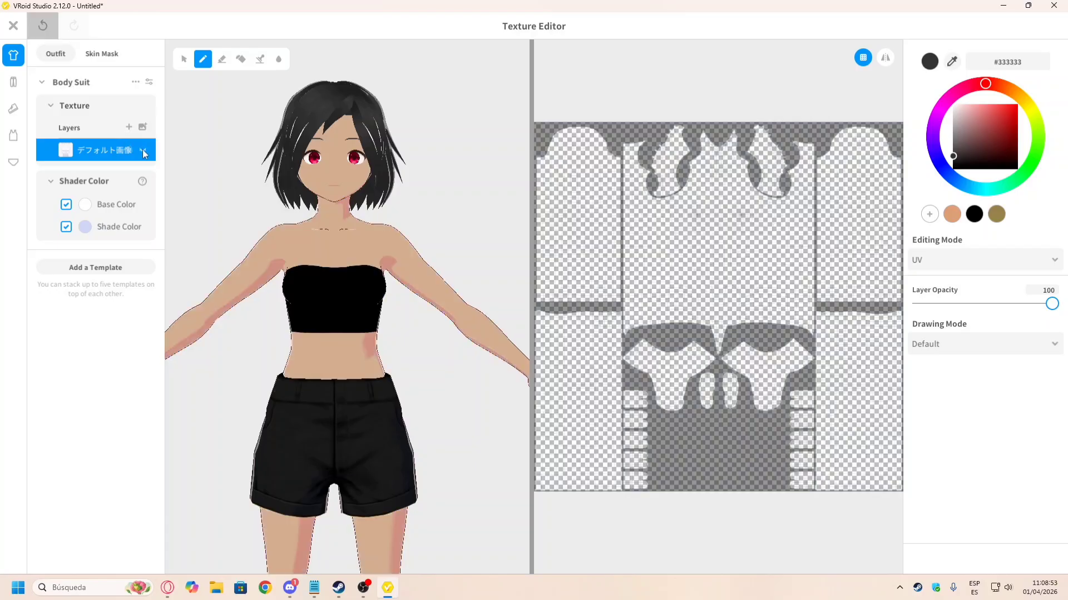
left_click(103, 268)
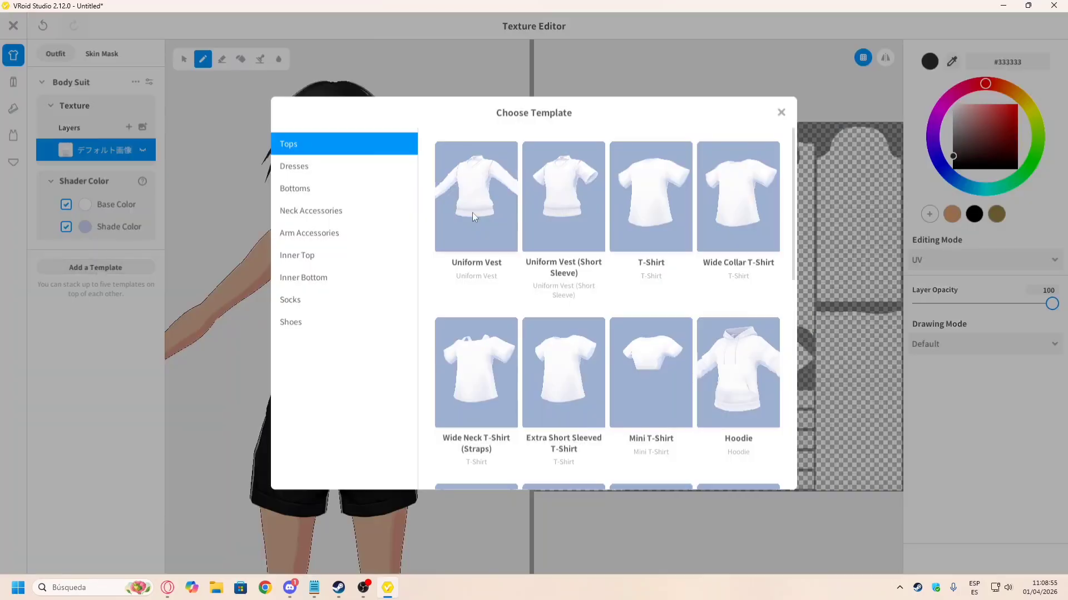
scroll(626, 263, "down", 1)
left_click(663, 313)
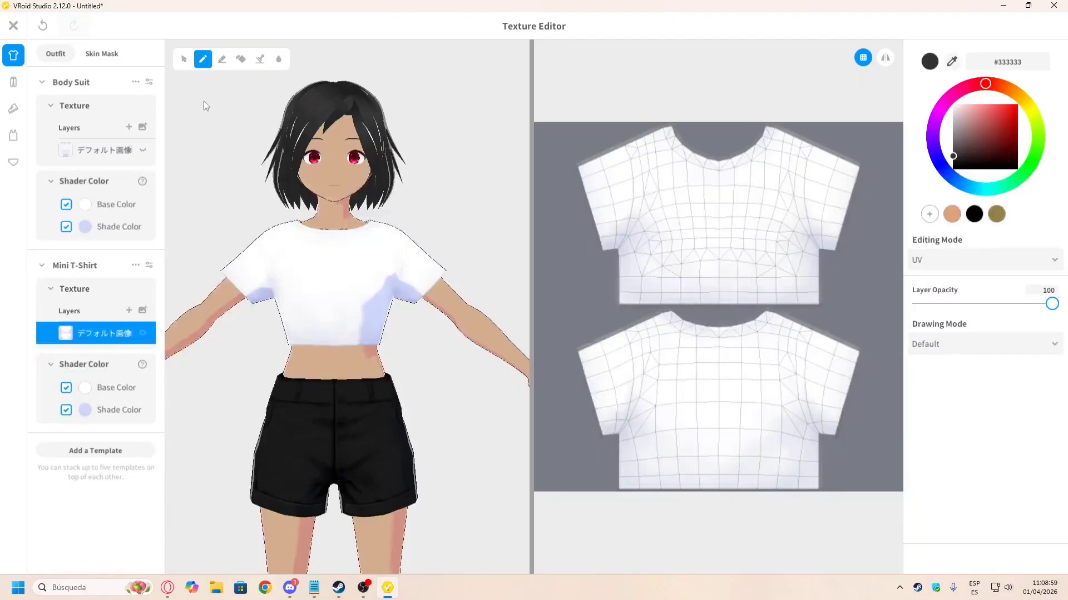
Step: Try erasing along the sleeve's shoulder seam on the 3D model with the 20-width brush, undoing the strokes
left_click(241, 60)
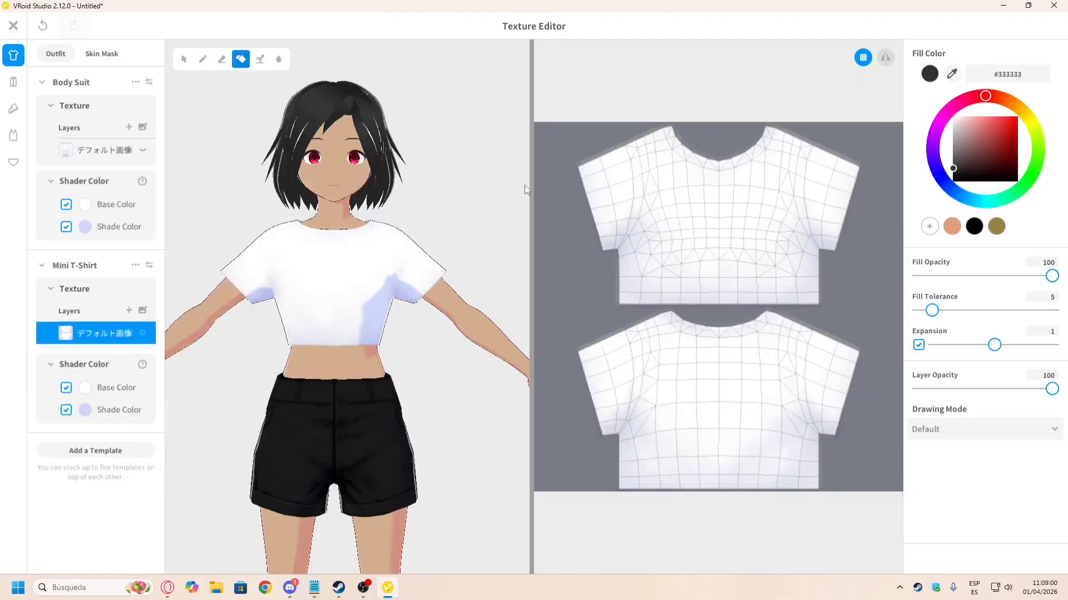
left_click(221, 60)
mouse_move(303, 240)
right_mouse_down()
mouse_move(348, 266)
mouse_move(444, 262)
right_mouse_up()
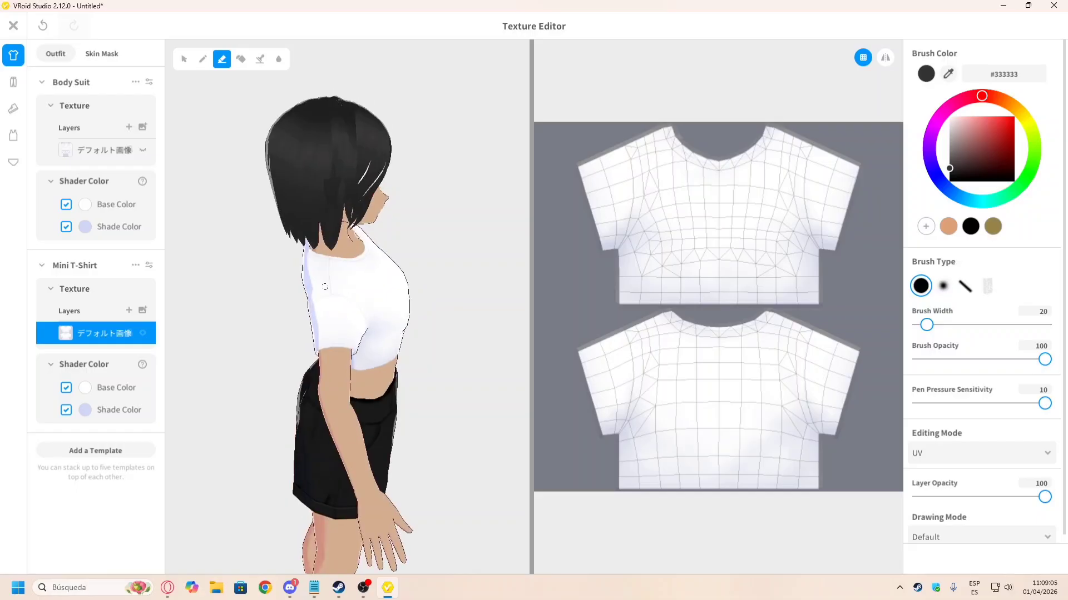
scroll(320, 287, "up", 5)
mouse_move(311, 279)
left_mouse_down()
mouse_move(336, 283)
mouse_move(266, 290)
mouse_move(289, 289)
left_mouse_up()
key("ctrl+z")
key("ctrl+z")
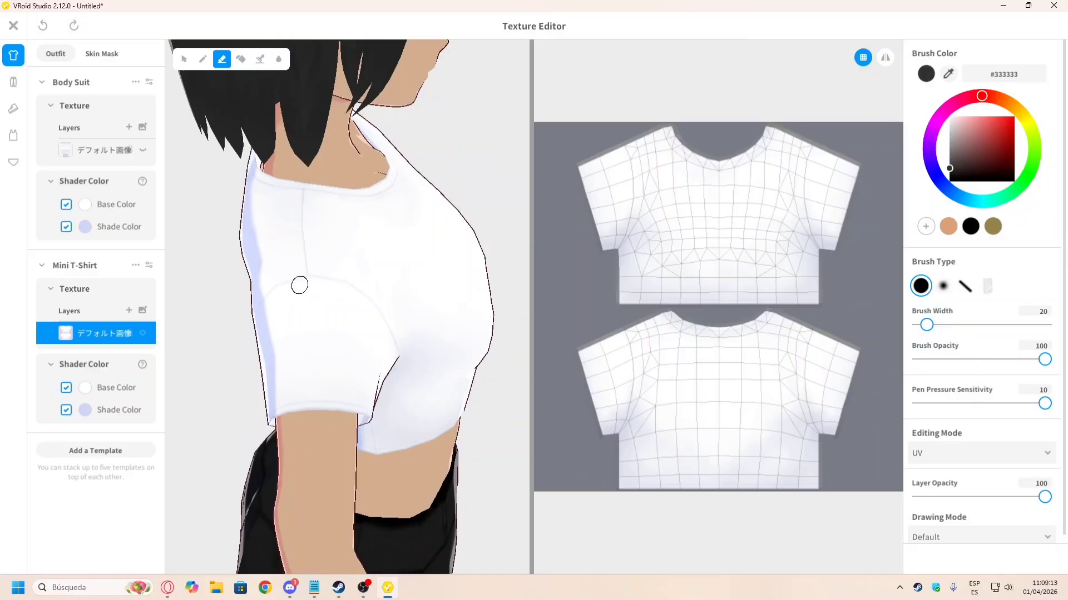
mouse_move(312, 279)
left_mouse_down()
mouse_move(264, 298)
mouse_move(328, 287)
mouse_move(353, 295)
mouse_move(319, 283)
mouse_move(361, 298)
left_mouse_up()
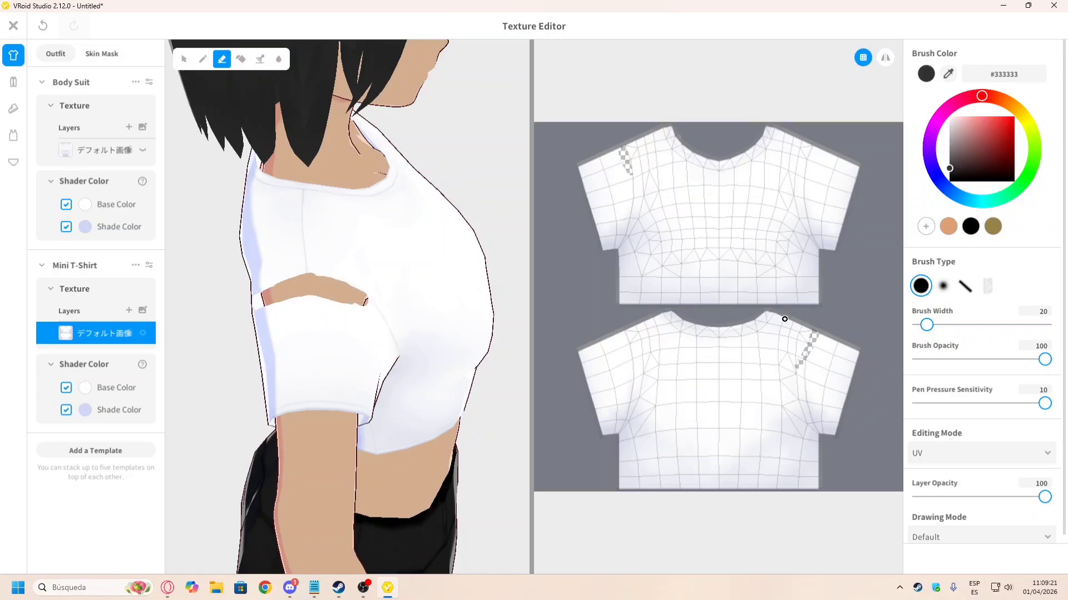
key("ctrl+z")
key("ctrl+z")
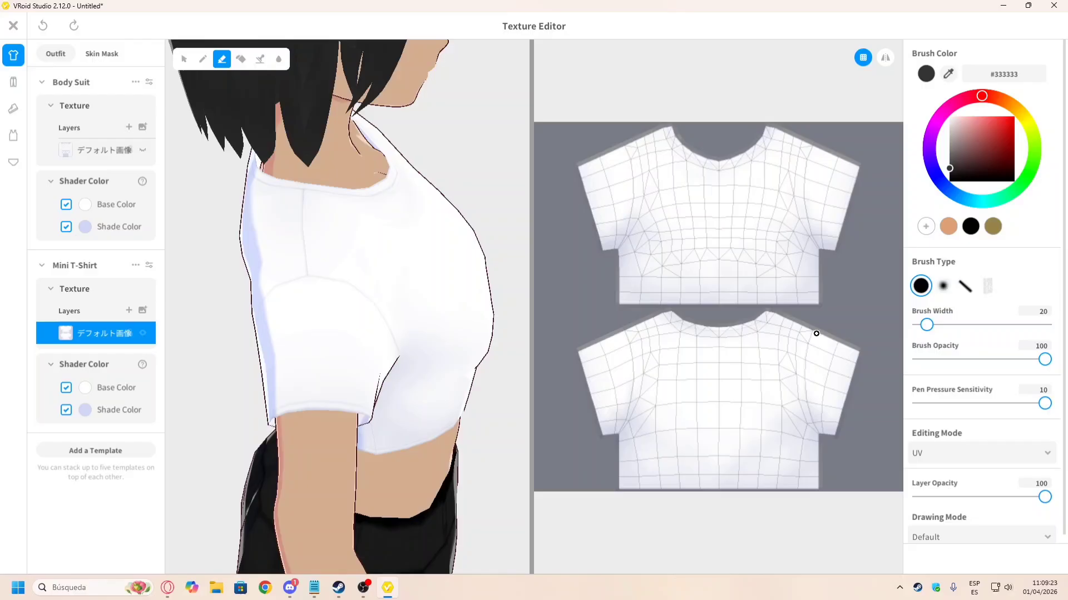
Step: Try erasing a curved line along a sleeve seam on the shirt's flat back texture, inspect it on the model, and undo it
mouse_move(816, 334)
left_mouse_down()
mouse_move(806, 377)
mouse_move(831, 446)
left_mouse_up()
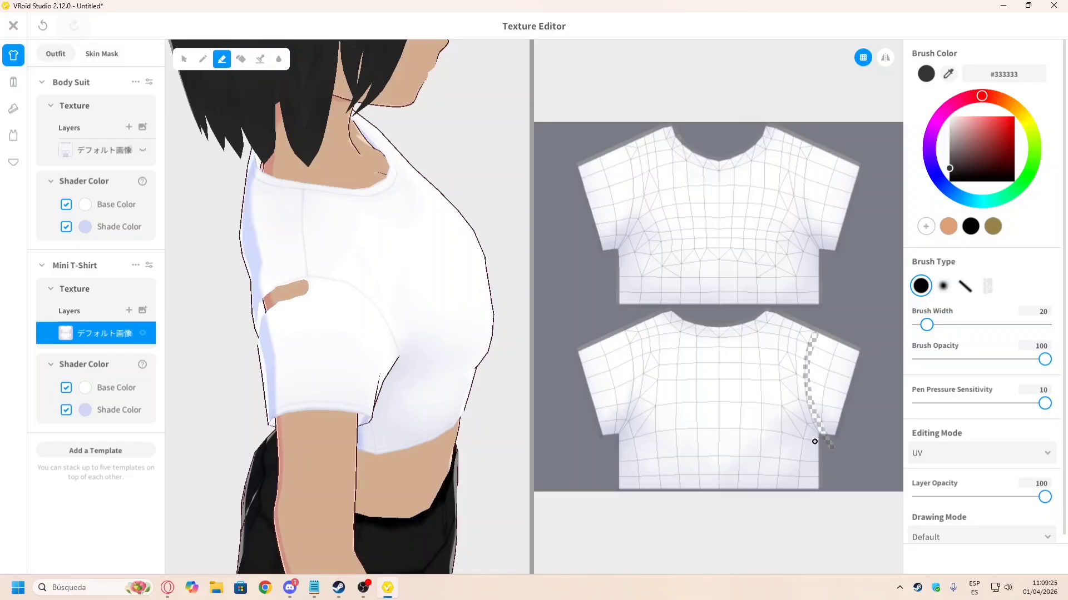
mouse_move(273, 283)
right_mouse_down()
mouse_move(434, 236)
mouse_move(509, 128)
mouse_move(543, 125)
mouse_move(533, 134)
right_mouse_up()
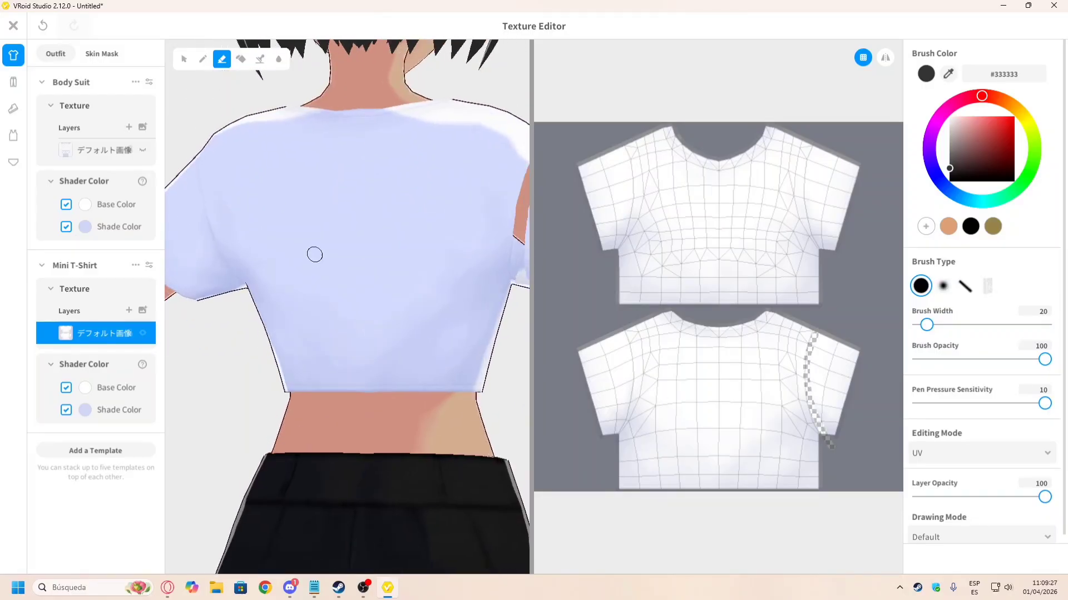
scroll(313, 252, "down", 3)
right_click_drag(413, 281, 260, 280)
key("ctrl+z")
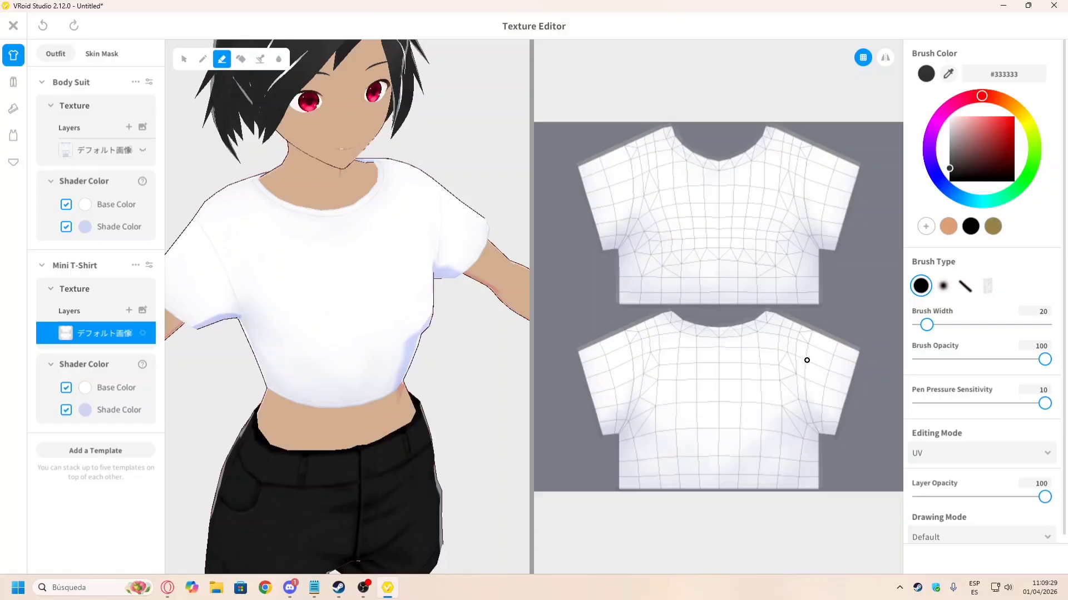
Step: Export the Mini T-Shirt layer's guide as a PNG named guide into a new Lucy folder inside the VRoid folder
right_click(92, 333)
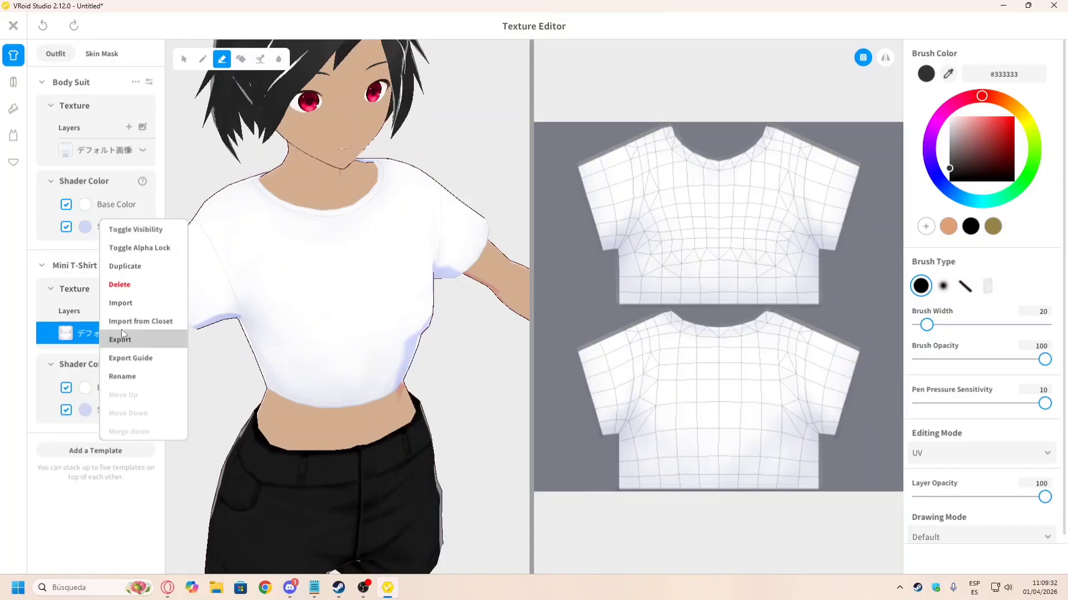
left_click(142, 358)
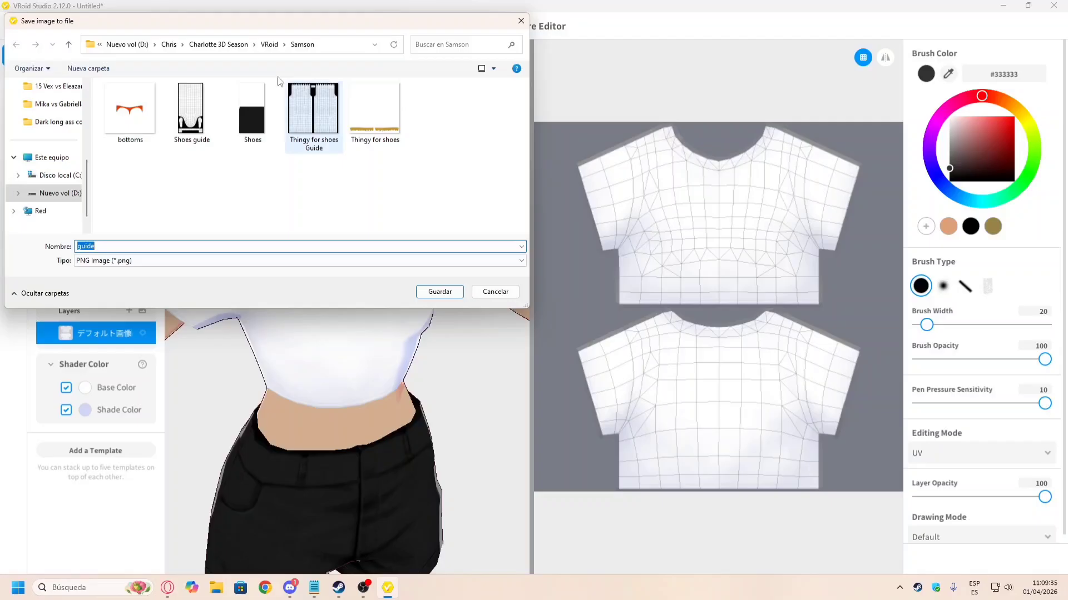
left_click(269, 44)
right_click(449, 163)
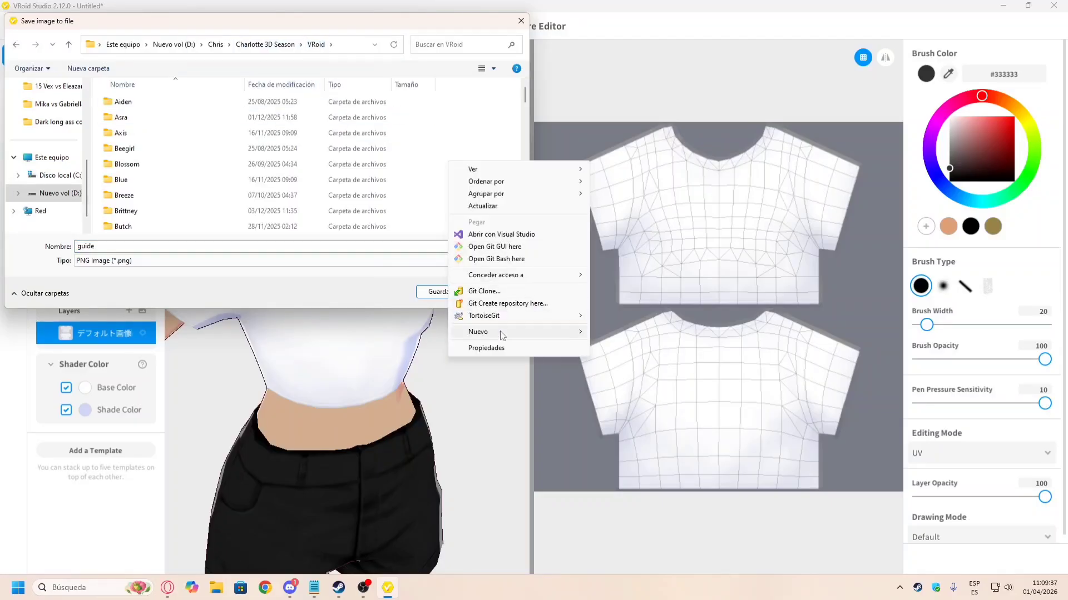
mouse_move(501, 337)
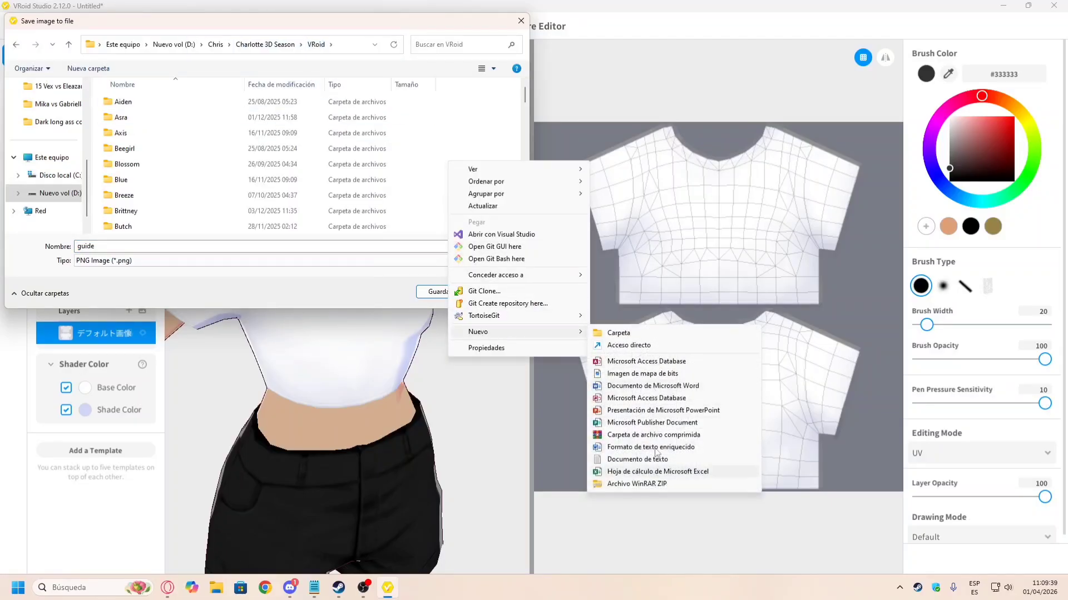
left_click(618, 333)
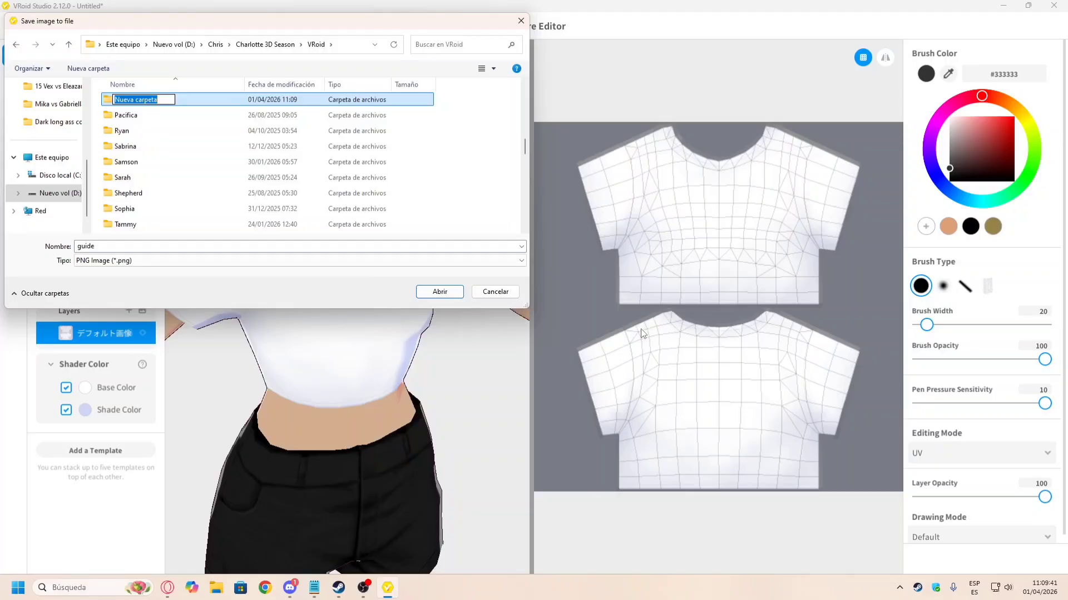
type("Lucy")
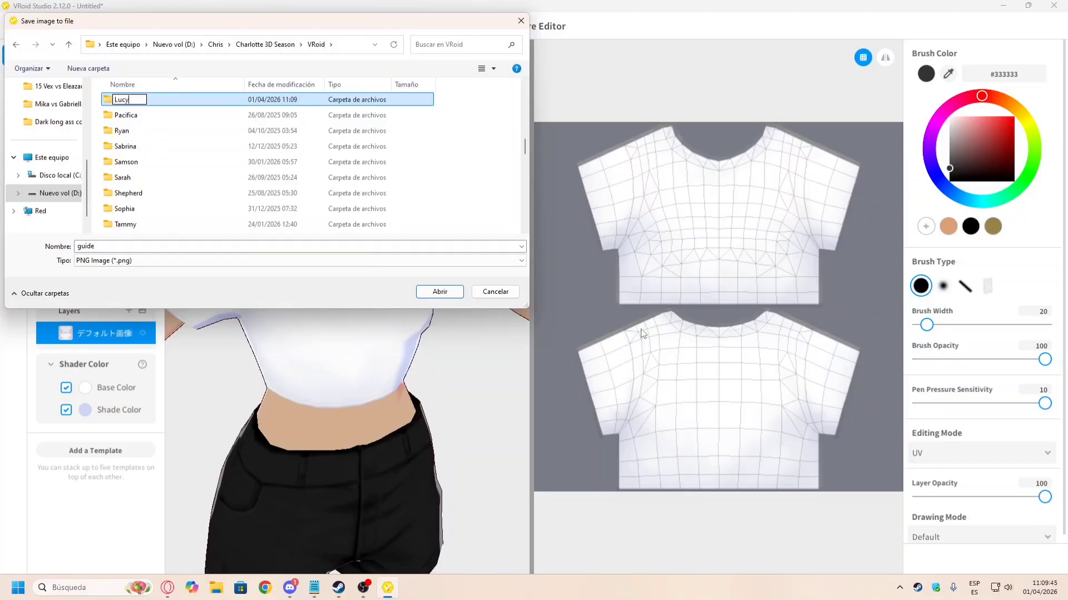
key("Return")
key("Return")
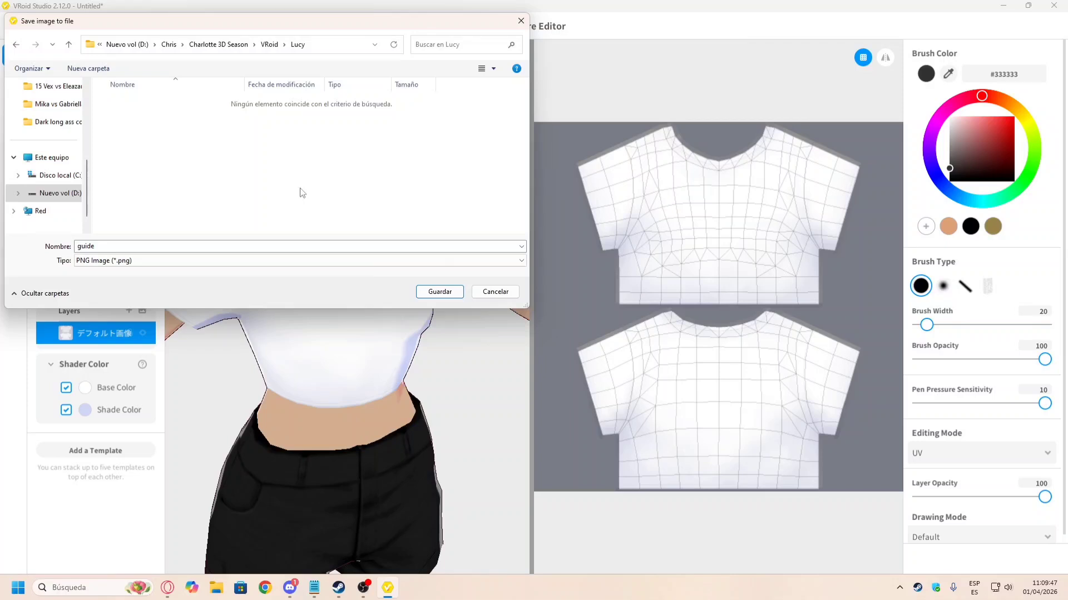
left_click(204, 246)
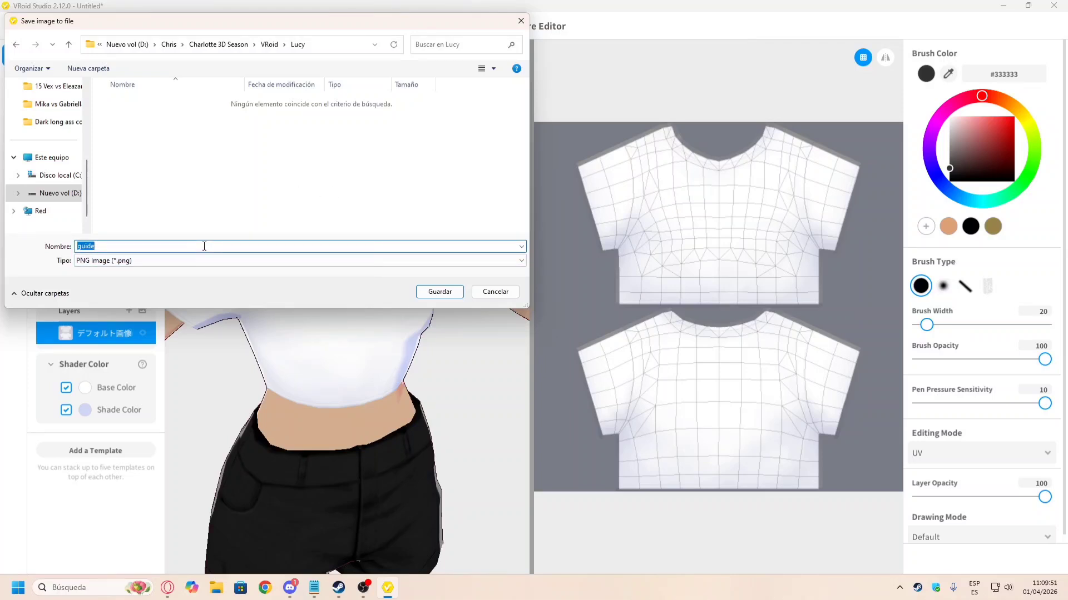
left_click(452, 297)
Step: Export the Mini T-Shirt layer's texture as a PNG named Shirt into the Lucy folder
left_click(145, 333)
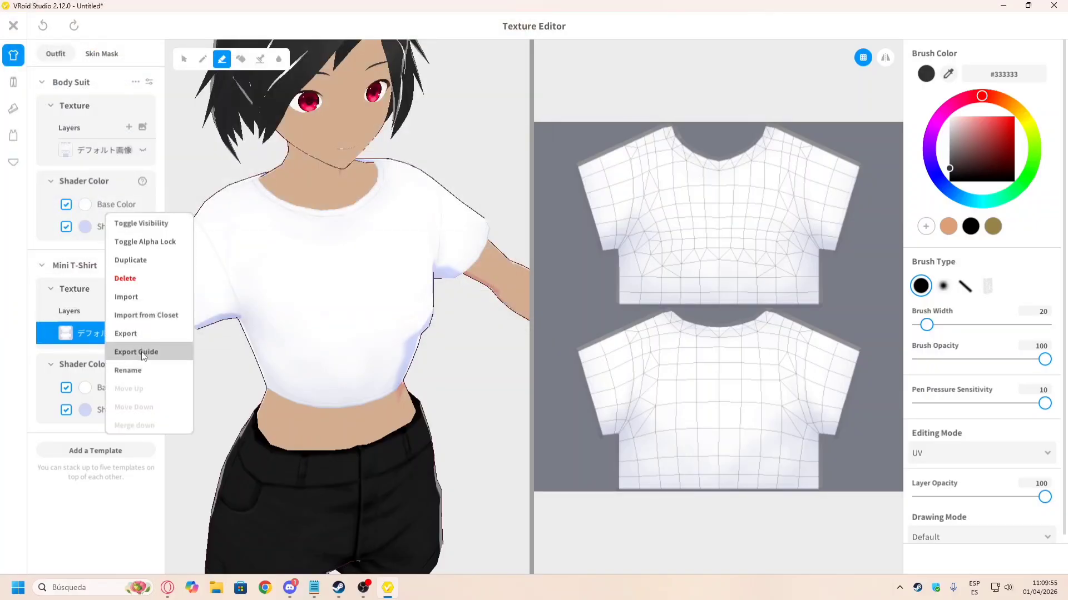
left_click(135, 334)
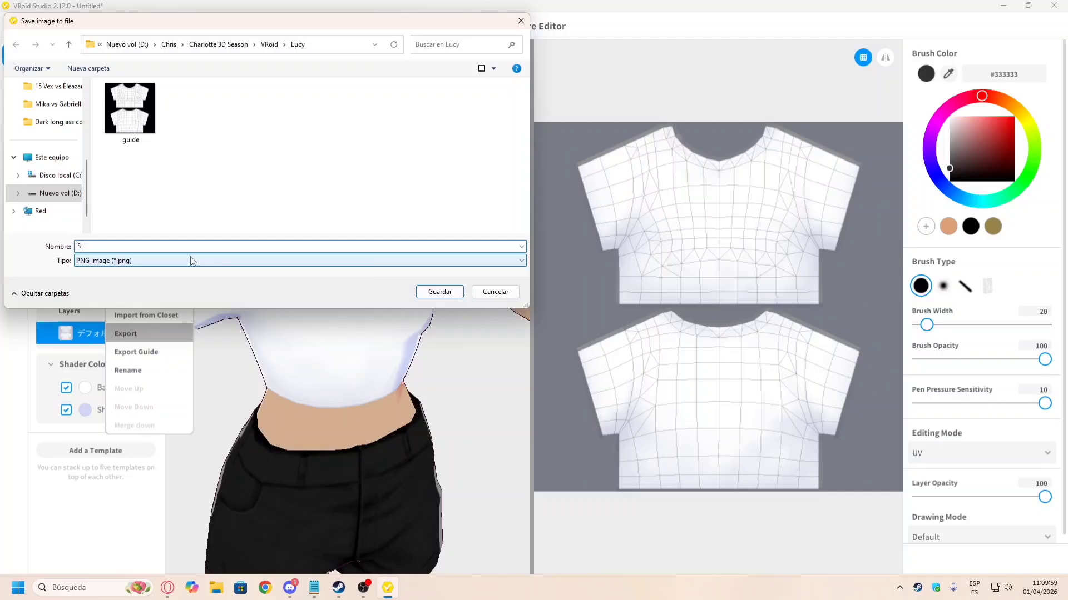
left_click(438, 291)
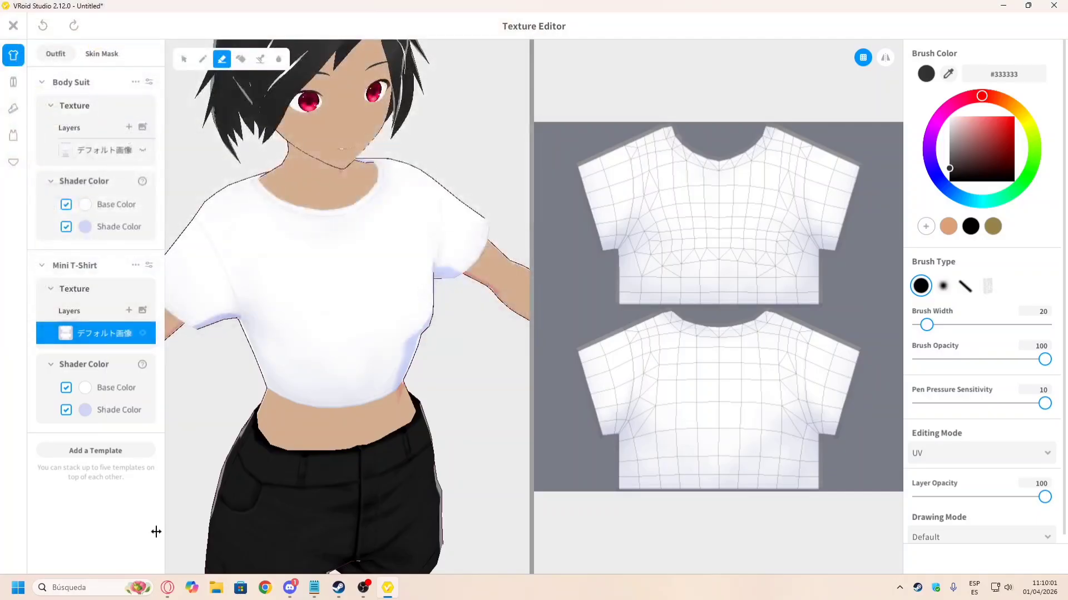
Step: Search the computer for Krita and launch it
left_click(100, 588)
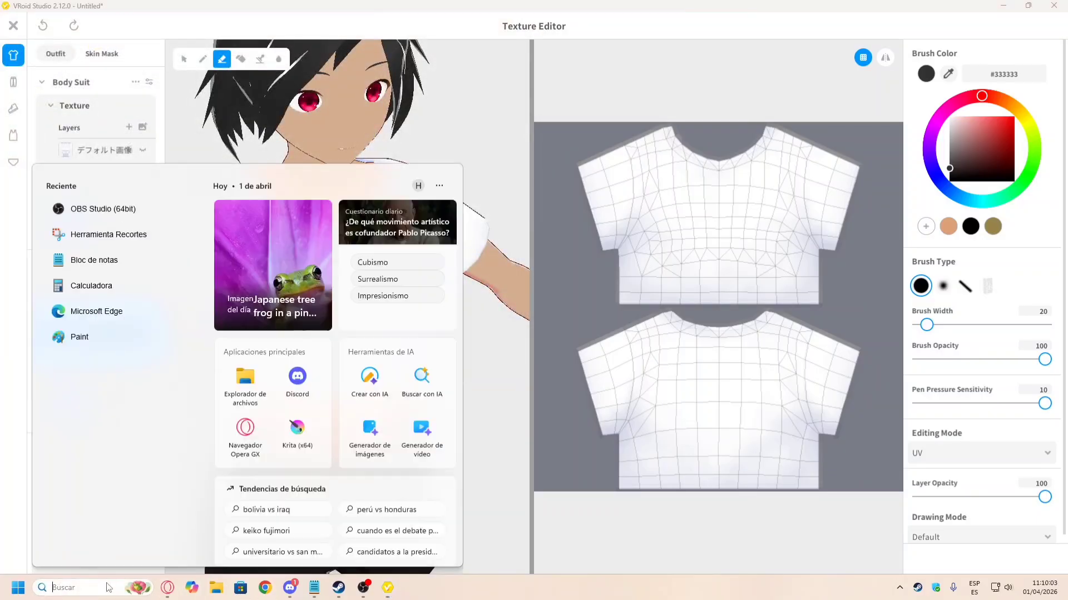
type("k")
left_click(174, 254)
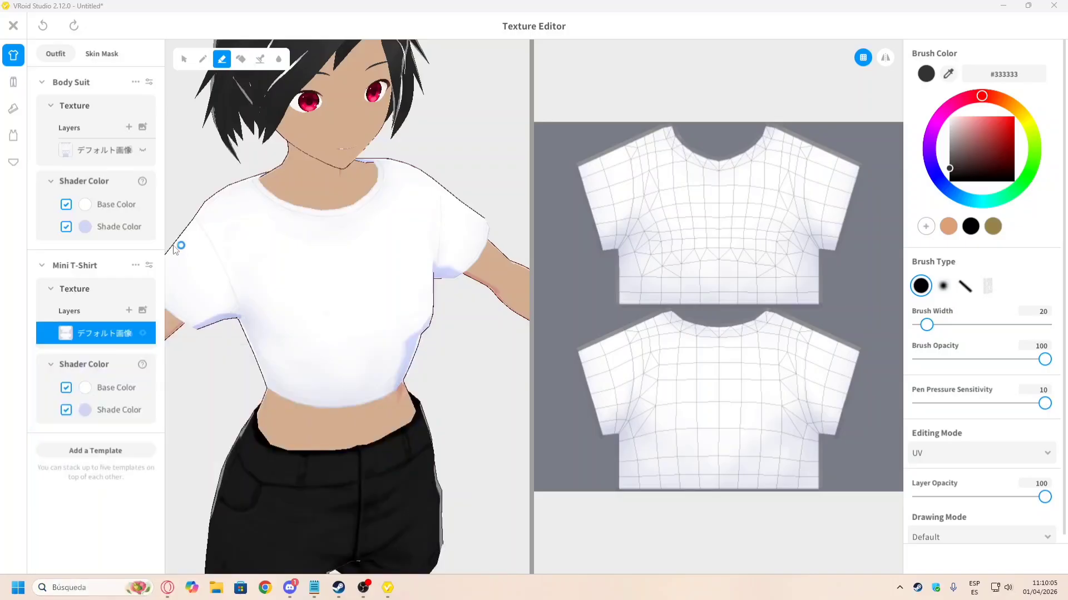
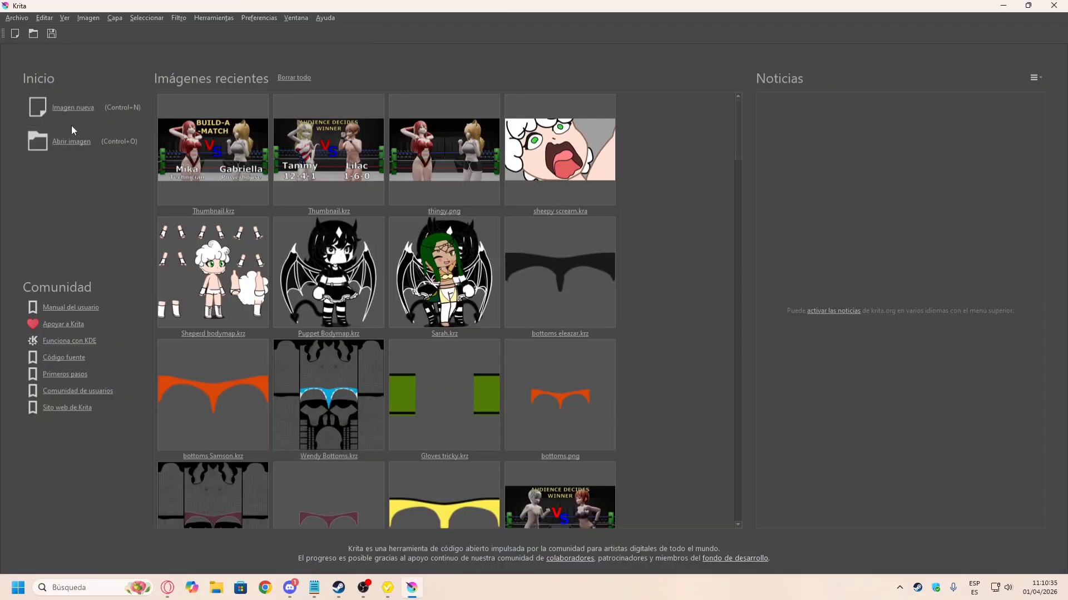
Step: Open the guide image from the Lucy folder inside the VRoid folder
left_click(72, 142)
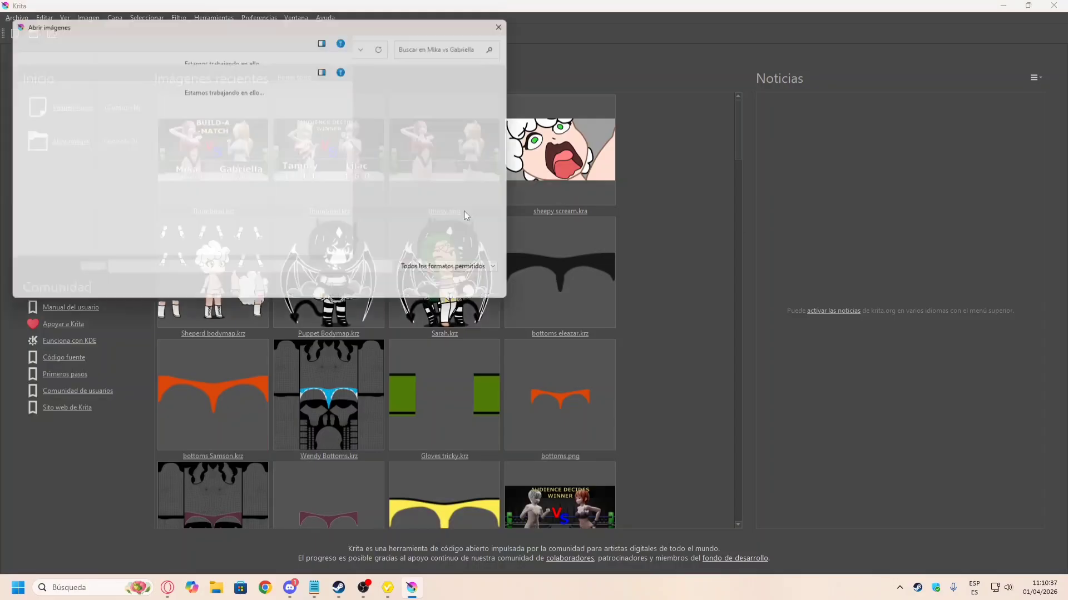
left_click(167, 44)
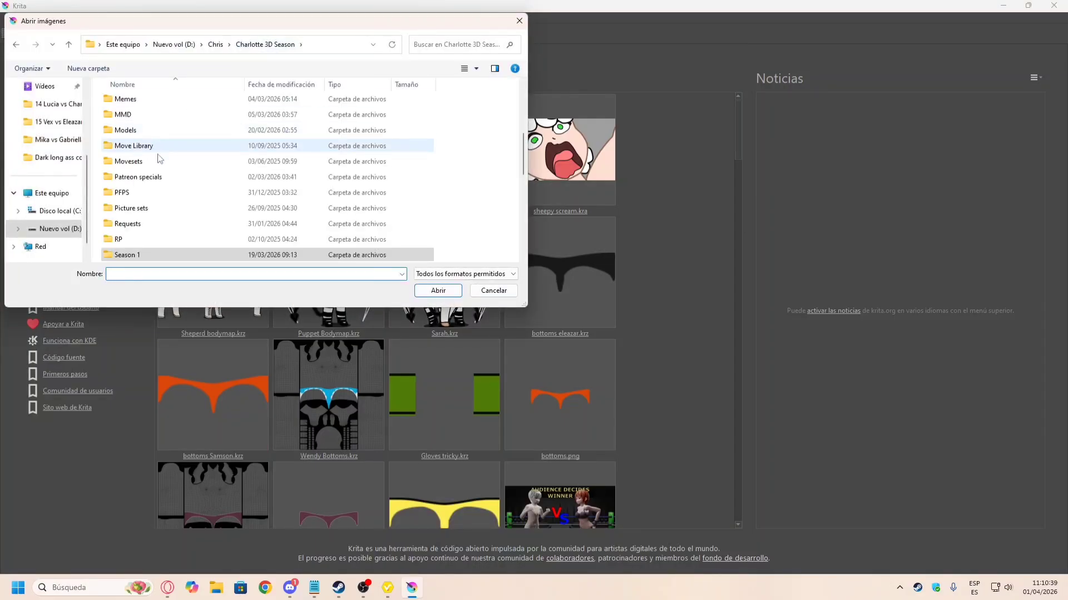
scroll(167, 158, "down", 5)
double_click(136, 146)
scroll(141, 167, "down", 5)
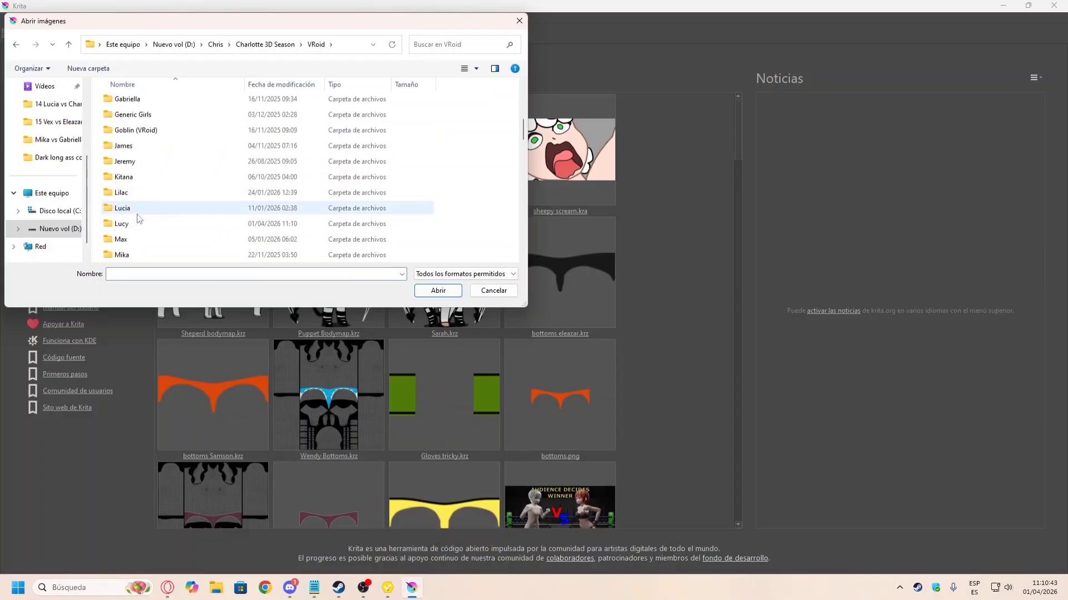
double_click(136, 223)
double_click(131, 111)
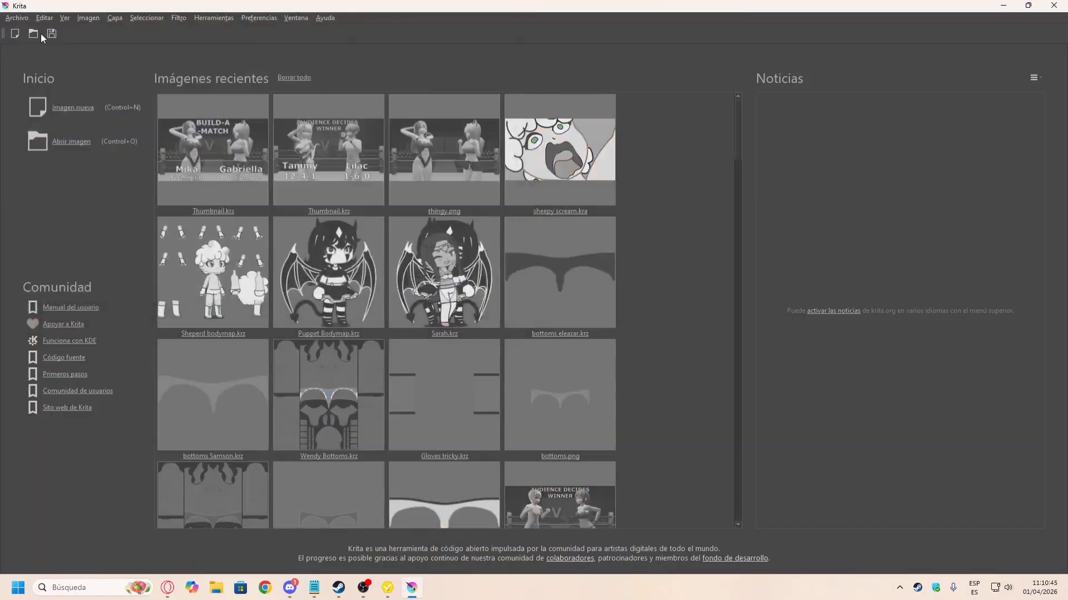
Step: Open the Shirt image from the Lucy folder, copy it, and paste it into guide.png as a new layer
left_click(30, 33)
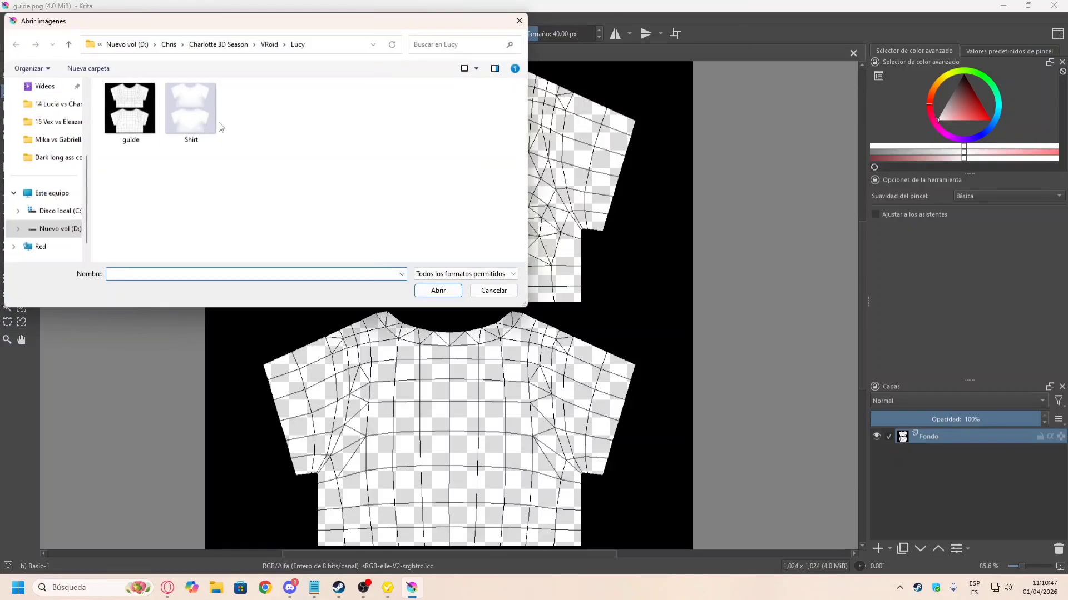
double_click(190, 109)
key("ctrl+c")
left_click(391, 57)
key("ctrl+v")
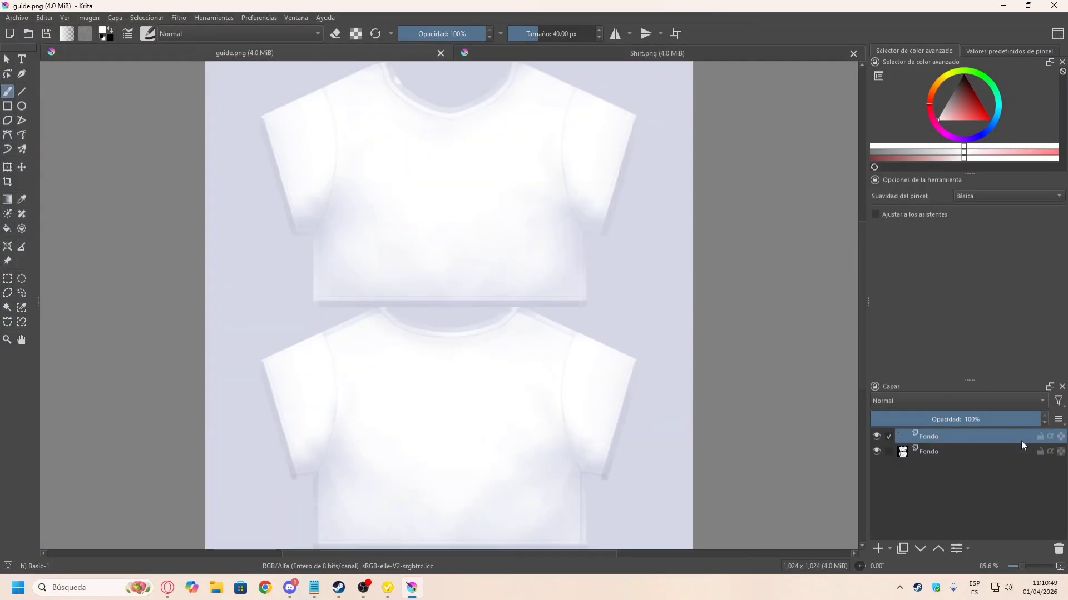
Step: Set the pasted shirt layer to 100% opacity and place it beneath the guide layer
left_click(969, 420)
left_click_drag(969, 420, 1040, 420)
left_click_drag(945, 433, 950, 457)
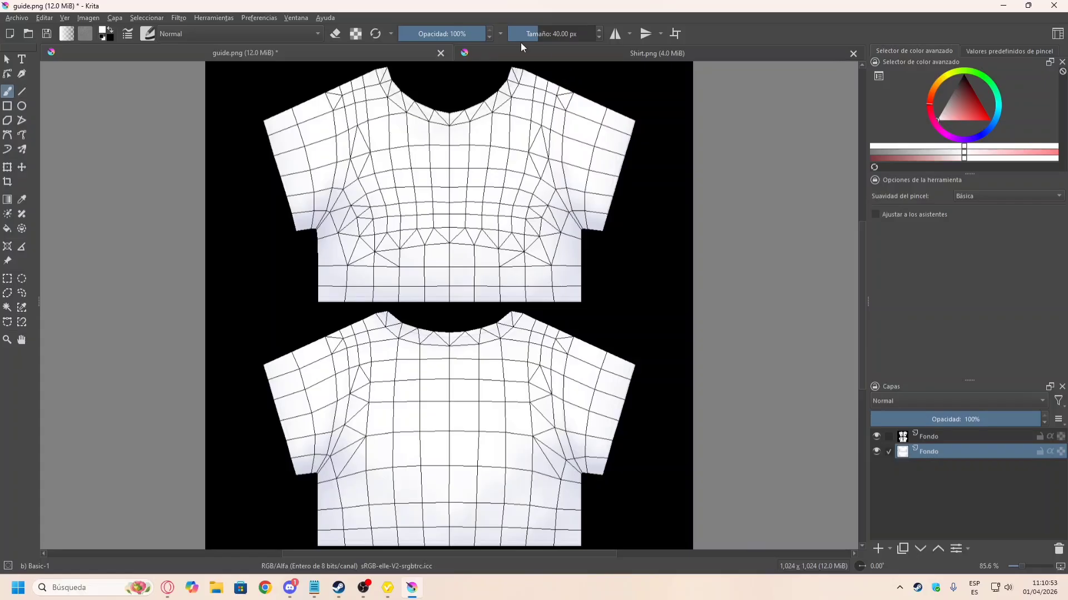
Step: Switch to Discord to check the cat-girl reference picture's top, and return to guide.png in Krita
left_click(387, 588)
left_click(364, 597)
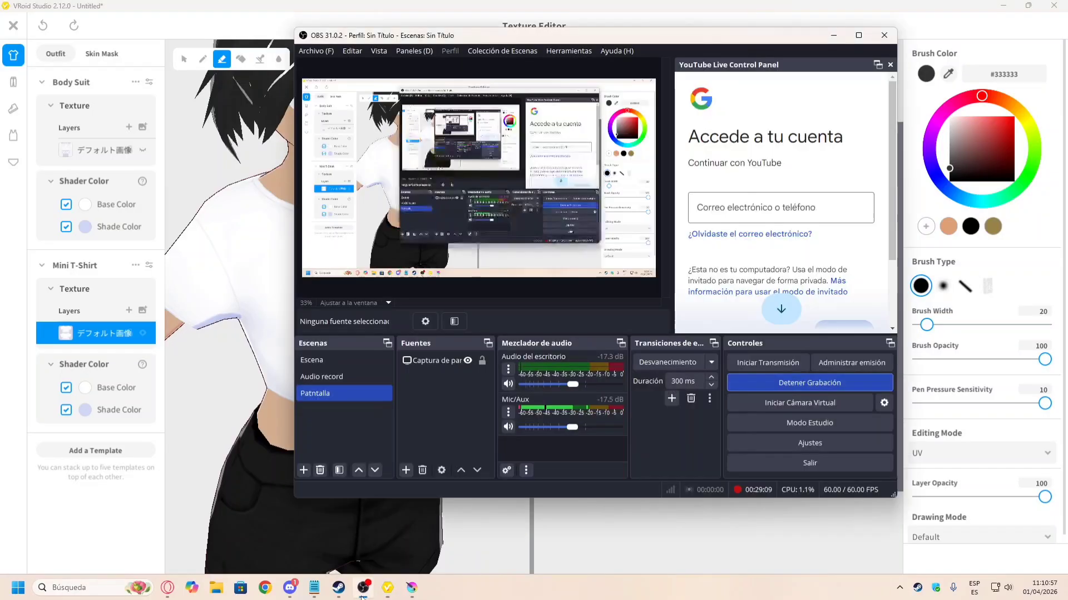
left_click(364, 596)
left_click(290, 593)
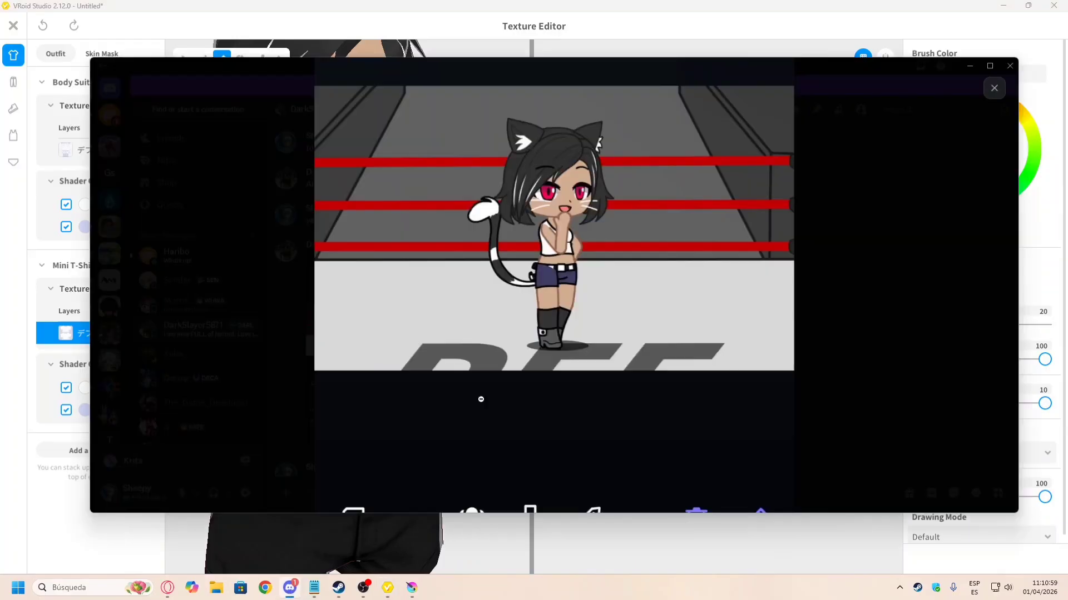
left_click(411, 588)
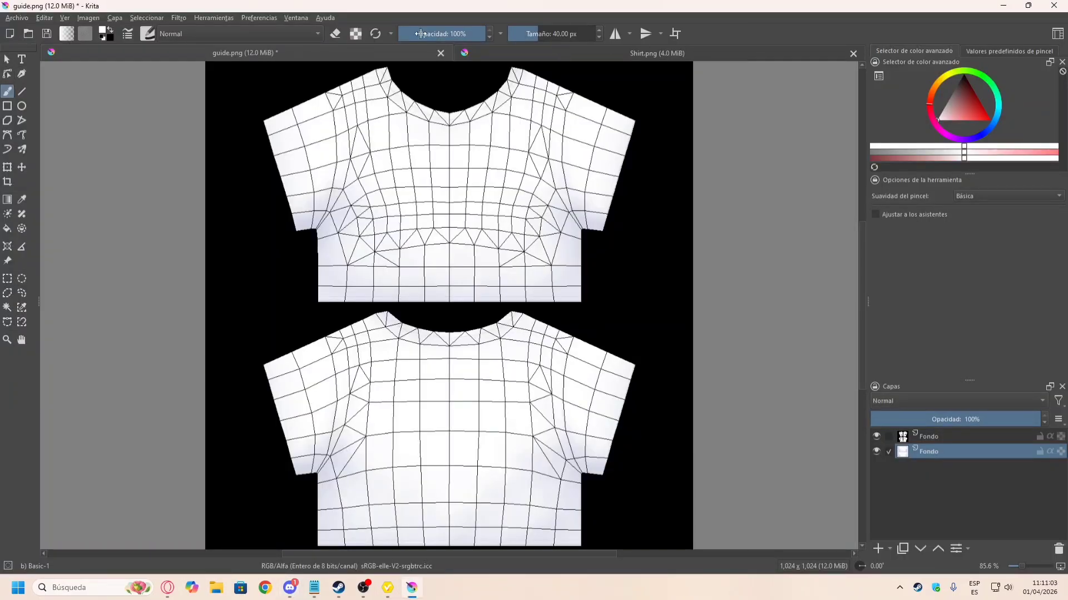
Step: Enable erasing for the brush, switch to VRoid Studio, and erase short test marks on the Mini T-Shirt's shoulders to locate the sleeve seams
left_click(335, 35)
left_click(388, 588)
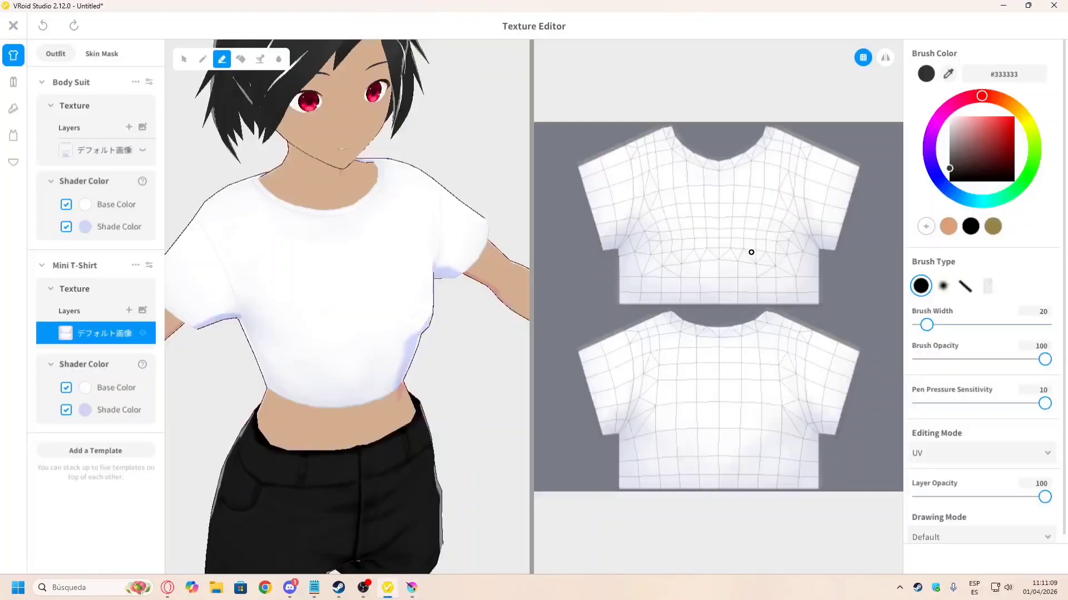
right_click_drag(322, 255, 392, 261)
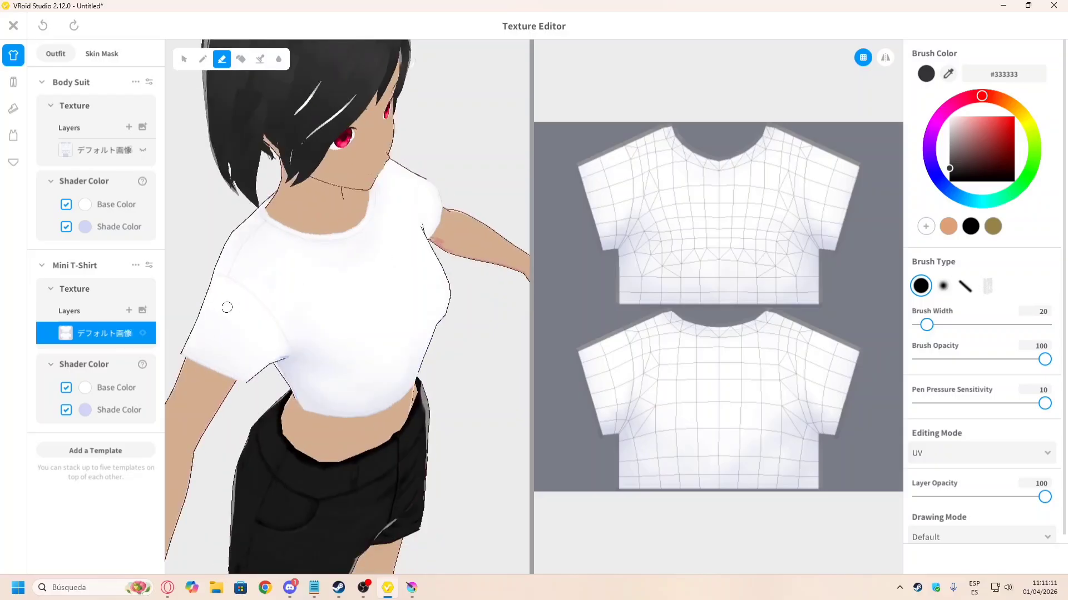
left_click_drag(231, 286, 255, 299)
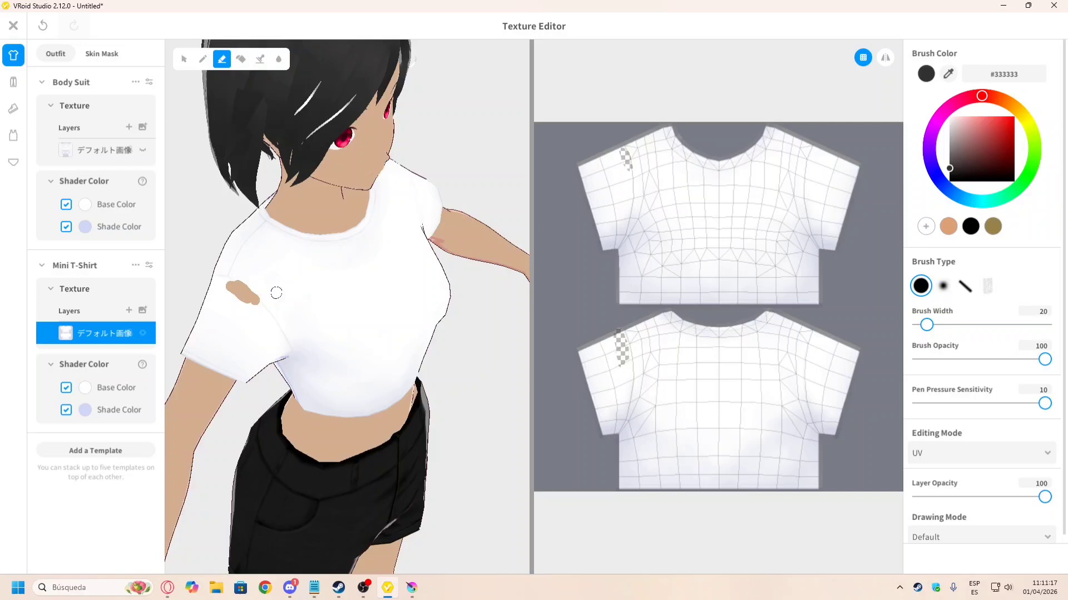
right_click_drag(276, 293, 389, 319)
left_click_drag(818, 332, 812, 335)
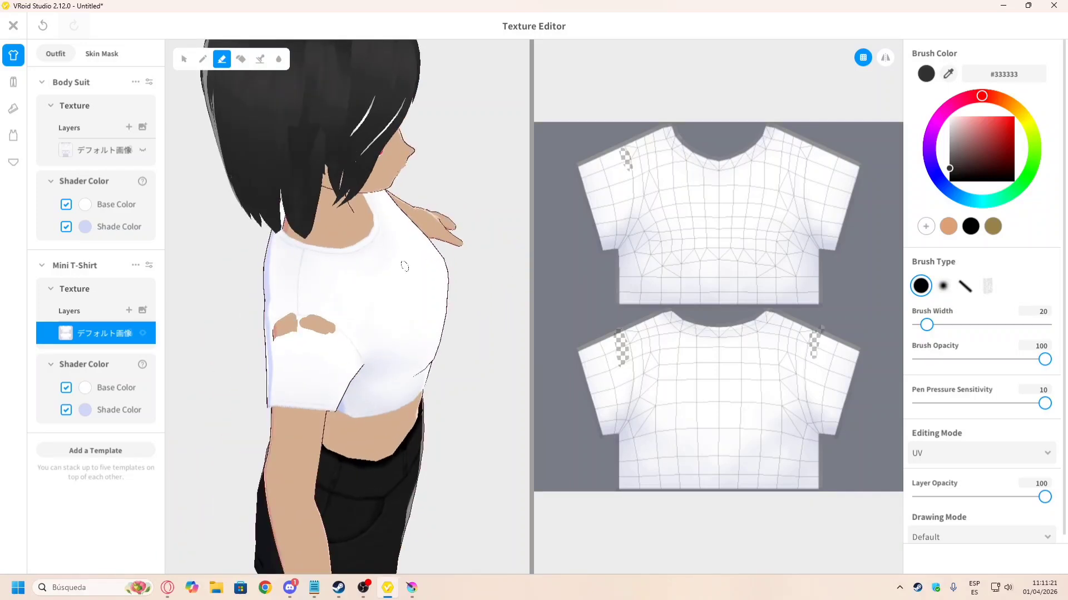
Step: Return to guide.png in Krita and erase the front piece's left sleeve from the shirt layer, following the seam line from armpit to shoulder
key("alt+Tab")
mouse_move(320, 89)
left_mouse_down()
mouse_move(326, 160)
mouse_move(295, 233)
mouse_move(285, 128)
mouse_move(300, 195)
mouse_move(303, 101)
mouse_move(292, 207)
left_mouse_up()
scroll(291, 209, "up", 6)
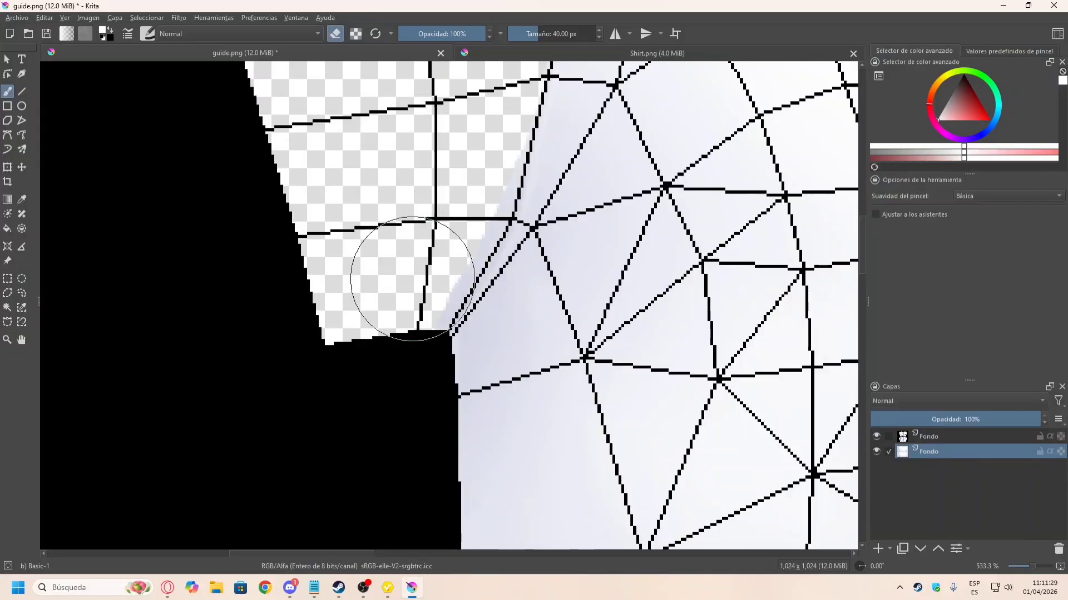
left_click_drag(389, 286, 410, 276)
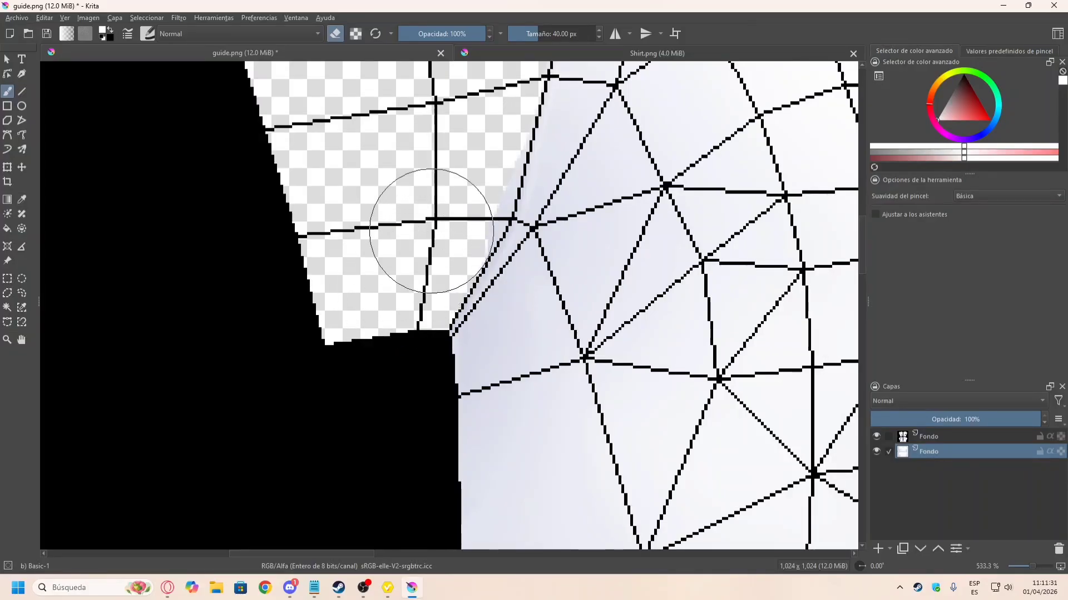
left_click_drag(431, 231, 475, 123)
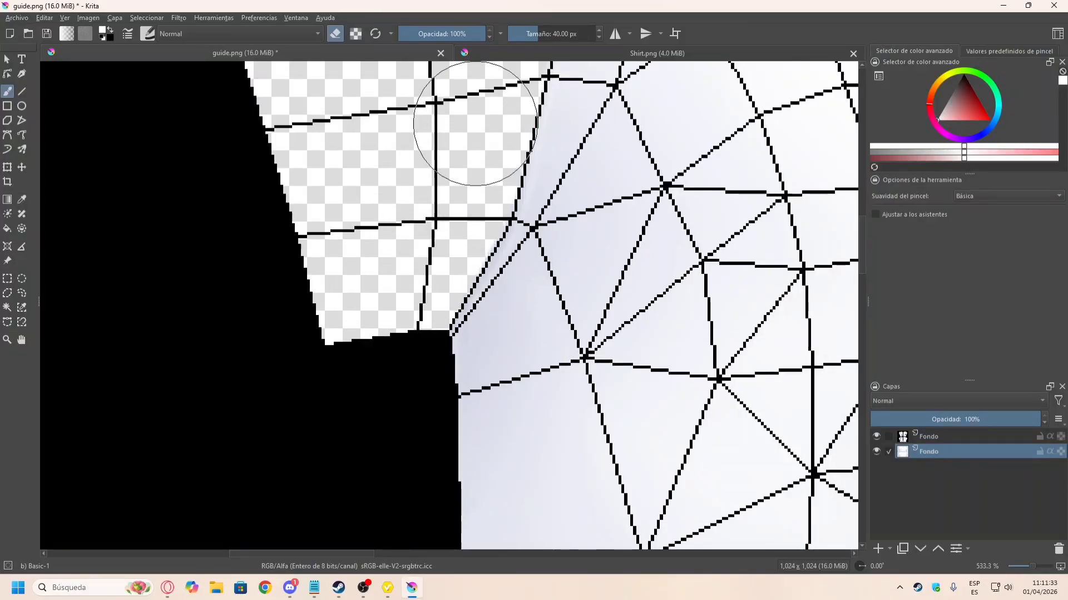
scroll(477, 108, "down", 3)
scroll(465, 239, "up", 2)
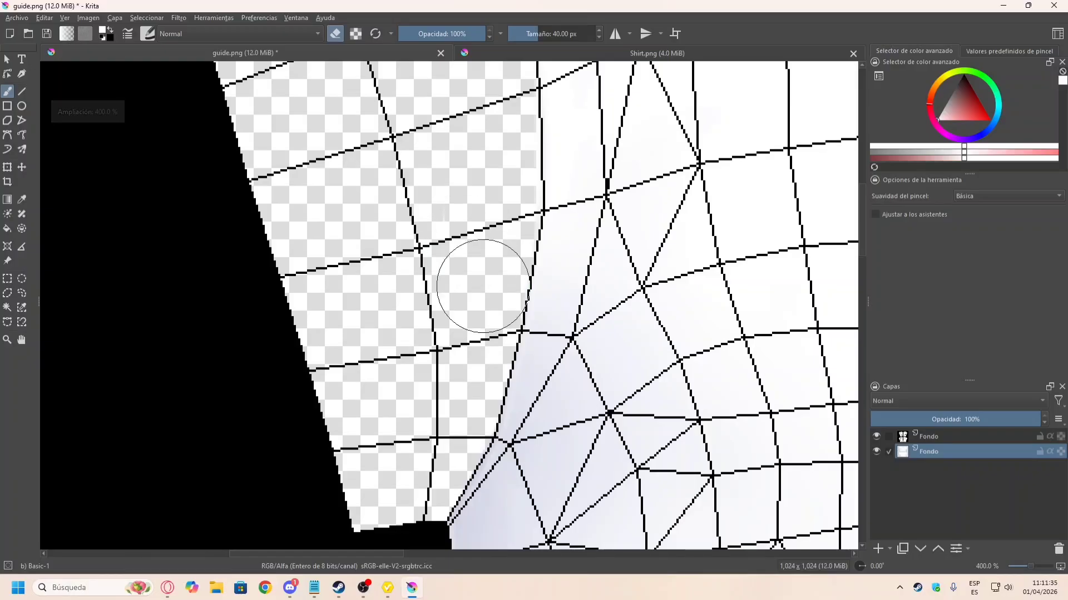
scroll(479, 261, "down", 2)
scroll(465, 162, "up", 2)
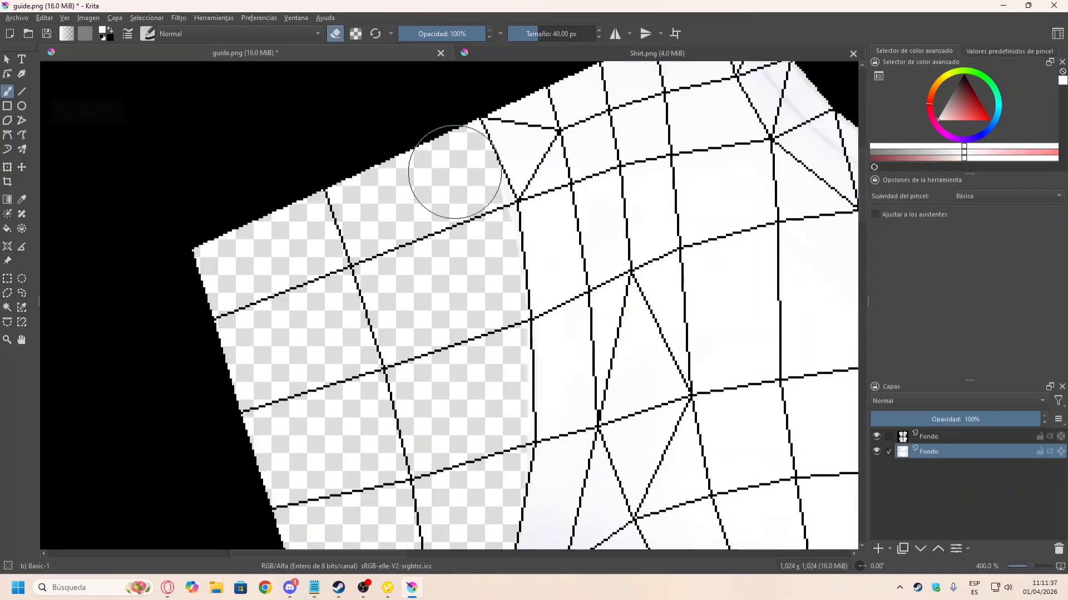
left_click_drag(454, 172, 483, 314)
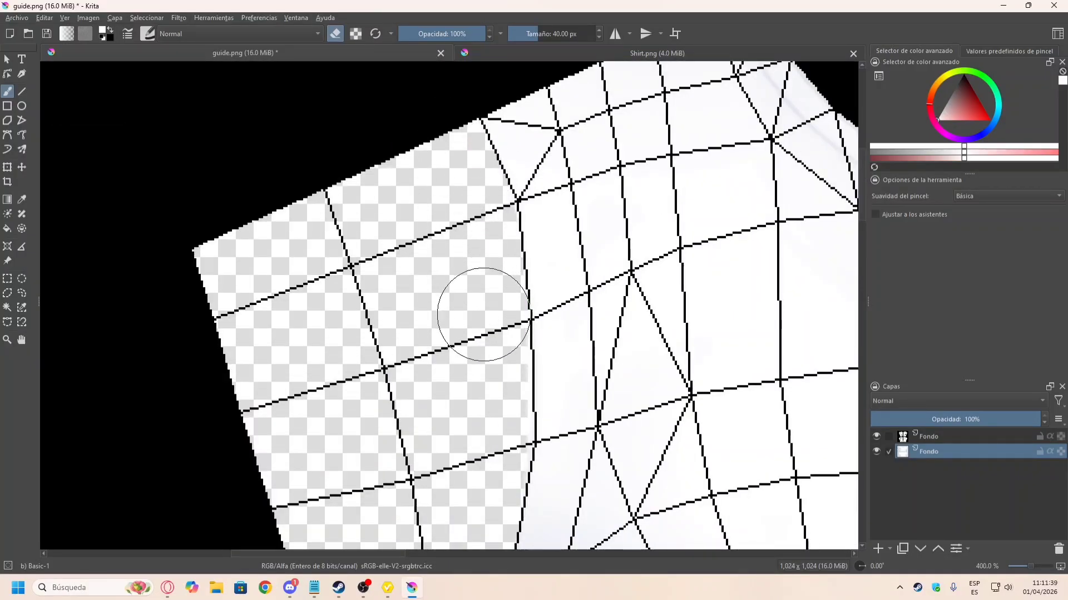
Step: Erase the front piece's right sleeve from the shirt layer, following the wireframe seam from armpit to shoulder
scroll(483, 315, "down", 4)
scroll(666, 334, "up", 3)
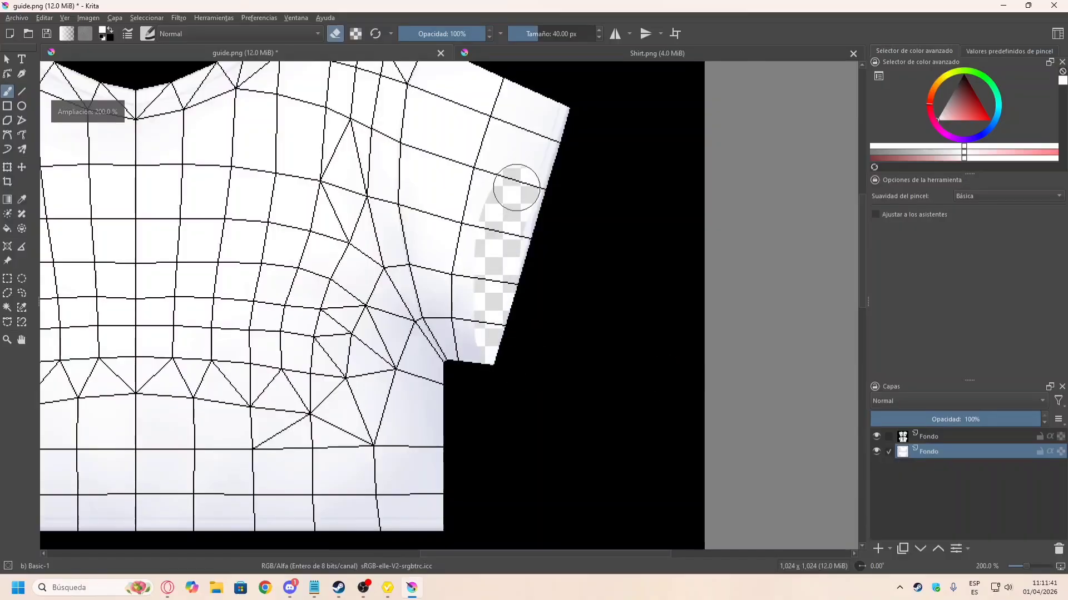
mouse_move(516, 188)
left_mouse_down()
mouse_move(529, 162)
mouse_move(525, 305)
mouse_move(574, 114)
mouse_move(471, 370)
mouse_move(443, 246)
mouse_move(504, 95)
mouse_move(470, 250)
left_mouse_up()
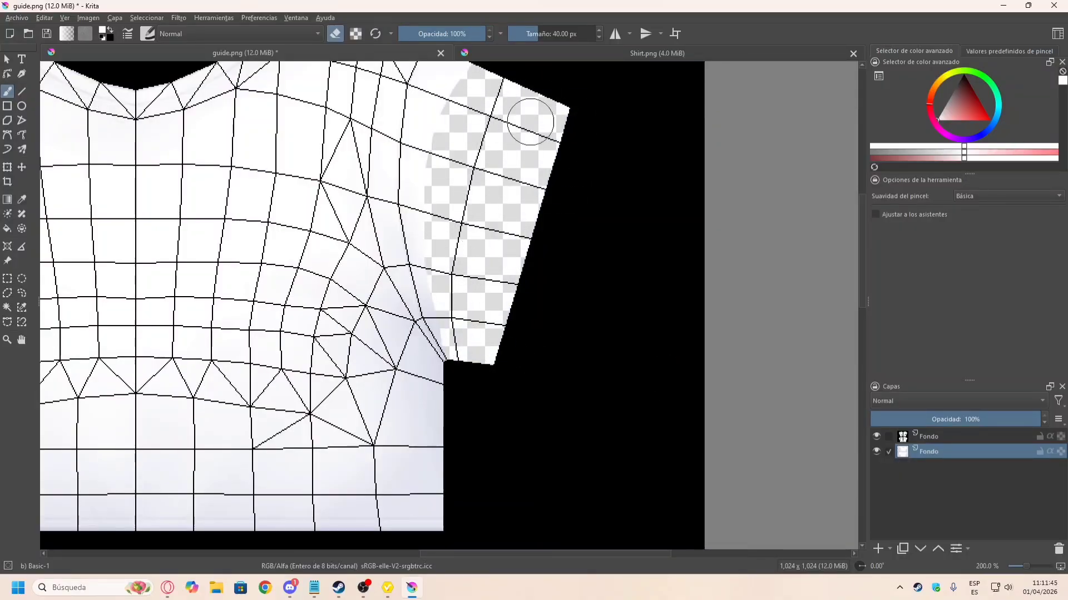
scroll(492, 350, "up", 3)
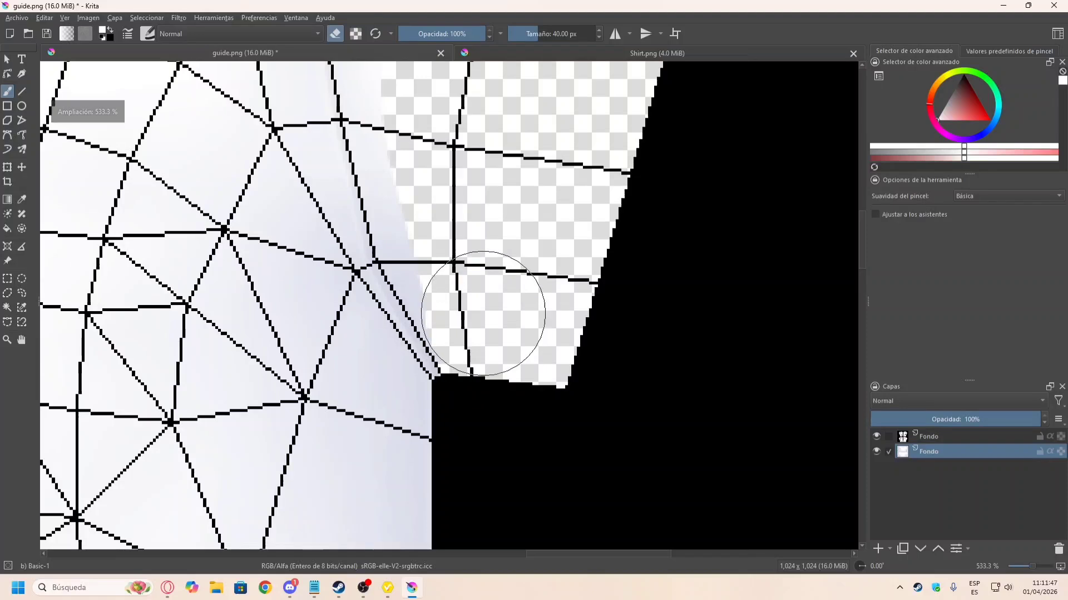
left_click_drag(483, 315, 411, 147)
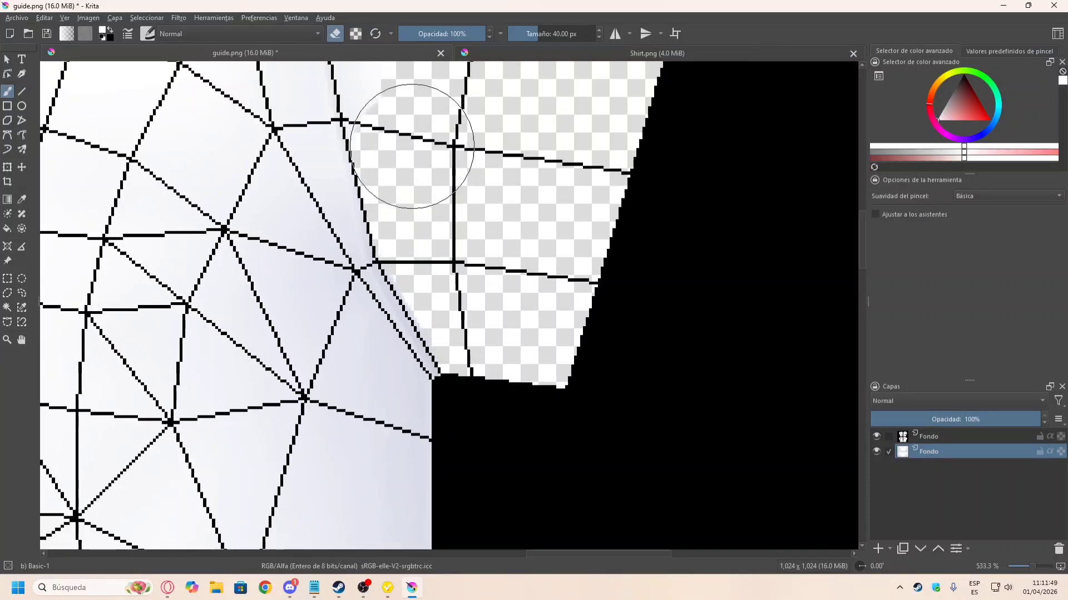
scroll(500, 172, "down", 3)
scroll(549, 191, "up", 2)
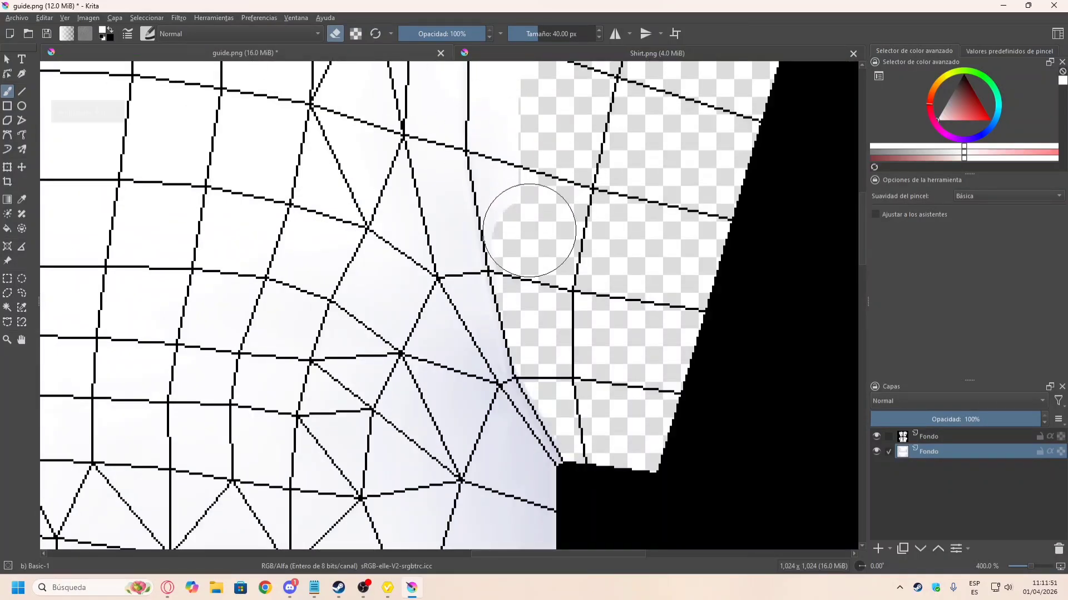
mouse_move(529, 230)
left_mouse_down()
mouse_move(517, 108)
mouse_move(512, 138)
left_mouse_up()
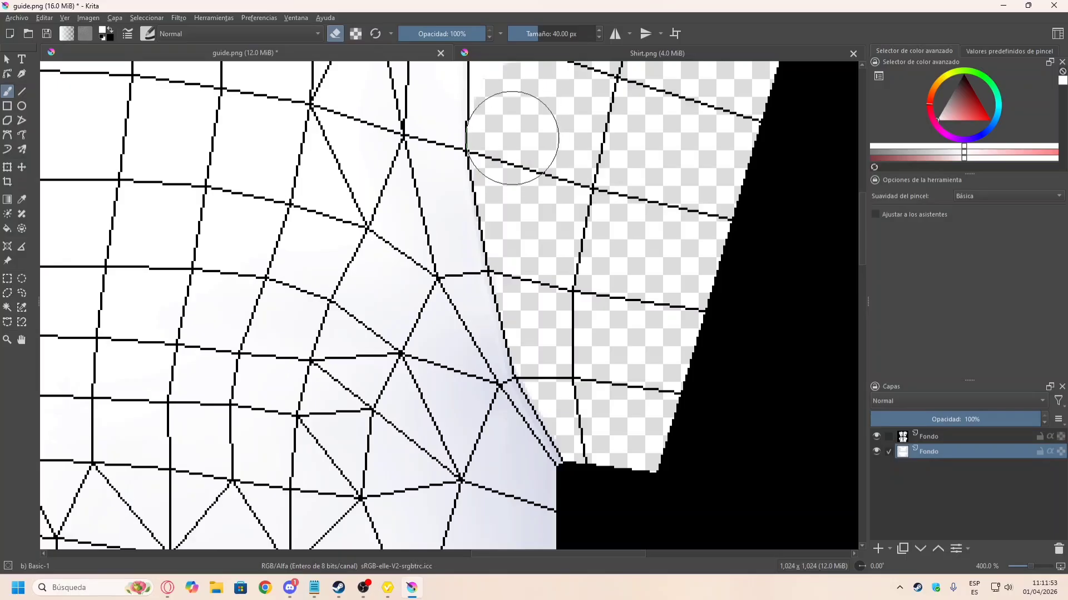
scroll(512, 138, "down", 4)
scroll(536, 198, "up", 4)
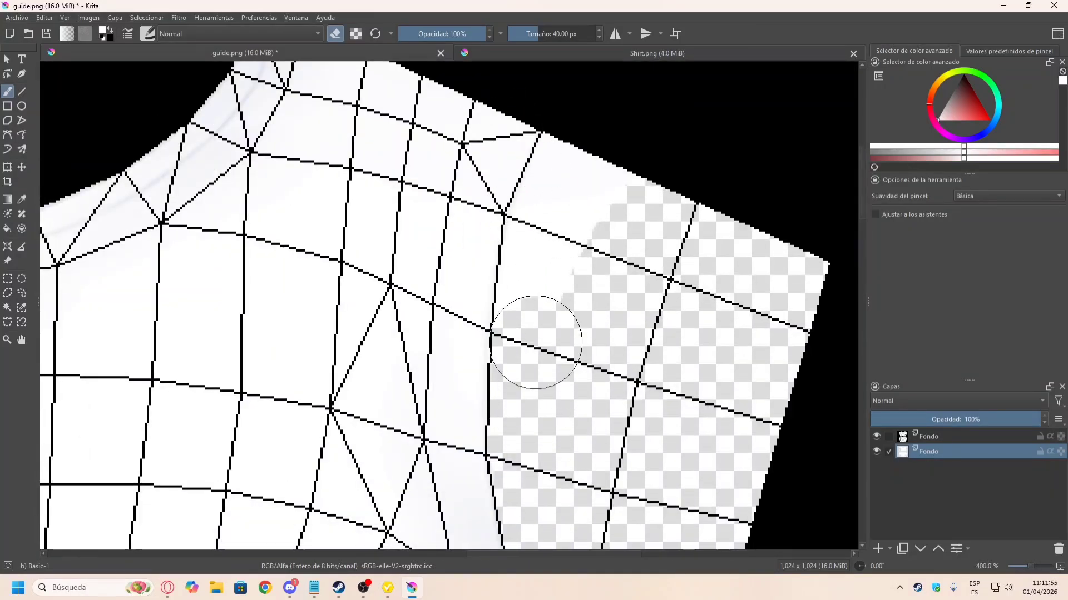
mouse_move(535, 342)
left_mouse_down()
mouse_move(560, 210)
mouse_move(608, 183)
left_mouse_up()
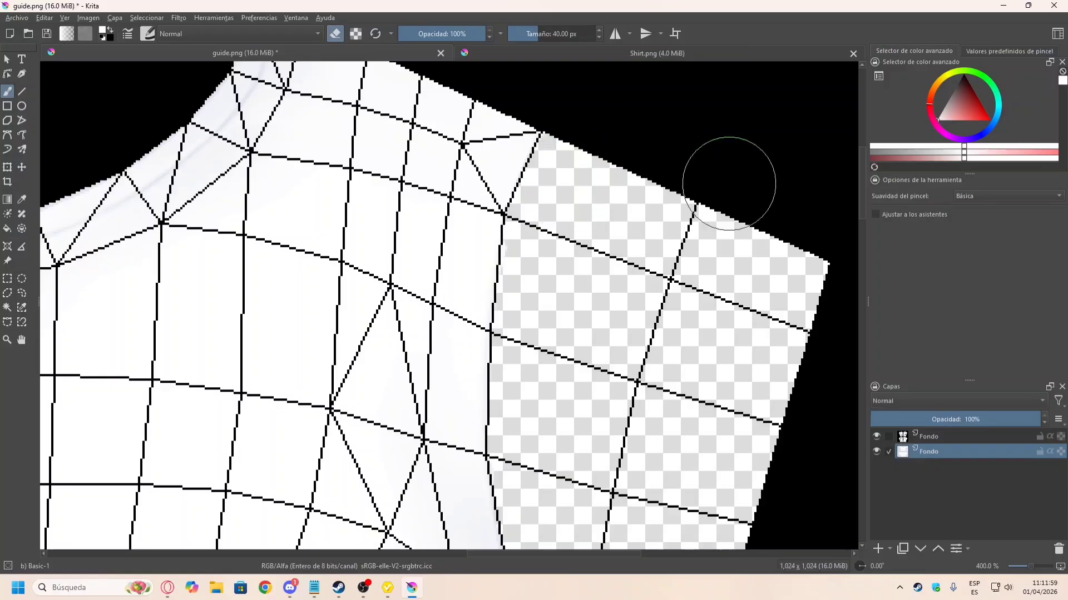
Step: Erase the outer half of the back piece's left sleeve and clear its lower part up to the armpit seam
scroll(681, 261, "down", 8)
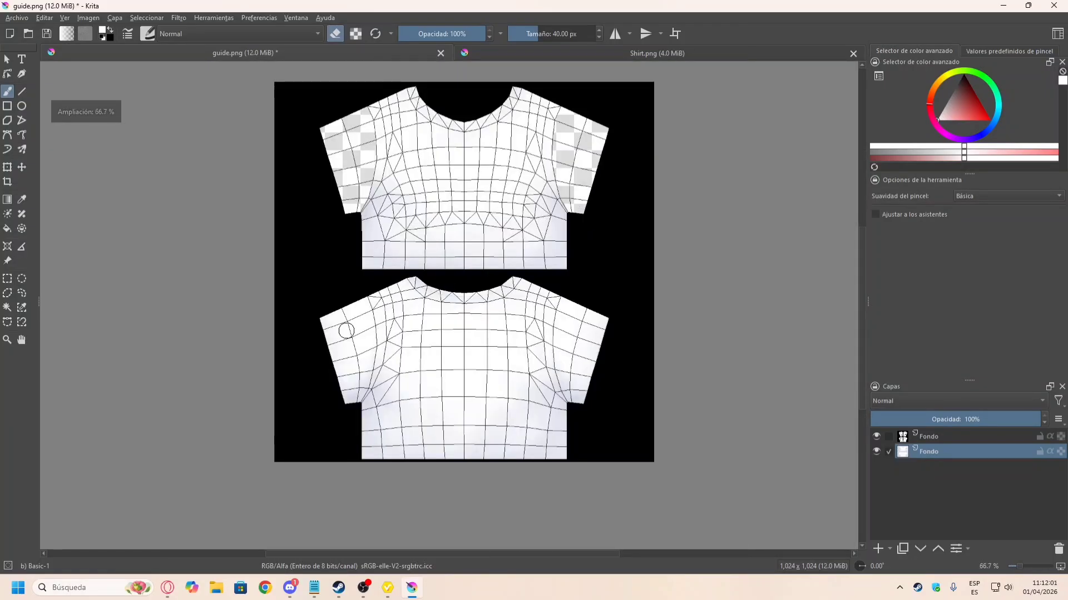
scroll(317, 374, "up", 1)
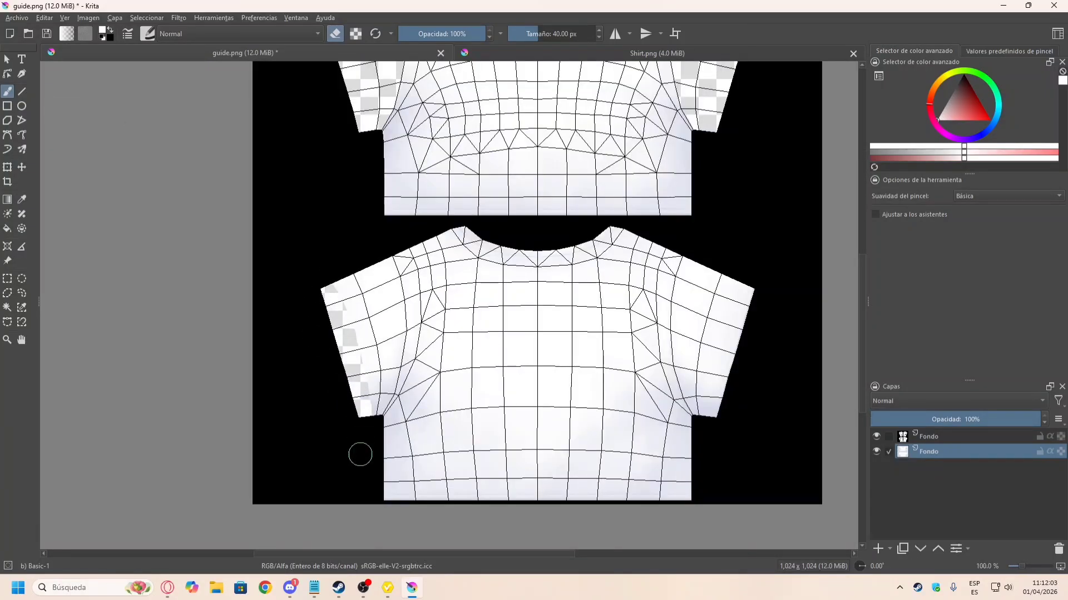
scroll(365, 442, "up", 5)
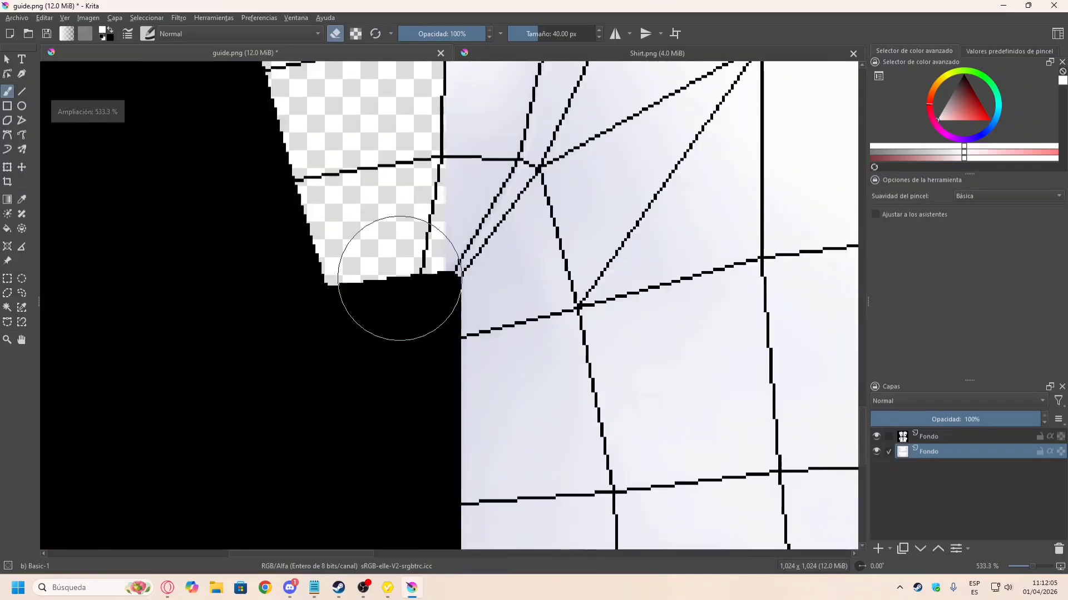
mouse_move(425, 184)
left_mouse_down()
mouse_move(448, 119)
mouse_move(460, 121)
left_mouse_up()
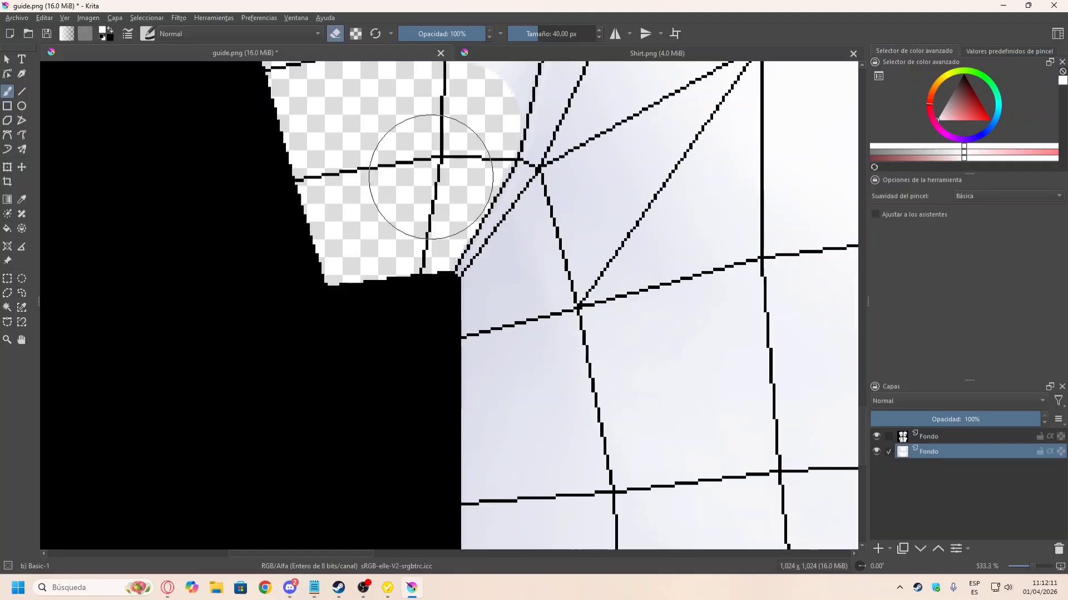
scroll(317, 322, "down", 1)
scroll(406, 167, "up", 4)
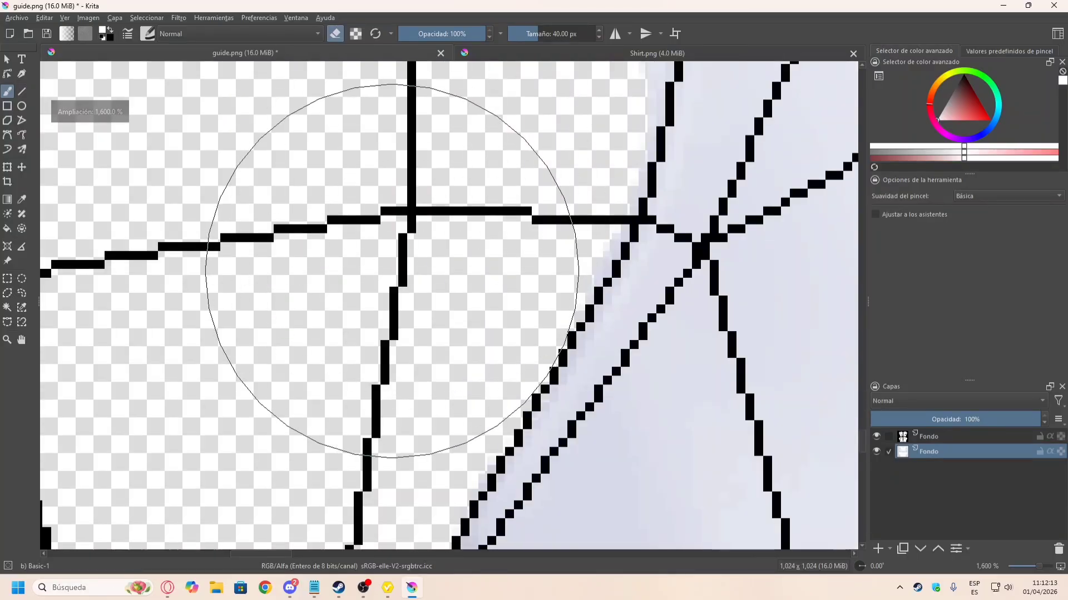
scroll(344, 355, "down", 2)
scroll(384, 239, "down", 2)
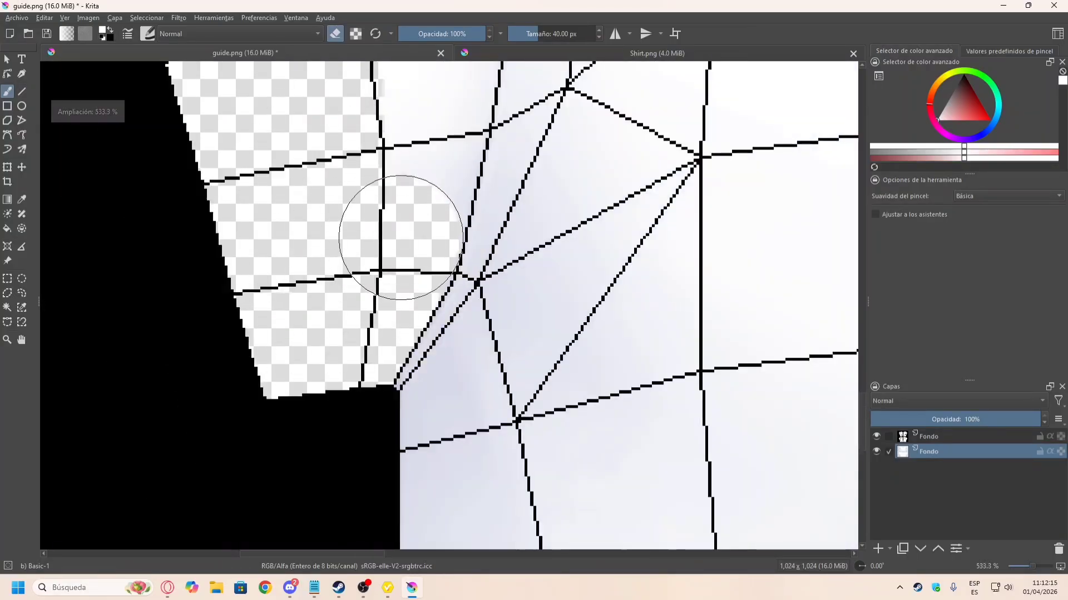
scroll(425, 154, "down", 3)
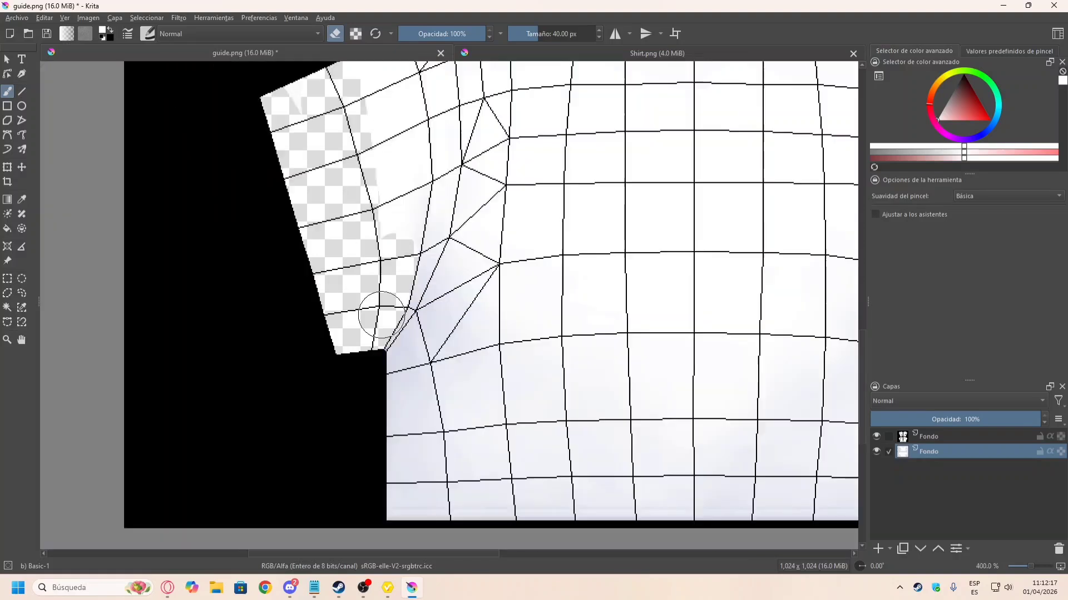
Step: Erase the remaining upper part of the back piece's left sleeve along the seam to the shoulder
scroll(357, 293, "up", 2)
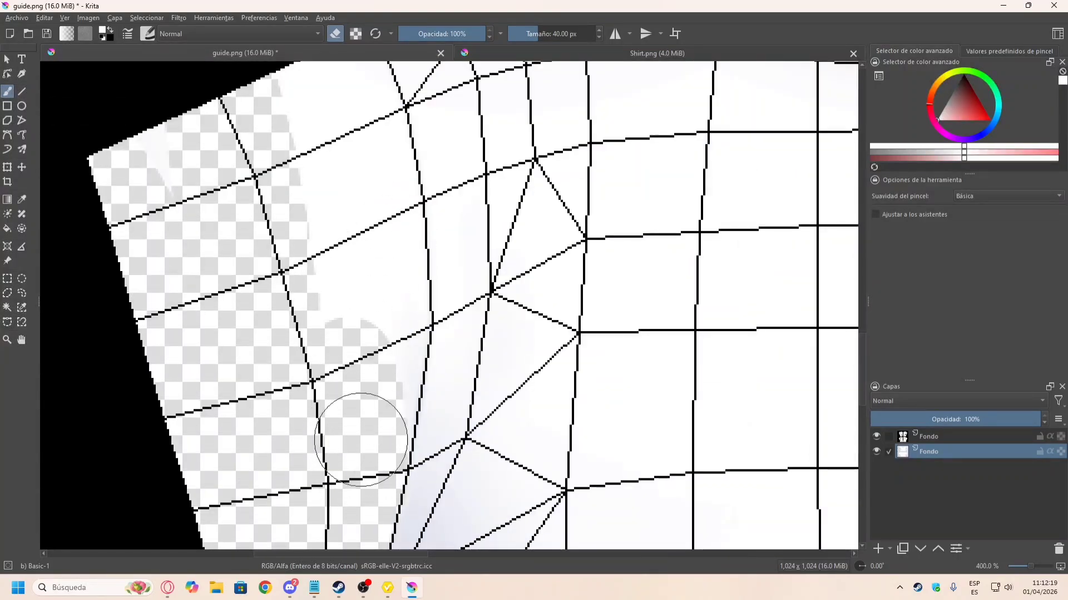
mouse_move(361, 440)
left_mouse_down()
mouse_move(369, 317)
mouse_move(382, 352)
mouse_move(381, 282)
mouse_move(346, 252)
mouse_move(309, 95)
mouse_move(328, 144)
left_mouse_up()
scroll(333, 162, "down", 3)
scroll(341, 186, "up", 3)
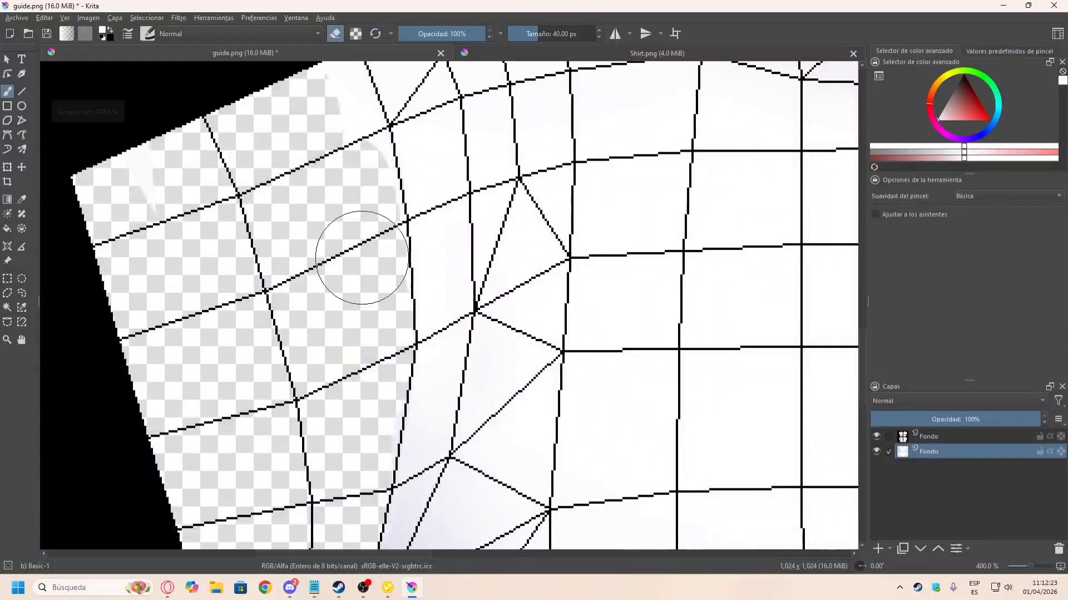
left_click_drag(365, 296, 317, 76)
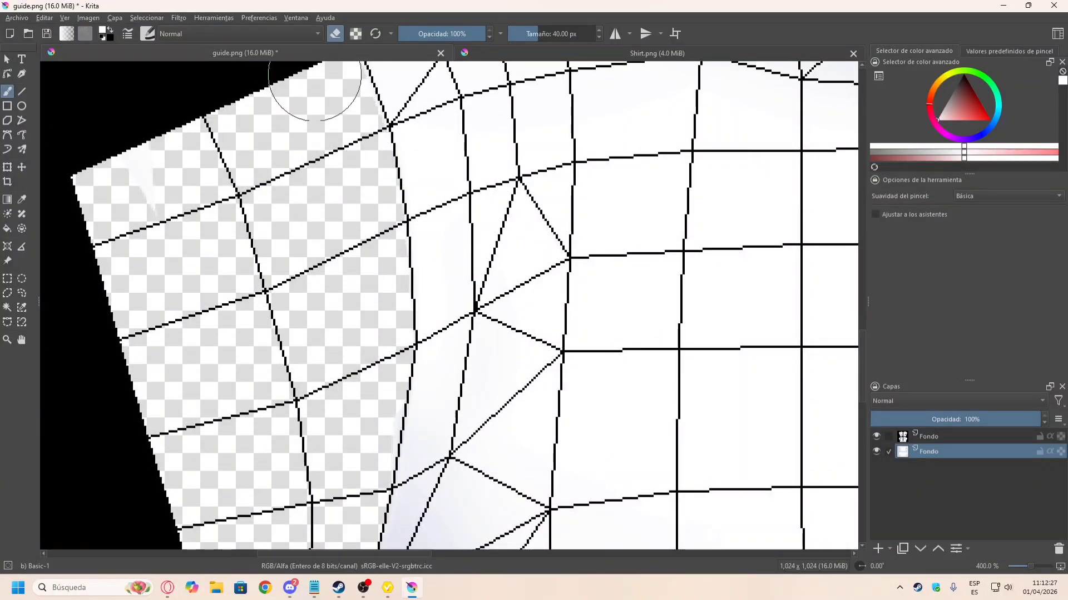
Step: Erase the outer portion of the back piece's right sleeve from the shirt layer
scroll(320, 100, "down", 6)
scroll(422, 298, "up", 3)
scroll(423, 298, "down", 2)
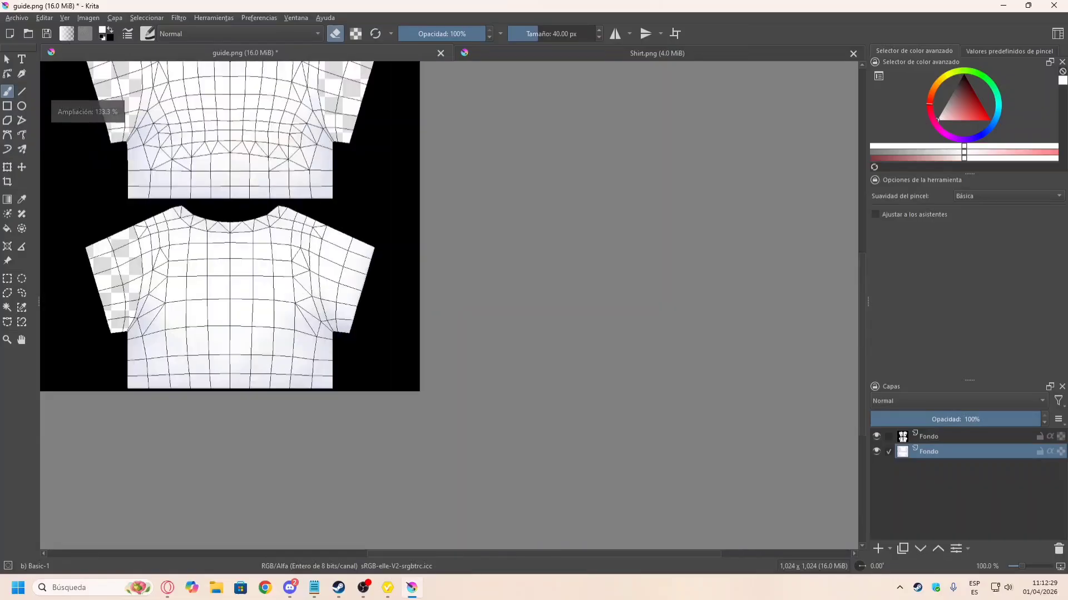
scroll(301, 301, "up", 3)
mouse_move(452, 417)
left_mouse_down()
mouse_move(484, 192)
mouse_move(487, 235)
left_mouse_up()
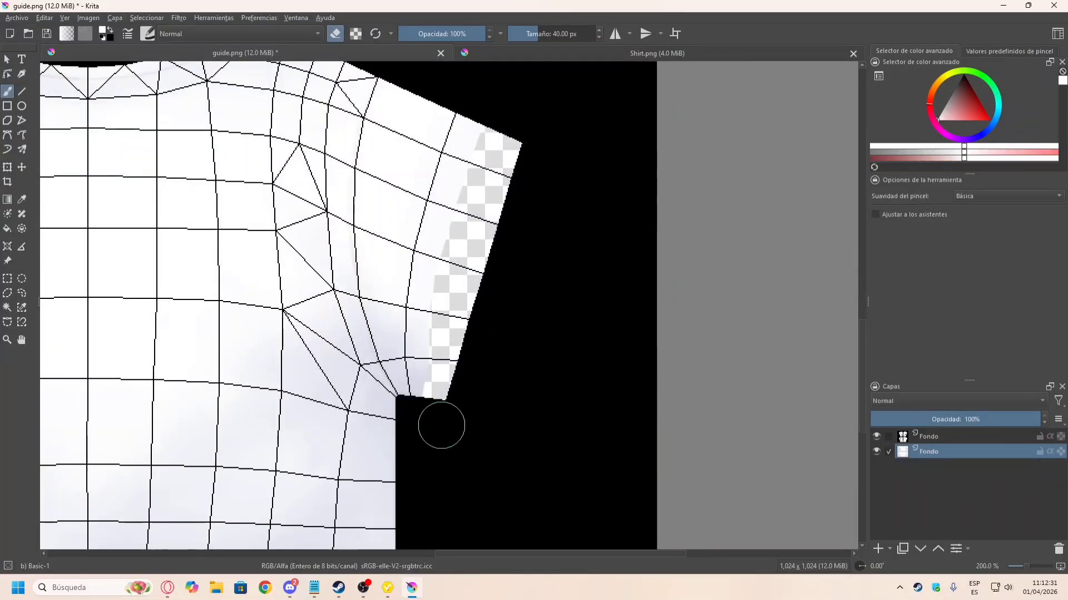
mouse_move(441, 426)
left_mouse_down()
mouse_move(433, 172)
mouse_move(446, 128)
left_mouse_up()
Step: Erase the back piece's right sleeve along the armpit seam, undoing the last stroke and redoing it along the seam line
scroll(451, 400, "up", 3)
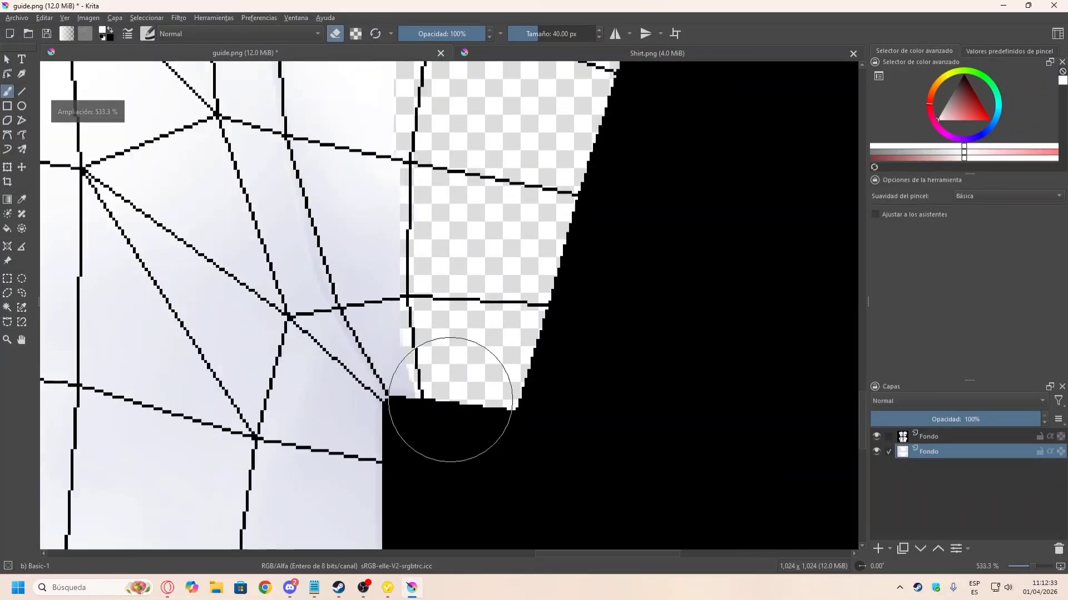
mouse_move(451, 400)
left_mouse_down()
mouse_move(436, 341)
mouse_move(400, 298)
mouse_move(349, 119)
left_mouse_up()
scroll(392, 208, "down", 3)
scroll(360, 144, "up", 3)
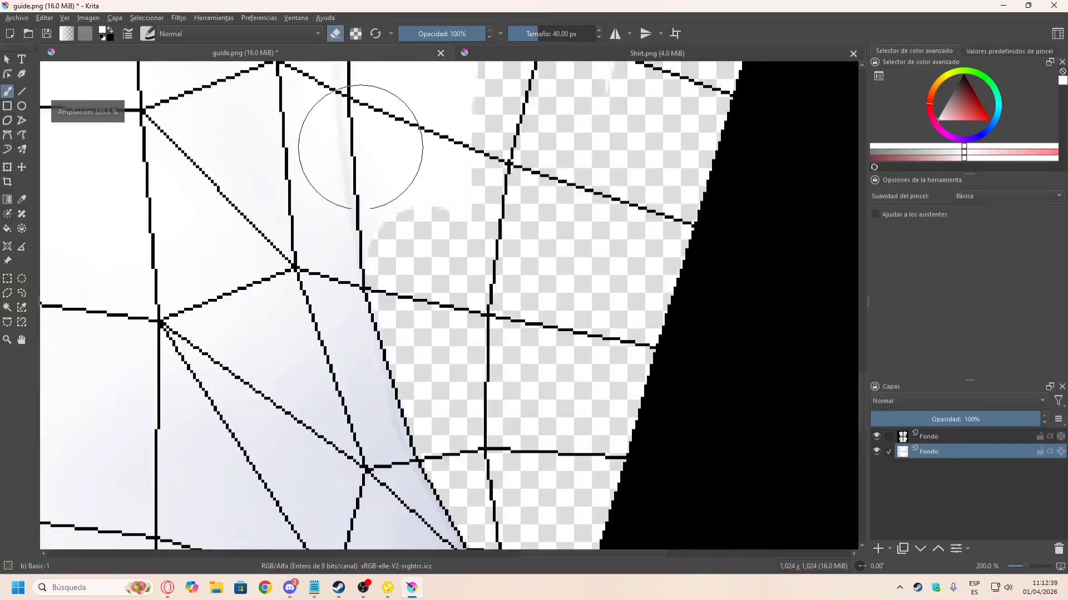
left_click_drag(419, 255, 419, 114)
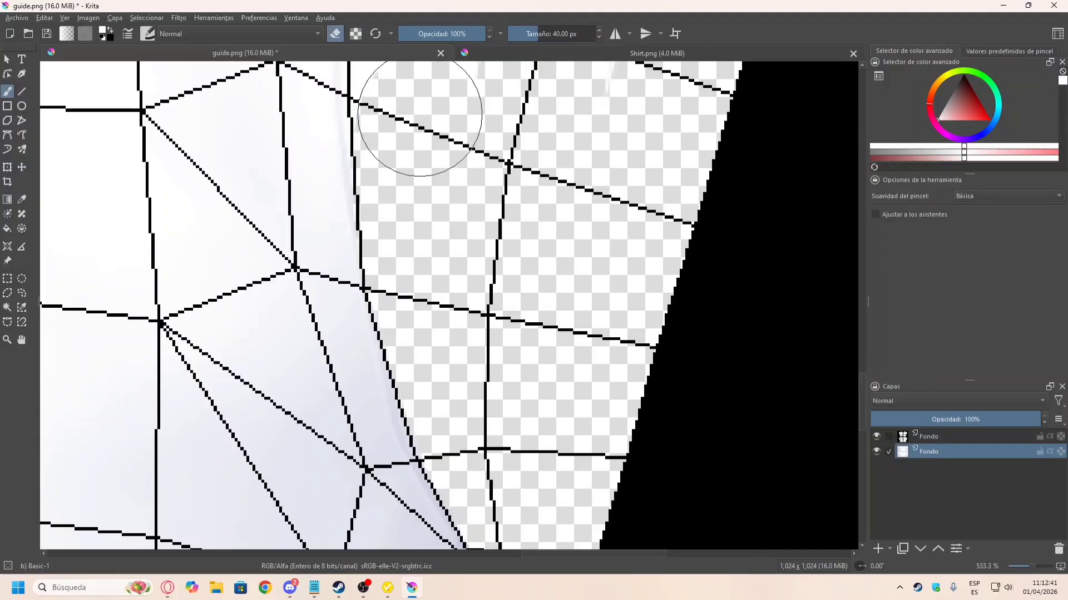
key("ctrl+z")
left_click_drag(423, 257, 421, 92)
Step: Erase the remaining upper part of the back piece's right sleeve along the seam up to the shoulder edge
scroll(441, 222, "down", 5)
scroll(439, 162, "up", 4)
mouse_move(447, 244)
left_mouse_down()
mouse_move(433, 326)
mouse_move(453, 110)
mouse_move(532, 93)
left_mouse_up()
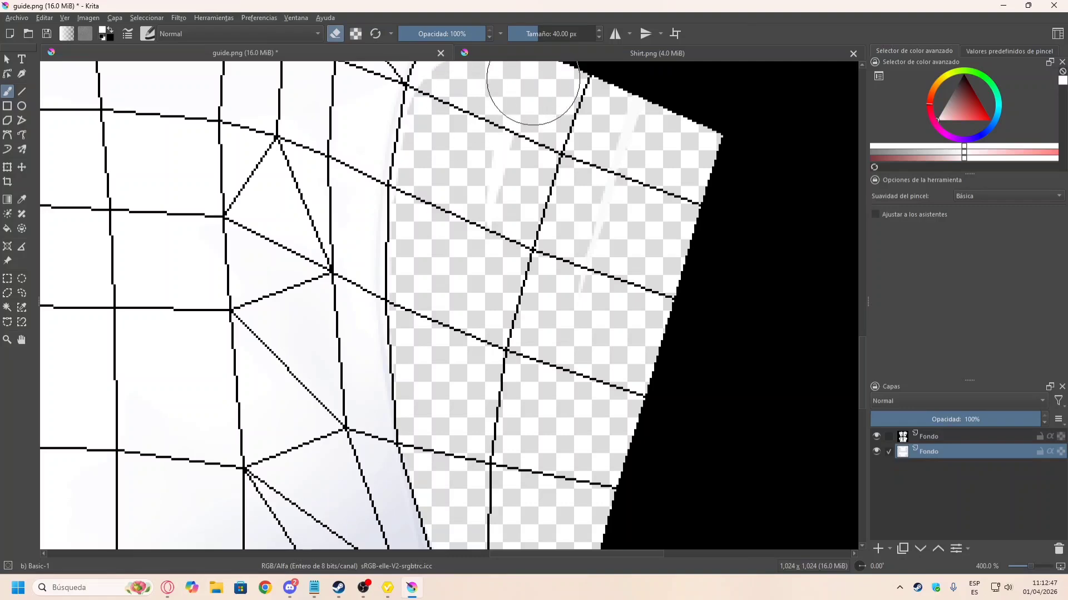
scroll(533, 93, "down", 4)
scroll(467, 267, "up", 5)
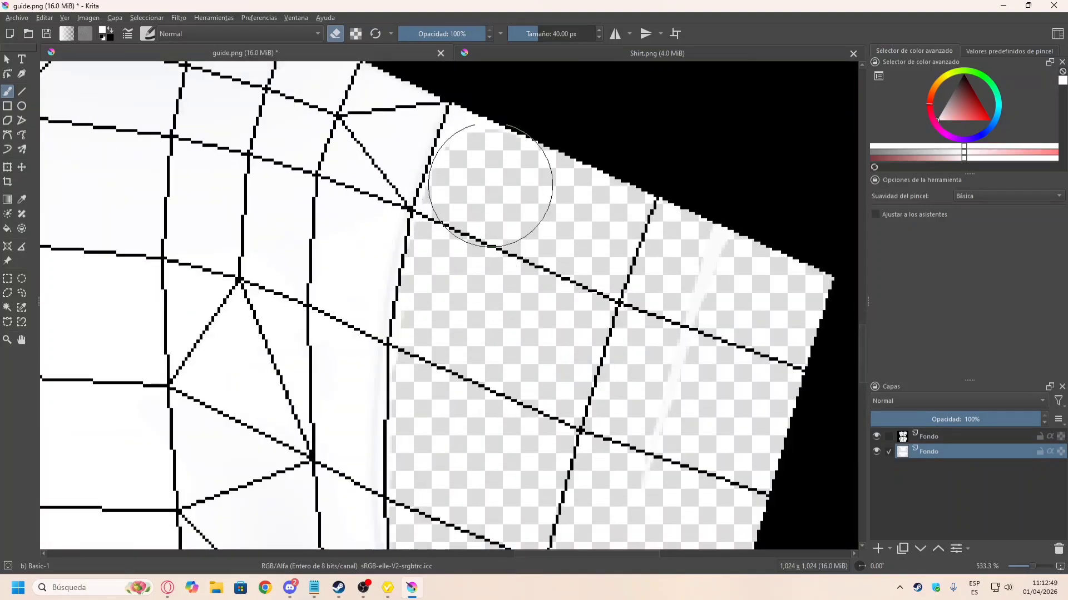
mouse_move(490, 186)
left_mouse_down()
mouse_move(508, 111)
mouse_move(500, 119)
left_mouse_up()
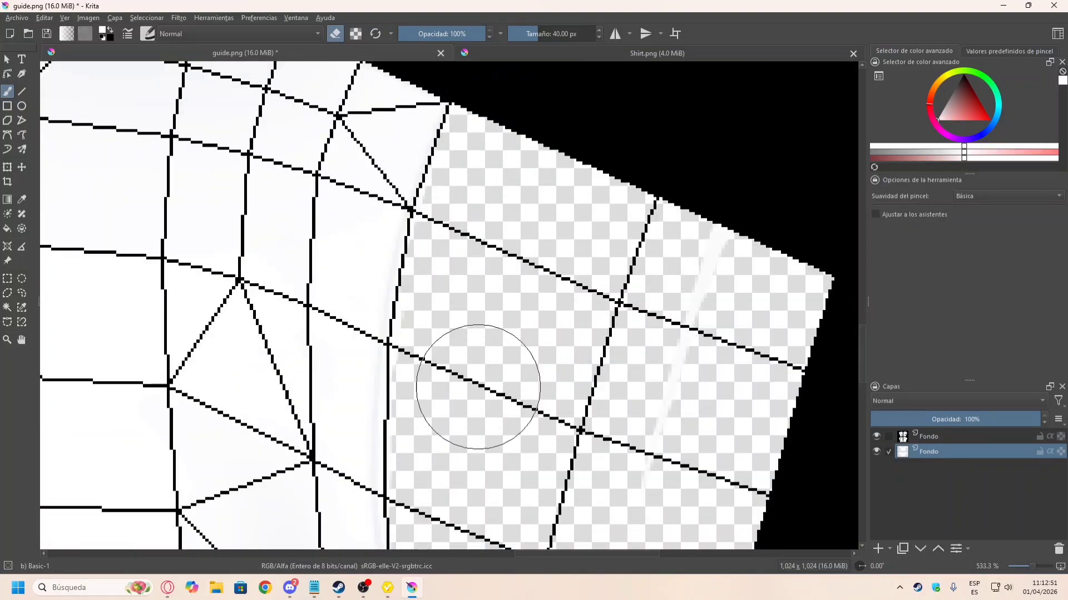
Step: Hide the wireframe guide layer so only the shirt texture shows
scroll(445, 328, "down", 6)
scroll(474, 214, "up", 2)
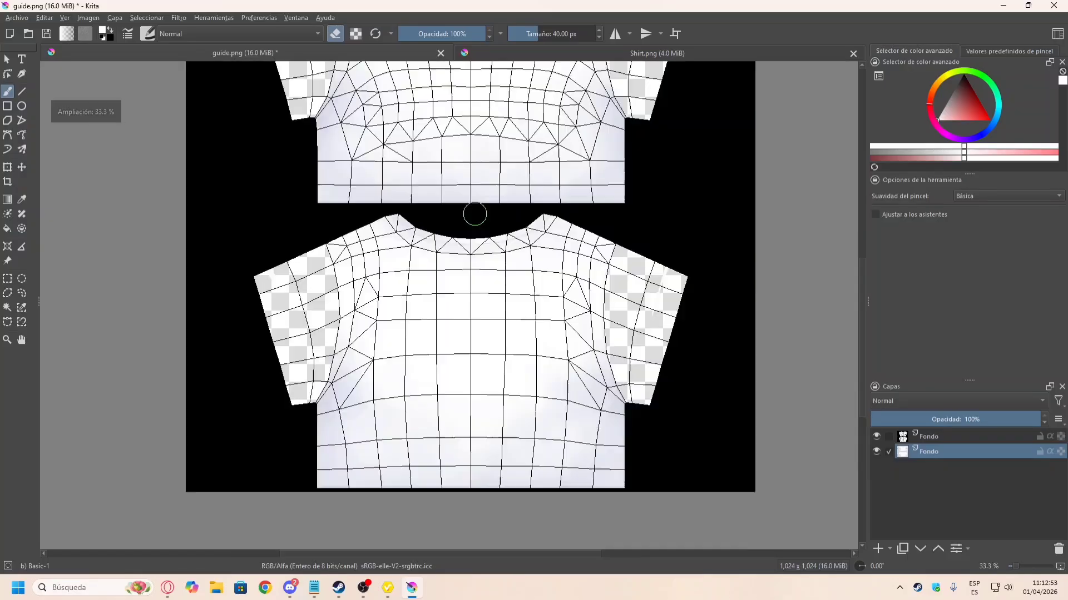
scroll(474, 214, "up", 1)
scroll(472, 273, "down", 2)
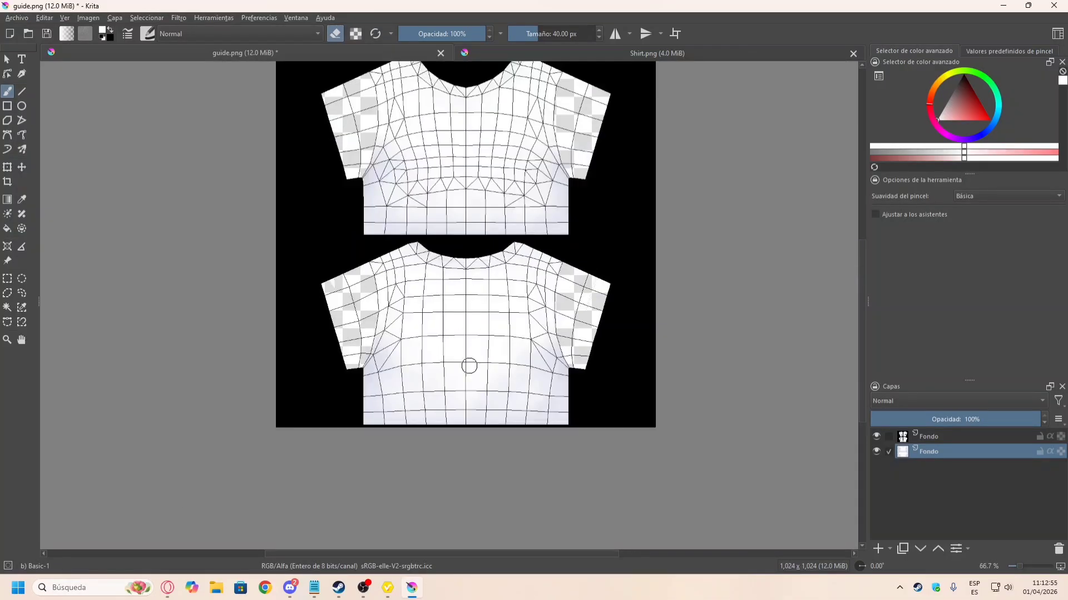
scroll(465, 363, "up", 1)
scroll(467, 315, "down", 2)
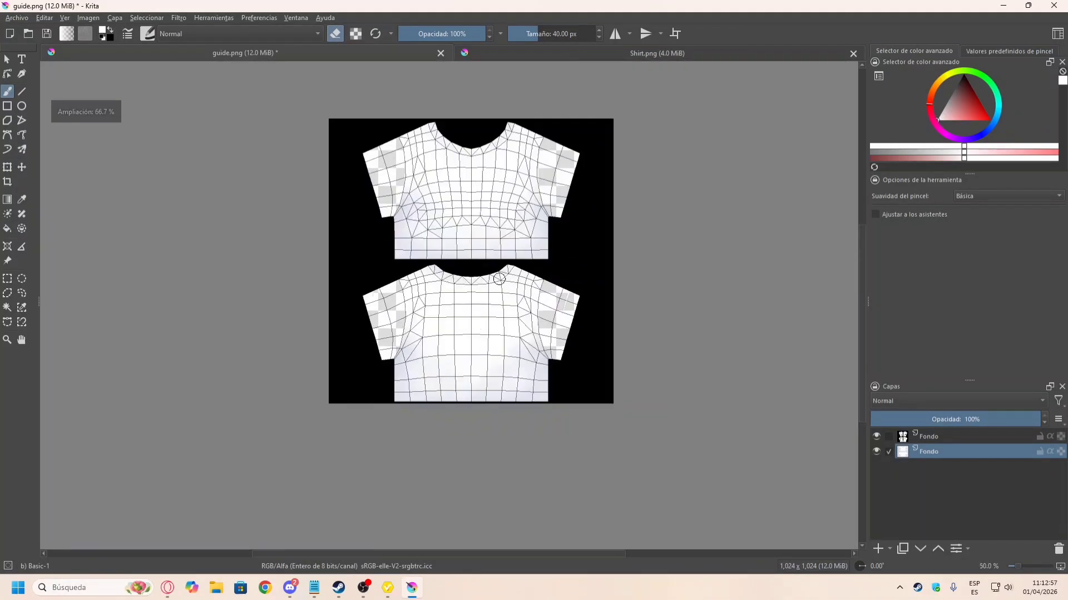
left_click(876, 437)
scroll(396, 237, "up", 1)
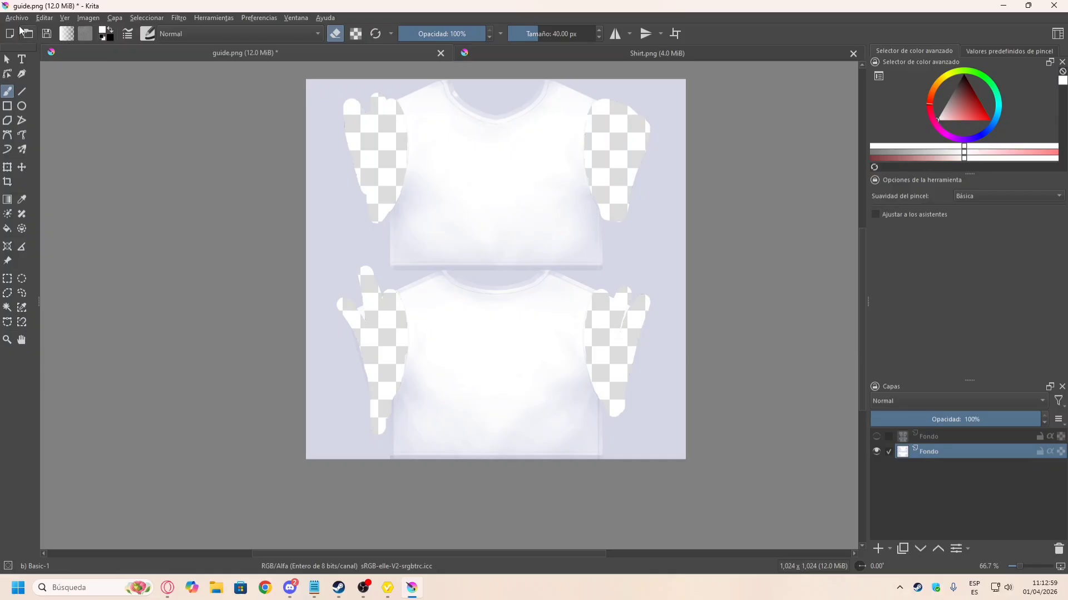
Step: Export the image in PNG format as Shirt in the Lucy folder, replacing the existing Shirt.png
left_click(17, 18)
left_click(23, 121)
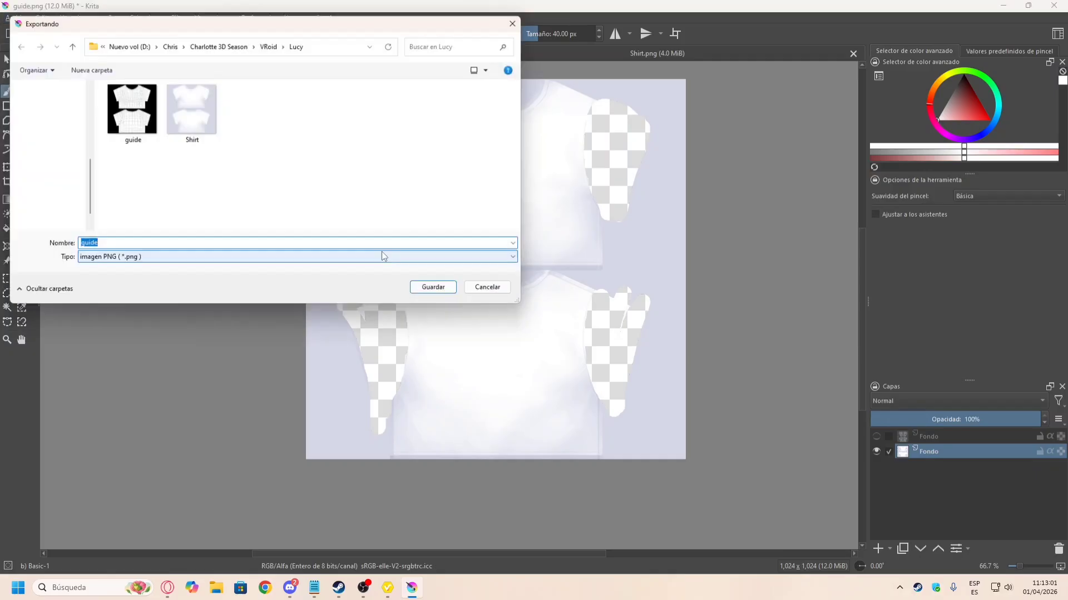
left_click(147, 260)
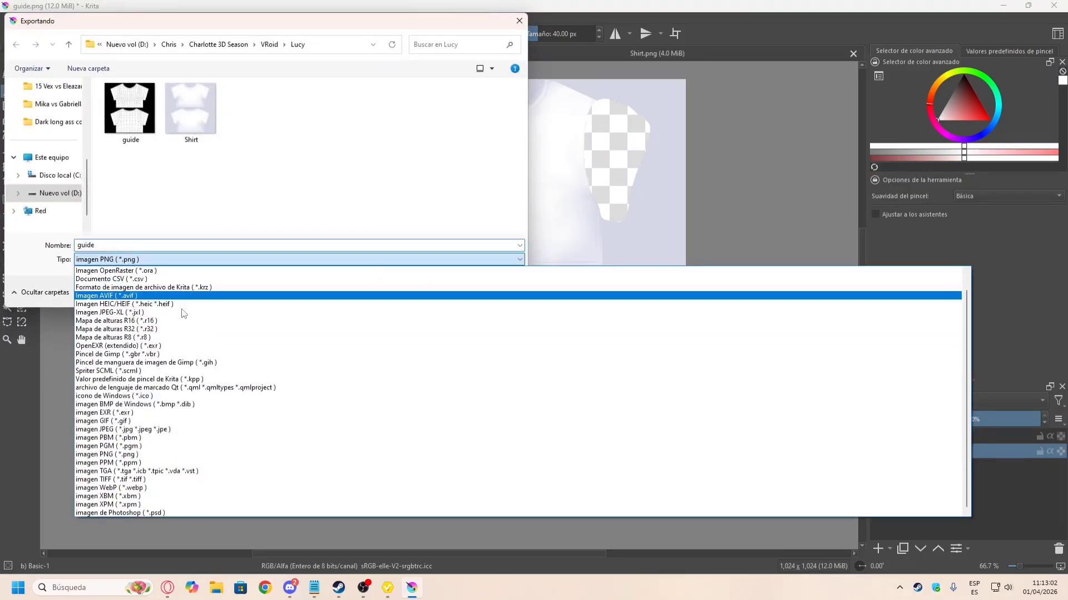
left_click(164, 455)
double_click(115, 245)
type("S")
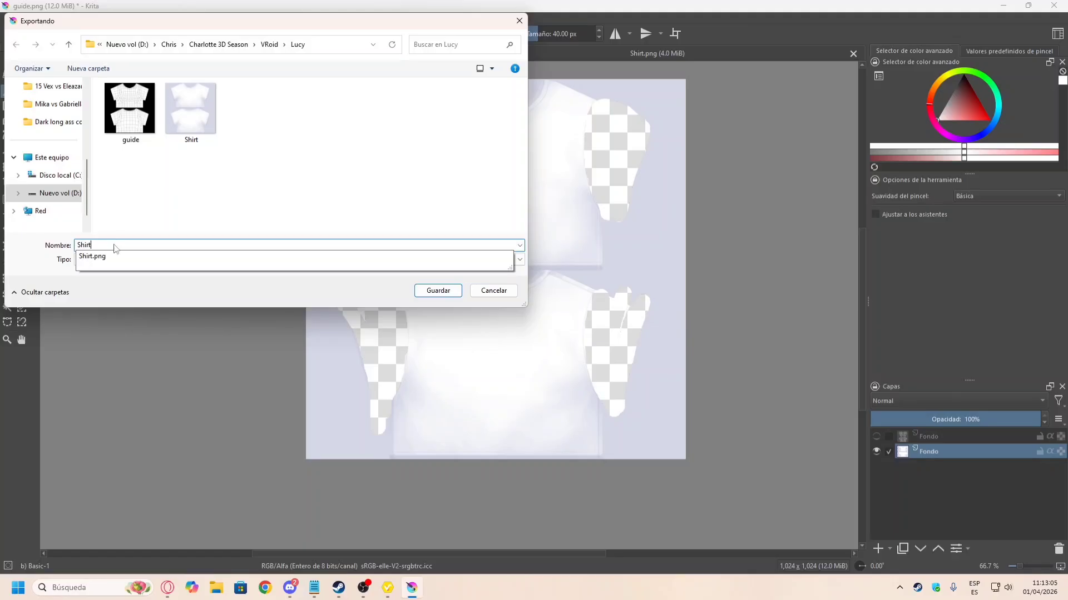
type("hirt")
key("Return")
left_click(605, 293)
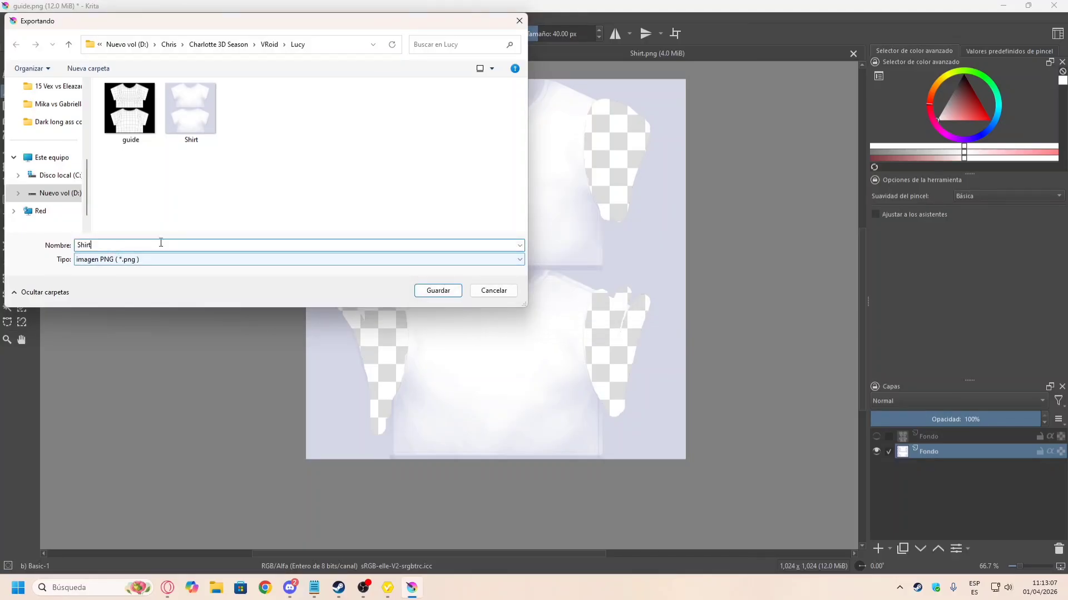
double_click(189, 138)
left_click(560, 293)
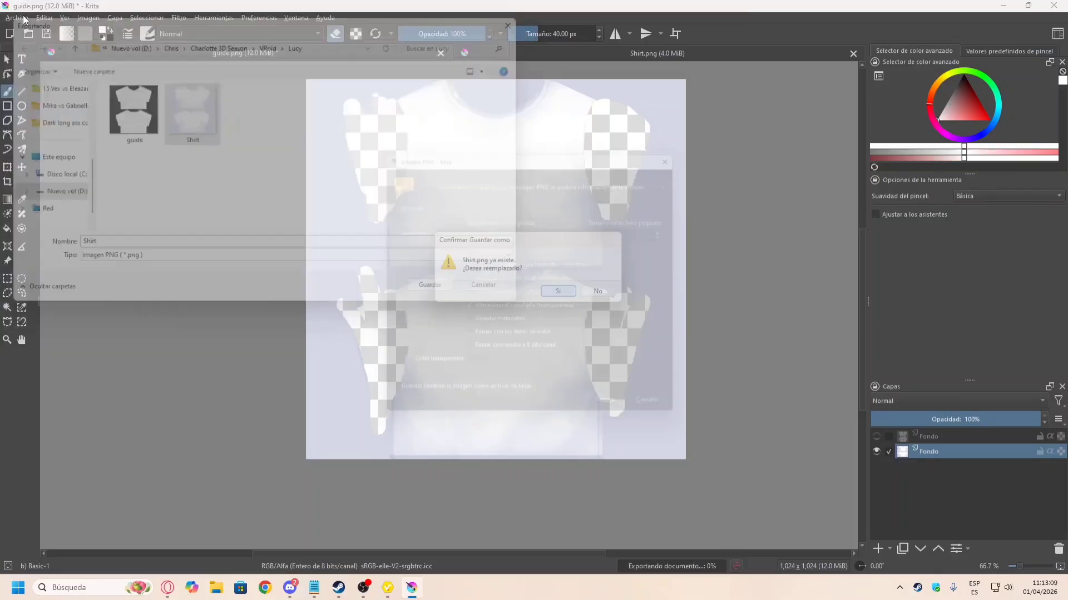
left_click(632, 424)
Step: Save the layered document as Shirt in the Krita archive image format (*.krz) in the Lucy folder
left_click(17, 17)
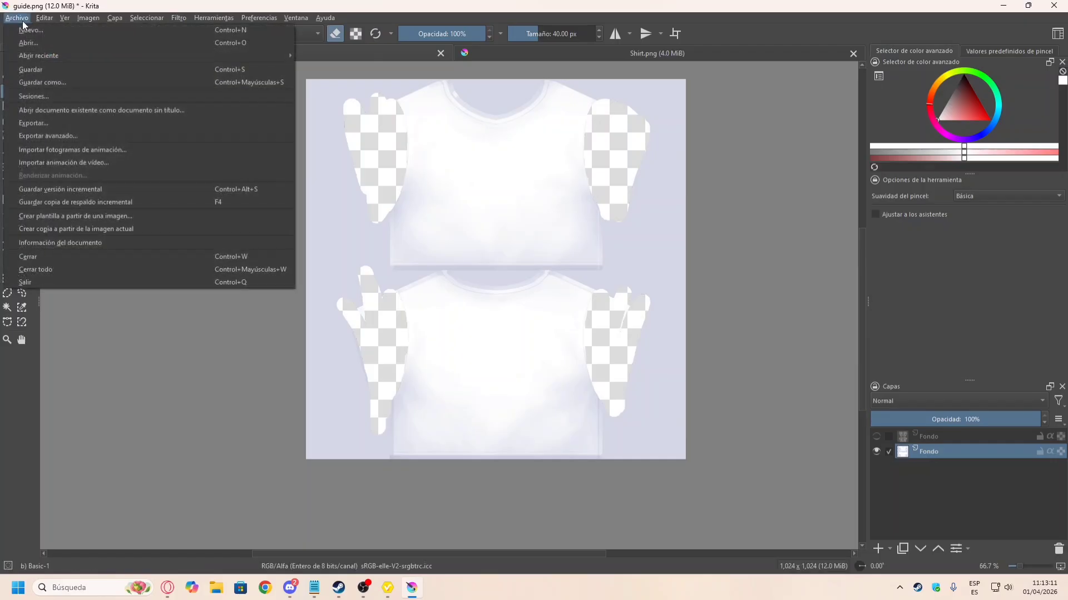
left_click(53, 88)
left_click(167, 259)
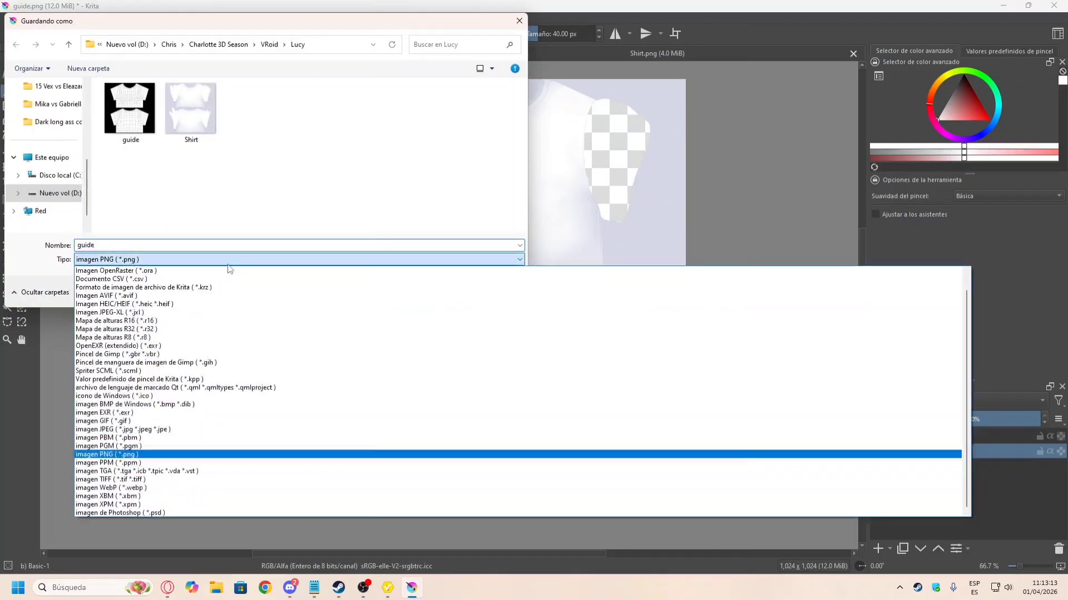
left_click(128, 286)
double_click(121, 243)
type("S")
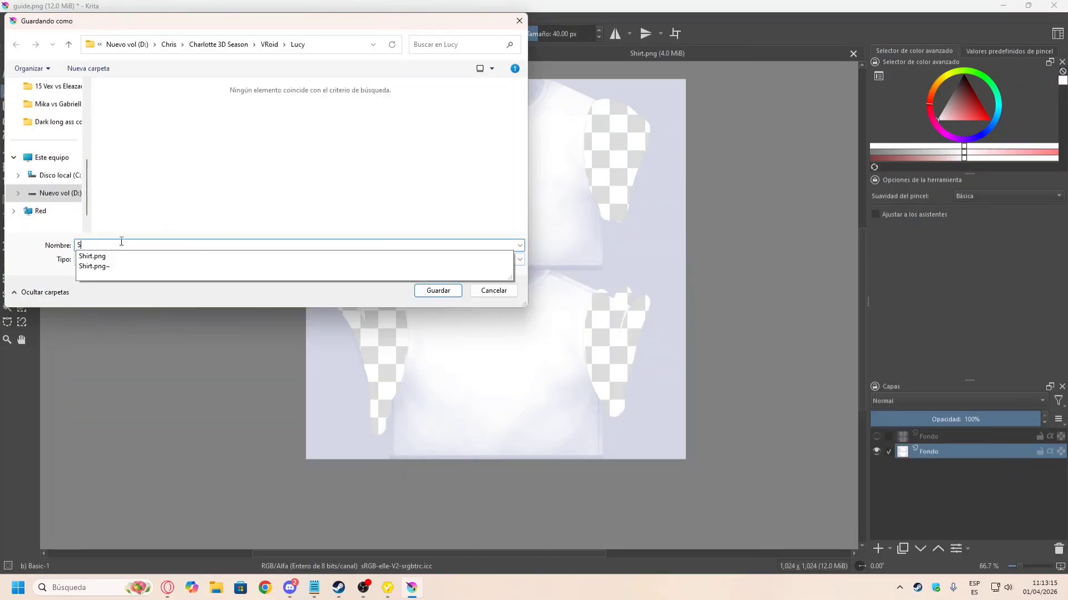
type("hirt")
left_click(438, 290)
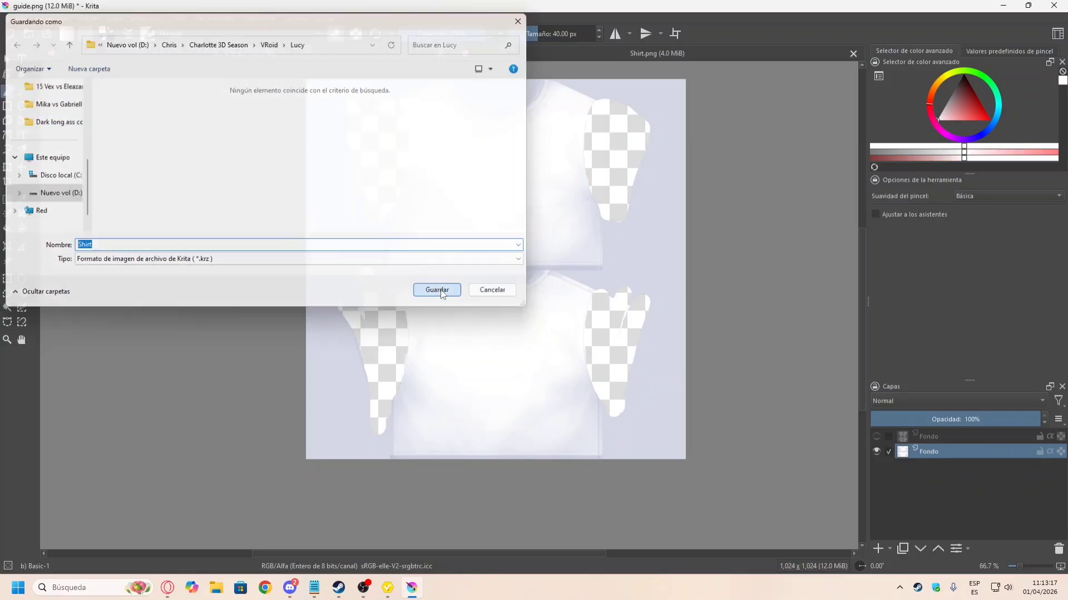
Step: Switch to VRoid Studio, hide the Mini T-Shirt's default layer and import the Shirt image as a new texture layer
left_click(387, 587)
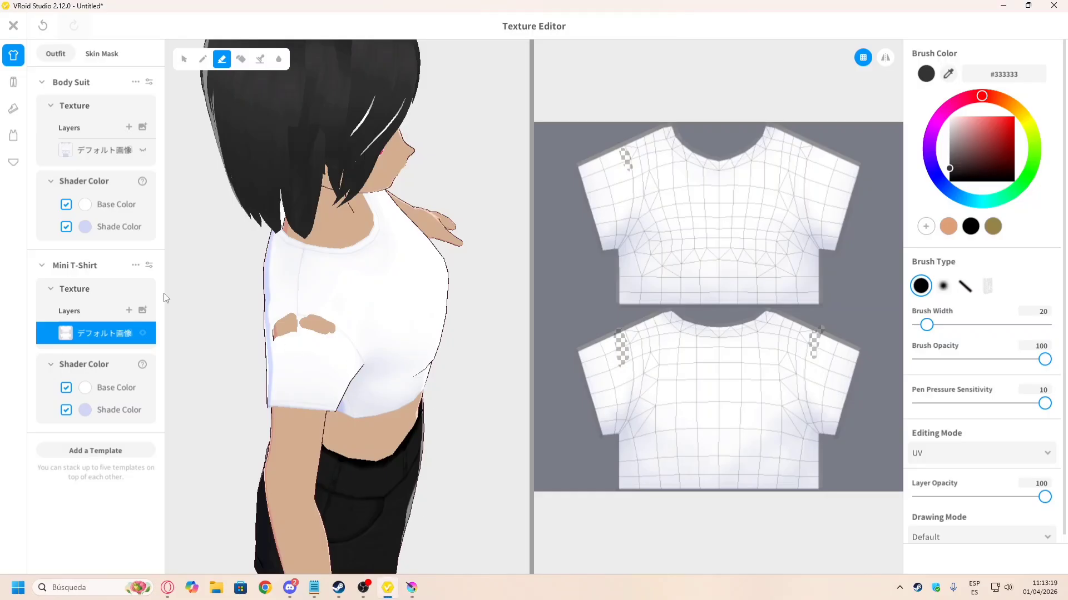
left_click(144, 335)
left_click(142, 311)
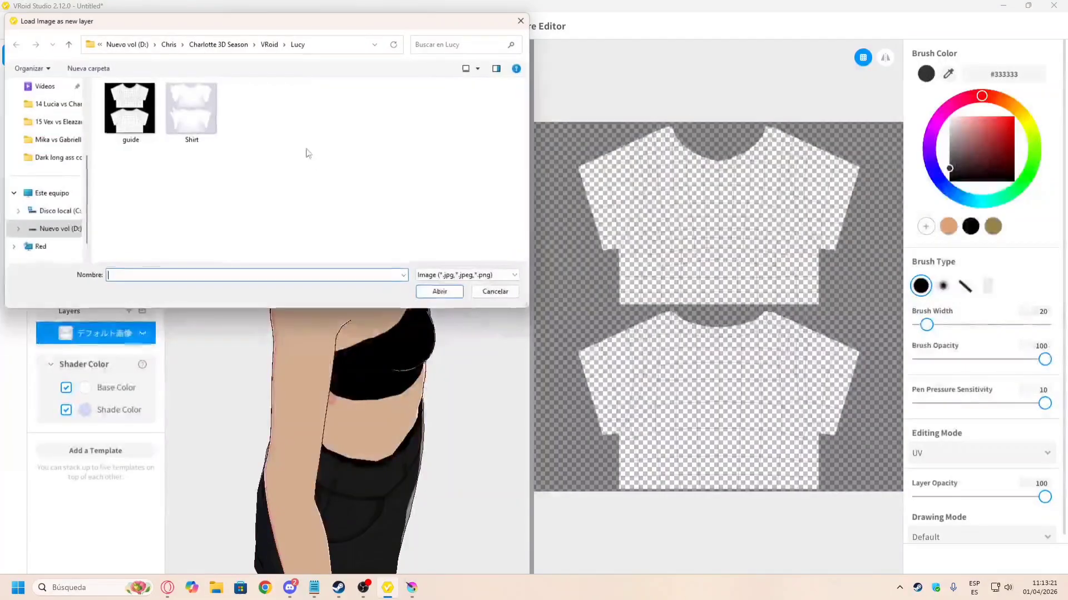
double_click(191, 127)
Step: Examine the crop top's armholes and seams on the model from the back, side and front
right_click_drag(376, 353, 293, 325)
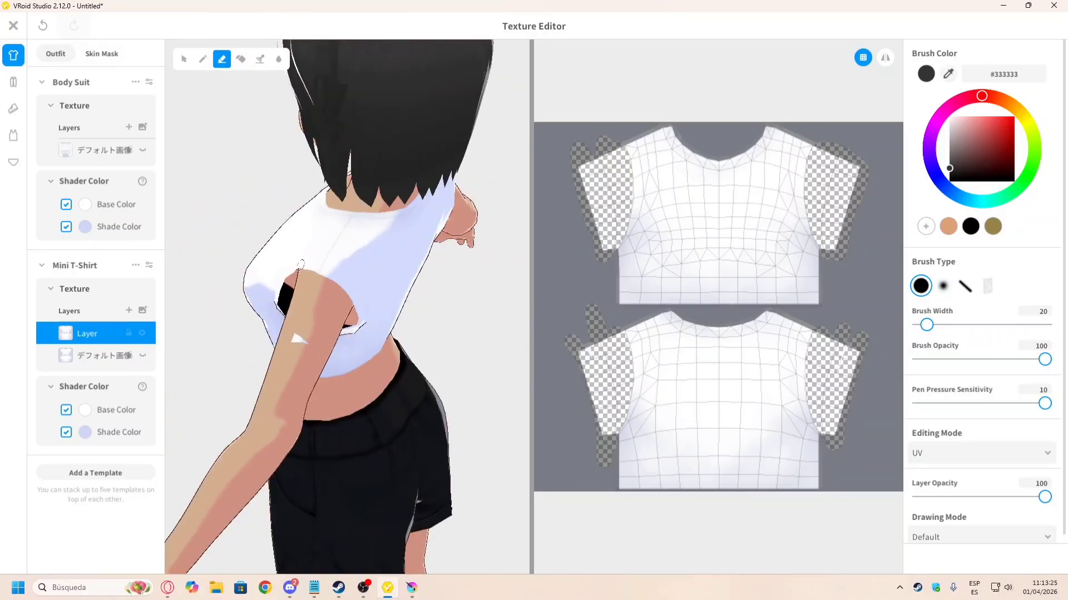
right_click_drag(300, 265, 234, 342)
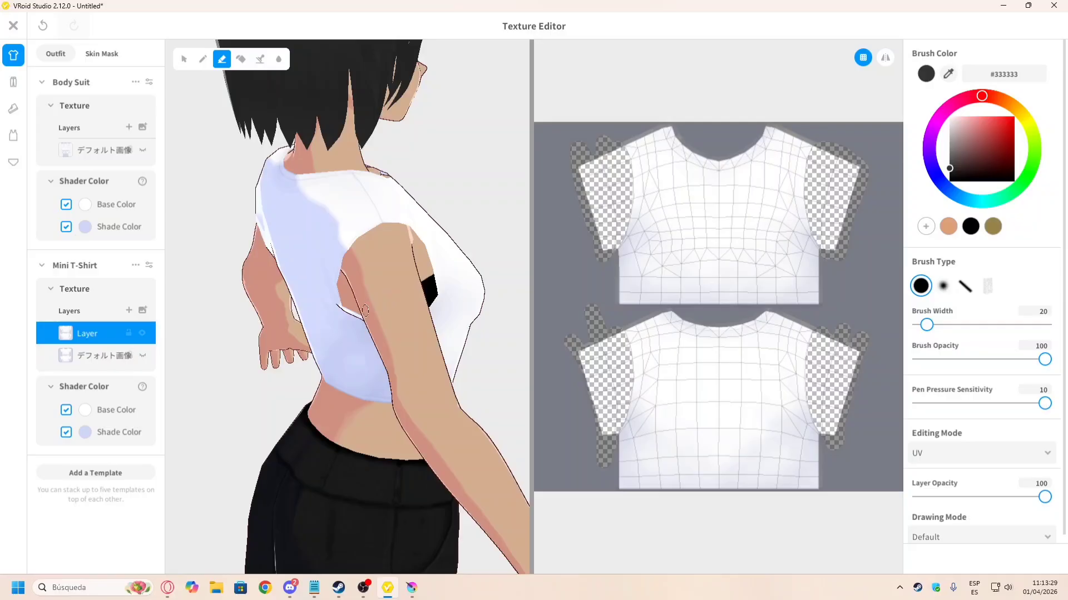
right_click_drag(365, 311, 417, 280)
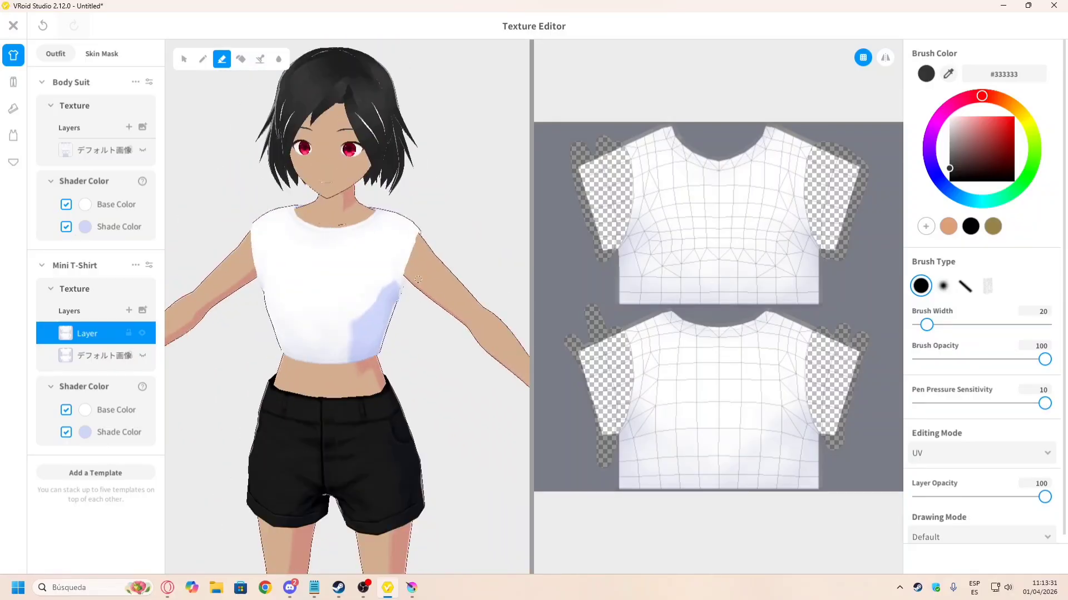
scroll(417, 280, "down", 5)
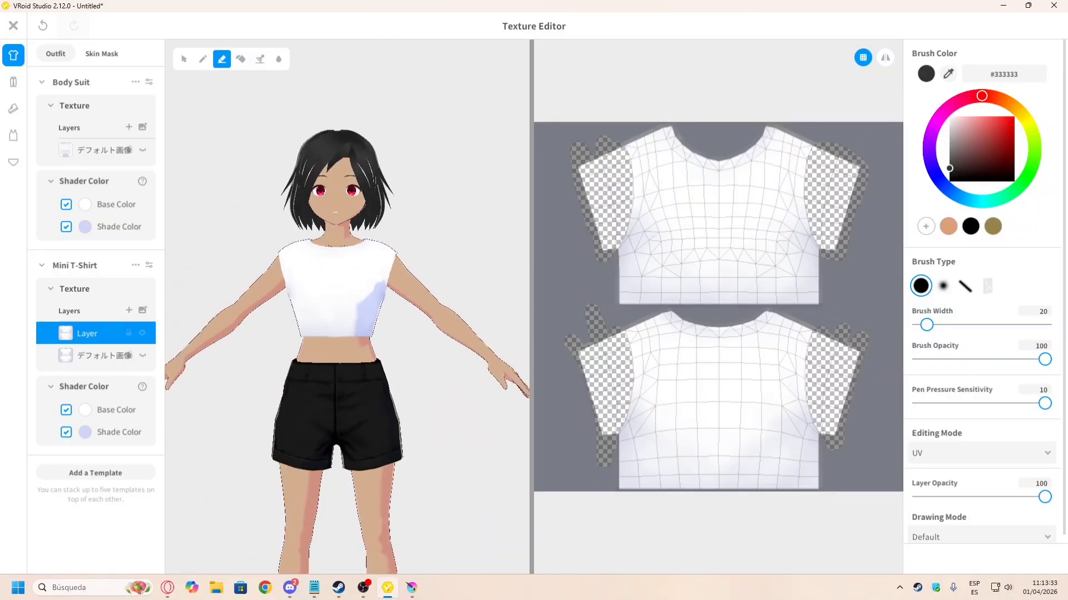
scroll(425, 297, "up", 2)
right_click_drag(425, 296, 406, 267)
scroll(428, 246, "up", 2)
scroll(423, 245, "up", 3)
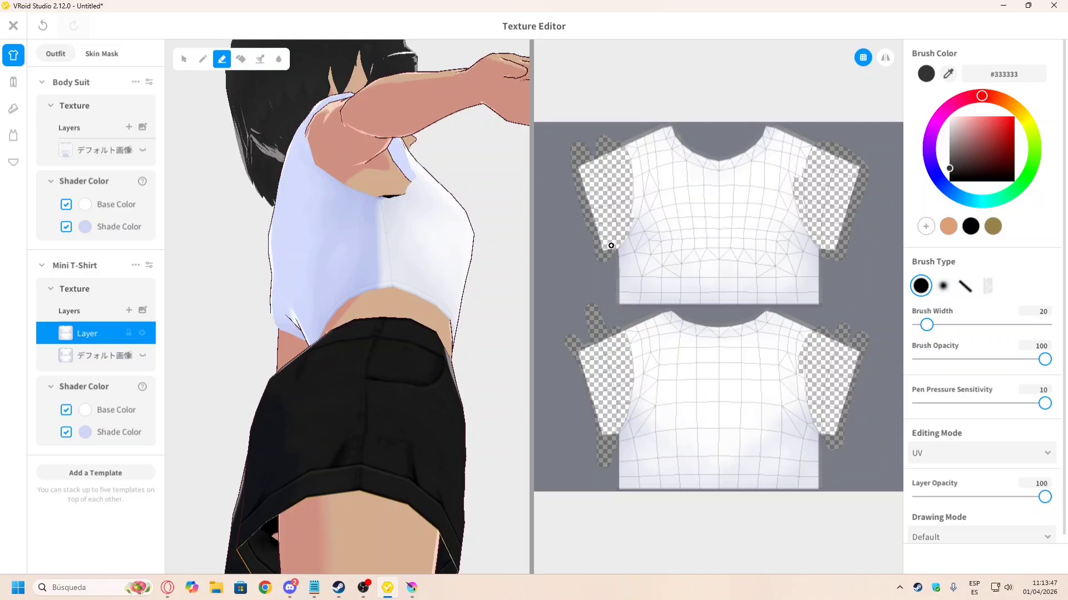
scroll(630, 225, "up", 2)
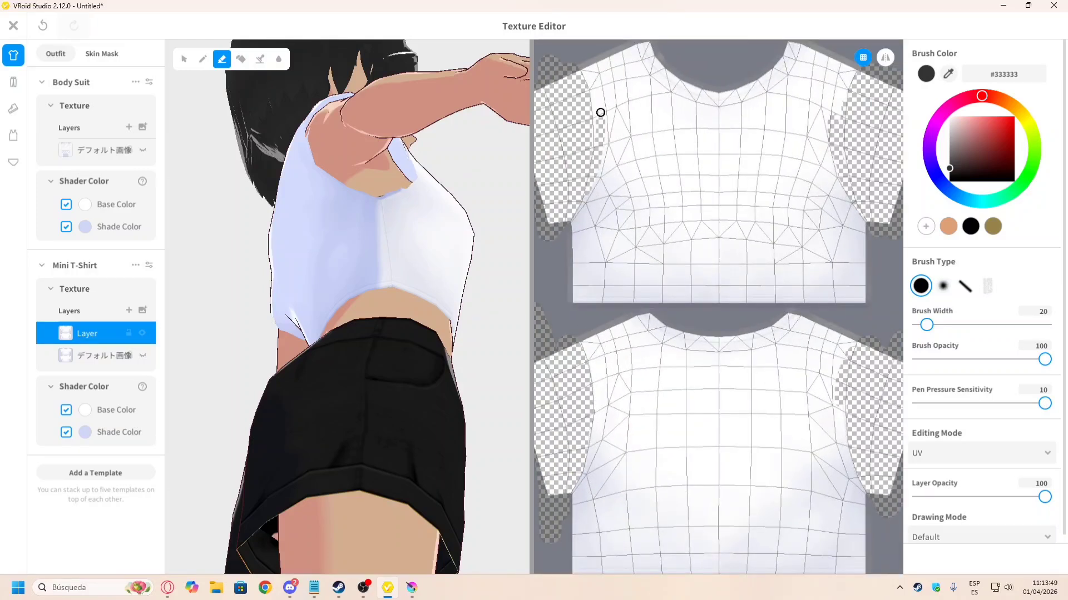
right_click_drag(382, 162, 252, 183)
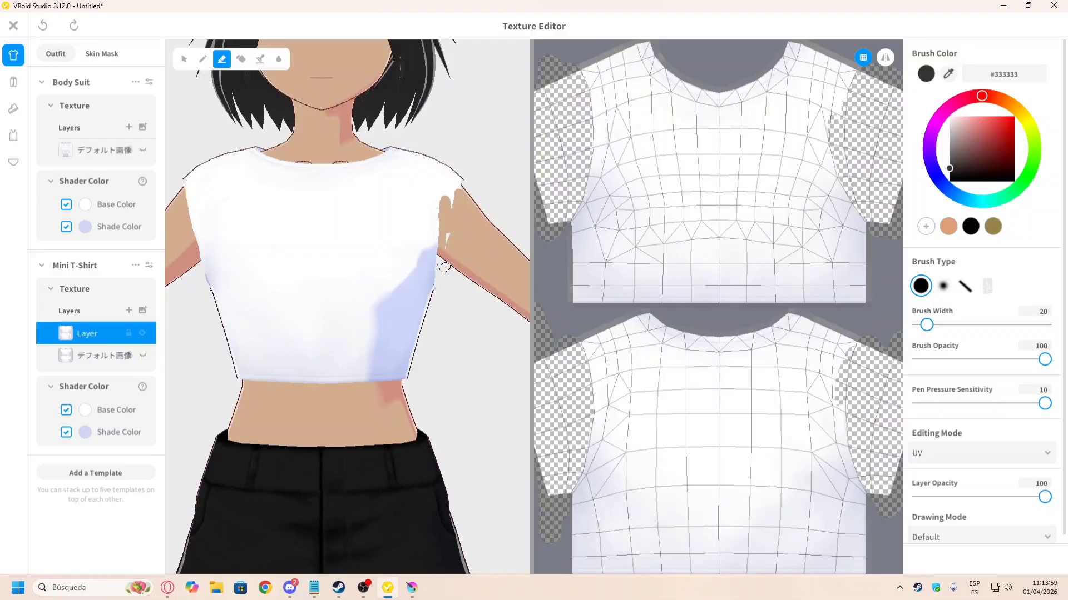
scroll(470, 250, "down", 3)
Step: Switch to Krita and show the wireframe guide layer over the shirt texture
key("alt+Tab")
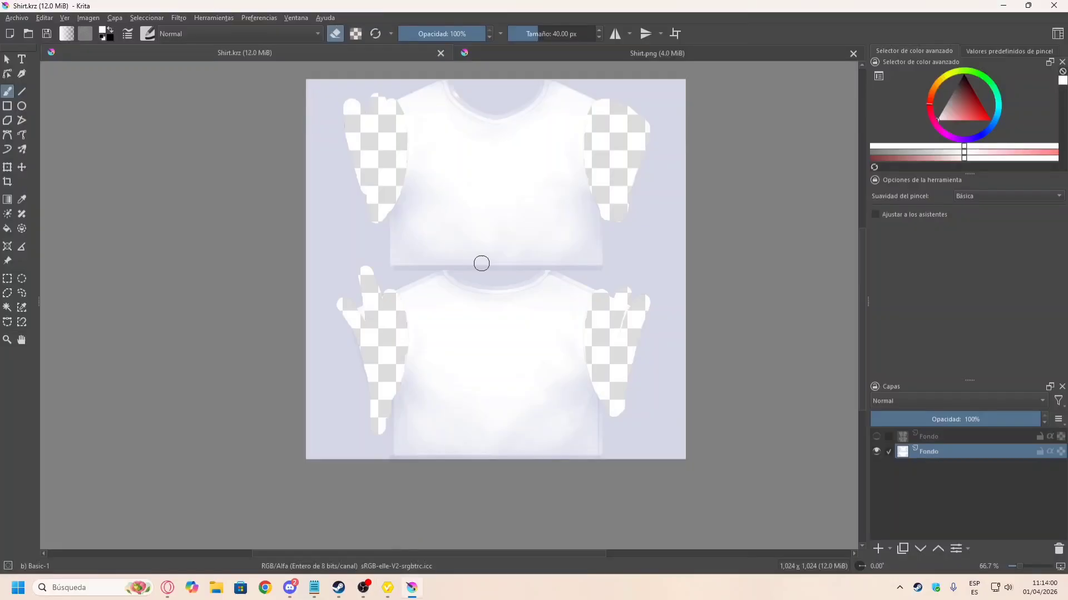
left_click(877, 436)
scroll(346, 171, "up", 4)
scroll(417, 138, "down", 2)
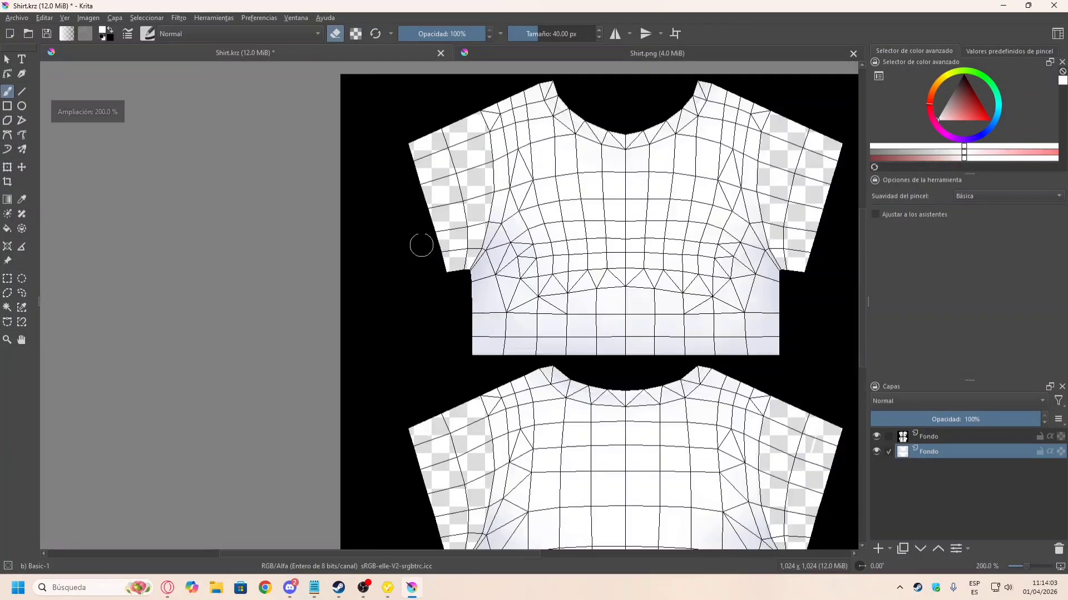
scroll(508, 162, "down", 3)
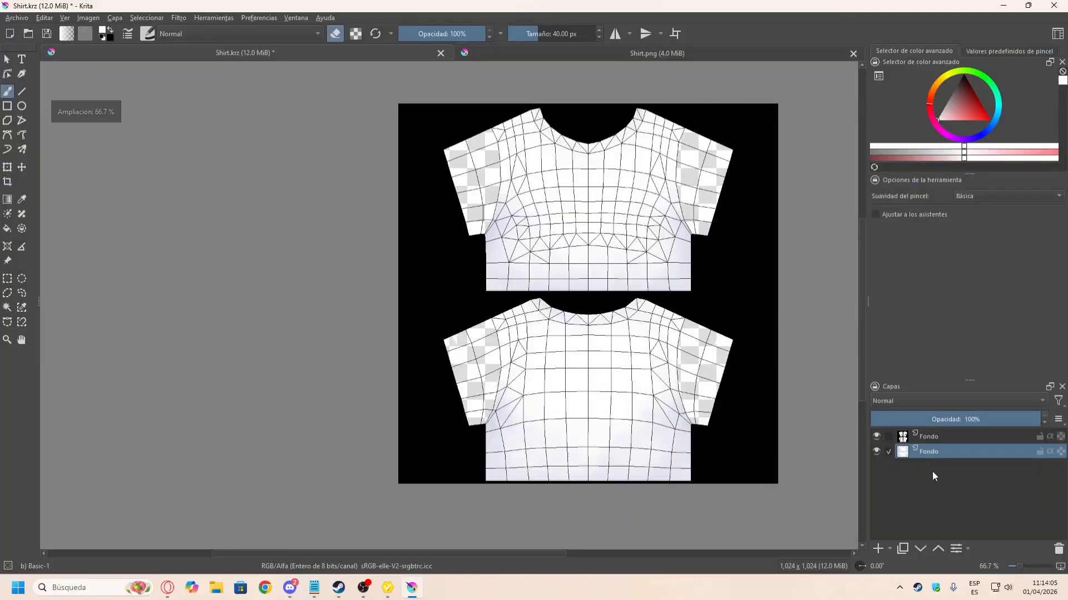
Step: Add a vector layer between the guide and the shirt texture, and hide the shirt texture layer
left_click(890, 548)
left_click(932, 435)
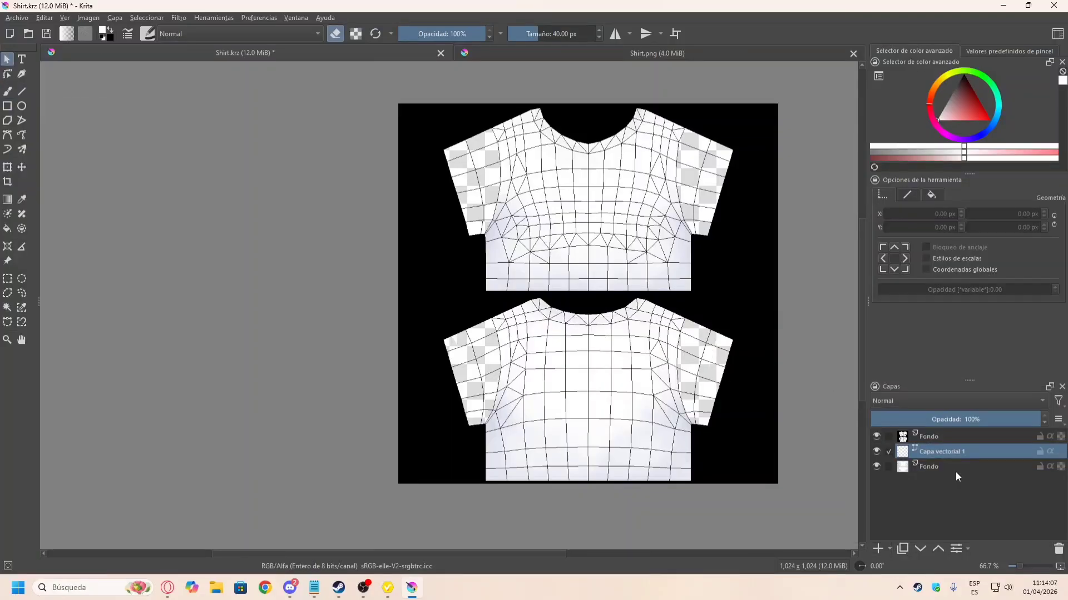
left_click(876, 466)
Step: Set up the Bézier curve tool with eraser mode off, a white colour and a 2 px Basic-1 brush
left_click(8, 135)
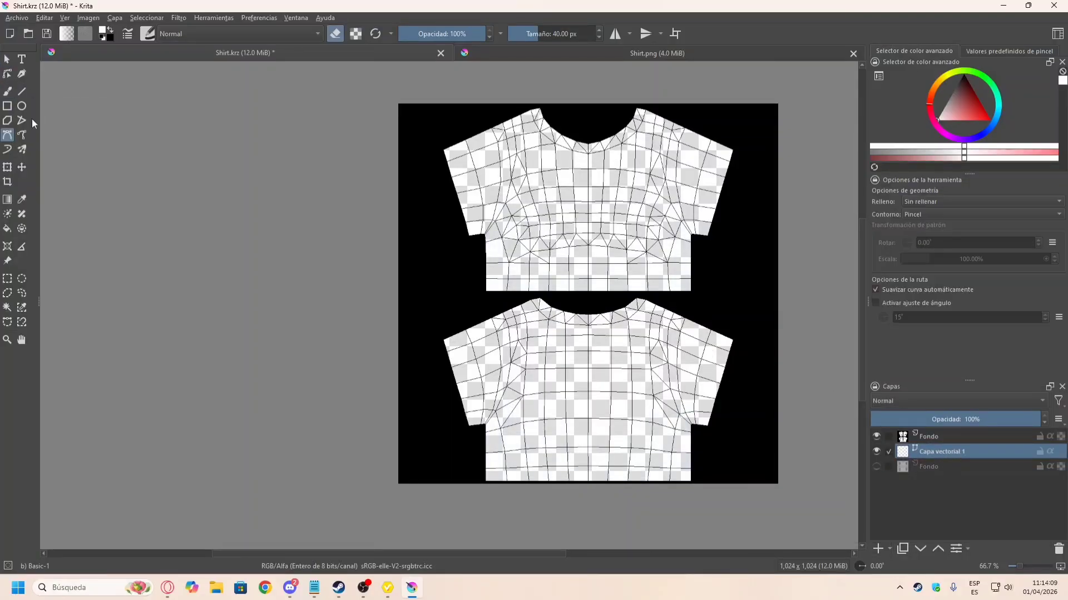
key("e")
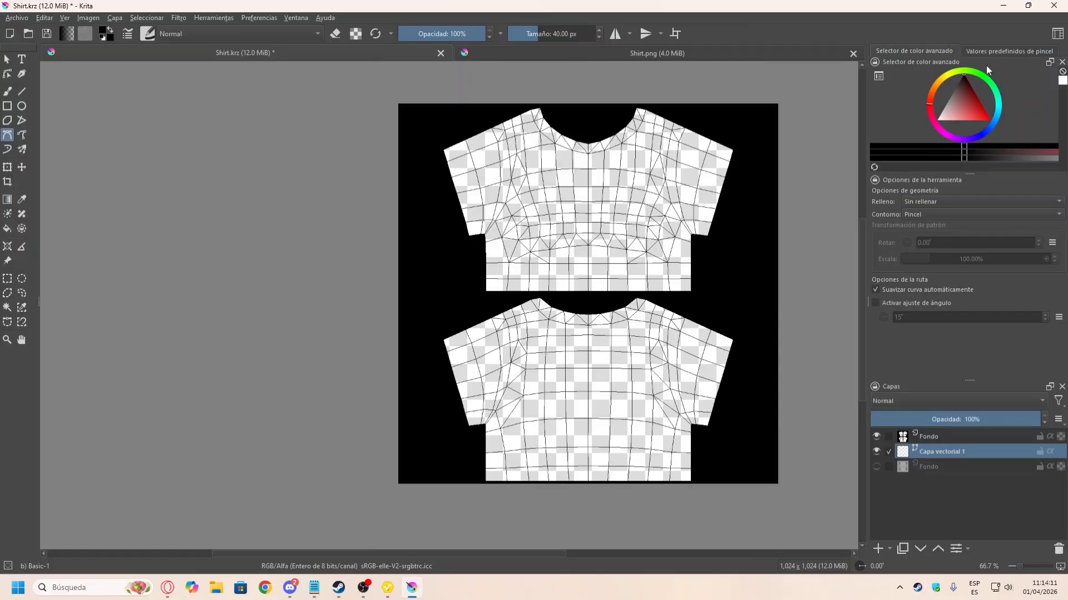
left_click(937, 120)
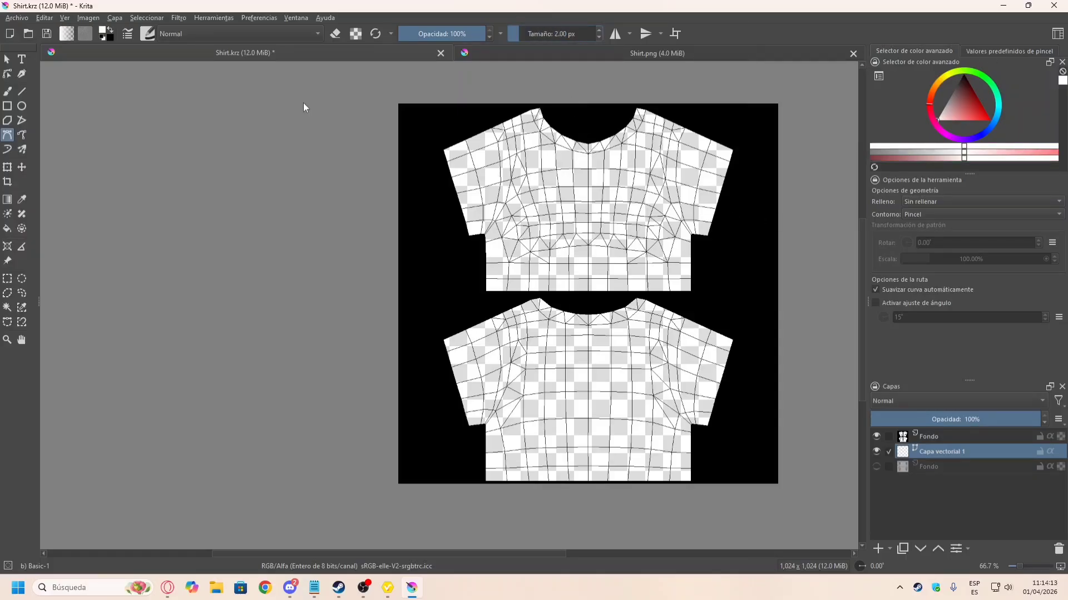
Step: Start a path at the front piece's left underarm corner and trace the lower armhole seam along the wireframe
scroll(414, 339, "up", 10)
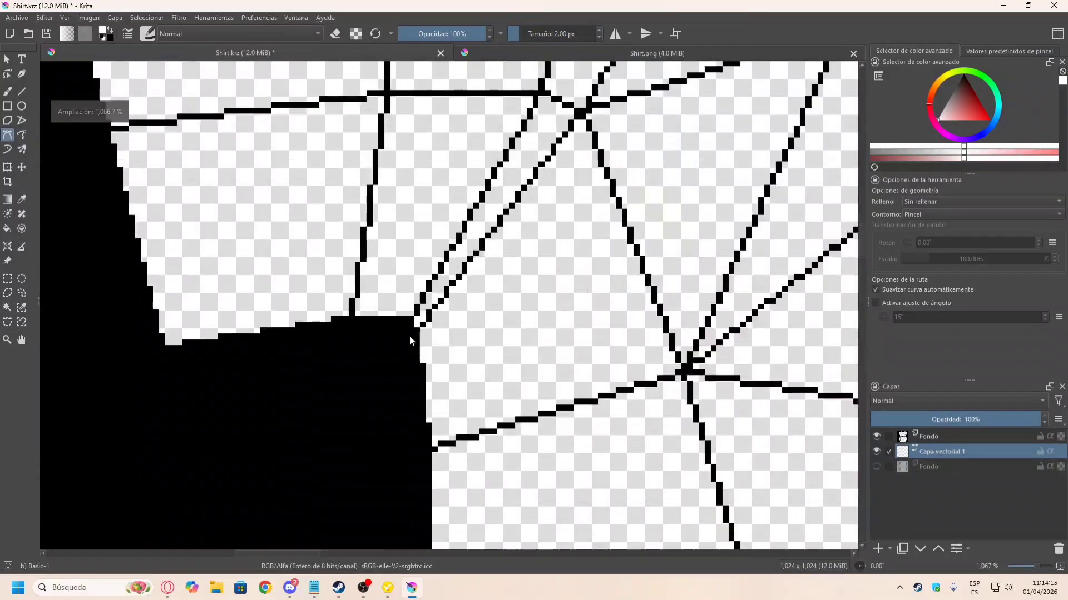
left_click(420, 338)
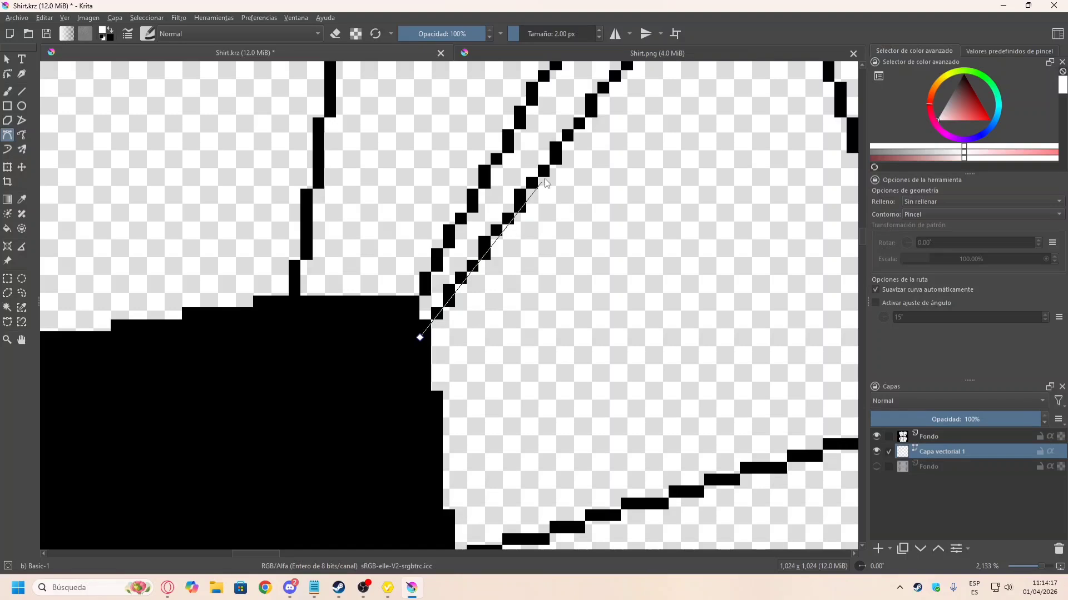
scroll(555, 163, "down", 3)
scroll(644, 122, "up", 2)
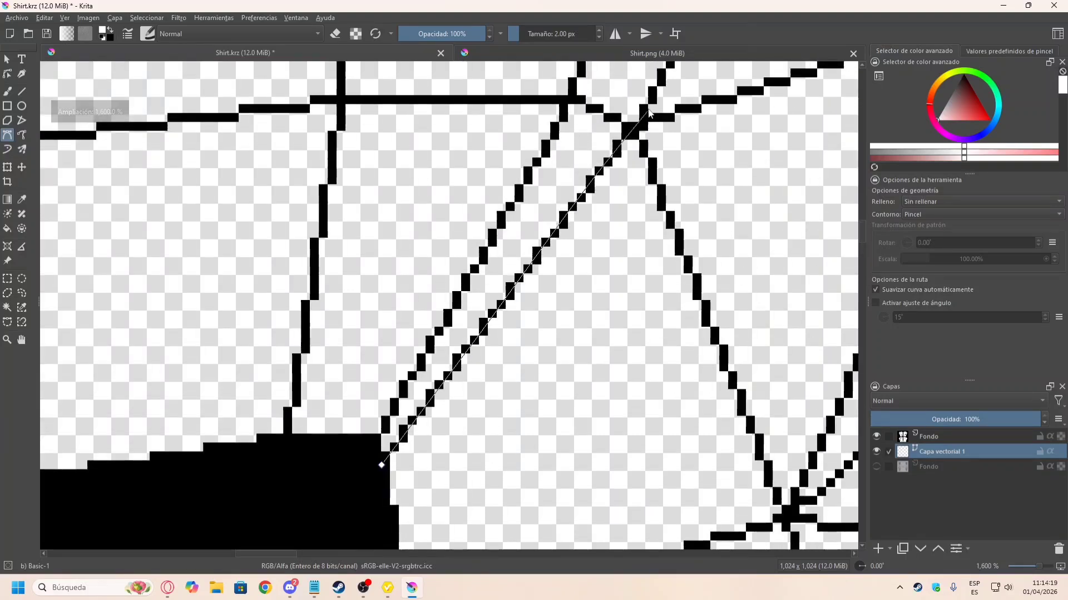
scroll(644, 123, "down", 3)
scroll(650, 122, "up", 2)
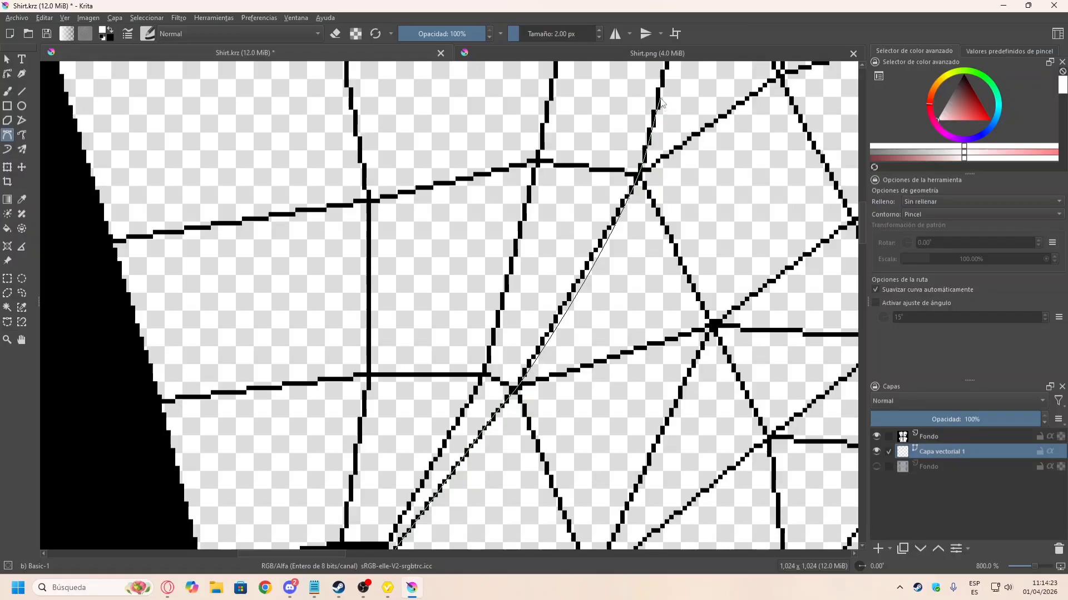
Step: Continue the path up the front piece's left armhole seam and end it just outside the shoulder edge
scroll(661, 102, "down", 3)
scroll(555, 329, "up", 2)
scroll(642, 194, "down", 1)
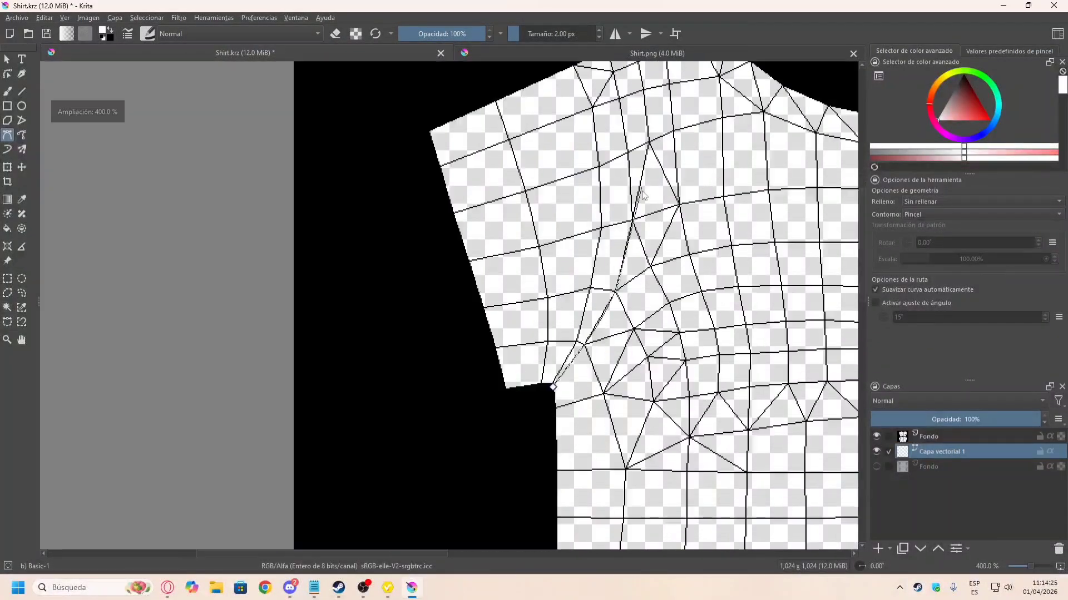
scroll(642, 193, "down", 1)
scroll(643, 117, "up", 3)
left_click(654, 251)
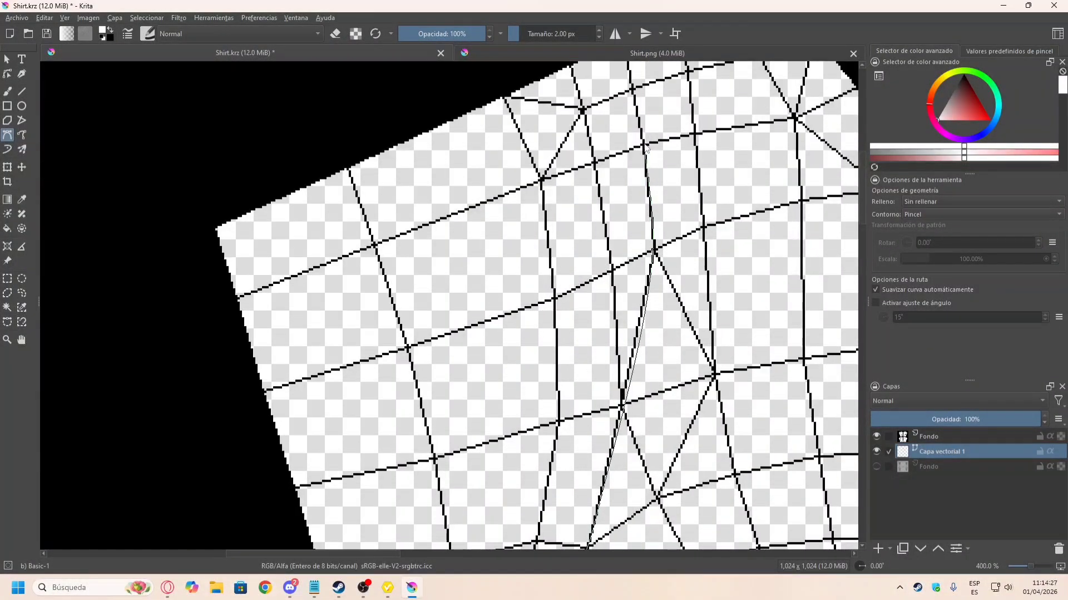
scroll(648, 179, "down", 3)
scroll(646, 136, "up", 4)
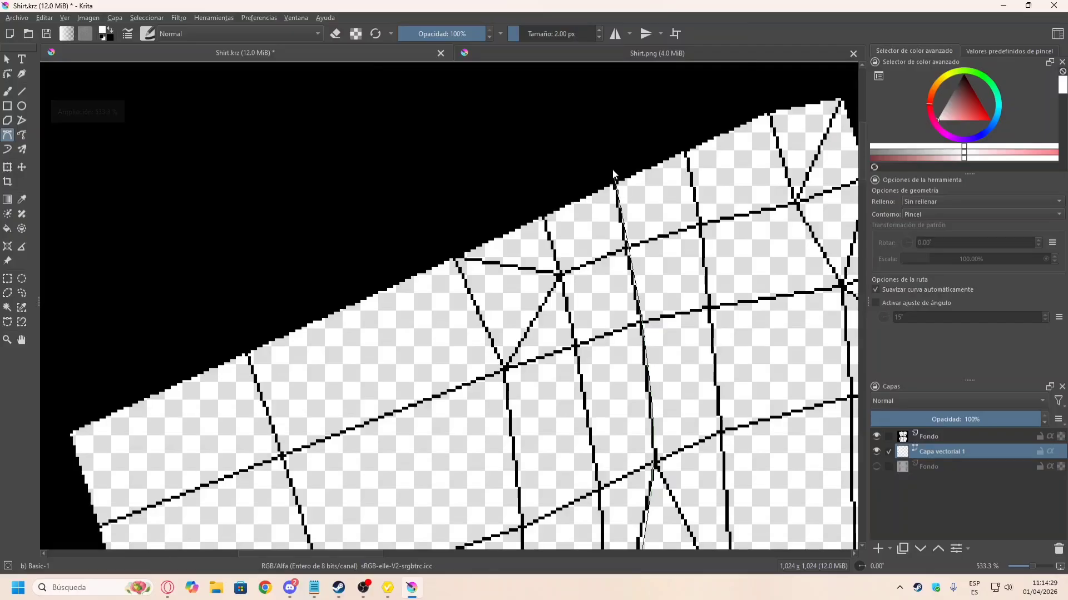
double_click(612, 169)
Step: Start a second path at the left shoulder and run it above the front neckline, outside the shirt, to the right shoulder
scroll(617, 166, "down", 3)
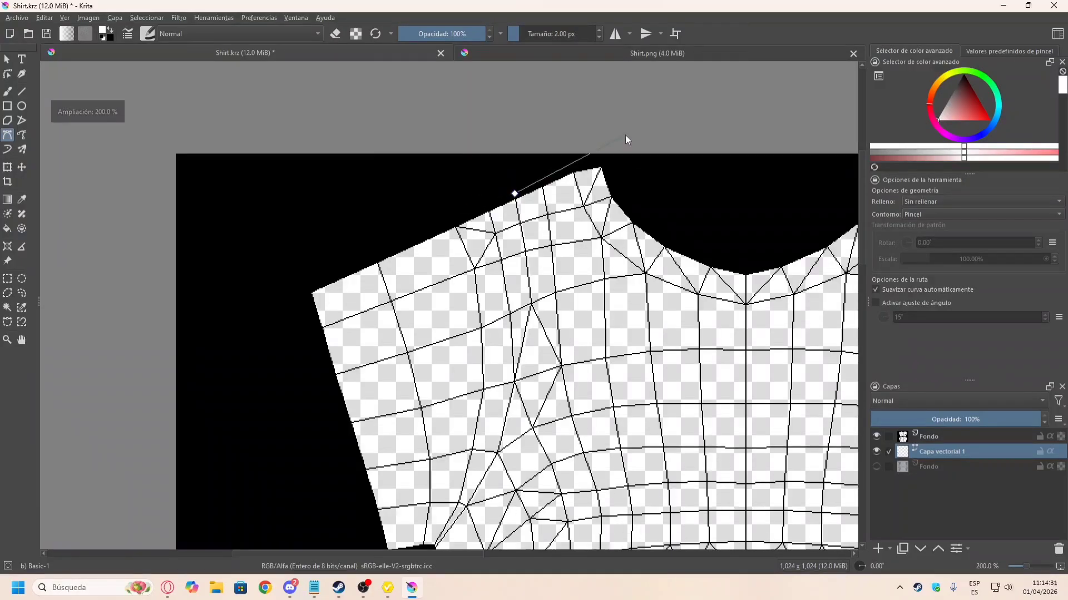
left_click(585, 165)
scroll(634, 201, "down", 2)
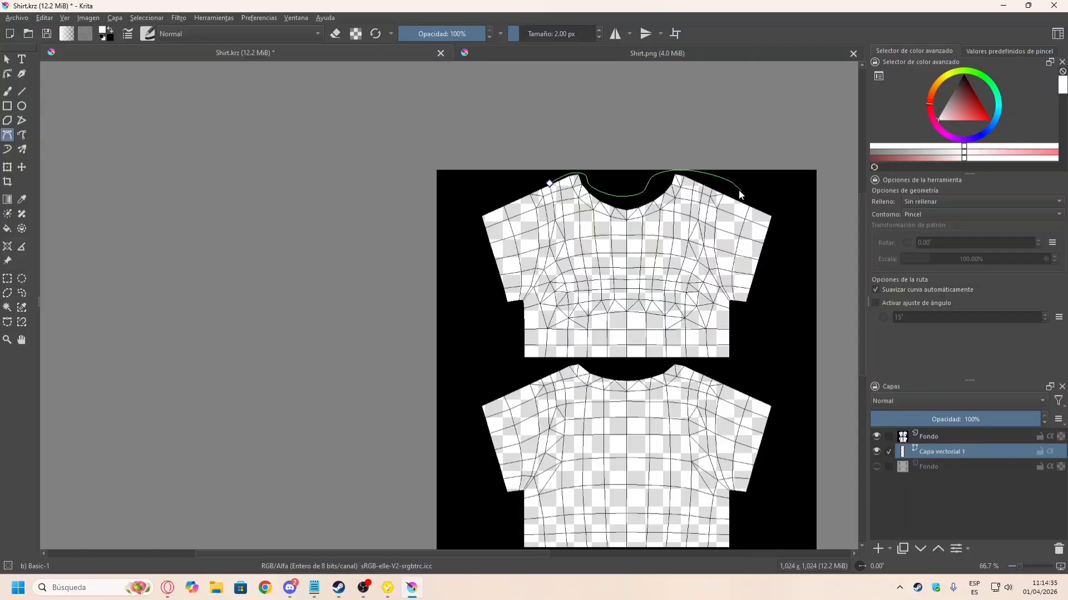
scroll(730, 182, "up", 3)
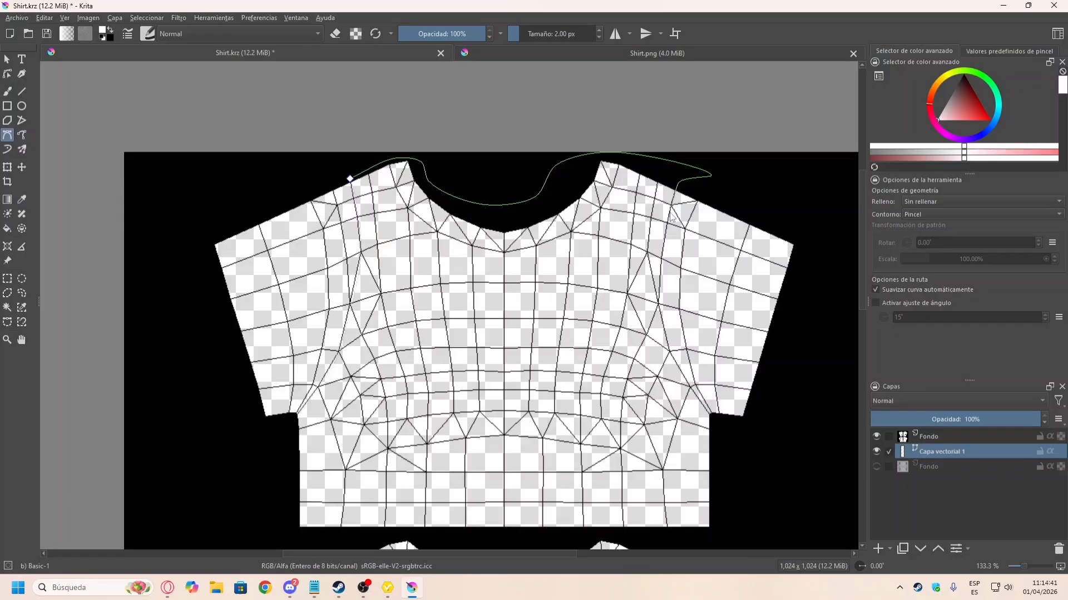
Step: Trace the front piece's right armhole seam down the wireframe and end the path just outside the underarm corner
scroll(671, 216, "up", 3)
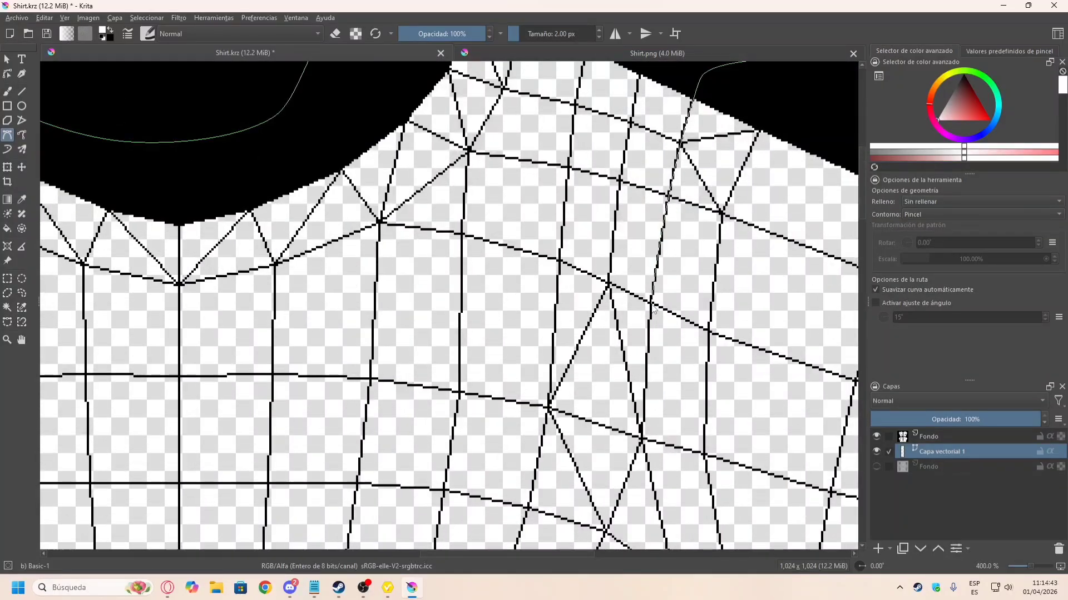
scroll(645, 430, "down", 3)
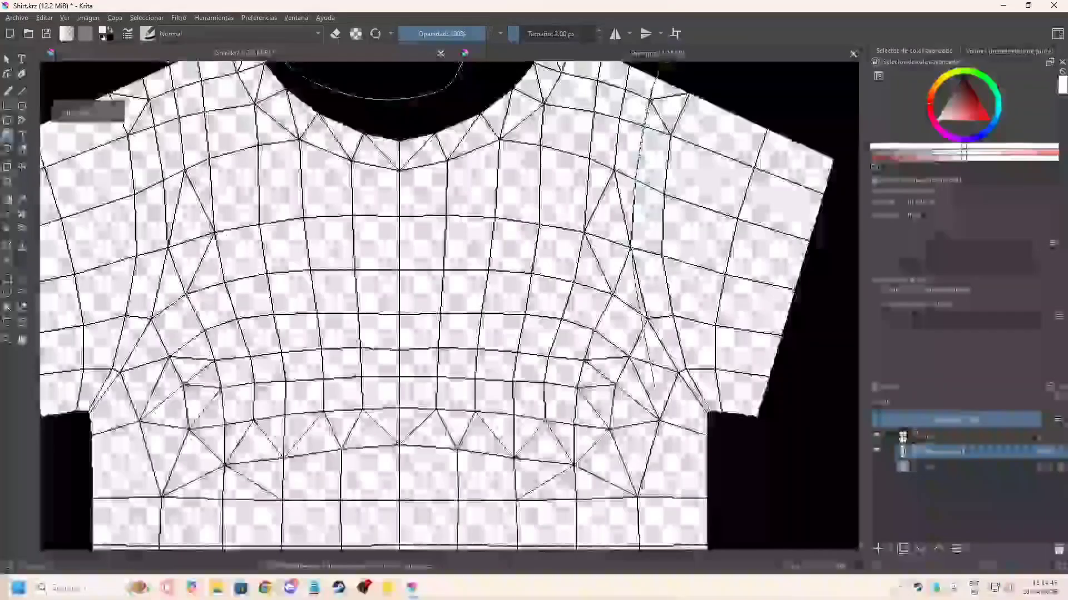
scroll(689, 376, "up", 2)
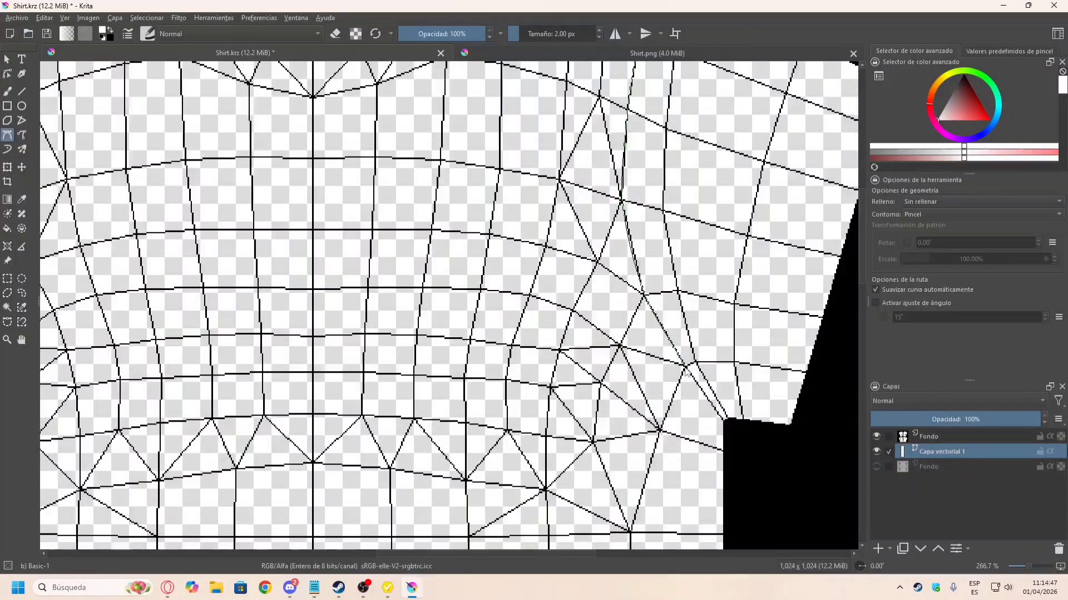
double_click(738, 444)
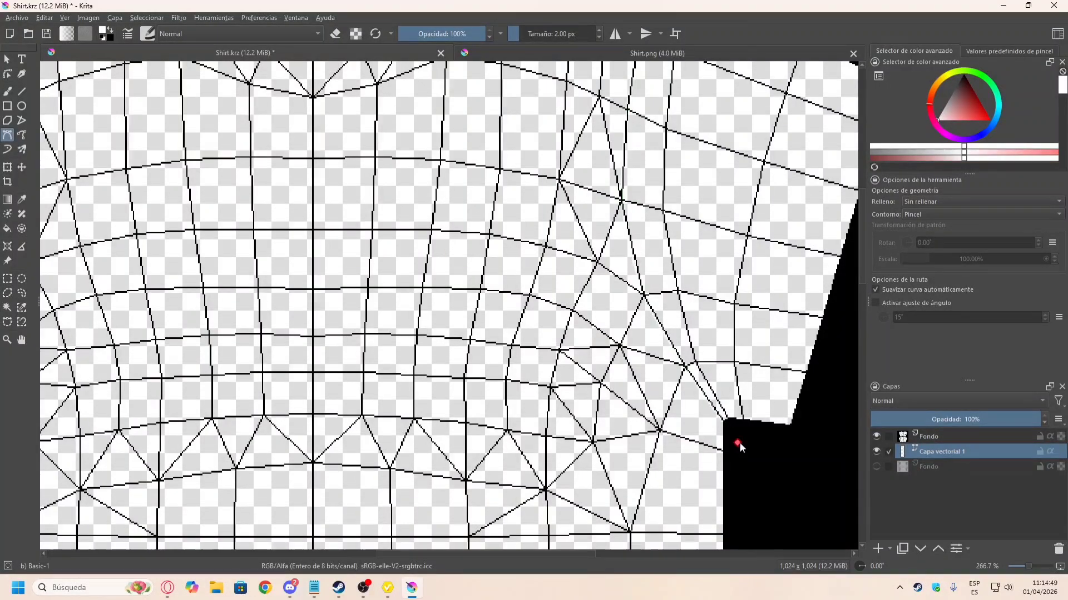
Step: Draw a path from the right underarm around the outside of the front hem to the left underarm, checking the lines without the guide
left_click(738, 445)
scroll(737, 438, "down", 3)
left_click(877, 437)
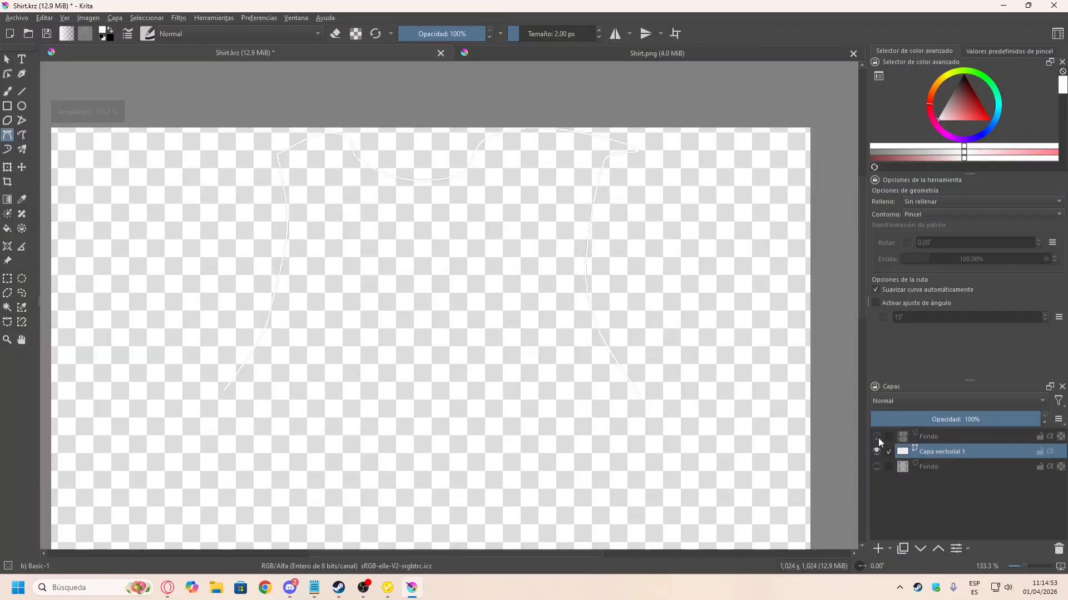
left_click(877, 437)
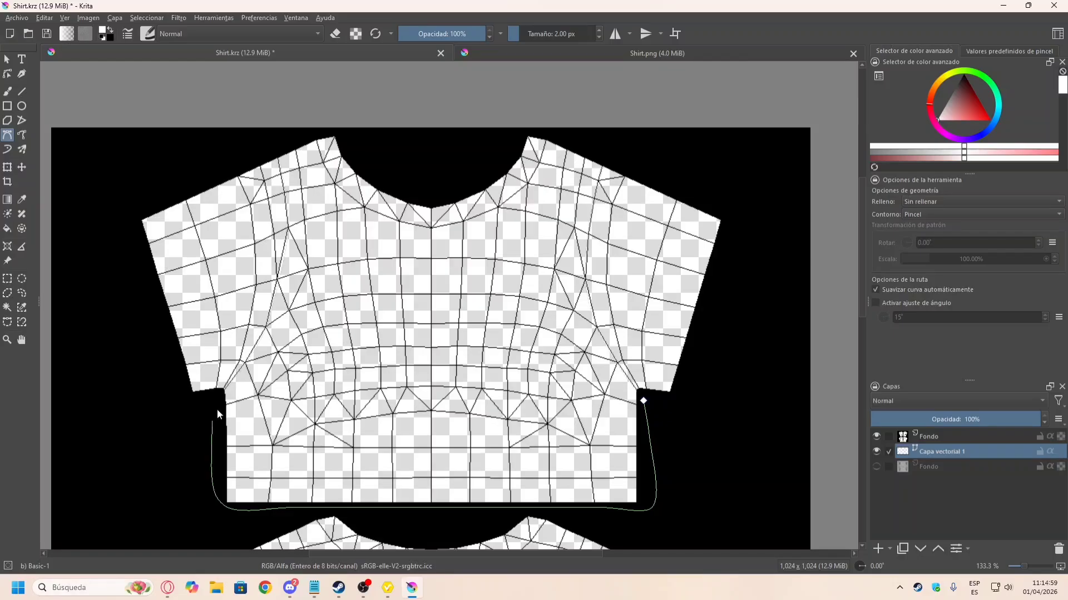
scroll(323, 313, "down", 4)
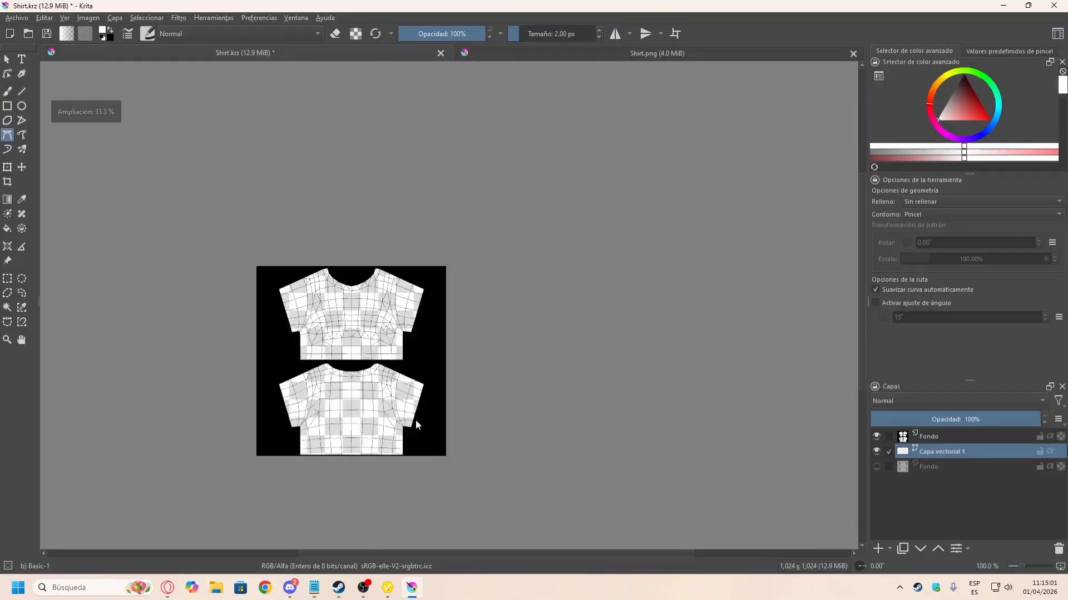
Step: Examine the traced front outline up close with the wireframe guide hidden, and show the guide again
scroll(416, 421, "up", 3)
scroll(430, 308, "down", 3)
scroll(236, 336, "up", 3)
scroll(500, 311, "down", 2)
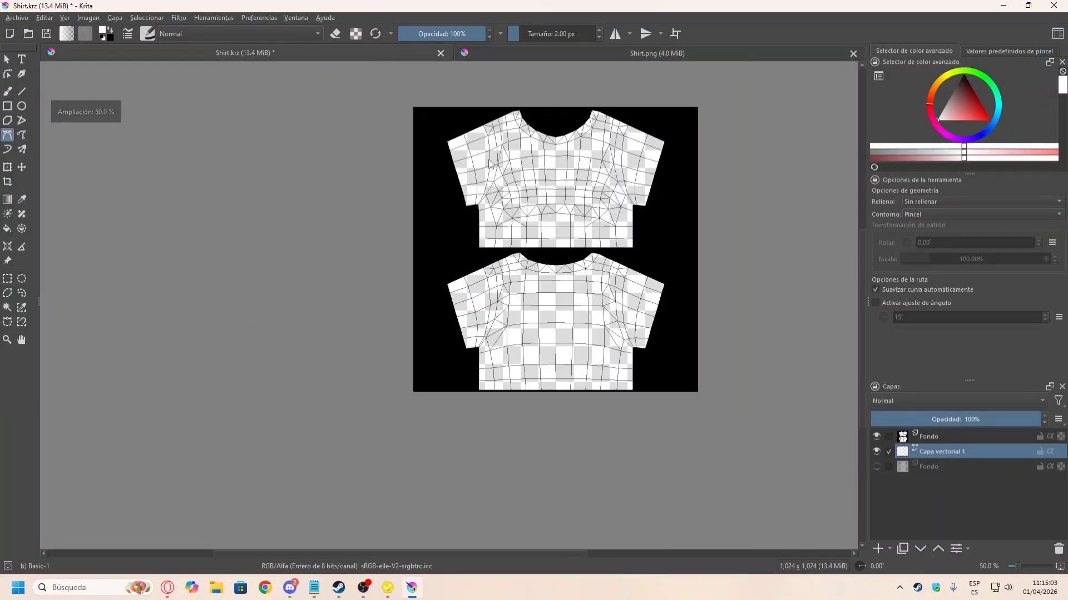
scroll(503, 112, "up", 3)
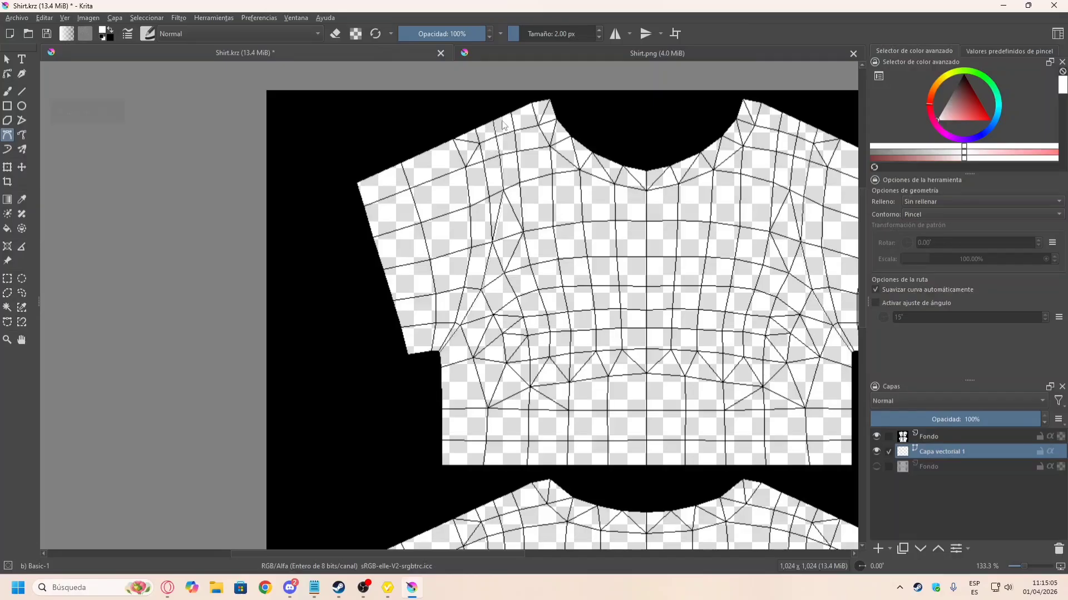
scroll(499, 145, "up", 2)
left_click(877, 436)
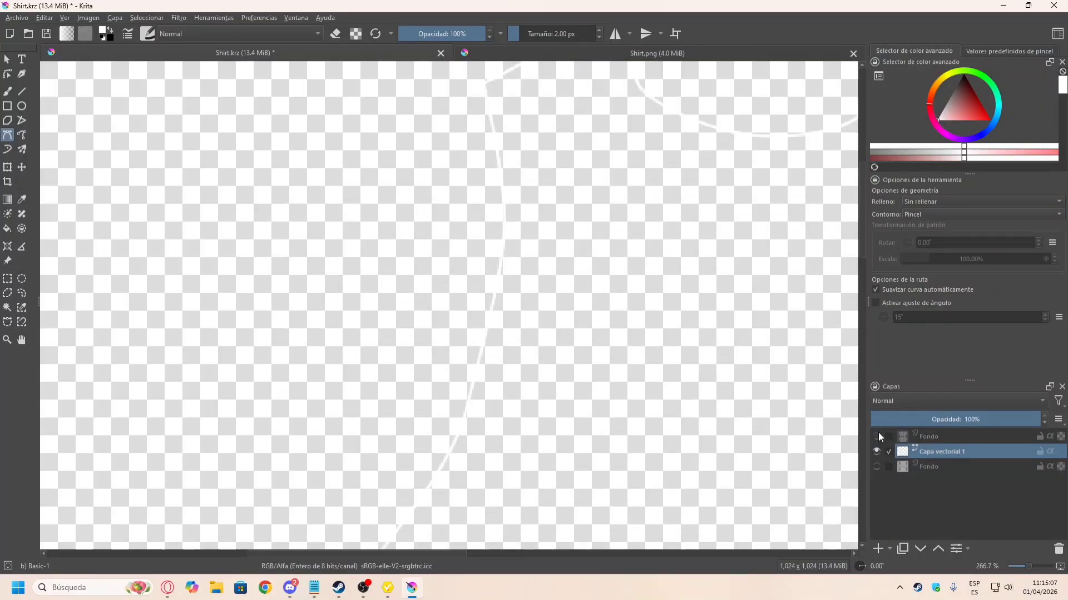
left_click(877, 436)
Step: Start a path at the back piece's left shoulder edge and trace the upper armhole seam along the wireframe
scroll(432, 102, "down", 5)
scroll(478, 196, "up", 5)
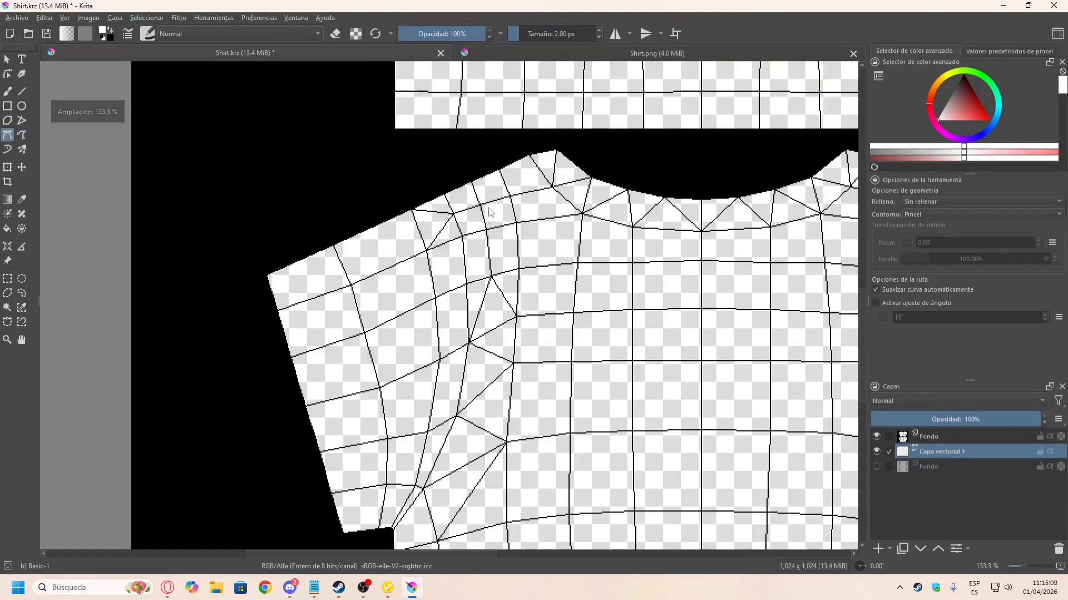
scroll(458, 154, "up", 1)
left_click(459, 154)
scroll(458, 154, "down", 3)
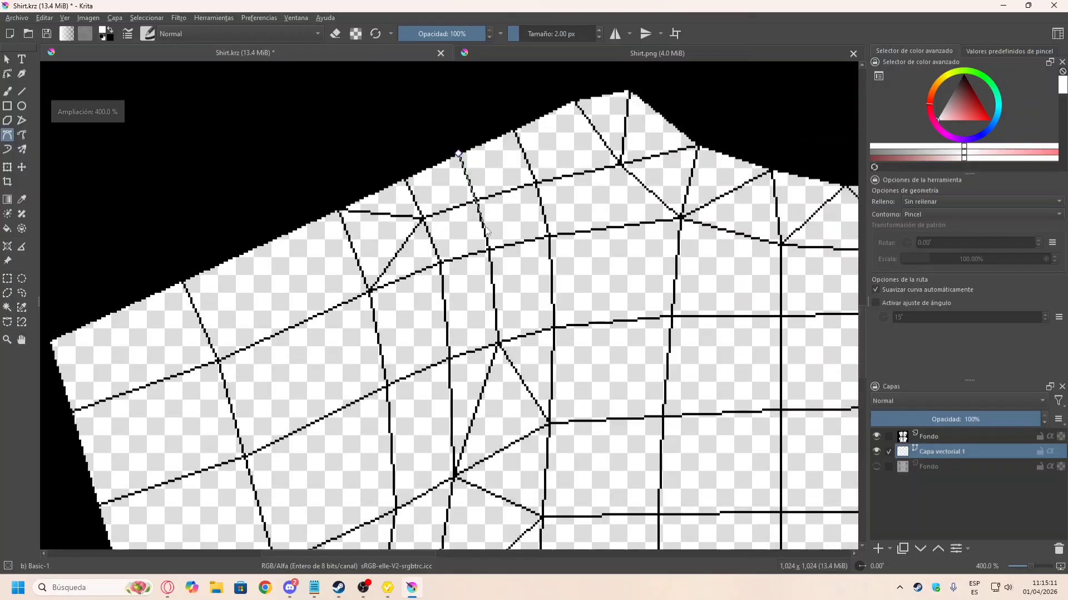
scroll(499, 347, "down", 2)
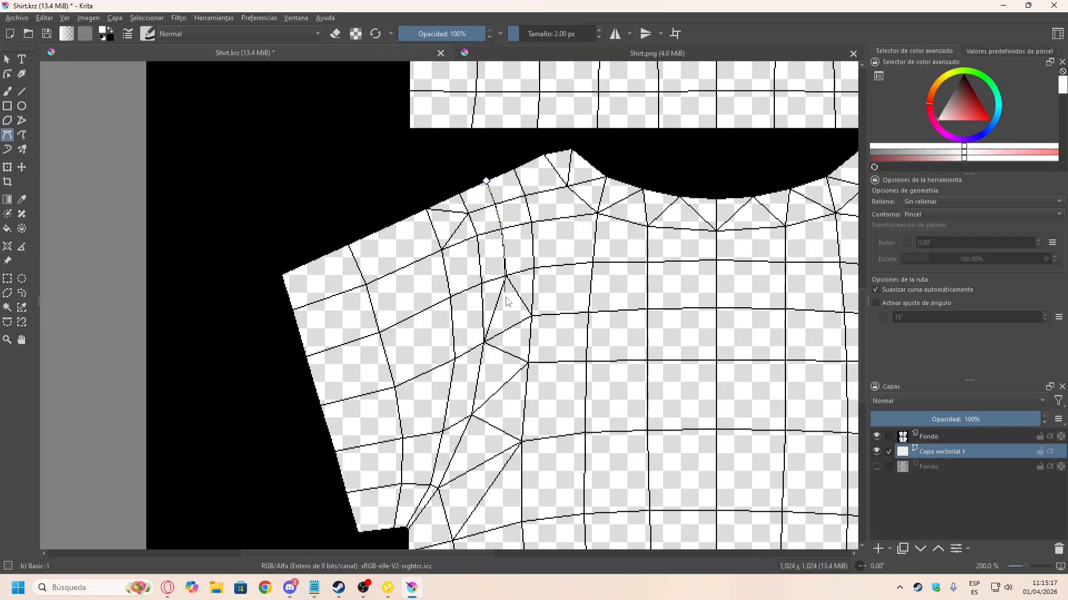
scroll(507, 301, "down", 3)
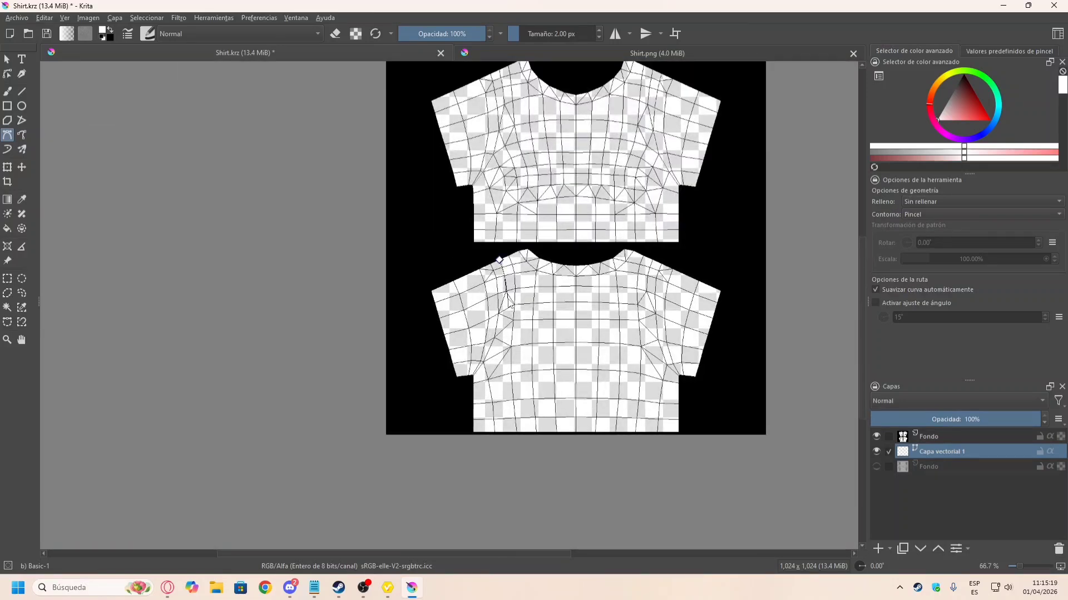
scroll(501, 262, "up", 8)
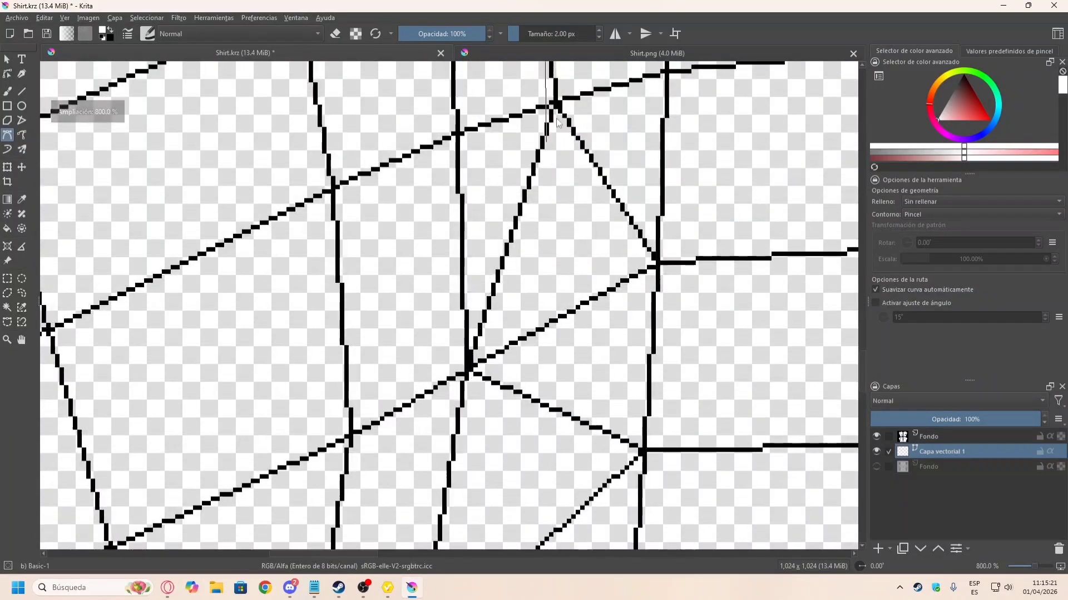
Step: Continue the path down the back piece's left armhole seam to the outside of the underarm corner
scroll(484, 368, "down", 3)
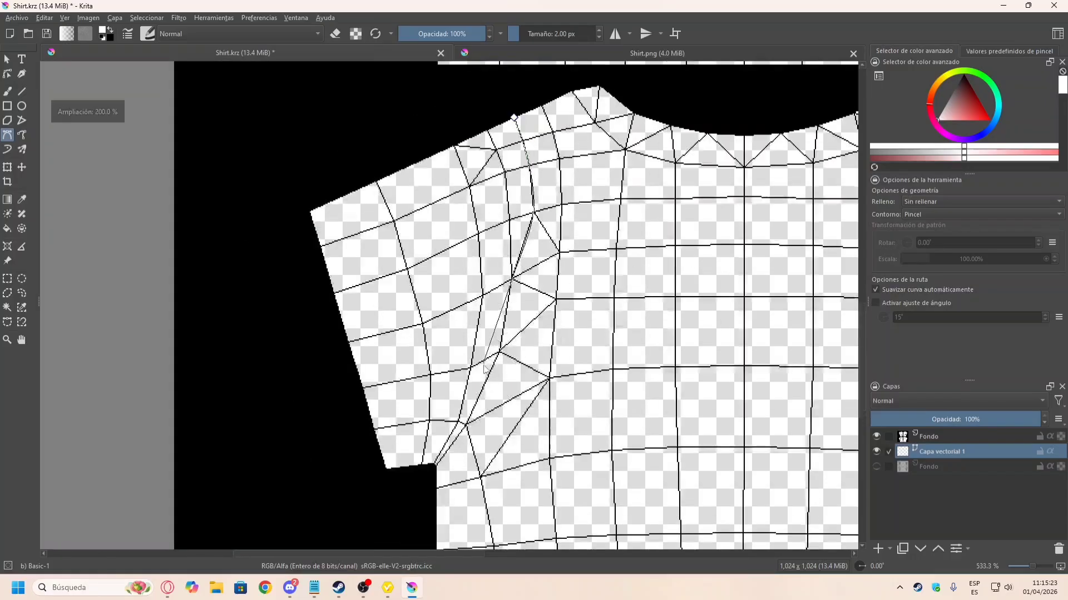
scroll(484, 368, "up", 3)
scroll(501, 378, "down", 3)
scroll(517, 387, "up", 2)
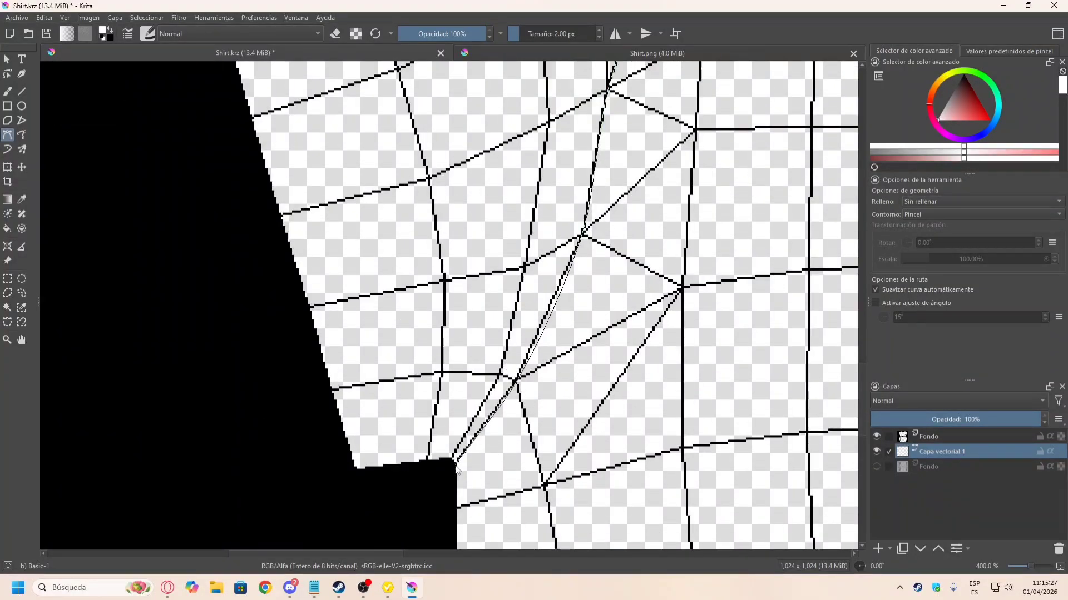
scroll(456, 470, "down", 2)
scroll(436, 467, "up", 3)
scroll(439, 389, "down", 3)
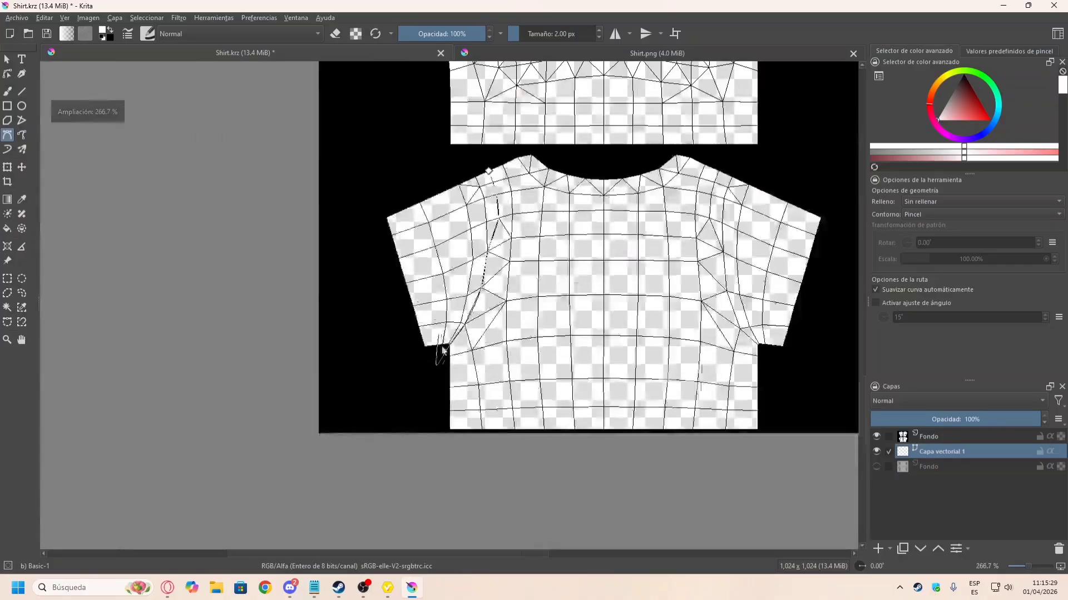
Step: Route the path down the left side and beneath the back hem, outside the shirt, up to the right underarm
scroll(442, 356, "up", 2)
scroll(675, 467, "down", 4)
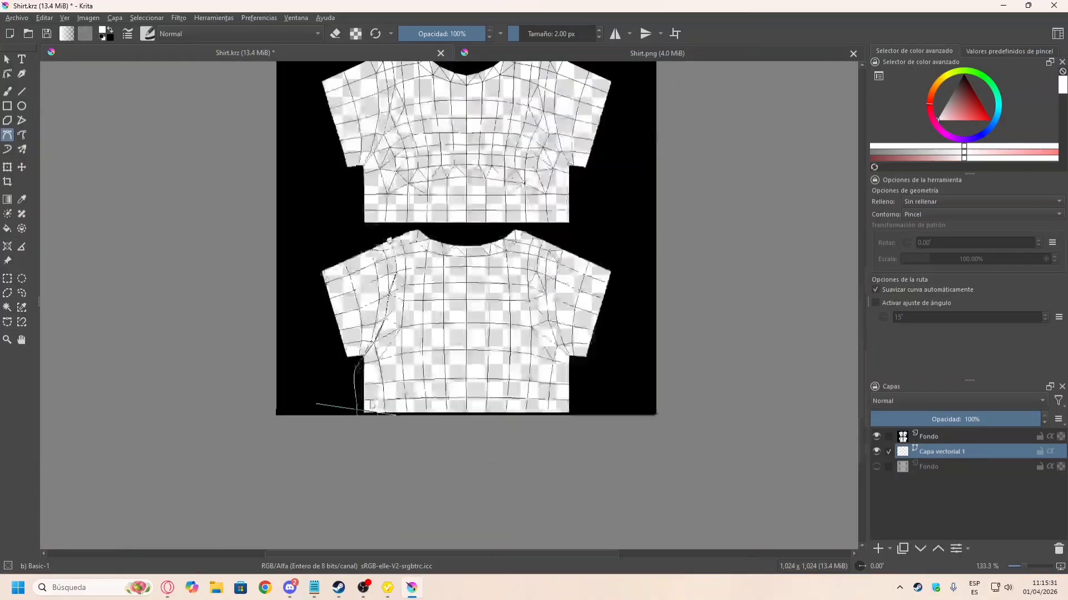
scroll(688, 389, "up", 2)
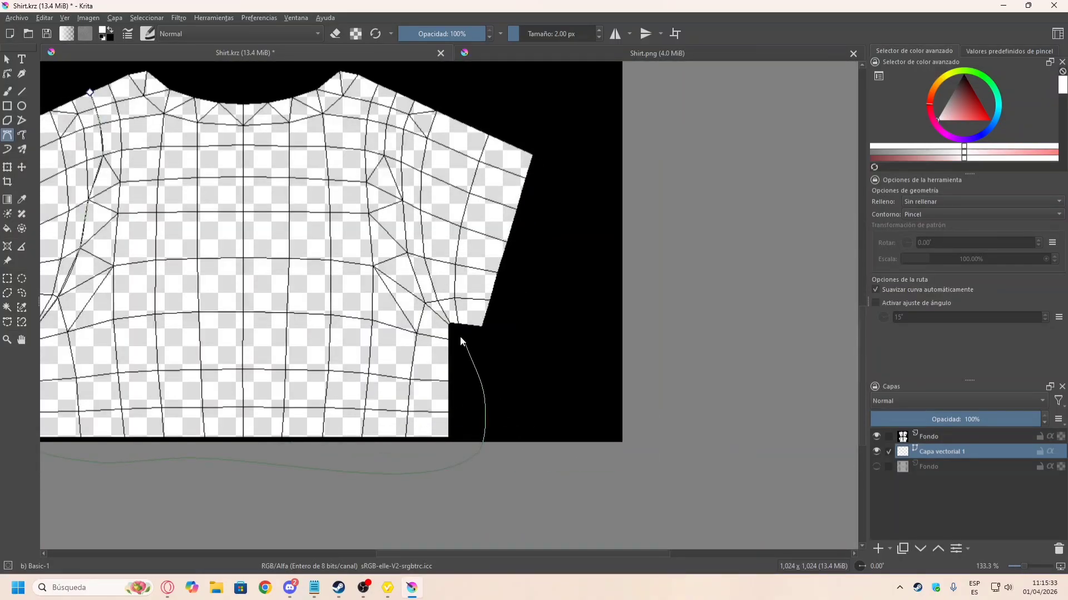
Step: Continue the path up the back piece's right armhole seam along the wireframe and end it at the shoulder edge
scroll(451, 323, "up", 4)
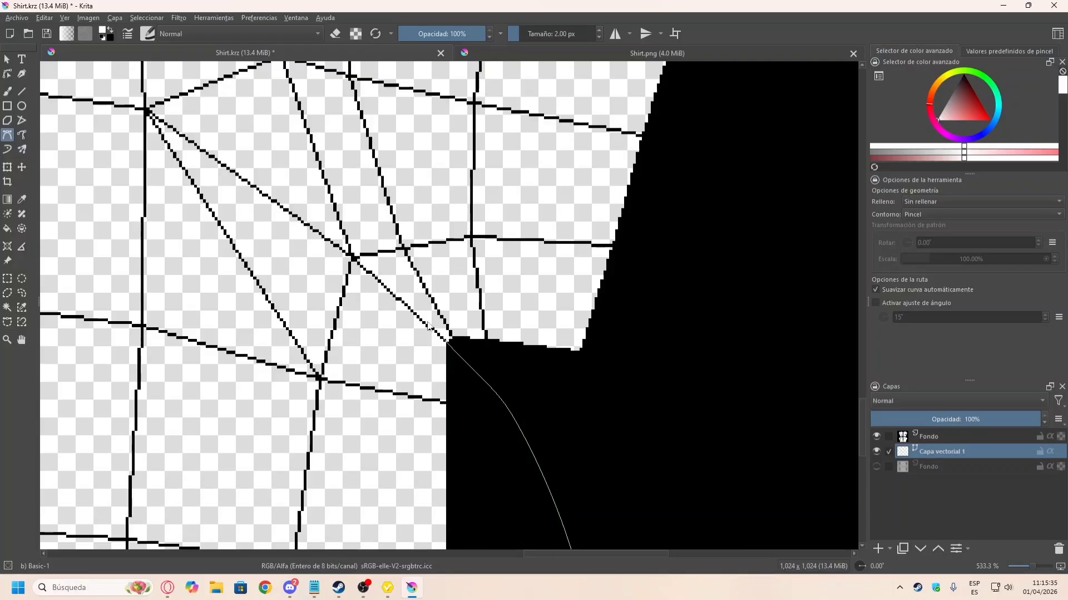
left_click(353, 259)
scroll(317, 182, "down", 3)
scroll(303, 132, "up", 3)
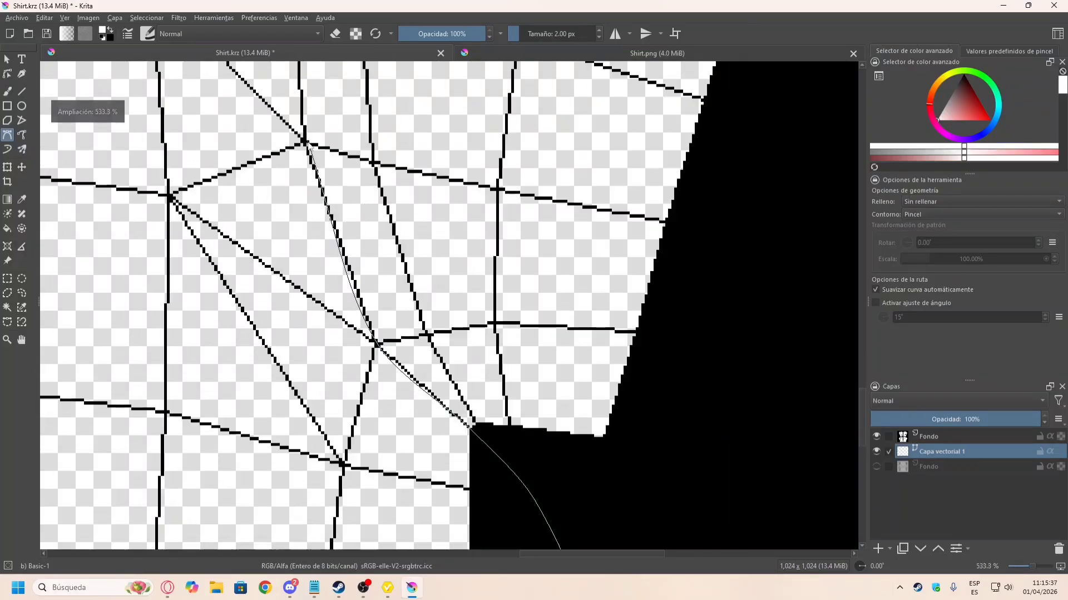
scroll(332, 264, "down", 1)
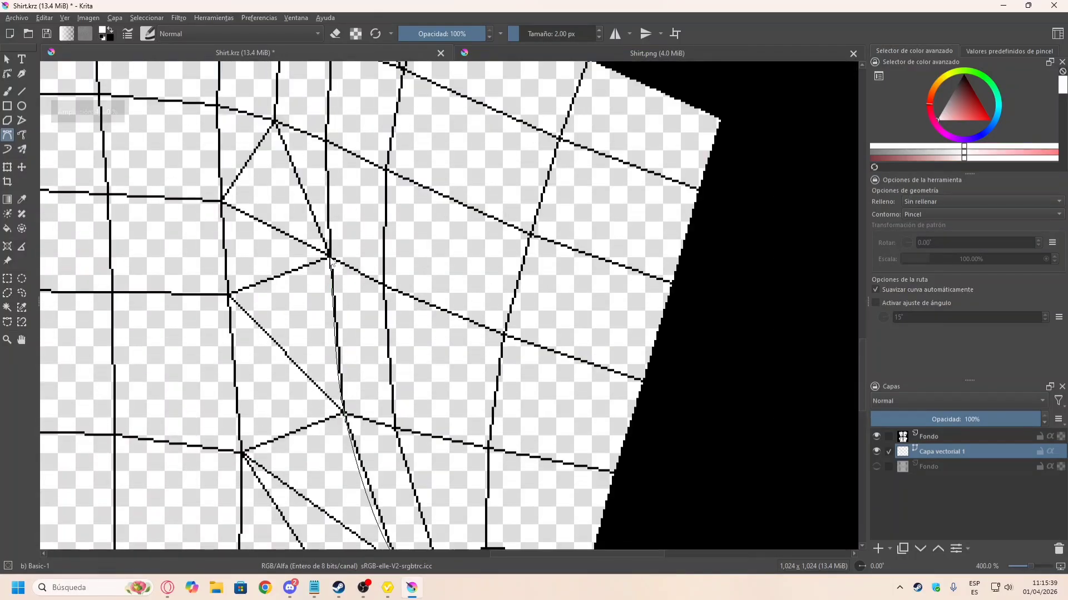
scroll(332, 265, "down", 6)
scroll(332, 305, "up", 4)
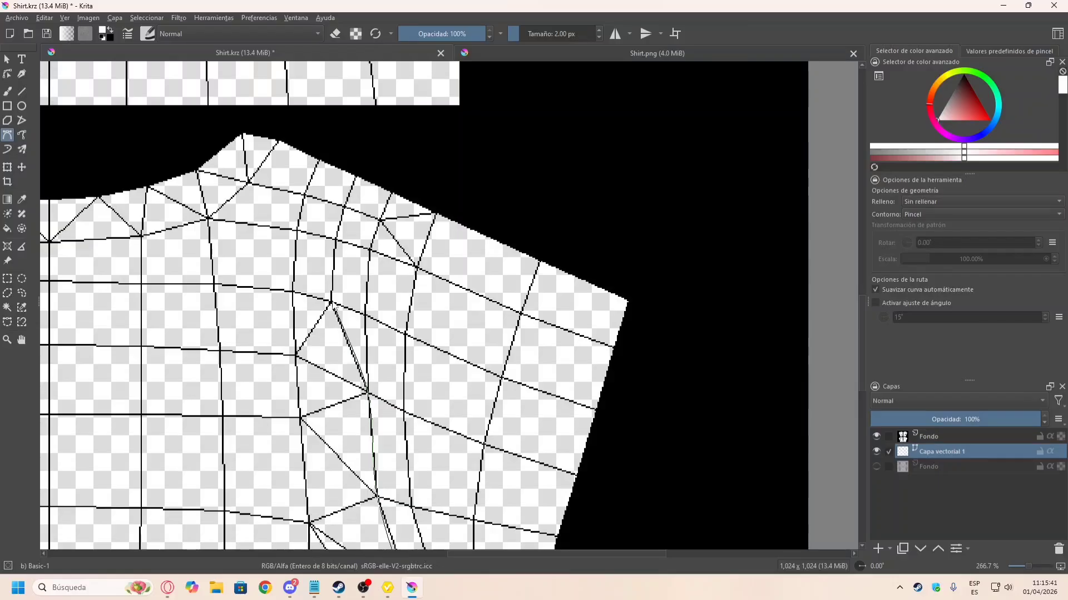
left_click(332, 306)
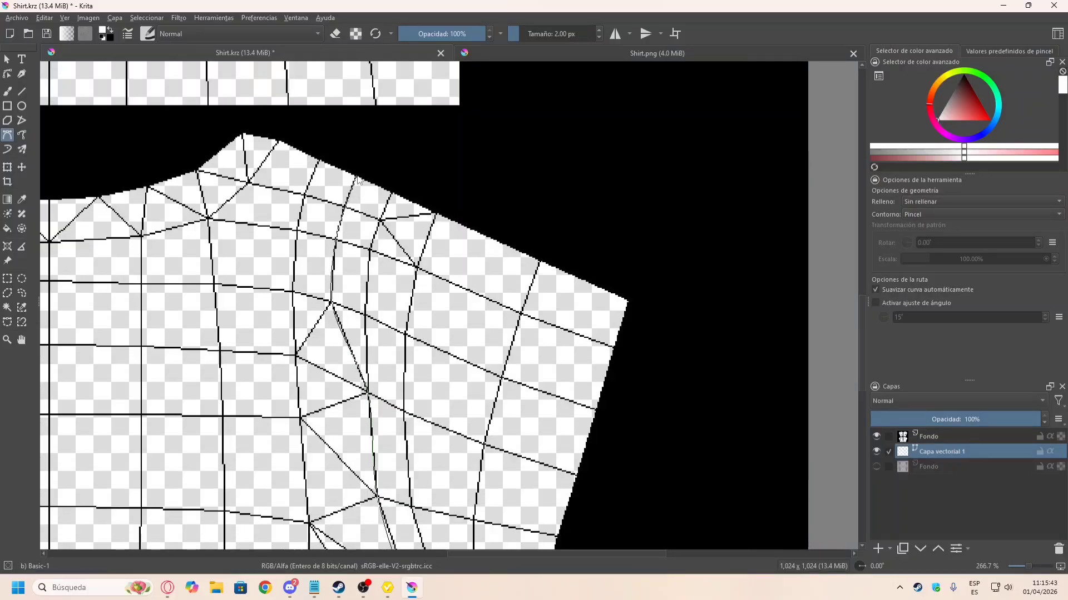
scroll(422, 240, "down", 5)
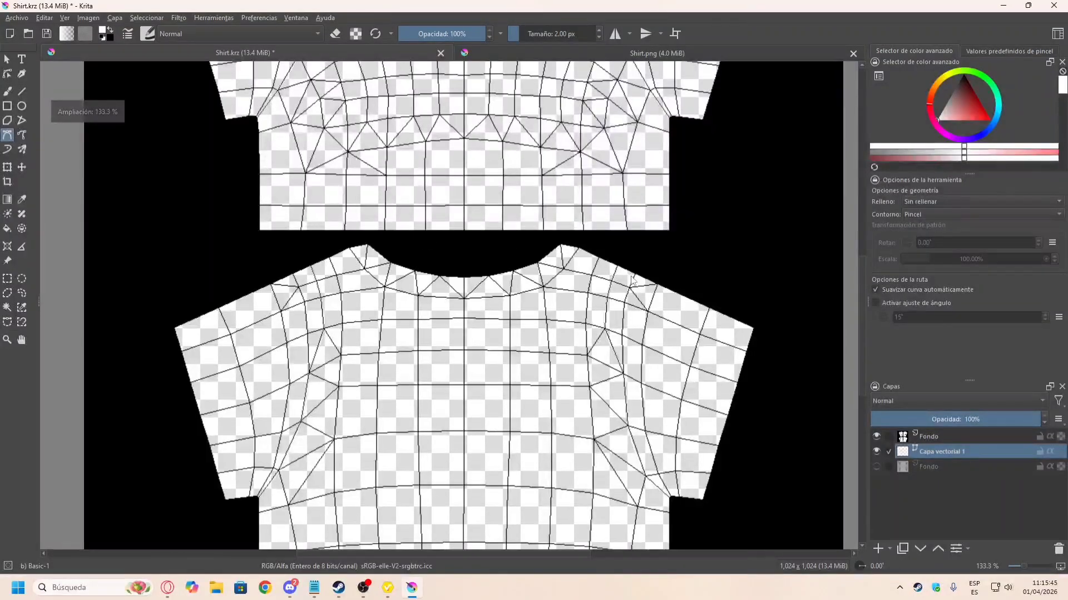
Step: Hide the wireframe guide to examine the traced front and back outlines, and show the guide again
left_click(875, 436)
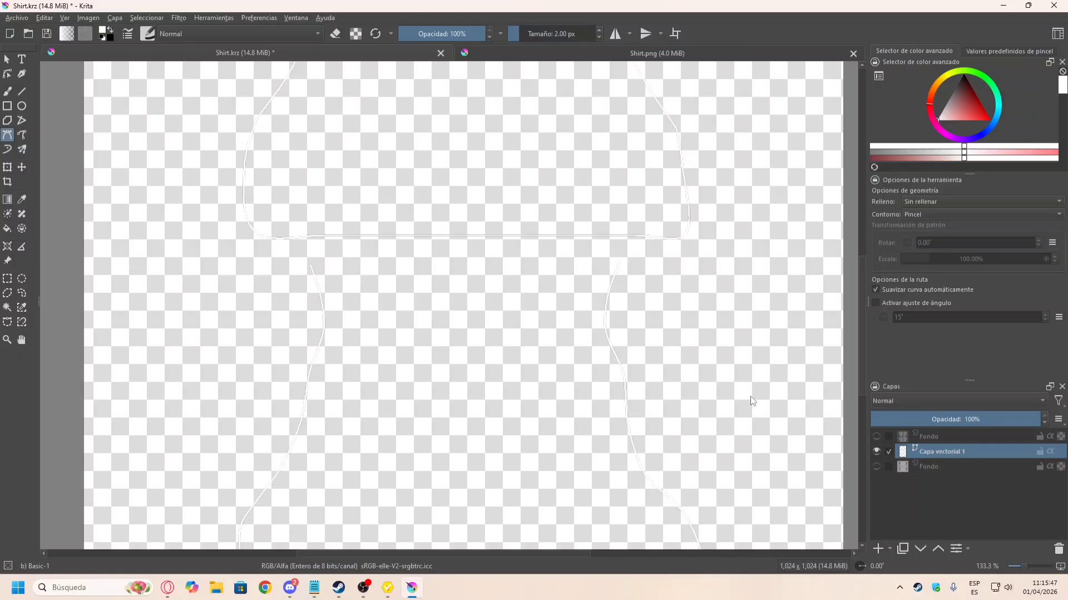
scroll(469, 235, "down", 2)
scroll(534, 278, "up", 1)
left_click(875, 436)
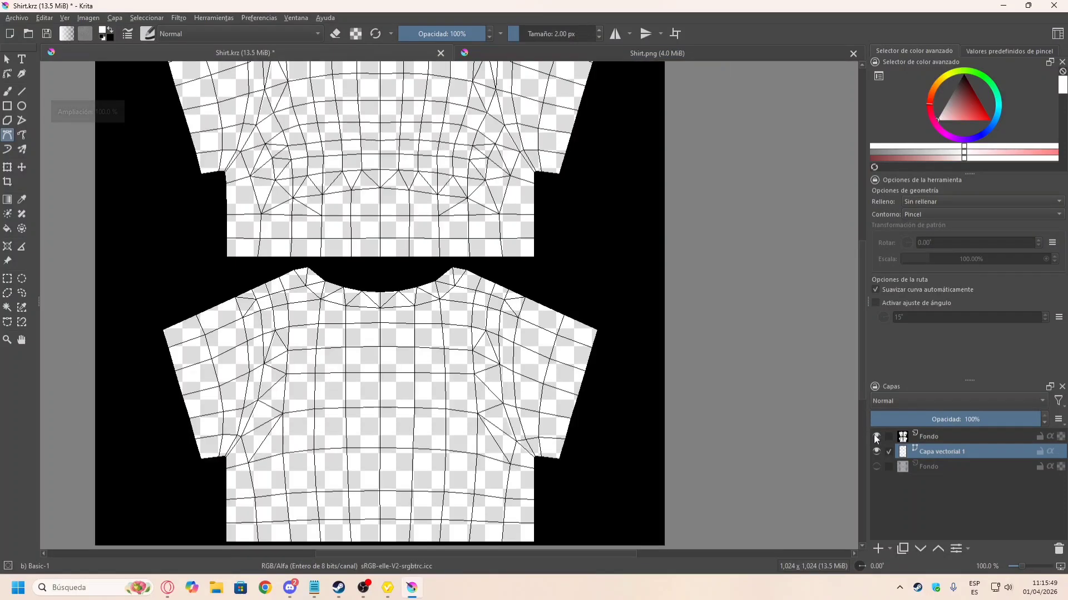
Step: Draw a path above the back neckline from the right shoulder seam across to the left shoulder seam
scroll(524, 295, "up", 2)
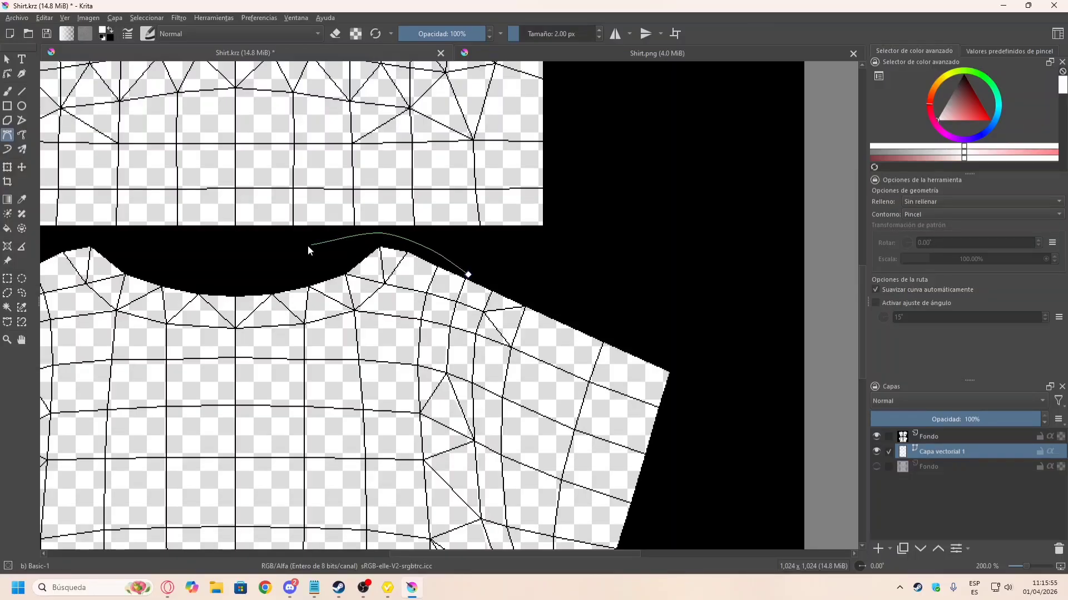
left_click(235, 264)
left_click(139, 249)
left_click(100, 233)
scroll(227, 242, "down", 4)
scroll(172, 243, "up", 4)
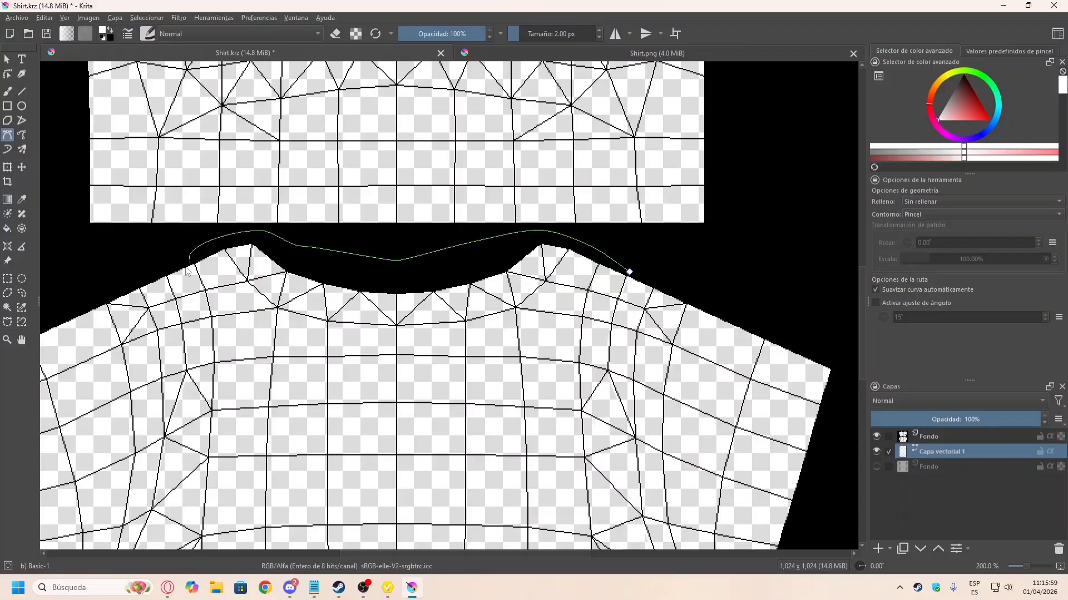
double_click(169, 280)
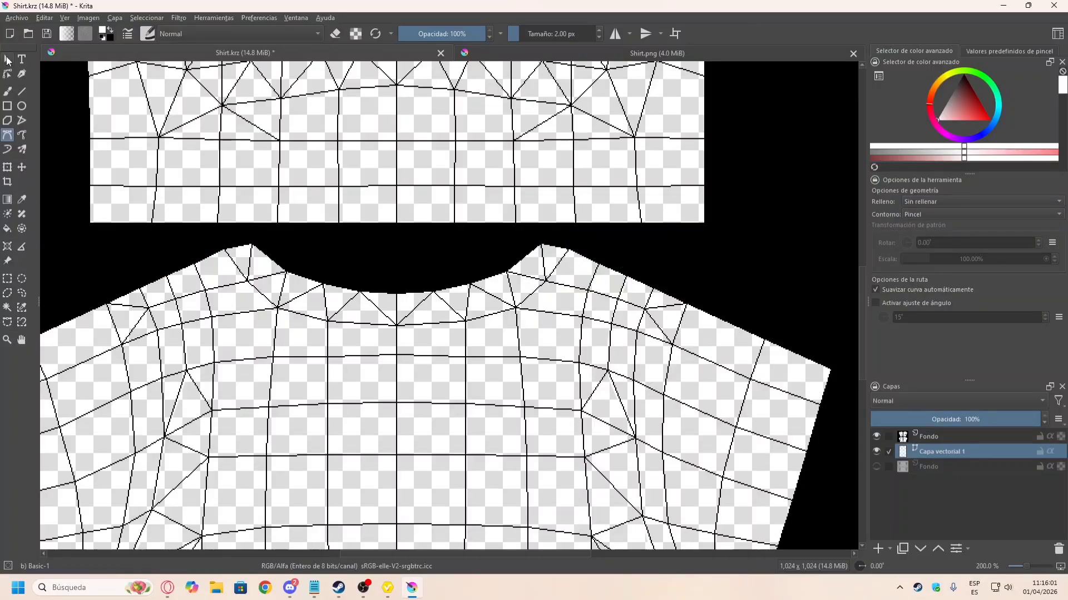
Step: Give the traced back and front shapes a solid white fill
left_click(8, 59)
left_click(930, 195)
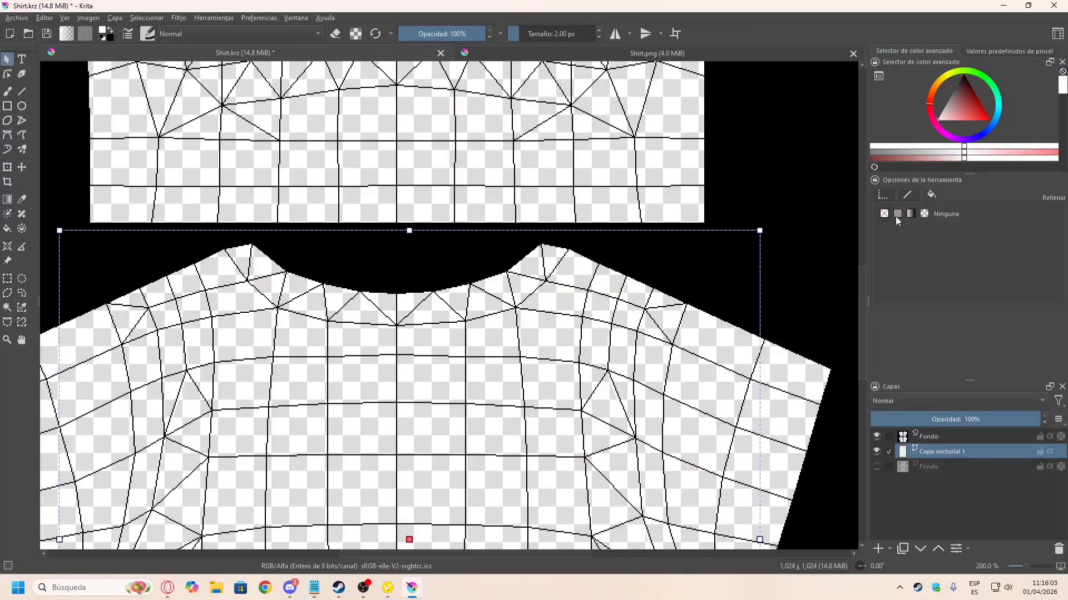
left_click(897, 214)
scroll(429, 286, "down", 5, "ctrl")
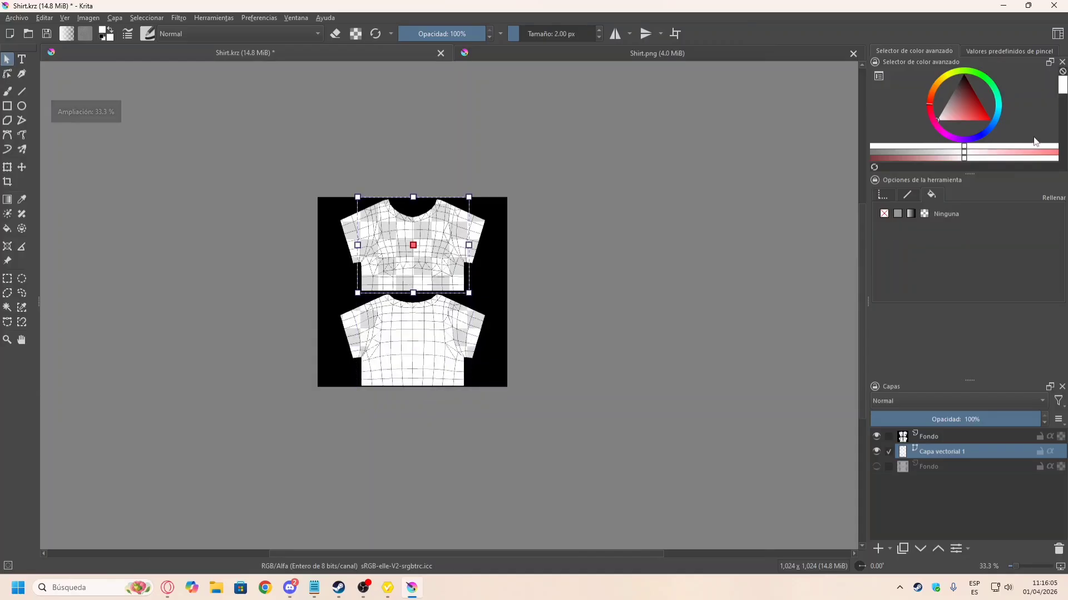
scroll(512, 231, "up", 3, "ctrl")
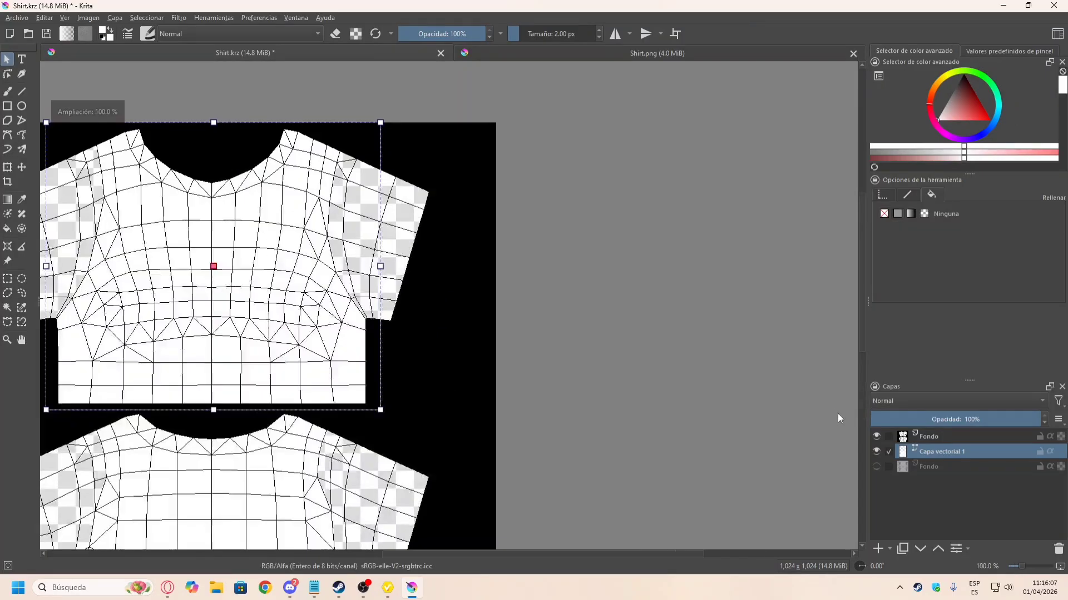
Step: Hide the wireframe guide and export the filled shapes as a PNG image named Shirt 2
left_click(876, 437)
scroll(439, 270, "down", 3, "ctrl")
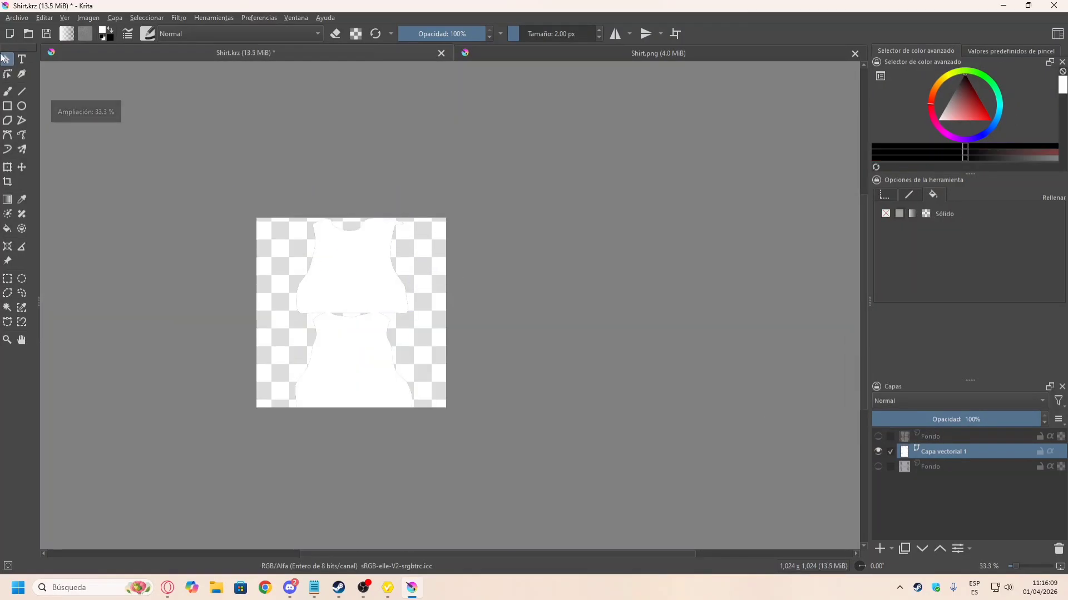
left_click(17, 18)
left_click(32, 116)
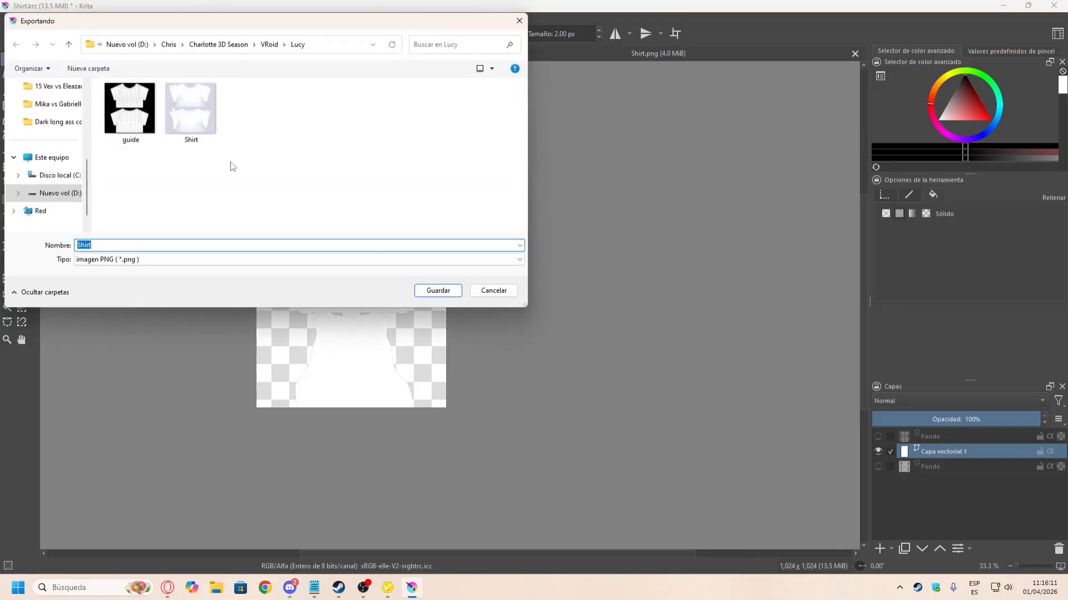
left_click(191, 118)
left_click(101, 245)
left_click(103, 246)
type("2")
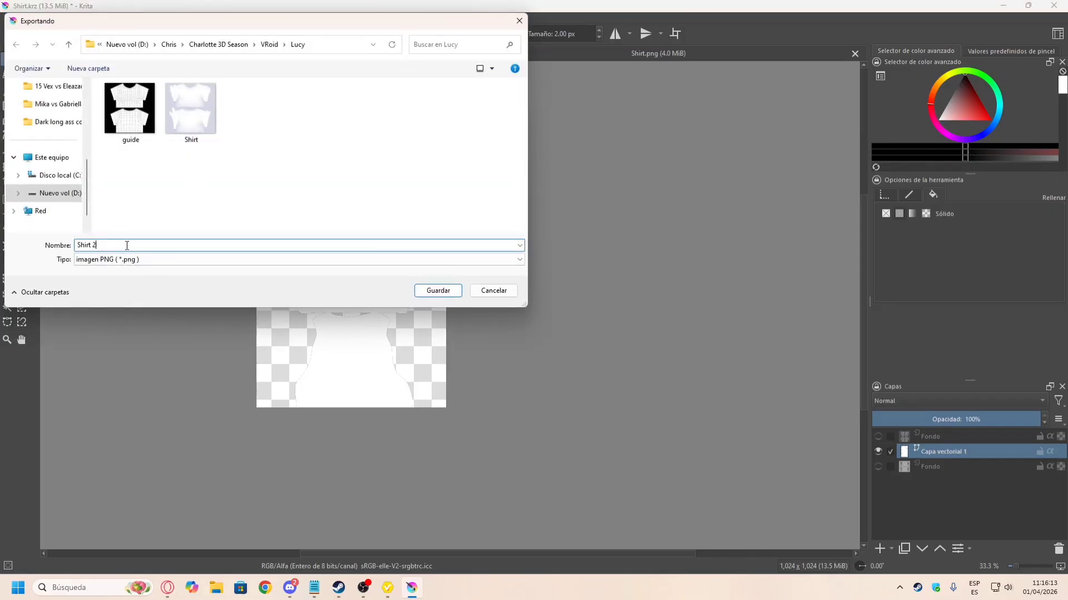
left_click(438, 290)
left_click(615, 417)
Step: In VRoid Studio, hide the Mini T-Shirt's old texture layer and import the Shirt 2 image as a new layer
left_click(388, 588)
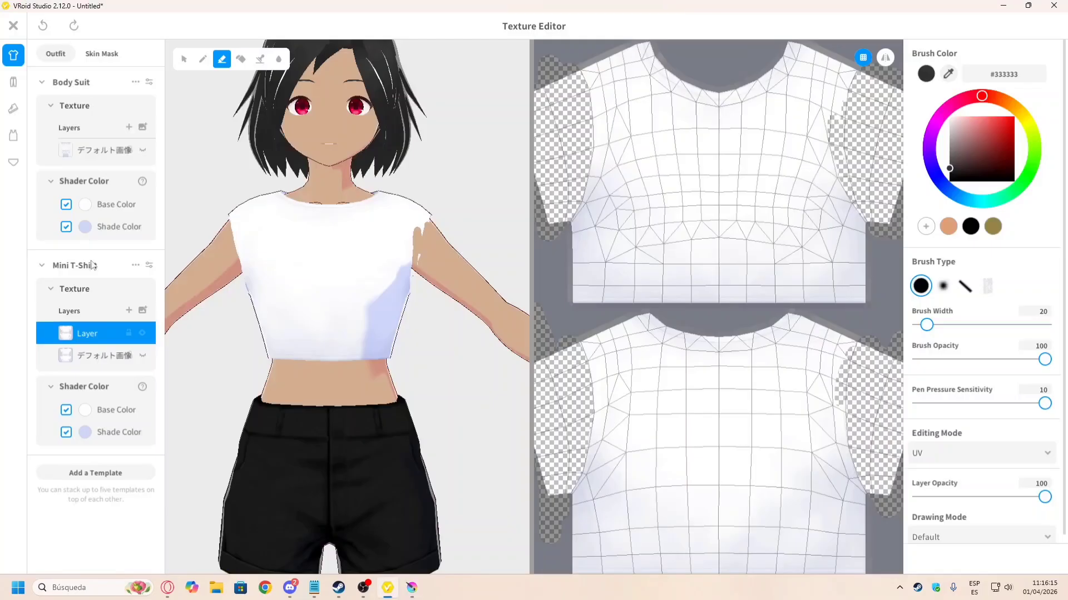
left_click(140, 332)
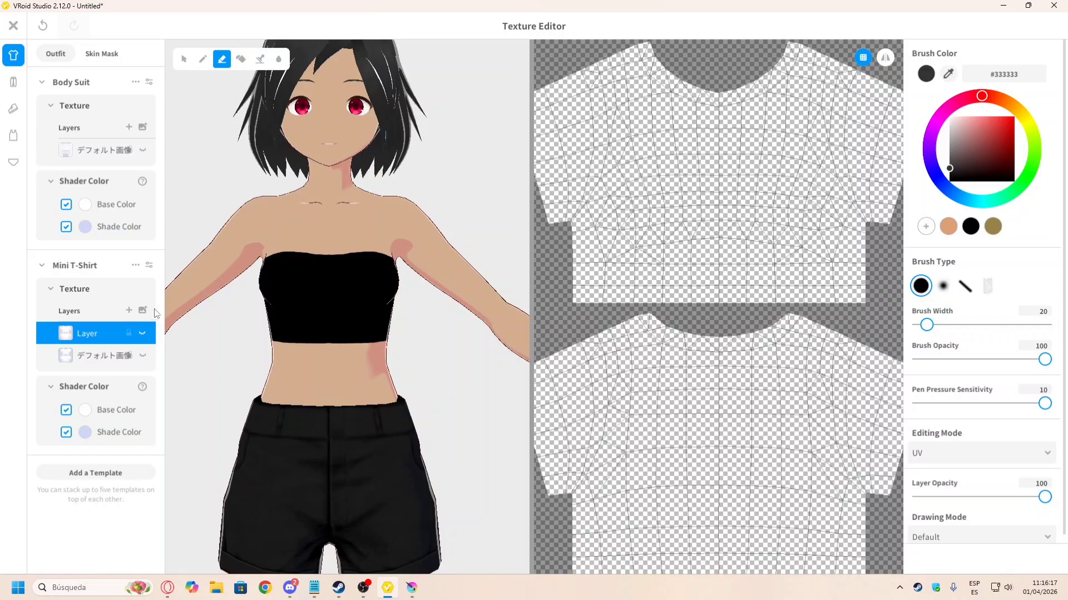
left_click(143, 310)
left_click(190, 112)
left_click(437, 291)
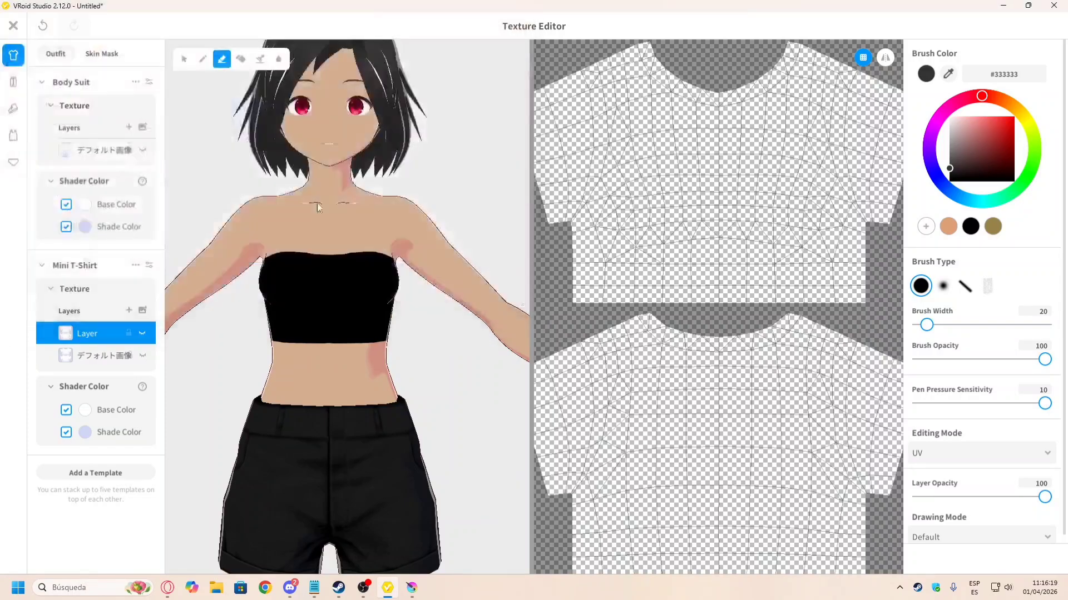
Step: Try erasing the white edge along the front armhole on the 3D model, and undo the strokes
right_click_drag(359, 267, 573, 277)
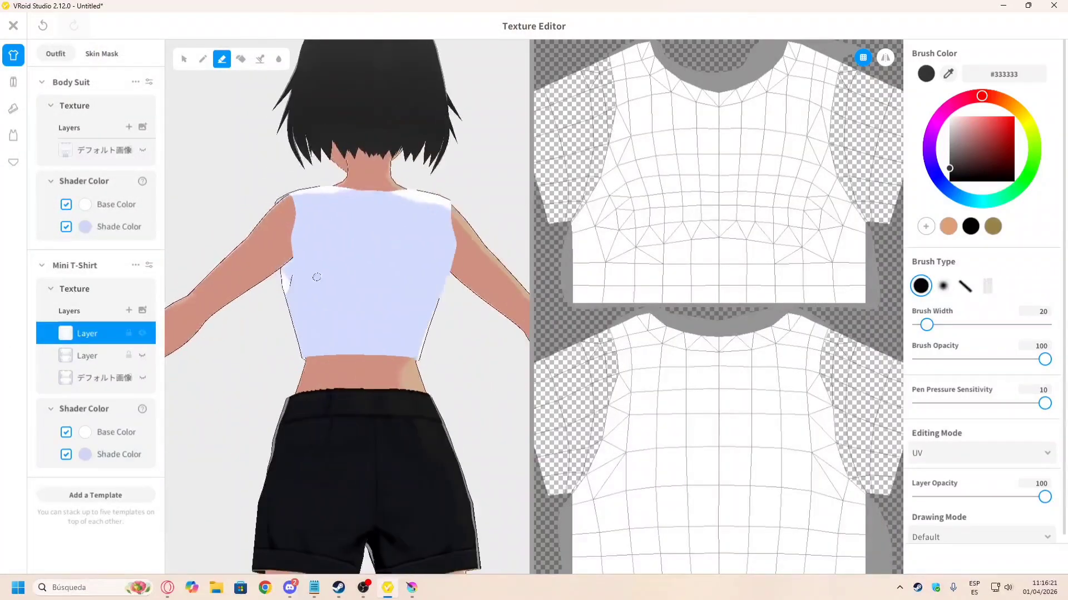
right_click_drag(316, 277, 401, 256)
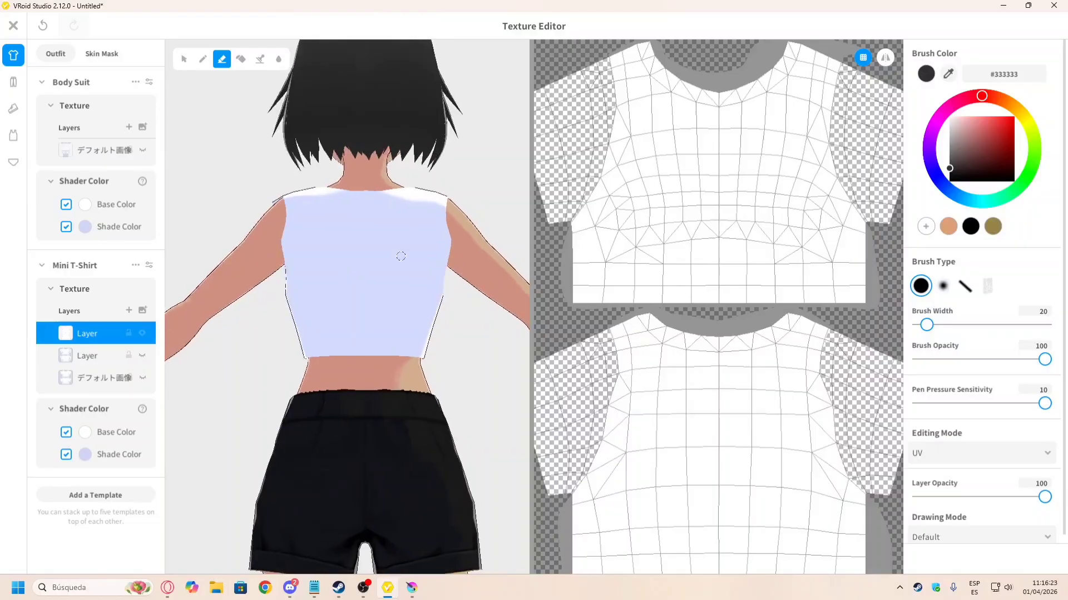
mouse_move(277, 225)
right_mouse_down()
mouse_move(303, 279)
mouse_move(339, 292)
mouse_move(396, 259)
mouse_move(418, 261)
right_mouse_up()
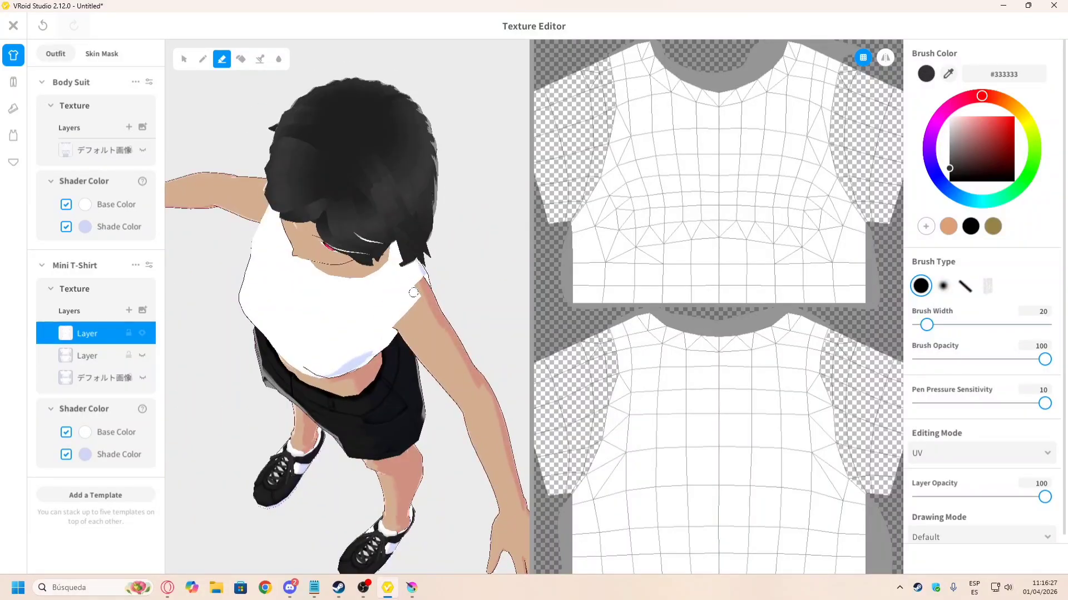
scroll(451, 288, "up", 3)
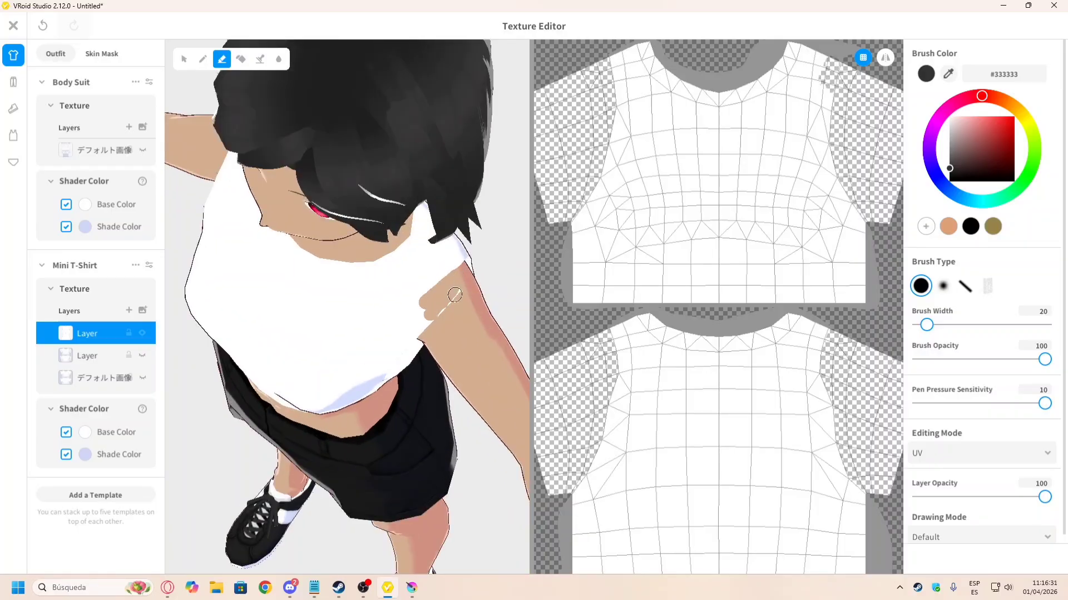
key("ctrl+z")
left_click_drag(460, 278, 408, 344)
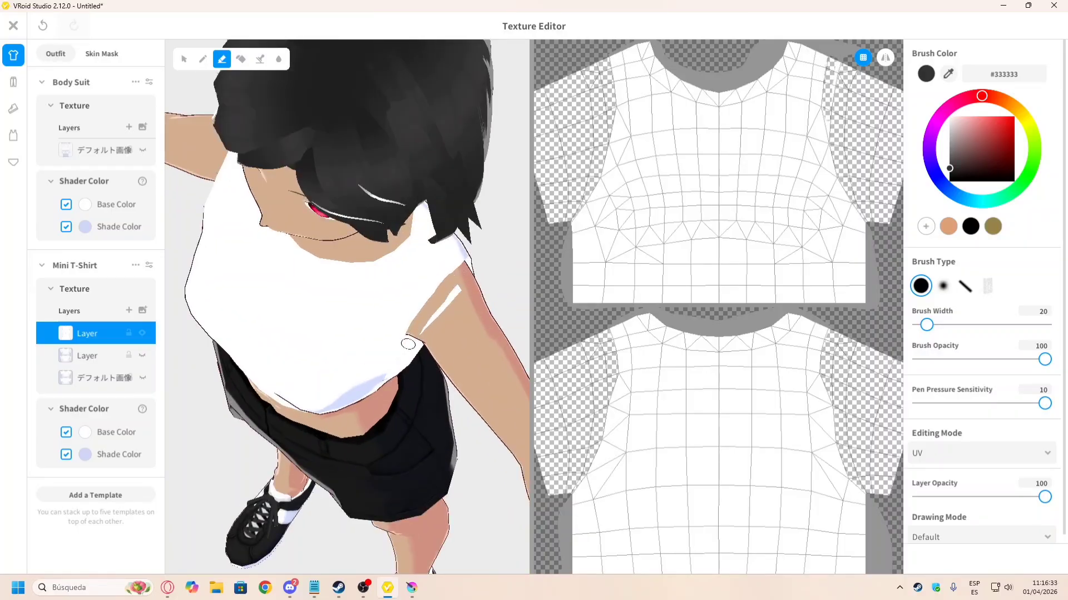
key("ctrl+z")
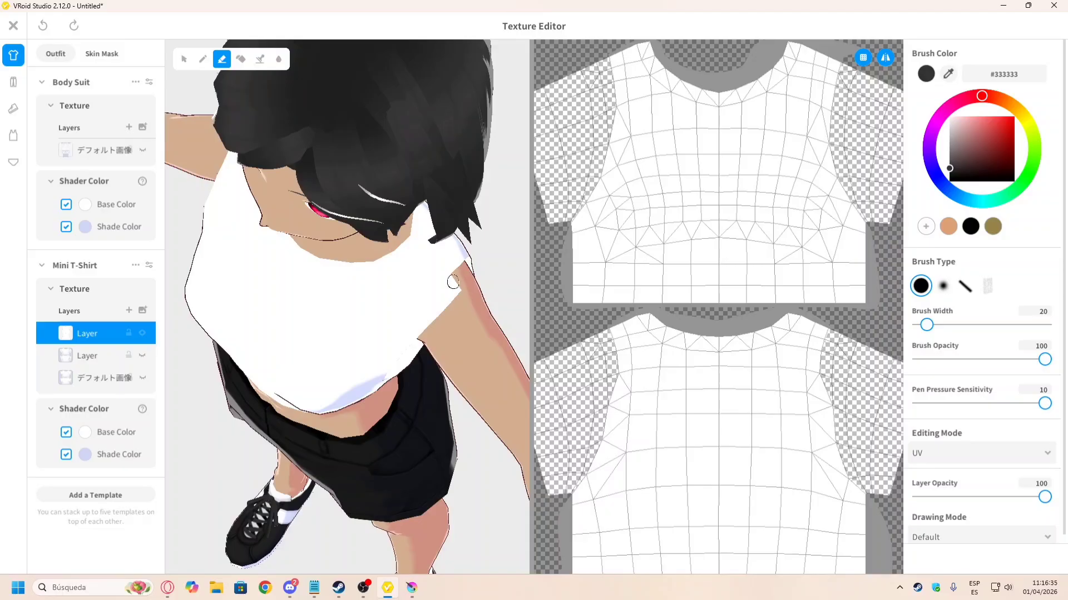
Step: Erase the excess white along the front armhole edge on the model with mirrored drawing enabled
left_click_drag(453, 282, 410, 341)
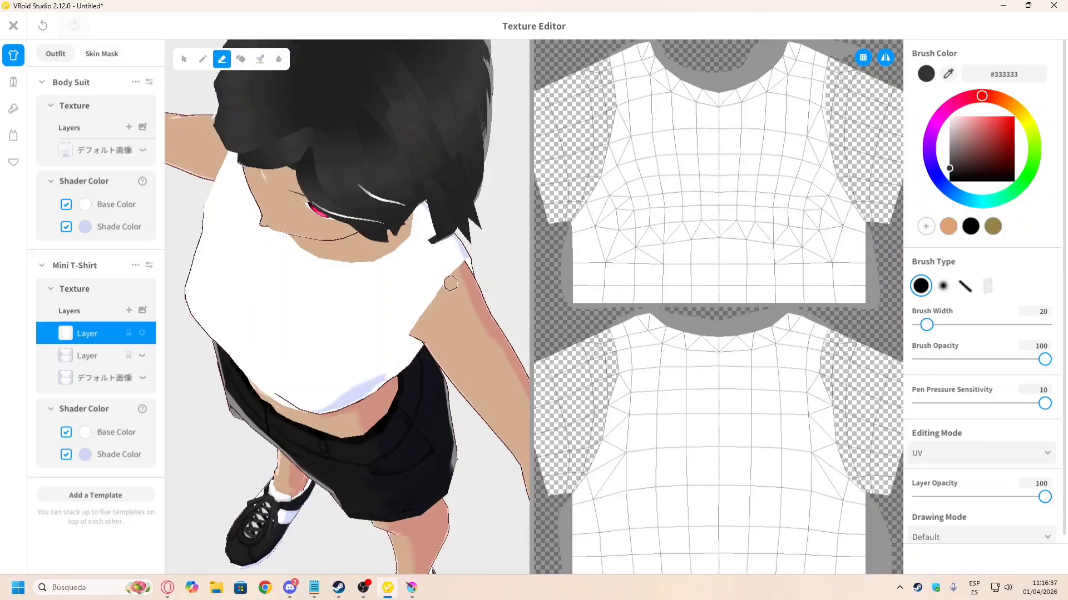
right_click_drag(455, 281, 437, 207)
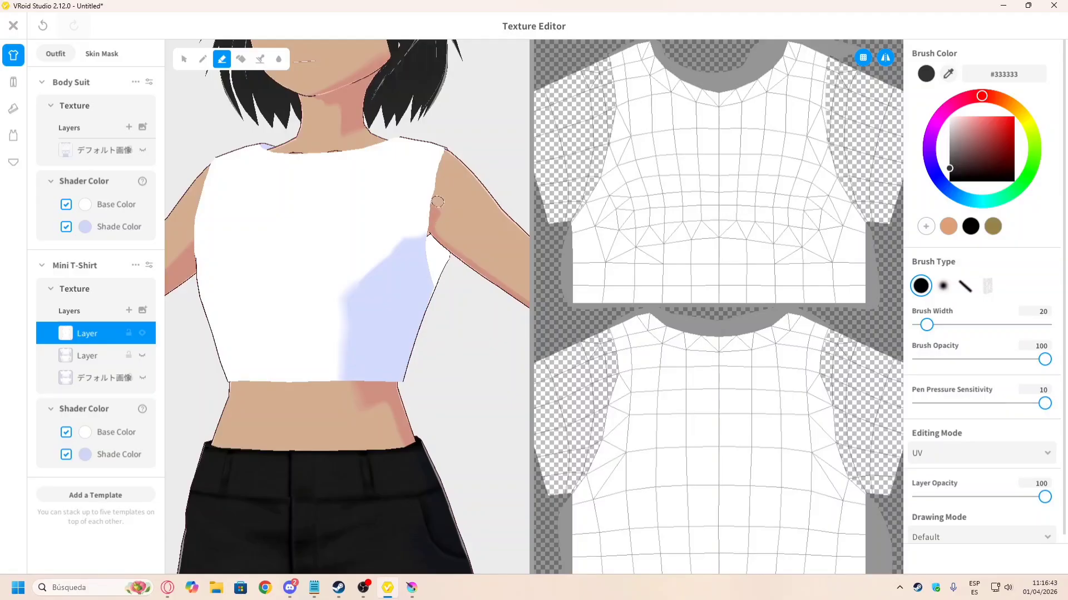
scroll(445, 168, "down", 5)
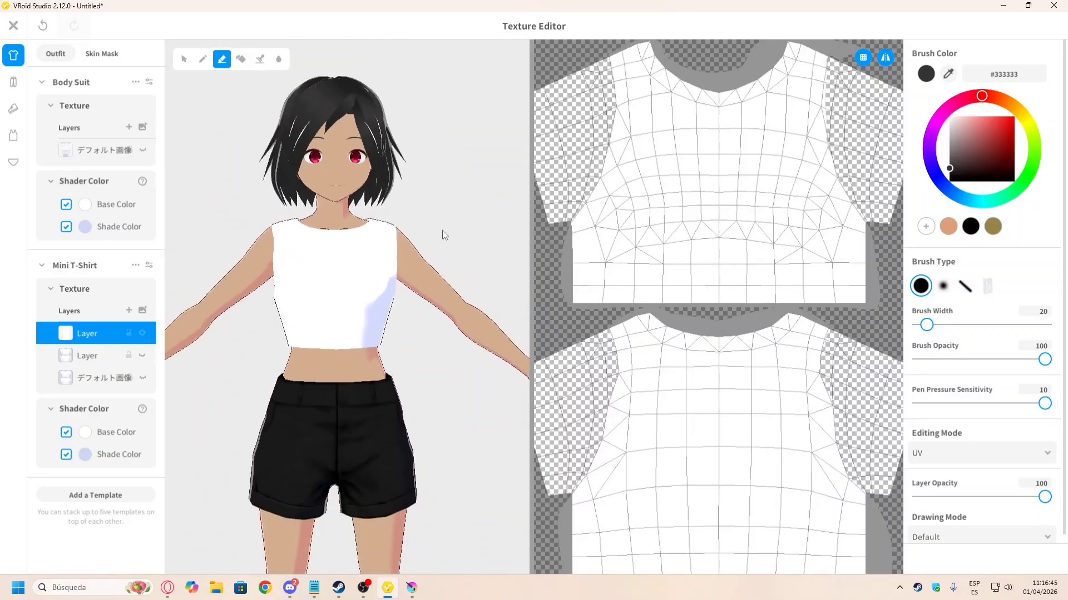
Step: Erase the excess white along the back armhole edges of the crop top on the 3D model
right_click_drag(465, 268, 377, 266)
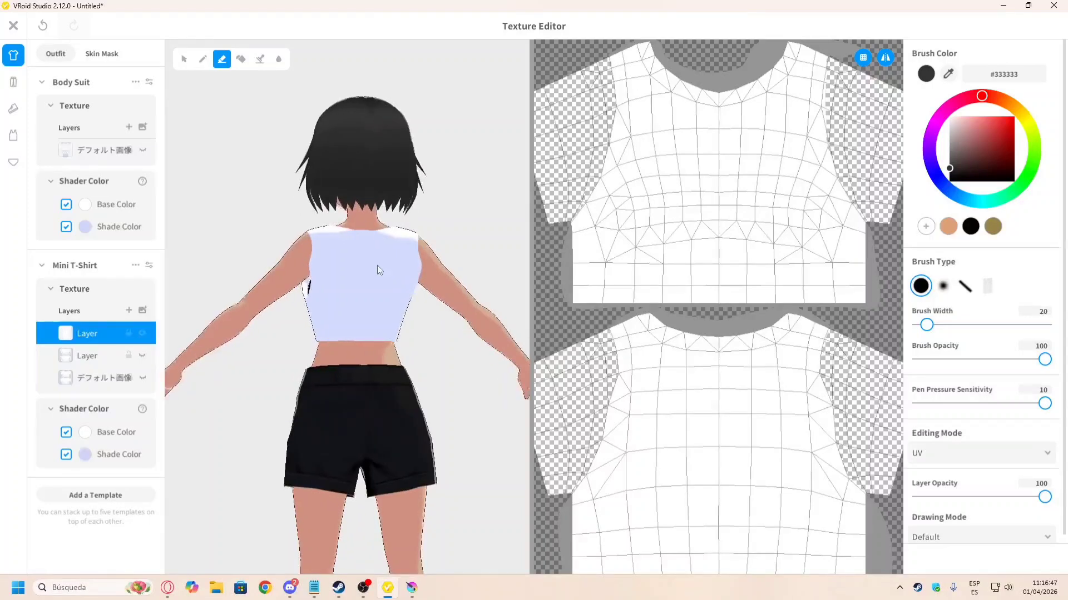
scroll(446, 222, "up", 4)
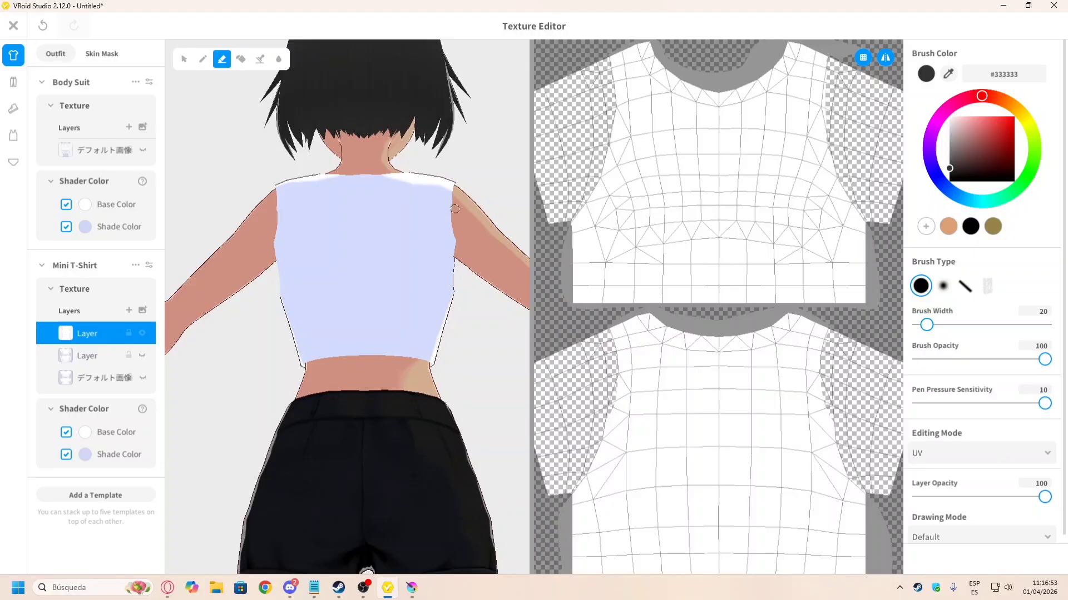
right_click_drag(463, 256, 344, 178)
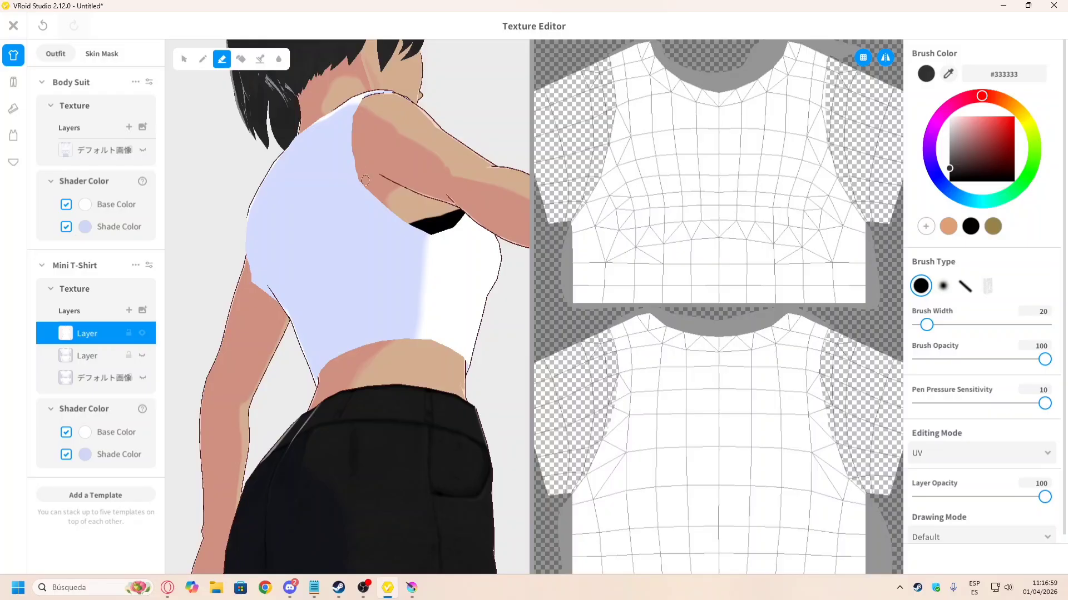
right_click_drag(358, 141, 504, 206)
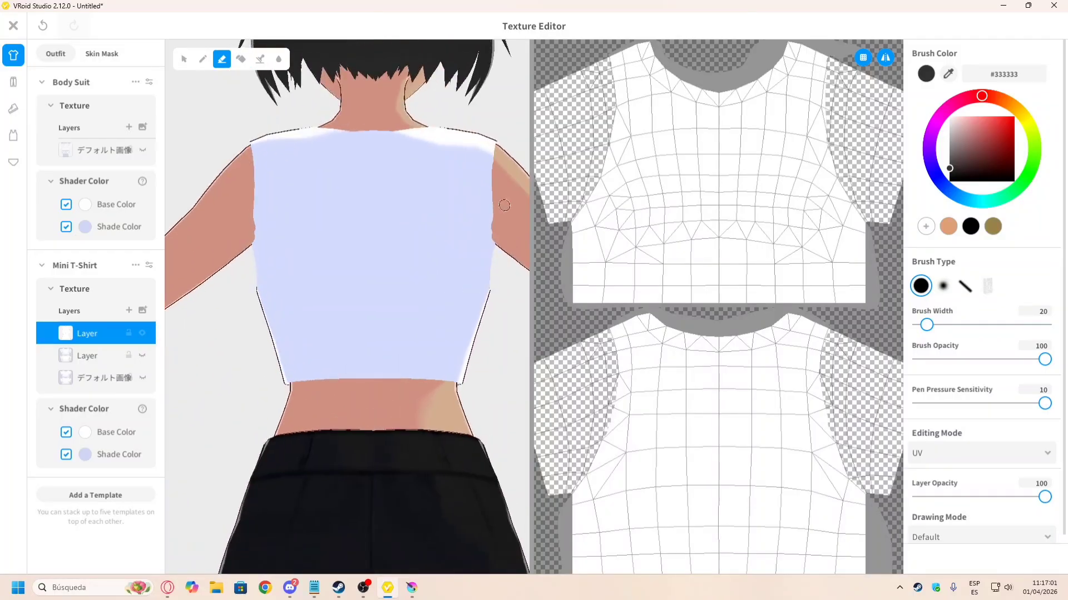
left_click_drag(251, 213, 251, 251)
right_click_drag(229, 236, 362, 192)
scroll(326, 229, "up", 3)
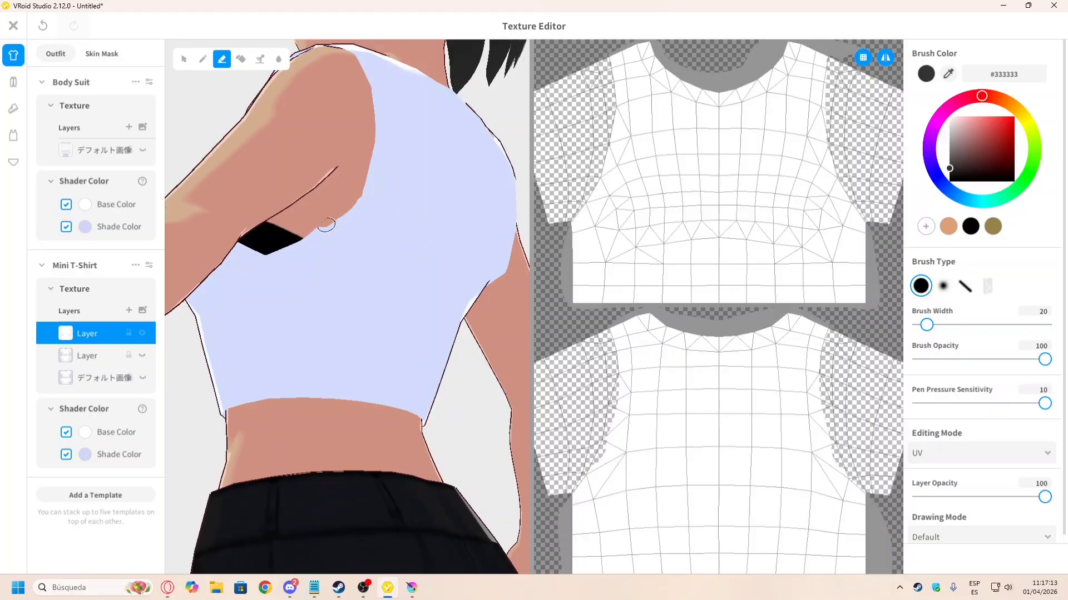
scroll(326, 225, "up", 3)
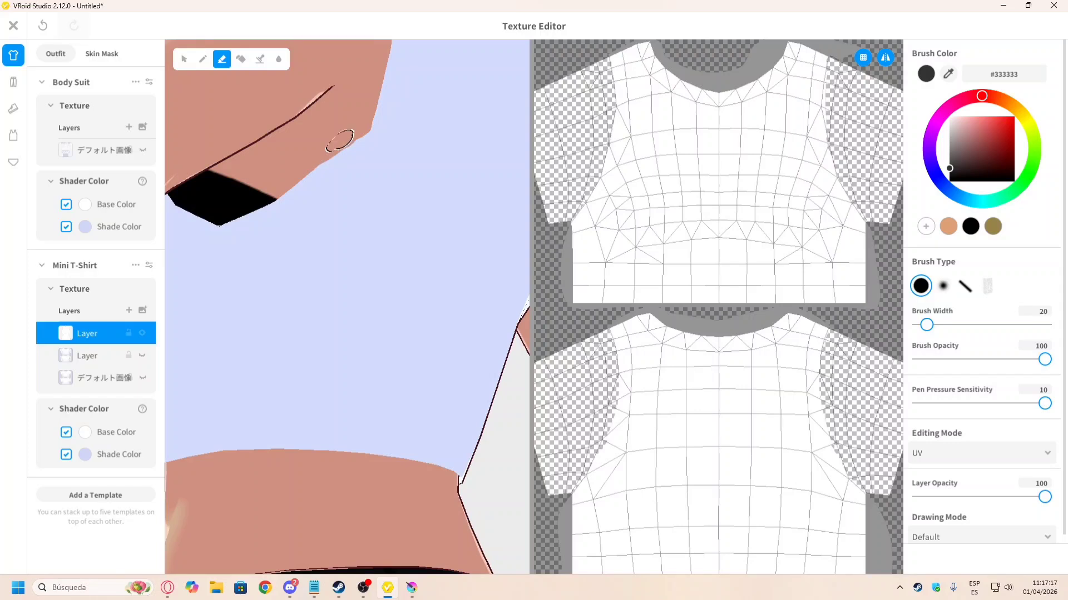
Step: Examine the cleaned armholes on the model from several sides and along the sleeve boundary in the texture view
scroll(351, 232, "down", 5)
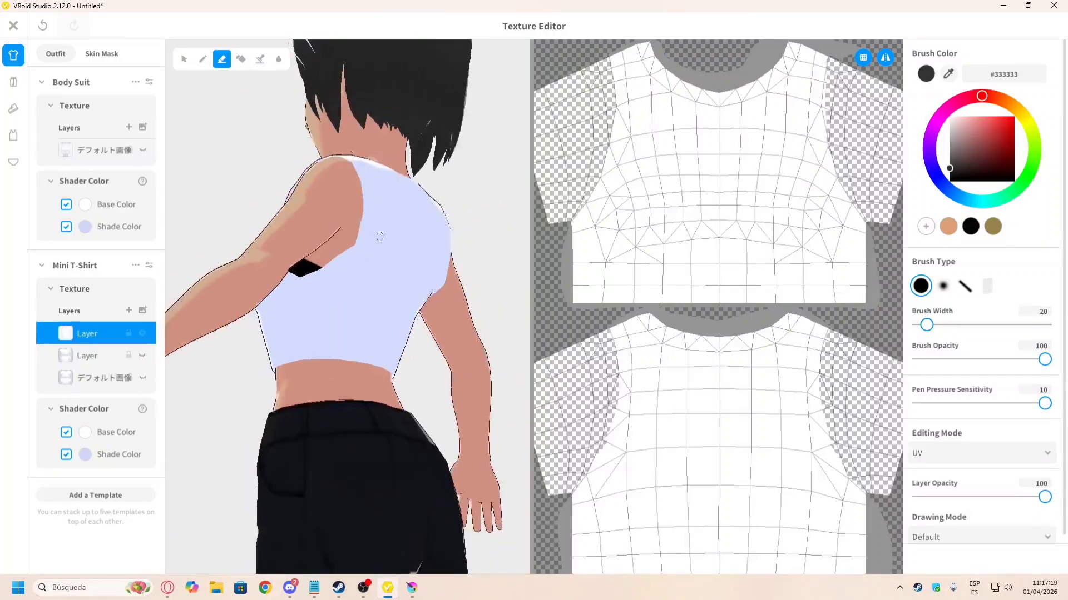
right_click_drag(381, 235, 430, 262)
scroll(393, 243, "down", 4)
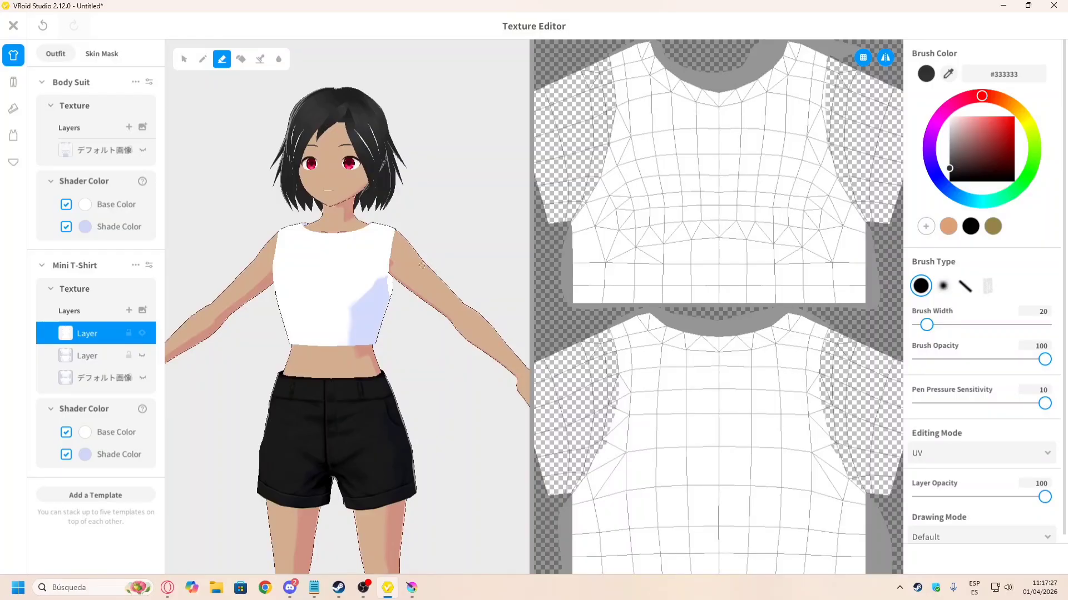
scroll(591, 393, "up", 1)
scroll(639, 450, "up", 1)
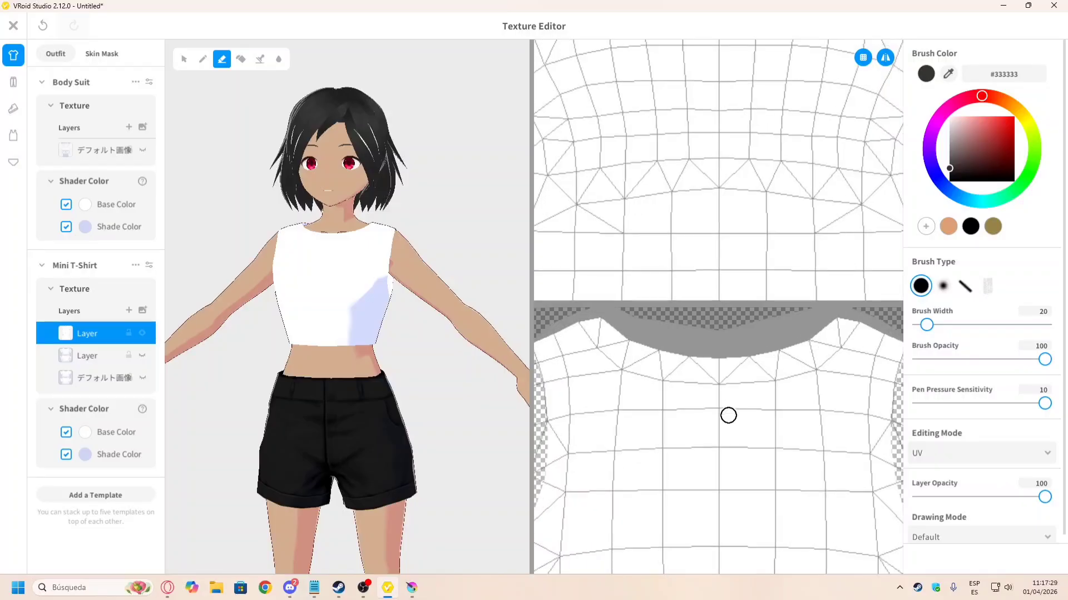
middle_click_drag(818, 430, 614, 244)
scroll(722, 305, "up", 2)
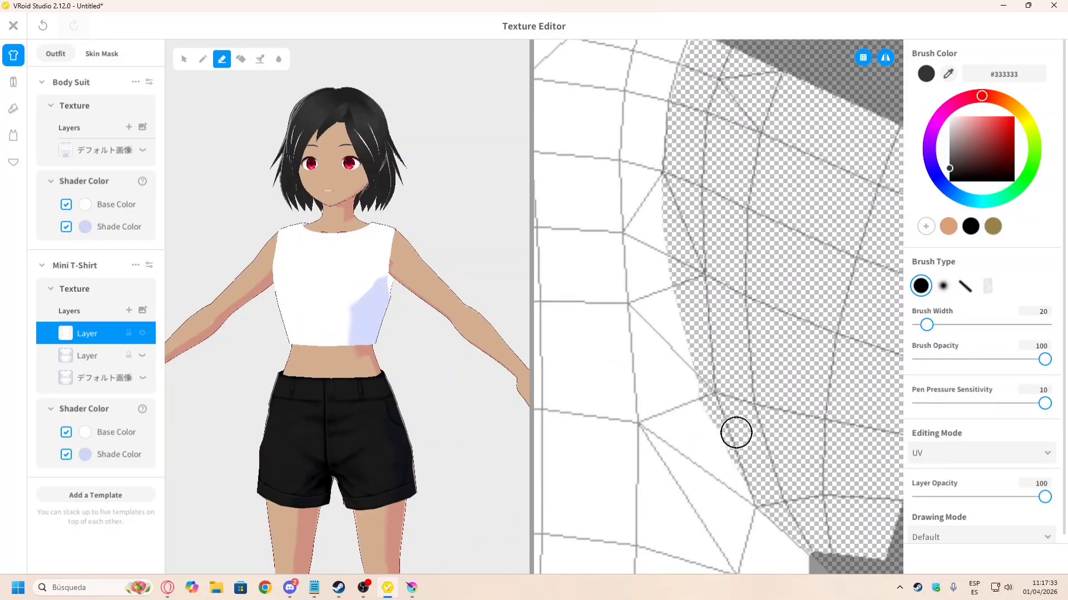
scroll(345, 306, "down", 4)
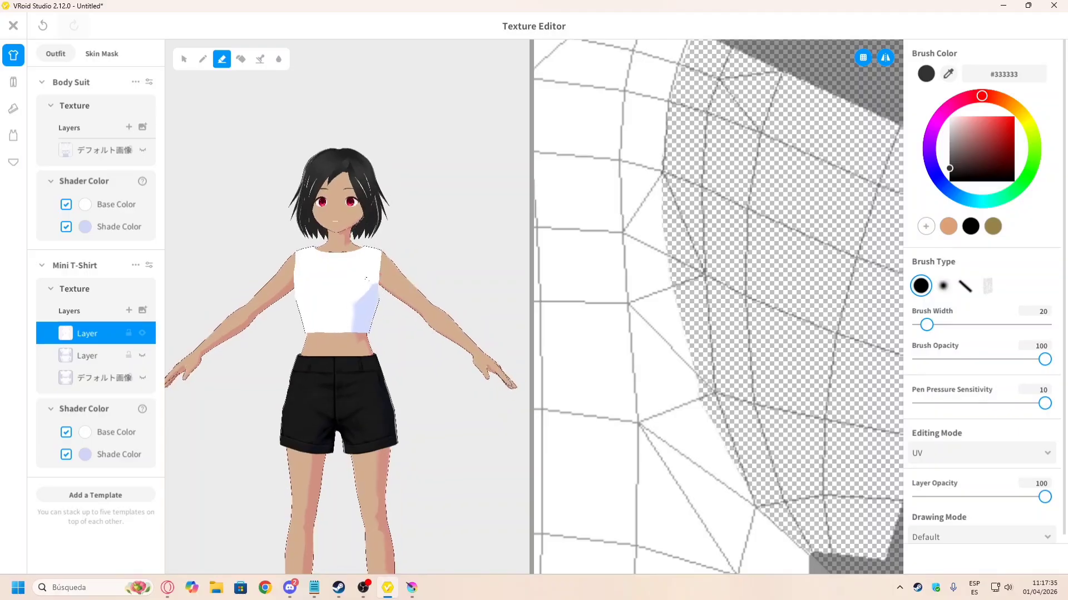
Step: Delete the two hidden old texture layers of the Mini T-Shirt and the hidden default layer of the Body Suit
right_click(143, 353)
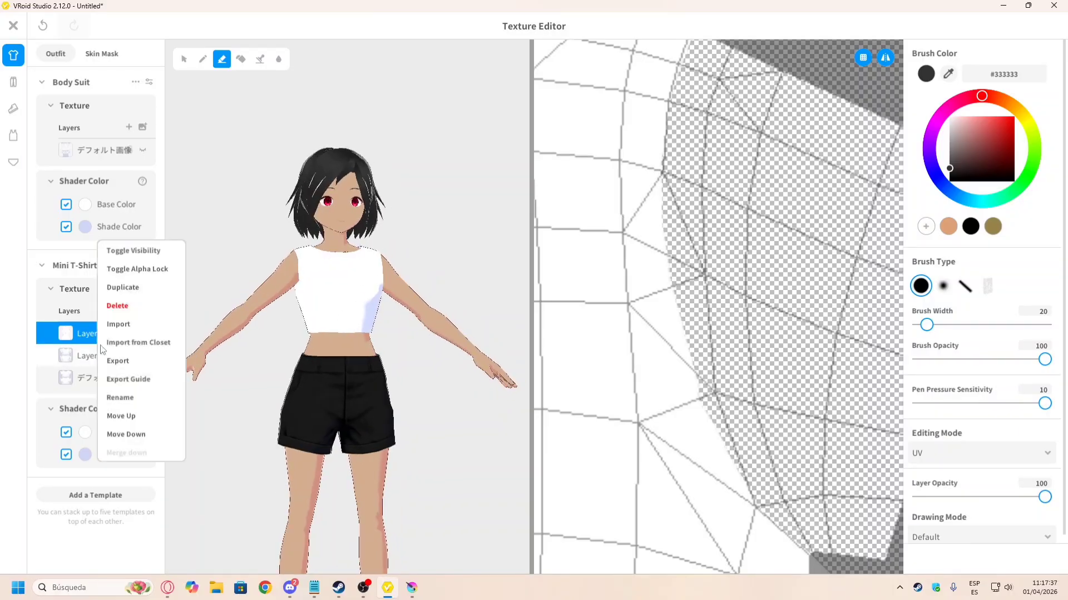
left_click(126, 305)
right_click(88, 360)
left_click(126, 315)
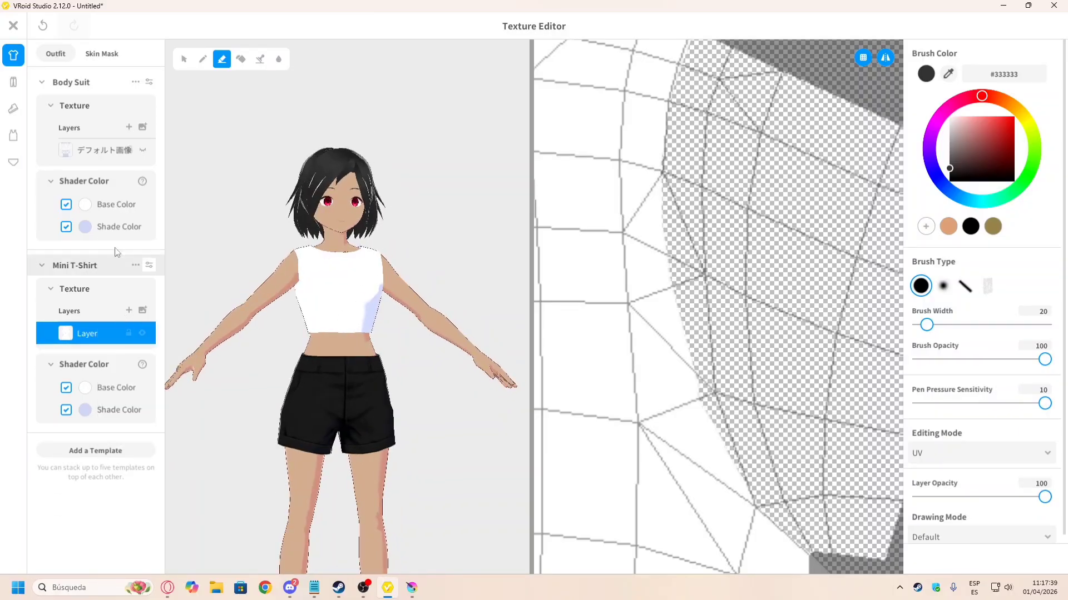
right_click(135, 161)
left_click(137, 109)
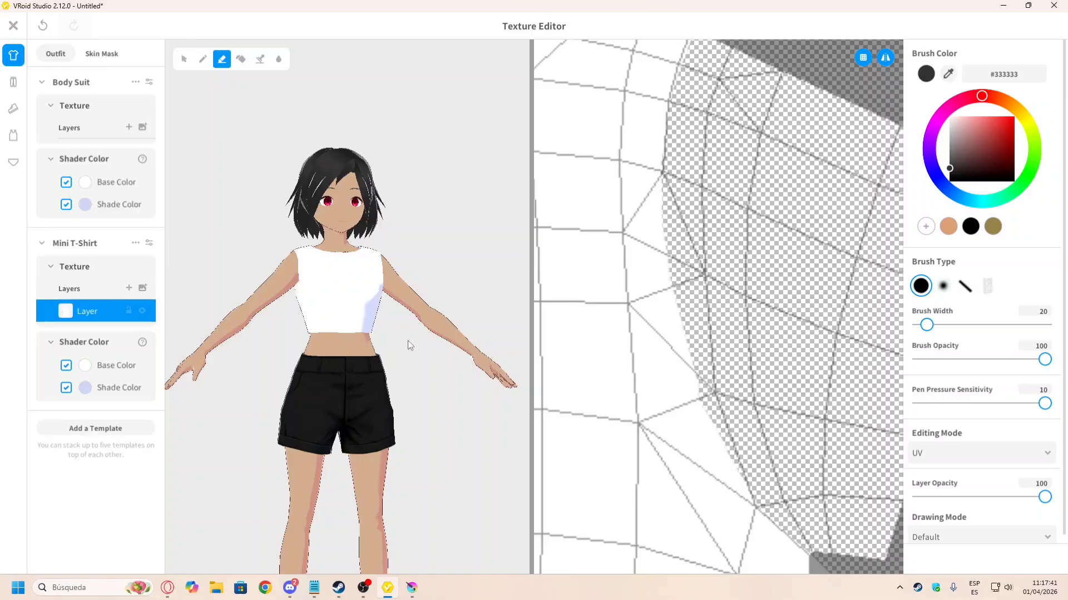
Step: Export the Skin Overlay's black Default Design layer as a PNG image named Inner top, and delete that layer
right_click_drag(410, 345, 395, 343)
scroll(386, 323, "down", 3)
scroll(674, 320, "down", 5)
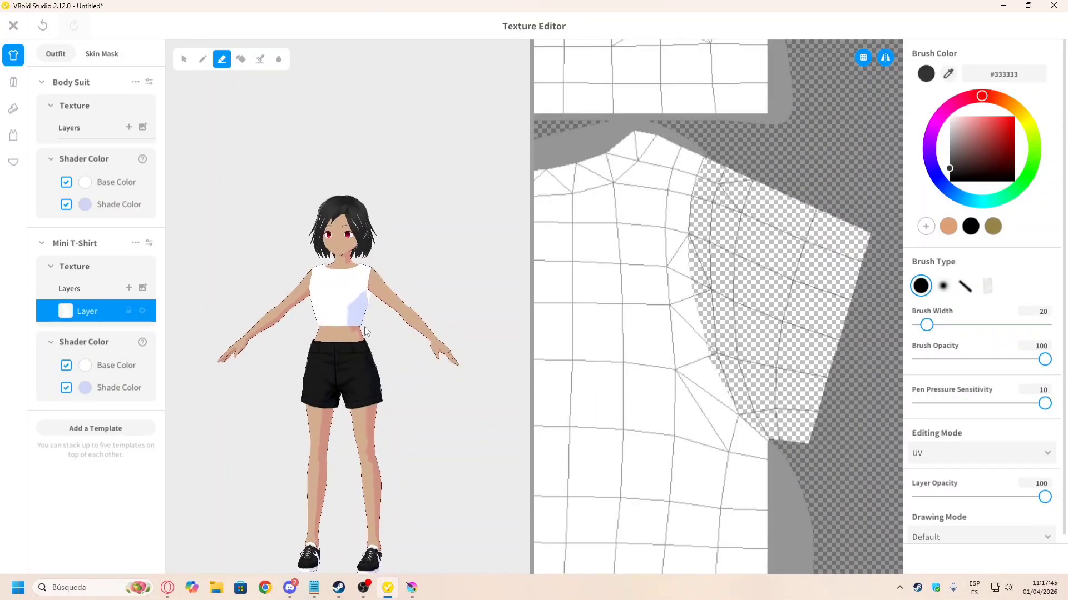
scroll(367, 325, "up", 2)
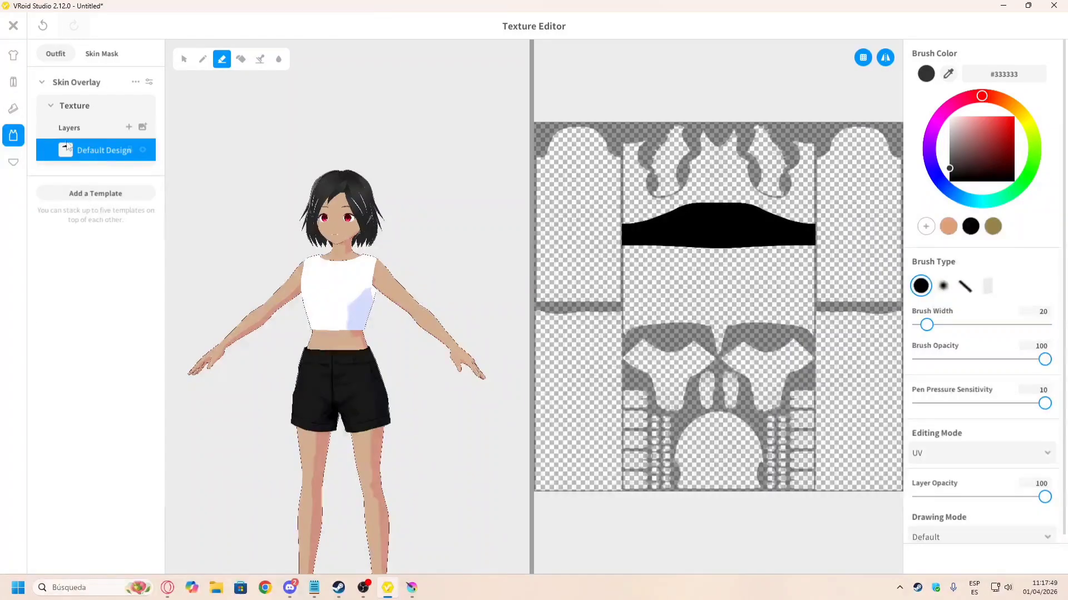
right_click(87, 151)
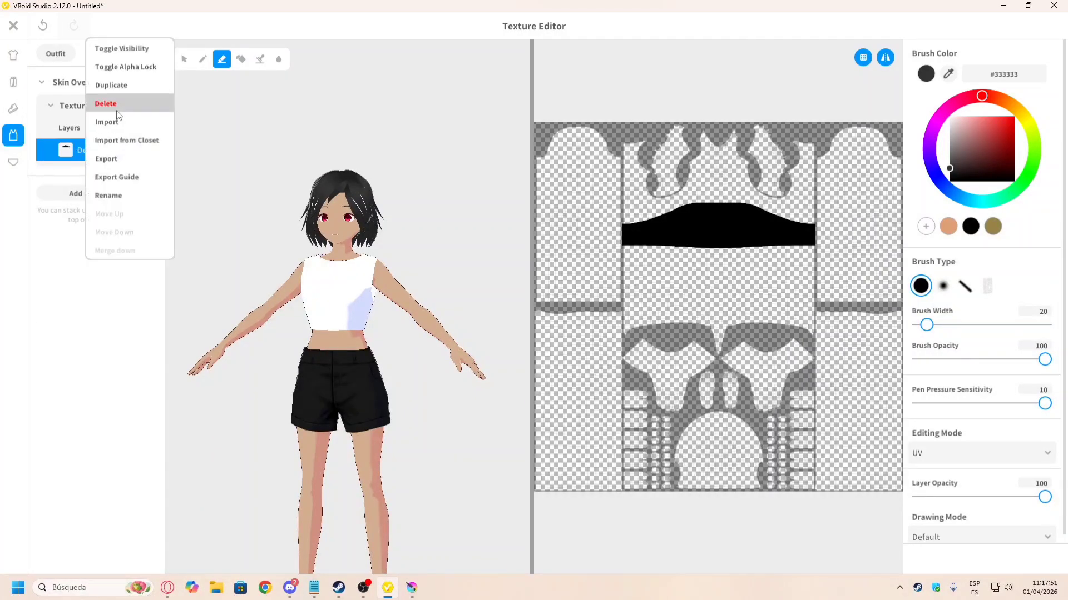
left_click(121, 159)
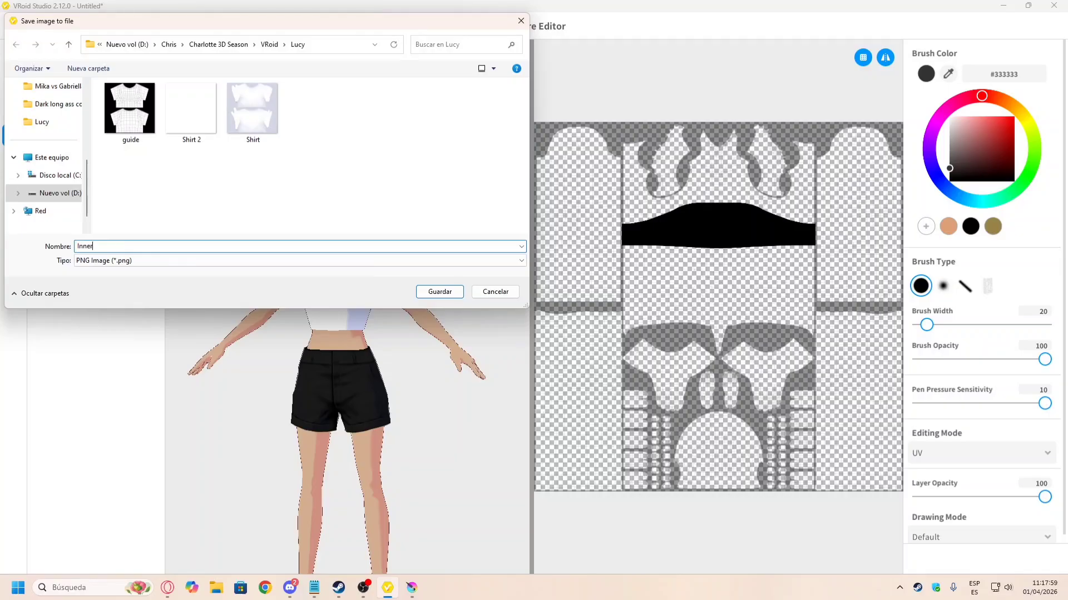
key("Return")
right_click(100, 160)
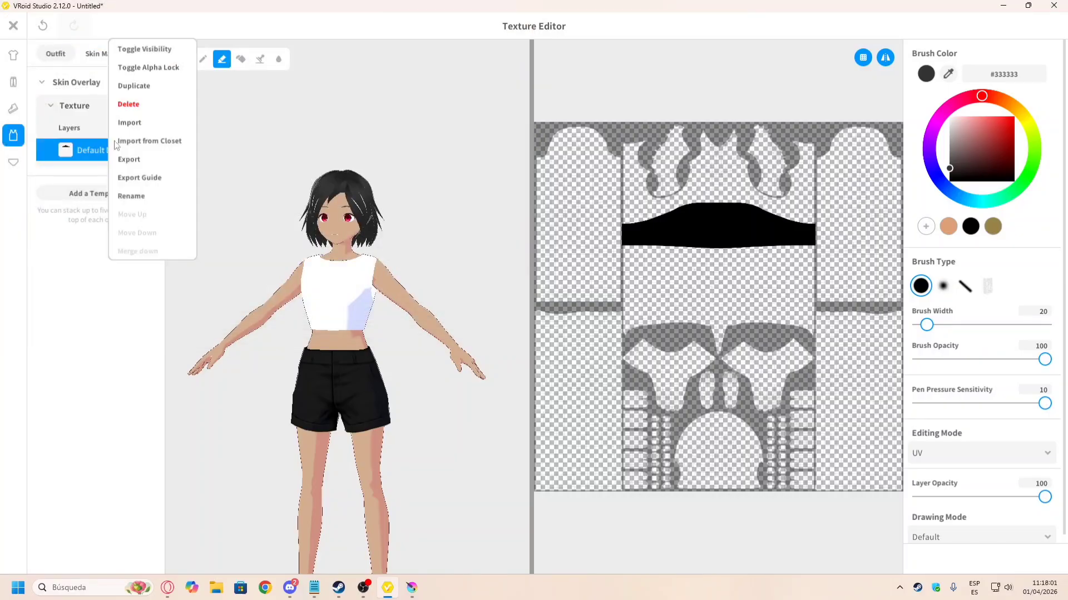
left_click(138, 104)
Step: Import the Inner top image as a new texture layer of the Body Suit
left_click(14, 58)
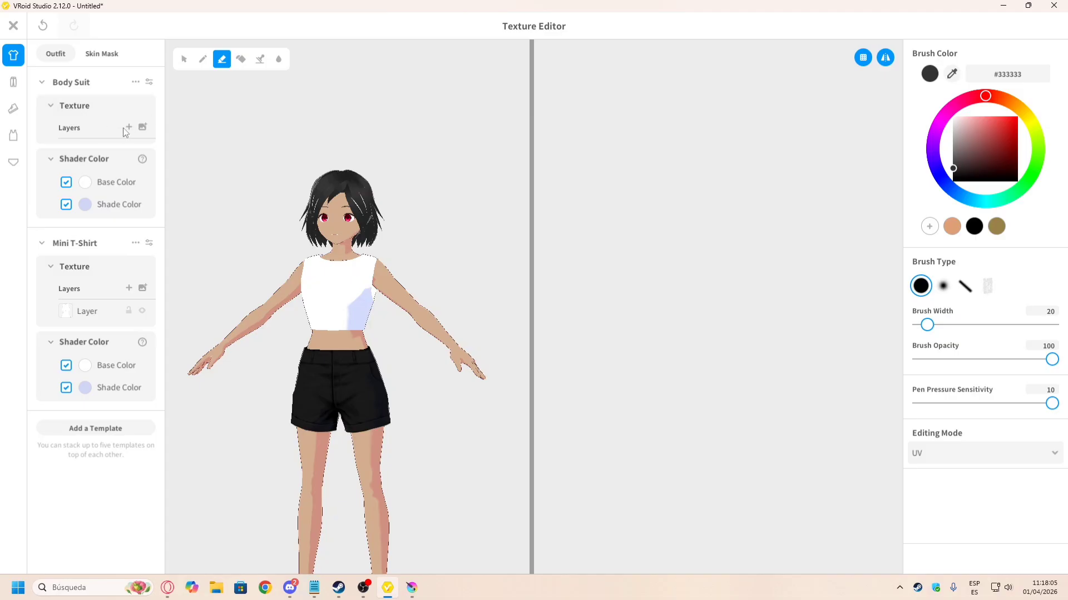
left_click(145, 130)
left_click(196, 117)
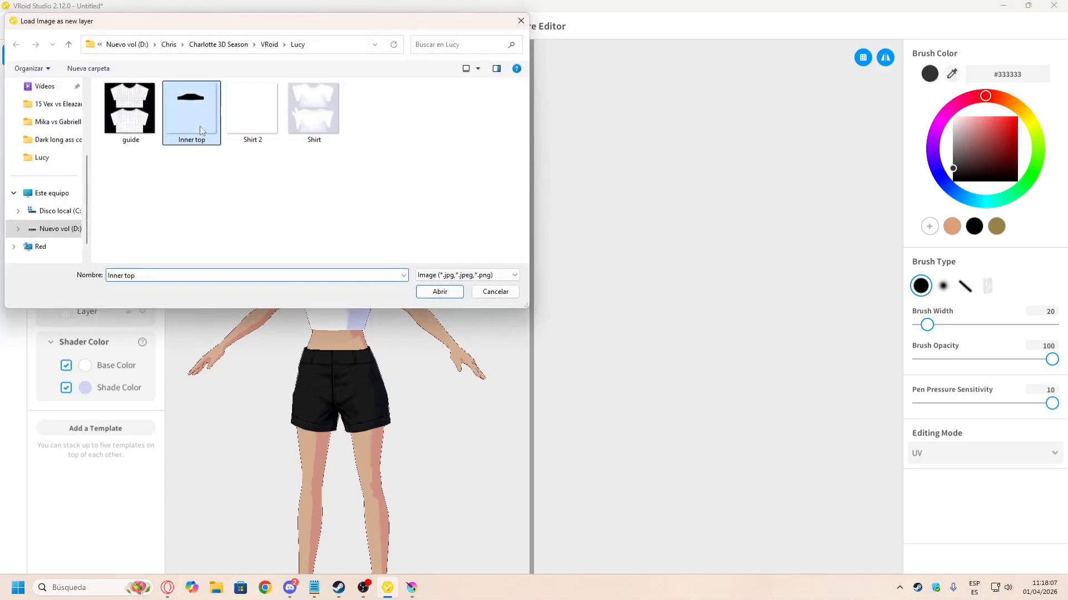
left_click(436, 289)
Step: Set the Body Suit's Shrink Bodysuit parameter to 100
right_click_drag(325, 272, 405, 272)
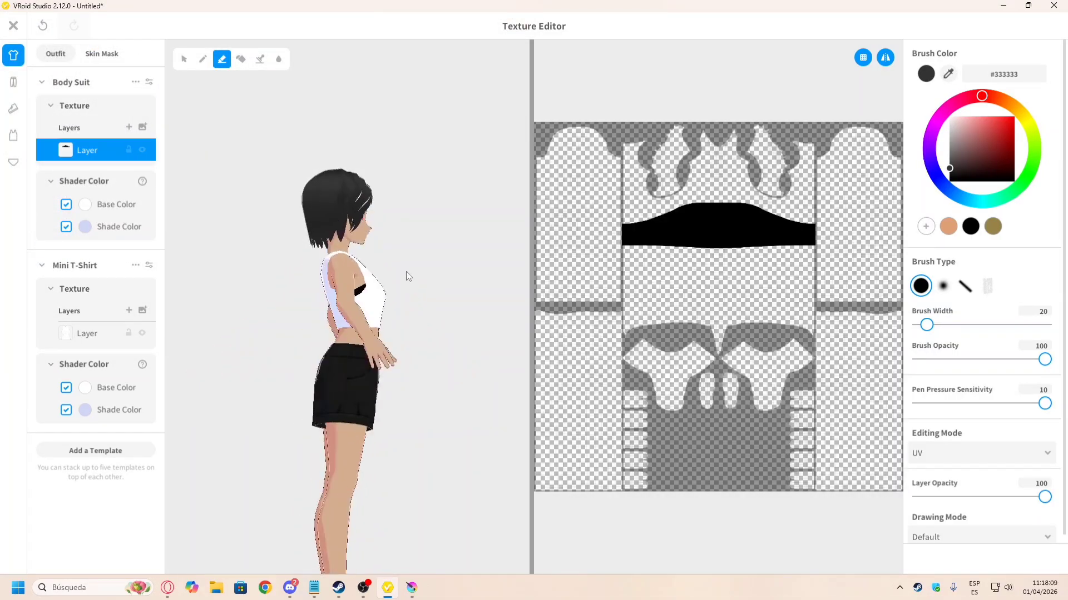
scroll(382, 272, "up", 4)
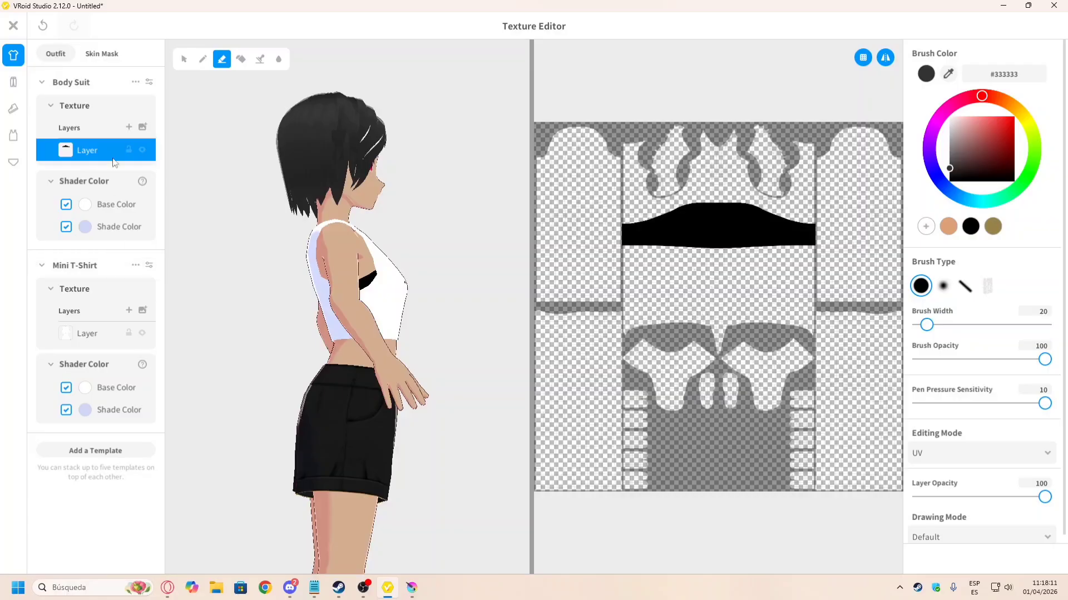
scroll(345, 306, "up", 5)
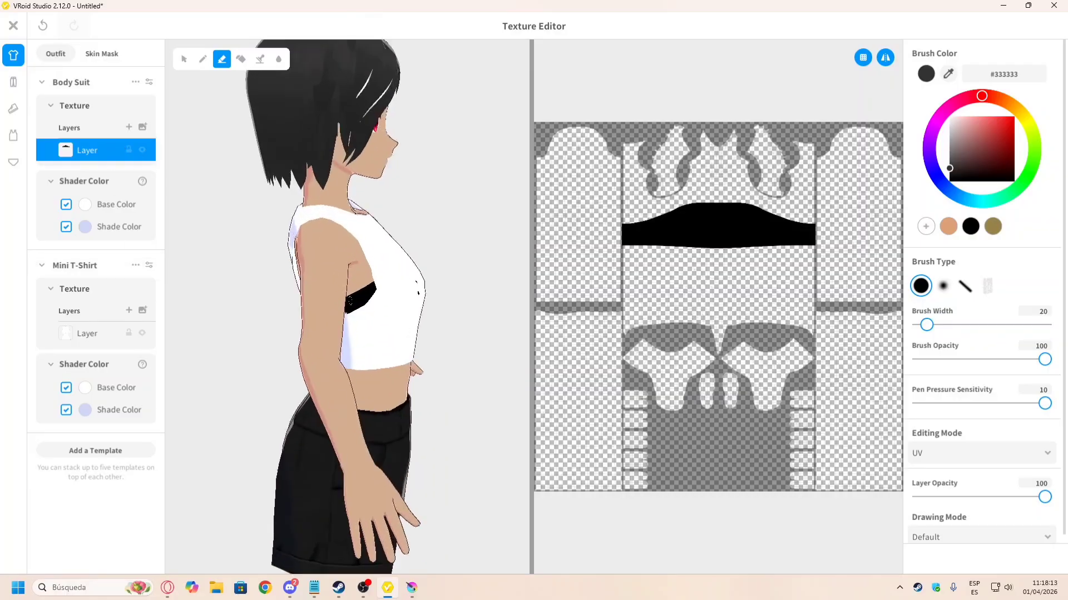
left_click(92, 85)
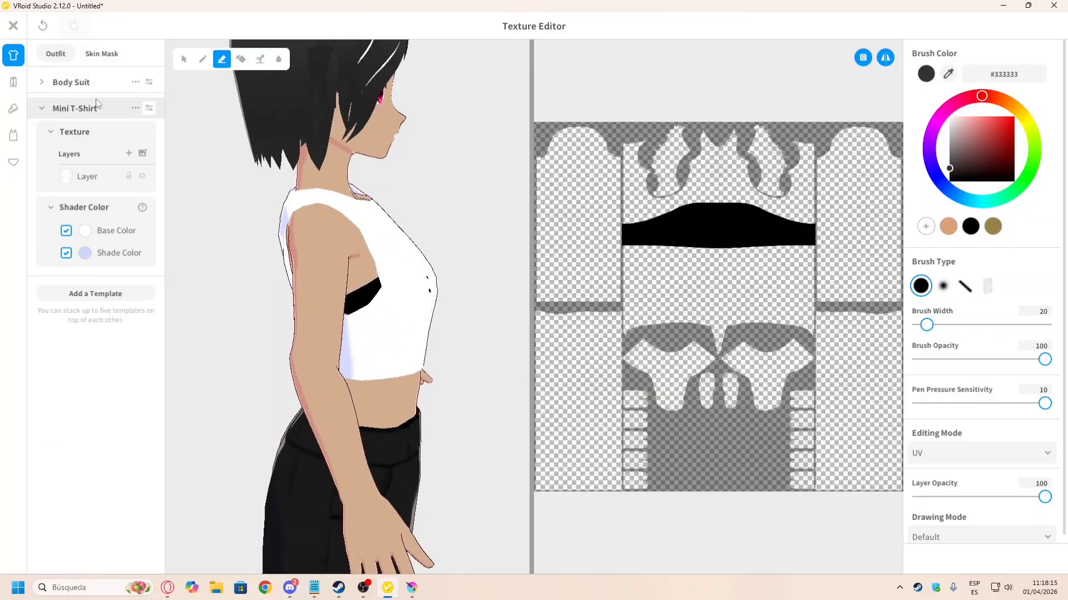
left_click(46, 82)
left_click(149, 82)
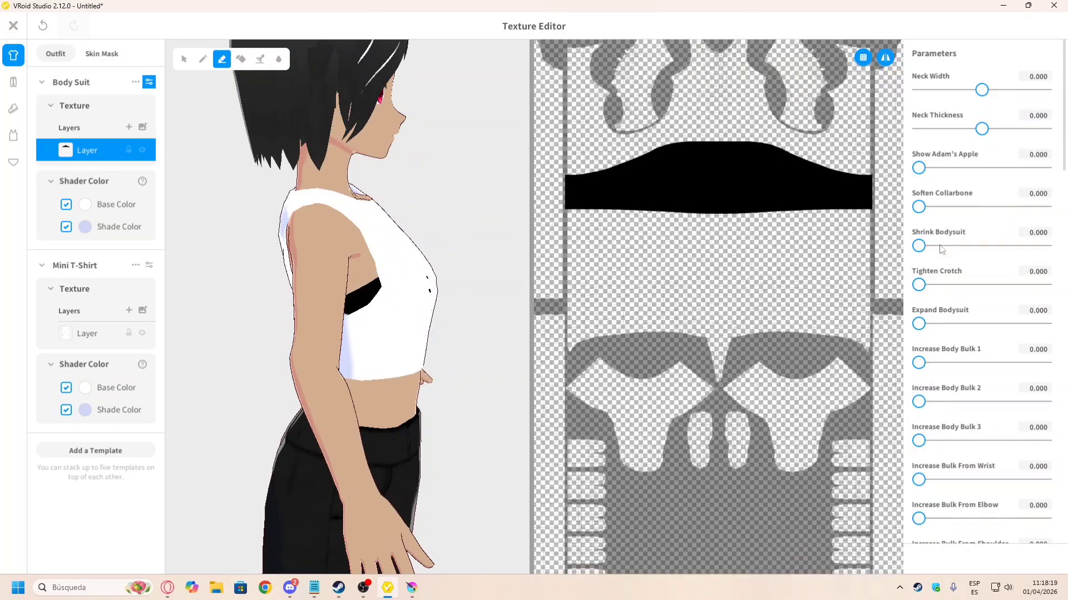
left_click_drag(918, 246, 938, 246)
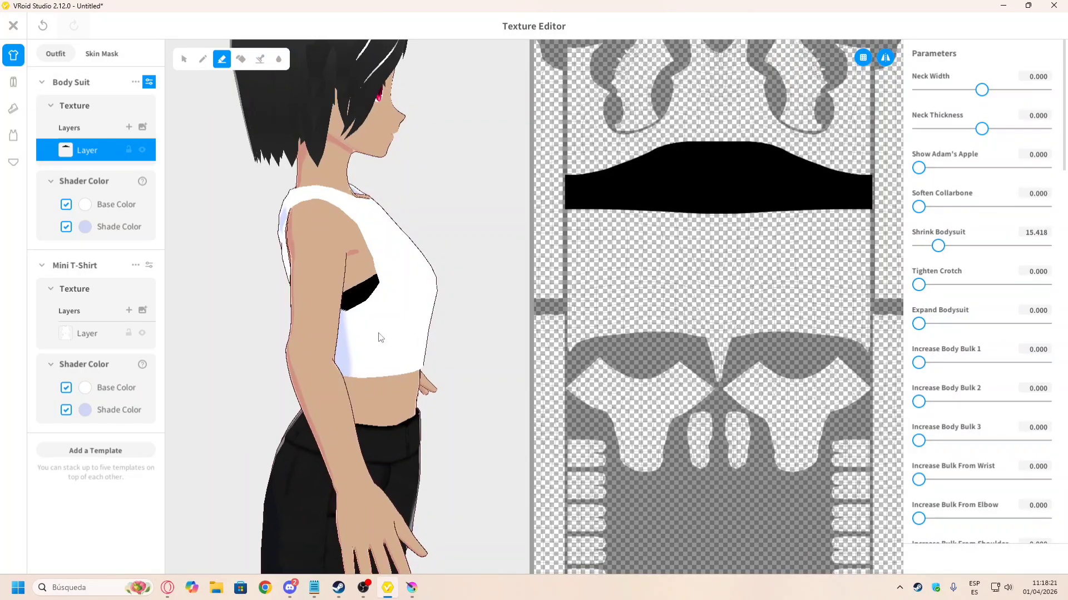
right_click_drag(409, 304, 313, 305)
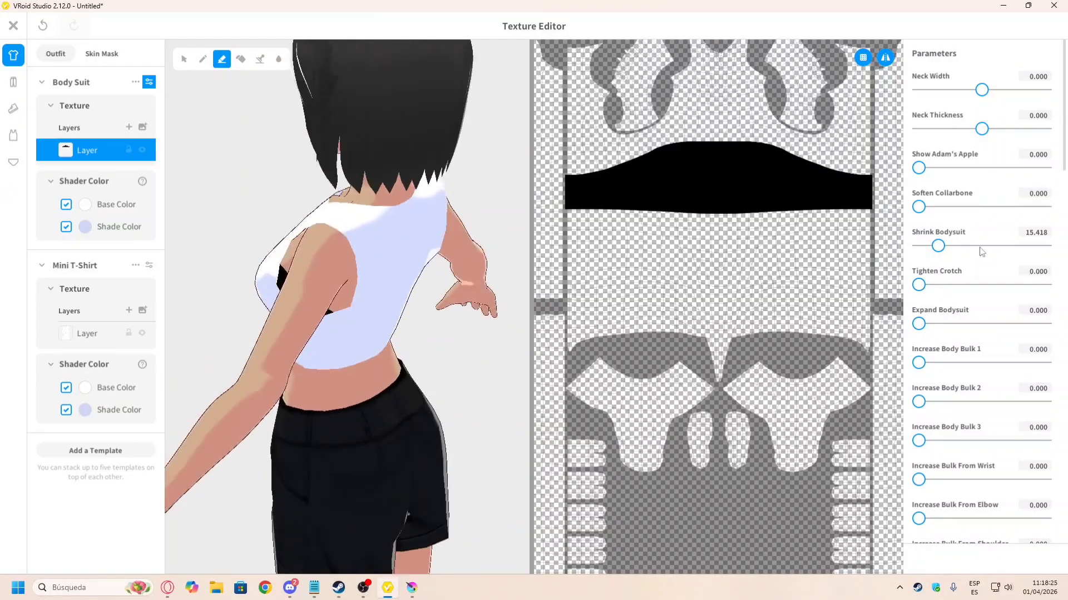
left_click_drag(938, 246, 1044, 246)
right_click_drag(359, 312, 437, 307)
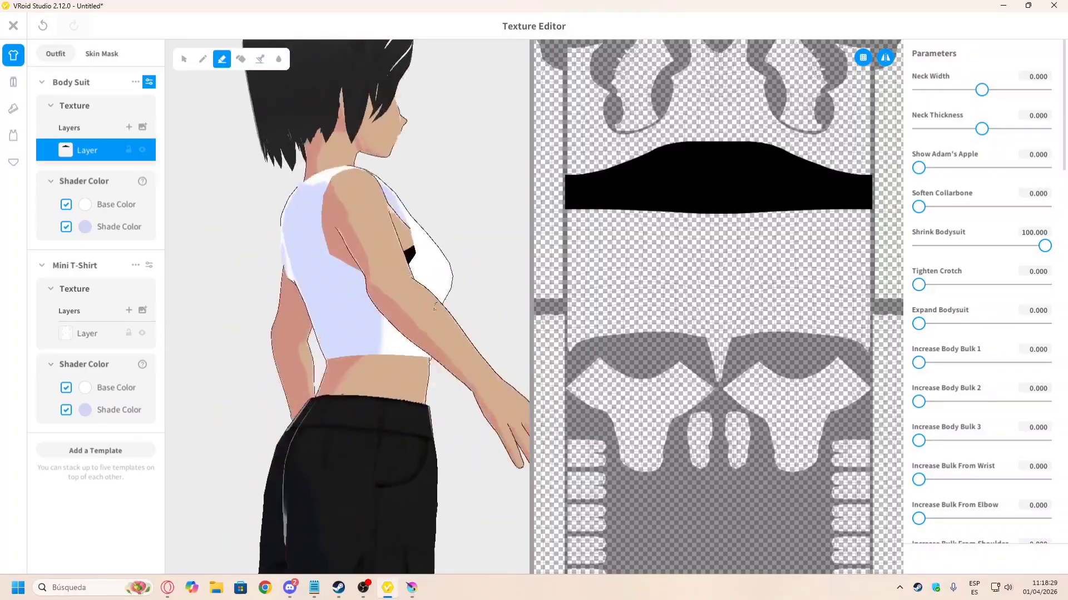
Step: Check the fit of the inner top from several sides by toggling the Mini T-Shirt layer's visibility, leaving it visible
left_click(143, 332)
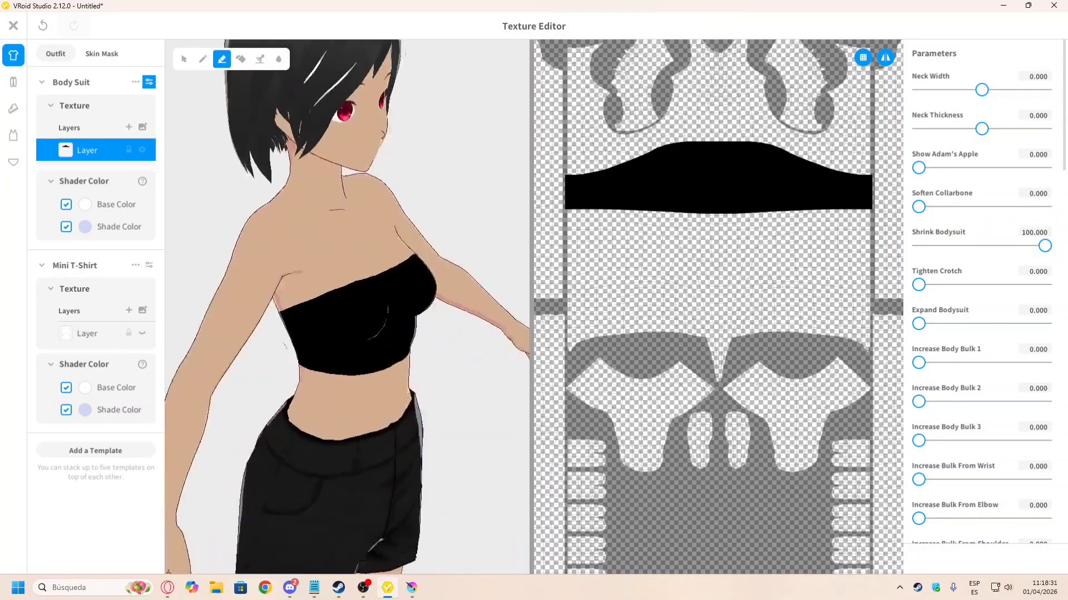
right_click_drag(356, 344, 293, 330)
left_click(143, 334)
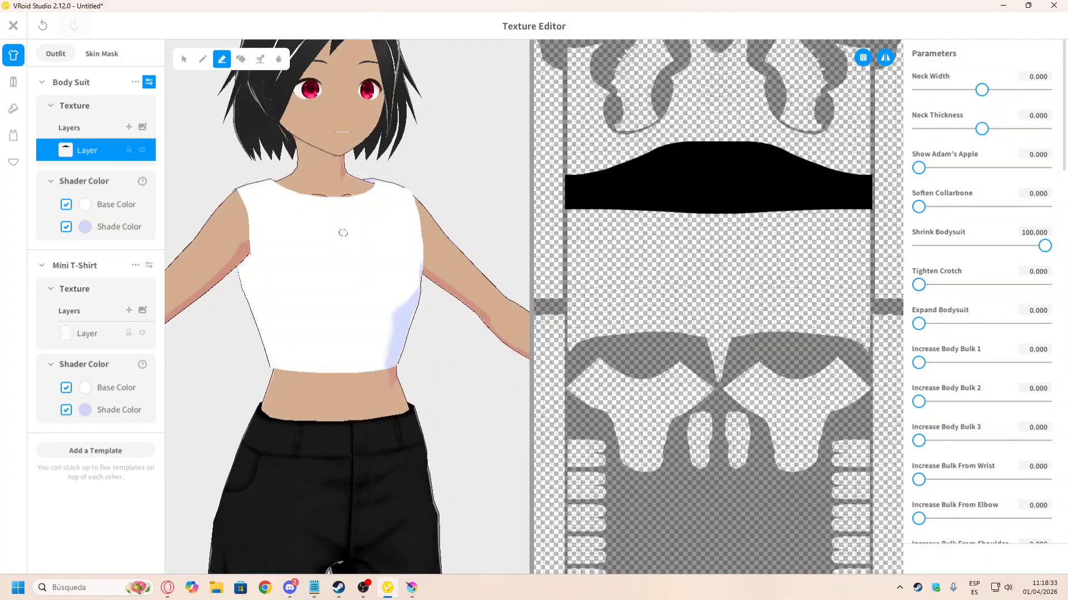
scroll(345, 232, "down", 5)
right_click_drag(367, 275, 288, 260)
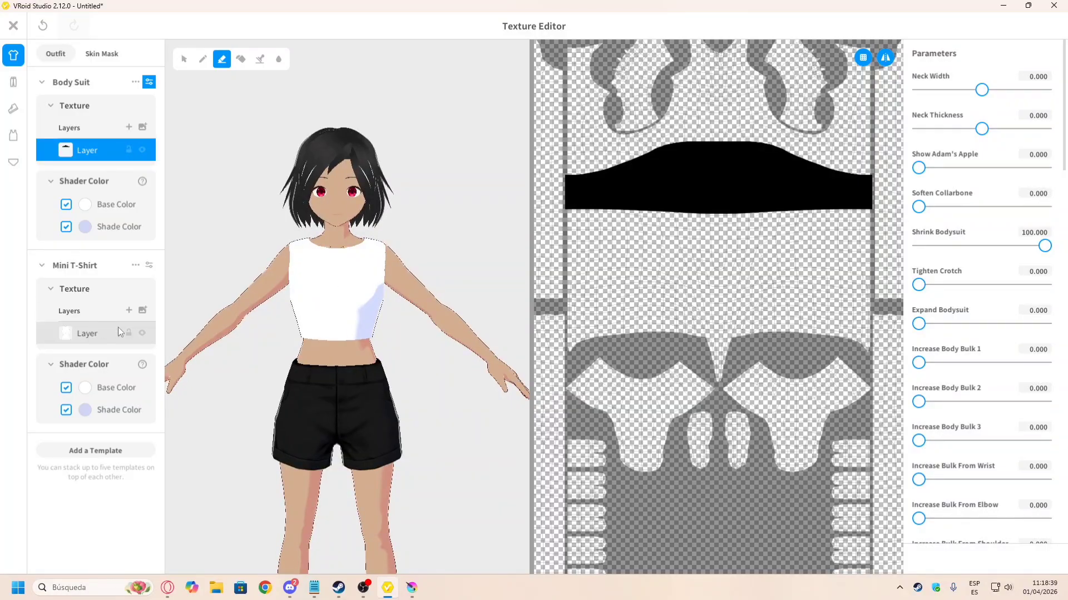
left_click(142, 334)
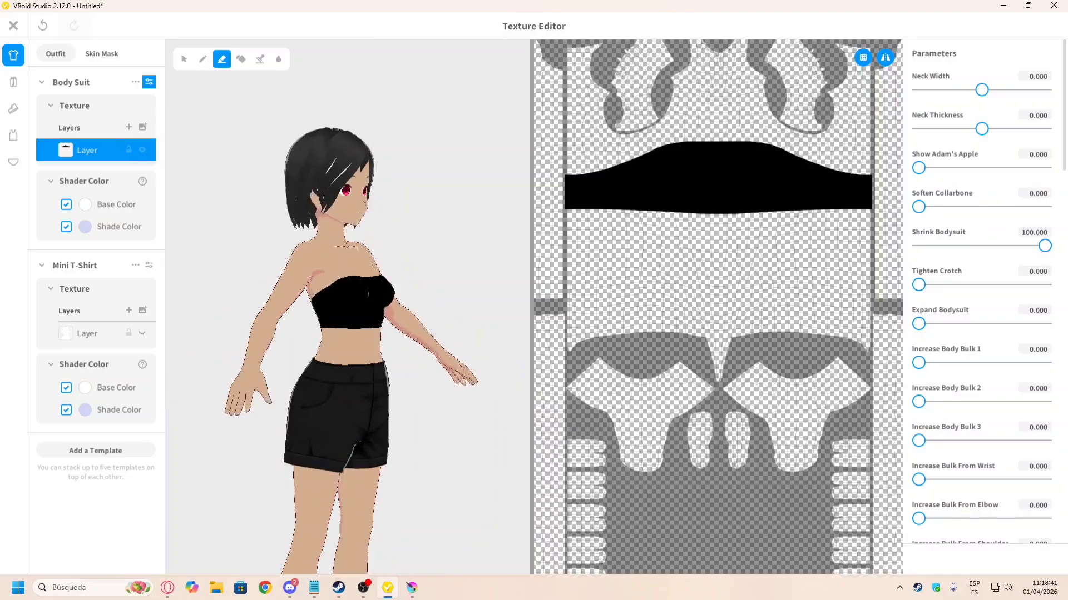
left_click(142, 333)
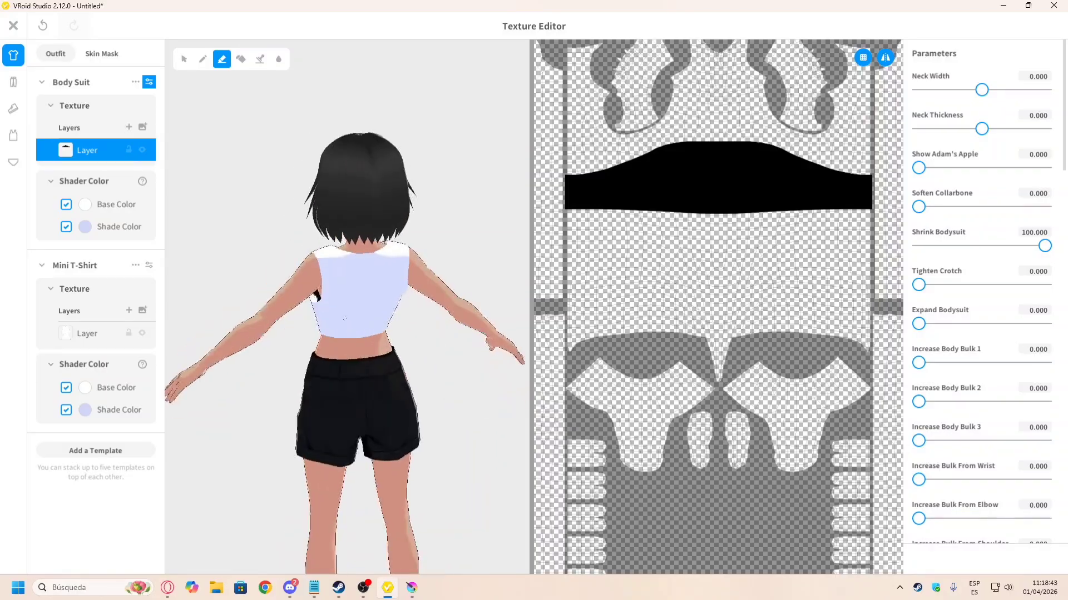
right_click_drag(239, 334, 341, 336)
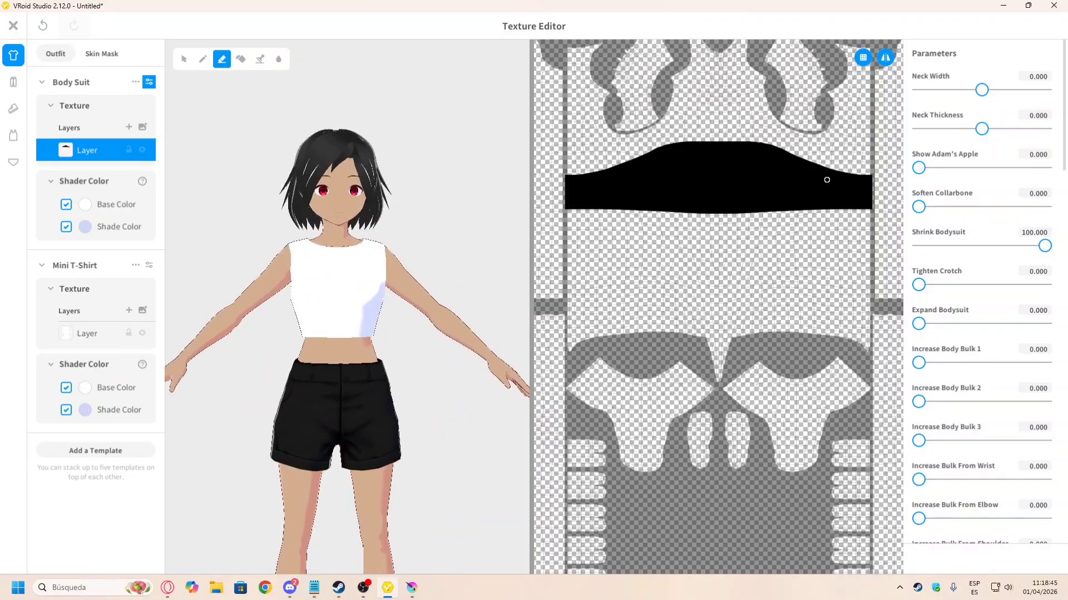
Step: Hide the Mini T-Shirt layer and try erasing the lower part of the black inner top on the Body Suit texture
mouse_move(359, 588)
left_click(143, 333)
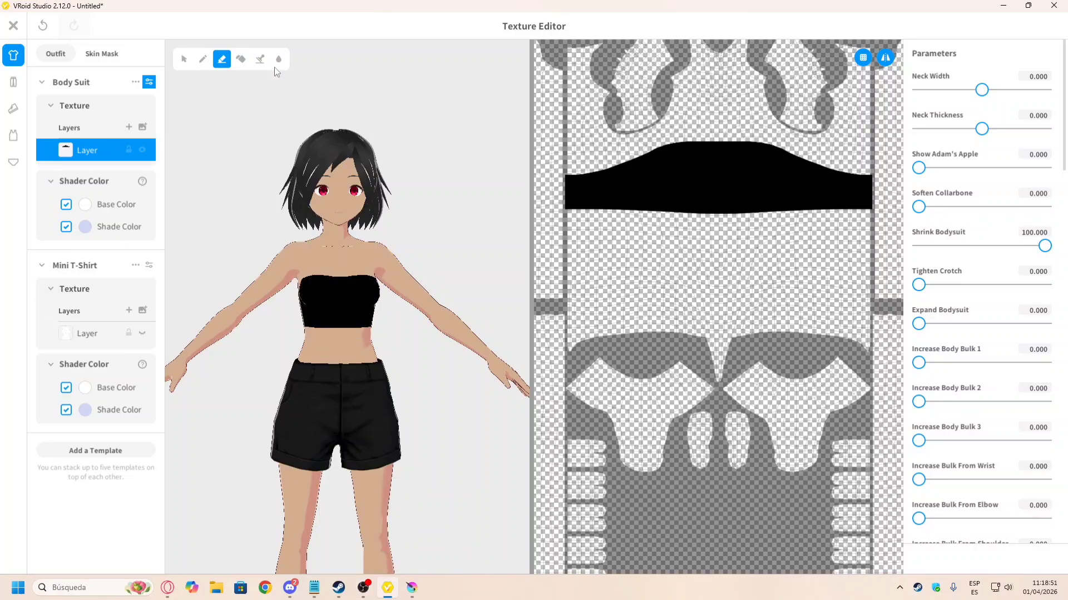
scroll(693, 167, "up", 3)
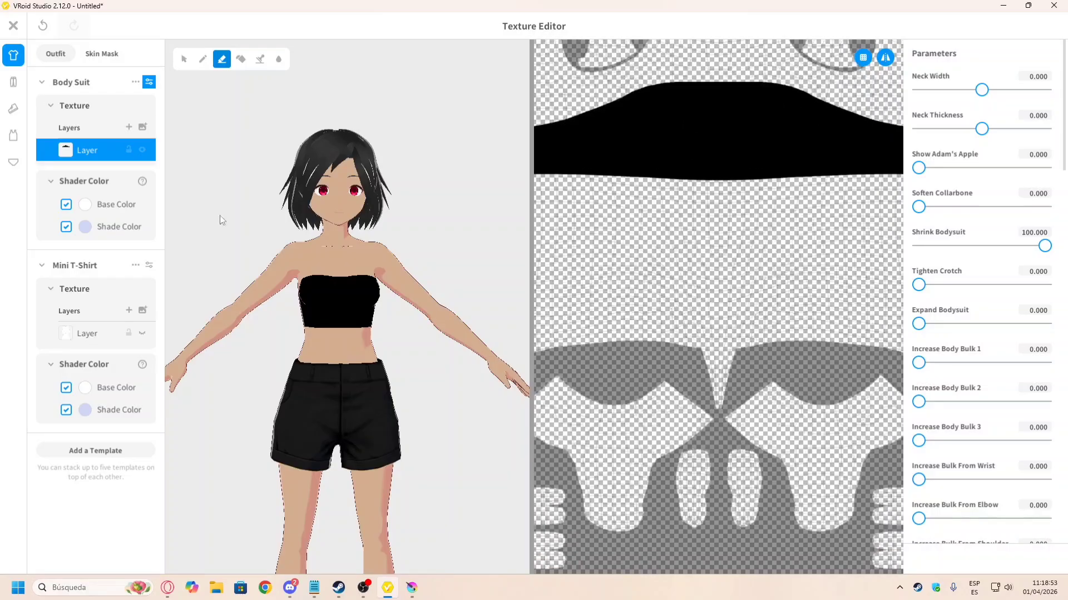
mouse_move(759, 175)
left_mouse_down()
mouse_move(778, 166)
mouse_move(756, 152)
mouse_move(625, 169)
mouse_move(702, 171)
mouse_move(550, 170)
left_mouse_up()
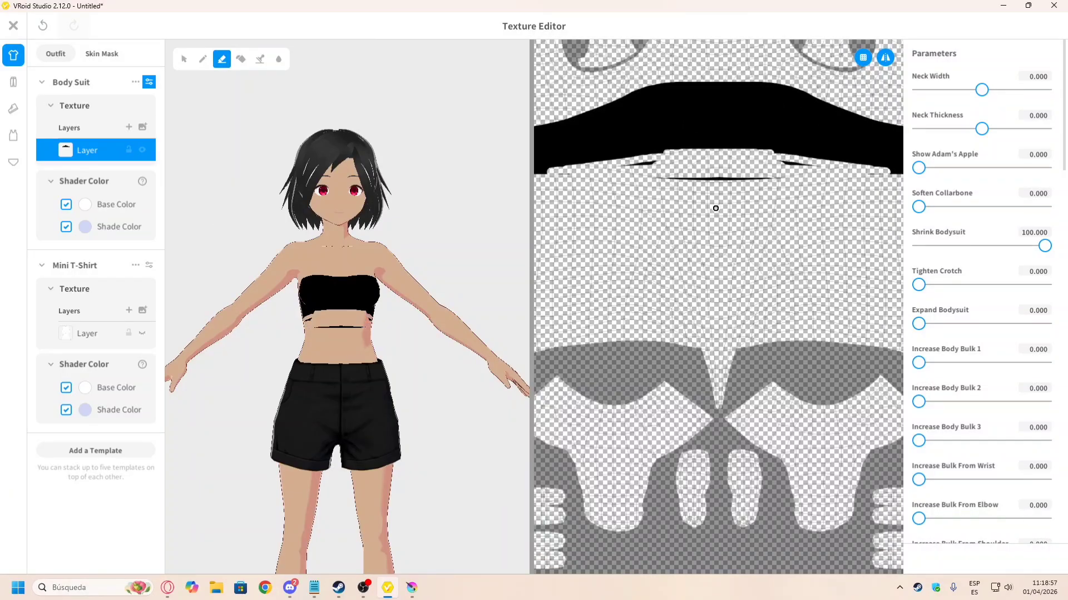
scroll(715, 207, "down", 3)
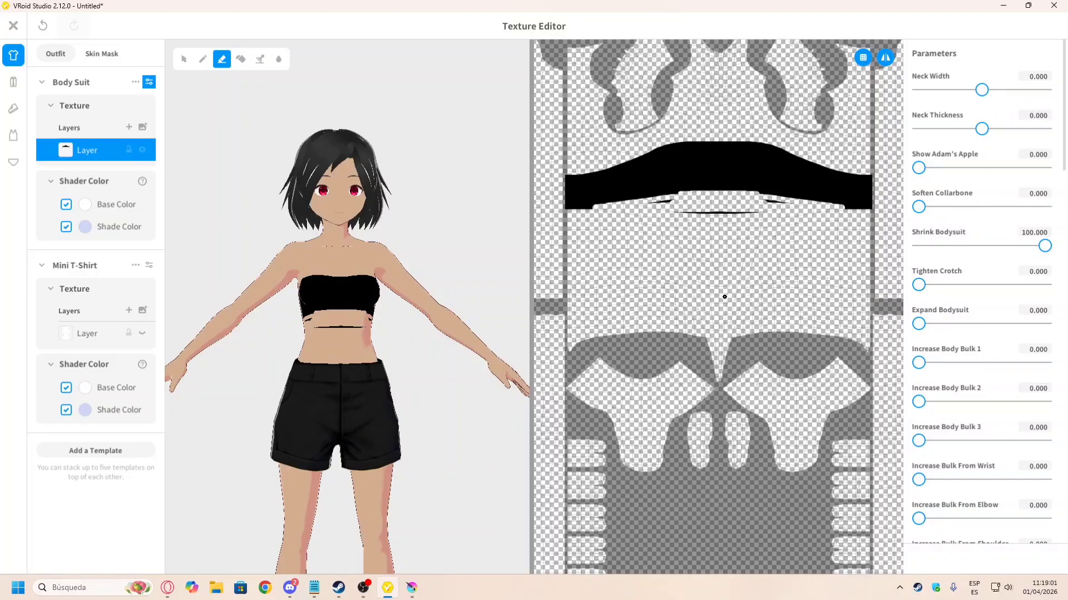
Step: Set the eraser's Brush Width to 66 and erase the lower part of the inner top to leave a narrow band
left_click(149, 82)
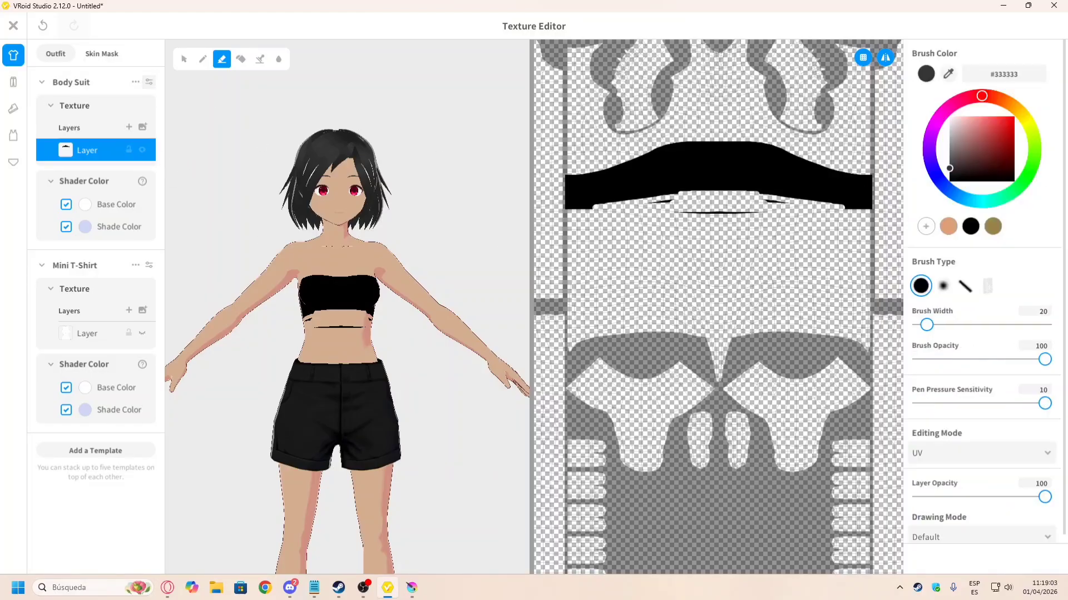
left_click_drag(938, 327, 945, 326)
mouse_move(736, 206)
left_mouse_down()
mouse_move(676, 212)
mouse_move(660, 198)
mouse_move(569, 208)
left_mouse_up()
mouse_move(705, 197)
left_mouse_down()
mouse_move(762, 191)
mouse_move(874, 205)
mouse_move(530, 201)
mouse_move(791, 203)
mouse_move(777, 218)
left_mouse_up()
key("ctrl+z")
mouse_move(599, 200)
left_mouse_down()
mouse_move(736, 185)
mouse_move(704, 192)
left_mouse_up()
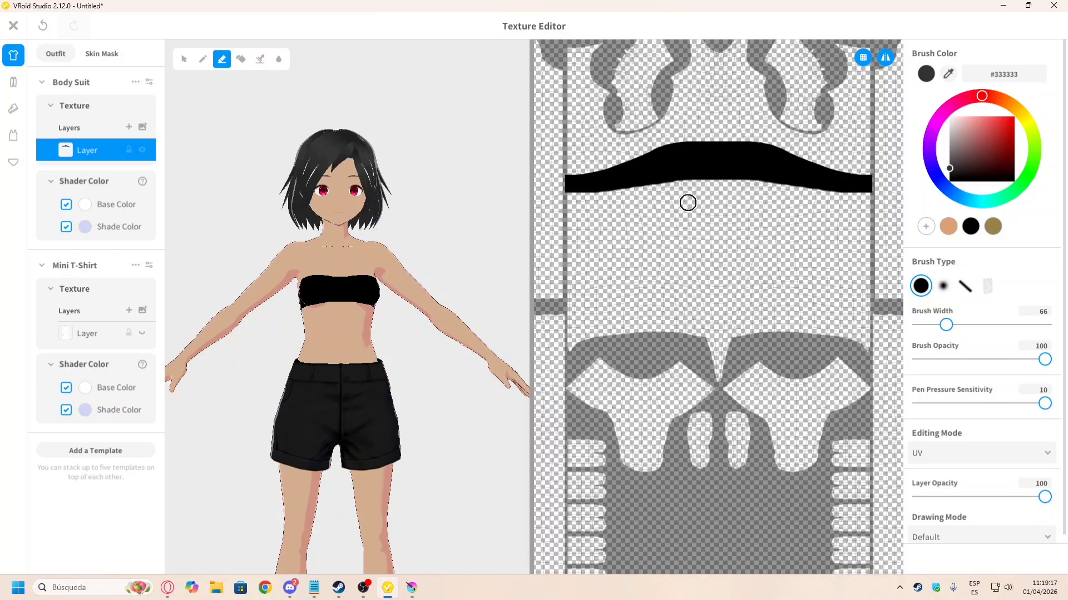
Step: Check the narrow band from the side and undo the erasing of the inner top's lower part
right_click_drag(367, 296, 467, 301)
scroll(694, 215, "up", 2)
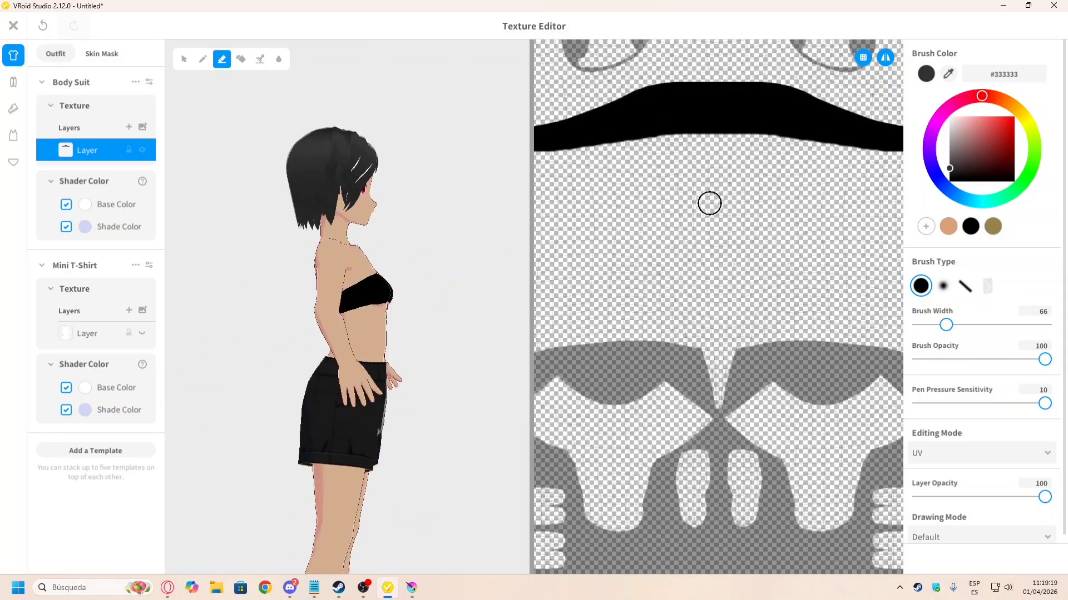
key("ctrl+z")
key("ctrl+z")
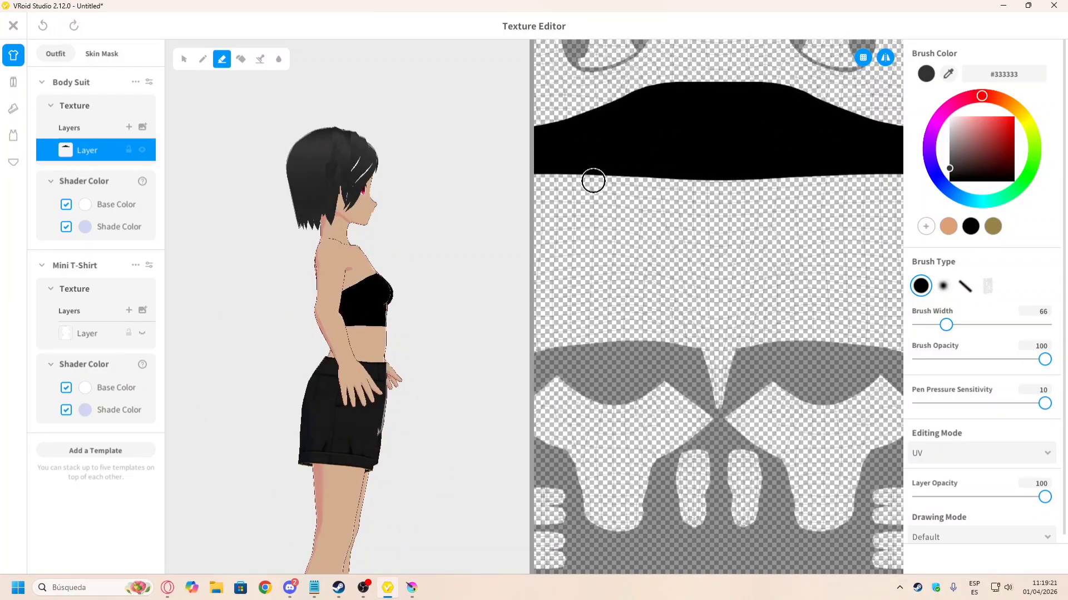
Step: Erase a thinner strip along the inner top's lower edge, and smooth the middle of that edge with mirroring turned off
mouse_move(684, 172)
left_mouse_down()
mouse_move(732, 166)
mouse_move(486, 202)
left_mouse_up()
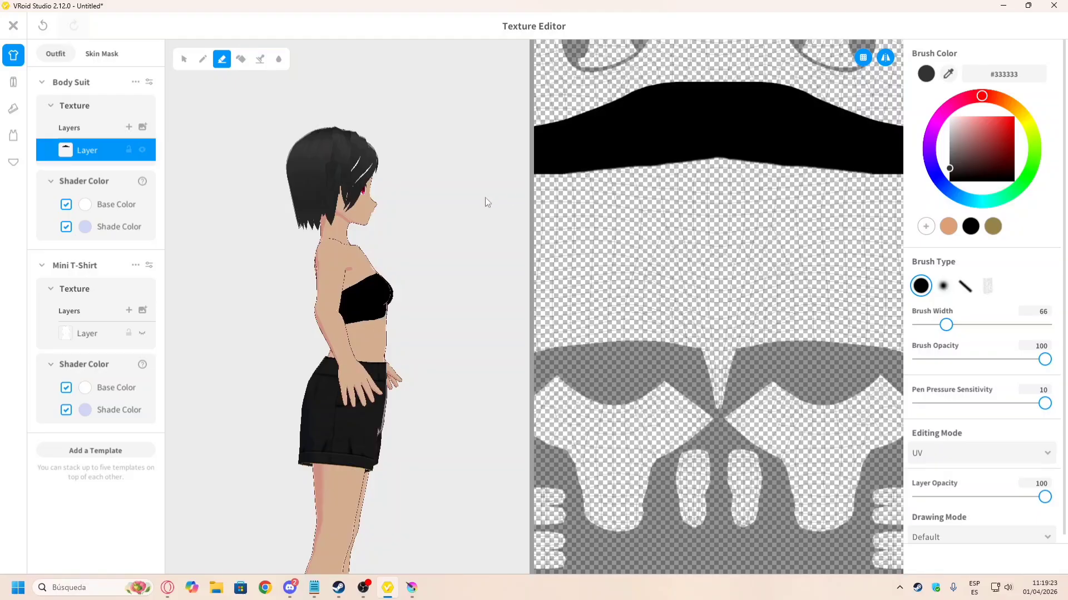
scroll(662, 215, "down", 2)
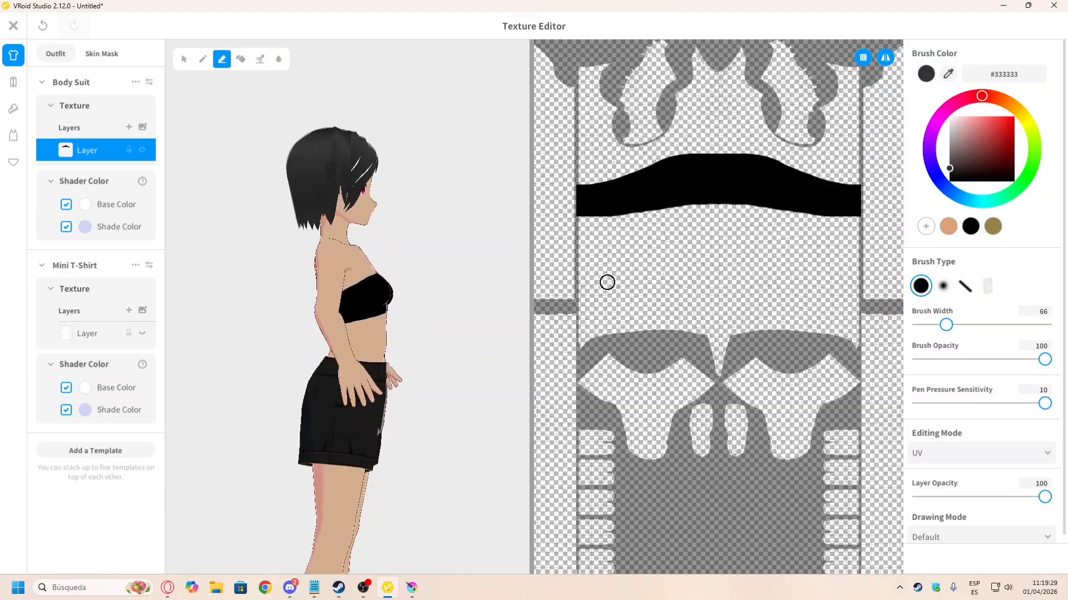
scroll(741, 178, "up", 3)
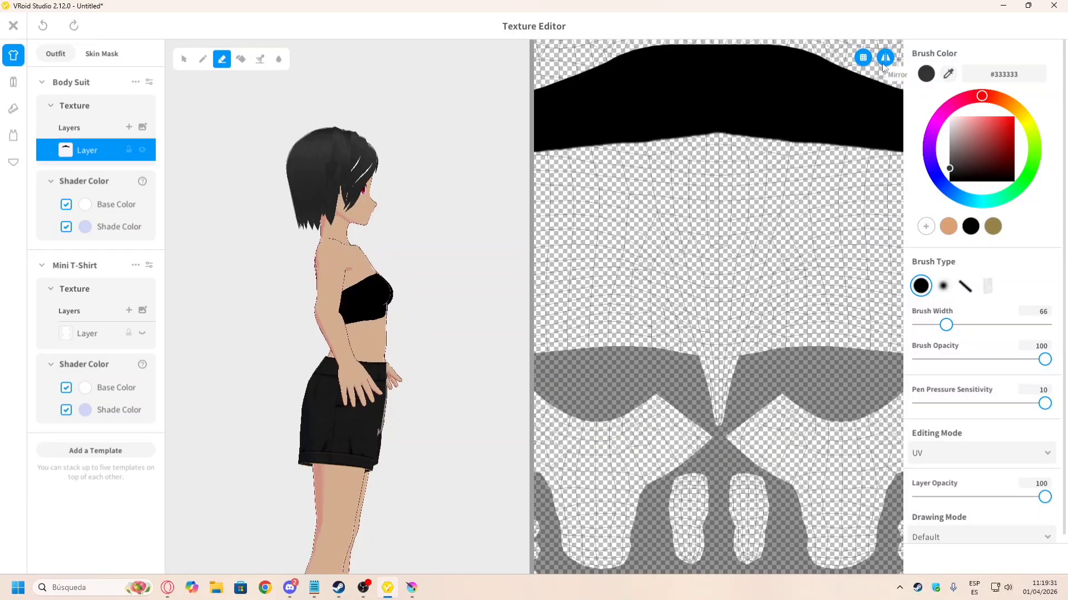
left_click(884, 58)
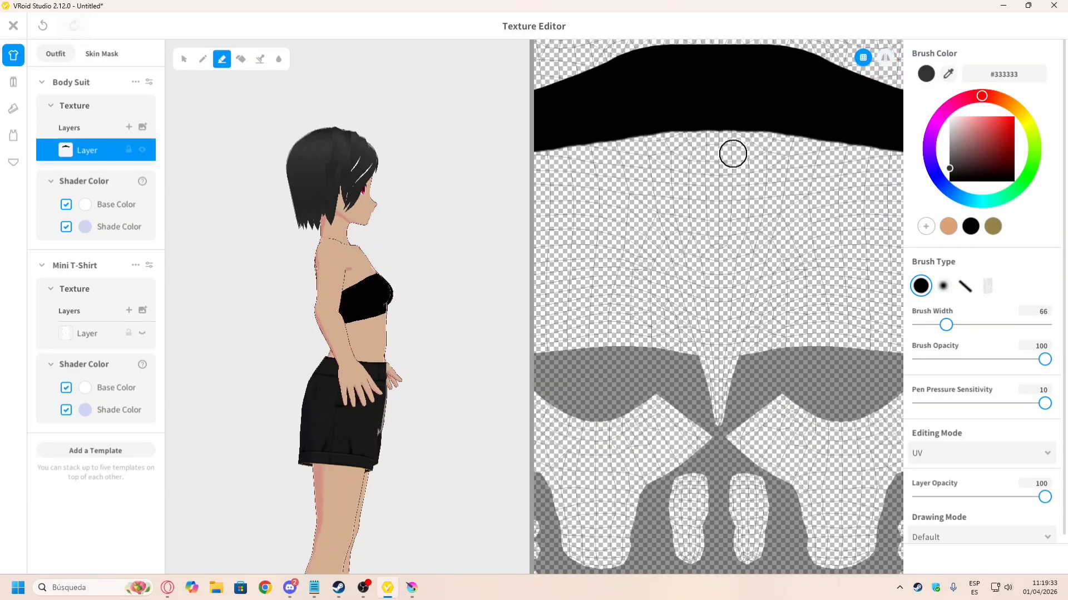
mouse_move(707, 143)
left_mouse_down()
mouse_move(739, 143)
mouse_move(715, 144)
mouse_move(730, 146)
left_mouse_up()
key("ctrl+z")
Step: Undo the extra eraser stroke and make the Mini T-Shirt layer visible again
right_click_drag(398, 315, 342, 311)
key("ctrl+z")
mouse_move(378, 280)
right_mouse_down()
mouse_move(408, 311)
mouse_move(362, 311)
mouse_move(448, 336)
mouse_move(388, 333)
right_mouse_up()
scroll(389, 329, "down", 1)
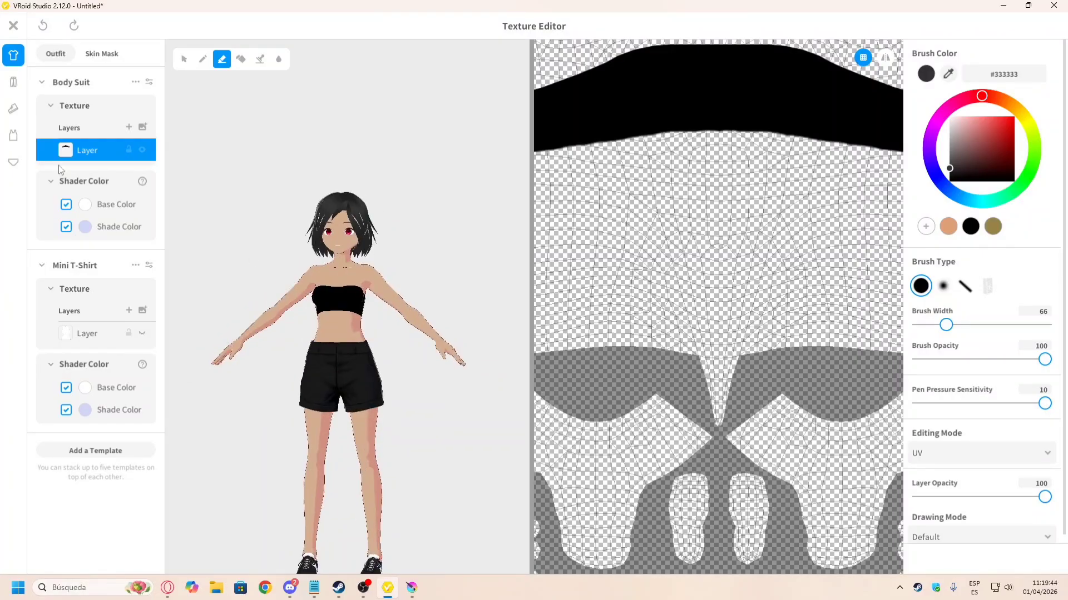
left_click(142, 334)
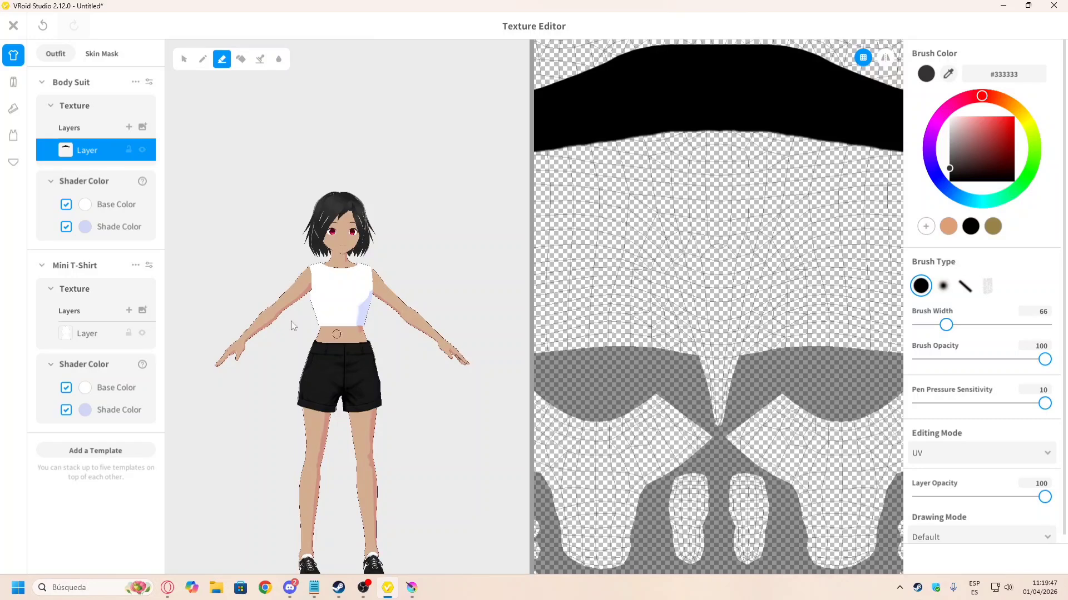
Step: Switch to Discord to view the cat-girl reference picture, and return to VRoid Studio
left_click(363, 588)
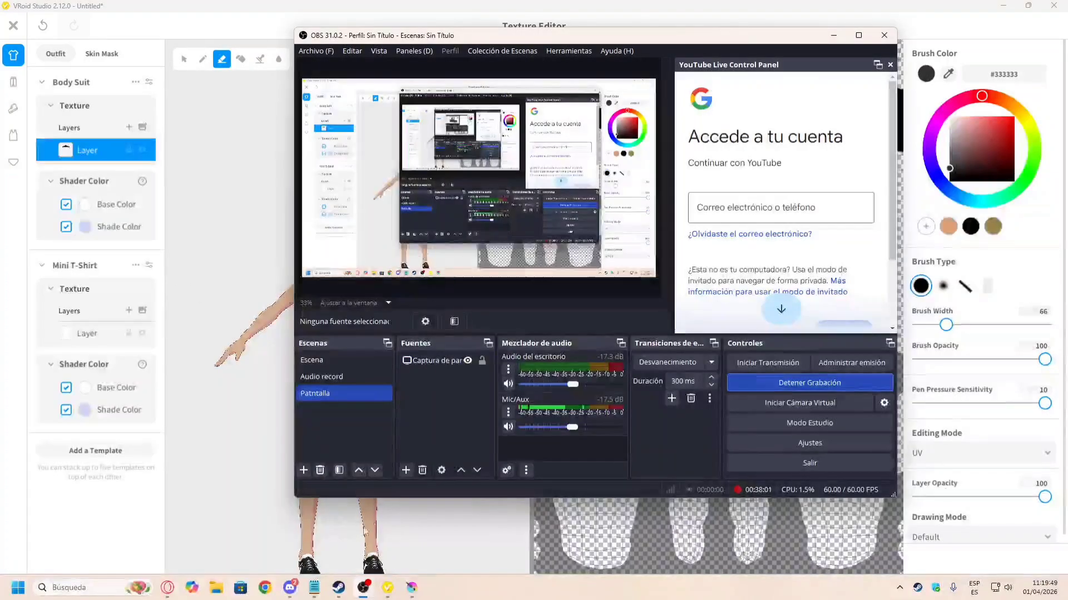
left_click(362, 588)
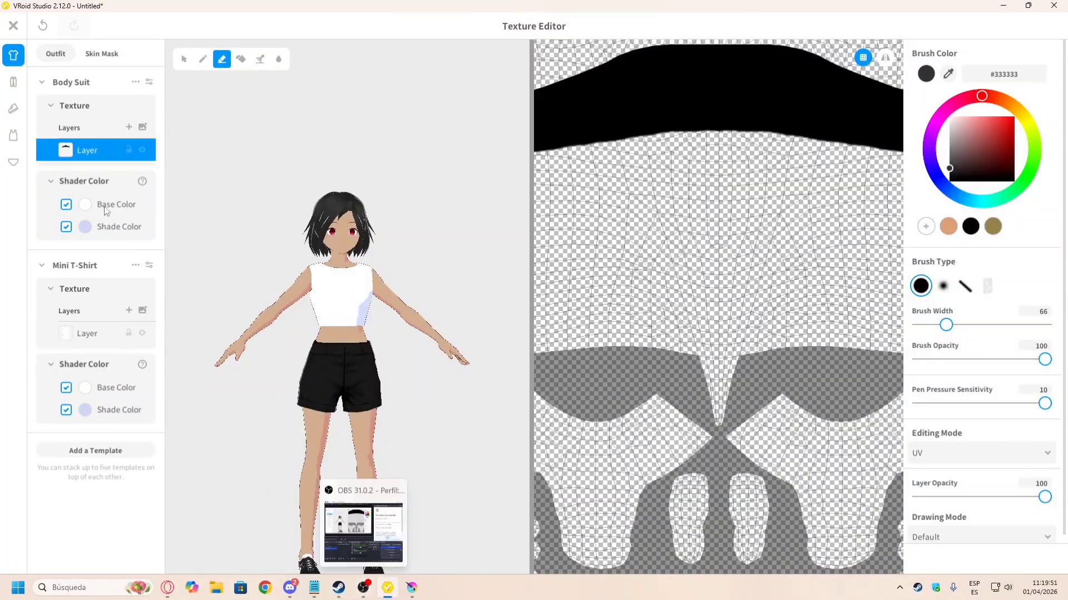
left_click(347, 588)
left_click(363, 587)
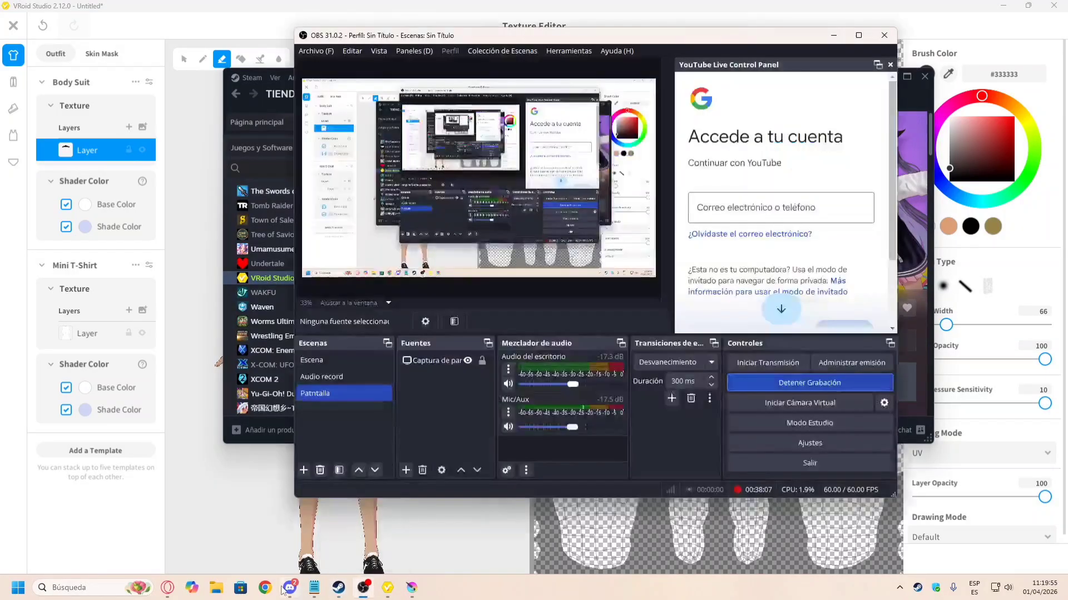
left_click(290, 588)
left_click(411, 588)
left_click(290, 588)
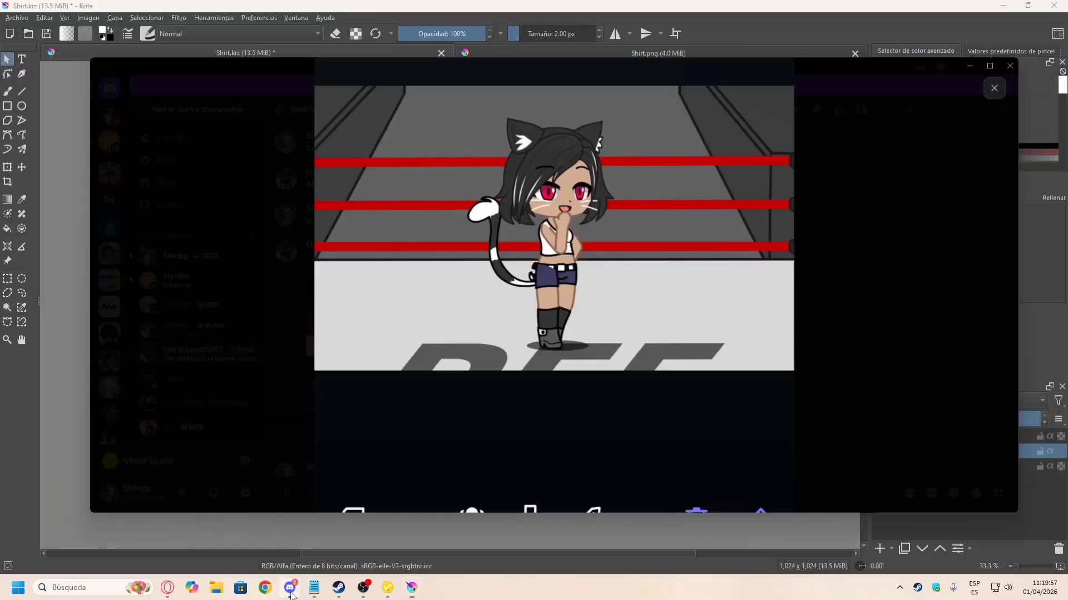
left_click(387, 589)
left_click(290, 589)
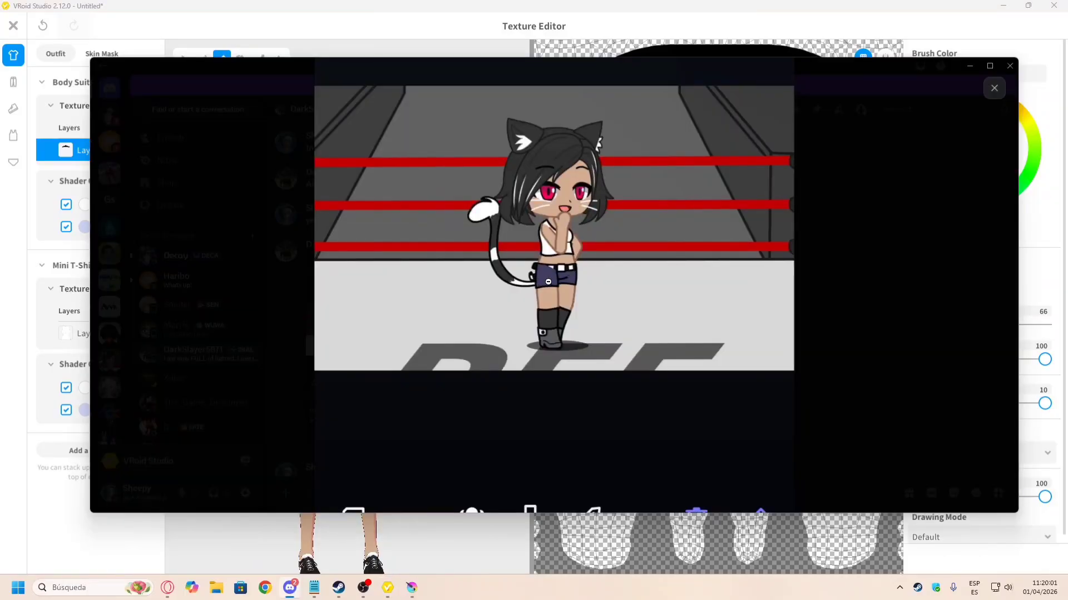
left_click(19, 264)
Step: Examine the Pants texture, the options of its Default Design layer and the available templates, and return to the tops
left_click(17, 83)
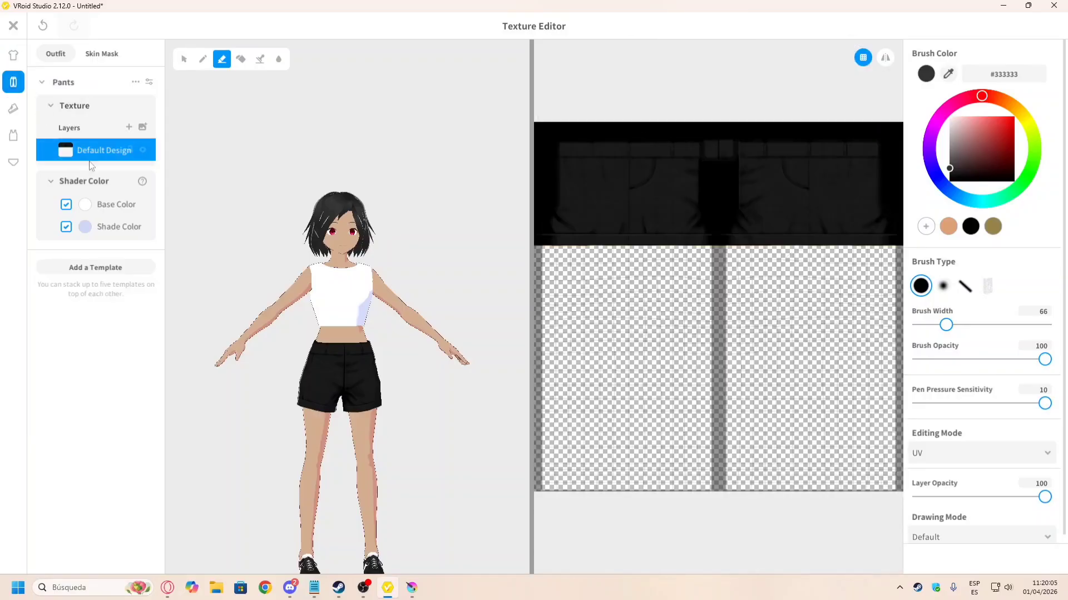
scroll(353, 372, "up", 3)
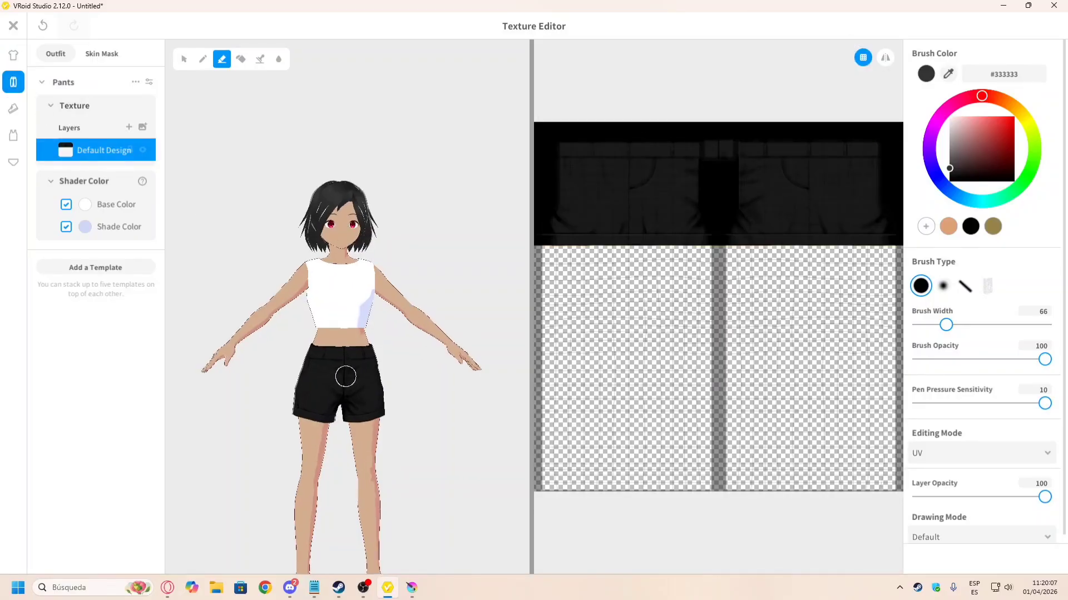
mouse_move(353, 376)
right_mouse_down()
mouse_move(472, 378)
mouse_move(353, 379)
right_mouse_up()
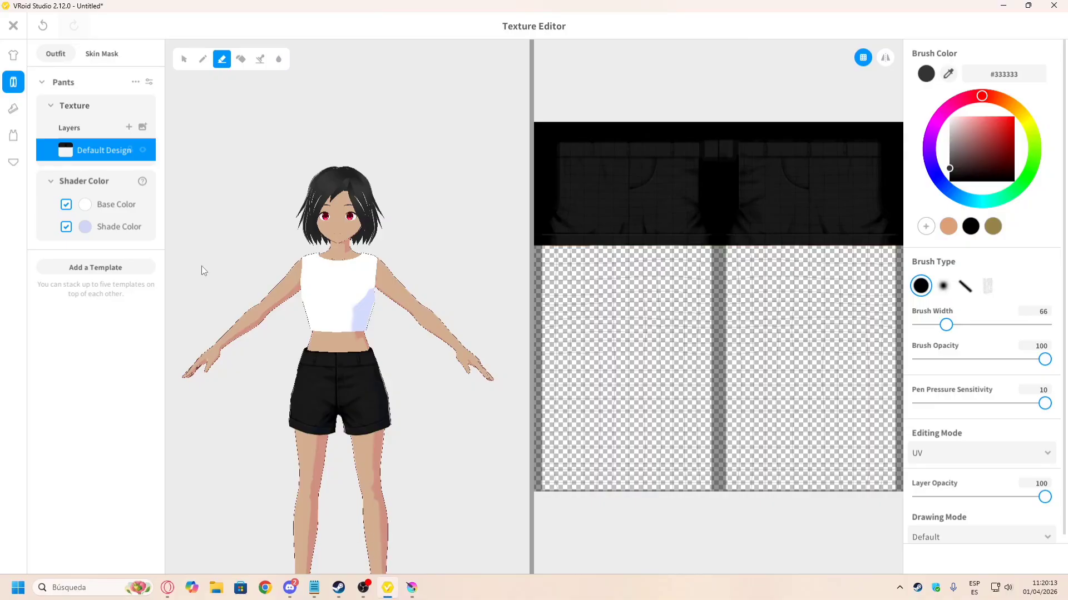
right_click(78, 152)
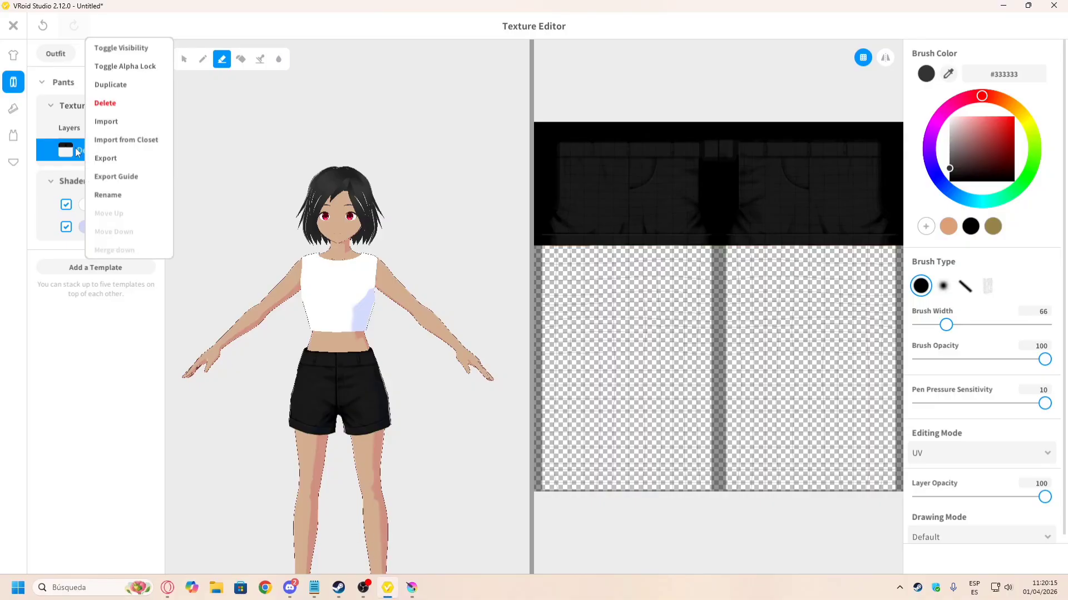
left_click(58, 105)
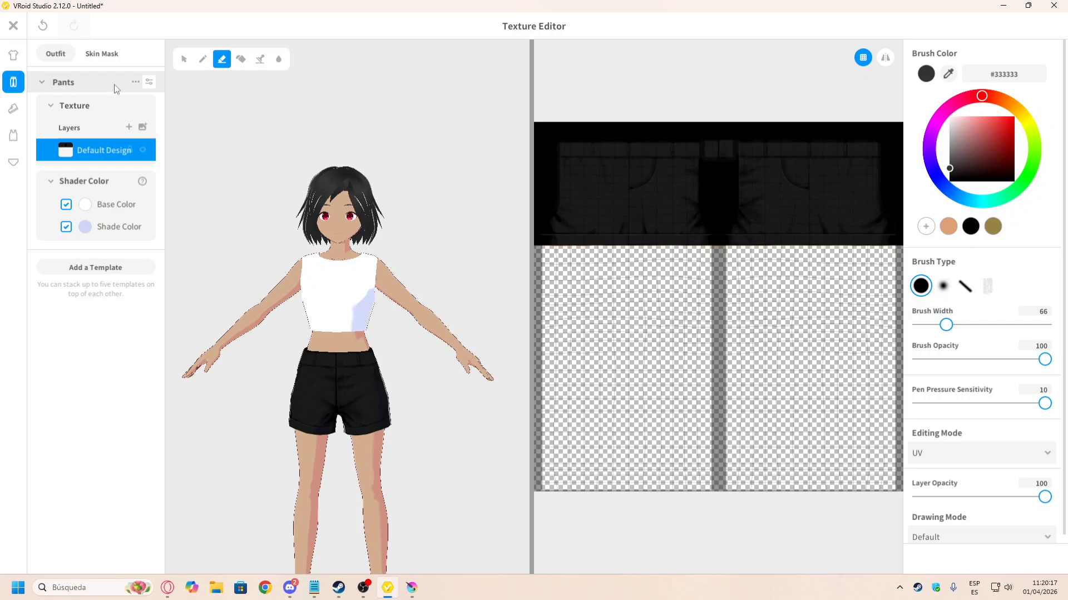
left_click(89, 266)
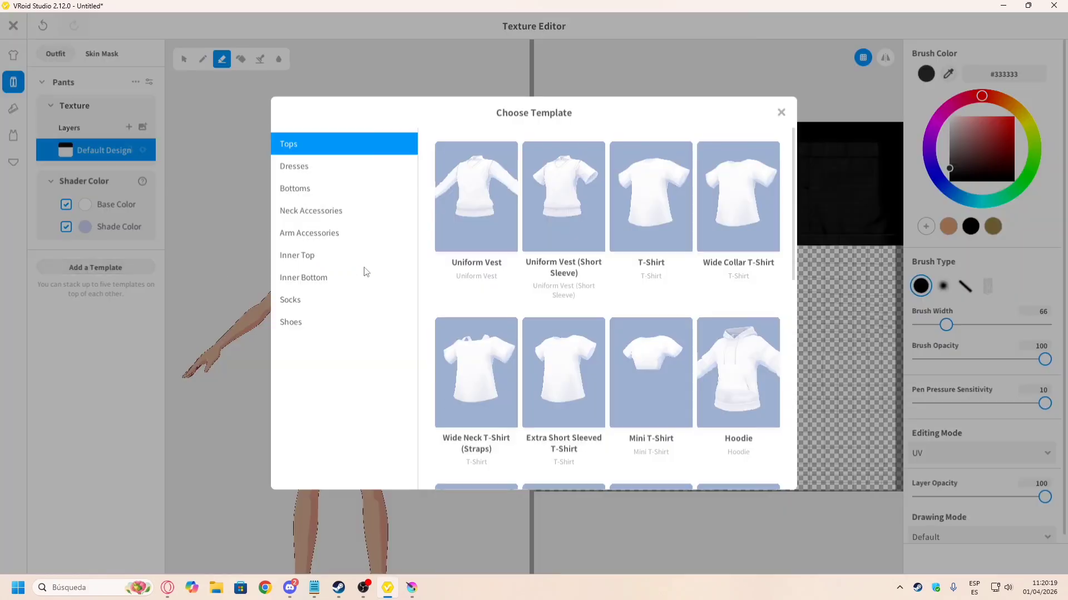
left_click(781, 113)
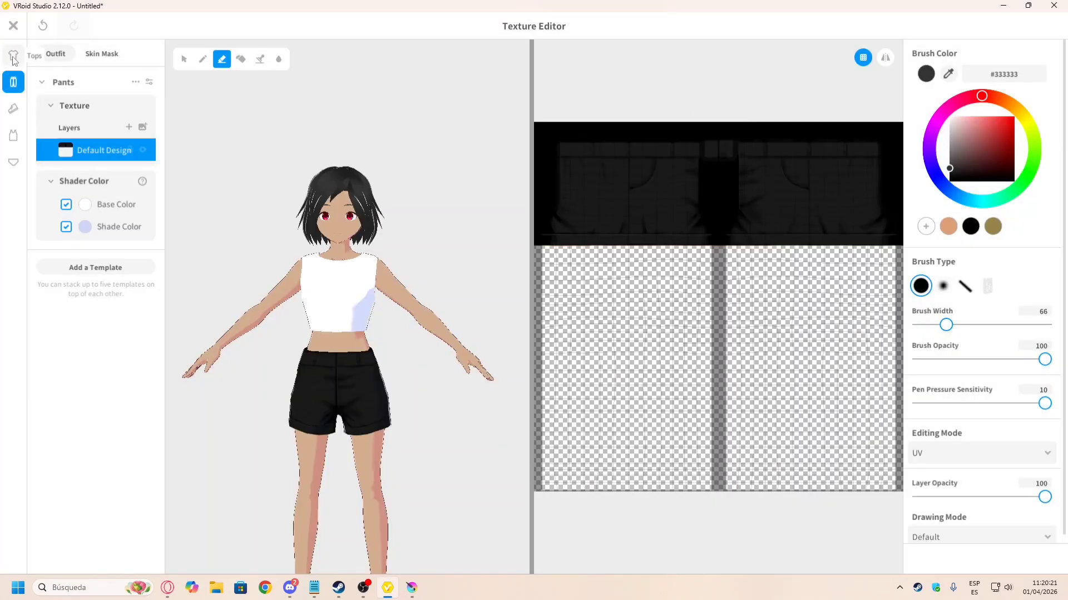
left_click(14, 54)
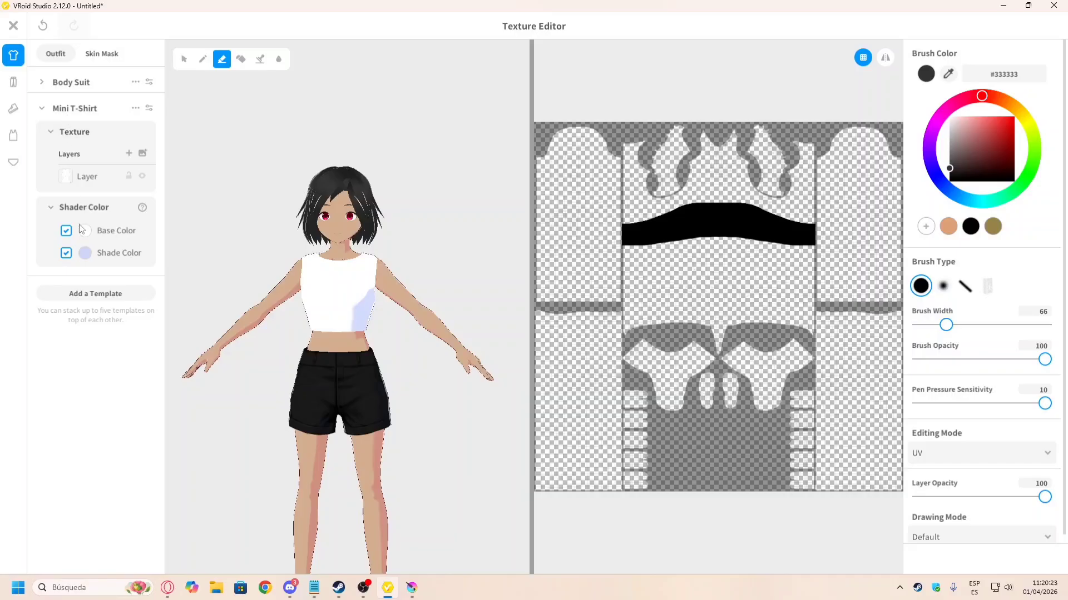
Step: Close the texture editor, saving Tops and Inner Top as new items, and rename the new custom top to Lucy Top
left_click(13, 26)
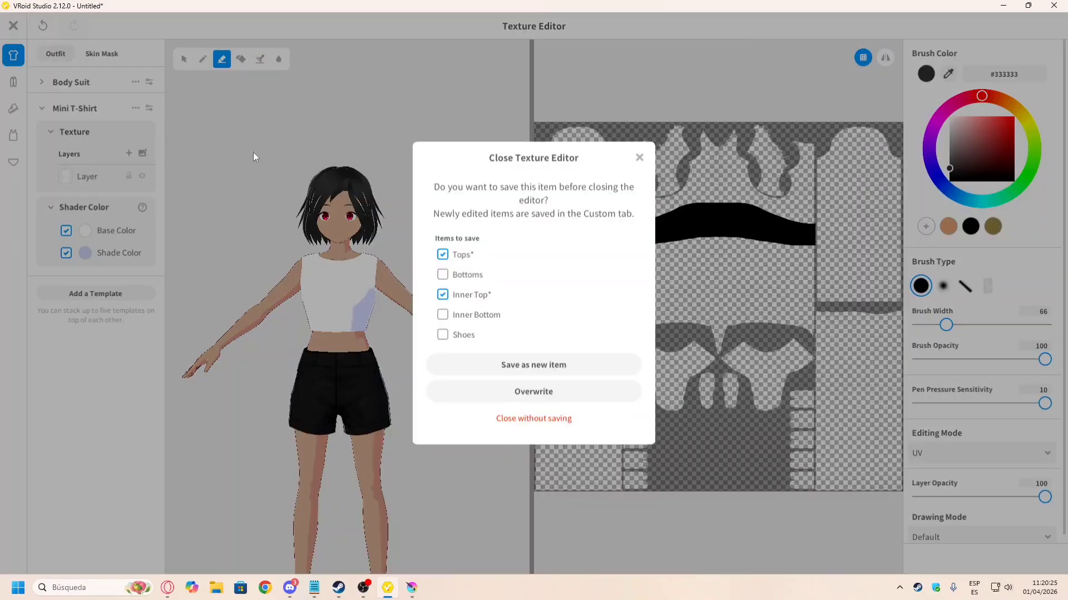
left_click(539, 365)
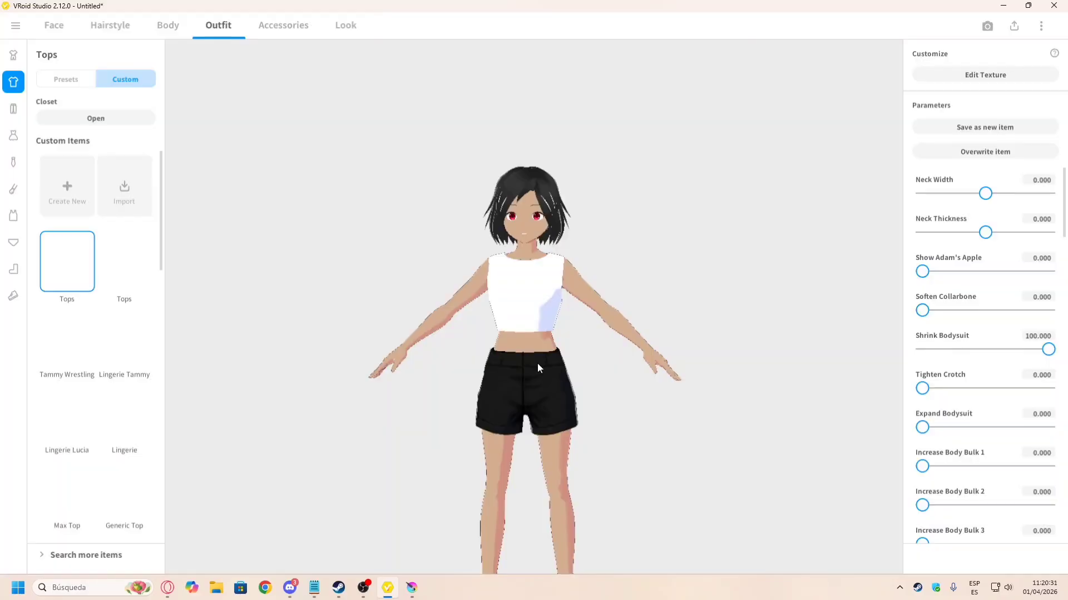
right_click(72, 266)
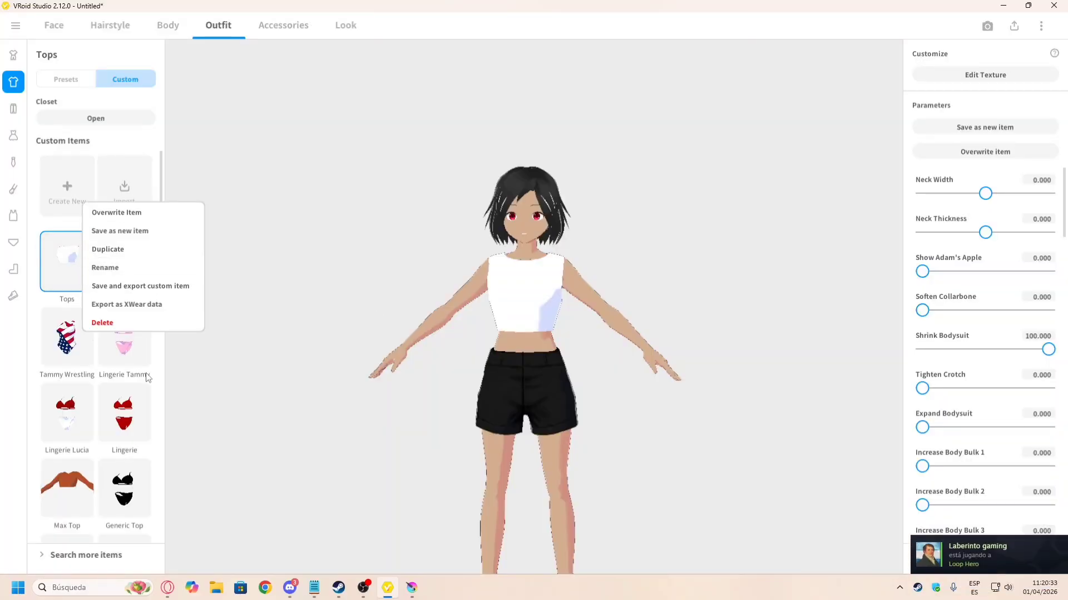
left_click(112, 267)
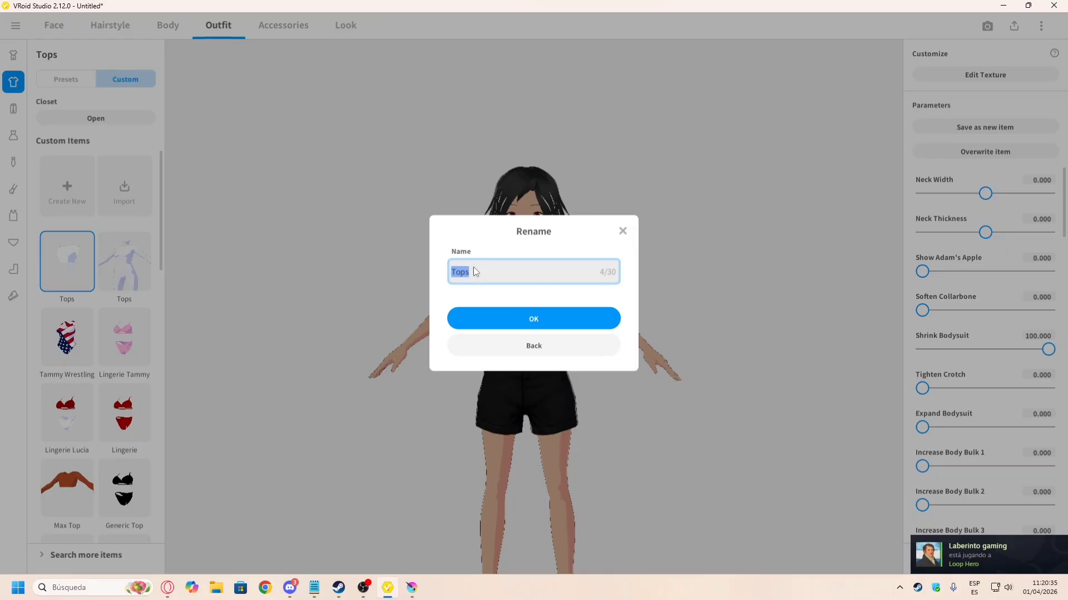
type("Lucy T")
left_click(529, 321)
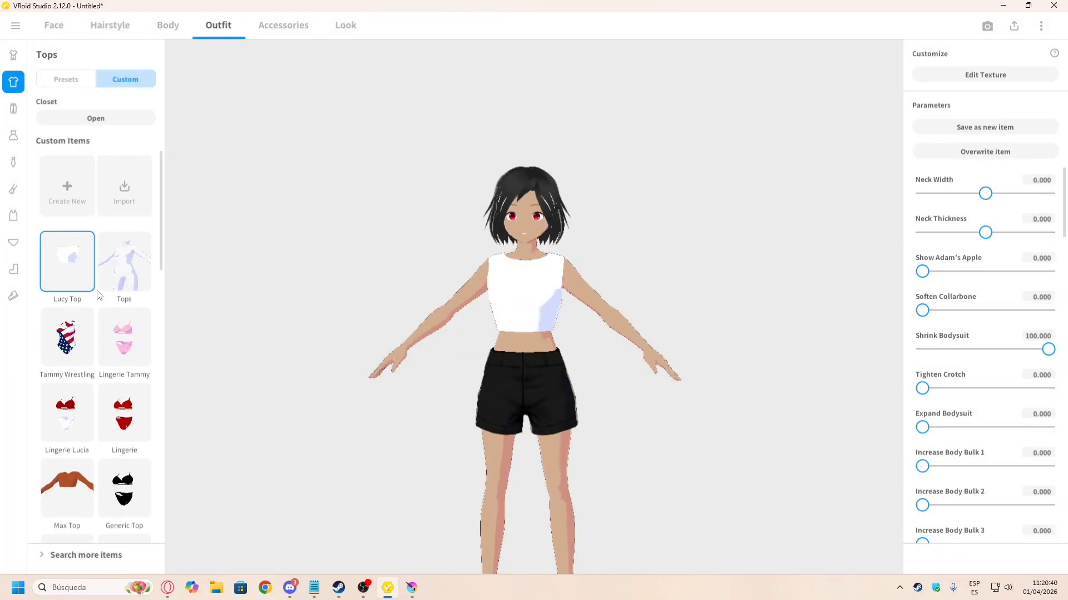
Step: Delete the custom top named Tops
right_click(124, 271)
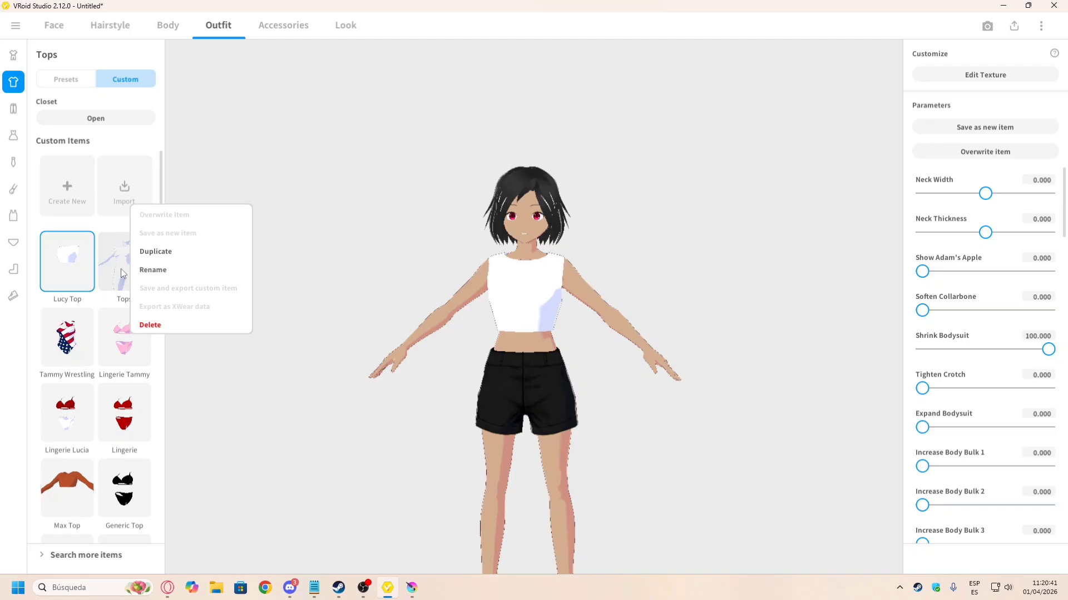
left_click(155, 317)
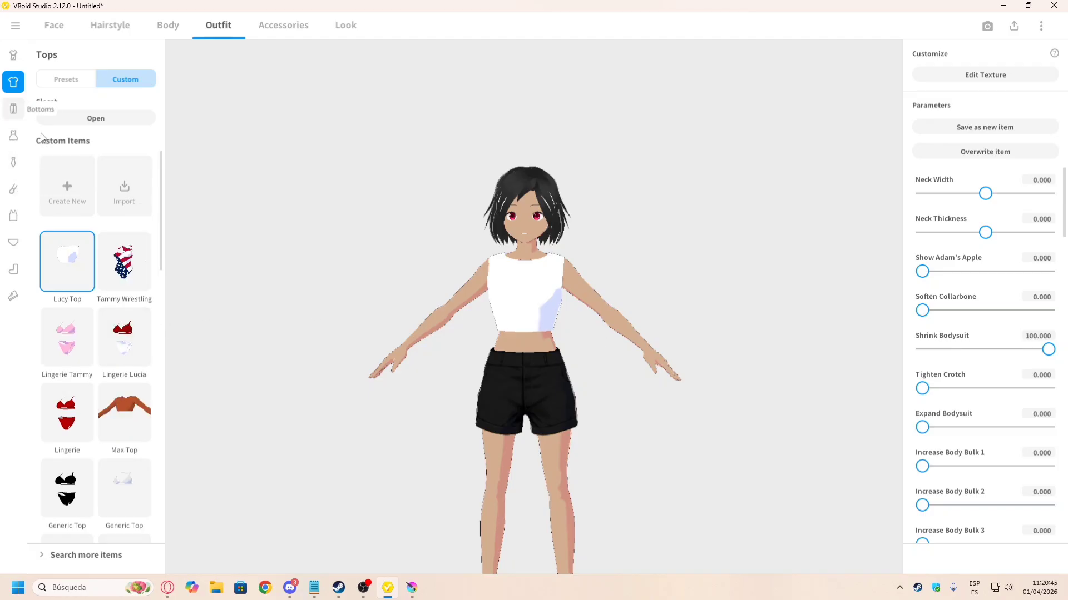
Step: Check the shorts in the reference image and create a new custom bottoms item from the Body Suit template under Inner Top
left_click(13, 109)
left_click(124, 81)
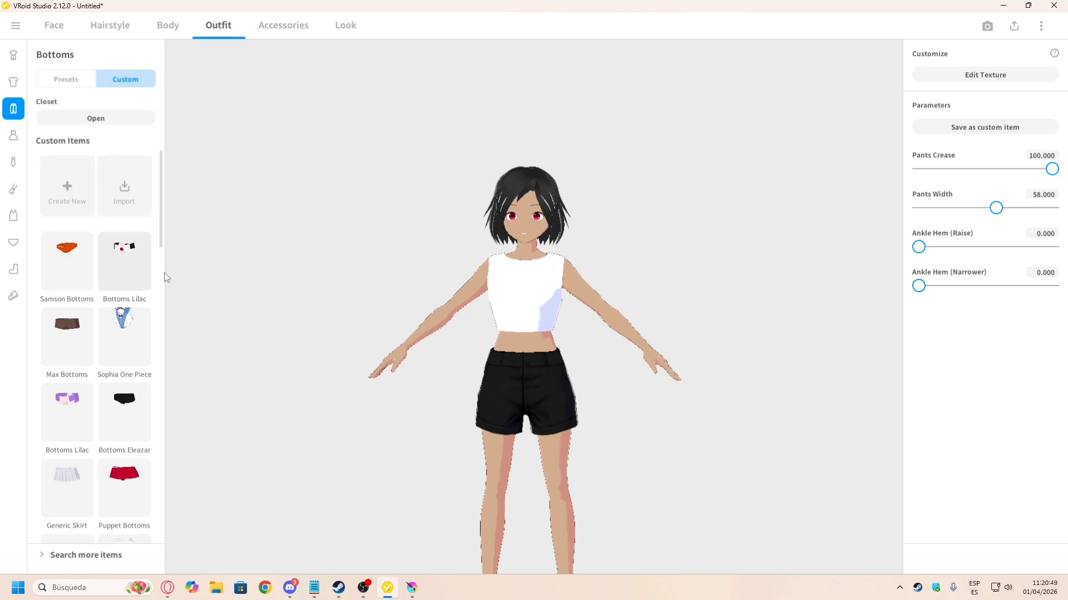
key("alt+Tab")
key("alt+Tab")
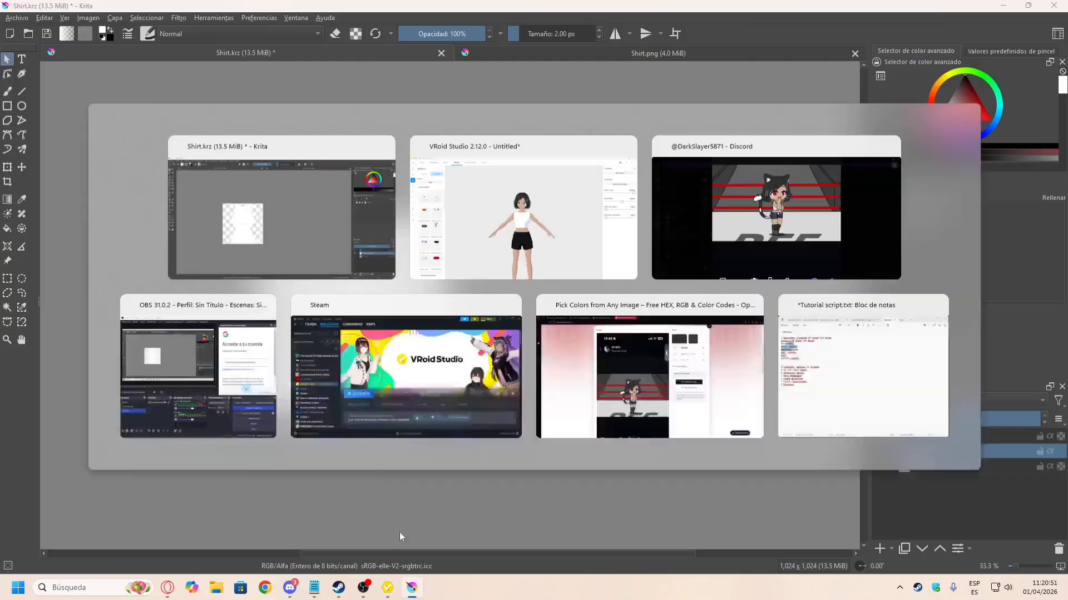
left_click(290, 588)
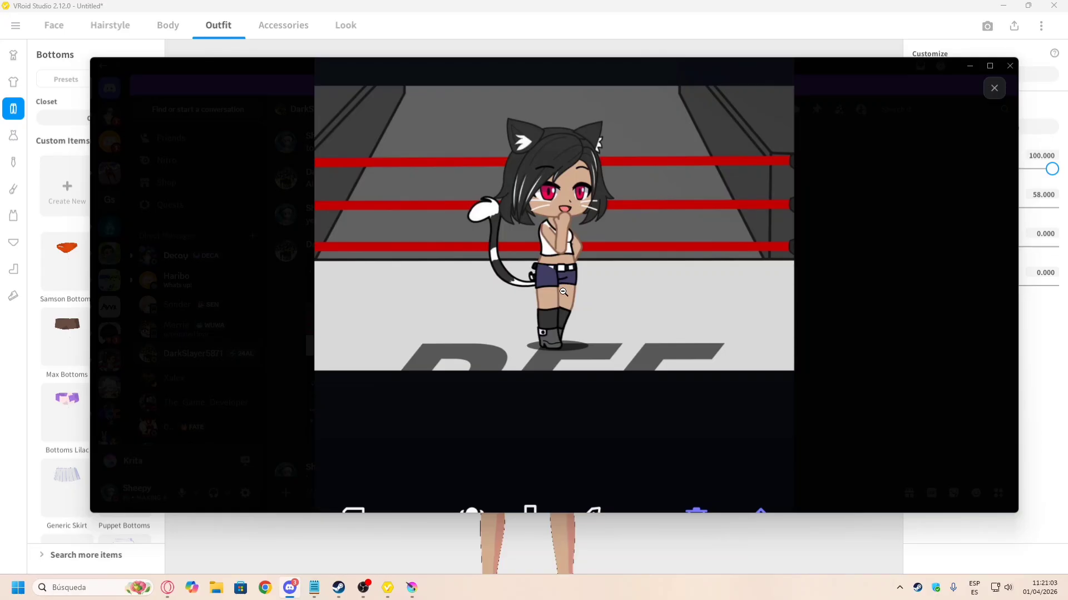
key("alt+Tab")
left_click(71, 186)
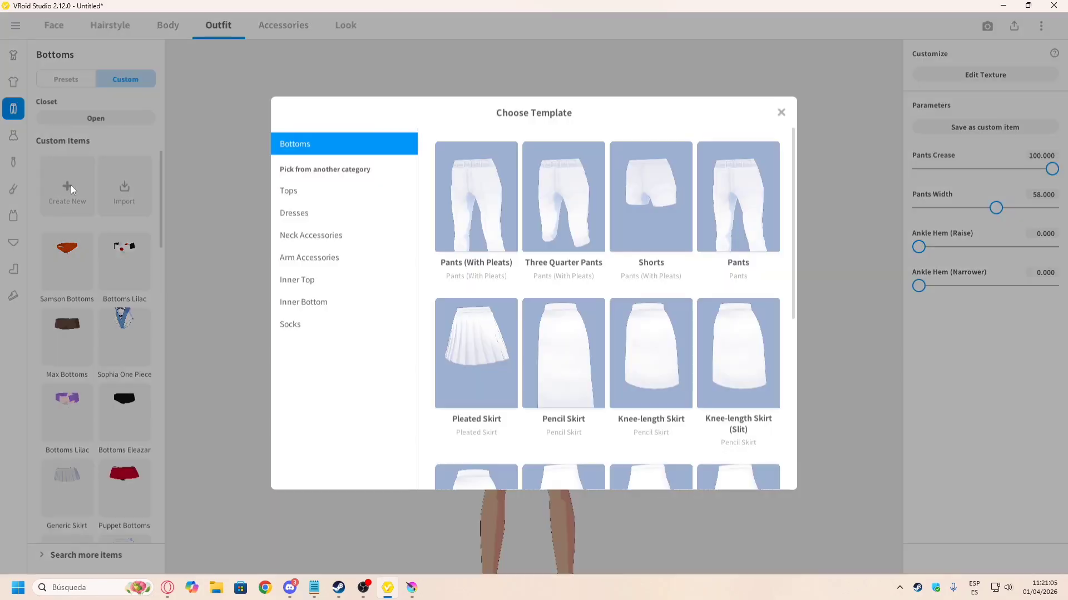
left_click(317, 279)
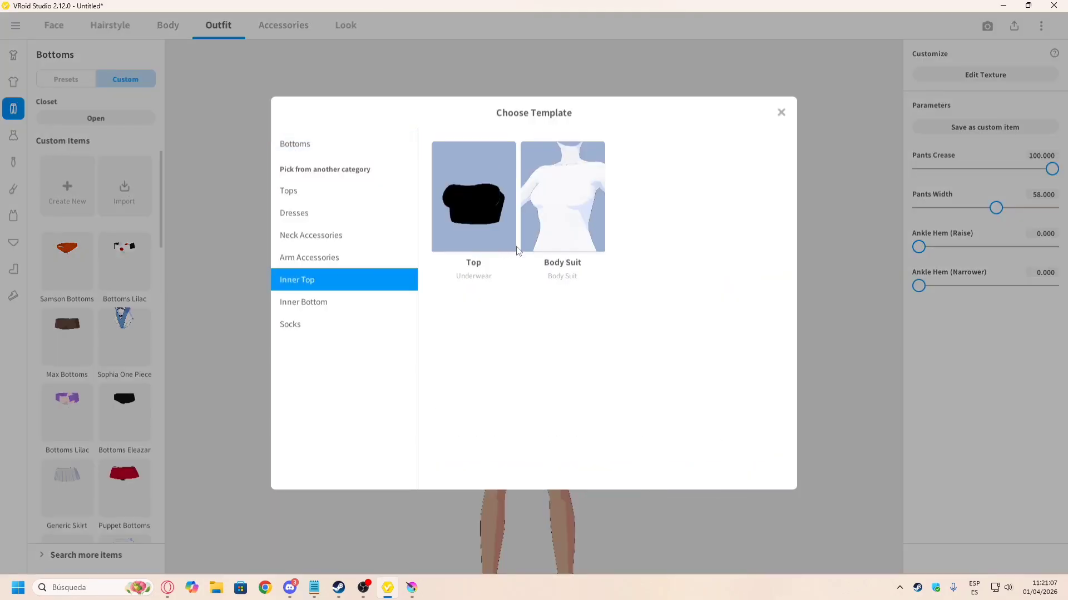
left_click(562, 211)
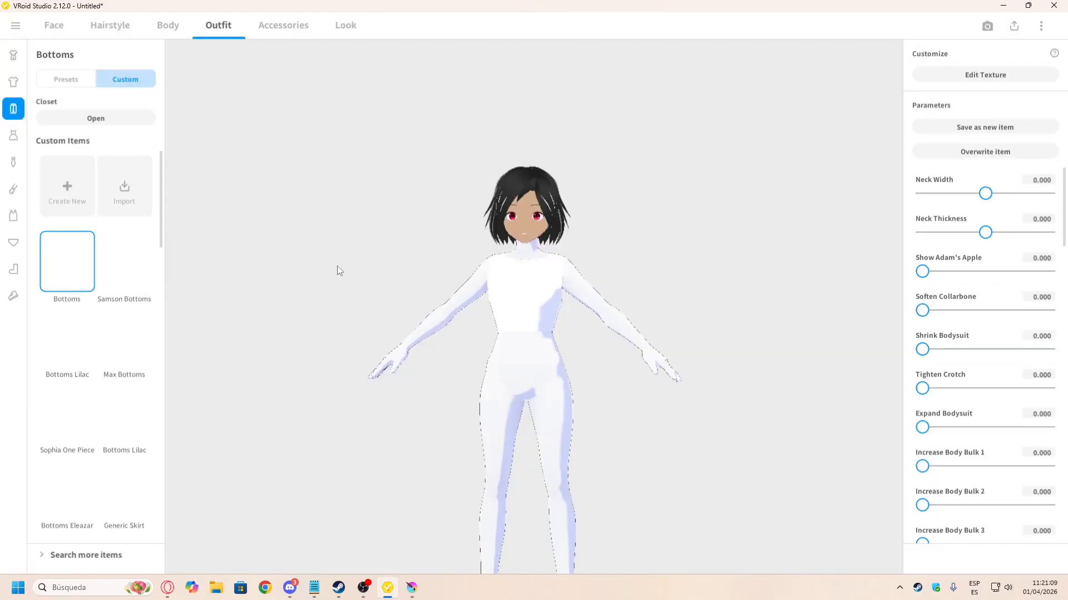
Step: Open the new bottoms item's texture for editing and set the brush colour to pure red, #FF0000
right_click(61, 259)
left_click(1007, 79)
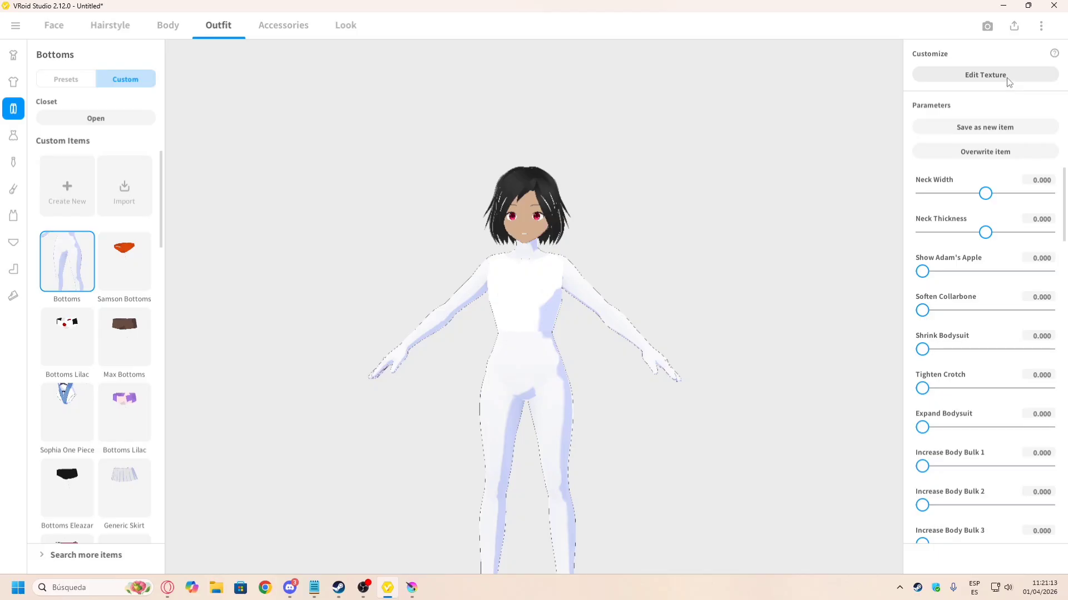
left_click(1006, 77)
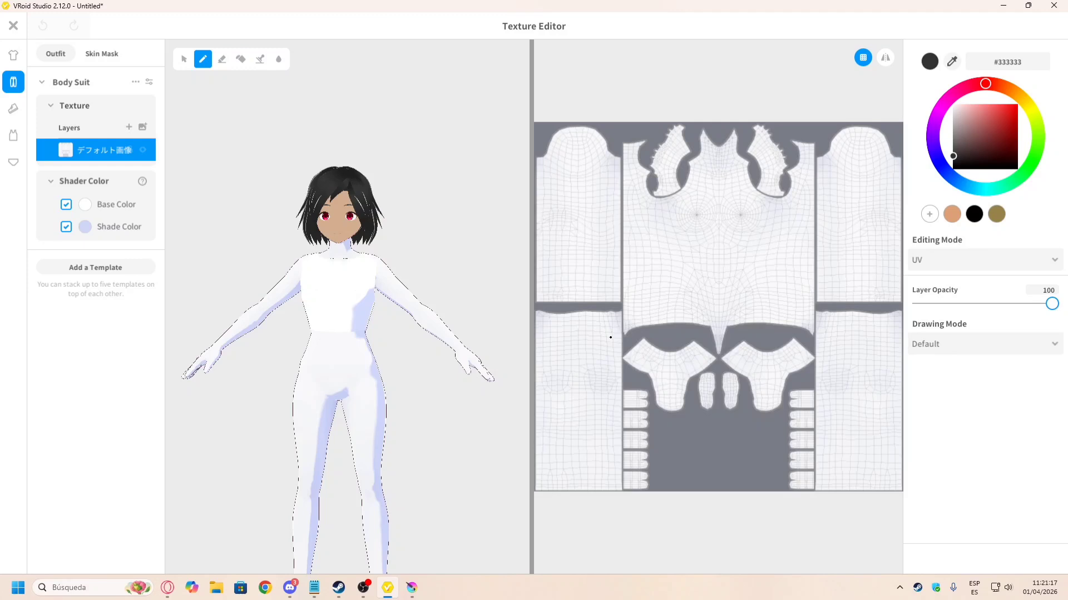
key("alt+Tab")
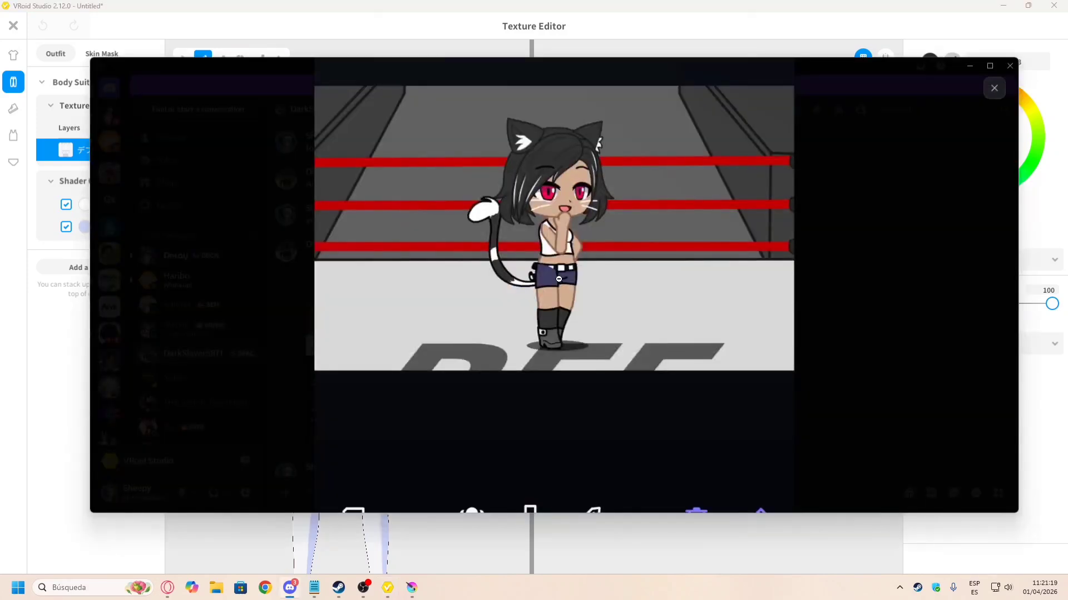
key("alt+Tab")
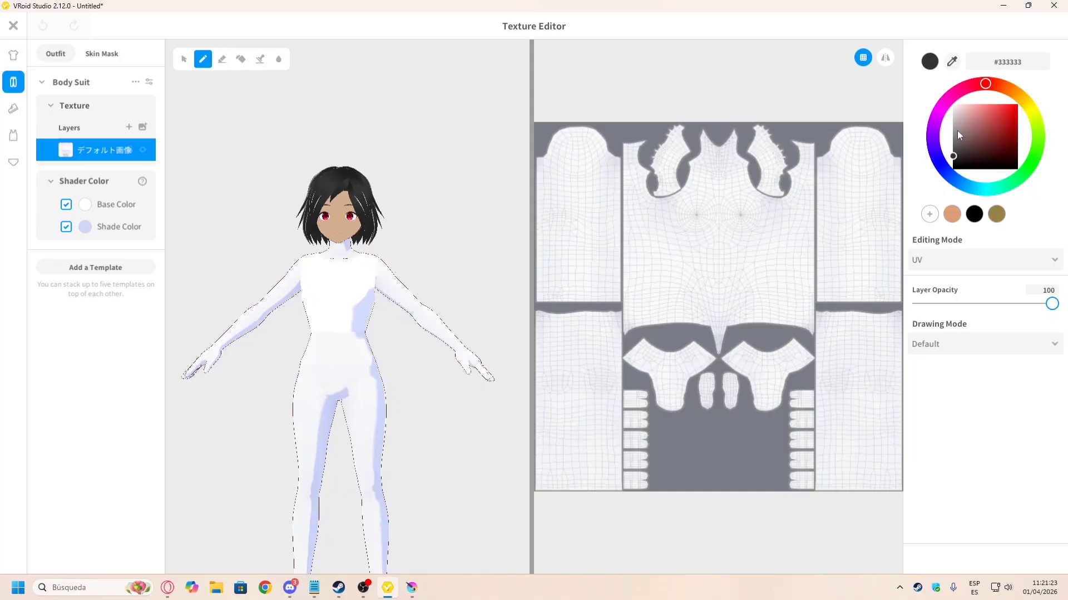
left_click_drag(957, 130, 1043, 86)
Step: Compare with the reference image and paint a straight red waistline across the front of the body suit's hips
scroll(390, 405, "up", 3)
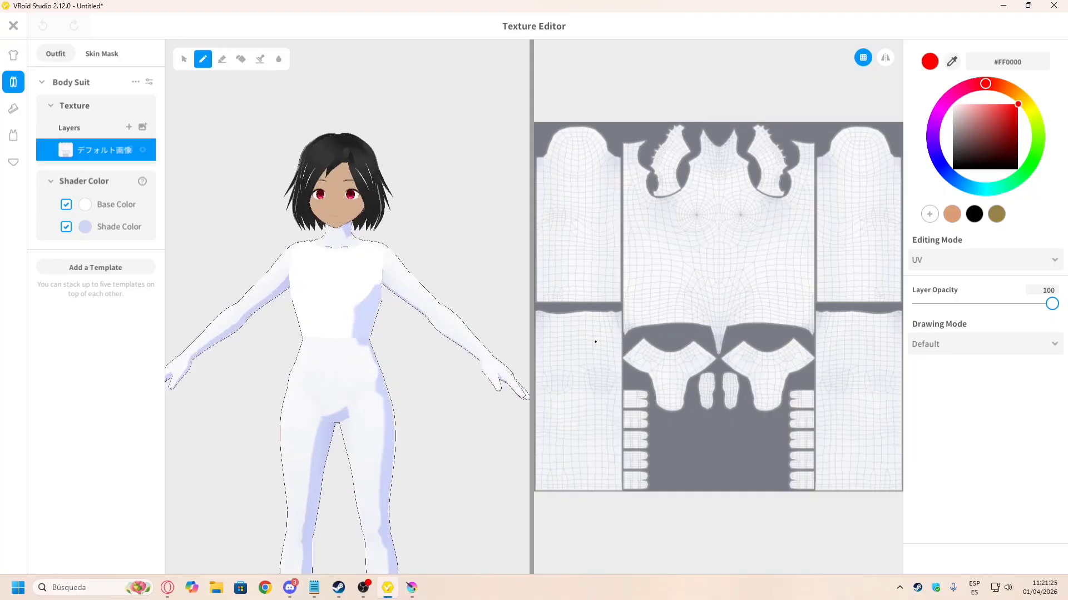
scroll(417, 378, "up", 1)
middle_click_drag(419, 379, 435, 266)
key("alt")
key("alt+Tab")
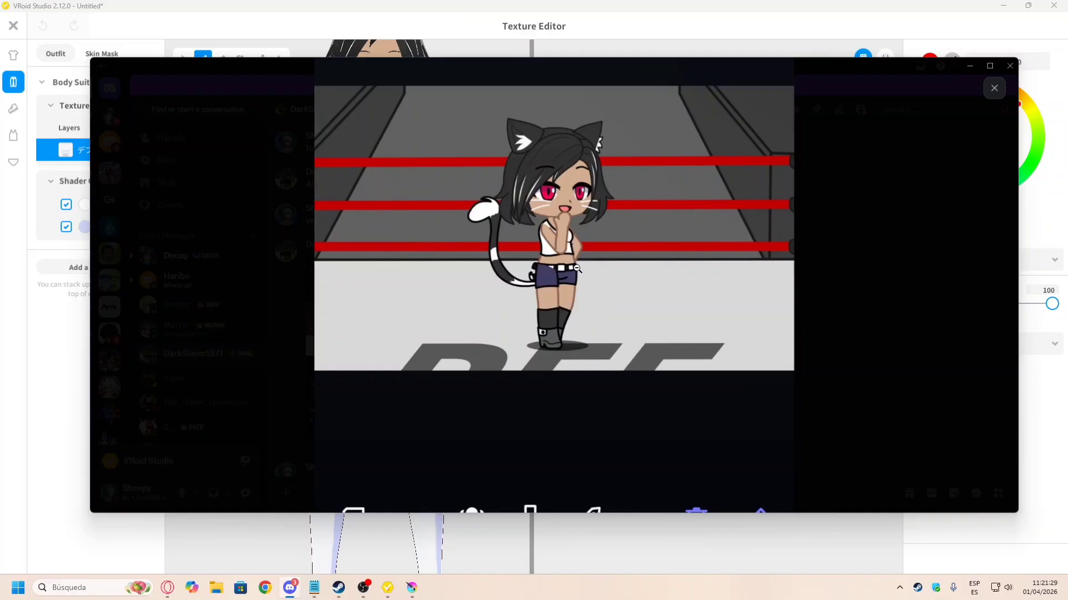
key("alt+Tab")
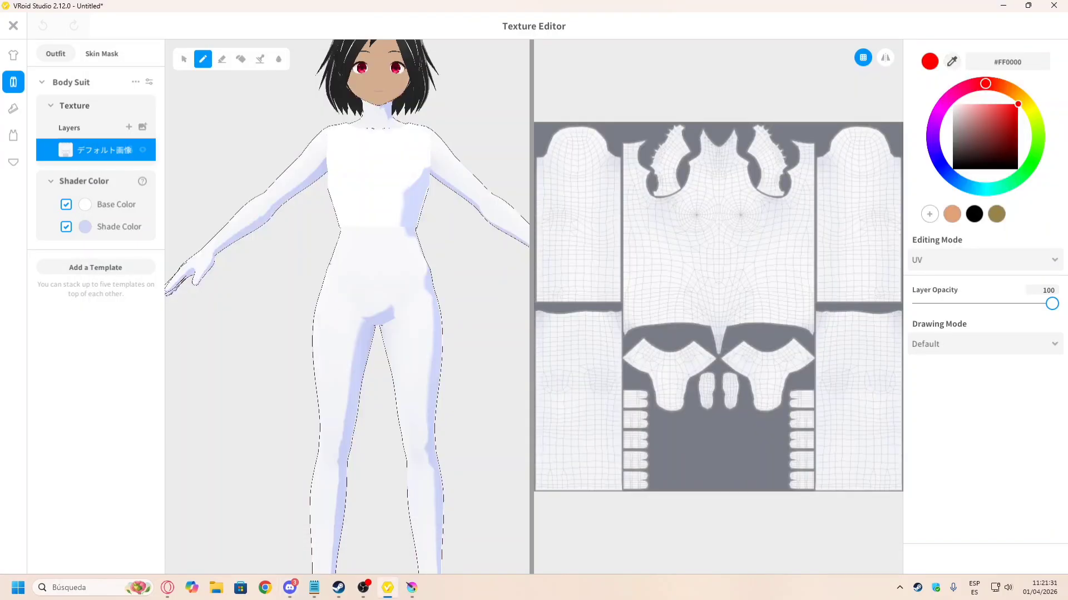
left_click_drag(333, 264, 428, 268)
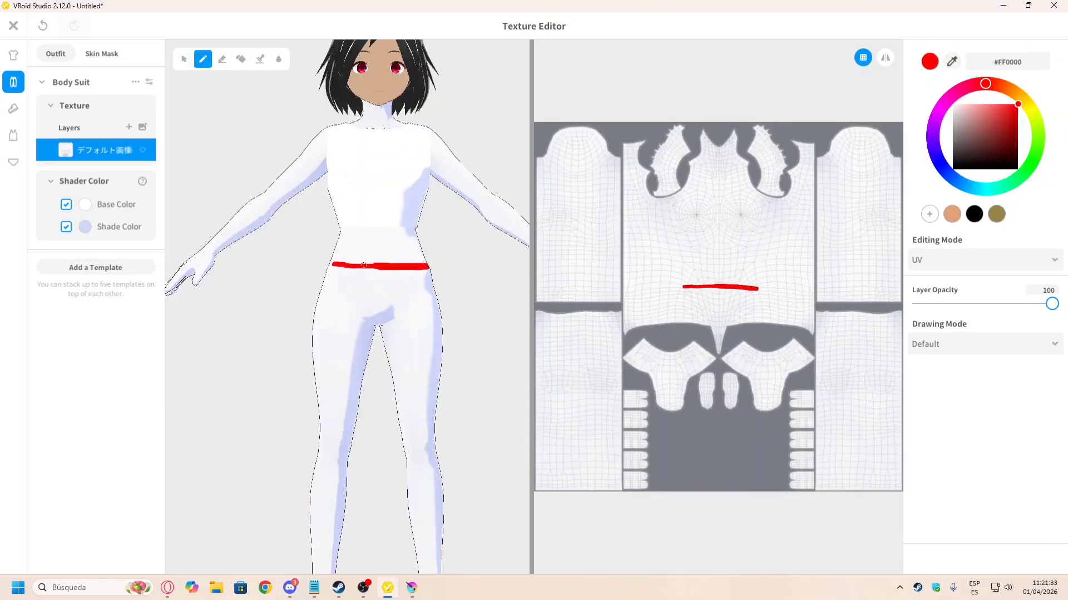
key("ctrl+z")
left_click_drag(340, 262, 444, 262)
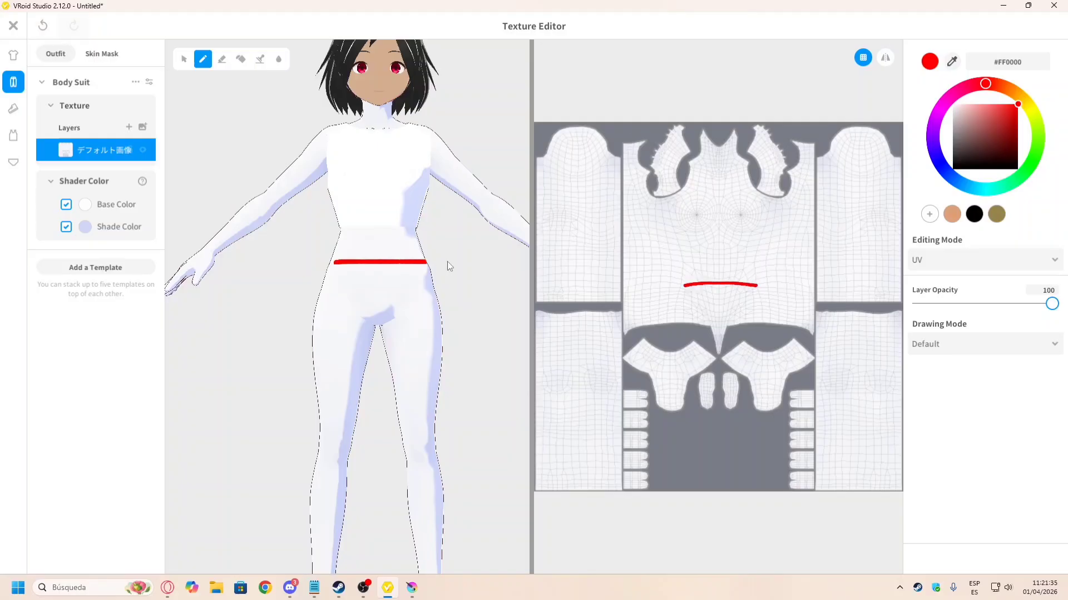
left_click_drag(360, 262, 329, 261)
Step: Continue the red waistline around the sides and back of the body suit to close the loop
right_click_drag(294, 262, 379, 265)
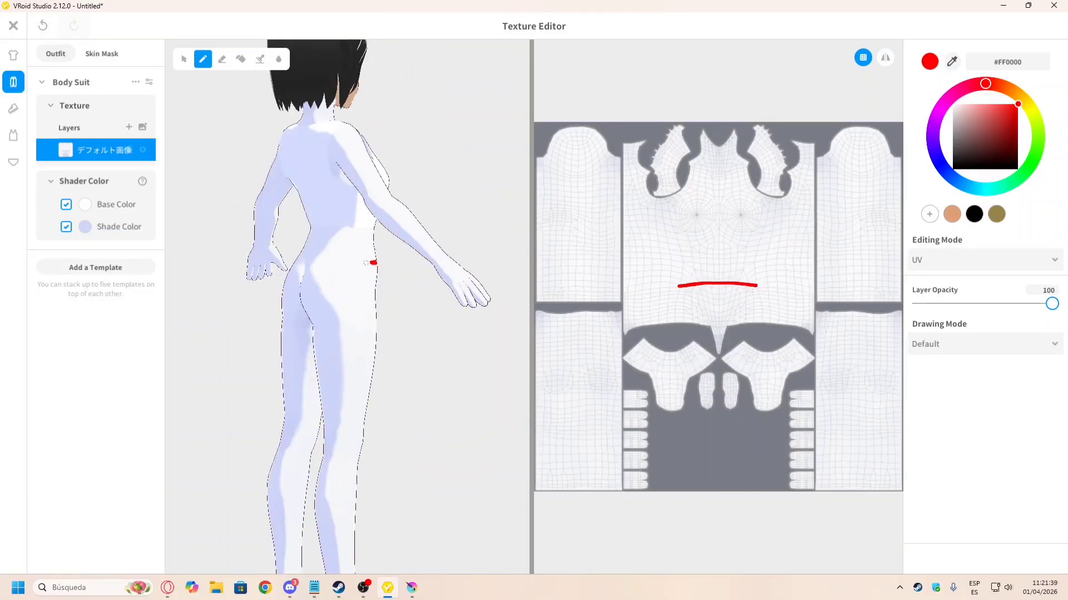
left_click_drag(367, 262, 295, 259)
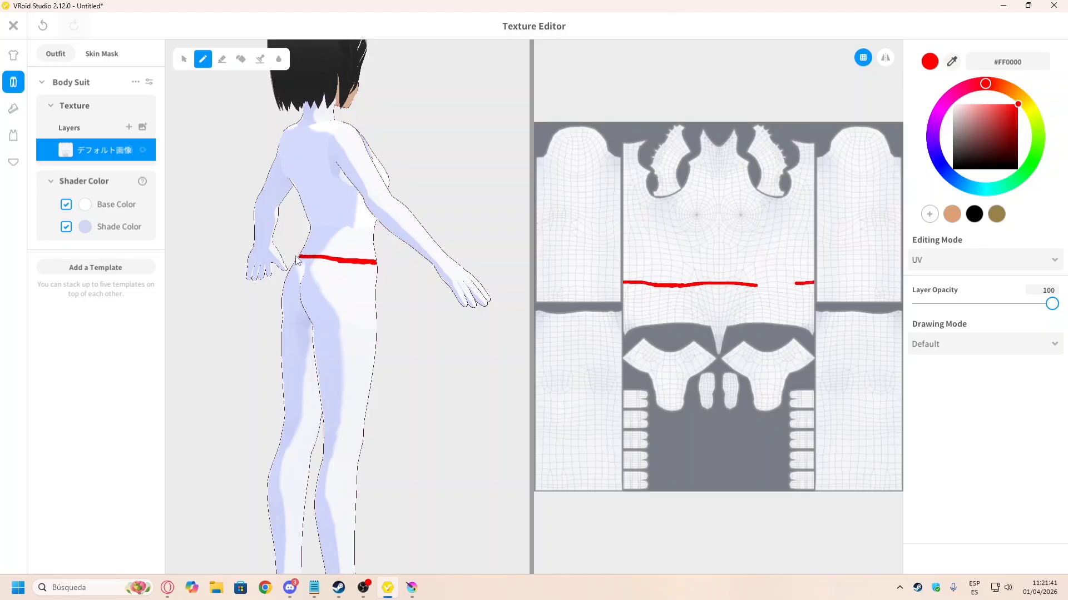
right_click_drag(489, 287, 402, 284)
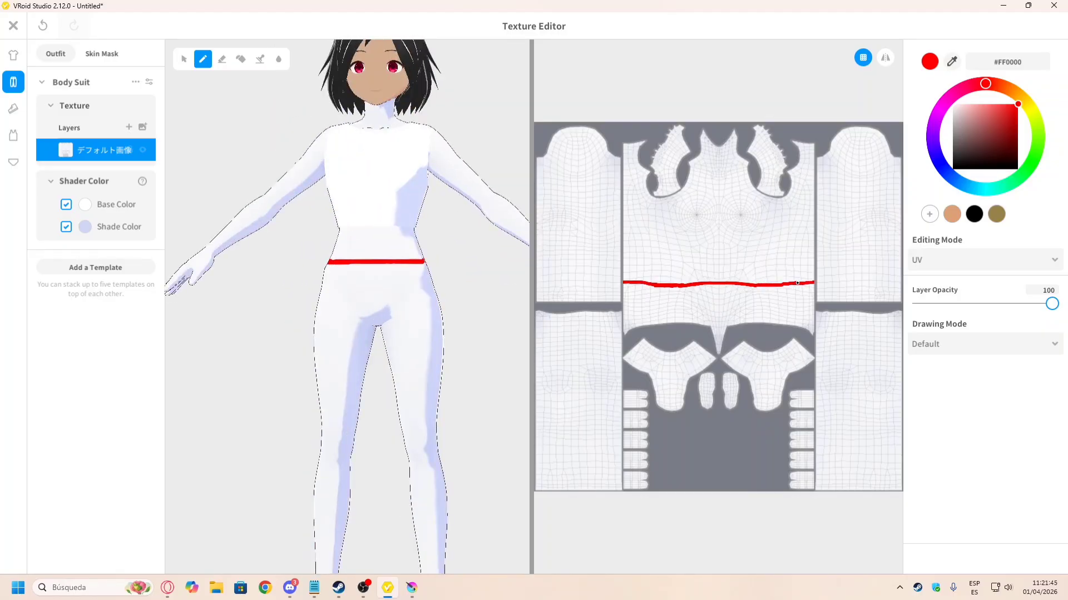
Step: Paint red hem lines around both upper thighs, front and back, just below the crotch of the body suit
right_click_drag(384, 302, 374, 291)
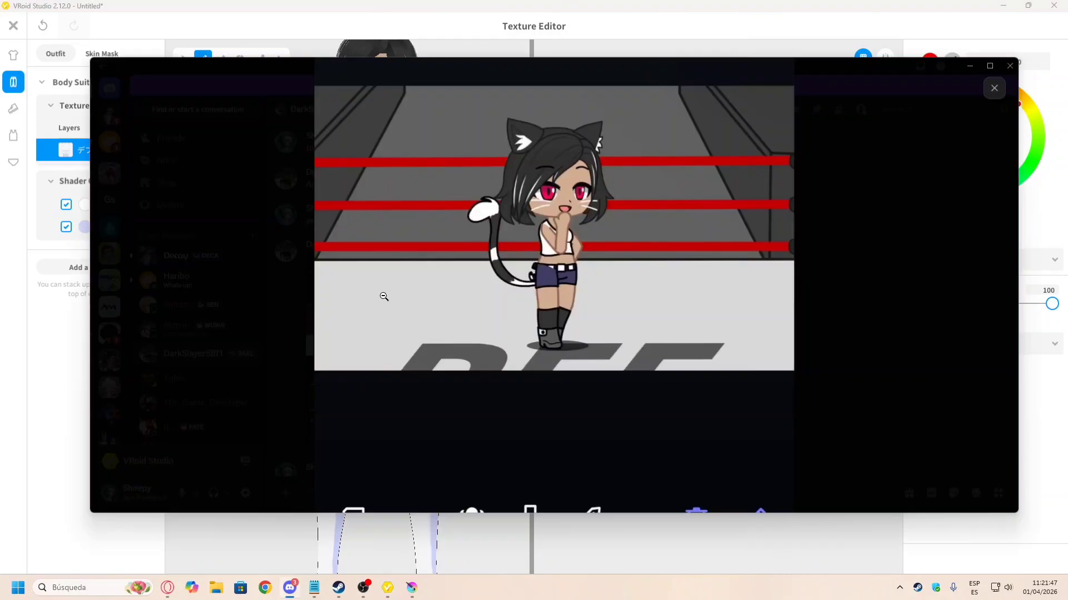
key("alt+Tab")
key("alt+Tab")
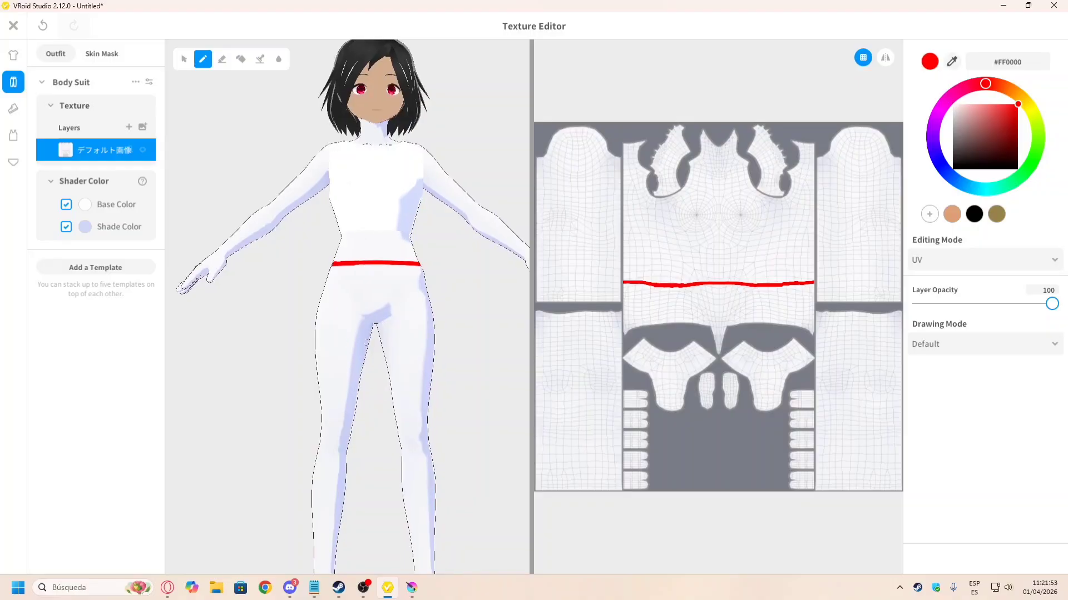
mouse_move(366, 337)
left_mouse_down()
mouse_move(320, 337)
mouse_move(435, 339)
mouse_move(309, 342)
left_mouse_up()
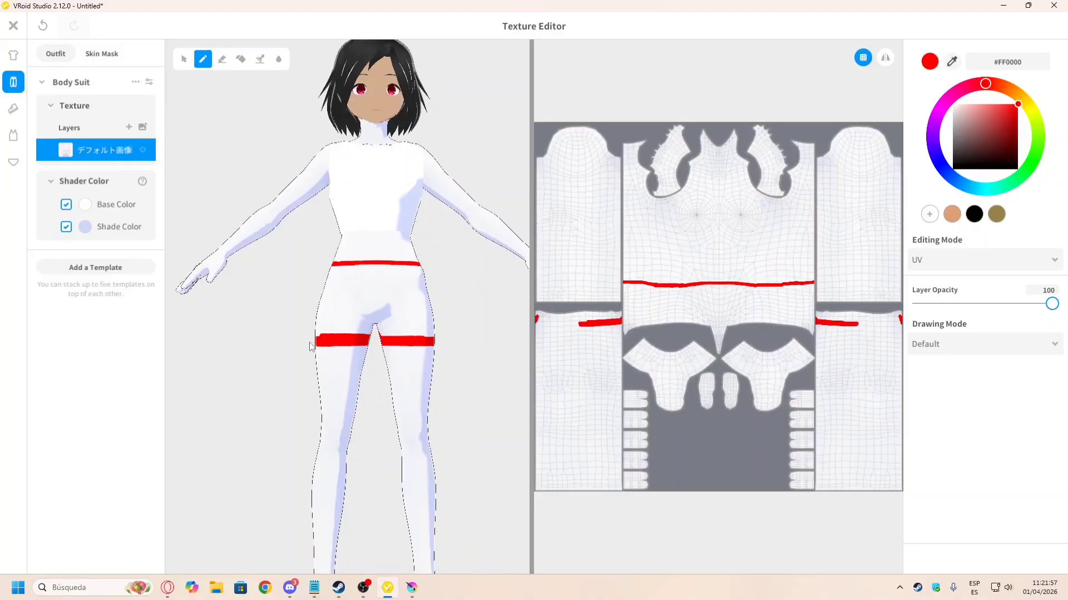
key("ctrl+z")
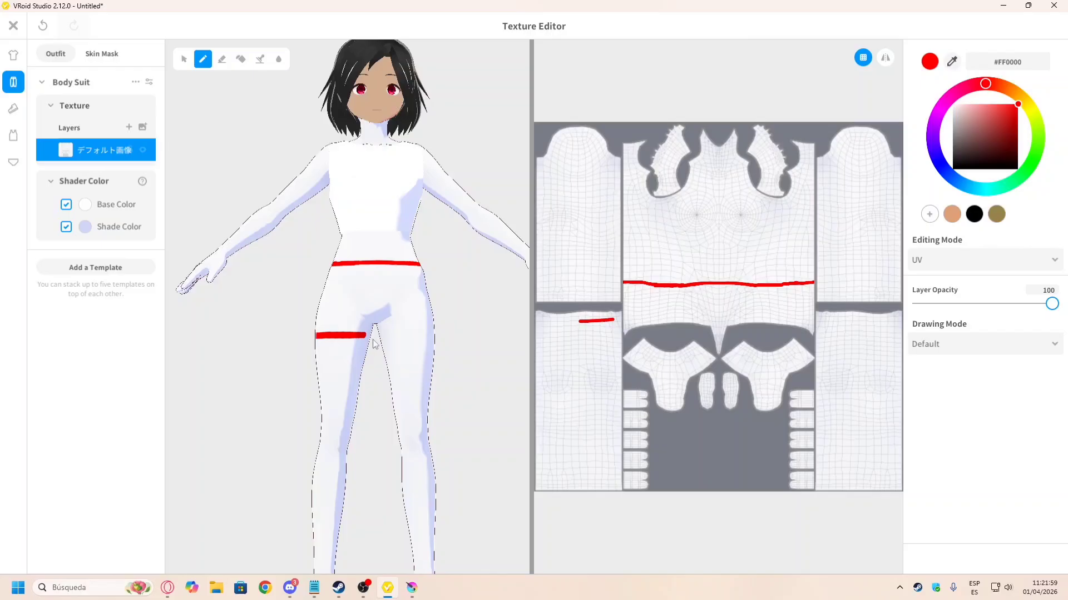
left_click_drag(376, 340, 445, 335)
right_click_drag(445, 336, 262, 342)
left_click_drag(265, 339, 308, 342)
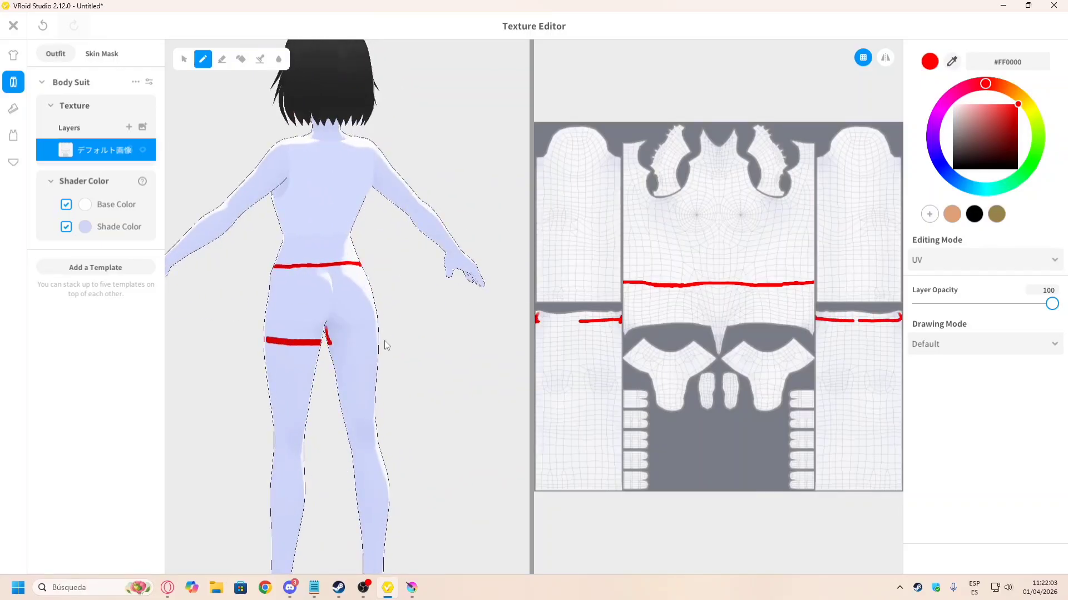
right_click_drag(386, 345, 345, 344)
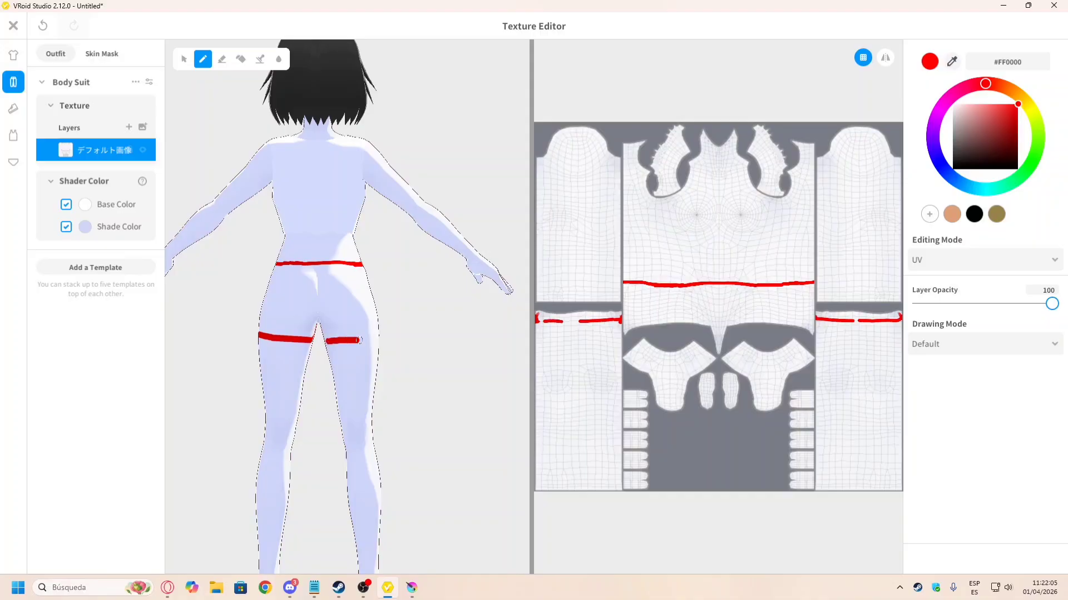
right_click_drag(435, 335, 333, 337)
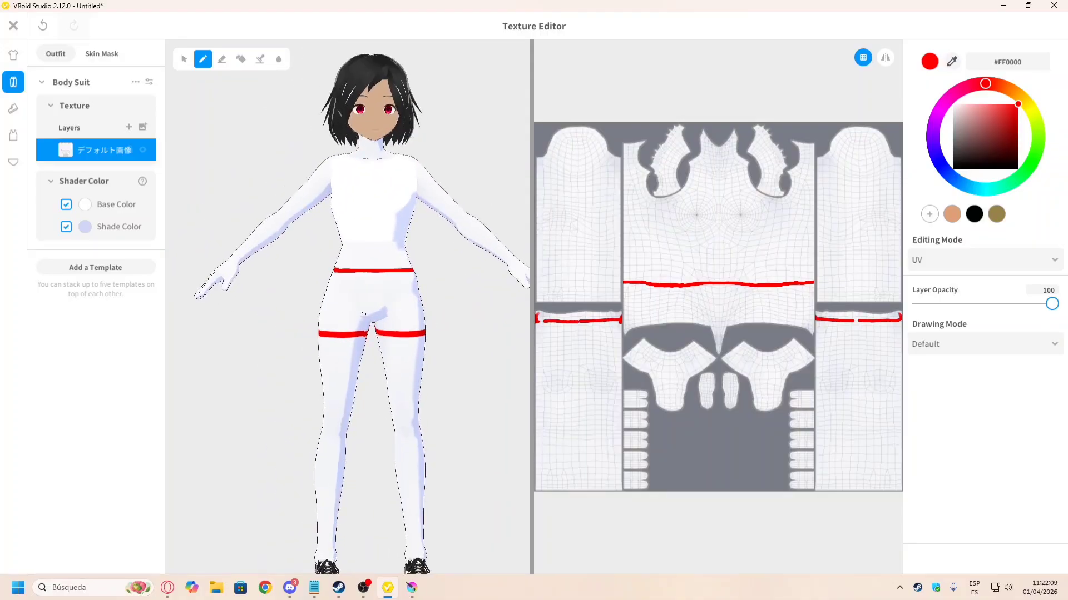
Step: Recheck the shorts in the reference image and export the marked texture layer as the PNG image Bottoms in the Lucy folder
key("alt+Tab")
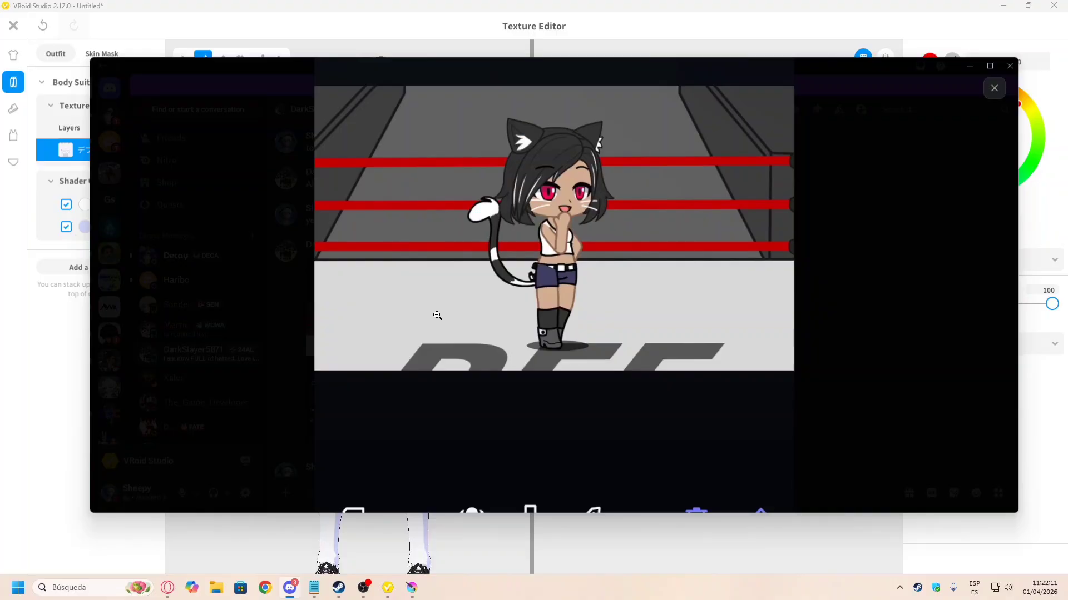
key("alt+Tab")
key("alt+Tab")
key("alt+Tab")
key("alt+Tab")
key("alt+Tab")
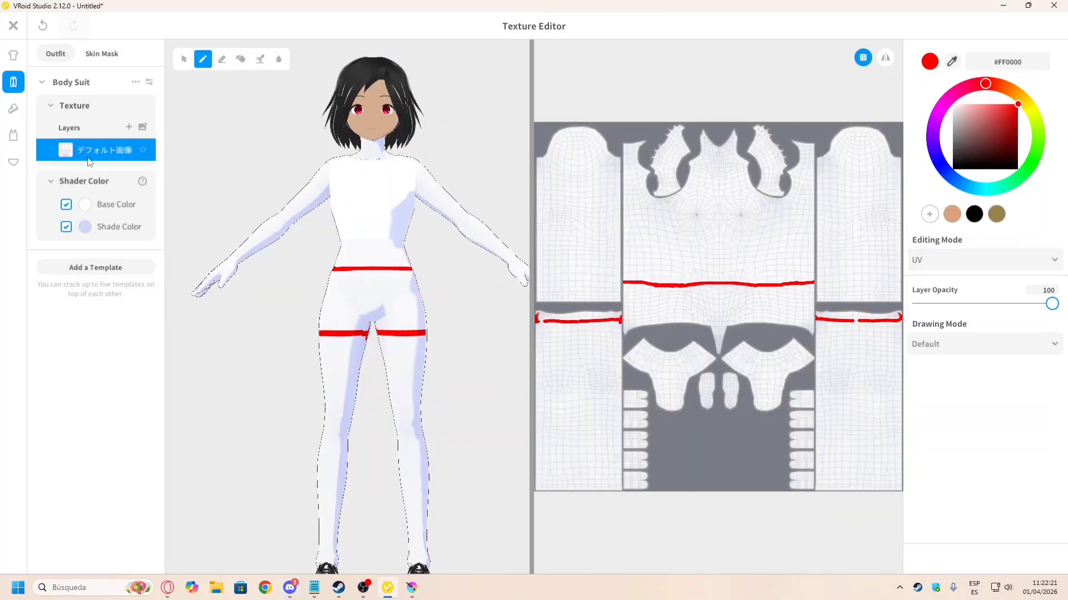
left_click(142, 150)
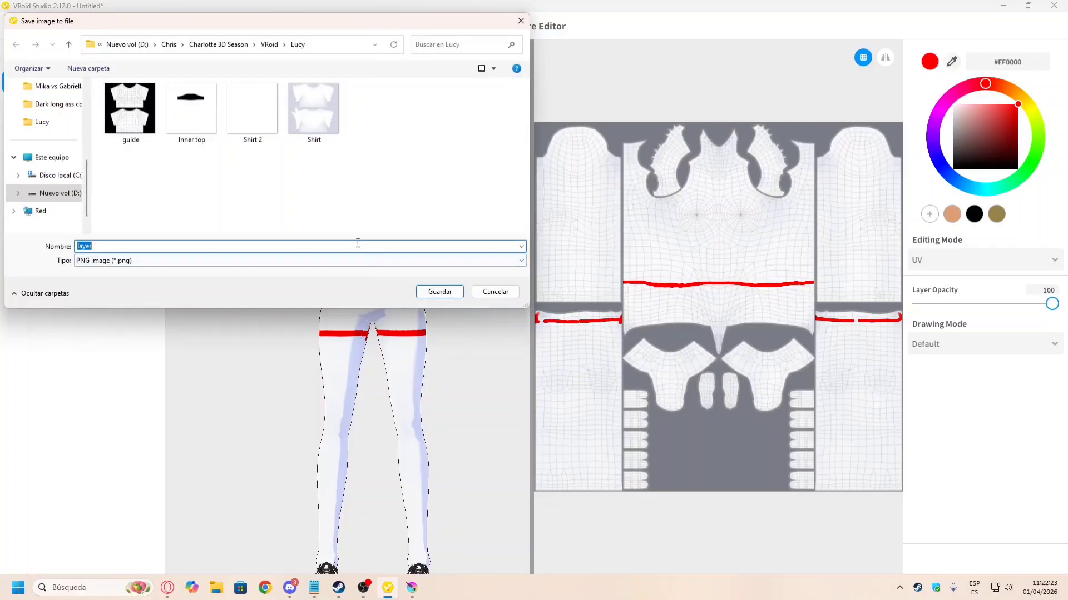
type("Bottoms")
key("Return")
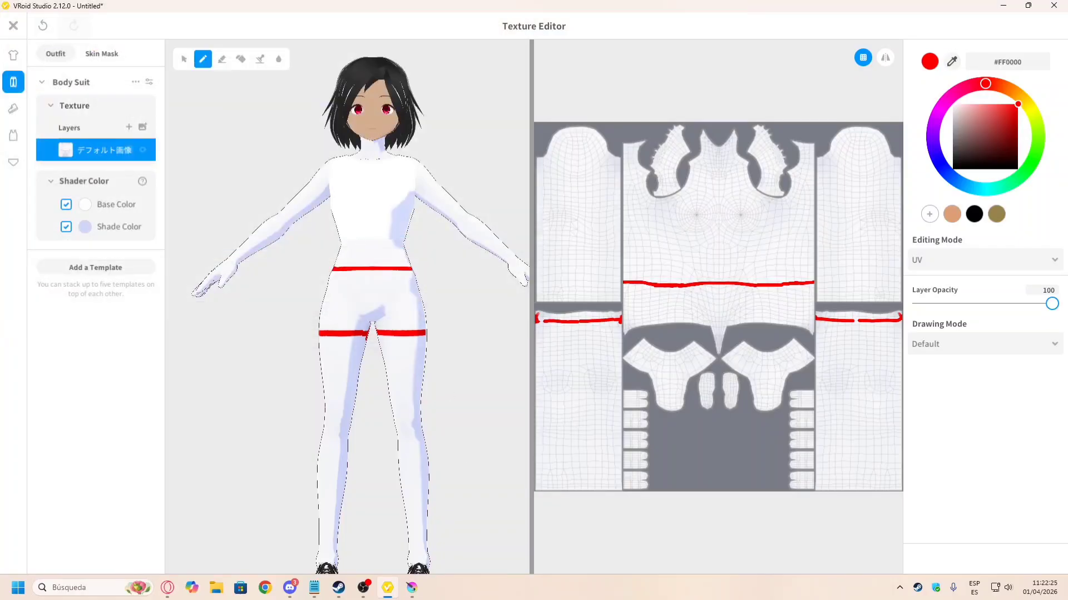
Step: Switch to Krita and open the exported Bottoms image from the Lucy folder
left_click(412, 588)
left_click(26, 32)
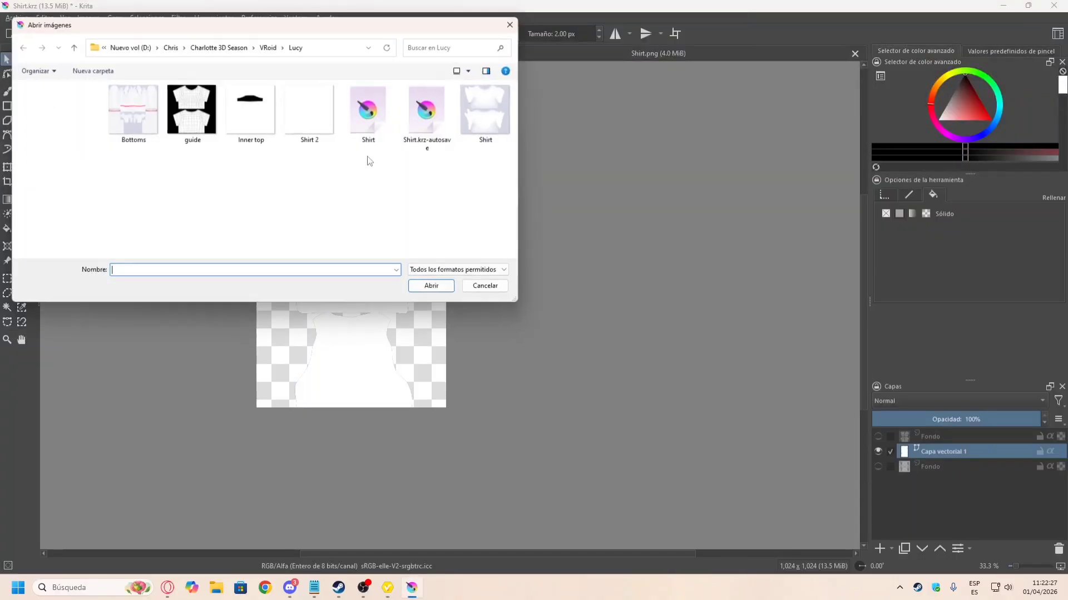
double_click(139, 116)
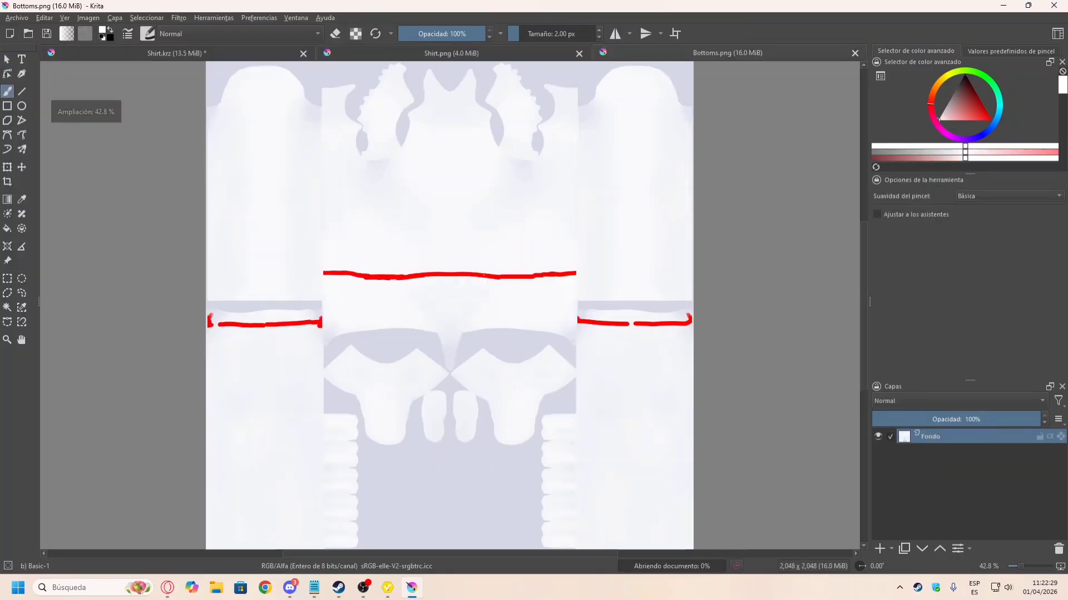
Step: Switch to VRoid Studio and export the body suit's UV guide as the PNG image guide2 in the Lucy folder
left_click(387, 588)
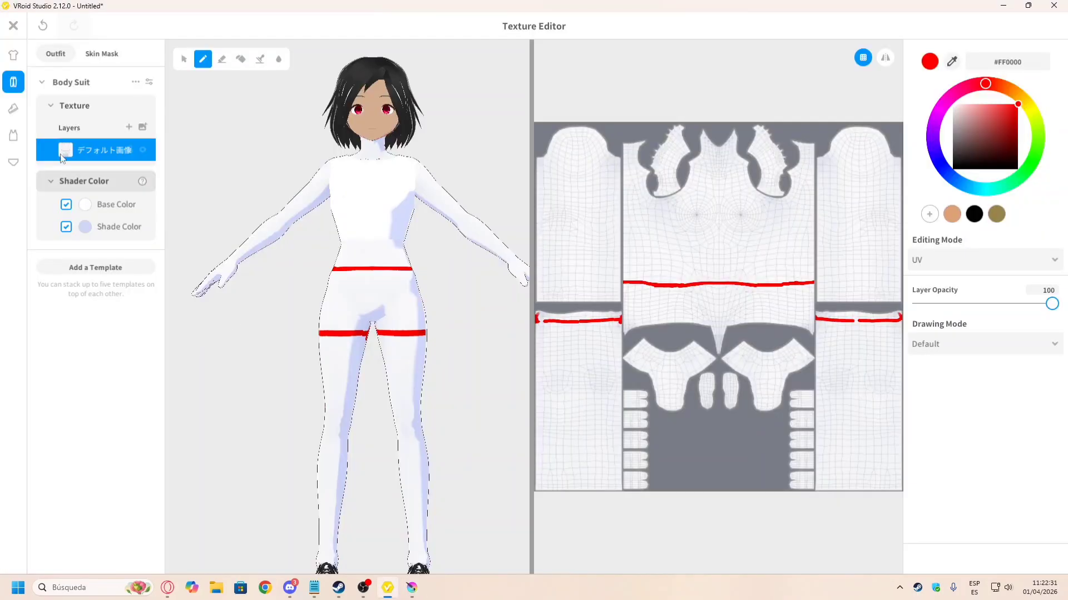
right_click(62, 158)
left_click(128, 176)
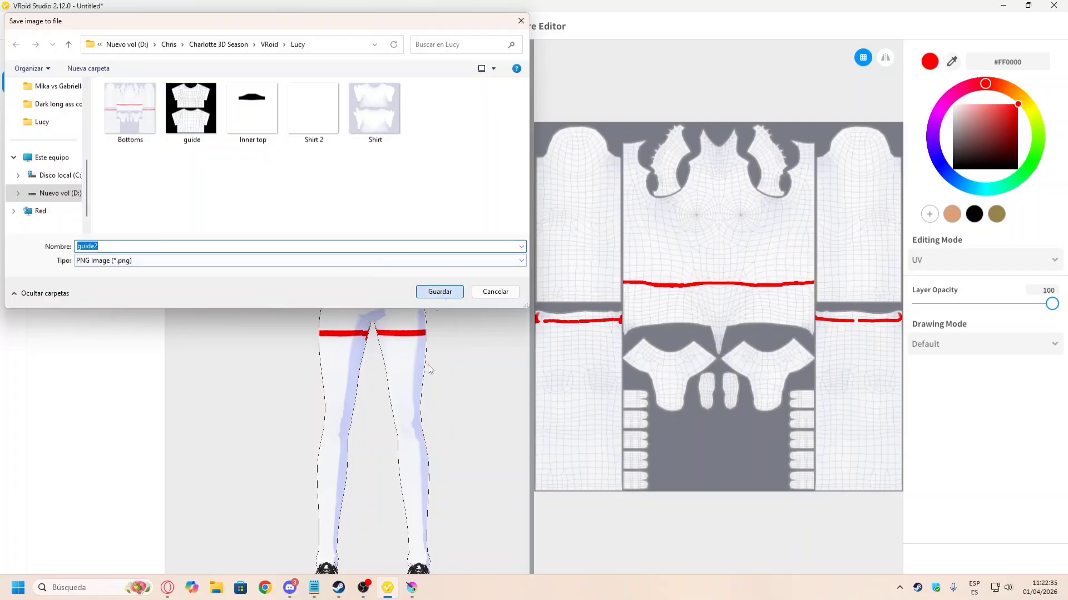
key("Return")
Step: Return to Krita, open guide2 from the Lucy folder and paste its contents as a new layer over the Bottoms image
key("alt+Tab")
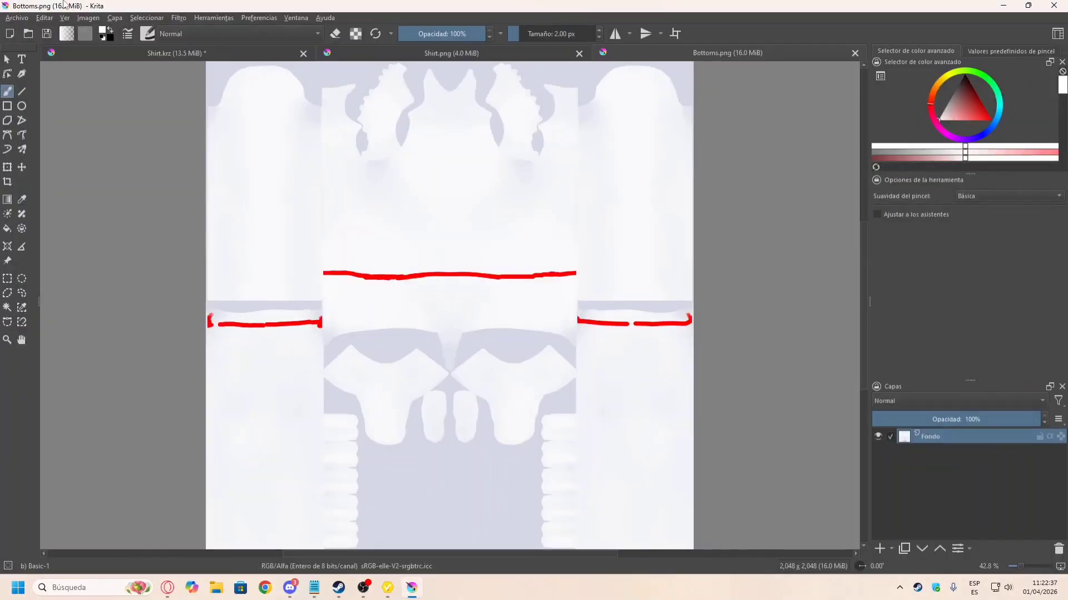
left_click(28, 34)
left_click(192, 114)
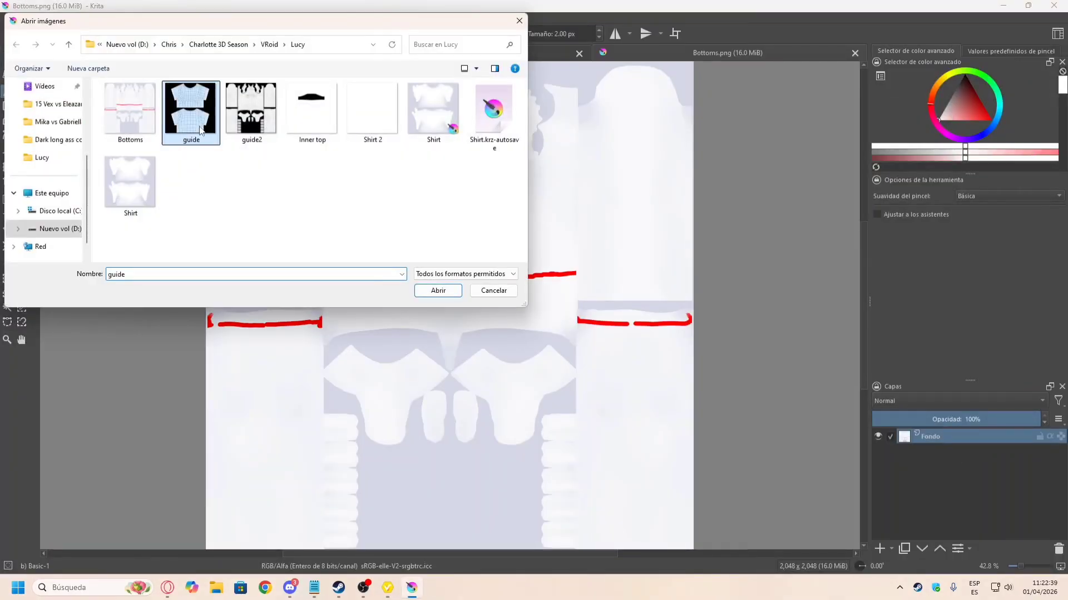
double_click(250, 125)
key("ctrl+c")
left_click(579, 51)
key("ctrl+v")
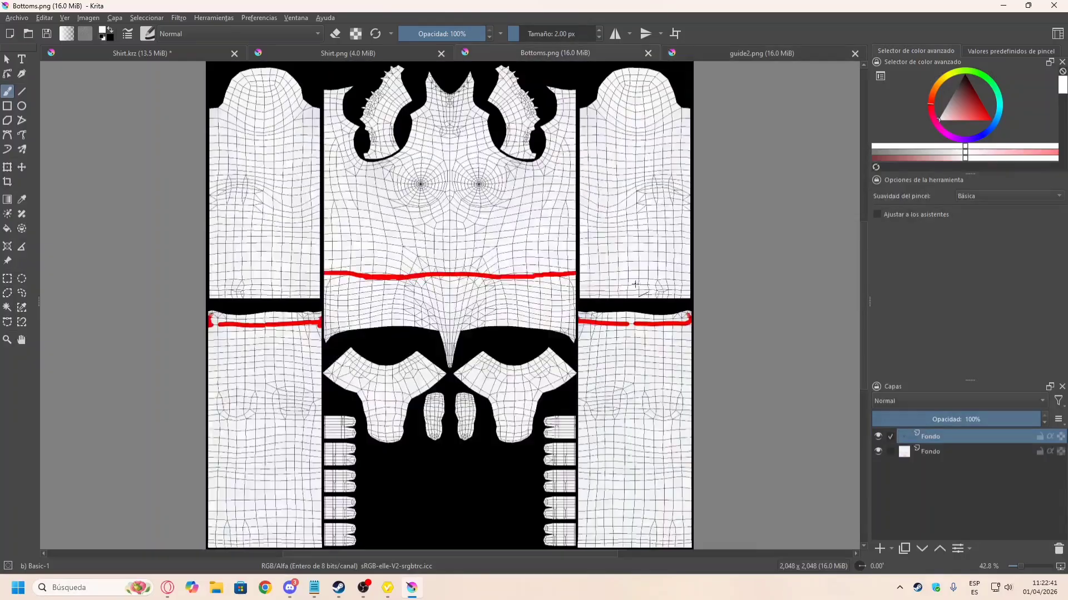
Step: Activate the Bezier curve tool in Krita and check the character's shorts in the Discord reference image
left_click(7, 134)
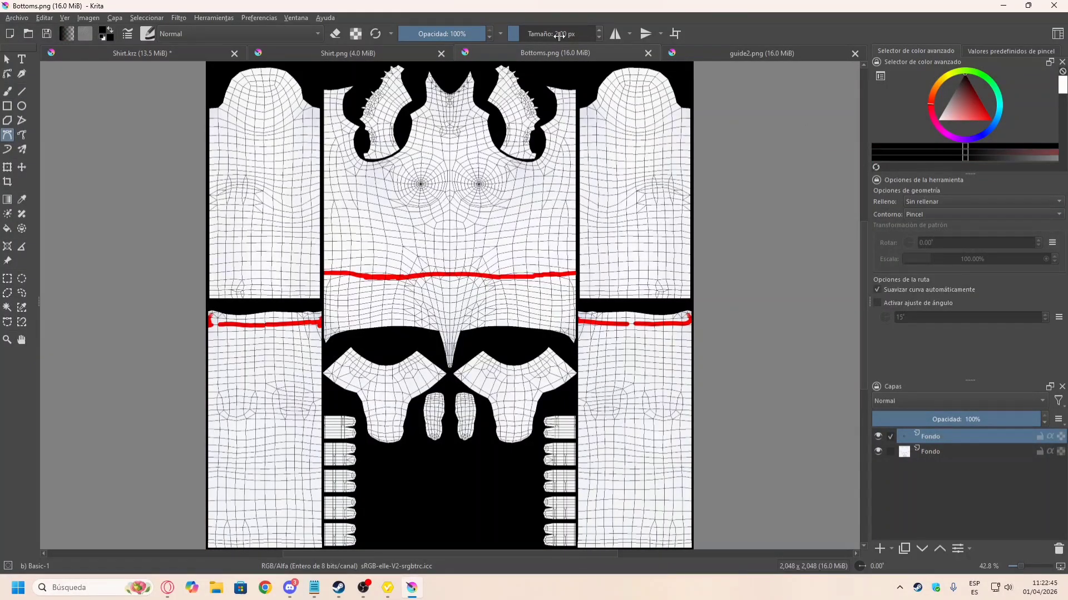
scroll(423, 352, "up", 2, "ctrl")
left_click(387, 588)
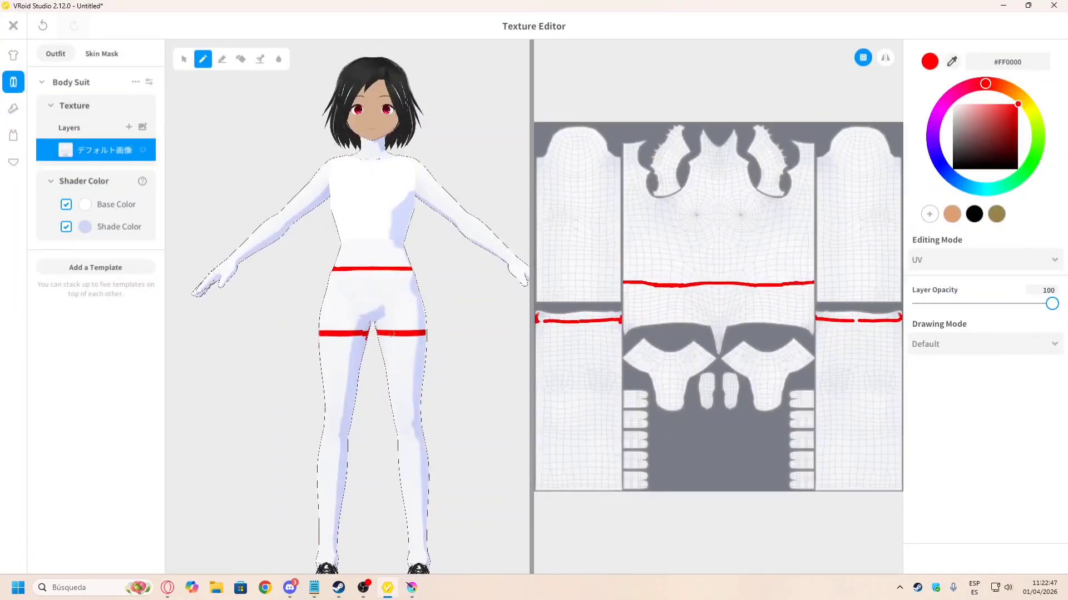
left_click(339, 588)
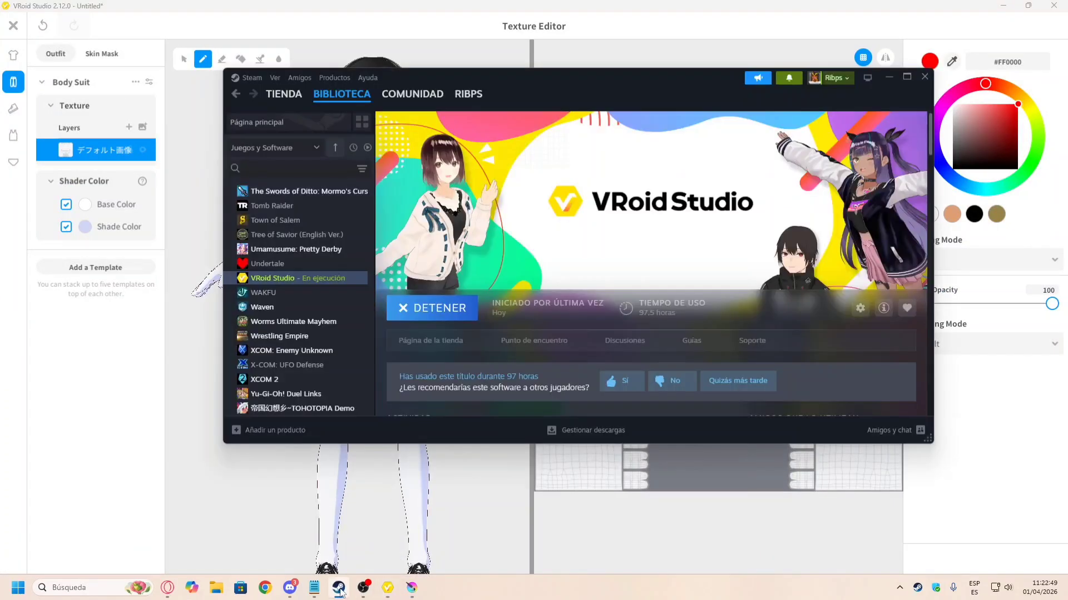
left_click(293, 589)
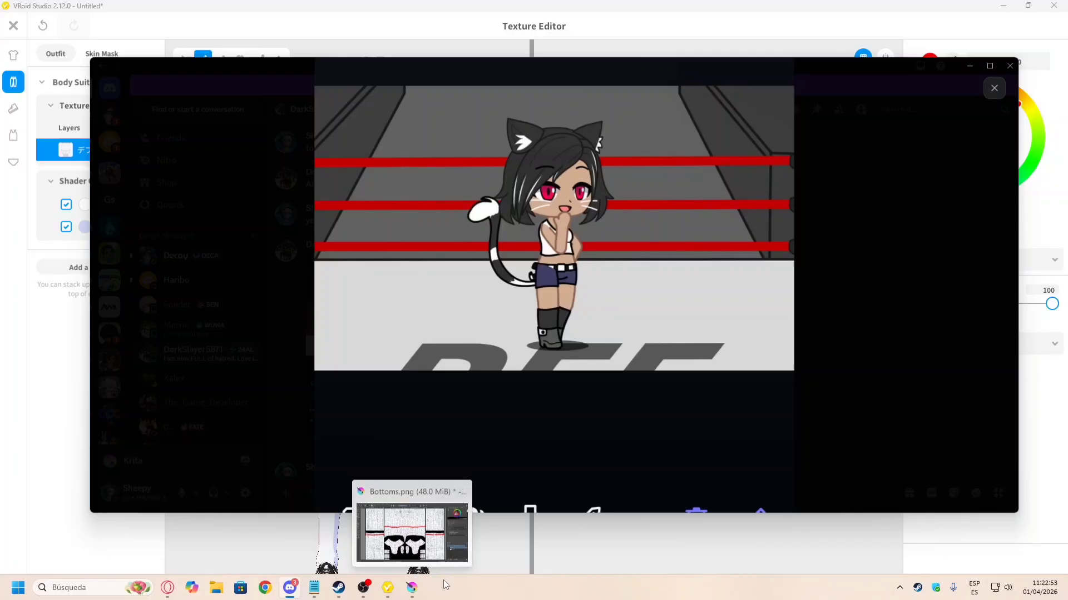
left_click(412, 585)
scroll(275, 293, "up", 1)
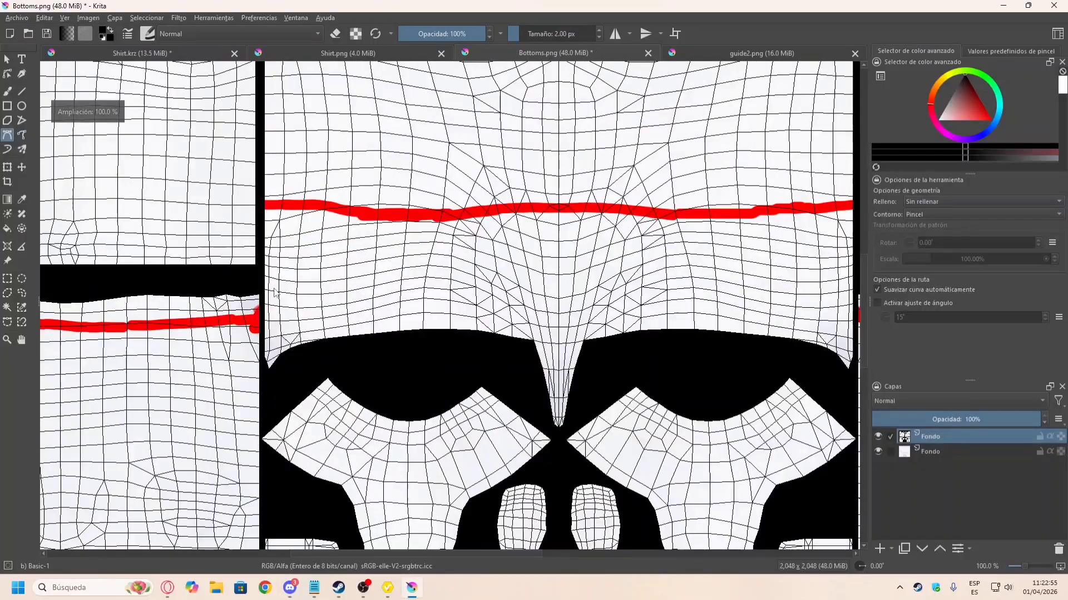
Step: Sample the shorts' colour on imagecolorpicker.com, copy its hex code #3f3d62 and set it as Krita's foreground colour
left_click(175, 590)
left_click(448, 406)
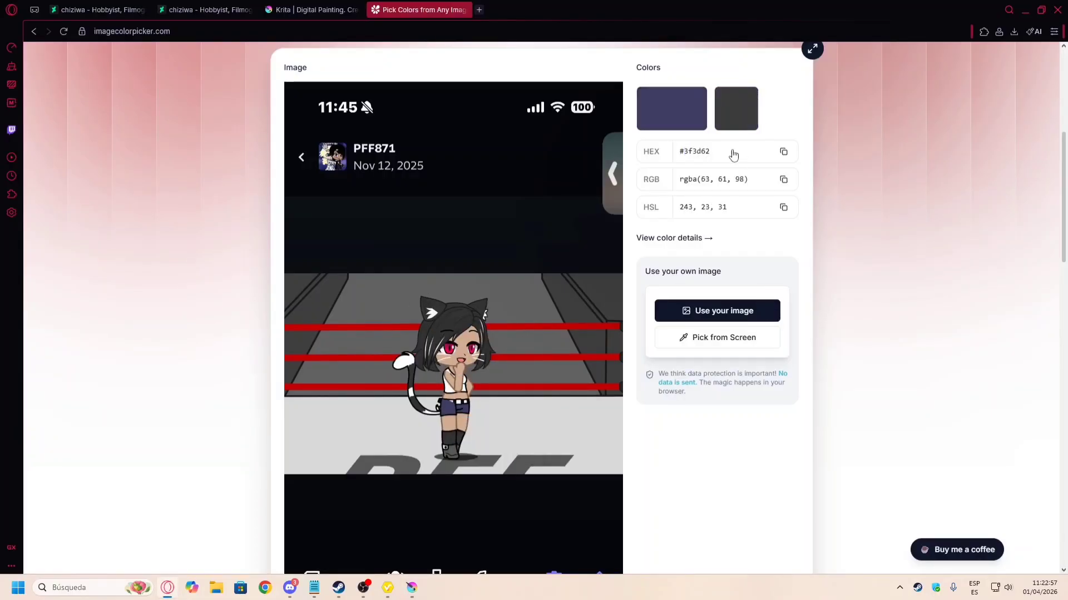
double_click(685, 154)
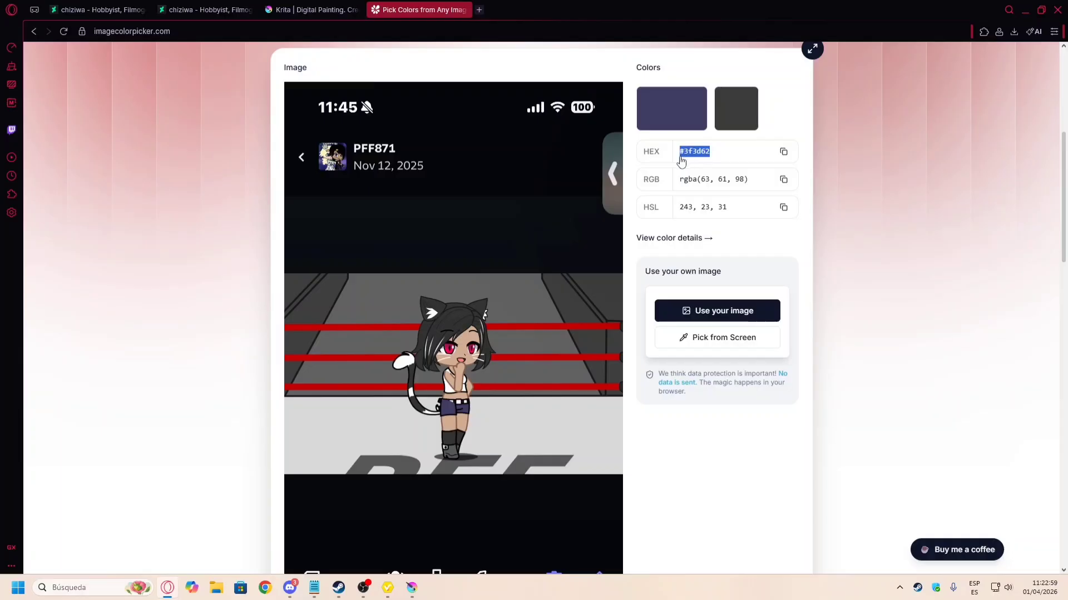
key("ctrl+c")
key("alt+Tab")
left_click(108, 35)
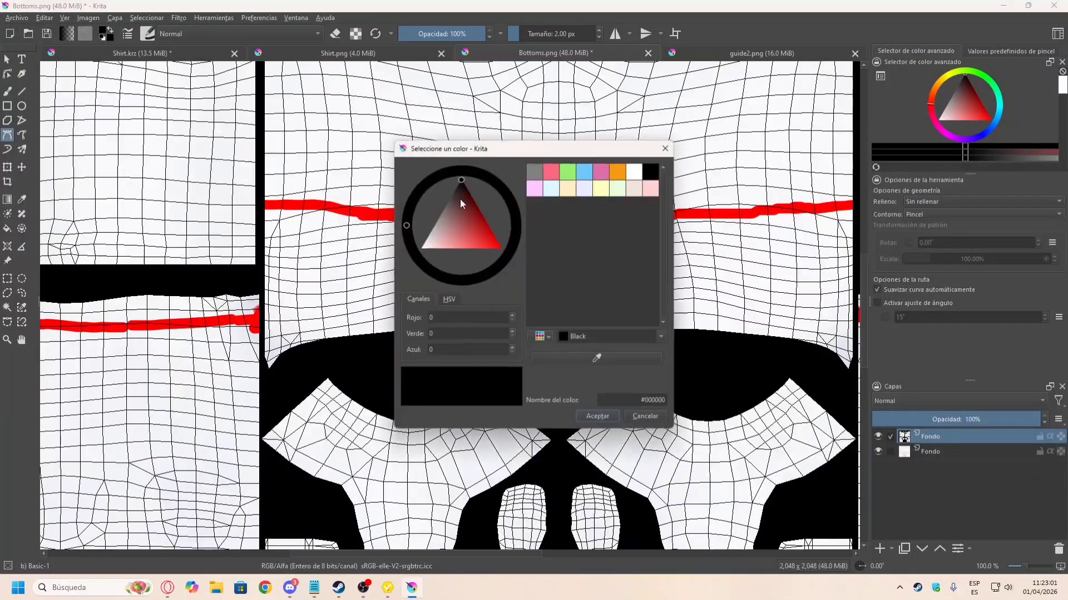
left_click_drag(623, 401, 665, 402)
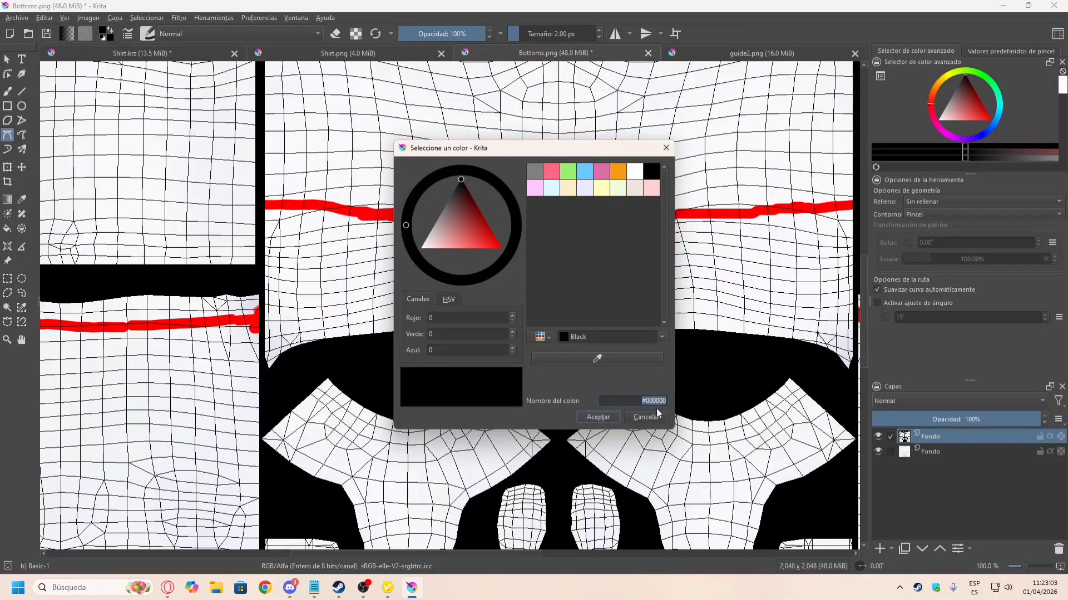
left_click(592, 421)
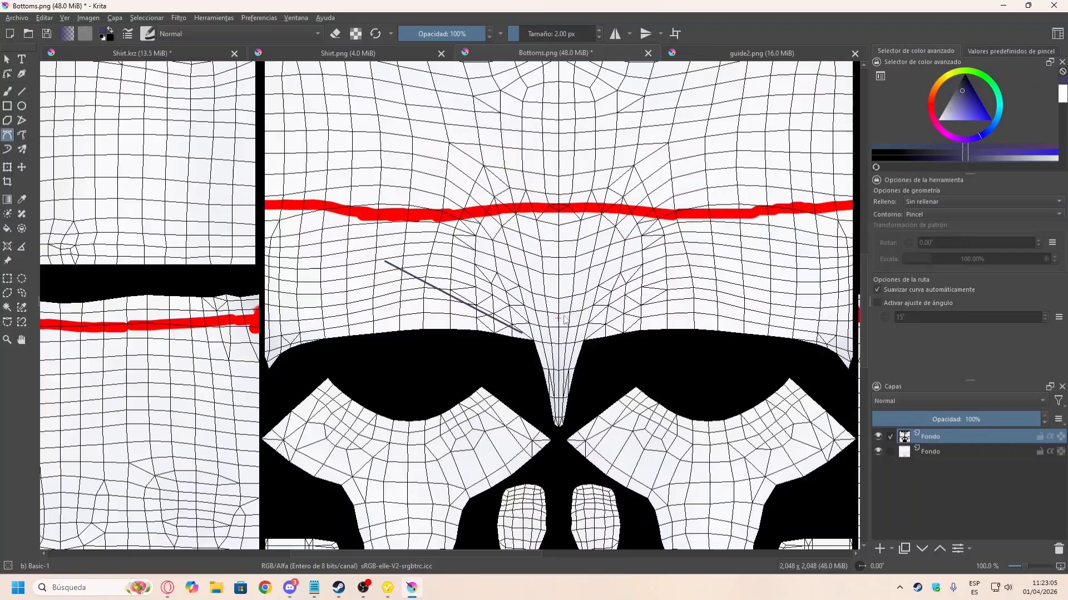
Step: Try to trace the left half of the red waistline with a Bezier curve on the UV guide layer
scroll(294, 297, "down", 1)
scroll(311, 205, "up", 2)
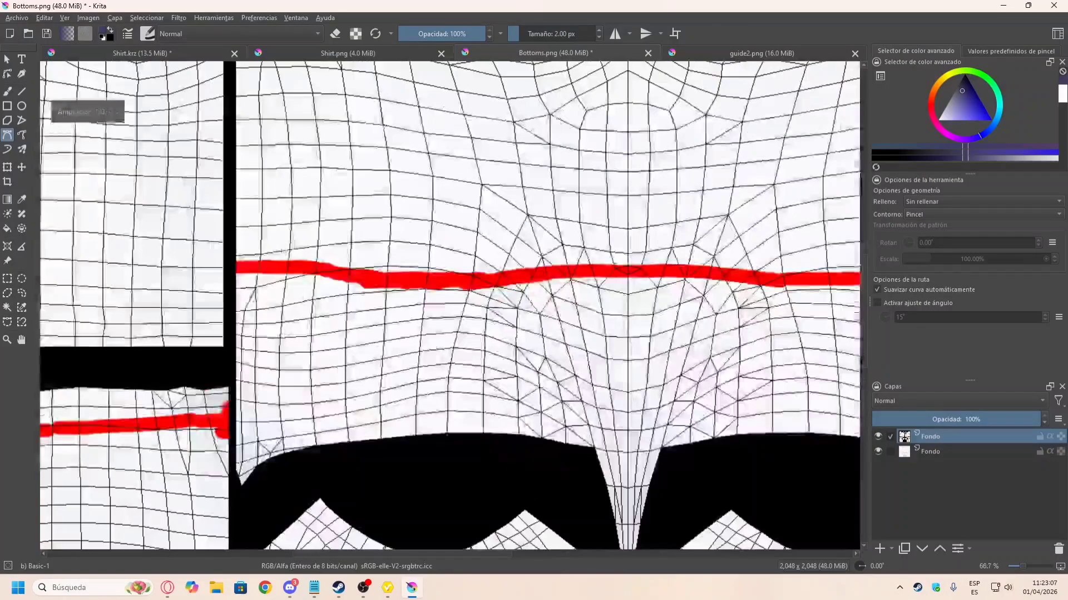
left_click(237, 263)
scroll(238, 263, "down", 2)
scroll(238, 263, "up", 3)
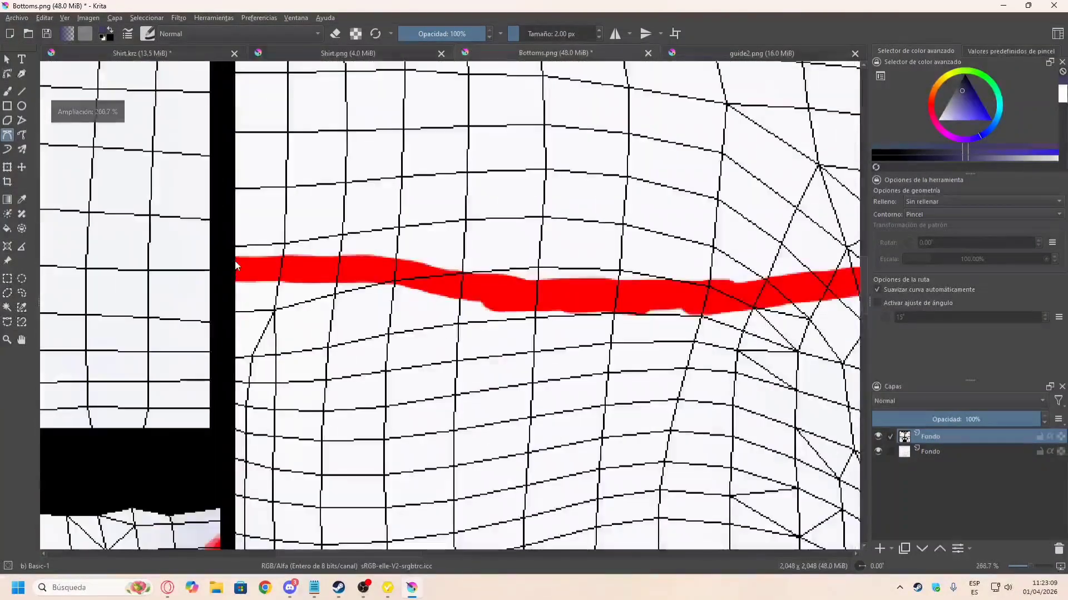
scroll(235, 252, "down", 2)
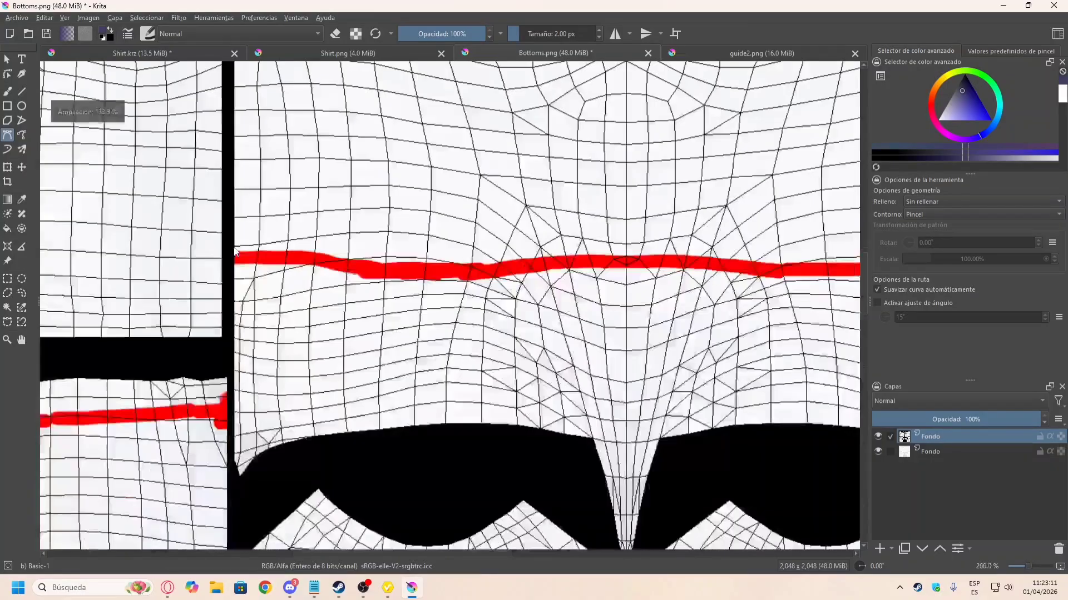
scroll(644, 259, "up", 2)
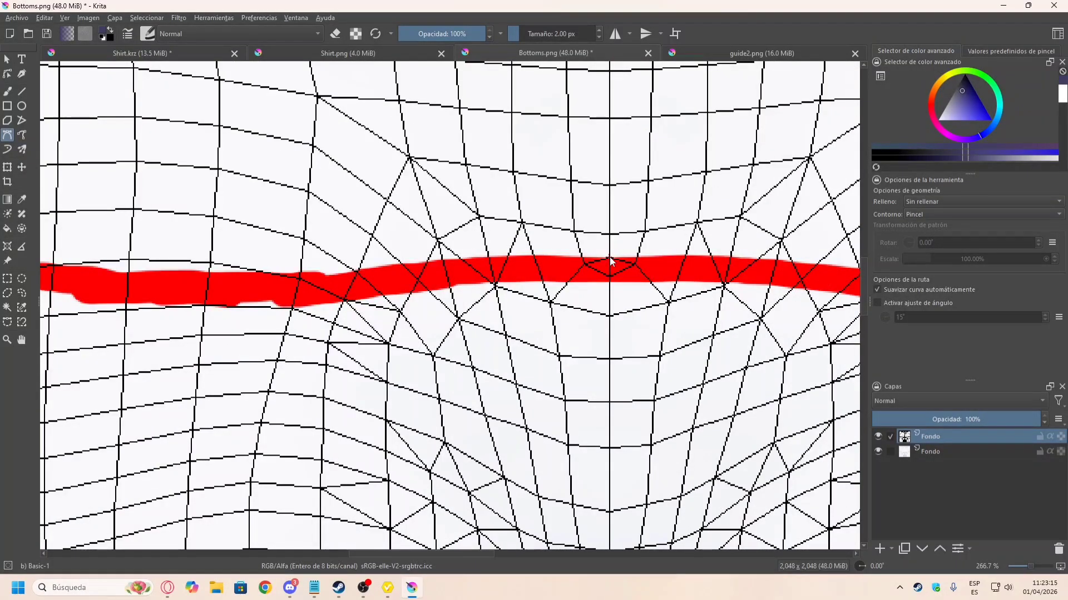
scroll(611, 261, "down", 2)
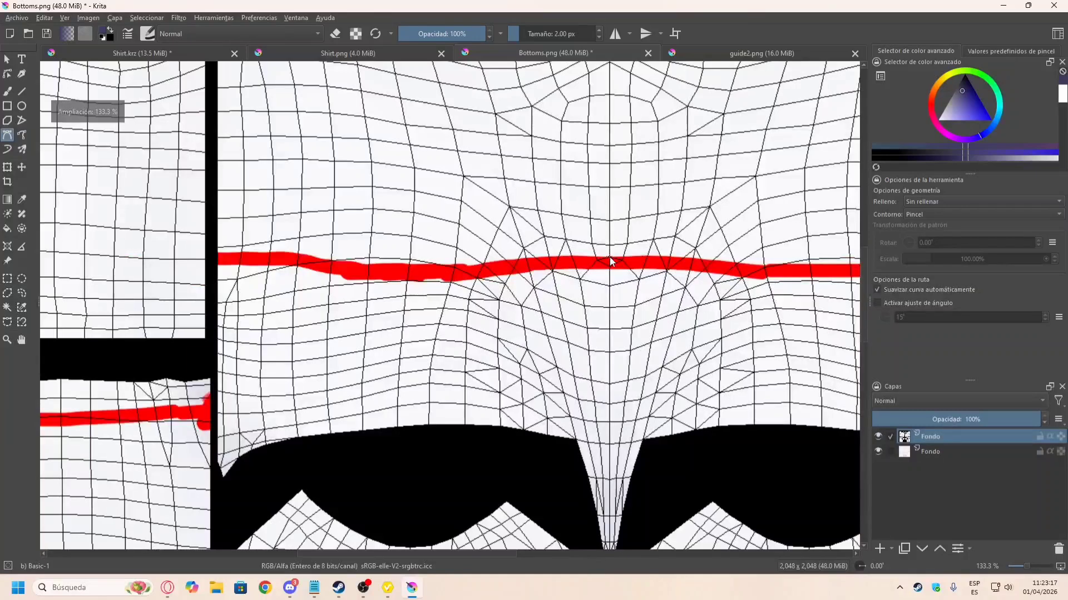
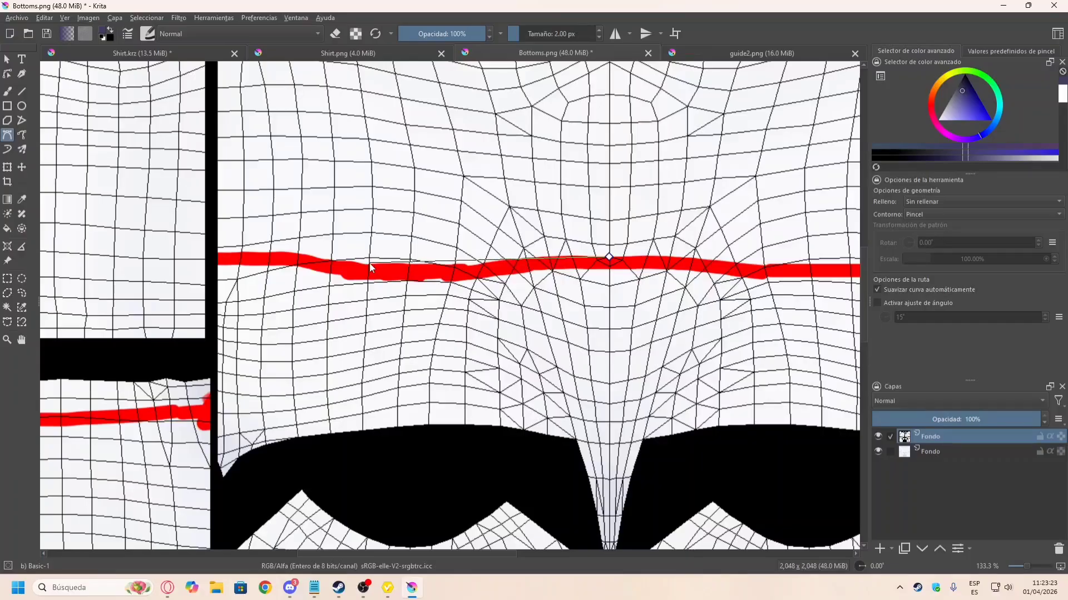
double_click(218, 253)
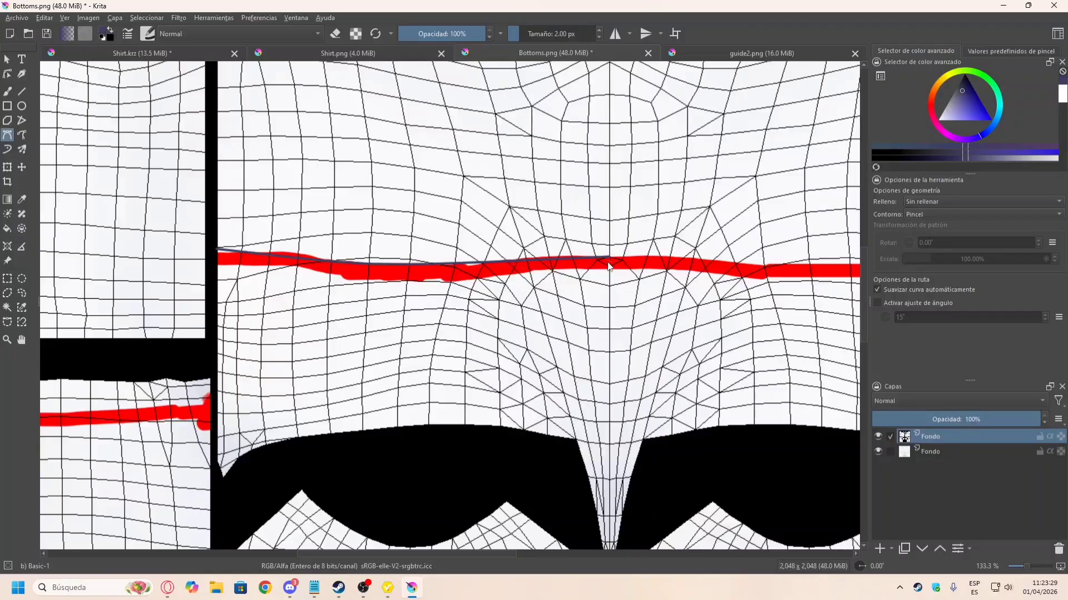
key("ctrl+z")
Step: Add a vector layer and trace the upper edge of the red waistline from the torso's centre to its left edge
left_click(891, 549)
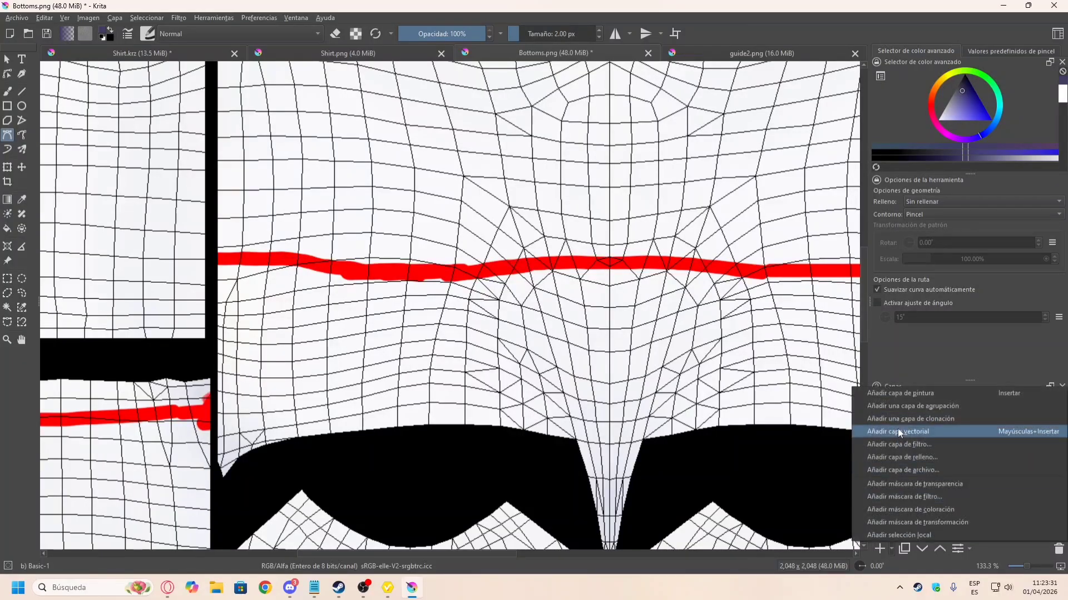
left_click(907, 433)
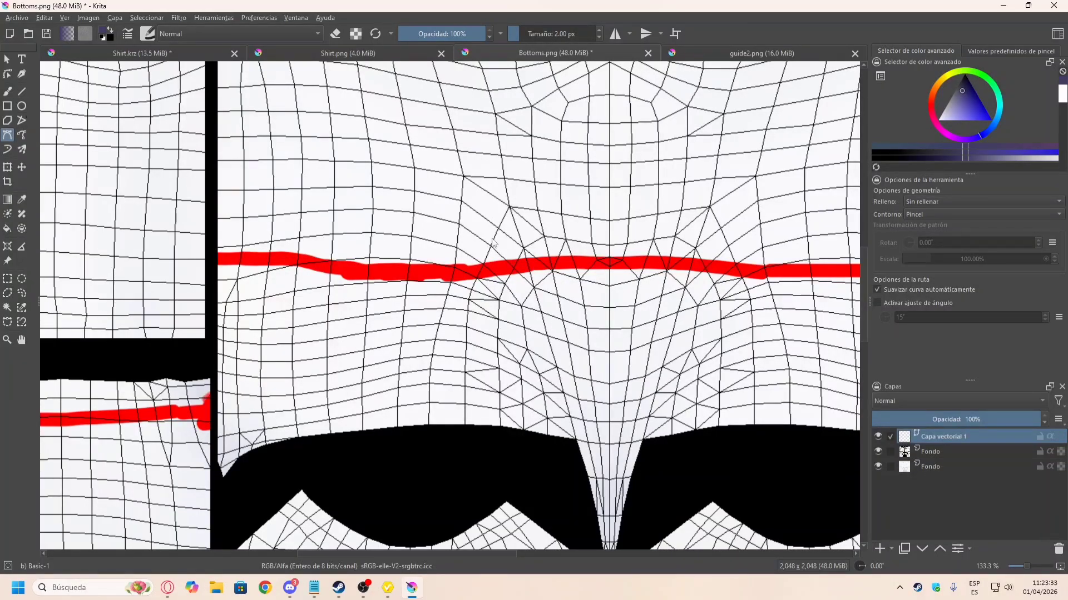
scroll(609, 264, "up", 2)
scroll(609, 267, "down", 2)
scroll(610, 278, "up", 3)
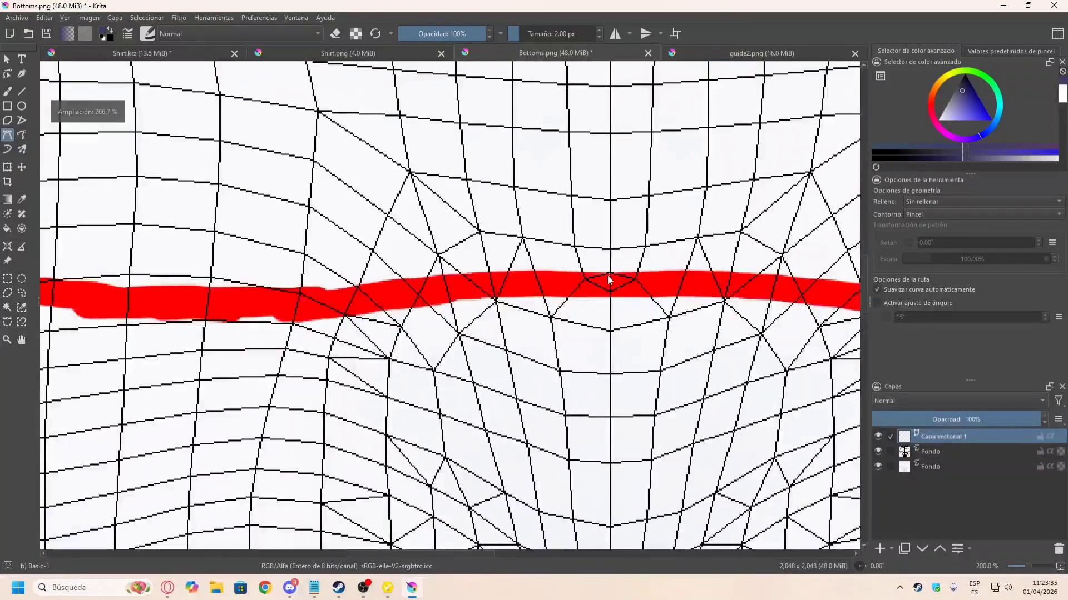
scroll(610, 273, "down", 2)
scroll(448, 276, "up", 2)
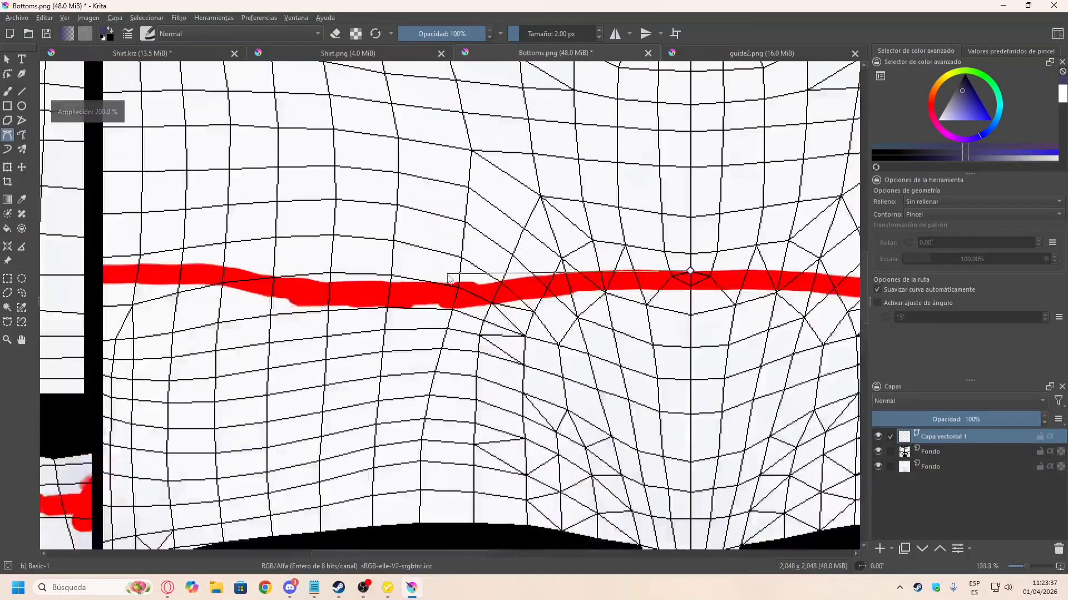
scroll(367, 289, "down", 3)
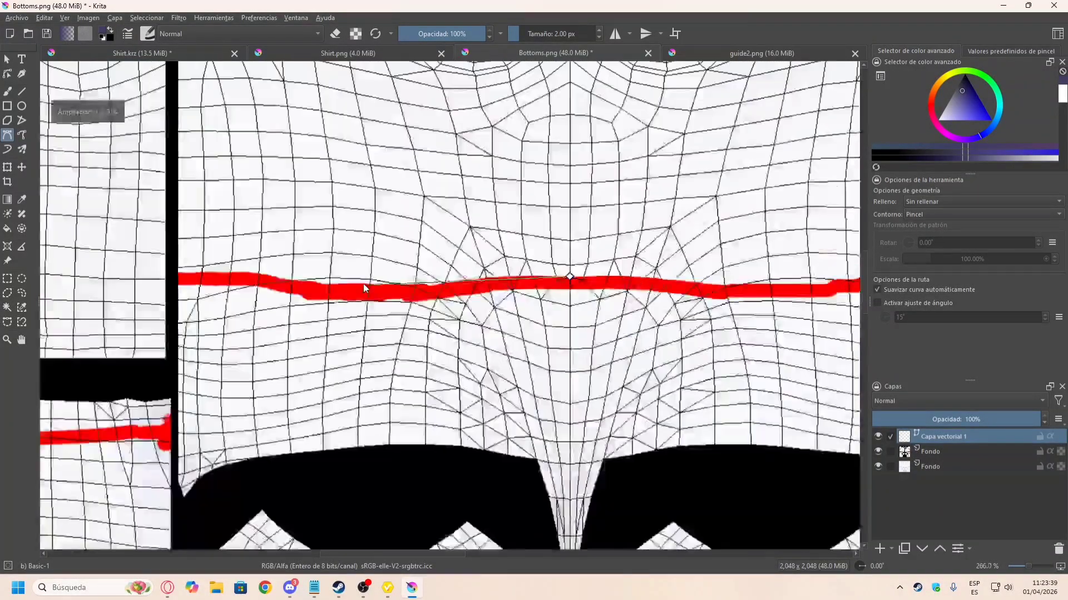
scroll(361, 289, "up", 2)
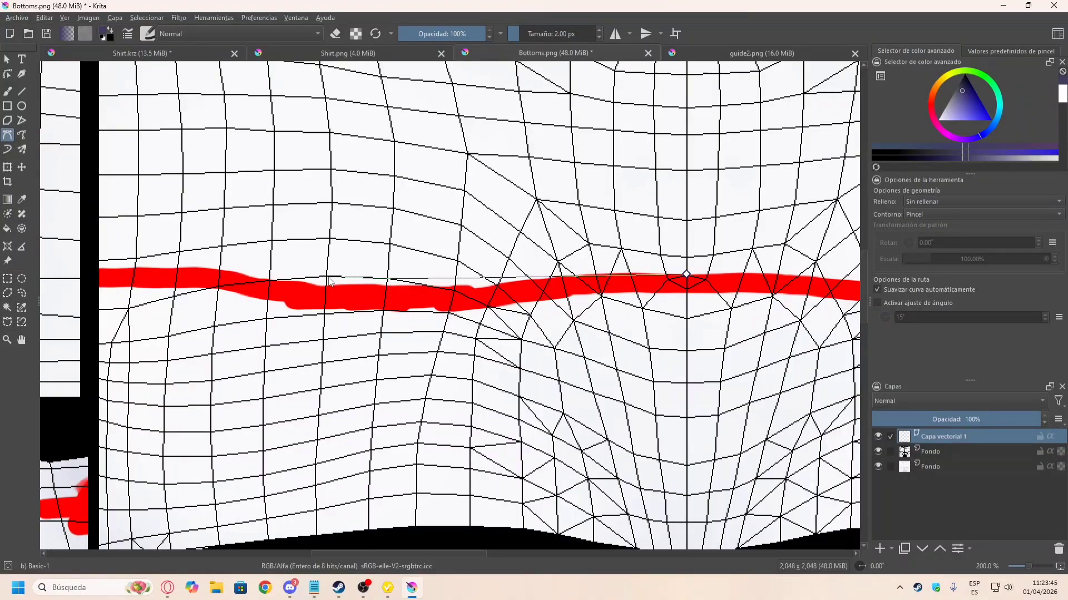
double_click(100, 272)
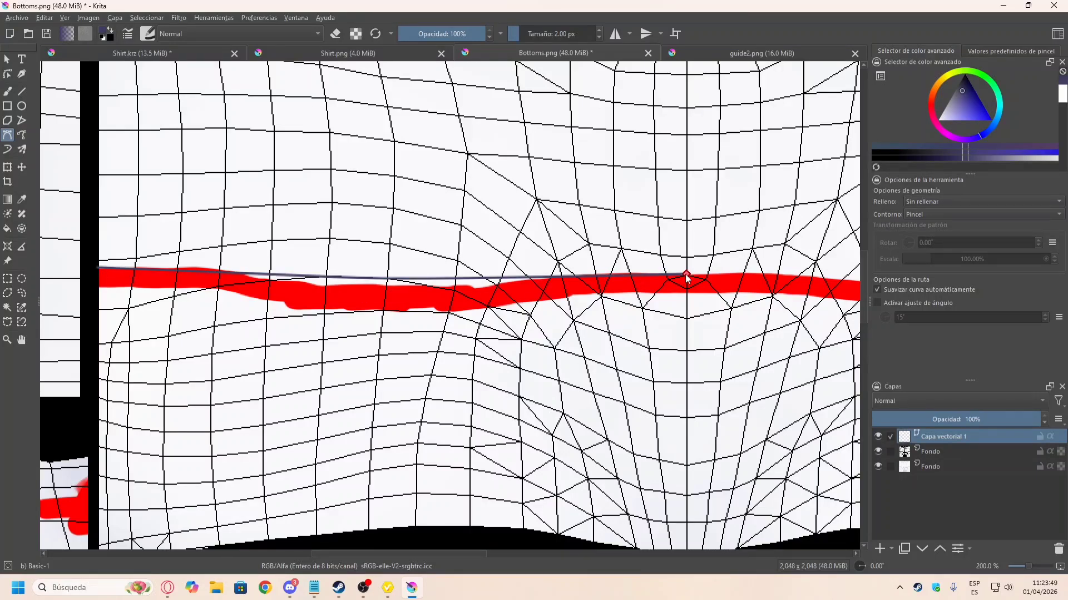
Step: Draw the centre line from waistline to crotch tip and a curve under the torso's left lower edge, up its side to the waistline
scroll(687, 278, "down", 2, "ctrl")
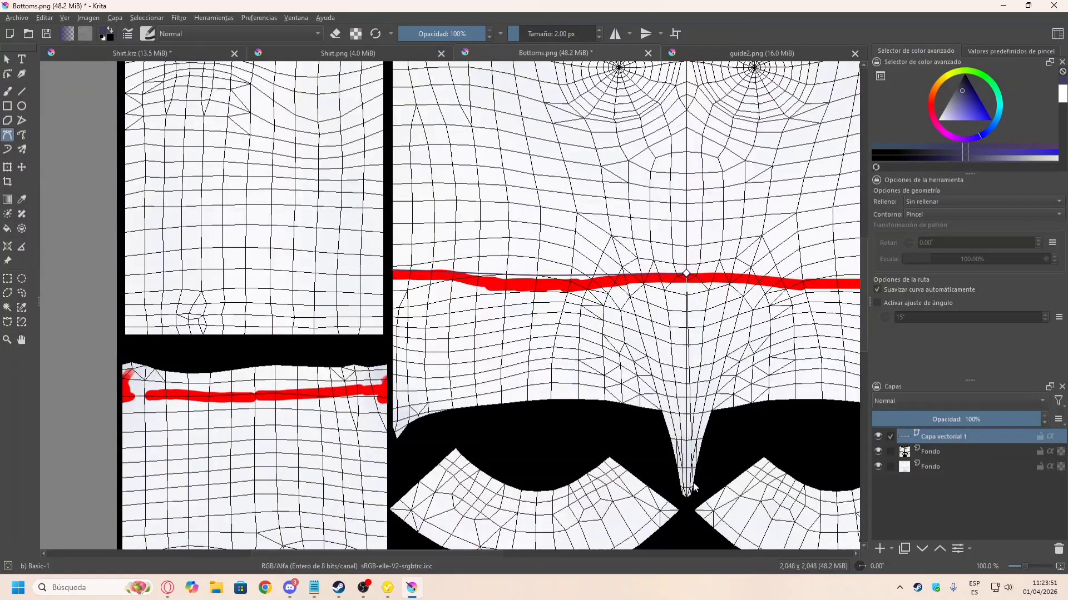
double_click(687, 506)
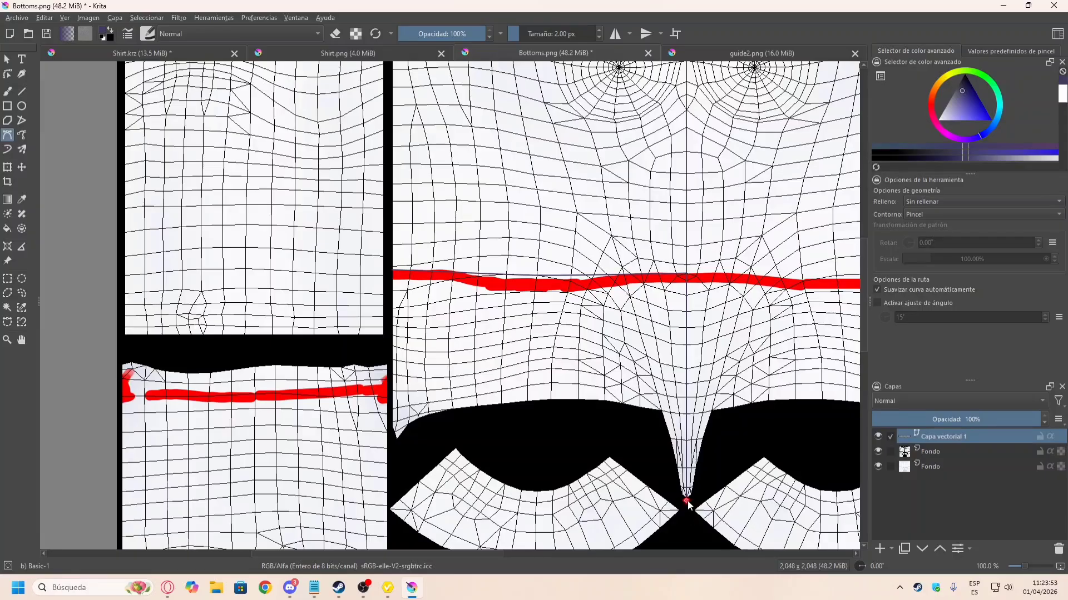
left_click(687, 500)
left_click(667, 487)
left_click(649, 443)
left_click(577, 417)
left_click(422, 432)
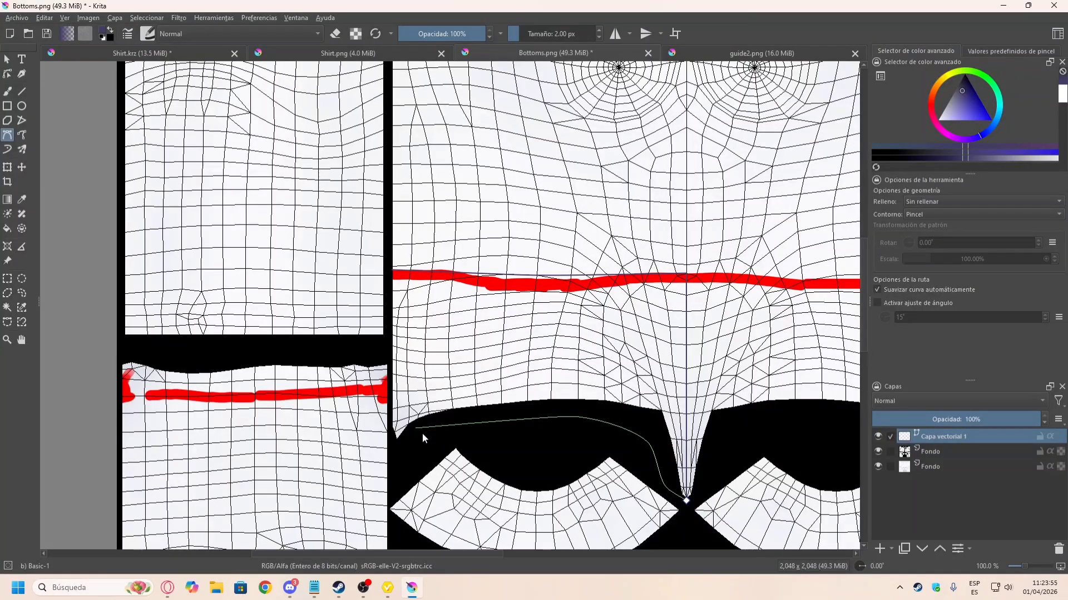
left_click(396, 456)
scroll(391, 444, "up", 3, "ctrl")
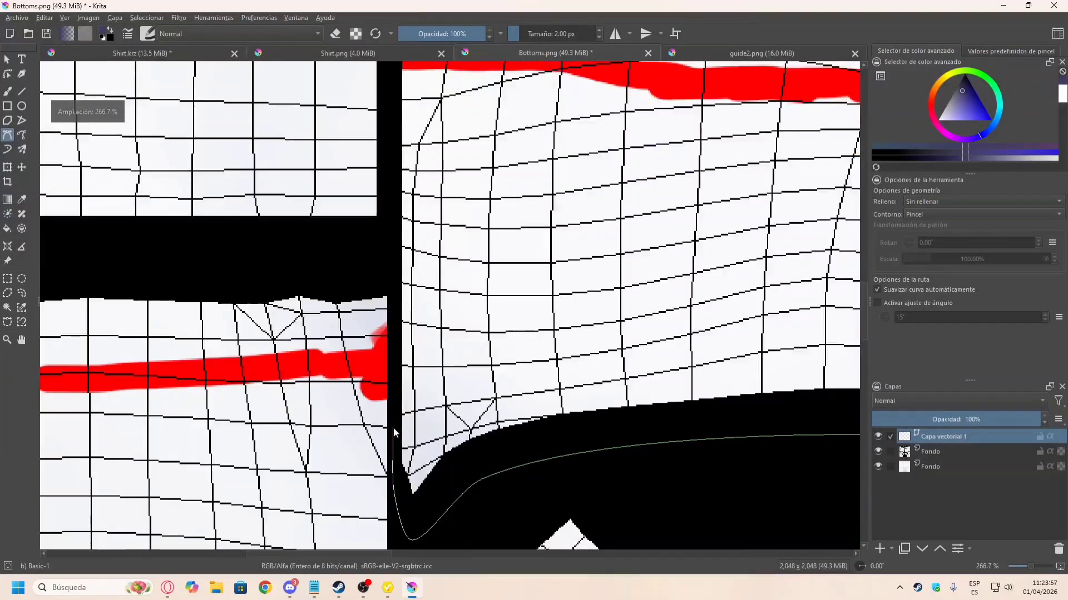
scroll(385, 131, "up", 2, "ctrl")
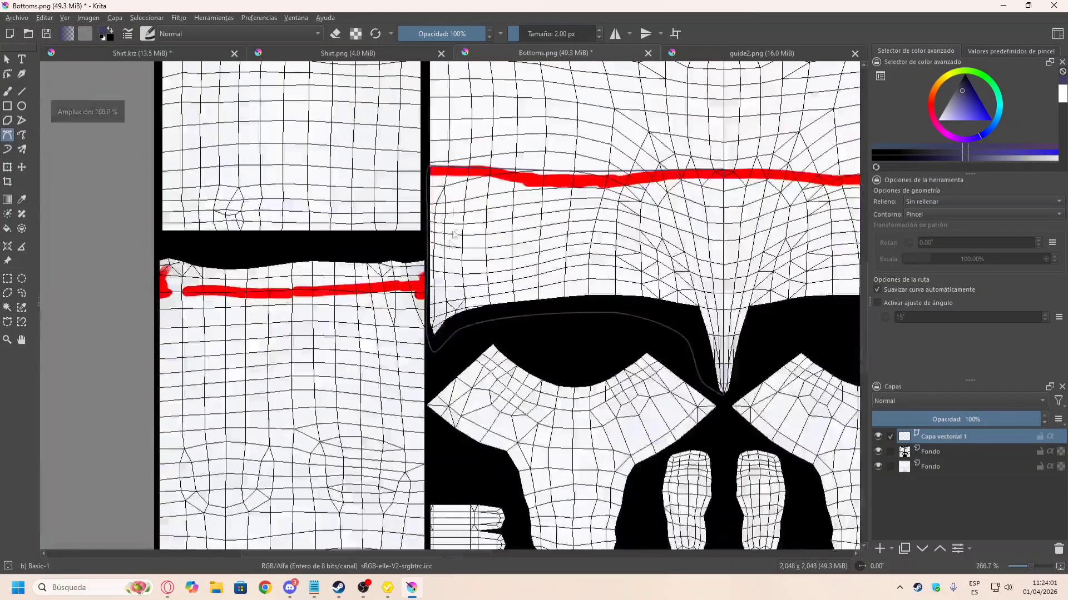
scroll(389, 119, "down", 4, "ctrl")
scroll(461, 223, "up", 2, "ctrl")
scroll(461, 222, "up", 2)
scroll(459, 278, "down", 4)
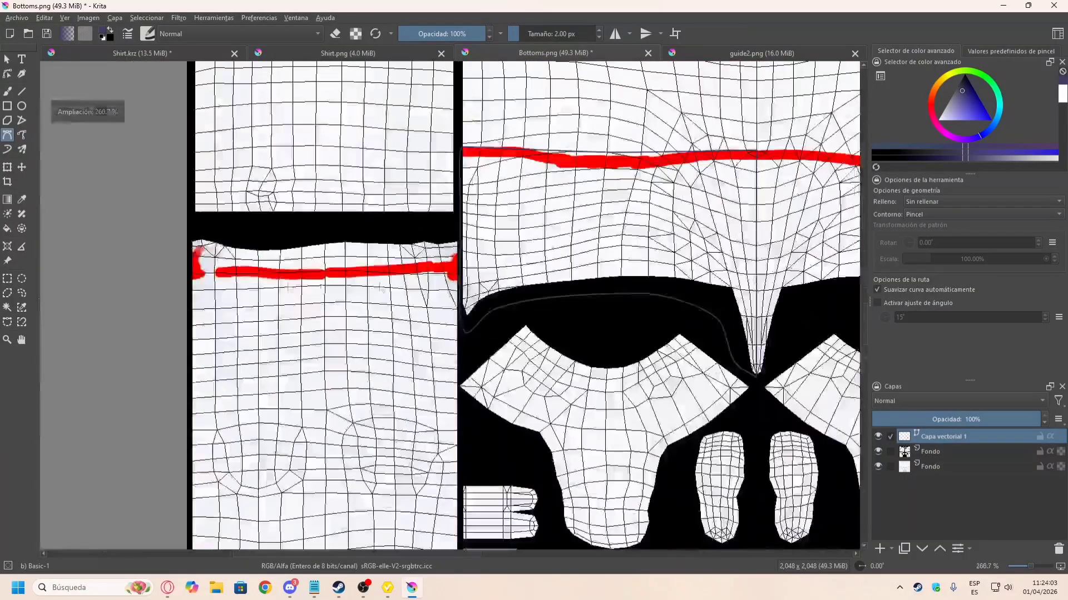
Step: Draw a closed outline around the left leg's top strip, following the red line across and curving back above the strip's upper edge
scroll(254, 273, "up", 3)
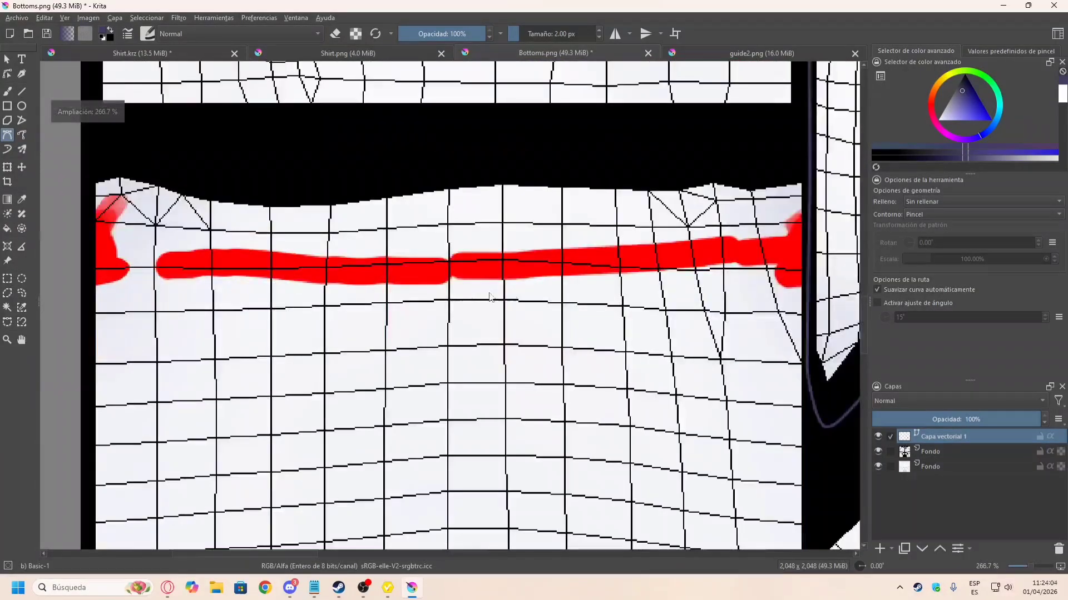
left_click(805, 249)
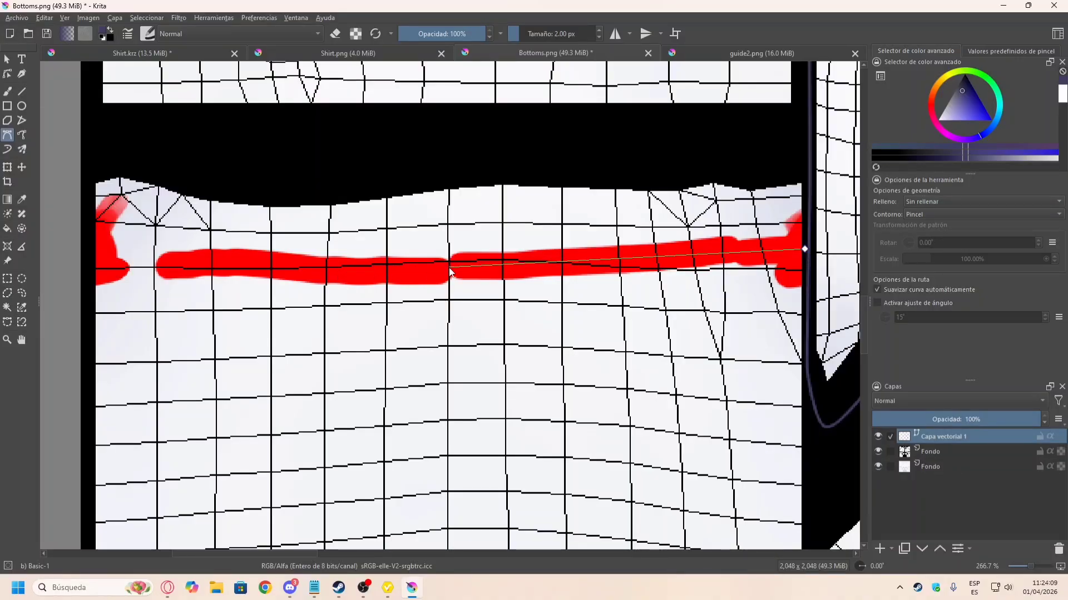
left_click(80, 269)
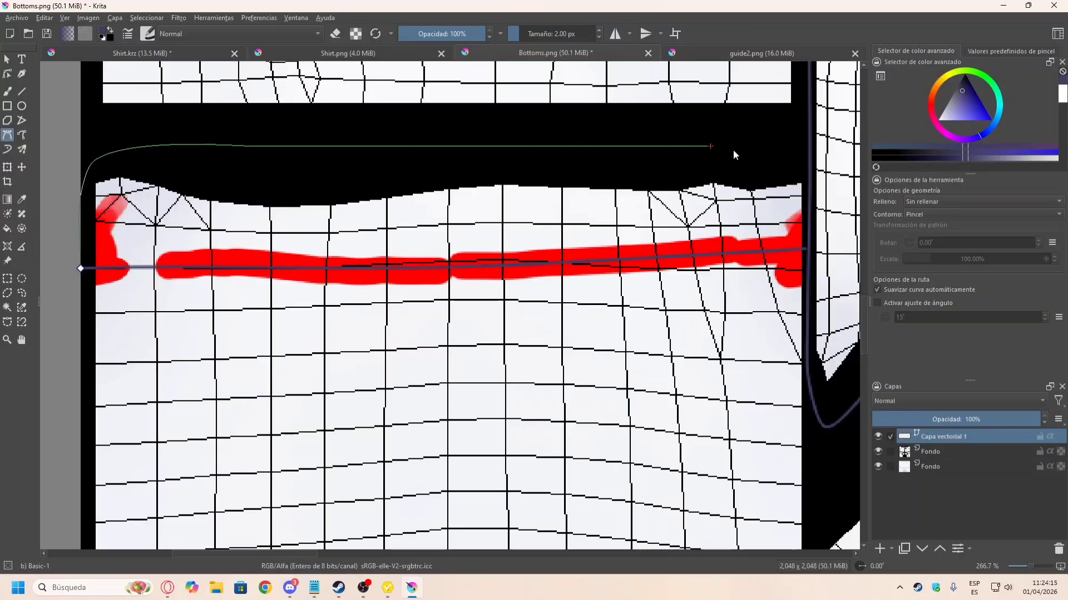
left_click(805, 172)
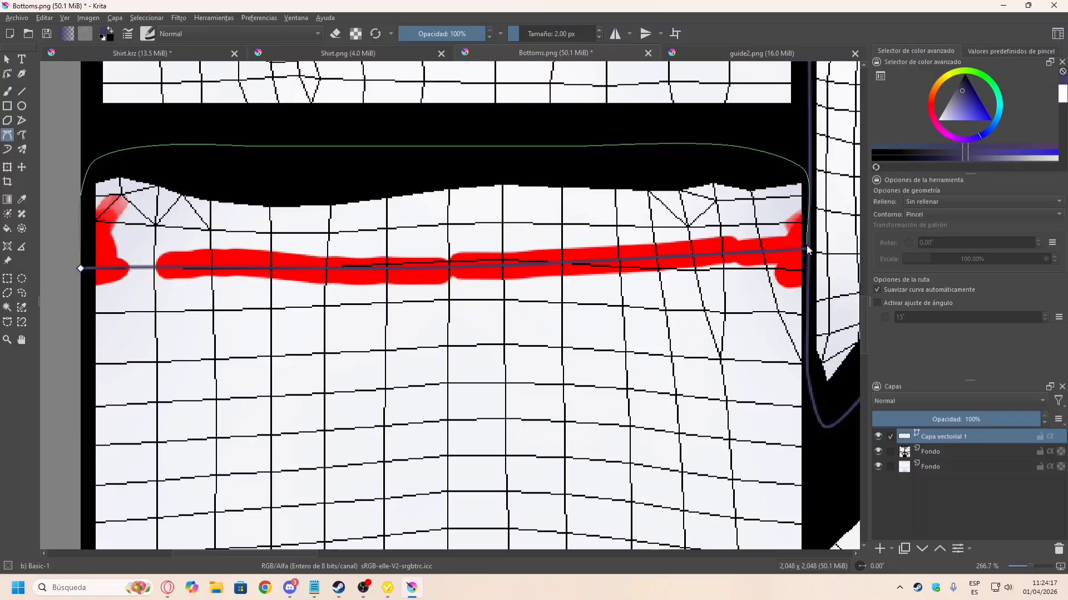
left_click(806, 249)
scroll(378, 295, "down", 4)
scroll(379, 294, "down", 2)
scroll(484, 304, "up", 2)
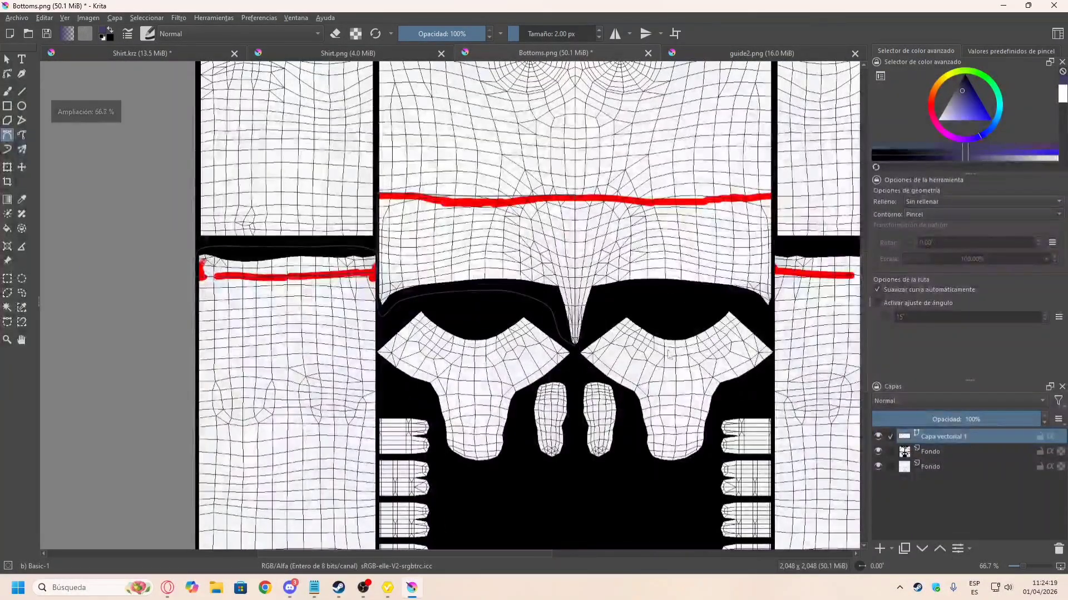
Step: Move the vector layer below the UV guide layer so the wireframe lies on top of the traced outlines
left_click_drag(975, 442, 979, 463)
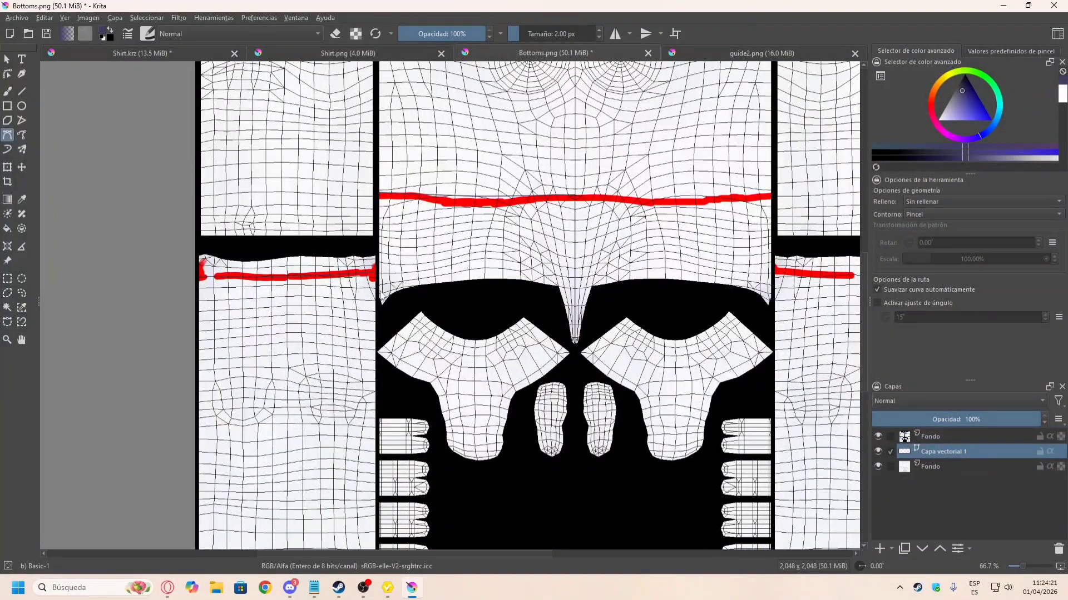
scroll(381, 295, "down", 1)
scroll(659, 288, "up", 2)
scroll(659, 288, "down", 1)
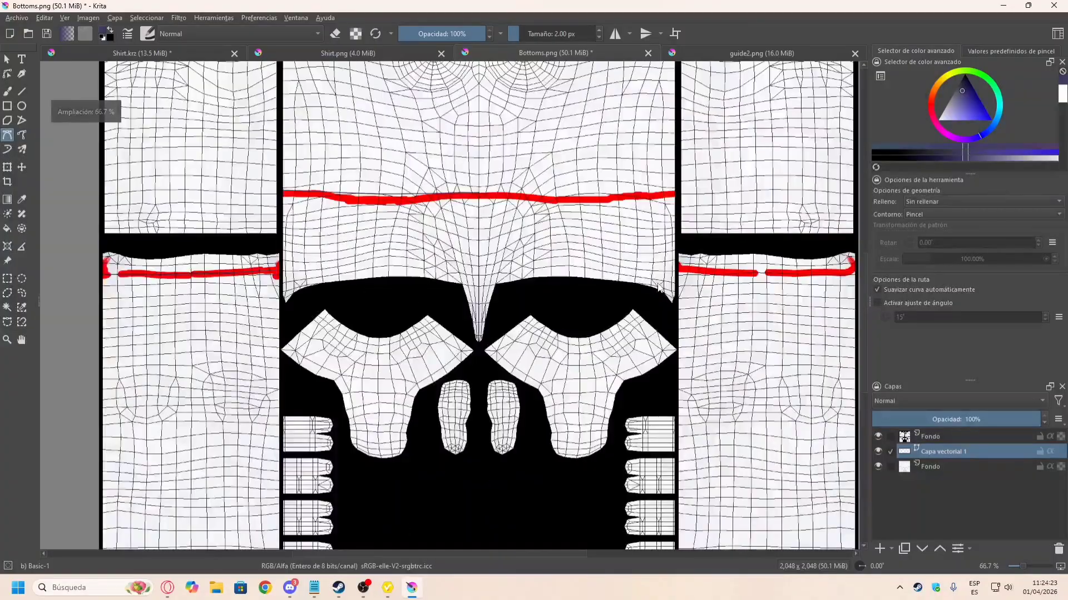
scroll(659, 287, "down", 2)
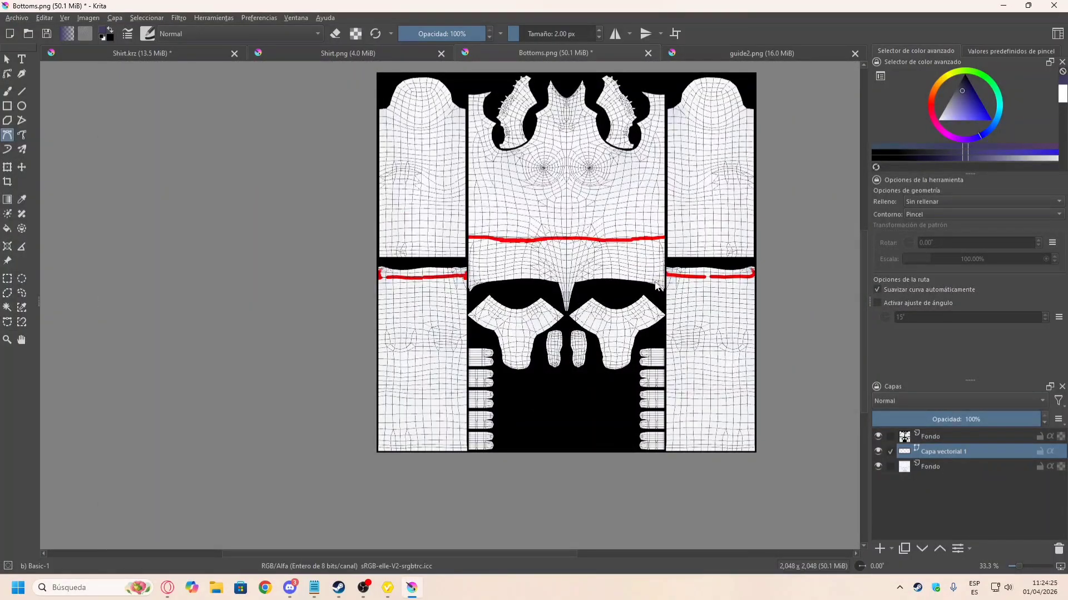
scroll(656, 287, "up", 2)
scroll(656, 286, "down", 2)
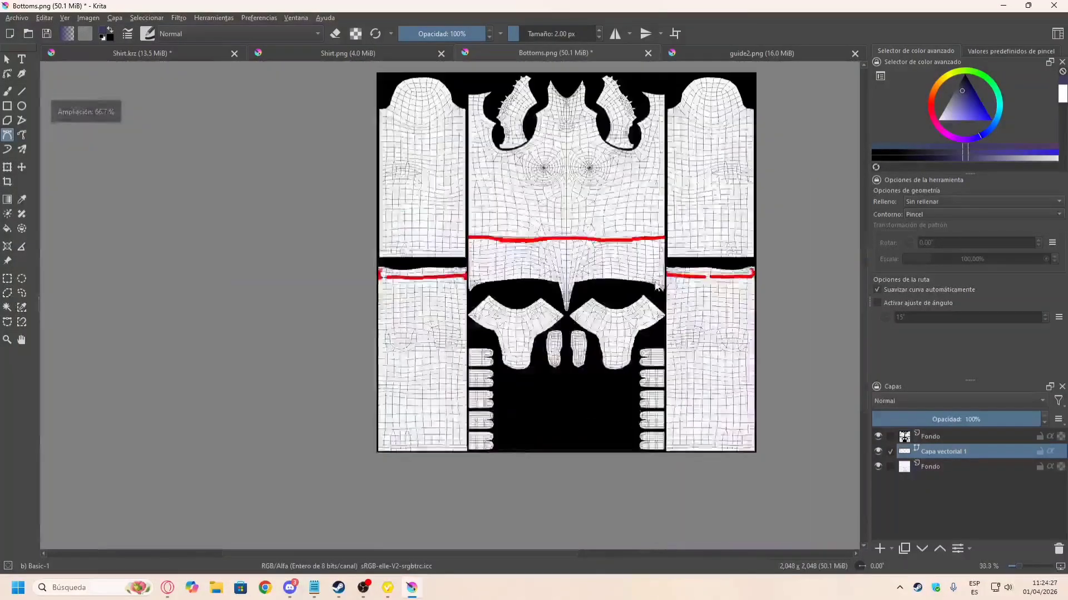
scroll(656, 286, "up", 2)
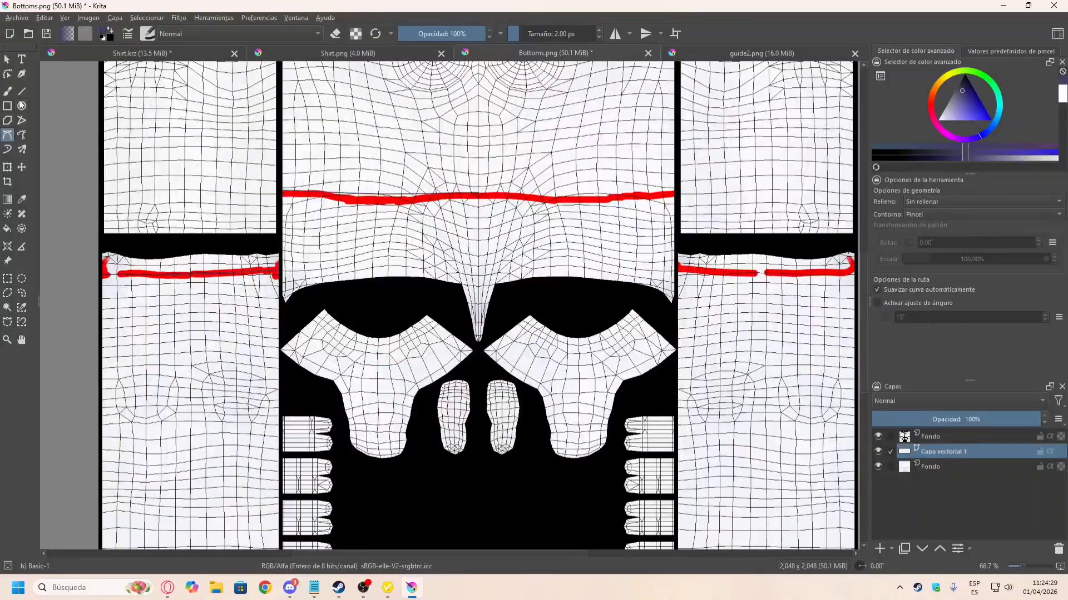
Step: Break the torso outline's path at its vertical centre segment between the waistline and the crotch tip
left_click(7, 60)
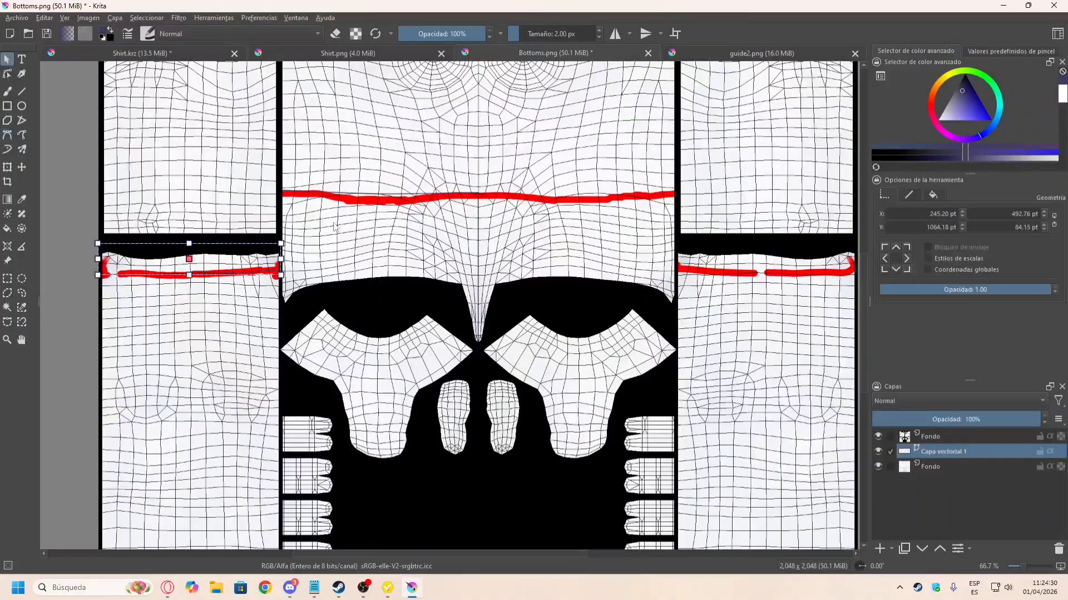
left_click(408, 212)
double_click(335, 192)
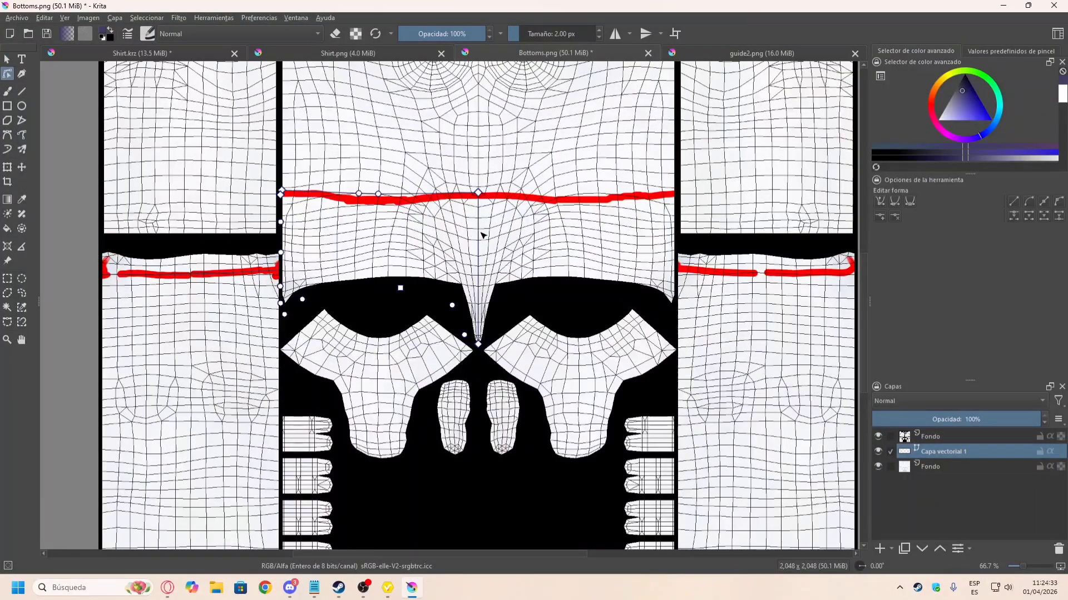
scroll(476, 214, "up", 3)
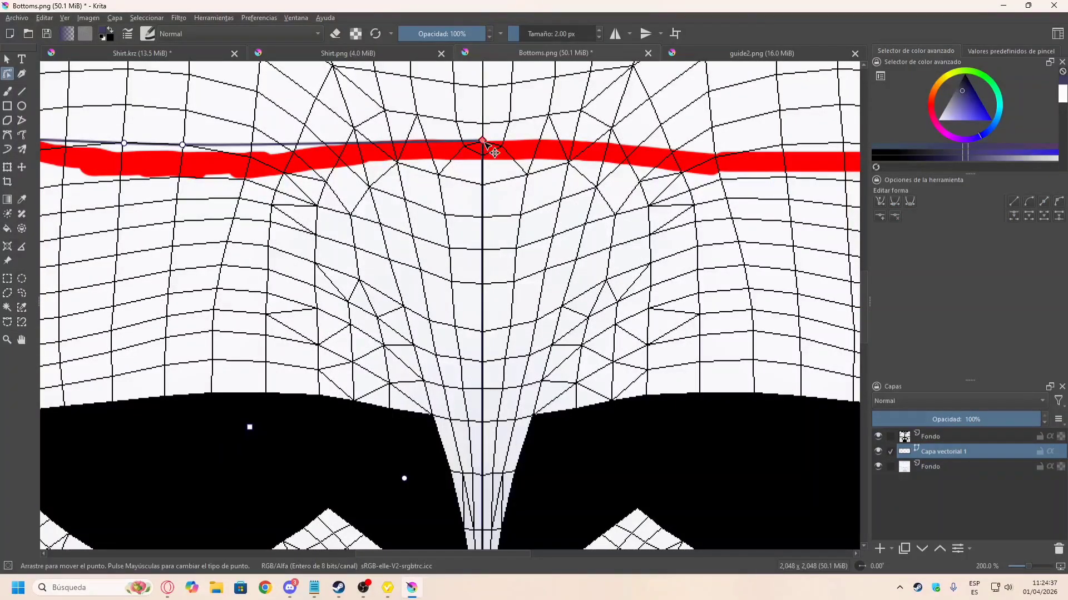
left_click_drag(485, 280, 491, 278)
right_click(483, 288)
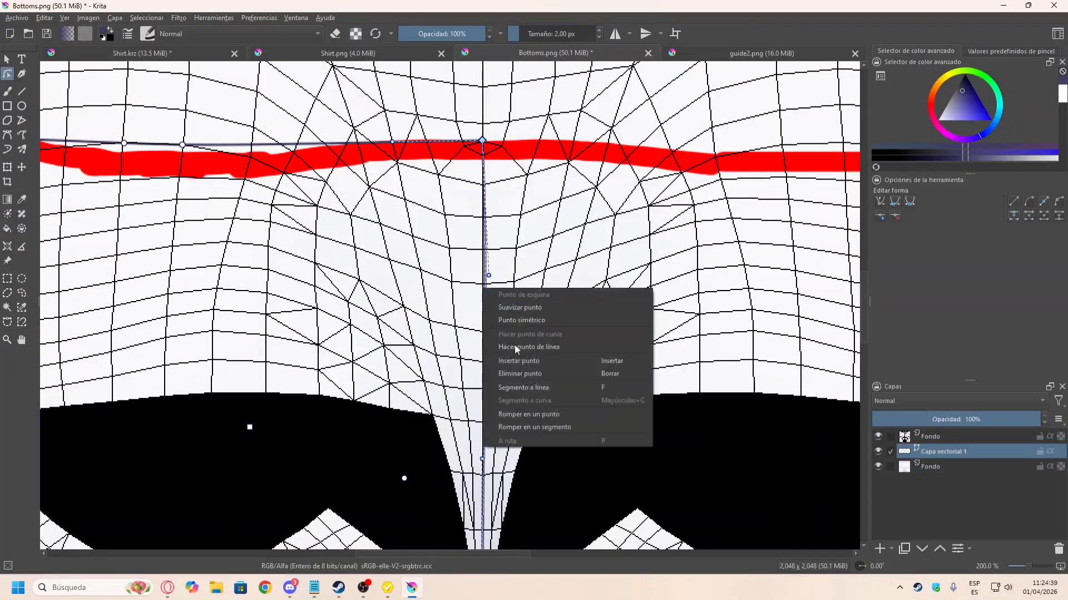
left_click(556, 427)
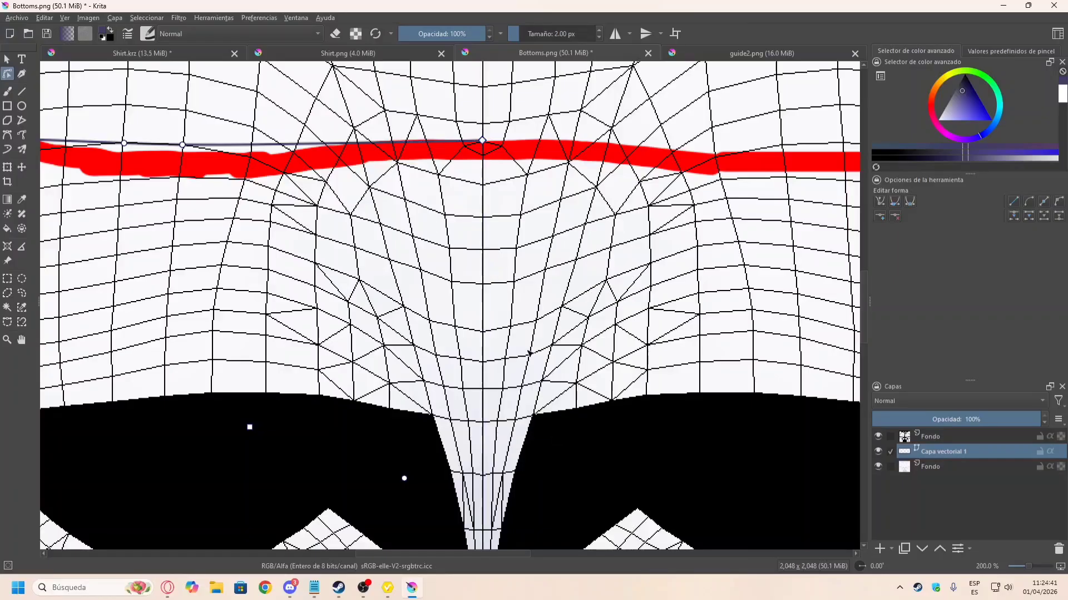
scroll(398, 195, "down", 4)
Step: Duplicate the vector layer and mirror the copied torso and leg outlines horizontally
left_click(7, 59)
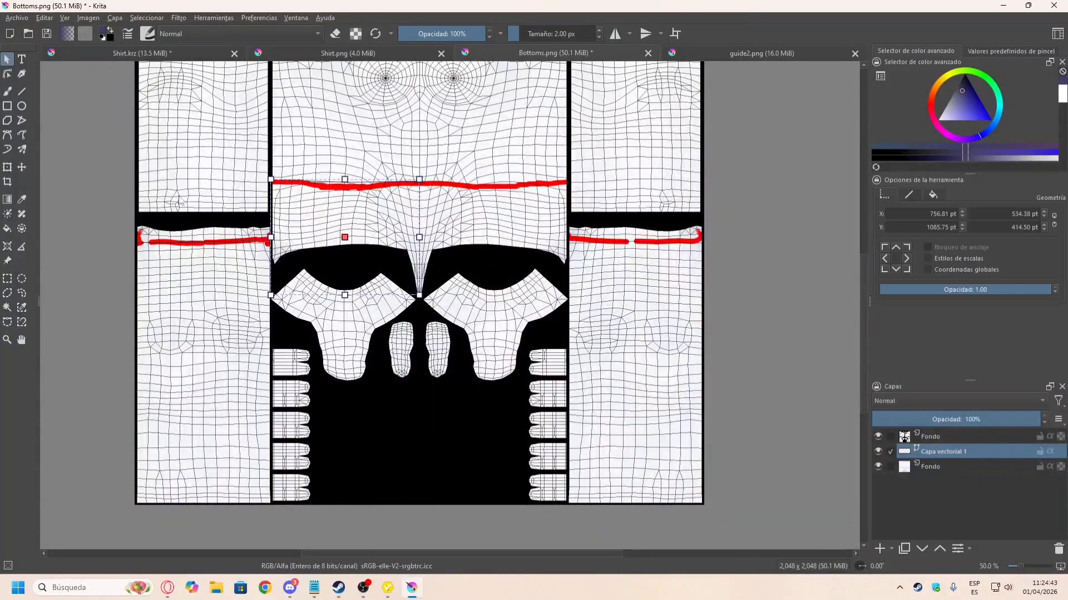
left_click(198, 242, "shift")
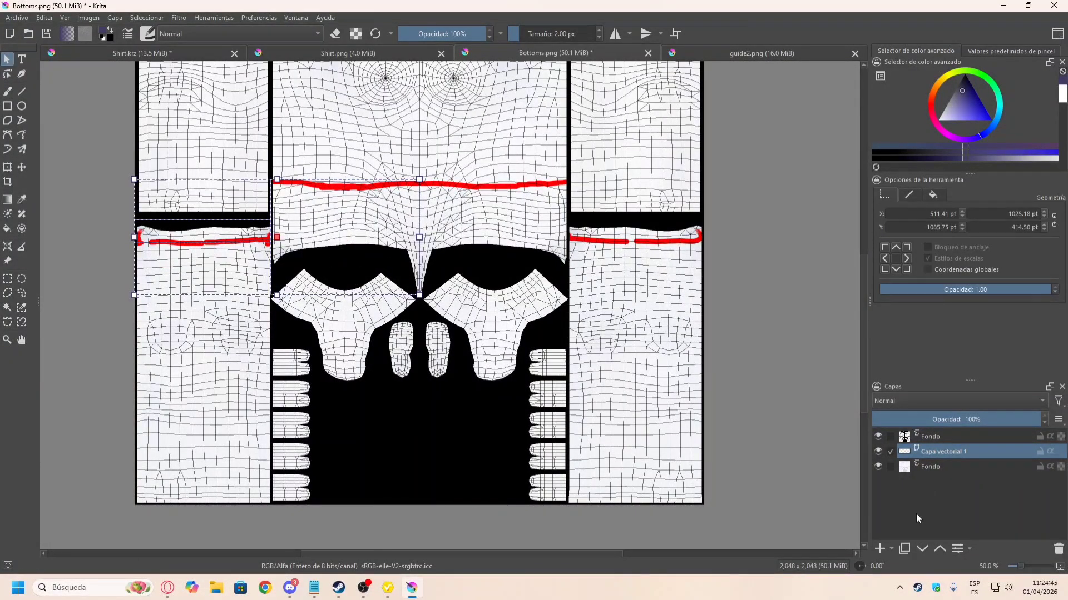
left_click(903, 549)
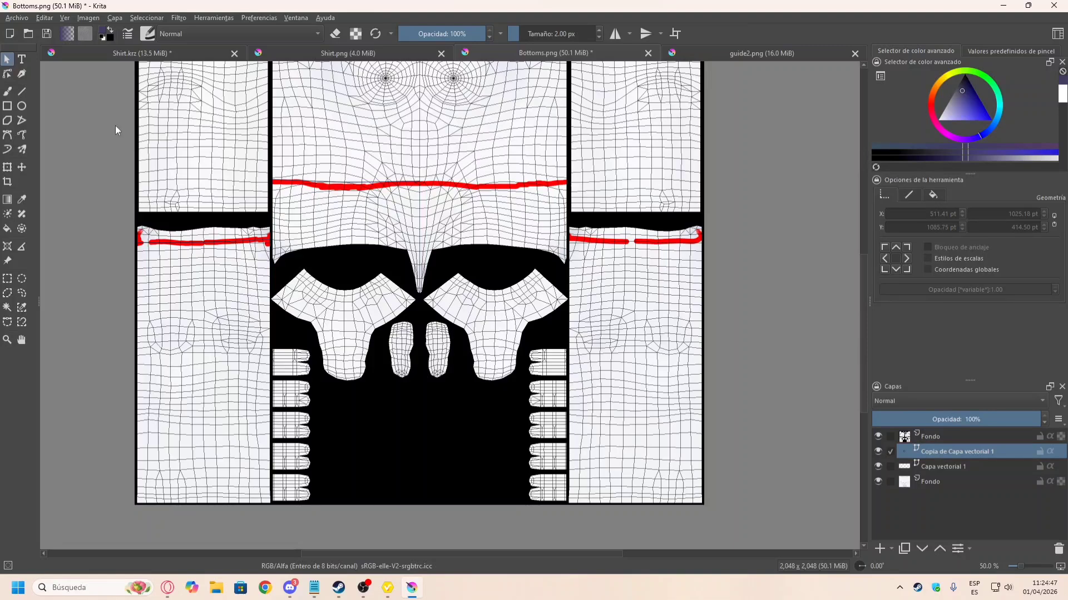
left_click_drag(116, 130, 202, 185)
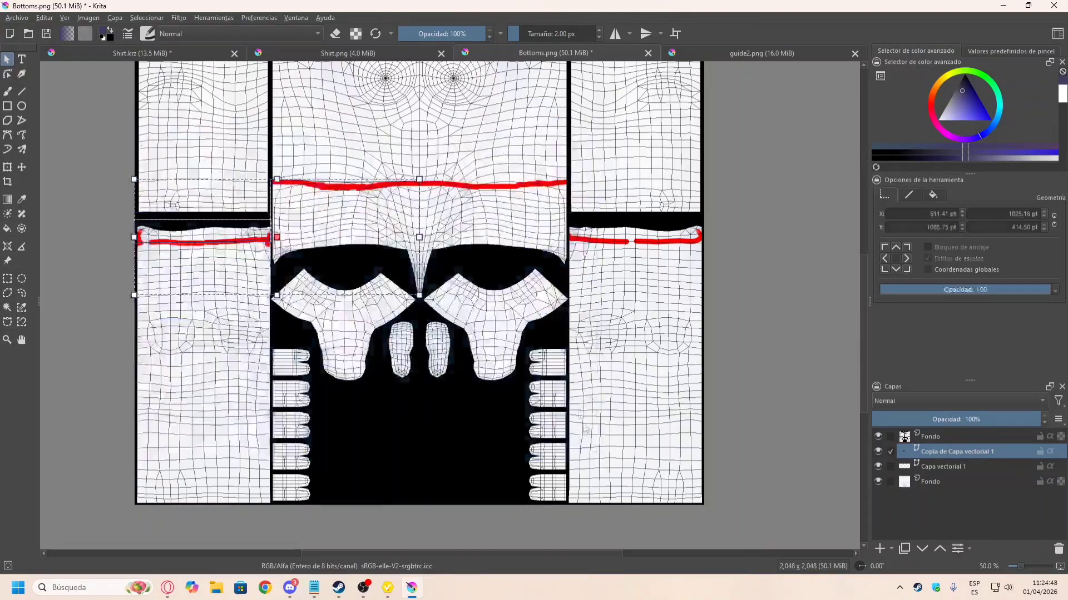
left_click(915, 195)
left_click(884, 195)
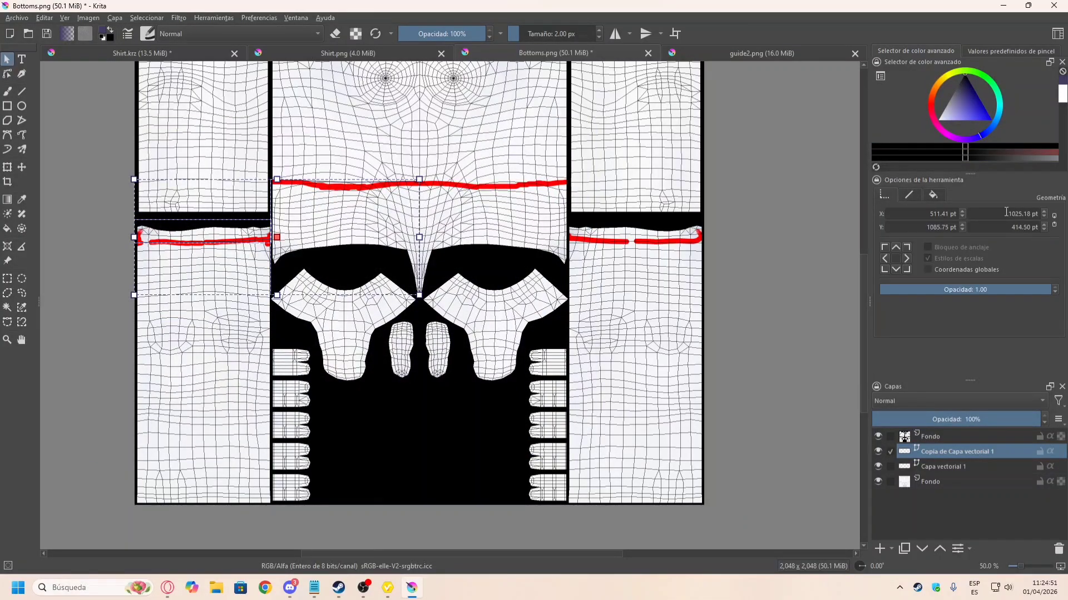
left_click_drag(277, 238, 456, 238)
key("ctrl+z")
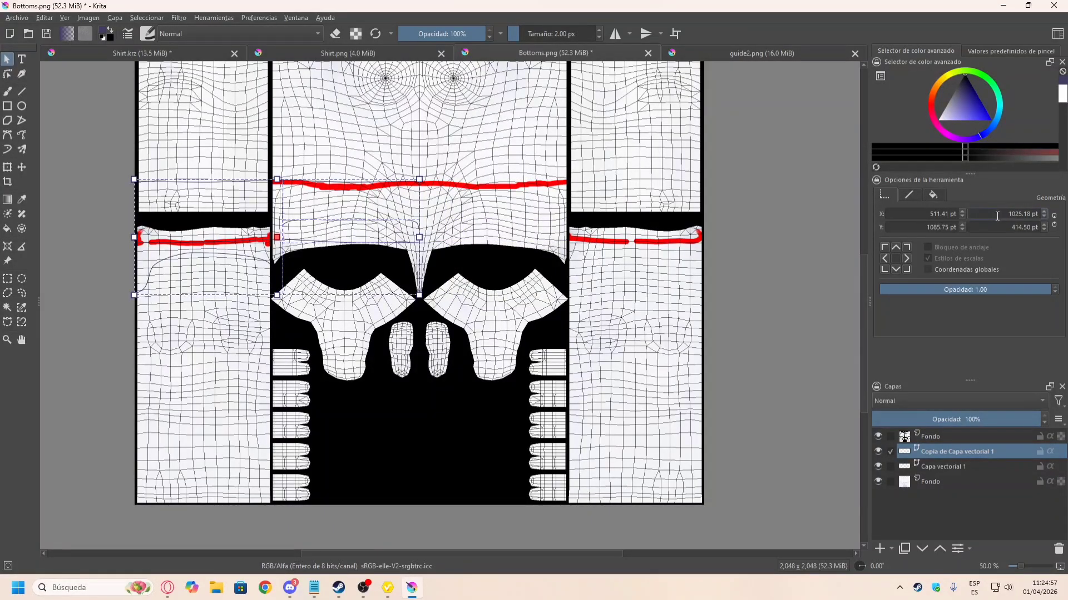
key("BackSpace")
key("BackSpace")
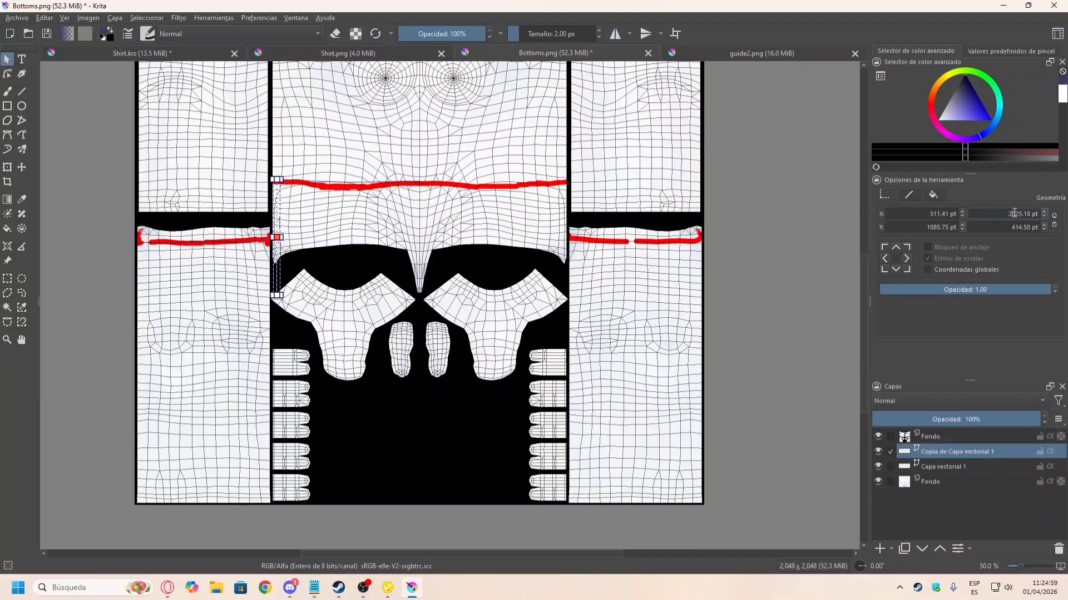
key("BackSpace")
key("BackSpace")
type("10")
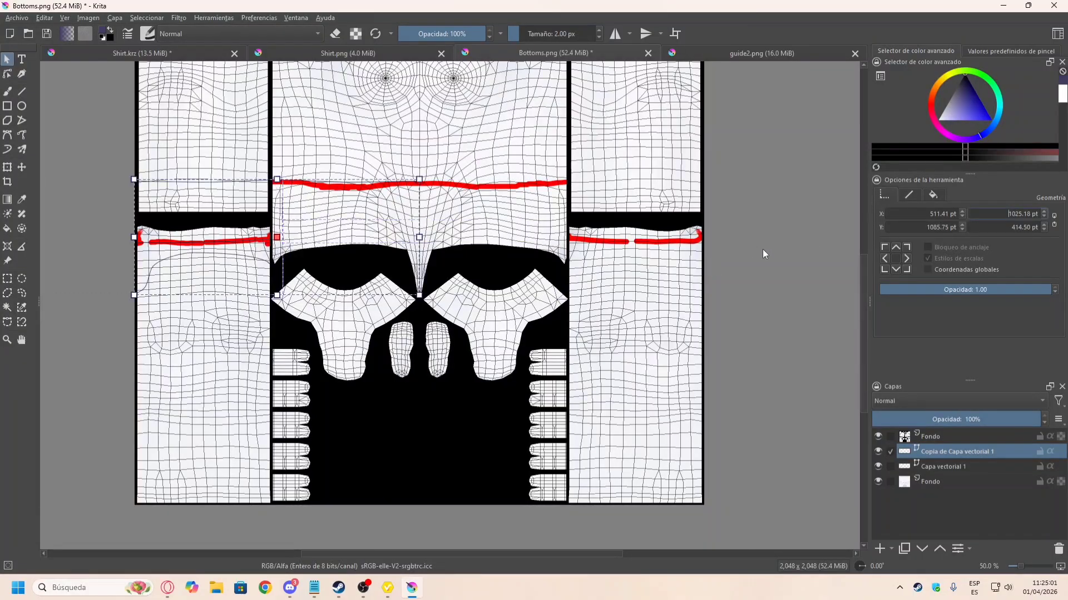
Step: Shift the mirrored outlines onto the right half of the UV guide by setting their X position to 1511.41 pt
left_click(935, 214)
key("BackSpace")
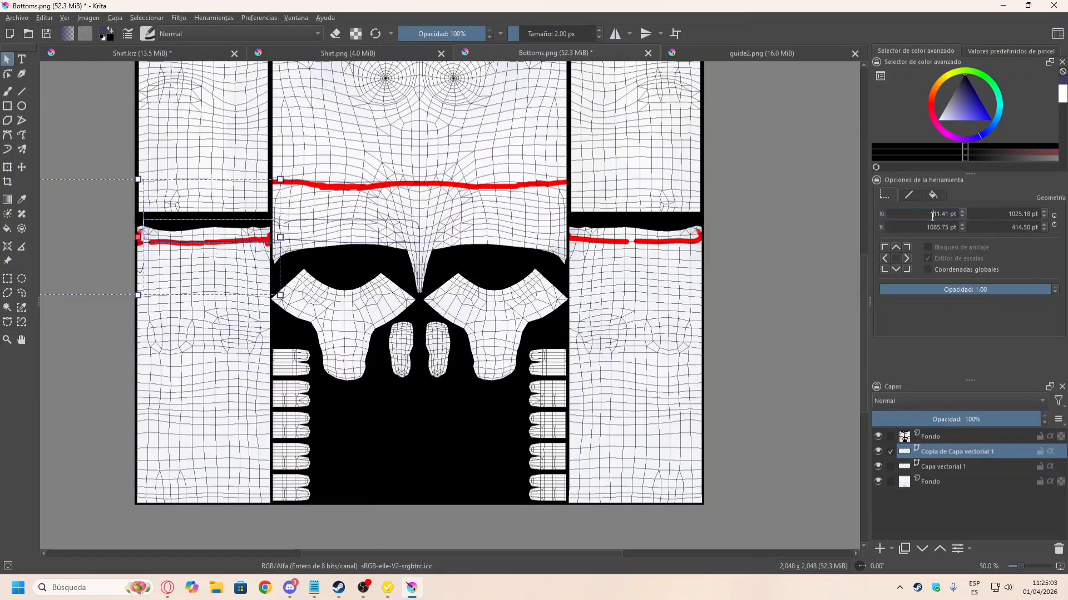
type("10")
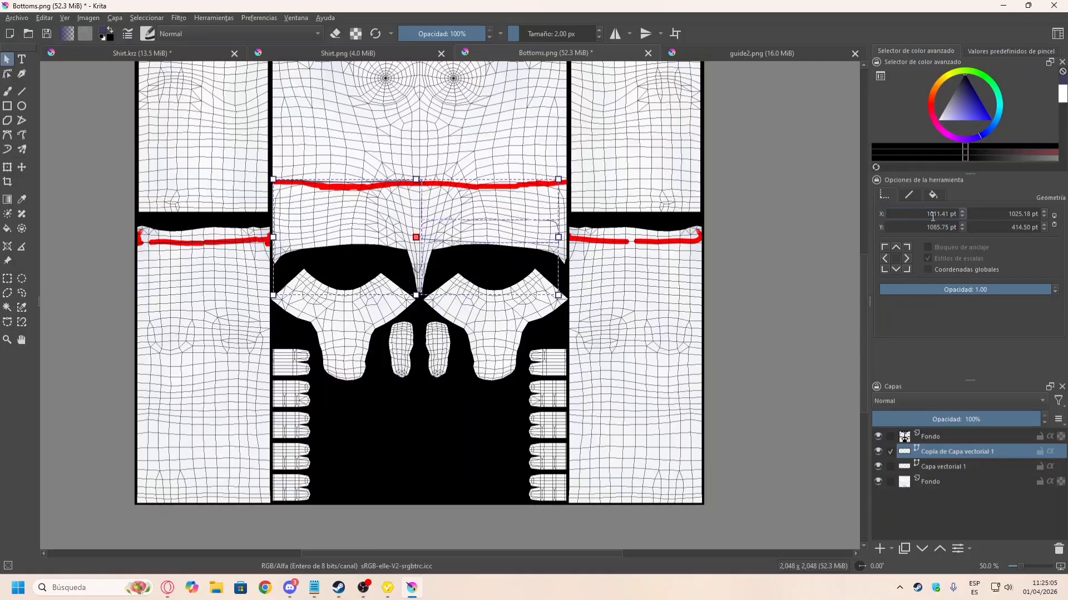
key("BackSpace")
type("5")
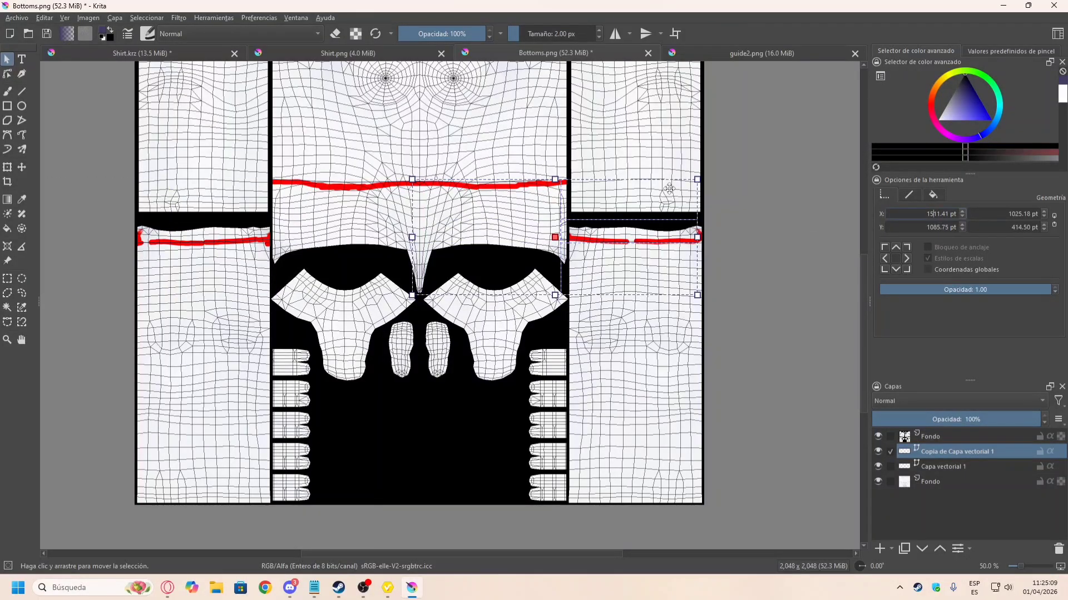
Step: Fine-tune the mirrored outlines' X position to 1537.41 pt so their inner edge meets the torso's centre line
scroll(721, 195, "up", 5, "ctrl")
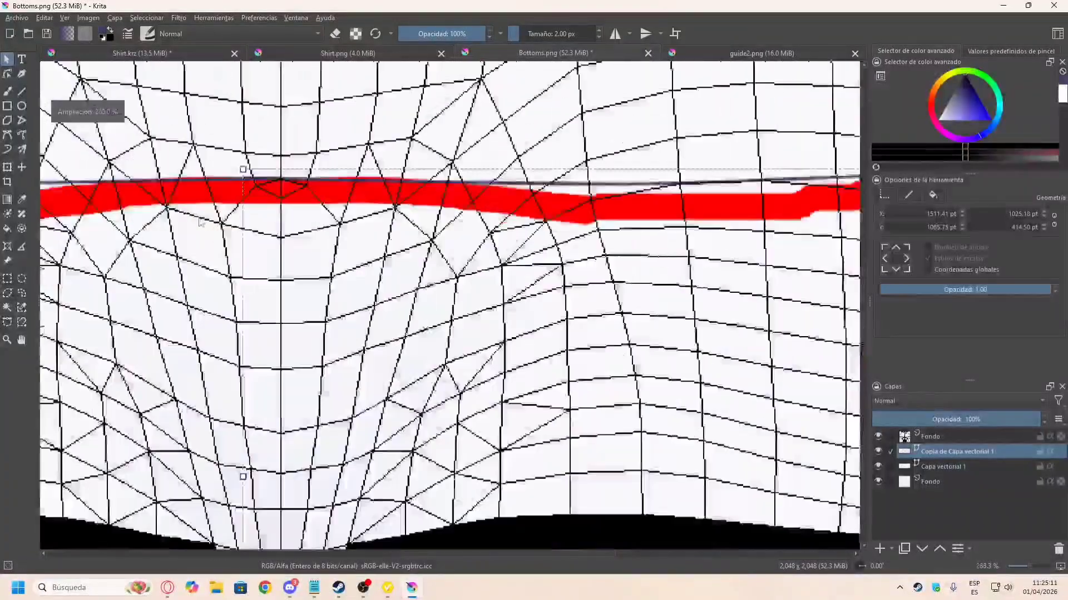
scroll(200, 223, "up", 1, "ctrl")
left_click(961, 213)
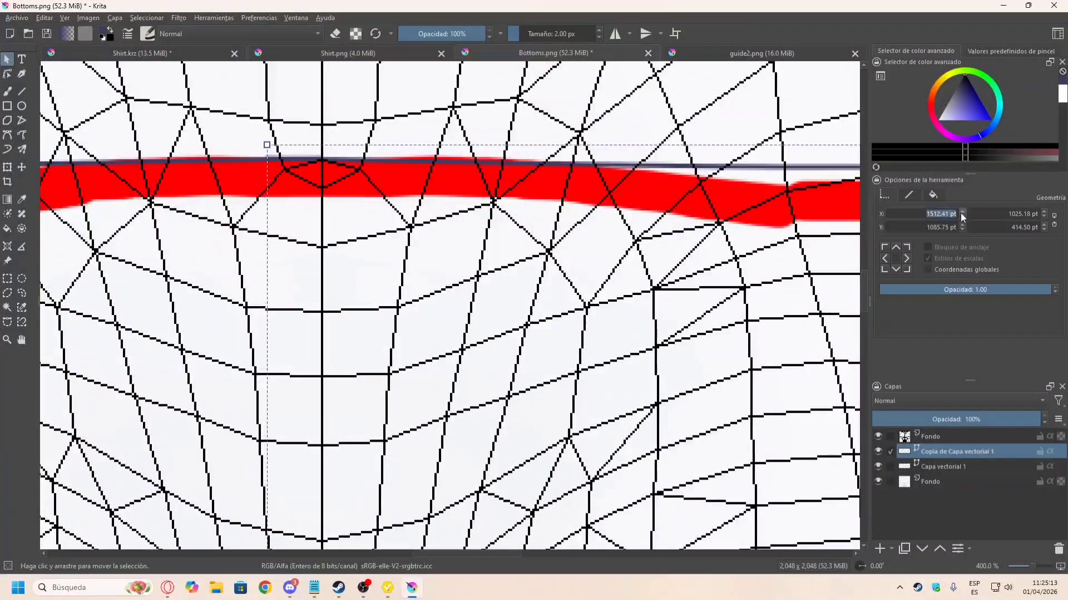
left_click(961, 213)
left_click(962, 214)
left_click(961, 213)
left_click(962, 213)
left_click(961, 213)
left_click(961, 213)
left_click(961, 213)
left_click(961, 214)
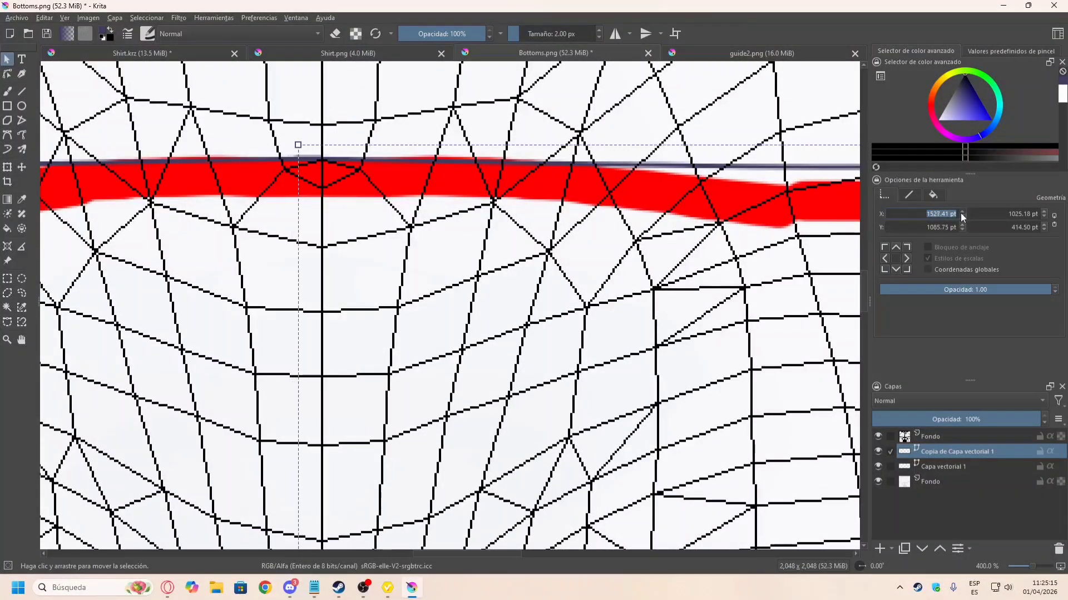
double_click(962, 214)
left_click(962, 214)
double_click(962, 214)
double_click(962, 213)
left_click(962, 213)
left_click(962, 214)
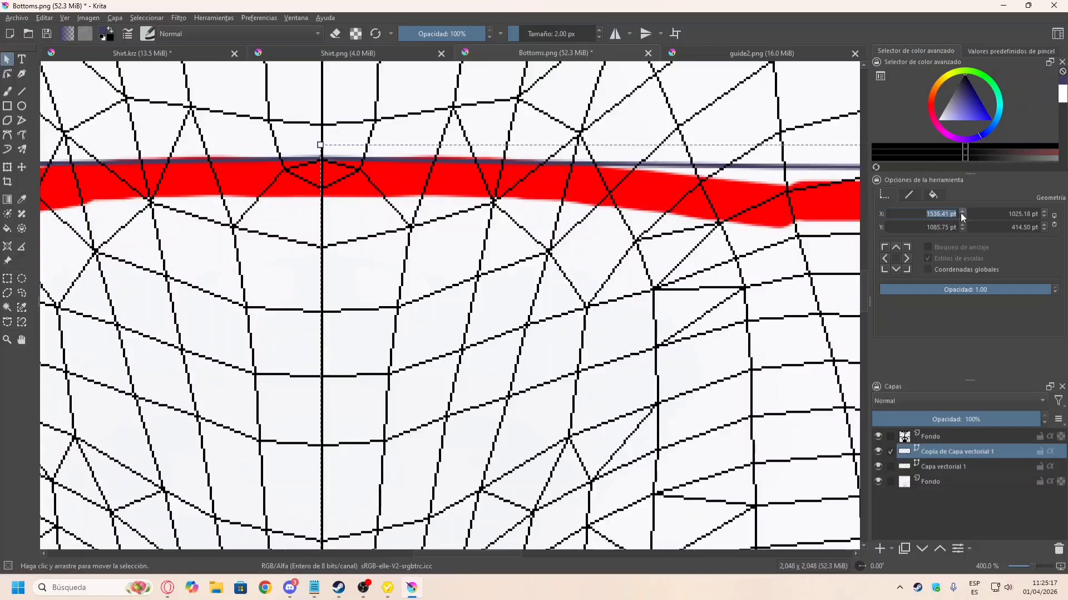
left_click(962, 213)
scroll(324, 161, "down", 3)
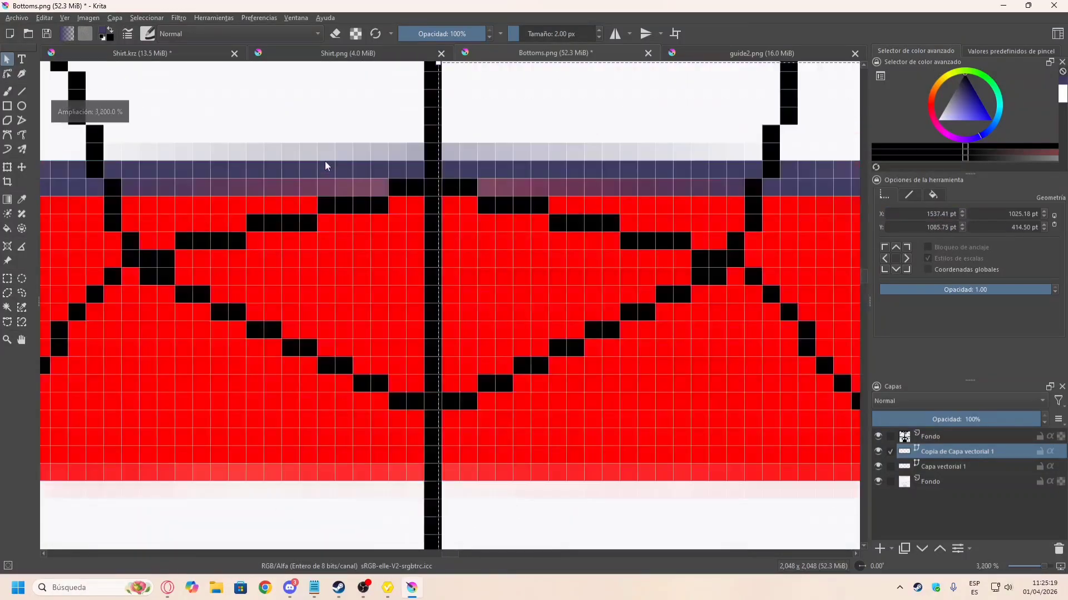
scroll(347, 169, "down", 3)
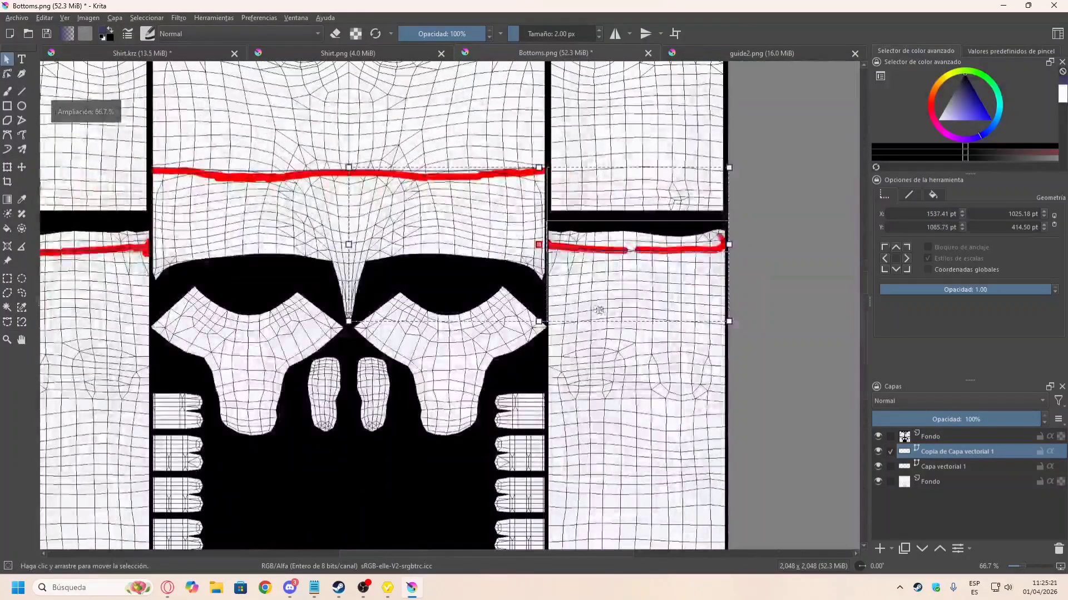
Step: Deselect the mirrored outlines and merge the copied vector layer down into the original vector layer
left_click(598, 309)
scroll(360, 264, "down", 2)
scroll(278, 250, "up", 3)
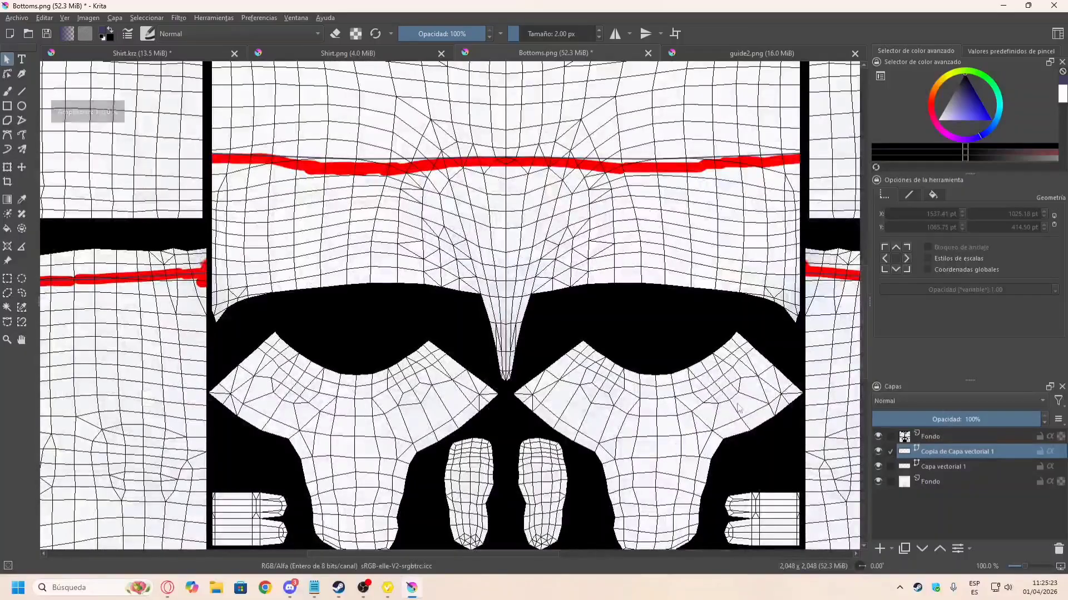
scroll(284, 232, "down", 2)
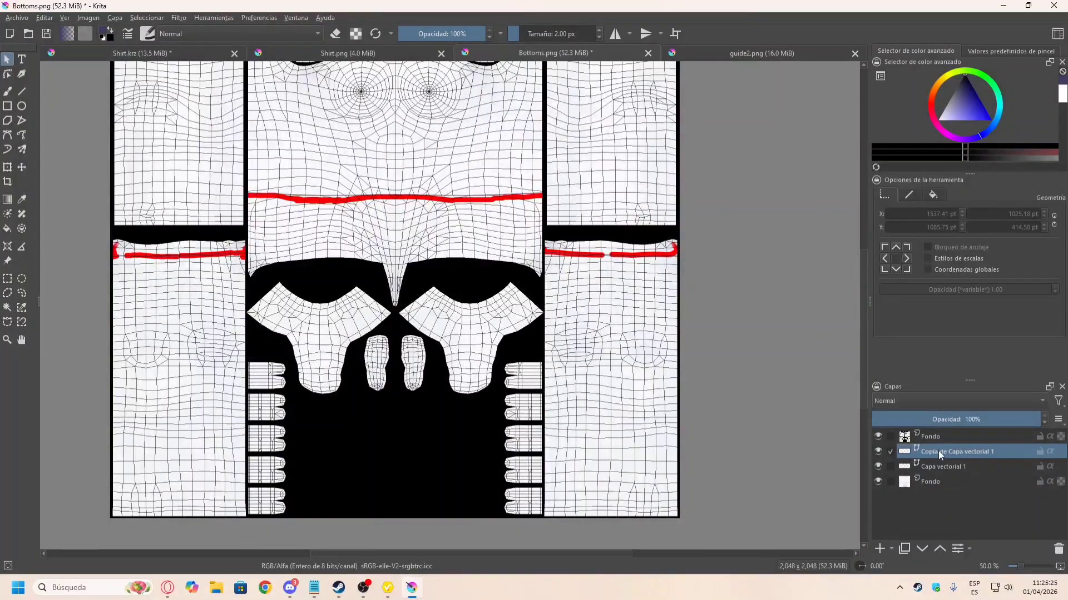
key("ctrl+e")
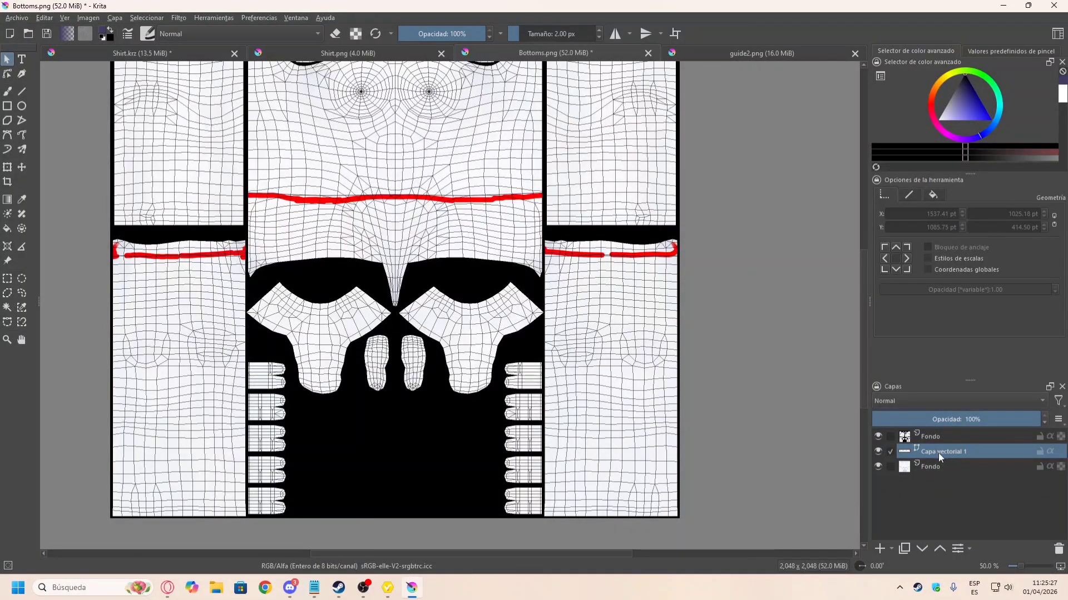
Step: Join the left and right torso outlines of the shorts at their centre points along the upper waist edge
left_click(373, 220)
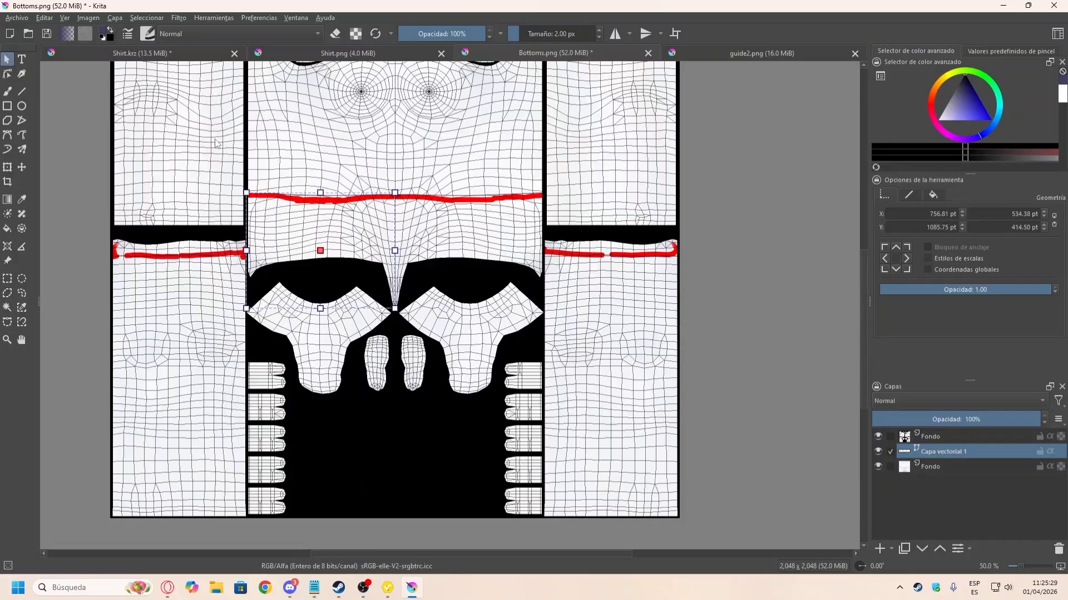
scroll(380, 183, "up", 2)
left_click(8, 73)
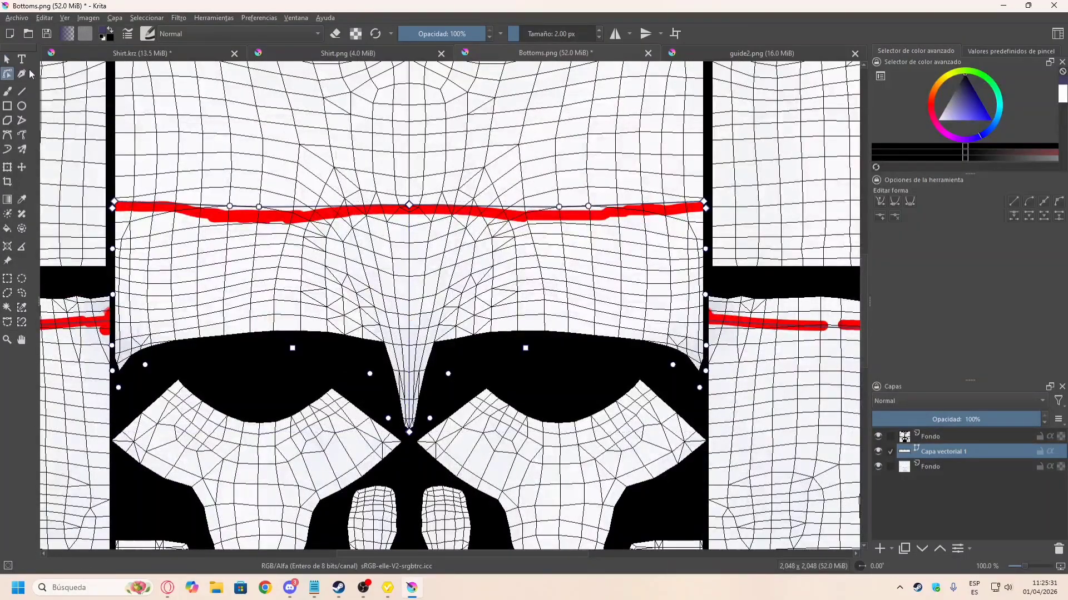
scroll(515, 187, "up", 4)
scroll(343, 284, "down", 2)
left_click_drag(287, 304, 198, 256)
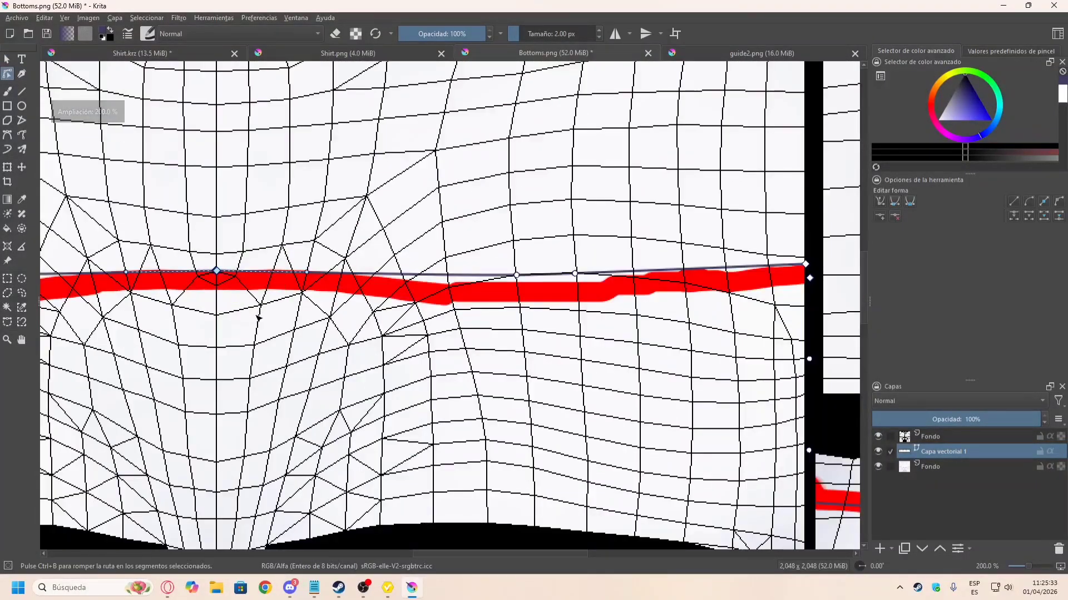
right_click(259, 318)
left_click(298, 418)
scroll(264, 454, "down", 4)
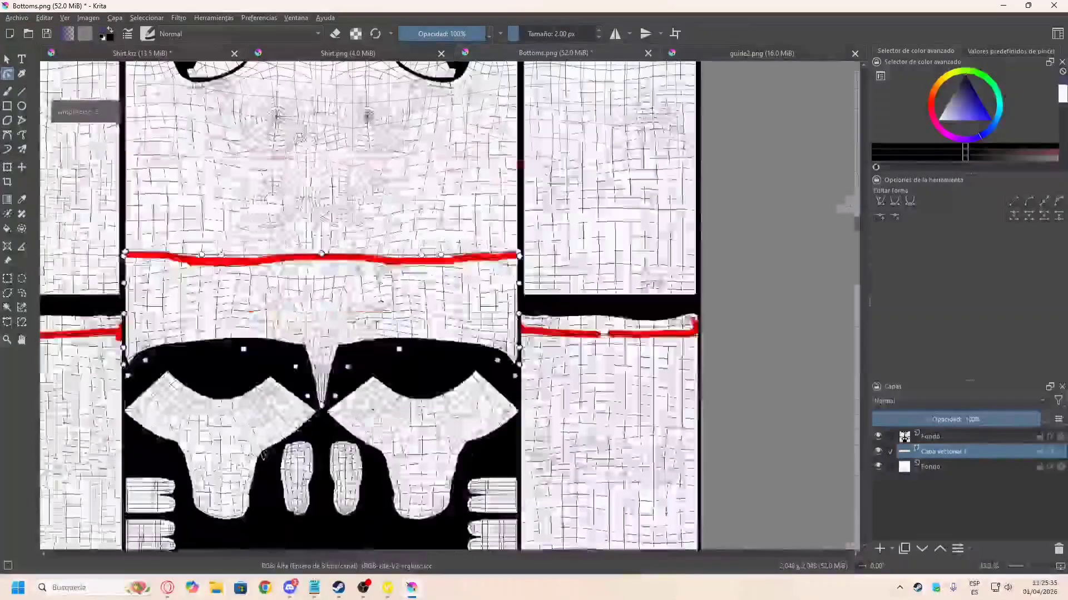
Step: Merge the two centre points at the lower tip of the torso outline to close it into one shape
scroll(263, 454, "up", 5)
left_click(515, 298)
right_click(558, 386)
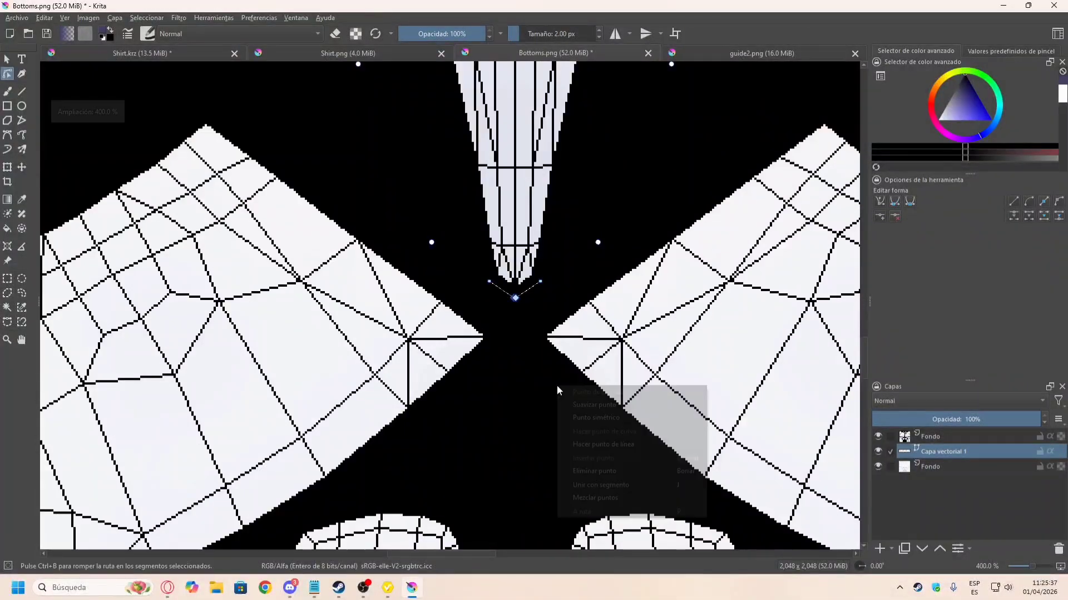
left_click(619, 498)
scroll(329, 426, "down", 7)
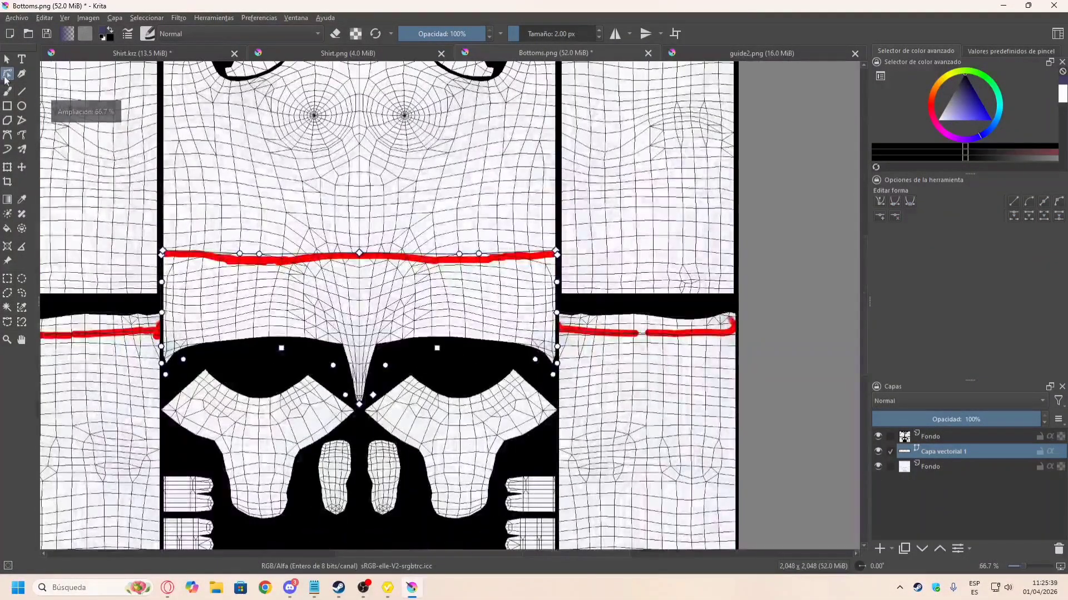
Step: Give the joined torso shape a solid fill in the outlines' dark blue
left_click(6, 58)
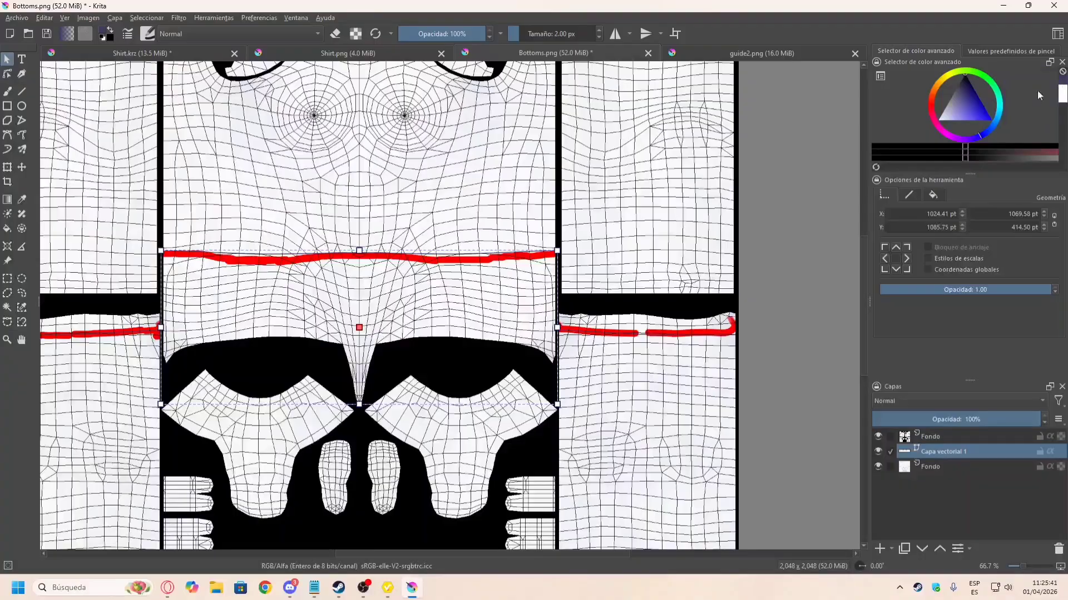
left_click(933, 194)
left_click(899, 214)
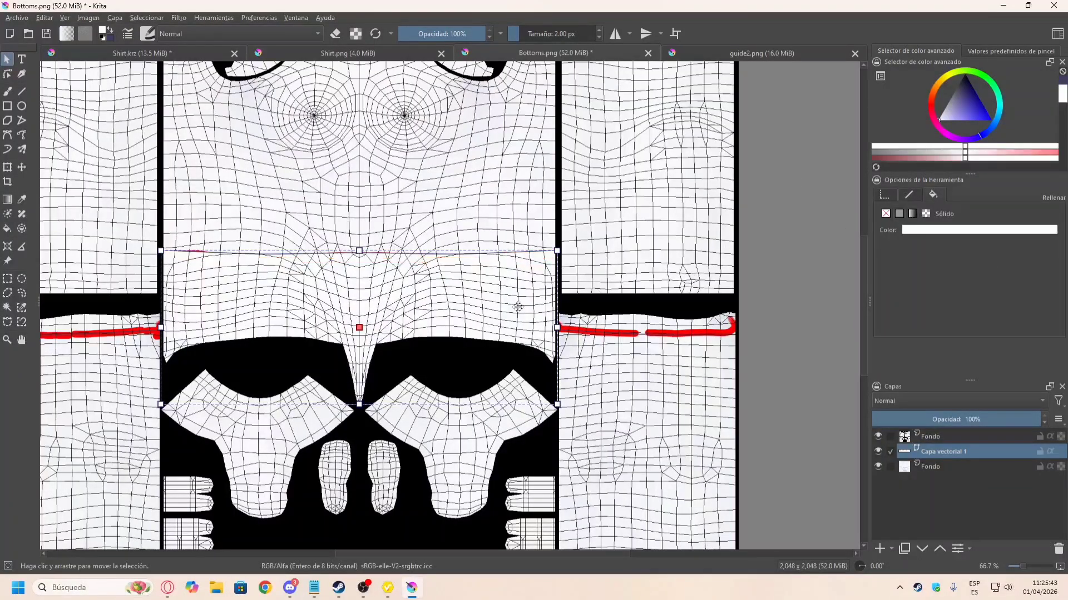
left_click(1063, 80)
Step: Apply the same solid dark blue fill to the right and left leg outlines
left_click(660, 329)
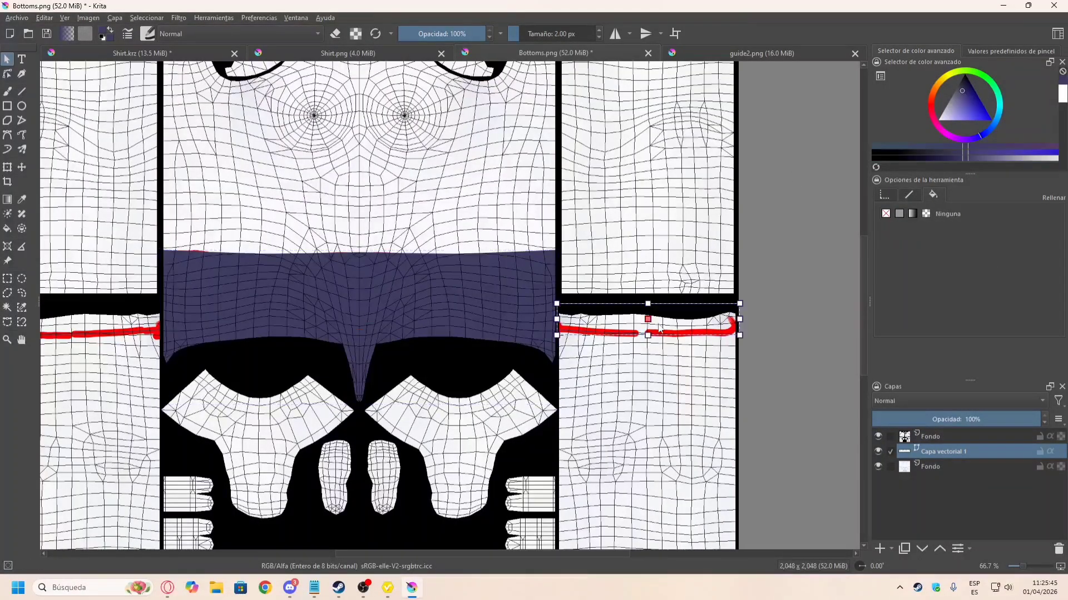
scroll(663, 289, "down", 2)
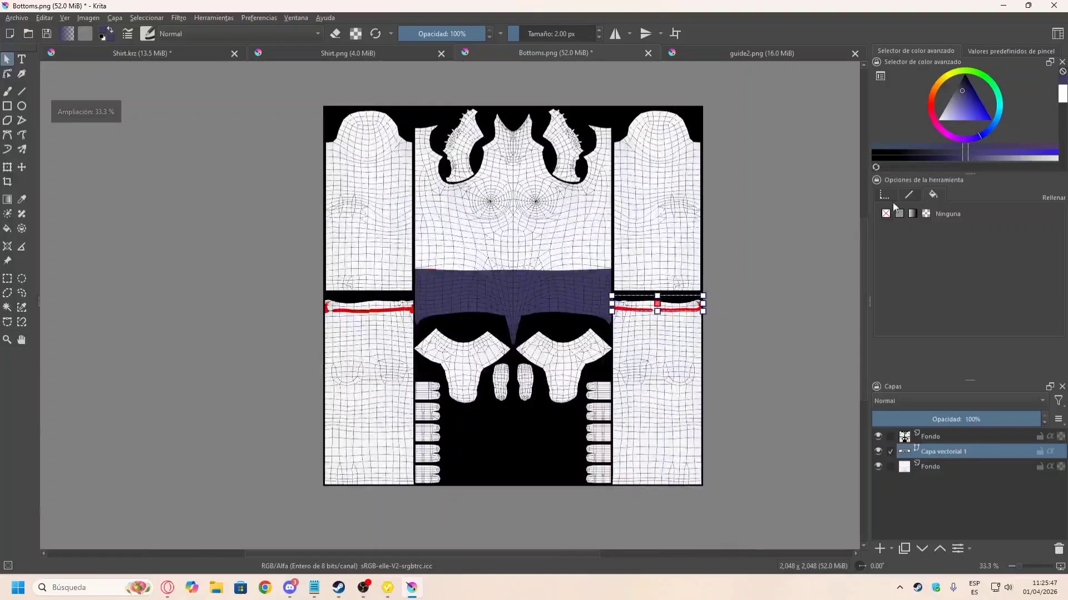
left_click(898, 214)
scroll(278, 317, "up", 1)
left_click_drag(335, 261, 418, 332)
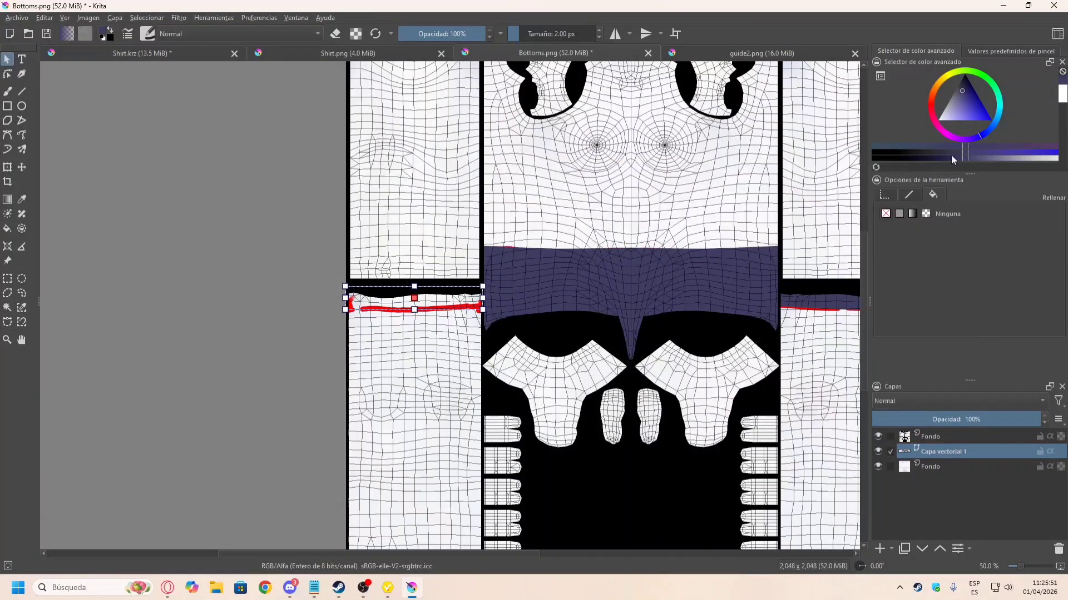
left_click(901, 214)
Step: Hide both Fondo layers, the white background and the UV guide, leaving only the vector layer visible
scroll(250, 312, "down", 2)
left_click(879, 468)
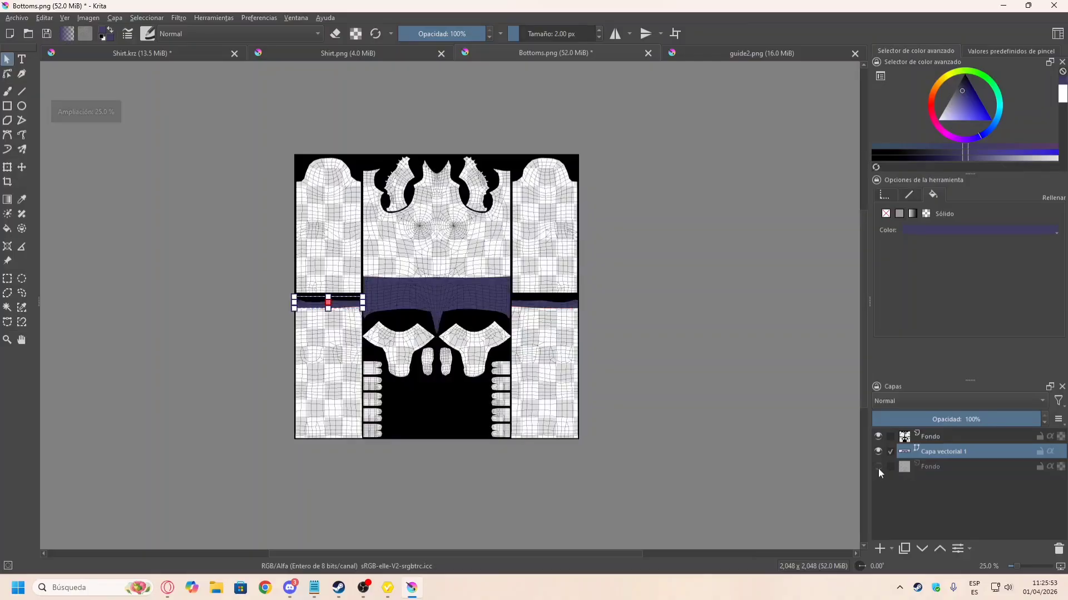
scroll(595, 386, "up", 2)
left_click(878, 437)
scroll(488, 351, "down", 3)
left_click(465, 266)
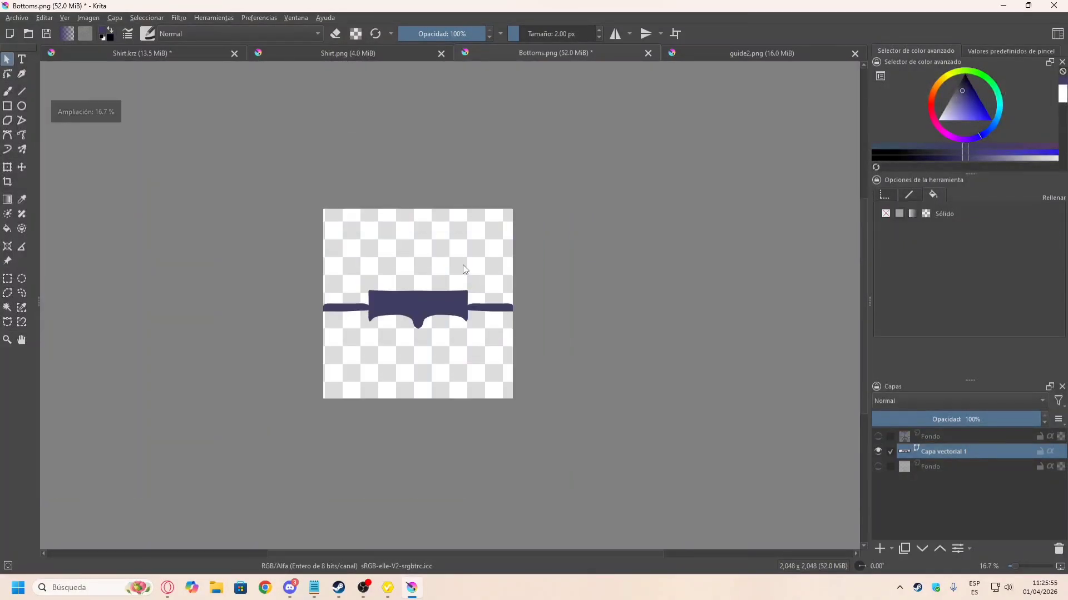
scroll(465, 266, "up", 2)
Step: Switch to Discord to examine the character's shorts in the reference picture, and return to Krita
left_click(17, 18)
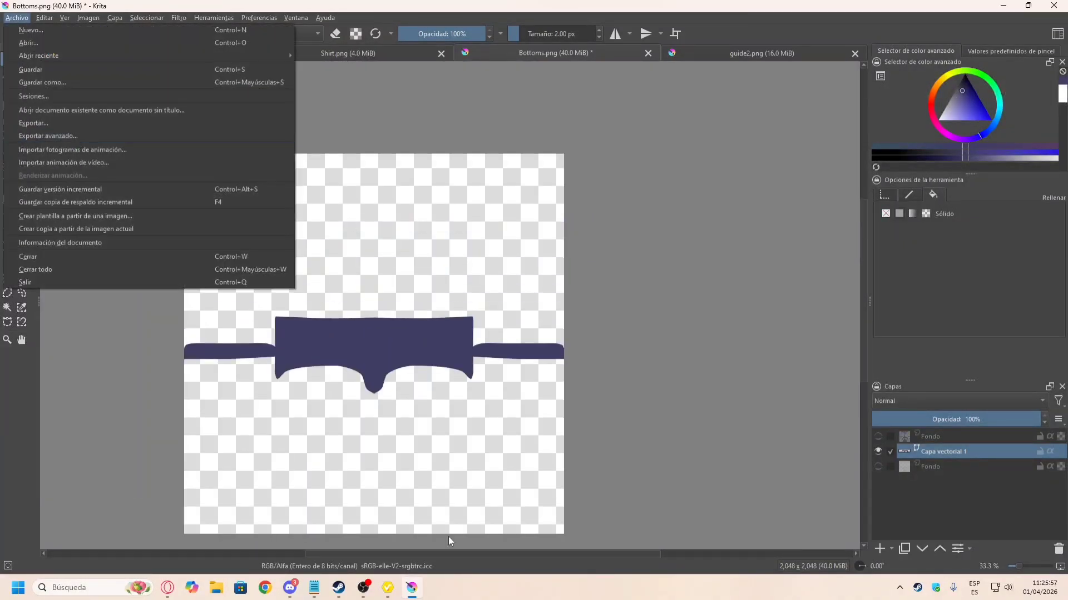
left_click(338, 588)
left_click(290, 587)
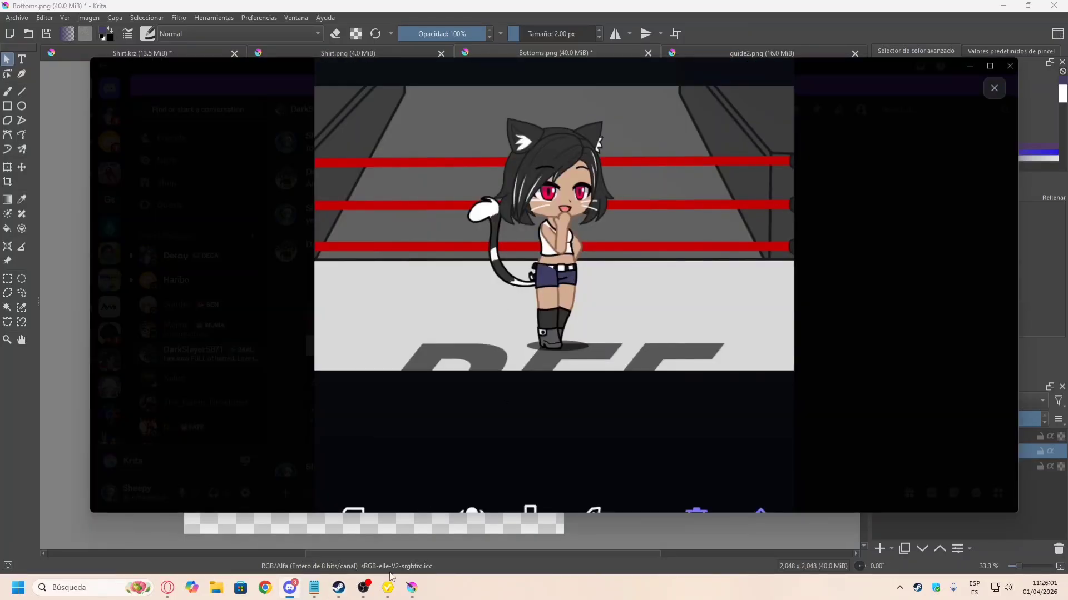
left_click(407, 591)
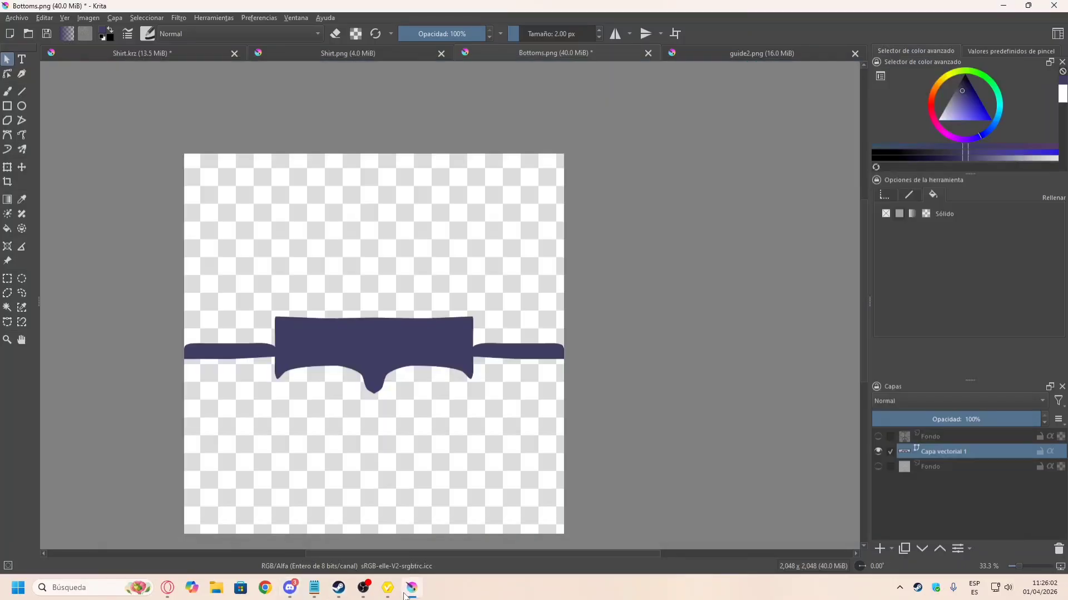
Step: Export the shorts as the PNG image Bottoms in the Lucy folder, replacing the existing file
left_click(16, 18)
left_click(63, 114)
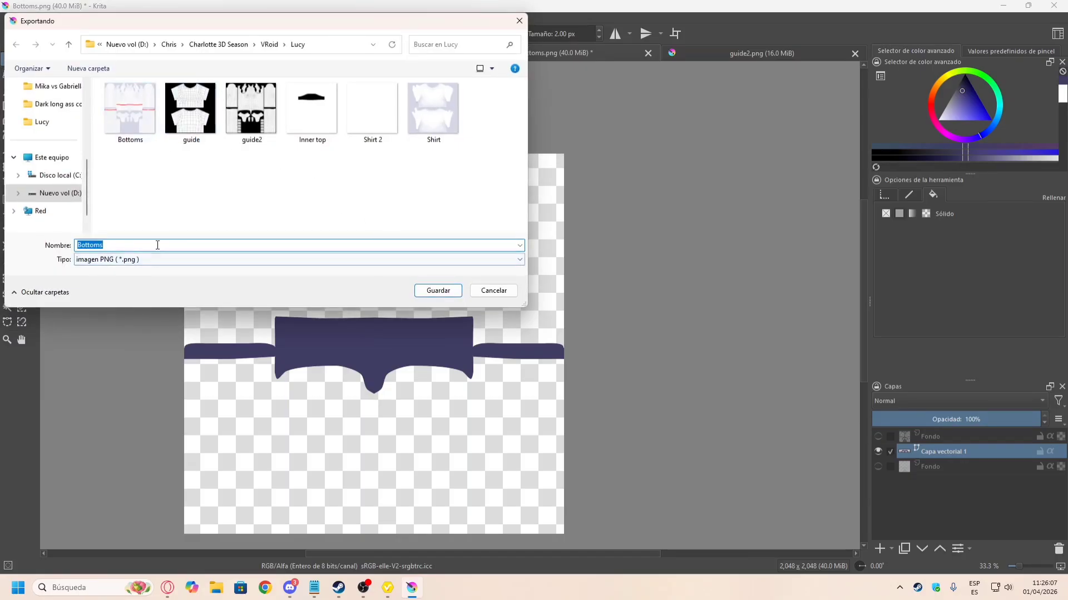
left_click(445, 292)
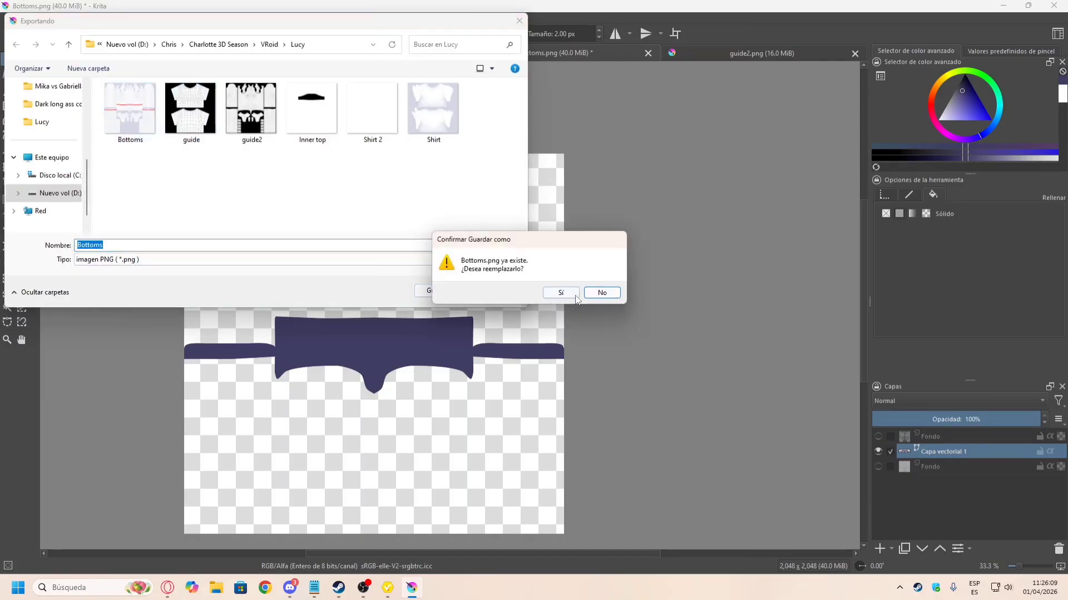
left_click(555, 292)
left_click(620, 417)
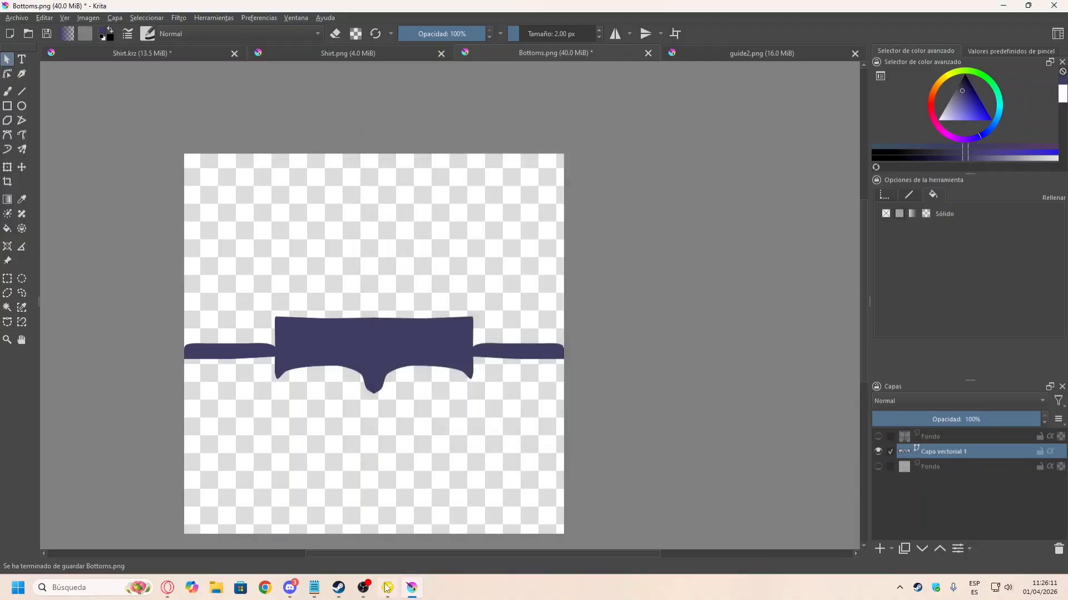
Step: Switch to VRoid Studio and load Bottoms.png as a new layer in the Body Suit texture
left_click(387, 587)
left_click(143, 149)
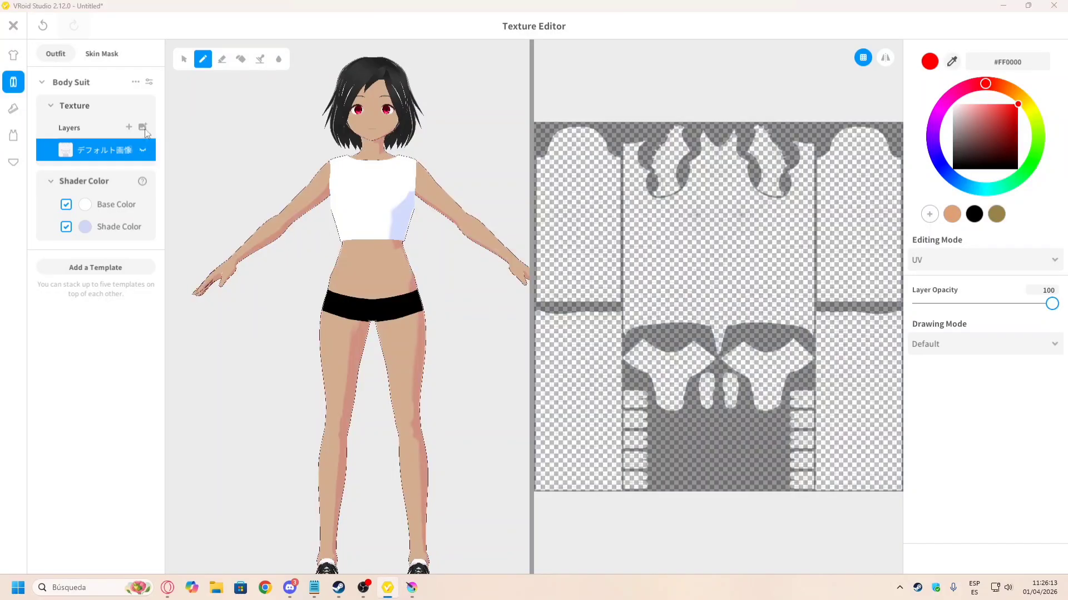
left_click(142, 127)
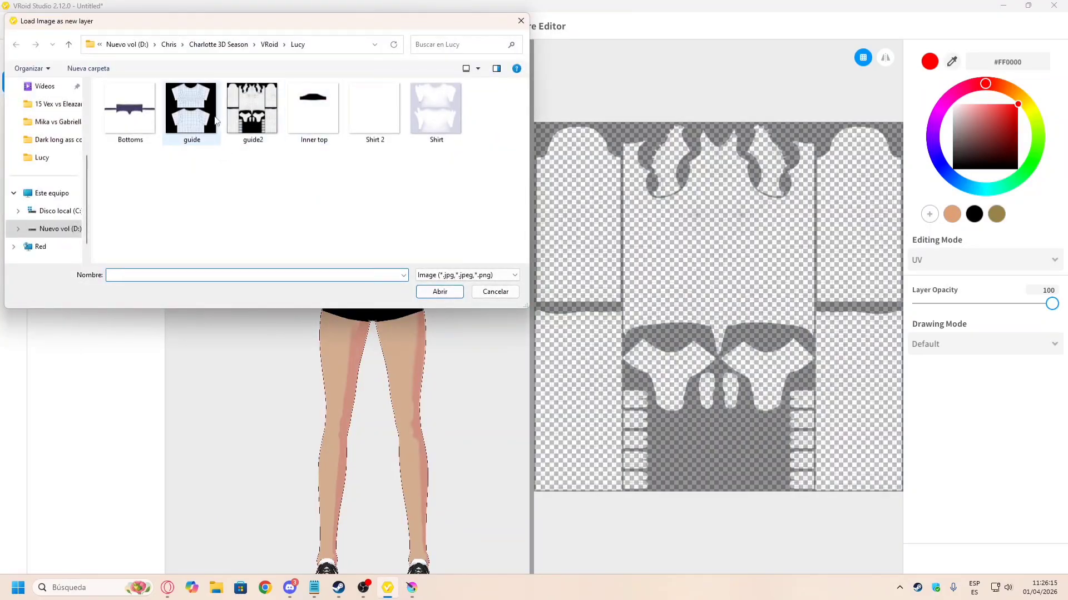
double_click(142, 112)
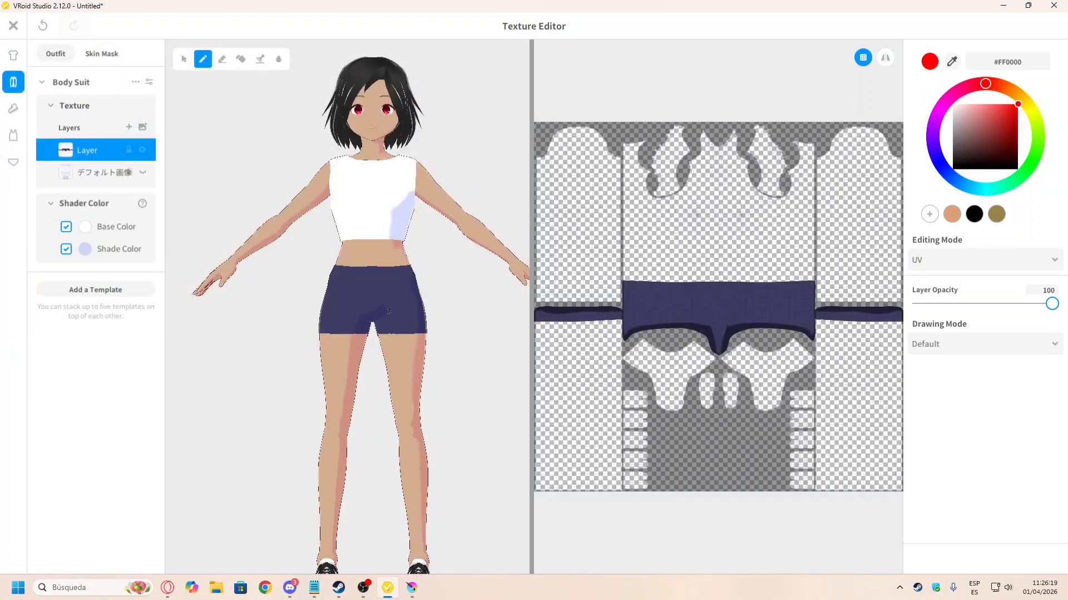
right_click_drag(389, 312, 262, 269)
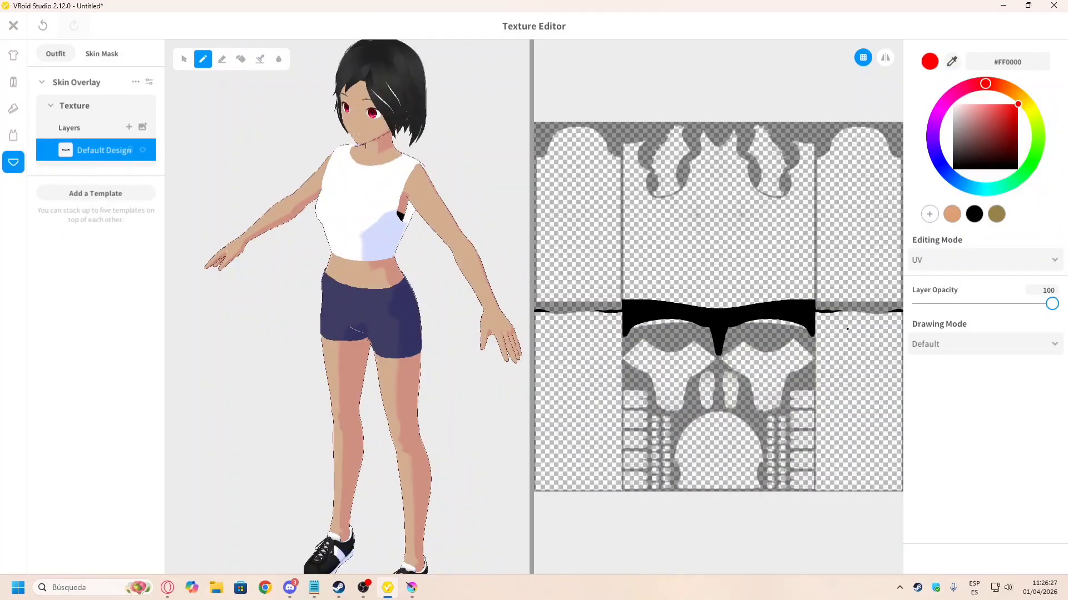
Step: Export the Skin Overlay's Default Design layer as the PNG image Inner bottoms, and delete that layer
right_click(94, 151)
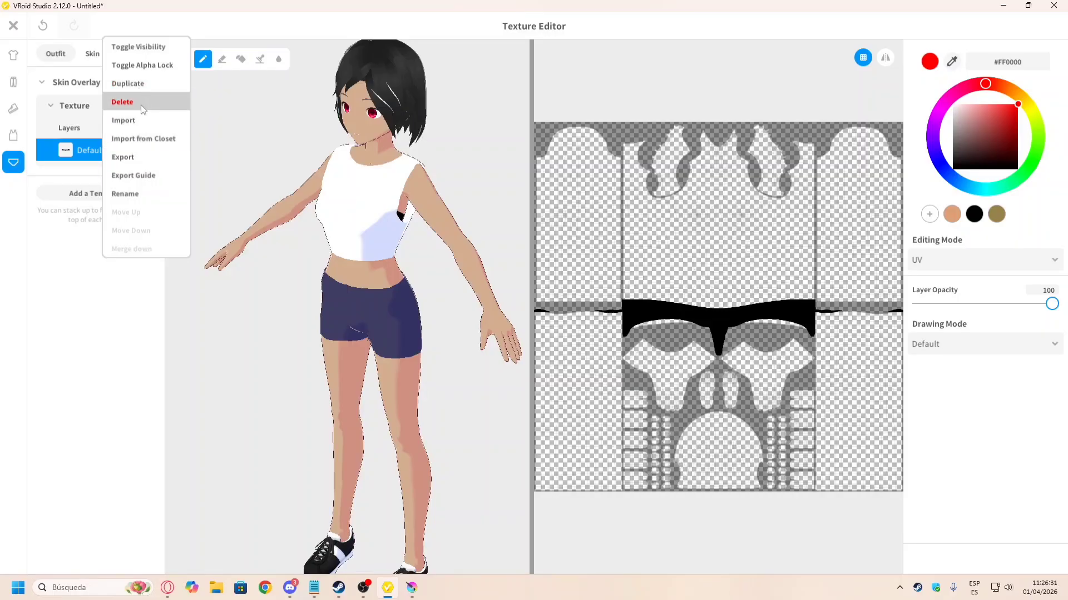
left_click(136, 156)
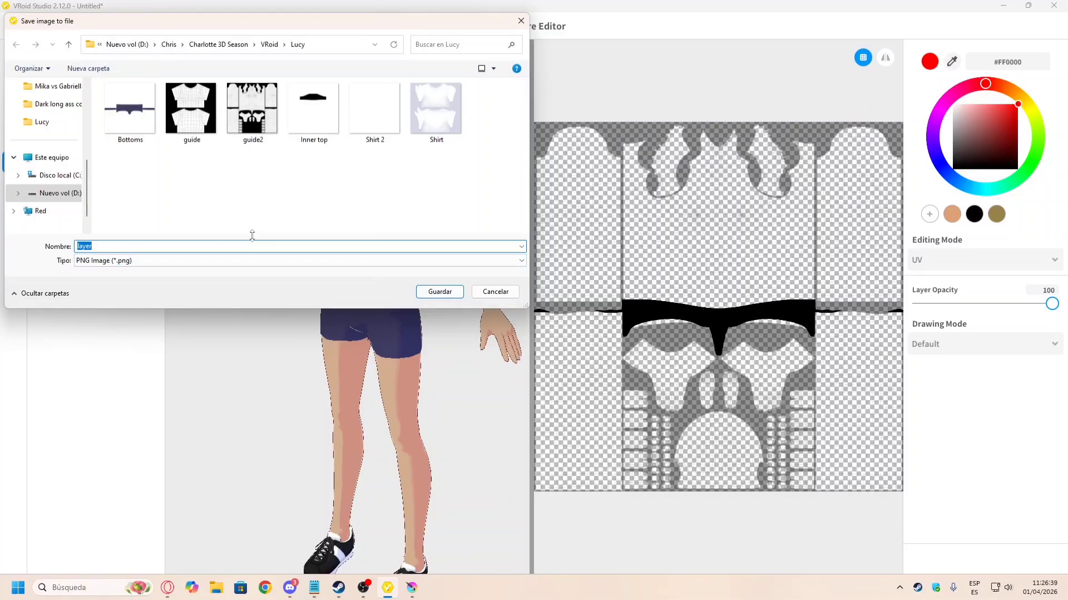
type("Inner bottoms")
left_click(440, 292)
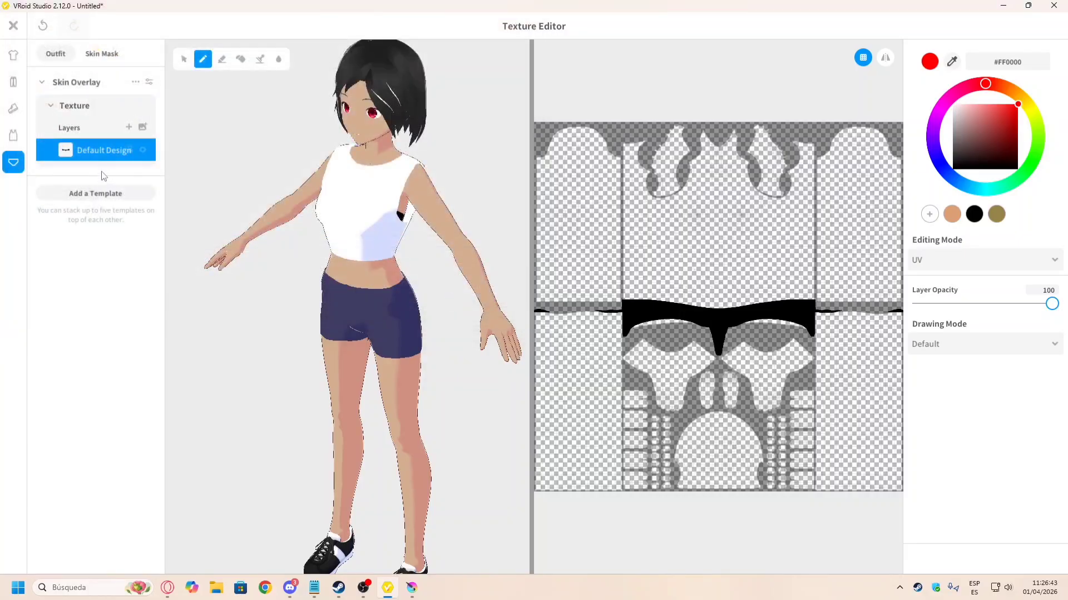
left_click(103, 156)
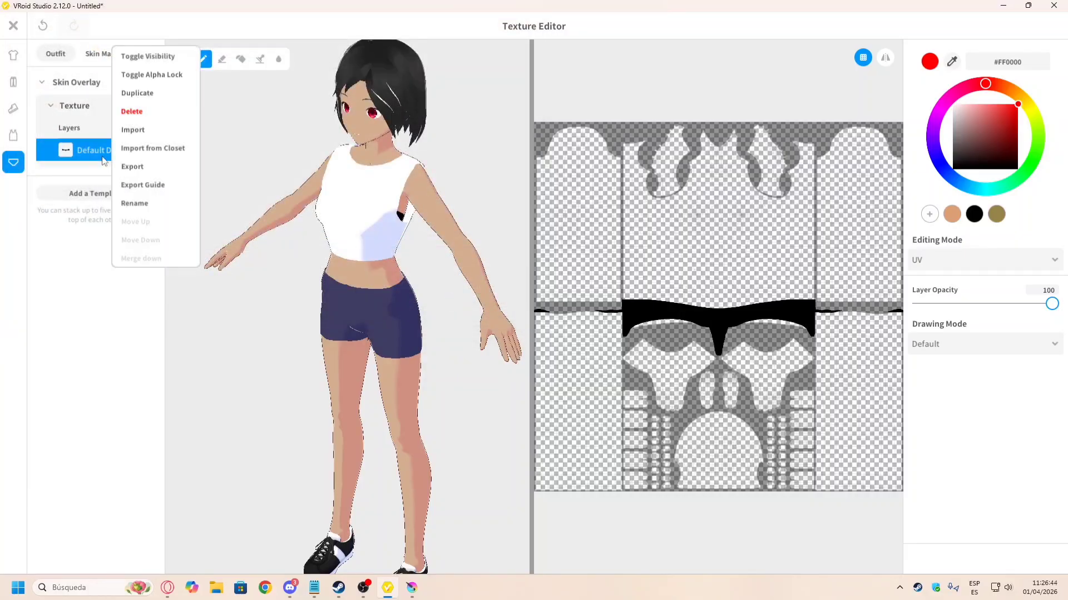
left_click(132, 111)
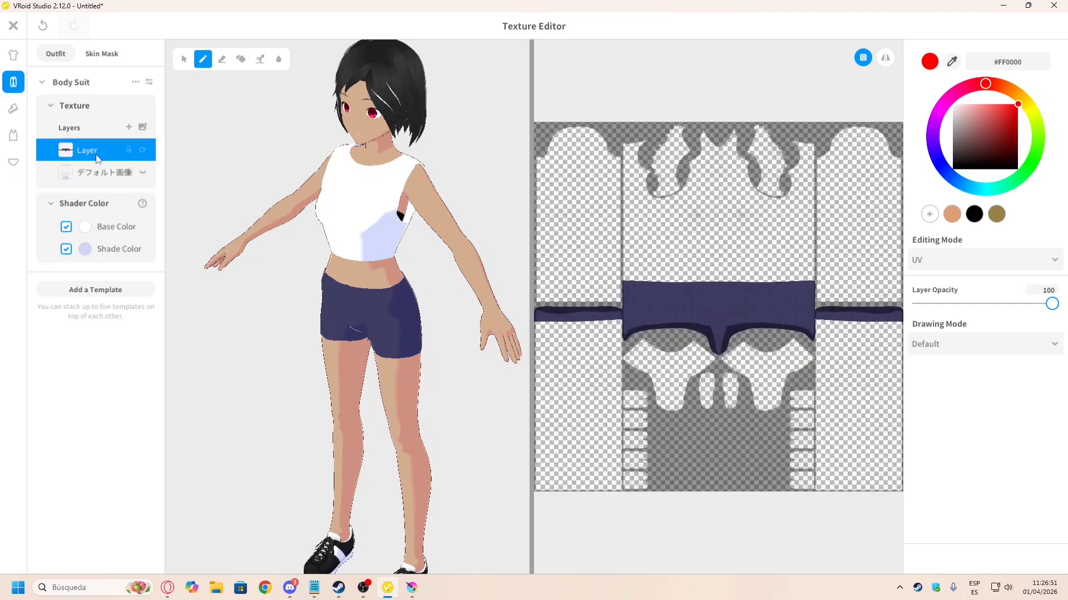
left_click(109, 289)
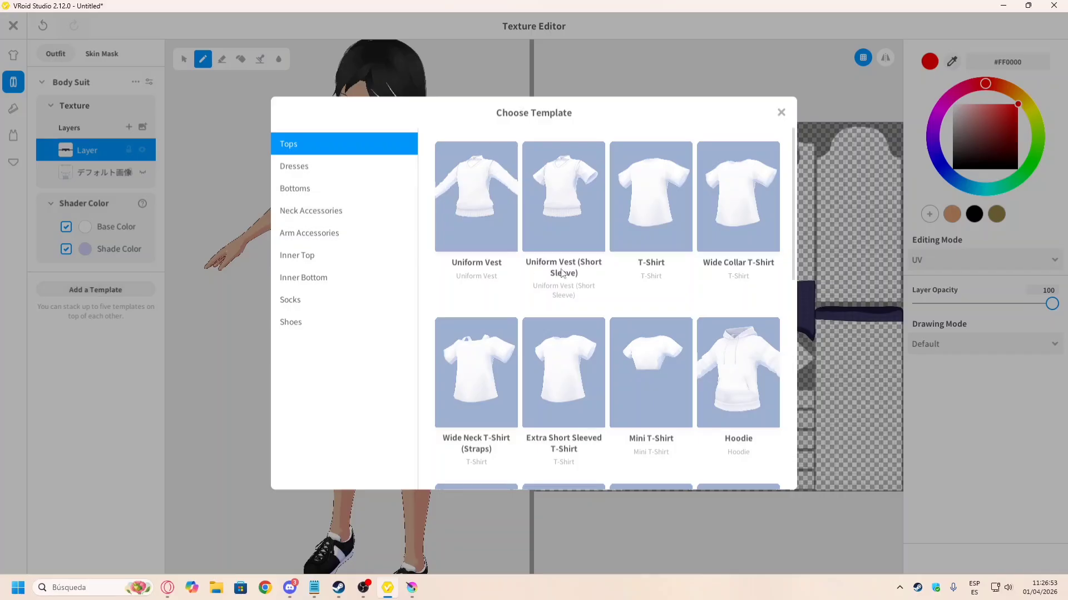
scroll(581, 295, "down", 1)
scroll(582, 295, "down", 6)
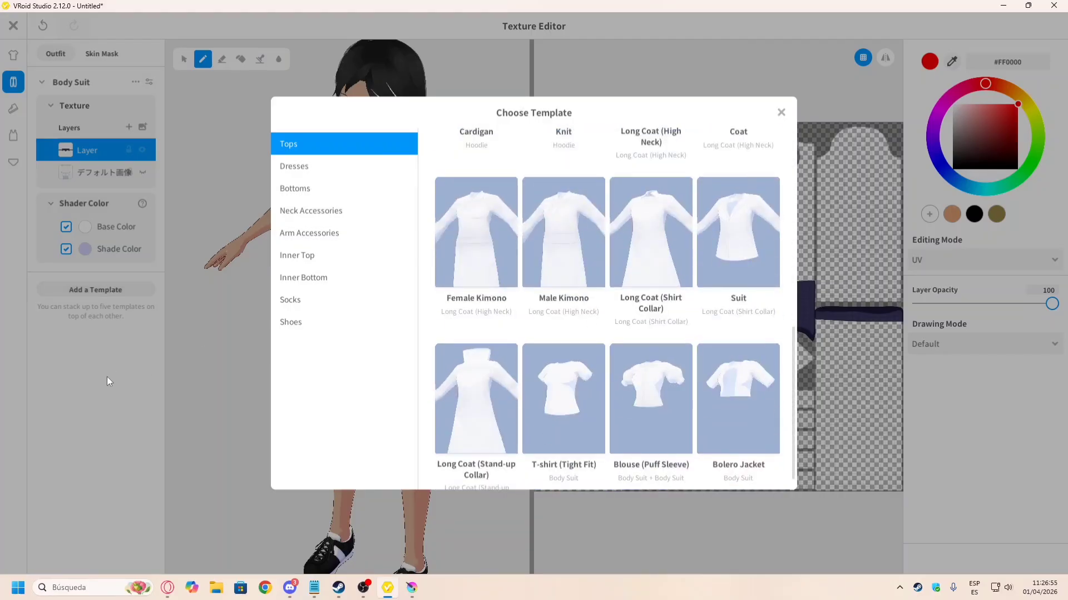
left_click(107, 381)
Step: Duplicate the Body Suit item and delete both texture layers from the copy
left_click(135, 82)
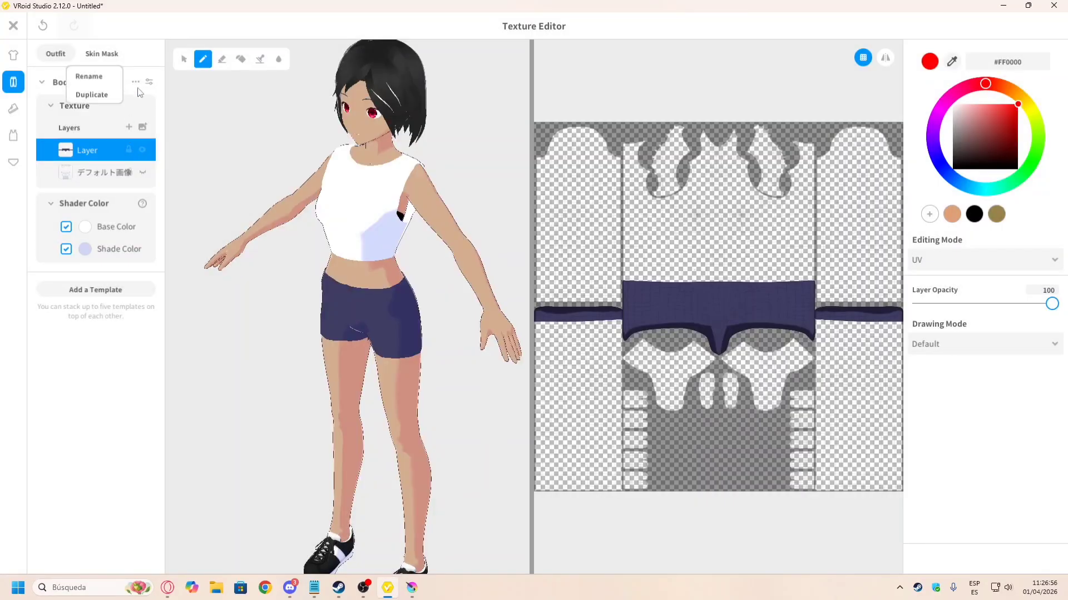
left_click(102, 94)
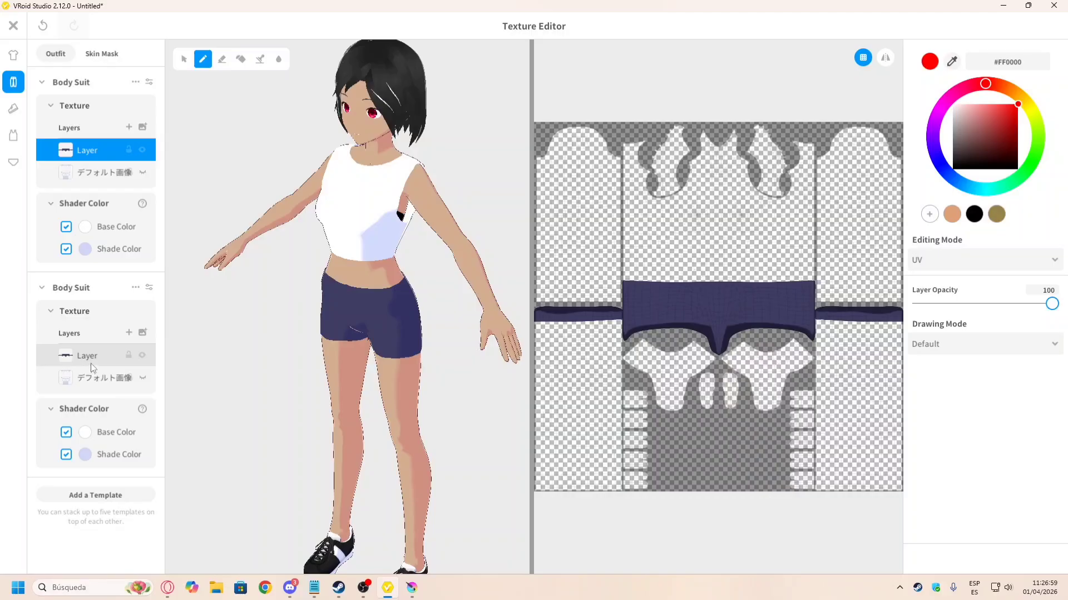
left_click(98, 357)
right_click(98, 357)
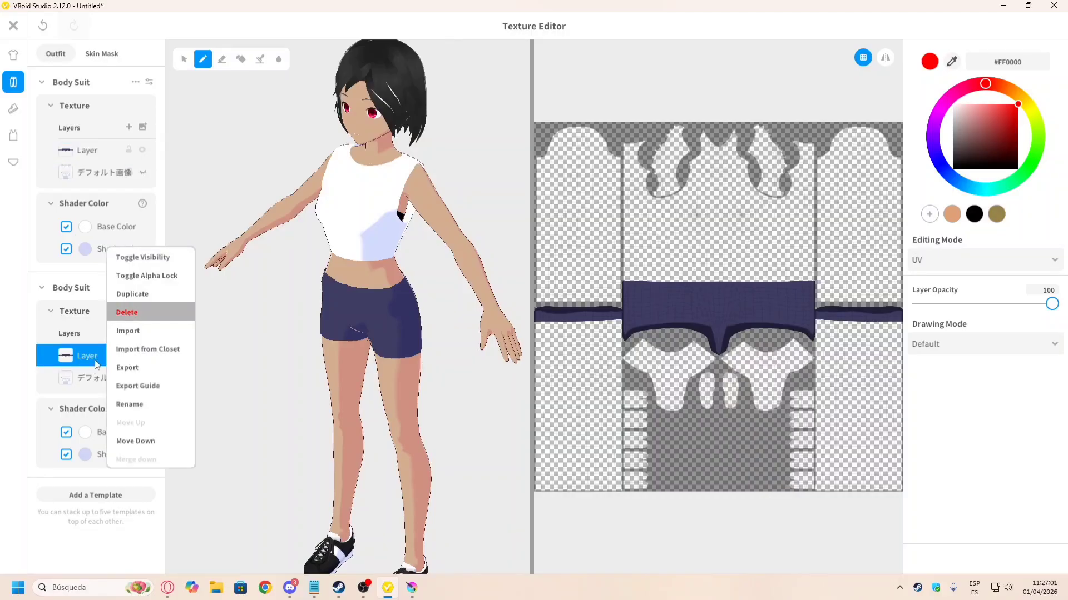
left_click(127, 312)
right_click(139, 356)
left_click(181, 377)
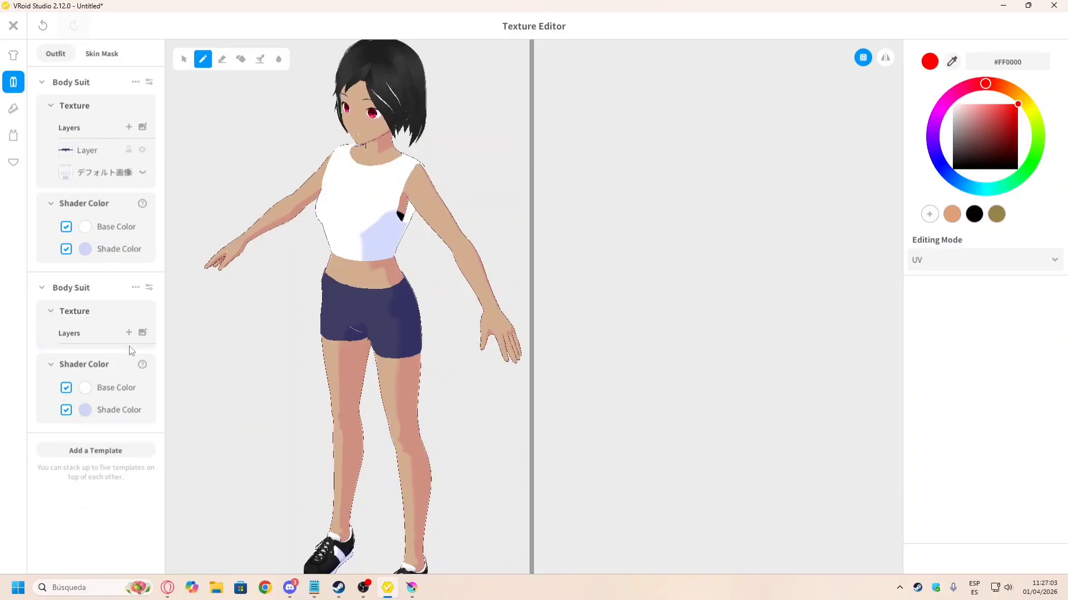
Step: Load the Inner bottoms image as a new texture layer in the copied Body Suit
left_click(144, 332)
double_click(305, 129)
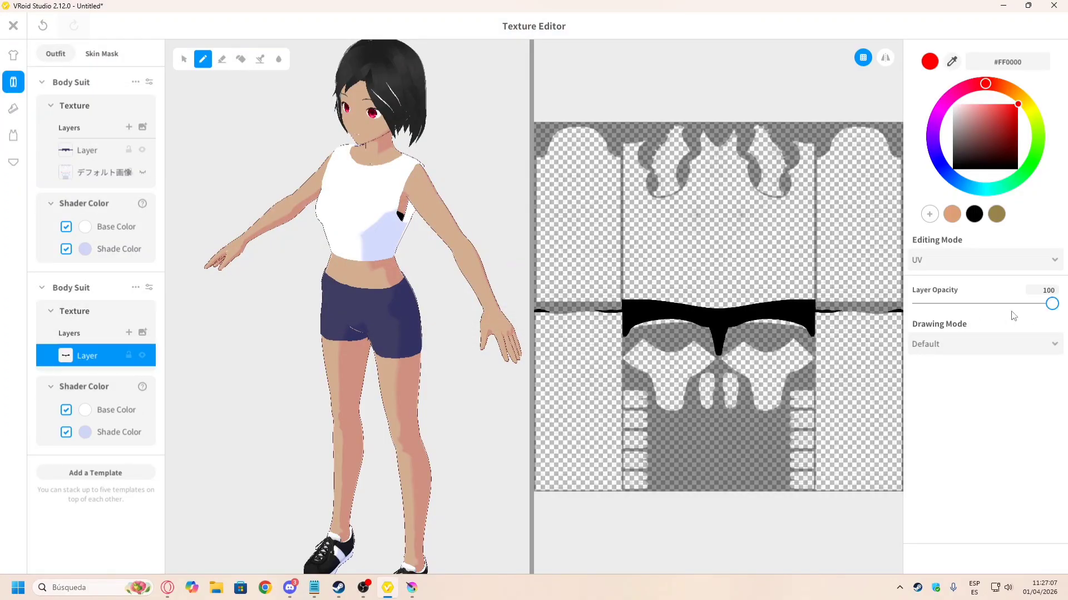
Step: Set the Shrink Bodysuit parameter of the copied inner-bottoms Body Suit to 100 and compare the model with the shorts layer toggled
left_click(149, 288)
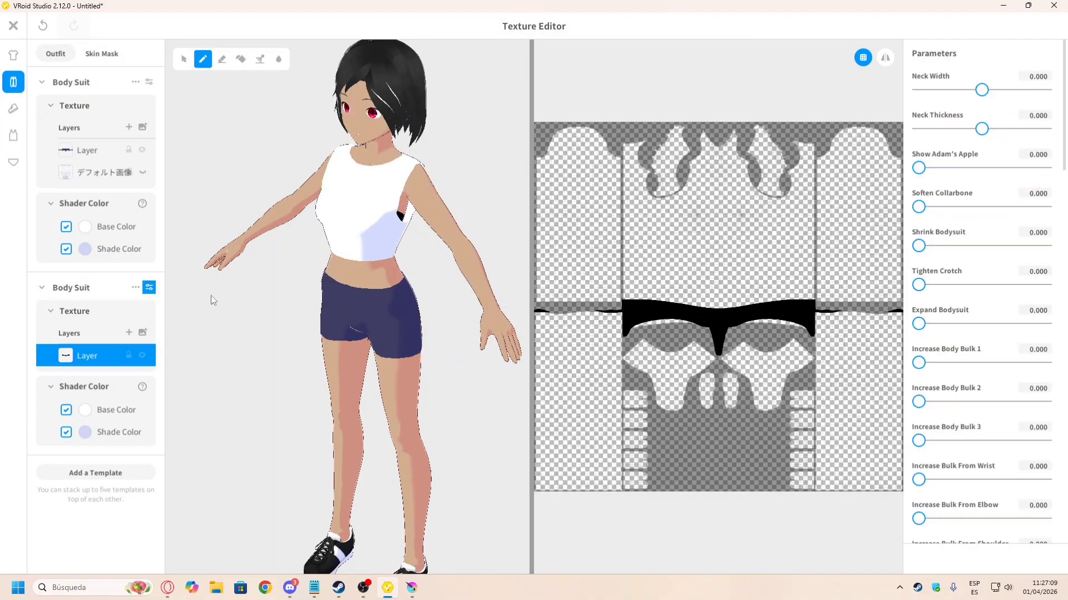
left_click_drag(918, 246, 1045, 246)
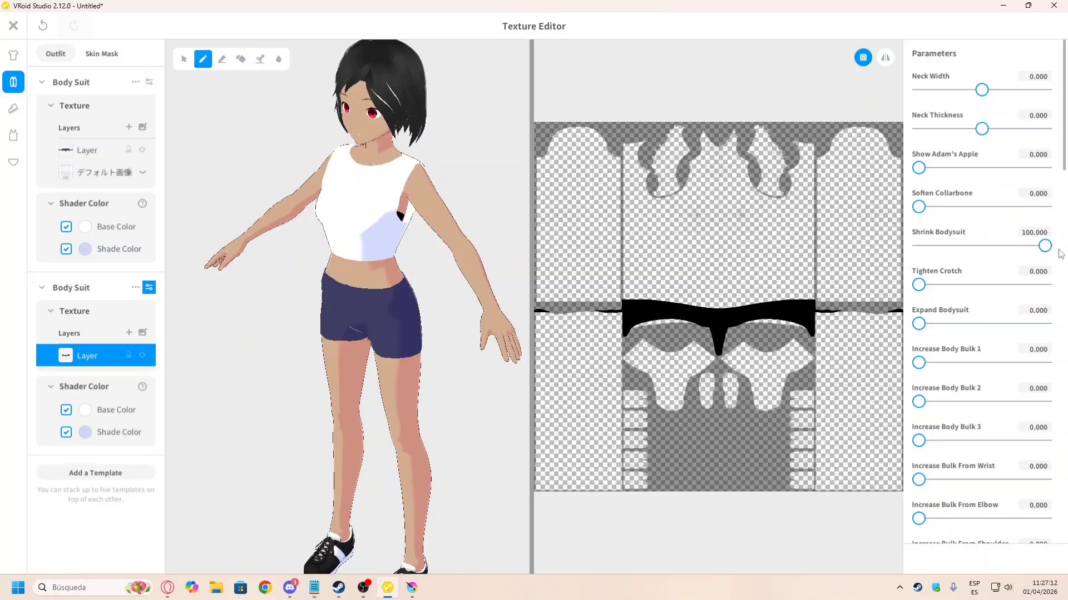
left_click(141, 151)
left_click(142, 150)
right_click_drag(366, 146, 425, 114)
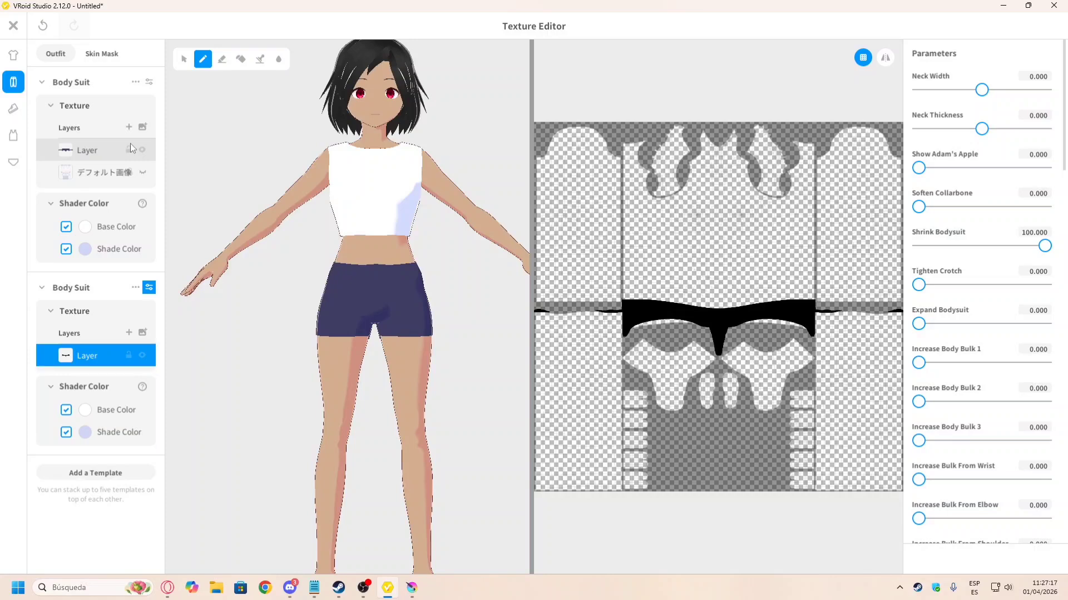
scroll(390, 252, "up", 5)
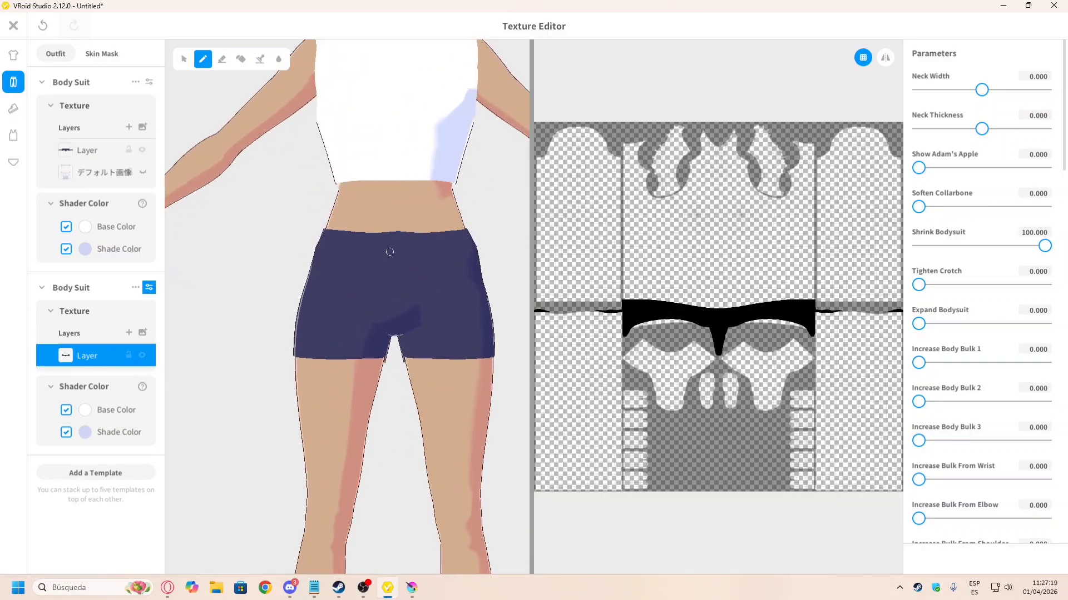
scroll(390, 252, "up", 3)
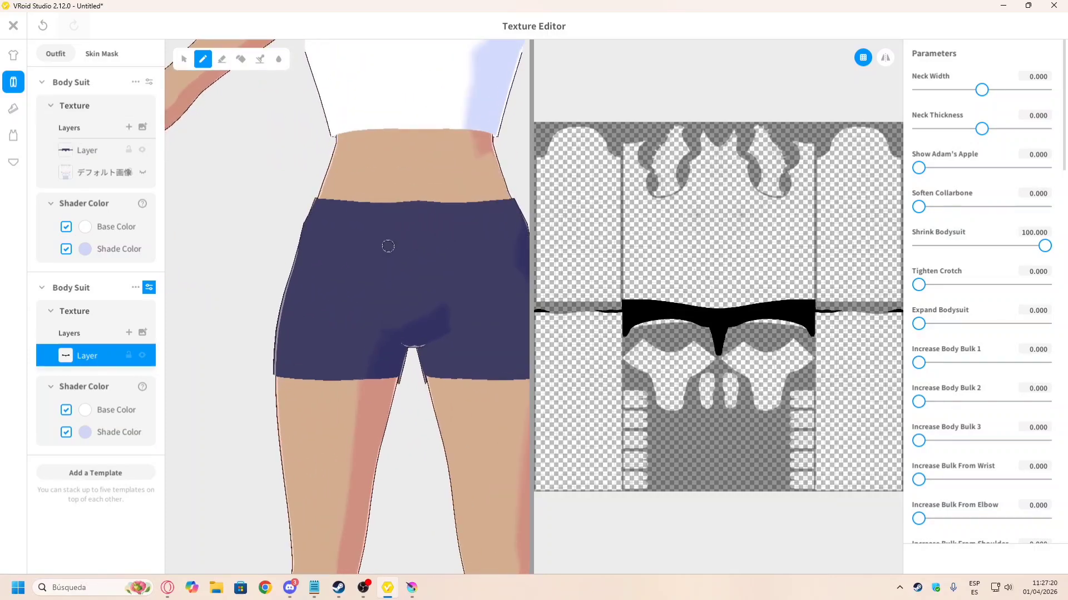
Step: Make the shorts layer of the first Body Suit active and choose the Eraser for its waist edge
left_click(89, 177)
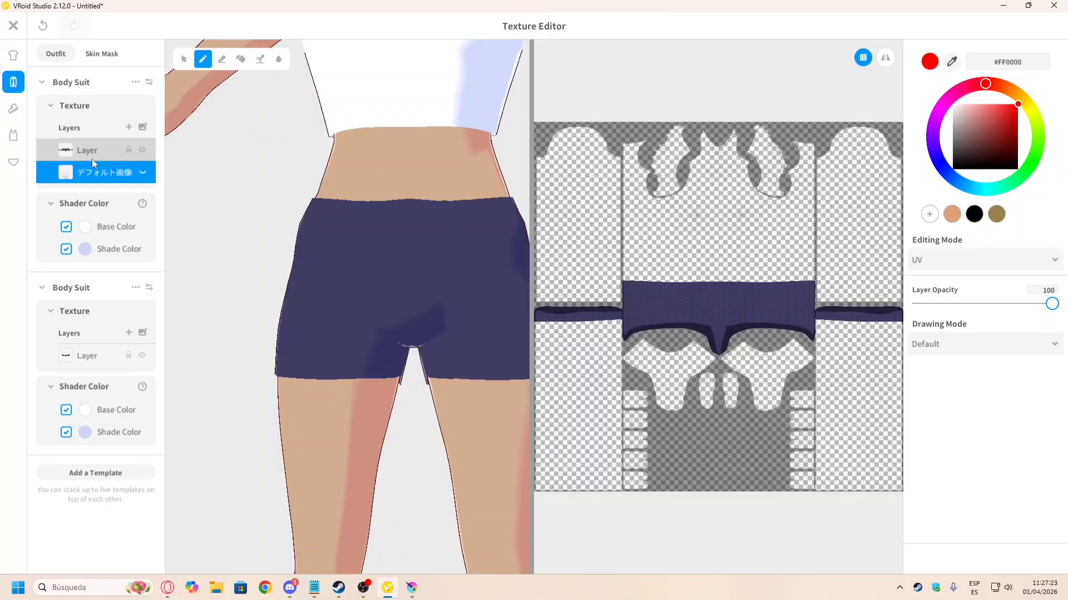
left_click(95, 154)
left_click(222, 58)
scroll(455, 212, "up", 2)
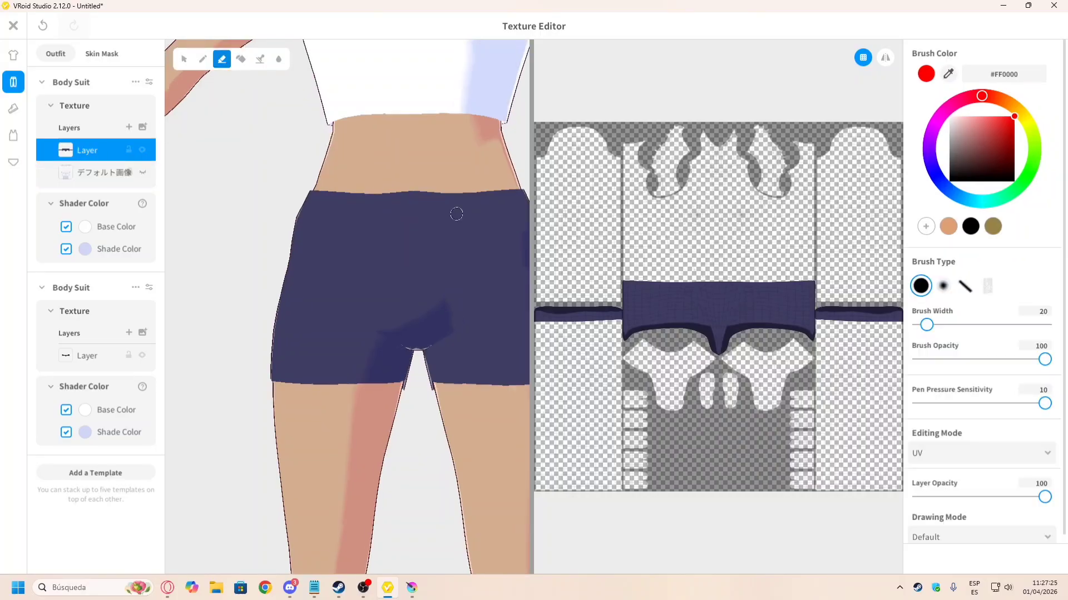
scroll(796, 284, "up", 3)
scroll(796, 283, "up", 5)
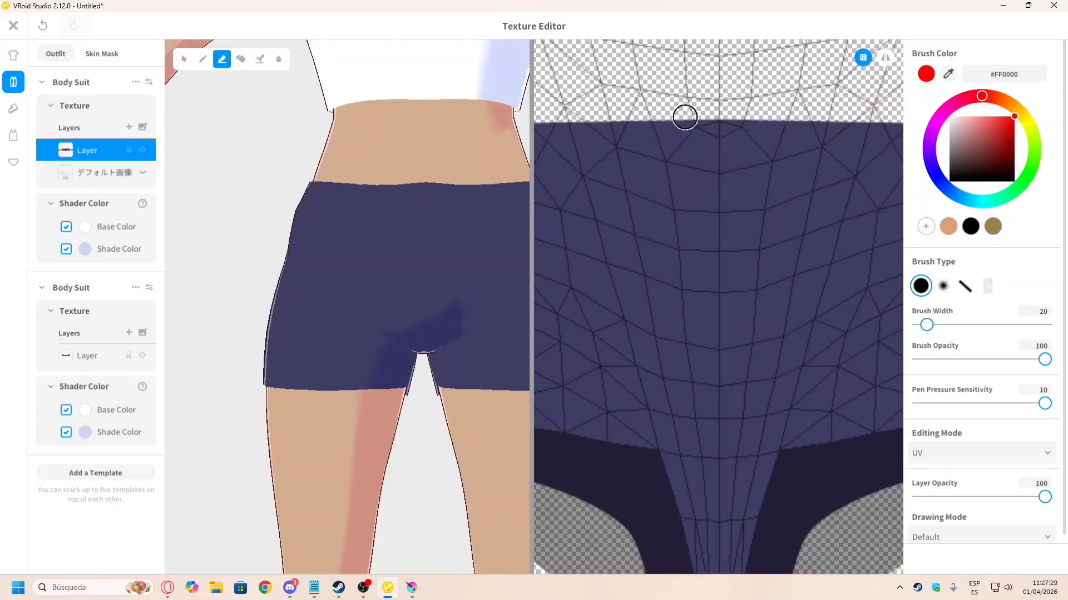
Step: Try to erase along the waist edge of the shorts texture without mirroring, and undo the strokes
mouse_move(577, 109)
left_mouse_down()
mouse_move(893, 112)
mouse_move(506, 113)
left_mouse_up()
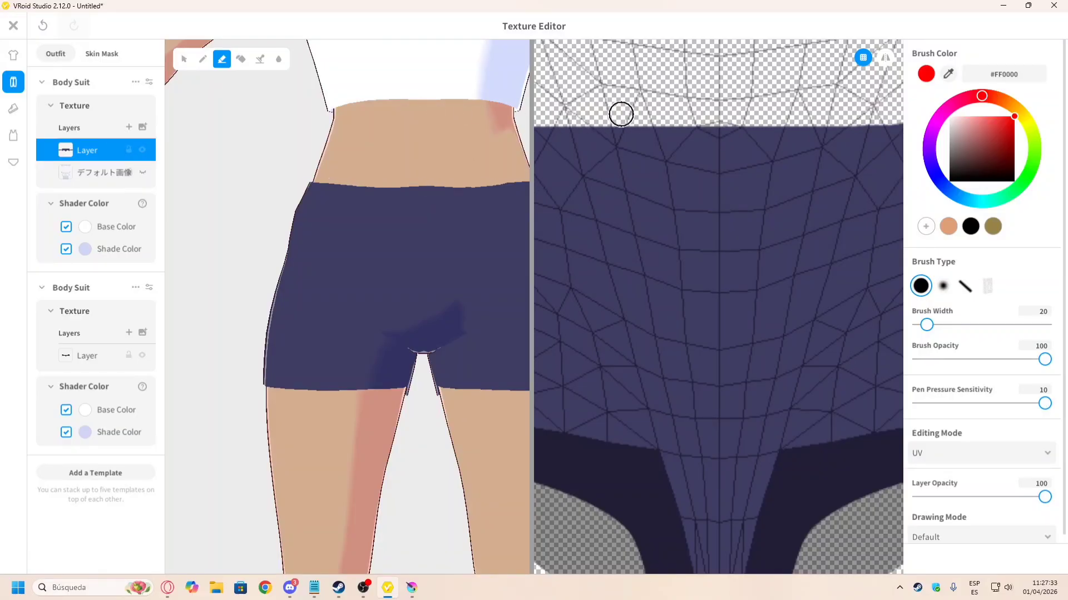
mouse_move(660, 111)
left_mouse_down()
mouse_move(780, 125)
mouse_move(646, 128)
left_mouse_up()
key("ctrl+z")
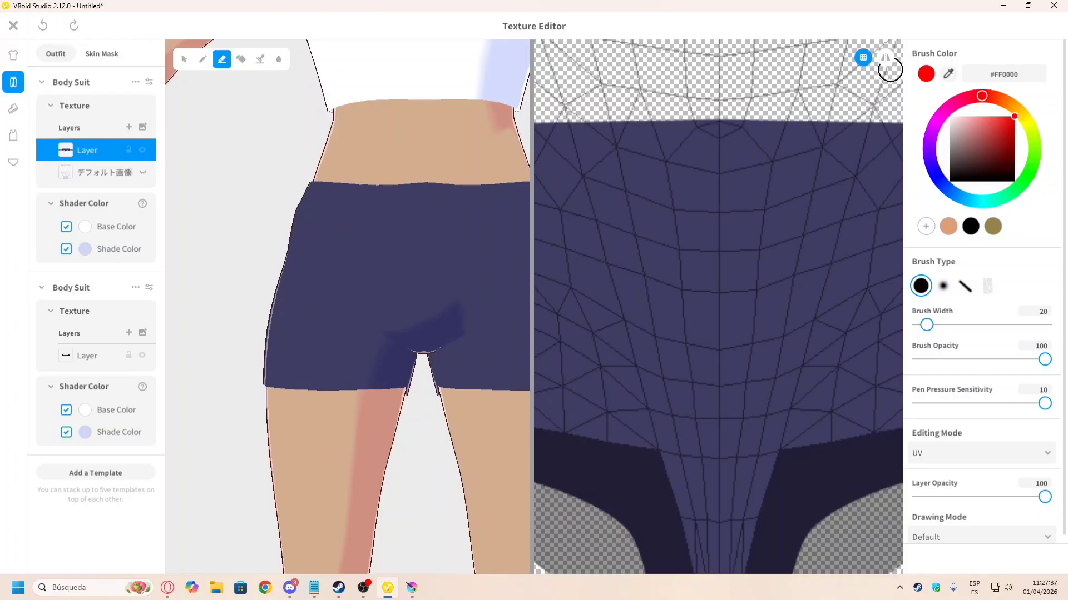
Step: Turn on mirrored drawing and erase a shallow dip into the middle of the shorts' waist edge on the texture
left_click(884, 57)
mouse_move(604, 104)
left_mouse_down()
mouse_move(737, 108)
mouse_move(654, 110)
mouse_move(732, 111)
mouse_move(722, 117)
mouse_move(650, 109)
left_mouse_up()
scroll(328, 221, "down", 2)
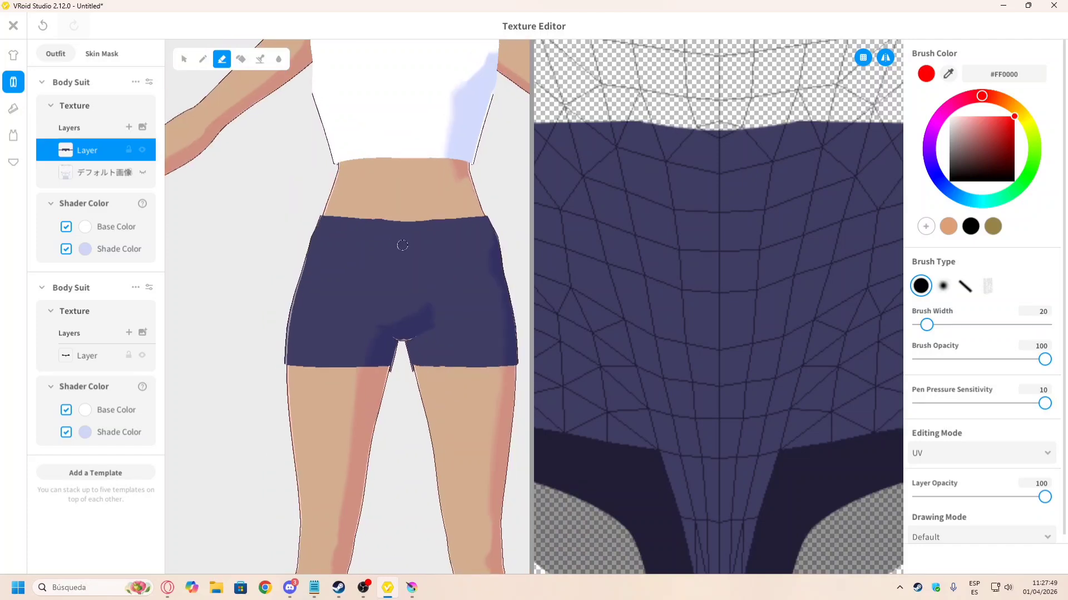
scroll(428, 270, "down", 3)
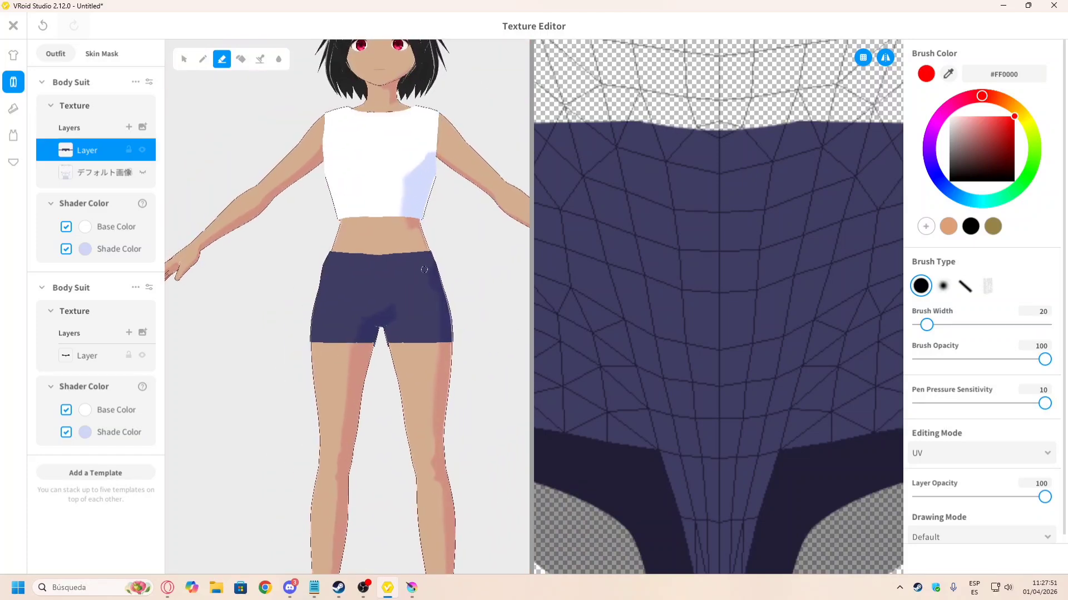
scroll(429, 279, "down", 3)
right_click_drag(434, 280, 435, 285)
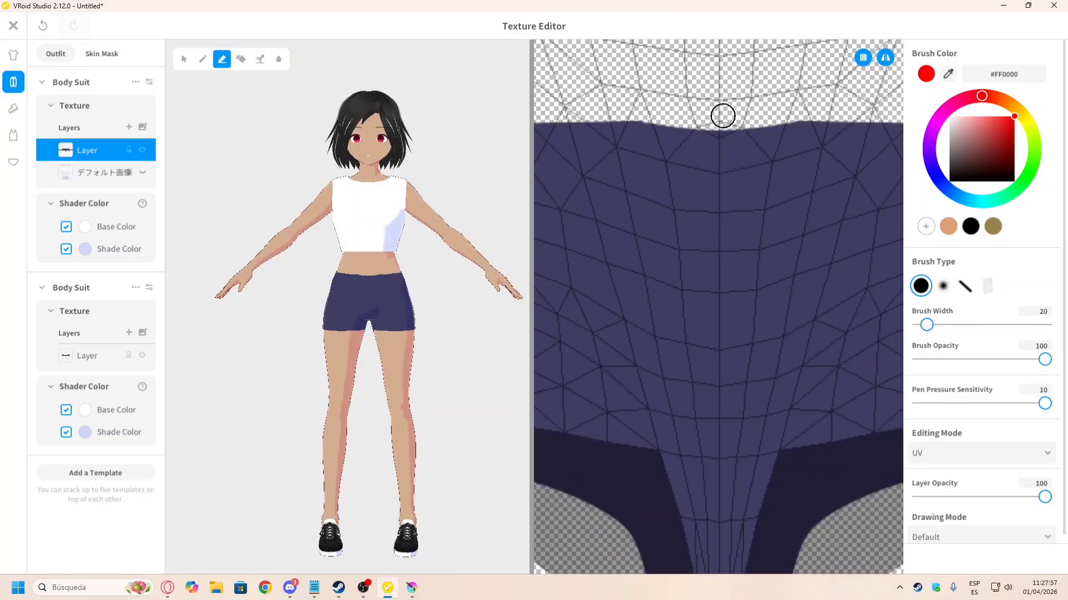
scroll(398, 320, "down", 5)
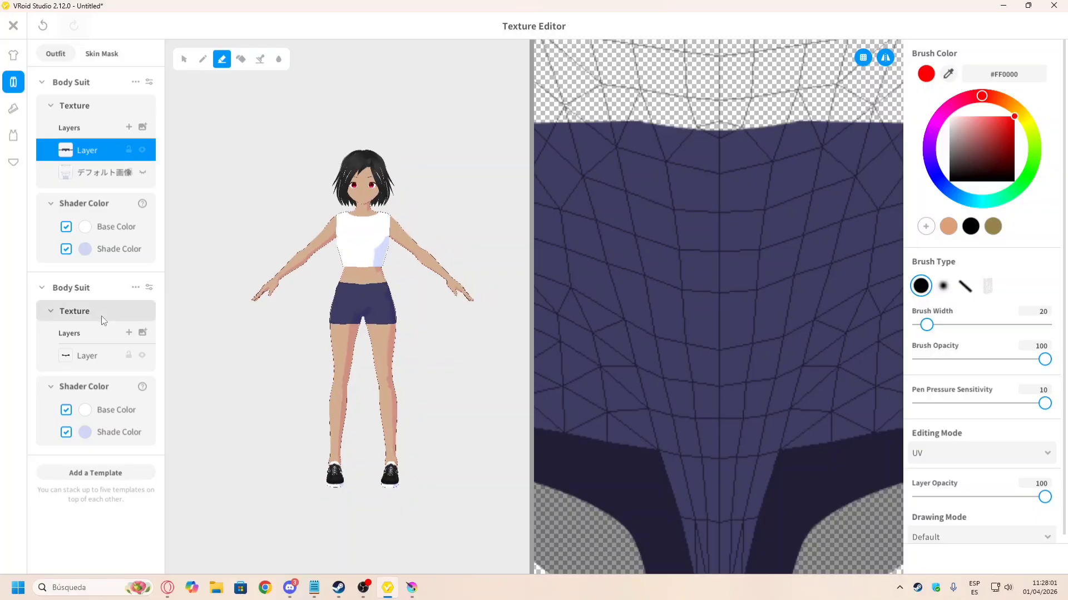
Step: Add a Body Suit template from the Inner Top category to the outfit and make its default texture layer active
left_click(103, 473)
scroll(673, 337, "down", 5)
scroll(672, 341, "down", 3)
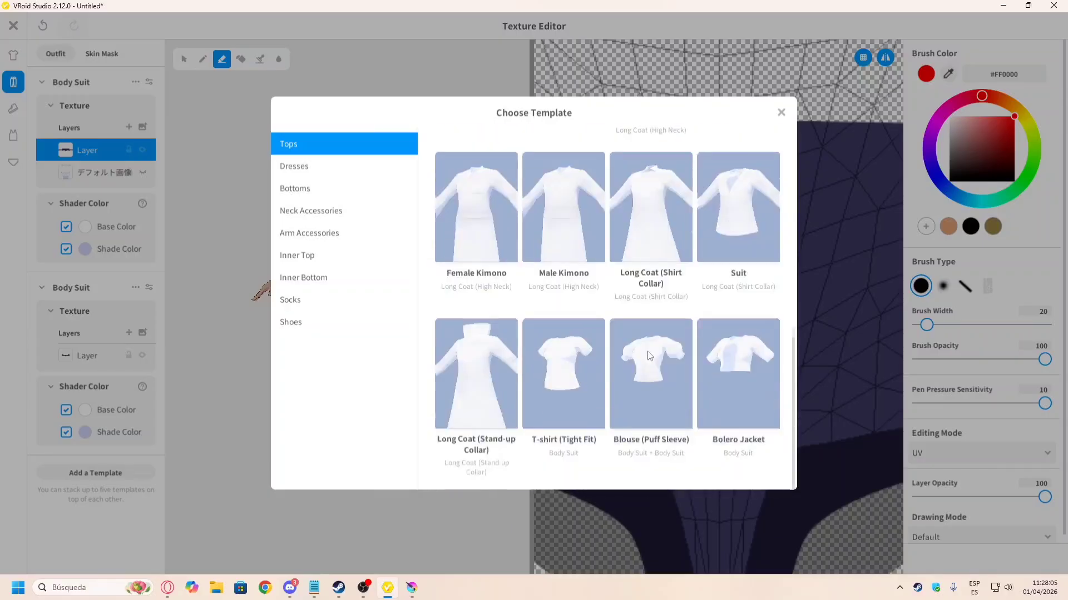
scroll(585, 362, "up", 2)
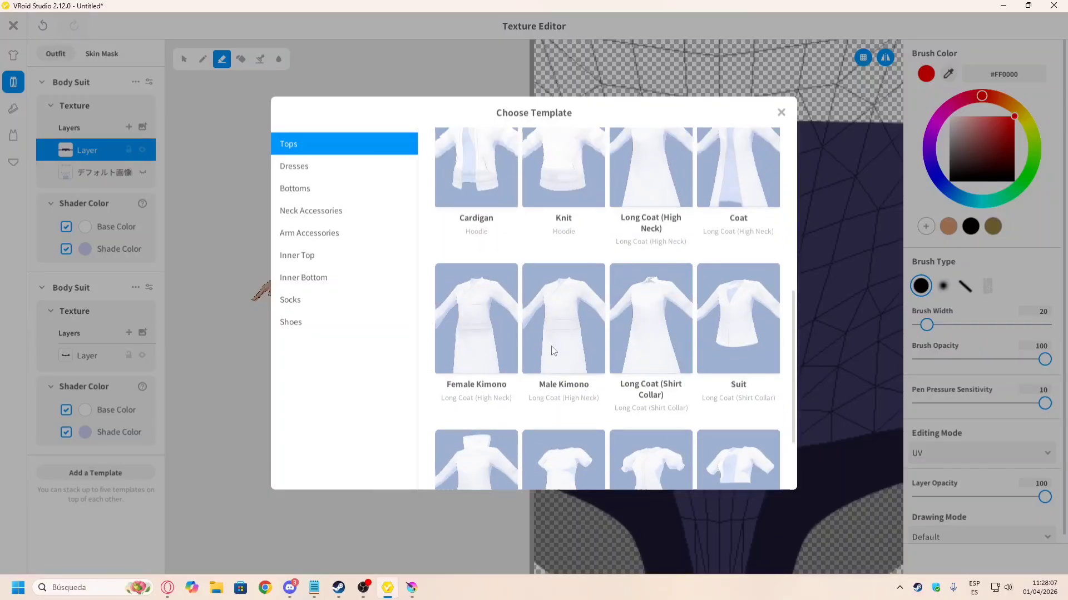
left_click(315, 257)
left_click(481, 259)
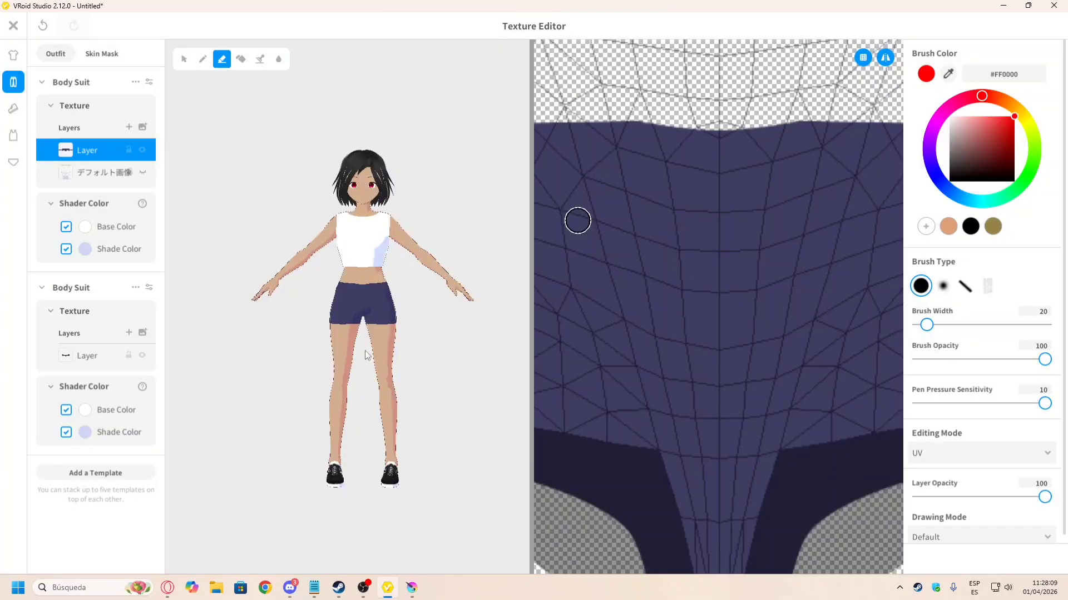
scroll(83, 381, "down", 2)
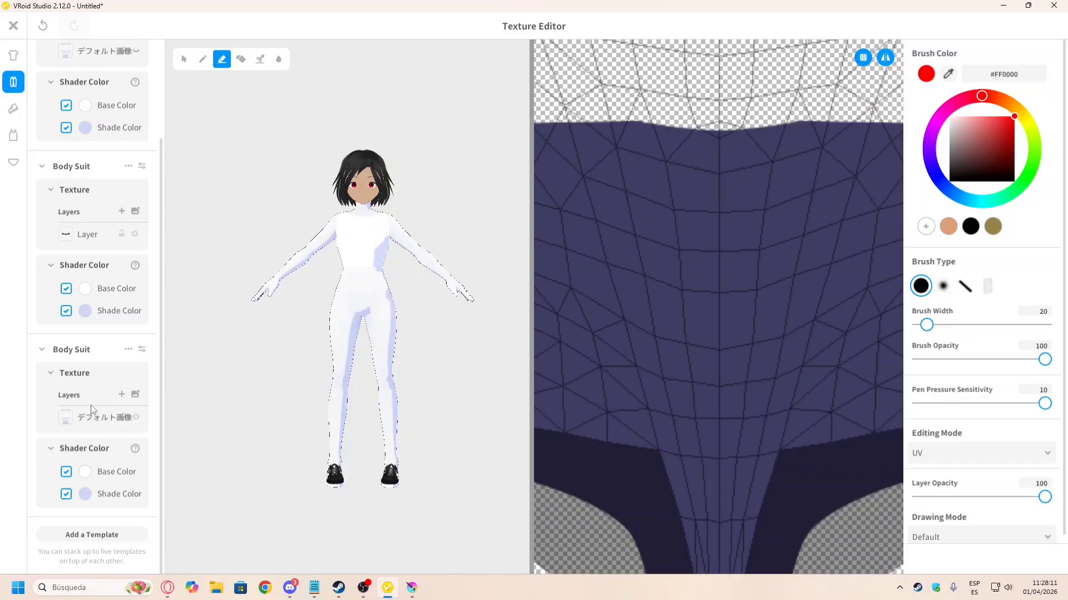
left_click(111, 418)
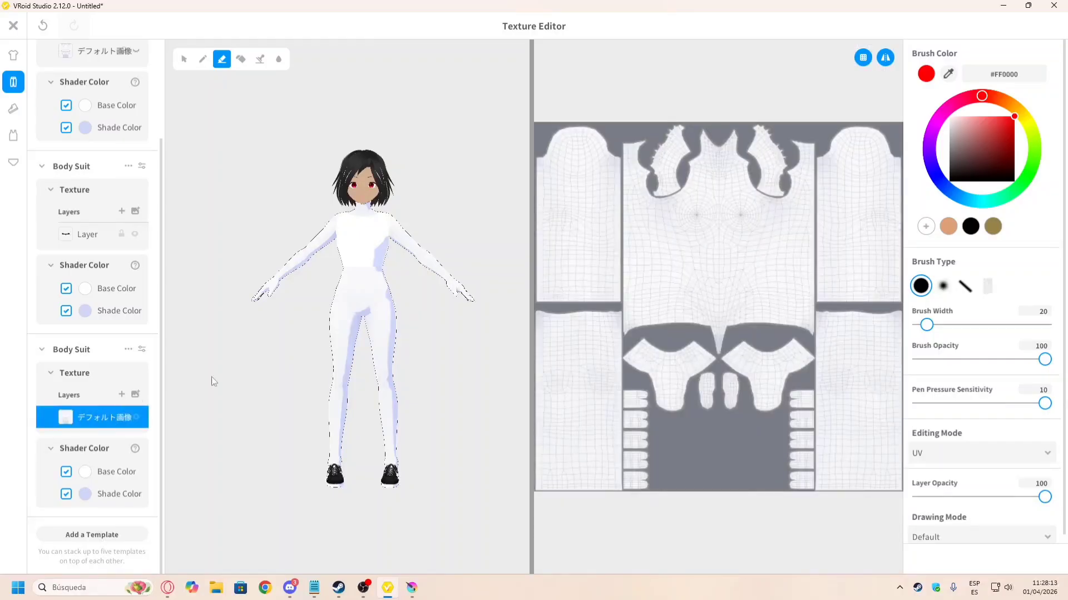
Step: Compare the model with the new Body Suit's layer hidden and shown, and set its Shrink Bodysuit parameter to about 6.6
scroll(214, 381, "up", 3)
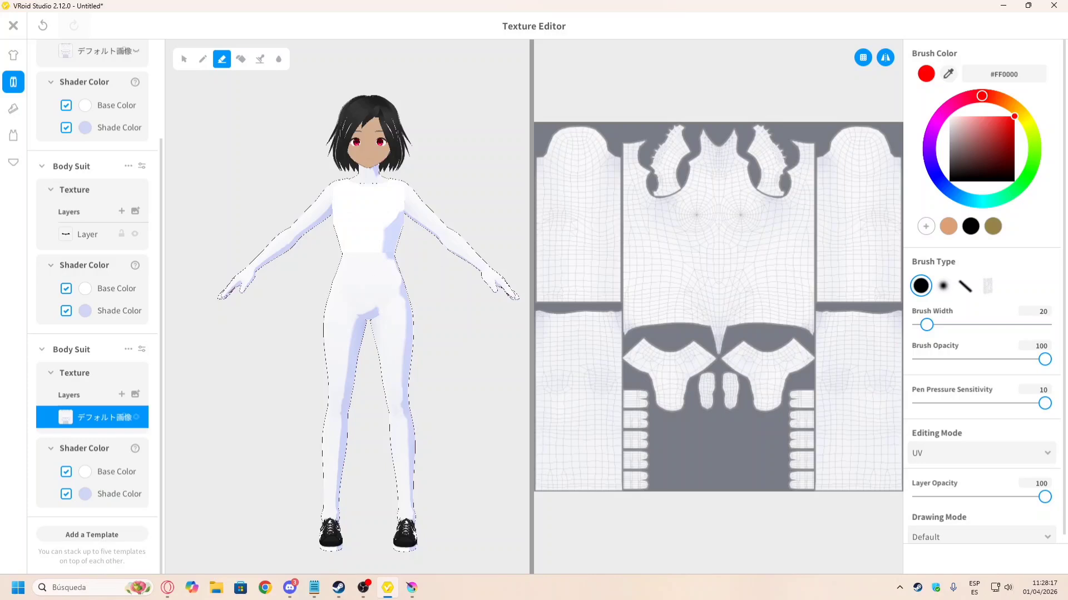
left_click(136, 418)
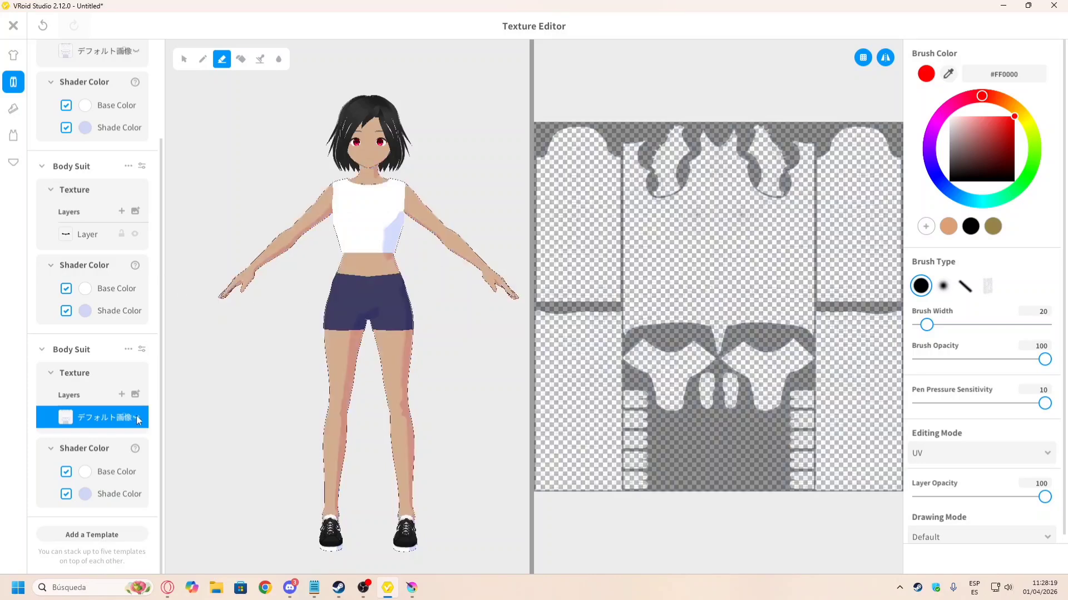
scroll(234, 327, "up", 3)
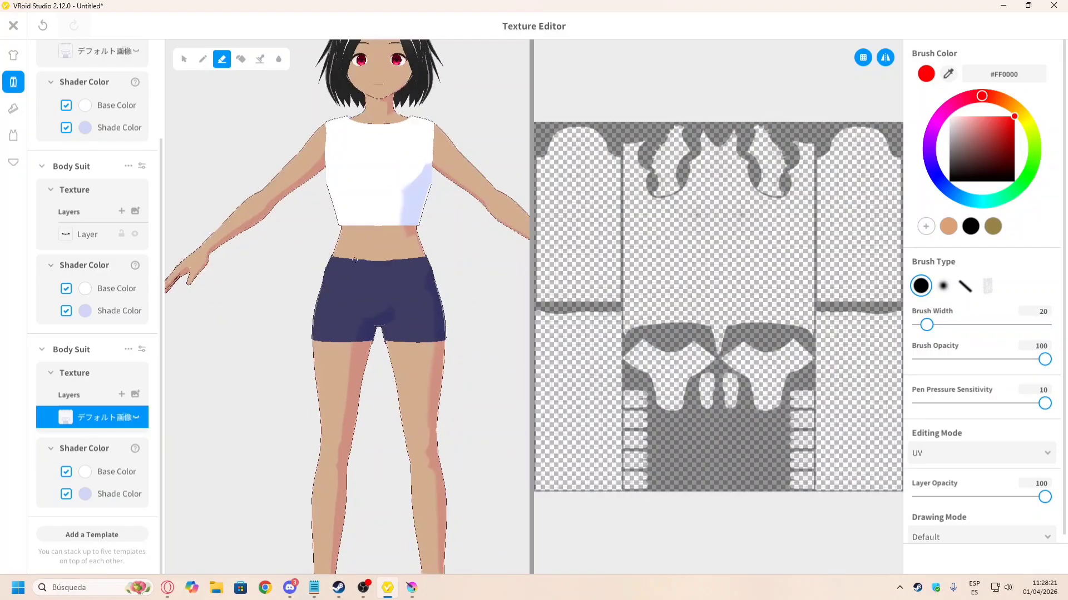
left_click(136, 417)
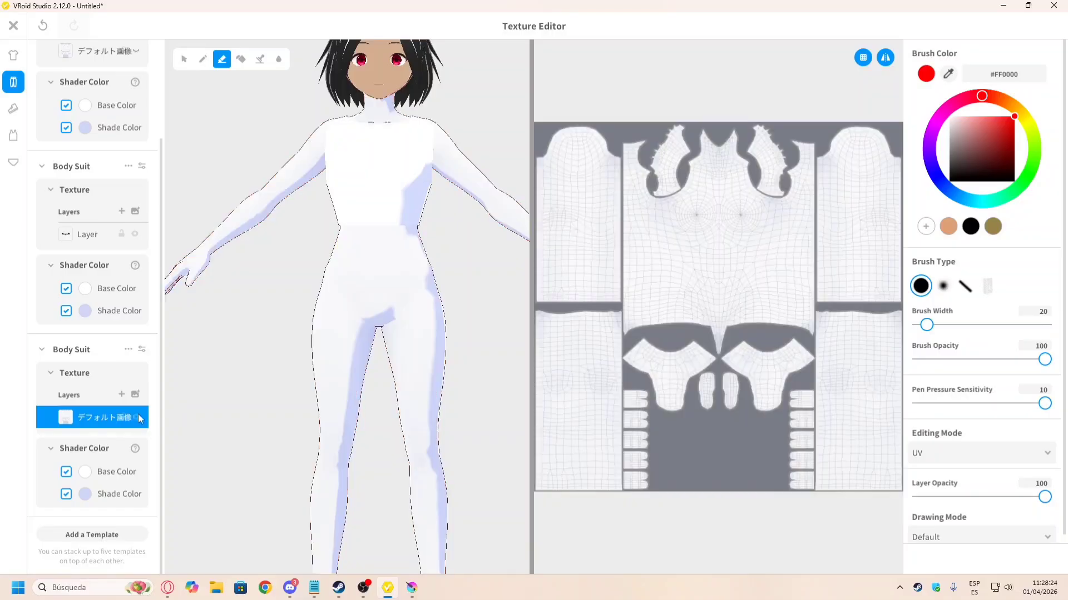
left_click(142, 349)
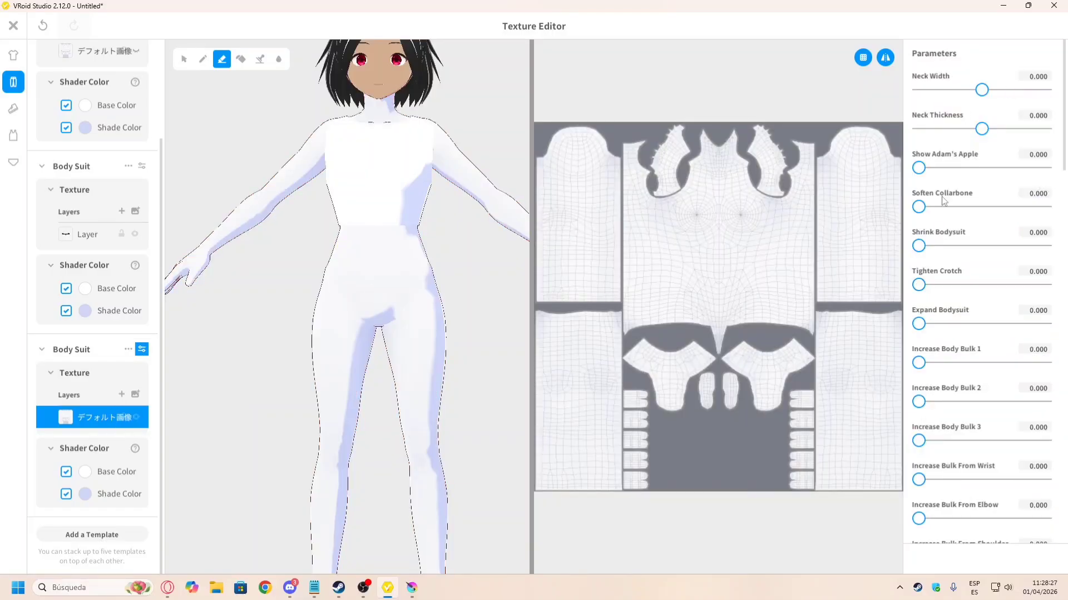
left_click(920, 247)
left_click_drag(925, 247, 930, 247)
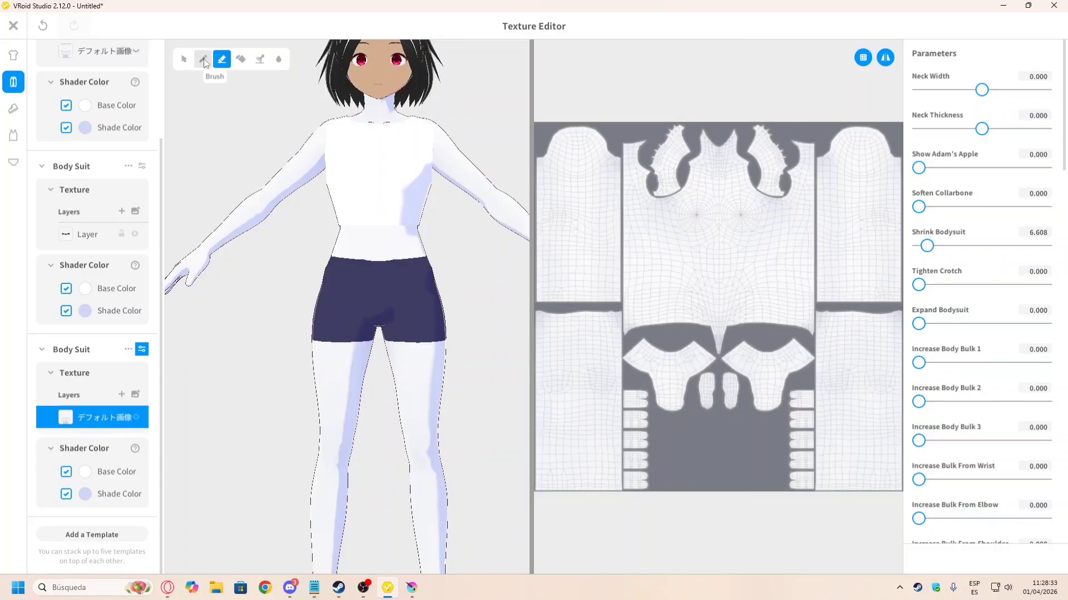
left_click(142, 349)
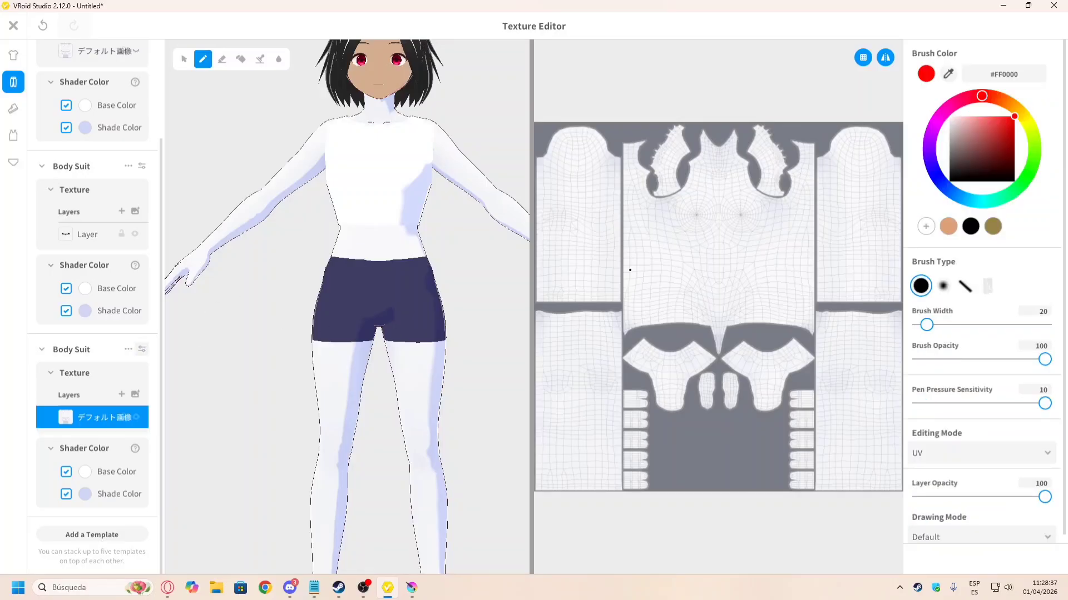
Step: Paint a mirrored red guide line around the body along the top edge of the shorts with the 20-width Brush
scroll(397, 259, "up", 2)
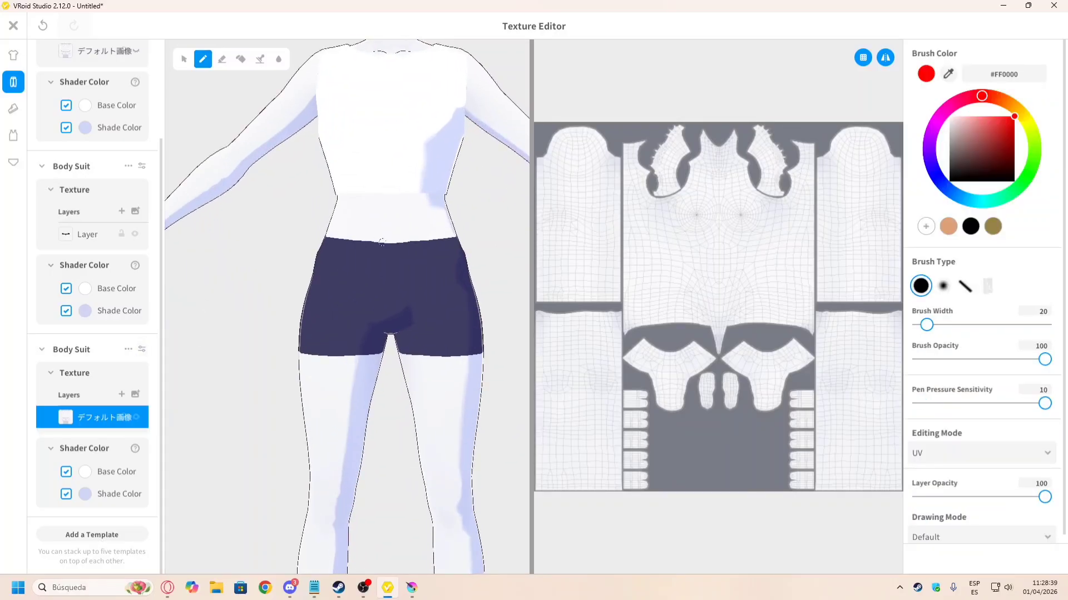
left_click_drag(408, 238, 344, 233)
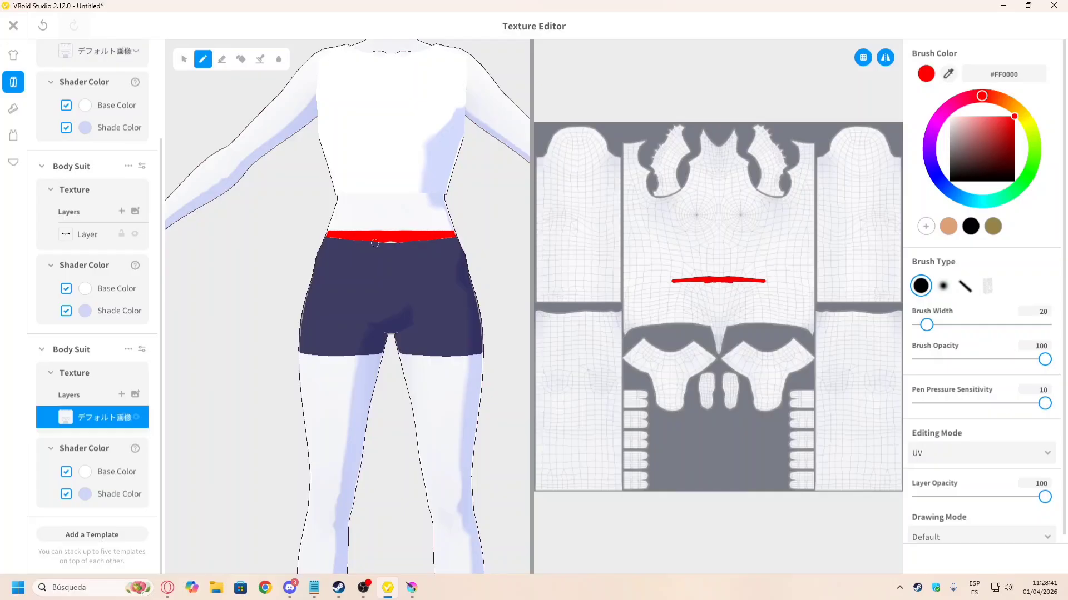
key("ctrl+z")
left_click_drag(412, 241, 326, 240)
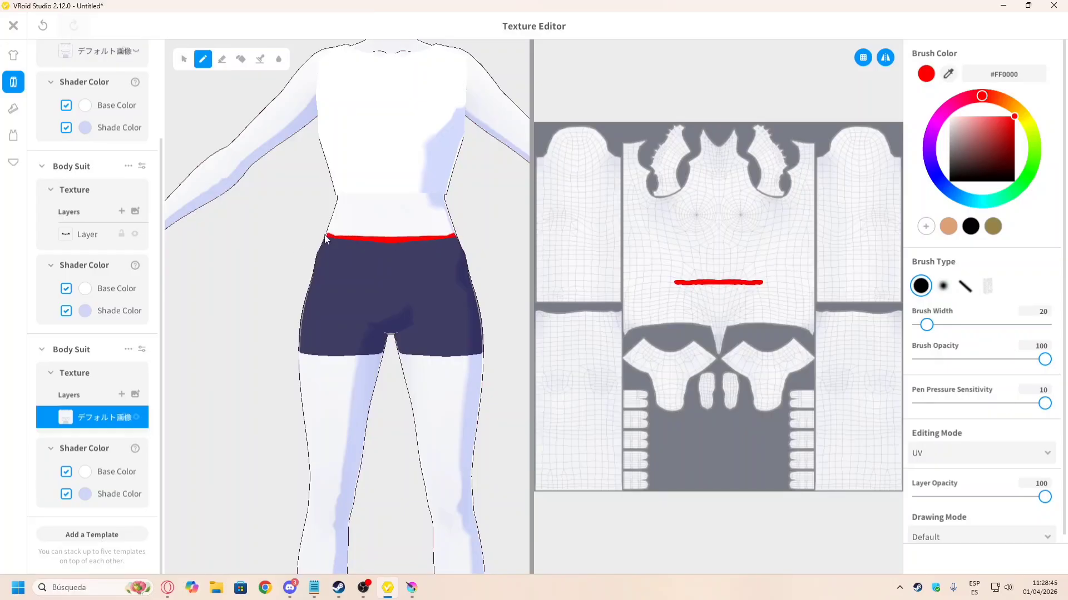
right_click_drag(392, 249, 416, 239)
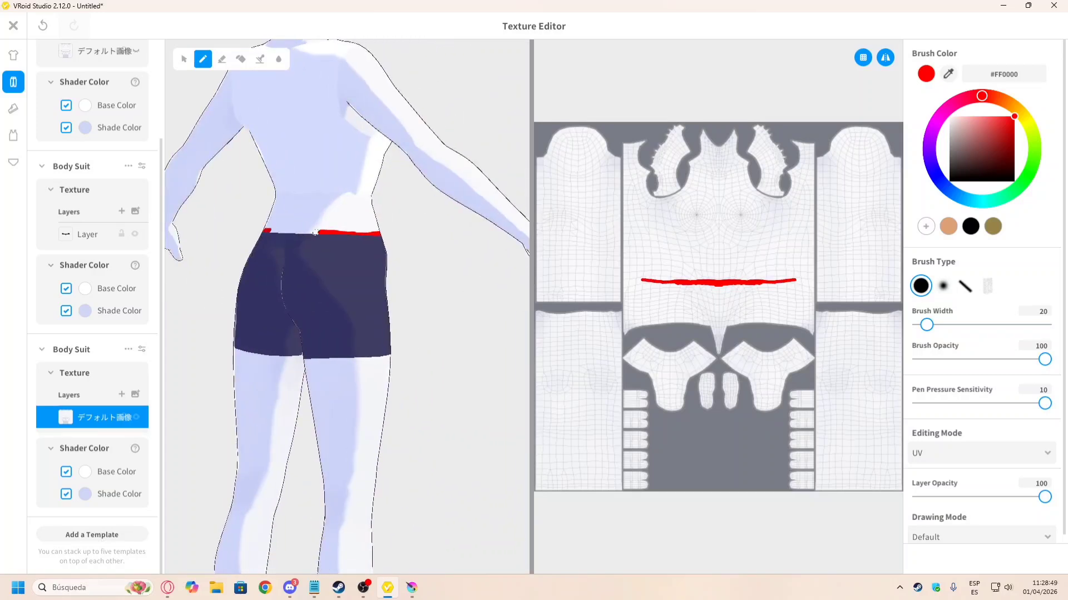
mouse_move(404, 265)
right_mouse_down()
mouse_move(363, 269)
mouse_move(397, 285)
right_mouse_up()
scroll(396, 284, "down", 3)
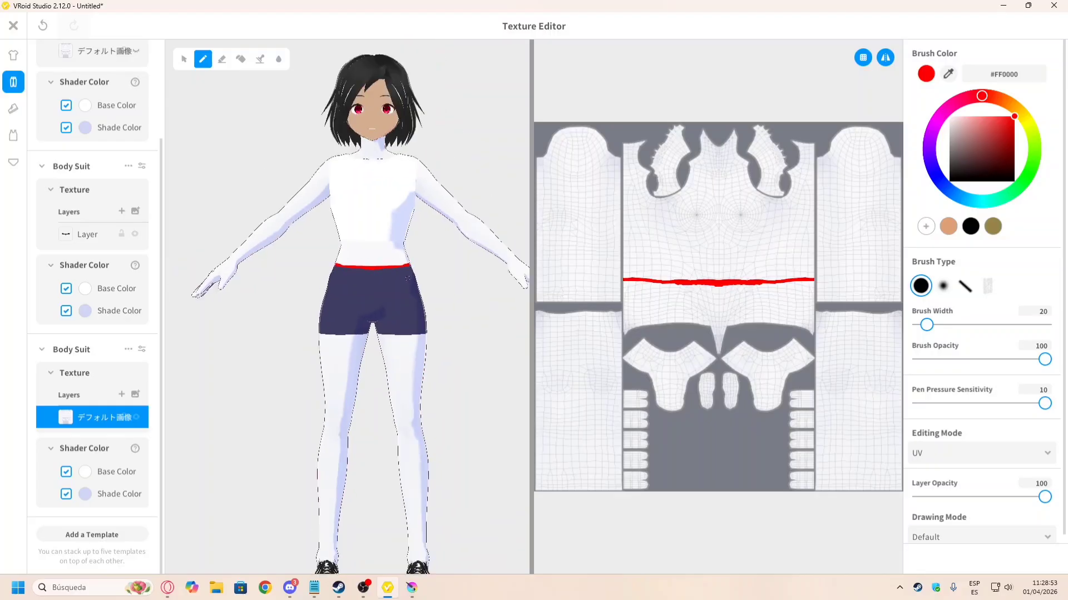
Step: Switch to Krita and show the Fondo wireframe guide layer over the shorts in Bottoms.png
left_click(411, 589)
left_click(878, 436)
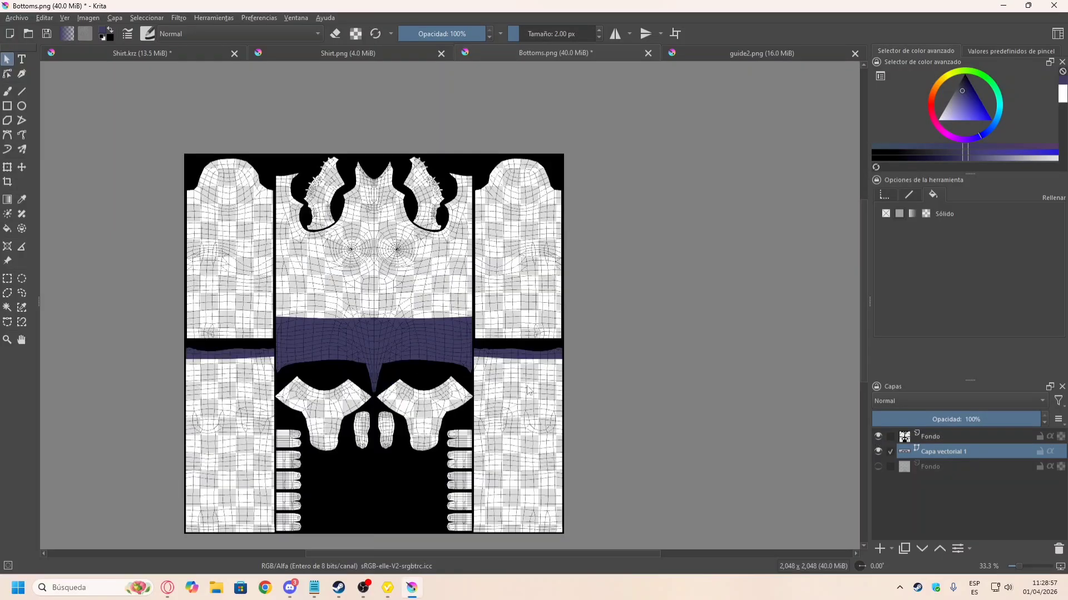
key("1")
Step: Add a new paint layer and a new vector layer above the shorts layer Capa vectorial 1
left_click(903, 549)
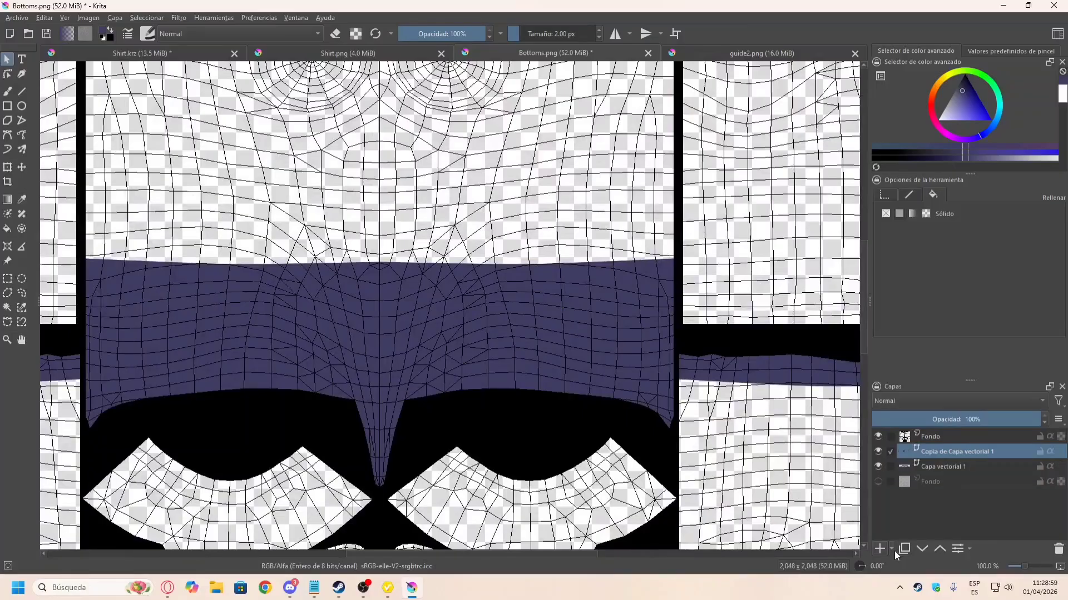
left_click(1058, 549)
left_click(888, 551)
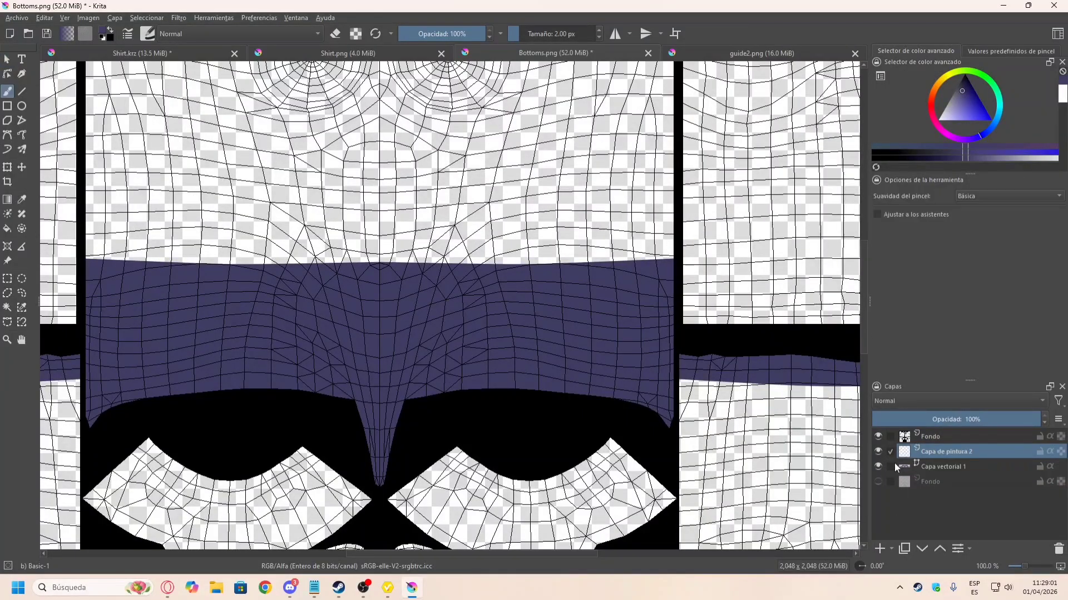
left_click(892, 549)
left_click(912, 431)
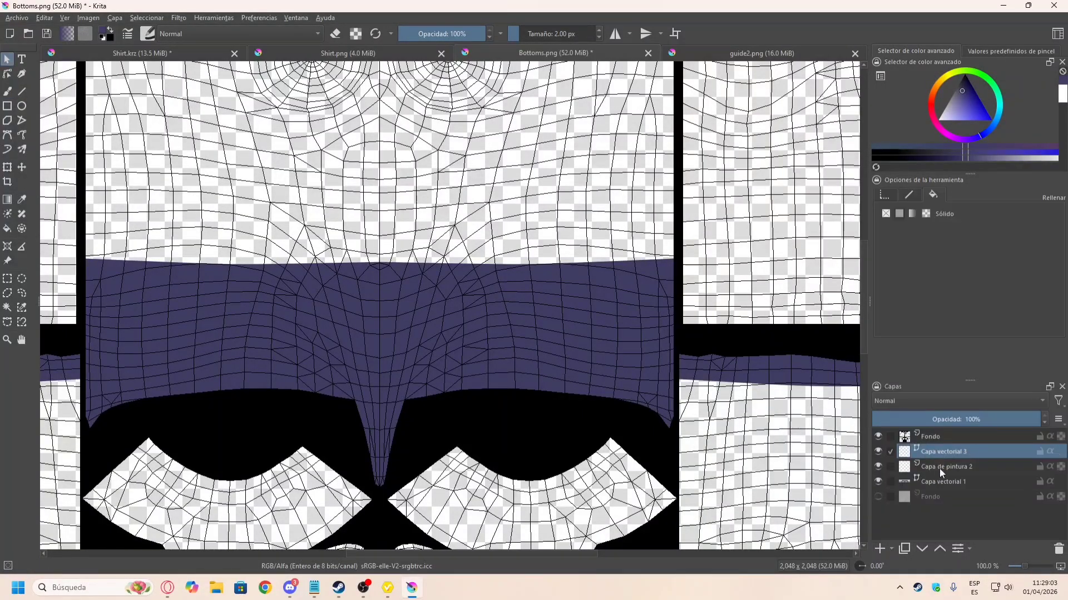
Step: Delete the paint layer Capa de pintura 2 and set the drawing colour to black for a Bezier path on Capa vectorial 3
left_click(1059, 549)
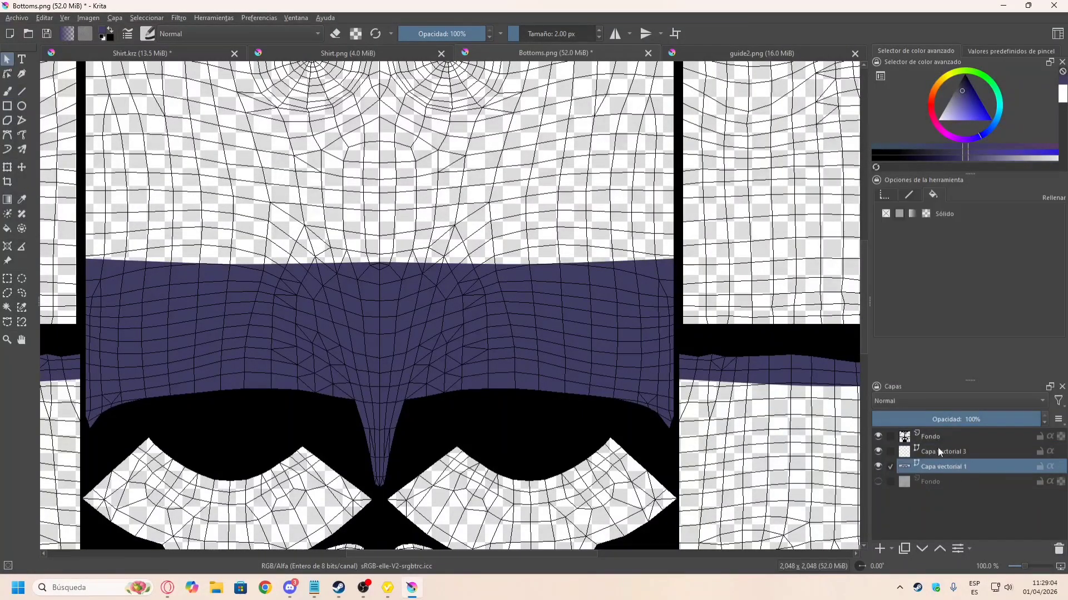
left_click(7, 139)
scroll(448, 353, "down", 3)
left_click_drag(962, 86, 983, 51)
scroll(412, 312, "up", 2)
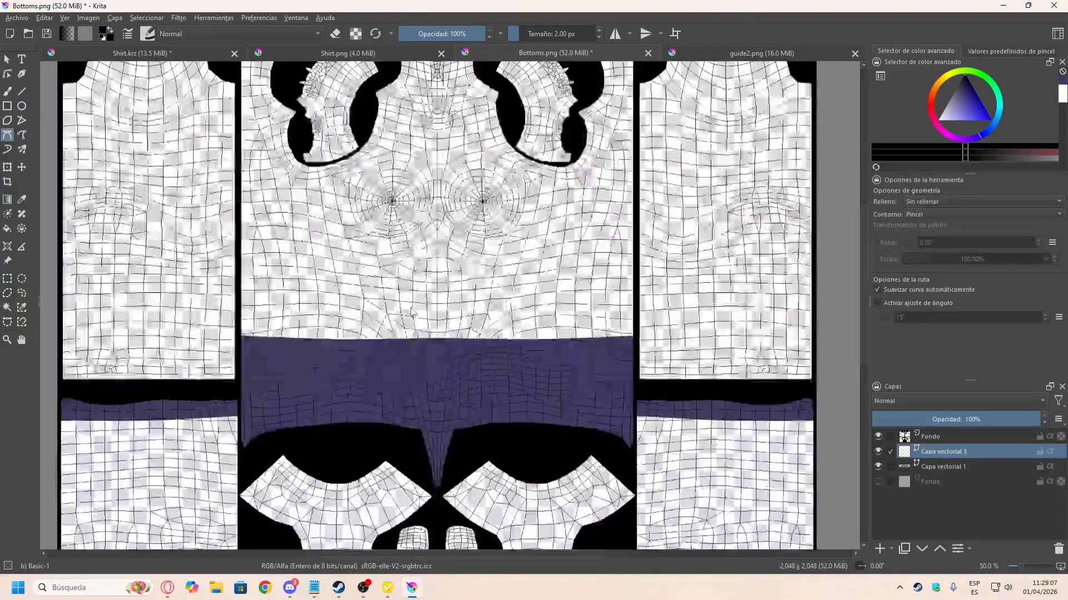
scroll(412, 312, "up", 2)
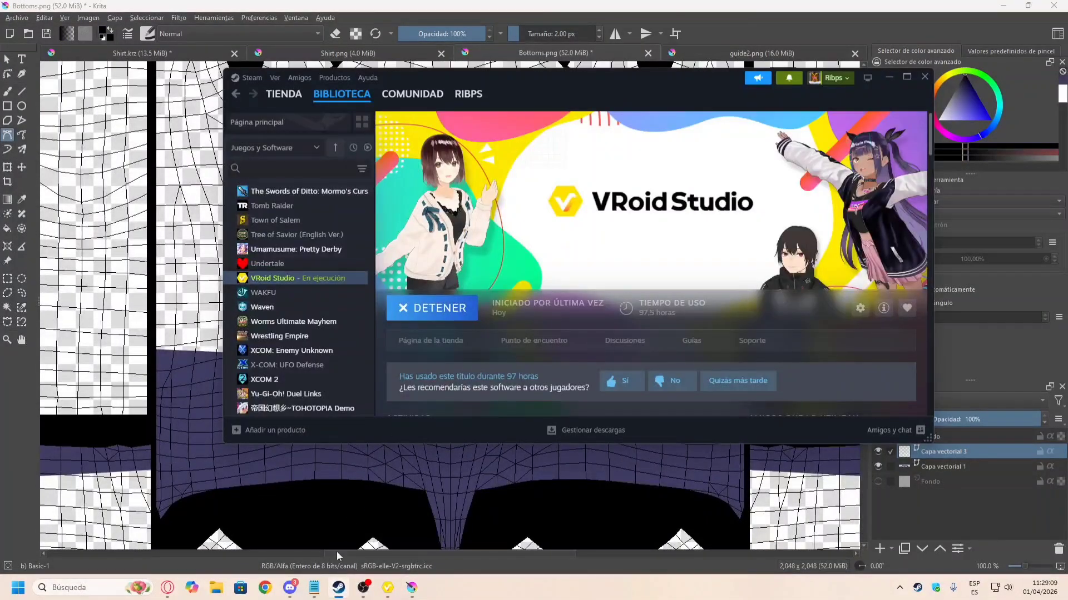
Step: Check the character reference in Discord, and outline a small closed rectangular belt buckle in Krita, centred on the shorts' top edge
left_click(295, 591)
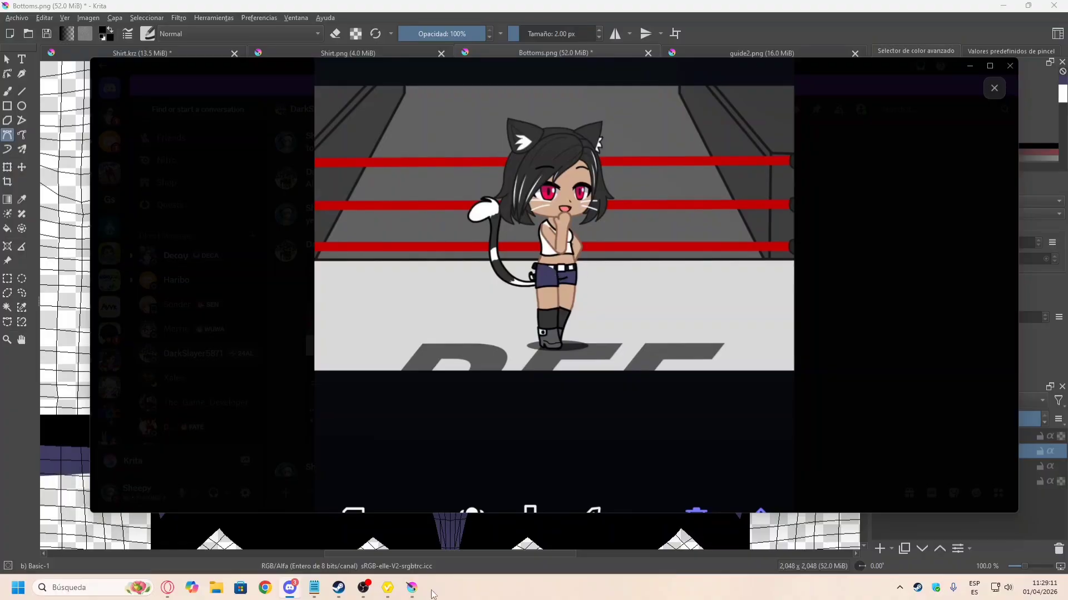
left_click(411, 594)
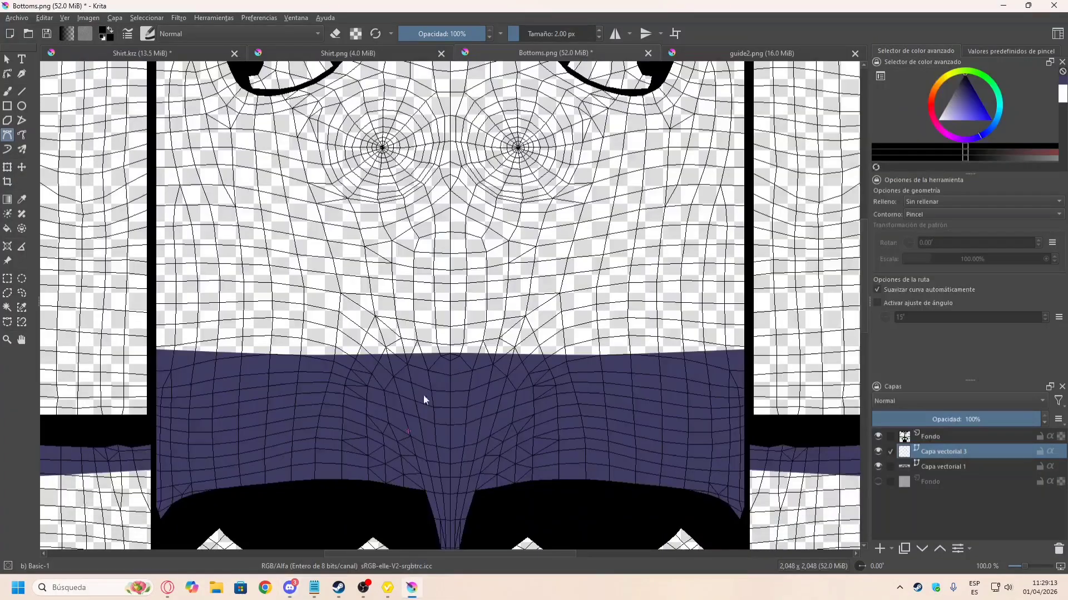
scroll(445, 375, "up", 1)
left_click(429, 336)
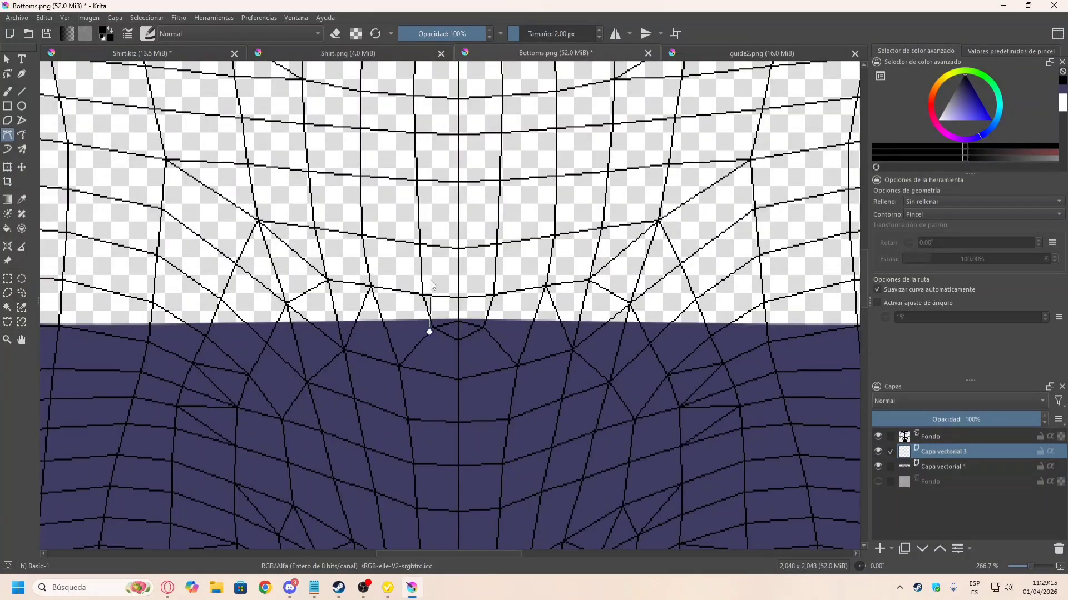
scroll(430, 289, "up", 3)
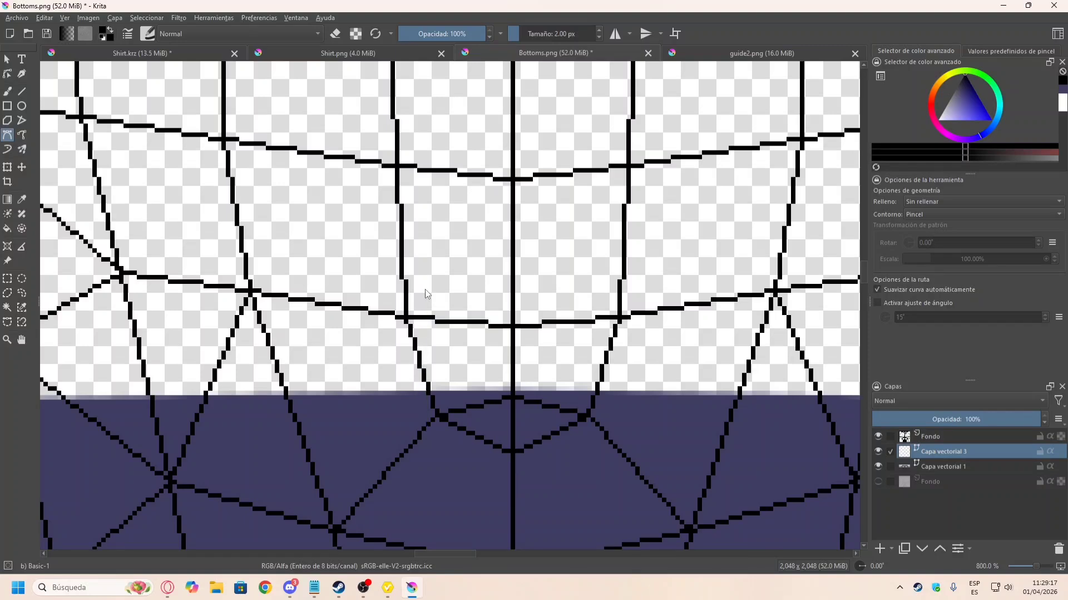
left_click(425, 289)
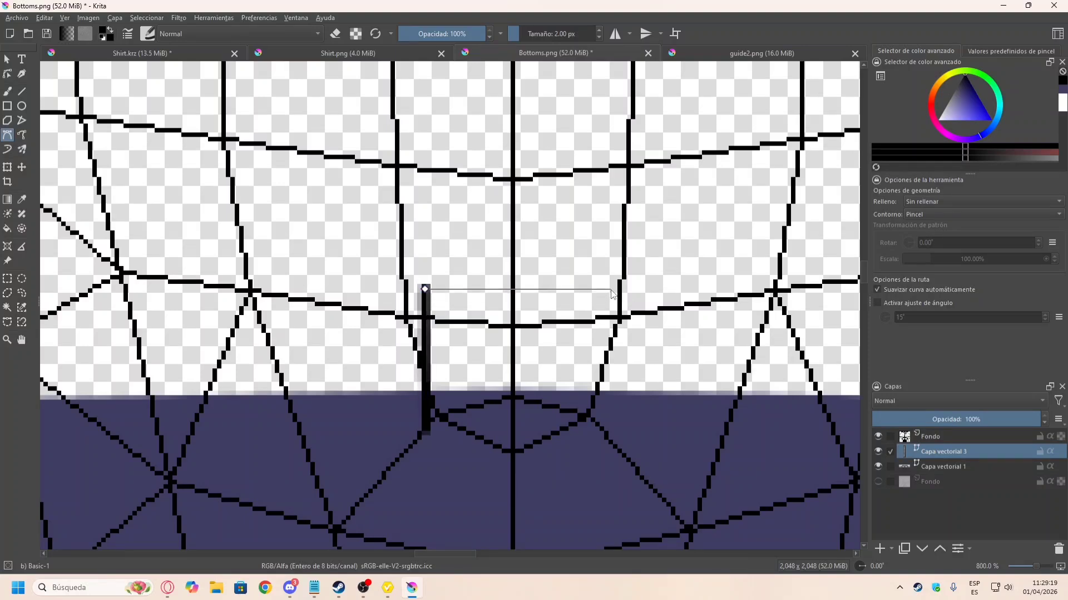
left_click(614, 295)
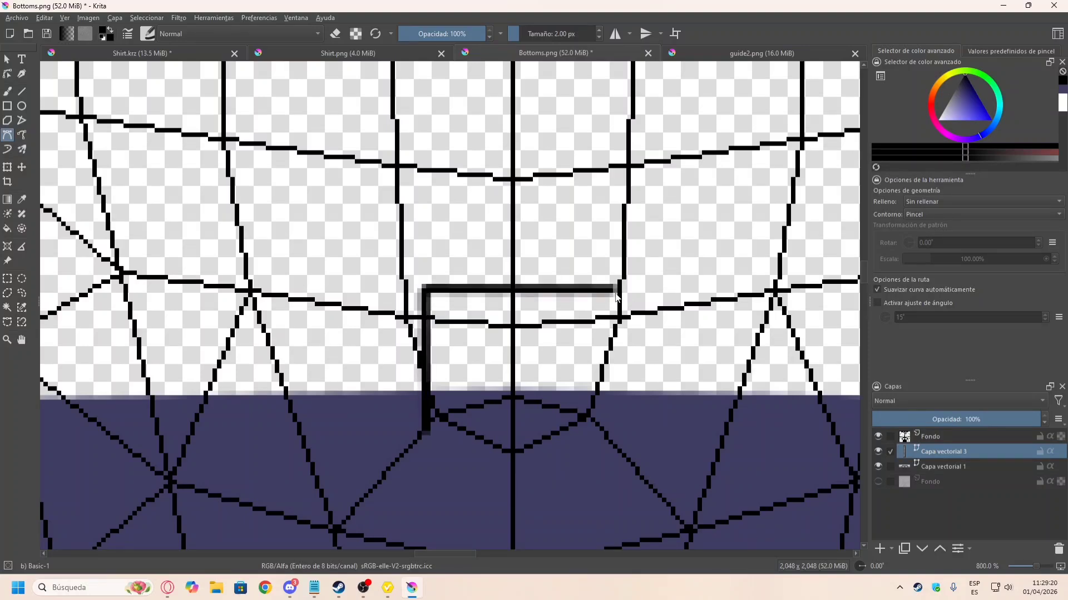
left_click(609, 430)
left_click(427, 433)
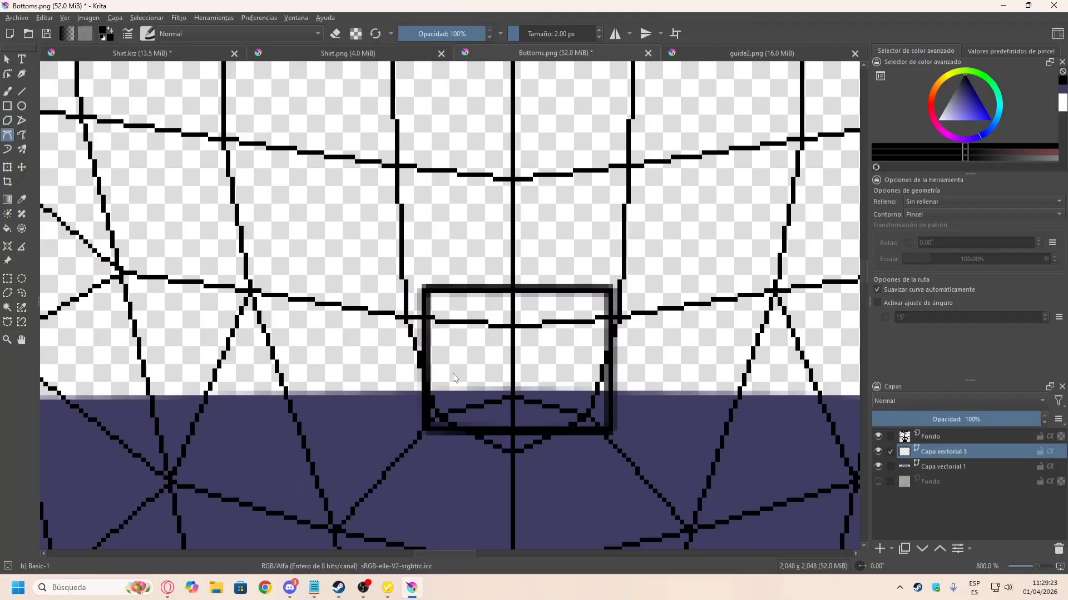
Step: Check the belt in the reference image, and draw a rectangle about 1078 by 20 px along the shorts' top edge
scroll(453, 373, "down", 6)
key("alt+Tab")
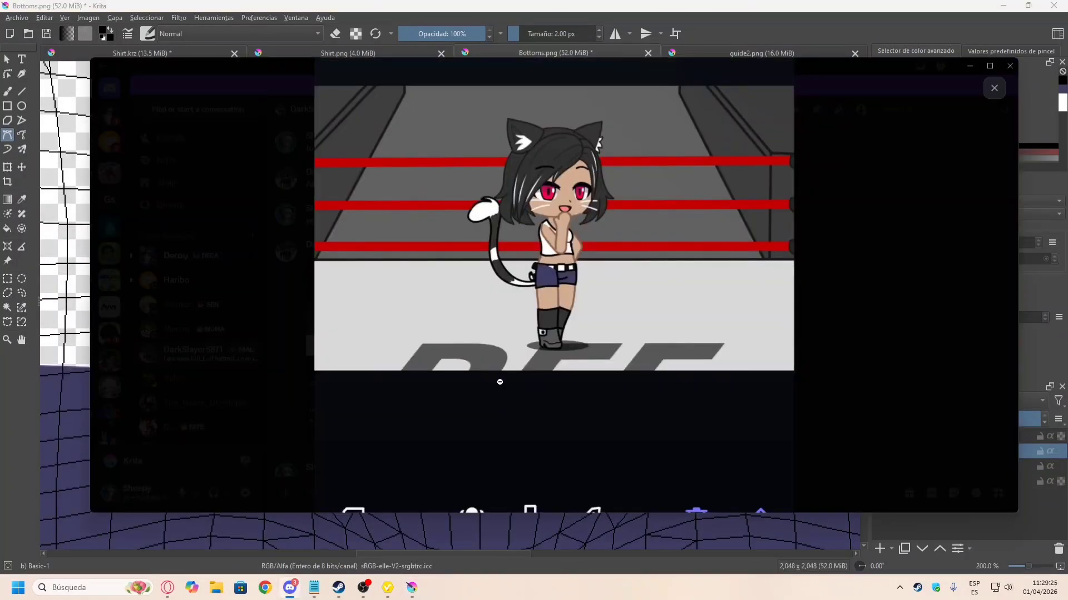
key("alt+Tab")
scroll(488, 370, "down", 2)
left_click(7, 106)
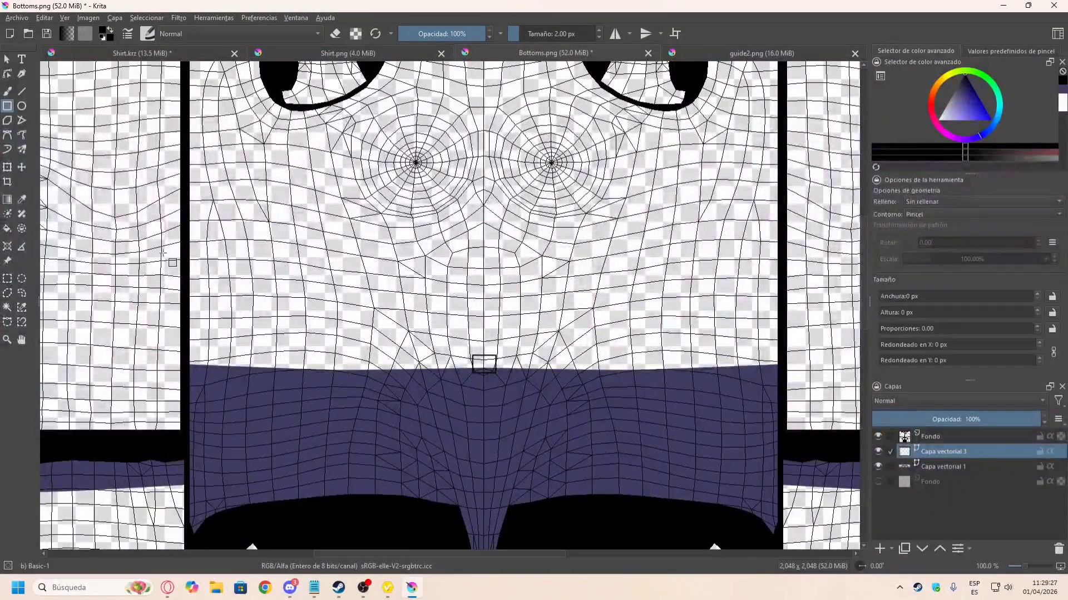
left_click_drag(188, 360, 786, 370)
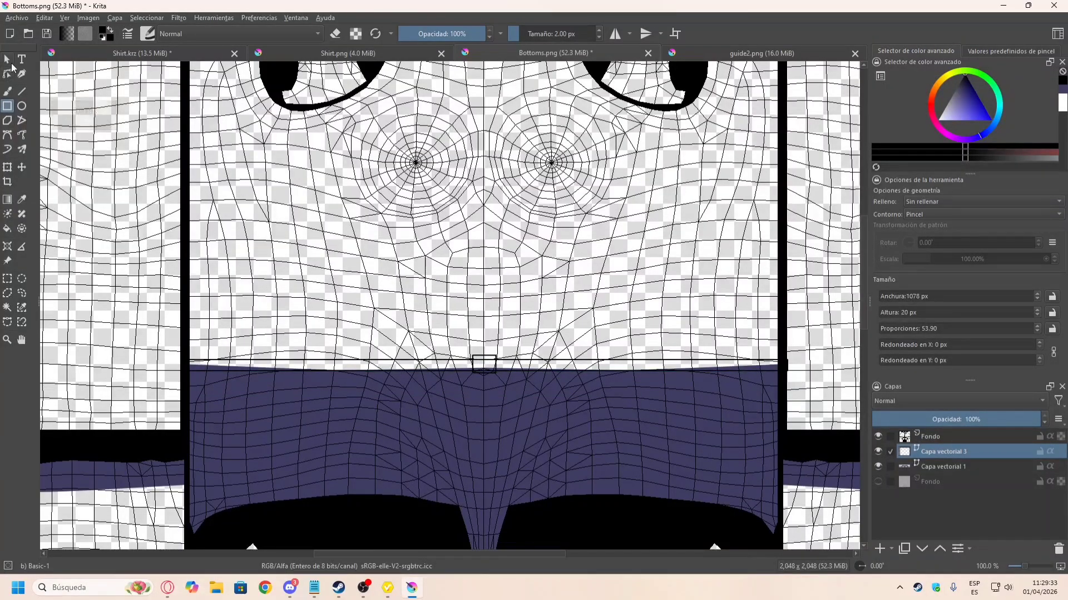
Step: Move the long belt rectangle down slightly to overlap the shorts' top edge, and fill it with black
left_click(7, 59)
scroll(626, 411, "up", 4, "ctrl")
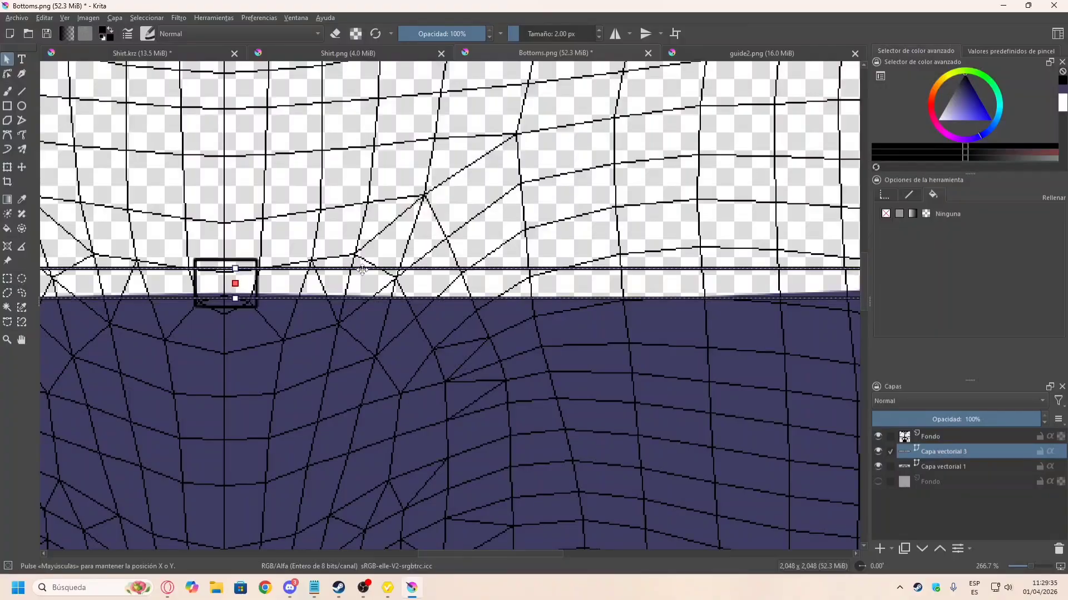
left_click_drag(362, 269, 362, 269)
scroll(456, 320, "down", 4)
scroll(478, 329, "up", 2)
key("alt+Tab")
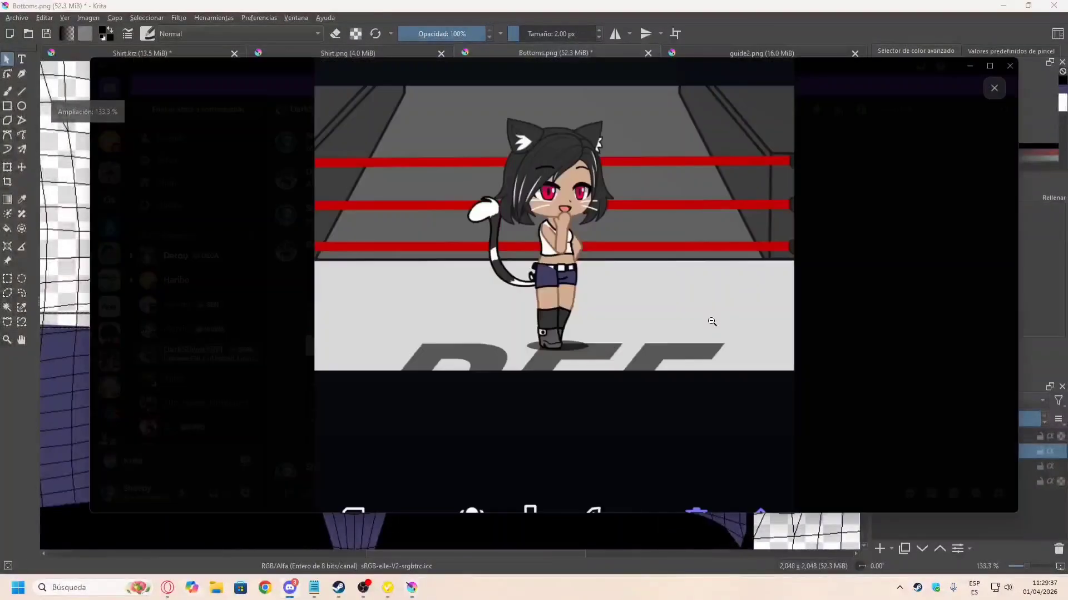
key("alt+Tab")
scroll(396, 348, "up", 2)
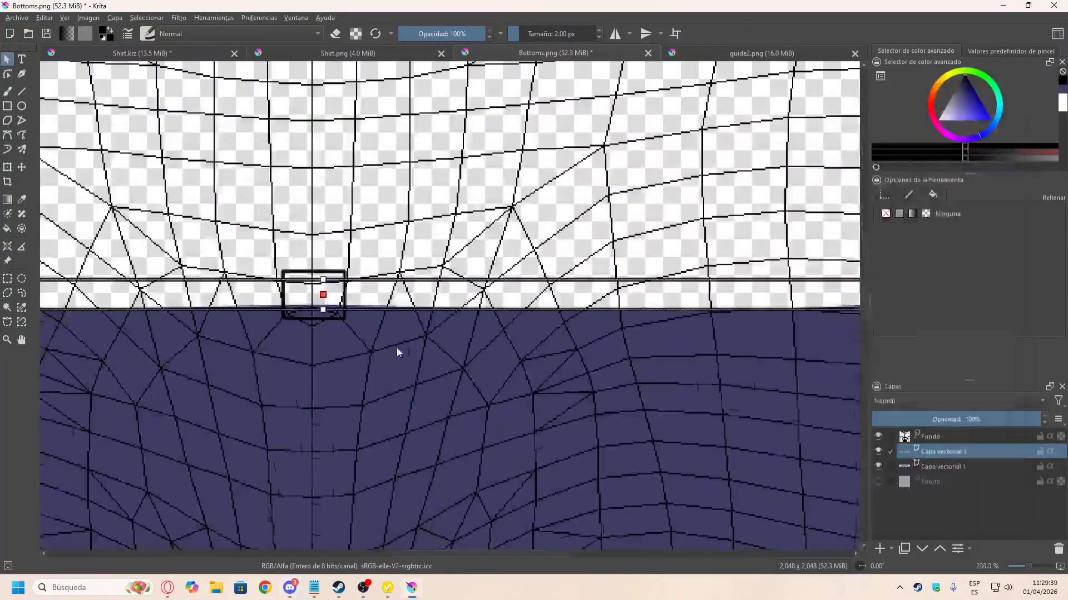
left_click_drag(390, 292, 391, 299)
scroll(390, 289, "down", 1)
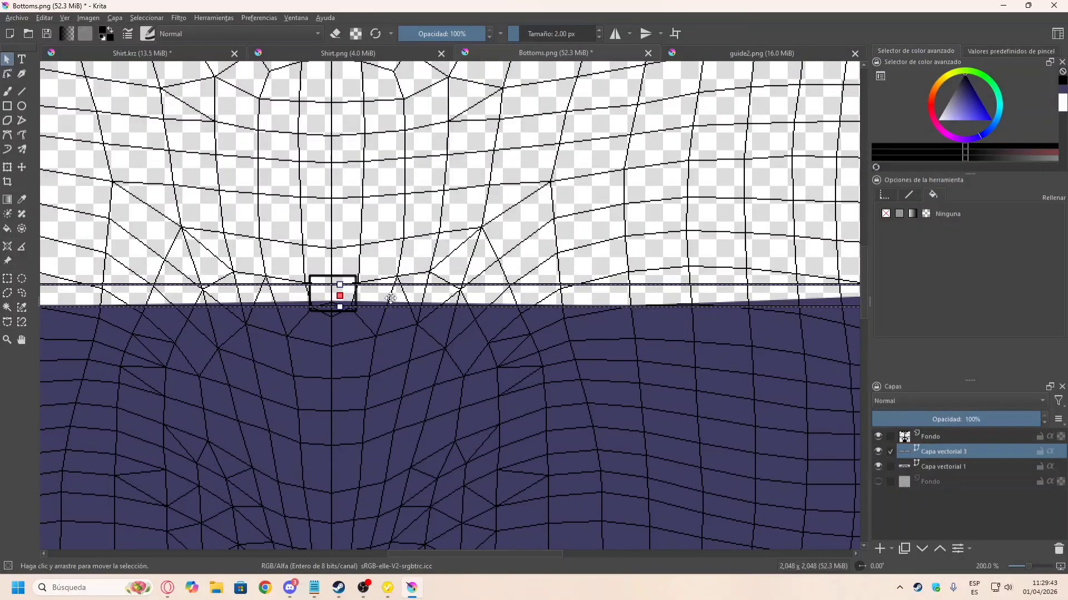
scroll(326, 304, "up", 6)
left_click_drag(304, 273, 303, 259)
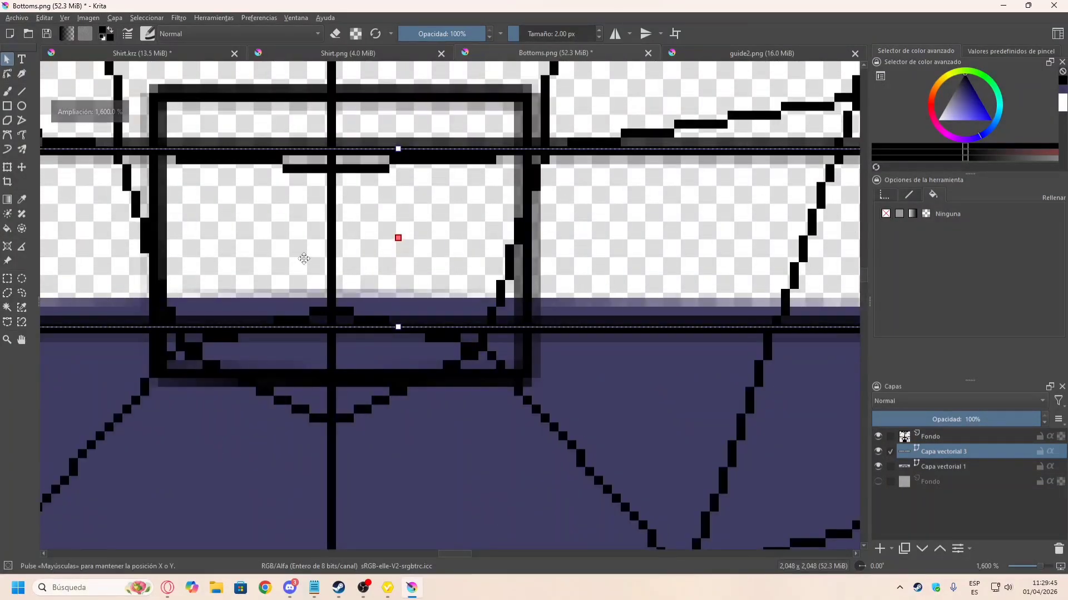
scroll(303, 259, "down", 9)
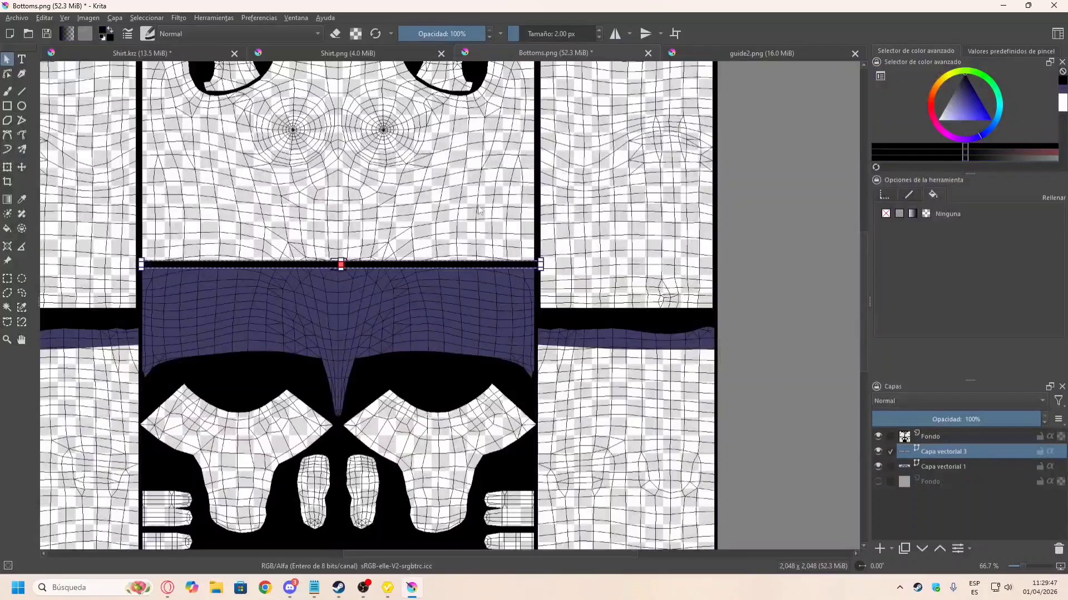
Step: Switch to imagecolorpicker.com in the browser, sample the belt colour #171717 from the character image and copy its hex code
key("alt+Tab")
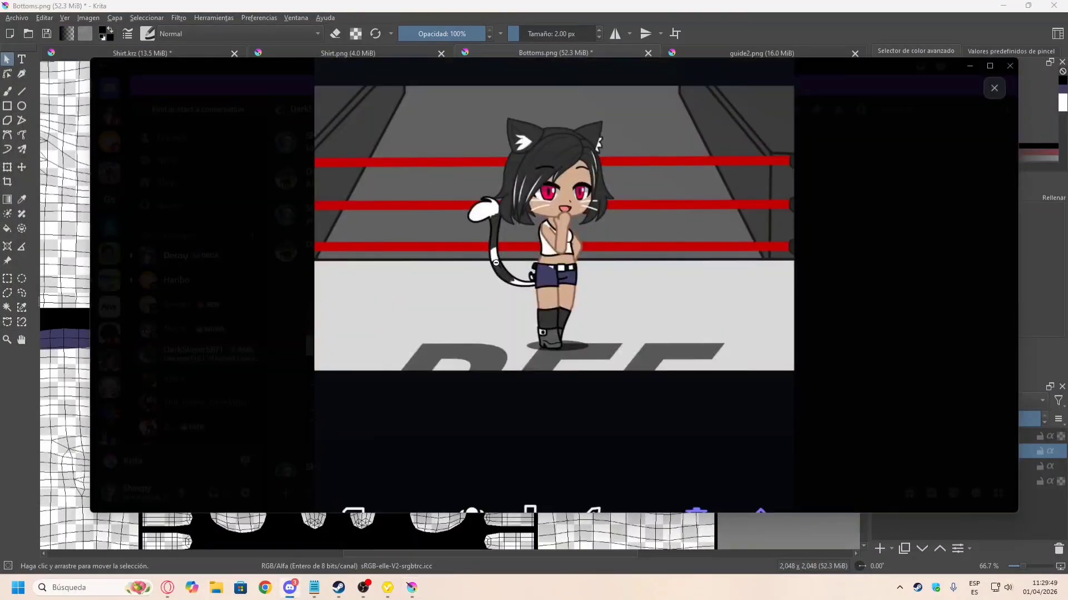
key("alt+Tab")
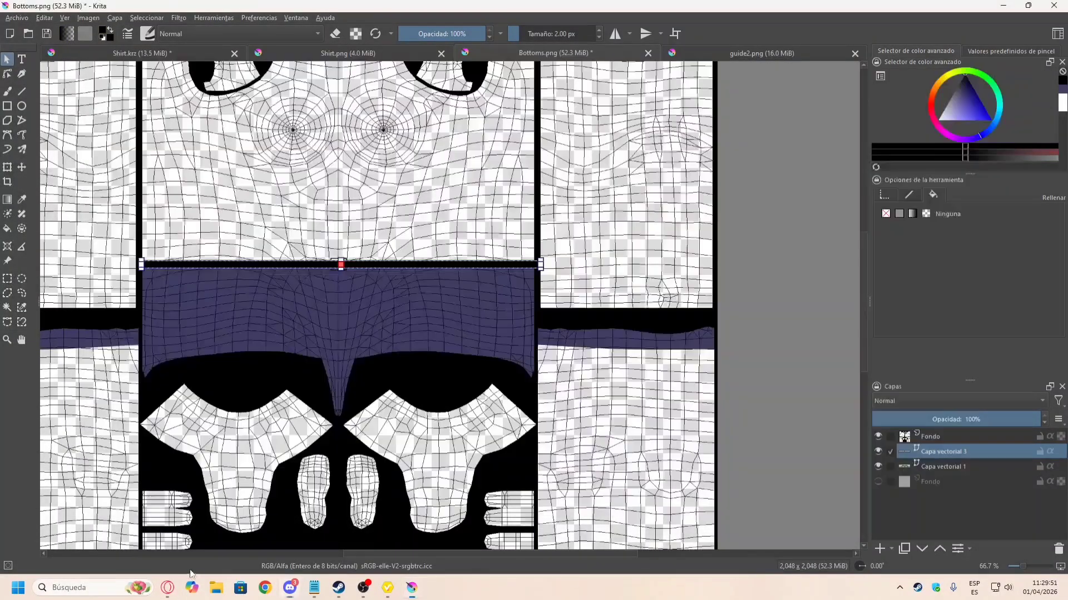
left_click(167, 588)
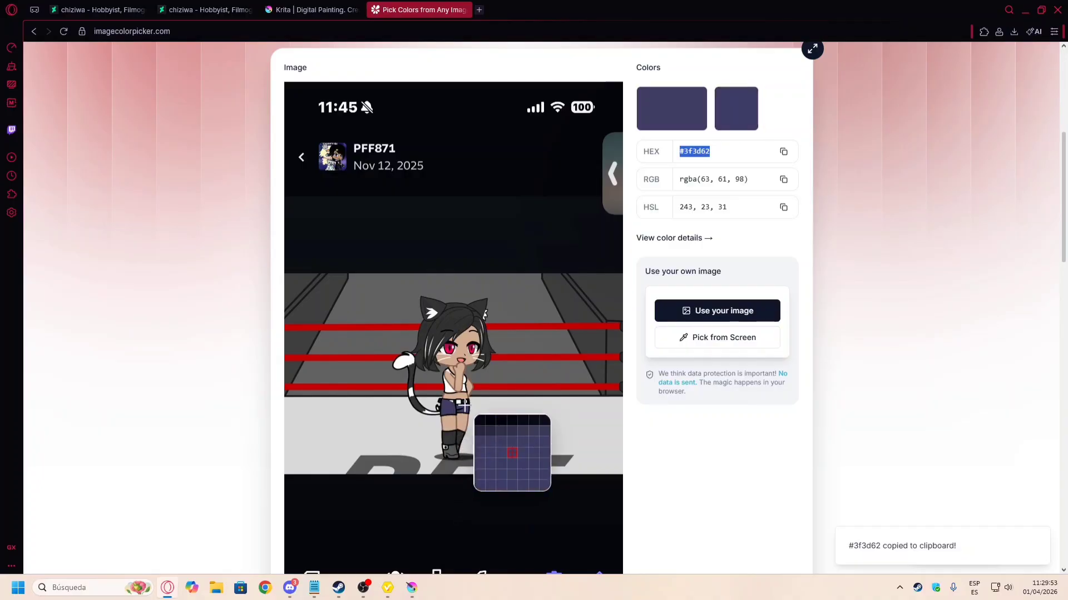
left_click(462, 403)
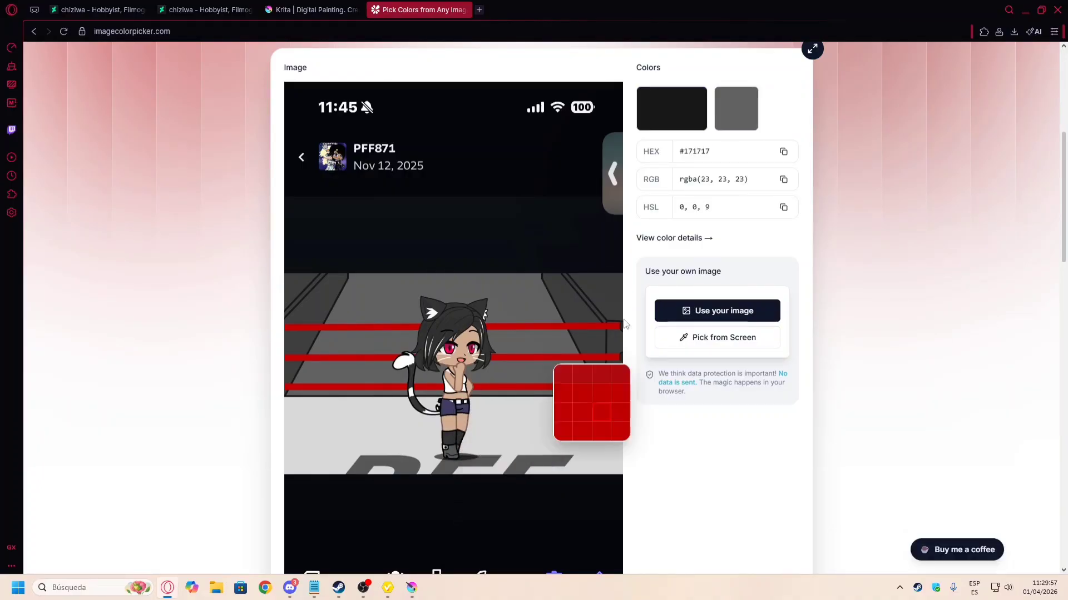
key("ctrl+c")
key("alt+Tab")
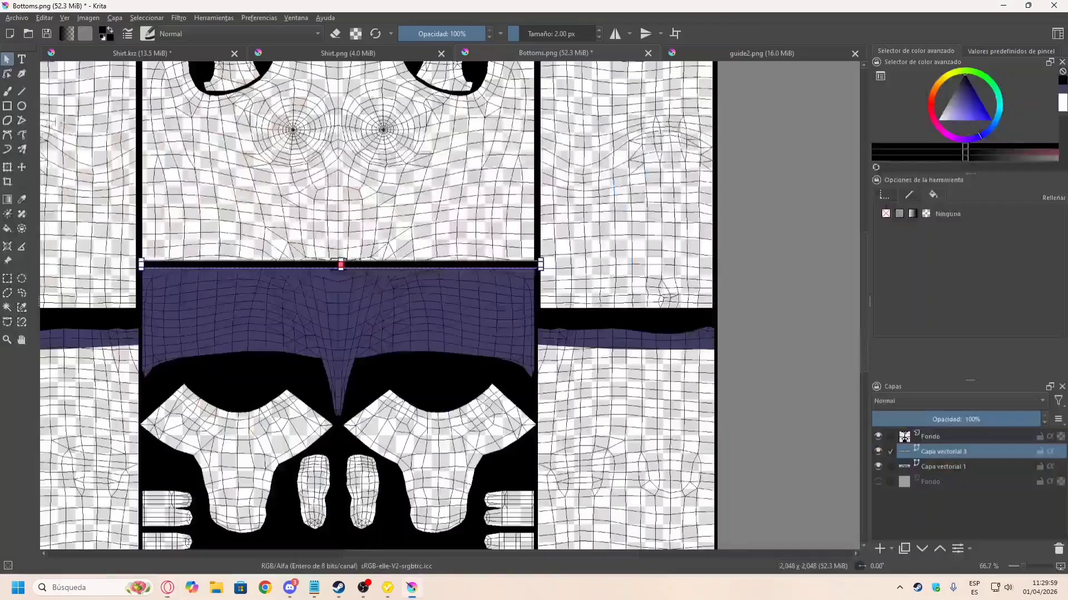
Step: Set the foreground colour to 171717 in Krita with the belt rectangle selected, applying it to the belt
left_click(102, 35)
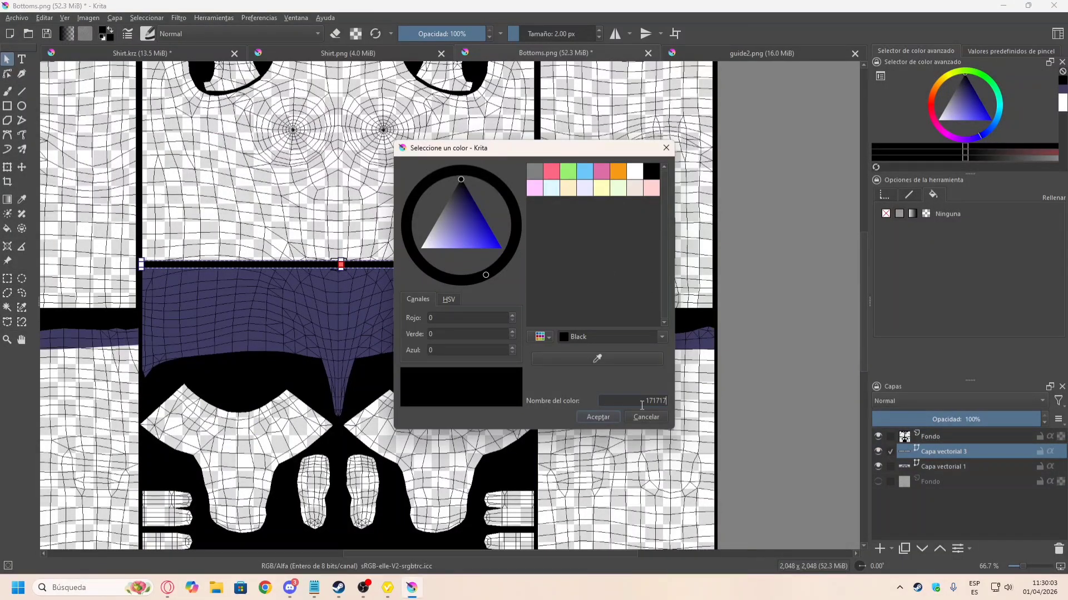
left_click(598, 418)
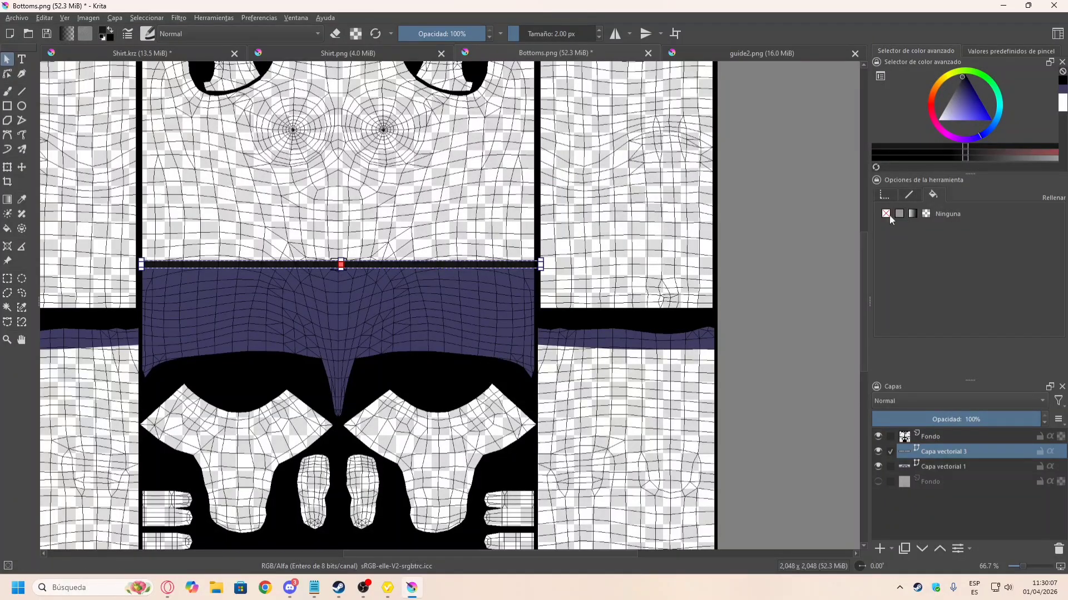
left_click(5, 136)
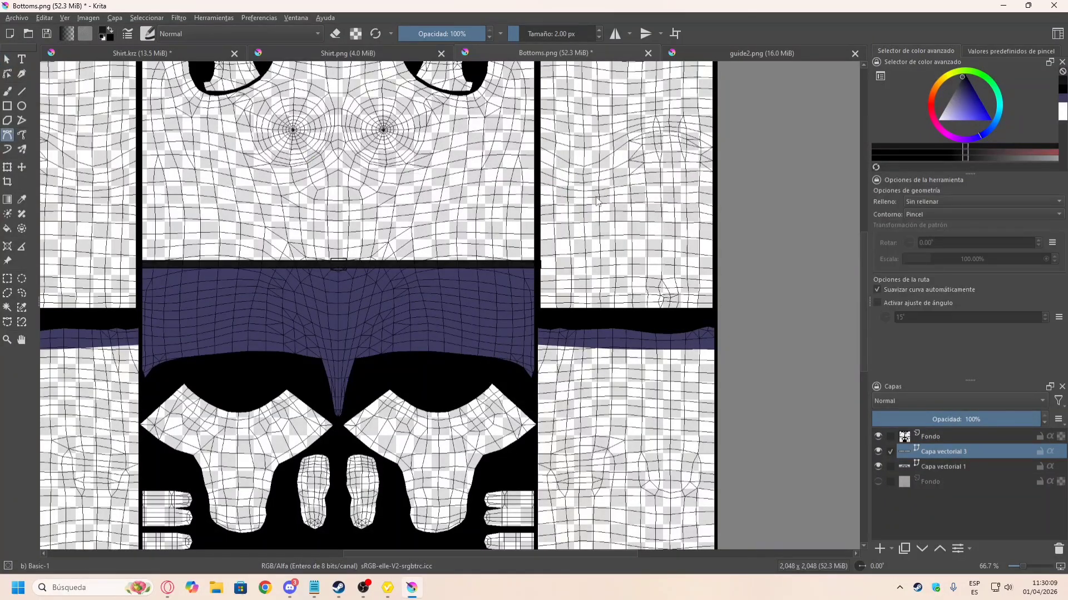
left_click(7, 59)
left_click(433, 264)
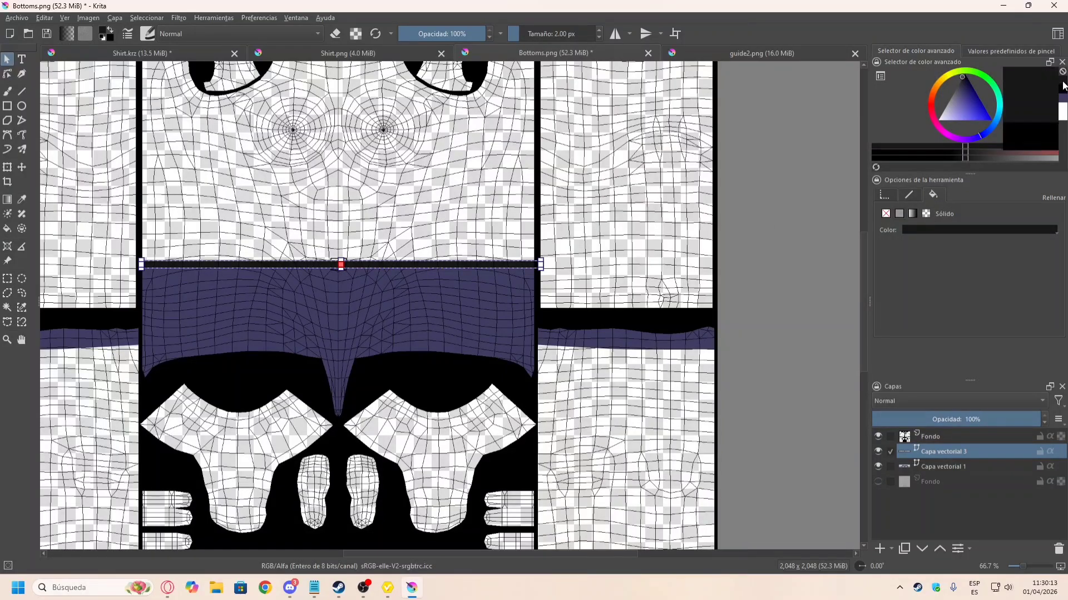
Step: Colour the small buckle rectangle white and bring it in front of the belt
scroll(342, 255, "up", 1, "ctrl")
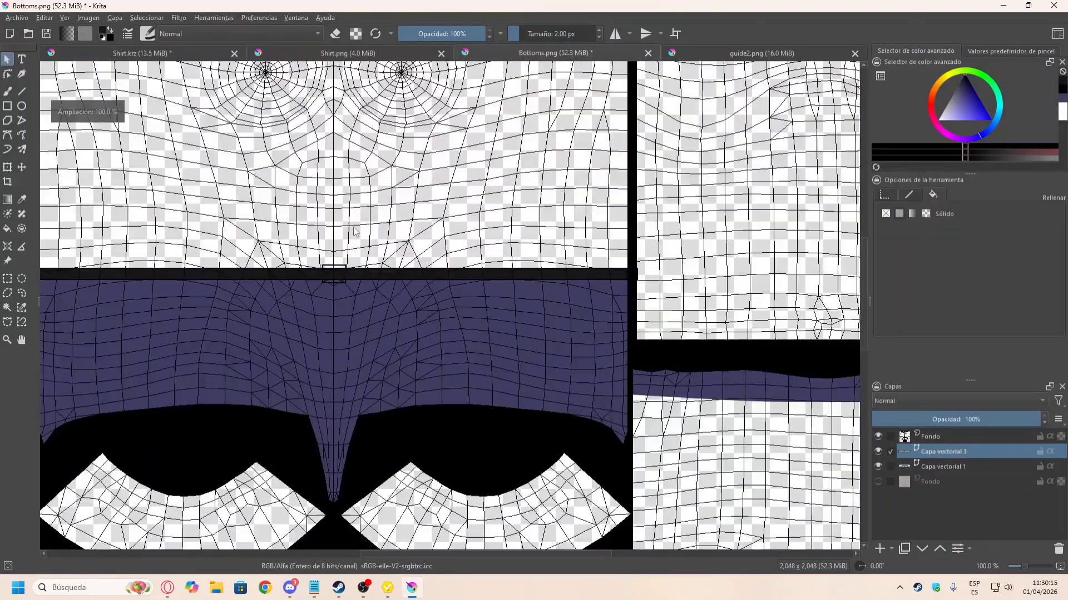
left_click(334, 271)
left_click_drag(961, 114, 931, 122)
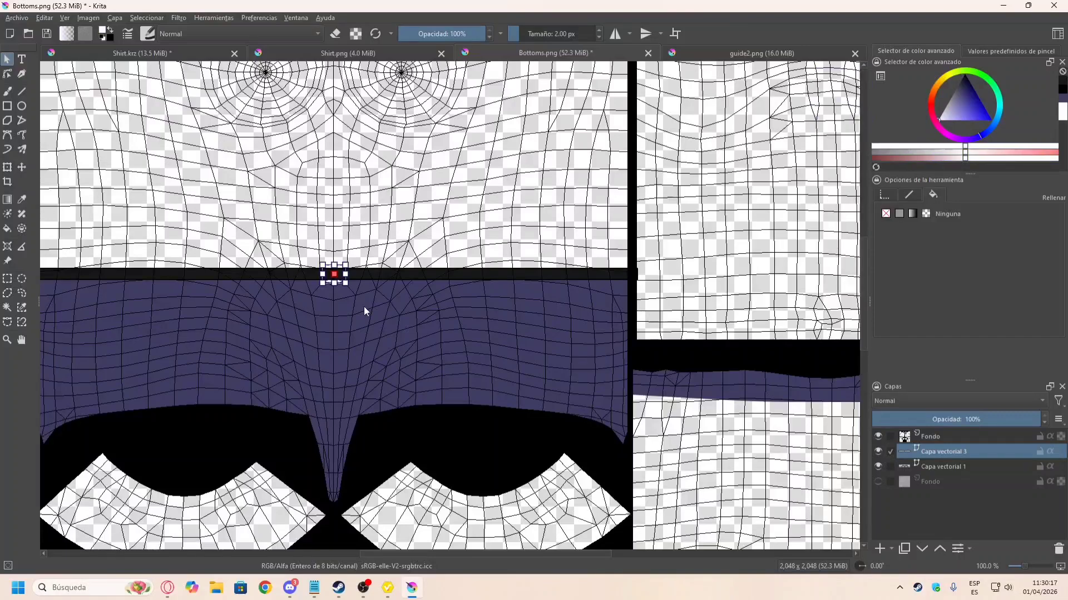
right_click(336, 274)
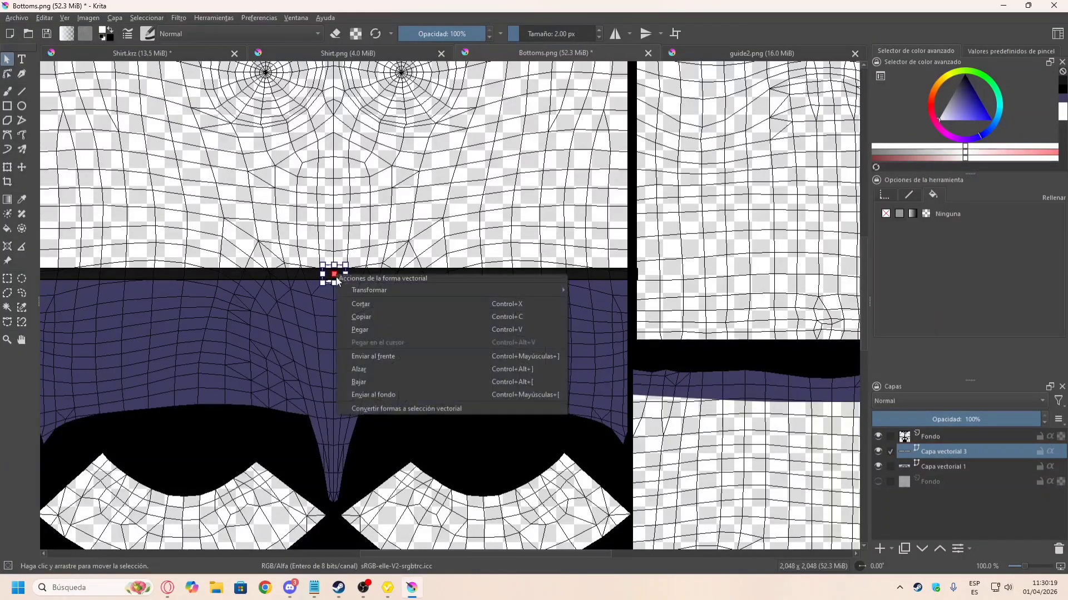
left_click(396, 355)
left_click(740, 266)
scroll(405, 280, "down", 2)
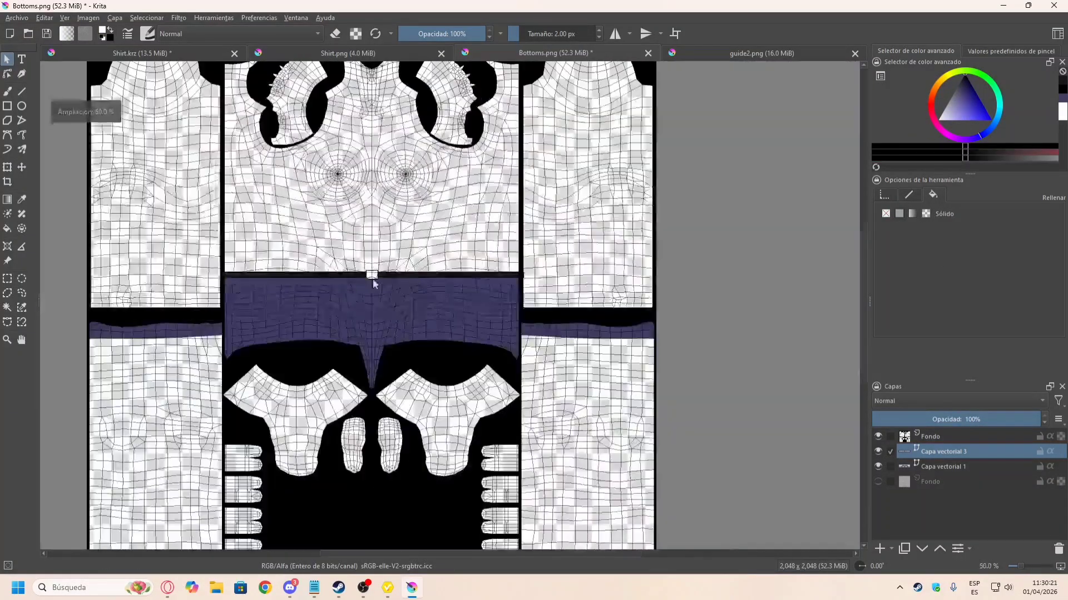
Step: Enlarge the white buckle rectangle so it is wider and taller at the centre of the belt
scroll(352, 285, "up", 2)
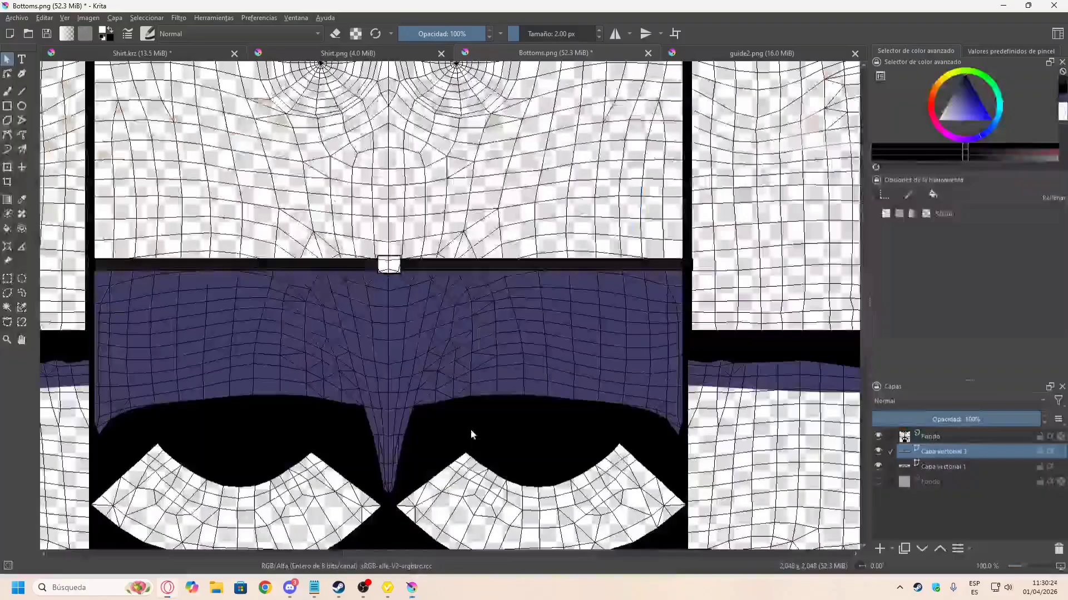
left_click(389, 265)
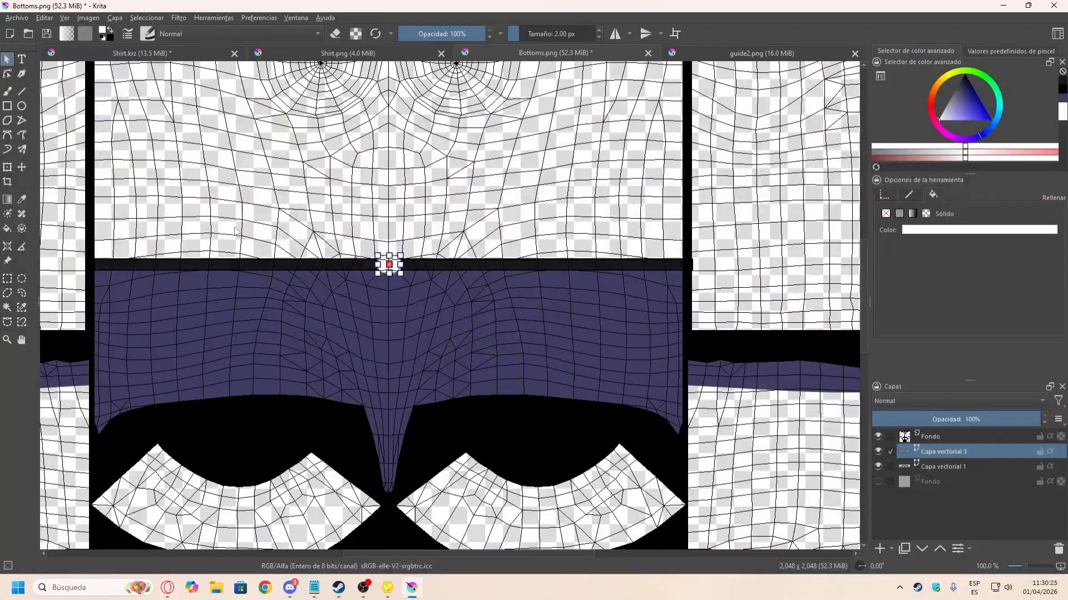
scroll(304, 253, "up", 2)
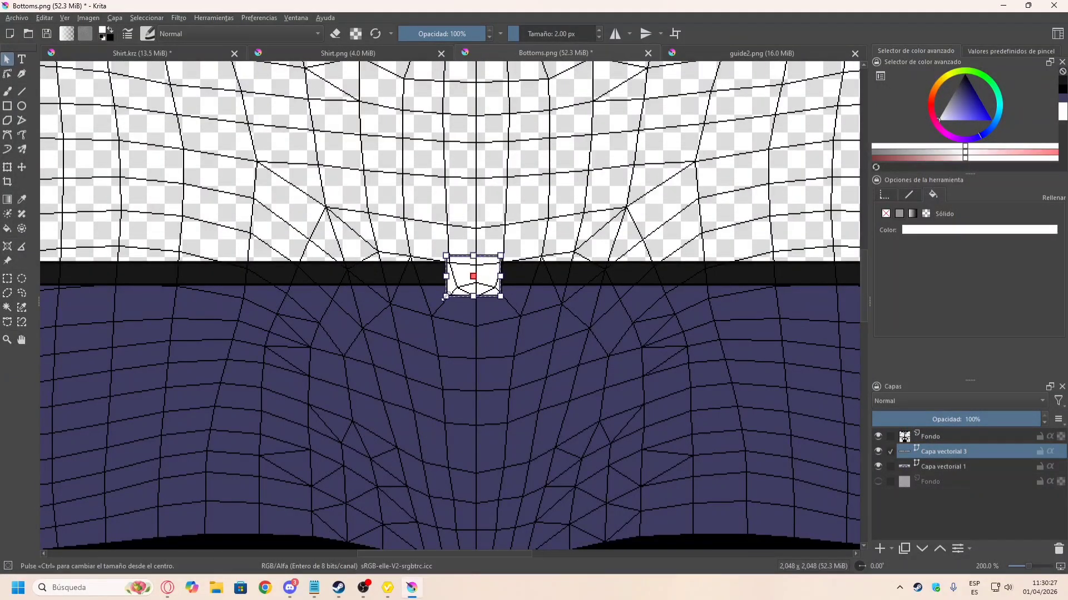
left_click_drag(445, 297, 442, 299)
mouse_move(499, 259)
left_mouse_down()
mouse_move(514, 257)
mouse_move(506, 280)
mouse_move(476, 295)
mouse_move(487, 290)
mouse_move(484, 258)
mouse_move(508, 276)
left_mouse_up()
Step: Thicken the dark belt rectangle slightly along the top edge of the shorts to suit the larger buckle
left_click(538, 277)
scroll(507, 277, "down", 3)
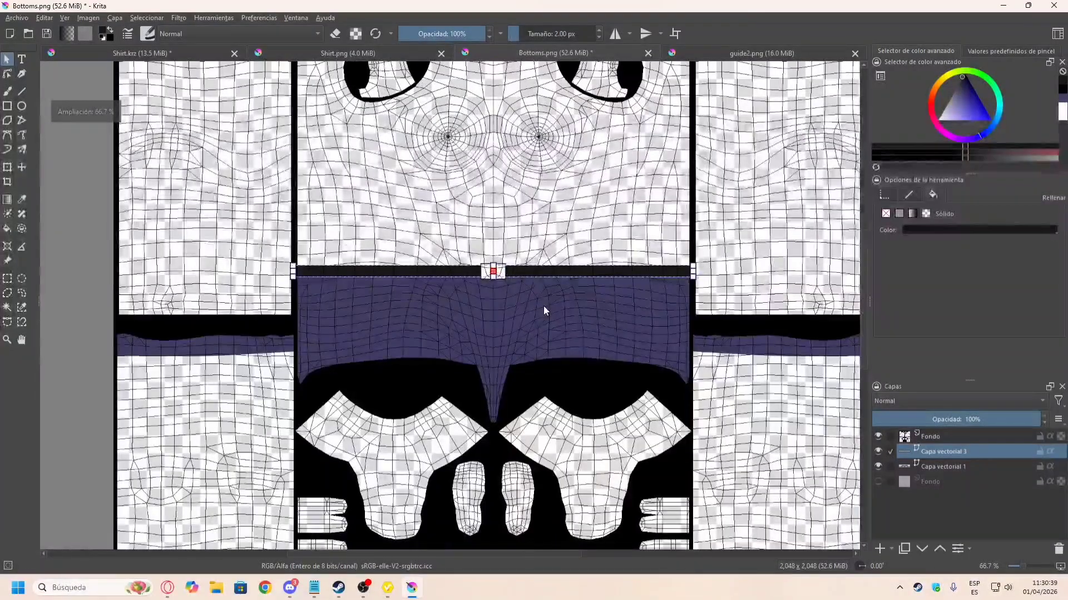
scroll(254, 282, "up", 5)
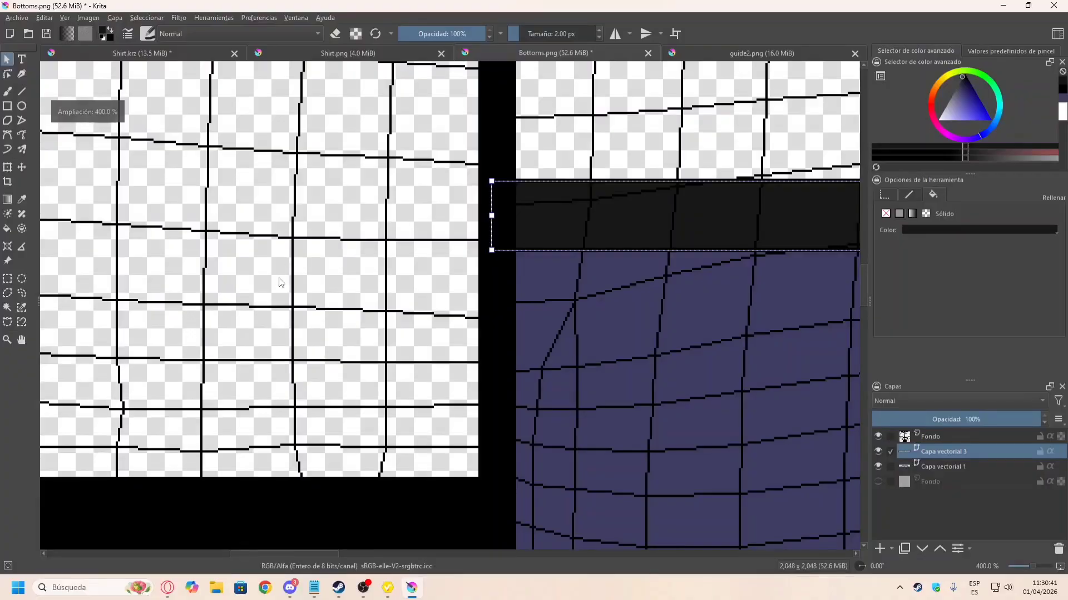
scroll(281, 282, "down", 5)
scroll(452, 329, "up", 3)
scroll(452, 329, "down", 3)
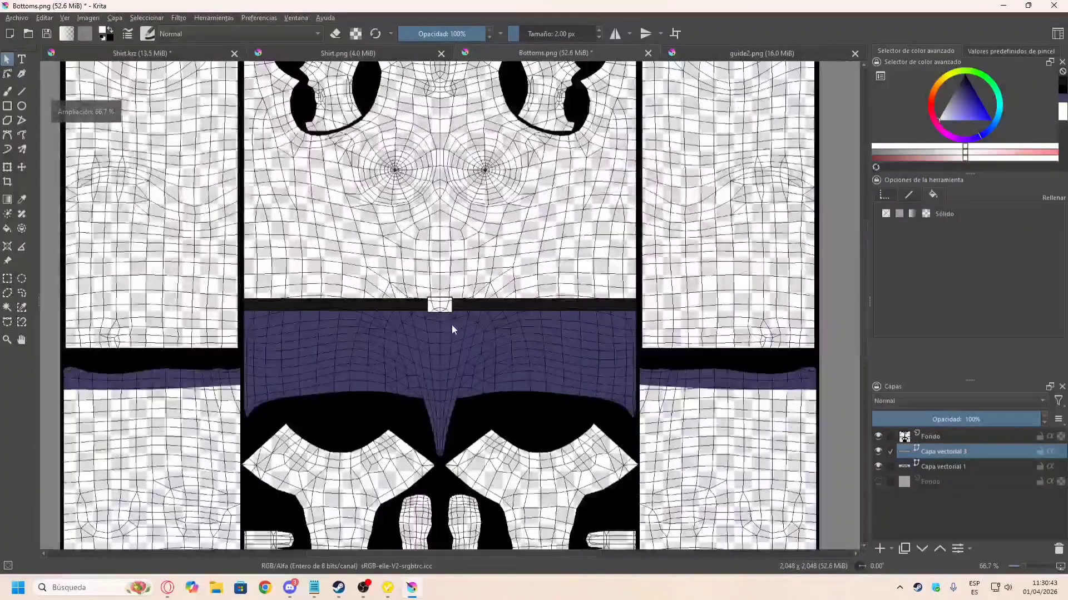
Step: Check the belt on the browser's reference image, and add a smaller white copy of the buckle in Krita, trimmed to the belt's height, right of it
key("alt+Tab")
key("alt+Tab")
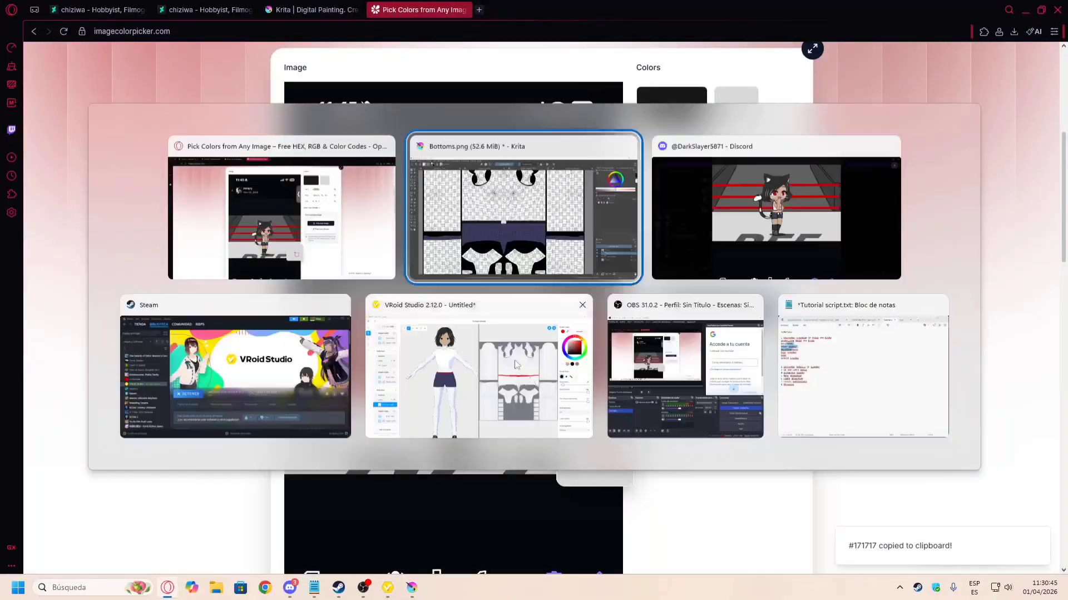
scroll(494, 313, "up", 2)
key("alt+Tab")
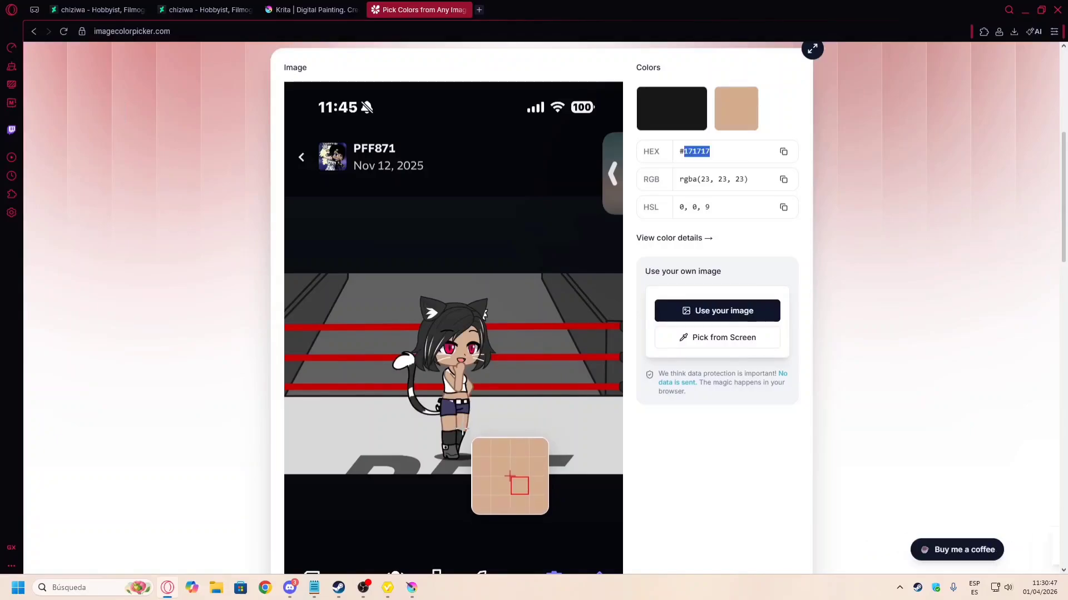
key("alt+Tab")
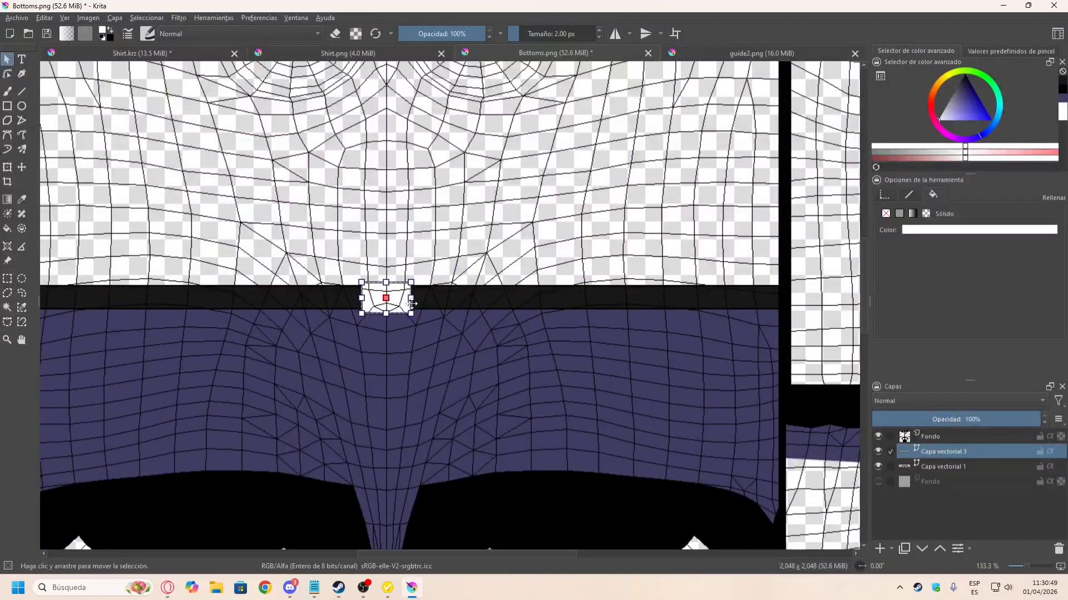
left_click_drag(412, 303, 494, 304)
scroll(496, 303, "up", 4, "ctrl")
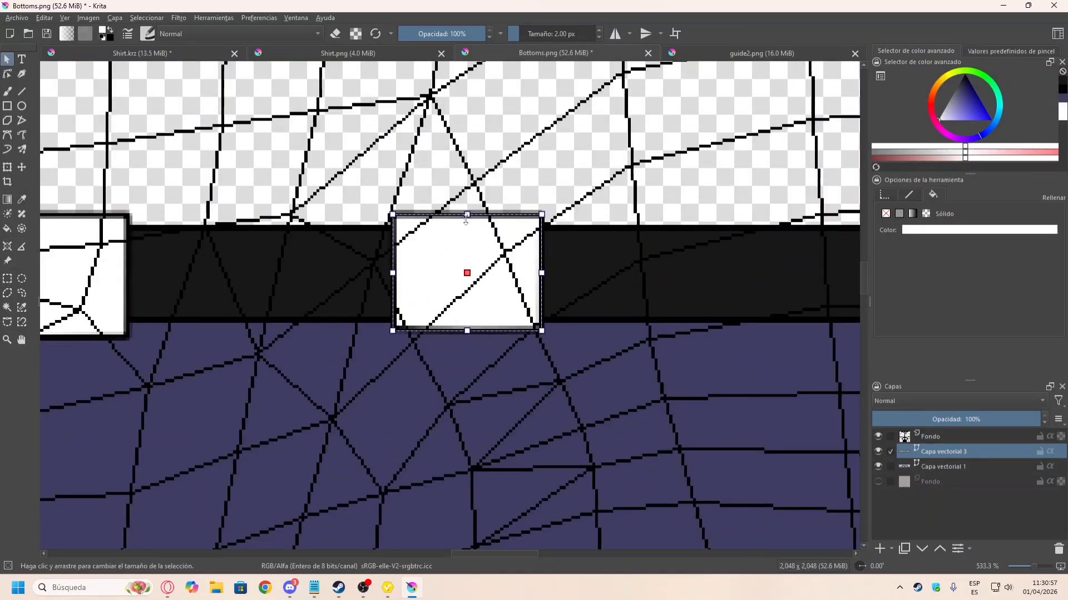
left_click_drag(466, 220, 467, 225)
left_click_drag(467, 330, 468, 325)
scroll(481, 287, "down", 1, "ctrl")
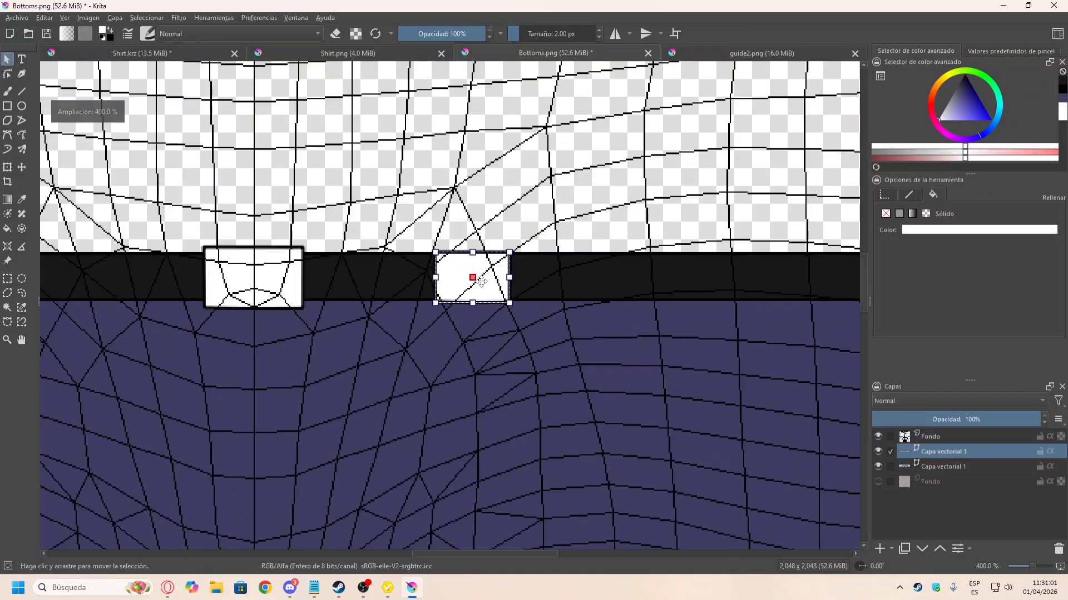
Step: Add two more copies of the small white rectangle, spaced out along the right half of the belt
left_click_drag(485, 284, 672, 284)
scroll(568, 282, "down", 3, "ctrl")
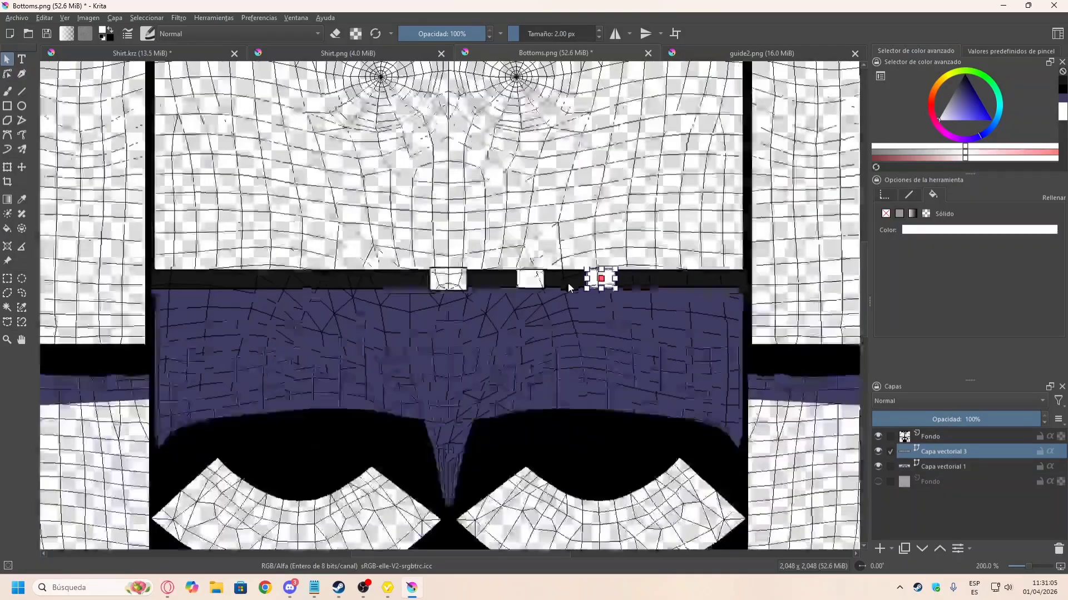
scroll(612, 282, "up", 2)
key("ctrl+v")
left_click_drag(418, 282, 719, 276)
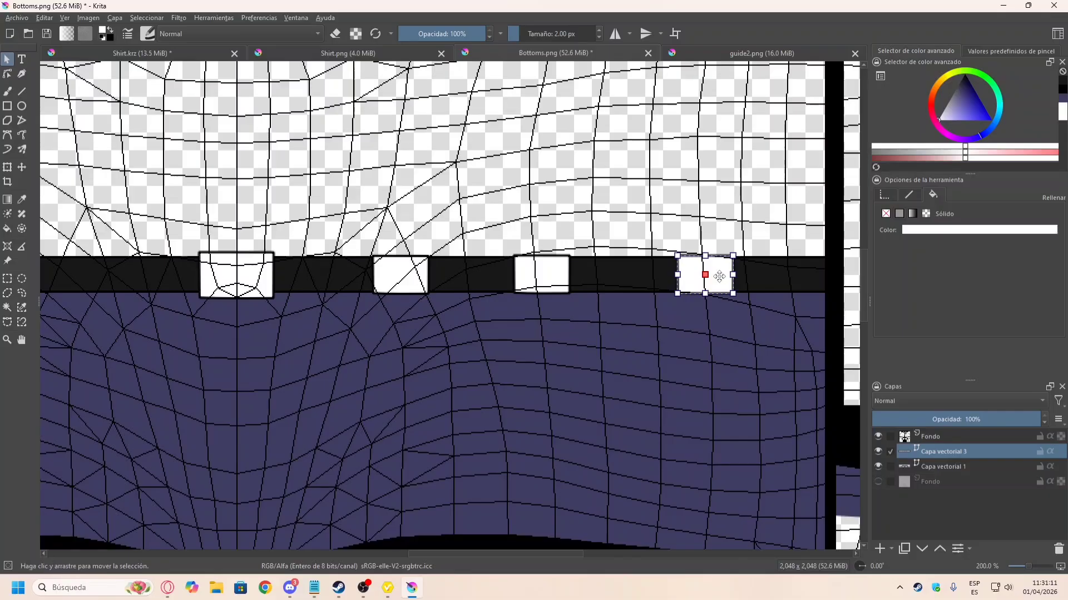
Step: Paste another small white rectangle and align it on the belt just left of the buckle
scroll(590, 336, "down", 5)
key("ctrl+v")
scroll(552, 330, "up", 8)
left_click_drag(581, 285, 120, 276)
scroll(384, 350, "down", 5)
scroll(319, 311, "up", 5)
left_click_drag(397, 386, 135, 382)
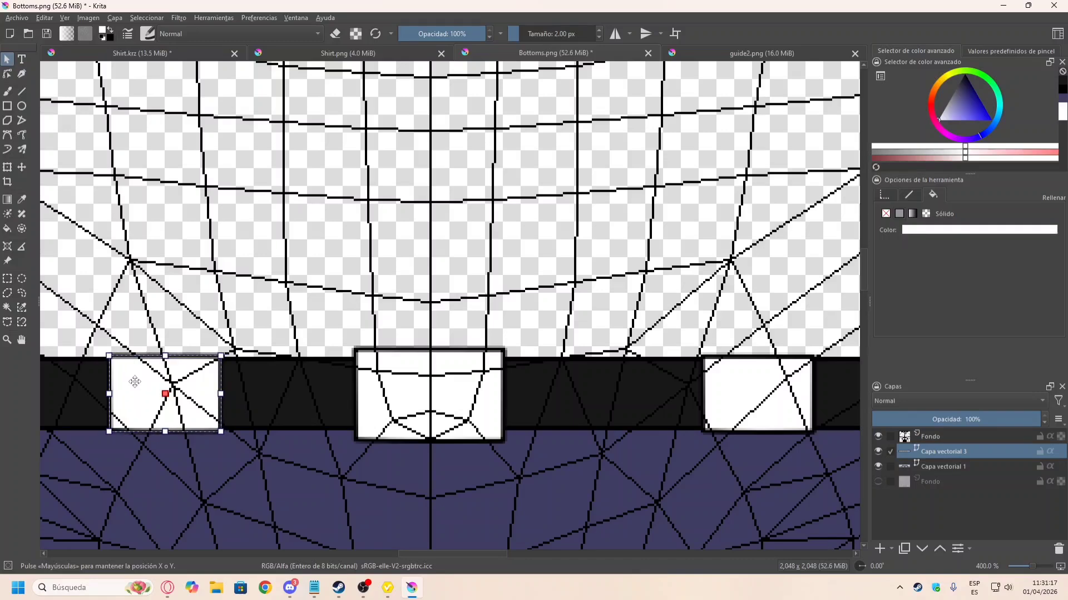
scroll(339, 370, "down", 5)
scroll(529, 375, "up", 6)
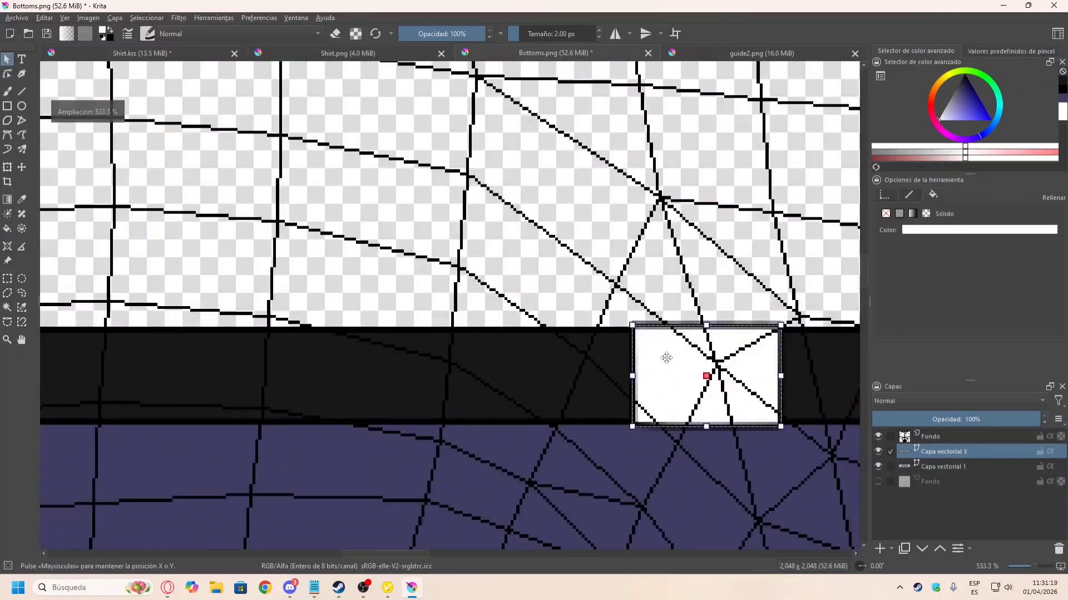
left_click_drag(666, 357, 651, 358)
scroll(448, 334, "down", 5)
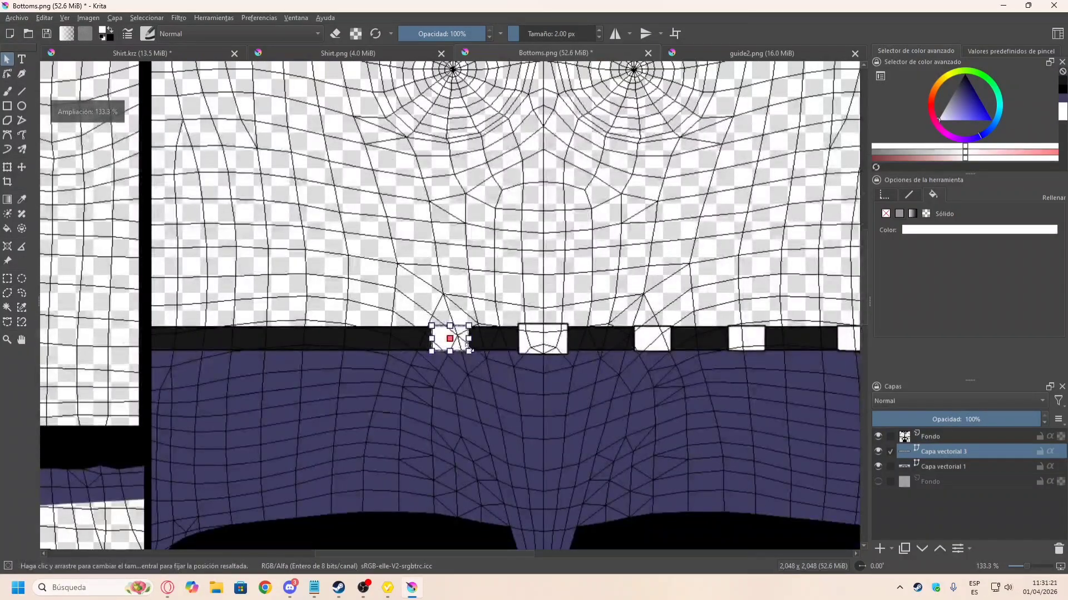
Step: Place a second small white rectangle farther along the belt's left half and shift both left pieces slightly outward
scroll(470, 347, "up", 3)
left_click_drag(392, 314, 107, 323)
scroll(367, 362, "down", 4)
scroll(290, 352, "up", 4)
left_click_drag(325, 360, 293, 360)
scroll(297, 357, "down", 5)
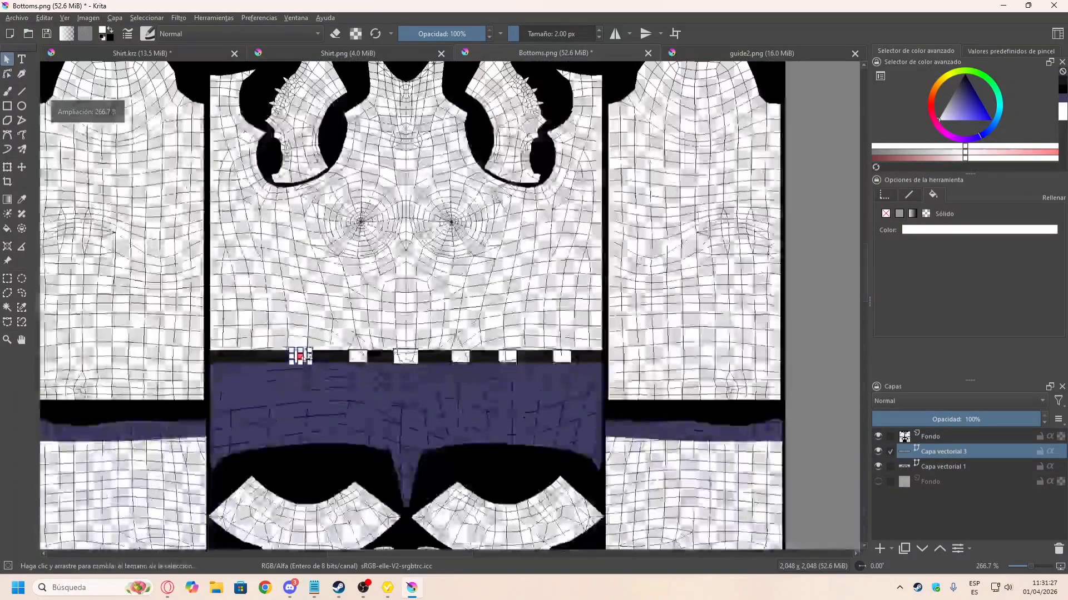
scroll(305, 369, "up", 3)
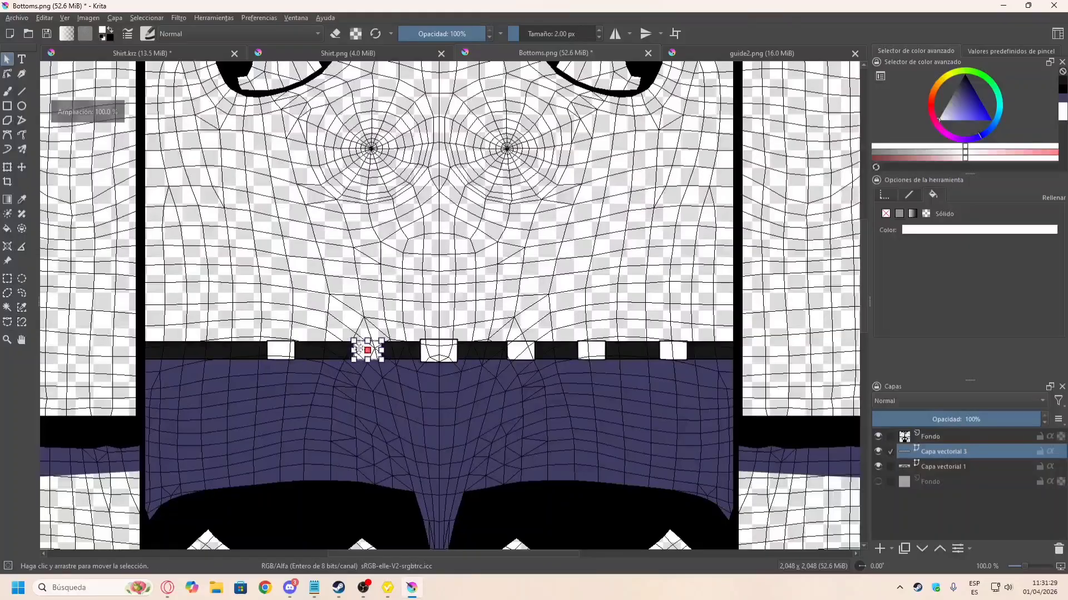
left_click_drag(362, 347, 351, 347)
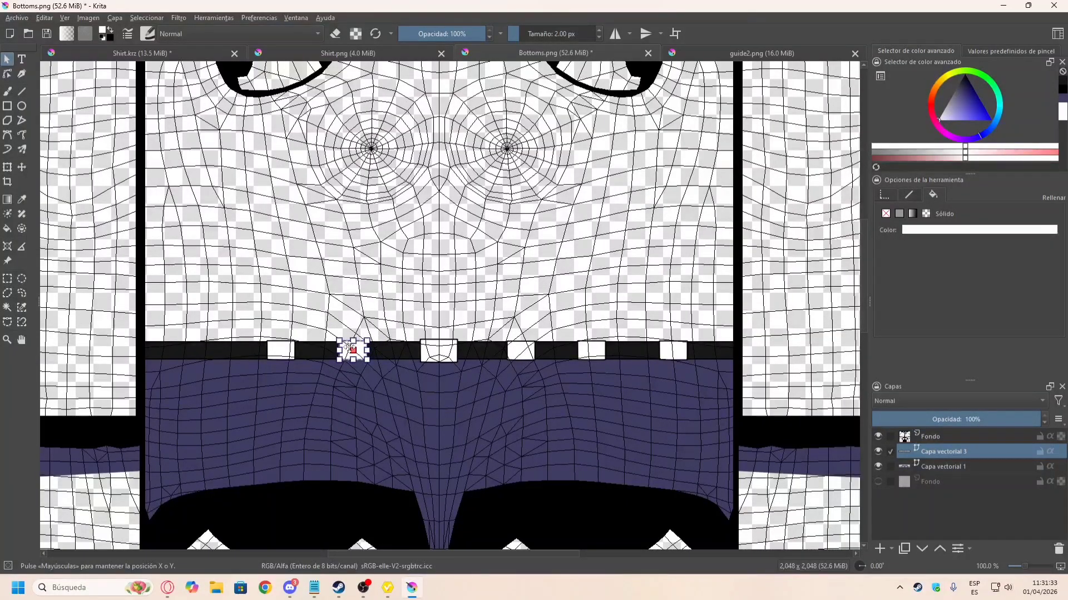
left_click(282, 350)
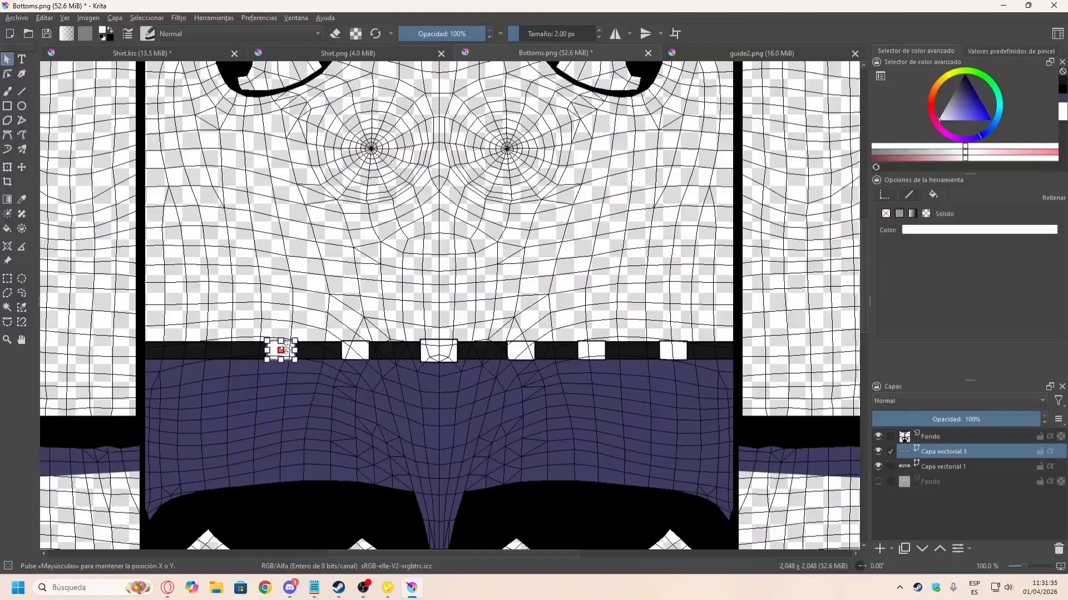
Step: Place a third copy of the small white rectangle near the left end of the belt
left_click(368, 350)
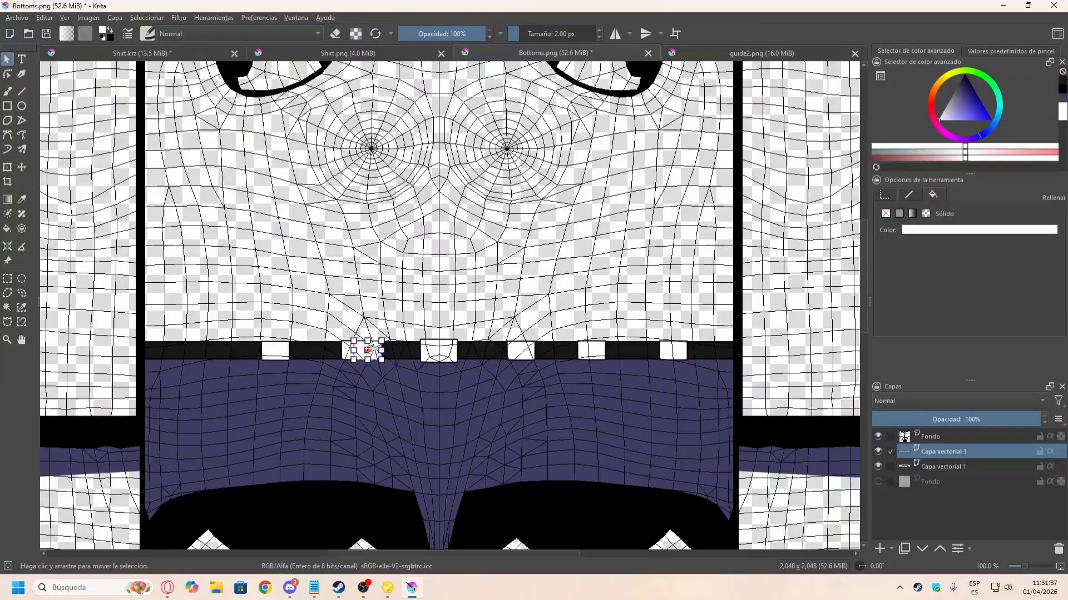
left_click_drag(359, 355, 207, 356)
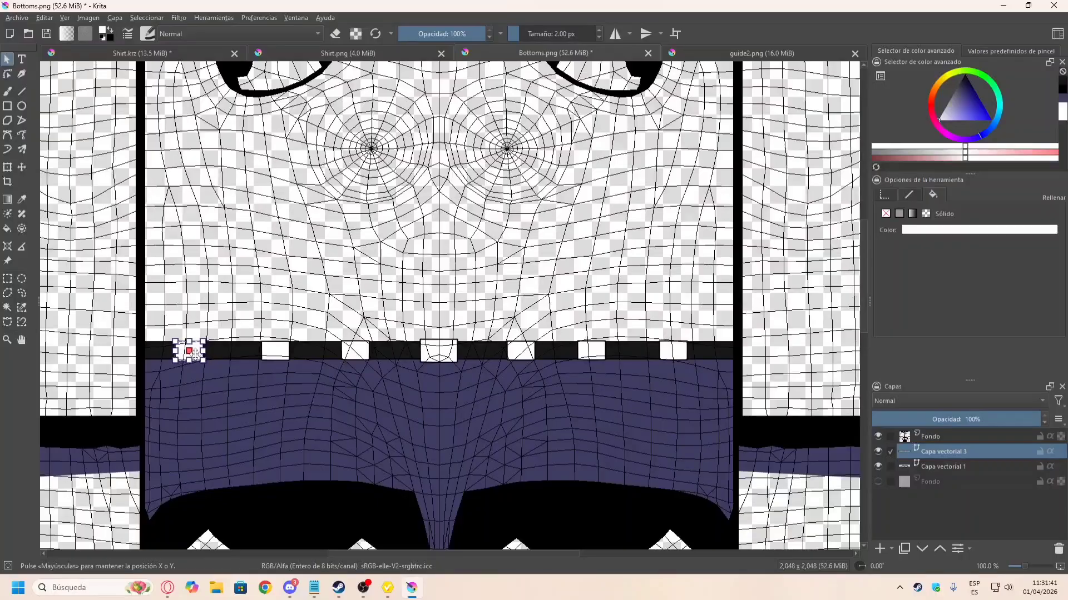
scroll(191, 350, "up", 1)
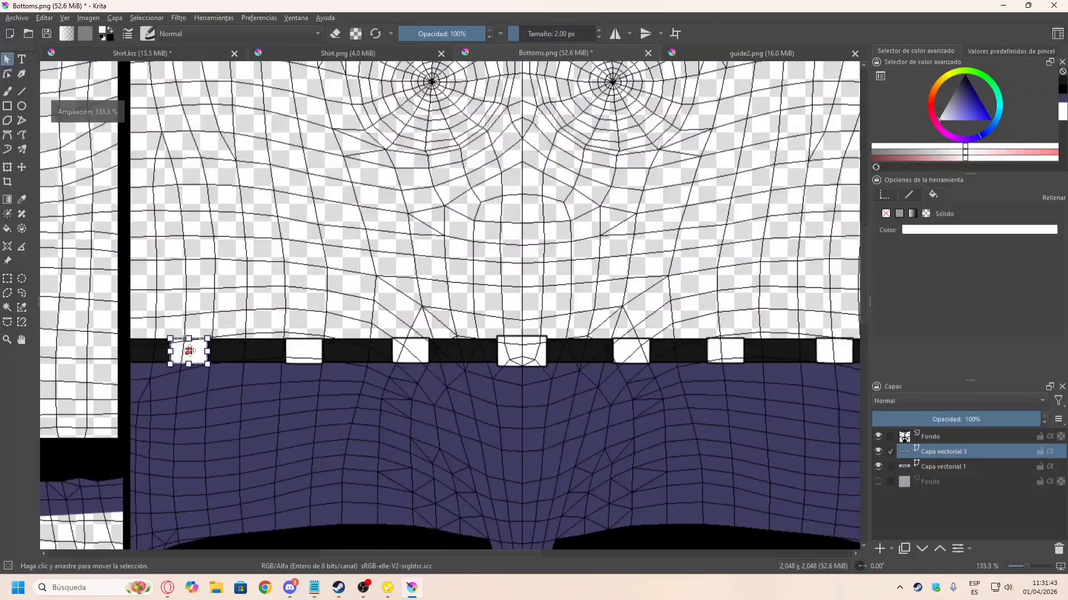
mouse_move(192, 350)
left_mouse_down()
mouse_move(210, 349)
mouse_move(184, 351)
left_mouse_up()
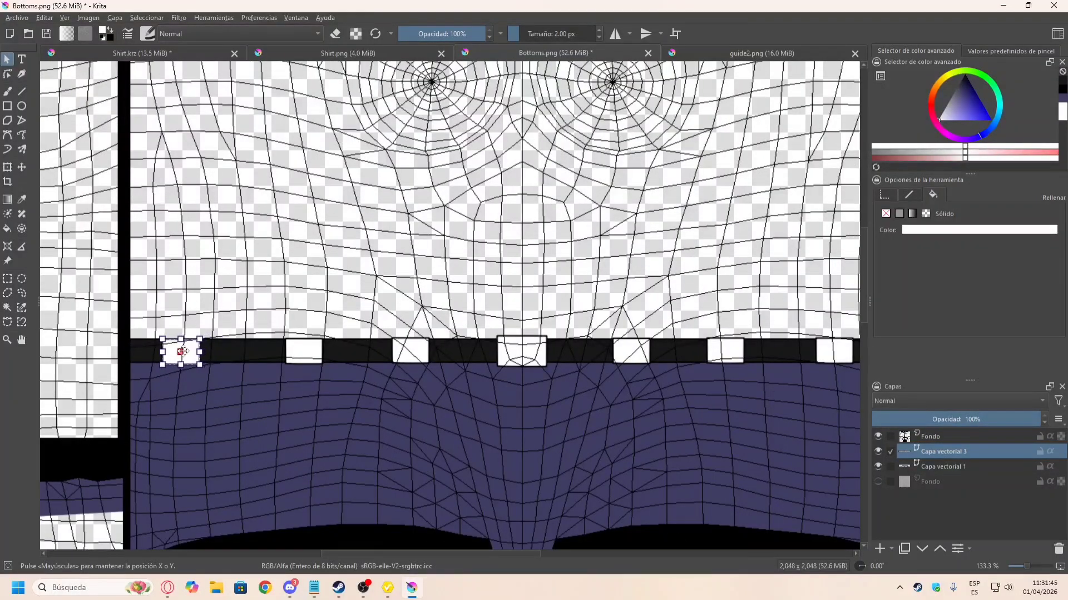
Step: Even out the belt pattern by moving the two outer right rectangles and the middle left one slightly outward
scroll(218, 298, "down", 1)
left_click(690, 342)
scroll(688, 342, "up", 2)
left_click_drag(683, 338, 716, 337)
left_click(516, 330)
left_click_drag(516, 330, 541, 328)
scroll(565, 332, "down", 2)
scroll(205, 339, "up", 1)
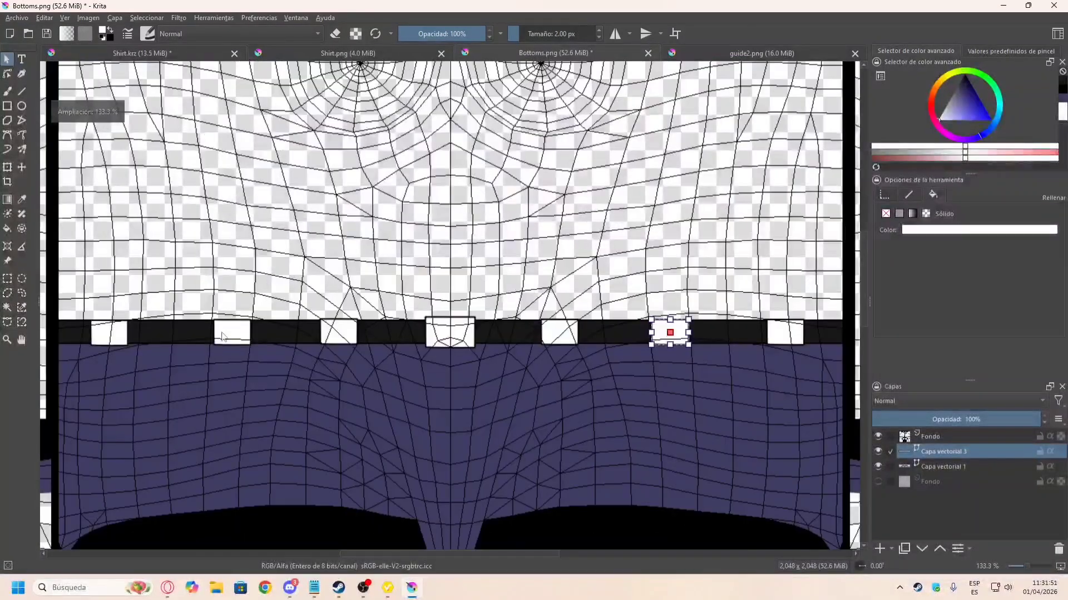
left_click(224, 333)
left_click_drag(235, 327, 231, 326)
scroll(460, 350, "down", 4)
left_click(458, 351)
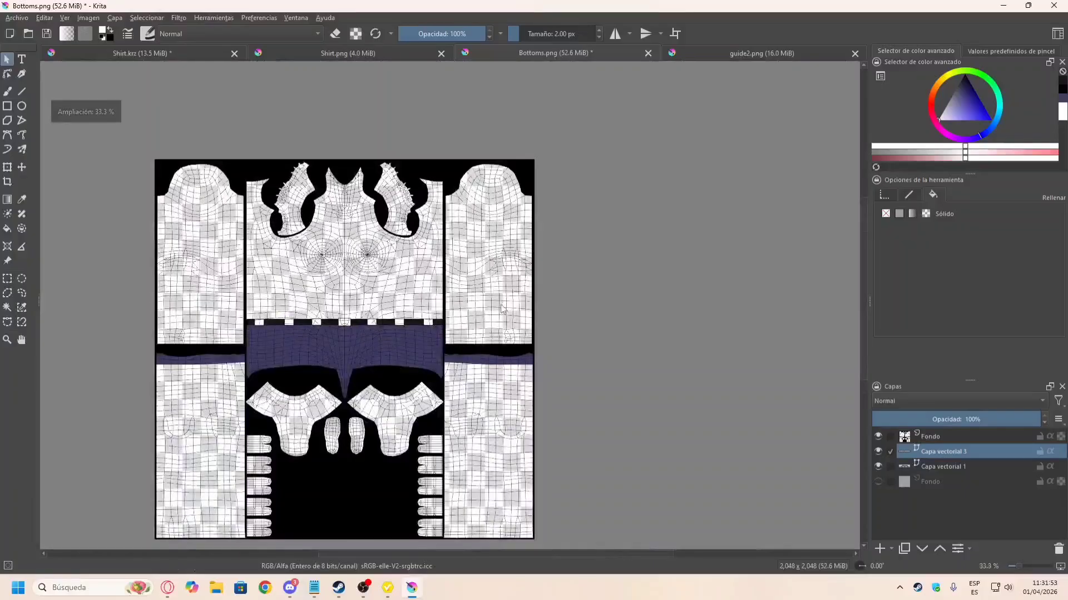
Step: Hide the shorts layer Capa vectorial 1 and the UV guide layer so only the belt is shown
scroll(389, 346, "up", 3)
left_click(878, 466)
scroll(854, 409, "down", 4)
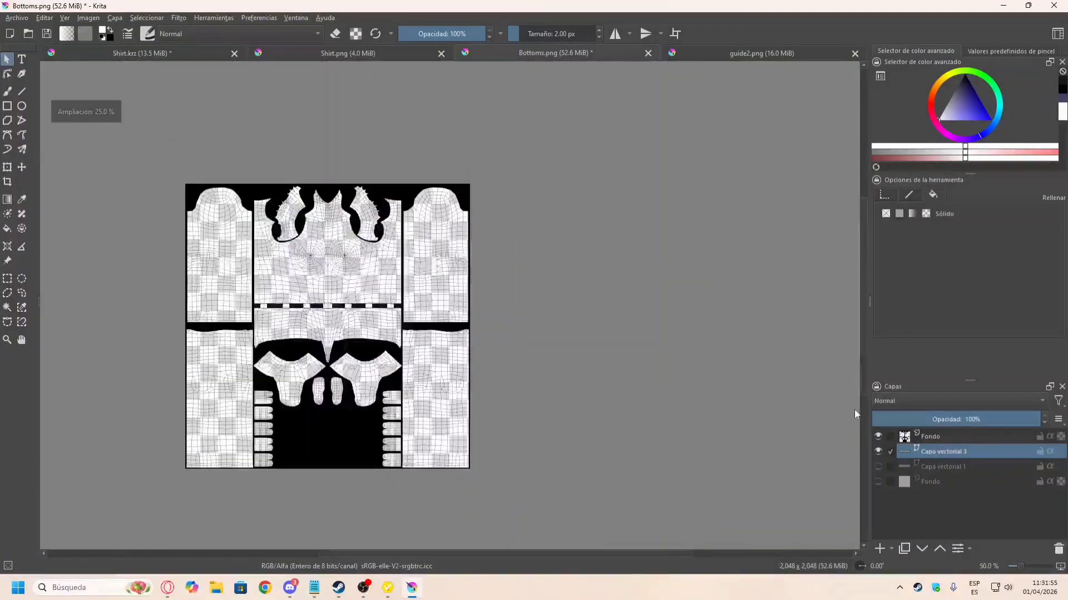
left_click(877, 436)
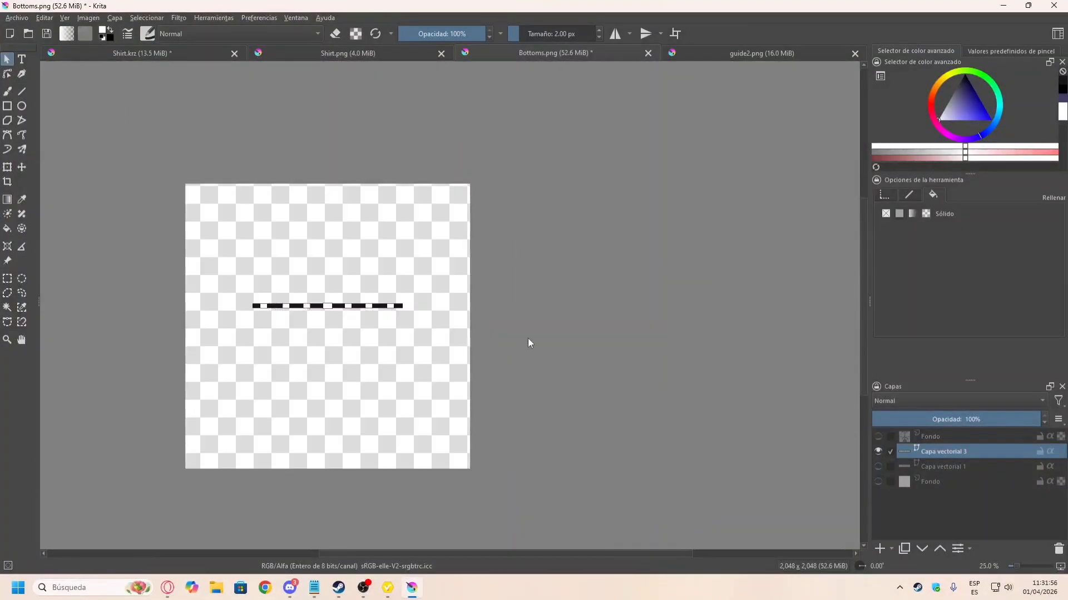
Step: Export the isolated belt as a PNG image named Belt in the Lucy folder, keeping the default PNG options
left_click(17, 18)
left_click(41, 124)
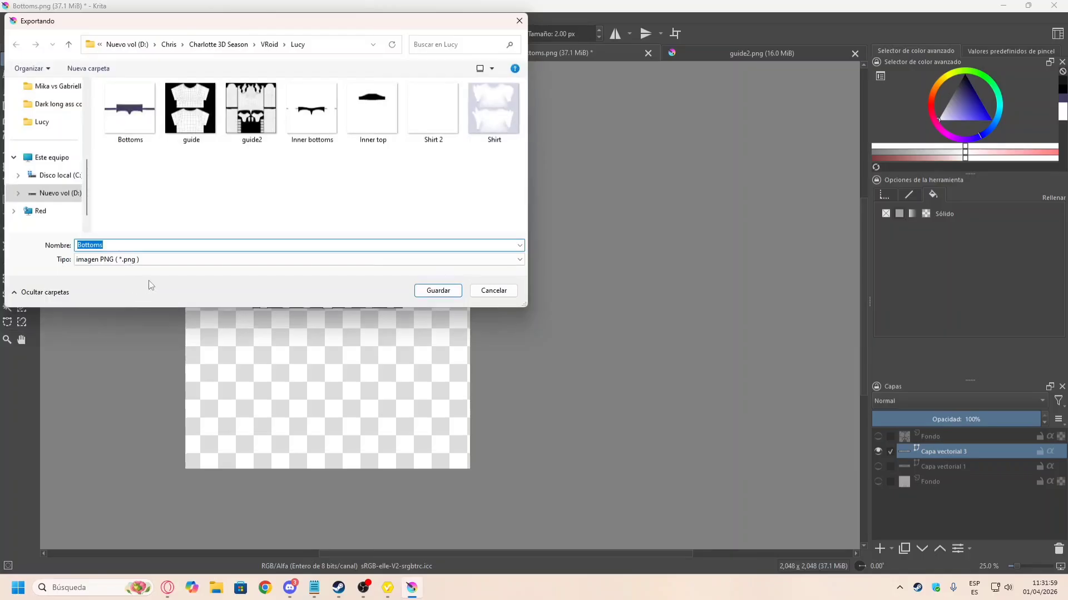
type("Belt")
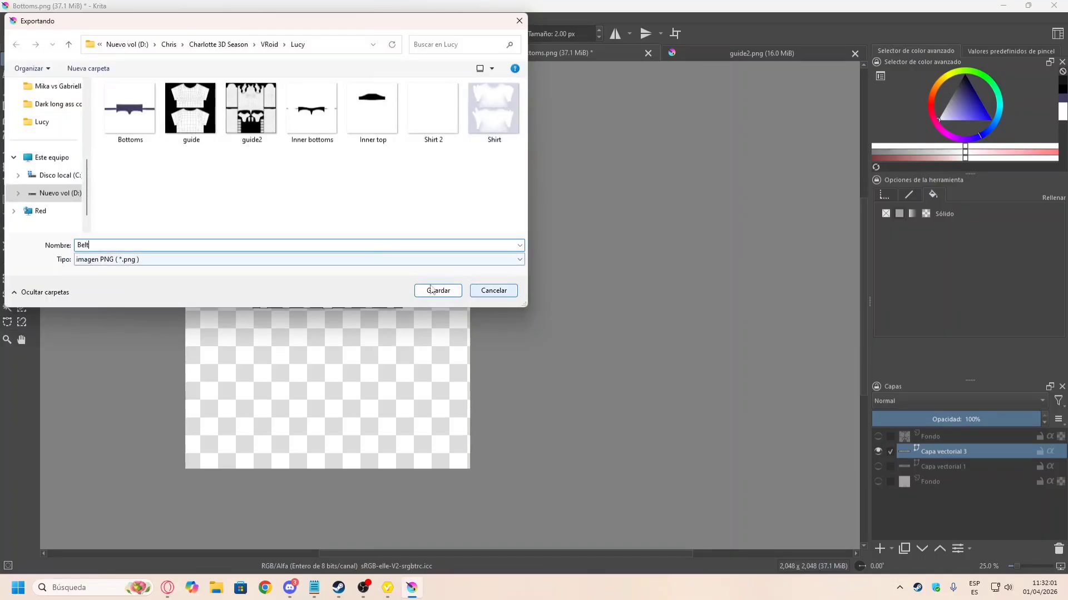
left_click(437, 290)
left_click(613, 411)
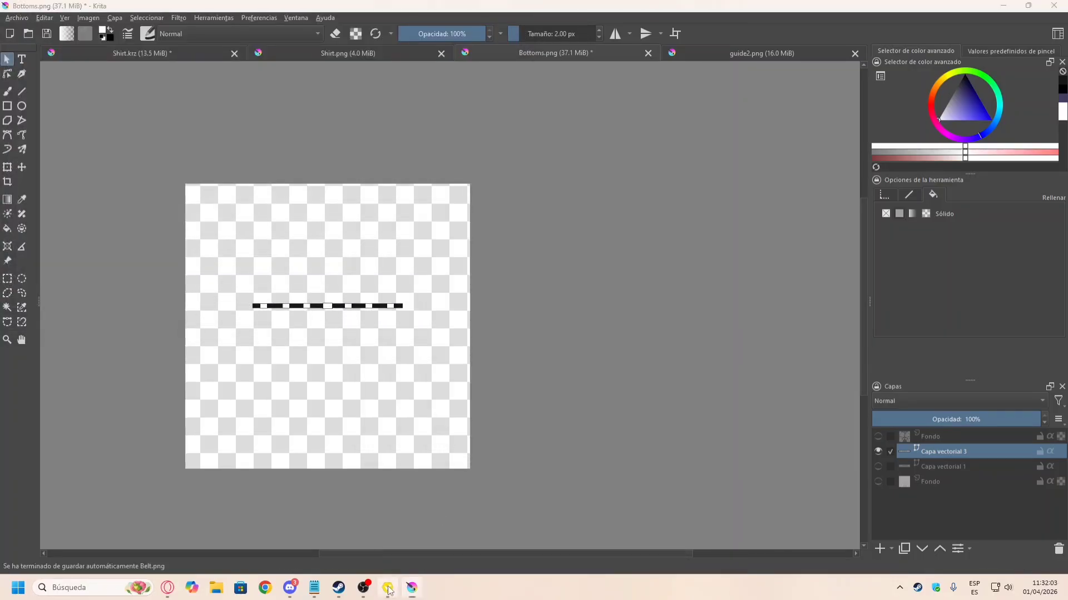
Step: Switch to VRoid Studio and load the Belt image as a new texture layer of the lower Body Suit
left_click(388, 587)
left_click(136, 395)
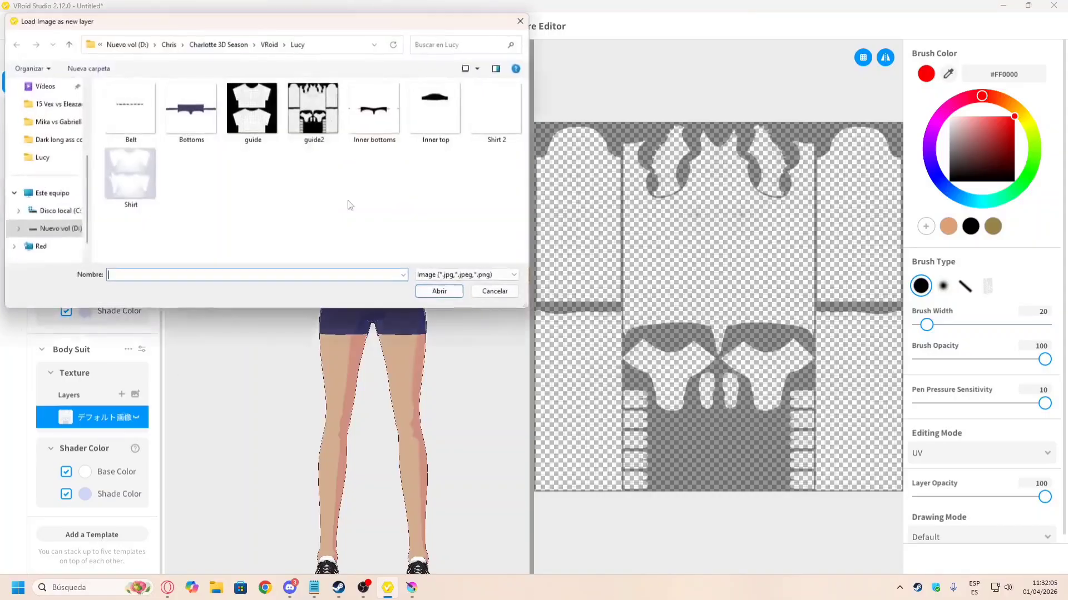
left_click(132, 119)
left_click(437, 290)
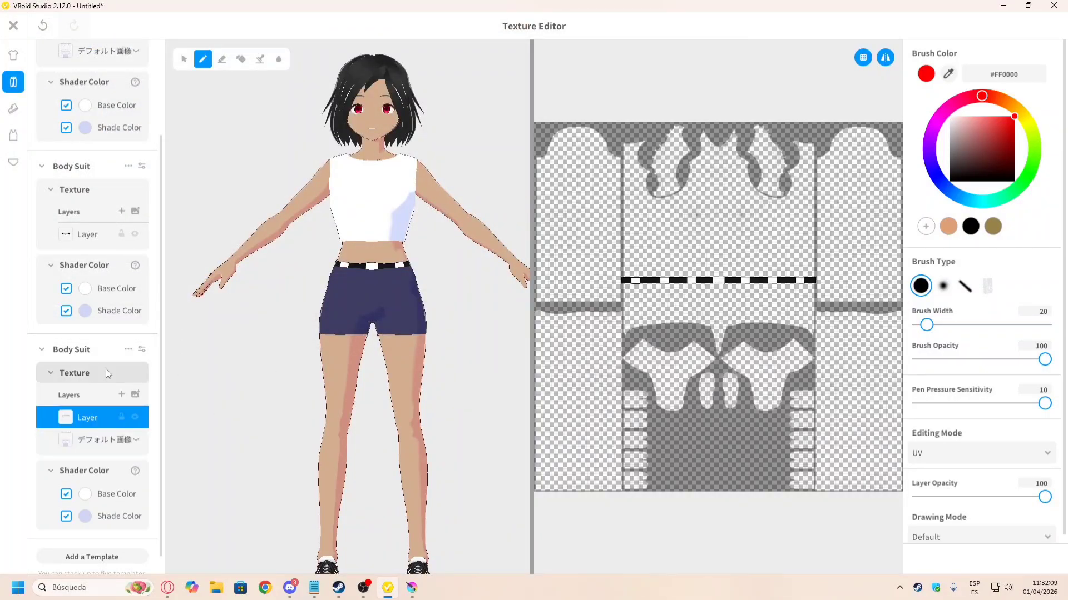
Step: Set the belt Body Suit's Shrink Bodysuit parameter to 0 and Expand Bodysuit to about 1.76
left_click(142, 350)
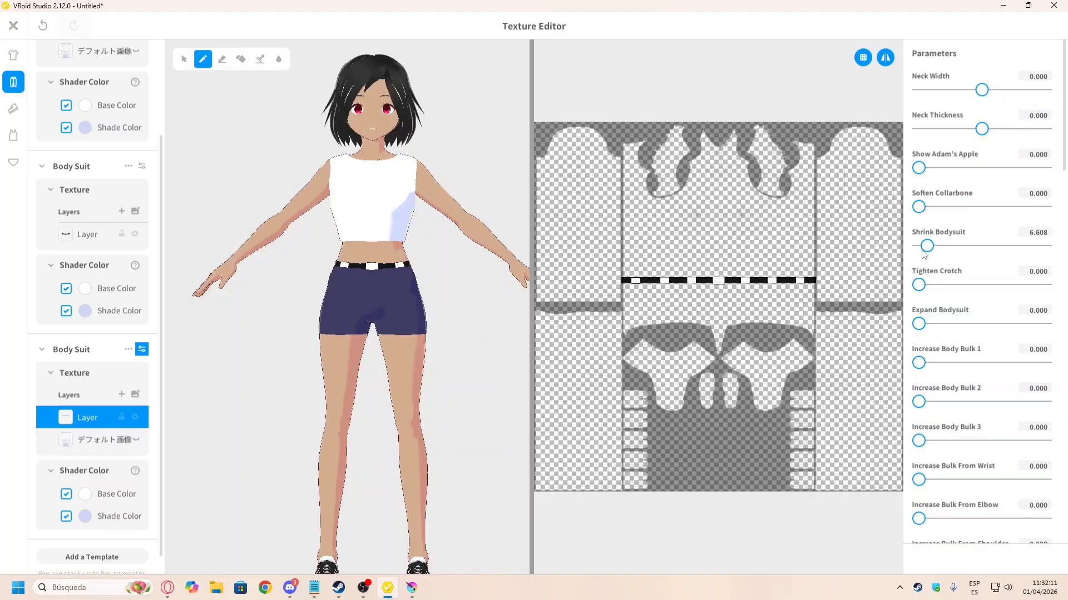
left_click_drag(924, 252, 811, 243)
left_click_drag(920, 323, 924, 328)
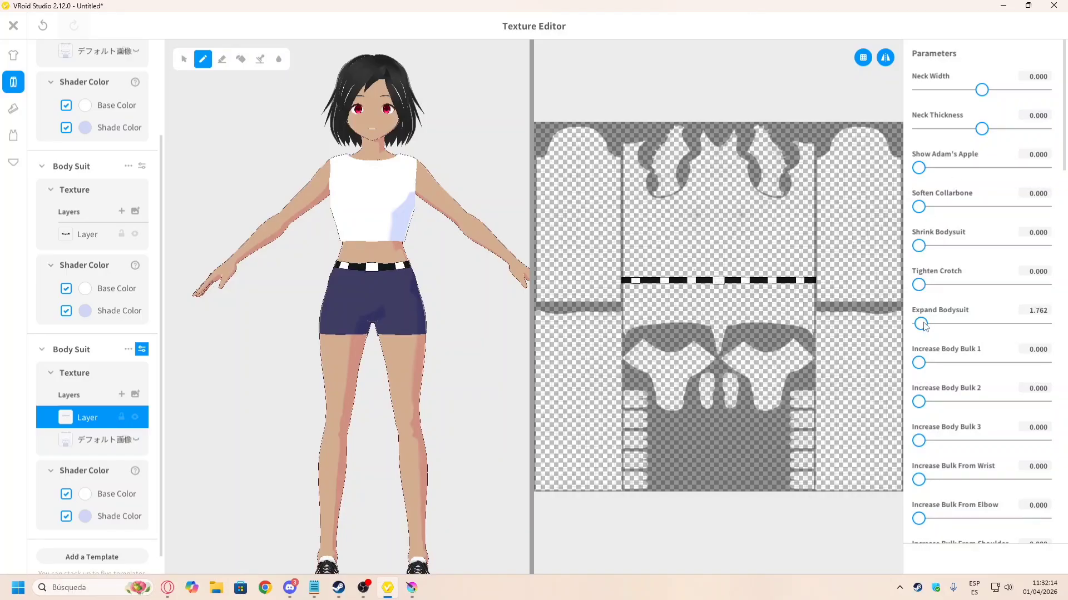
Step: Set the belt Body Suit's Expand Bodysuit parameter to 5
left_click(1038, 312)
type("5")
key("Return")
Step: Examine how the belt and its white buckle sit around the waist of the 3D model
right_click_drag(407, 276, 434, 275)
scroll(422, 266, "down", 5)
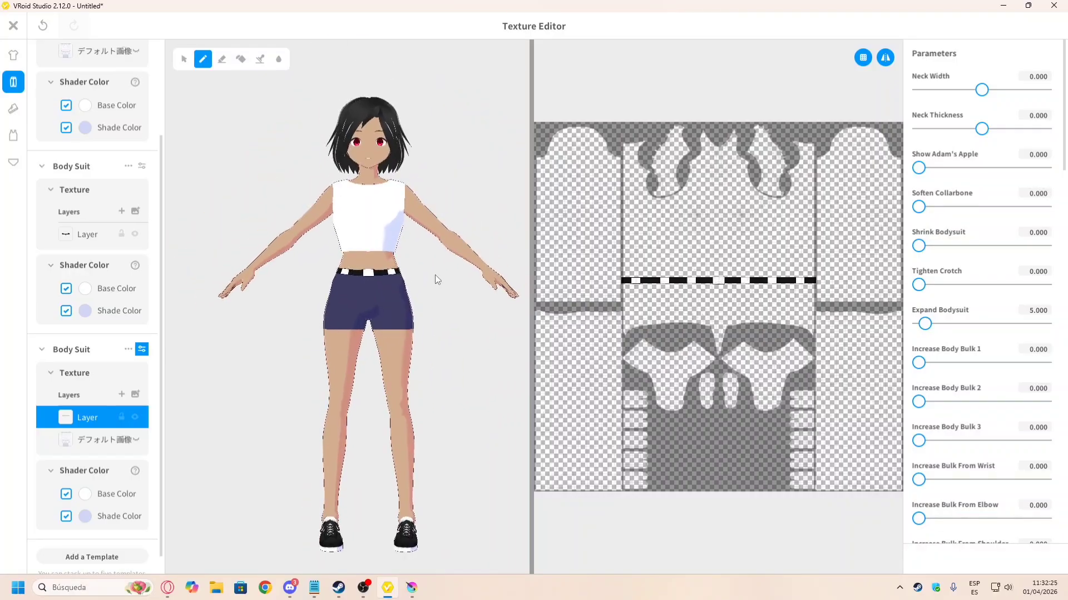
scroll(374, 248, "up", 8)
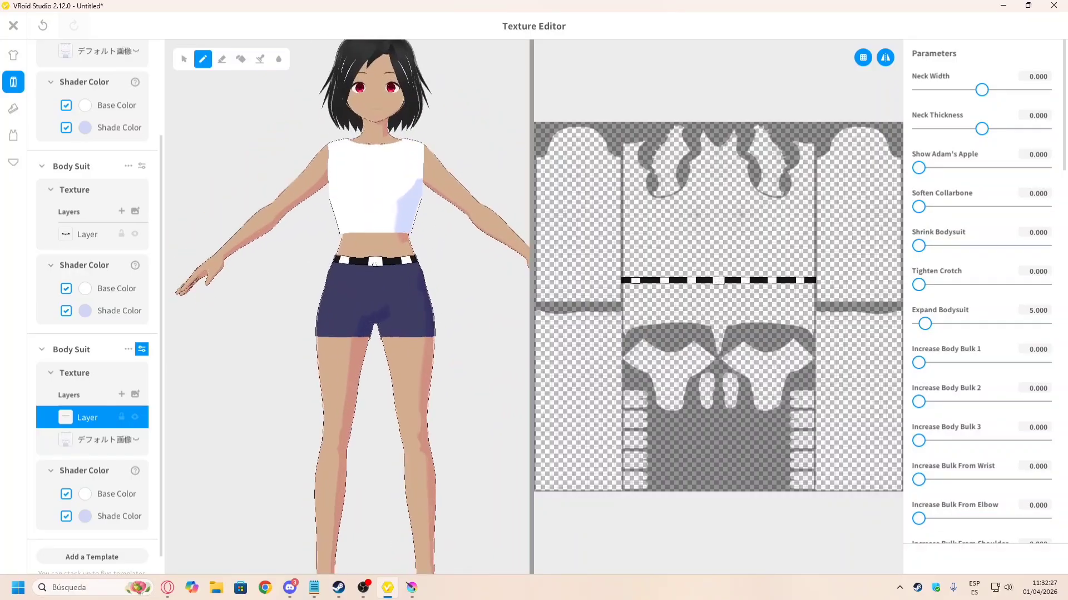
scroll(374, 249, "up", 1)
middle_click_drag(392, 206, 381, 233)
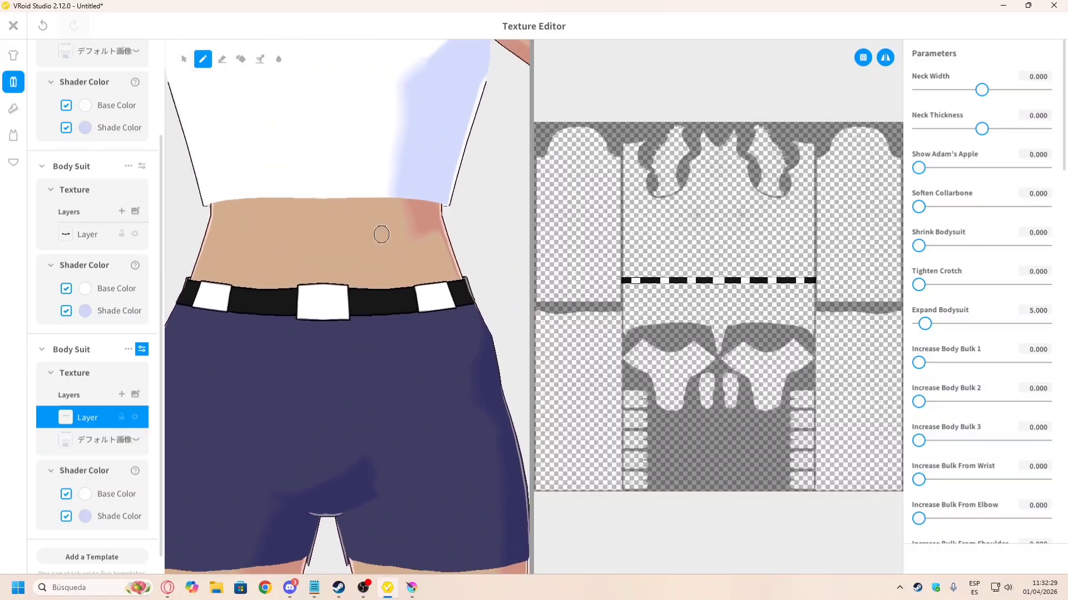
scroll(386, 245, "up", 6)
scroll(342, 252, "down", 2)
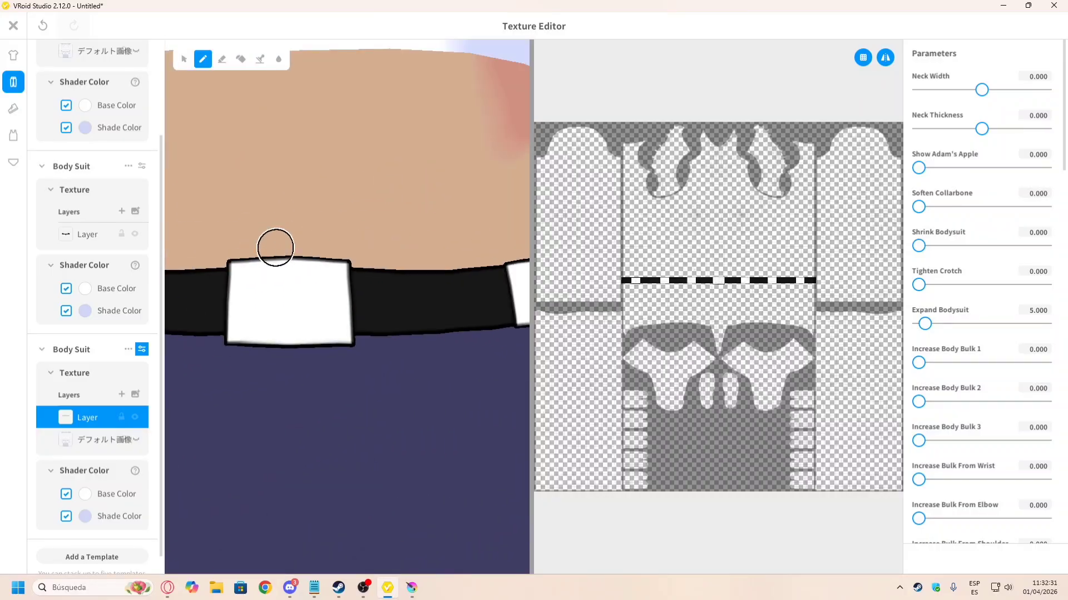
scroll(291, 235, "up", 2)
scroll(111, 314, "down", 1)
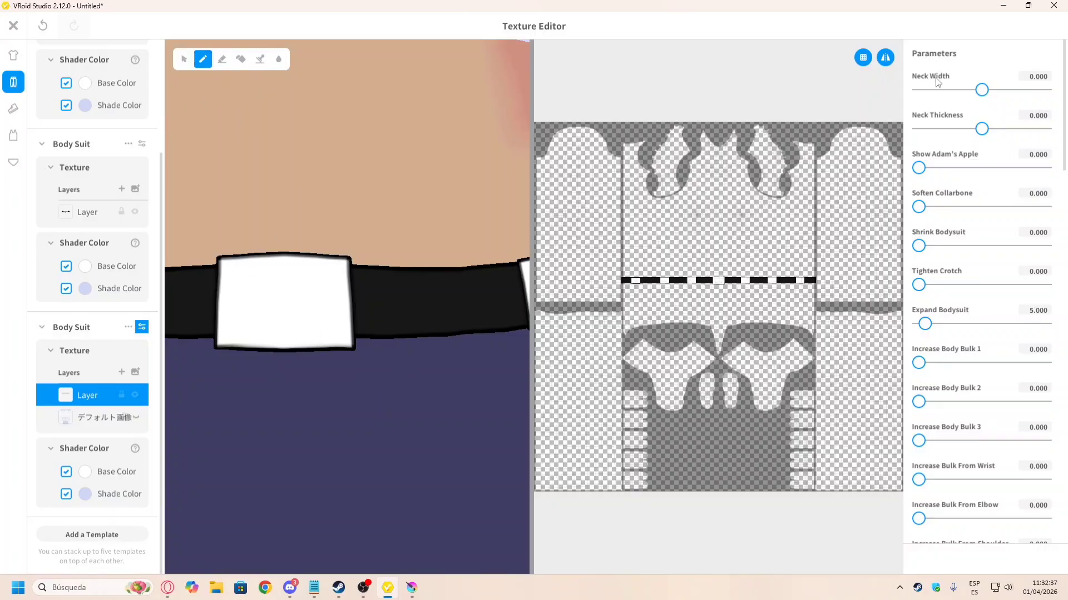
Step: Outline the belt's central white buckle in red (#FF0000) on the 3D model and inspect the outline's shape on the UV texture
left_click(142, 327)
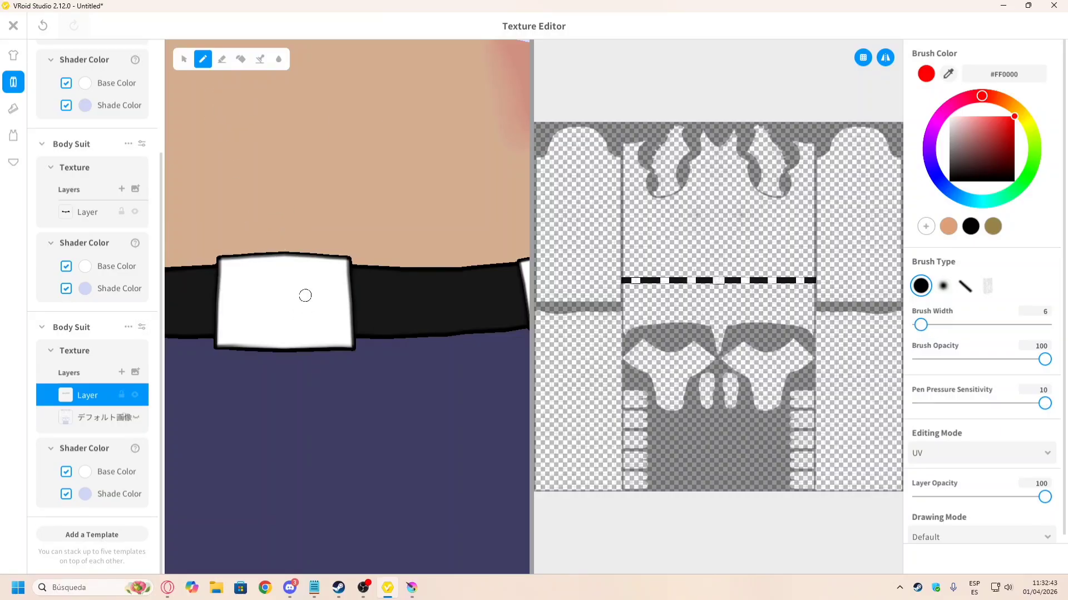
mouse_move(223, 259)
left_mouse_down()
mouse_move(220, 348)
mouse_move(334, 347)
left_mouse_up()
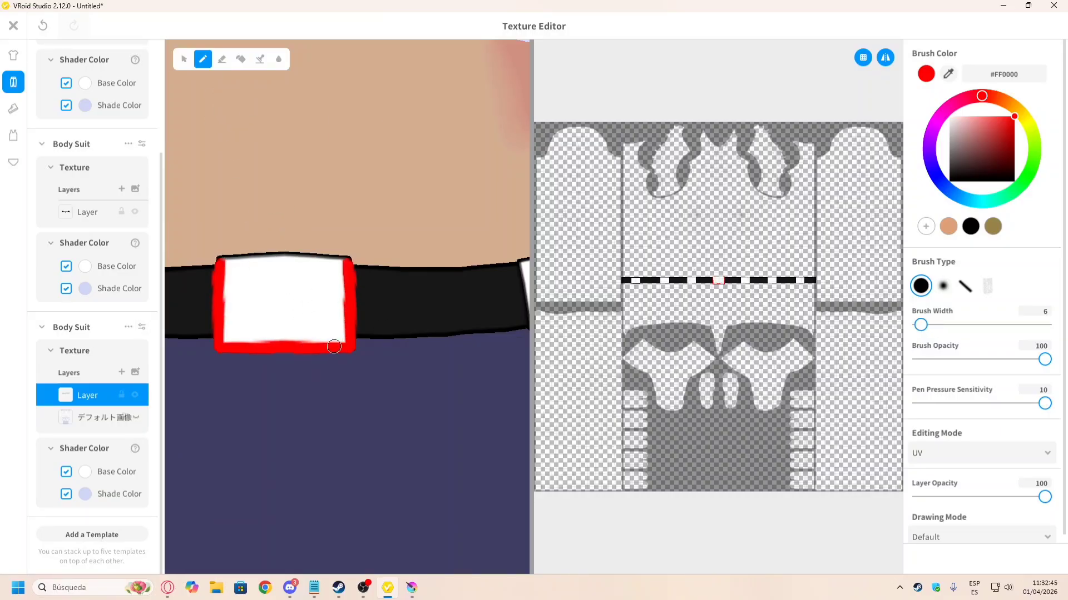
left_click_drag(221, 261, 300, 261)
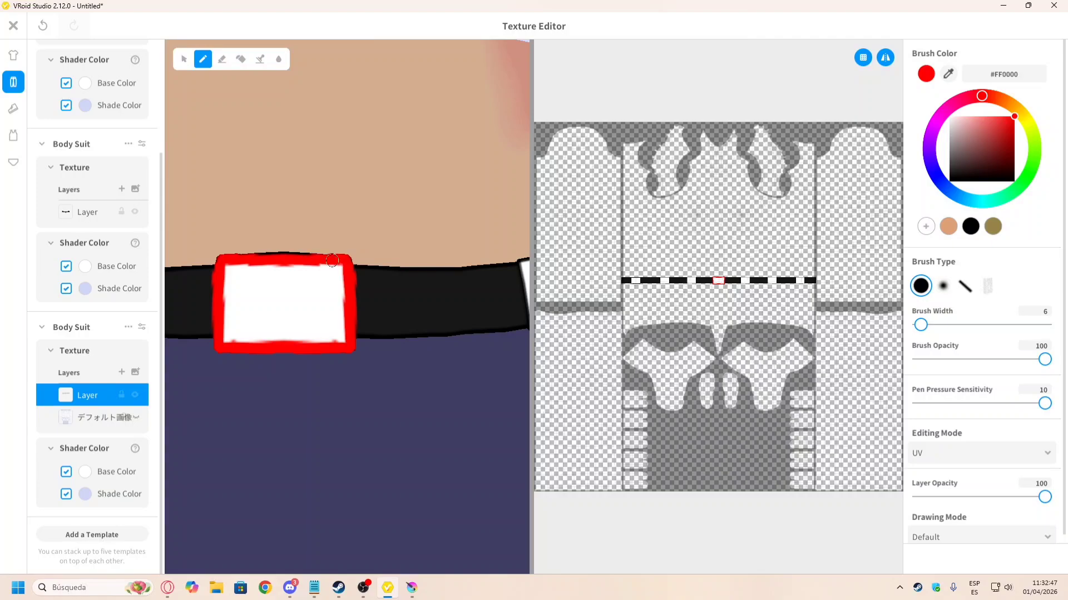
scroll(742, 200, "up", 5)
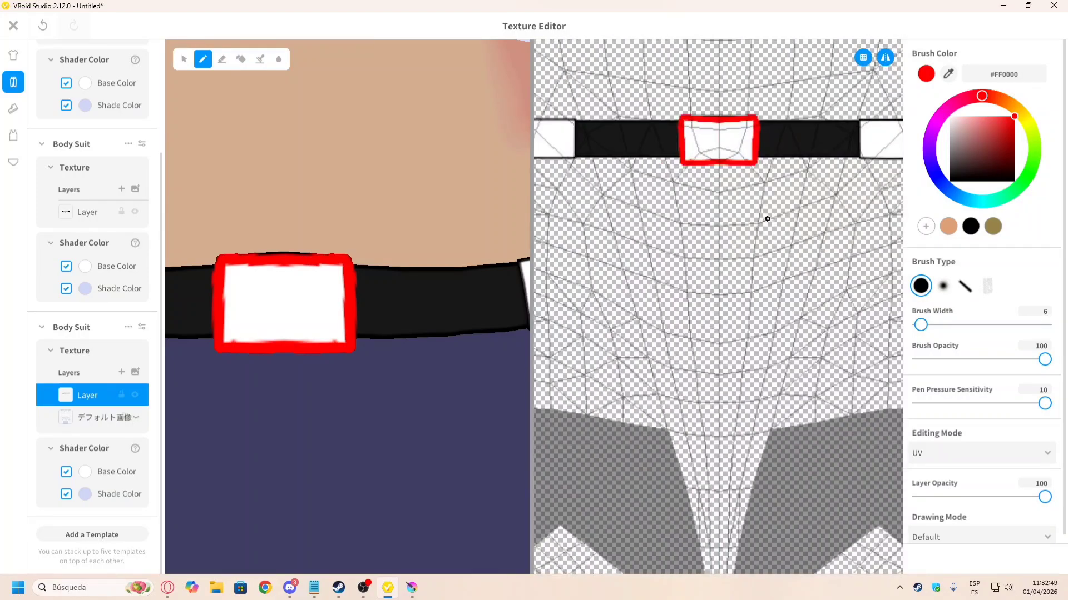
scroll(768, 219, "up", 1)
middle_click_drag(745, 115, 717, 319)
scroll(718, 319, "up", 3)
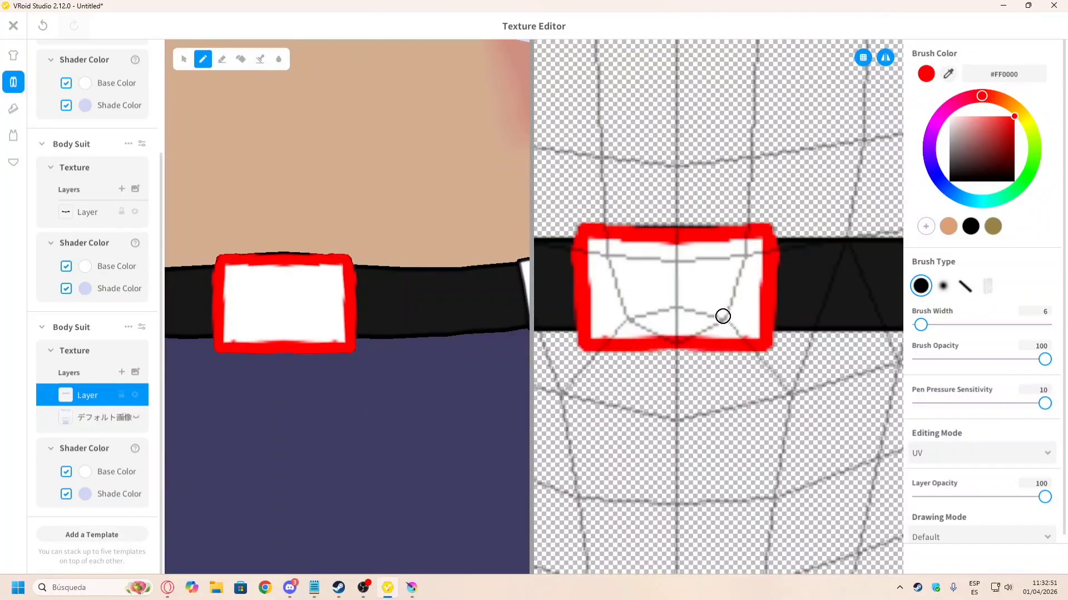
Step: Switch to Krita, show the UV guide layer and bend the top edge of the central belt buckle slightly downward
key("alt+Tab")
scroll(373, 322, "up", 4)
left_click(877, 436)
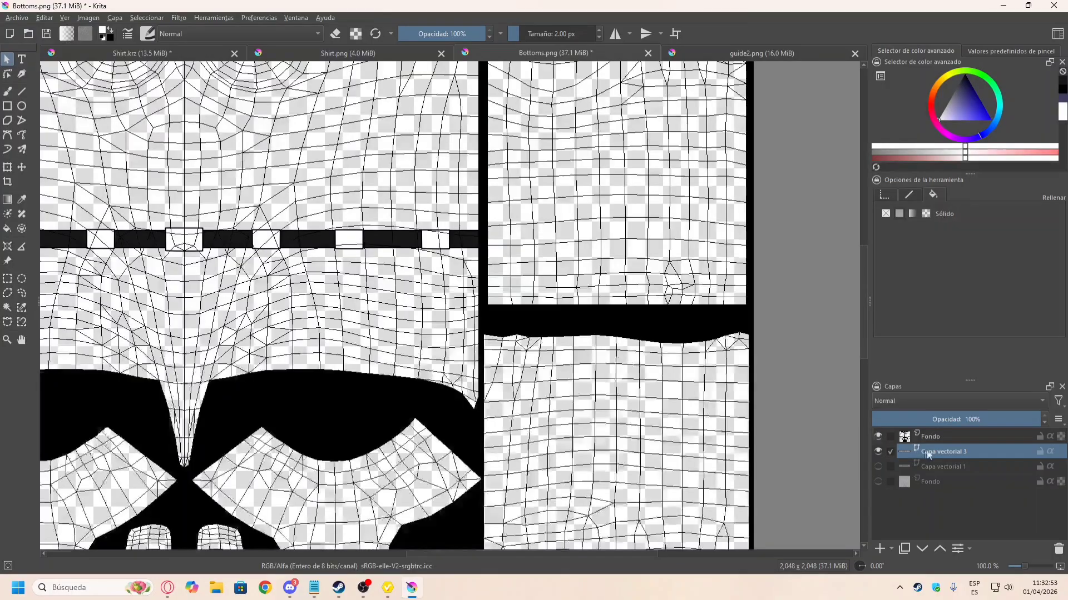
left_click(188, 244)
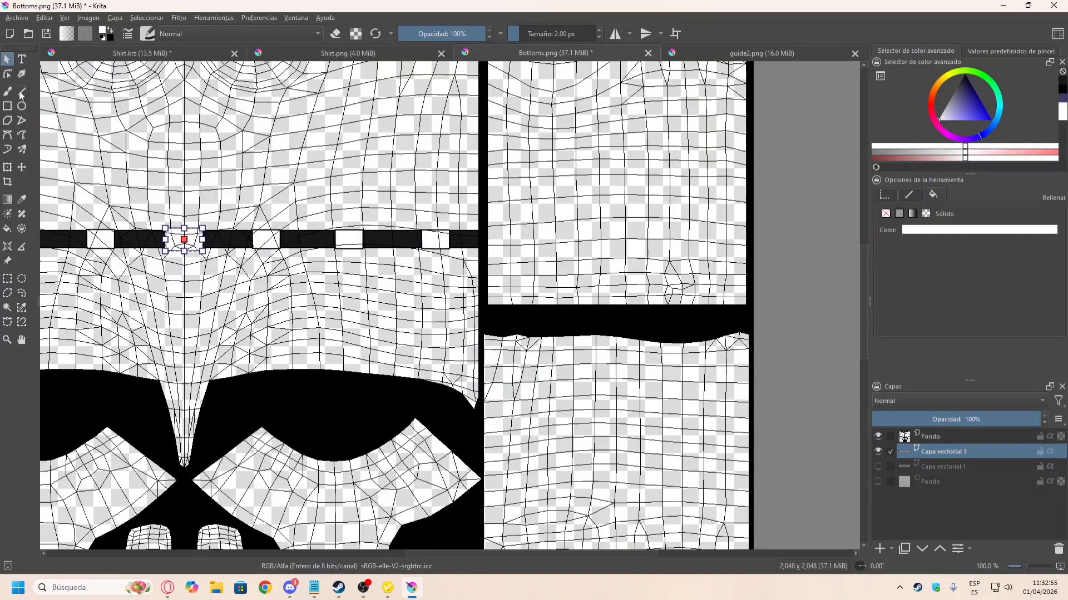
left_click(7, 73)
scroll(125, 223, "up", 6)
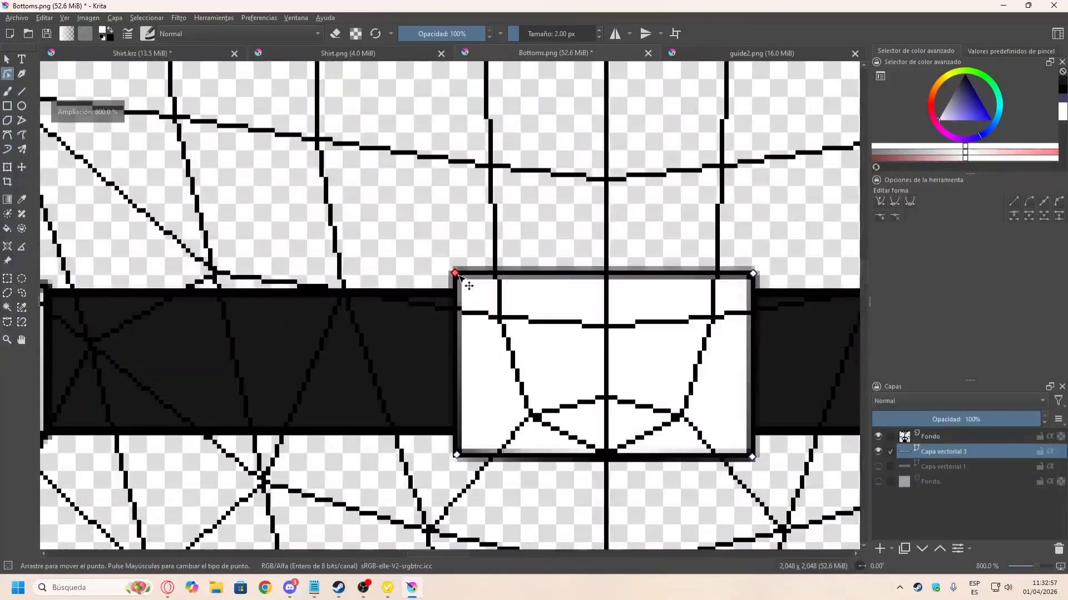
right_click(455, 273)
left_click(557, 312)
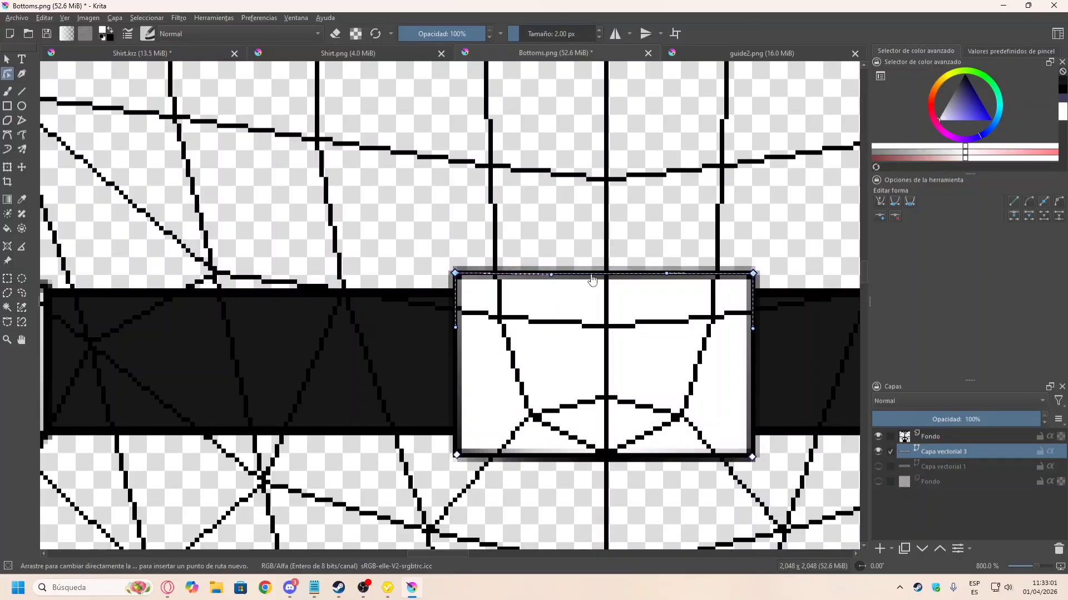
left_click_drag(593, 280, 680, 293)
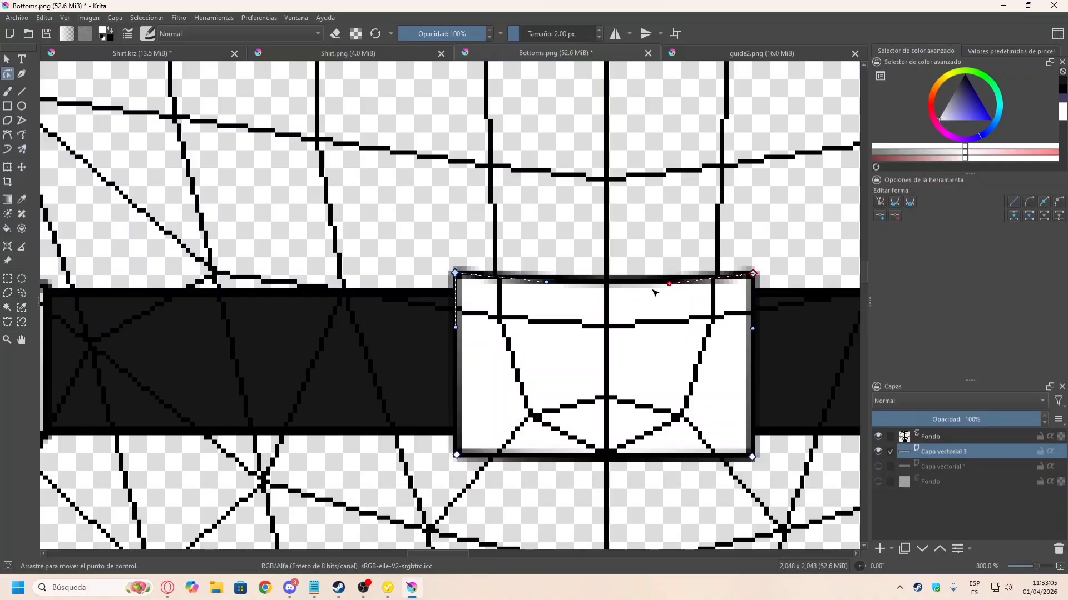
key("alt+Tab")
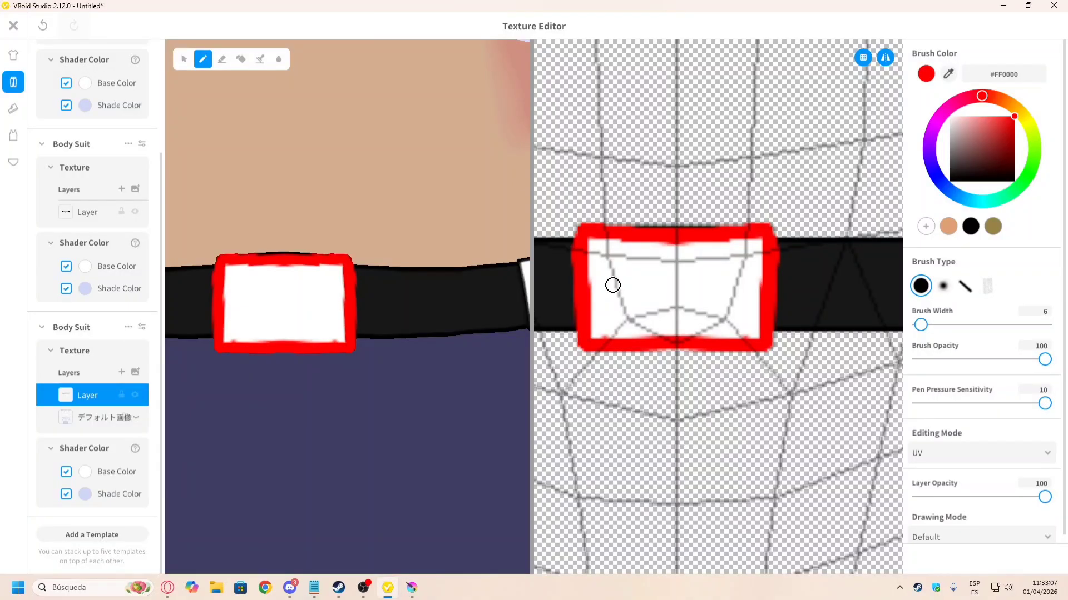
key("alt+Tab")
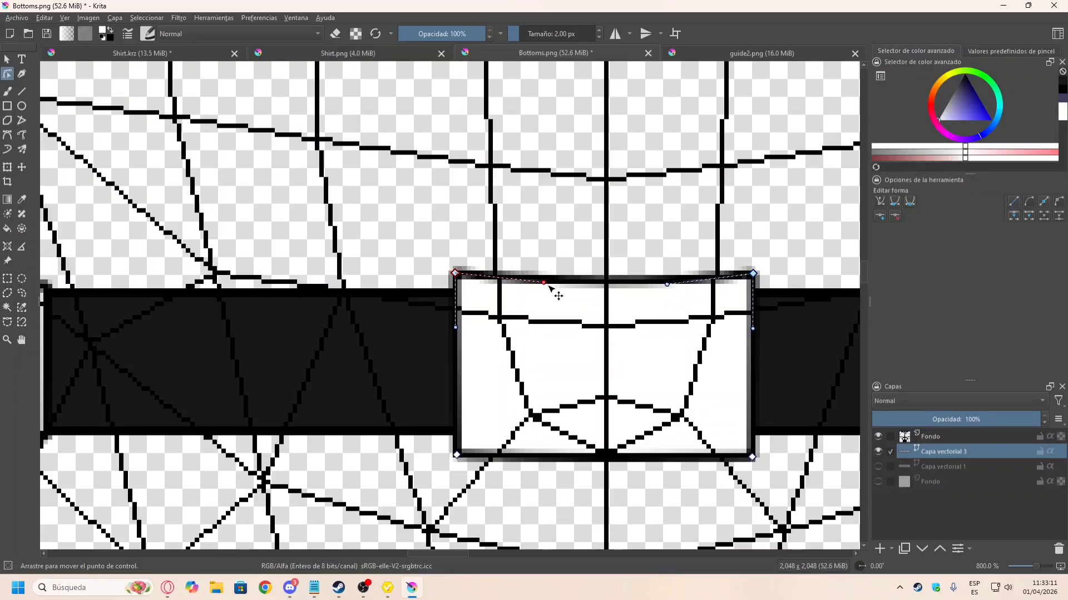
scroll(555, 275, "down", 3)
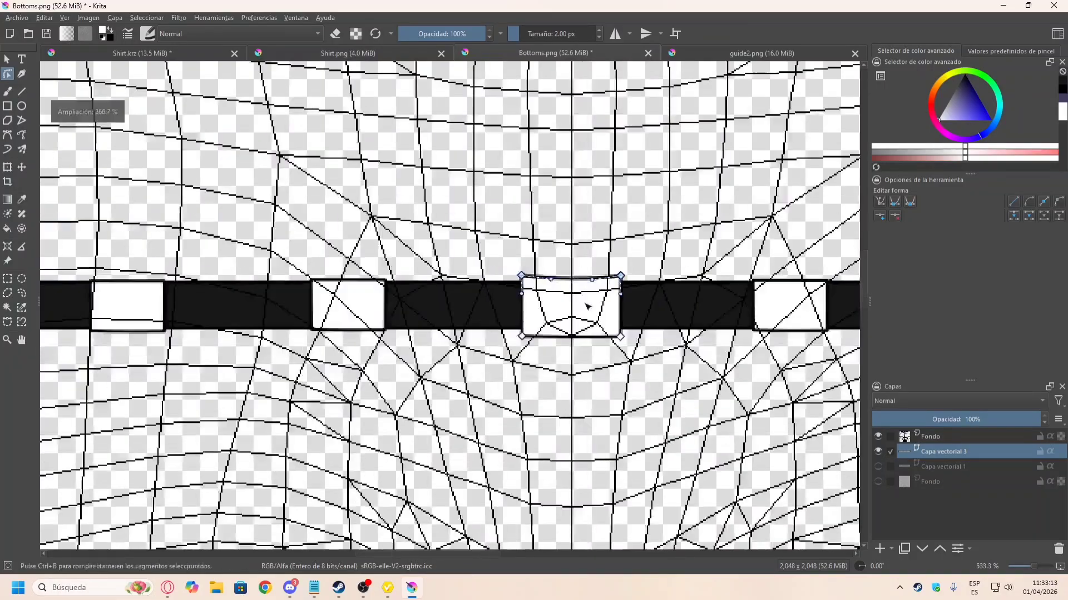
Step: Undo the last red brush stroke in VRoid Studio, and bend the buckle's bottom edge slightly upward in Krita
key("alt+Tab")
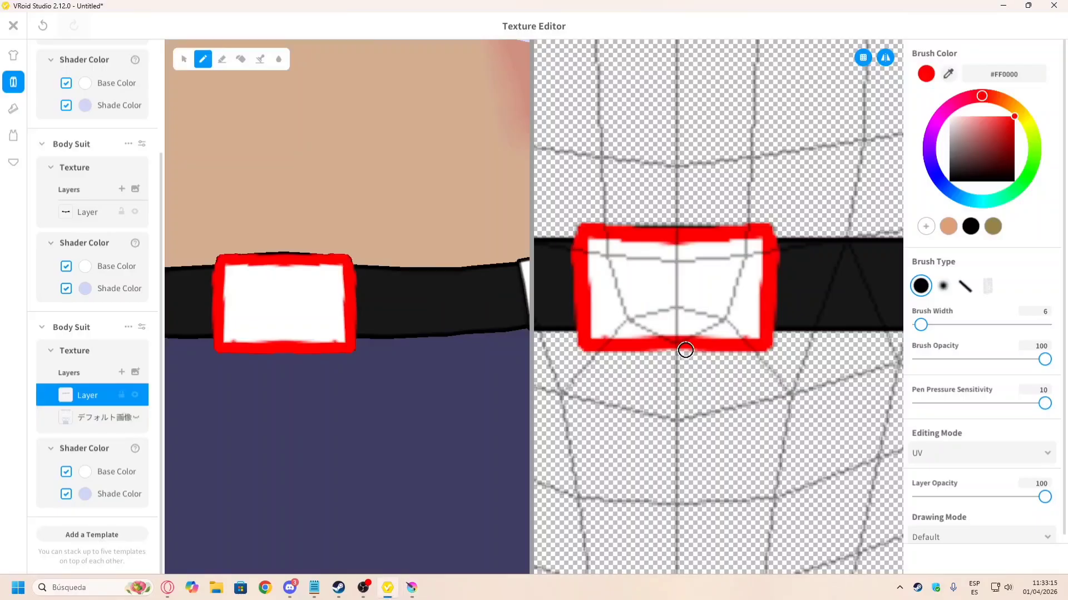
key("ctrl+z")
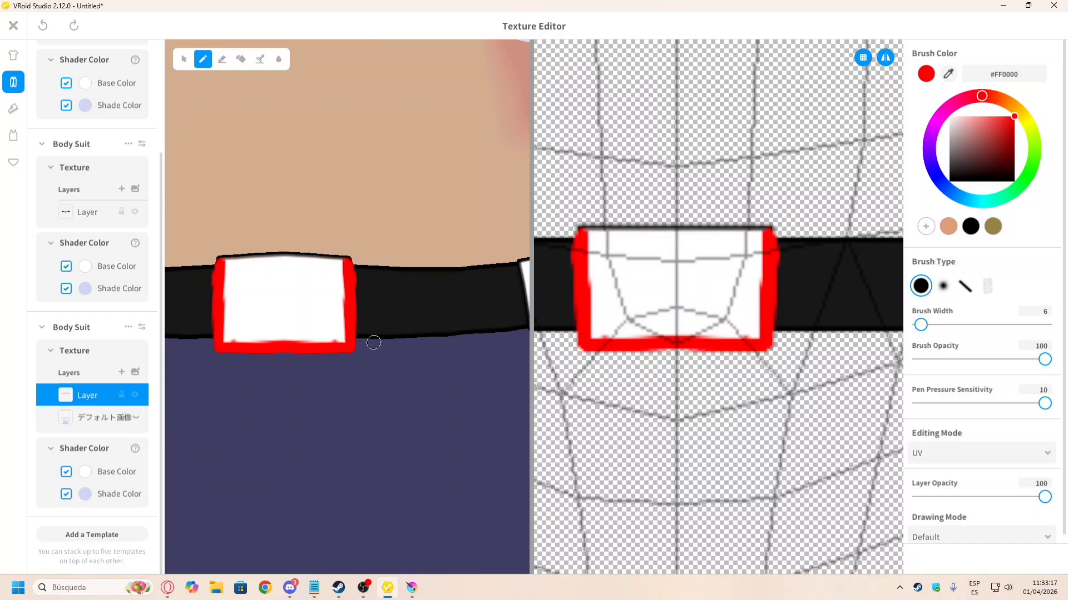
key("alt+Tab")
scroll(578, 340, "up", 5)
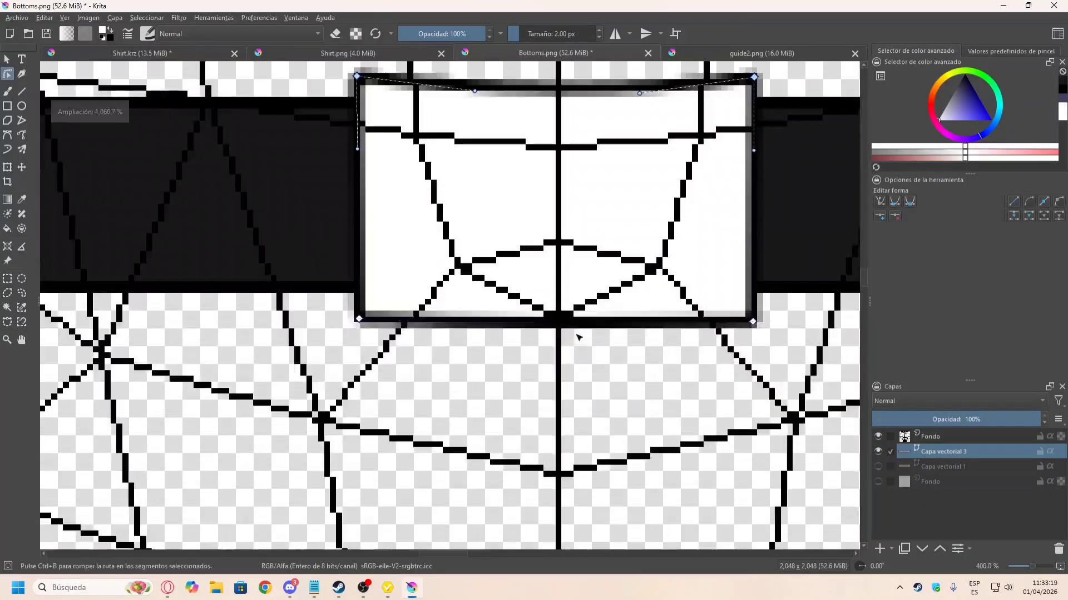
left_click_drag(558, 324, 558, 320)
Step: Hide the UV guide layer and export the belt as a PNG over the existing Belt image in the Lucy folder
left_click(877, 438)
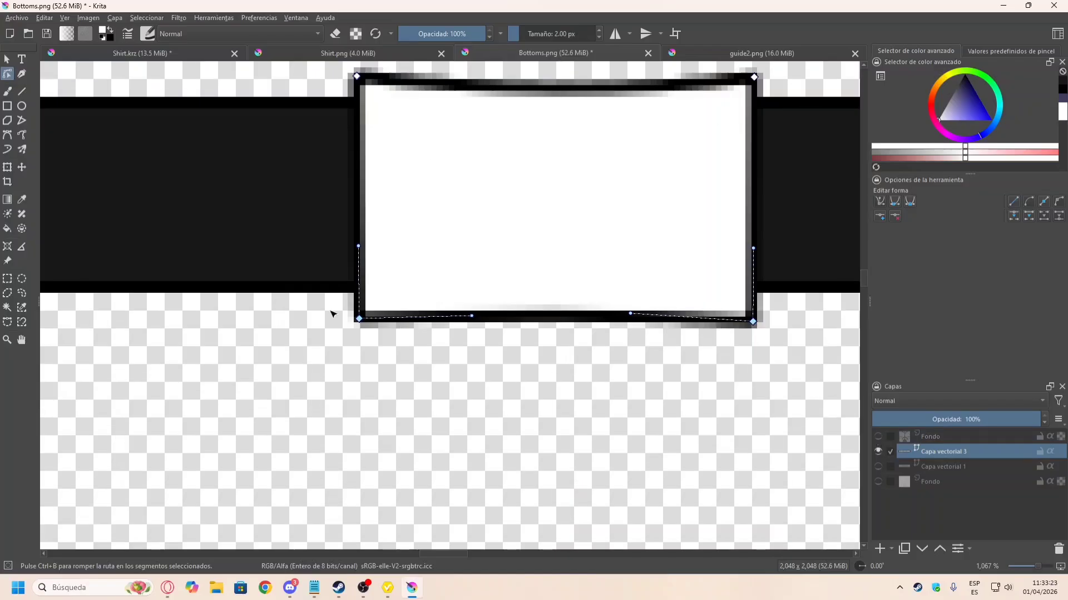
scroll(361, 310, "down", 12)
left_click(25, 19)
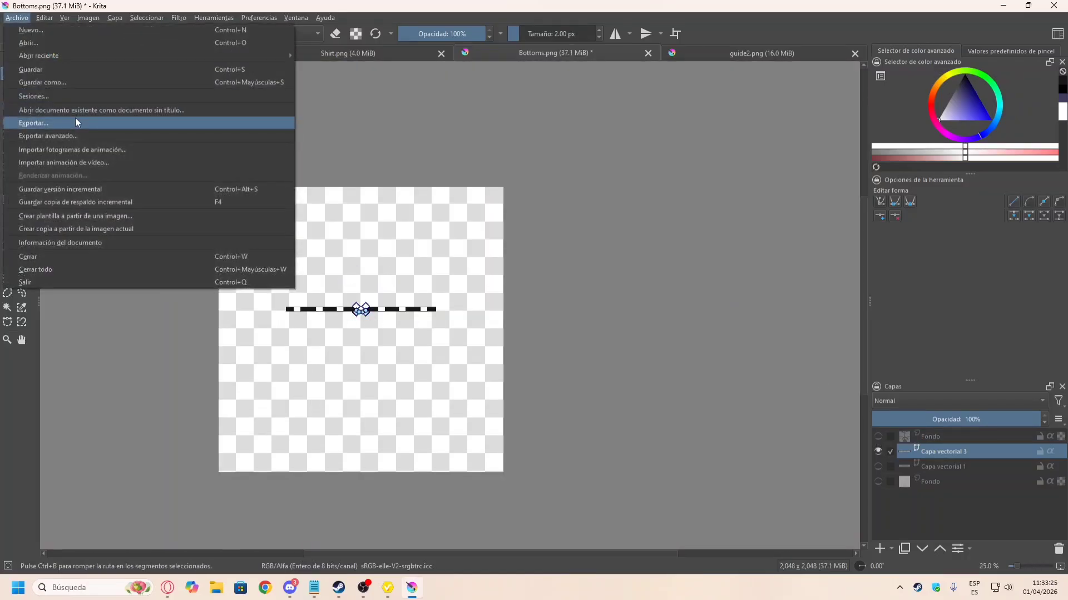
left_click(75, 118)
left_click(143, 125)
double_click(143, 125)
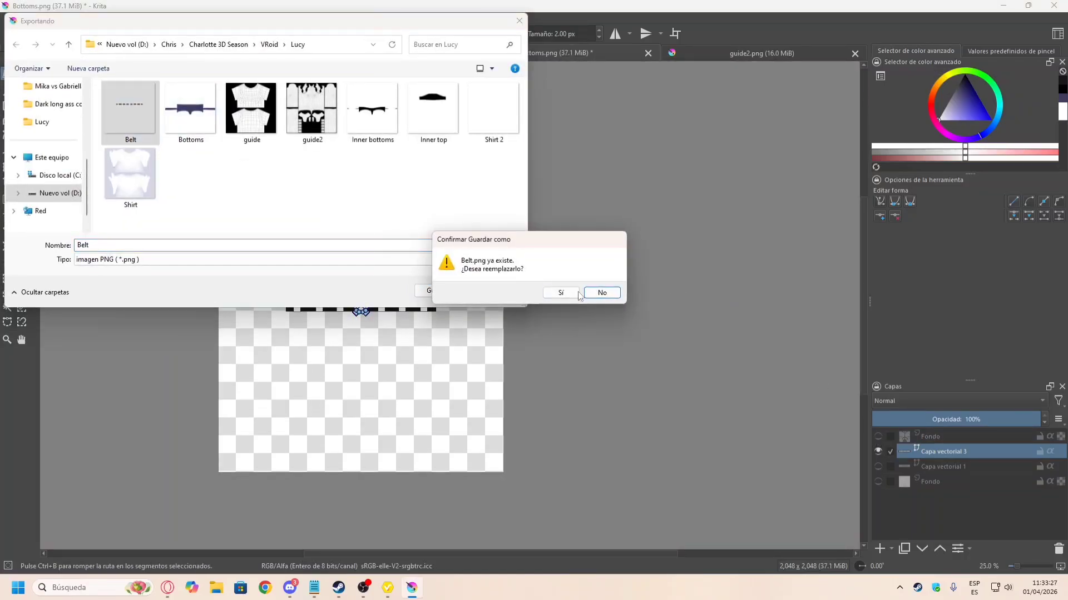
left_click(553, 291)
left_click(617, 413)
Step: Switch to VRoid Studio, hide the old belt layer and load the revised Belt image as a new layer of the lower Body Suit
left_click(387, 587)
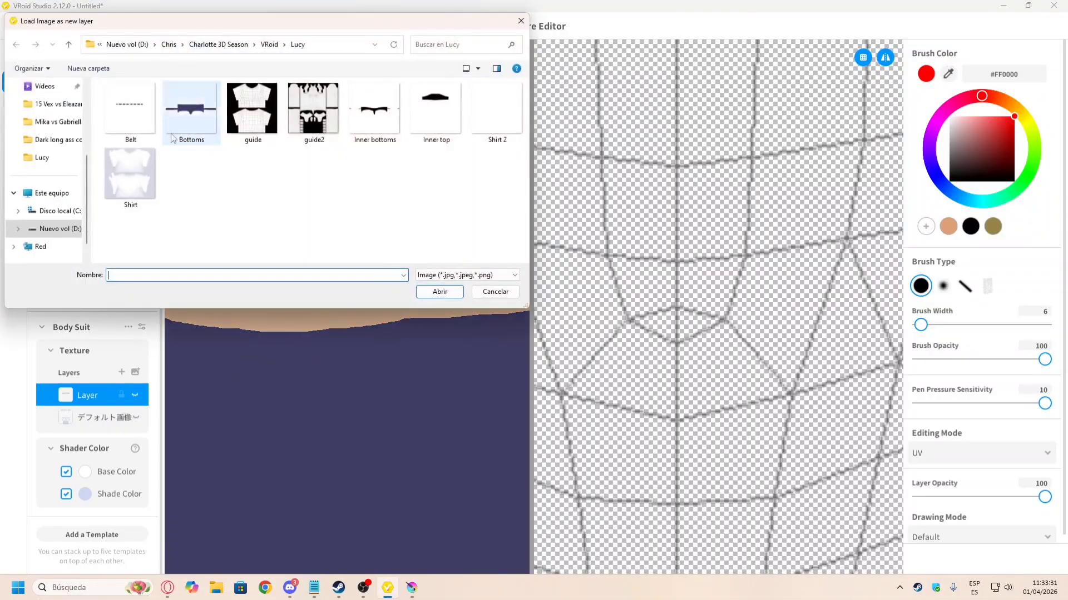
double_click(152, 126)
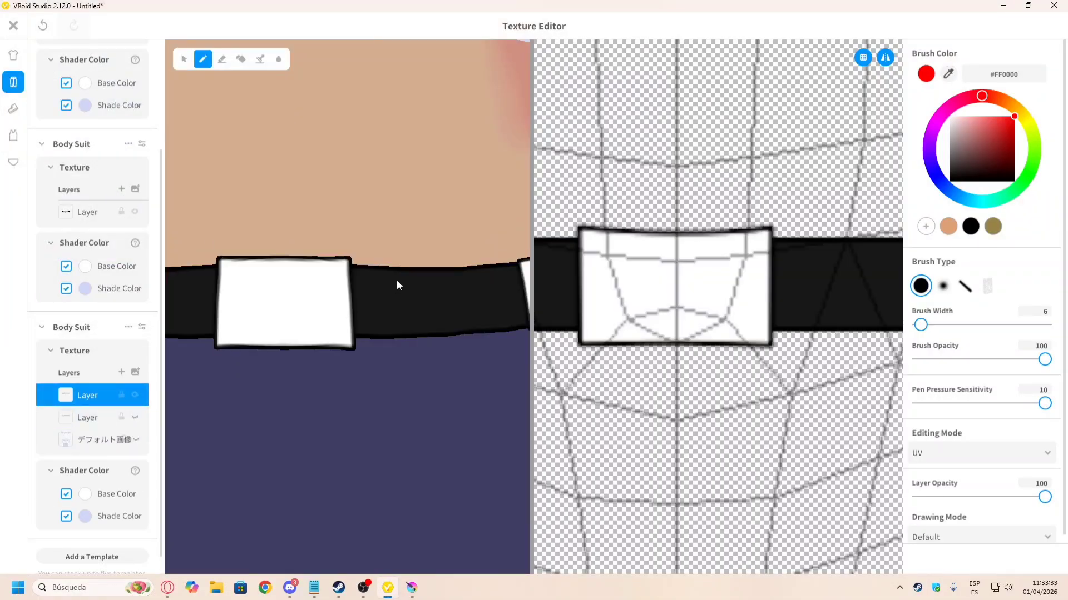
scroll(396, 281, "down", 5)
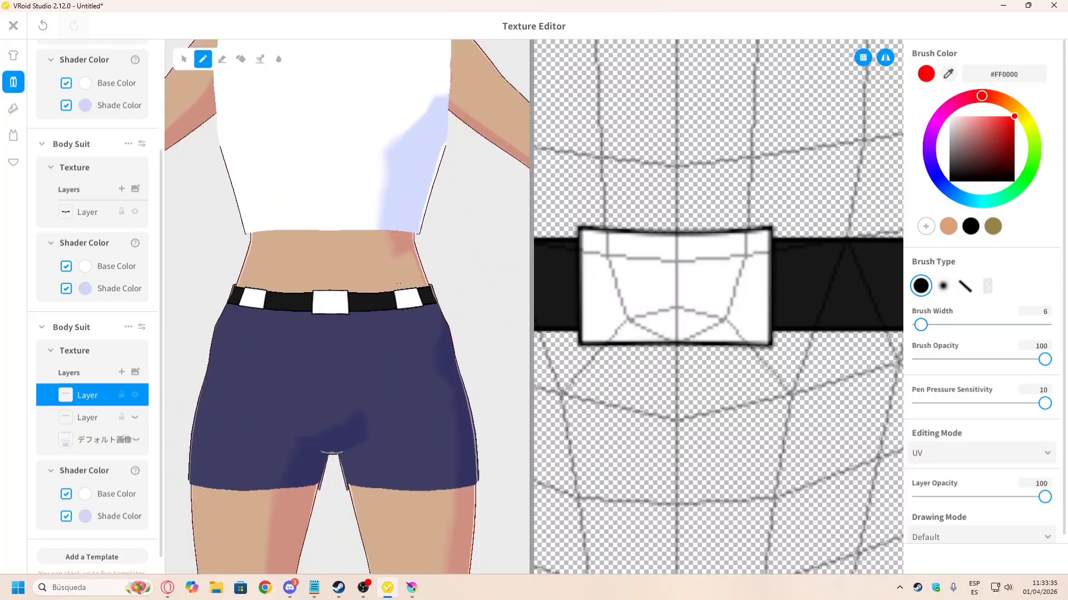
scroll(343, 302, "up", 6)
scroll(343, 302, "down", 6)
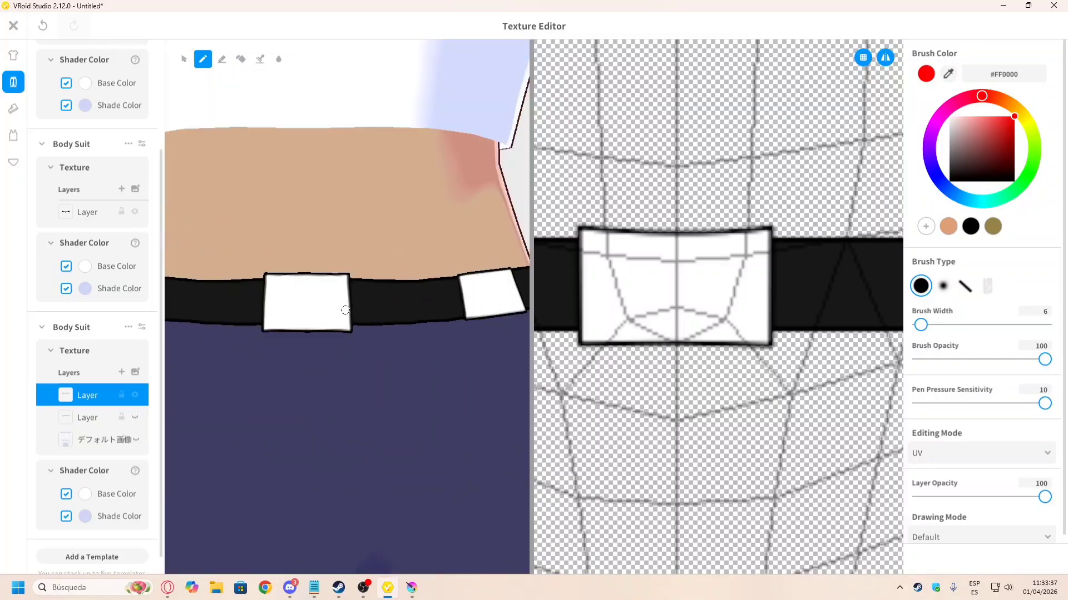
scroll(364, 320, "down", 2)
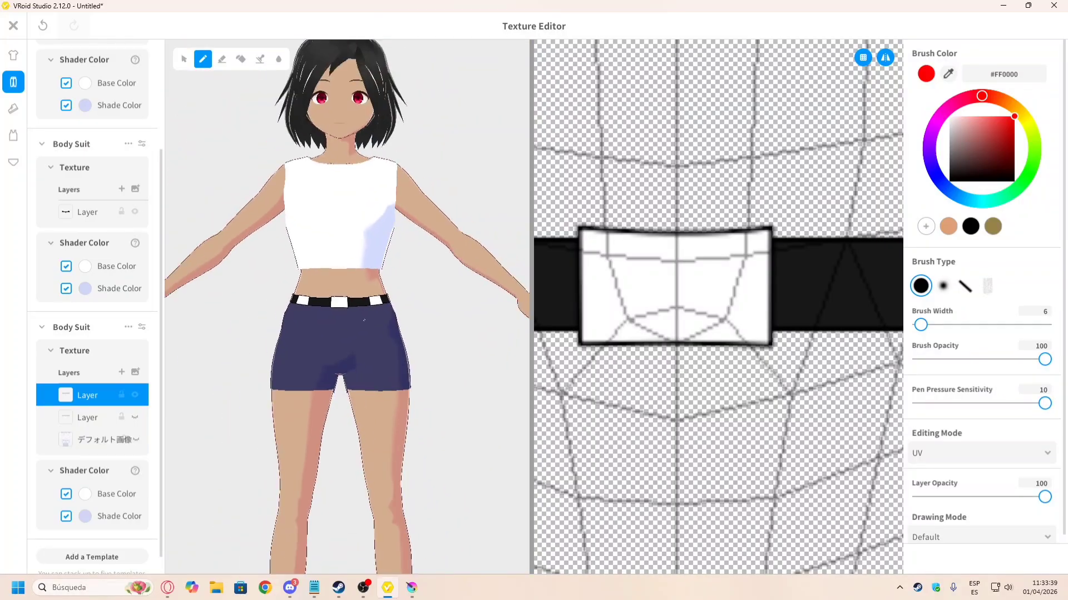
scroll(363, 313, "down", 5)
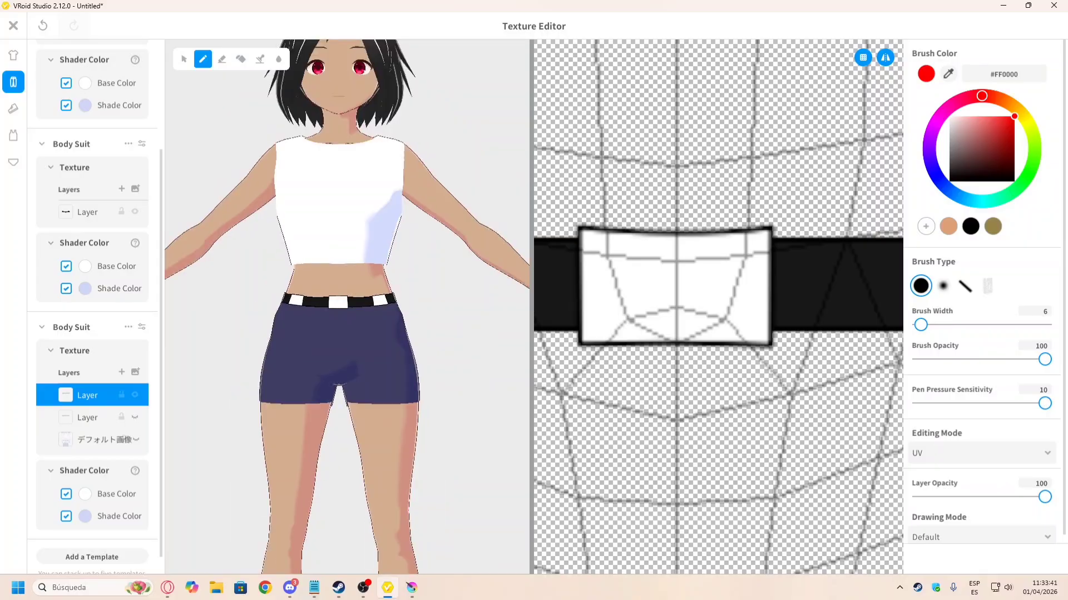
key("alt+Tab")
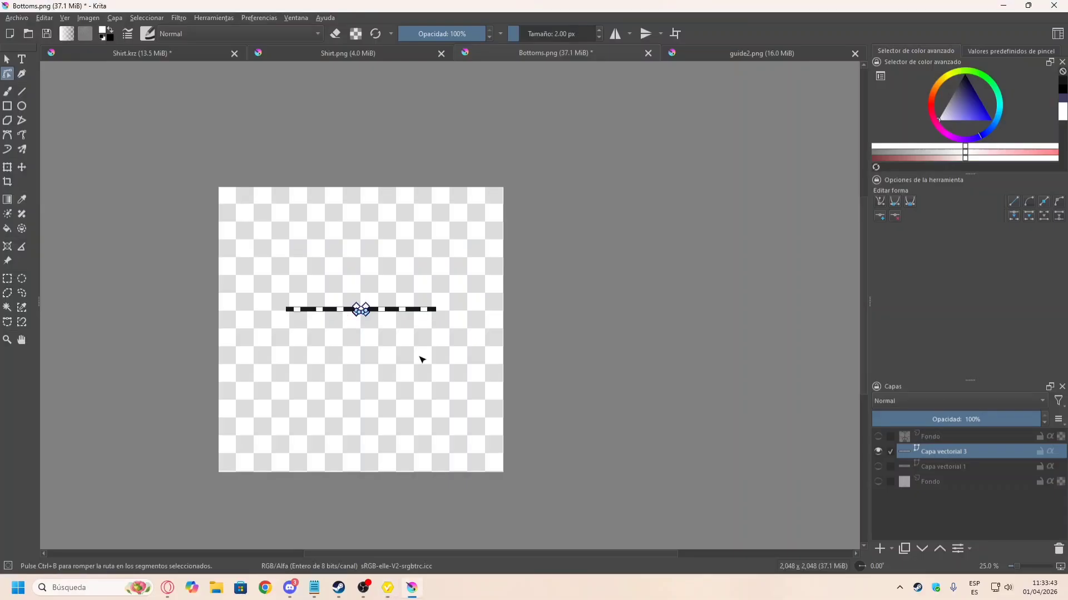
key("alt+Tab")
left_click(366, 583)
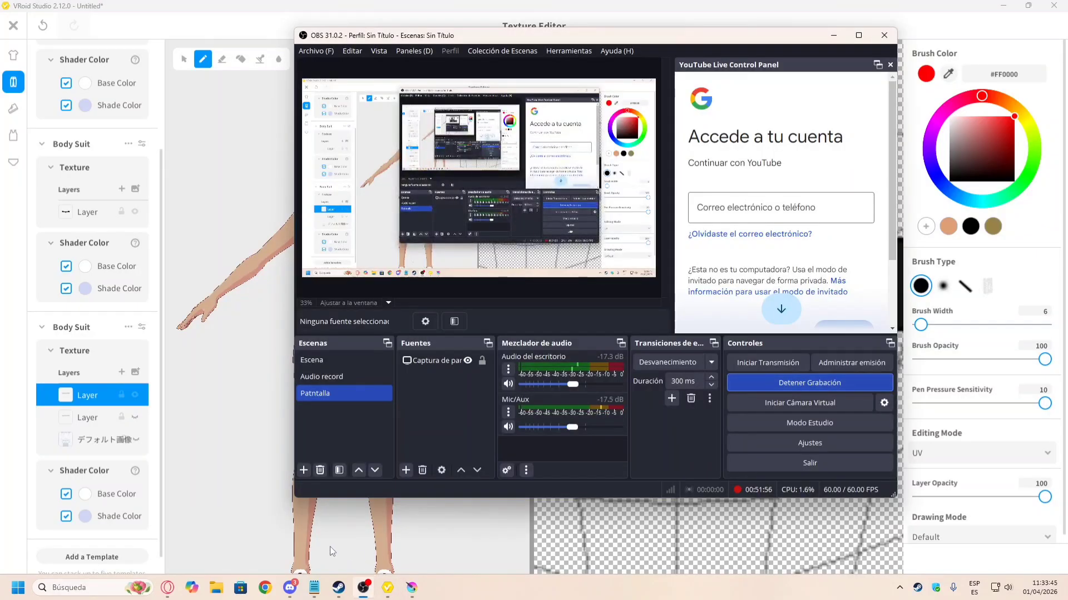
left_click(173, 4)
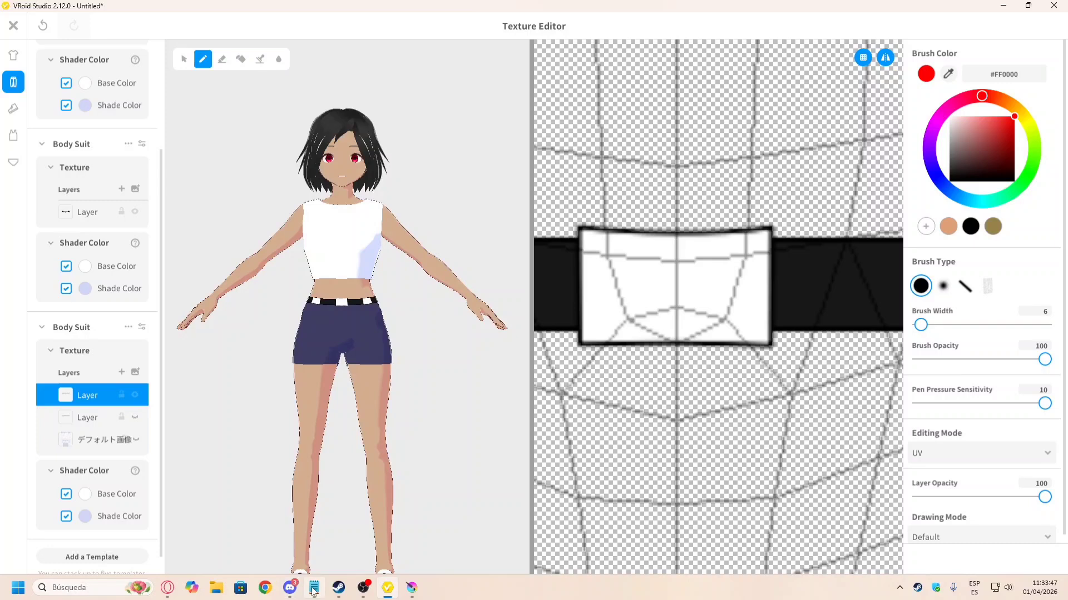
mouse_move(315, 592)
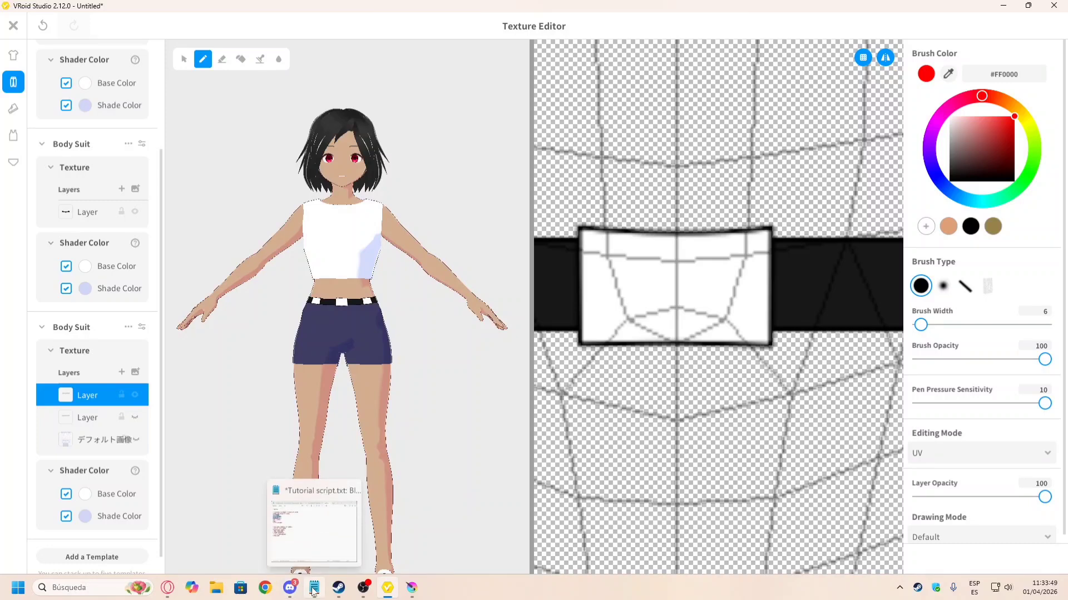
Step: Delete the hidden old belt layer and the default image layer from the lower Body Suit texture
right_click(92, 417)
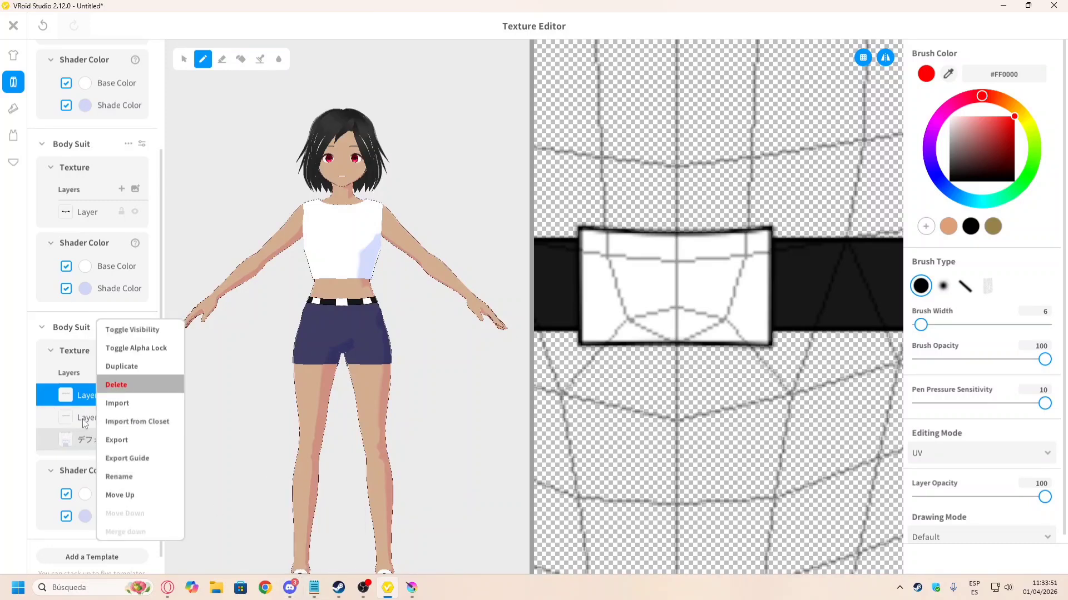
left_click(85, 423)
right_click(84, 417)
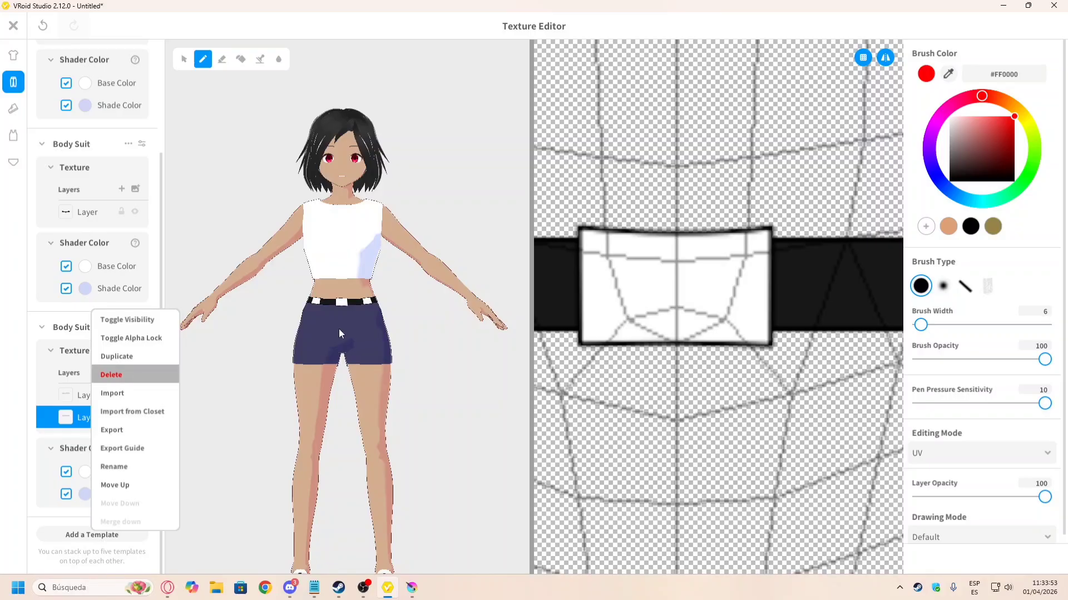
scroll(345, 327, "down", 3)
middle_click_drag(367, 359, 378, 335)
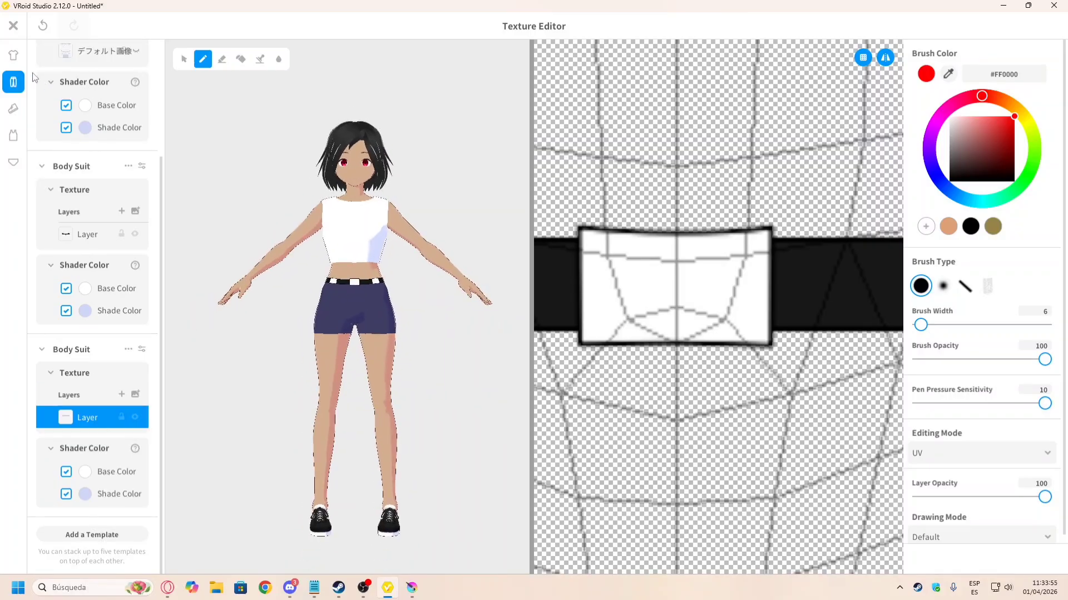
Step: Close the Texture Editor, saving the edited Bottoms and Inner Bottom as new items
scroll(117, 256, "up", 2)
left_click(15, 27)
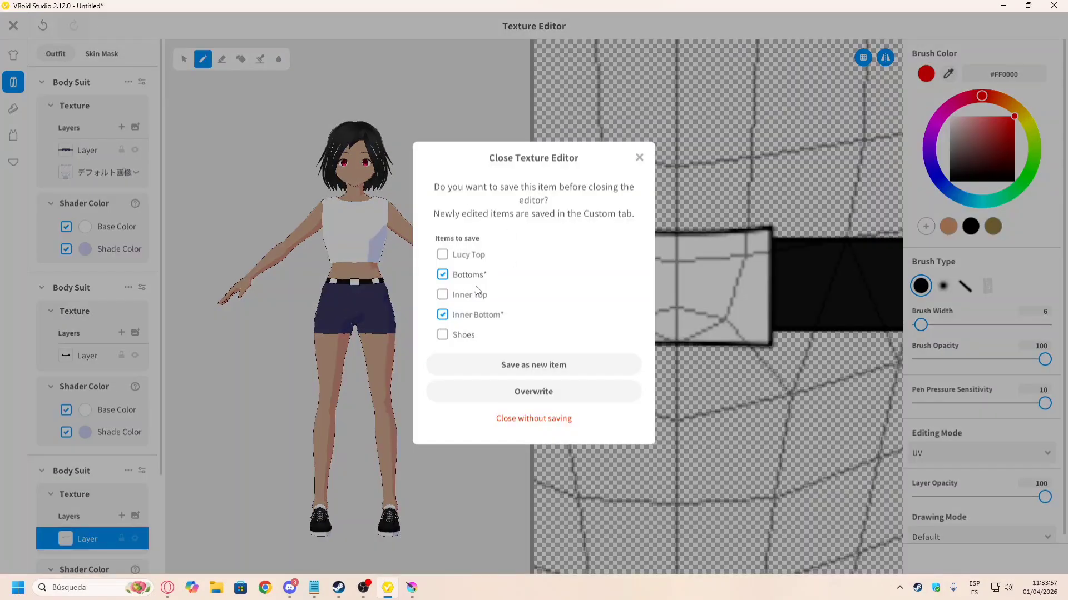
left_click(531, 367)
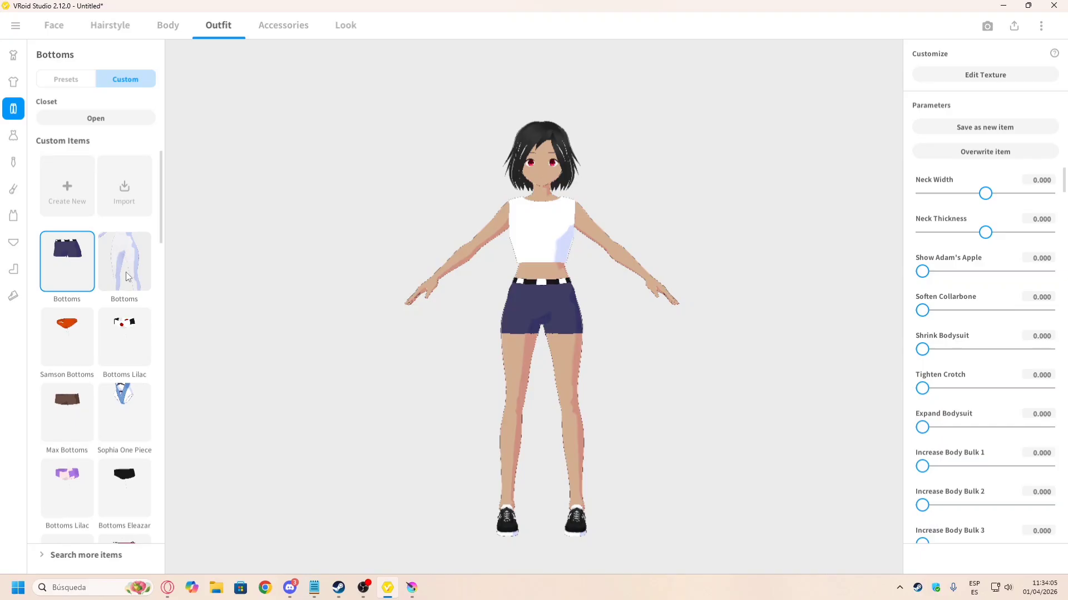
Step: Delete the plain white custom Bottoms item and rename the dark blue shorts item as Lucy Bottoms
right_click(128, 276)
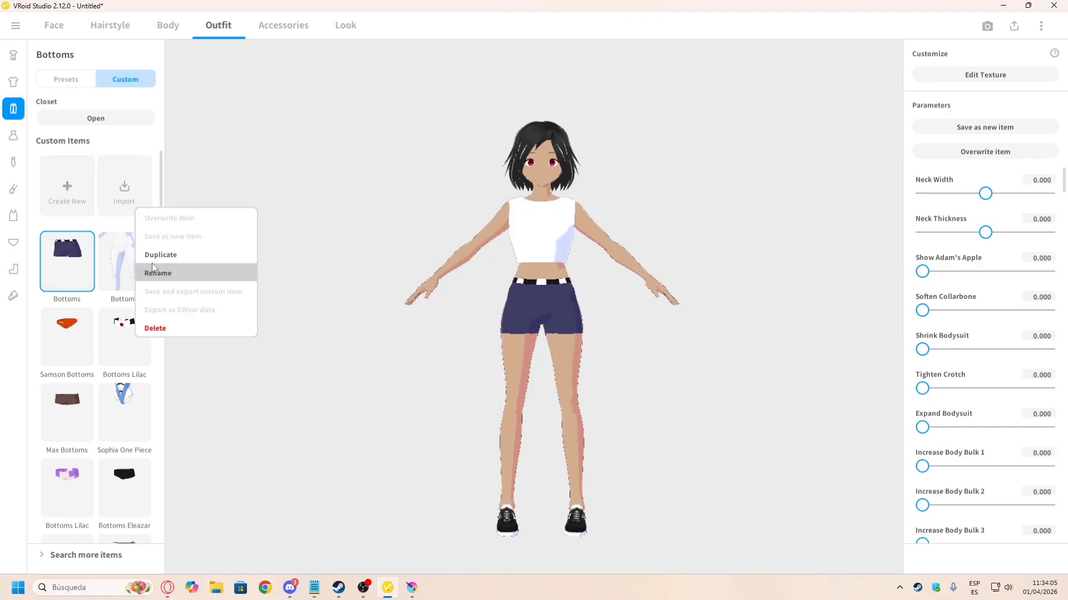
left_click(165, 328)
right_click(84, 268)
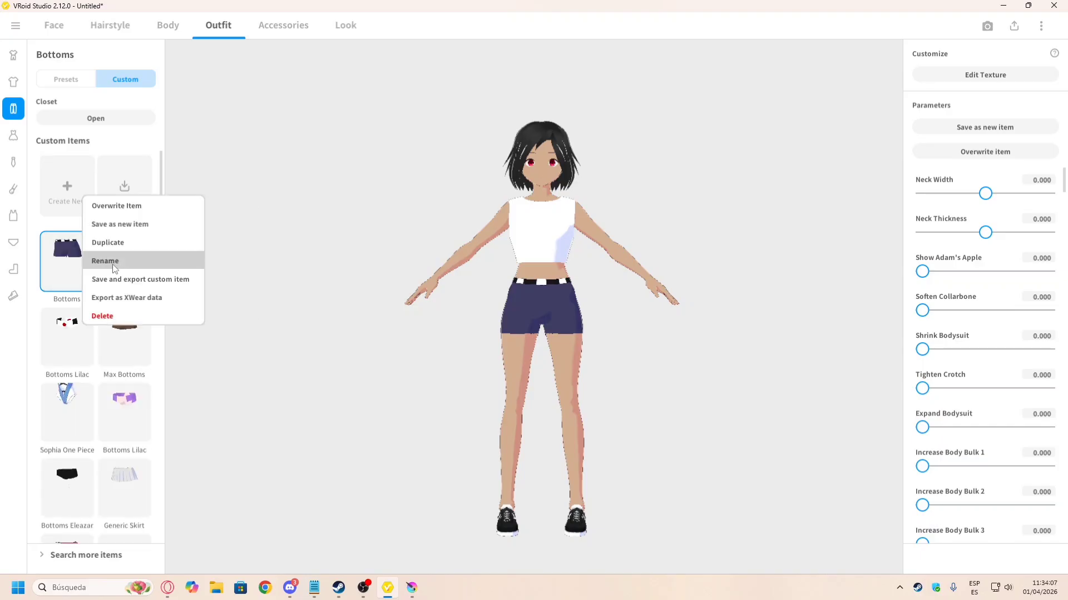
left_click(121, 259)
left_click(551, 271)
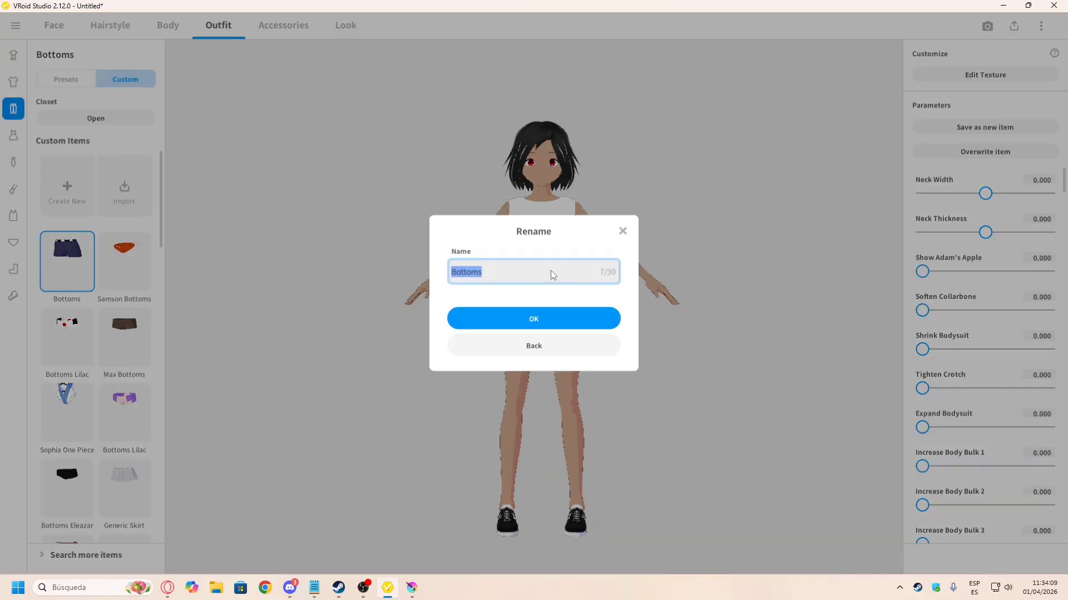
type("Lucy Bottoms")
left_click(546, 318)
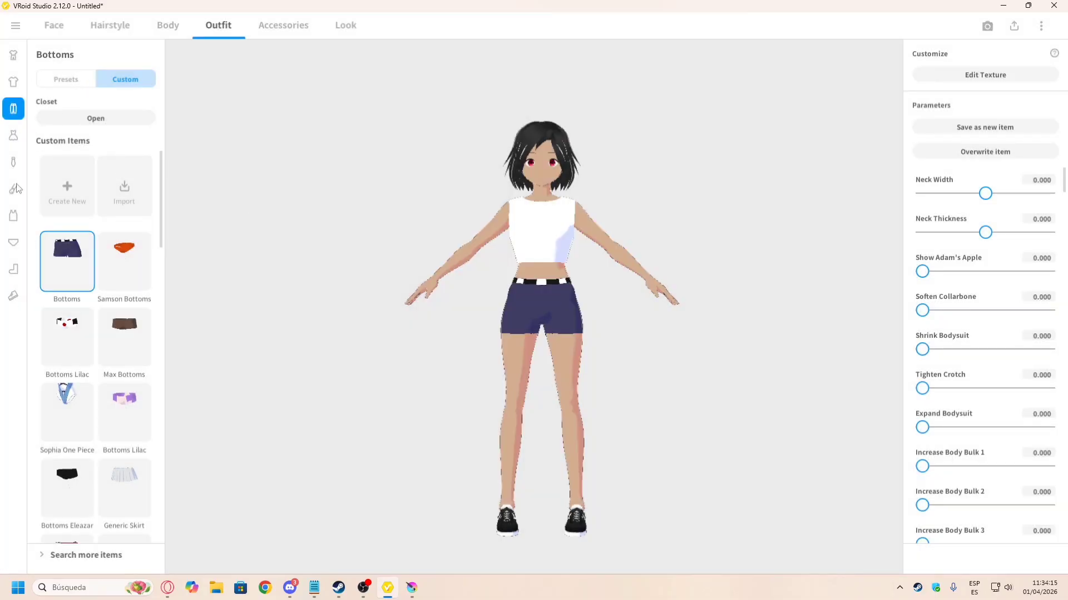
Step: Apply the No Bottom item as the inner bottom and delete the blank custom Inner Bottom item
left_click(13, 242)
right_click(74, 243)
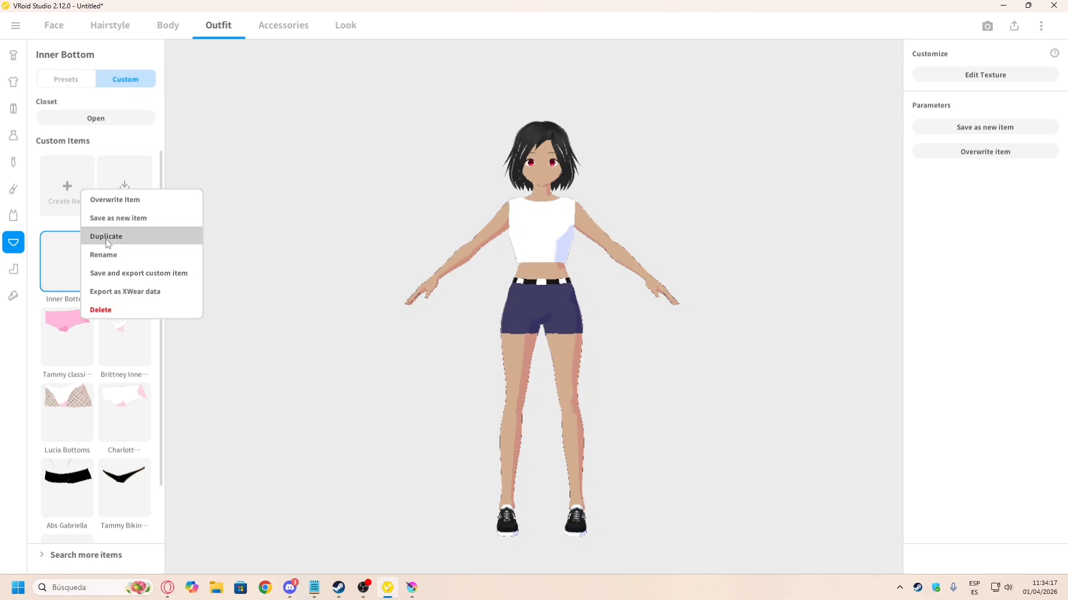
left_click(158, 381)
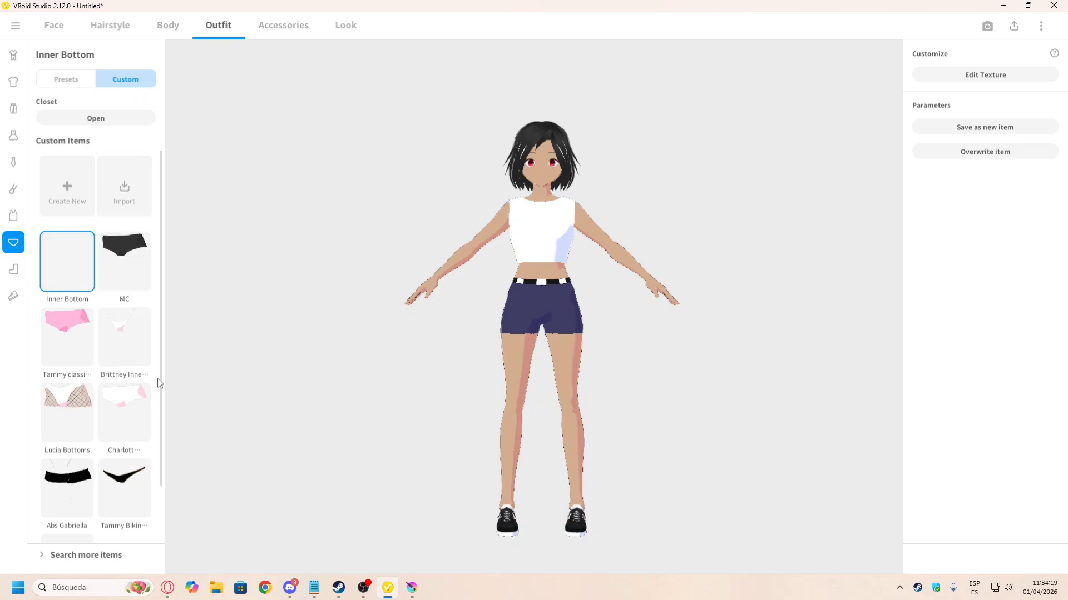
left_click_drag(160, 378, 161, 475)
left_click(72, 502)
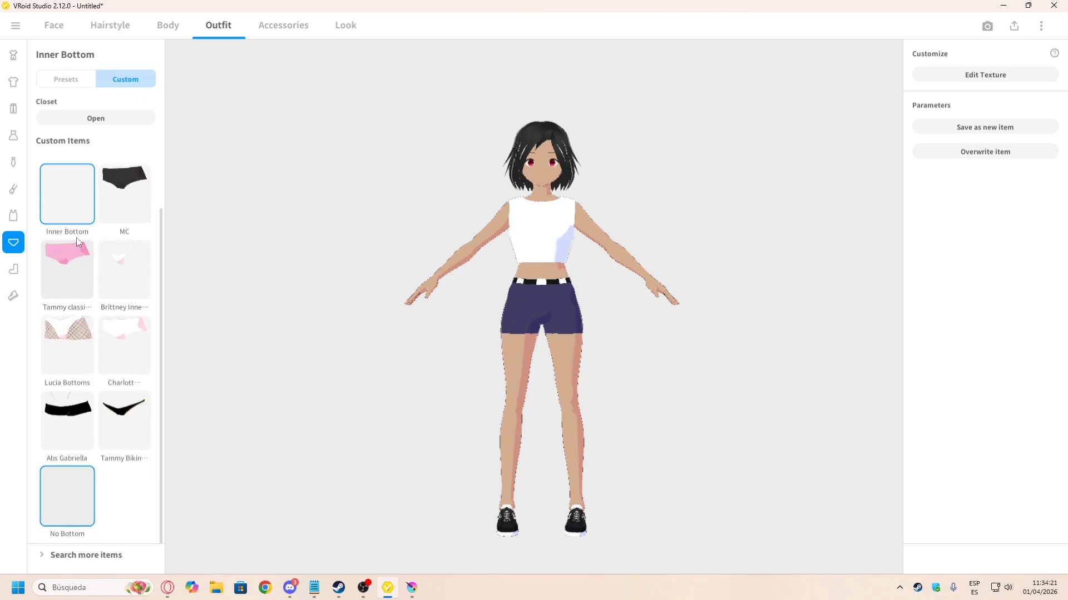
right_click(69, 195)
left_click(111, 247)
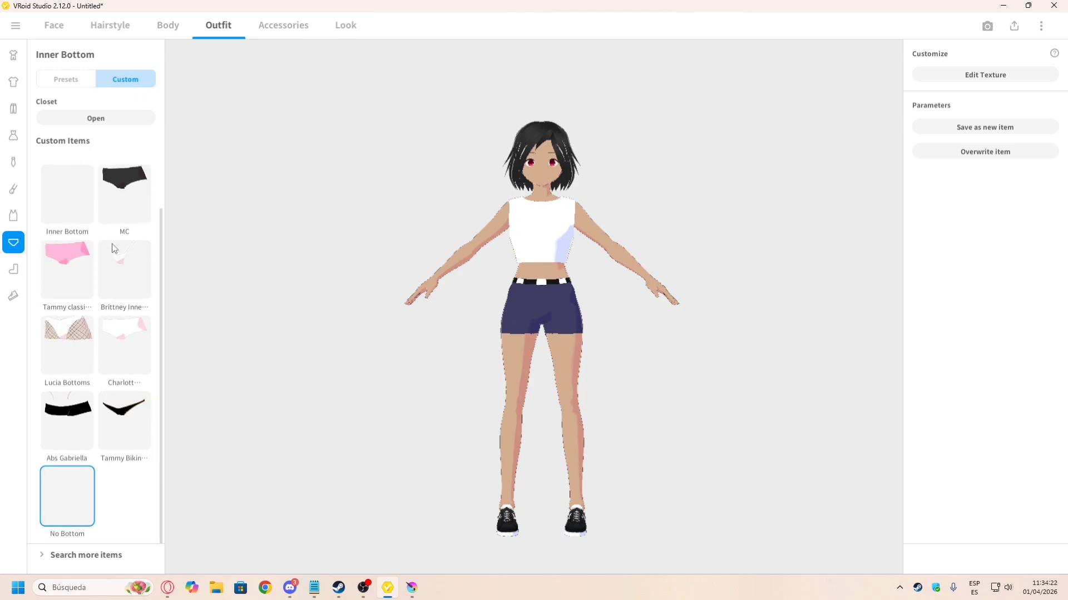
Step: Apply the Nothing item as the inner top and delete the blank custom Inner Top item
left_click(12, 216)
right_click(73, 264)
left_click(58, 276)
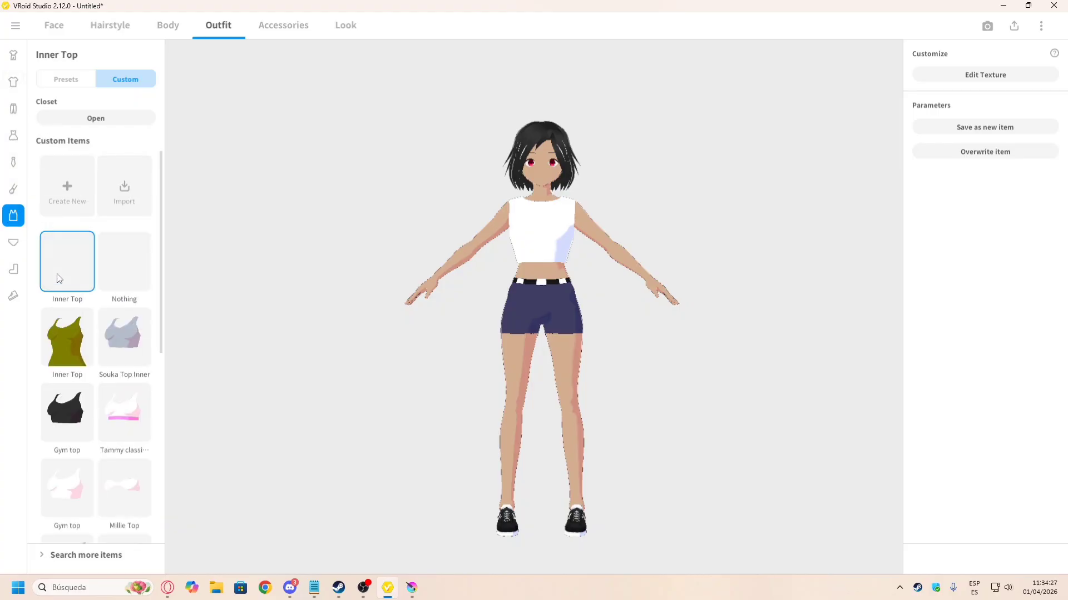
left_click(116, 269)
right_click(66, 271)
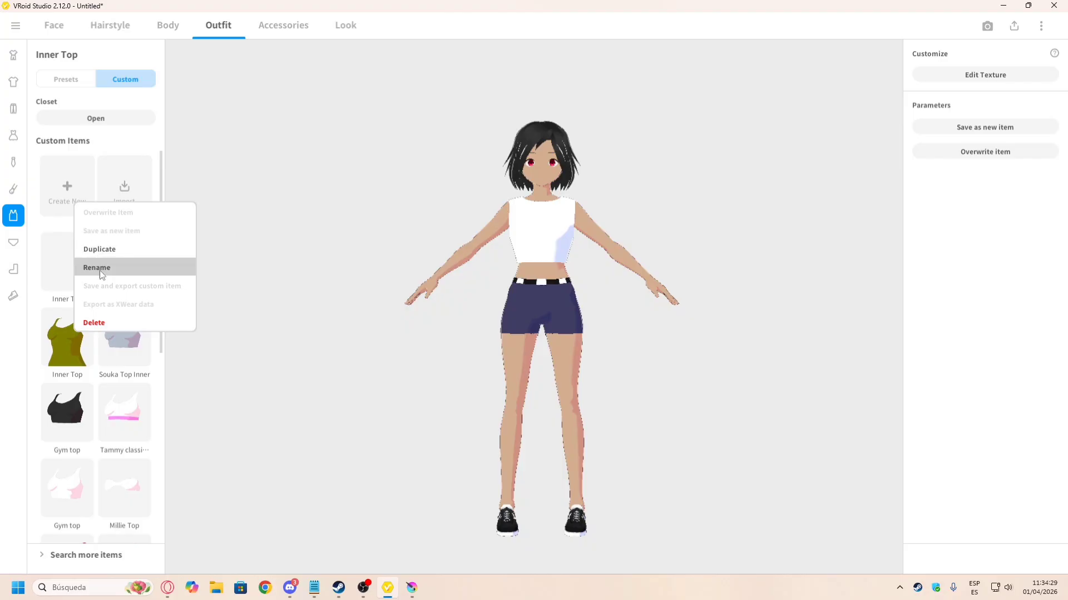
left_click(103, 319)
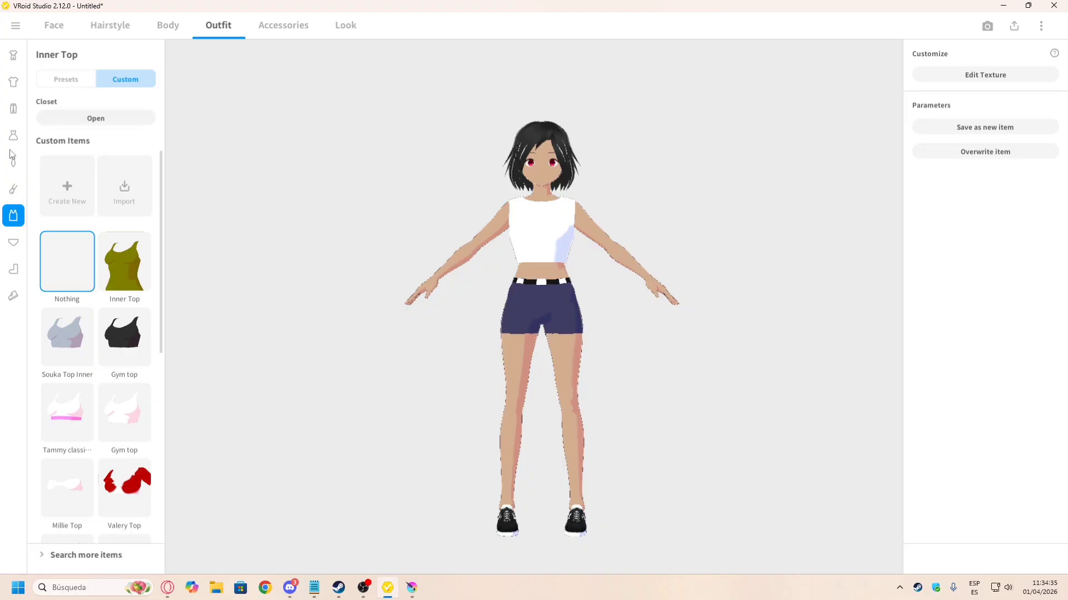
Step: Show the socks presets and compare the model's legs with the footwear in the Discord reference image
left_click(13, 270)
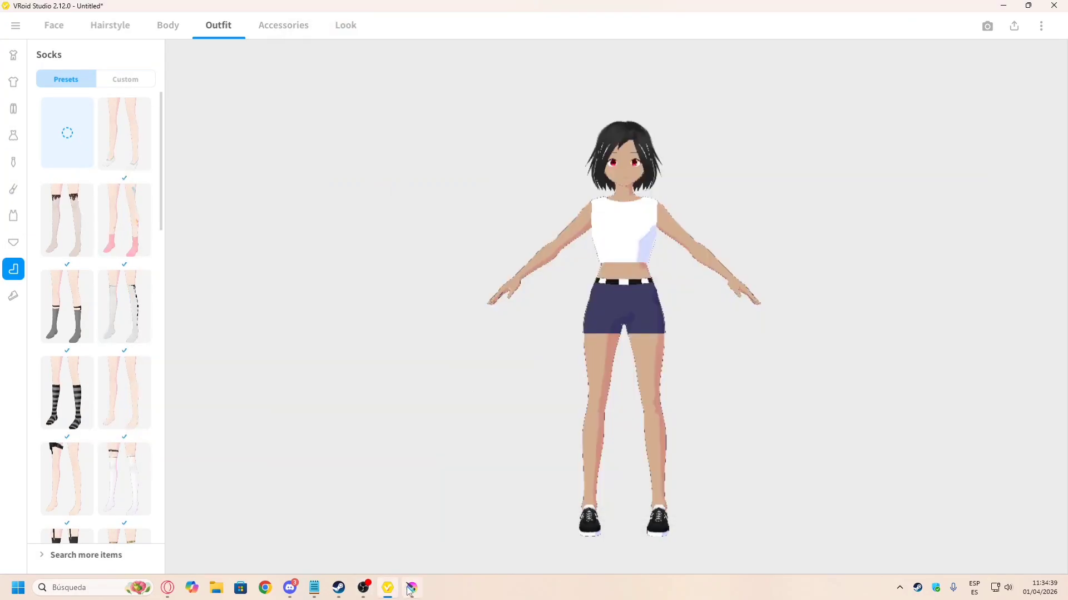
left_click(412, 588)
left_click(388, 588)
left_click(363, 587)
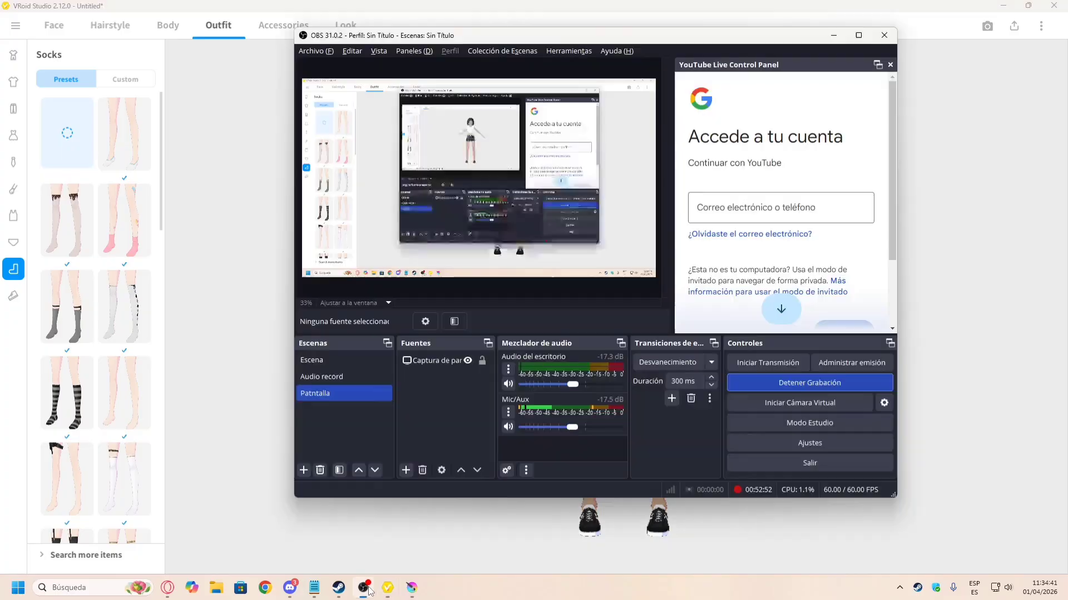
left_click(292, 589)
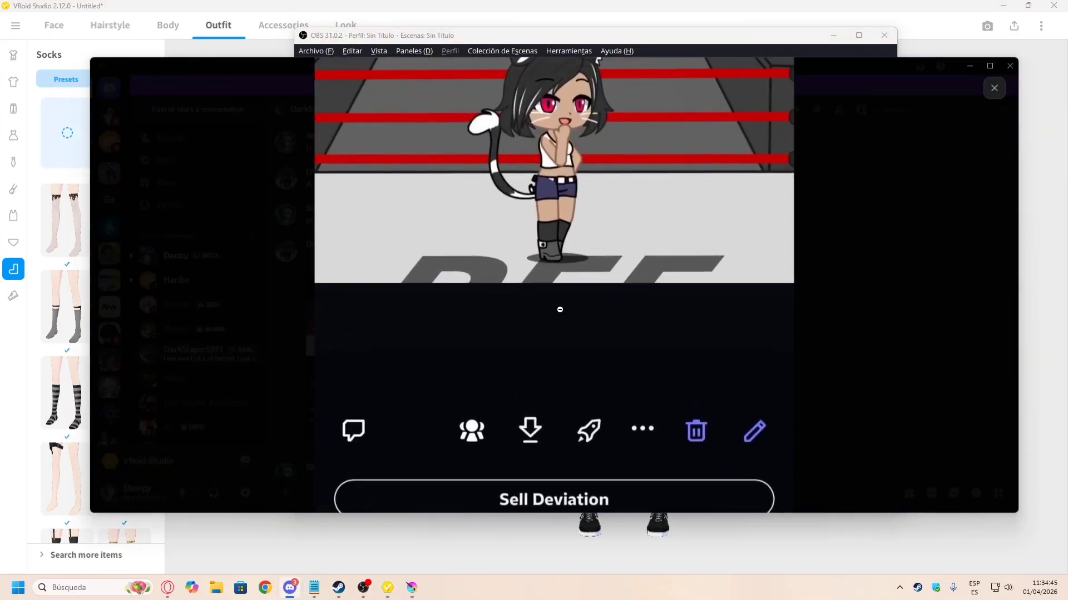
key("alt+Tab")
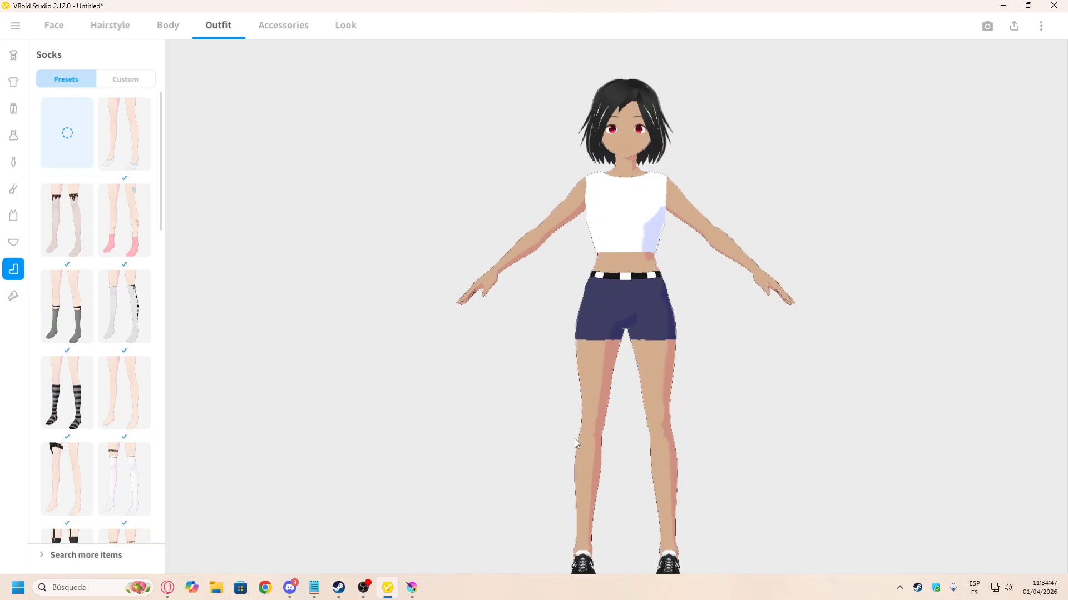
scroll(500, 353, "up", 10)
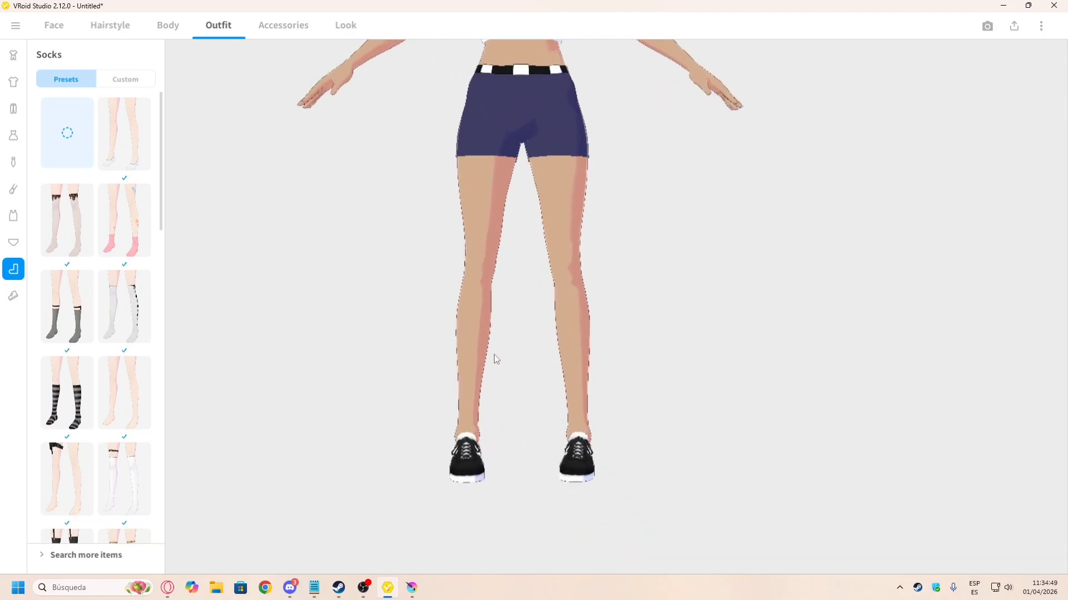
right_click_drag(494, 355, 499, 358)
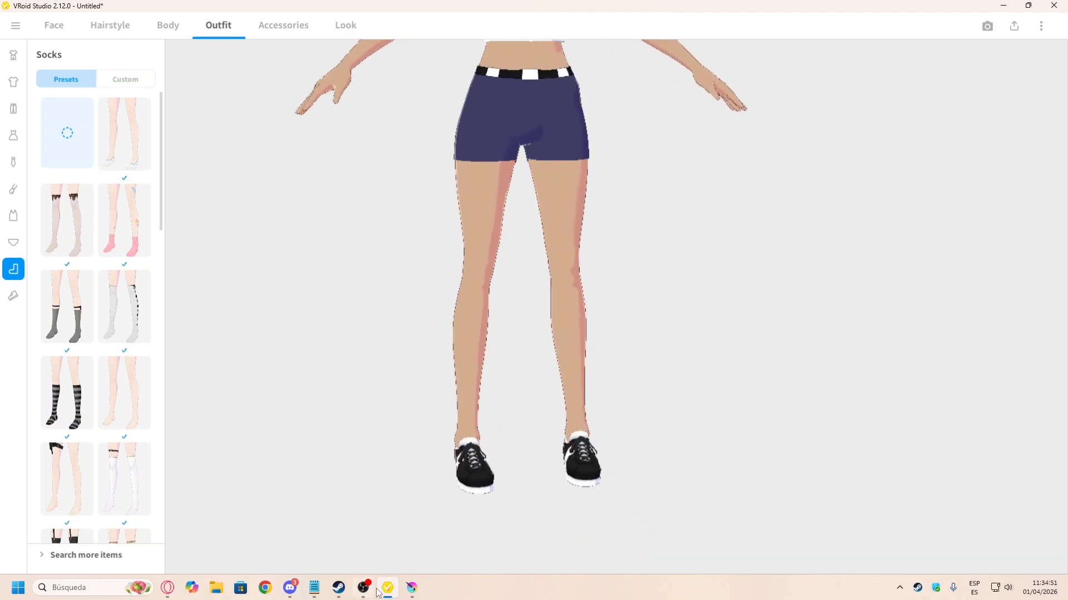
left_click(292, 588)
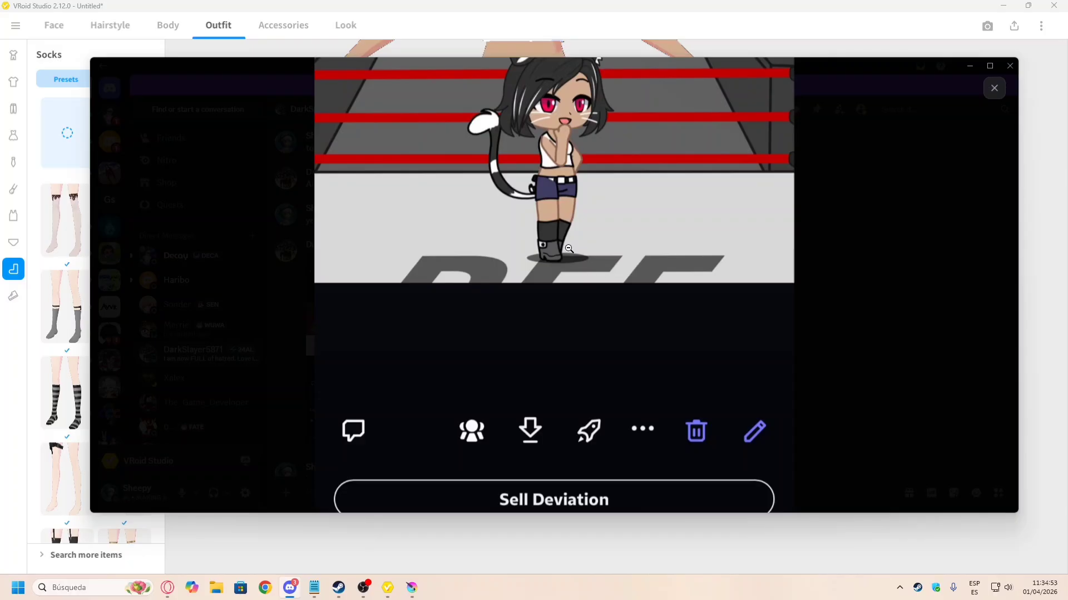
left_click(54, 239)
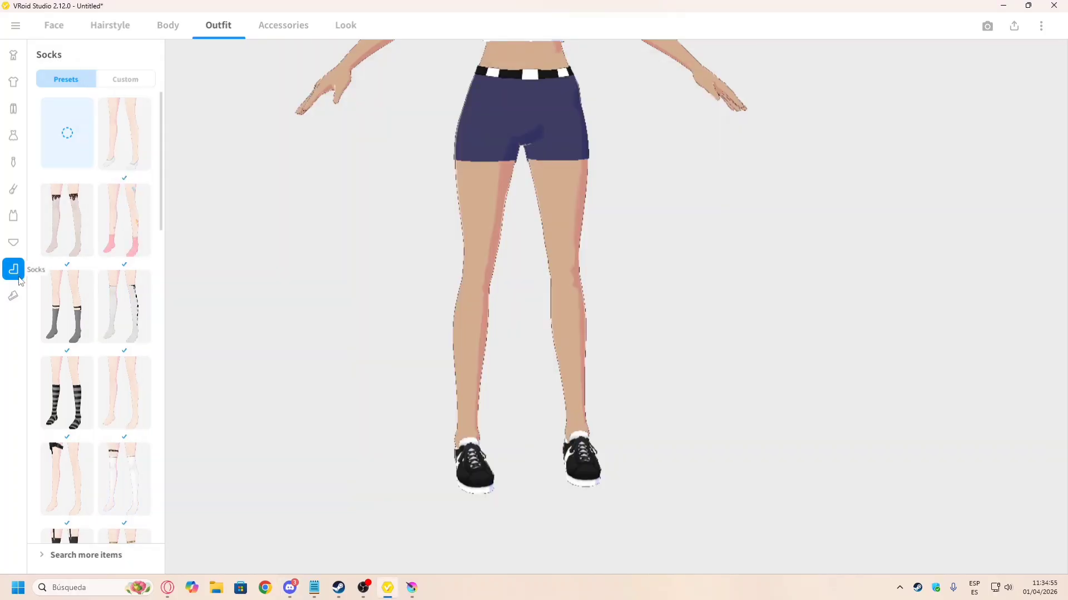
Step: Browse the preset shoes for boots that match the character's footwear in the Discord reference image
left_click(13, 295)
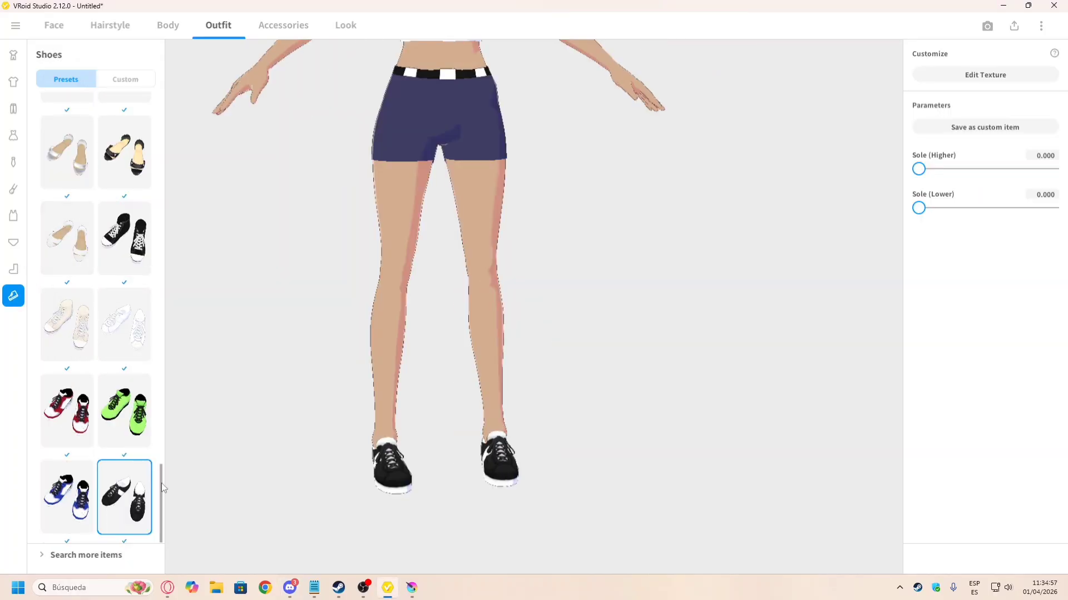
left_click_drag(161, 487, 166, 101)
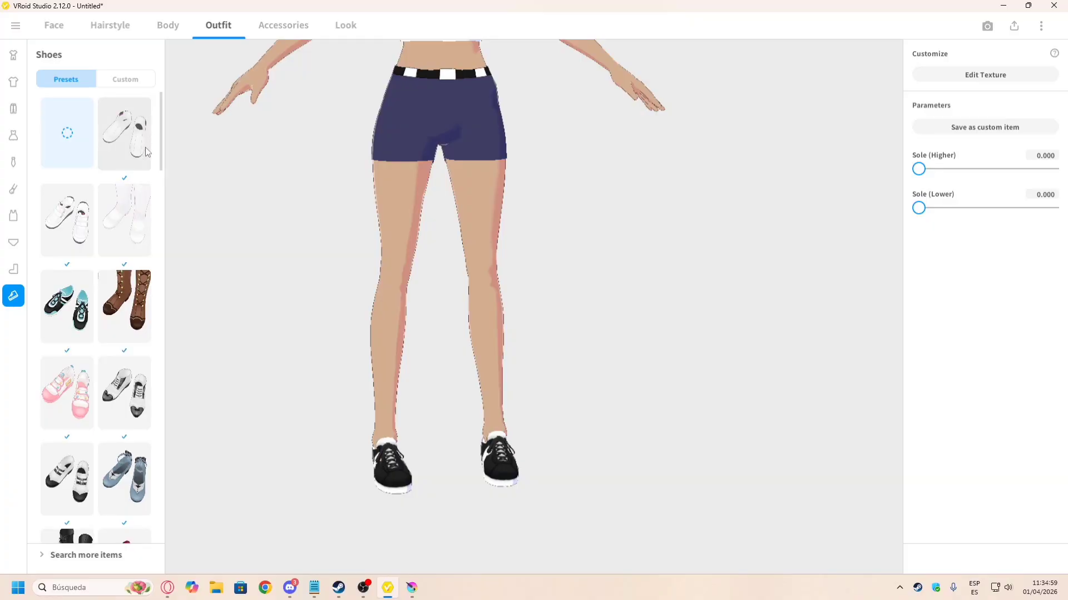
scroll(87, 392, "down", 10)
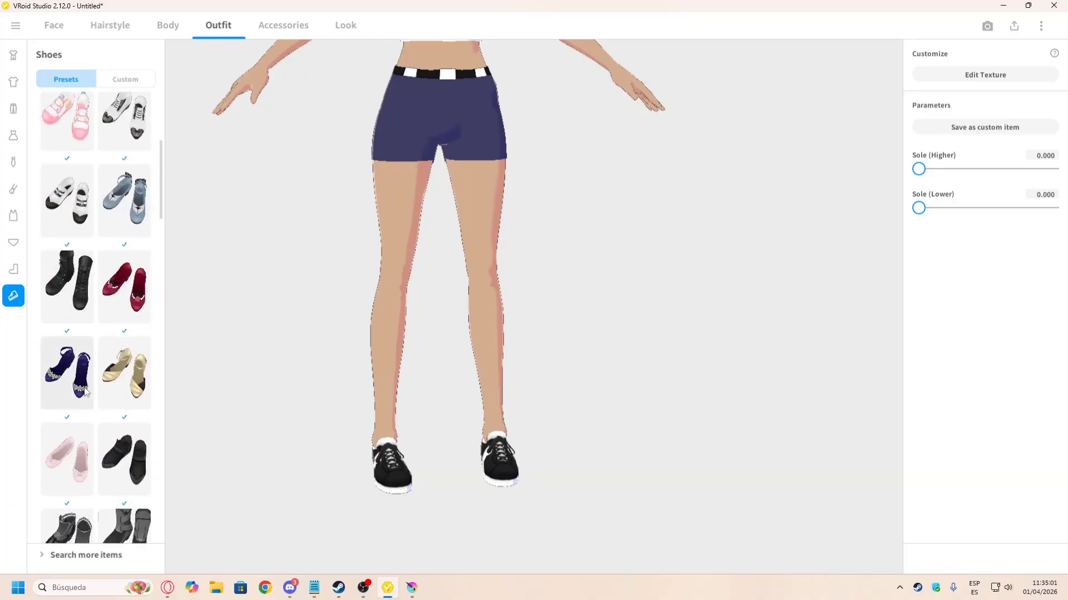
scroll(87, 393, "down", 2)
key("alt+Tab")
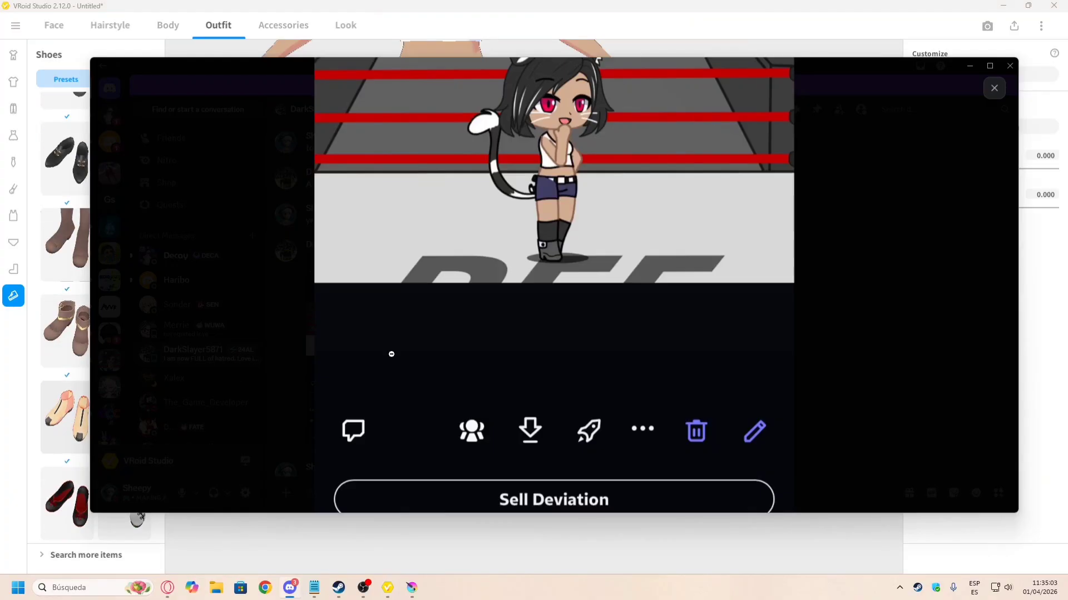
key("alt+Tab")
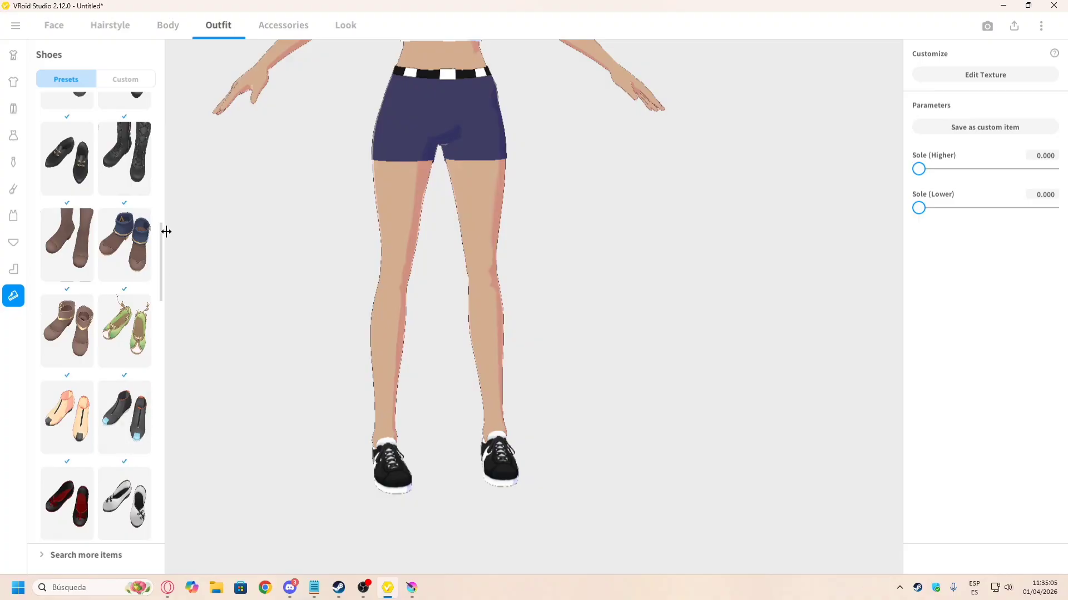
left_click_drag(161, 245, 161, 120)
key("alt+Tab")
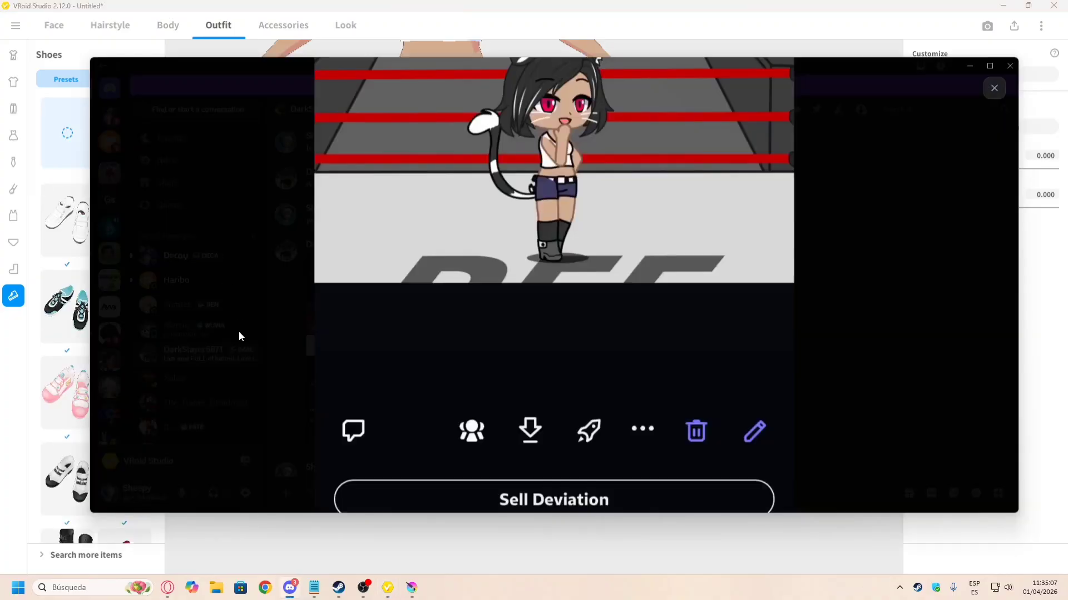
key("alt+Tab")
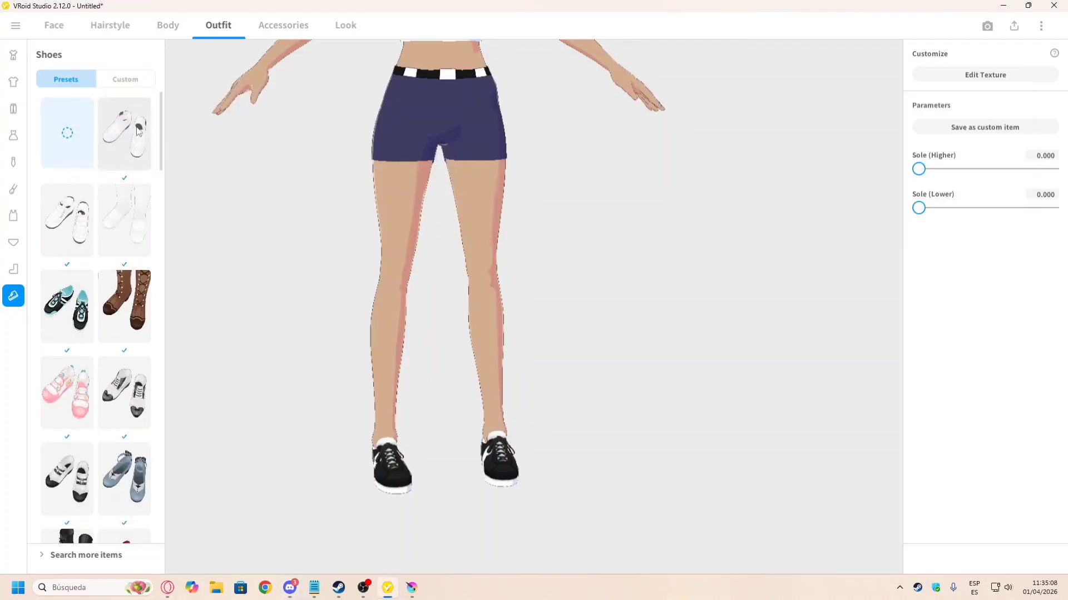
Step: Browse the custom shoes for boots that match the character's footwear in the Discord reference image
left_click(126, 81)
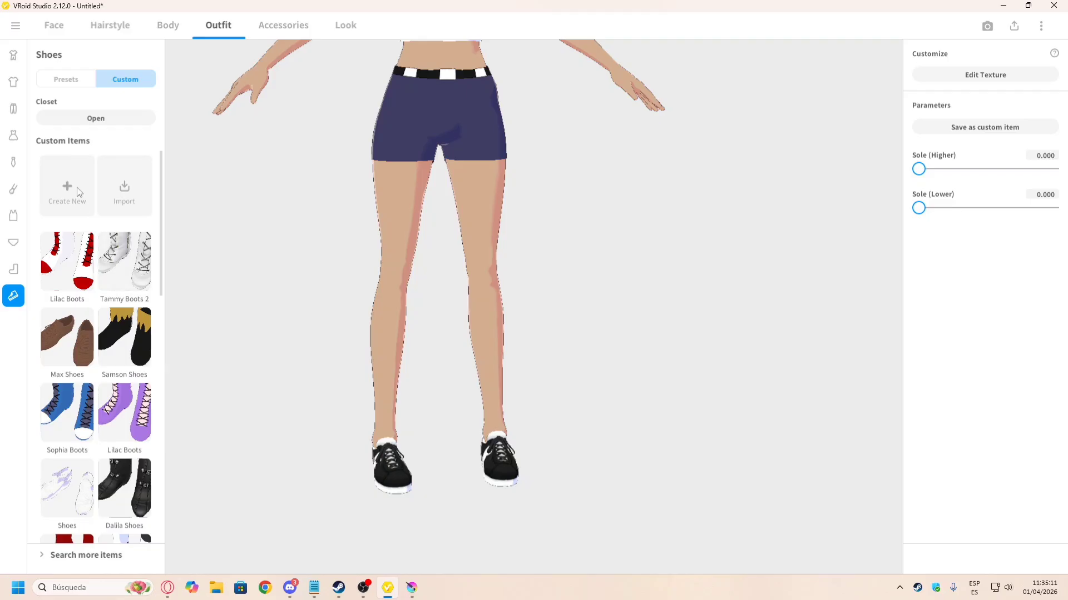
key("alt+Tab")
key("alt+Tab")
key("alt+Tab")
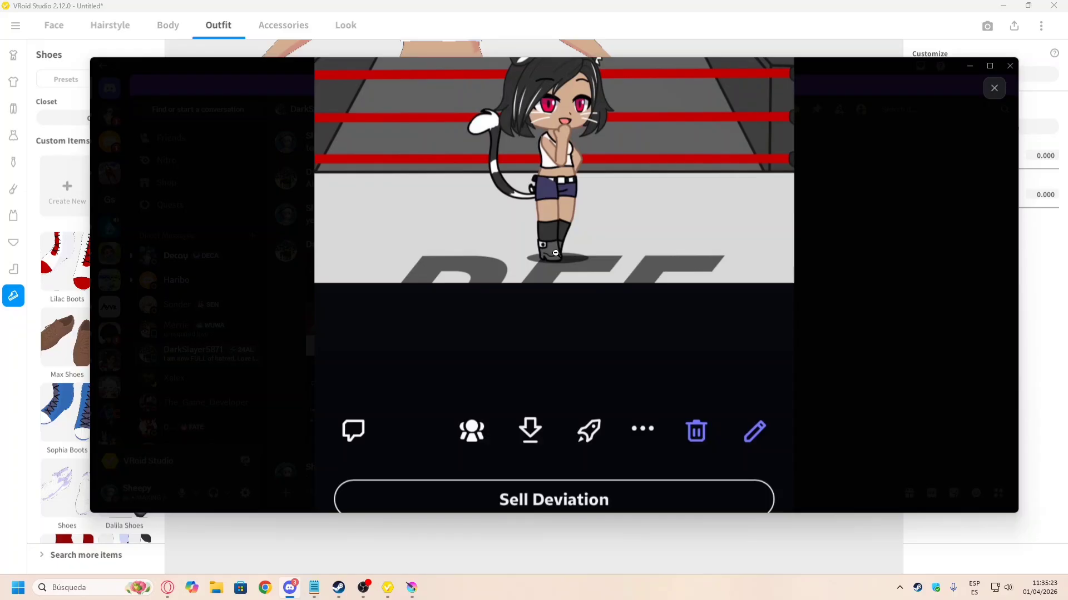
key("alt+Tab")
scroll(94, 367, "down", 8)
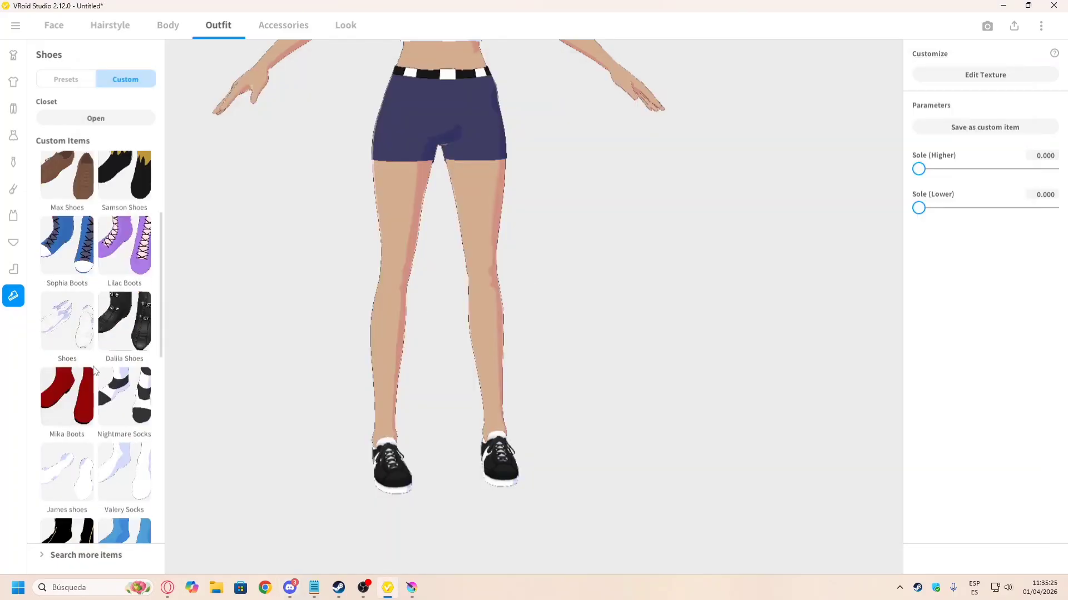
scroll(94, 368, "down", 3)
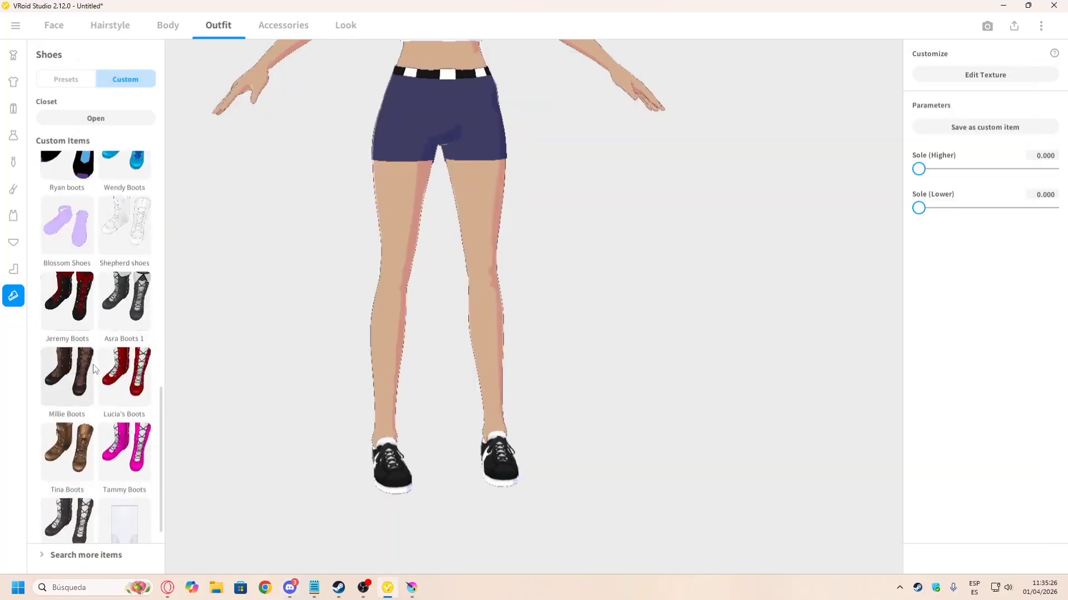
Step: Remove the black sneakers by applying the empty shoes preset and inspect the model's bare feet
left_click(12, 269)
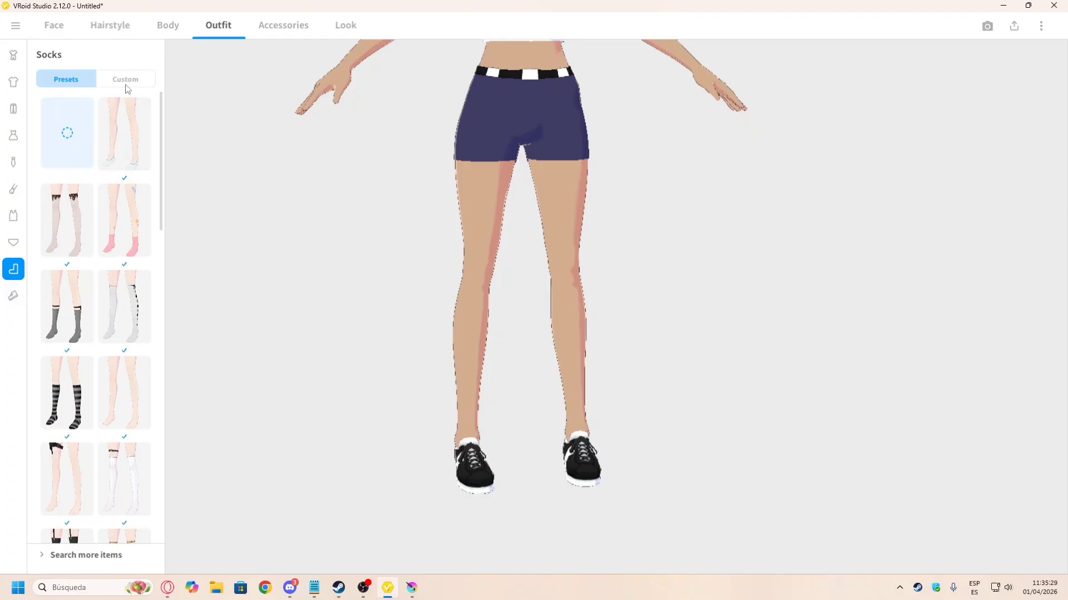
left_click(11, 293)
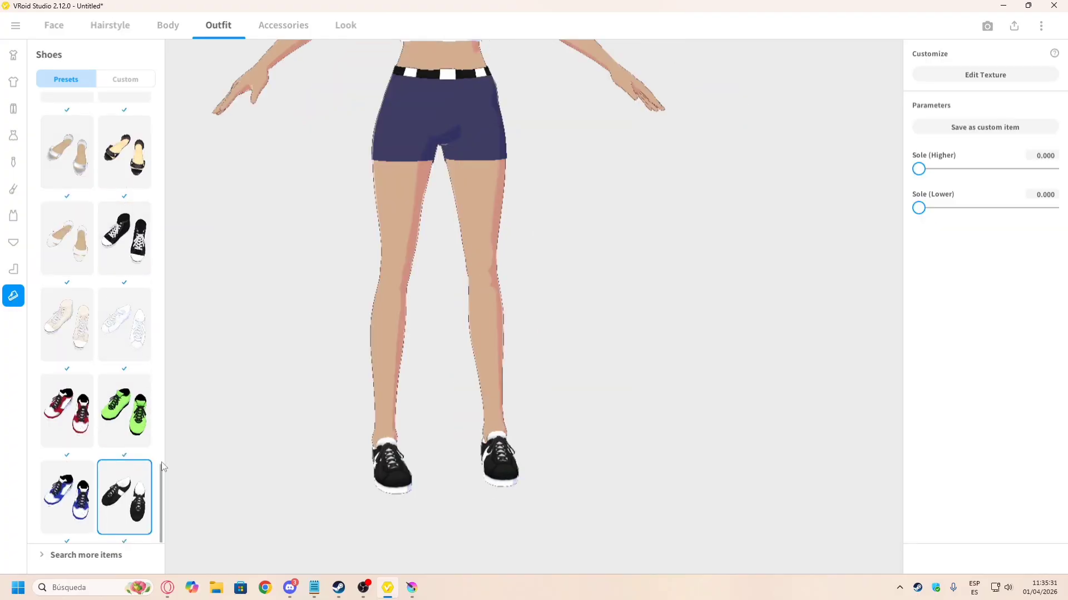
left_click_drag(160, 501, 172, 36)
left_click(77, 129)
left_click_drag(439, 433, 465, 260)
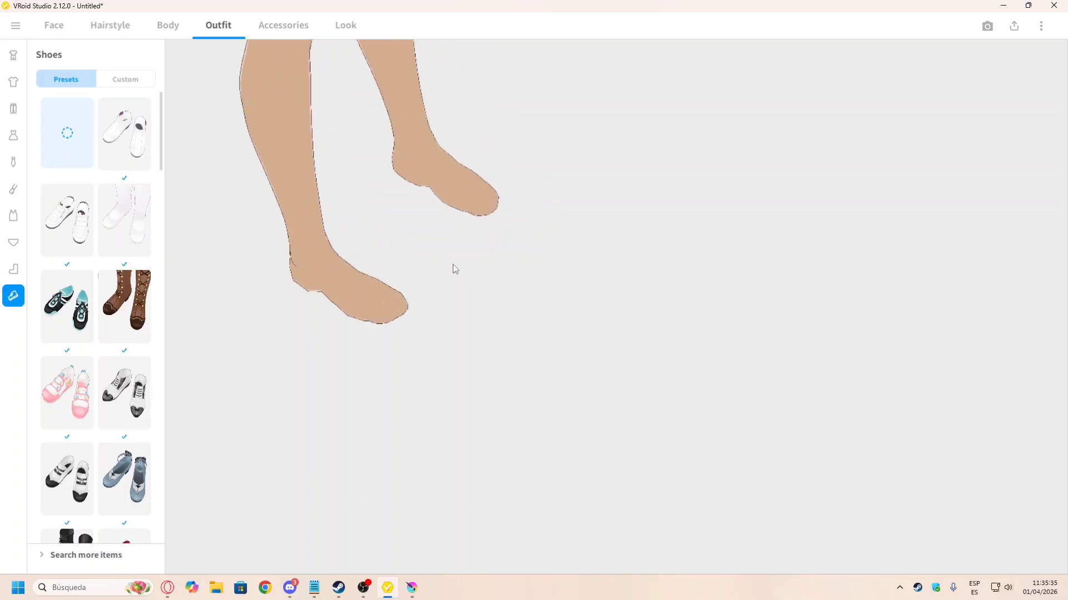
scroll(461, 273, "up", 5)
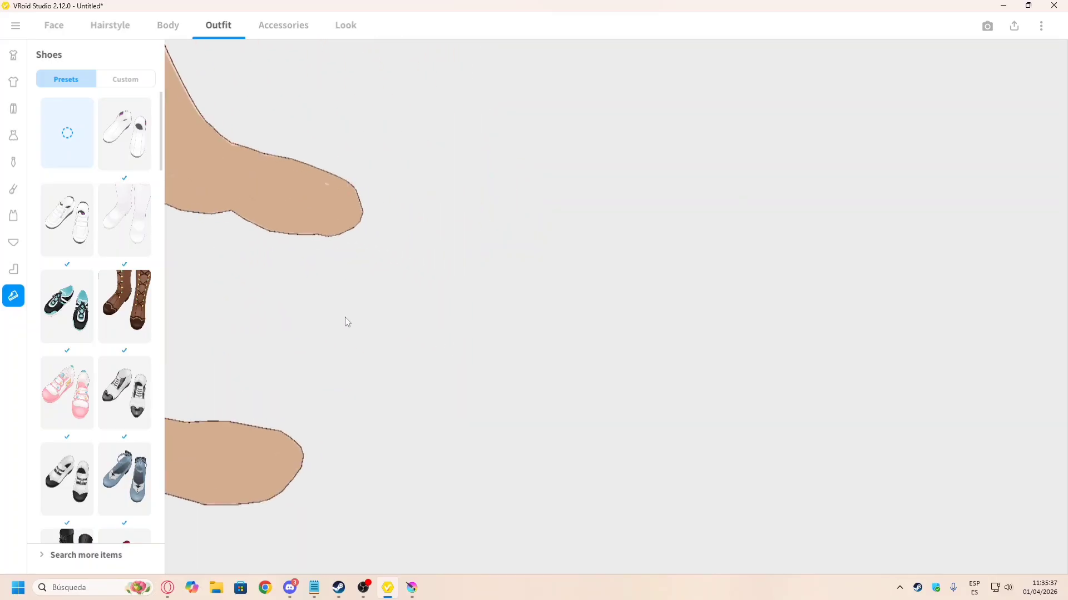
middle_click_drag(345, 318, 390, 302)
Step: Try the white thigh-high socks preset on the model and return to the empty socks preset
left_click(19, 269)
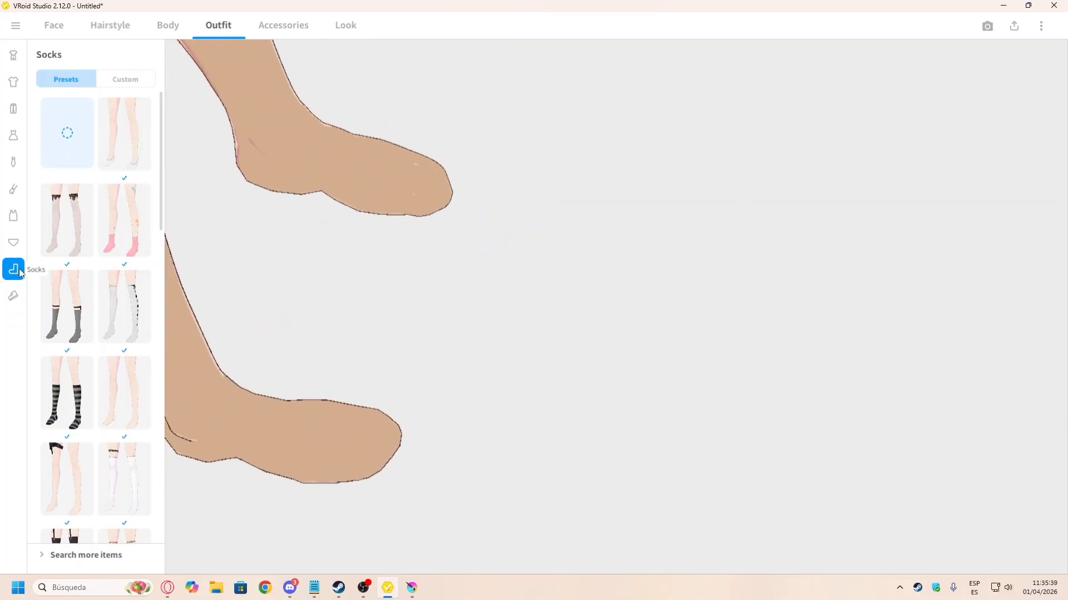
left_click(117, 481)
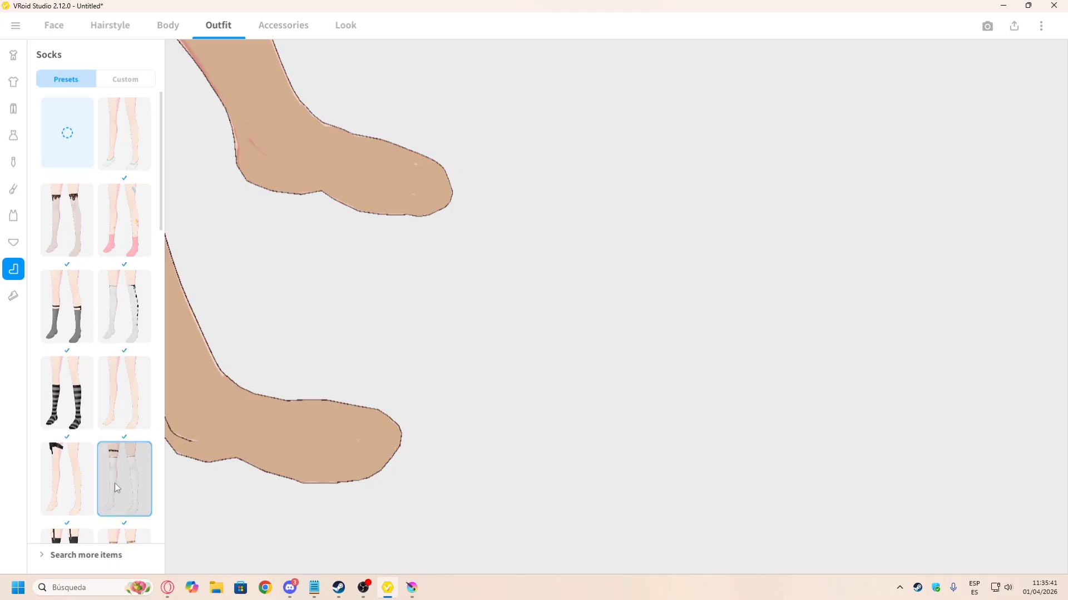
right_click_drag(317, 376, 395, 317)
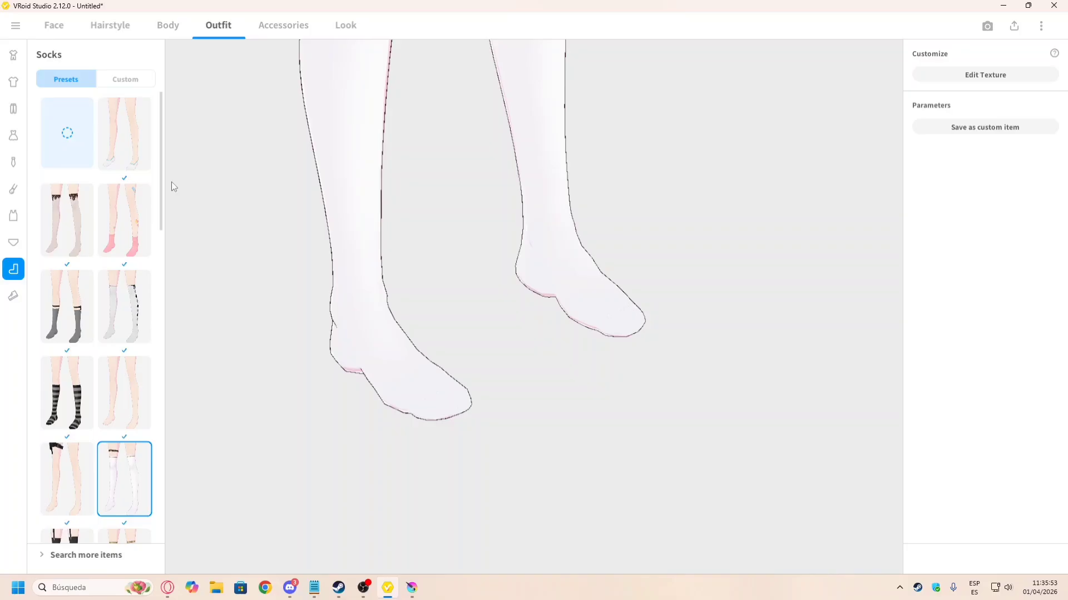
left_click(72, 113)
scroll(112, 122, "down", 1)
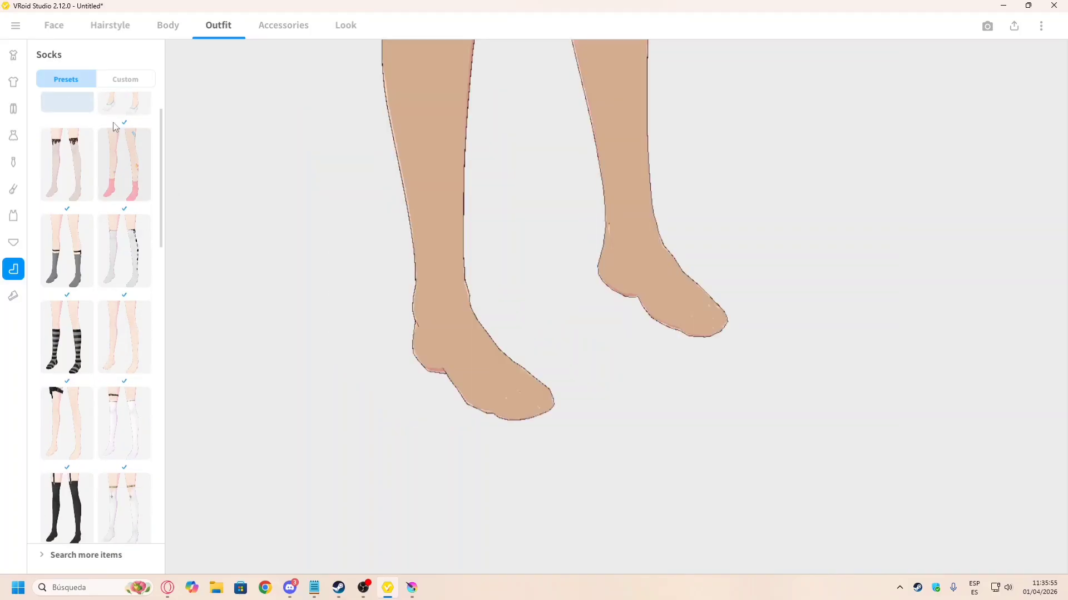
Step: Try the custom Wendolyn Socks and inspect their texture layers, closing the Texture Editor without saving
left_click(123, 83)
right_click(112, 203)
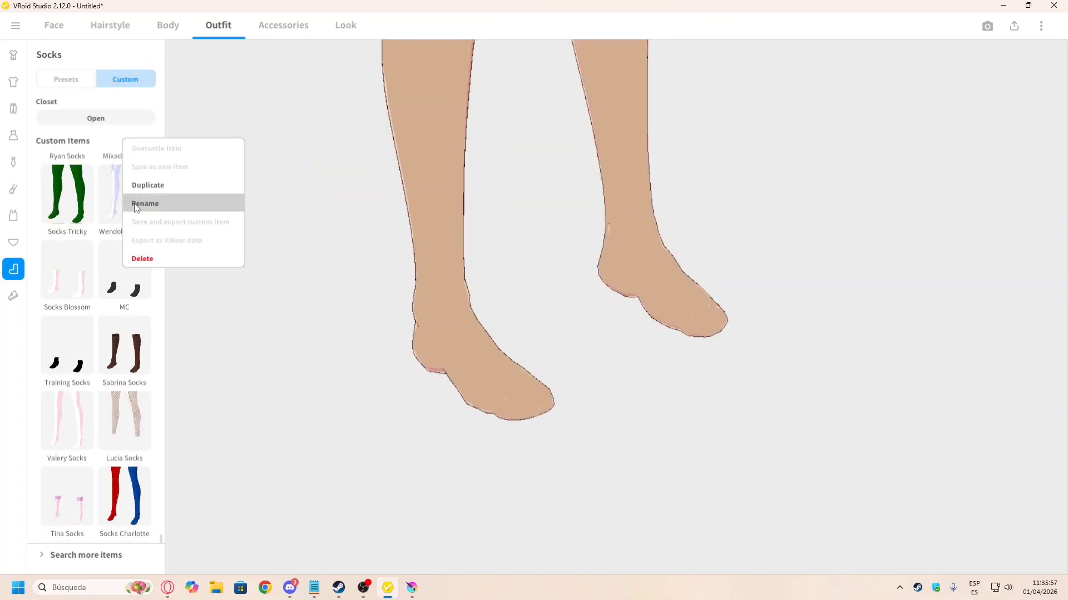
left_click(113, 205)
left_click(114, 205)
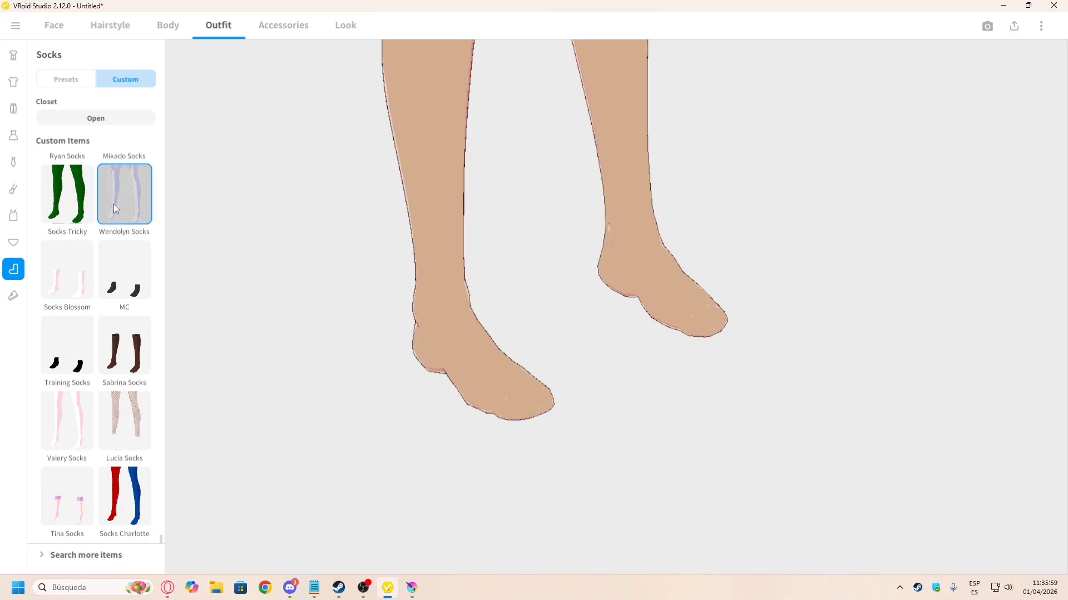
left_click_drag(478, 335, 526, 305)
left_click(956, 74)
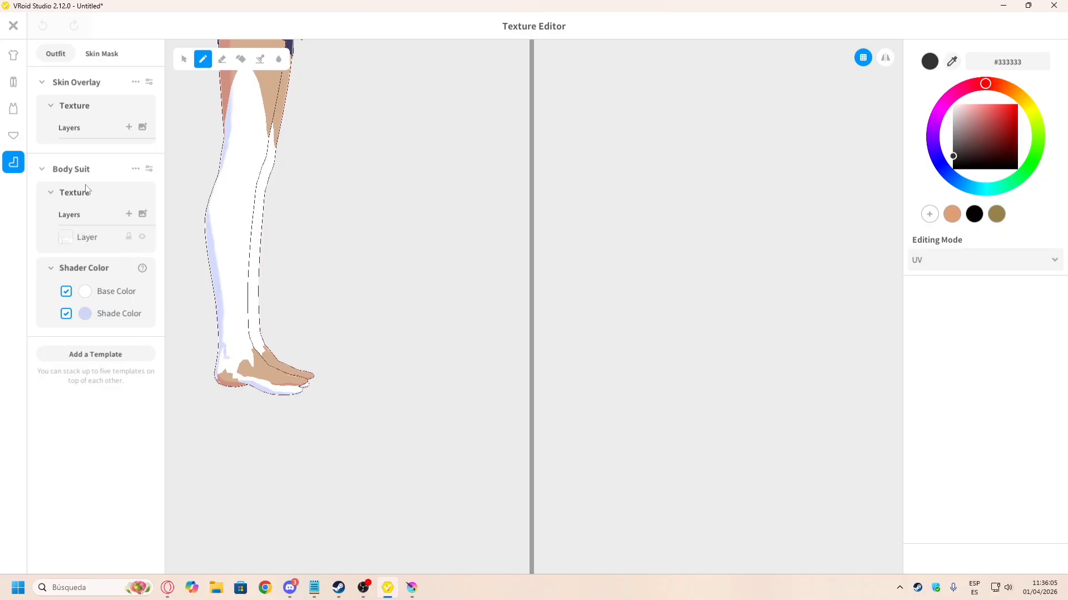
left_click(13, 26)
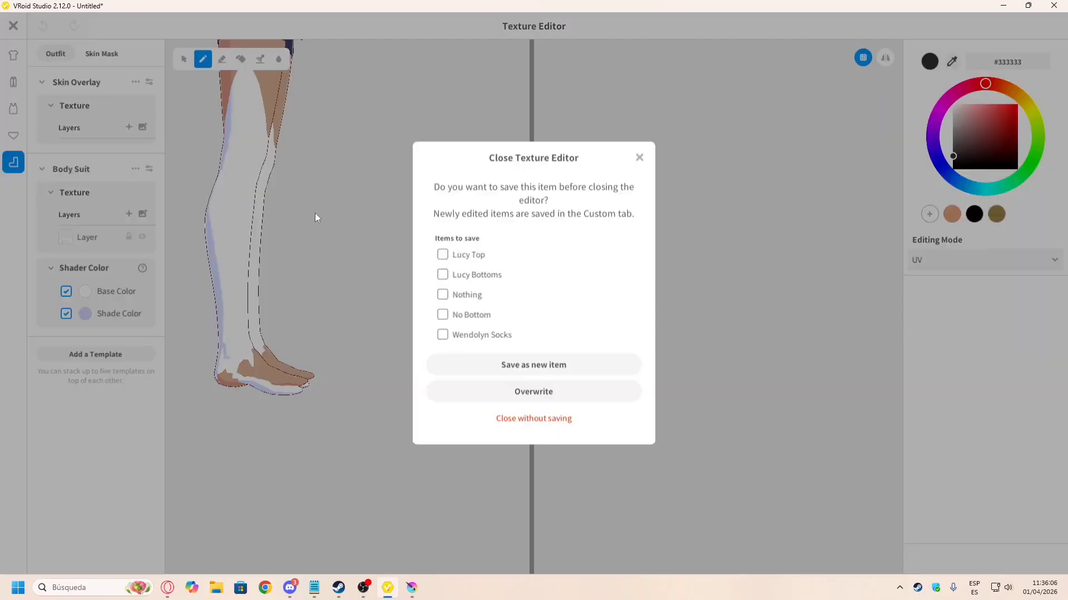
left_click(565, 429)
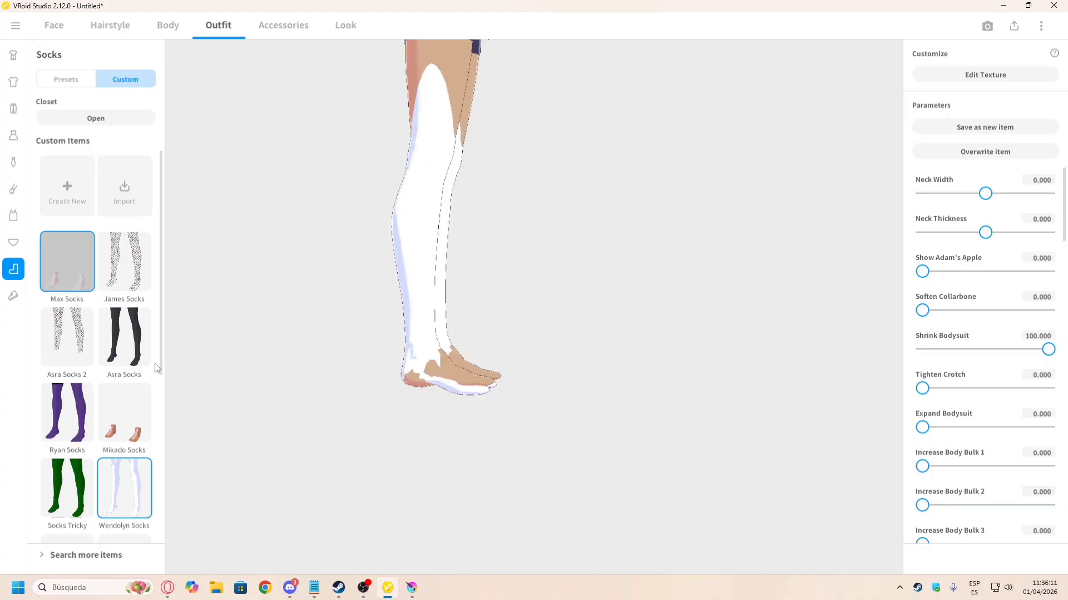
Step: Try on the custom Max, Asra, Ryan, Tricky and Wendolyn socks to compare their height and coverage on the legs
right_click_drag(528, 433, 432, 438)
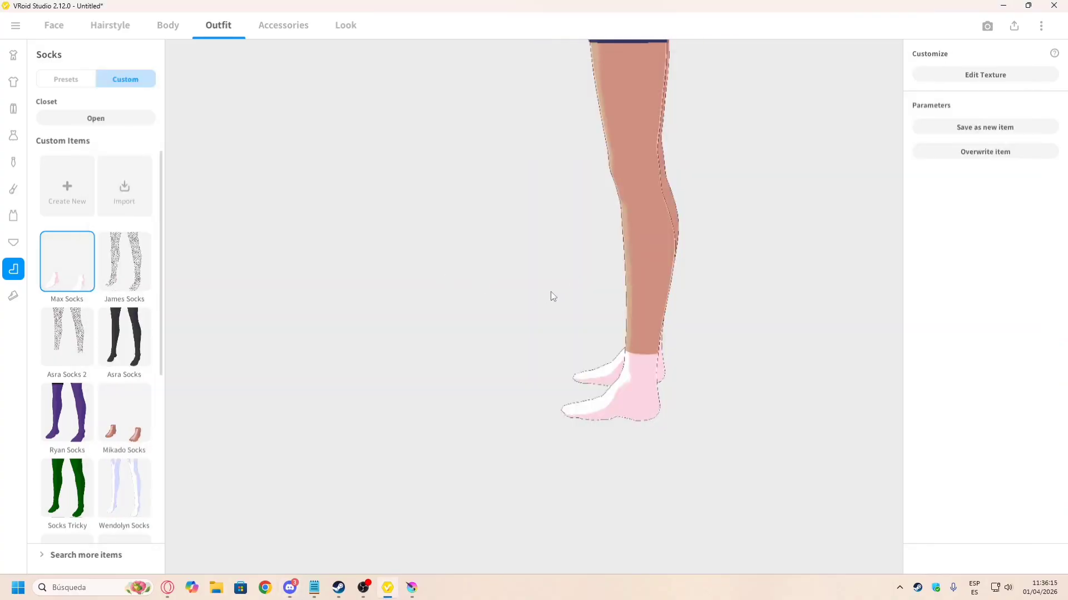
right_click_drag(551, 293, 621, 285)
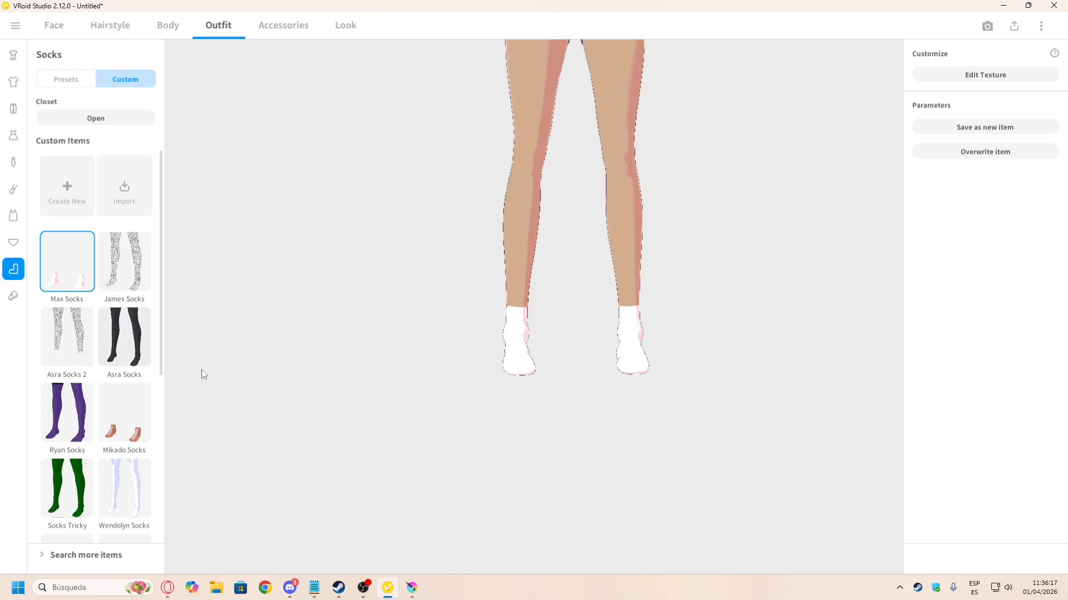
scroll(462, 301, "down", 3)
middle_click_drag(496, 268, 481, 321)
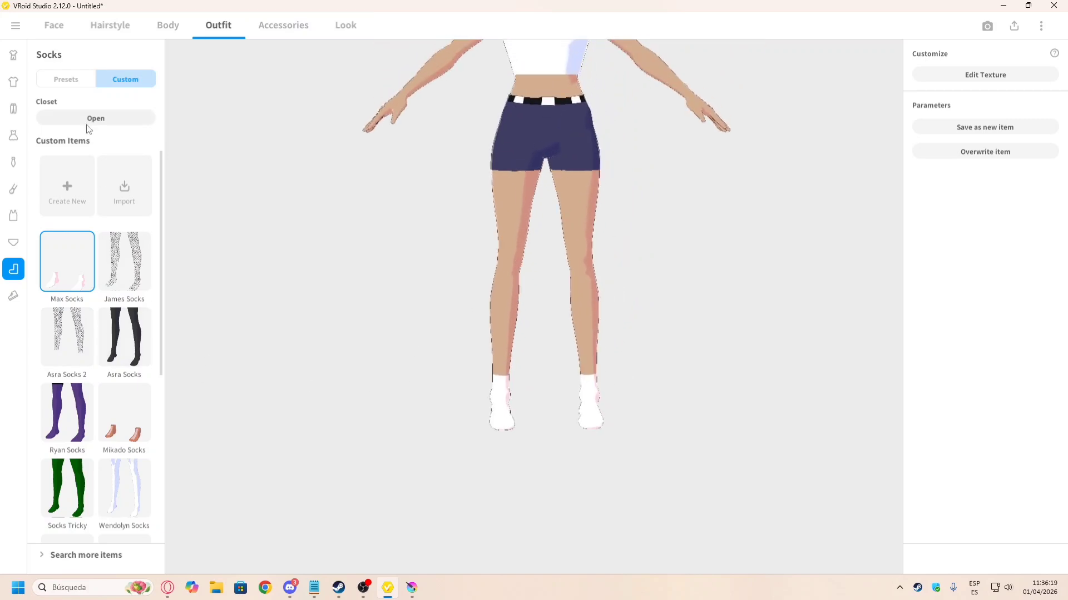
left_click(143, 349)
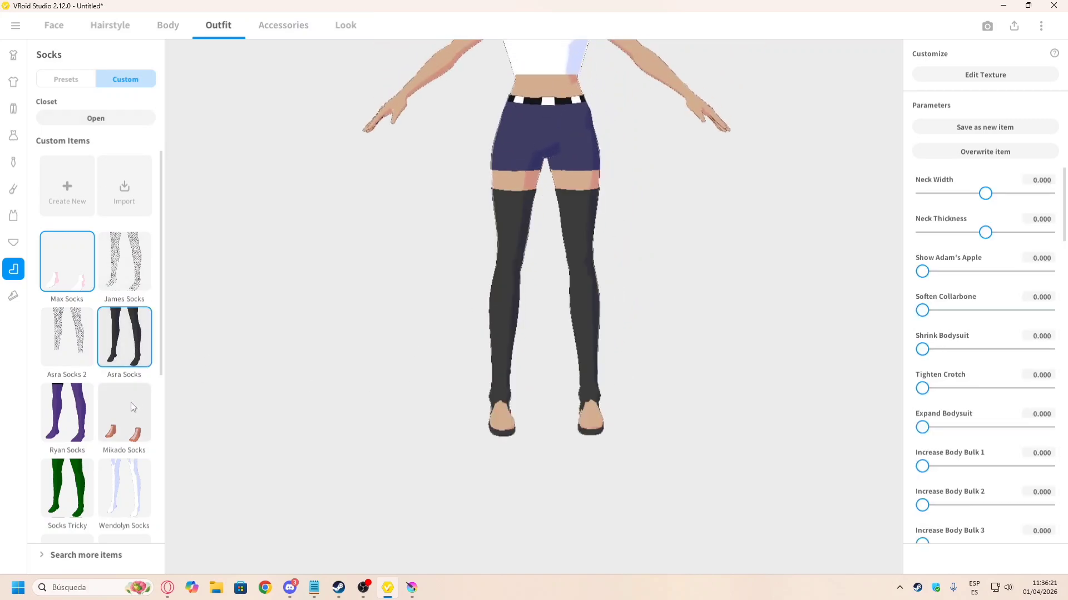
left_click(131, 402)
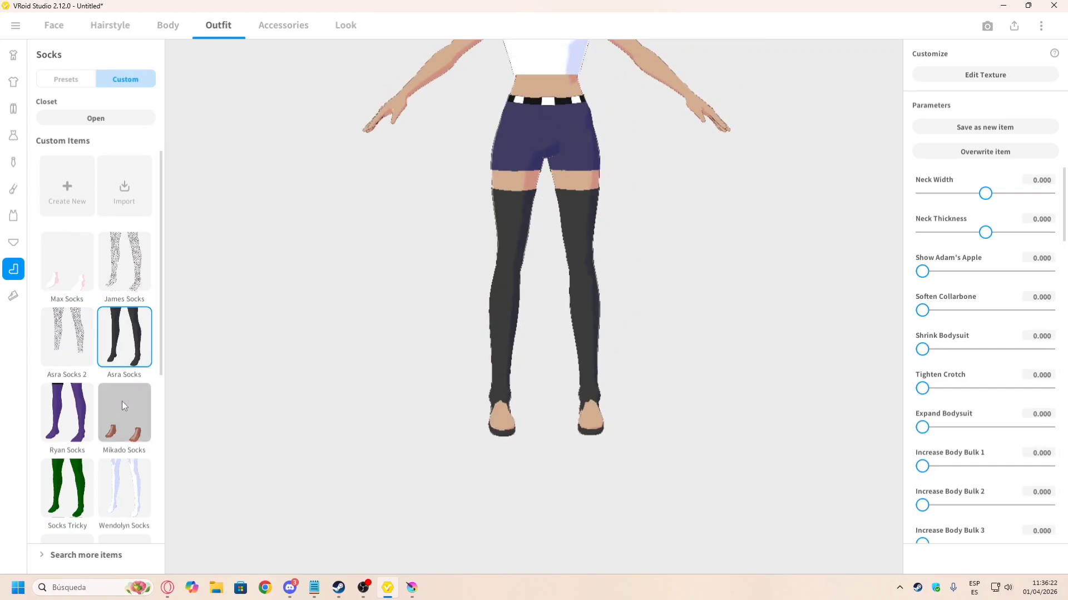
left_click(56, 433)
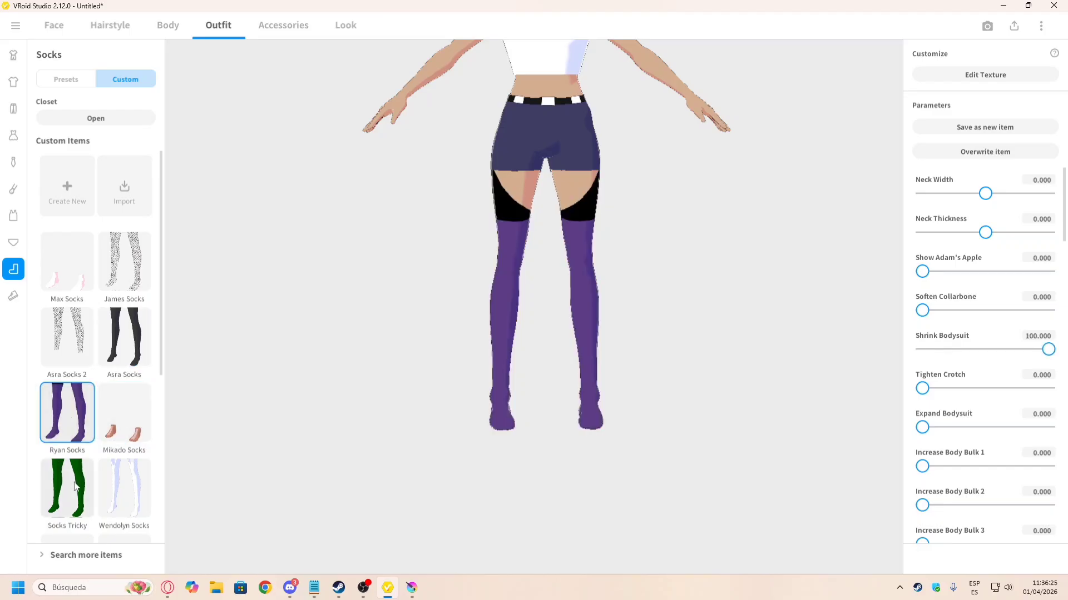
left_click(76, 487)
scroll(114, 495, "down", 3)
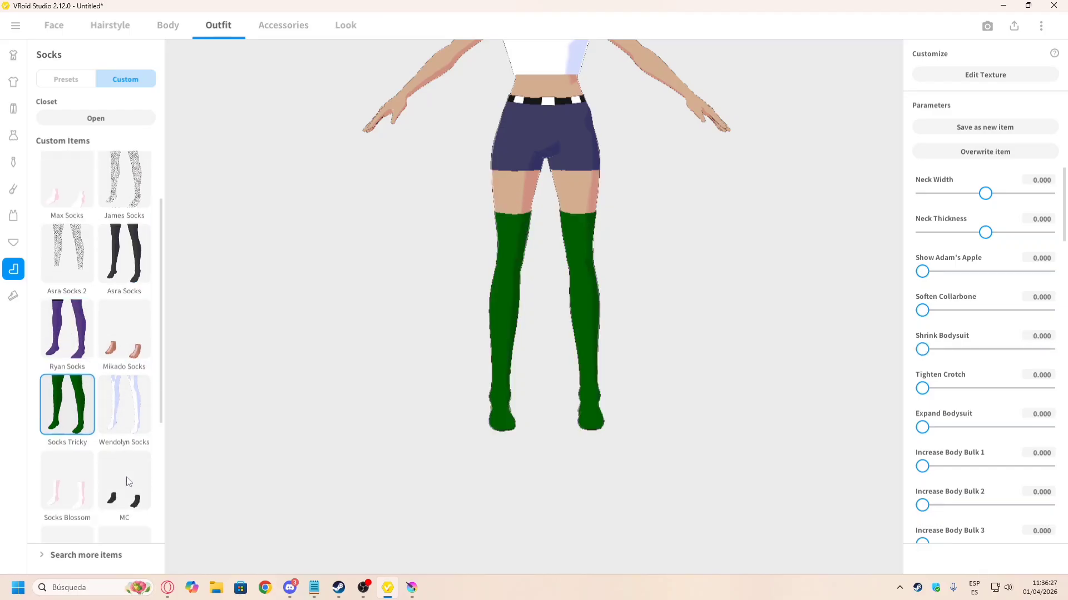
left_click(111, 365)
scroll(135, 450, "down", 2)
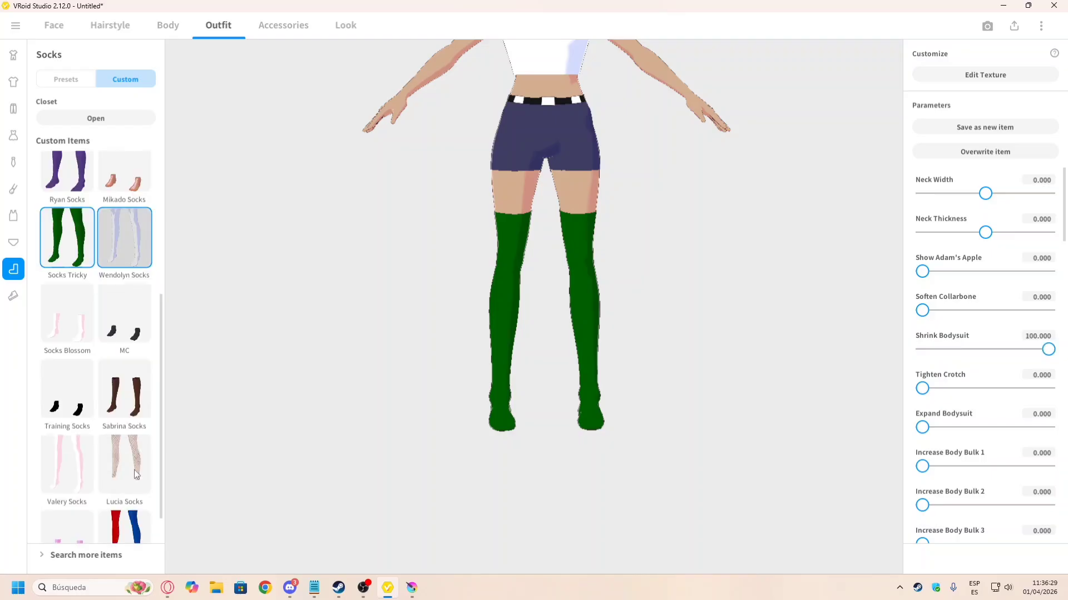
Step: Apply the custom Sabrina Socks to the model and open their texture for editing
left_click(128, 387)
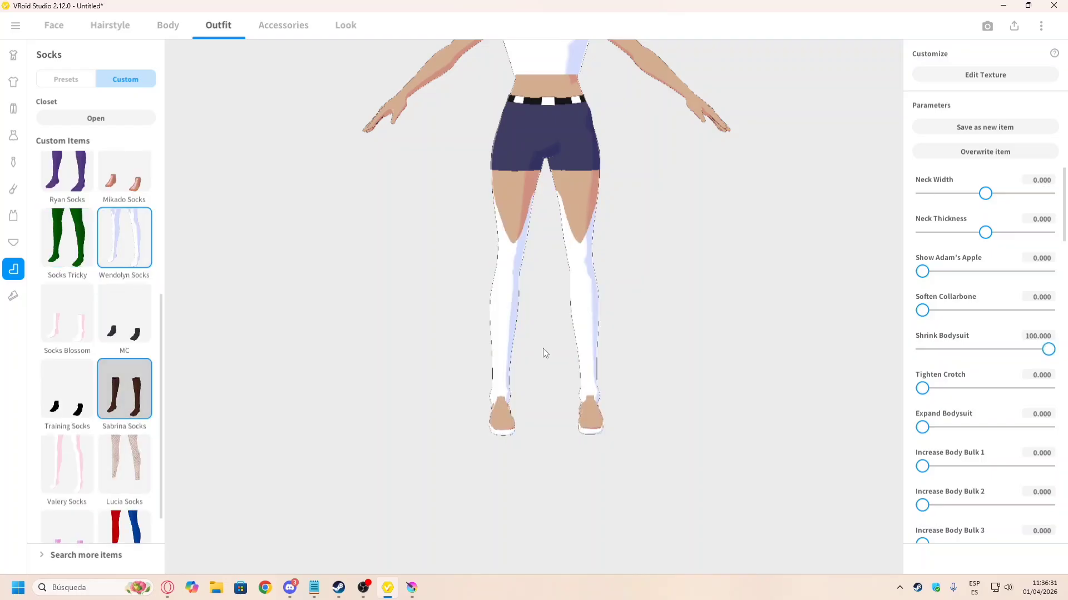
mouse_move(524, 334)
left_mouse_down()
mouse_move(569, 321)
mouse_move(529, 340)
left_mouse_up()
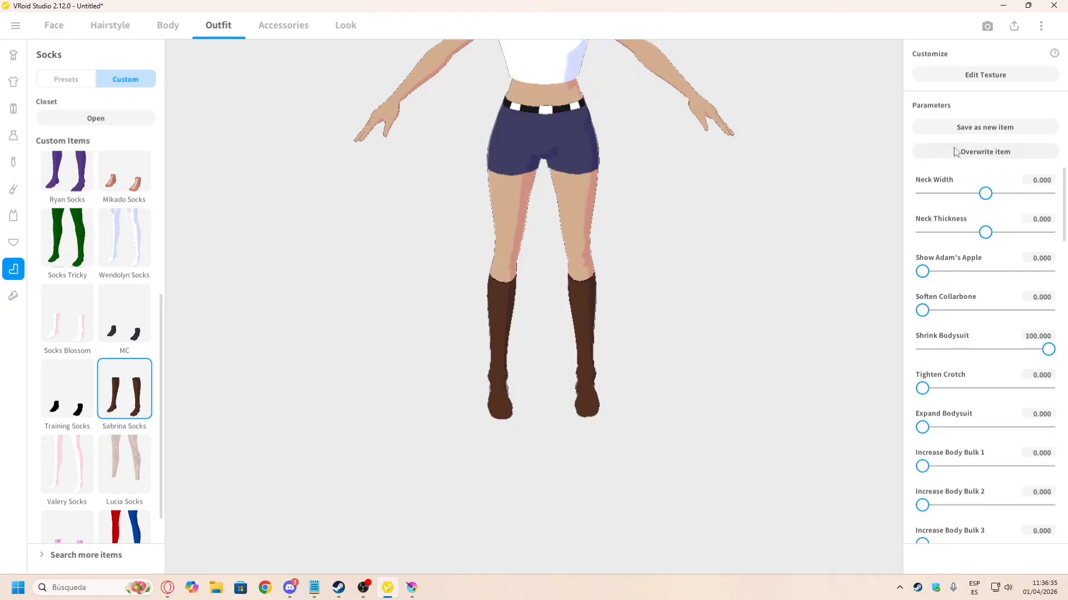
scroll(534, 302, "down", 3)
left_click_drag(539, 361, 566, 308)
left_click(969, 78)
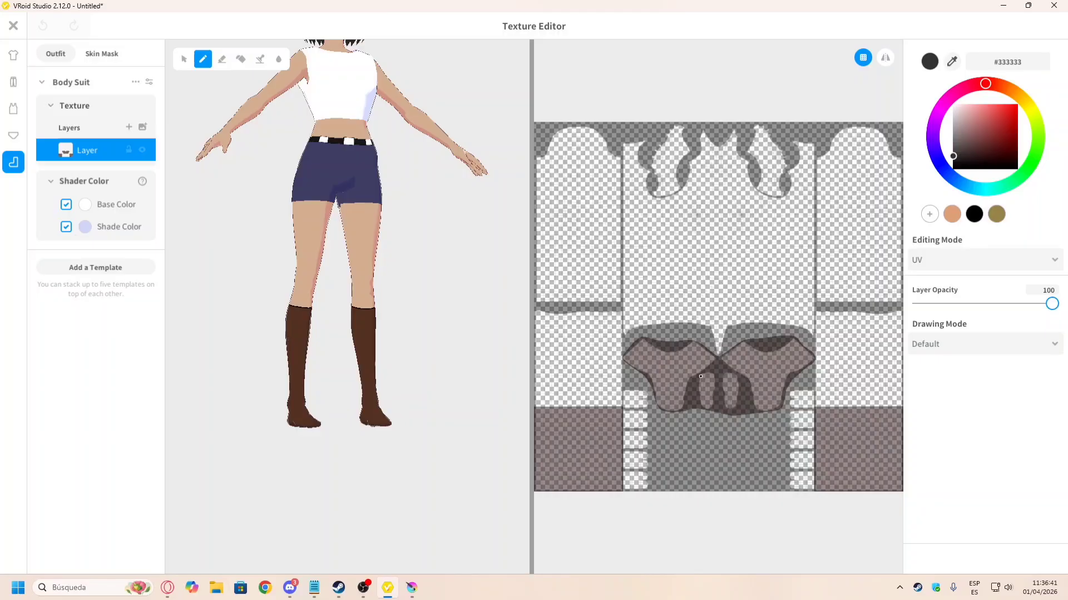
Step: Examine the Sabrina Socks layer on the UV texture and how the knee-high shape fits the model's legs
scroll(595, 432, "up", 5)
scroll(617, 432, "down", 4)
scroll(617, 432, "up", 3)
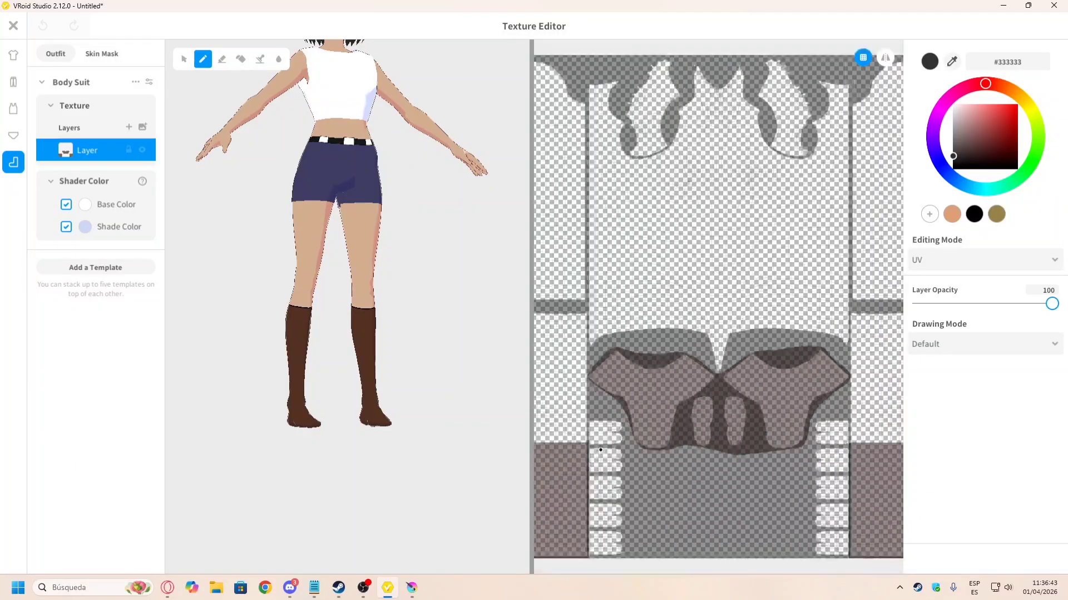
scroll(617, 432, "down", 5)
scroll(573, 334, "up", 3)
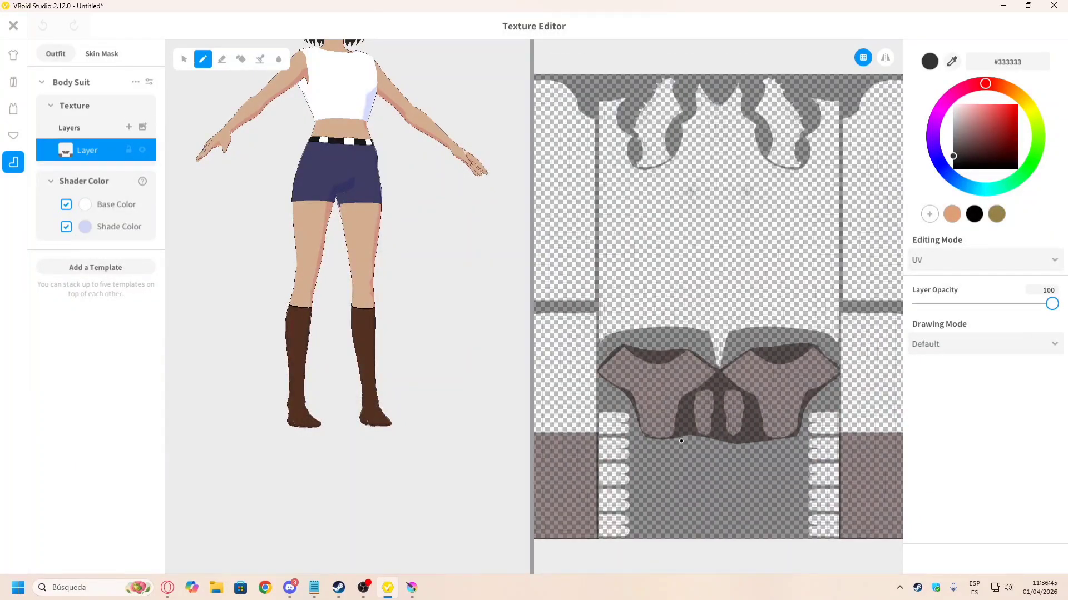
scroll(333, 391, "up", 1)
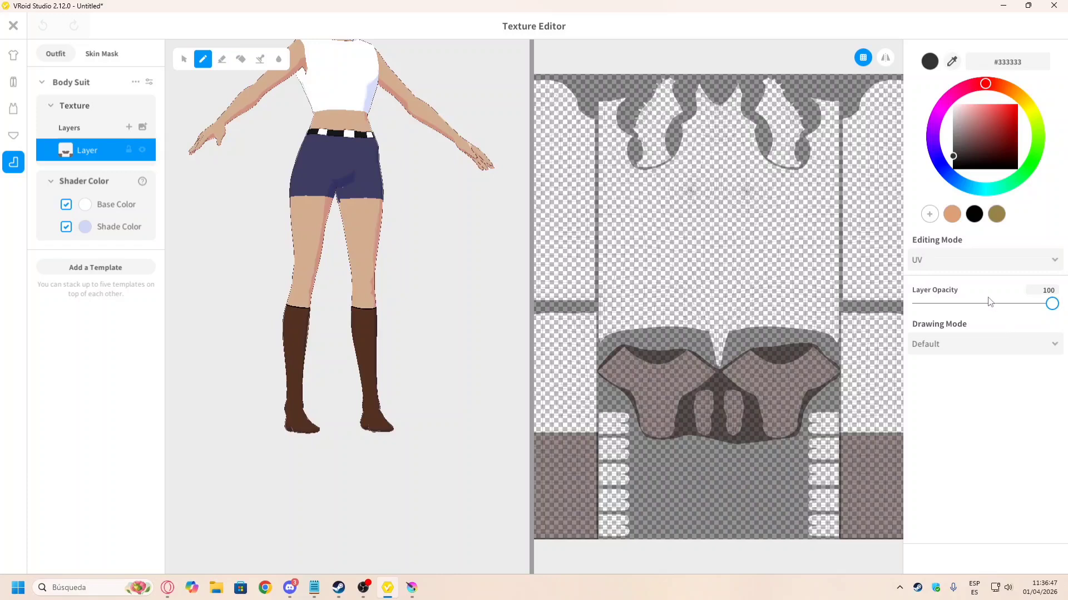
mouse_move(1055, 305)
left_mouse_down()
mouse_move(1014, 305)
mouse_move(1066, 320)
left_mouse_up()
right_click_drag(332, 391, 316, 365)
scroll(329, 356, "up", 2)
scroll(332, 355, "up", 2)
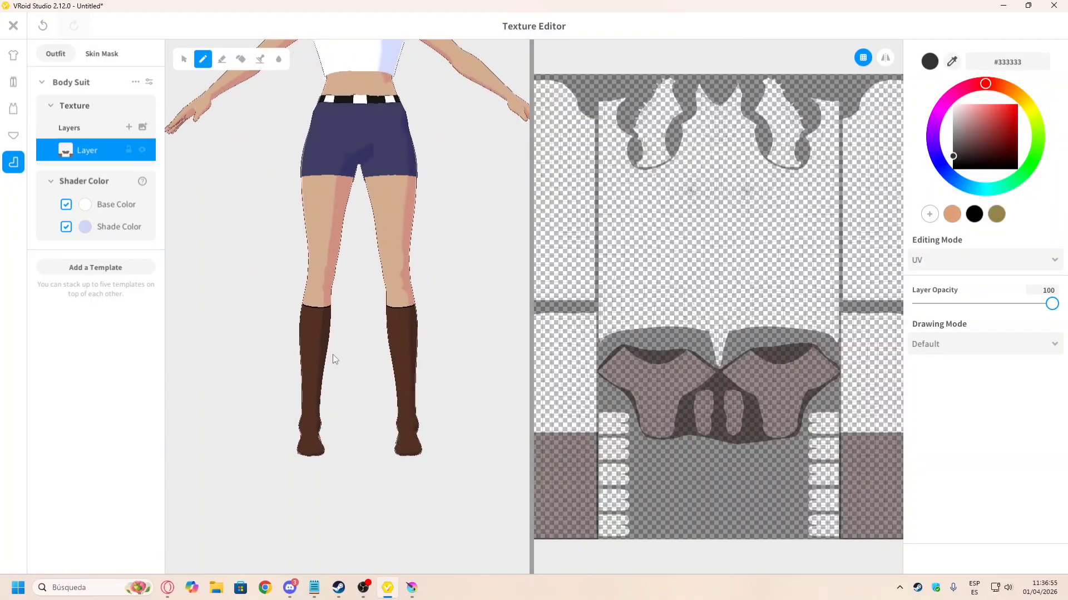
scroll(333, 354, "up", 1)
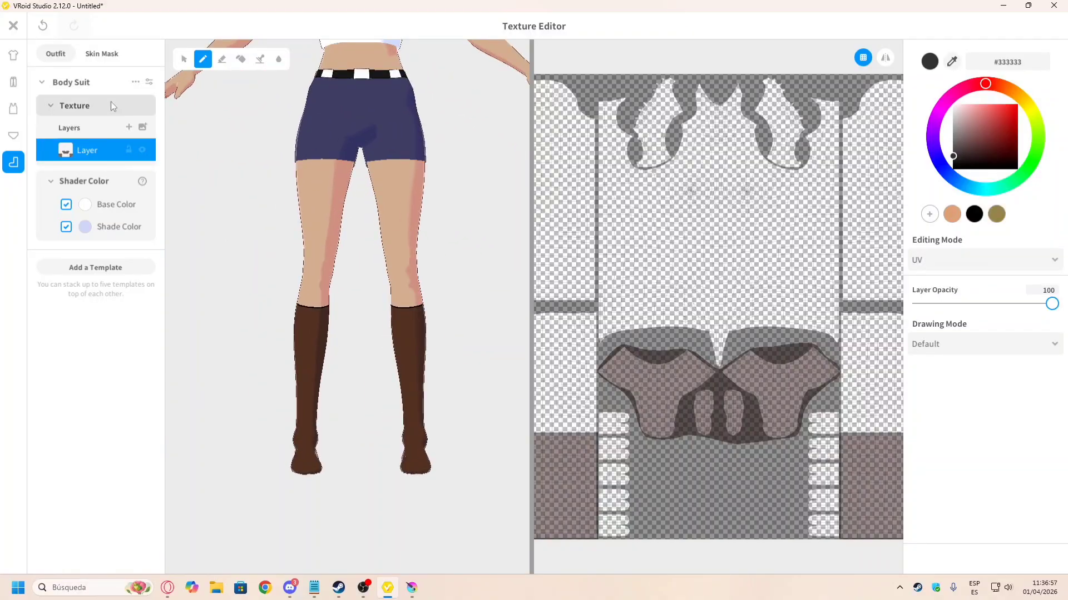
Step: Check the character reference and sample the boot colour from its image in the browser colour picker
key("alt+Tab")
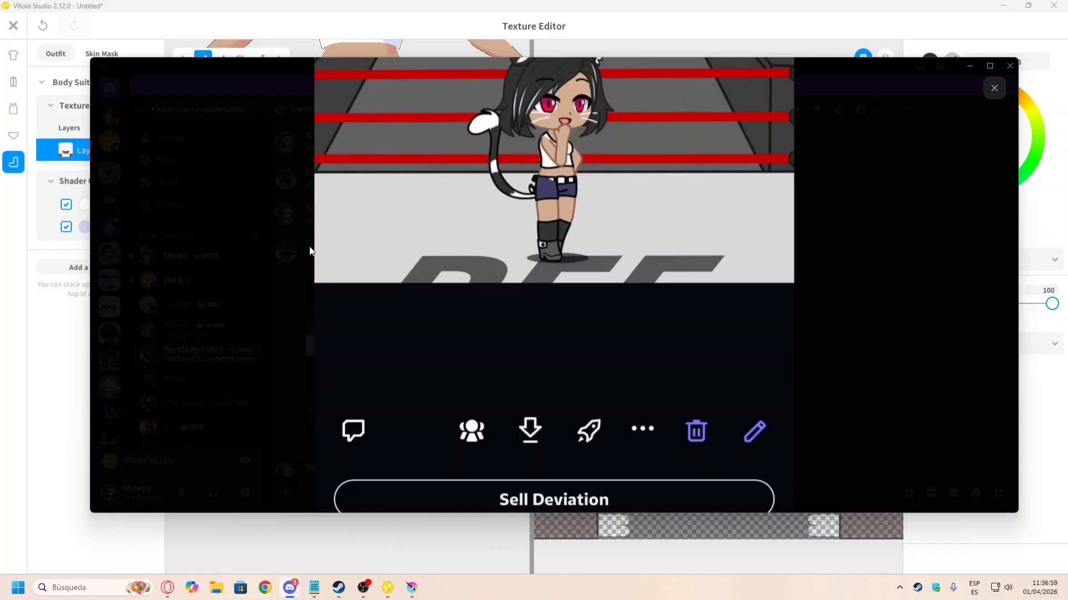
key("alt+Tab")
right_click(92, 148)
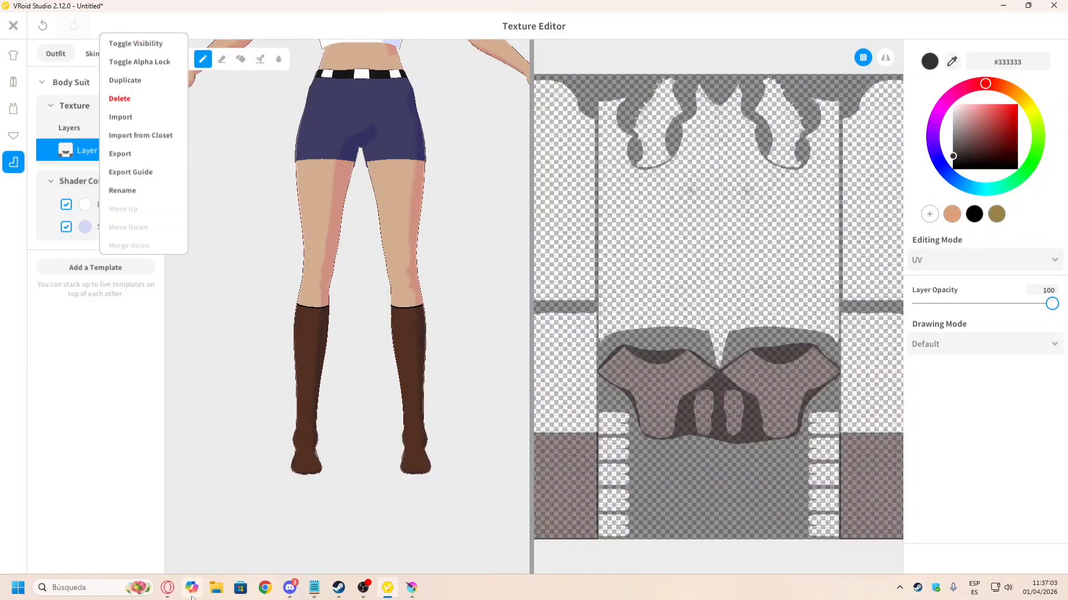
key("alt+Tab")
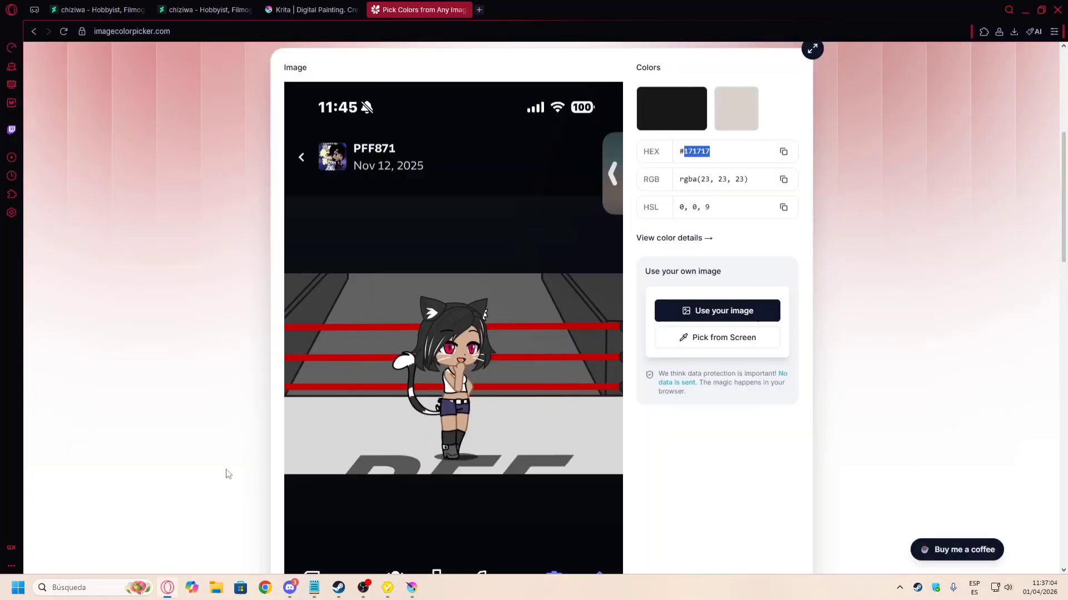
left_click(446, 441)
double_click(687, 161)
key("alt+Tab")
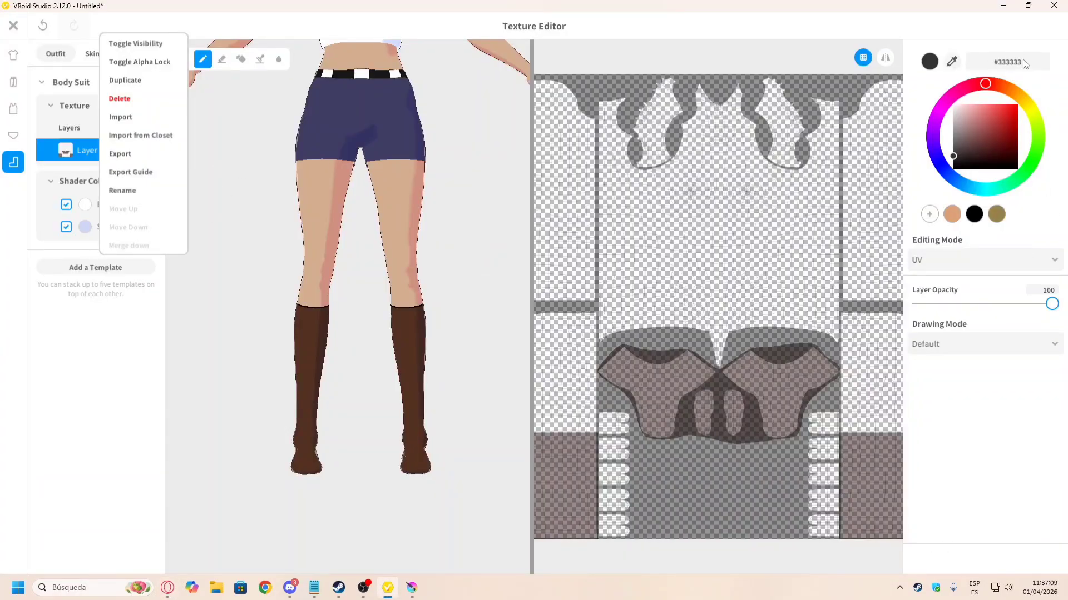
left_click(1019, 65)
Step: Fill both brown knee-high socks on the model with #333333 using the Fill tool
right_click(97, 153)
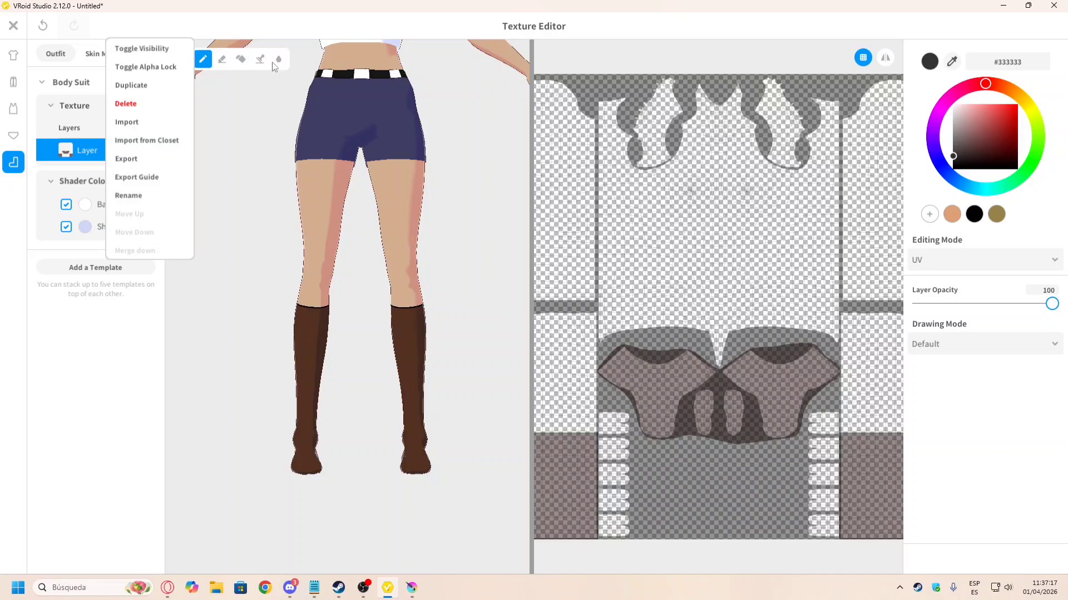
left_click(255, 62)
left_click(241, 59)
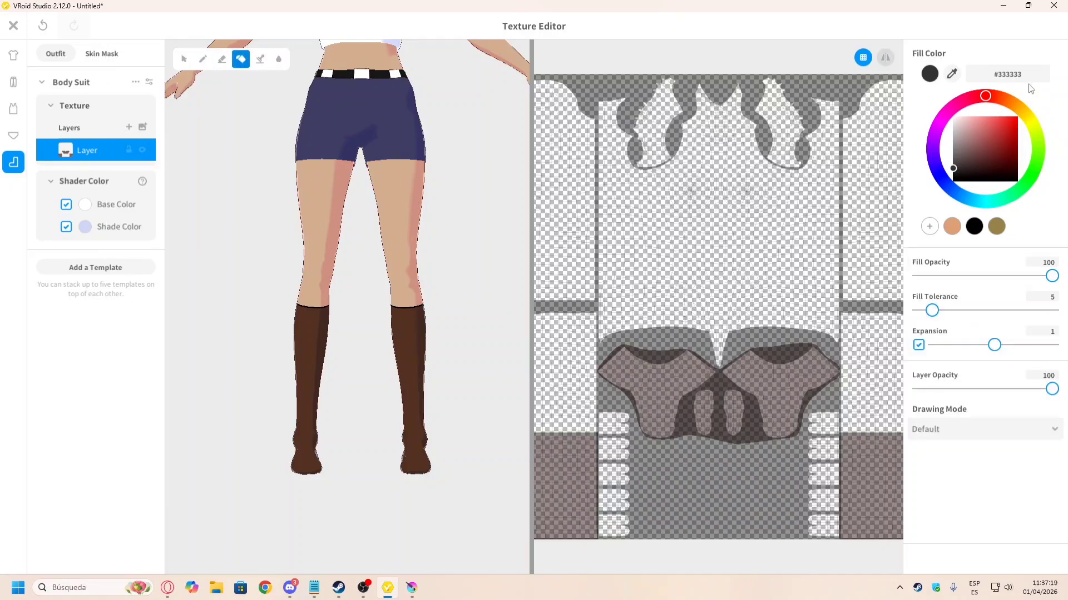
left_click(327, 352)
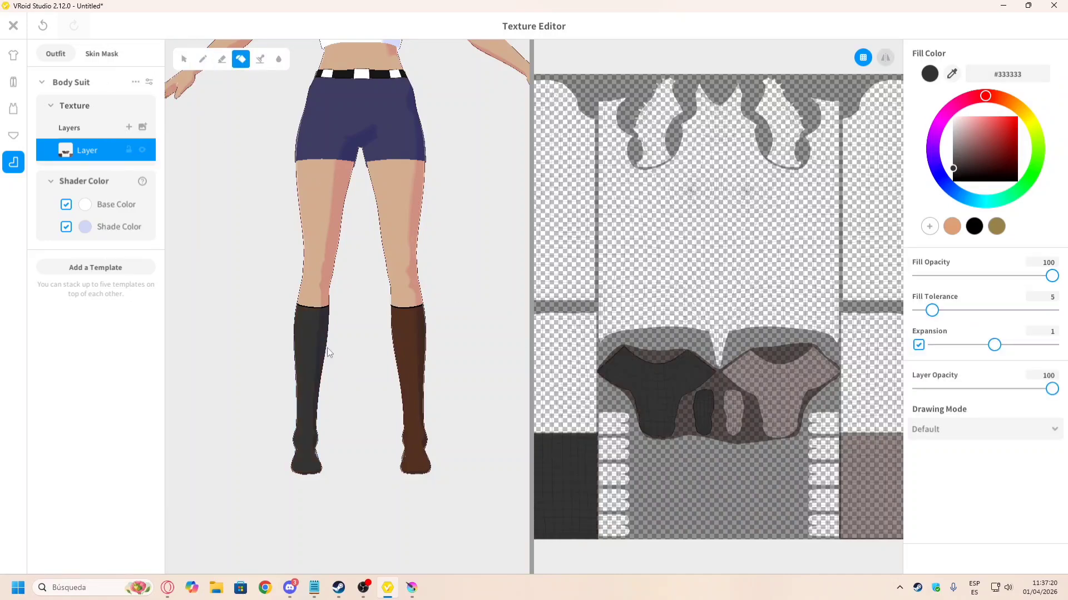
left_click(418, 352)
right_click_drag(345, 362, 409, 343)
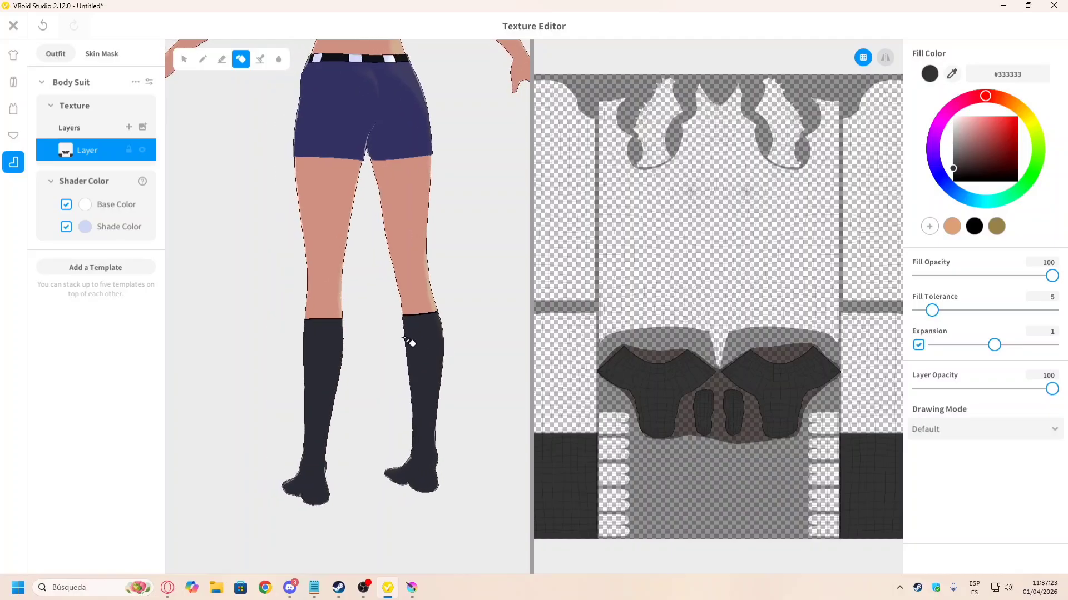
Step: Examine the dark socks on the model from several angles together with the top and shorts
scroll(355, 343, "up", 8)
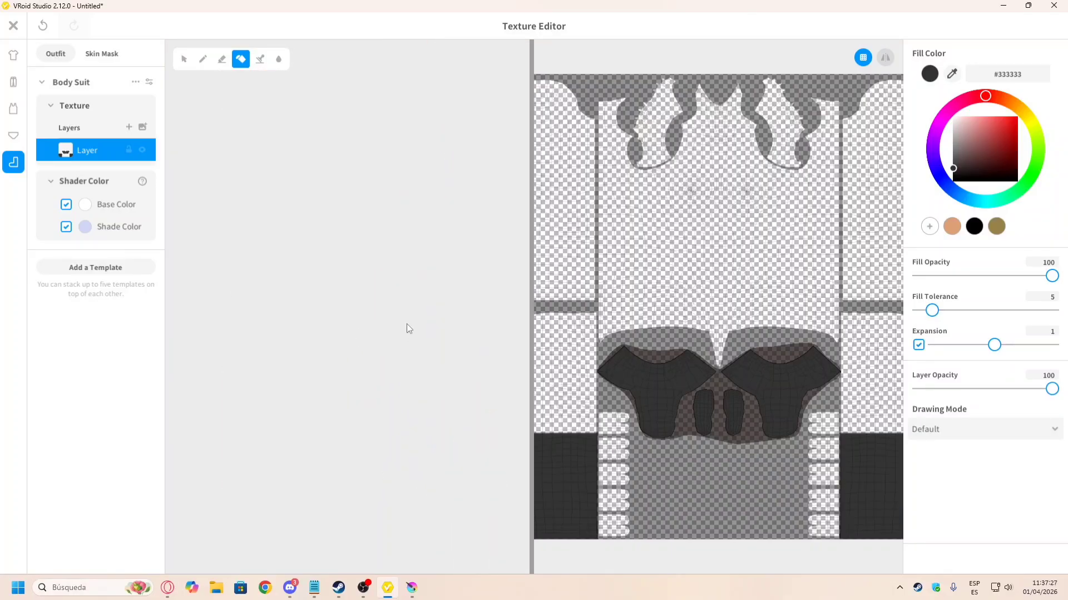
right_click_drag(406, 323, 376, 296)
scroll(370, 322, "down", 6)
scroll(372, 319, "down", 3)
middle_click_drag(283, 301, 282, 354)
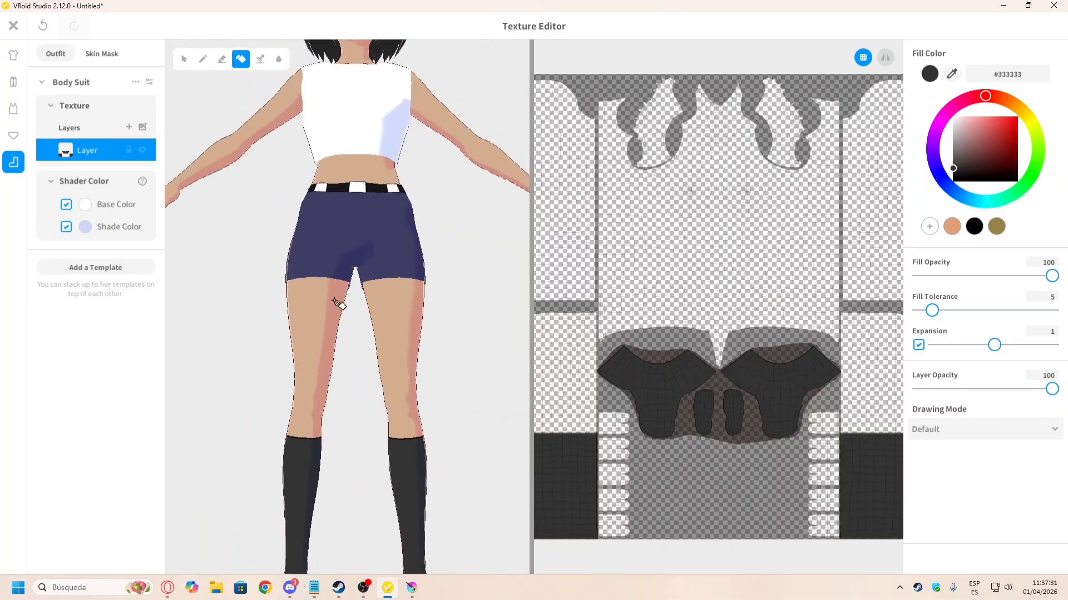
scroll(335, 301, "down", 3)
right_click_drag(361, 343, 369, 365)
right_click_drag(339, 399, 370, 398)
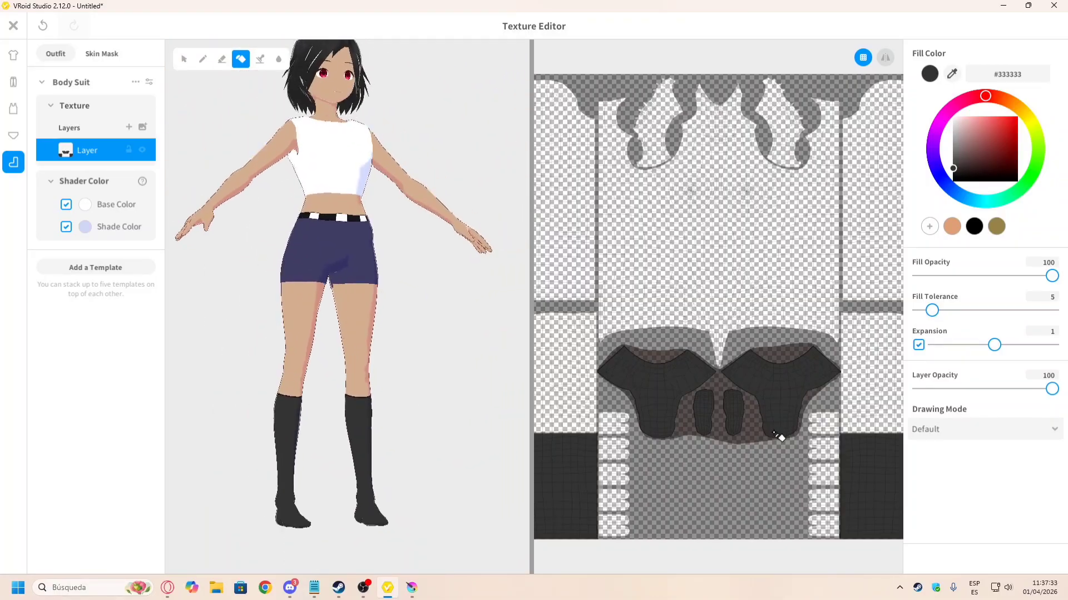
right_click_drag(321, 454, 361, 445)
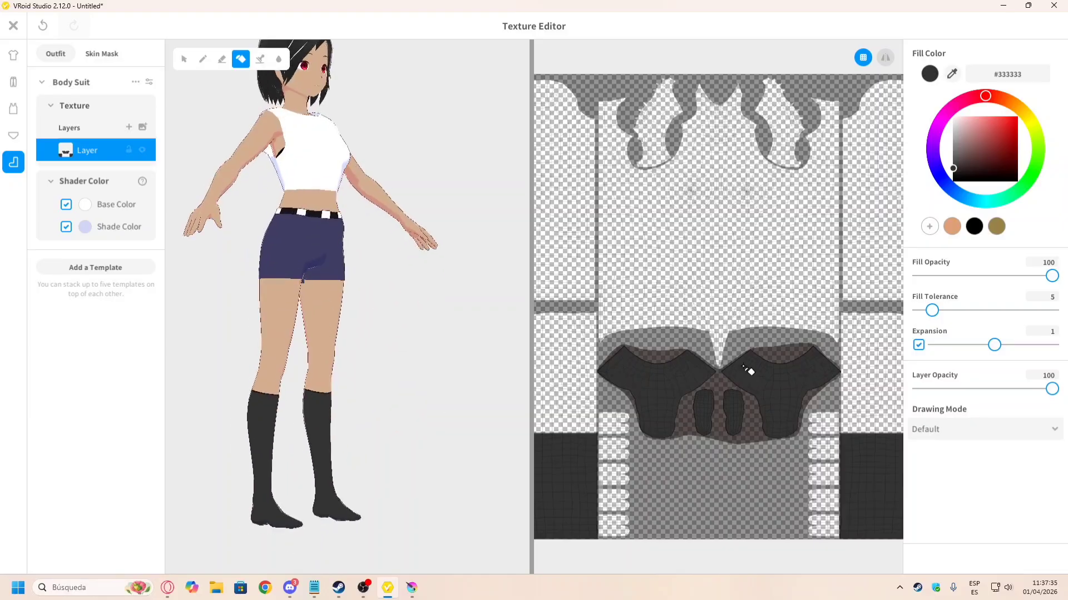
Step: Fill the remaining brown areas around the dark sock shapes on the UV texture with #333333
left_click(674, 359)
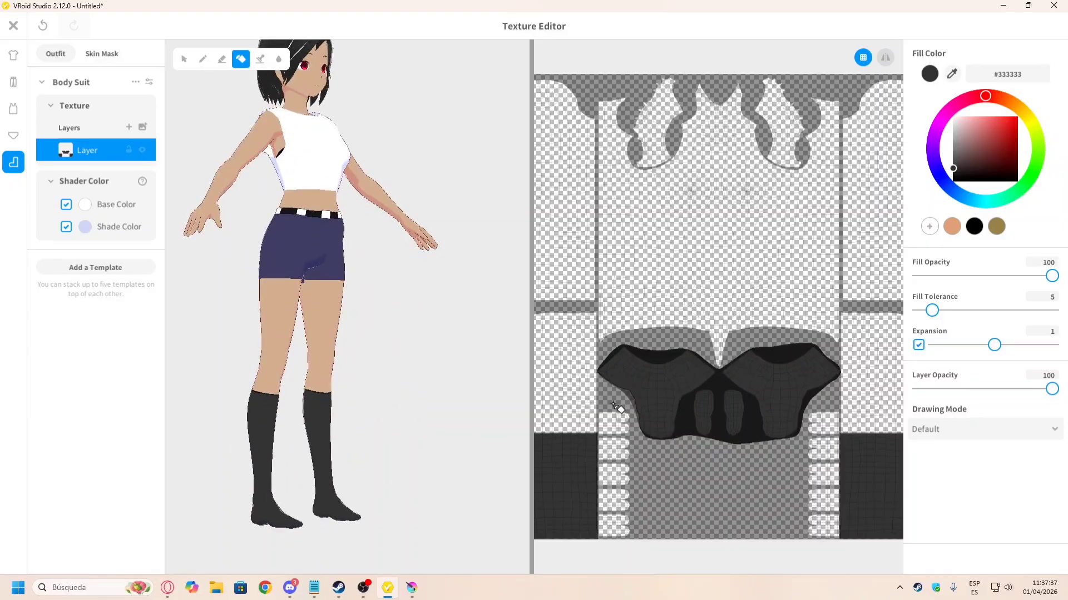
right_click_drag(421, 468, 265, 467)
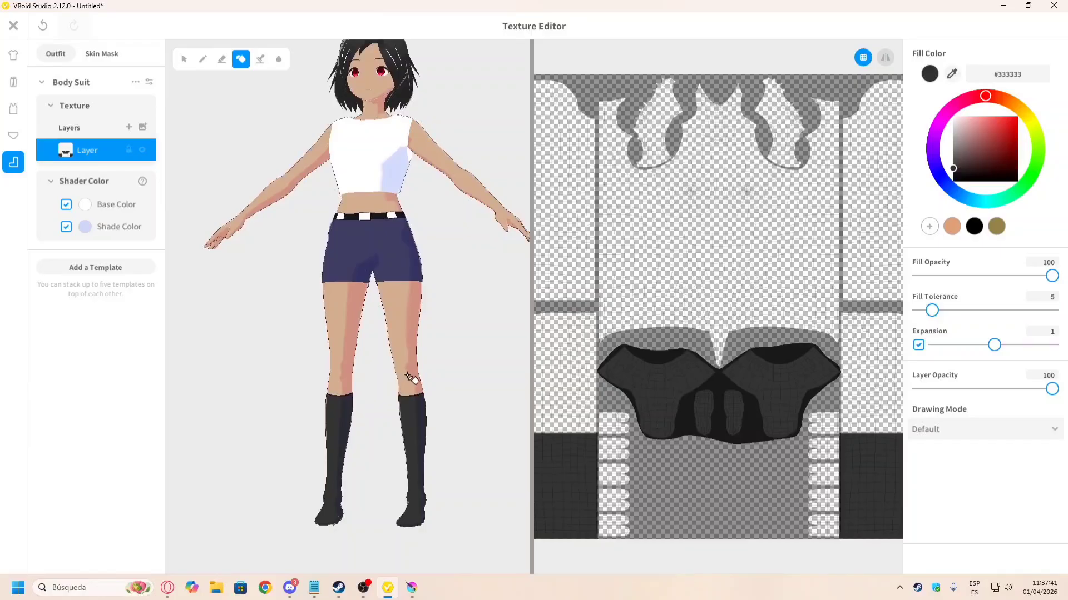
scroll(414, 375, "down", 1)
right_click_drag(422, 378, 433, 383)
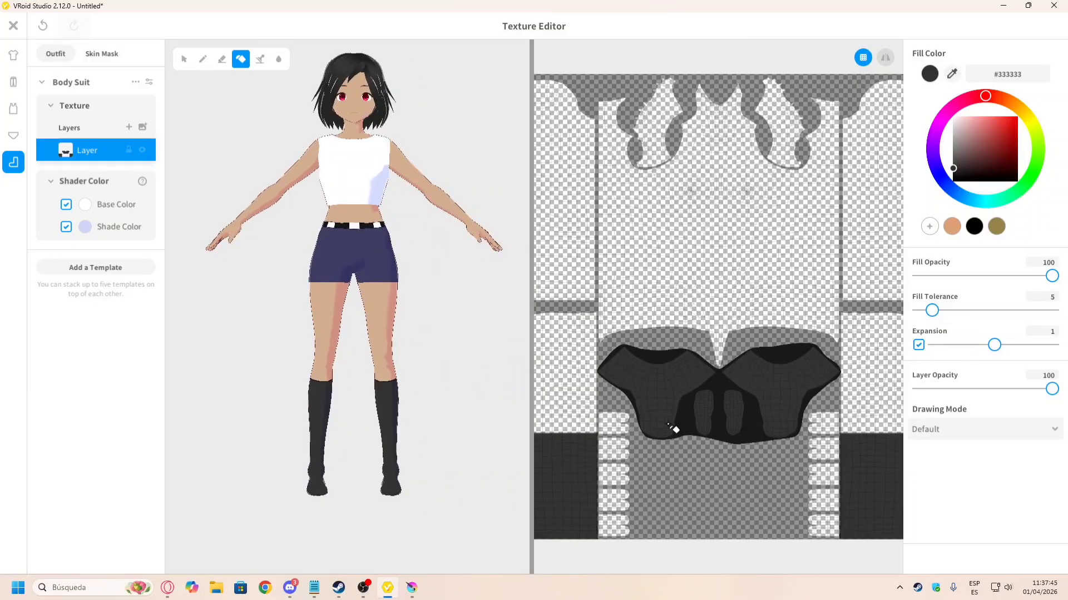
Step: Review the full sock UV texture and start closing the Texture Editor to save the Sabrina Socks
scroll(578, 395, "down", 2)
scroll(640, 426, "up", 1)
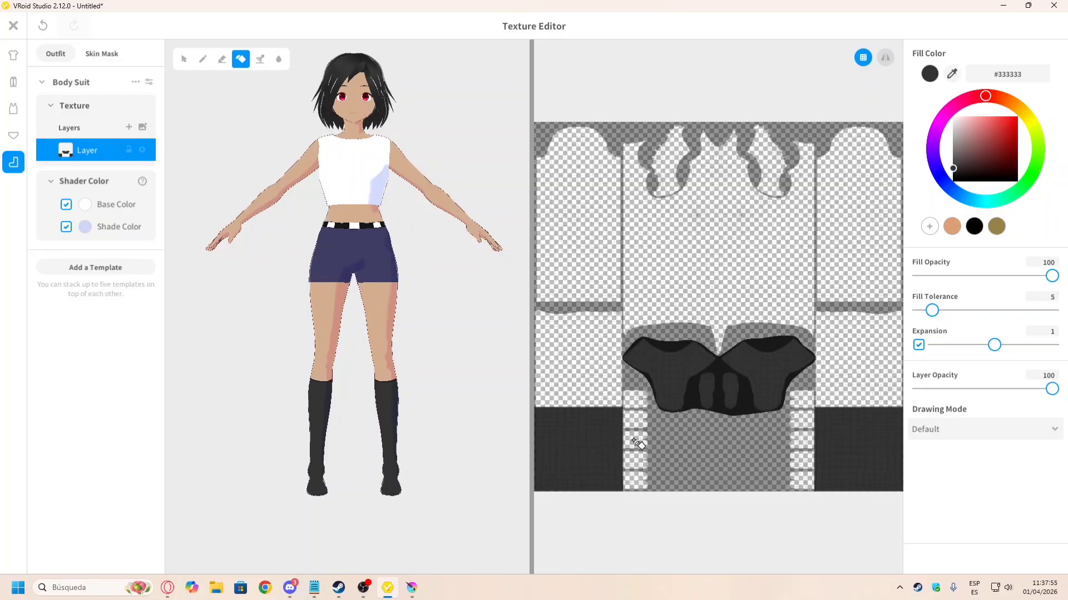
scroll(671, 429, "up", 1)
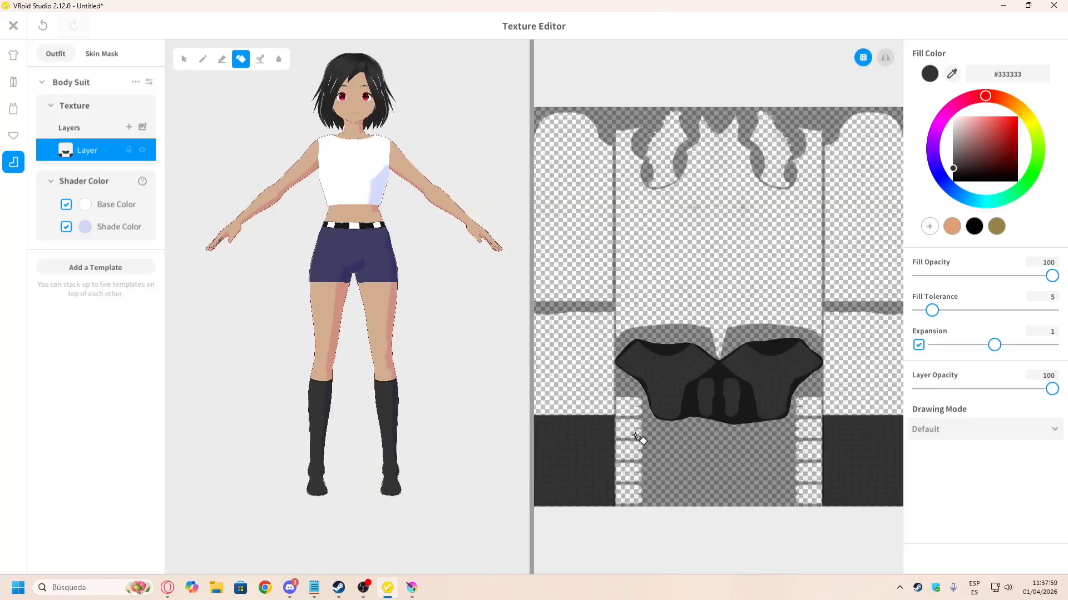
scroll(679, 428, "down", 1)
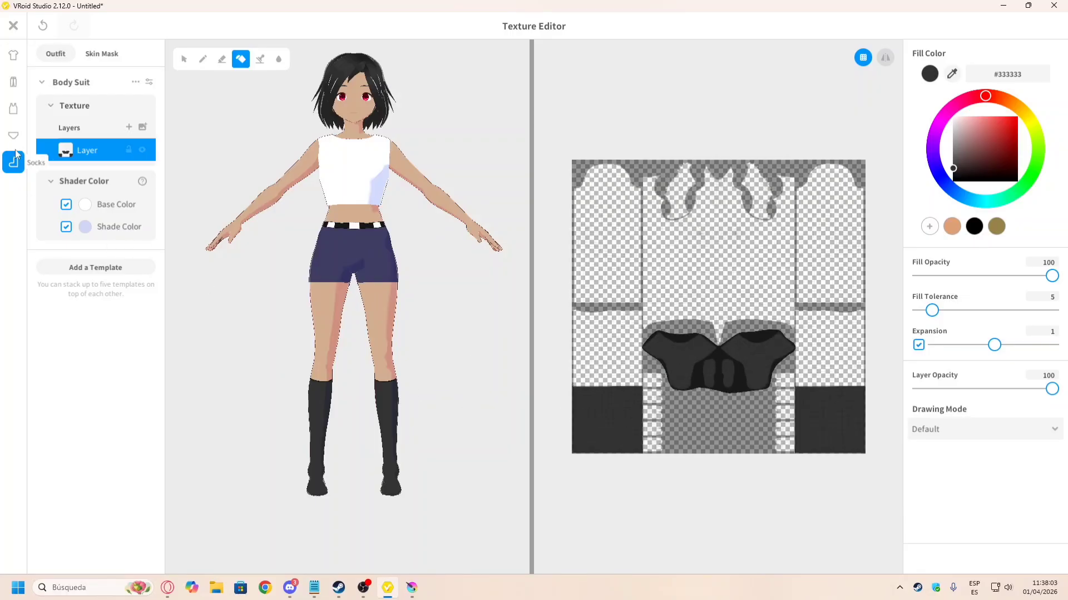
left_click(13, 26)
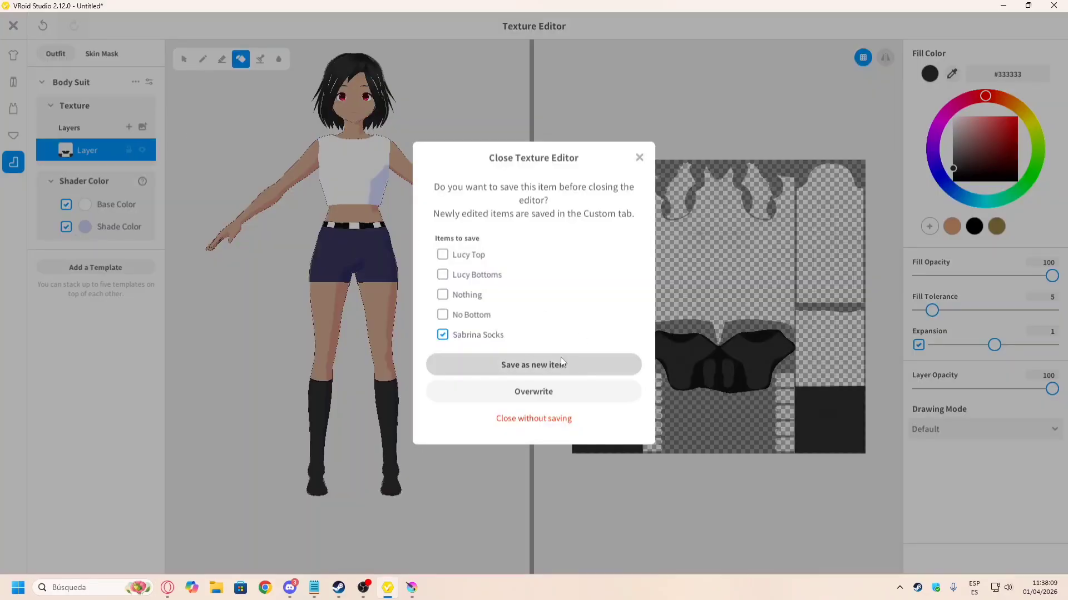
Step: Save the edited Sabrina Socks as a new custom item and rename it Lucy Socks
left_click(532, 362)
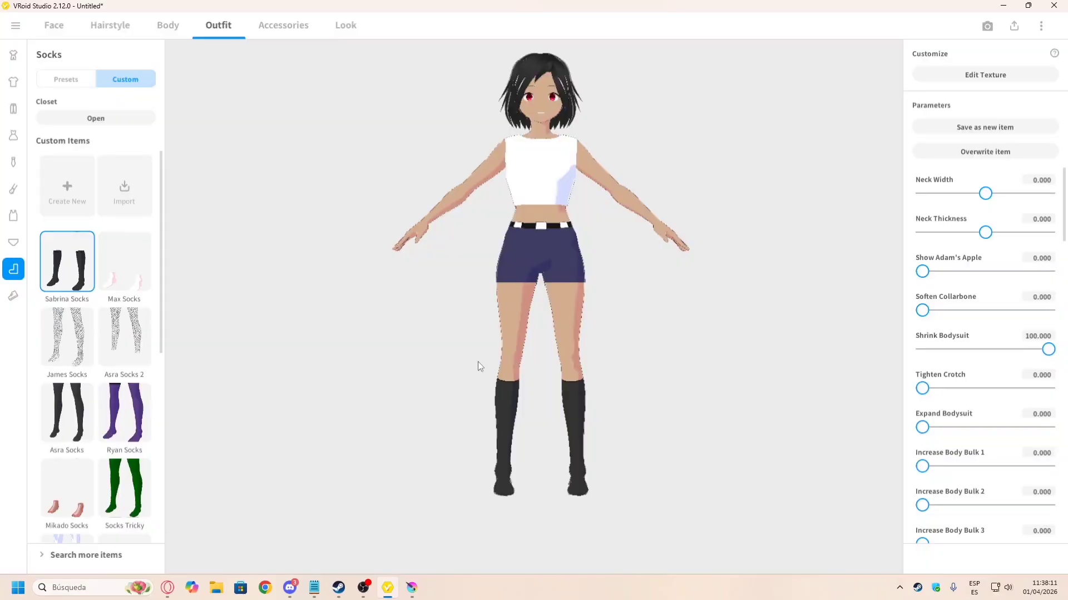
right_click(93, 287)
left_click(118, 282)
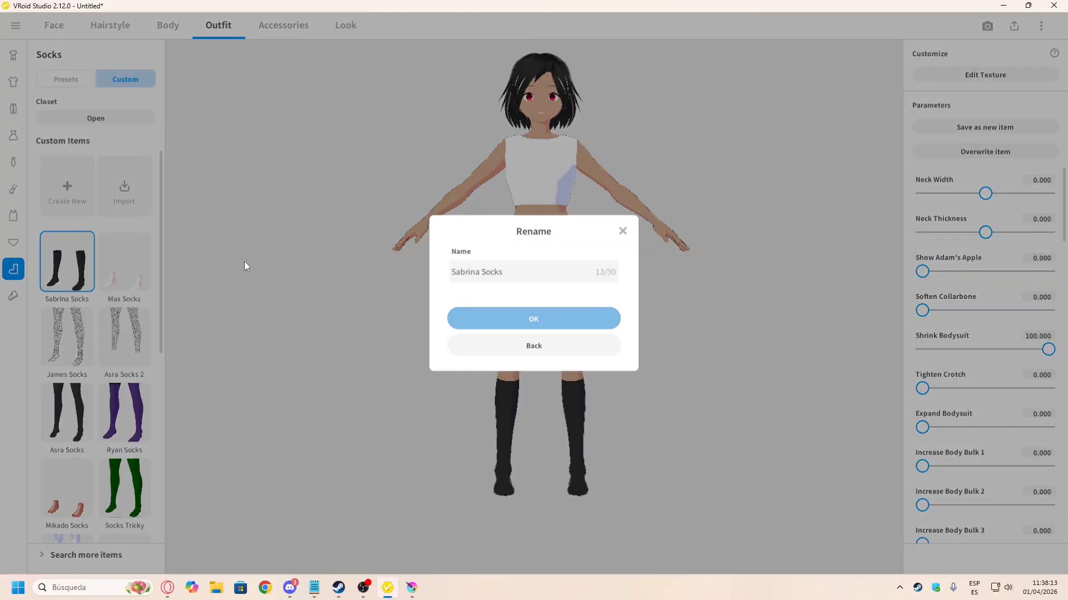
left_click(463, 272)
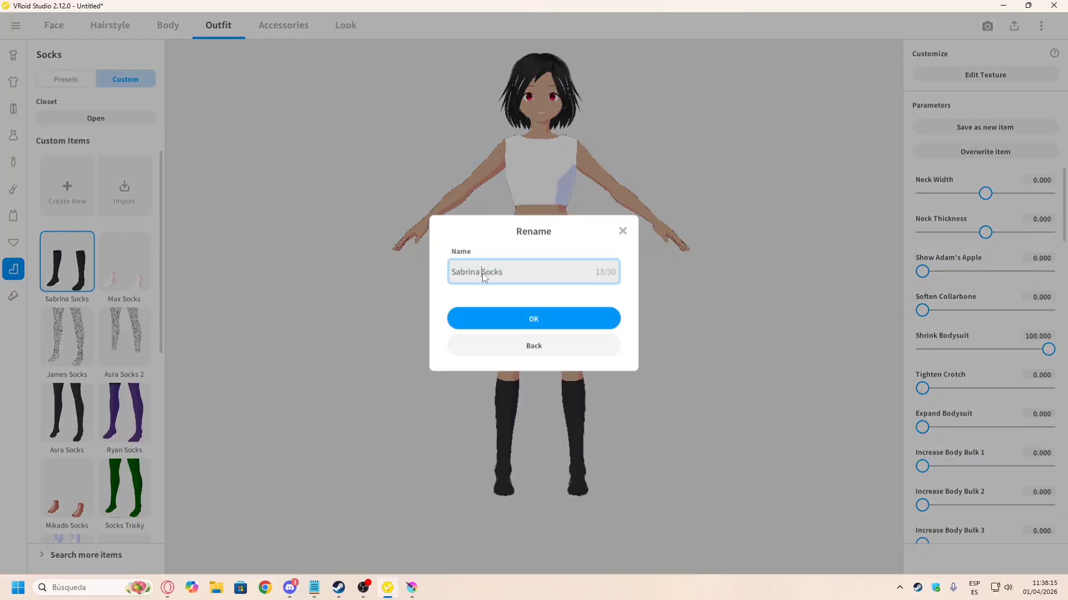
left_click_drag(482, 273, 448, 272)
type("Lucy")
left_click(543, 319)
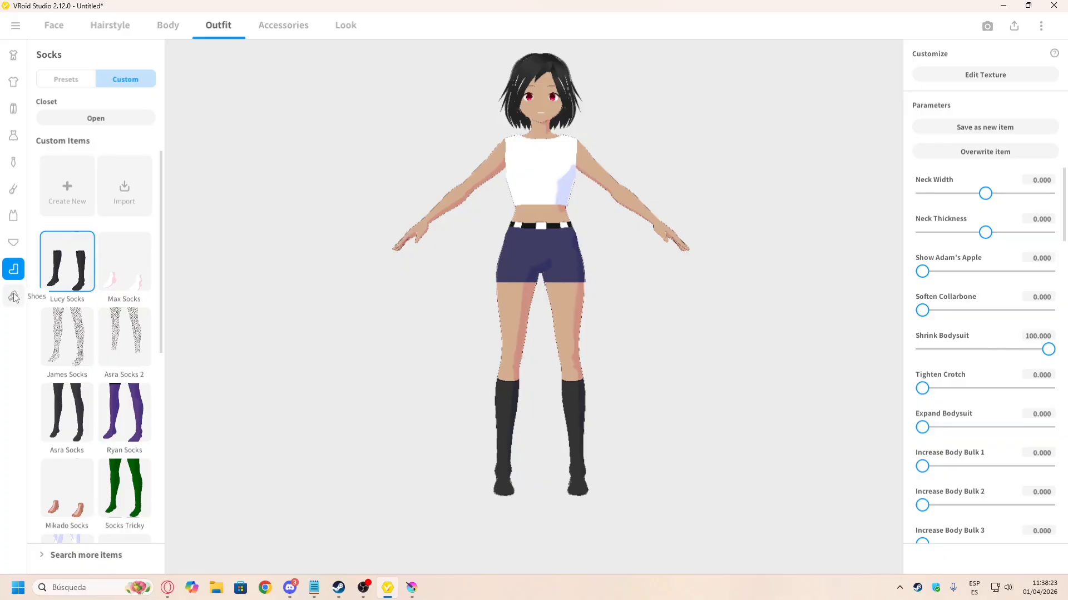
Step: Create a new custom shoes item from the Long Boots template
left_click(13, 296)
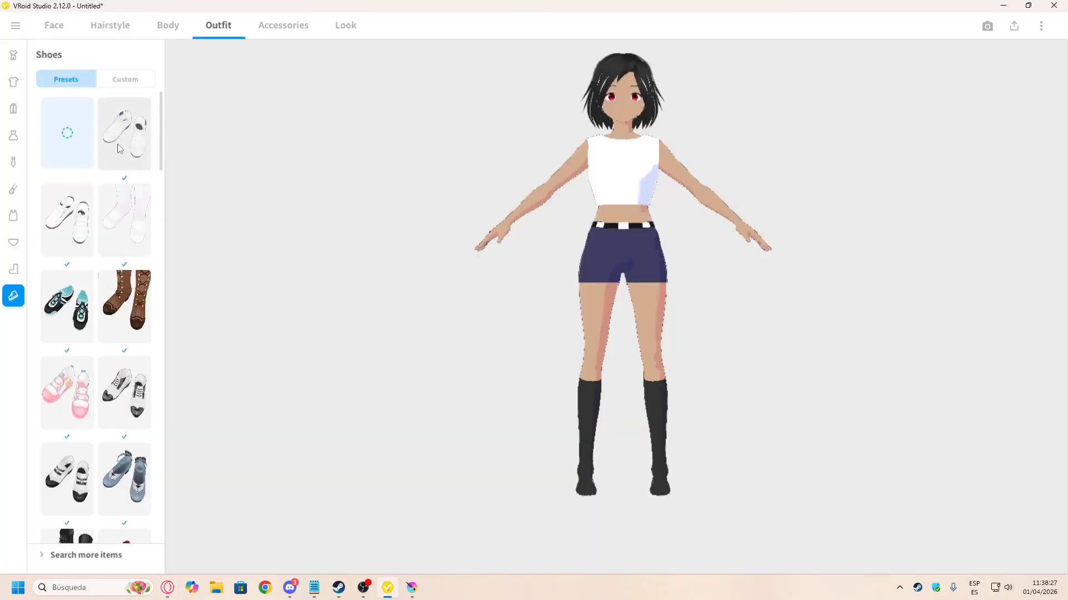
left_click(126, 79)
left_click(63, 189)
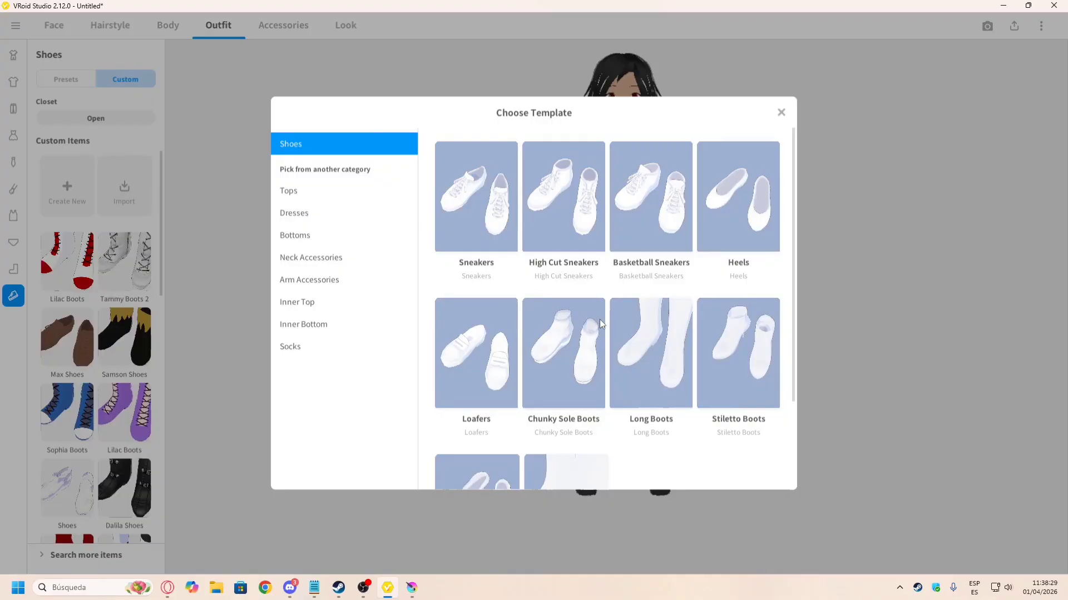
scroll(600, 320, "down", 2)
left_click(687, 330)
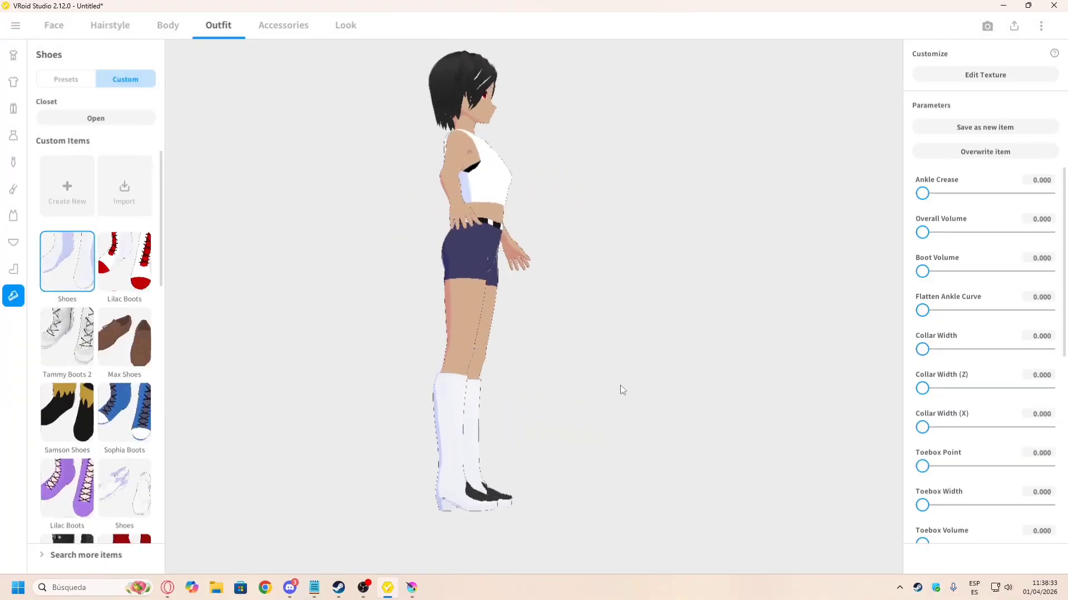
Step: Raise a shape parameter of the Lucy Socks to its maximum to keep the toes from poking through the boots
mouse_move(622, 390)
left_mouse_down()
mouse_move(512, 388)
mouse_move(624, 392)
left_mouse_up()
key("alt+Tab")
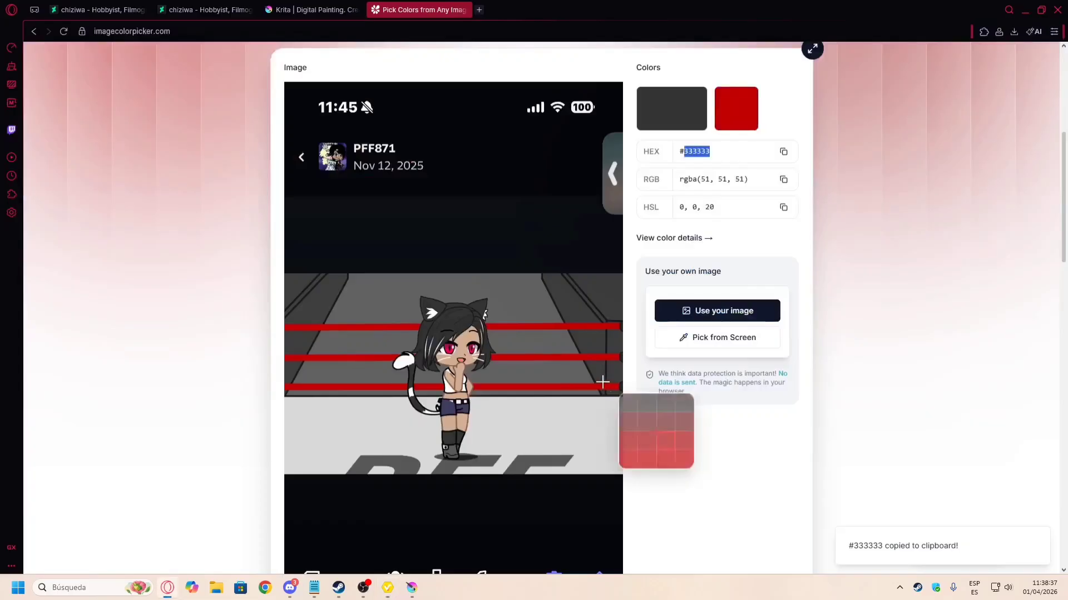
key("alt+Tab")
scroll(473, 306, "up", 3)
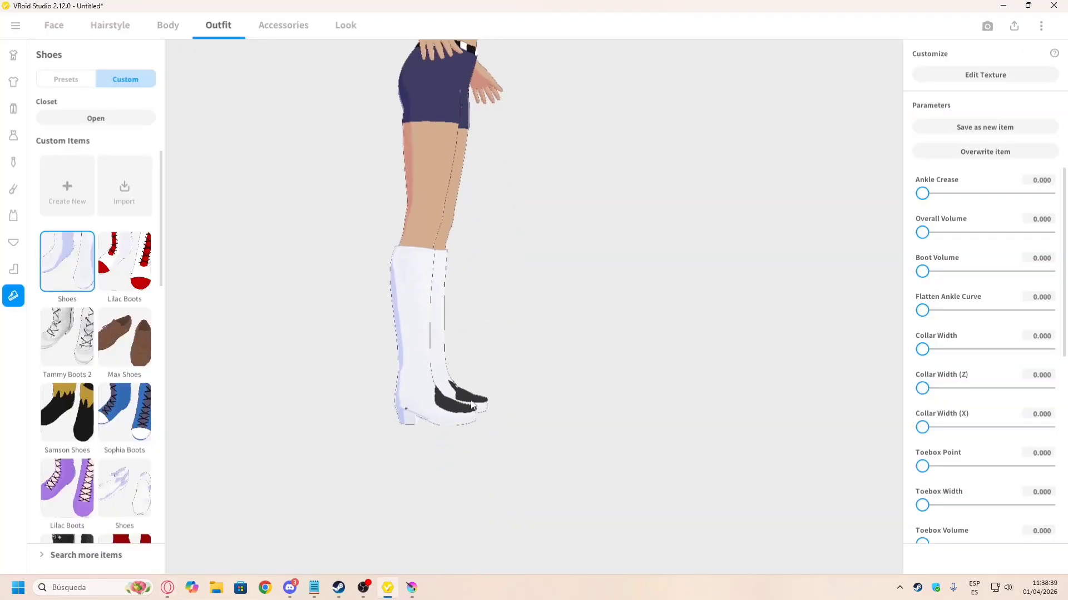
left_click(15, 272)
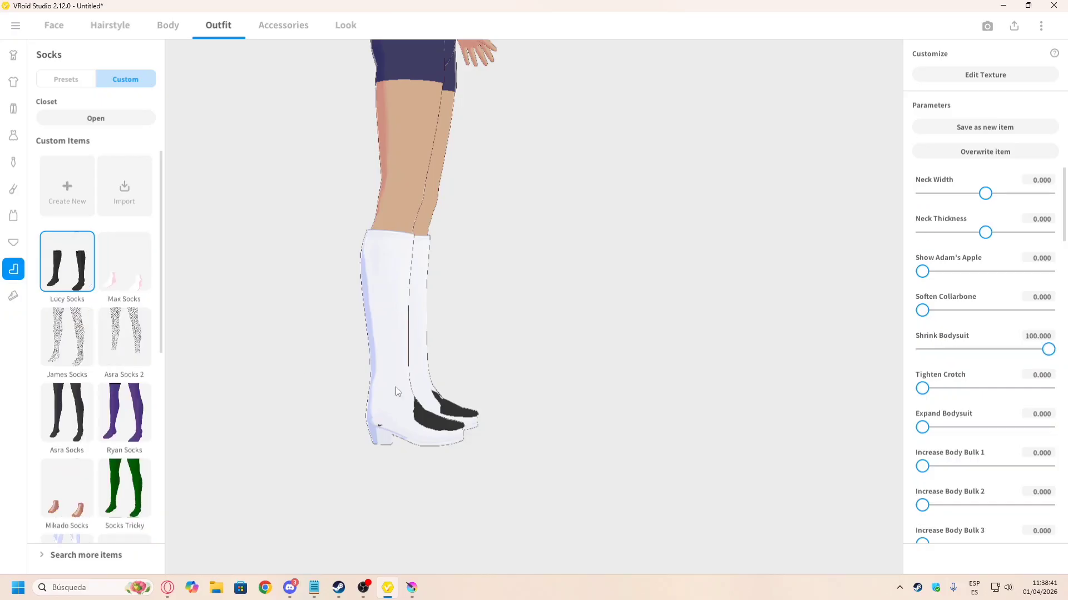
scroll(1025, 416, "down", 3)
scroll(1025, 416, "down", 15)
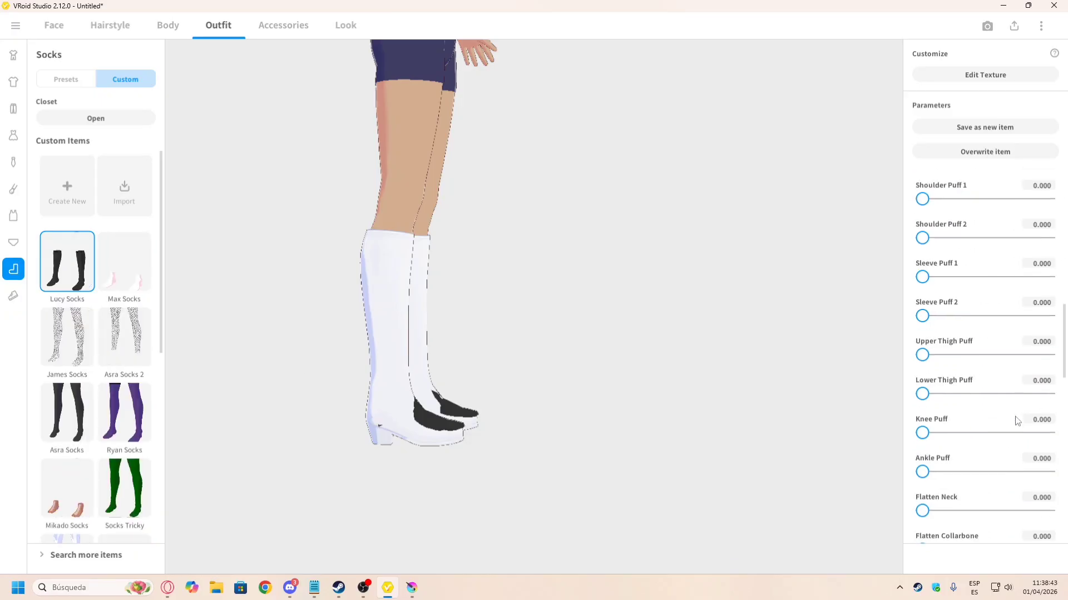
scroll(1011, 422, "down", 15)
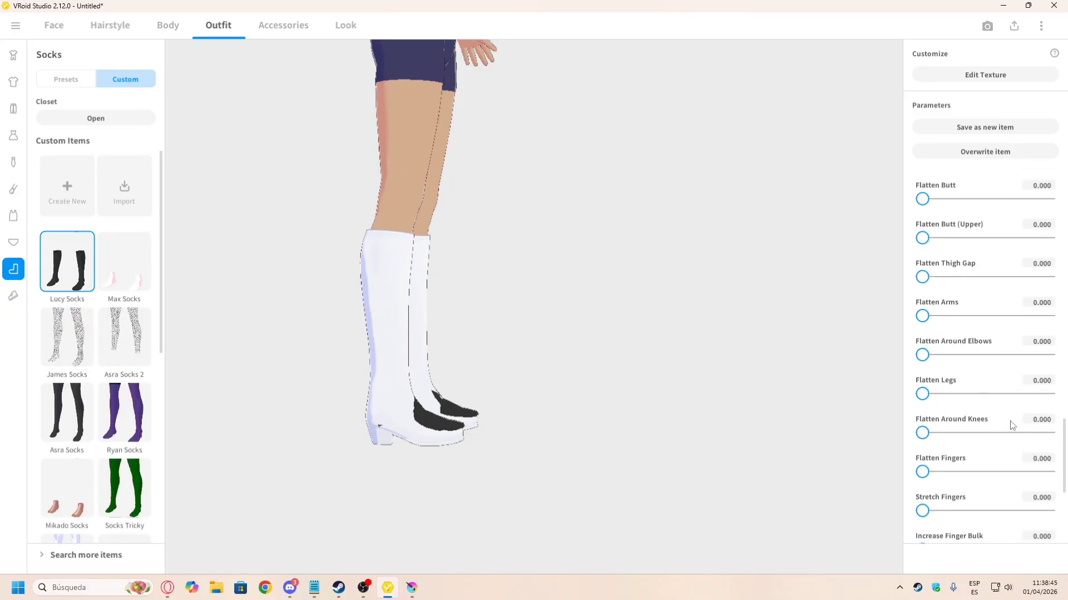
left_click_drag(921, 332, 1055, 340)
right_click_drag(751, 354, 577, 360)
Step: Check the boots against the character reference image and open the new shoes item for texture editing
left_click(13, 296)
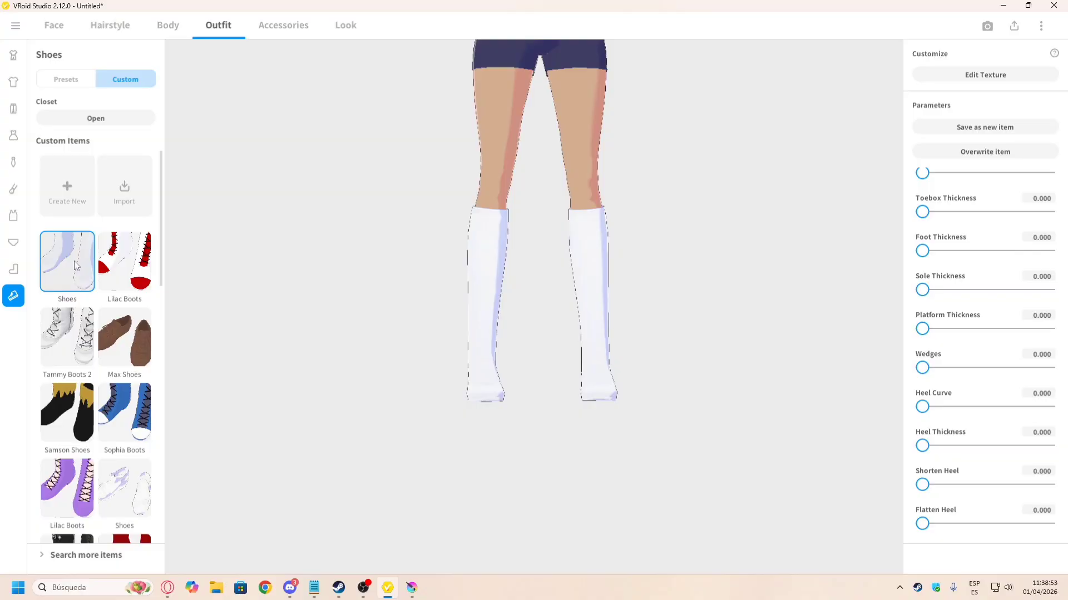
key("alt+Tab")
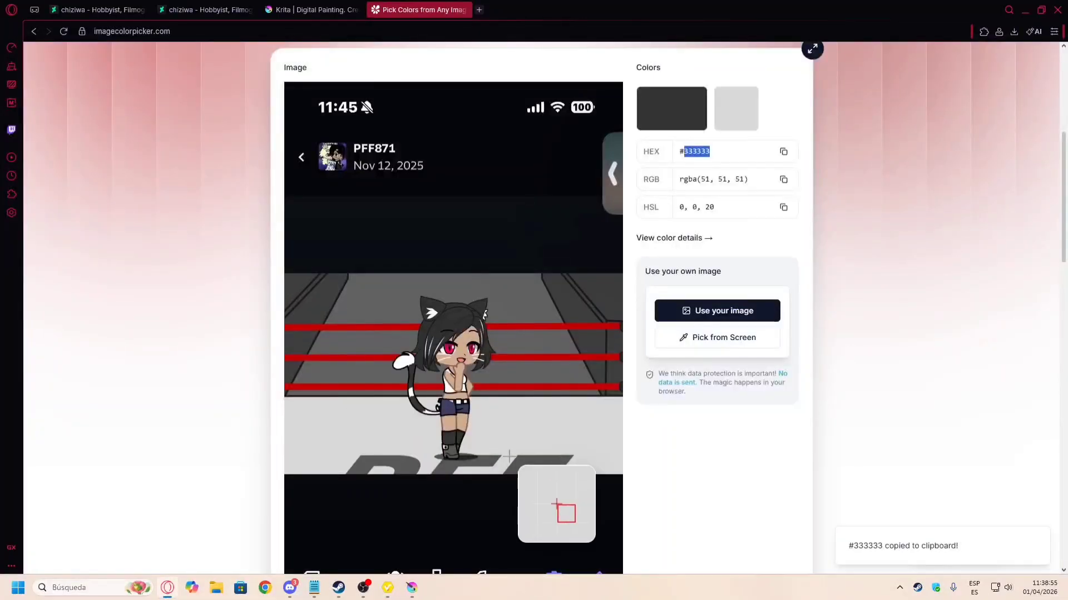
key("alt+Tab")
right_click(70, 272)
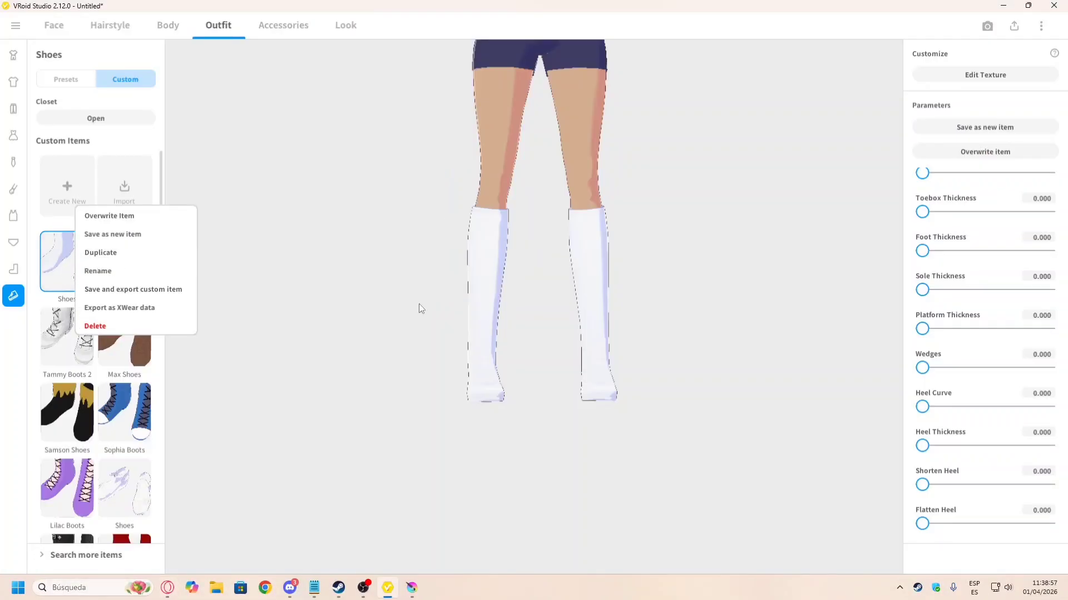
left_click(988, 75)
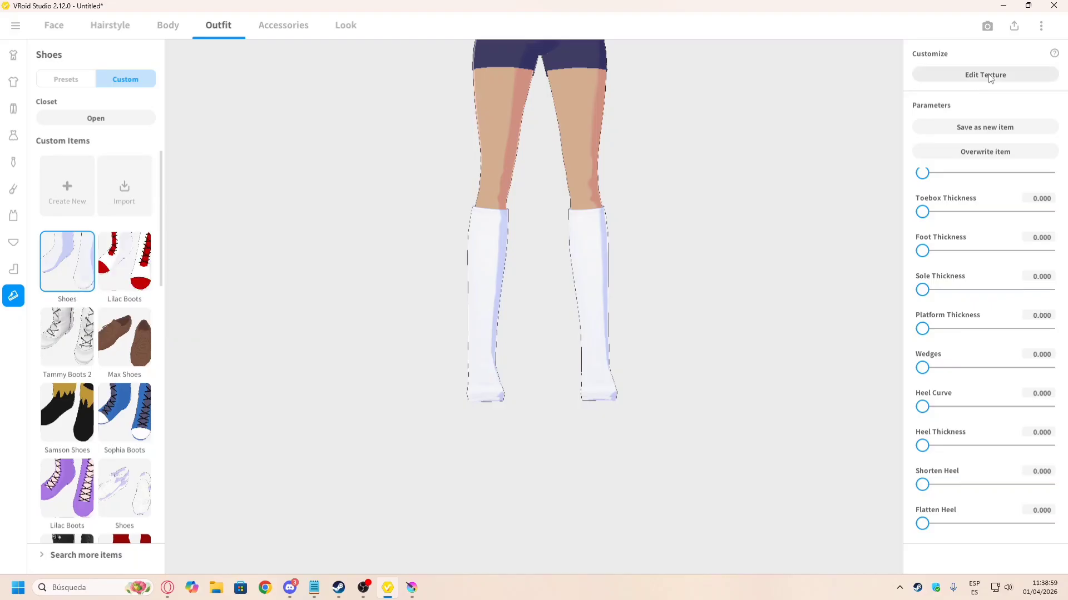
left_click(988, 80)
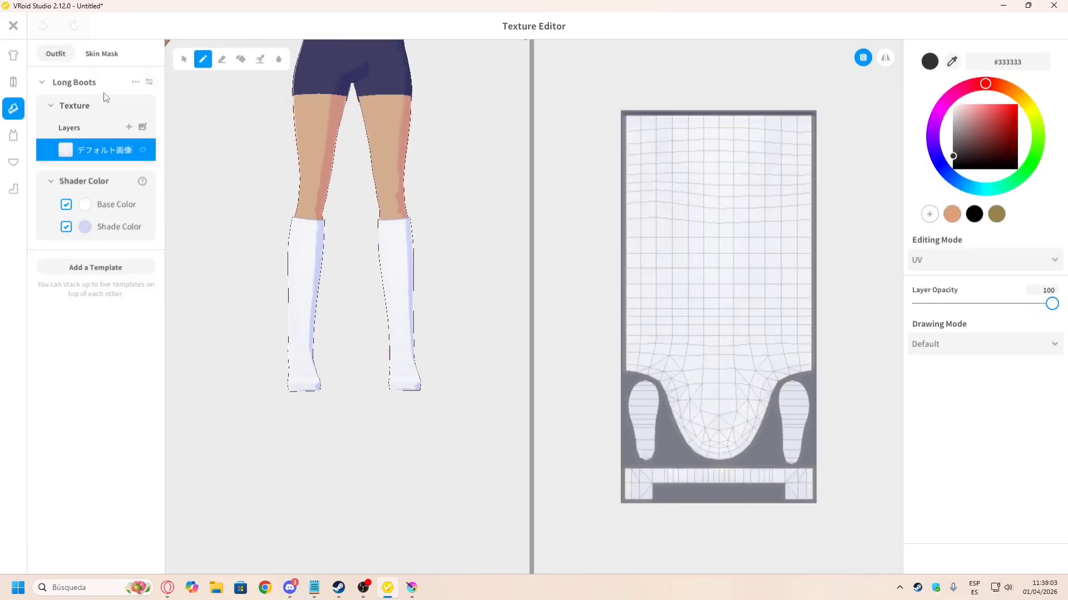
Step: Erase the upper part of the Long Boots texture with brush width 123 to shorten the boots, comparing them with the reference image
left_click(222, 59)
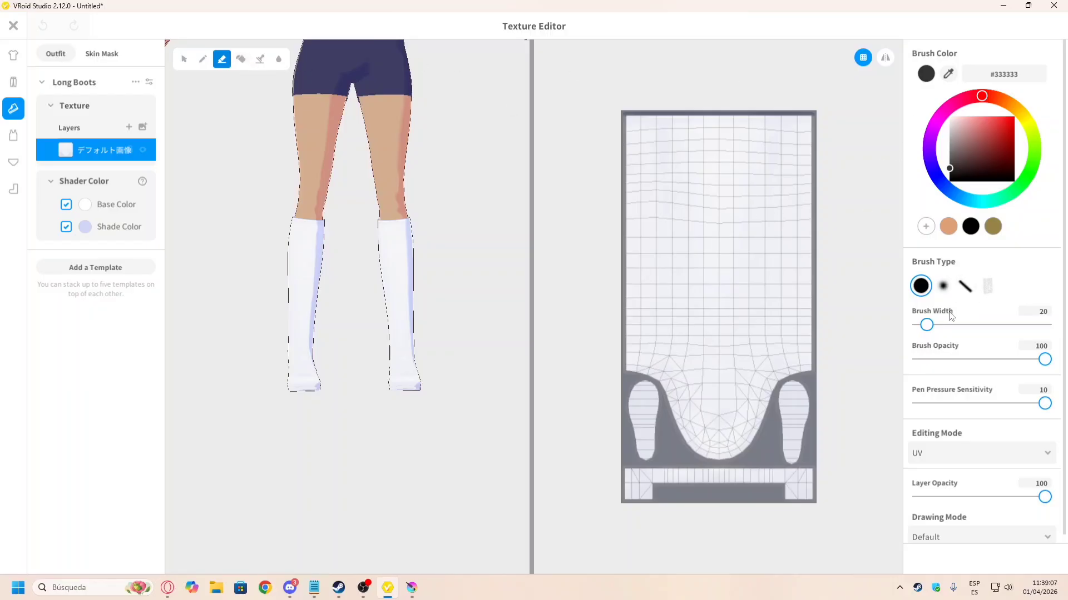
left_click_drag(927, 325, 970, 325)
mouse_move(665, 164)
left_mouse_down()
mouse_move(608, 150)
mouse_move(620, 222)
mouse_move(574, 193)
mouse_move(753, 208)
mouse_move(772, 159)
mouse_move(815, 195)
mouse_move(776, 219)
left_mouse_up()
scroll(365, 333, "down", 5)
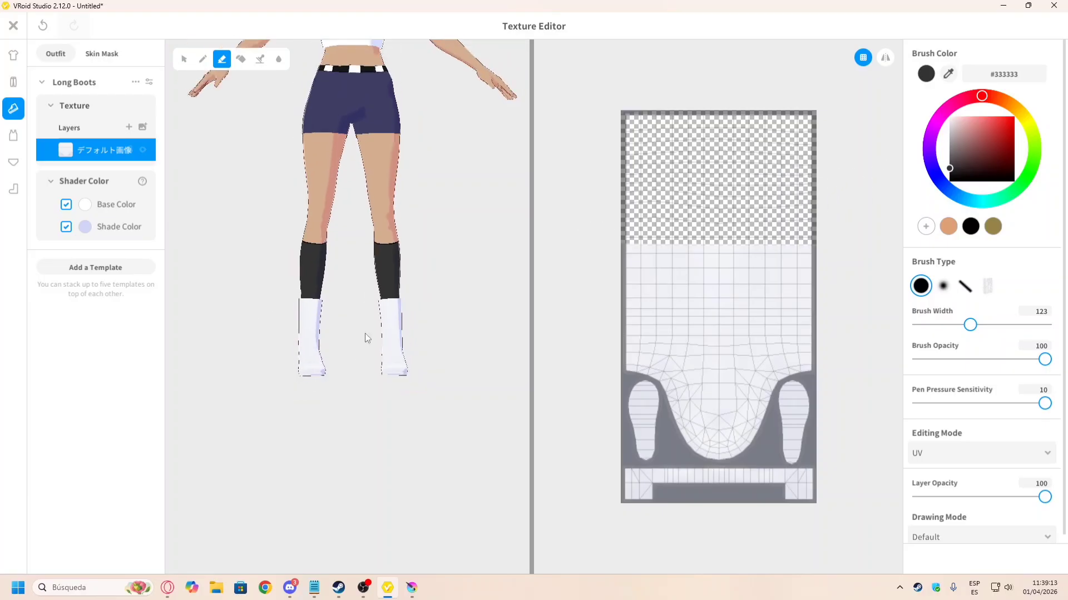
key("alt+Tab")
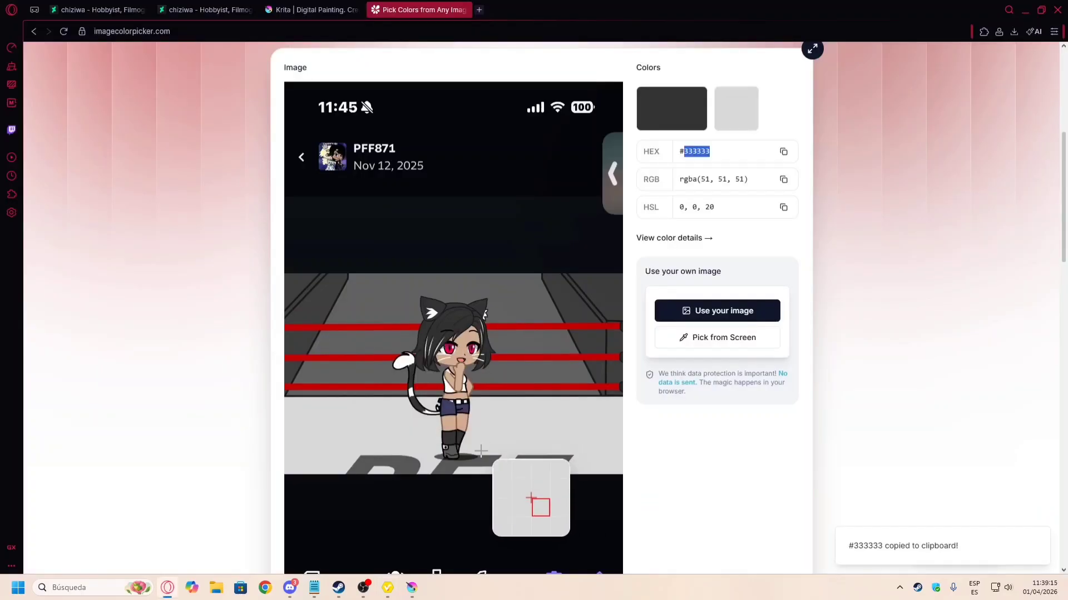
key("alt+Tab")
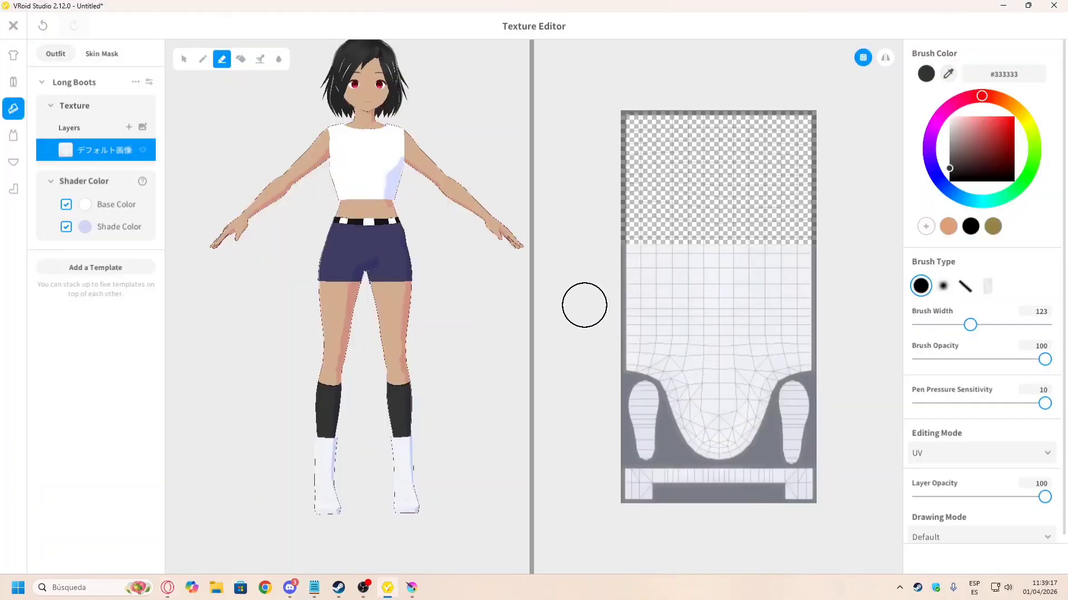
right_click_drag(300, 391, 355, 386)
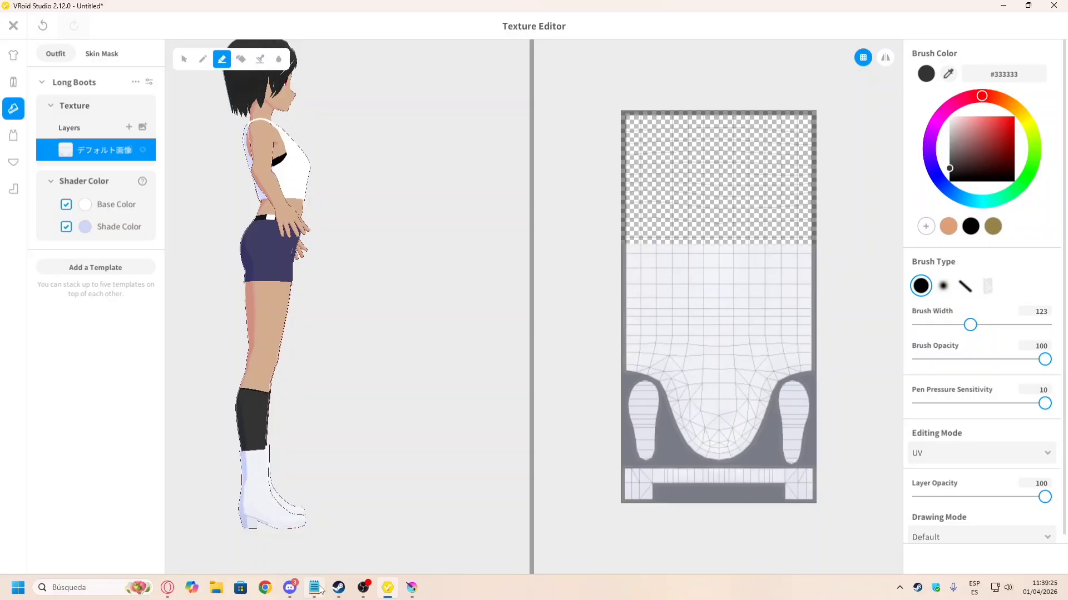
Step: Export the boots layer's UV guide as a PNG named Boots in the Lucy folder
right_click(96, 150)
left_click(134, 159)
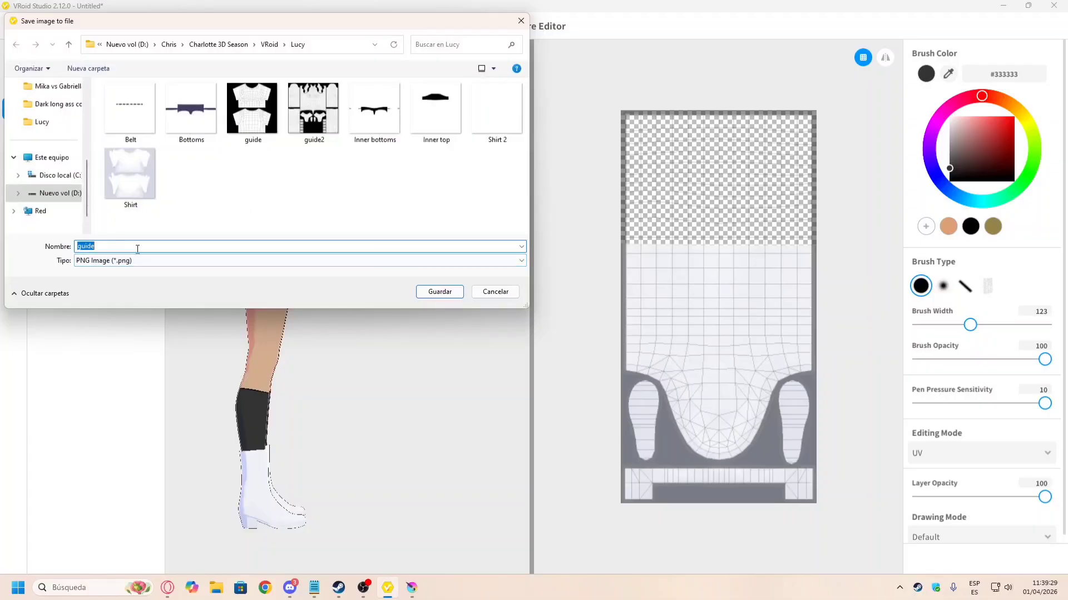
type("Boots")
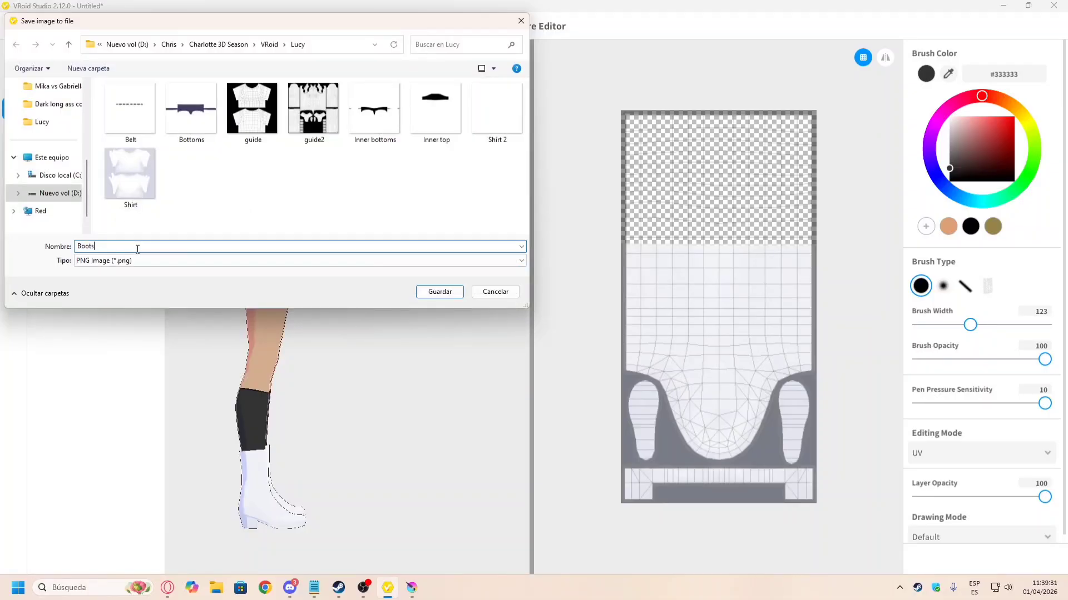
left_click(453, 292)
Step: Start exporting the boots layer and rename the existing Boots file to Boots Guide in the save dialog
right_click(89, 151)
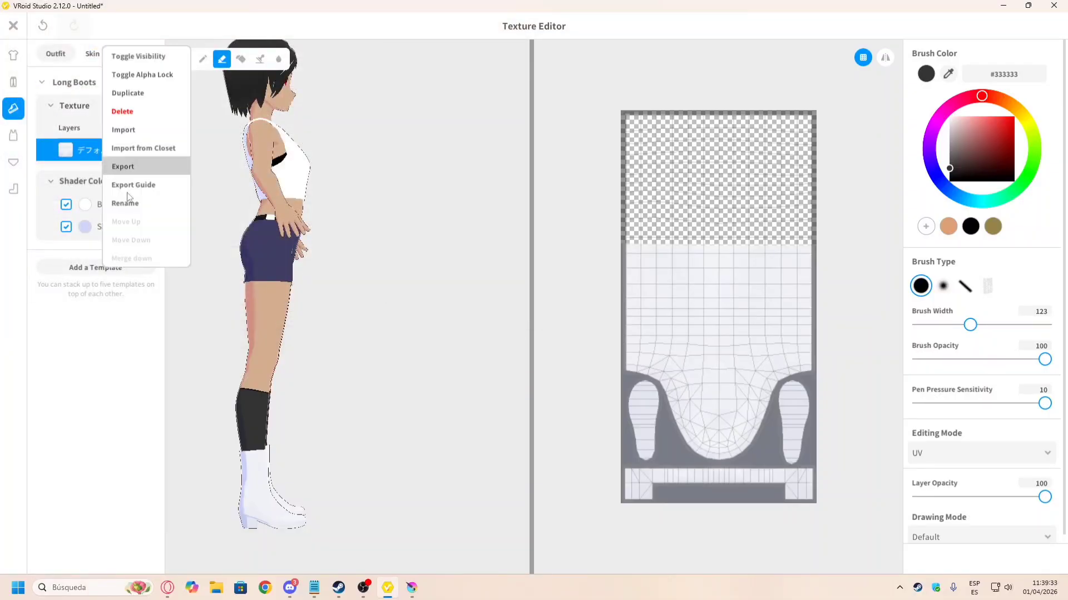
left_click(139, 167)
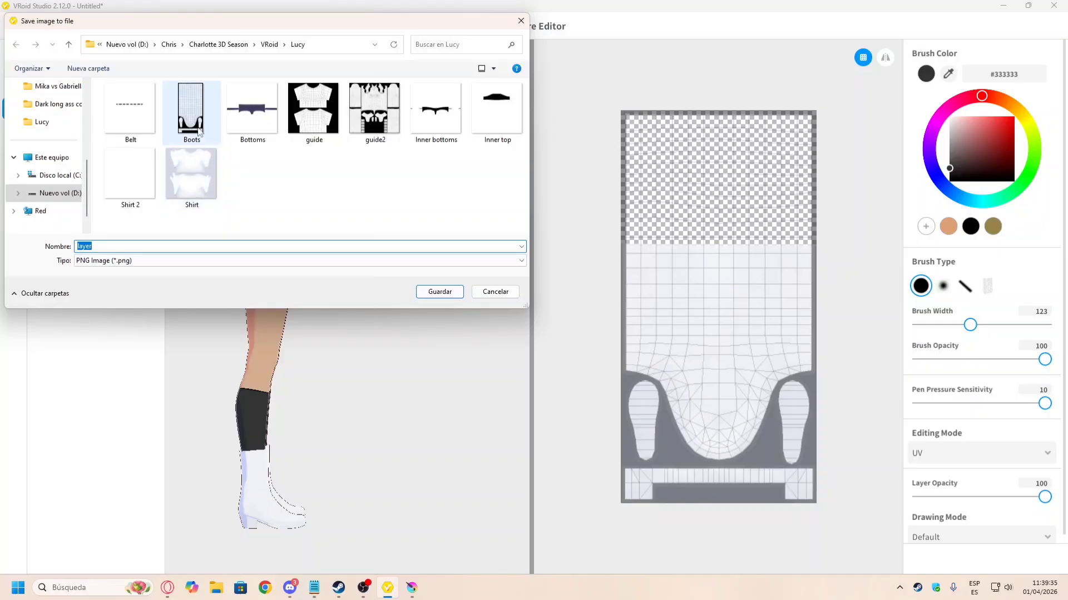
left_click(200, 133)
right_click(200, 129)
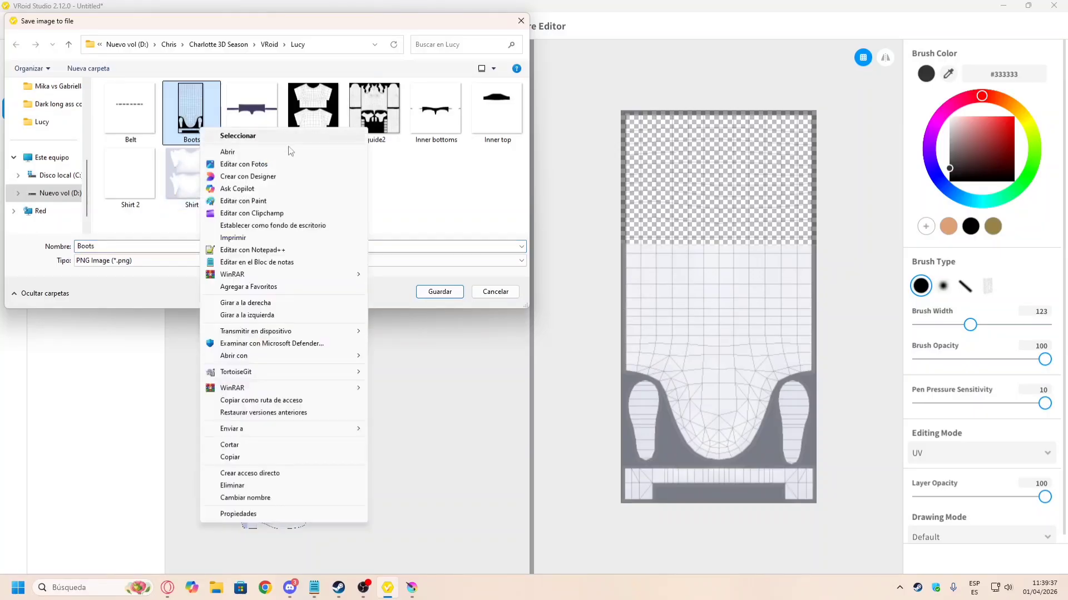
left_click(270, 498)
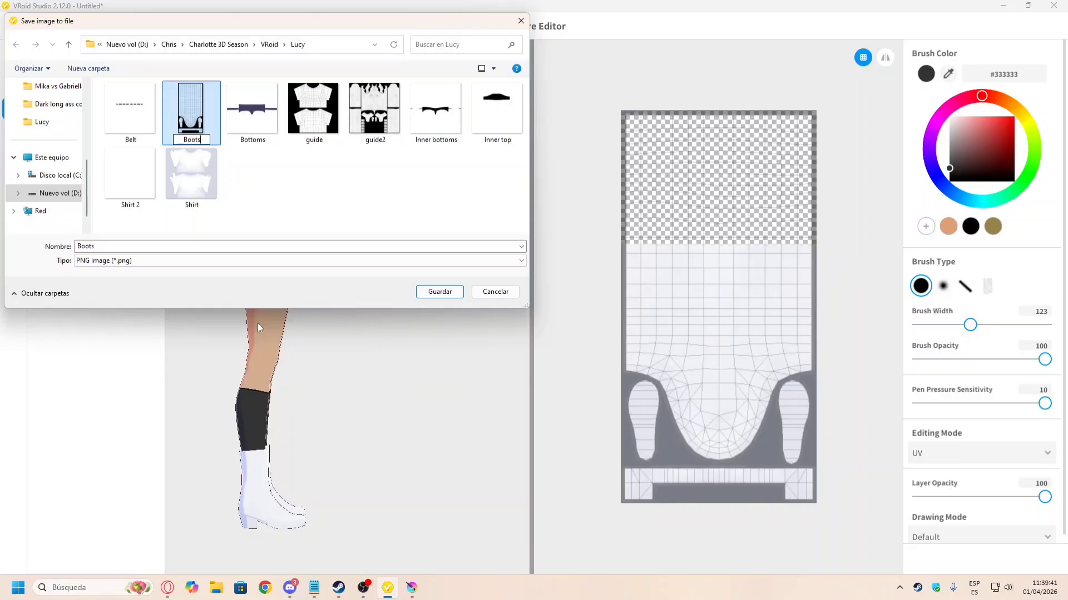
type("Guide")
left_click(236, 165)
Step: Export the boots layer as a PNG named Boots2, declining to replace the existing Boots file
double_click(146, 246)
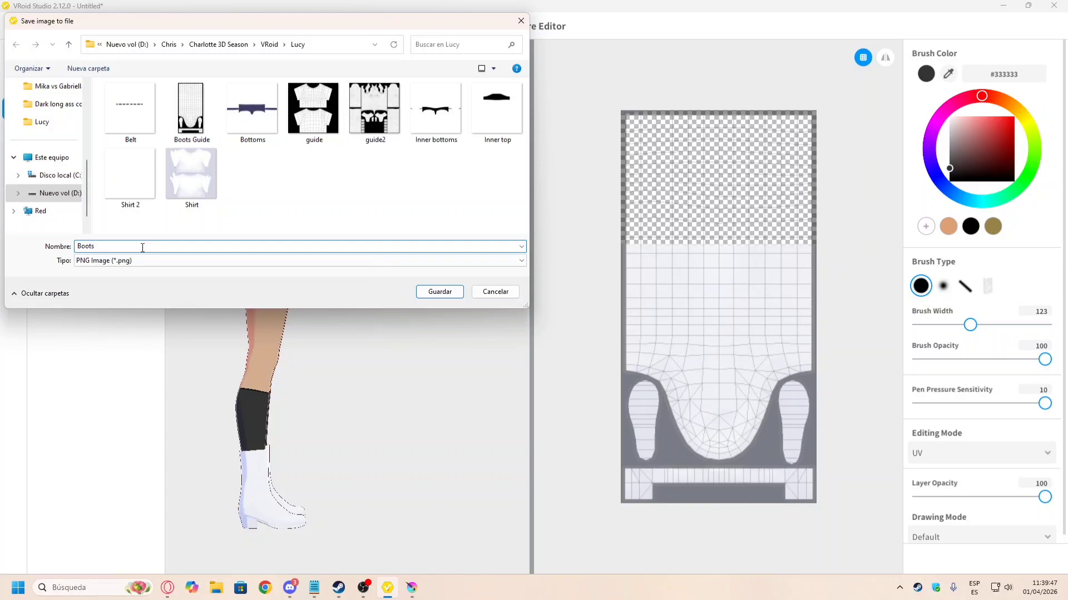
left_click(459, 296)
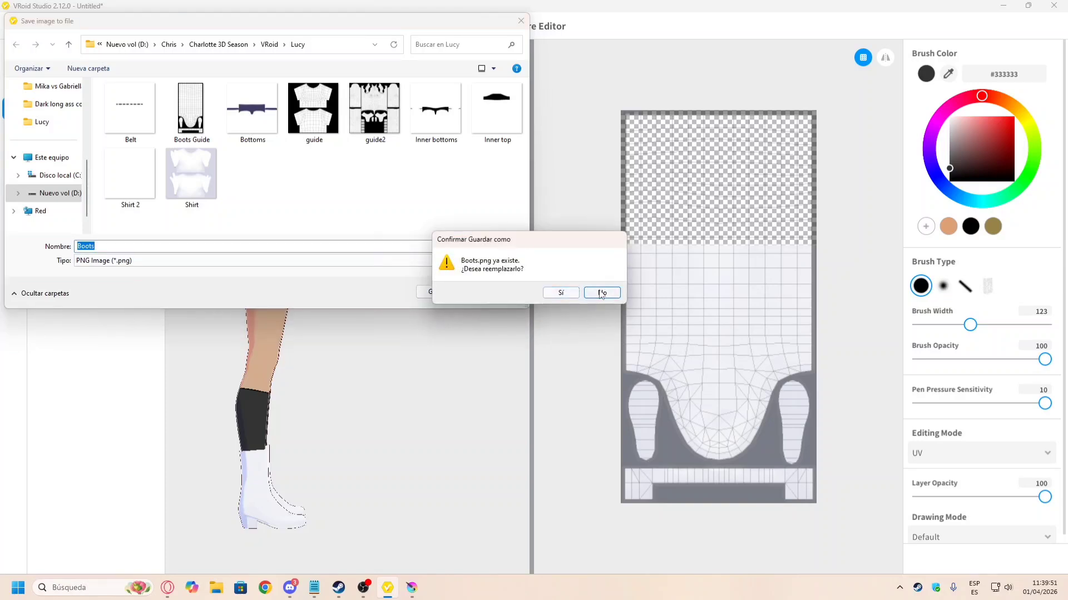
left_click(602, 293)
left_click(148, 246)
type("2")
left_click(439, 292)
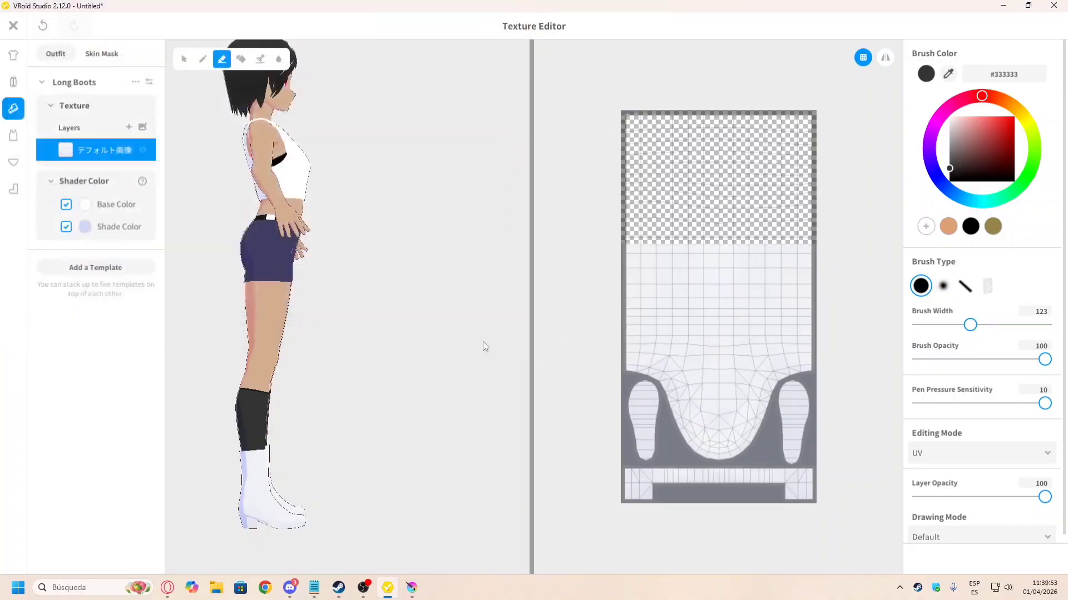
Step: Switch to Krita and save the Bottoms document as a Krita archive image (.krz) in the Lucy folder
left_click(411, 588)
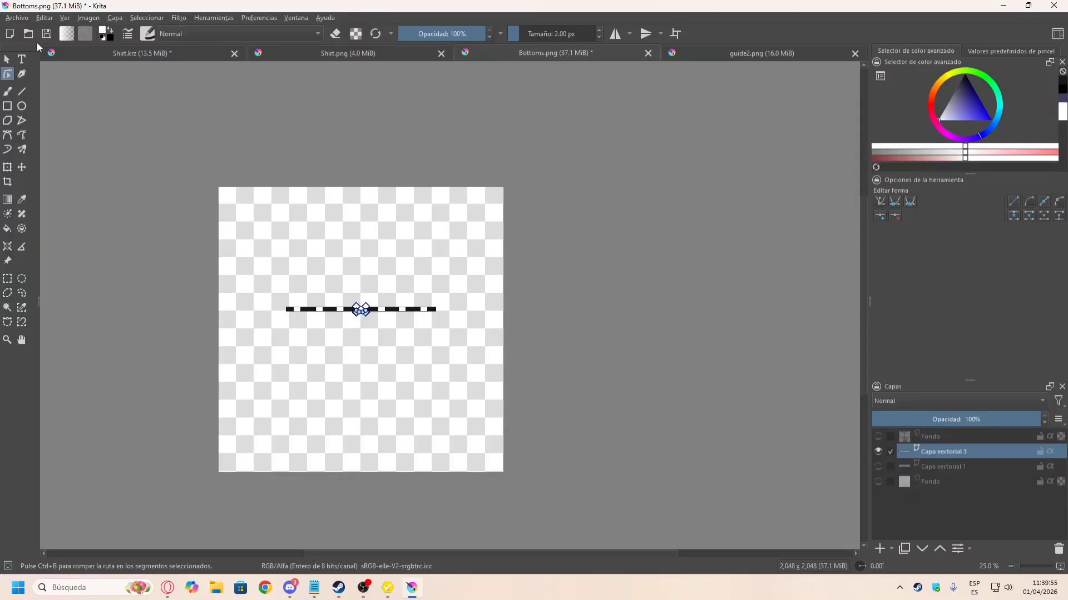
left_click(17, 18)
left_click(67, 136)
left_click(161, 260)
left_click(162, 276)
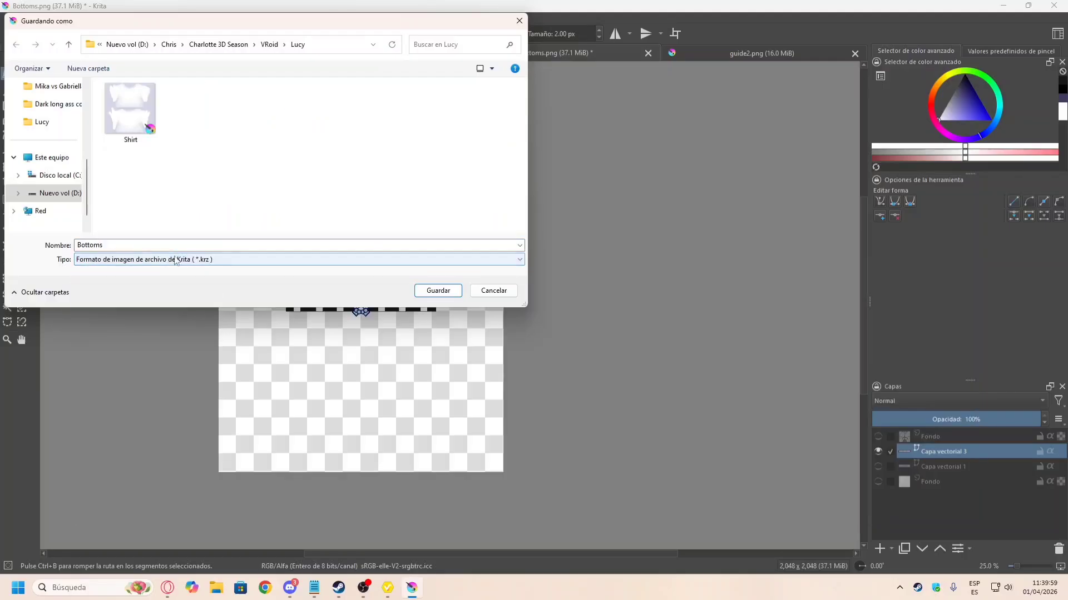
left_click(438, 290)
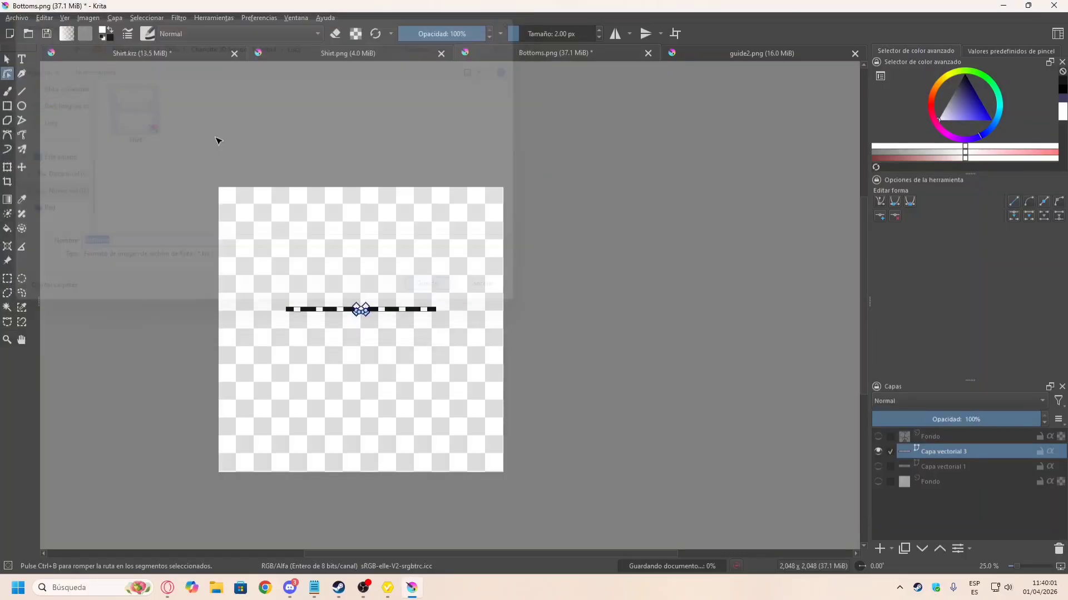
Step: Open Boots Guide and Boots2 and place the Boots2 texture beneath the guide layer in the Boots Guide document
left_click(24, 18)
left_click(79, 44)
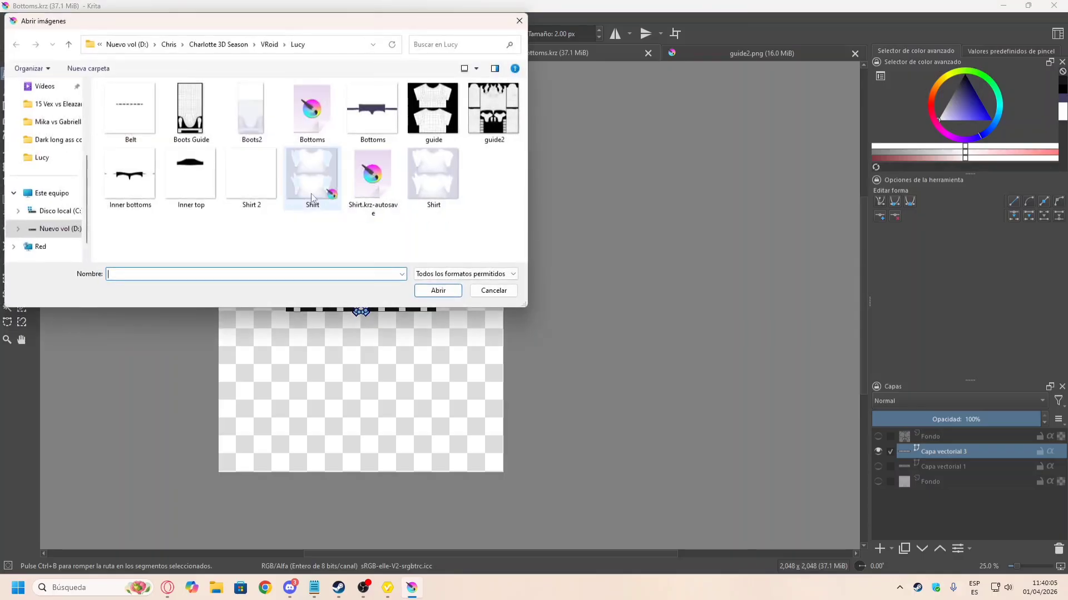
left_click(251, 111)
left_click(190, 111, "ctrl")
left_click(451, 292)
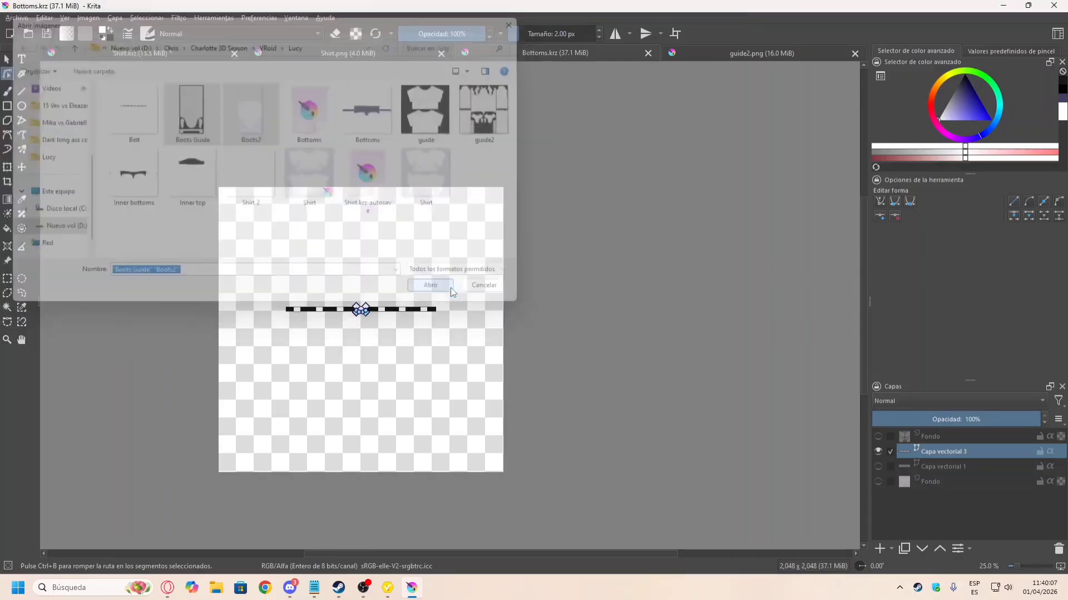
left_click(678, 52)
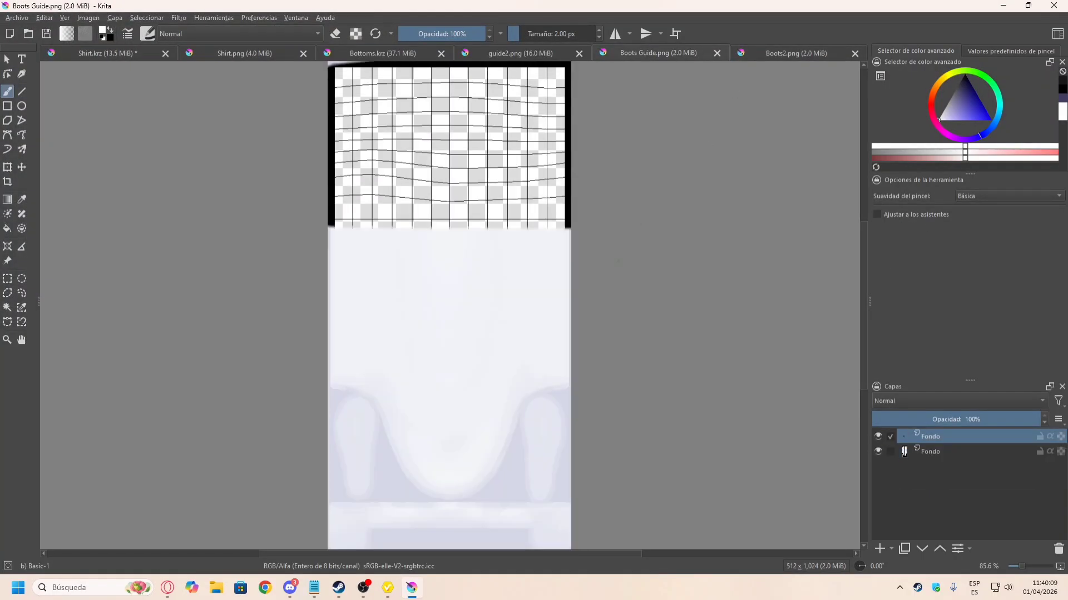
left_click_drag(936, 441, 942, 461)
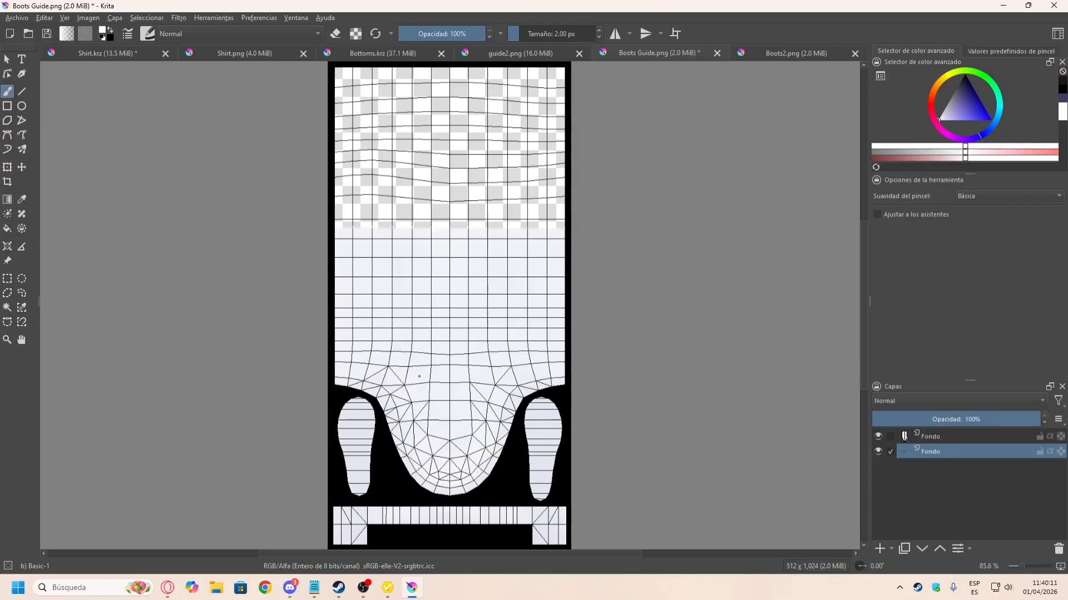
Step: Examine how the boots texture lines up with the UV guide, toggling the texture layer's visibility off and on
scroll(420, 376, "down", 2, "ctrl")
scroll(420, 376, "up", 3, "ctrl")
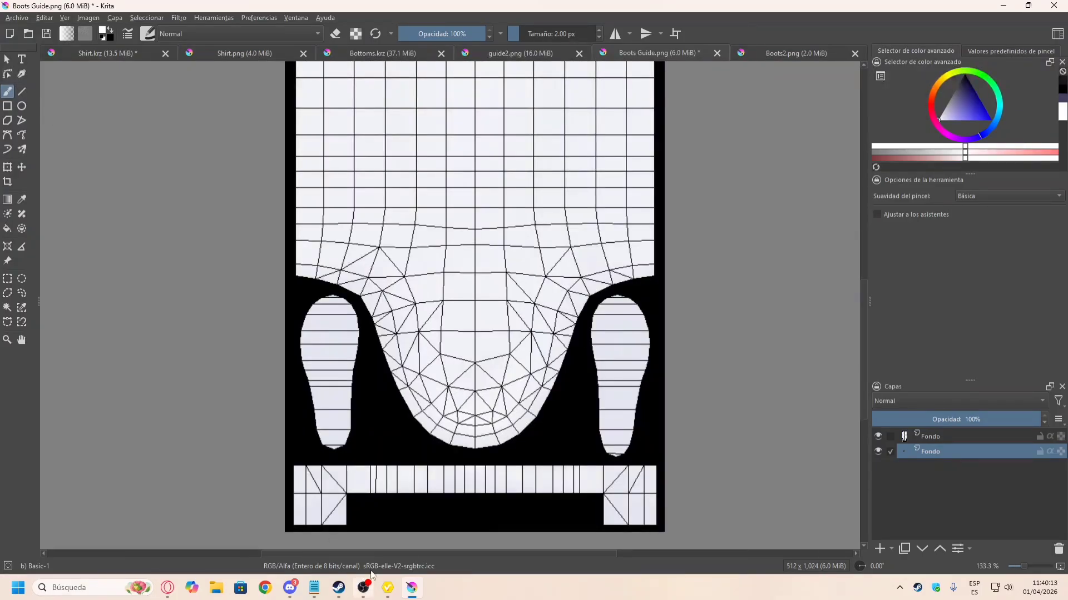
scroll(359, 427, "down", 2)
scroll(437, 371, "up", 2)
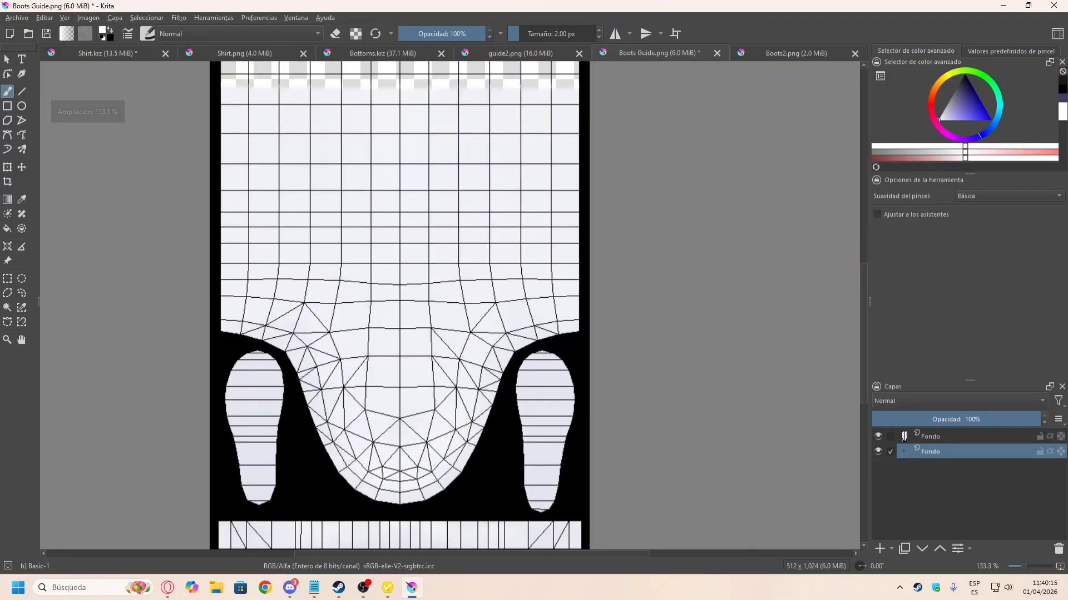
scroll(415, 372, "down", 2)
scroll(414, 377, "up", 1)
mouse_move(376, 591)
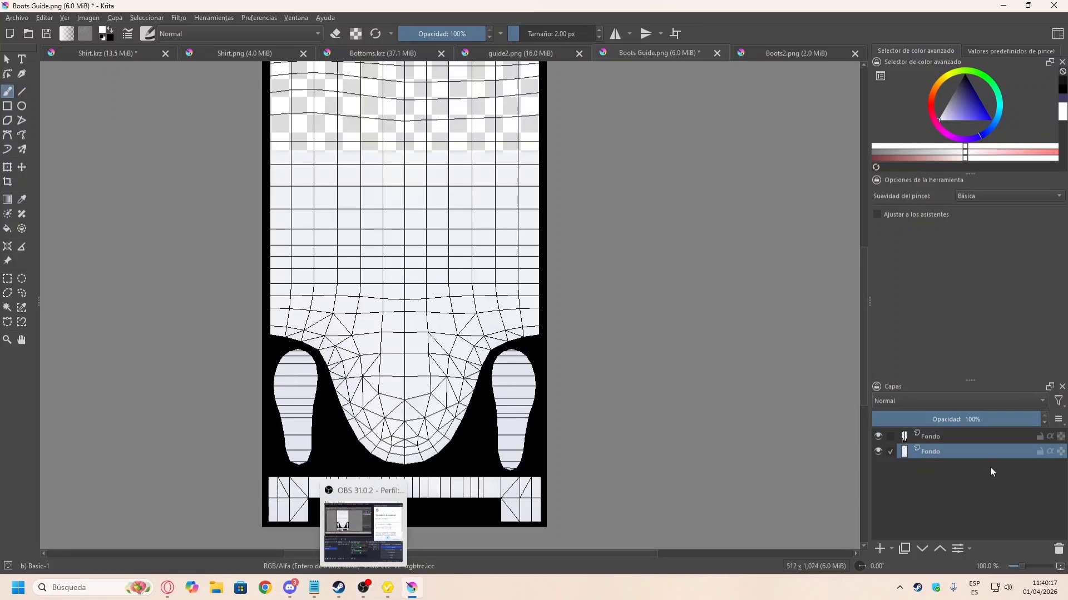
left_click(877, 452)
left_click(878, 452)
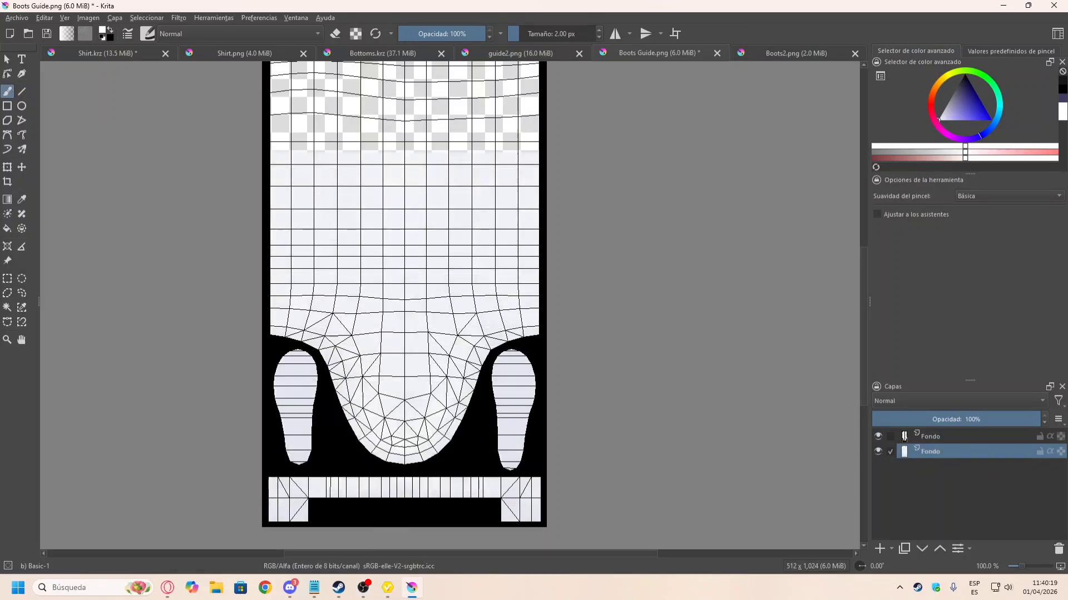
scroll(427, 269, "down", 1)
scroll(237, 227, "up", 1)
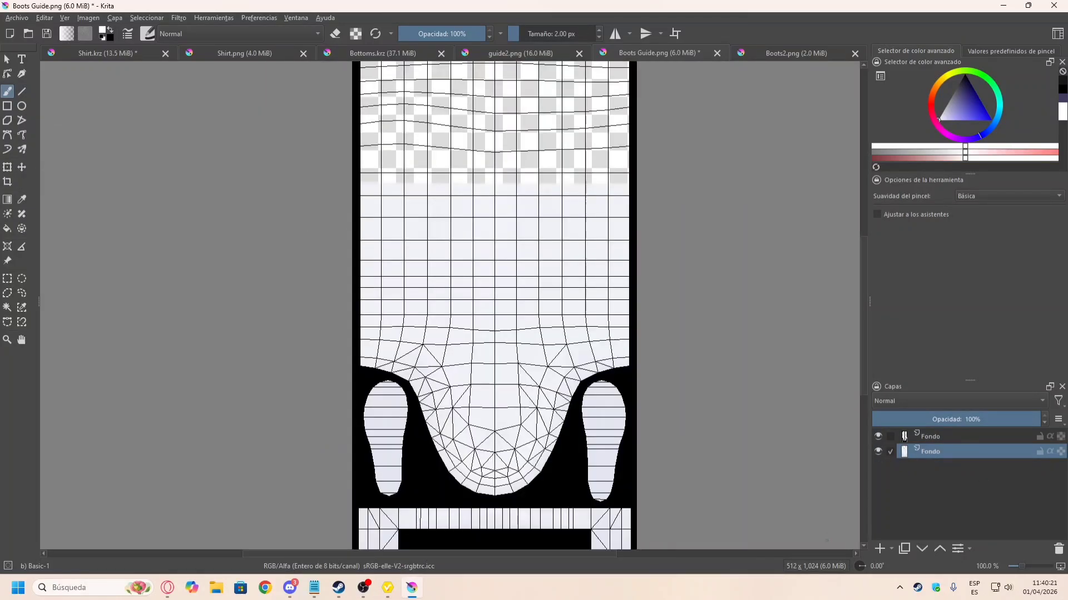
Step: Switch to VRoid Studio and set the Brush colour to red #FF0000 for marking the long boots
left_click(389, 591)
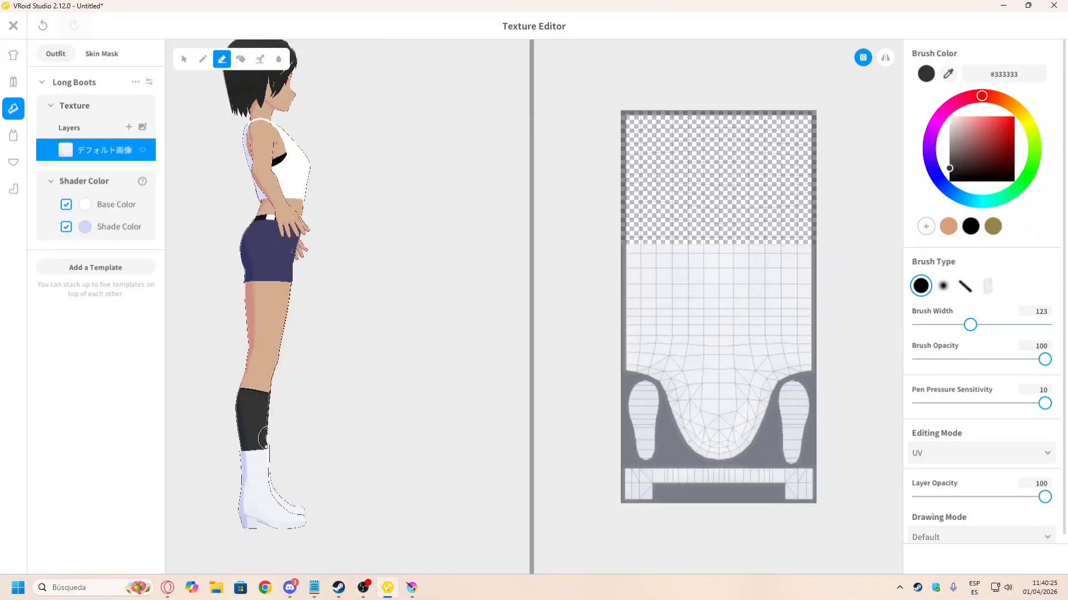
middle_click_drag(251, 411, 354, 336)
scroll(351, 366, "up", 1)
scroll(351, 367, "up", 2)
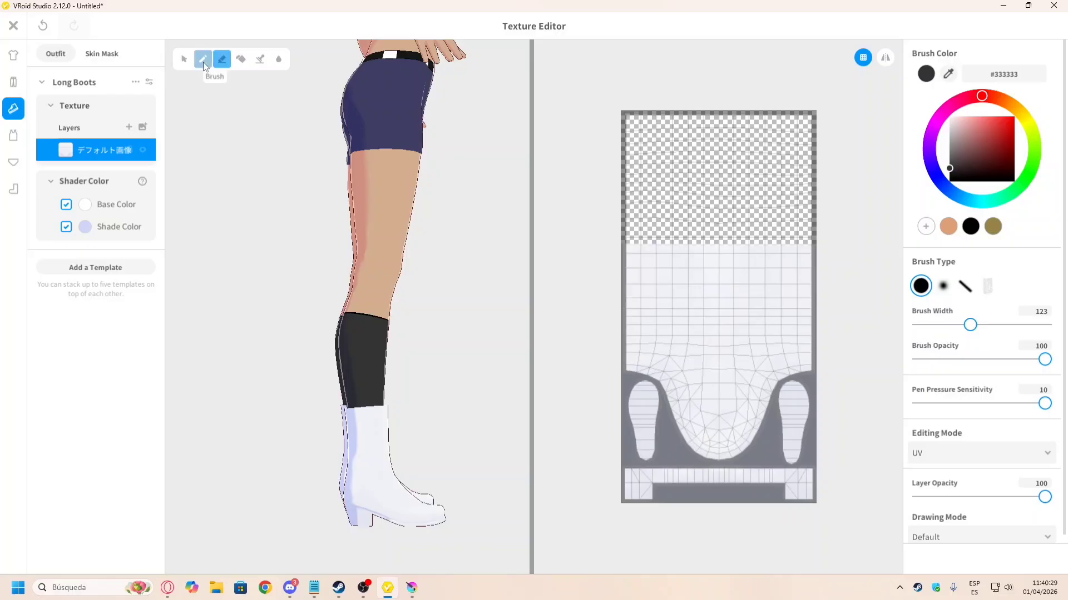
left_click_drag(999, 150, 1020, 105)
Step: Check the boots in the reference image and set the brush width to 18
key("alt+Tab")
key("alt+Tab")
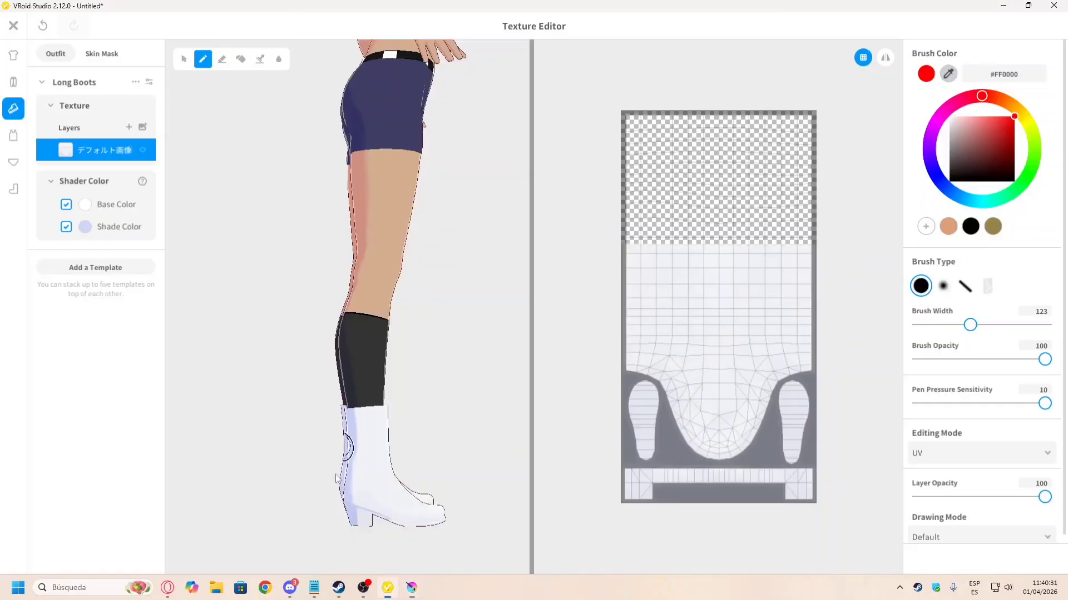
left_click(326, 520)
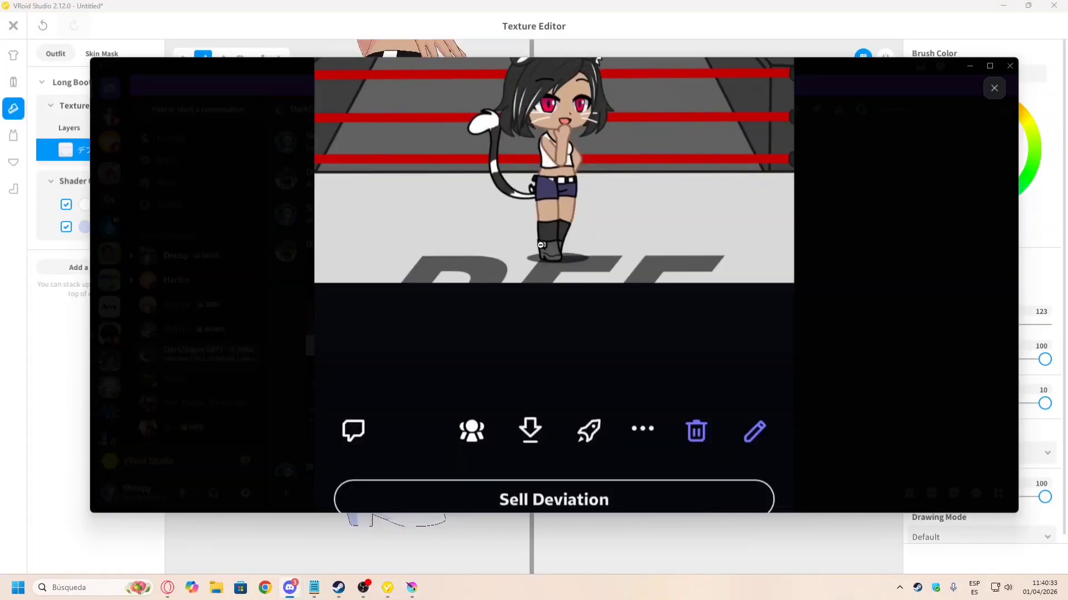
key("alt+Tab")
right_click_drag(417, 406, 346, 406)
left_click_drag(969, 325, 925, 325)
Step: Try marking the upper outer side of the boot with a short vertical red stroke, and undo it
mouse_move(340, 407)
left_mouse_down()
mouse_move(340, 422)
mouse_move(340, 394)
left_mouse_up()
right_click_drag(408, 423, 350, 428)
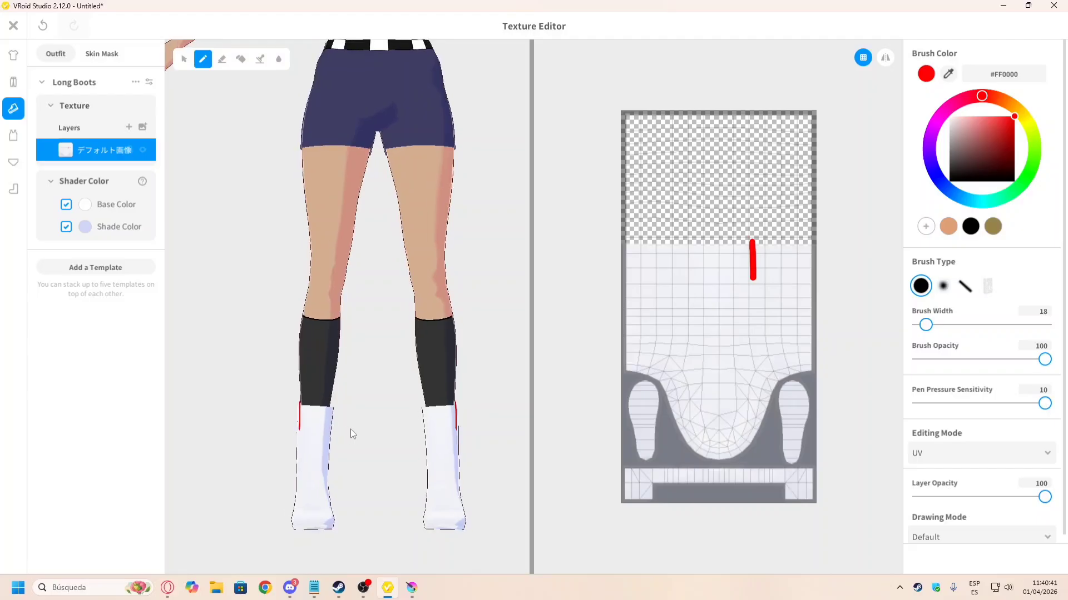
scroll(327, 420, "up", 1)
mouse_move(316, 415)
middle_mouse_down()
mouse_move(440, 352)
mouse_move(380, 334)
middle_mouse_up()
scroll(443, 353, "up", 1)
key("ctrl+z")
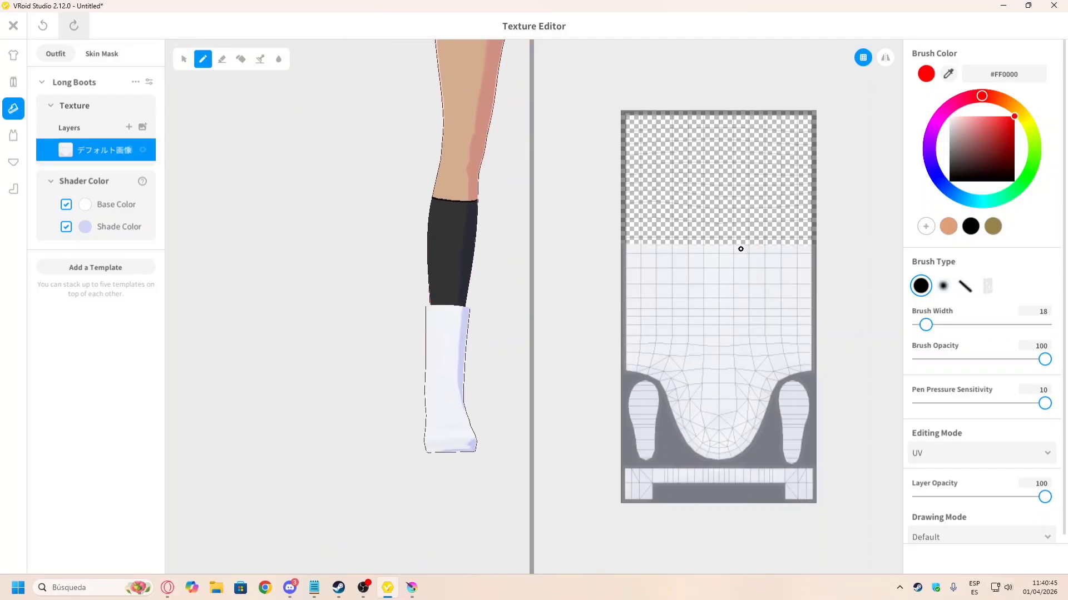
Step: Paint a red square outline right of centre at the boot shaft's upper edge on the UV texture, comparing it with the reference
mouse_move(740, 246)
left_mouse_down()
mouse_move(747, 274)
mouse_move(750, 246)
left_mouse_up()
key("ctrl+z")
mouse_move(424, 327)
right_mouse_down()
mouse_move(467, 330)
mouse_move(426, 331)
right_mouse_up()
key("alt+Tab")
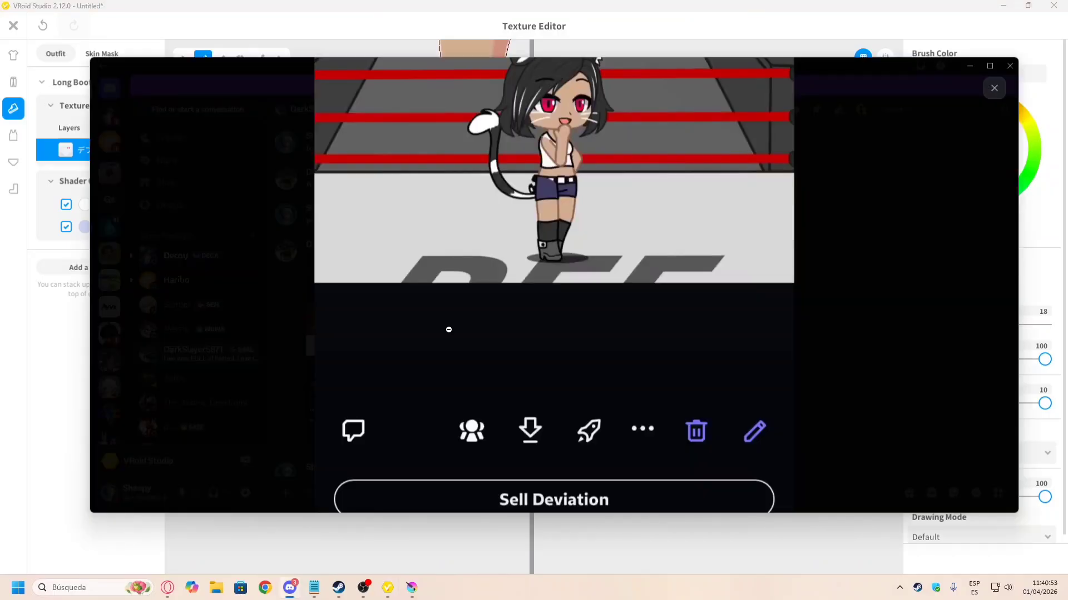
key("alt+Tab")
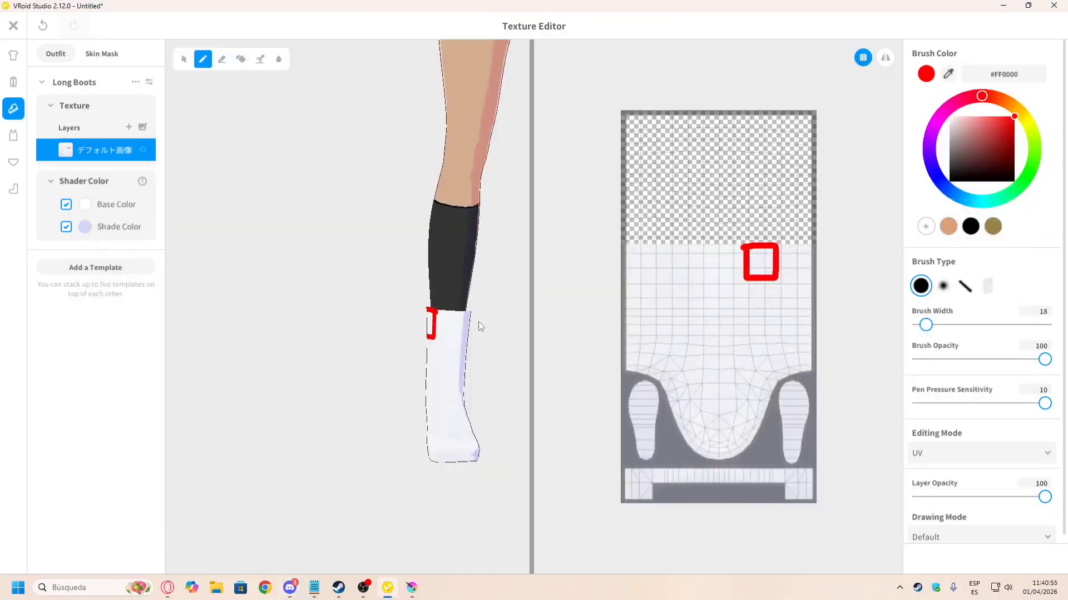
key("ctrl+z")
key("ctrl+y")
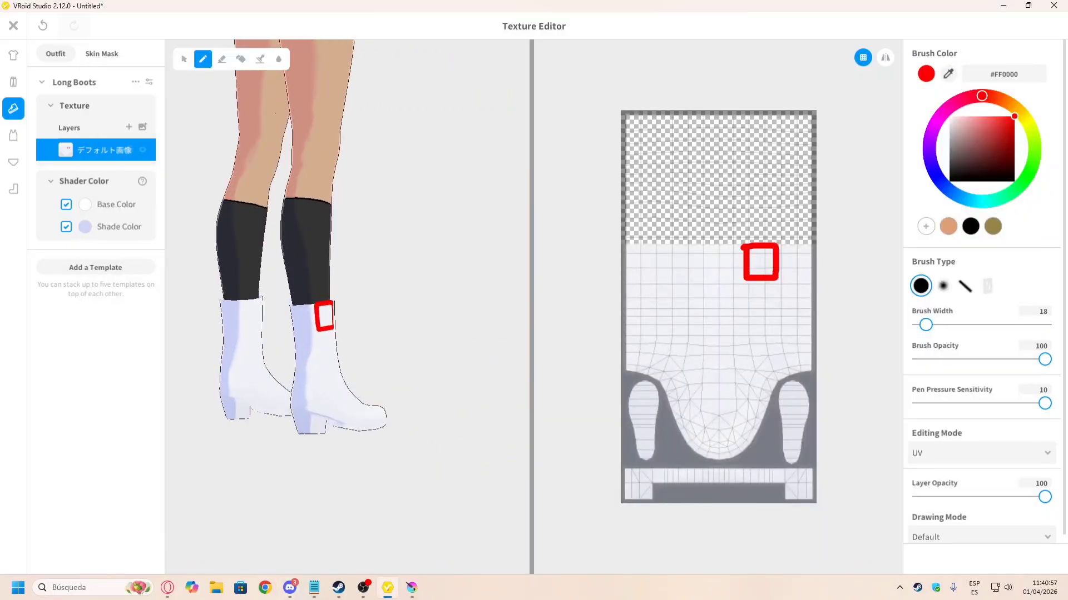
Step: Paint a red rectangle outline reaching the boot texture's left edge and extend the right-hand square's outline to the right edge
right_click_drag(343, 320, 441, 318)
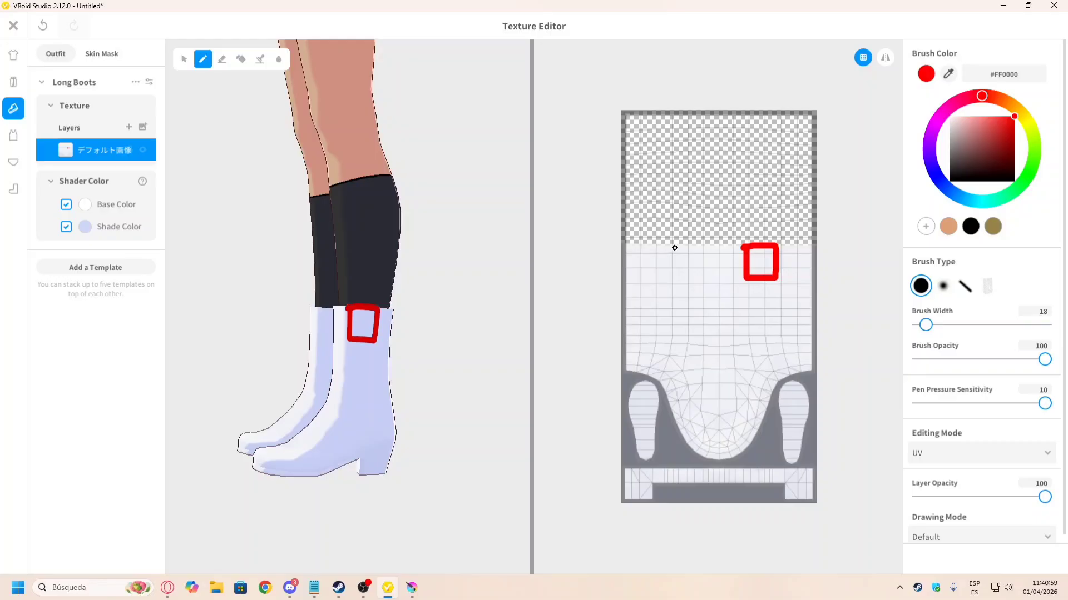
scroll(721, 256, "up", 2)
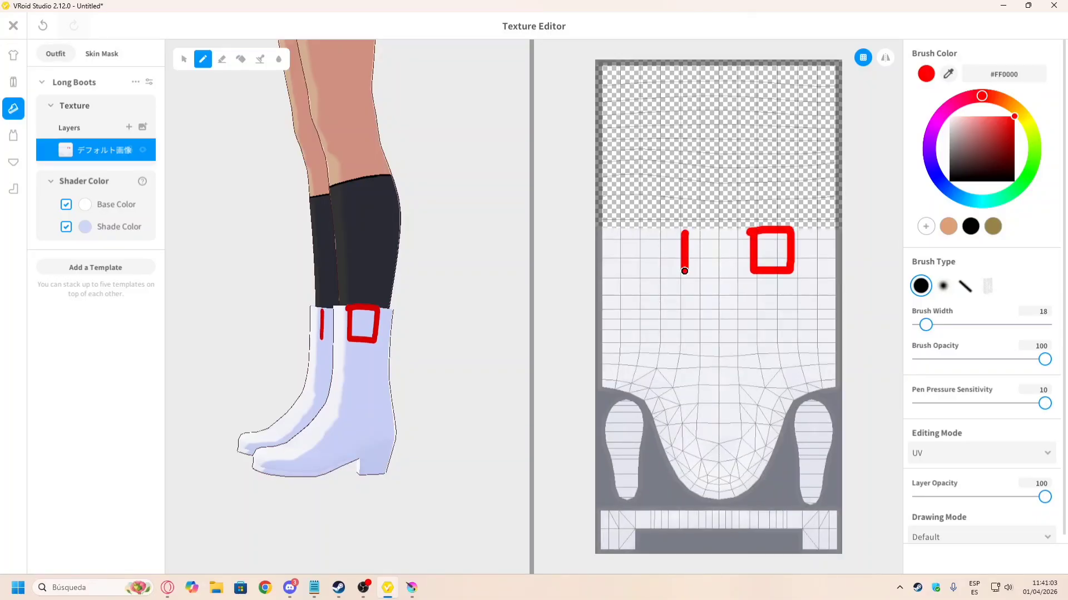
left_click_drag(684, 271, 616, 270)
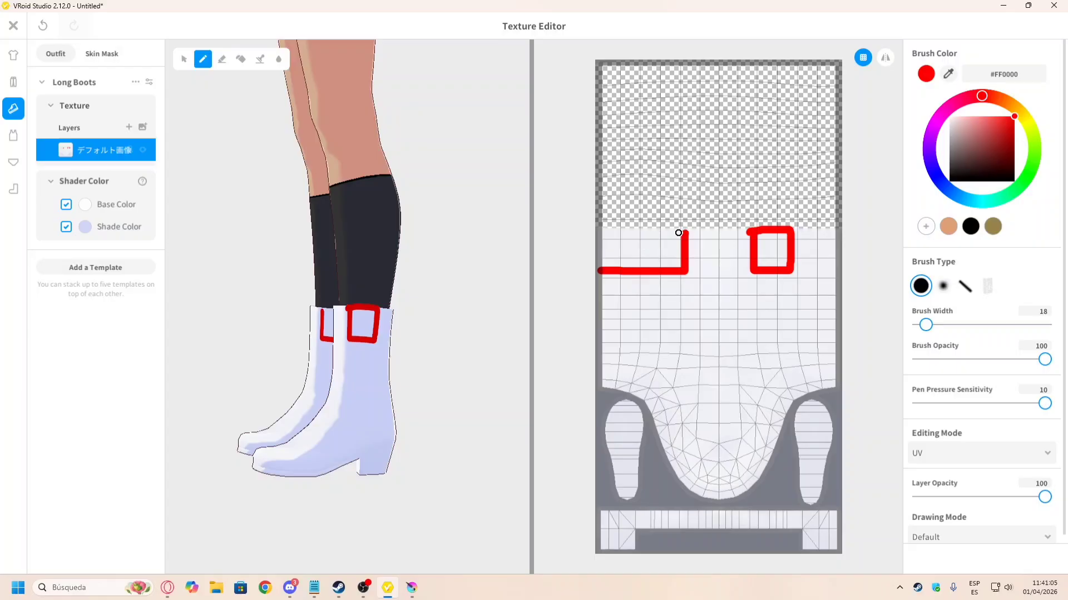
left_click_drag(679, 233, 598, 234)
left_click_drag(766, 233, 831, 230)
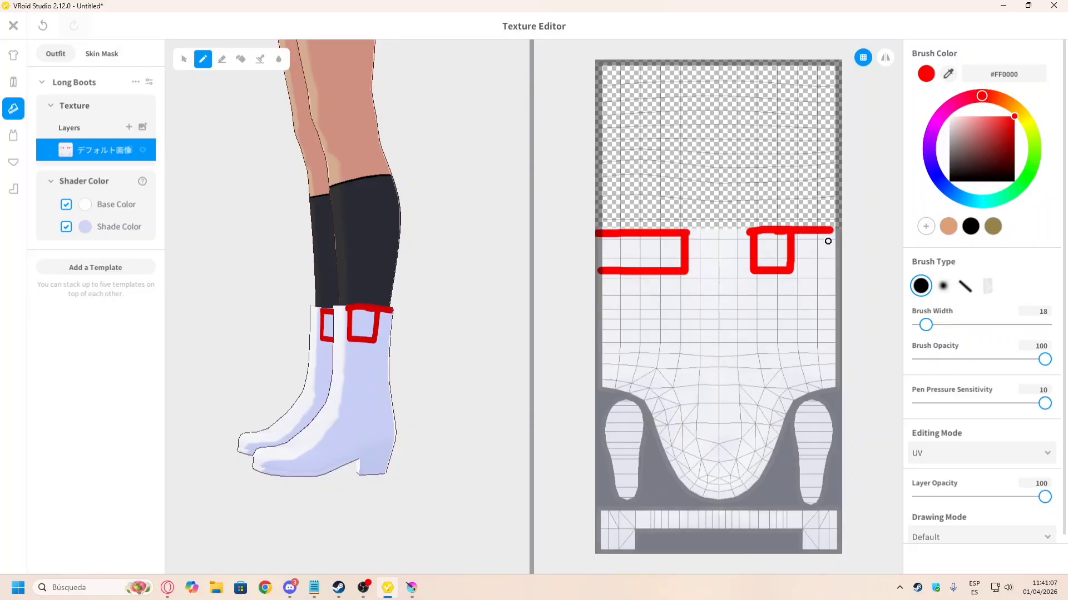
mouse_move(805, 268)
left_mouse_down()
mouse_move(832, 267)
mouse_move(834, 236)
left_mouse_up()
Step: Examine the red cuff markings on both boots of the model and compare them with the reference image
right_click_drag(349, 309, 379, 304)
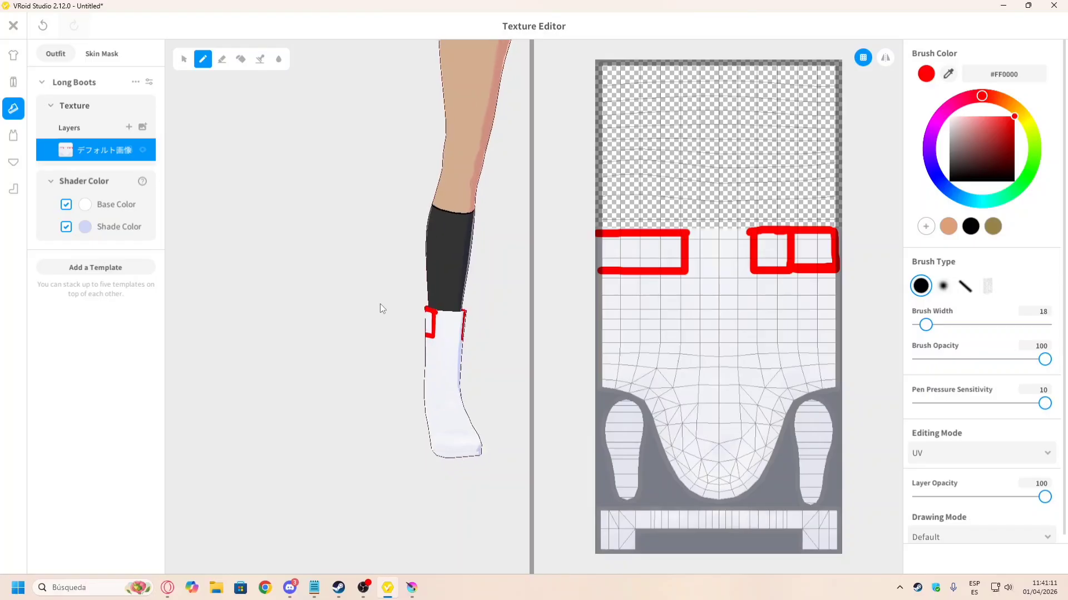
scroll(449, 325, "down", 3)
right_click_drag(452, 325, 445, 320)
middle_click_drag(445, 320, 376, 363)
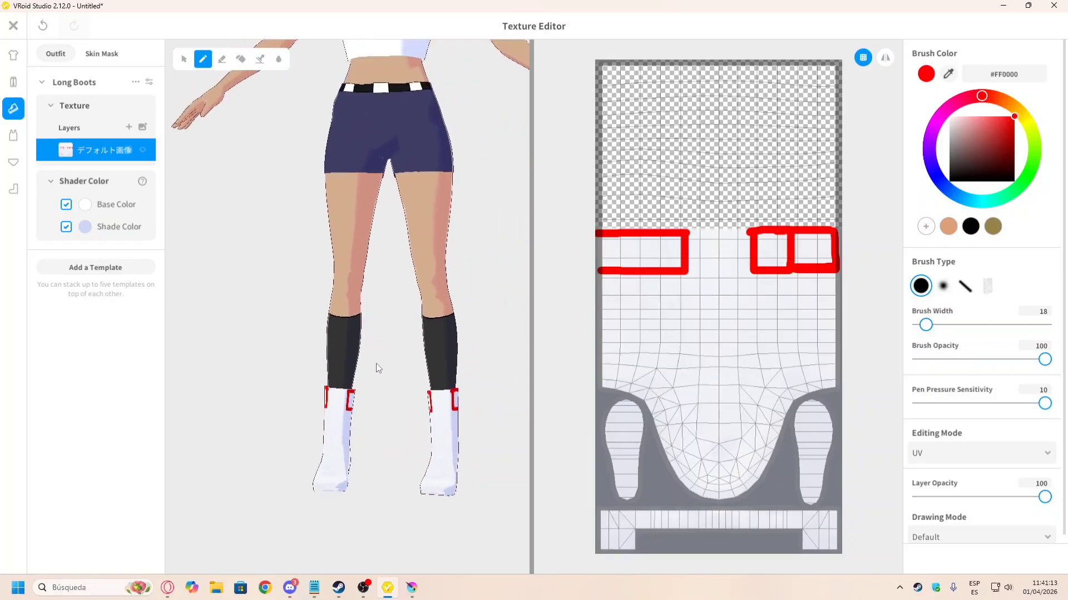
key("alt+Tab")
key("alt+Tab")
scroll(391, 323, "down", 5)
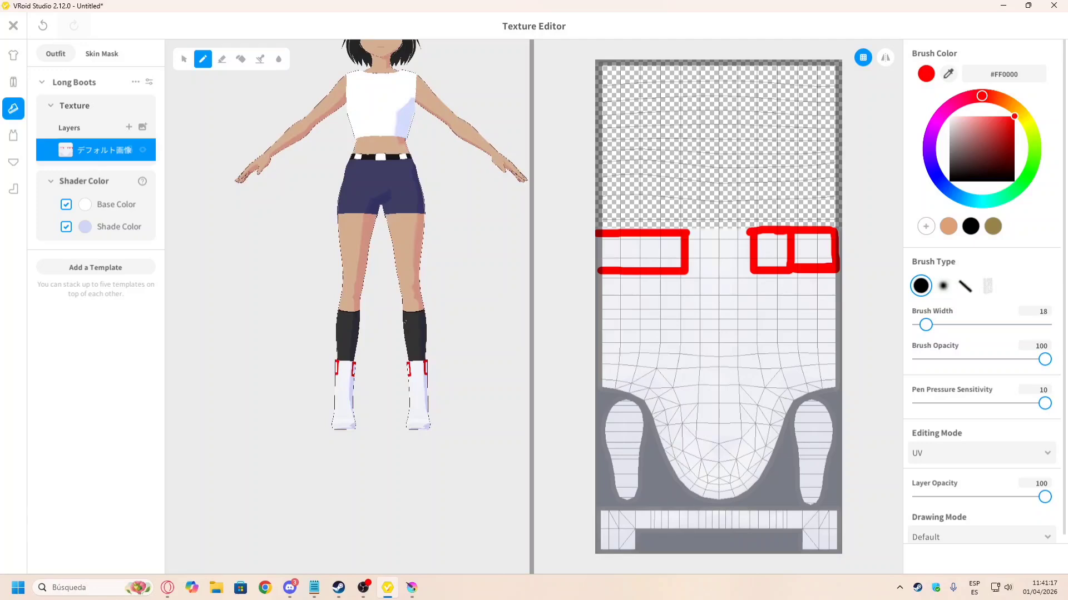
Step: Export the marked boots layer as a PNG, overwriting the existing Boots2 file in the Lucy folder
right_click(87, 148)
left_click(133, 159)
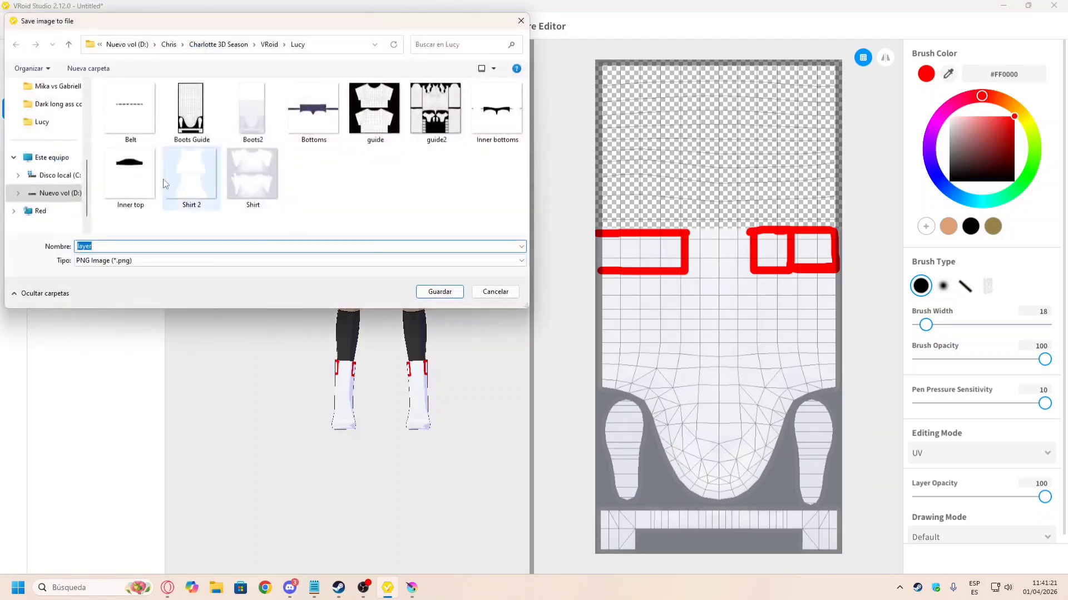
double_click(249, 118)
left_click(560, 298)
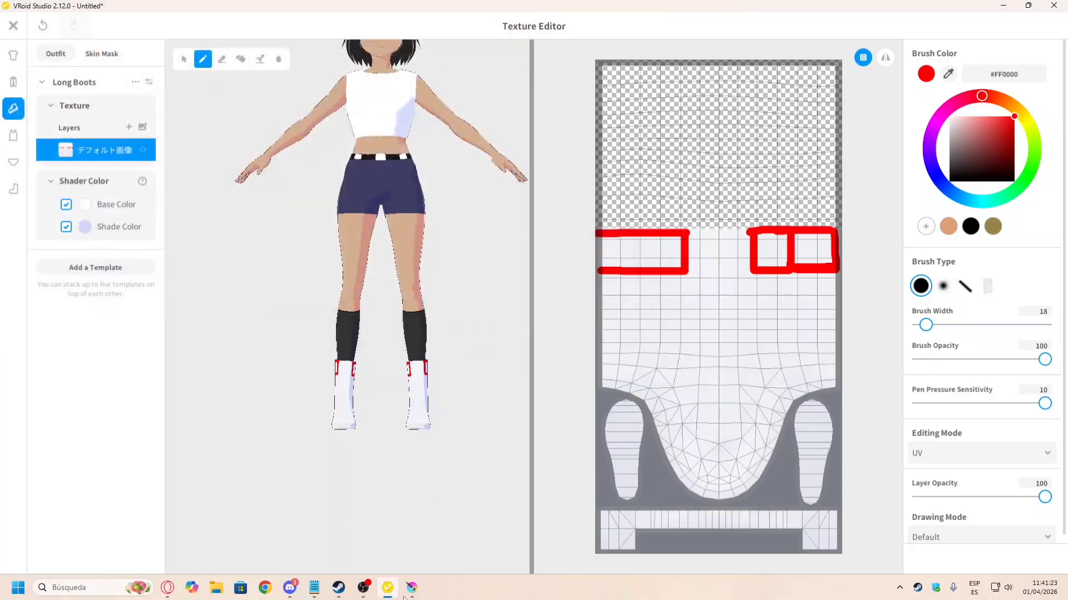
Step: Switch to Krita, open the updated Boots2 image and use it to replace the texture layer in the Boots Guide document
key("alt+Tab")
left_click(29, 34)
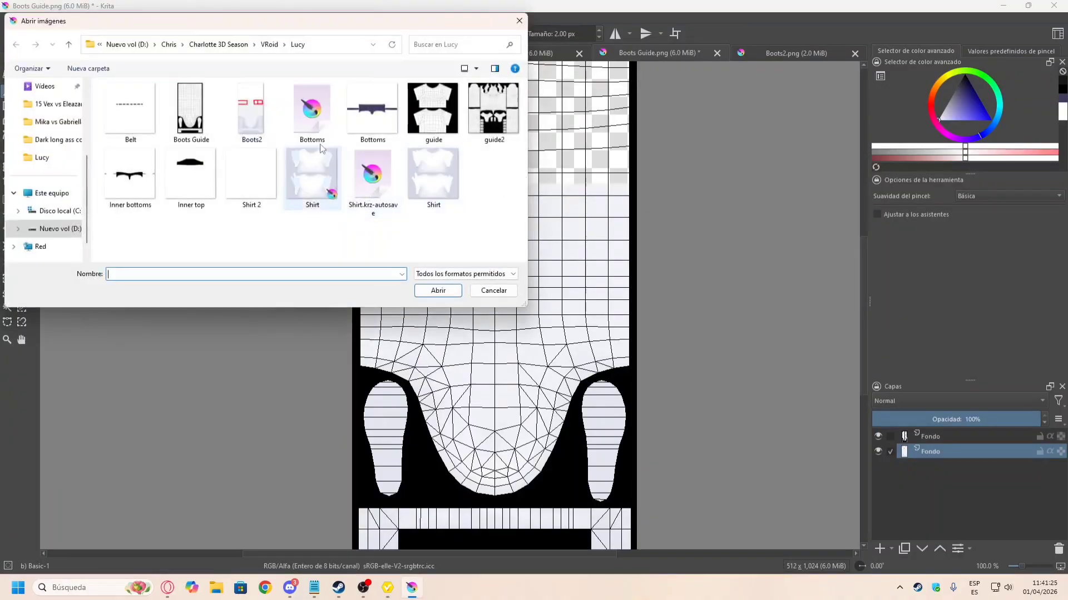
double_click(251, 111)
key("ctrl+c")
left_click(605, 52)
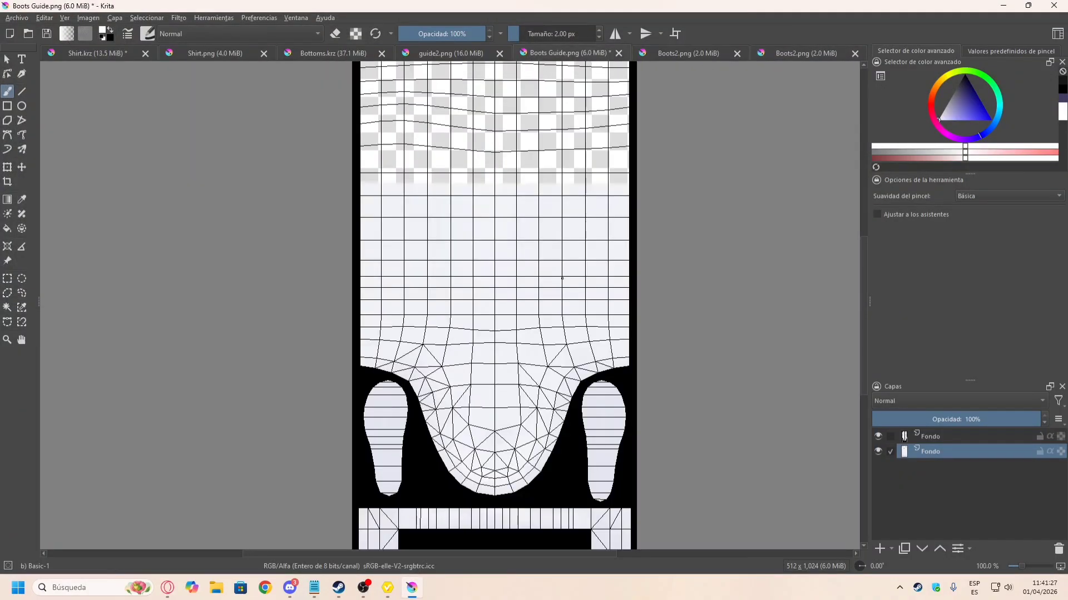
key("ctrl+v")
left_click(928, 466)
key("shift+Delete")
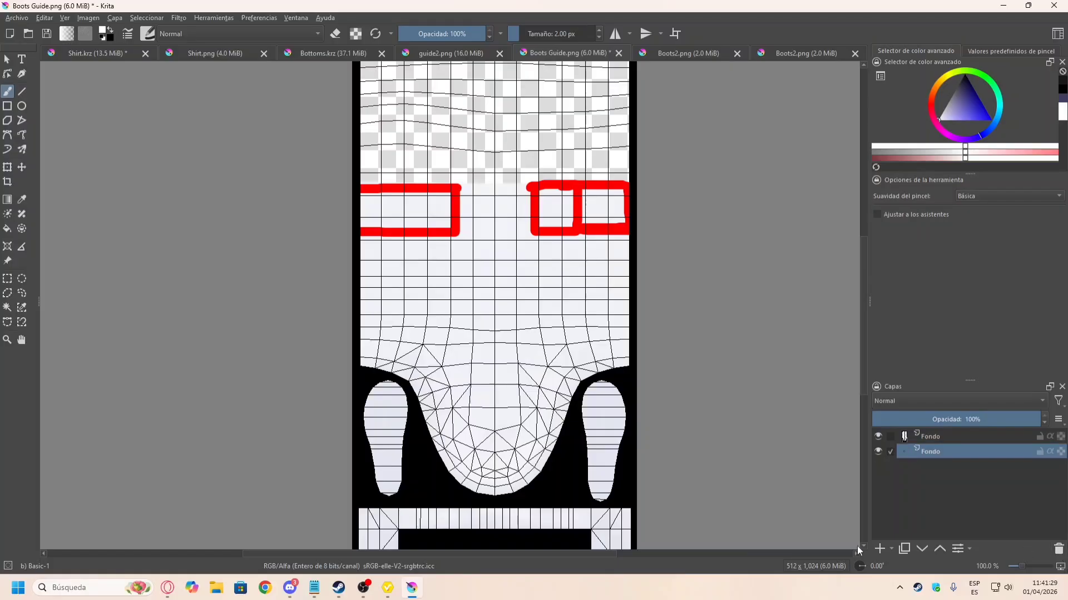
Step: Add a vector layer between the guide and the texture and choose the Rectangle tool
left_click(891, 549)
left_click(896, 427)
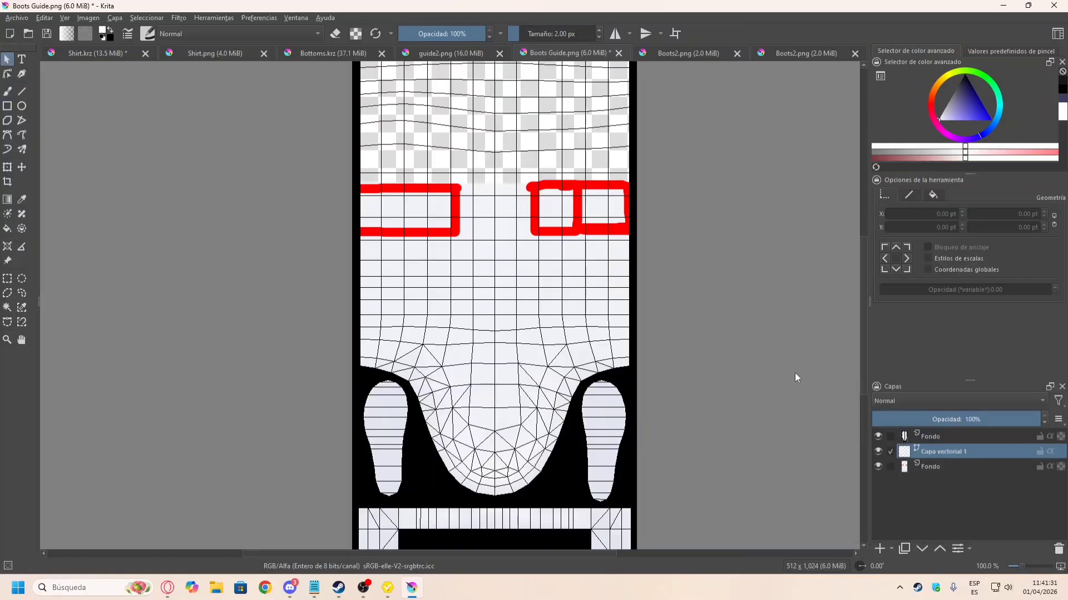
left_click(7, 107)
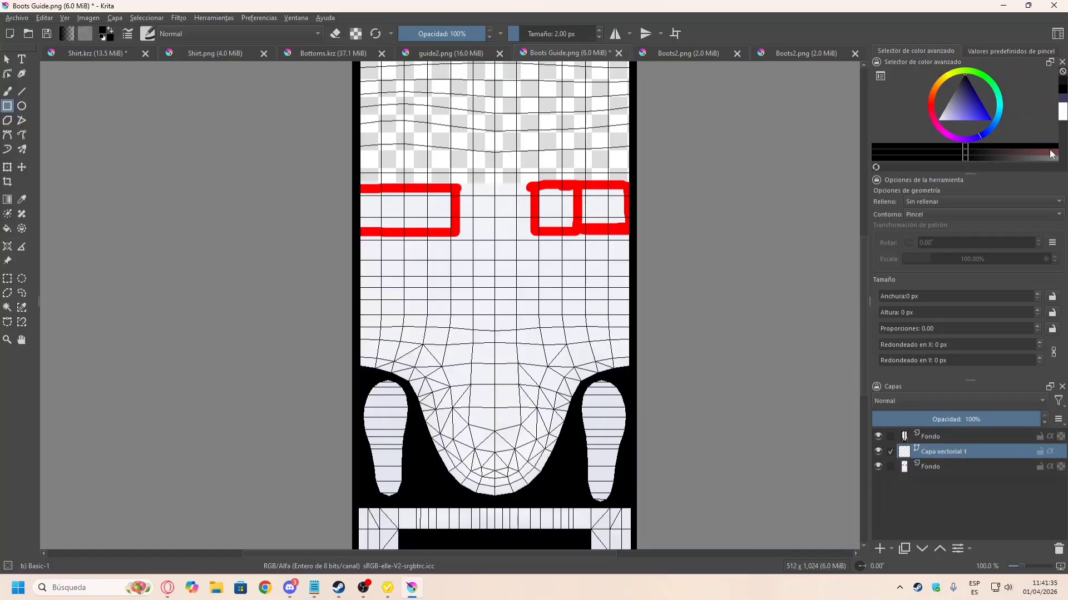
Step: Switch to the image color picker in the browser, copy the hex colour 585858, and return to Krita
left_click(167, 587)
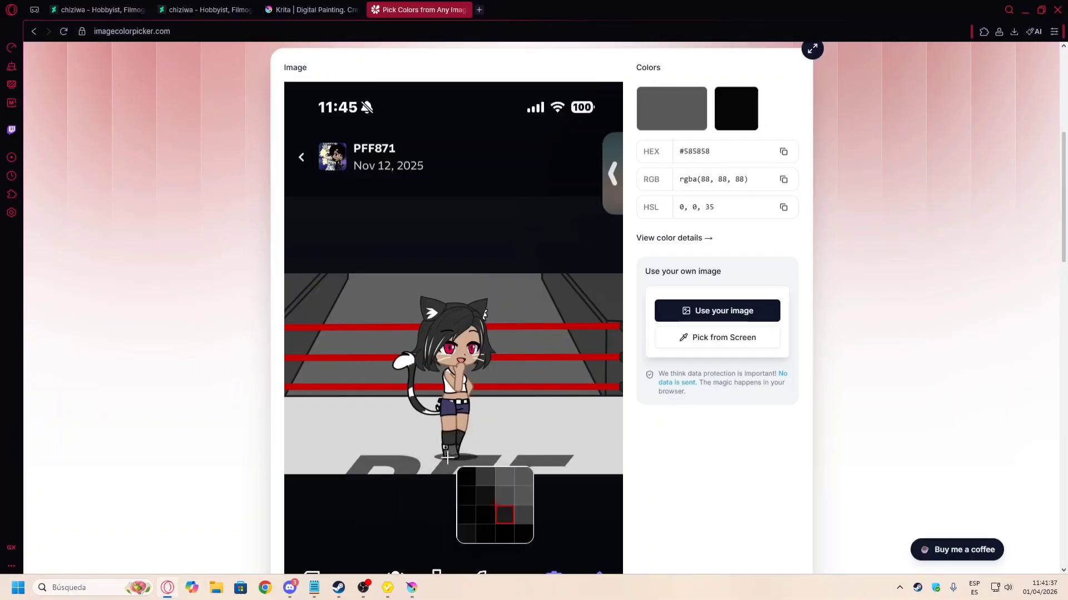
double_click(705, 154)
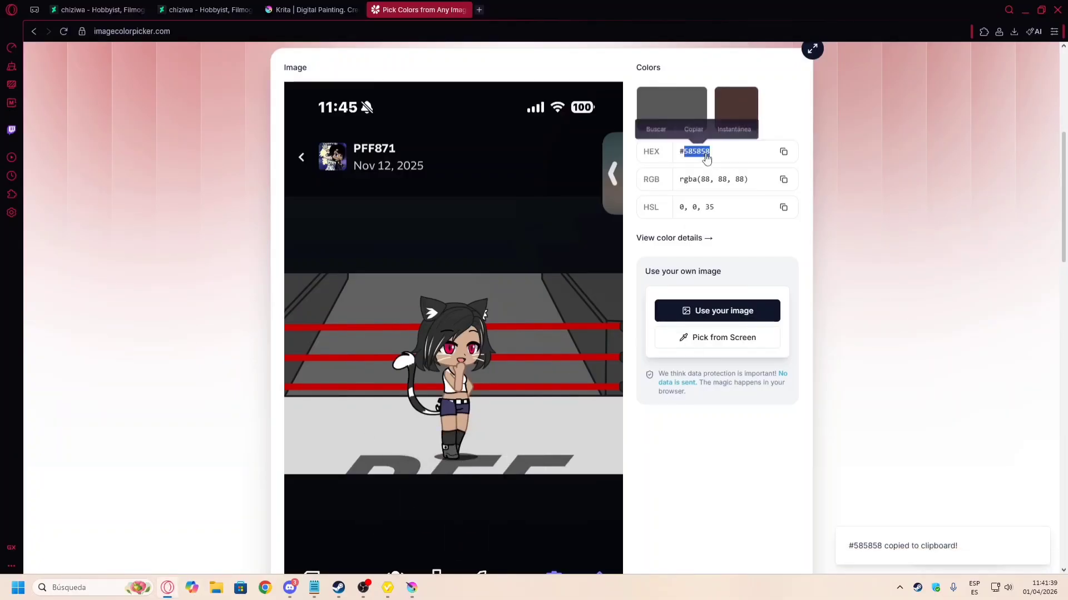
key("alt+Tab")
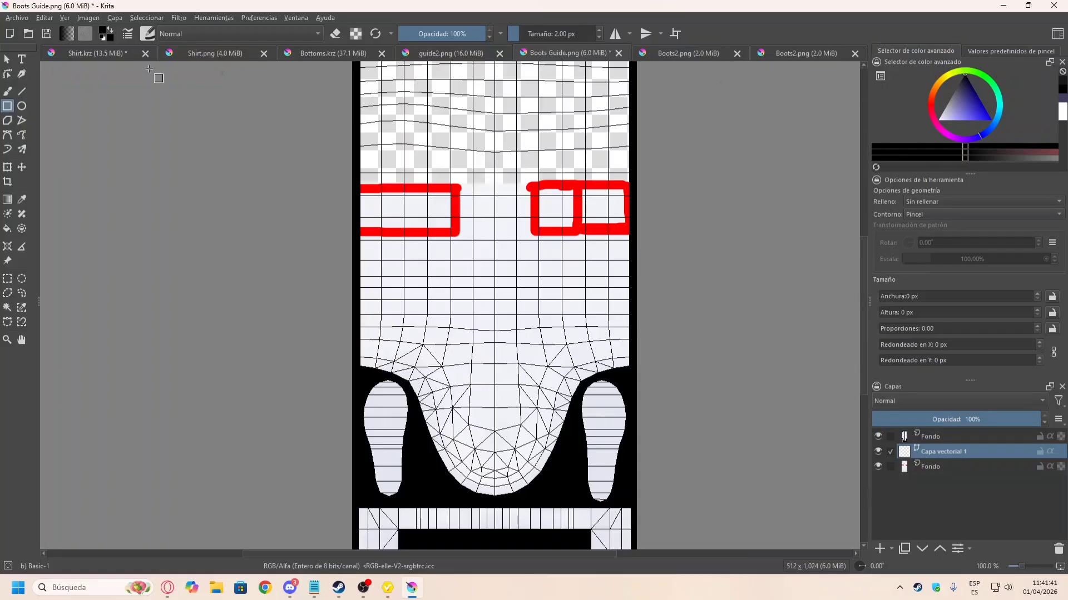
Step: Set the foreground colour to hex 585858 and draw a 499 × 672 px rectangle over the lower boots area
left_click(103, 34)
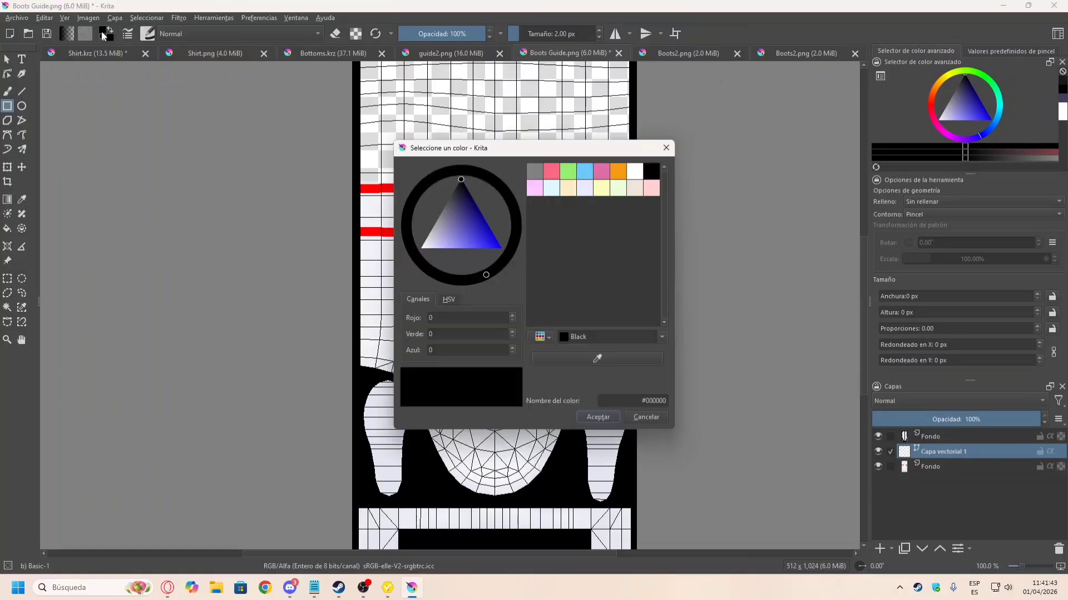
left_click_drag(645, 399, 671, 404)
key("ctrl+v")
left_click(616, 417)
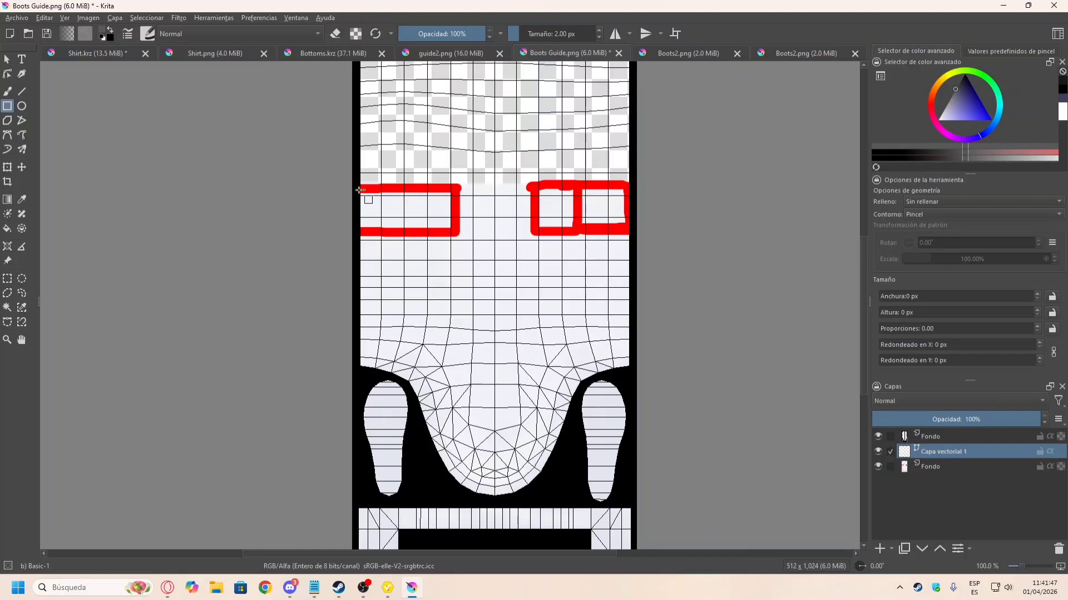
left_click_drag(358, 184, 642, 454)
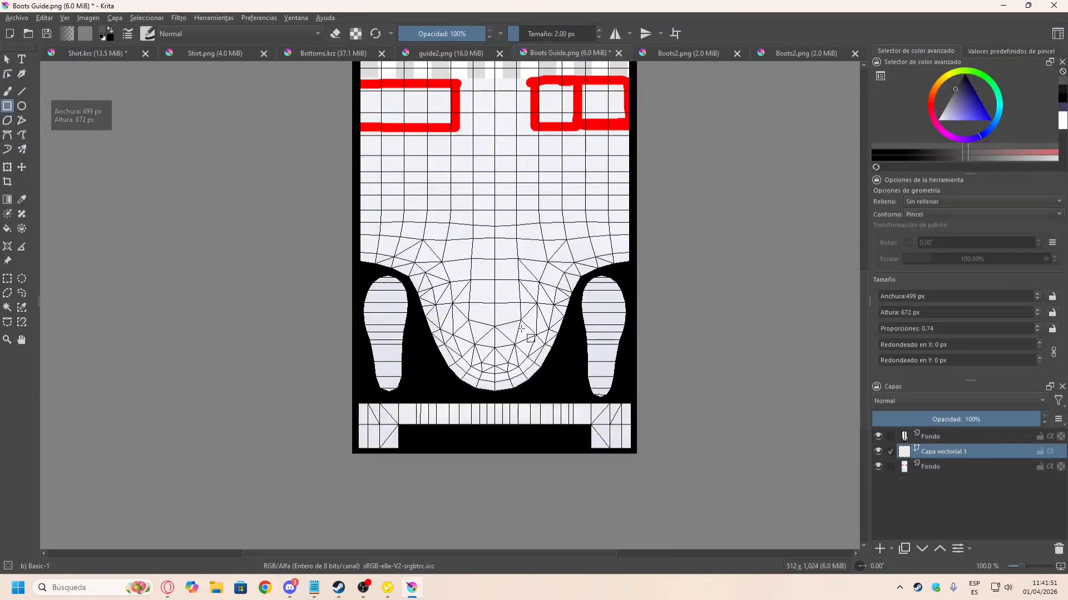
Step: Raise the rectangle's top edge slightly to meet the boots texture's upper boundary and give it a solid 585858 fill
scroll(407, 317, "down", 2)
scroll(422, 175, "up", 4)
left_click(7, 59)
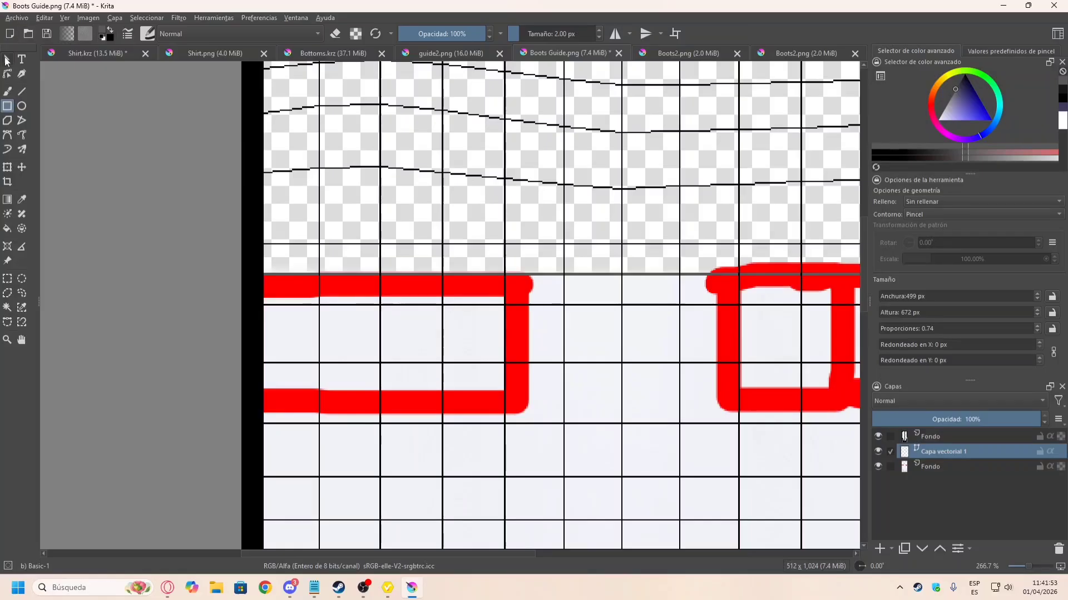
left_click(631, 273)
scroll(630, 273, "up", 2)
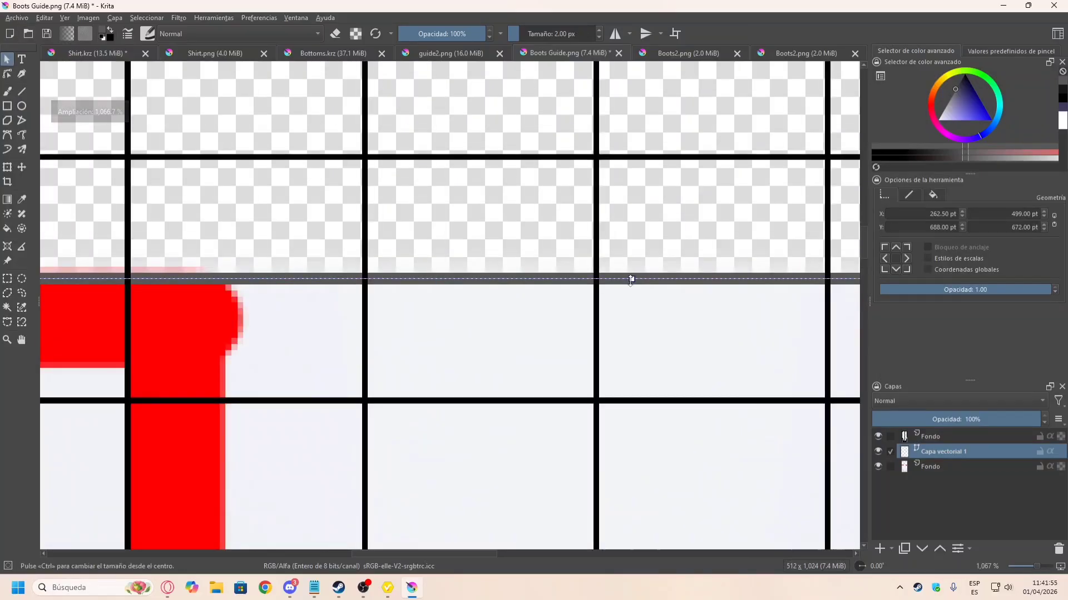
left_click_drag(631, 278, 631, 273)
left_click(933, 195)
left_click(899, 214)
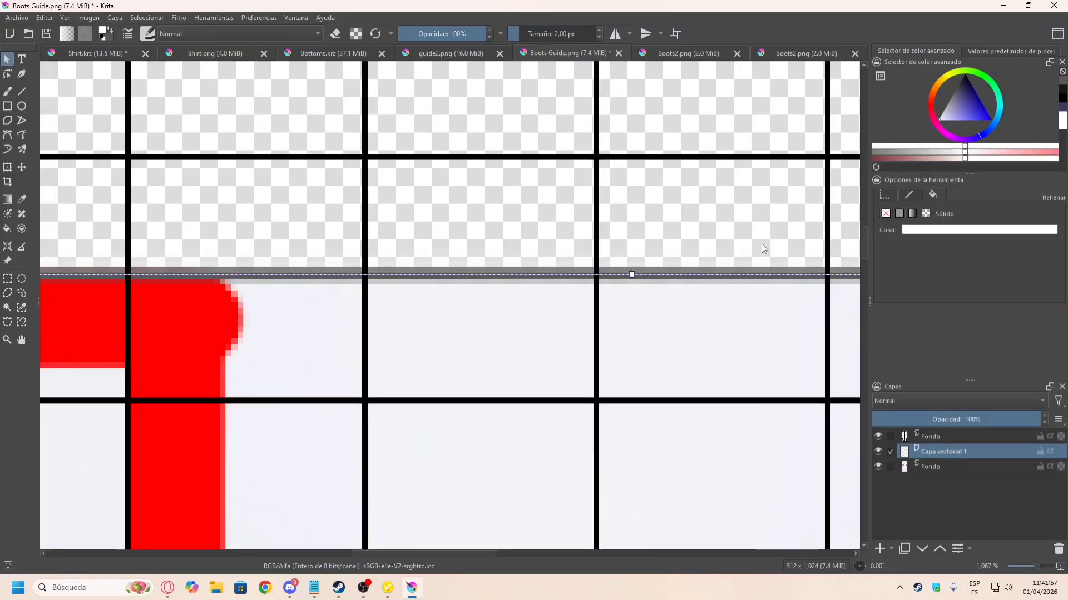
scroll(762, 244, "down", 3)
left_click(1063, 85)
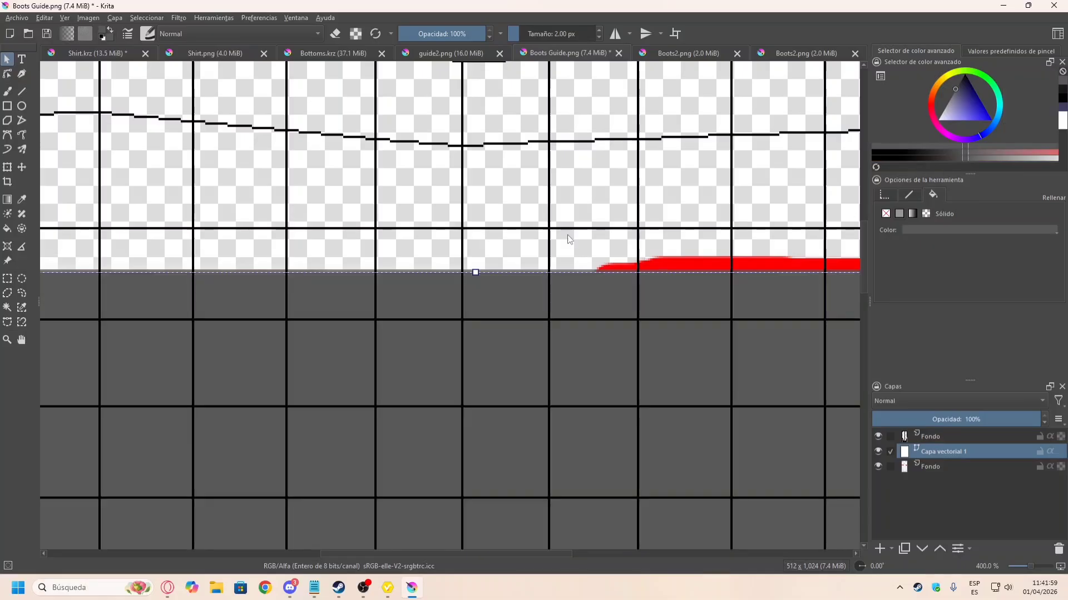
Step: Lower the filled rectangle layer's opacity to 36% and add a new vector layer above it with the Rectangle tool active
key("1")
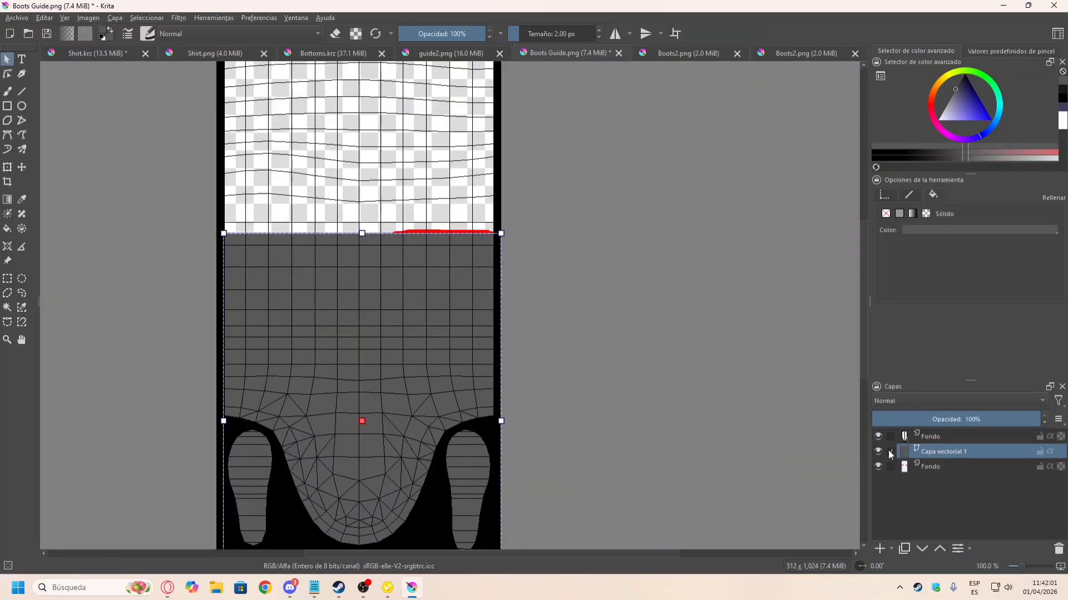
left_click_drag(925, 417, 933, 417)
key("ctrl+plus")
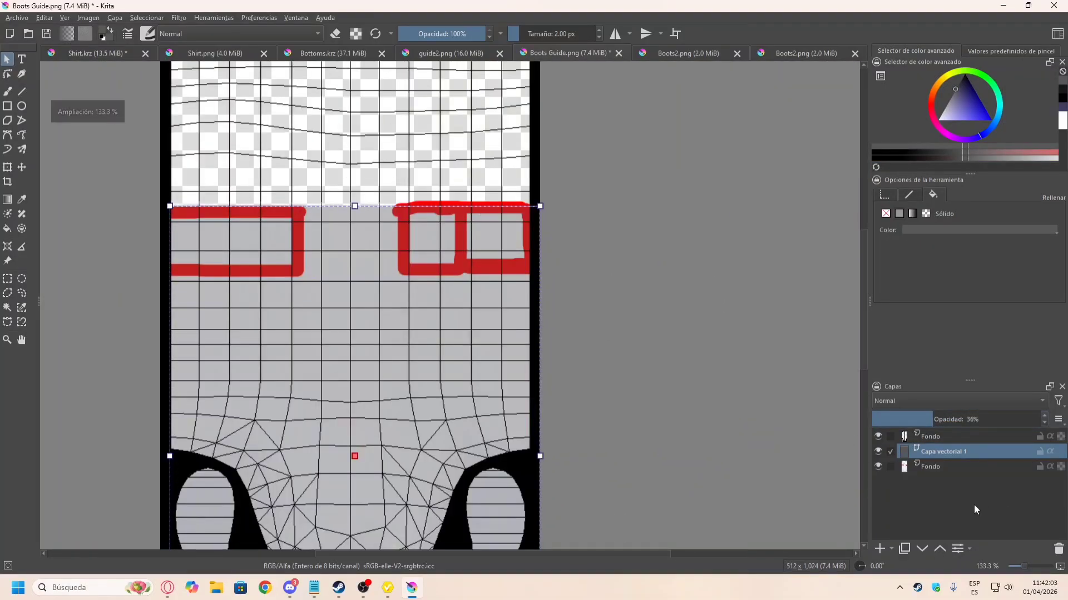
left_click(893, 549)
left_click(903, 431)
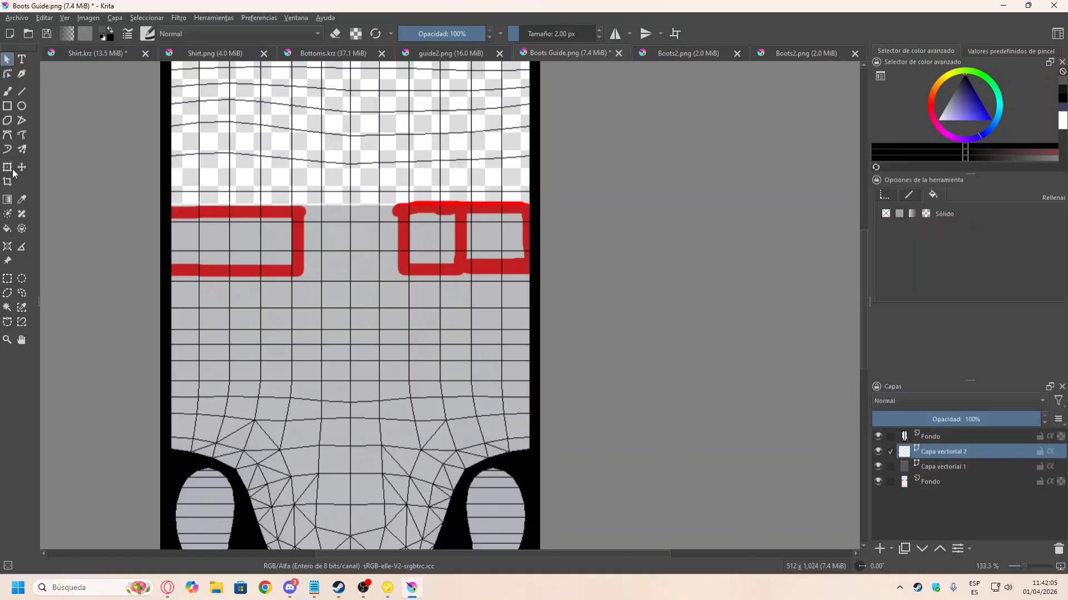
left_click(7, 106)
scroll(287, 272, "down", 2, "ctrl")
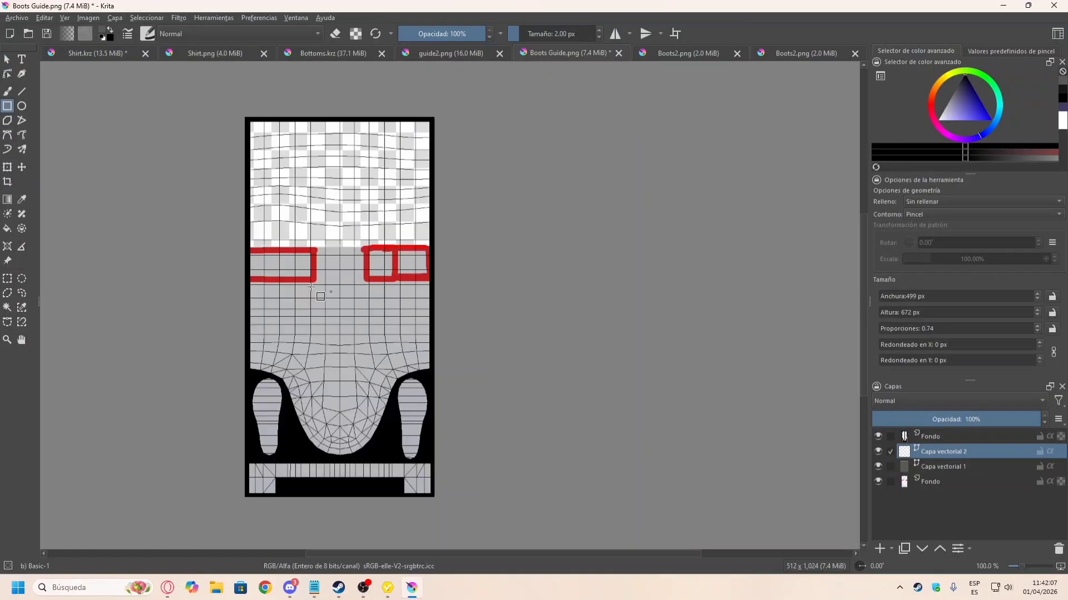
scroll(278, 254, "up", 5, "ctrl")
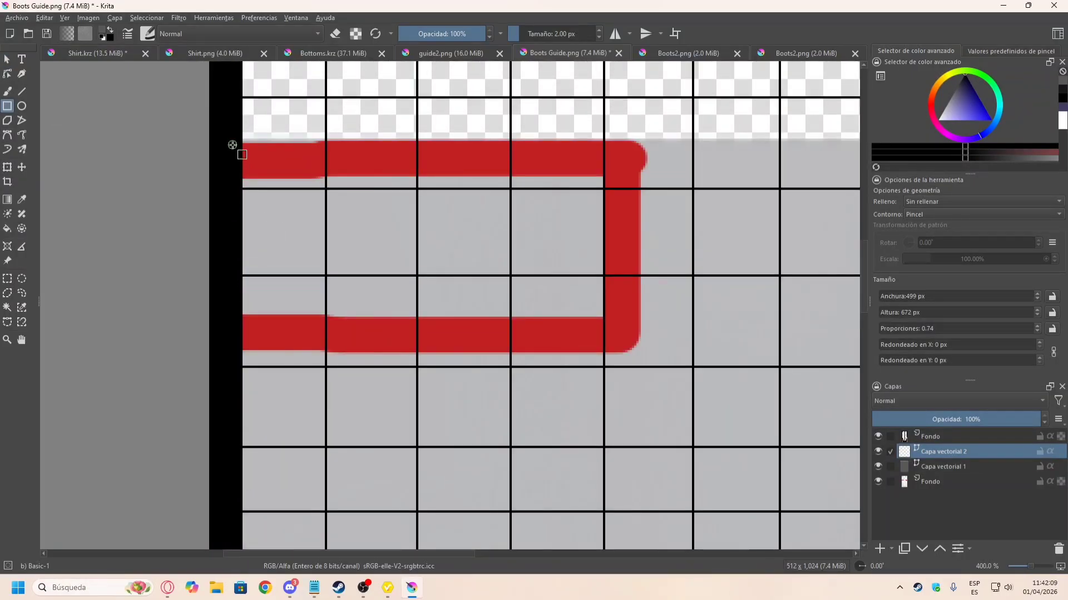
Step: Switch to the image color picker in the browser, sample a spot beside the character's boots, and return to Krita
left_click(167, 588)
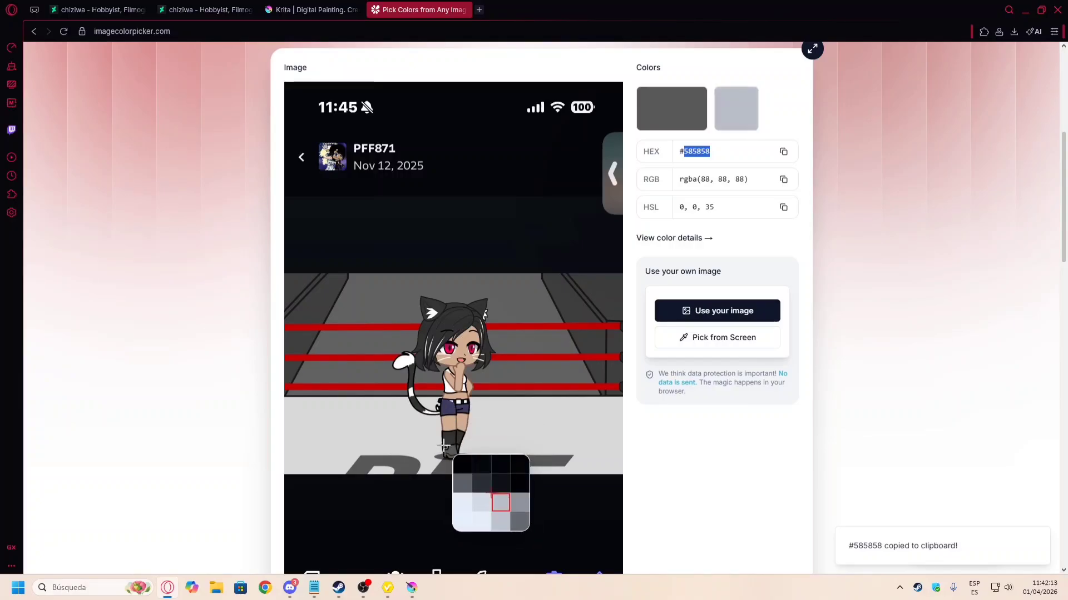
left_click(444, 445)
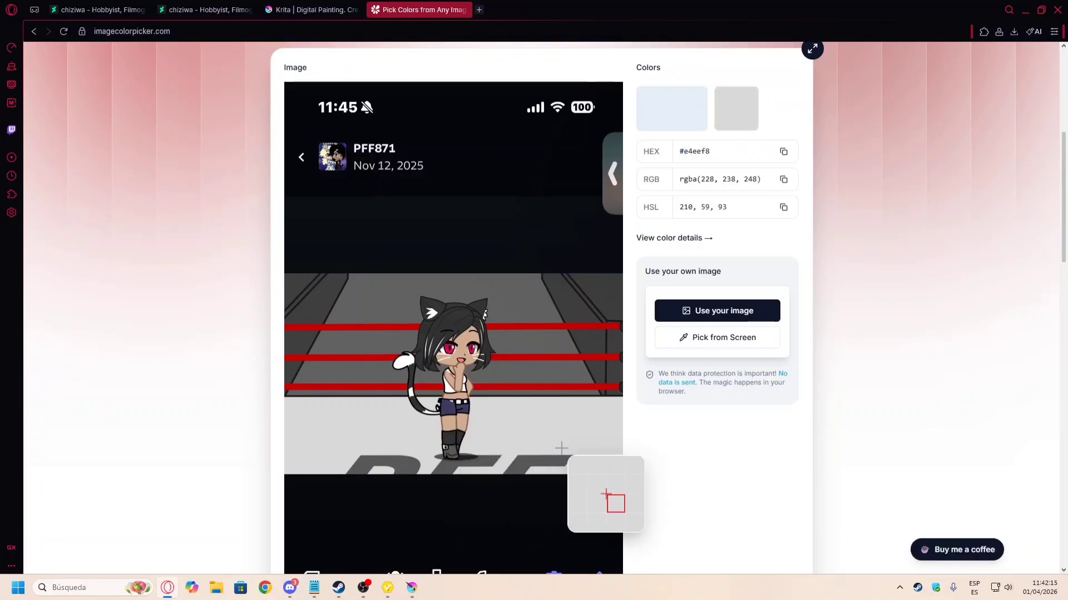
key("alt+Tab")
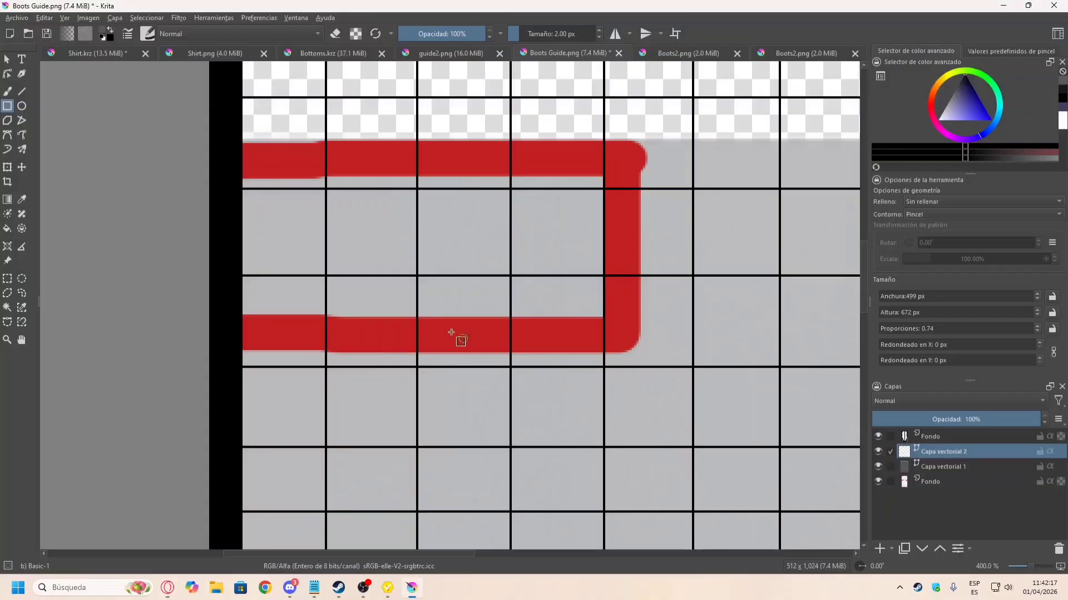
Step: Draw a 193 × 89 px rectangle over the left red cuff marking on the new vector layer
scroll(439, 315, "down", 2)
scroll(284, 217, "down", 4)
scroll(211, 295, "up", 4)
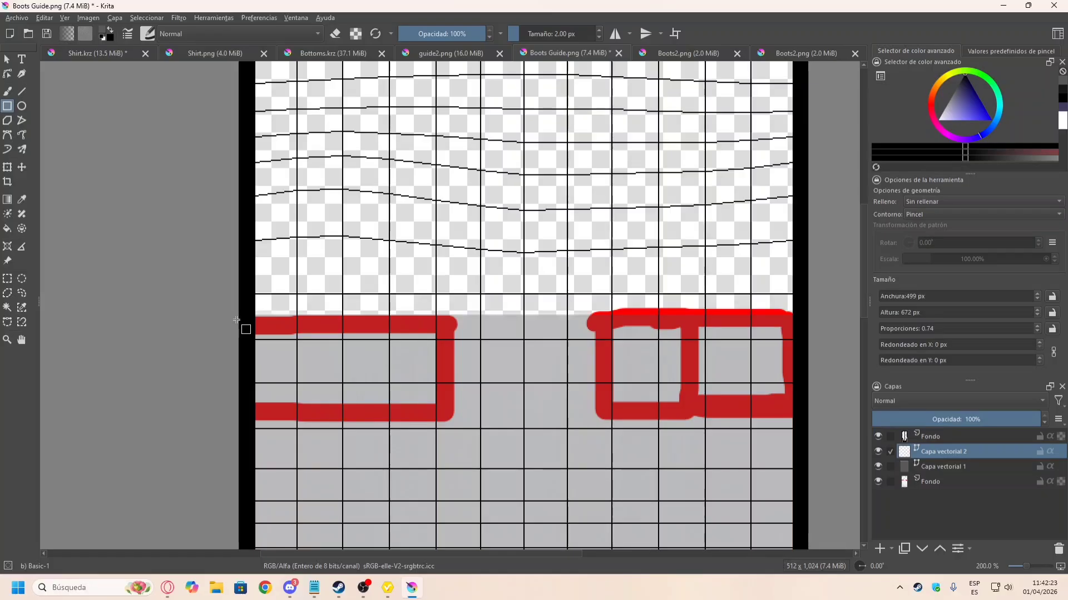
left_click_drag(239, 320, 455, 419)
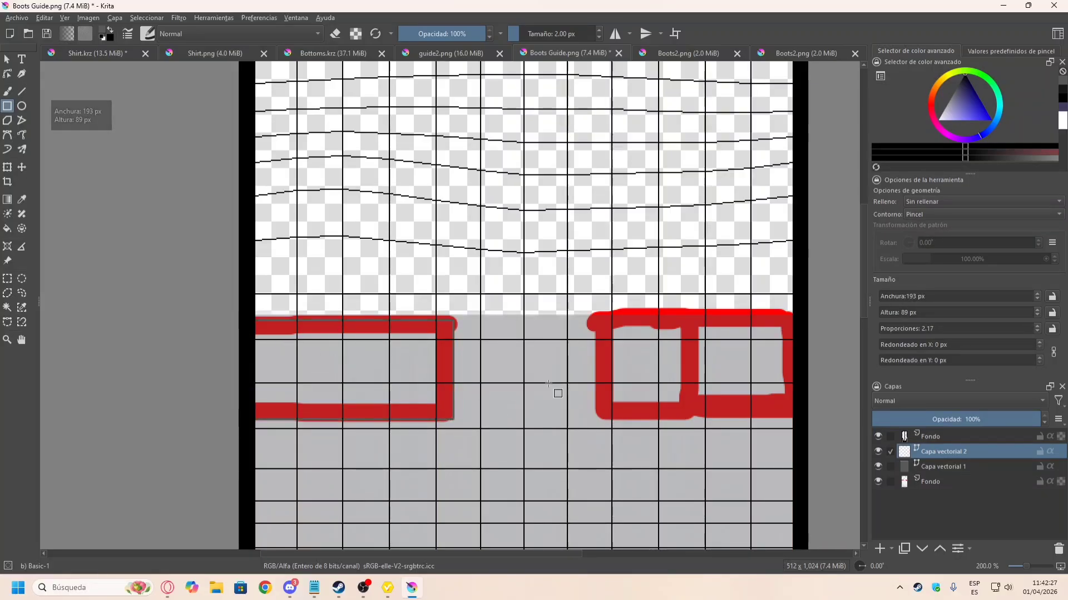
Step: Duplicate the cuff rectangle's layer and move the copy over the right red cuff markings, at X 415.50 pt
left_click(7, 60)
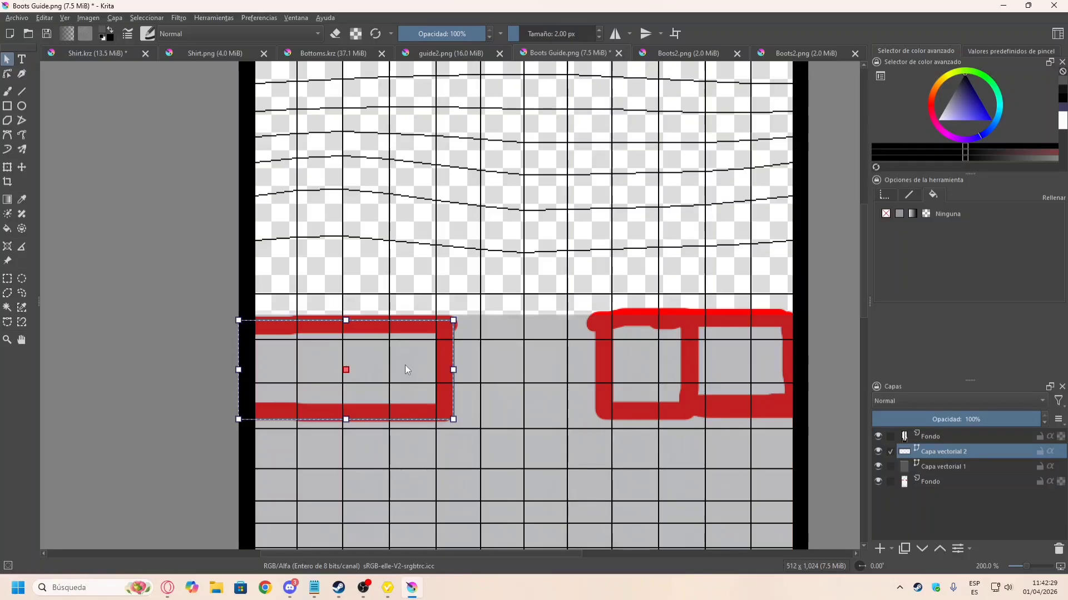
left_click(904, 549)
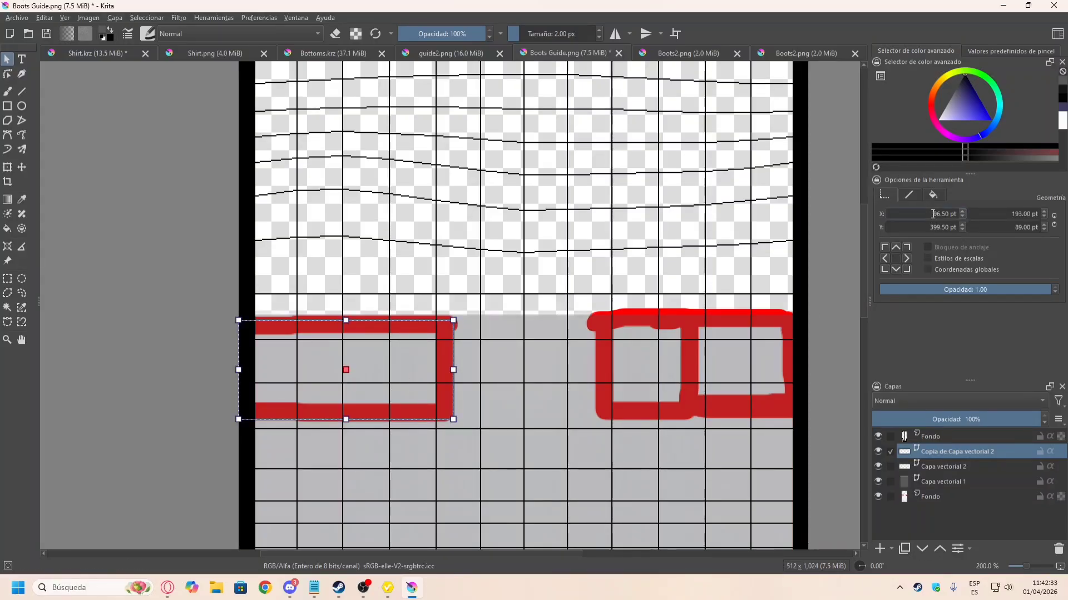
type("2")
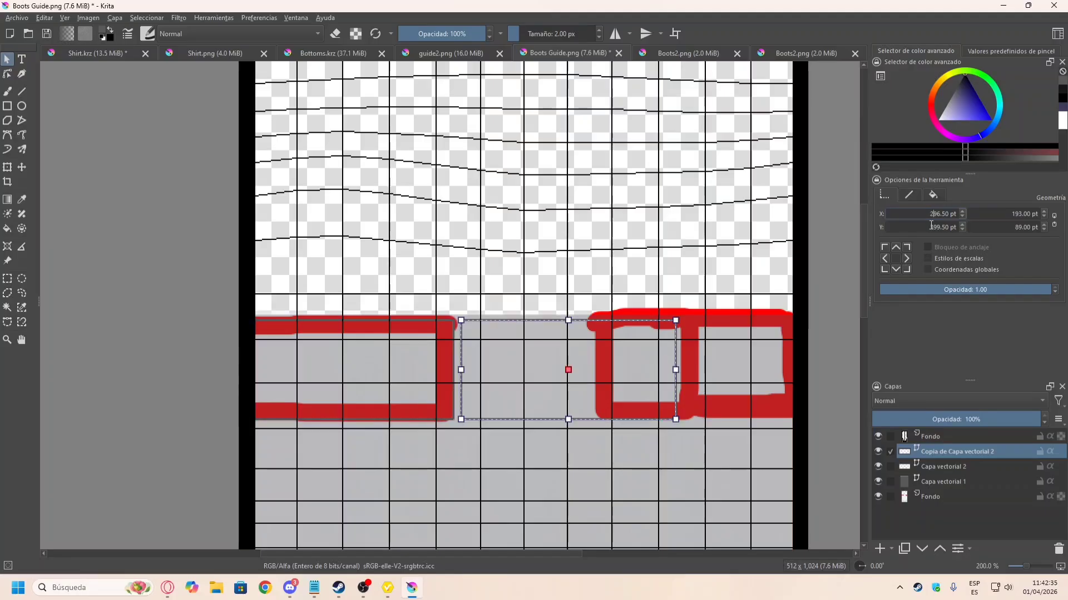
key("BackSpace")
type("4")
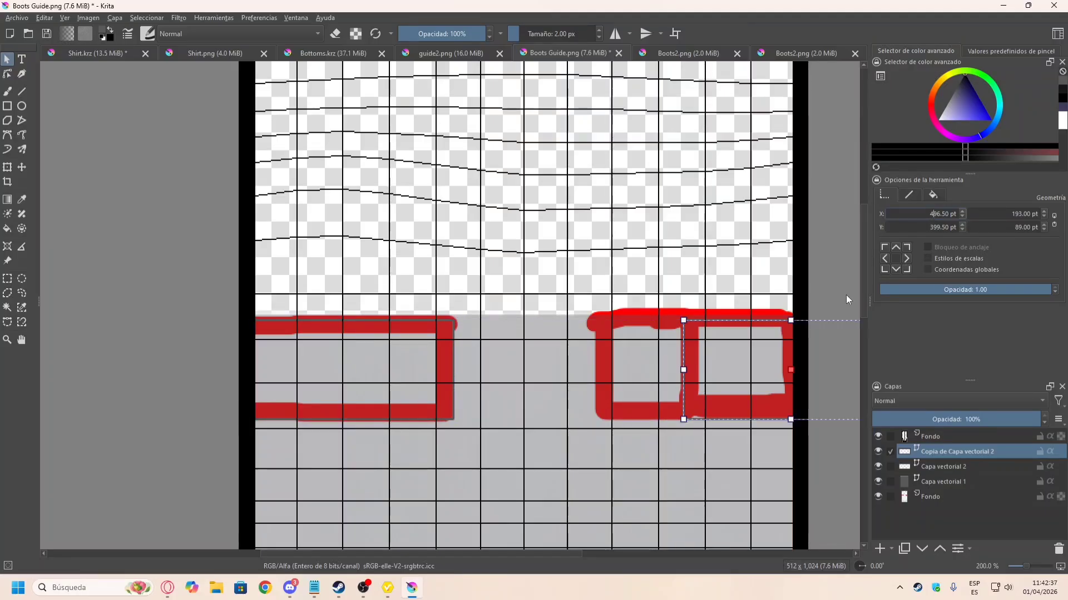
left_click(819, 343)
key("Left")
key("Left")
key("Left")
key("Left")
key("Left")
key("Left")
key("Left")
key("Left")
key("Left")
key("Left")
key("Left")
key("Left")
key("Left")
key("Left")
key("Left")
key("Left")
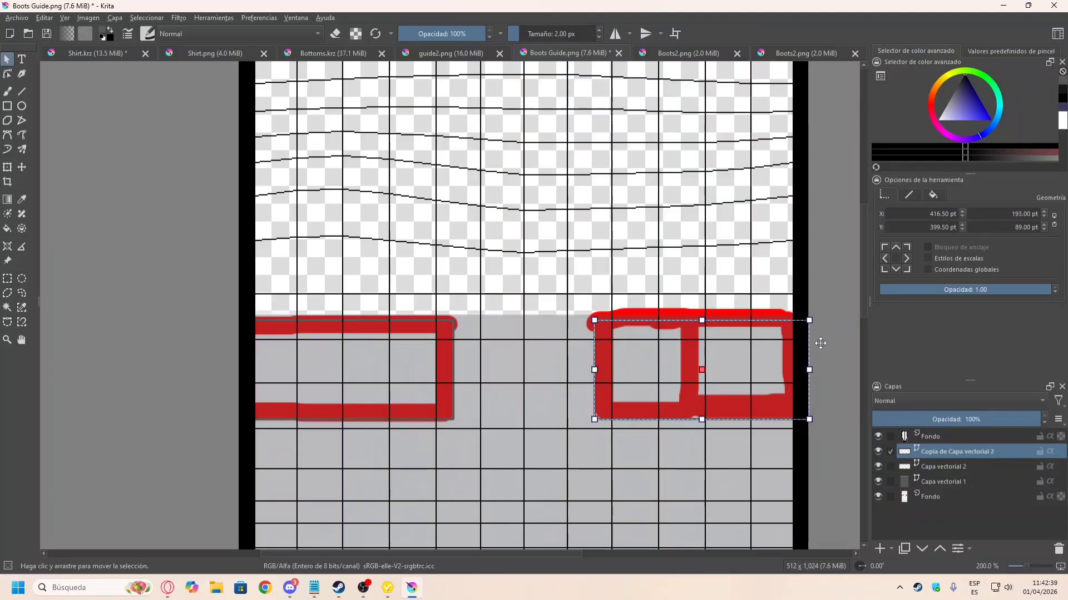
key("Right")
key("Left")
left_click(784, 351)
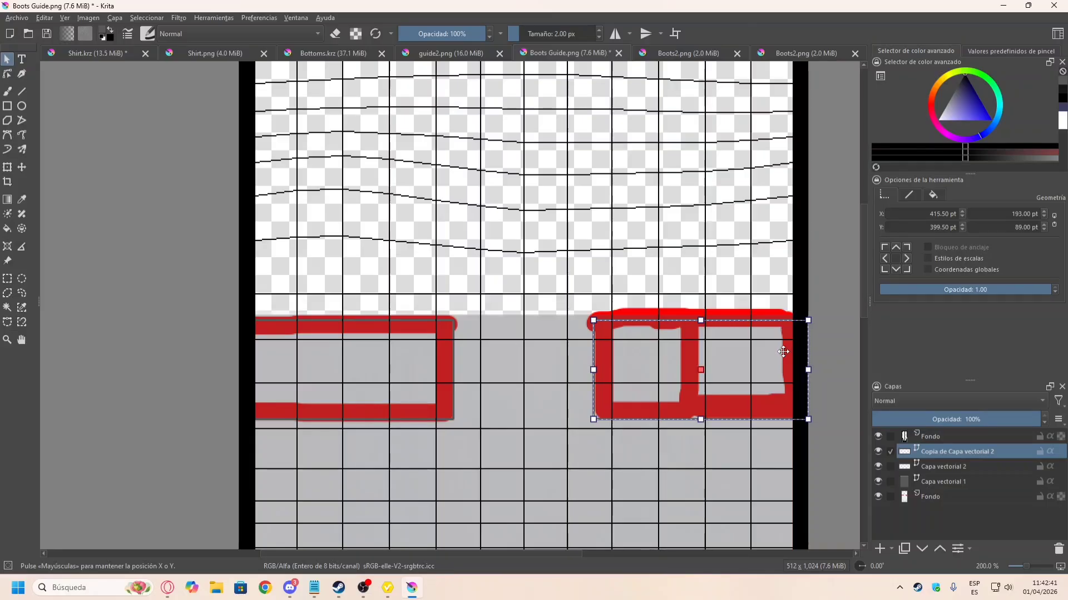
Step: Merge the duplicated cuff layer into the original and give both cuff rectangles a solid dark grey fill
left_click(505, 350)
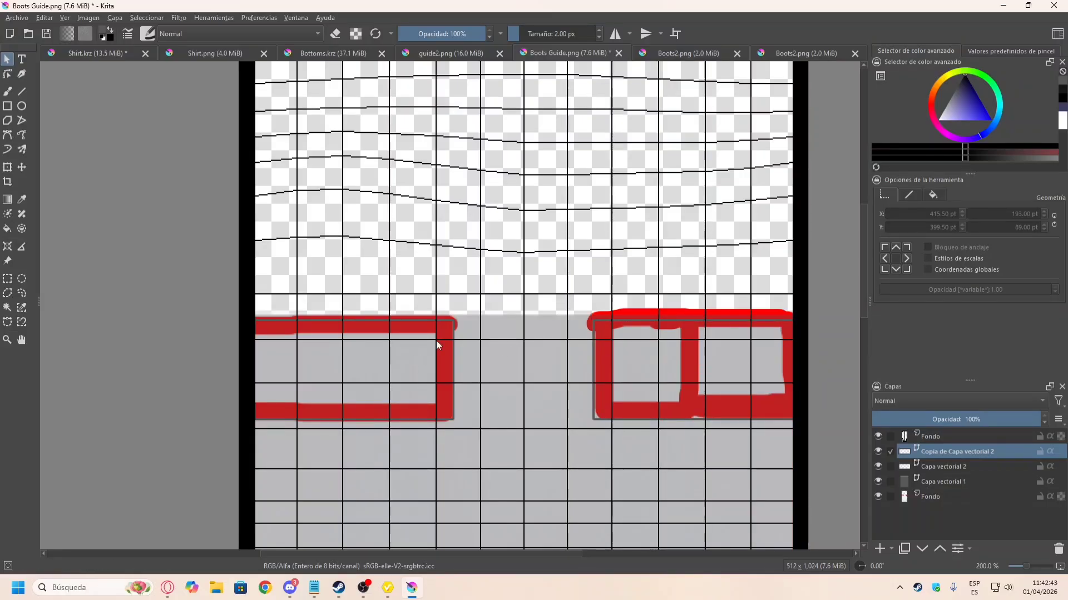
key("ctrl+e")
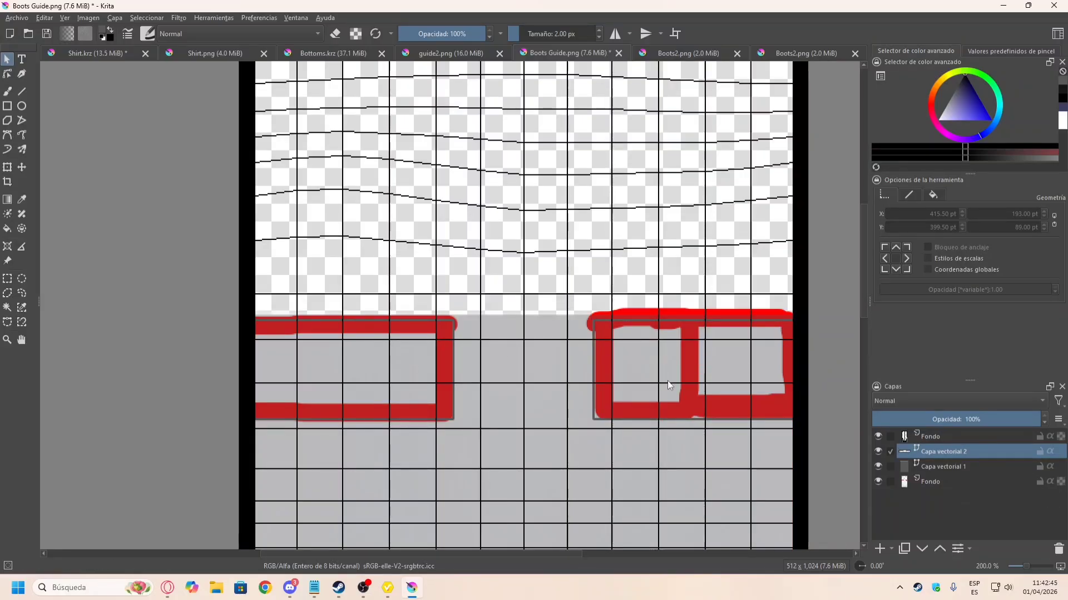
left_click(667, 380)
left_click(936, 199)
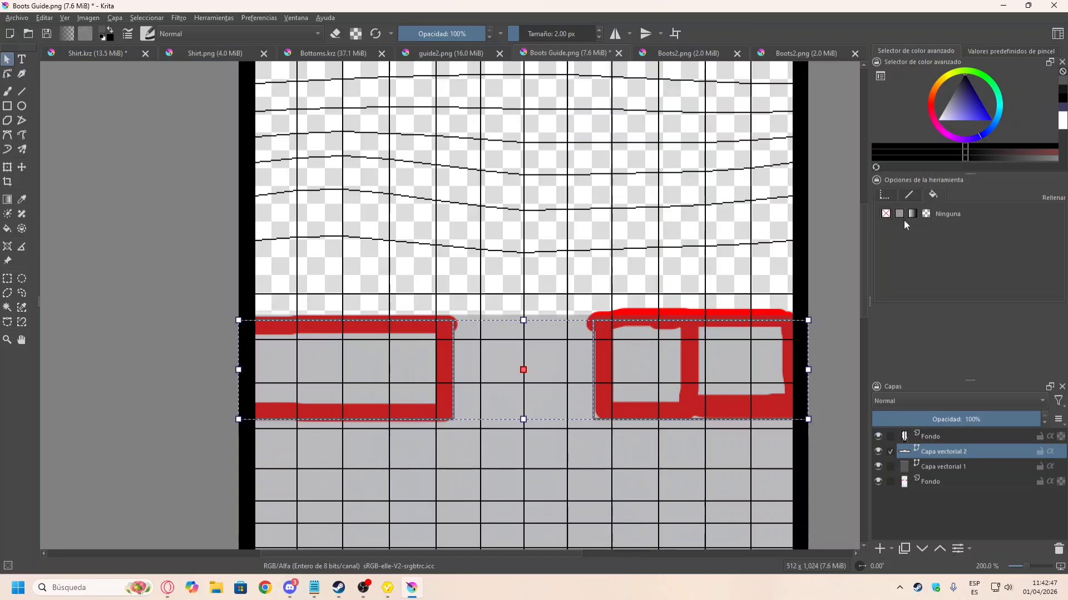
left_click(899, 215)
left_click(678, 266)
scroll(541, 340, "down", 4)
scroll(569, 367, "up", 4)
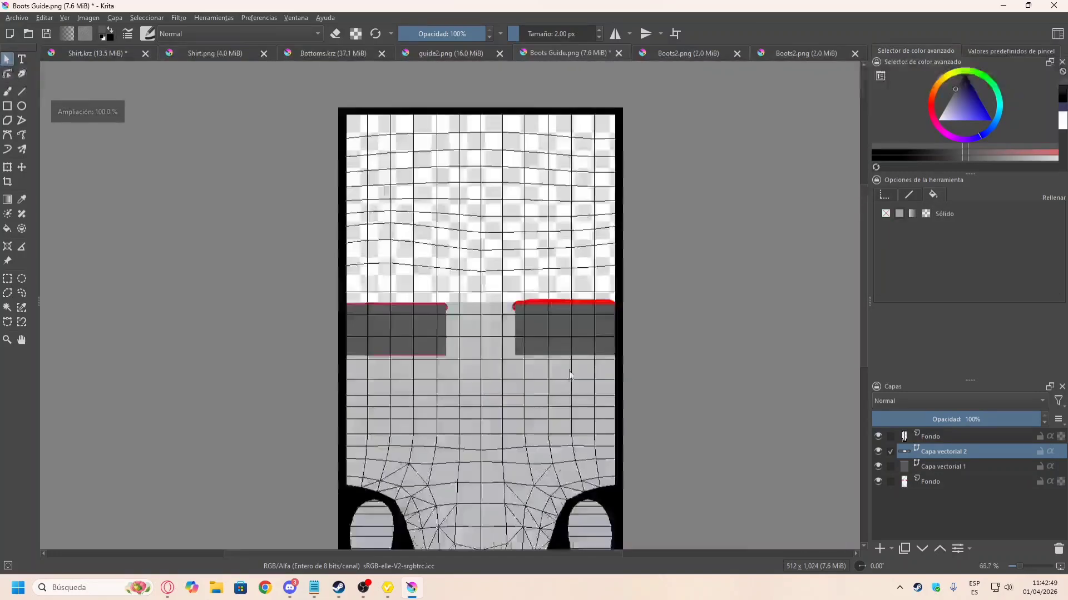
Step: Compare the boots texture with the character's boots in the browser reference image
key("alt+Tab")
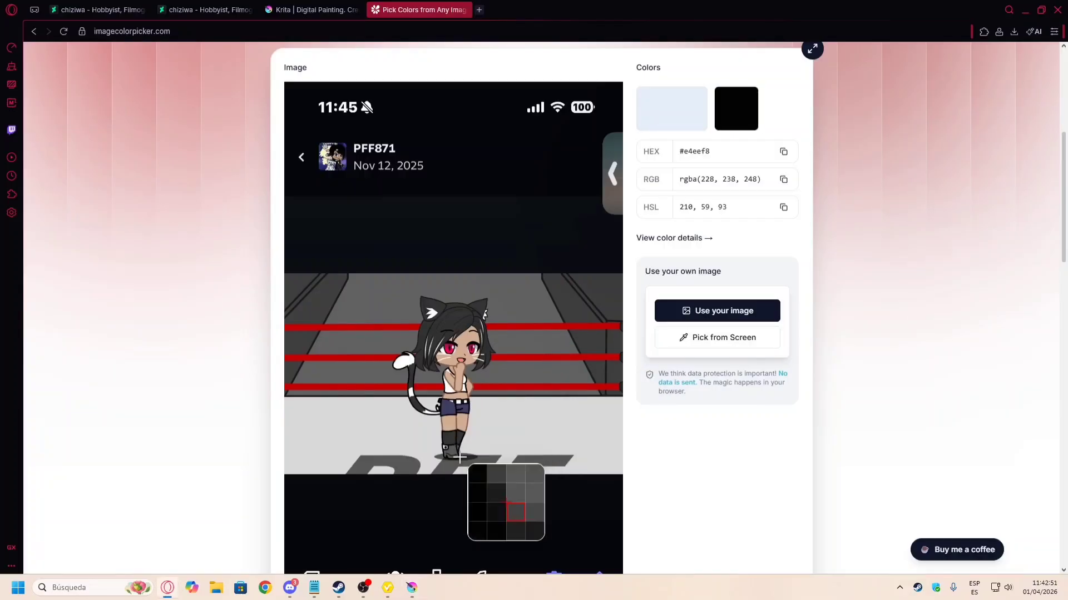
key("alt+Tab")
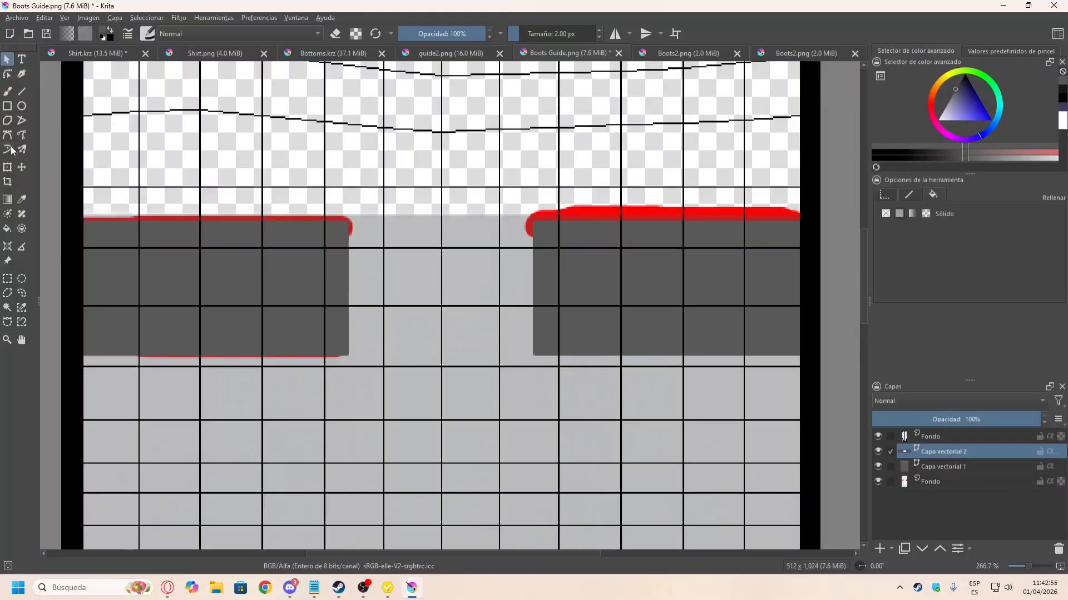
left_click(23, 107)
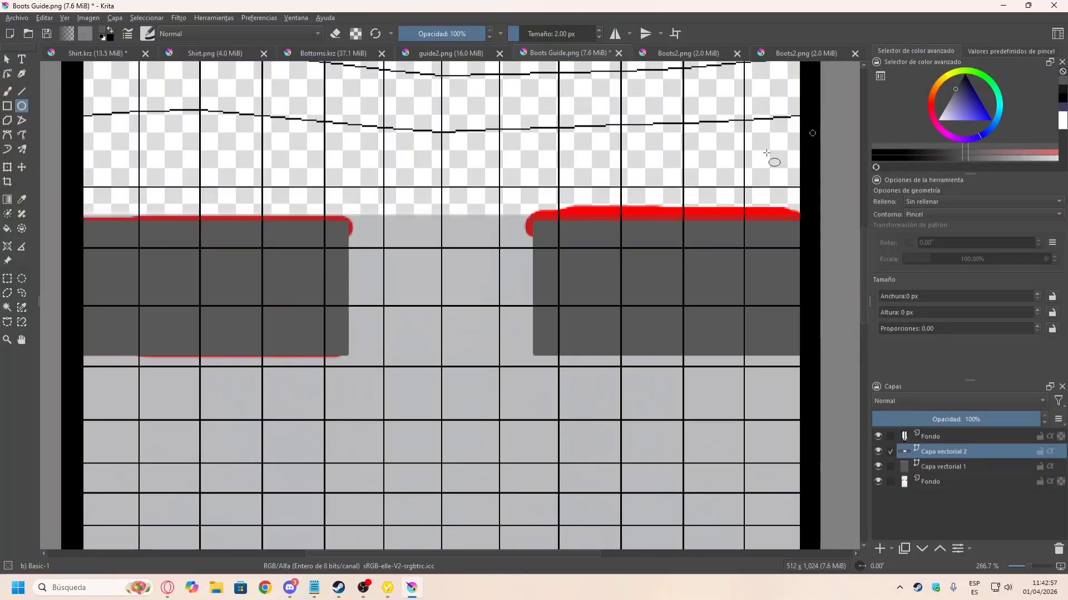
scroll(432, 238, "down", 4)
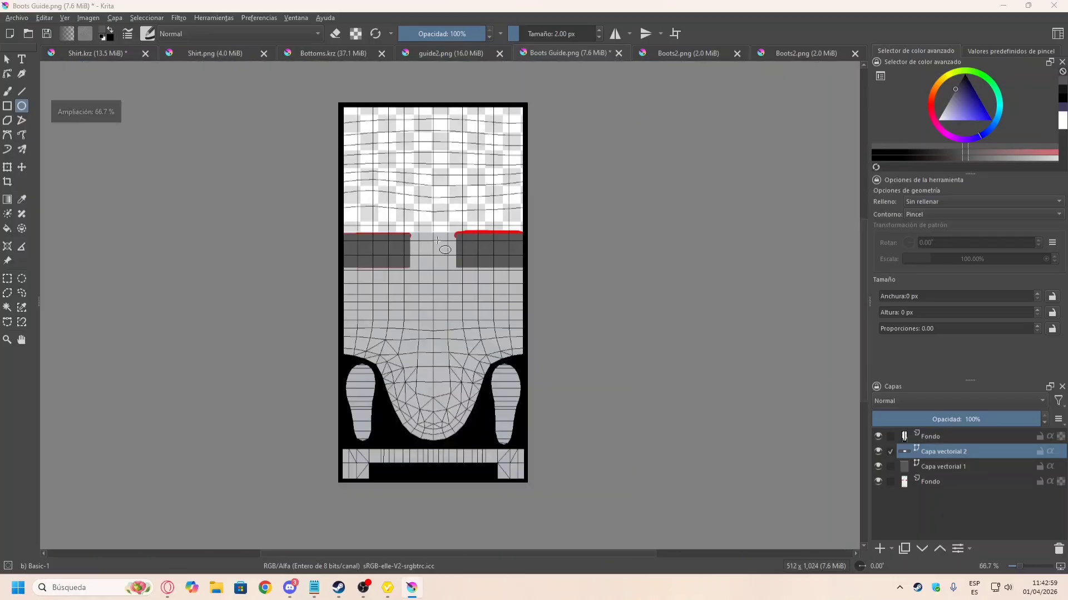
key("alt+Tab")
key("alt+Tab")
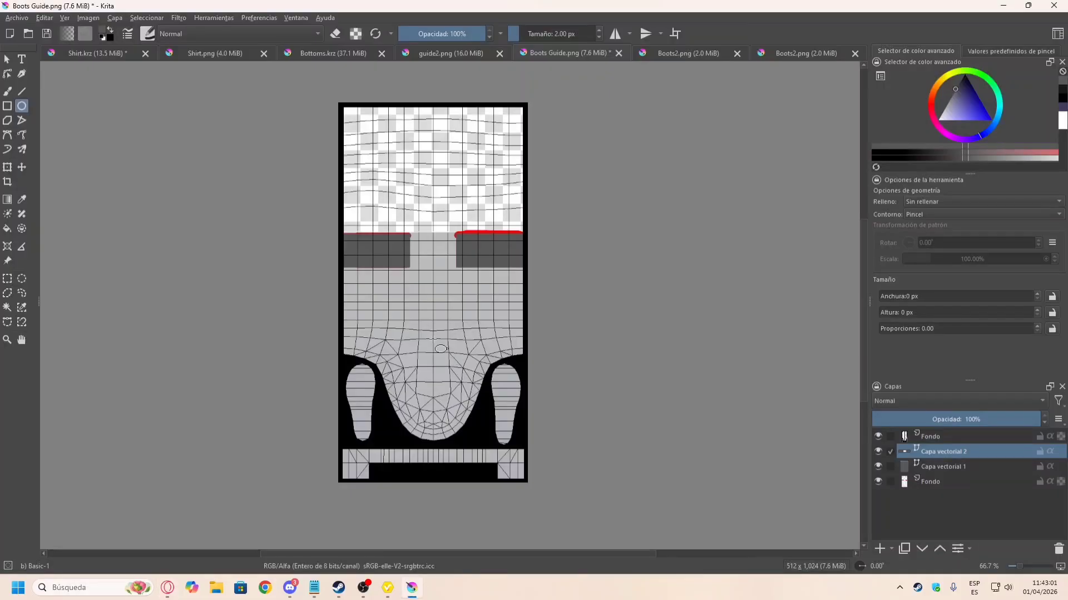
Step: Set the opacity of the Capa vectorial 1 layer holding the boots' grey base to 100%
left_click(6, 59)
left_click(940, 467)
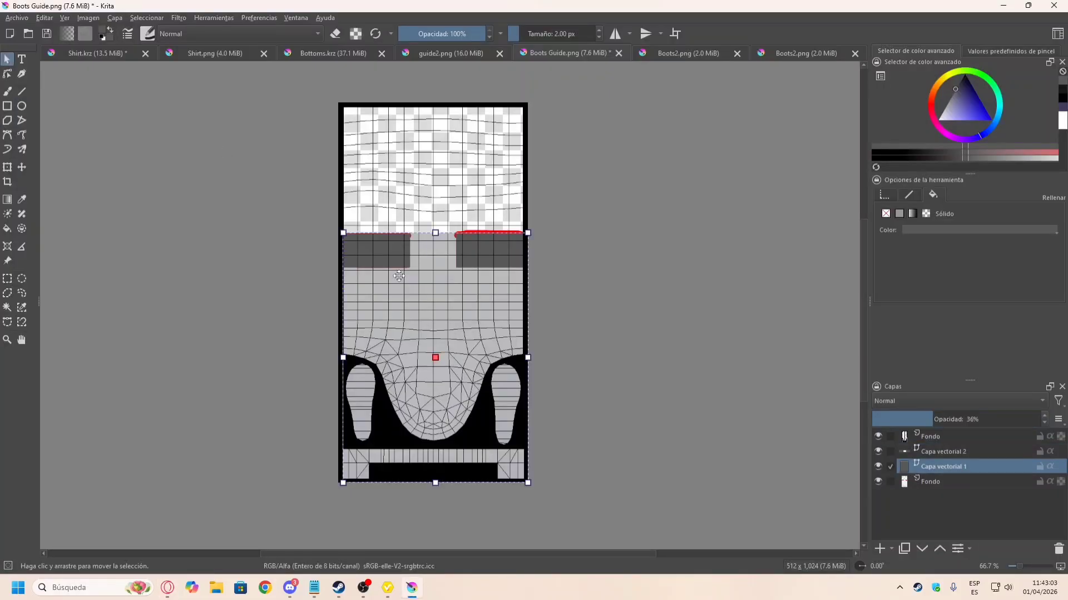
scroll(436, 254, "up", 4)
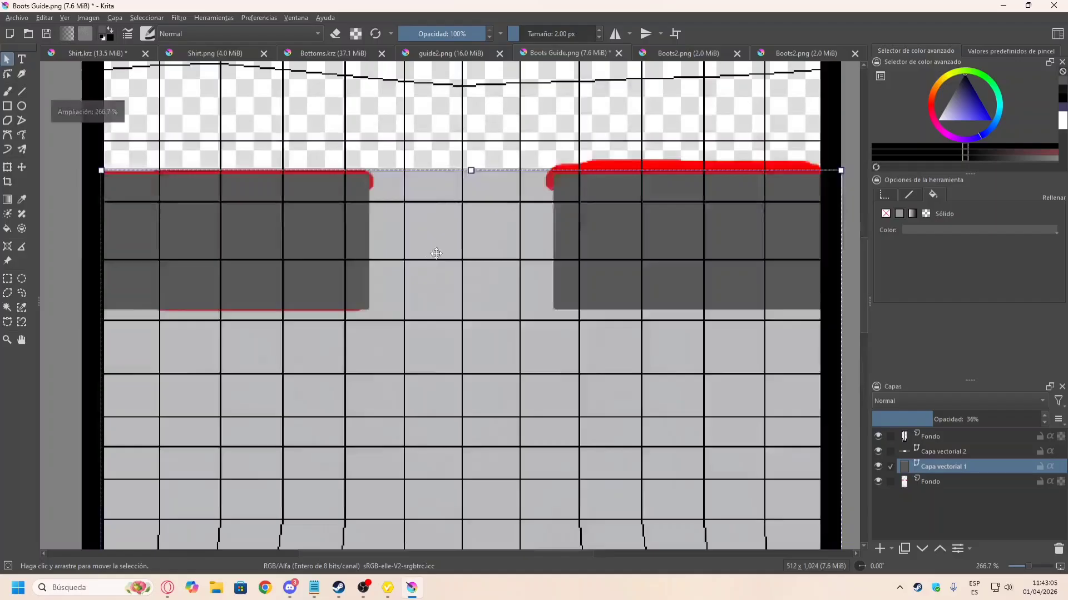
left_click(461, 159)
left_click(461, 237)
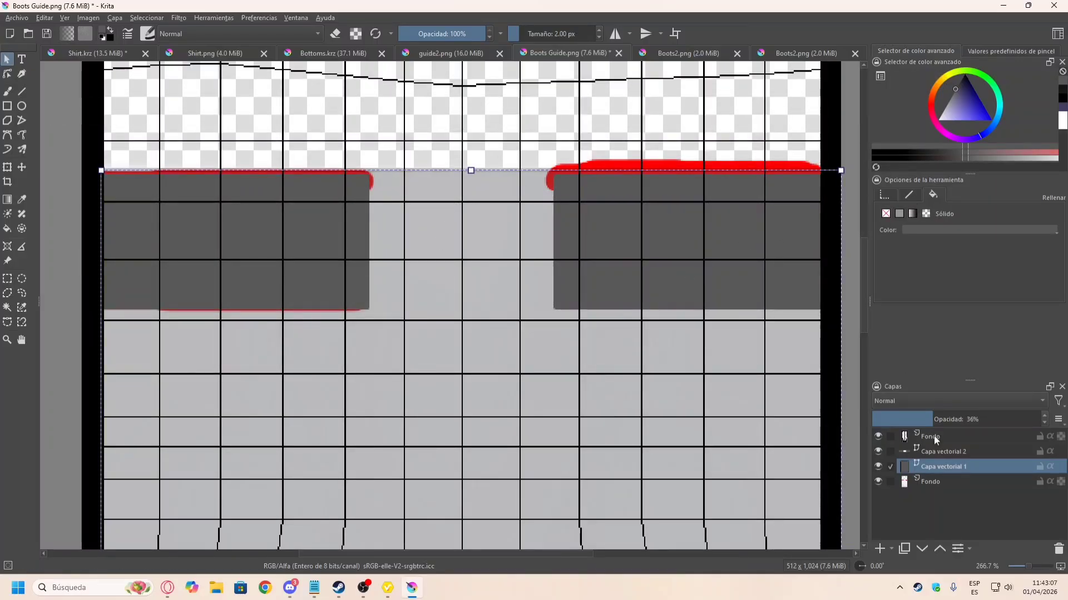
left_click_drag(945, 419, 1042, 419)
scroll(370, 303, "down", 3)
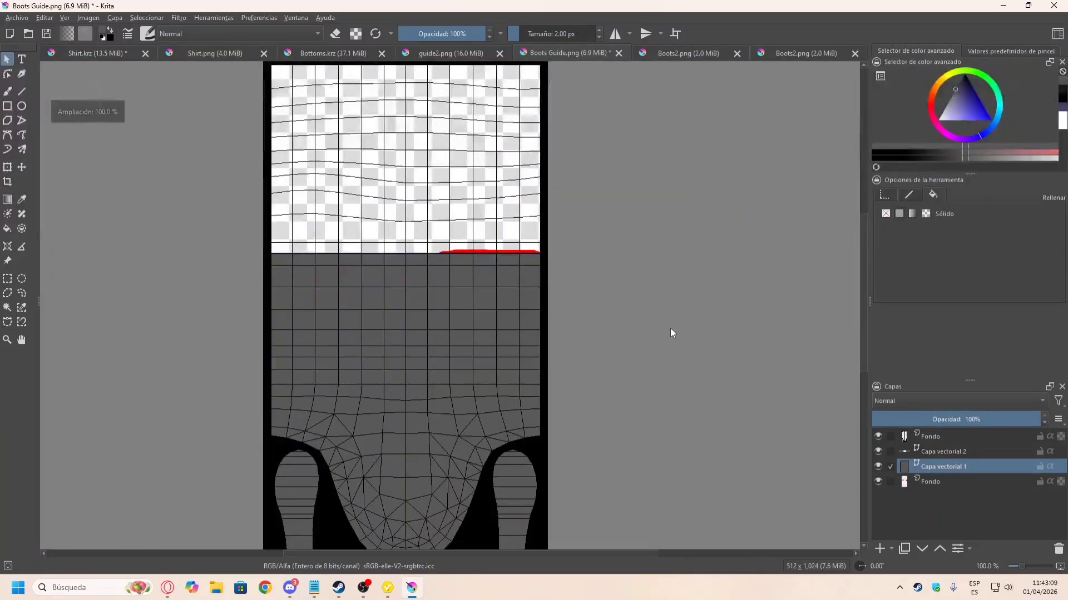
Step: Hide the grey base layer and fill both cuff rectangles with #e4eef8, copied from the browser's image color picker
left_click(877, 466)
left_click(946, 451)
left_click(468, 278)
left_click(341, 277, "shift")
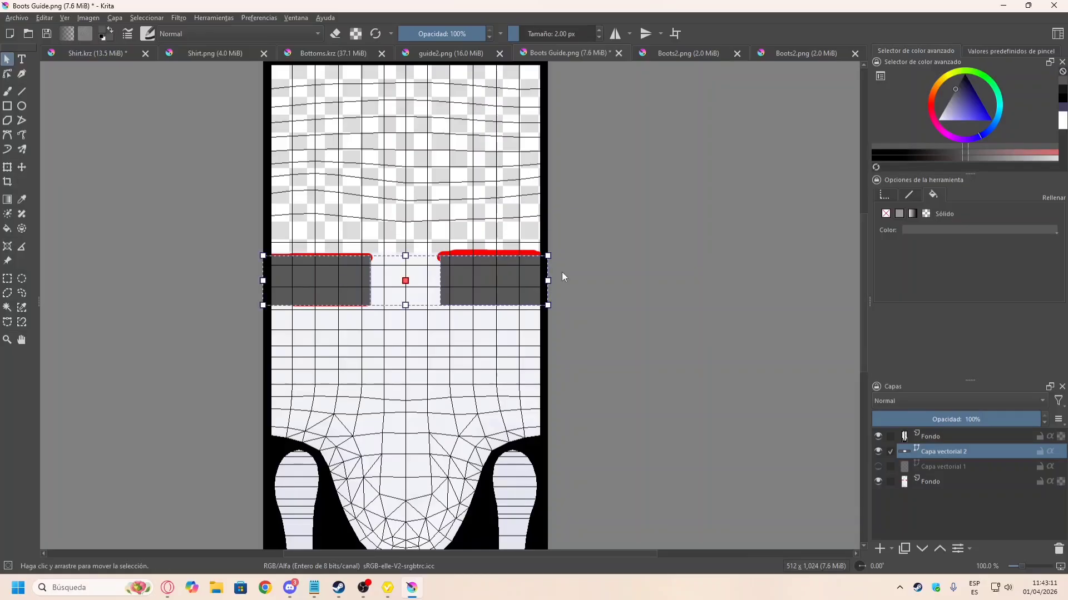
key("alt+Tab")
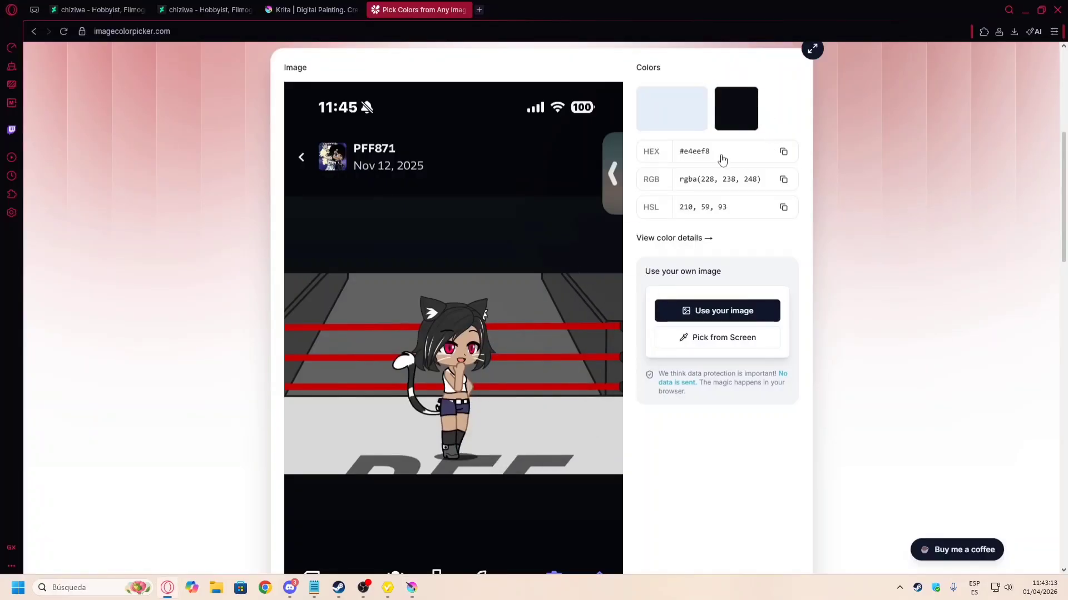
left_click(784, 151)
key("alt+Tab")
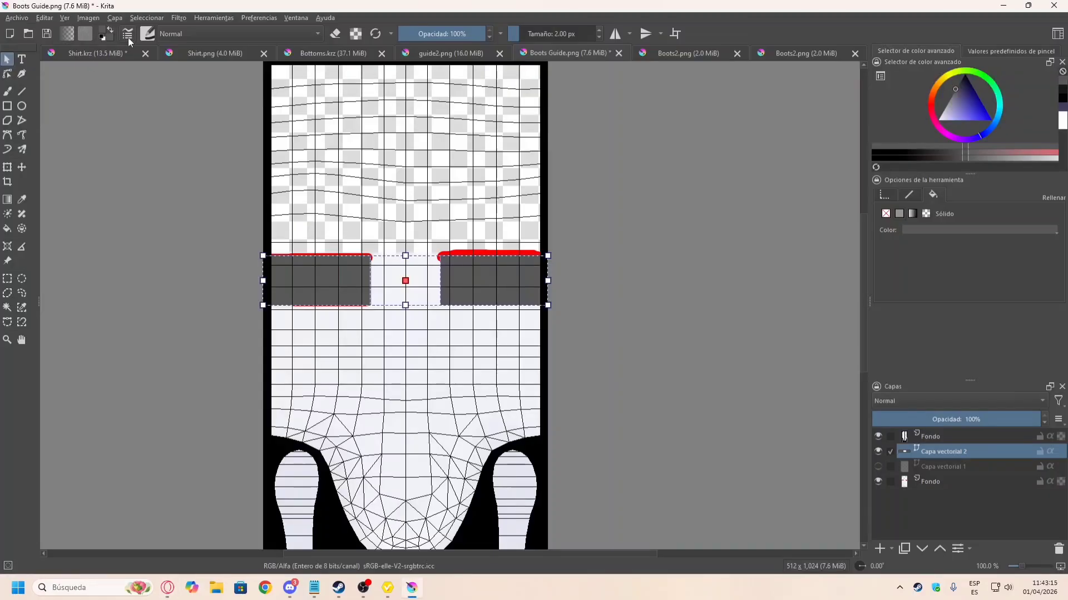
left_click(108, 35)
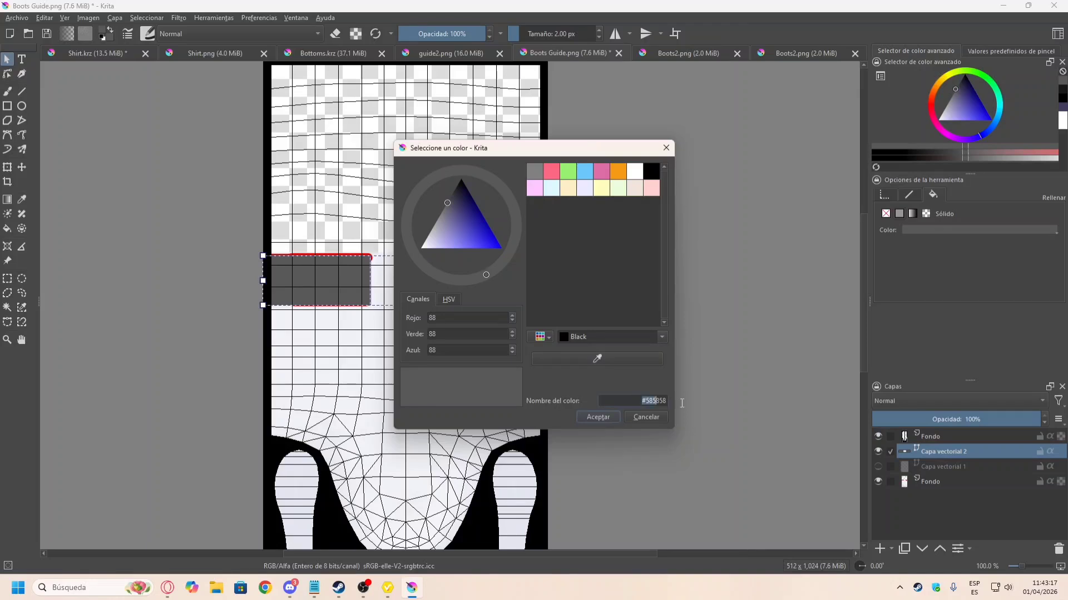
left_click(598, 417)
Step: Recolour the outlines of the left and right cuff rectangles to the same light blue as their fill
left_click(7, 135)
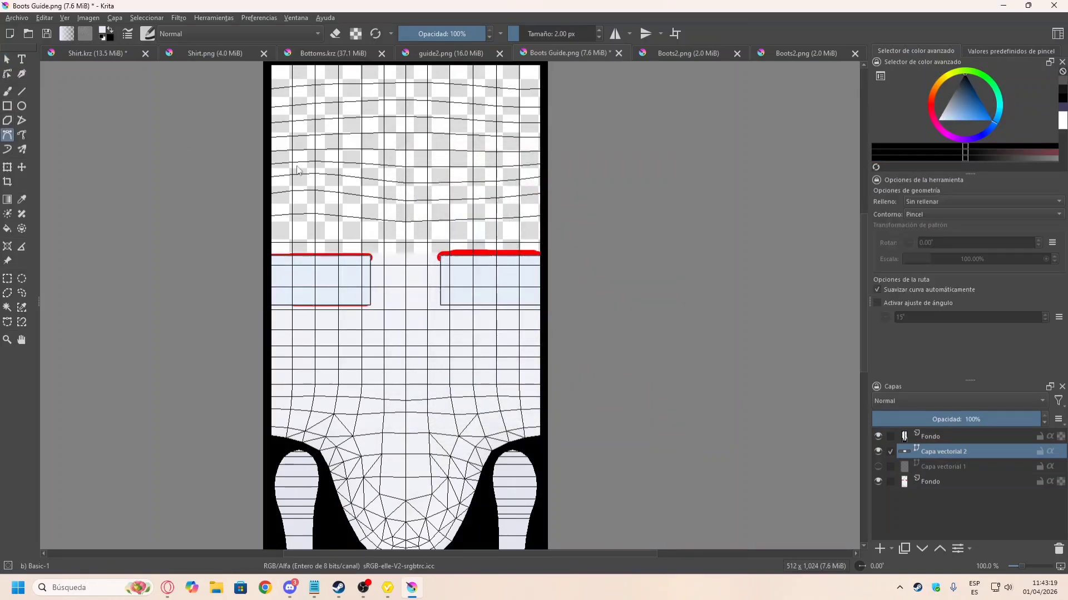
left_click(7, 59)
left_click(353, 284)
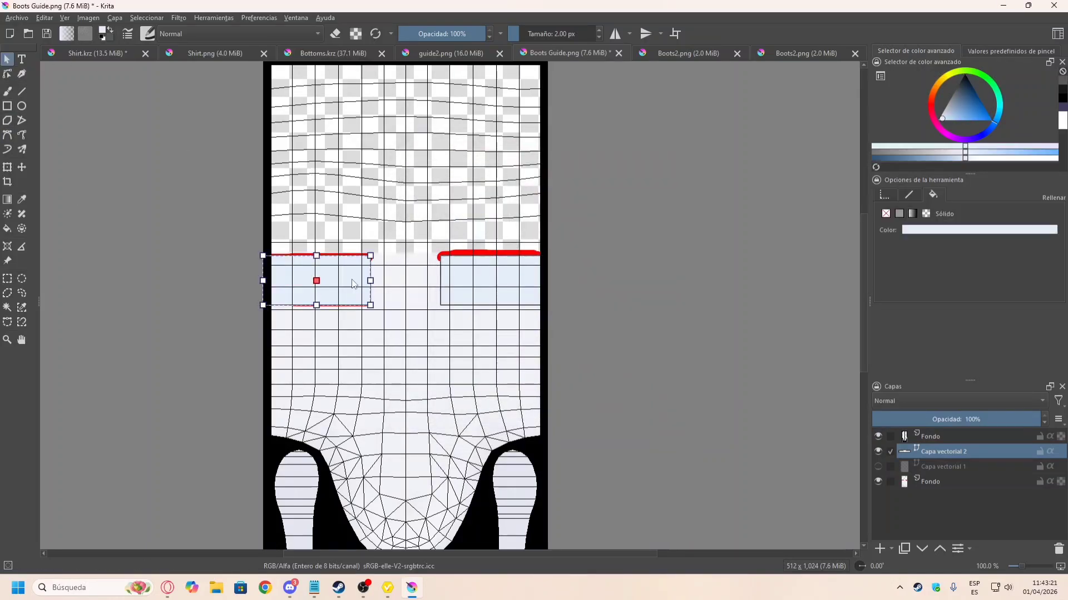
left_click(8, 135)
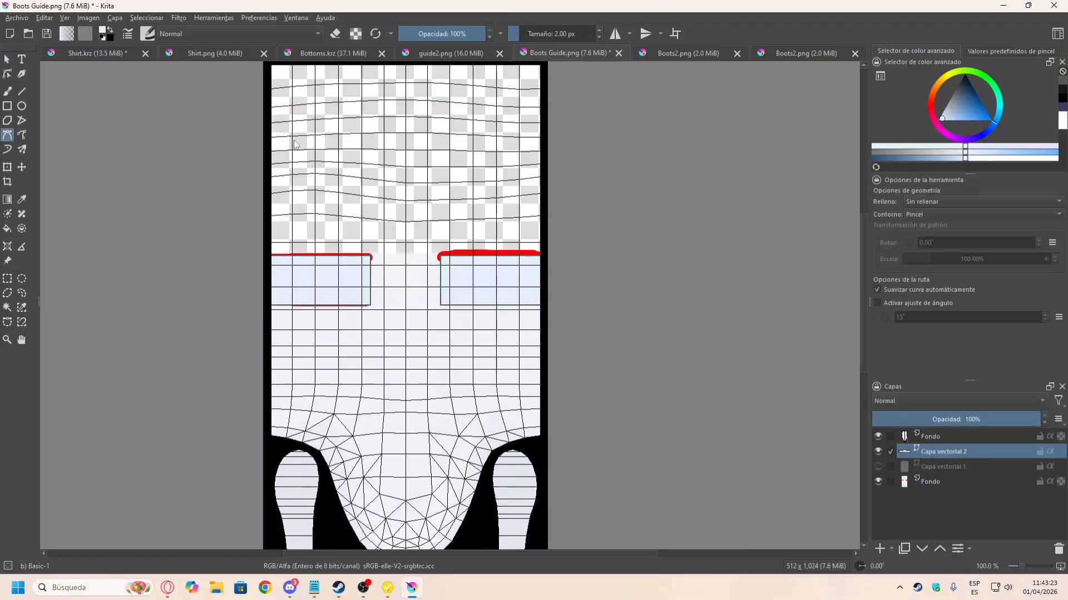
left_click(6, 60)
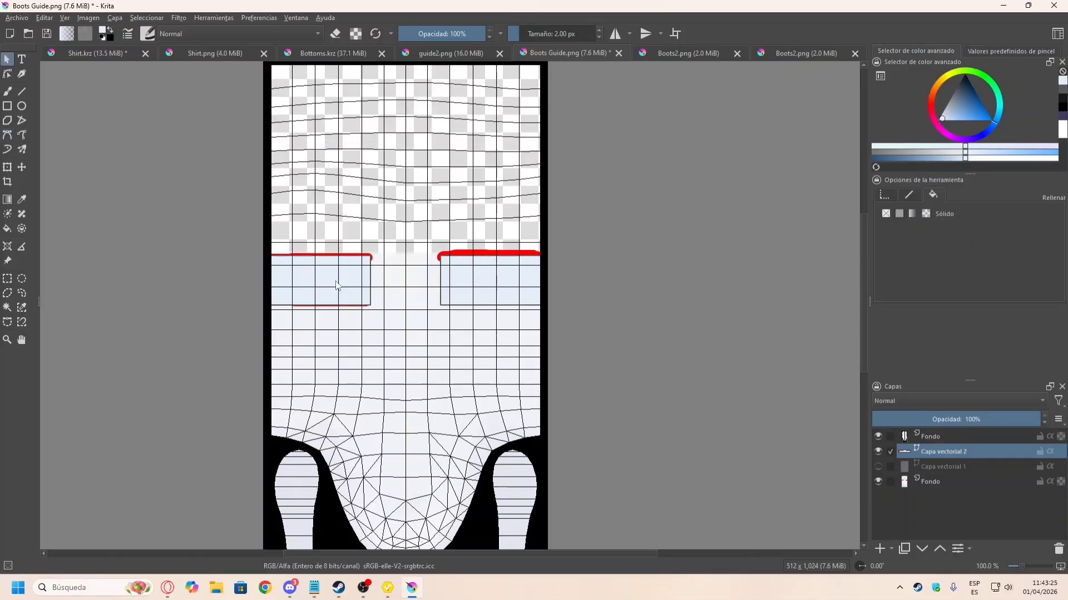
left_click(336, 284)
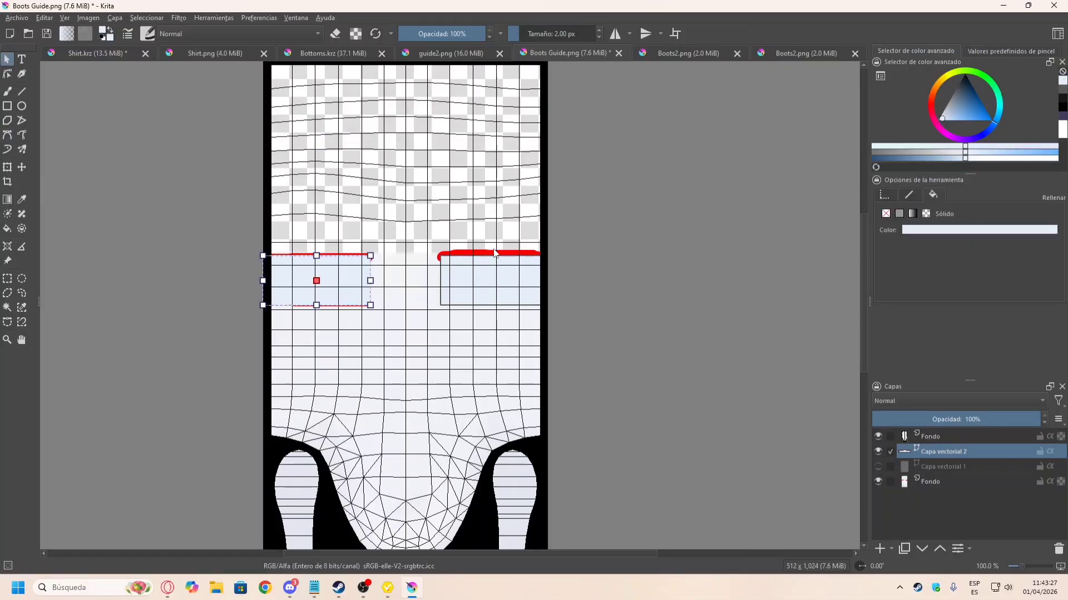
left_click(496, 271)
left_click(1062, 81)
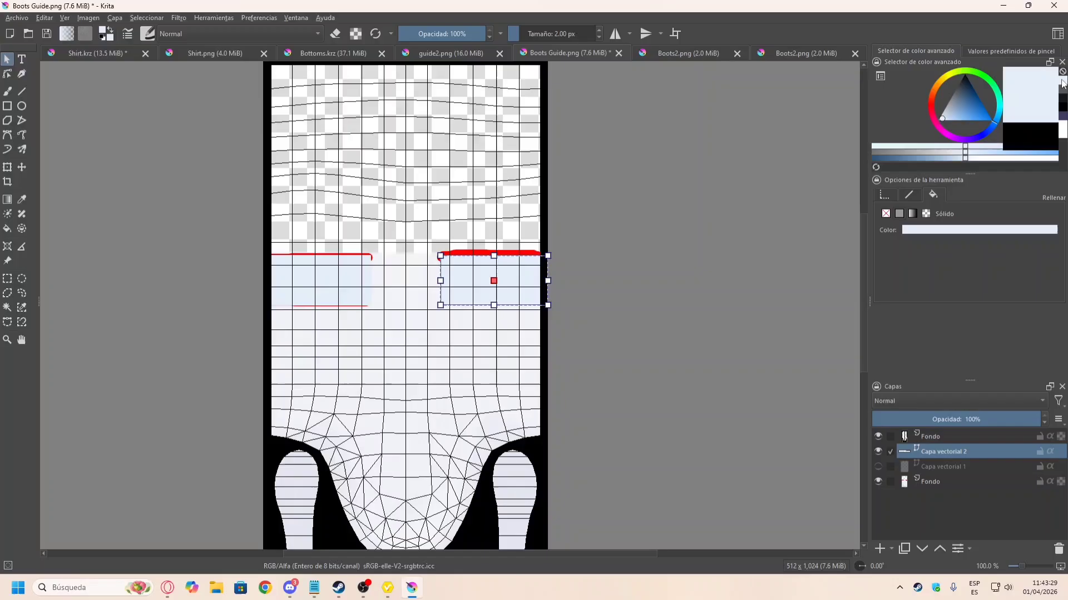
Step: Show the Capa vectorial 1 base layer again and compare the boots design with the character's boots in the browser reference image
left_click(632, 267)
scroll(475, 269, "down", 2)
middle_click_drag(476, 270, 550, 155)
scroll(550, 155, "up", 3)
left_click(941, 467)
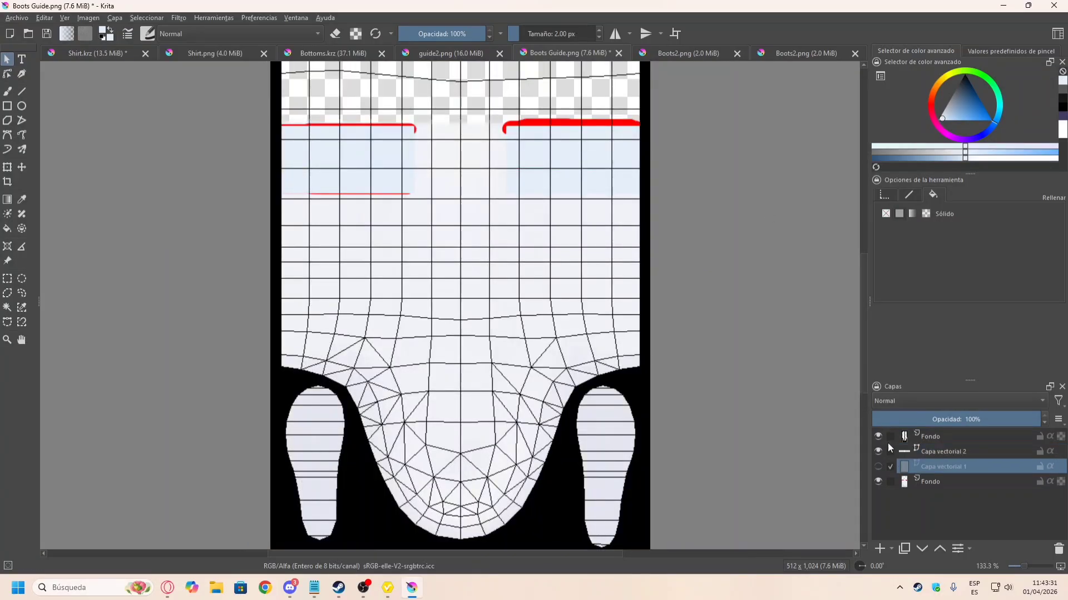
left_click(878, 467)
scroll(477, 335, "down", 3)
scroll(521, 271, "up", 5)
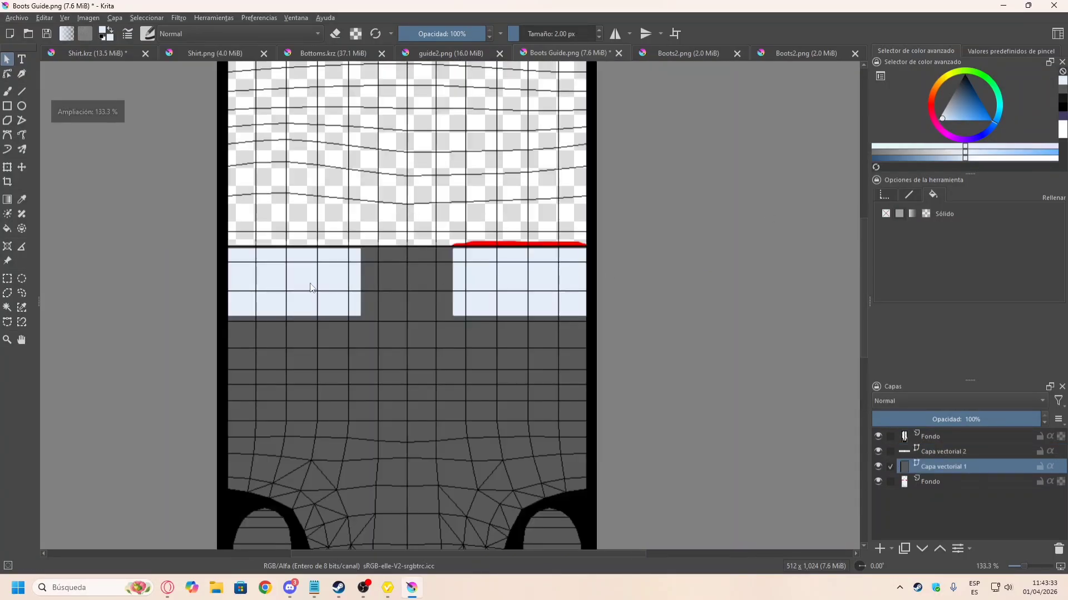
key("alt+Tab")
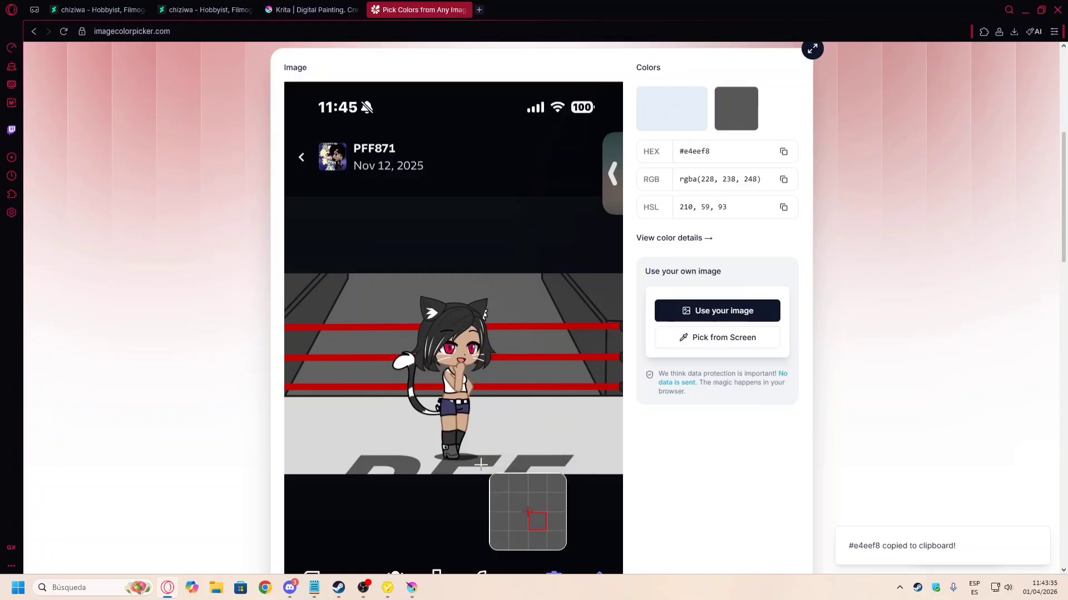
key("alt+Tab")
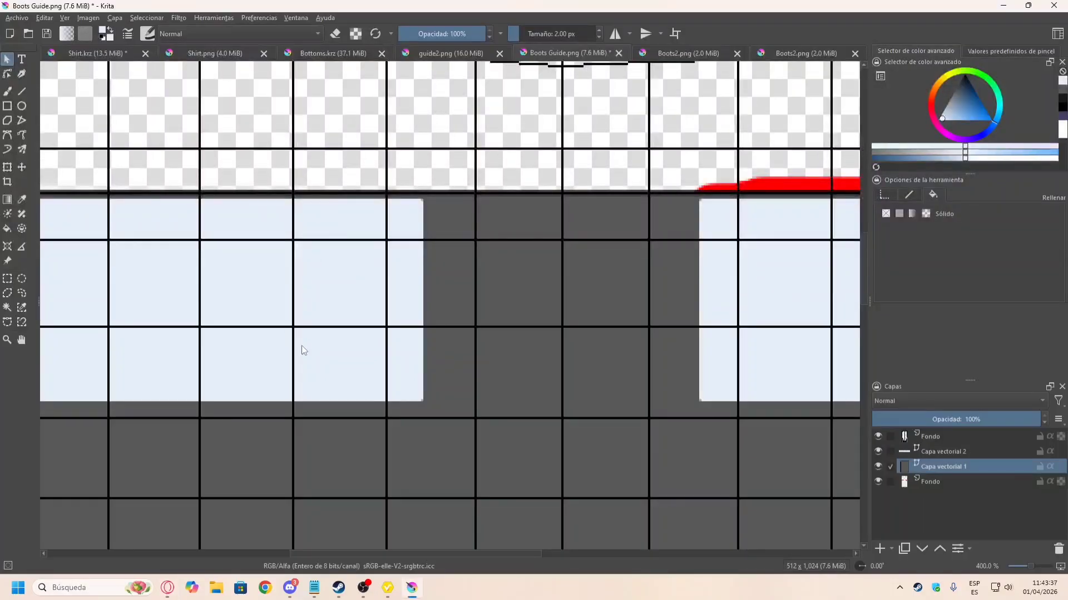
scroll(342, 266, "down", 5)
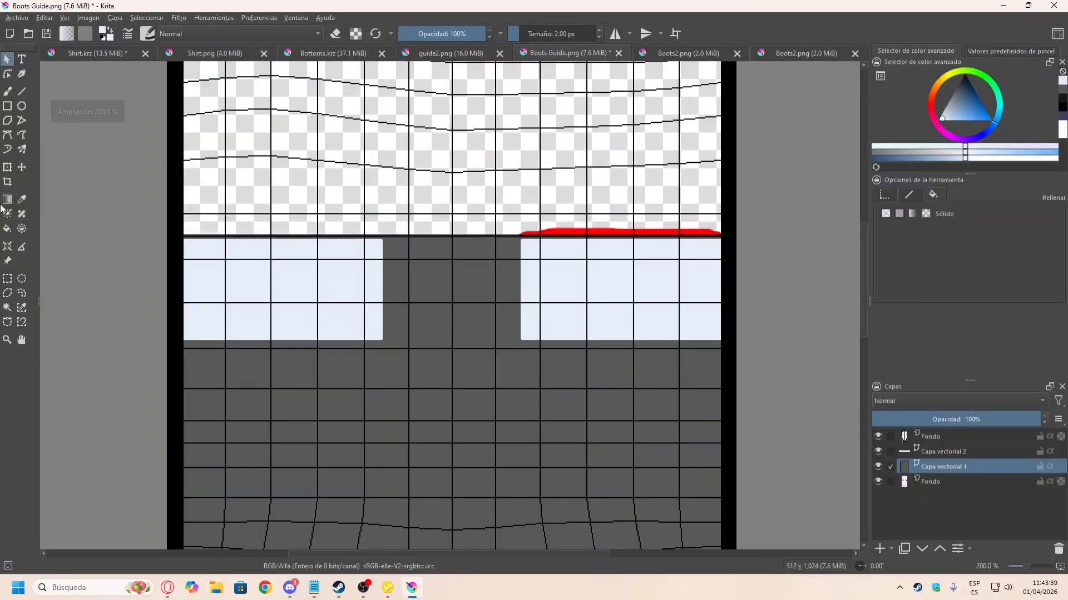
Step: Draw a circle about 33 × 34 px near the inner end of the left cuff on the Capa vectorial 2 layer
left_click(22, 106)
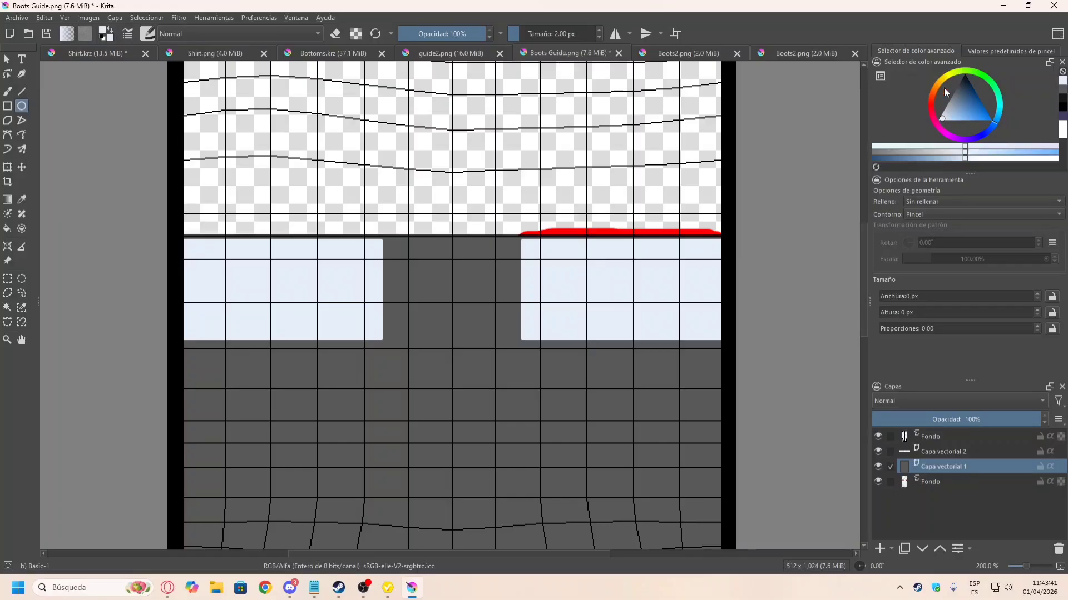
left_click_drag(949, 101, 983, 33)
left_click(1062, 89)
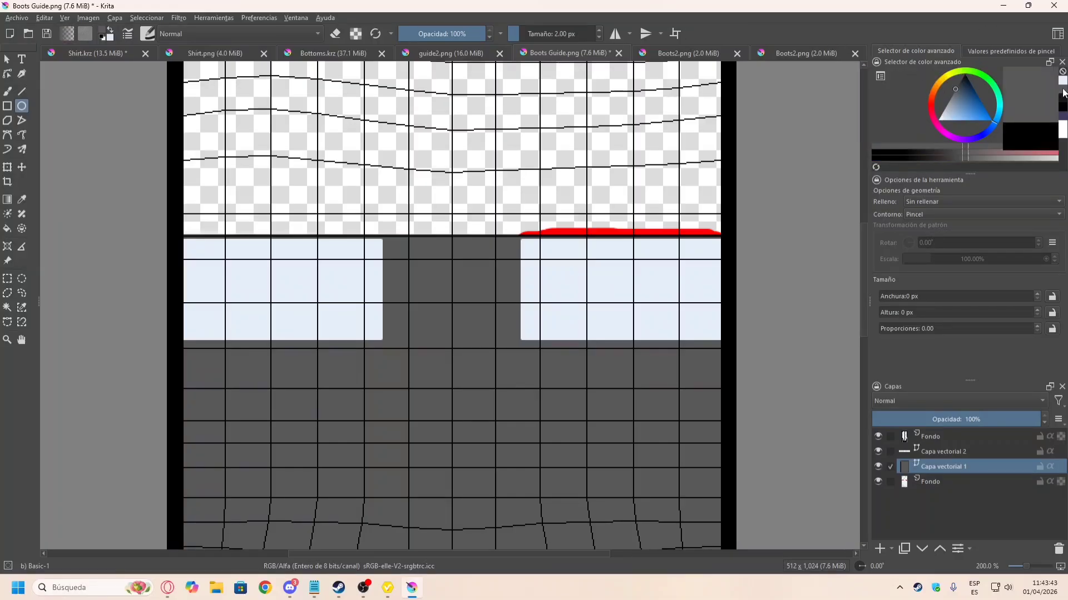
scroll(461, 256, "up", 1)
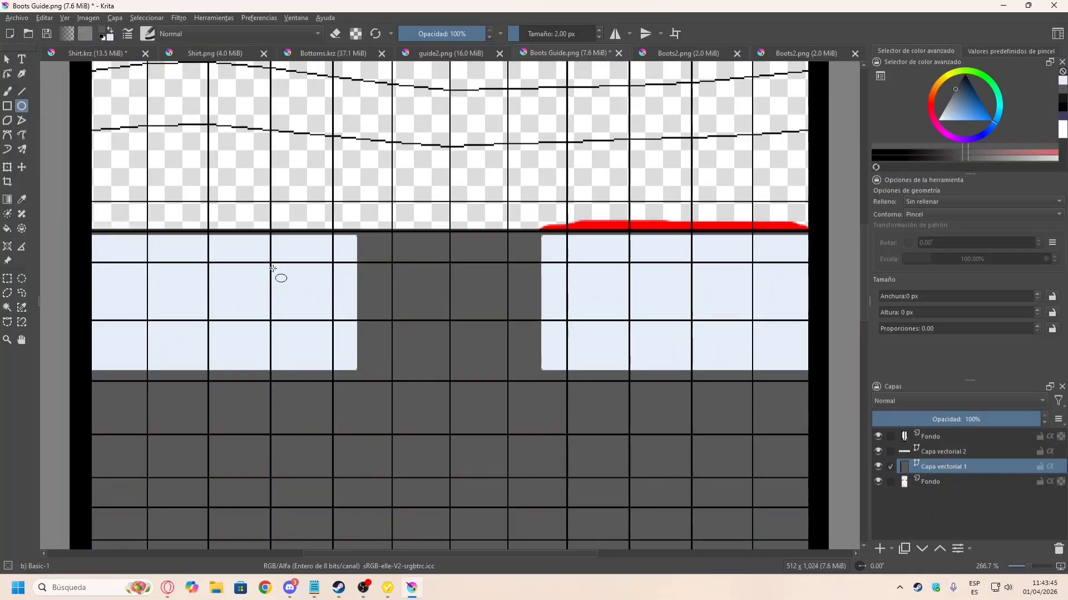
left_click_drag(276, 267, 325, 316)
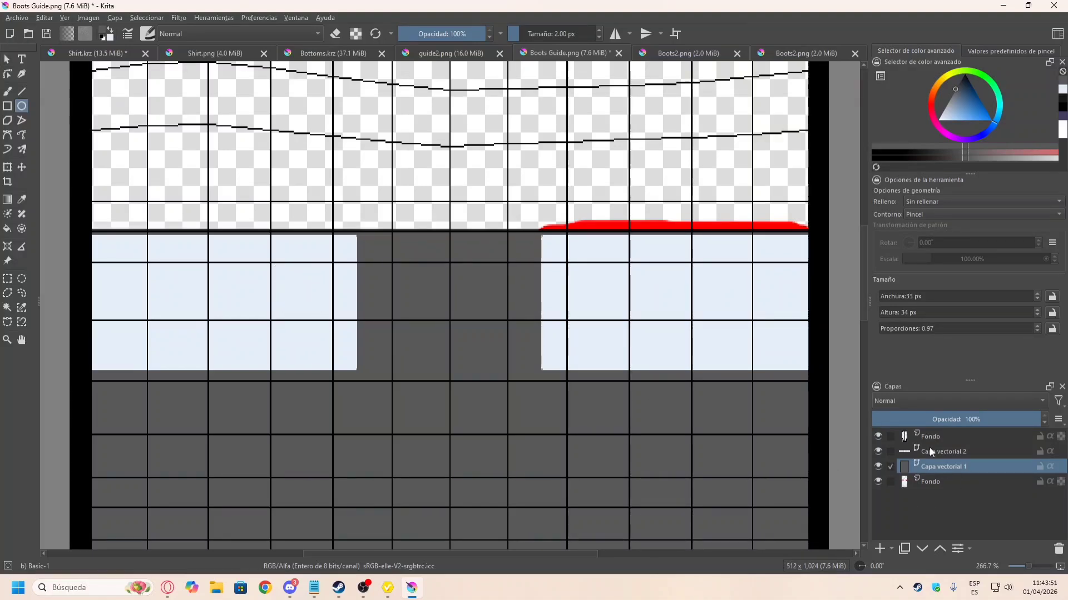
left_click(952, 450)
left_click_drag(283, 270, 333, 320)
Step: Give the circle on the left cuff a black outline and a solid dark grey fill
left_click(7, 59)
left_click(315, 297)
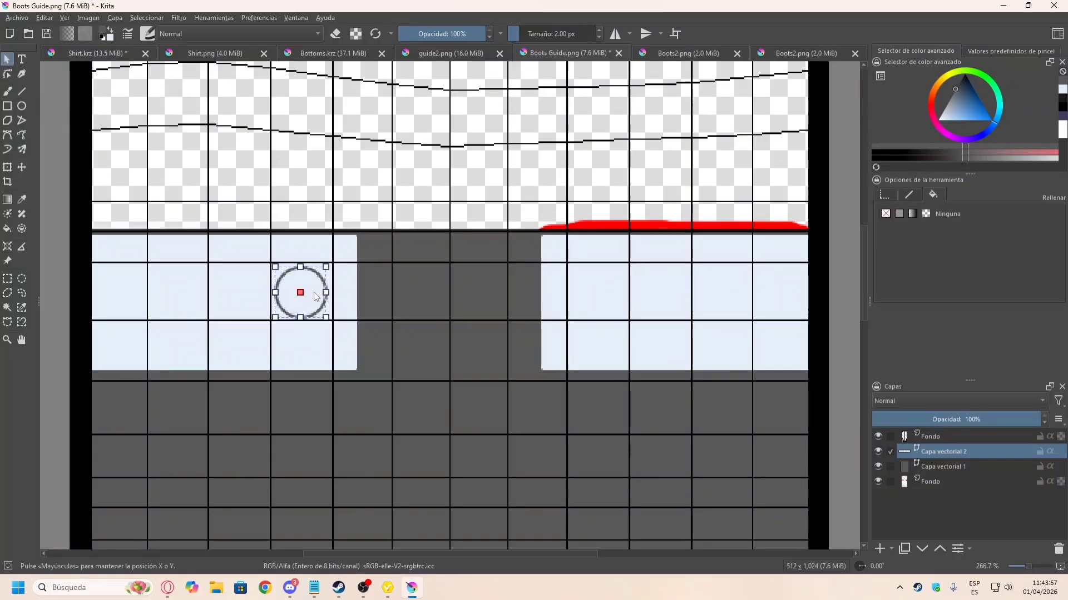
left_click(965, 74)
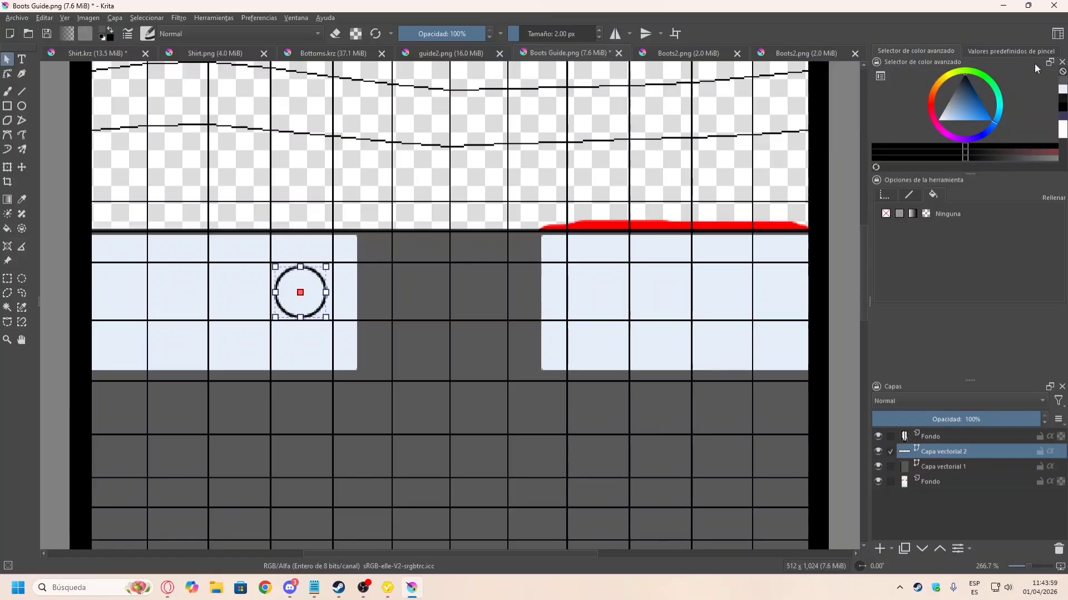
left_click(899, 213)
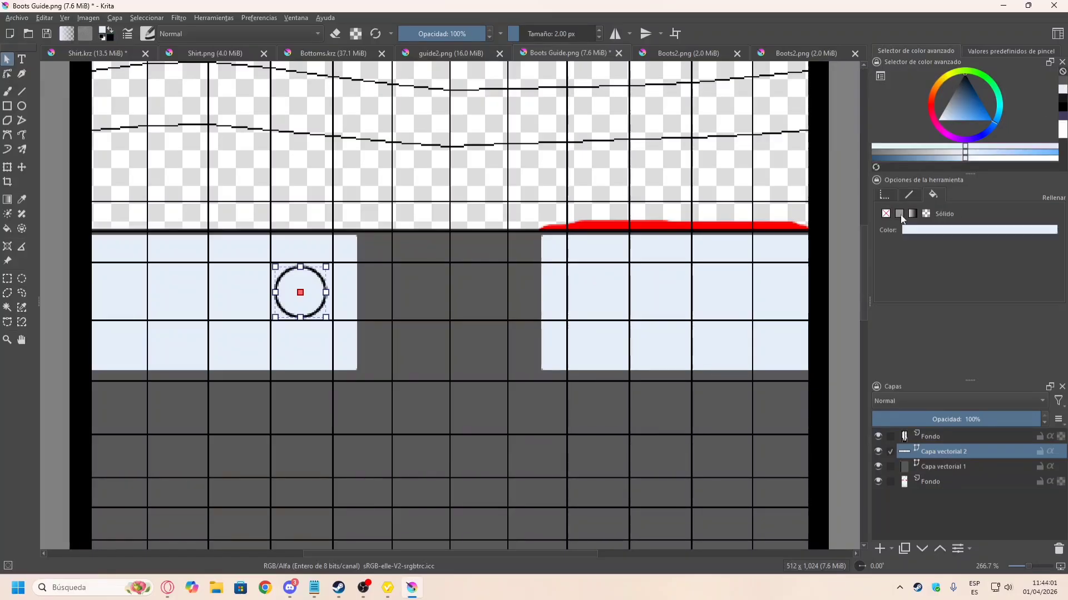
left_click(1063, 81)
left_click_drag(978, 83, 965, 73)
left_click(334, 312)
left_click(308, 284)
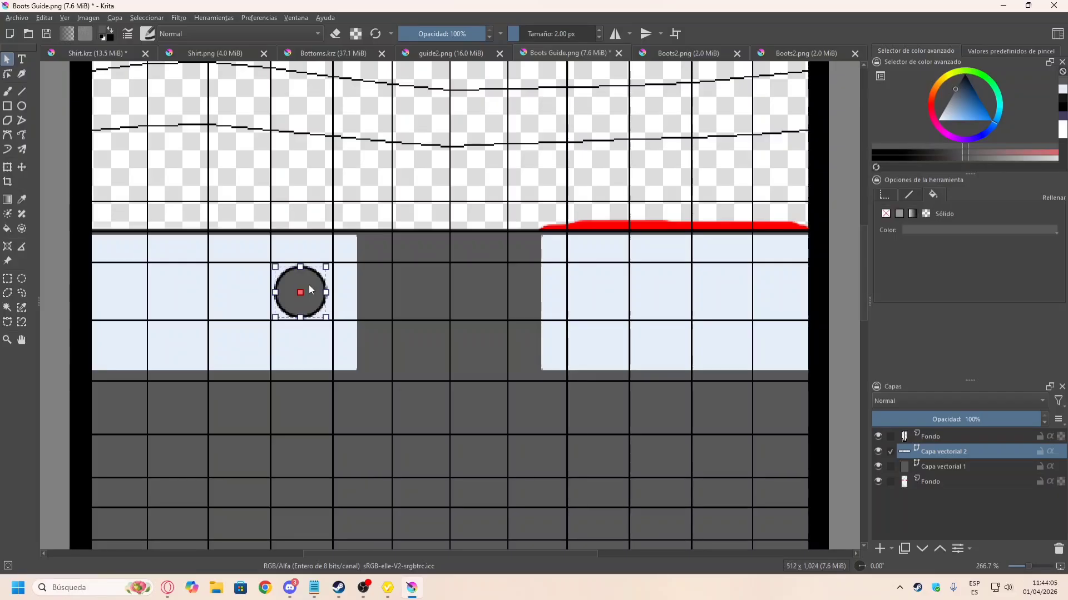
Step: Duplicate the dark grey circle and place the copy at the same height near the inner end of the right cuff
key("ctrl+c")
key("ctrl+v")
left_click_drag(311, 288, 603, 288)
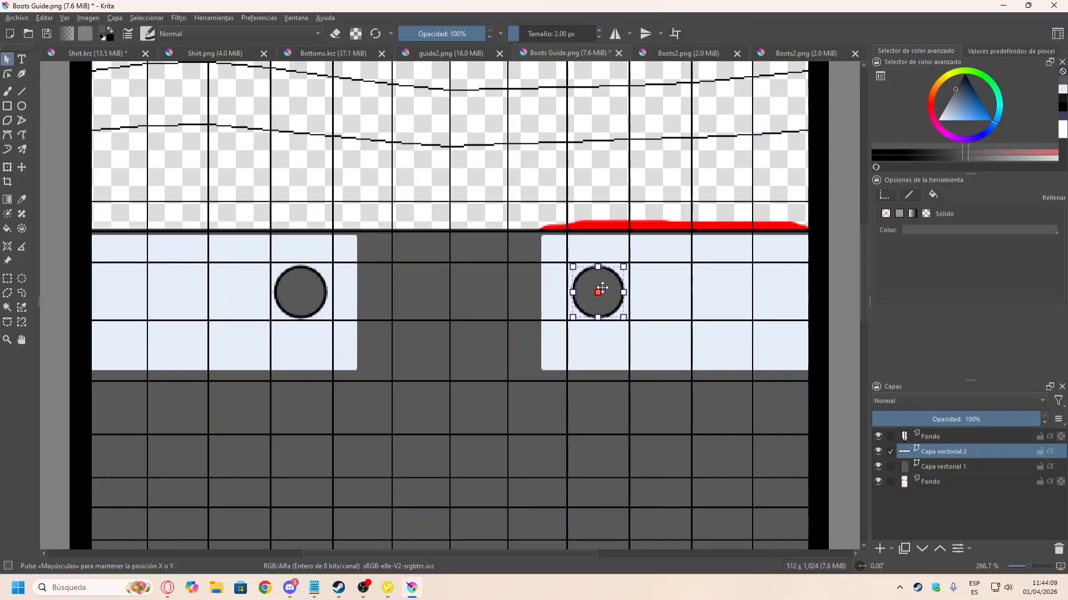
left_click(734, 244)
scroll(690, 254, "down", 5)
left_click(680, 260)
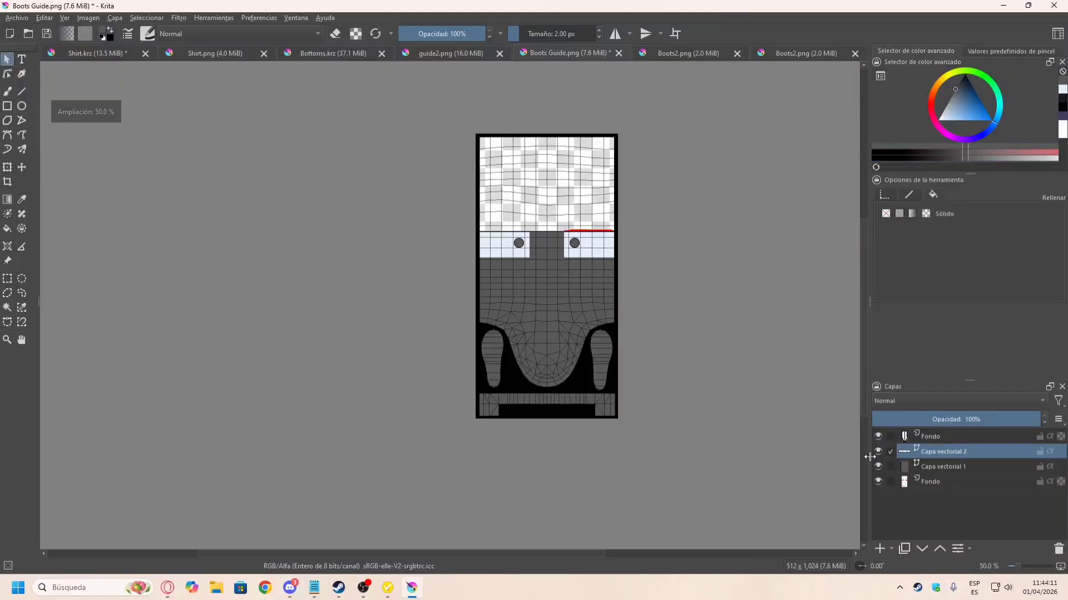
Step: Hide both Fondo layers so only the vector shapes of the boots texture are shown
left_click(946, 467)
scroll(532, 298, "up", 4)
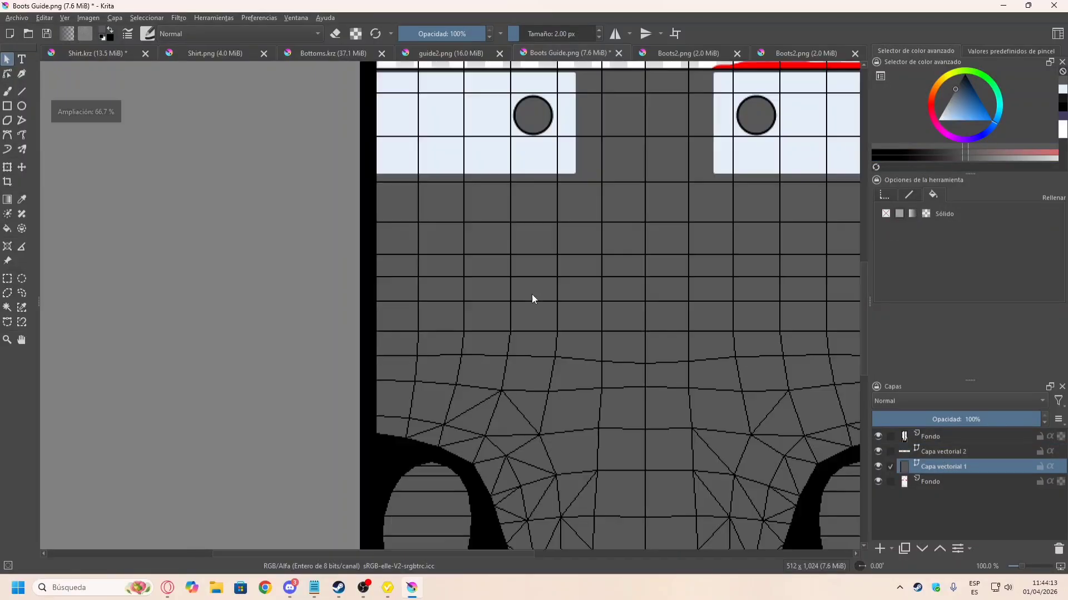
scroll(559, 292, "down", 4)
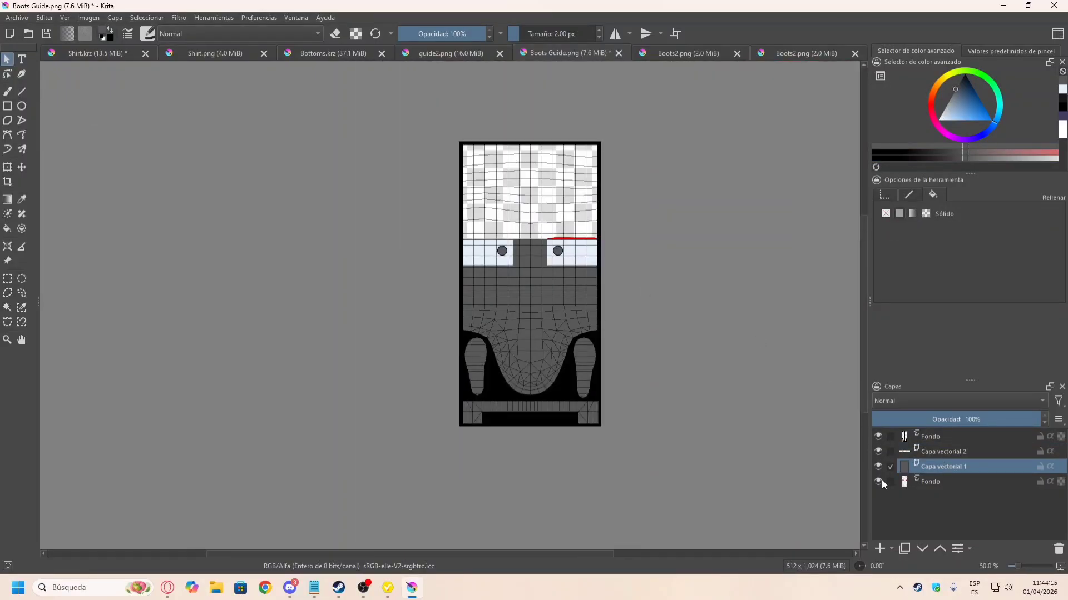
left_click(878, 436)
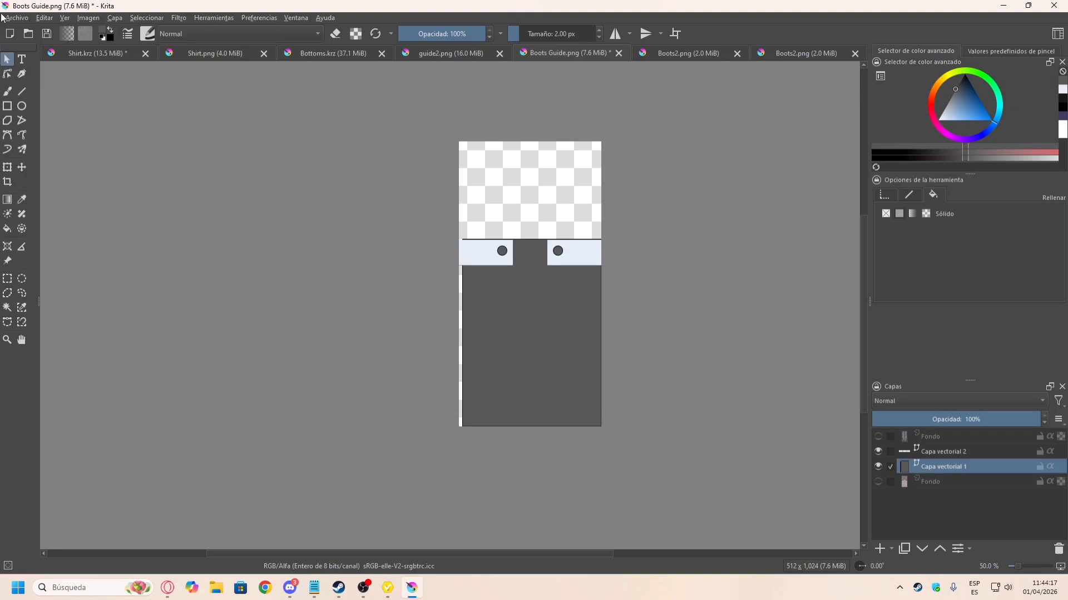
Step: Export the boots texture as a PNG image named Boots in the Lucy folder
left_click(18, 17)
left_click(59, 124)
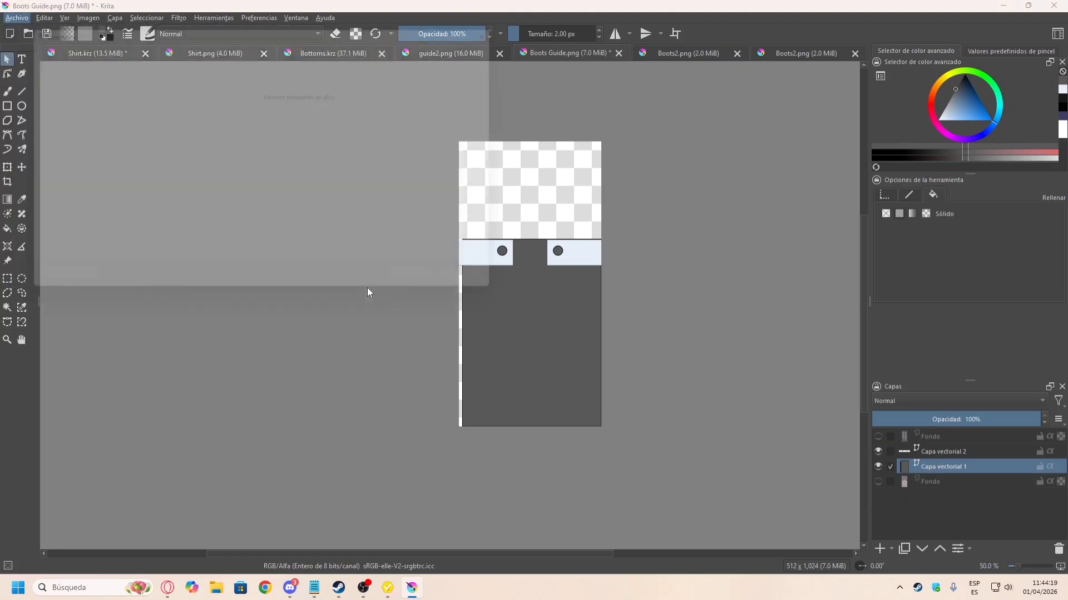
left_click(261, 134)
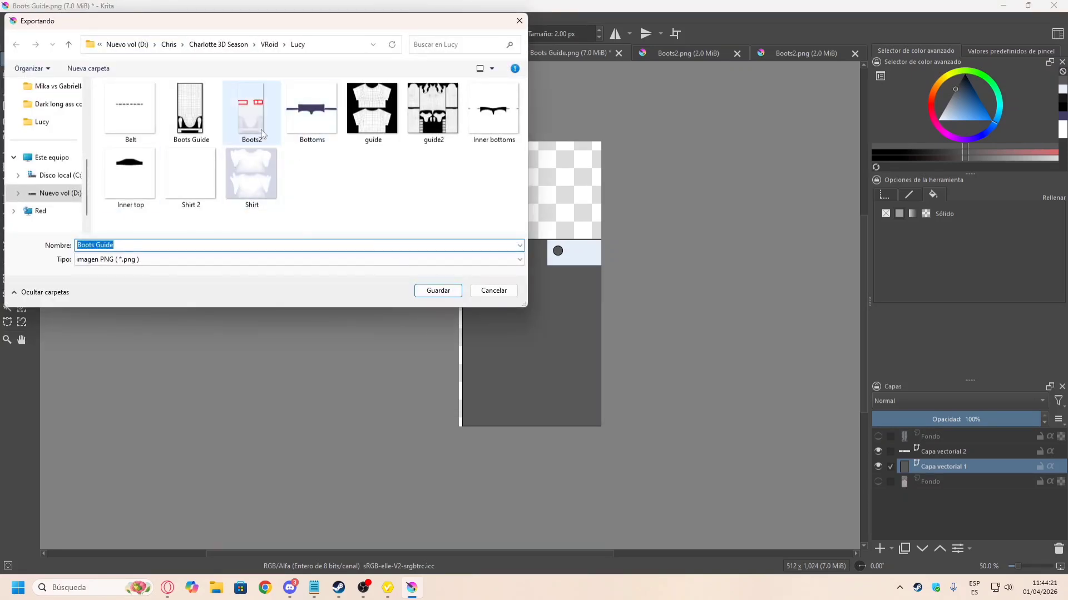
left_click(120, 245)
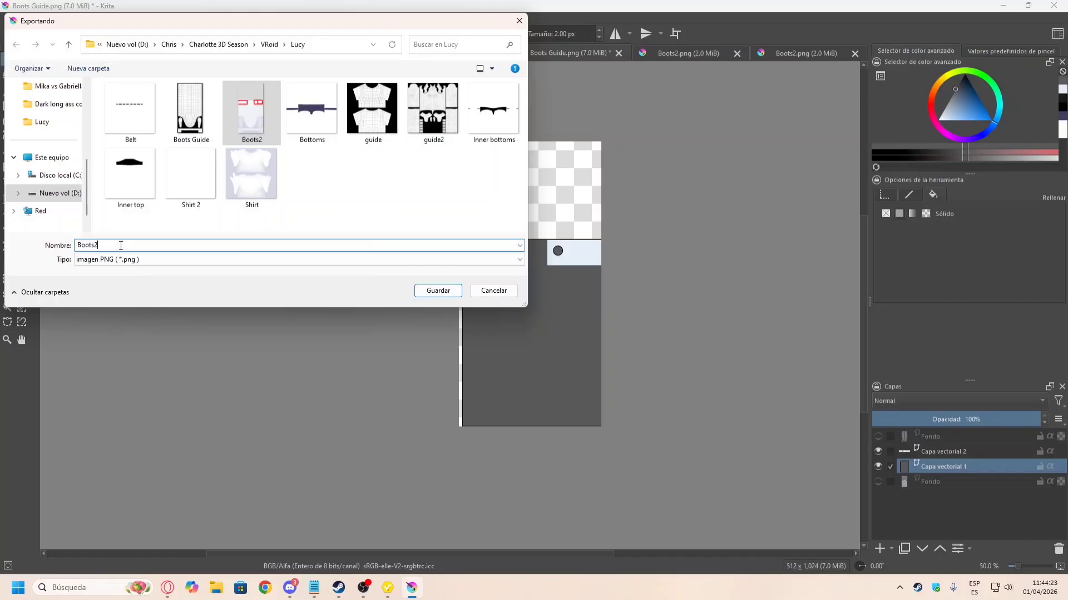
key("Return")
left_click(617, 416)
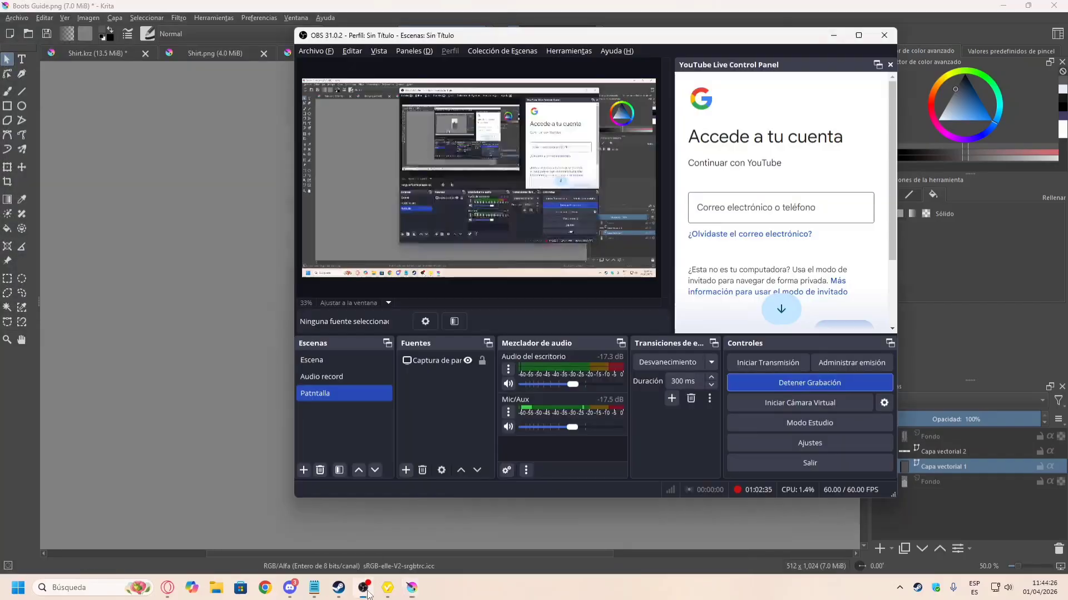
Step: Switch to VRoid Studio, hide the default Long Boots texture layer and load the Boots image as a new layer
left_click(390, 590)
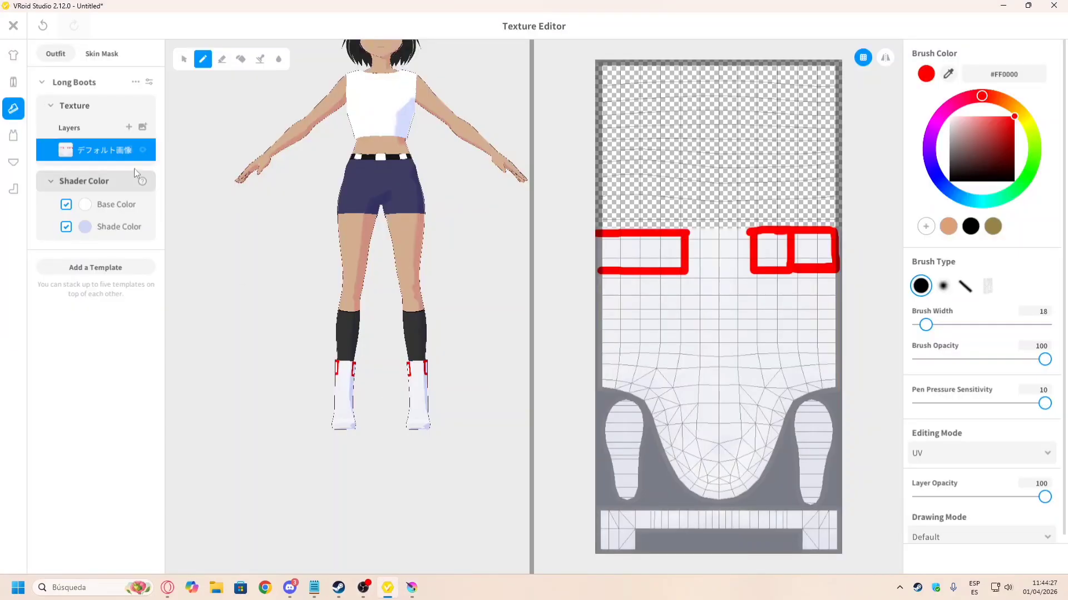
left_click(143, 150)
left_click(144, 127)
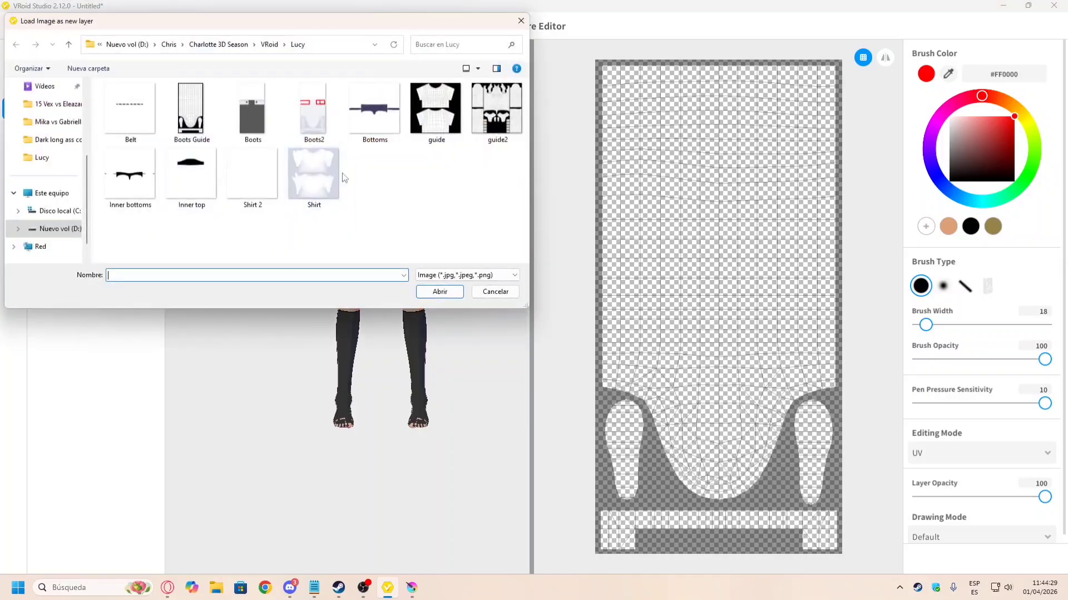
double_click(251, 122)
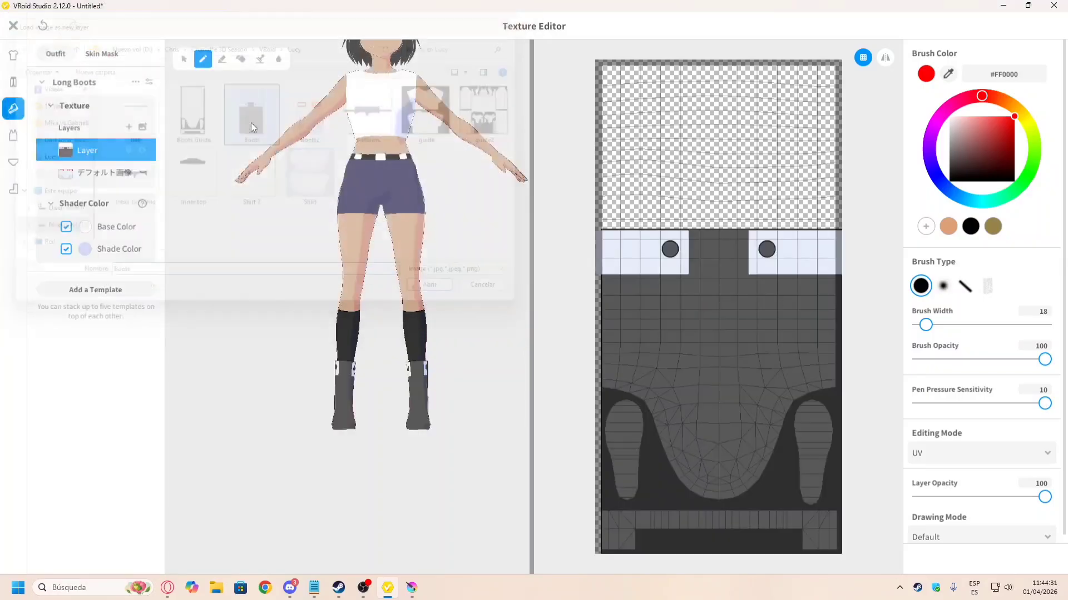
Step: Hide the newly loaded boots layer and examine the black socks on the feet
mouse_move(432, 375)
right_mouse_down()
mouse_move(378, 372)
mouse_move(436, 383)
right_mouse_up()
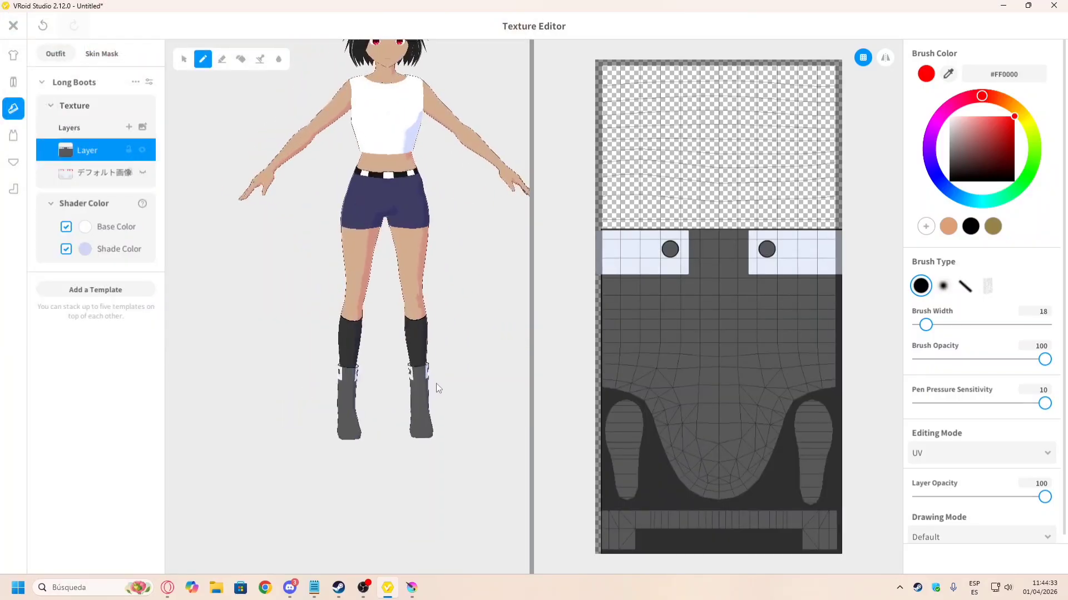
scroll(399, 352, "up", 5)
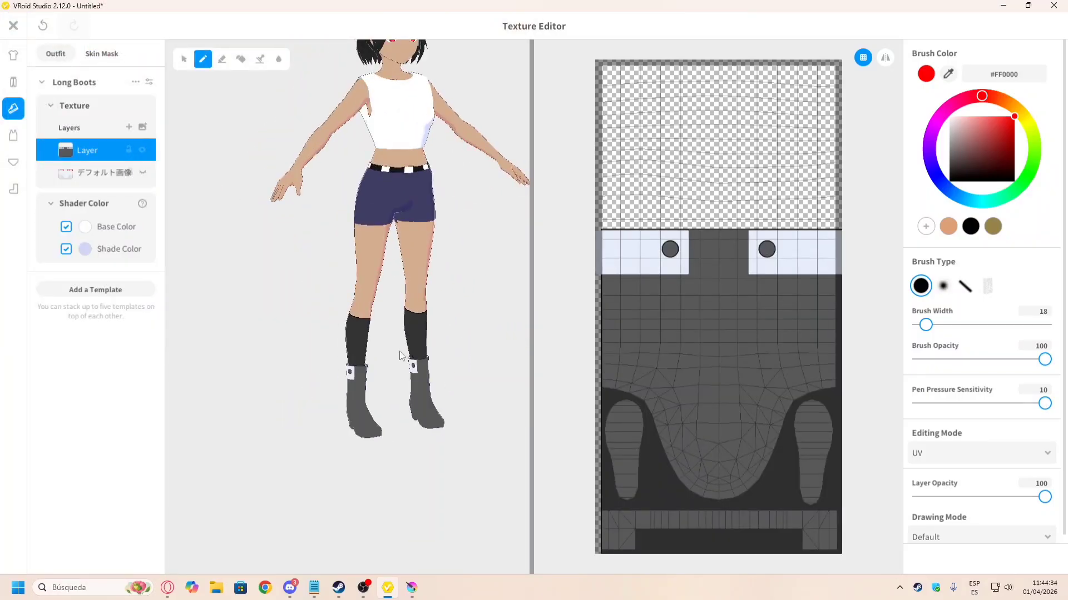
left_click(143, 151)
middle_click_drag(409, 556, 378, 431)
scroll(378, 430, "up", 2)
scroll(377, 425, "up", 3)
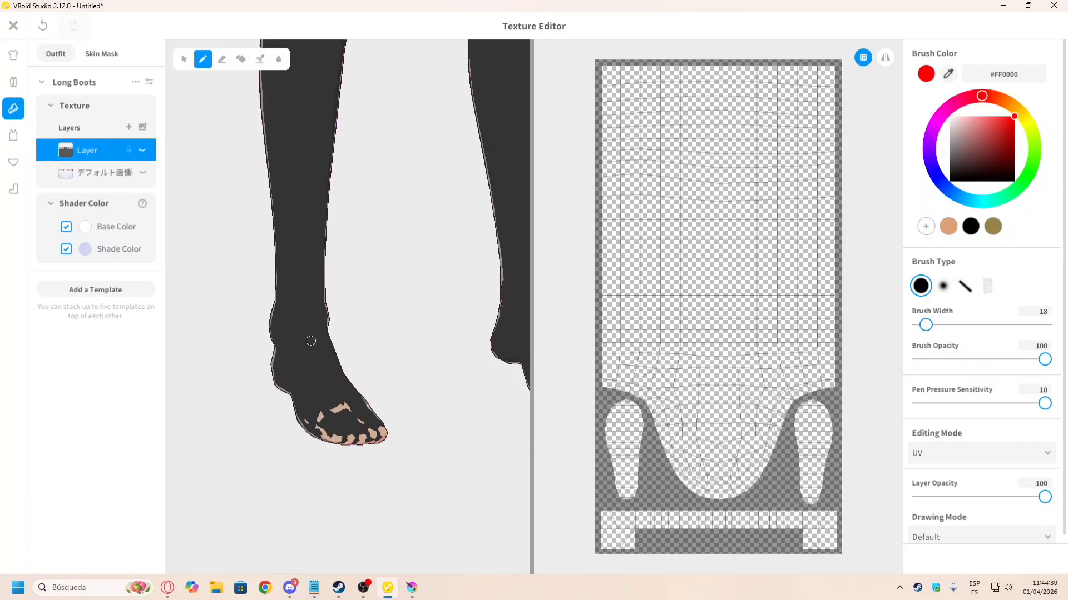
right_click_drag(310, 341, 367, 356)
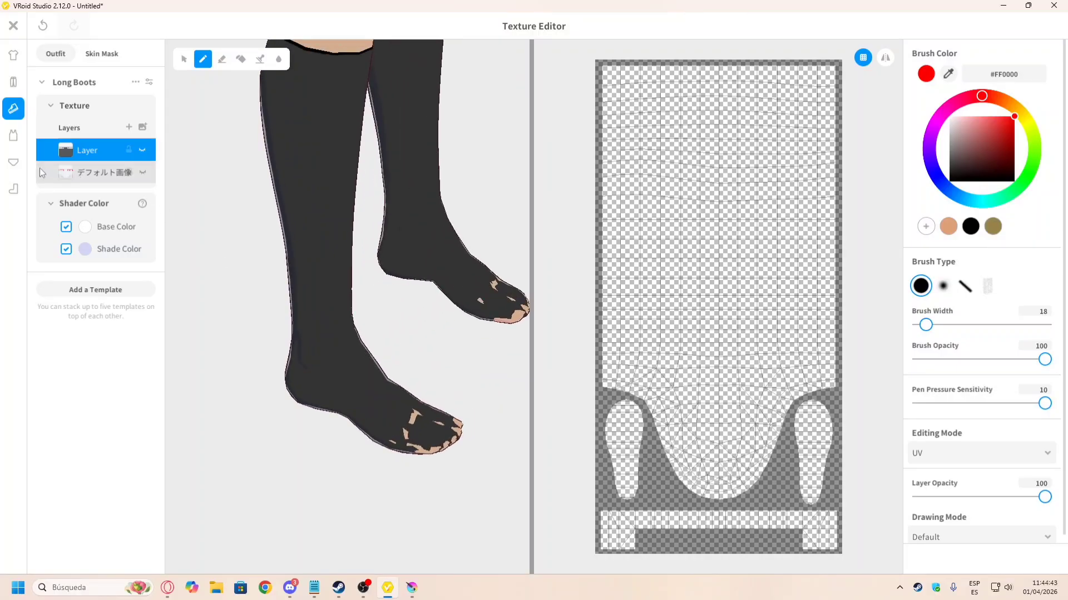
scroll(297, 307, "down", 2)
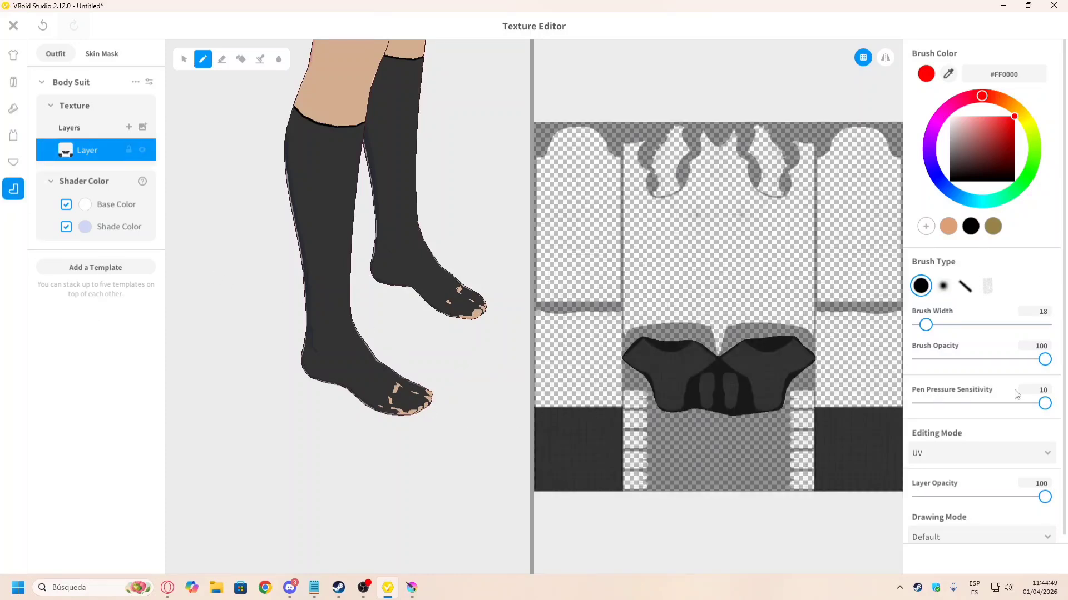
Step: Try setting the Body Suit's Shrink Bodysuit parameter to 0, and return it to 100
left_click(149, 82)
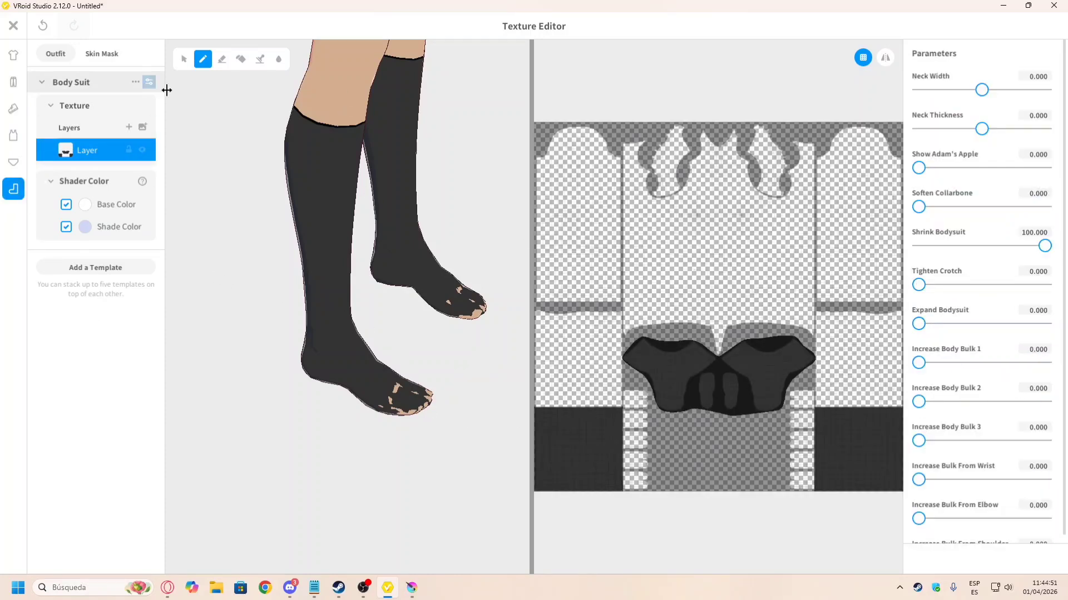
left_click_drag(1044, 247, 918, 246)
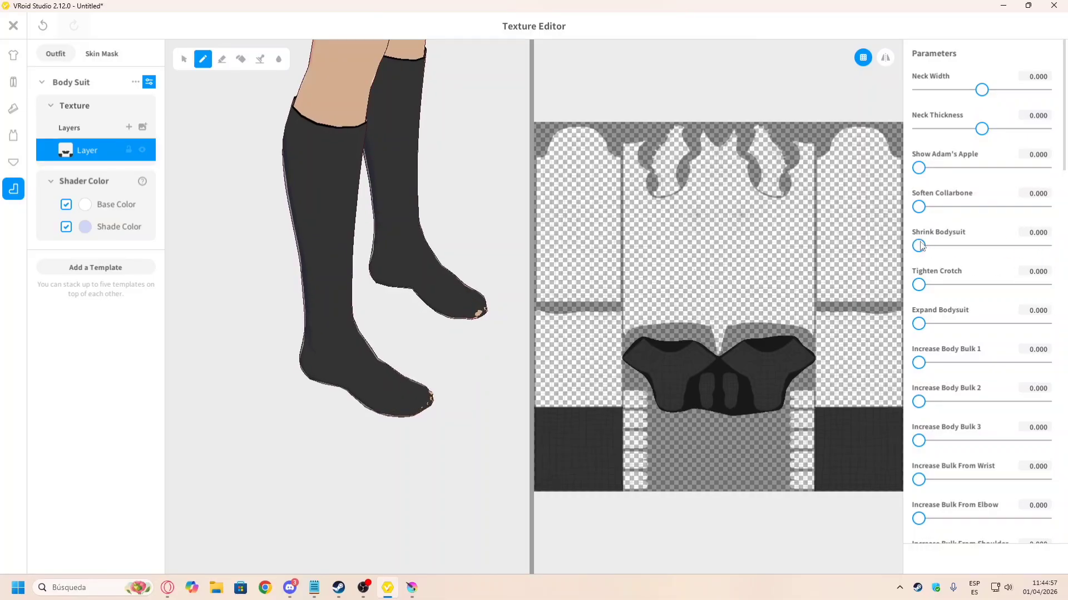
left_click_drag(920, 246, 1030, 272)
Step: Try the Body Suit's Knee Puff and Ankle Puff parameters, and return both to 0
scroll(985, 459, "down", 1)
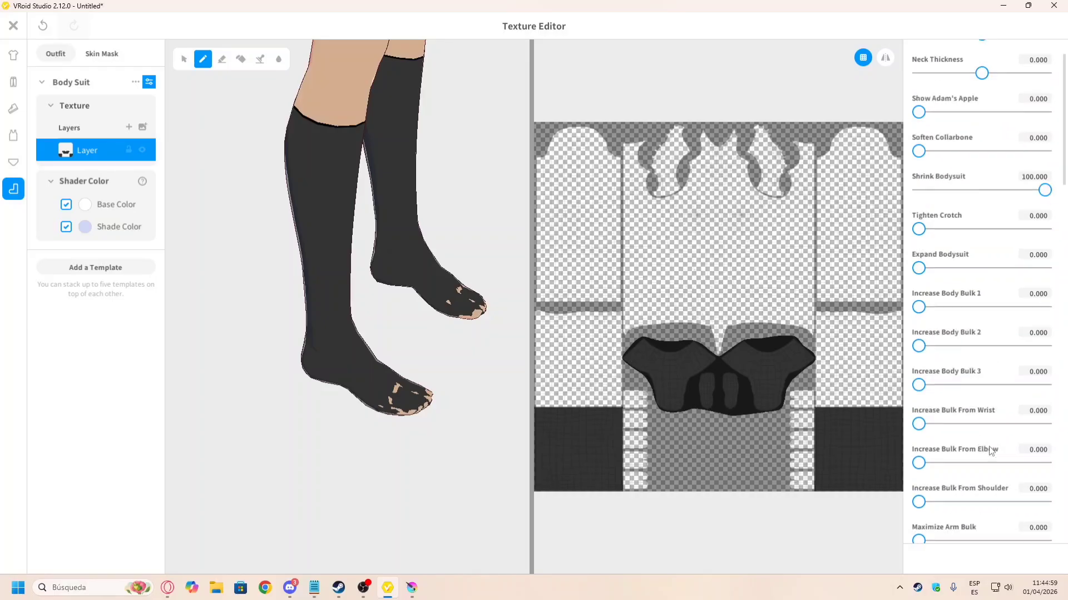
scroll(989, 451, "up", 1)
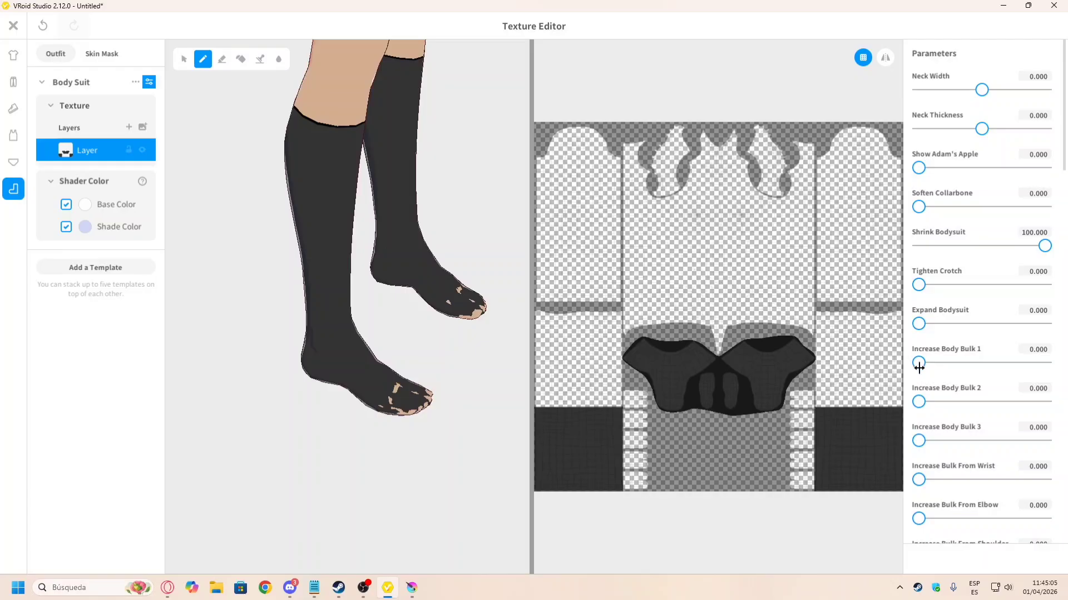
scroll(928, 403, "down", 5)
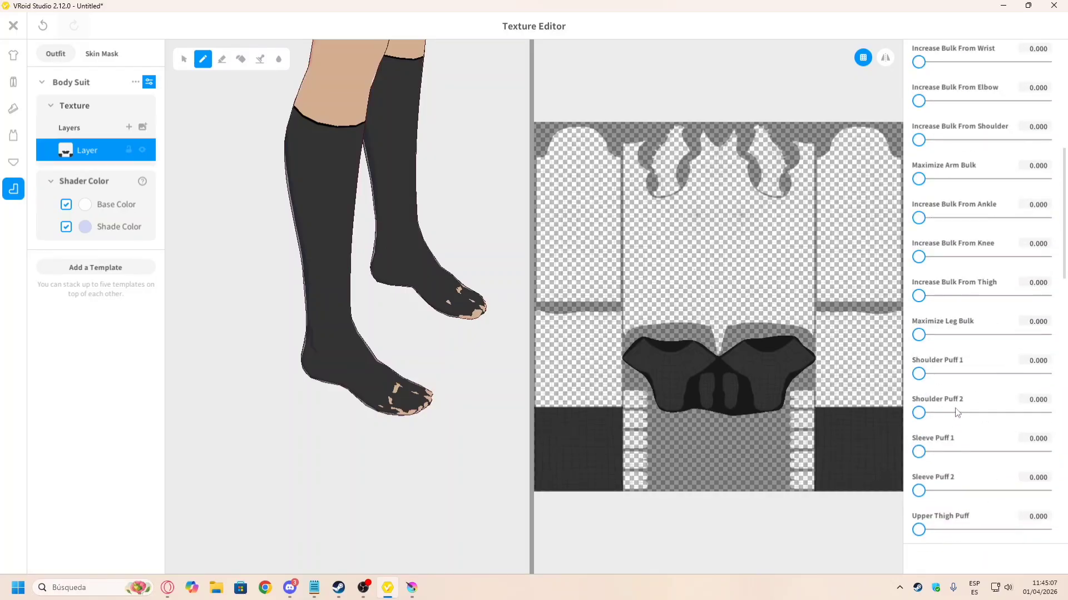
scroll(956, 412, "down", 5)
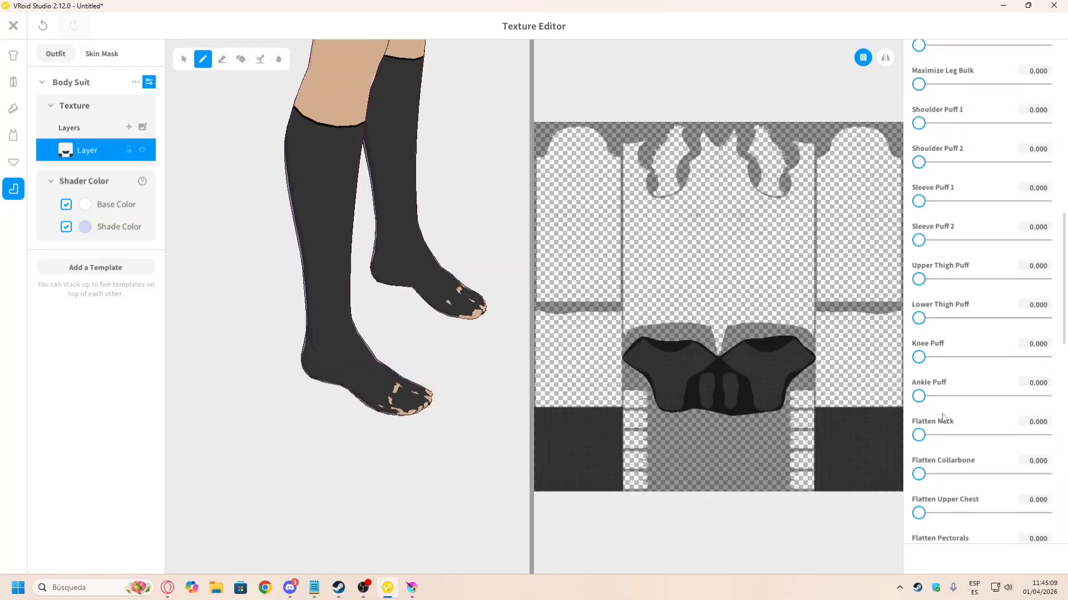
scroll(943, 417, "down", 3)
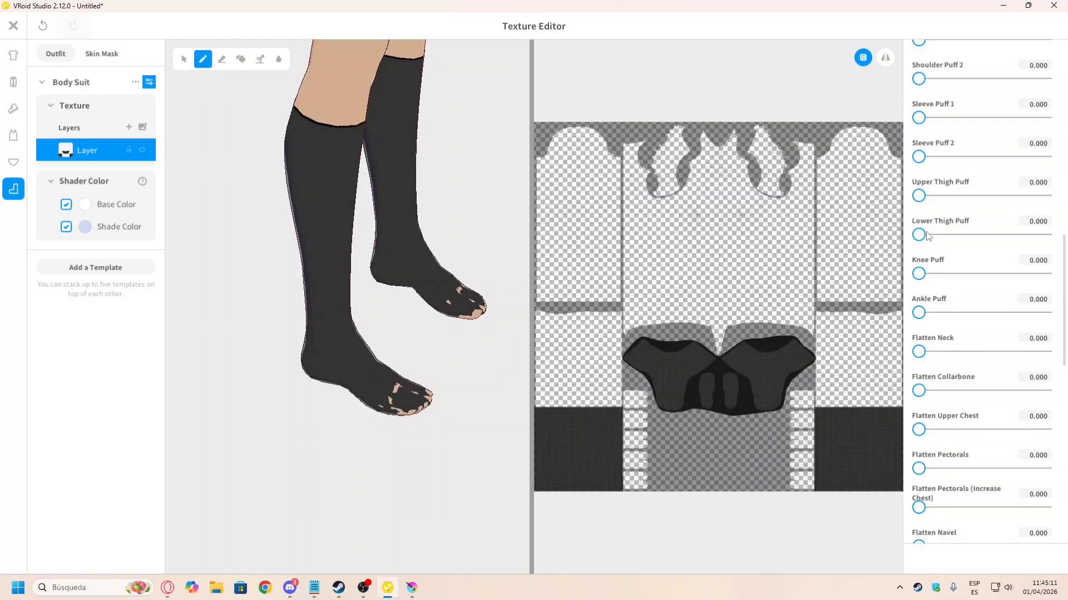
left_click_drag(921, 274, 863, 277)
left_click_drag(979, 314, 887, 316)
Step: Try the Add Heel and Round Feet parameters, returning Add Heel to 100 and Round Feet to 0
scroll(974, 312, "down", 3)
scroll(977, 331, "down", 3)
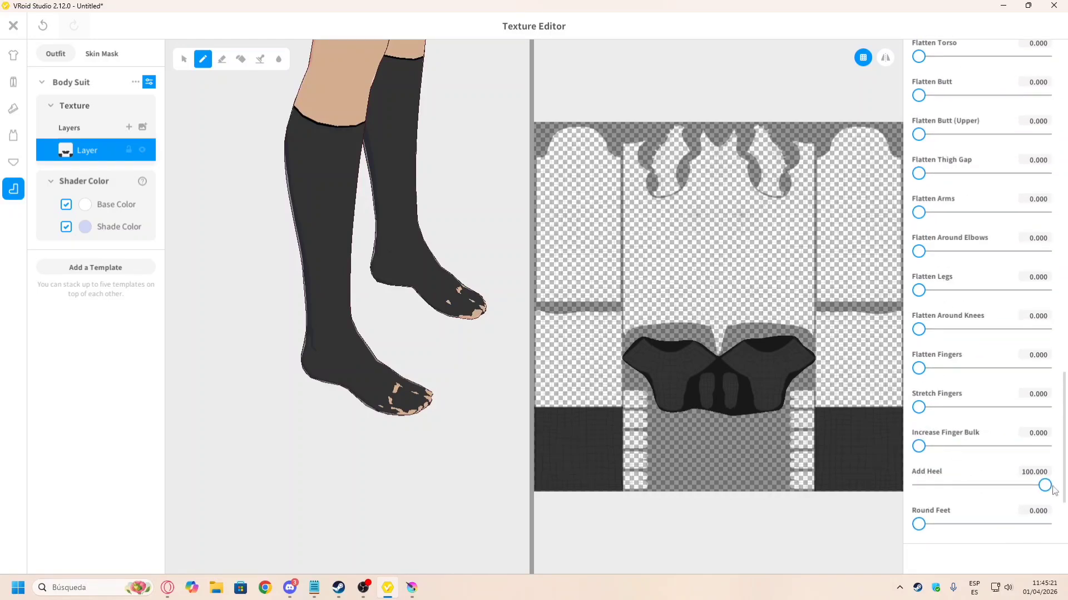
mouse_move(1053, 487)
left_mouse_down()
mouse_move(1005, 488)
mouse_move(1057, 491)
left_mouse_up()
mouse_move(919, 524)
left_mouse_down()
mouse_move(1048, 524)
mouse_move(922, 525)
mouse_move(849, 476)
left_mouse_up()
Step: Try the Taper Feet and Raise Feet parameters on the body suit, and return both to 0
scroll(998, 445, "down", 3)
left_click_drag(937, 446, 854, 452)
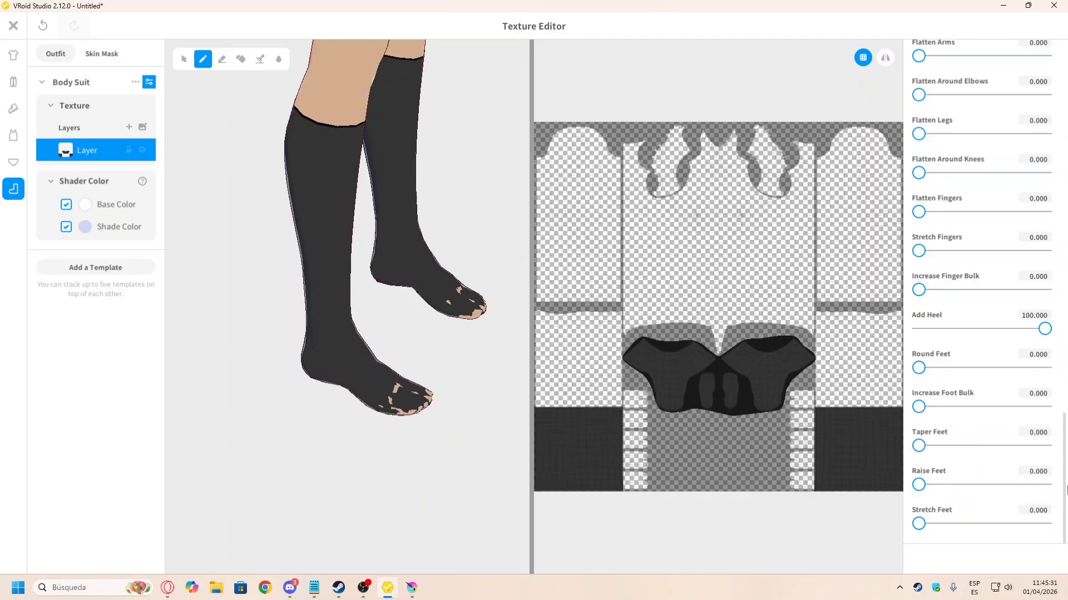
left_click_drag(921, 485, 849, 489)
Step: Try Stretch Feet at about 88 and Increase Foot Bulk at 100, resetting each to 0
left_click(1029, 524)
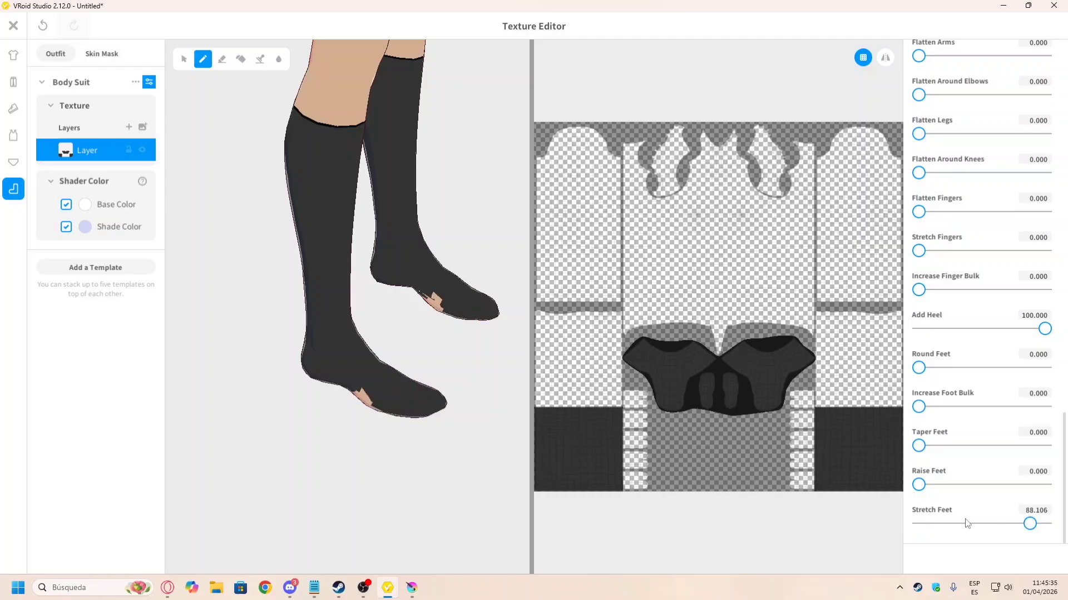
left_click_drag(966, 525, 876, 524)
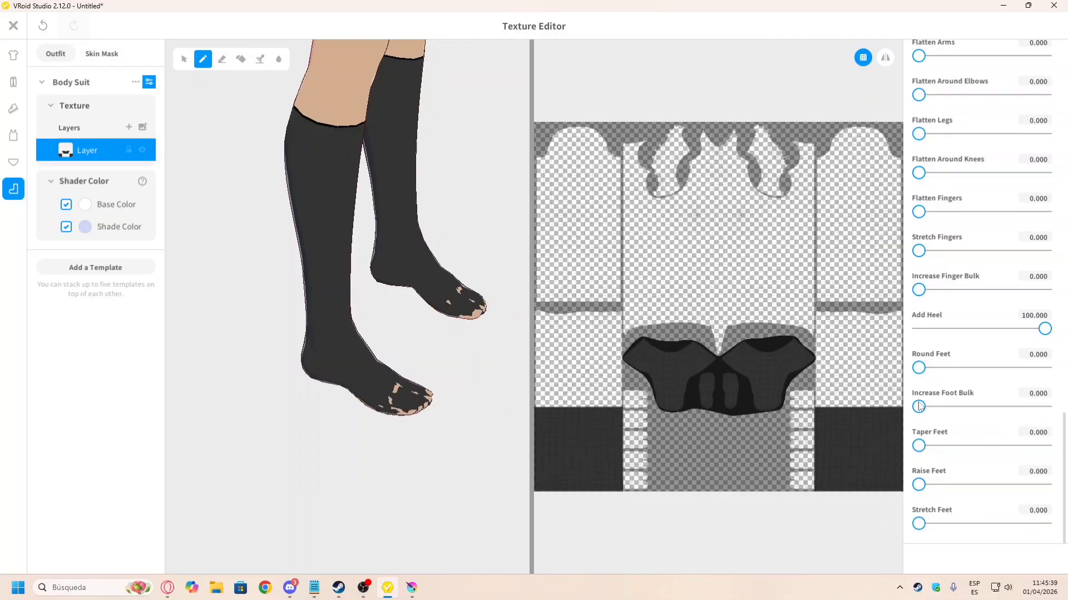
left_click_drag(918, 406, 1065, 414)
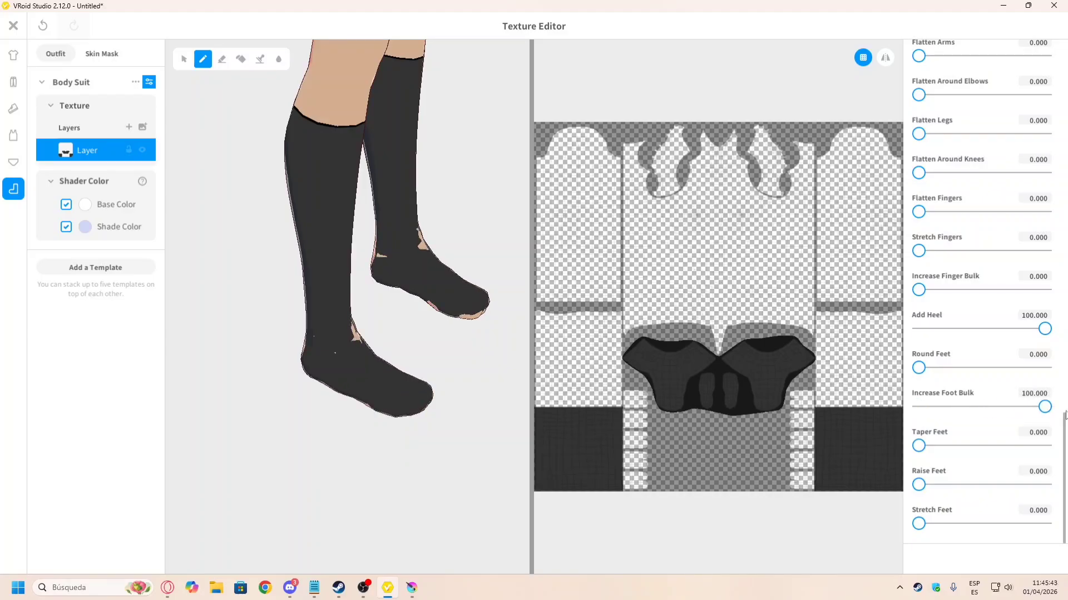
left_click_drag(997, 408, 912, 409)
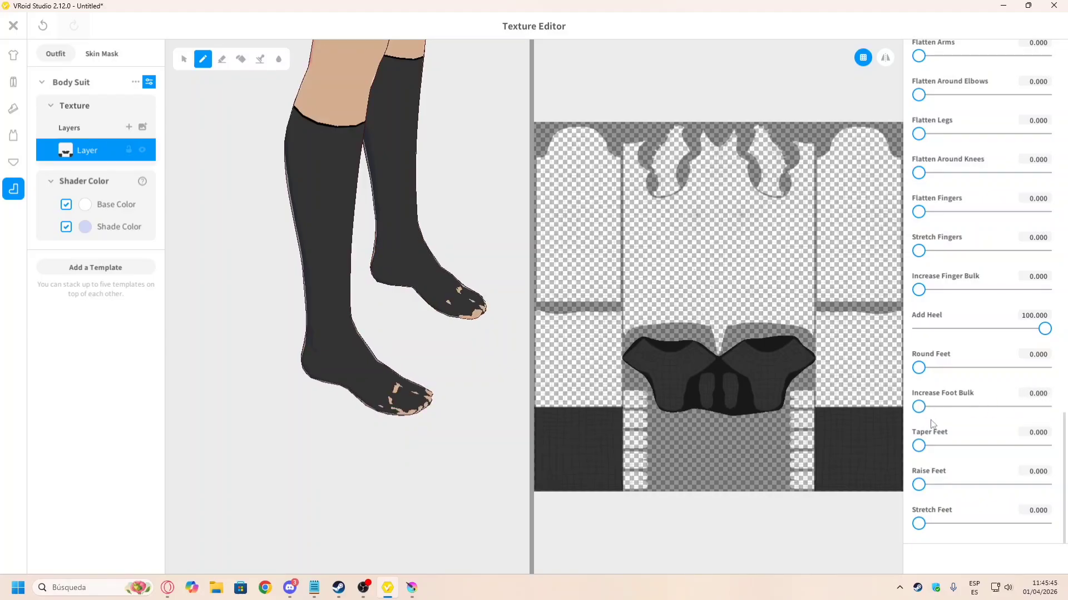
Step: Try the Flatten Legs parameter, return it to 0, and inspect the socks around the toes up close
scroll(961, 462, "up", 1)
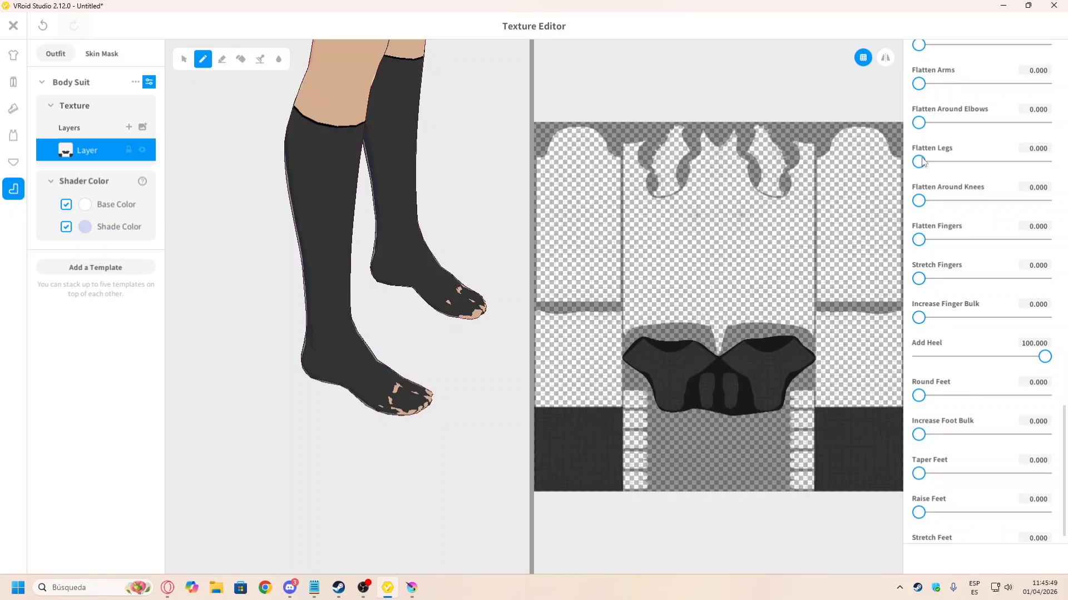
mouse_move(918, 161)
left_mouse_down()
mouse_move(1044, 162)
mouse_move(915, 162)
left_mouse_up()
scroll(430, 374, "up", 8)
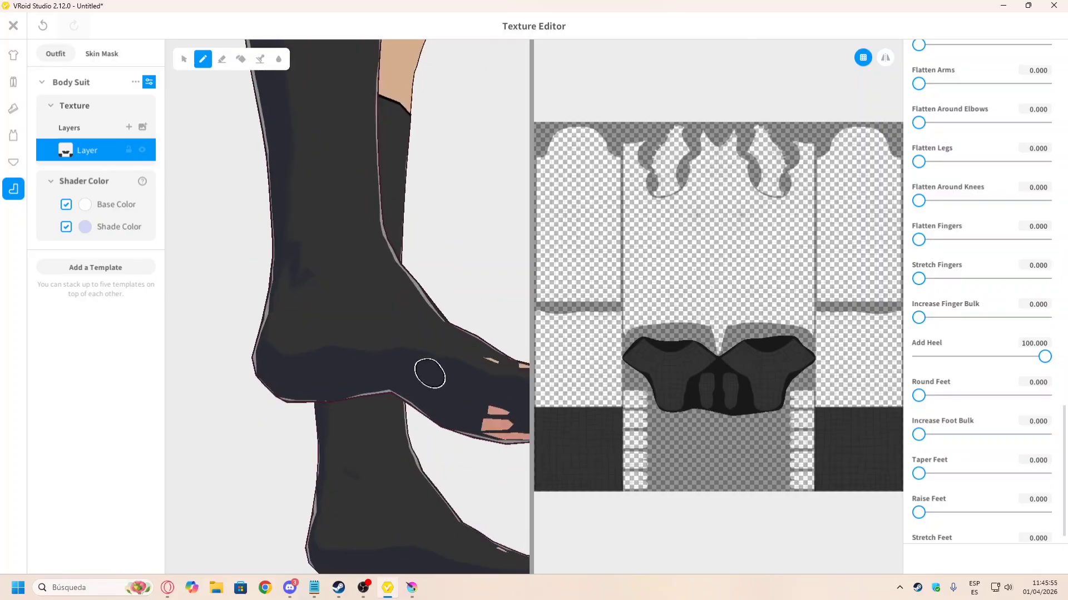
right_click_drag(430, 374, 432, 379)
middle_click_drag(432, 380, 251, 384)
right_click_drag(417, 391, 438, 422)
Step: Review the body suit's parameter list and try Shrink Bodysuit again, ending at 100
scroll(947, 313, "up", 4)
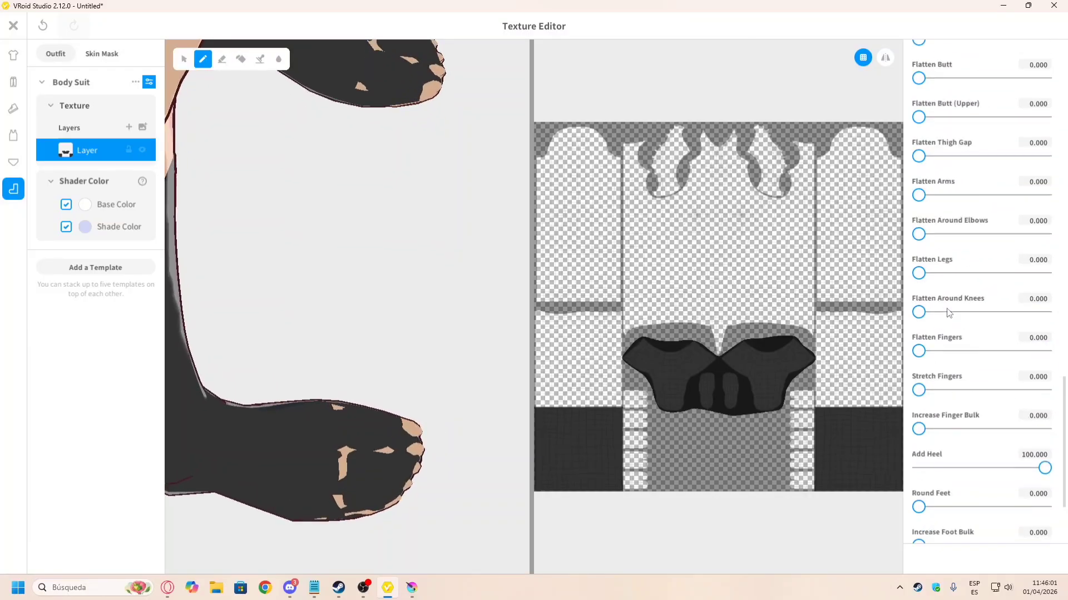
scroll(949, 313, "up", 2)
scroll(949, 314, "down", 7)
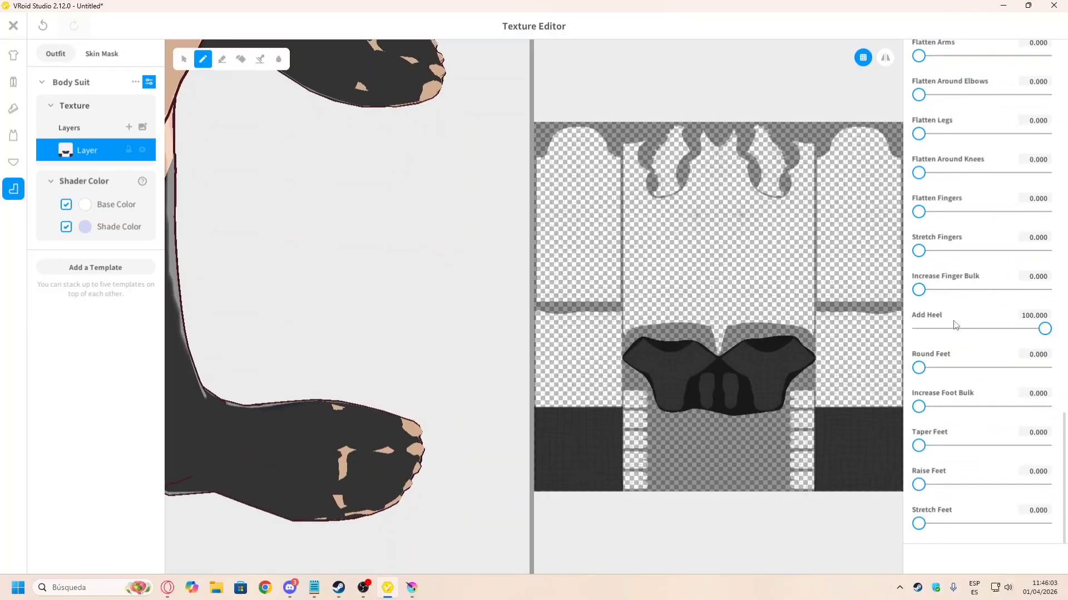
scroll(962, 325, "up", 4)
scroll(962, 325, "up", 15)
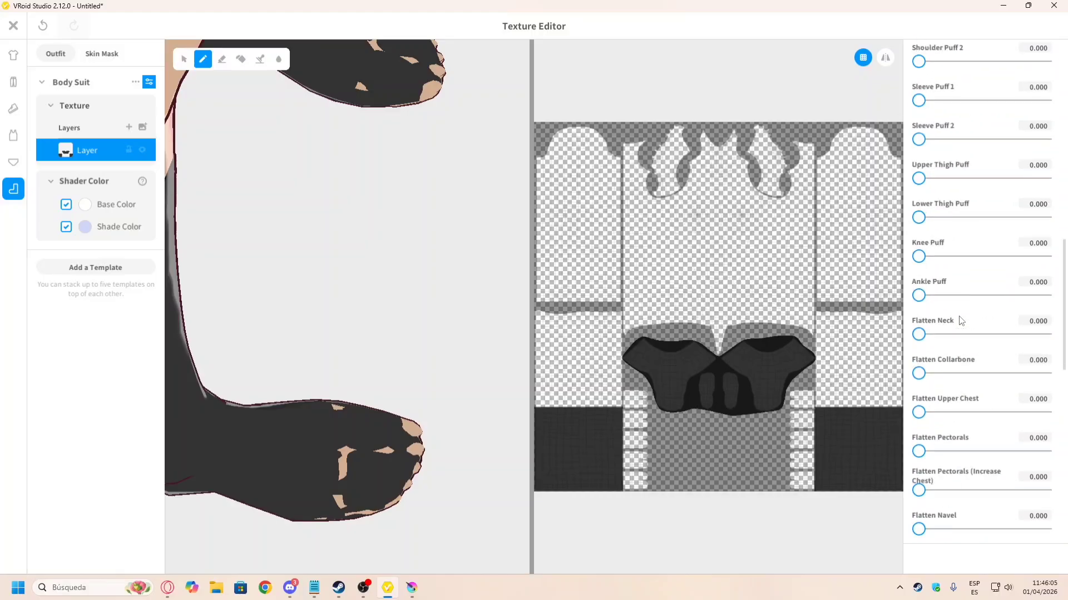
scroll(961, 319, "up", 8)
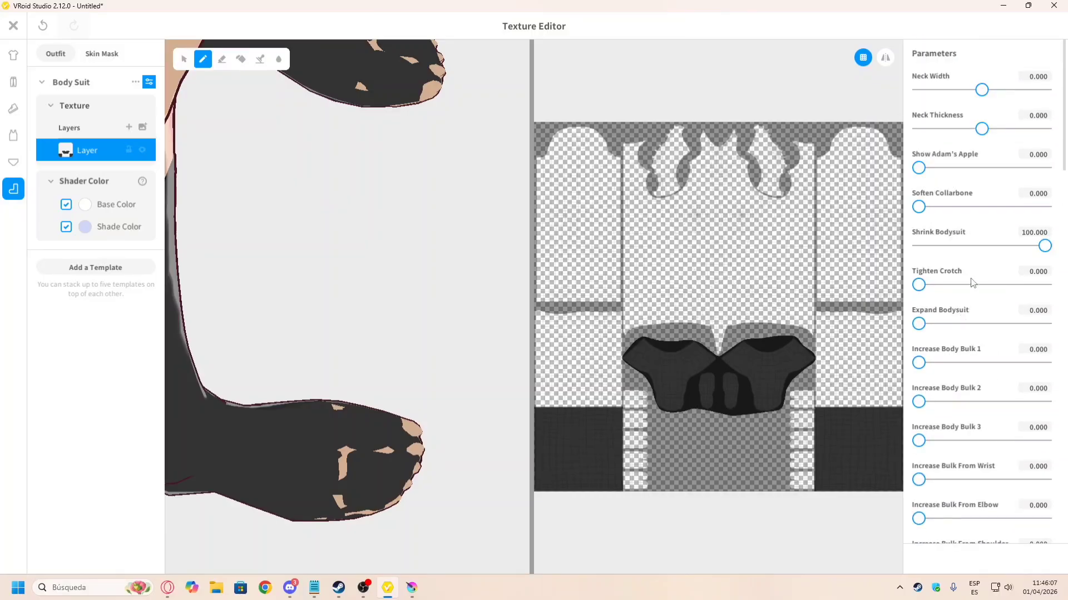
left_click_drag(1032, 252, 1066, 247)
Step: Return to the Long Boots texture layers with the whole character in frame
right_click_drag(366, 301, 295, 305)
scroll(295, 305, "down", 6)
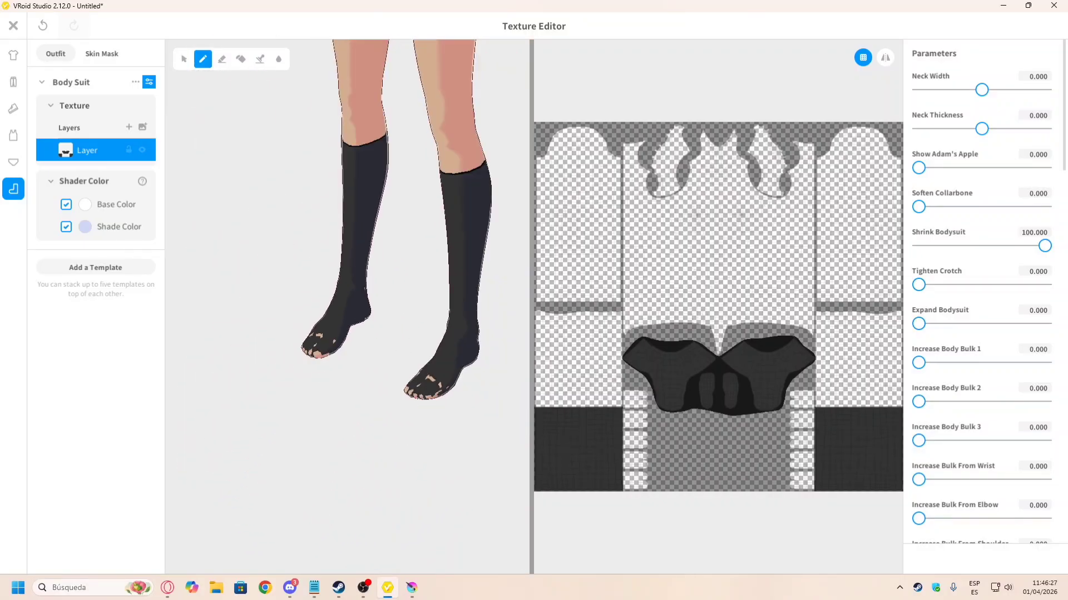
scroll(389, 314, "down", 4)
scroll(368, 352, "down", 6)
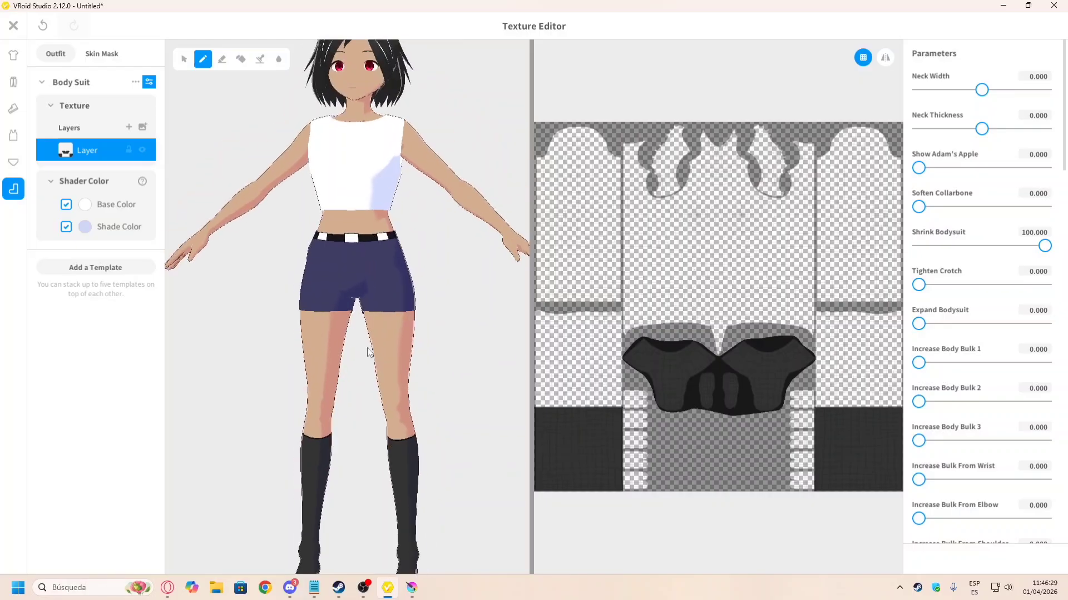
scroll(367, 352, "down", 4)
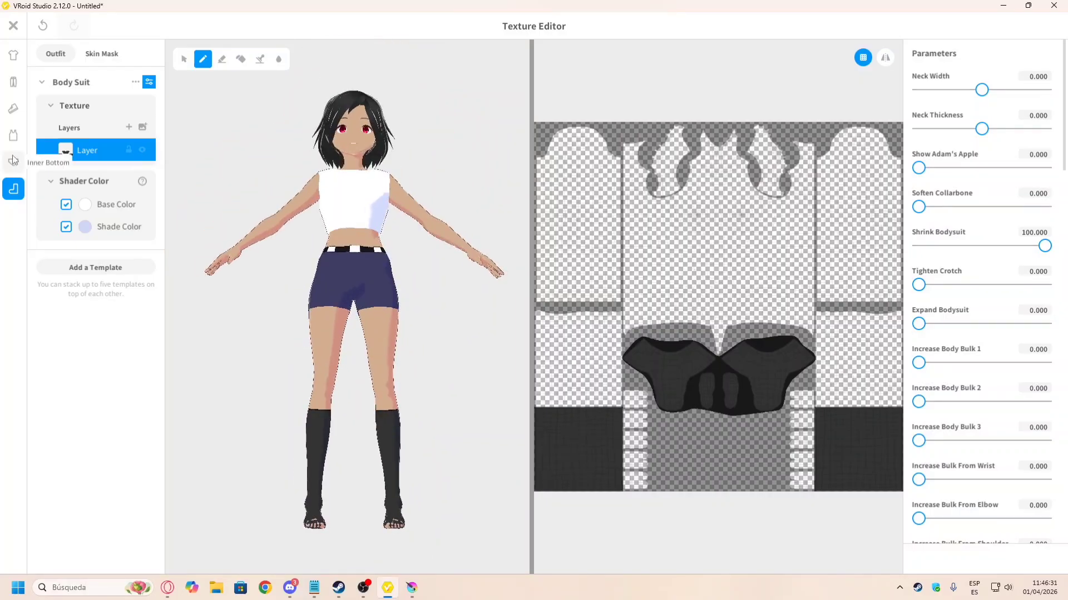
left_click(13, 109)
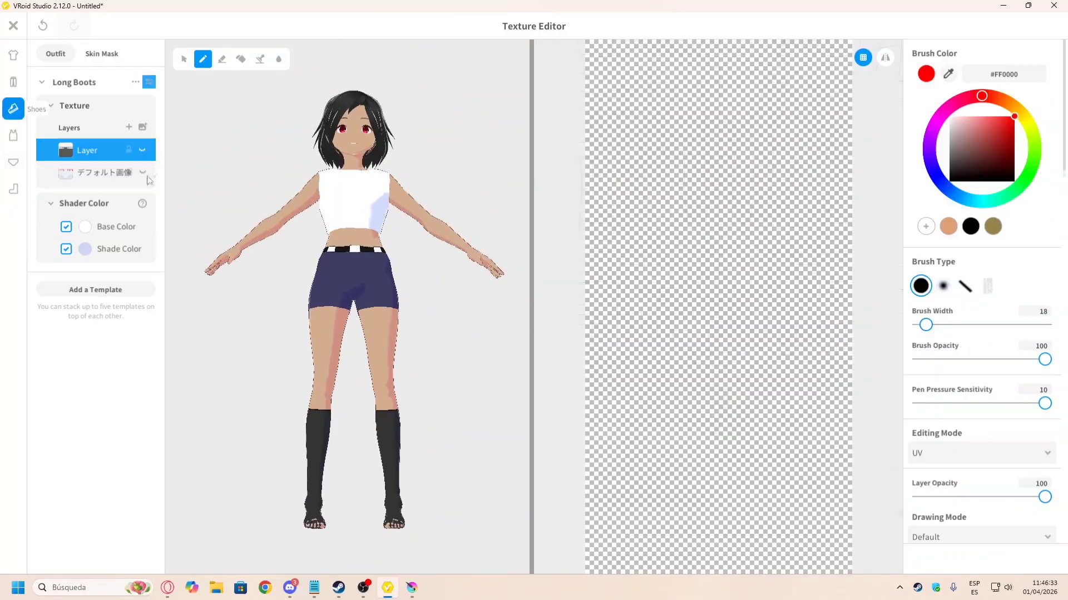
Step: Delete the default image layer from the Long Boots texture and hide the remaining layer with the character seen from the side
right_click(80, 176)
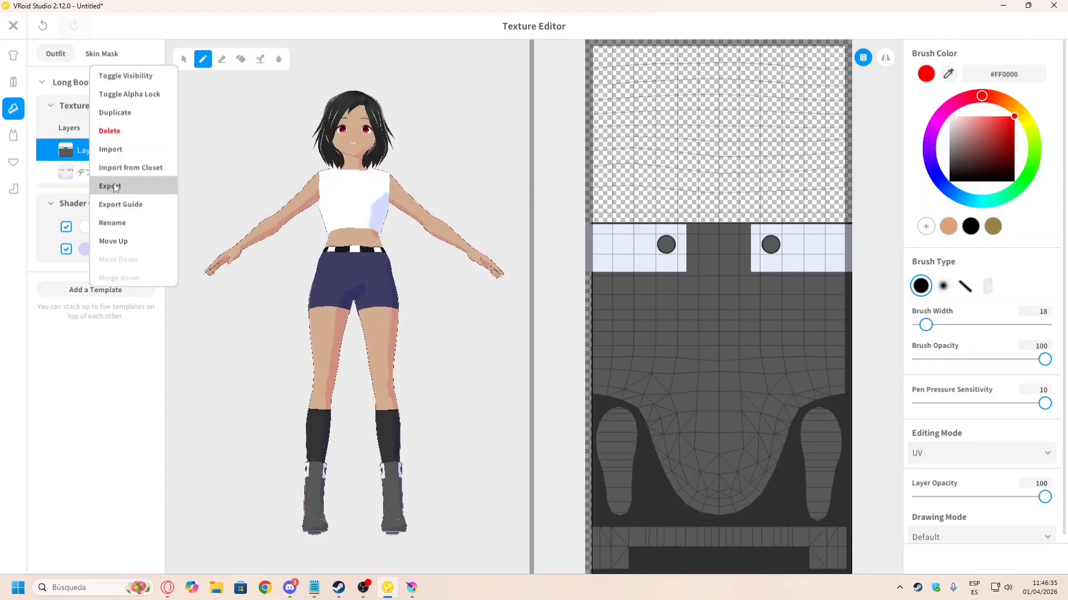
left_click(127, 131)
right_click_drag(429, 309, 409, 373)
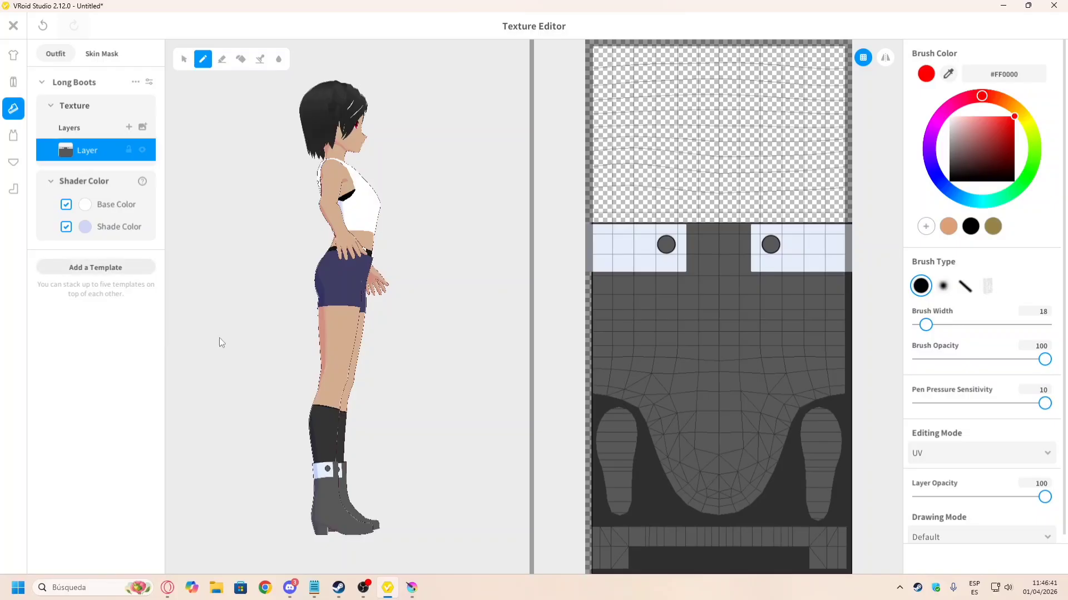
left_click(143, 150)
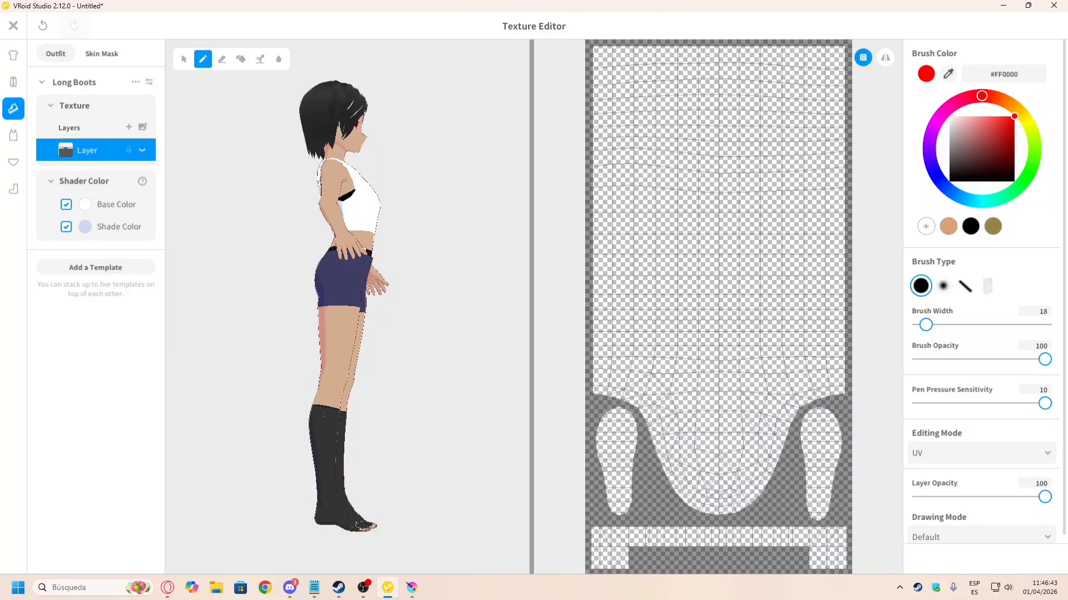
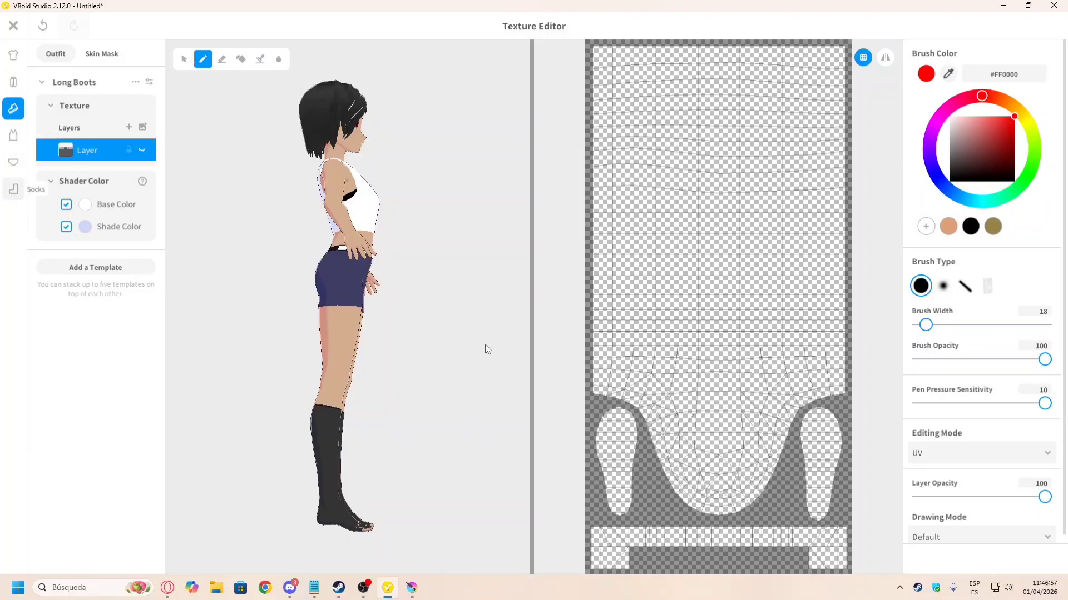
Step: Examine the Body Suit's parameter list and the socks on the feet for a setting that fits the toes
left_click(14, 189)
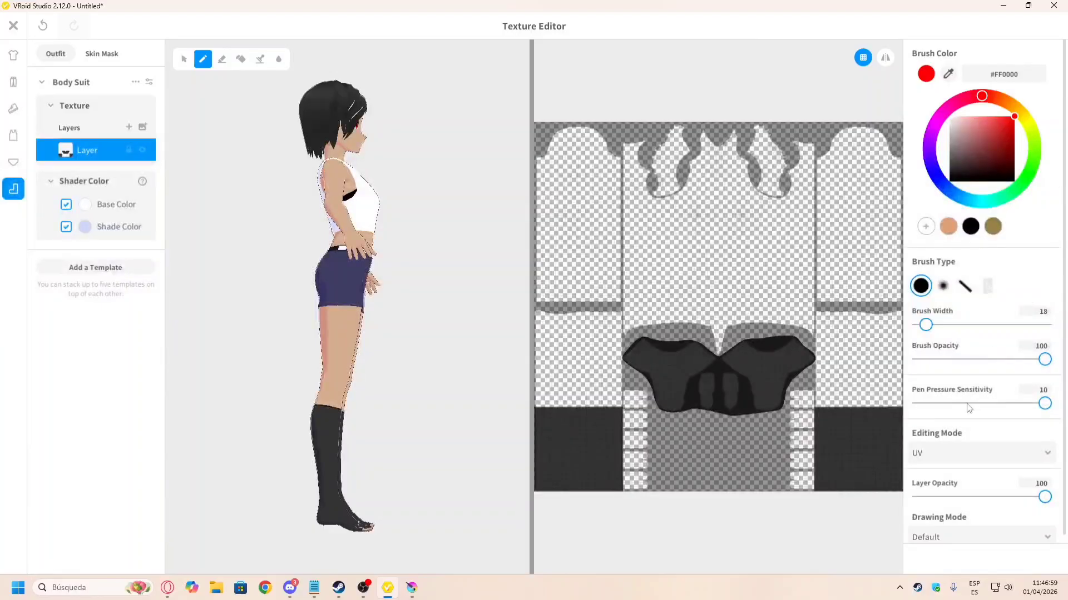
left_click(149, 82)
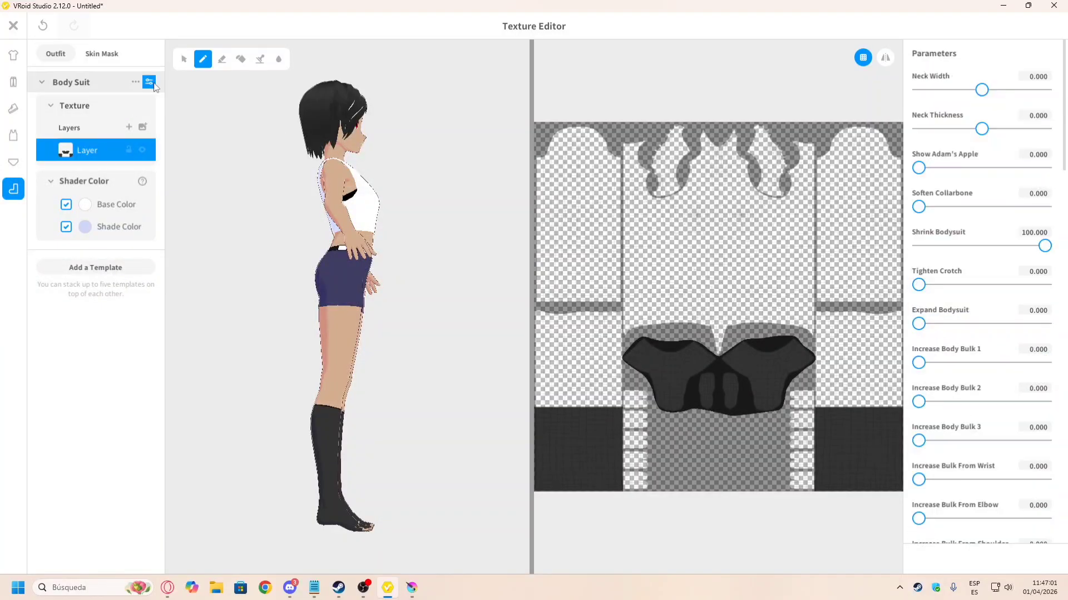
scroll(1019, 253, "down", 15)
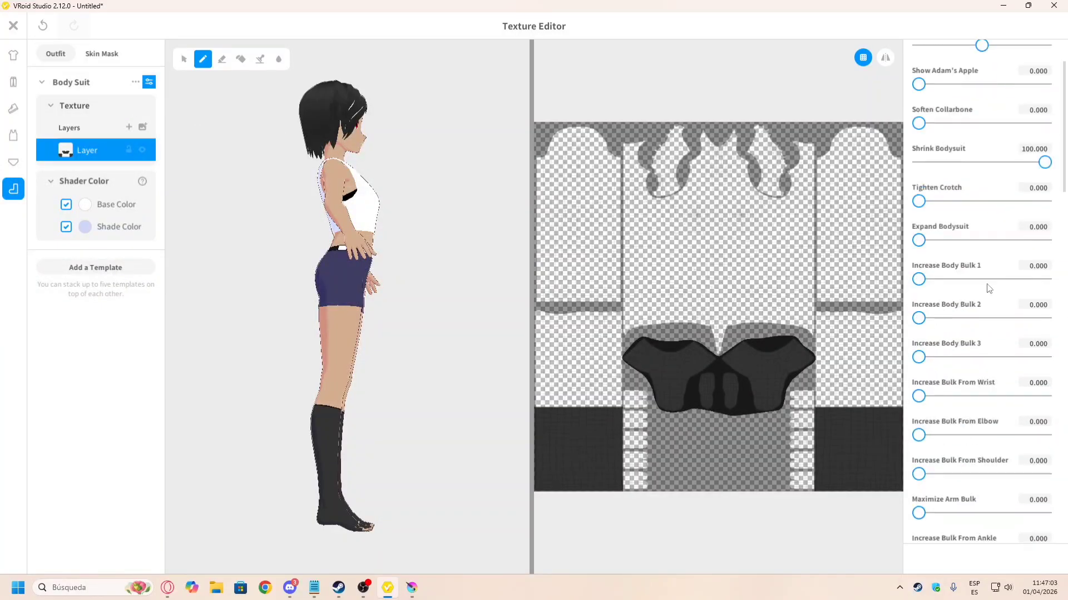
scroll(997, 309, "down", 10)
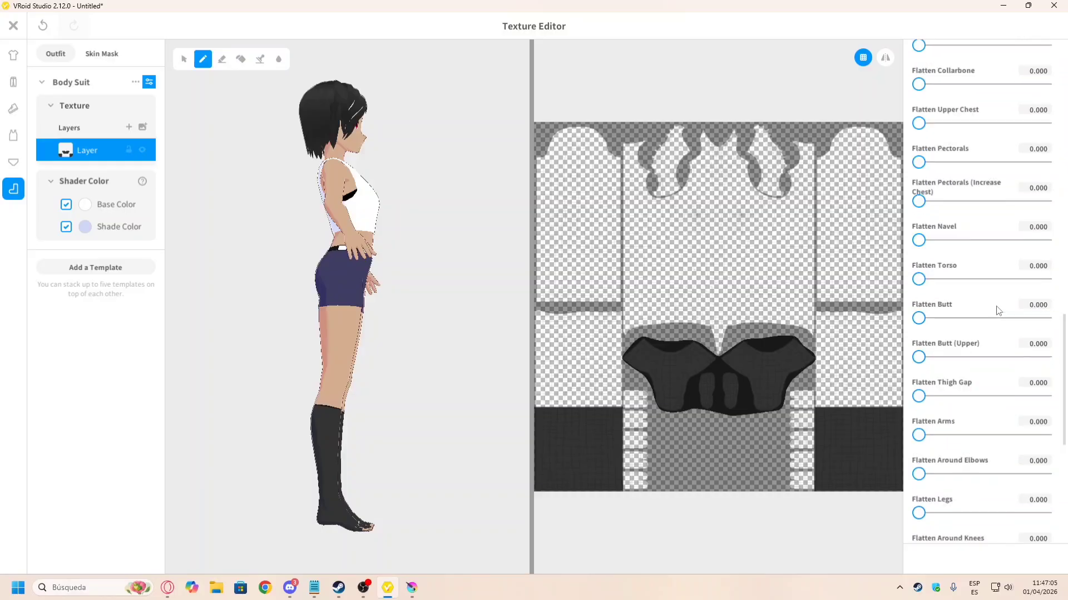
left_click_drag(1044, 375, 828, 393)
mouse_move(371, 524)
right_mouse_down()
mouse_move(355, 524)
mouse_move(392, 514)
mouse_move(371, 521)
right_mouse_up()
scroll(991, 424, "up", 15)
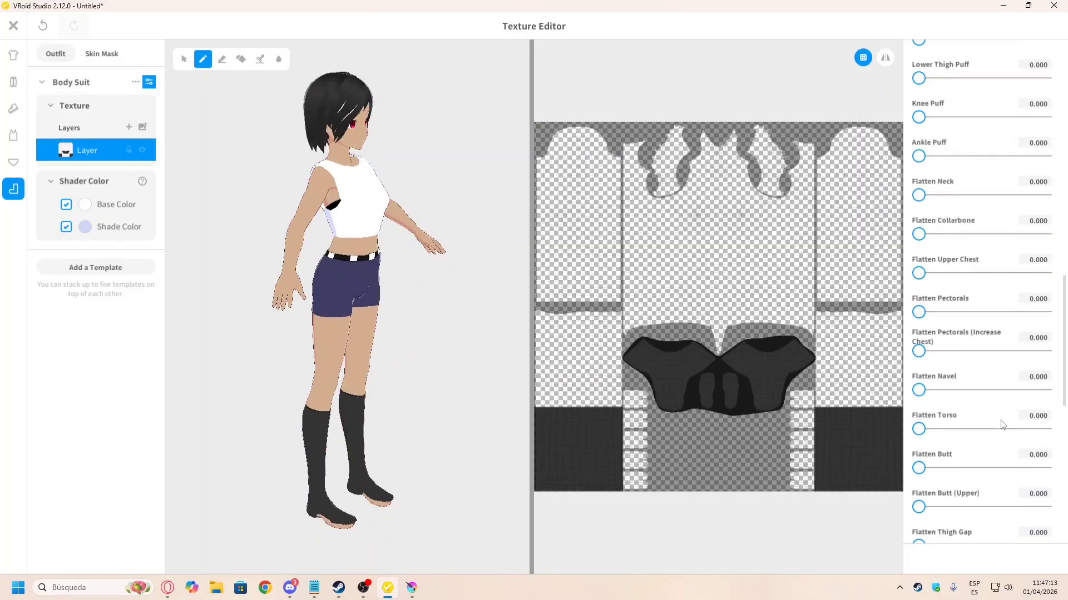
scroll(1000, 422, "up", 8)
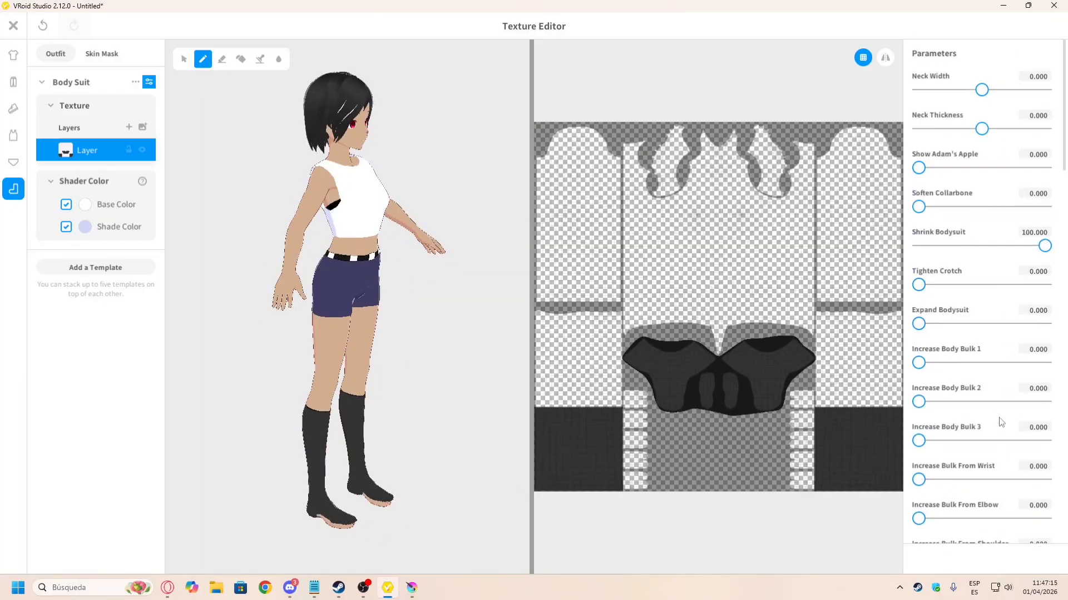
Step: Show the Long Boots texture layer again and compare the boots with the character reference image in Discord
left_click(13, 162)
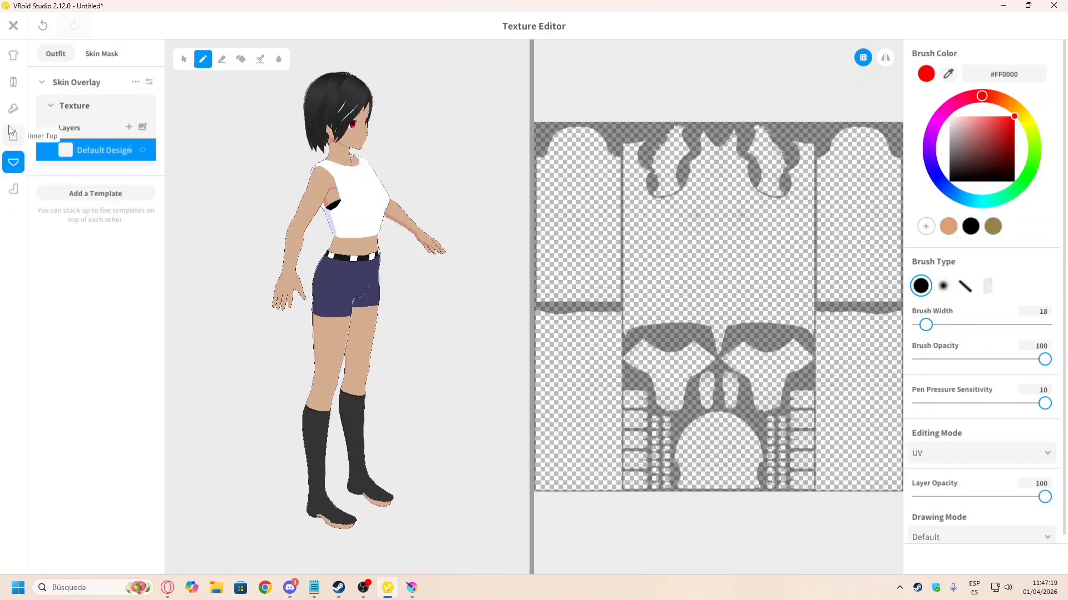
left_click(14, 108)
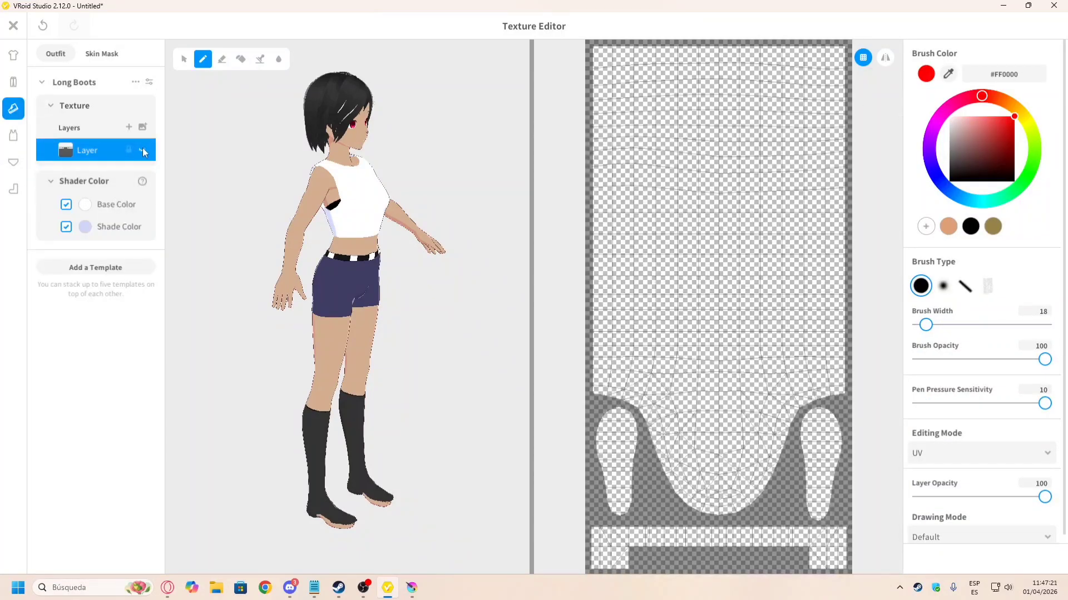
right_click_drag(405, 338, 418, 444)
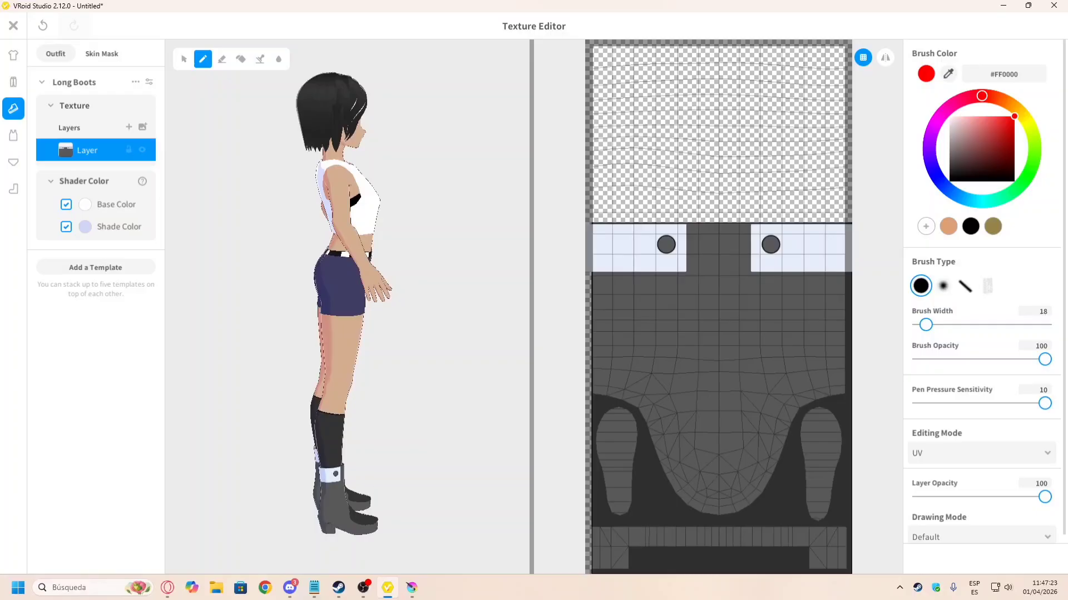
right_click_drag(365, 532, 384, 500)
scroll(385, 370, "down", 1)
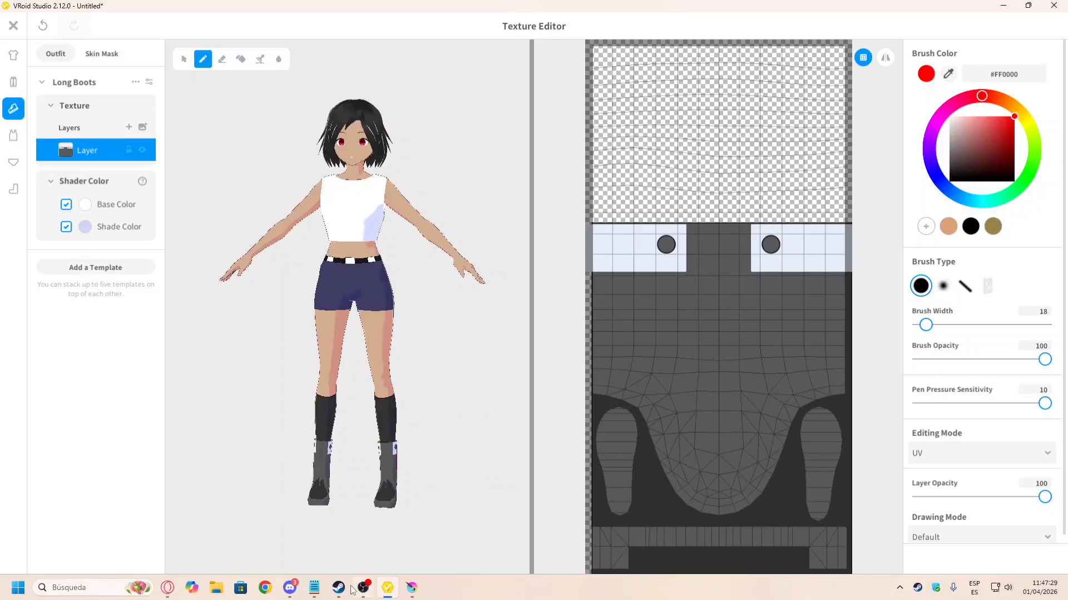
left_click(289, 587)
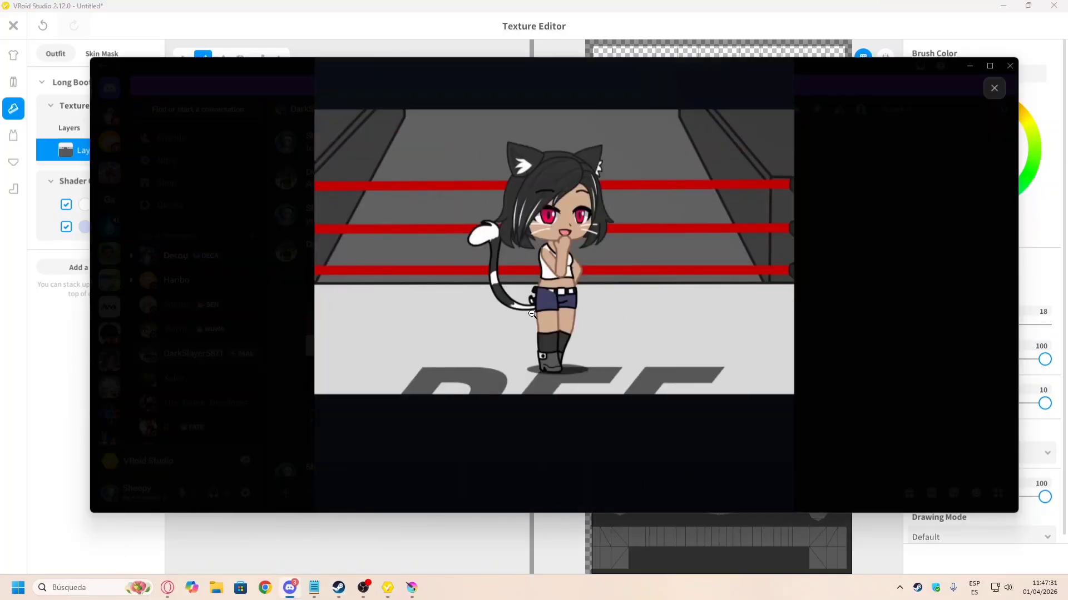
left_click(452, 541)
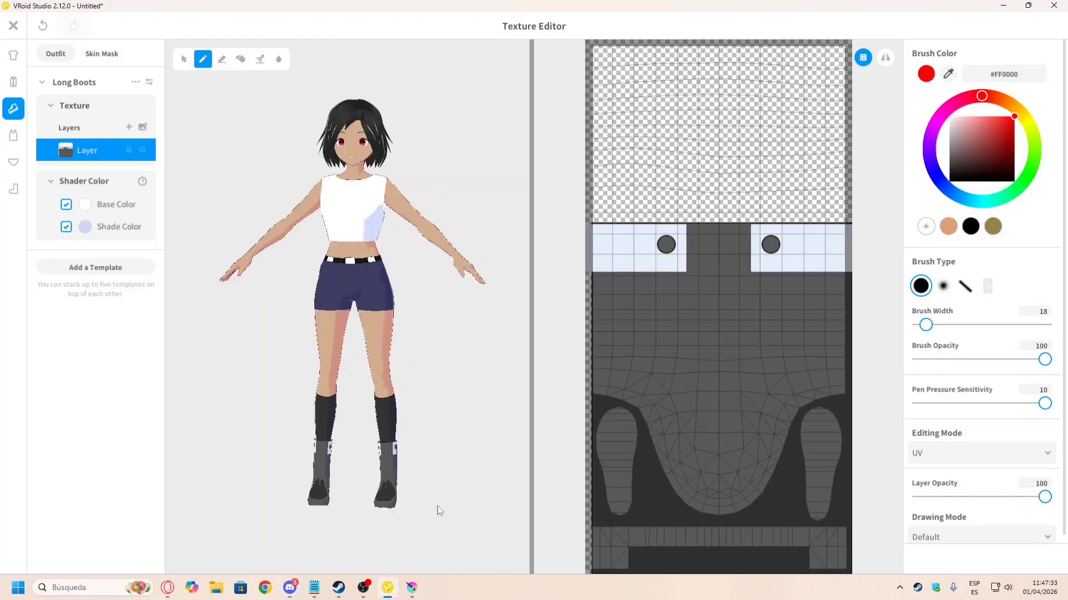
Step: Close the texture editor, saving the shoes as a new item, and rename that item Lucy Shoes
left_click(13, 26)
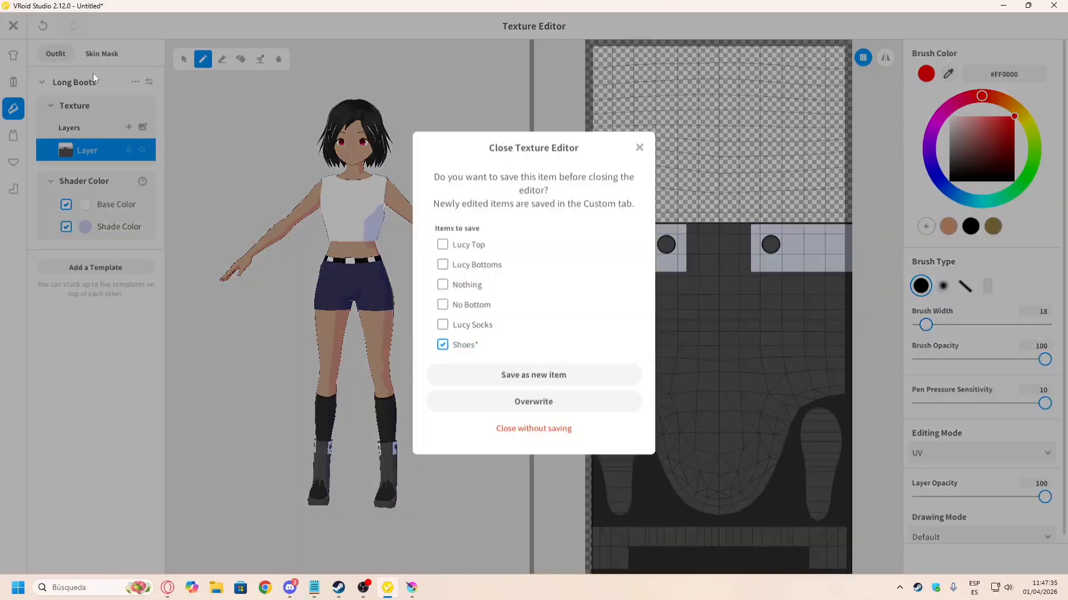
left_click(534, 375)
right_click(72, 273)
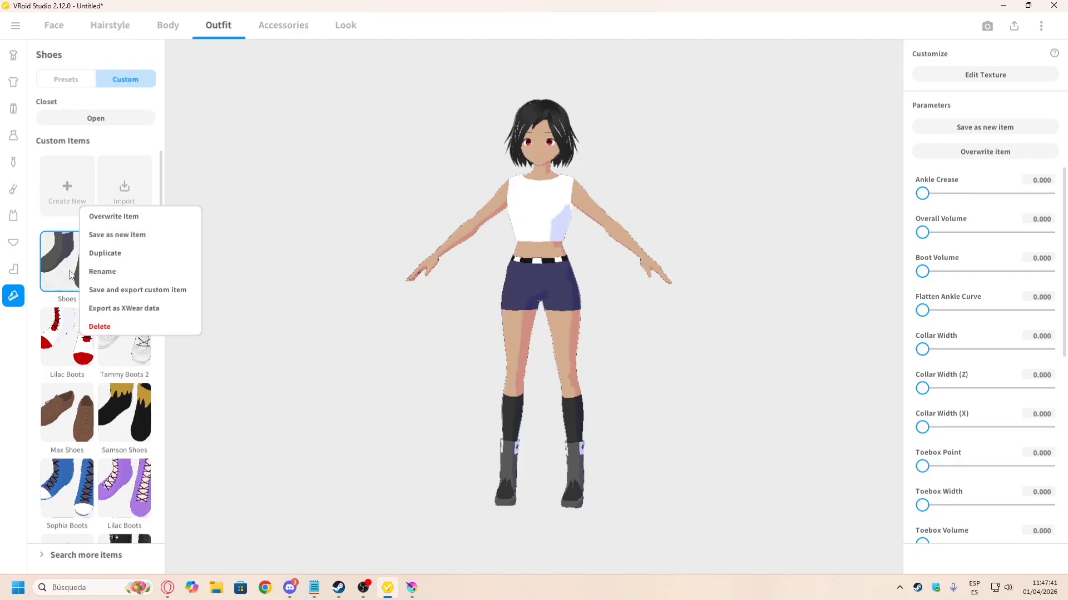
left_click(117, 276)
double_click(480, 280)
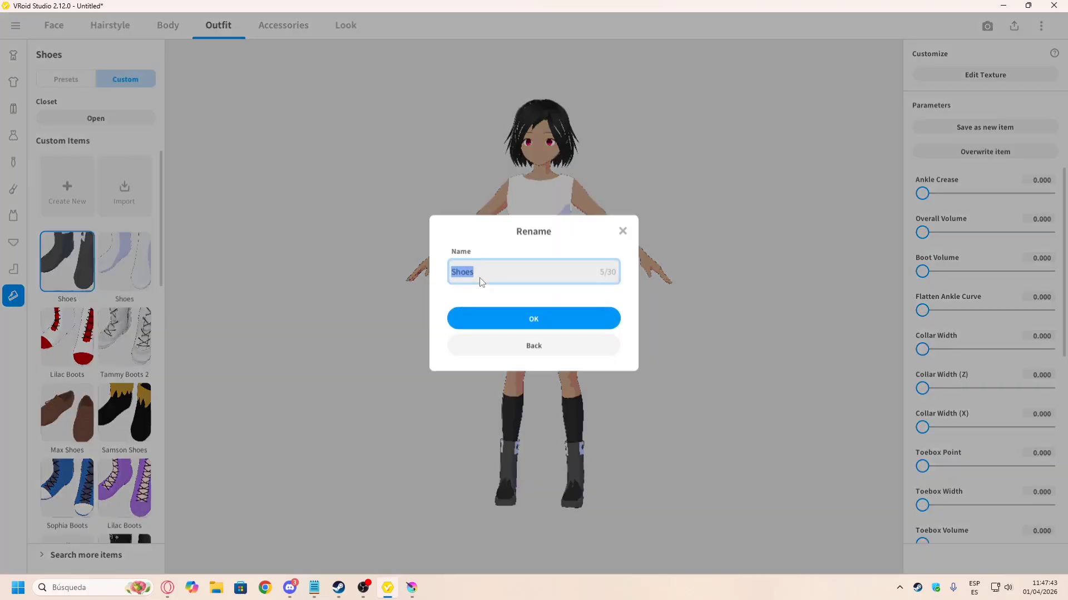
type("Lucy")
left_click(498, 315)
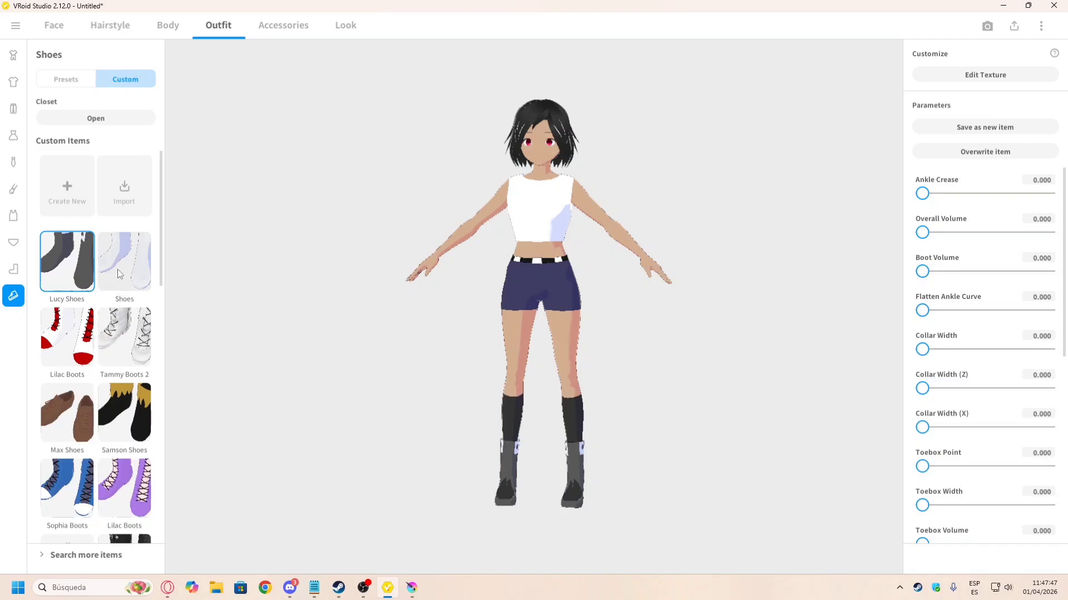
Step: Delete the leftover plain white Shoes item beside Lucy Shoes and save the model as Lucy in the Lucy folder
right_click(119, 273)
left_click(167, 321)
left_click(19, 28)
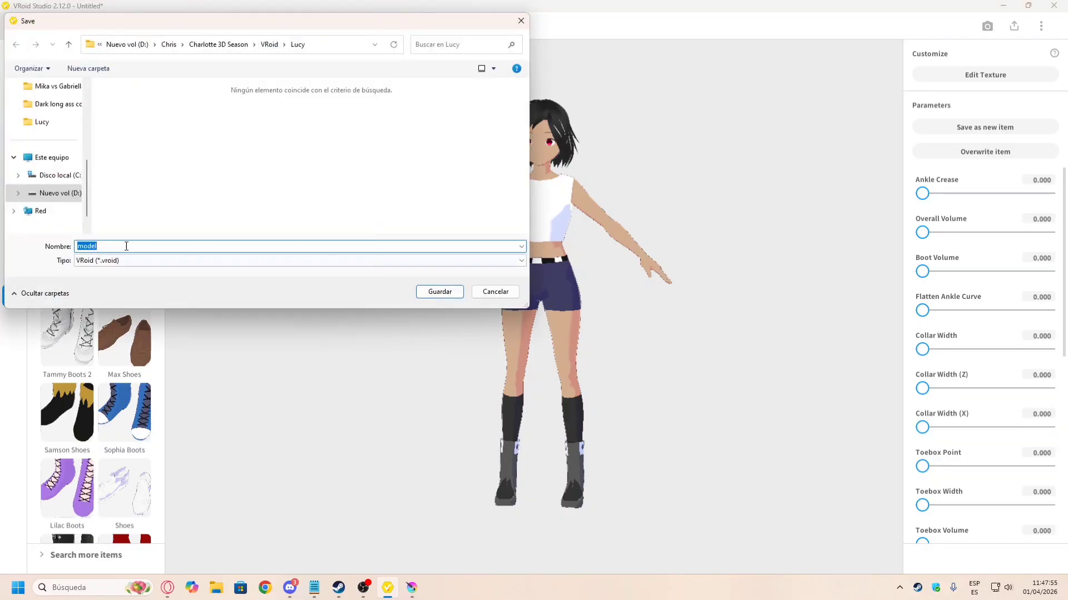
type("Lucy")
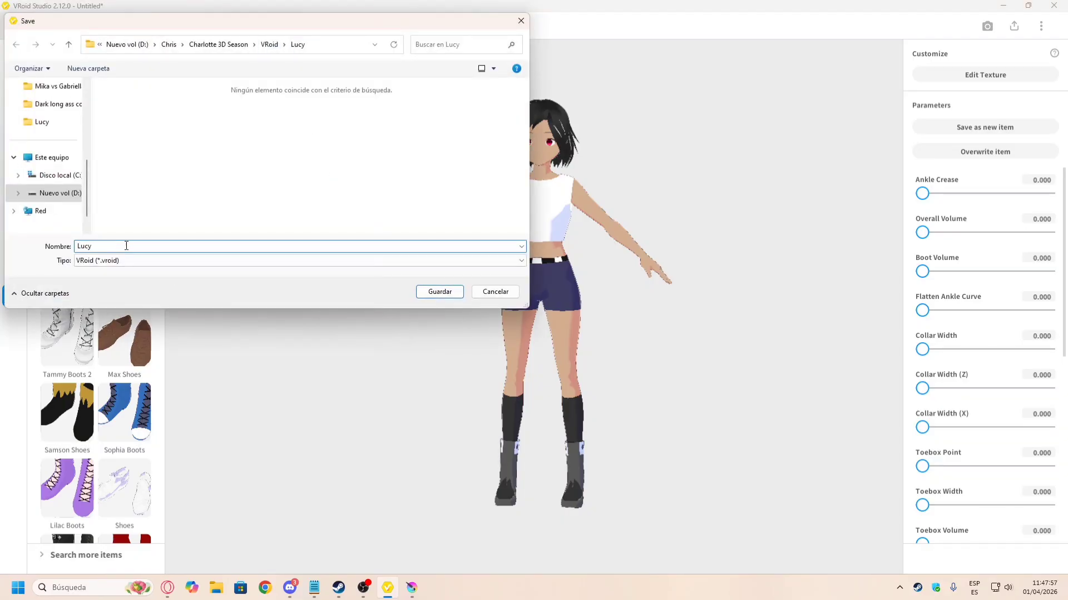
left_click(438, 293)
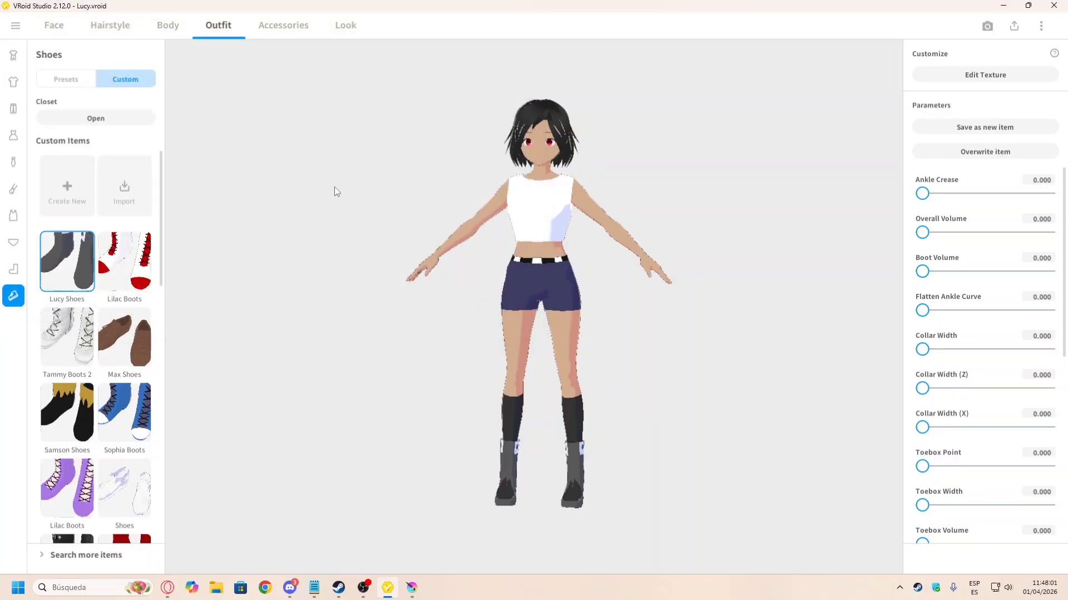
Step: Look through the Accessories closet with its Custom Items, Textures, Booth Library and PC filters
left_click(308, 21)
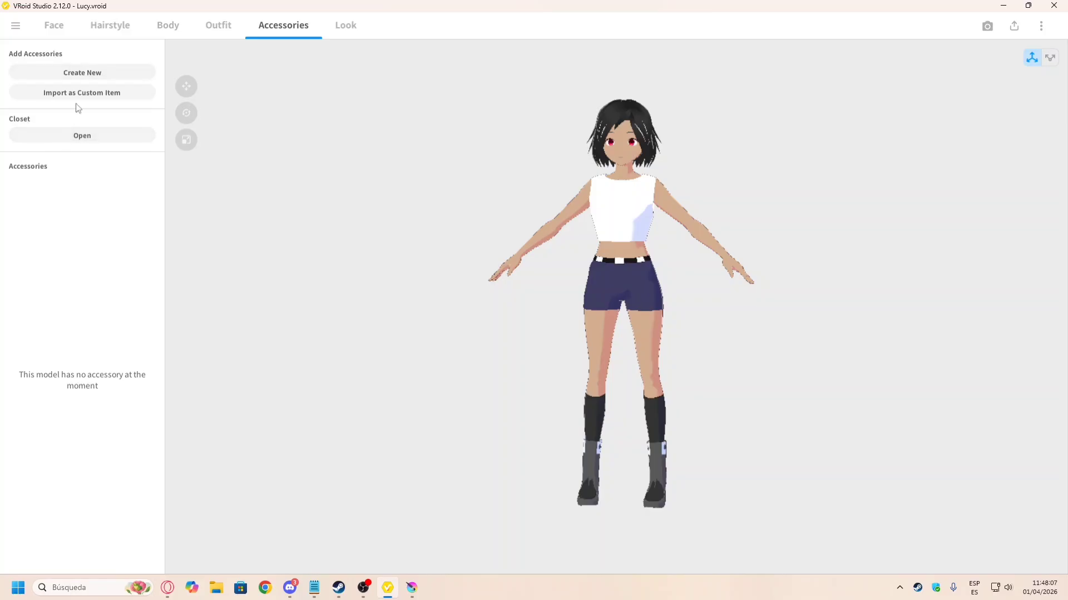
left_click(77, 138)
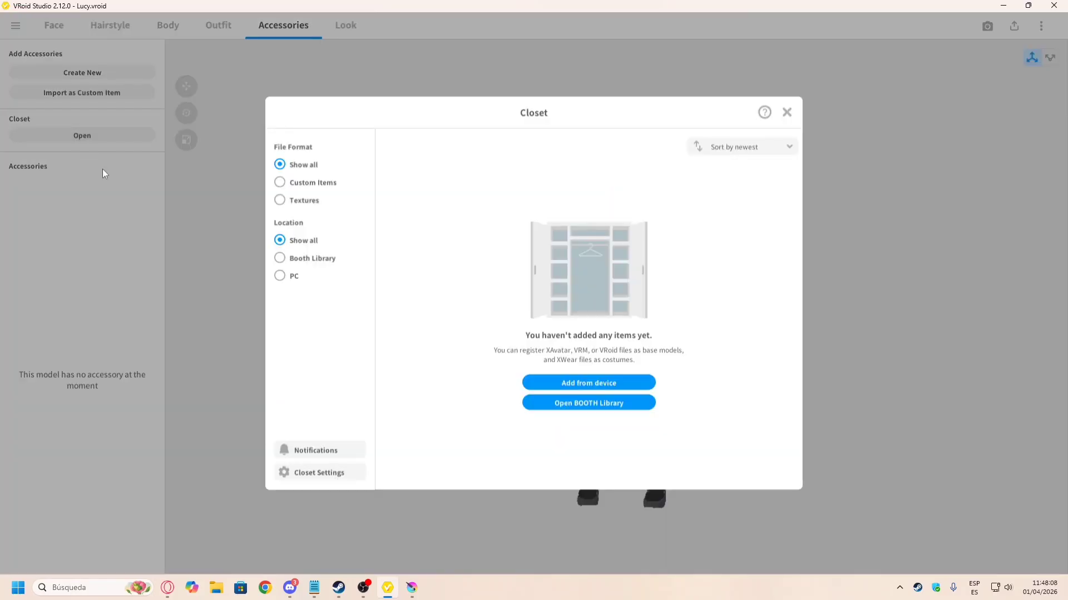
left_click(300, 184)
left_click(296, 199)
left_click(282, 258)
left_click(281, 274)
left_click(280, 240)
left_click(281, 165)
left_click(786, 112)
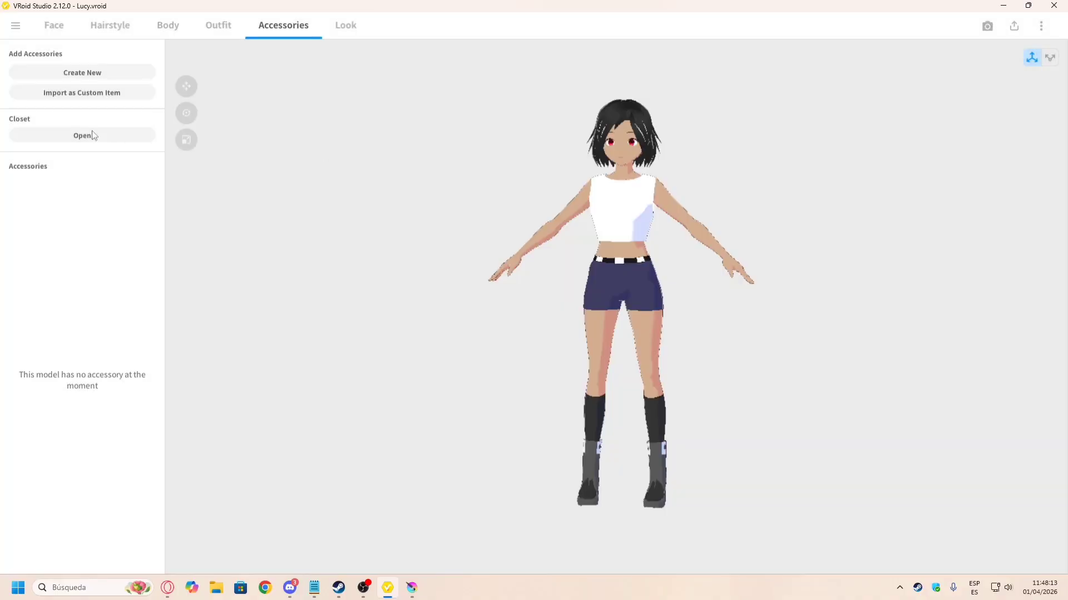
Step: Add the Cat Ears accessory from Furry Ears and sample the hair's colour, #202020, for it
left_click(102, 74)
left_click(192, 95)
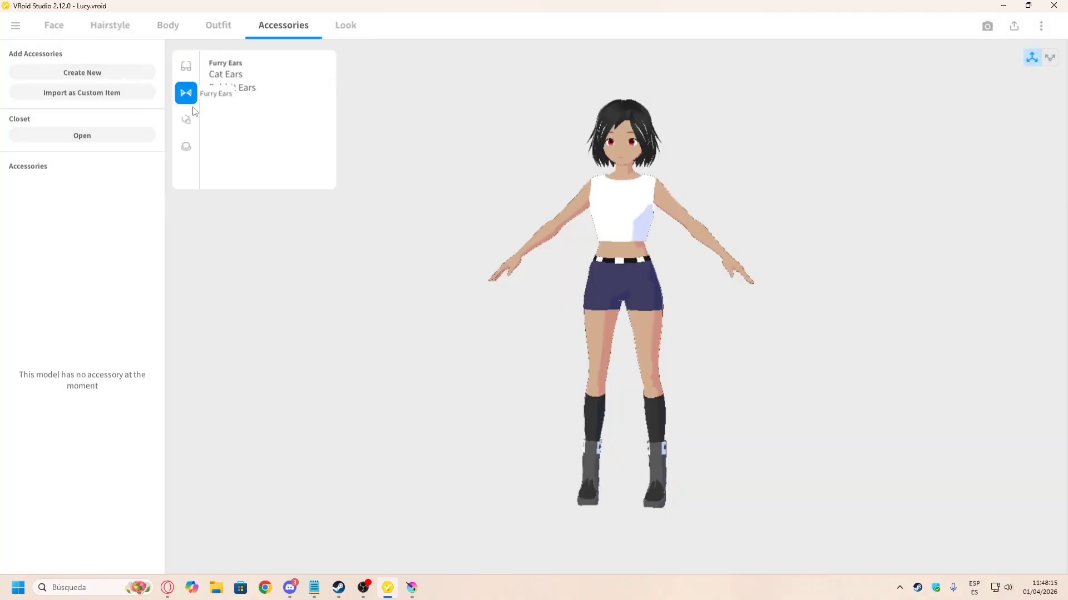
left_click(232, 75)
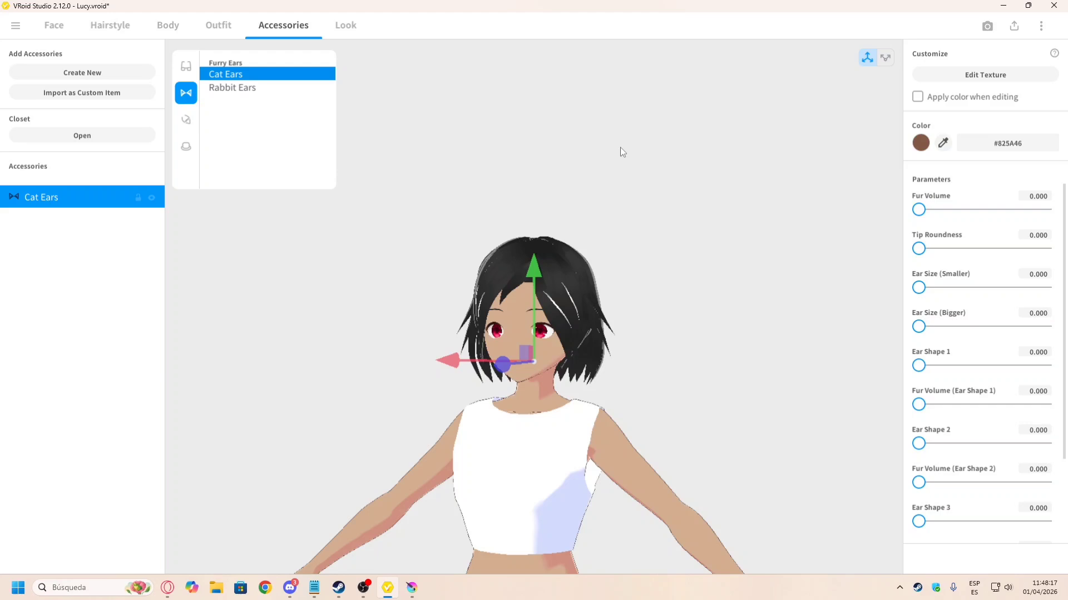
left_click(619, 257)
left_click(942, 143)
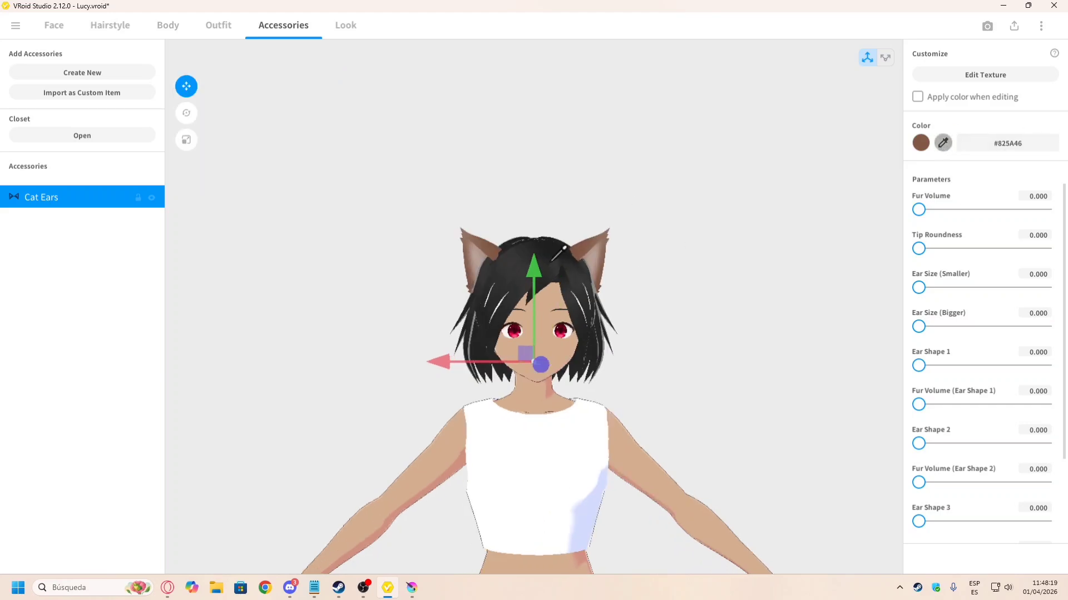
left_click(551, 238)
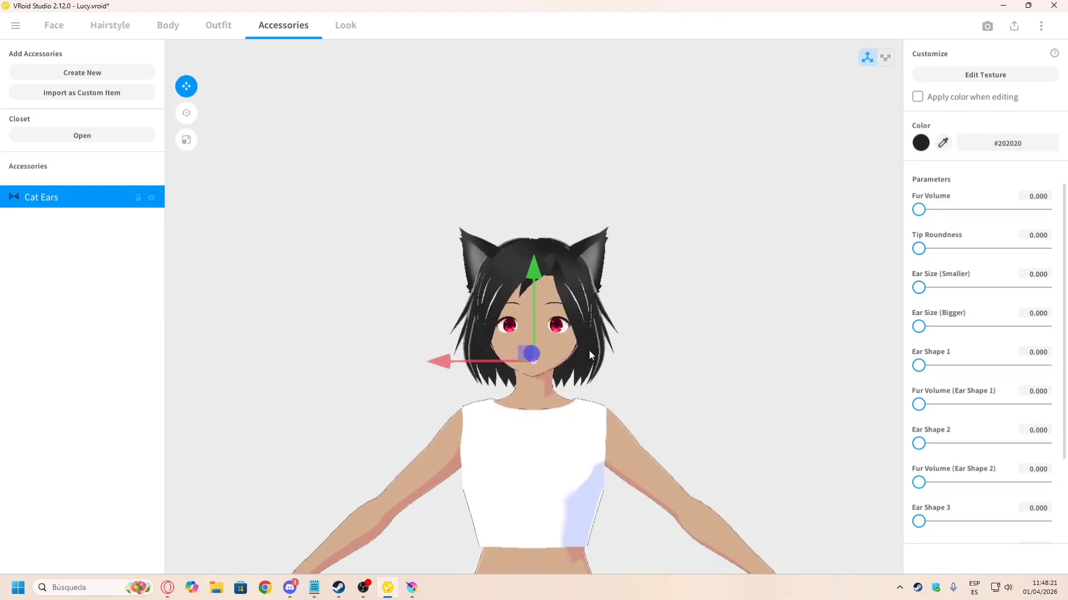
Step: Compare the cat ears with the Discord reference image and try Ear Shape 1 and its Fur Volume, leaving both at 0
left_click(289, 587)
left_click(670, 4)
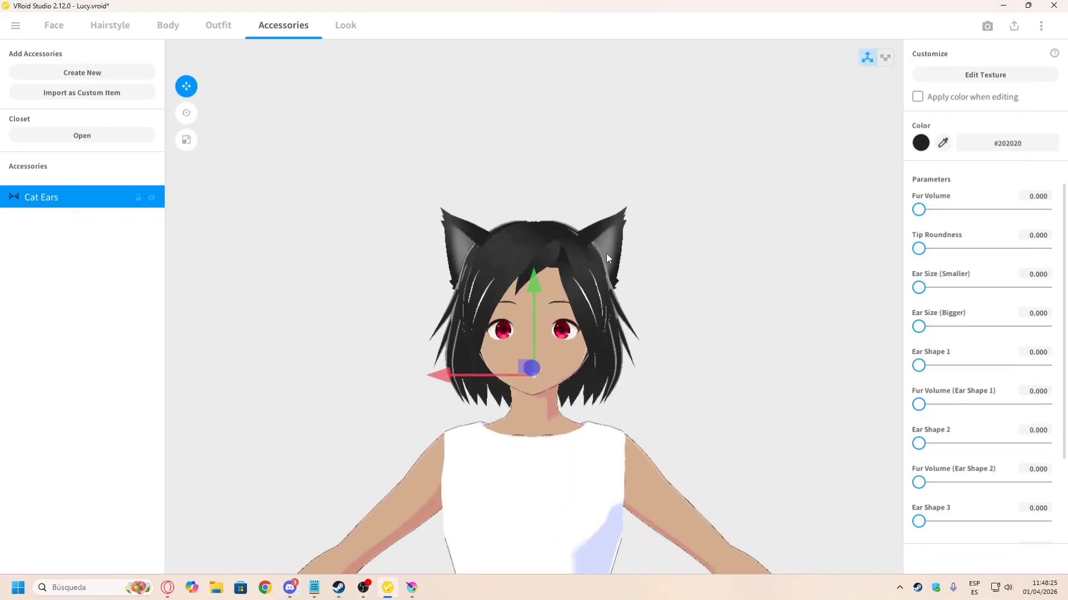
scroll(944, 377, "down", 2)
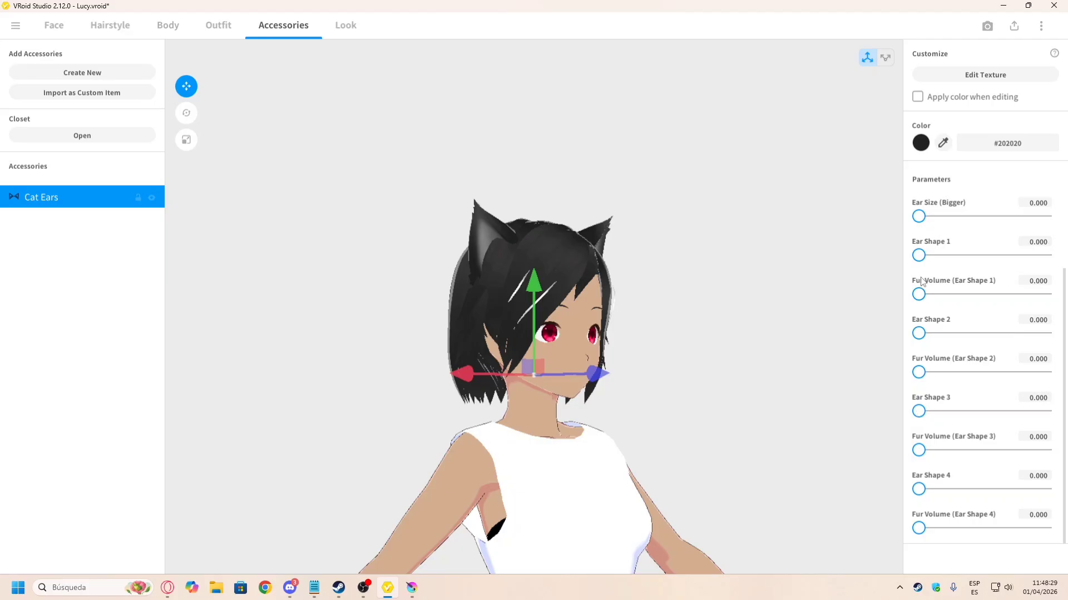
left_click_drag(923, 251, 905, 249)
mouse_move(918, 294)
left_mouse_down()
mouse_move(1067, 300)
mouse_move(918, 295)
left_mouse_up()
Step: Try the cat ears' main Fur Volume at 100, inspect it from the front, and reset it to 0
scroll(963, 337, "up", 2)
left_click_drag(920, 210, 1064, 221)
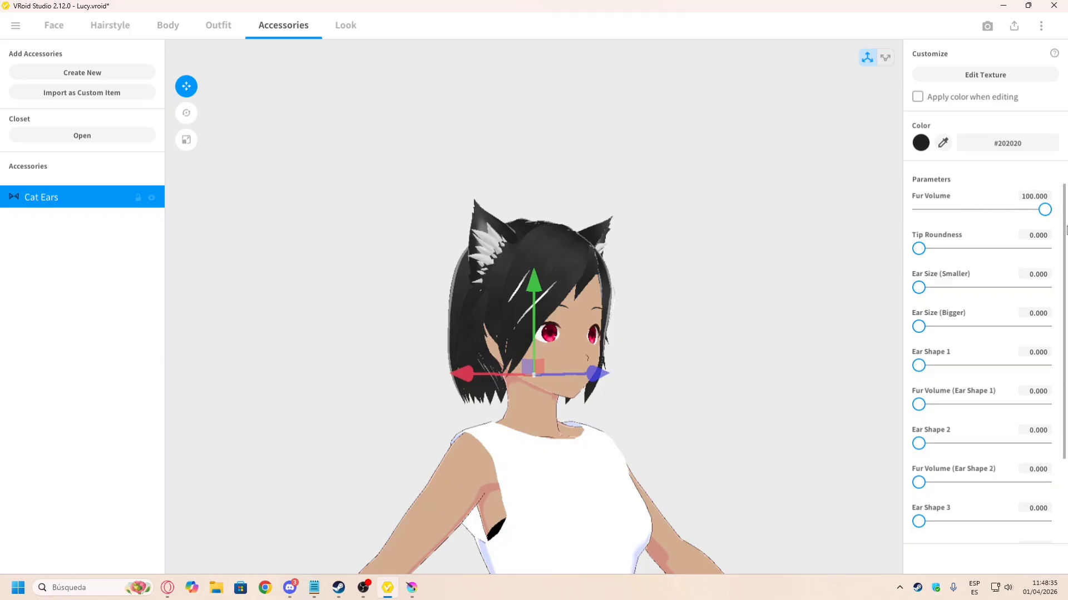
right_click_drag(637, 290, 609, 290)
mouse_move(1035, 213)
left_mouse_down()
mouse_move(1010, 212)
mouse_move(1046, 218)
left_mouse_up()
left_click_drag(1009, 214, 901, 210)
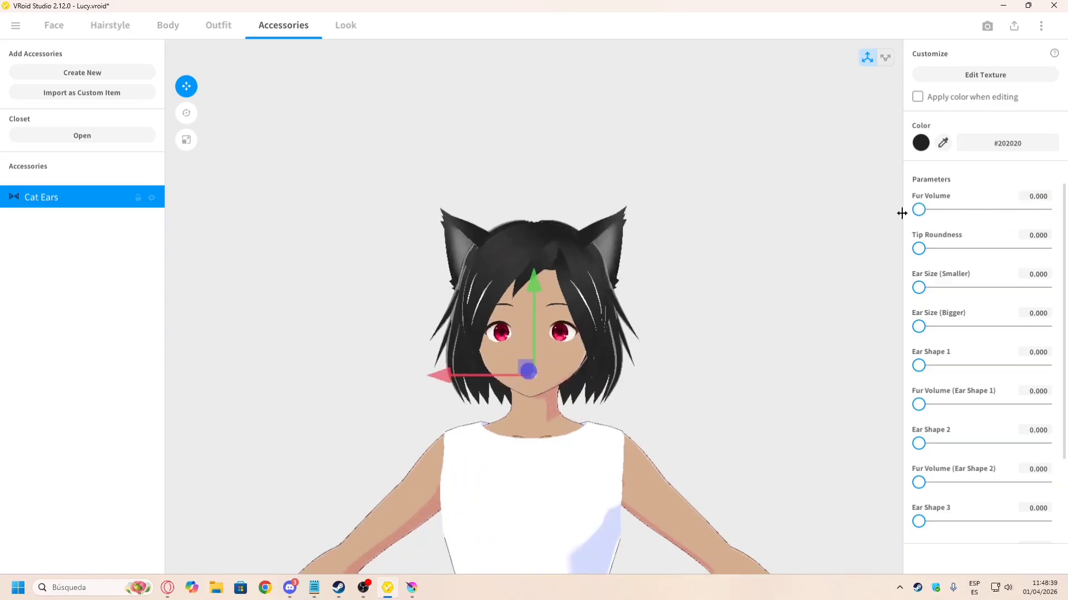
right_click_drag(741, 231, 652, 235)
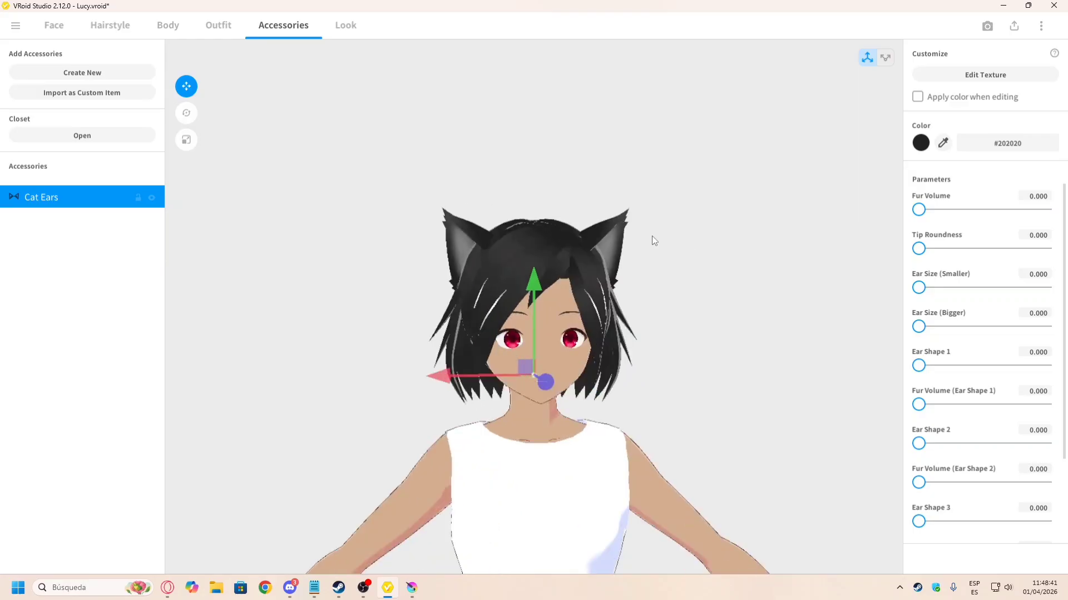
Step: Compare the cat ears on the model with the character's ears in the Discord reference image
key("alt+Tab")
key("alt+Tab")
right_click_drag(518, 219, 553, 221)
key("alt+Tab")
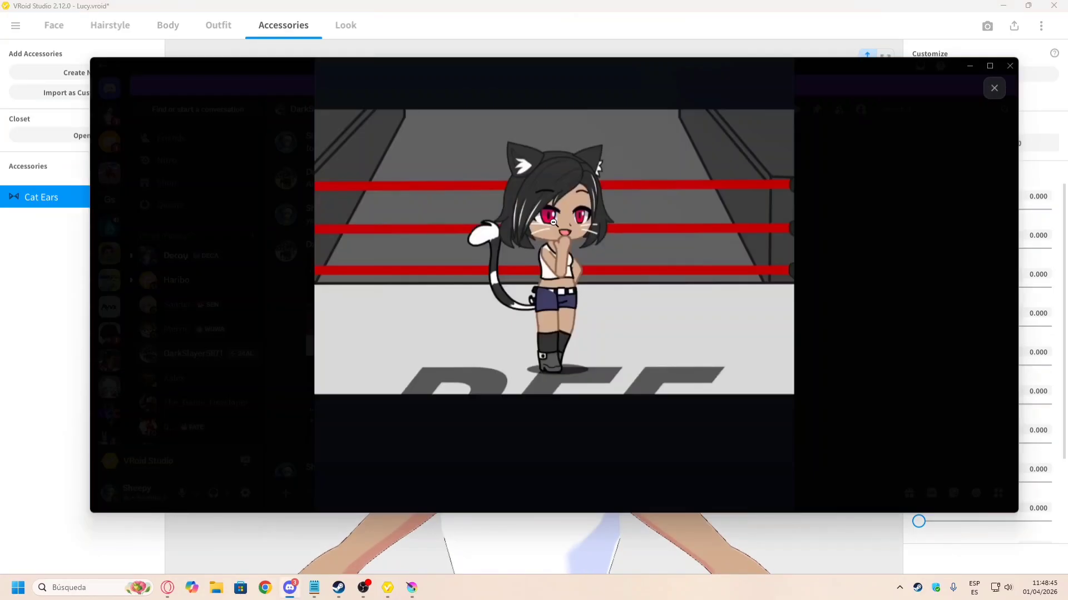
key("alt+Tab")
scroll(553, 222, "up", 2)
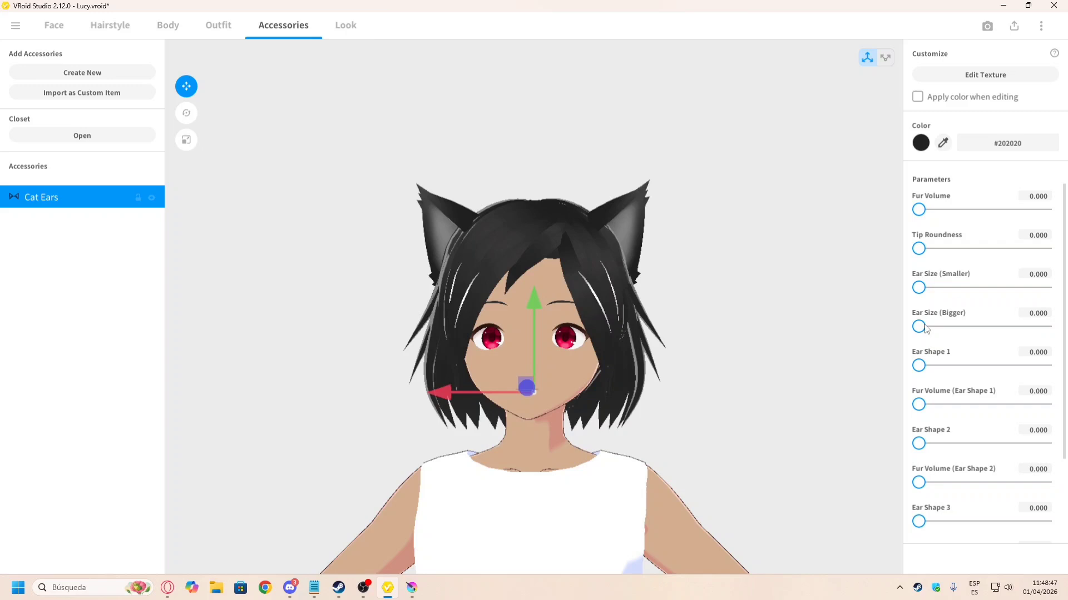
Step: Try Ear Shape 1 and Ear Shape 2 on the cat ears, leaving both at 0, and check the other Furry Ears accessories
left_click_drag(918, 366, 886, 363)
left_click_drag(918, 443, 848, 450)
left_click(102, 78)
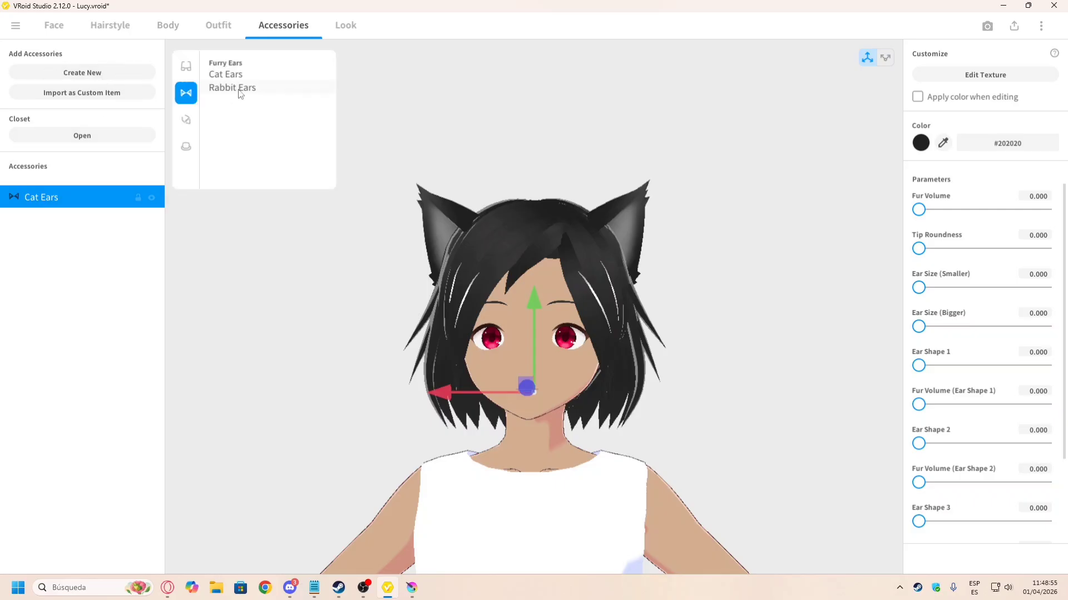
left_click(129, 342)
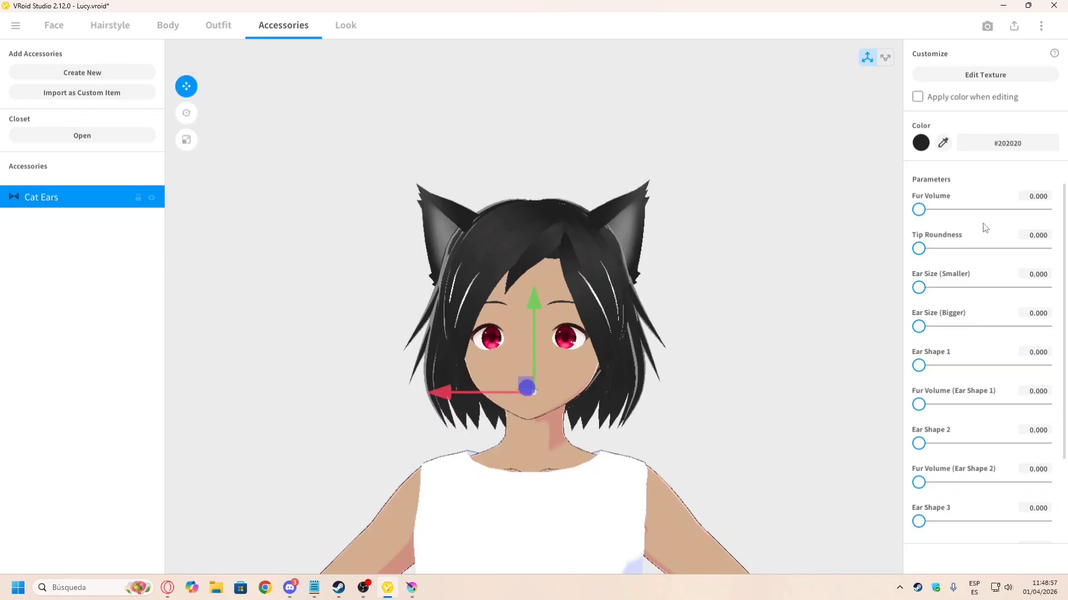
Step: Try the cat ears' Tip Roundness at 100, compare it with the Discord reference, and reset it to 0
right_click_drag(641, 218, 1000, 273)
left_click_drag(918, 248, 1045, 249)
key("alt+Tab")
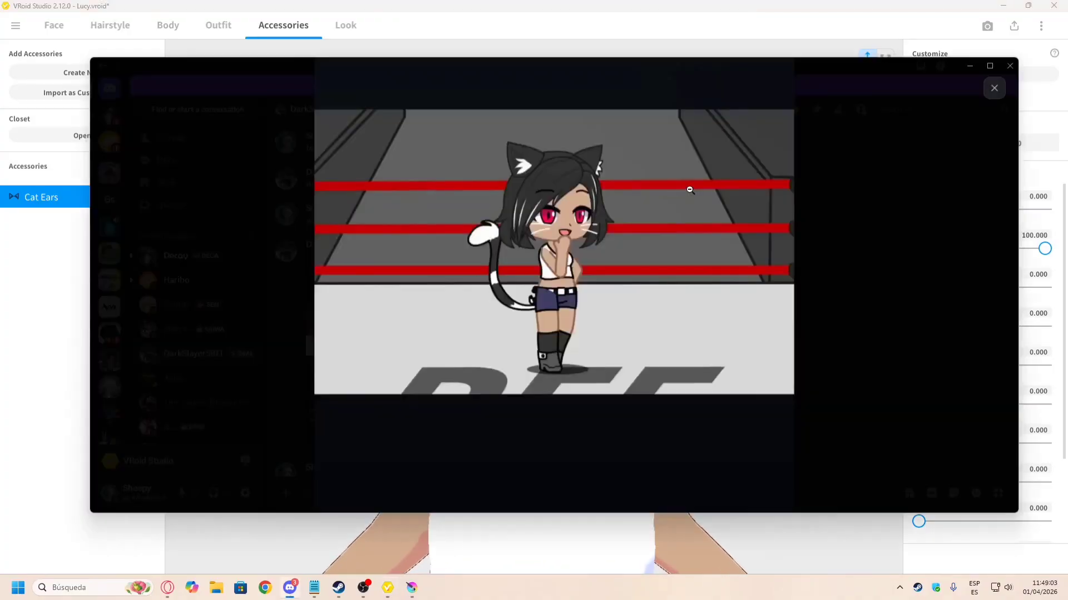
key("alt+Tab")
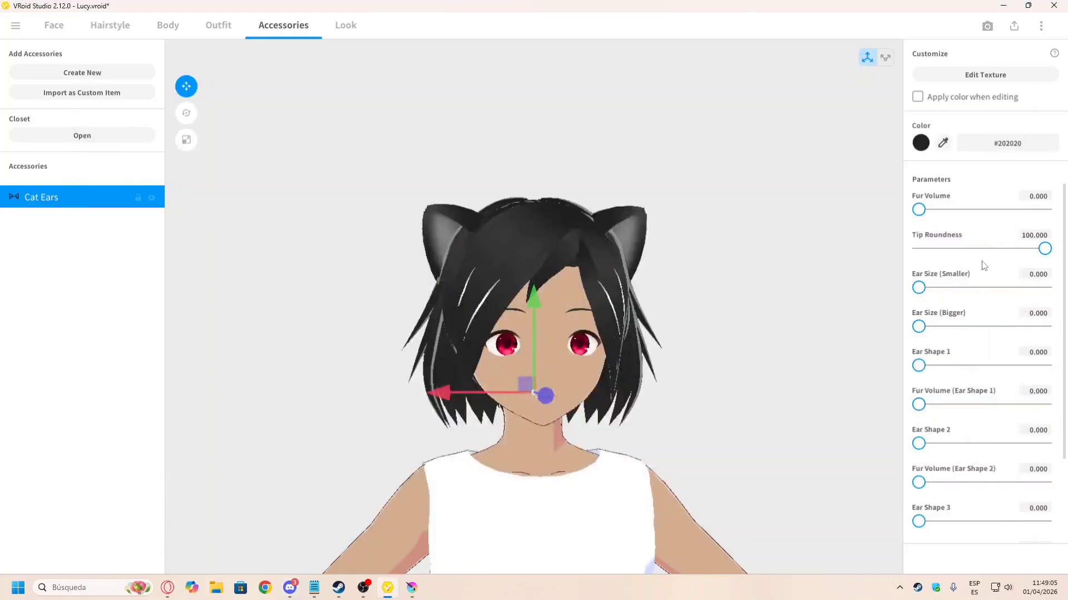
left_click_drag(1038, 248, 792, 274)
key("alt+Tab")
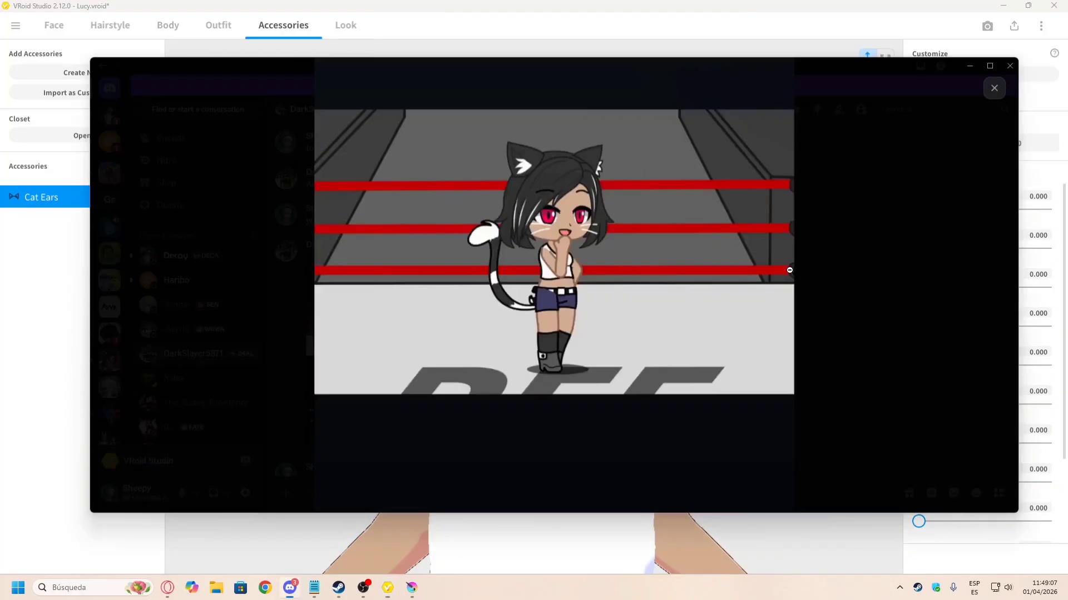
key("alt+Tab")
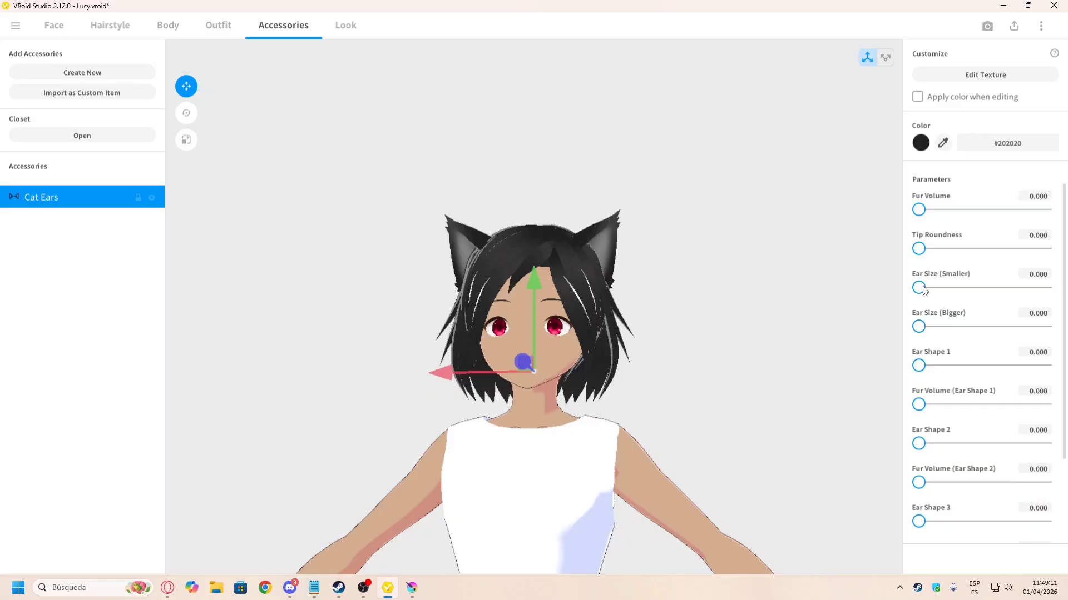
Step: Shrink the cat ears by setting Ear Size (Smaller) to 52.423 and check the proportions against the Discord reference
left_click_drag(920, 289, 1049, 303)
scroll(628, 242, "down", 2)
right_click_drag(641, 245, 648, 249)
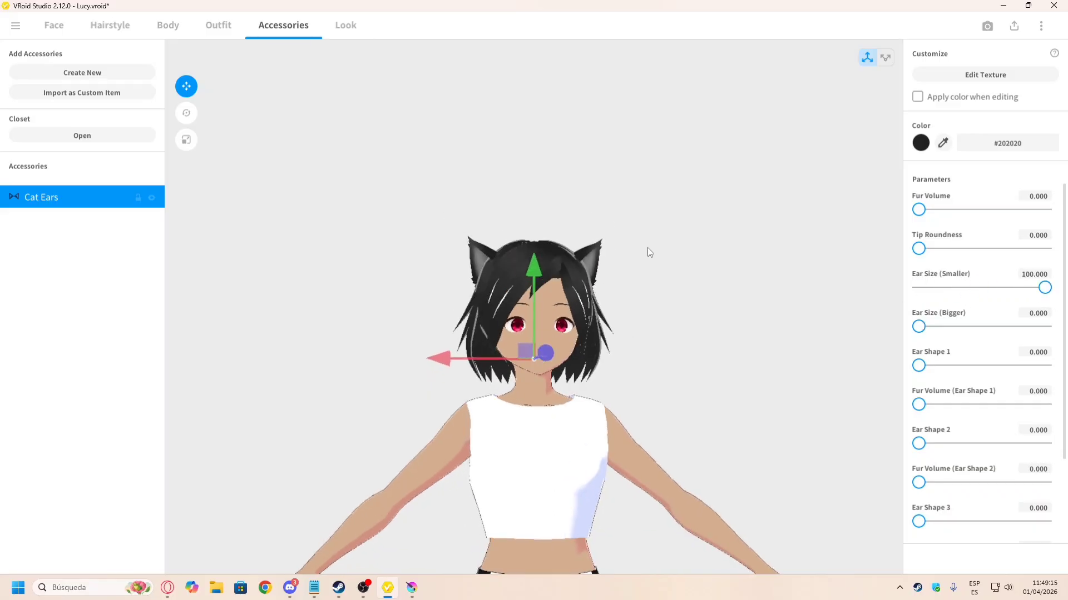
key("alt+Tab")
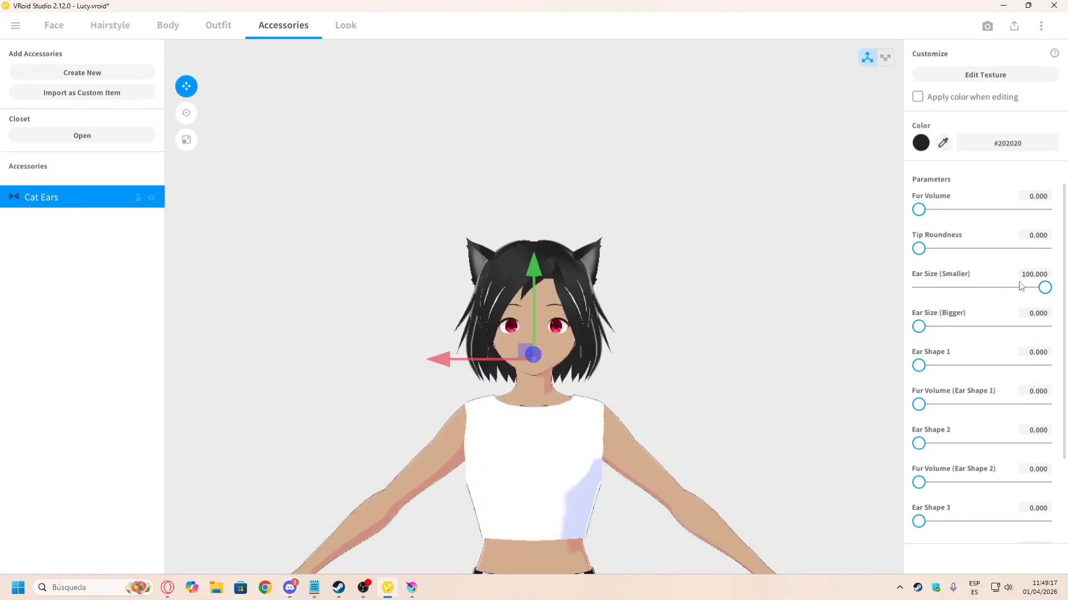
left_click_drag(1035, 292, 987, 295)
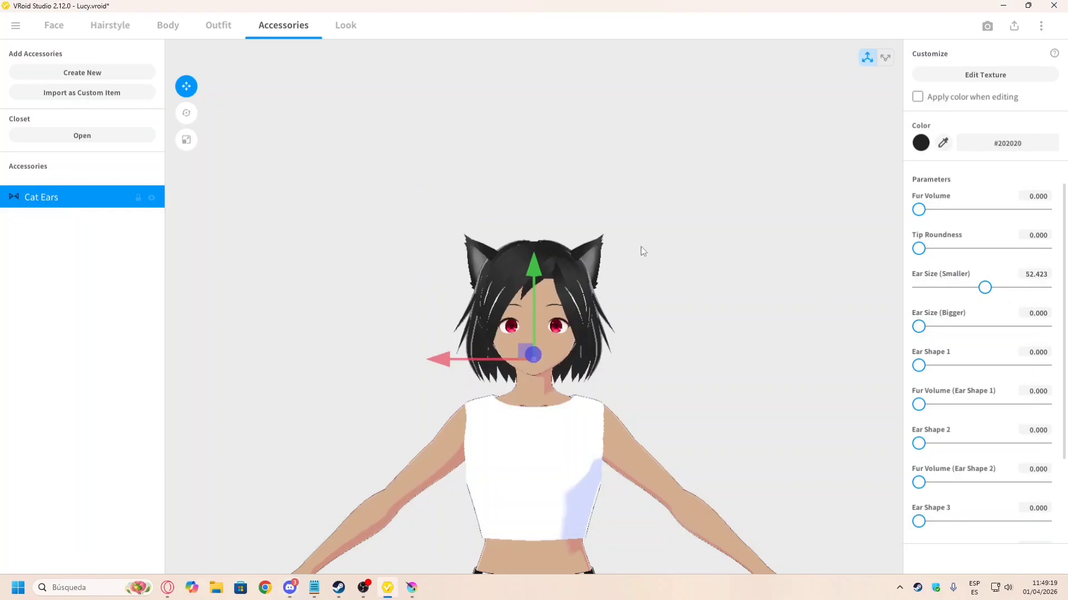
scroll(660, 253, "down", 5)
key("alt+Tab")
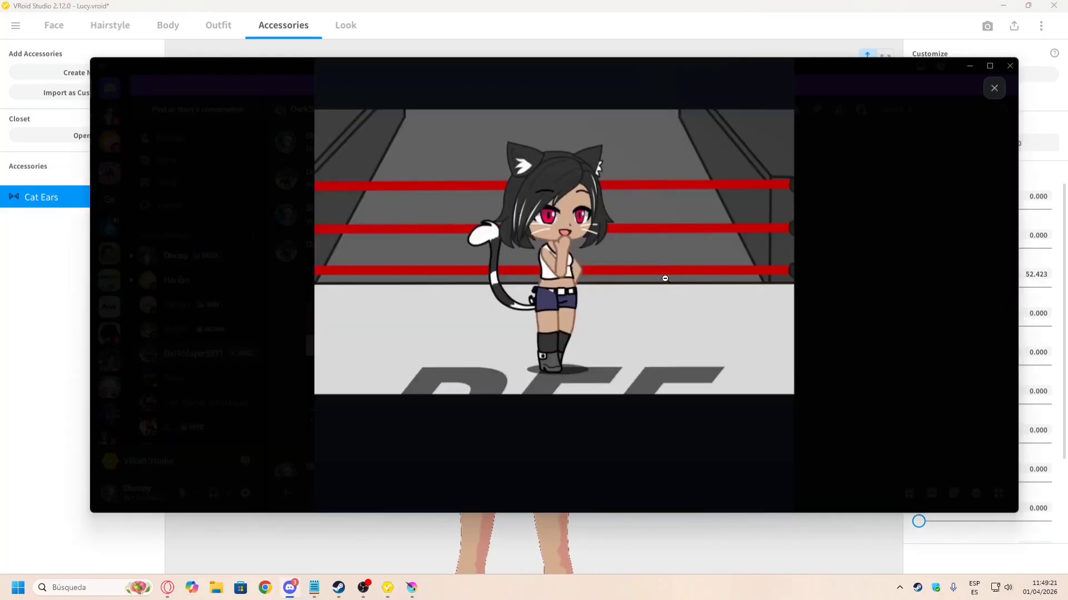
key("alt+Tab")
key("alt+Tab")
key("alt+Tab")
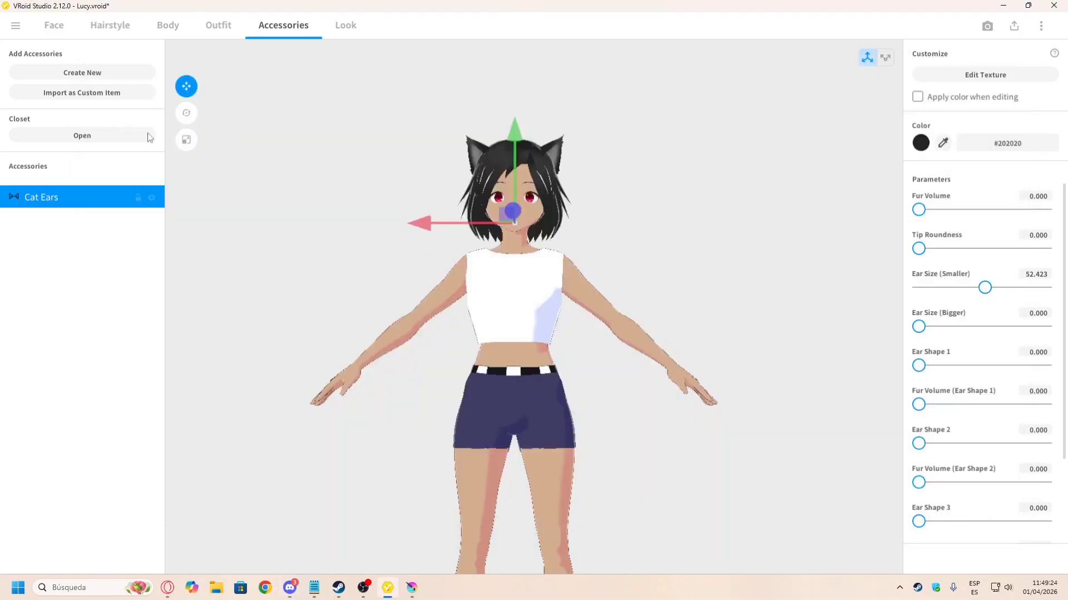
Step: Add the Cat Tail accessory and set its Tail Curve 1 to 1.000, viewing the tail from the side
left_click(89, 76)
left_click(194, 124)
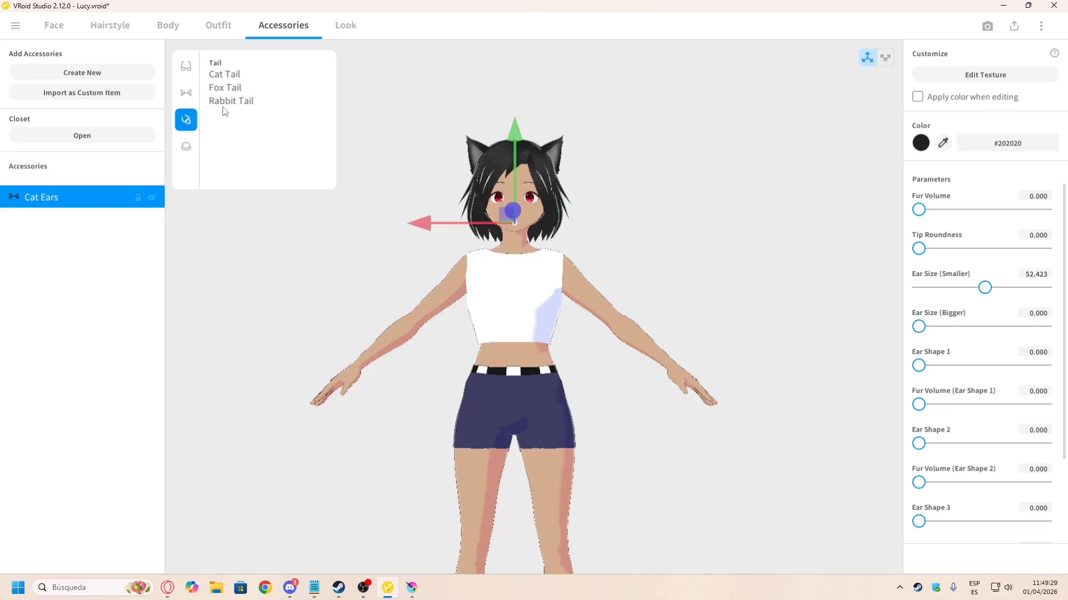
left_click(223, 74)
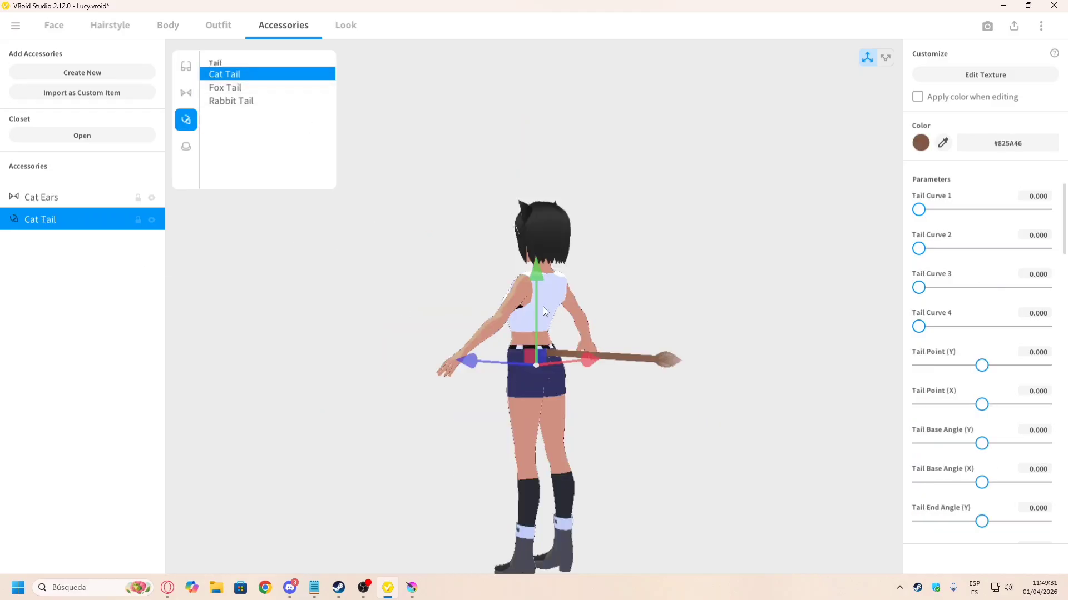
left_click(615, 298)
right_click_drag(636, 279, 656, 275)
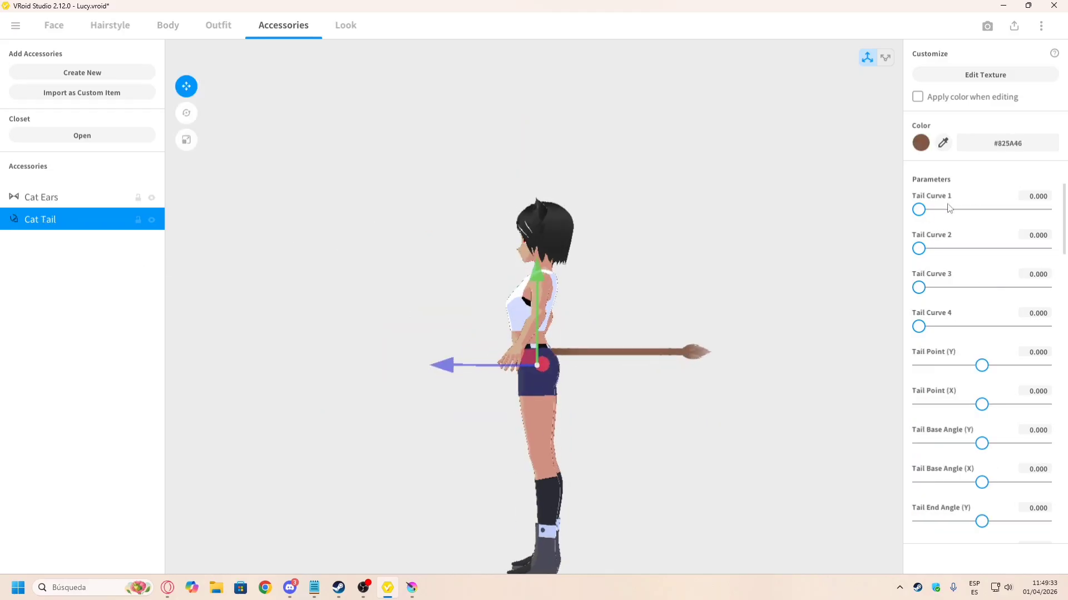
left_click_drag(950, 208, 1044, 225)
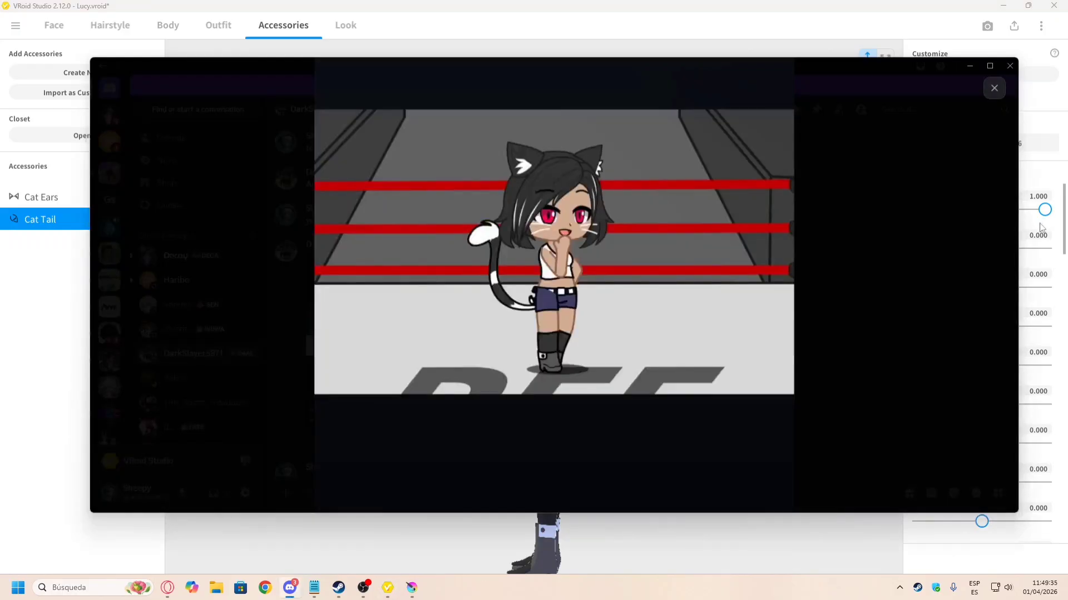
left_click(1041, 228)
Step: Sample the hair's colour, #292929, for the cat tail and compare the tail with the Discord reference
left_click(942, 143)
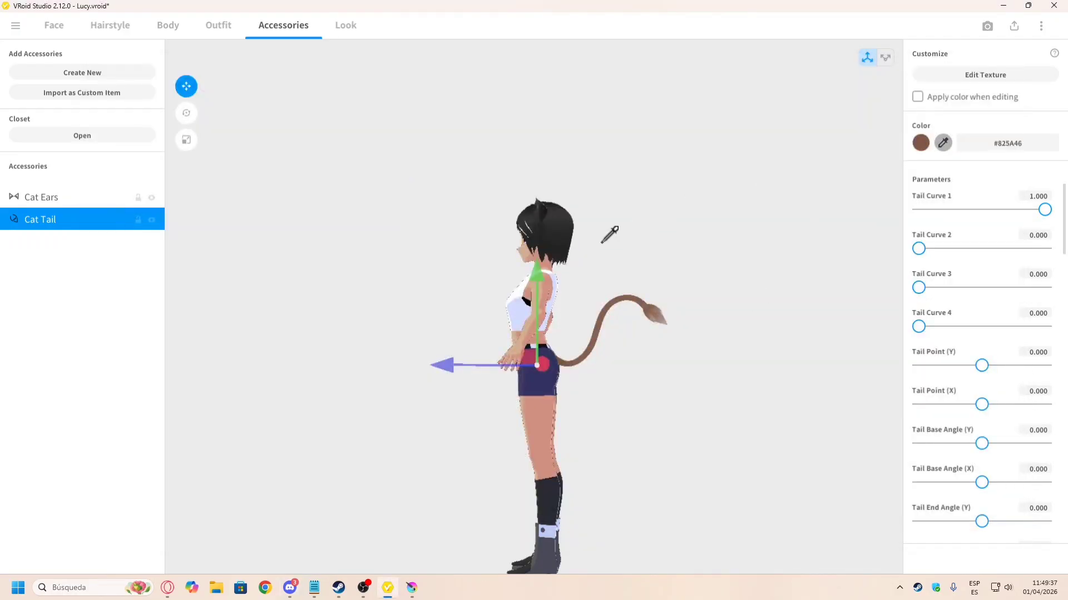
left_click(568, 228)
left_click(635, 272)
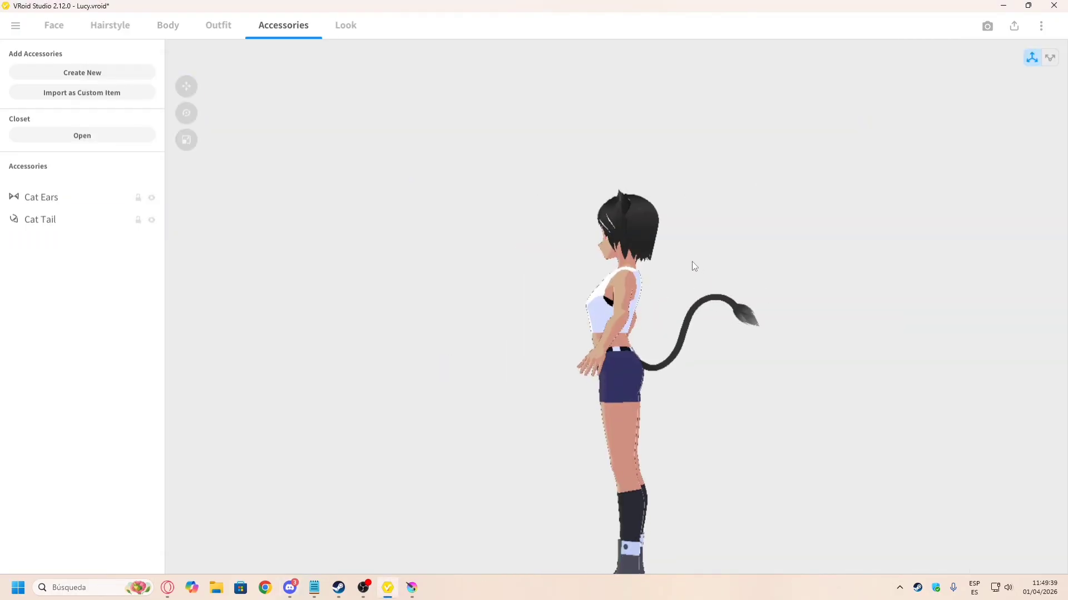
key("alt+Tab")
key("alt+Tab")
middle_click_drag(683, 275, 618, 252)
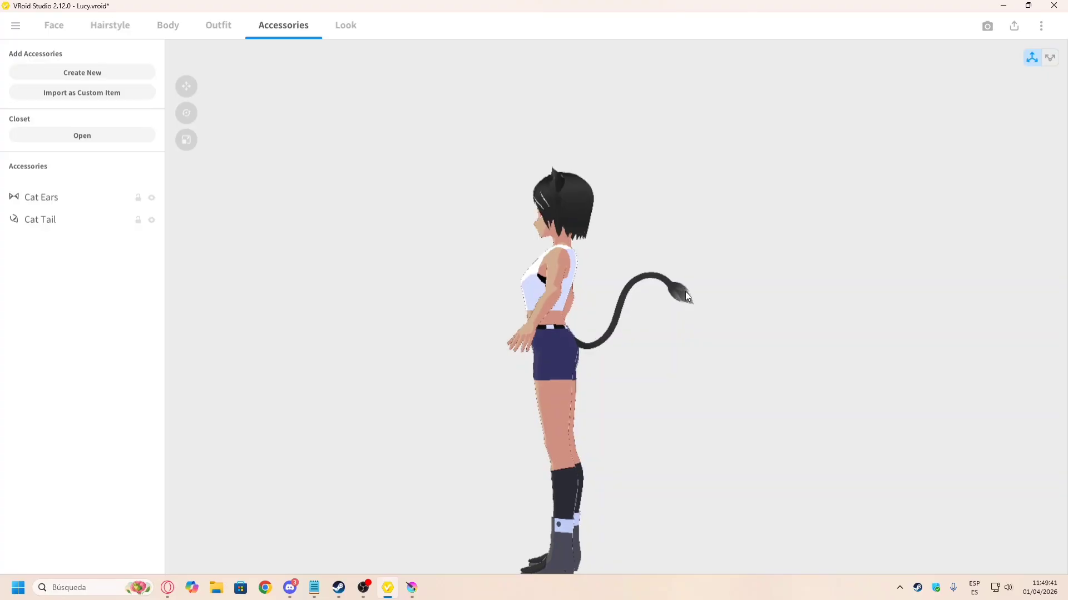
Step: Open the Cat Tail in the Texture Editor and export the Default Design layer's guide as the PNG file Tailguide in the Lucy folder
left_click(46, 219)
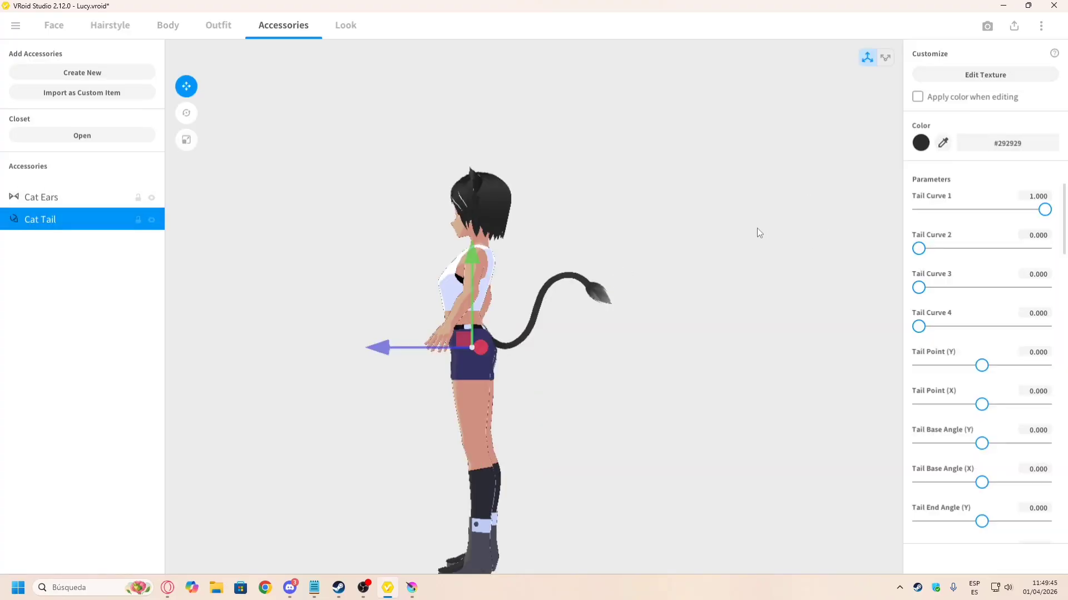
key("alt+Tab")
key("alt+Tab")
left_click(1029, 73)
scroll(713, 320, "down", 2)
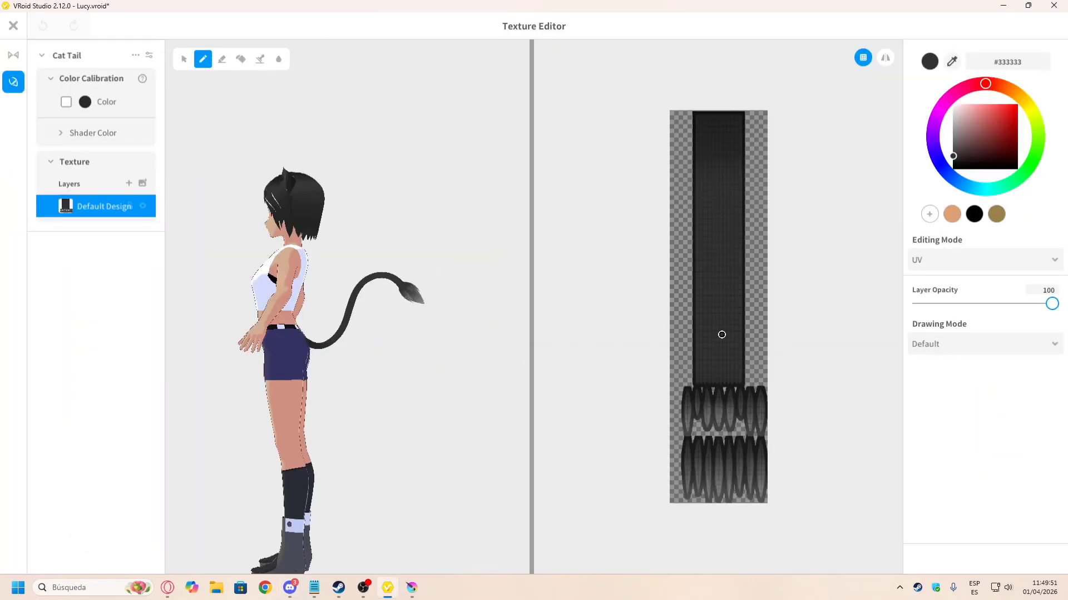
right_click(89, 200)
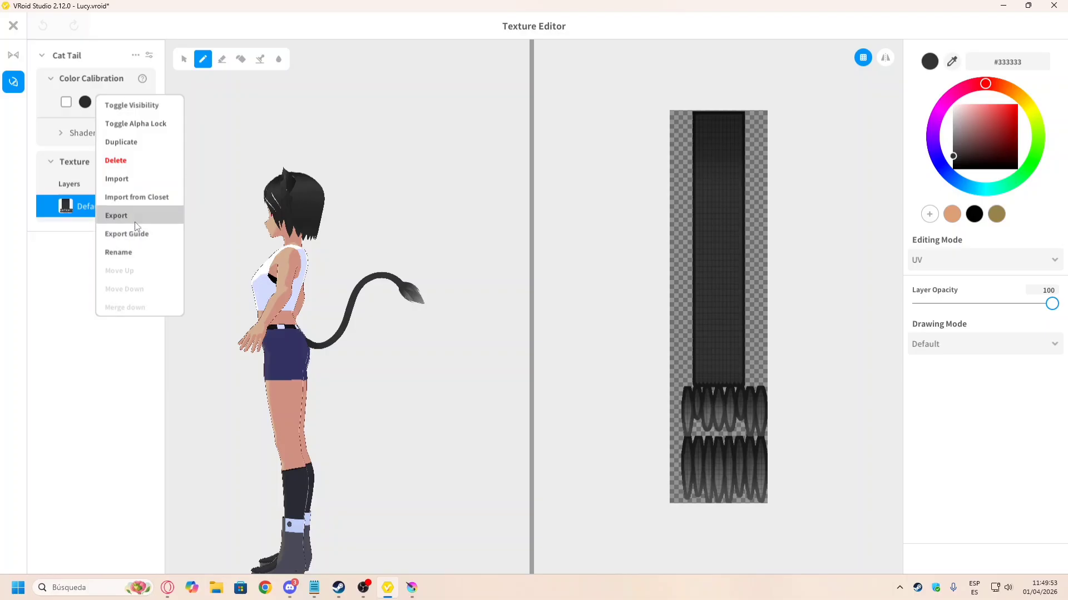
left_click(131, 234)
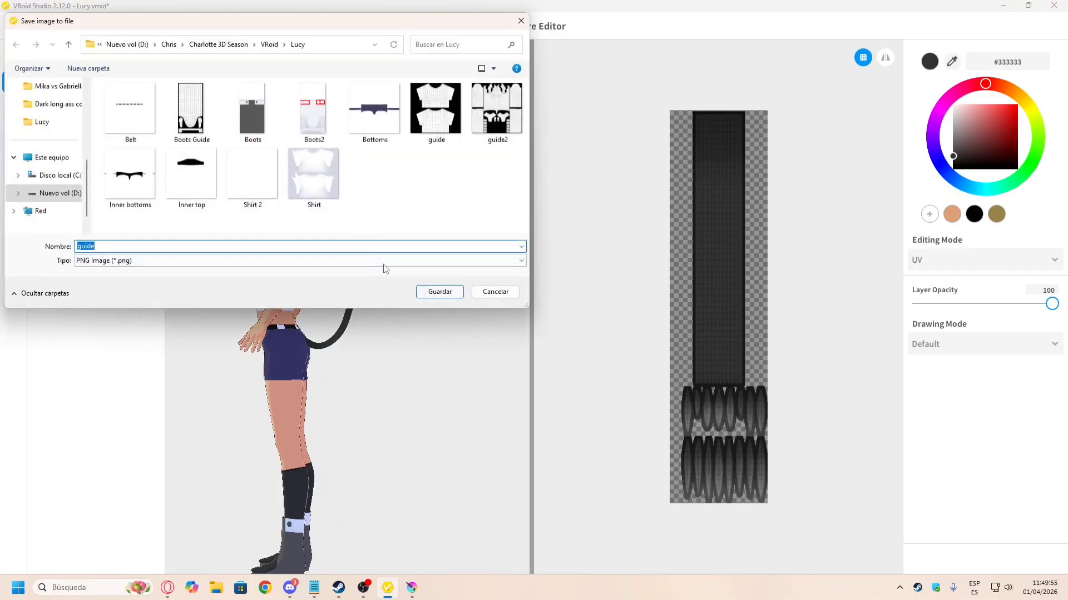
type("Tailguid")
key("Return")
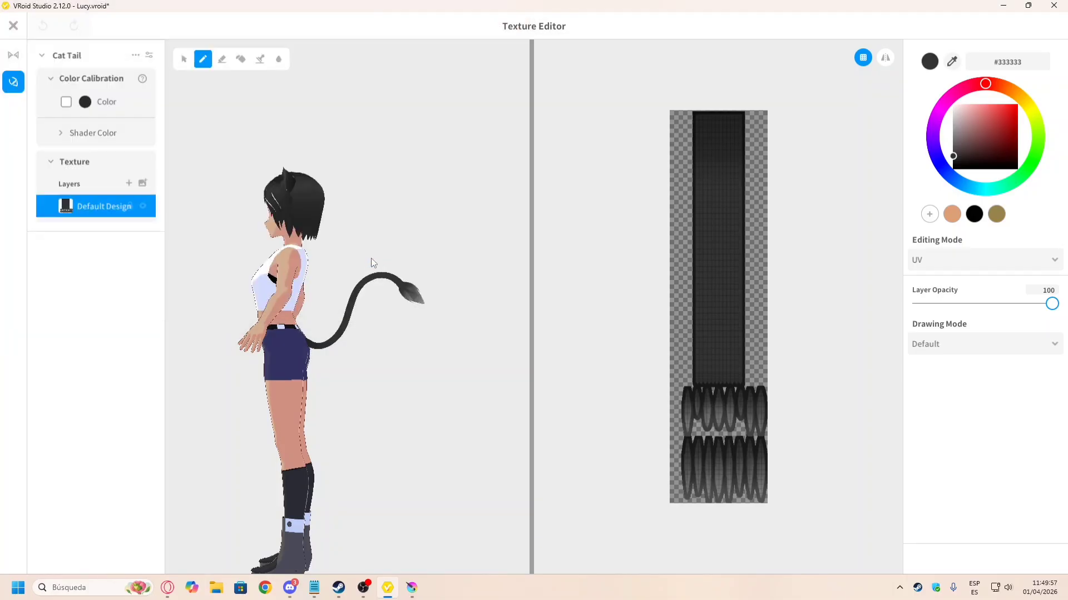
Step: Export the cat tail's Default Design layer as the PNG file Tail in the Lucy folder
right_click(99, 206)
left_click(119, 208)
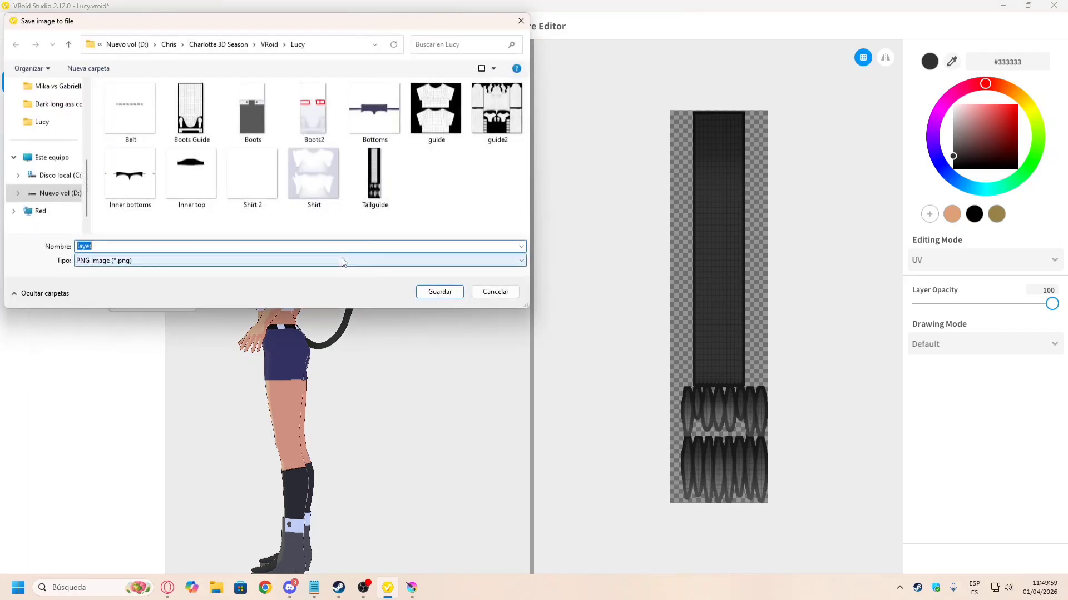
type("Tail")
key("Return")
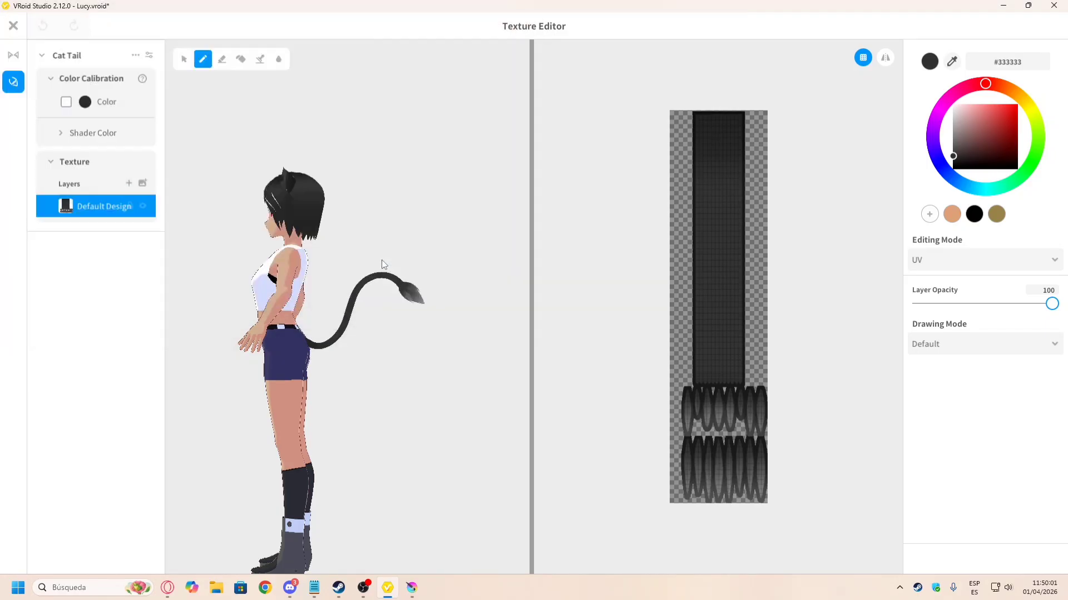
Step: Switch to Krita and save the Boots Guide document as Boots in the .krz Krita archive format
left_click(411, 588)
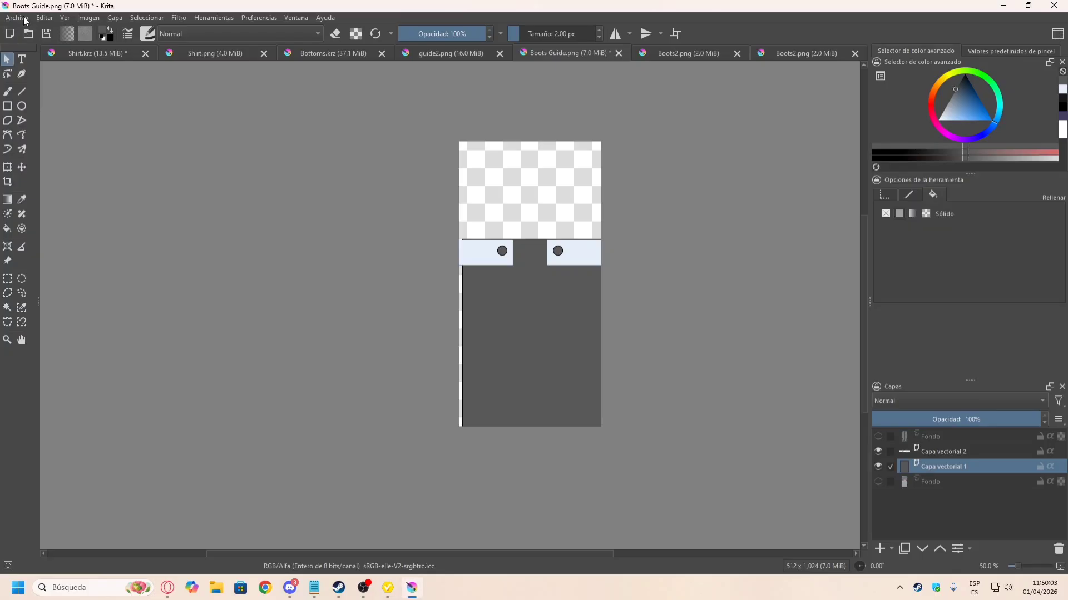
left_click(25, 18)
left_click(34, 78)
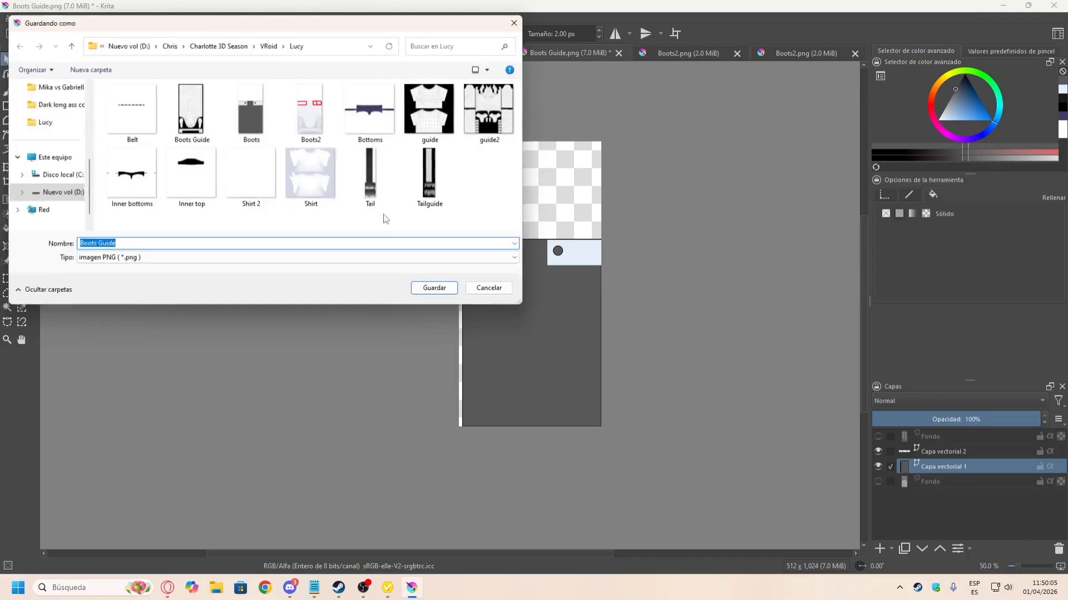
left_click(160, 260)
left_click(251, 281)
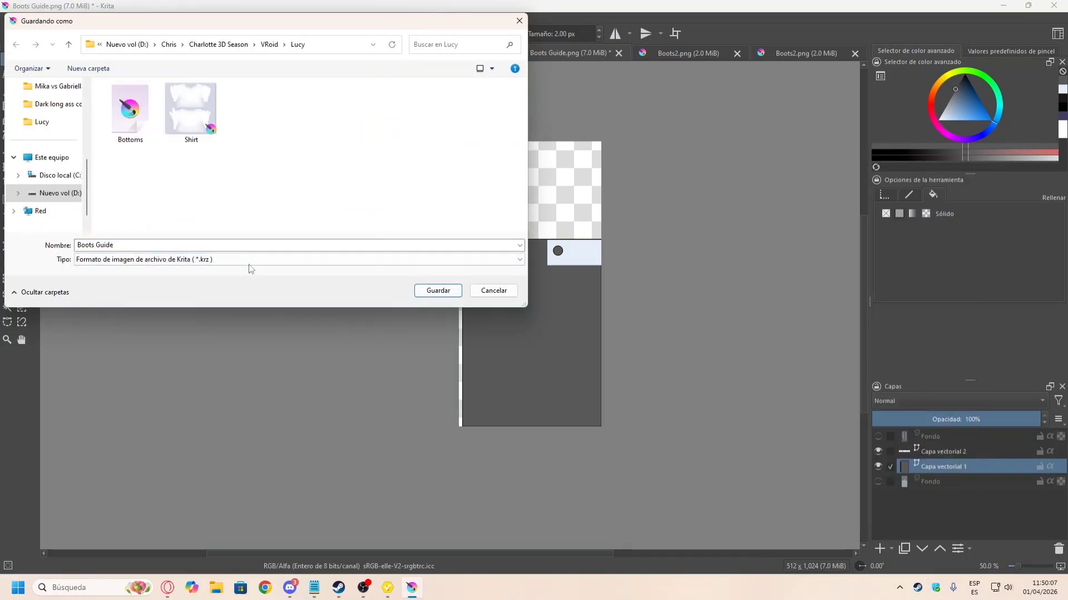
double_click(97, 245)
double_click(105, 246)
key("BackSpace")
key("Return")
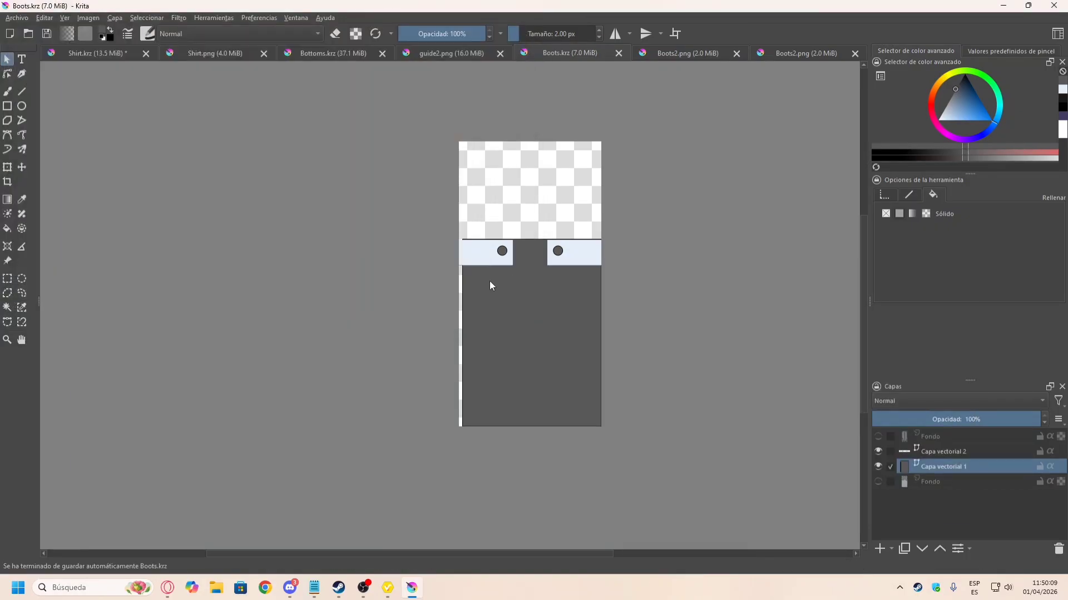
Step: Close all open Krita documents, saving the changes to Shirt.krz before closing it
left_click(855, 53)
left_click(854, 53)
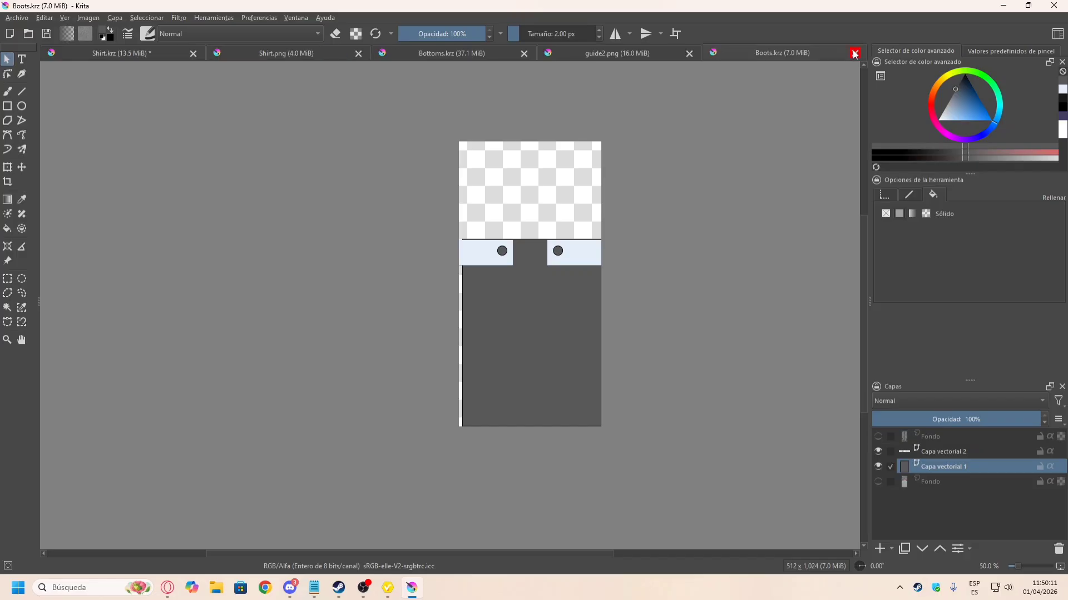
left_click(854, 53)
left_click(855, 53)
left_click(855, 54)
left_click(855, 54)
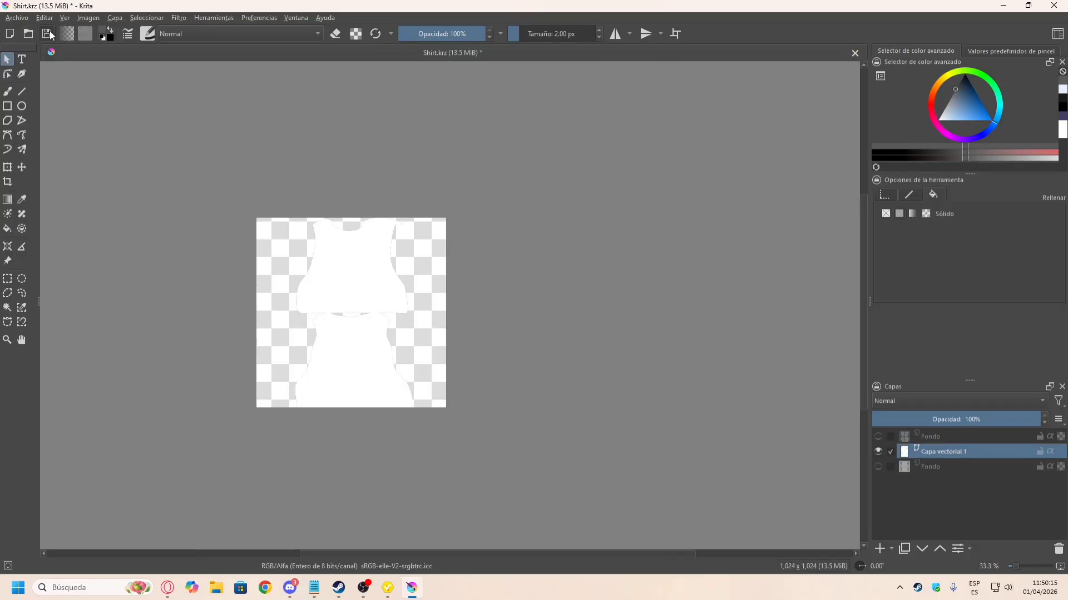
left_click(48, 34)
left_click(854, 54)
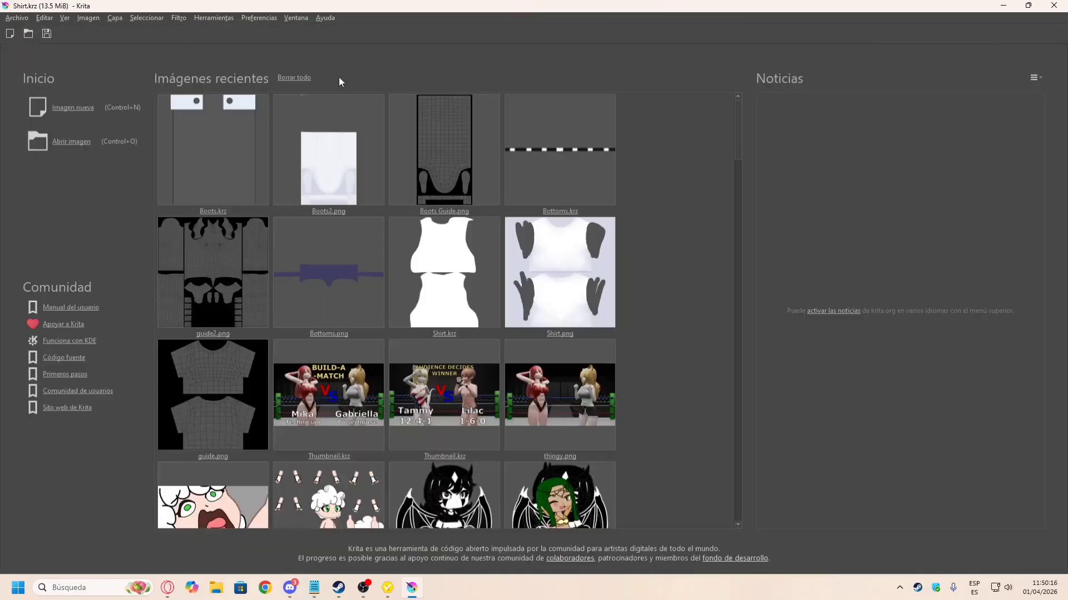
Step: Open Tail.png and Tailguide.png from the Lucy folder and paste the guide as a layer above the tail texture
left_click(30, 35)
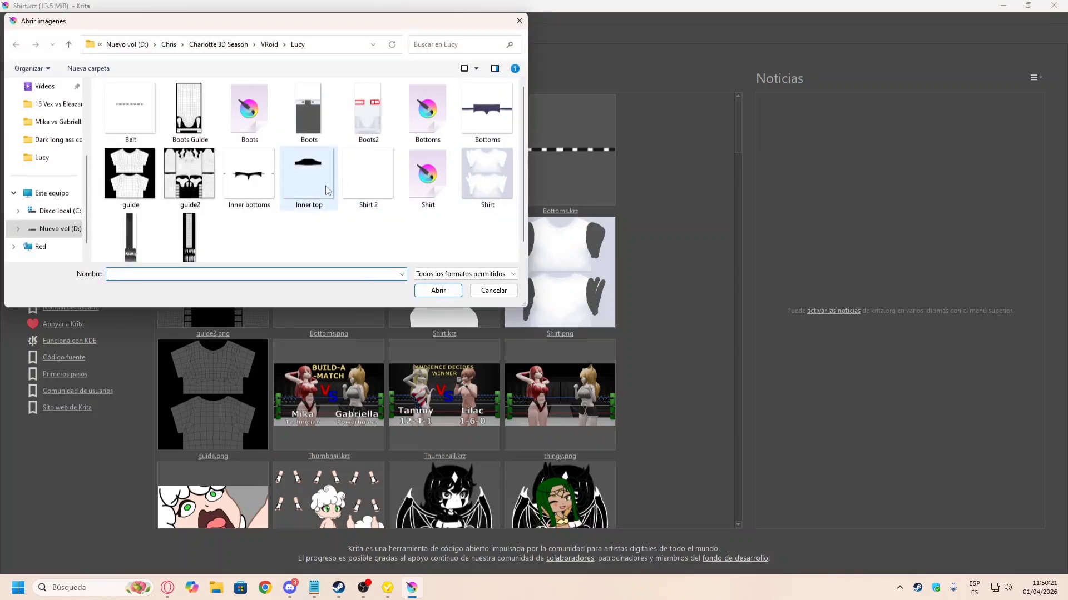
double_click(130, 238)
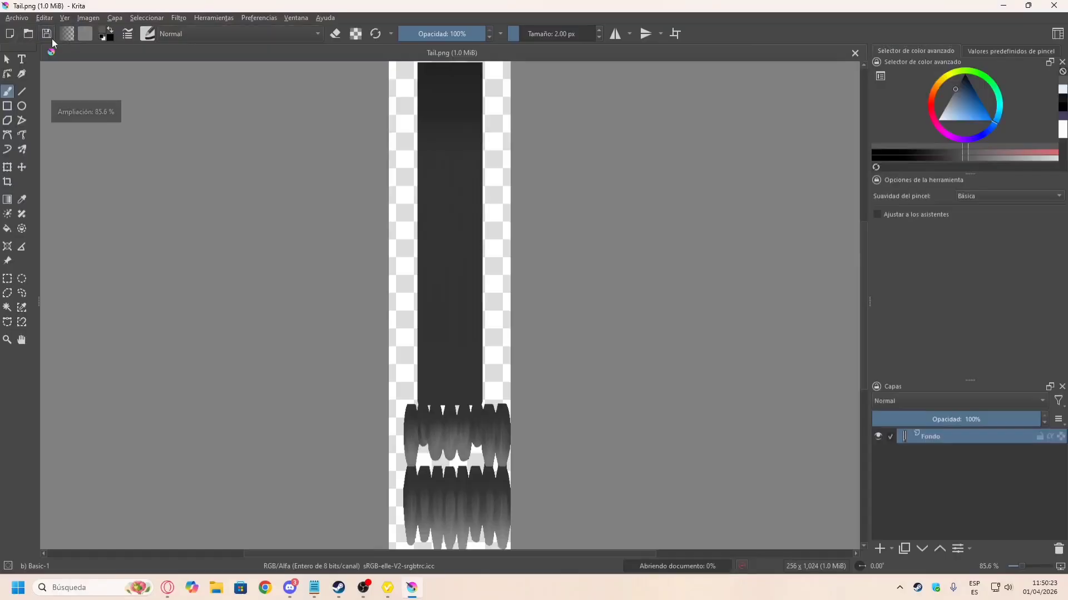
left_click(28, 34)
double_click(186, 228)
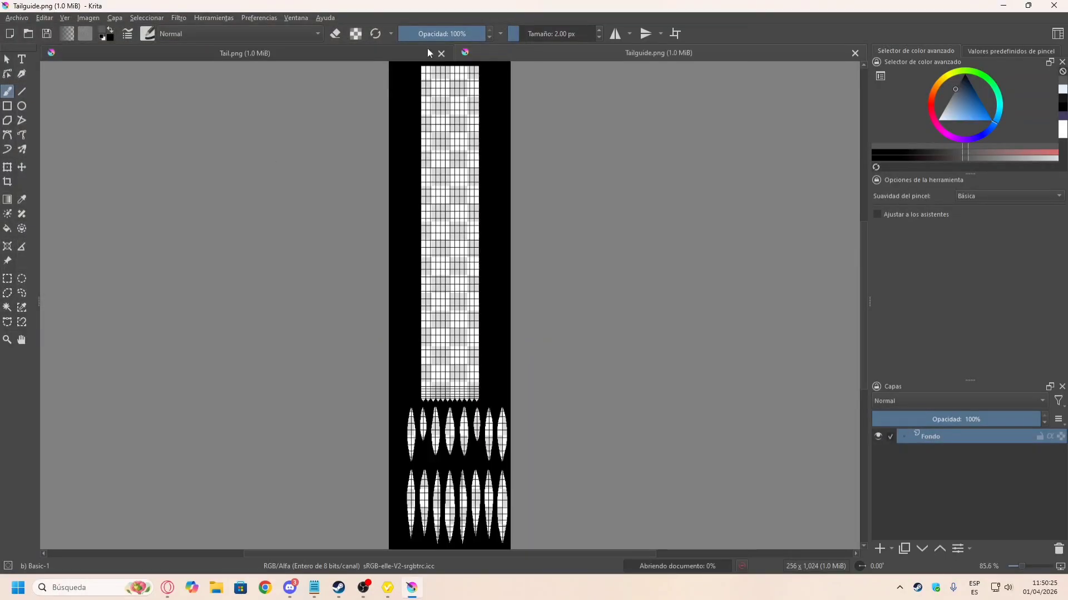
left_click(378, 57)
key("ctrl+v")
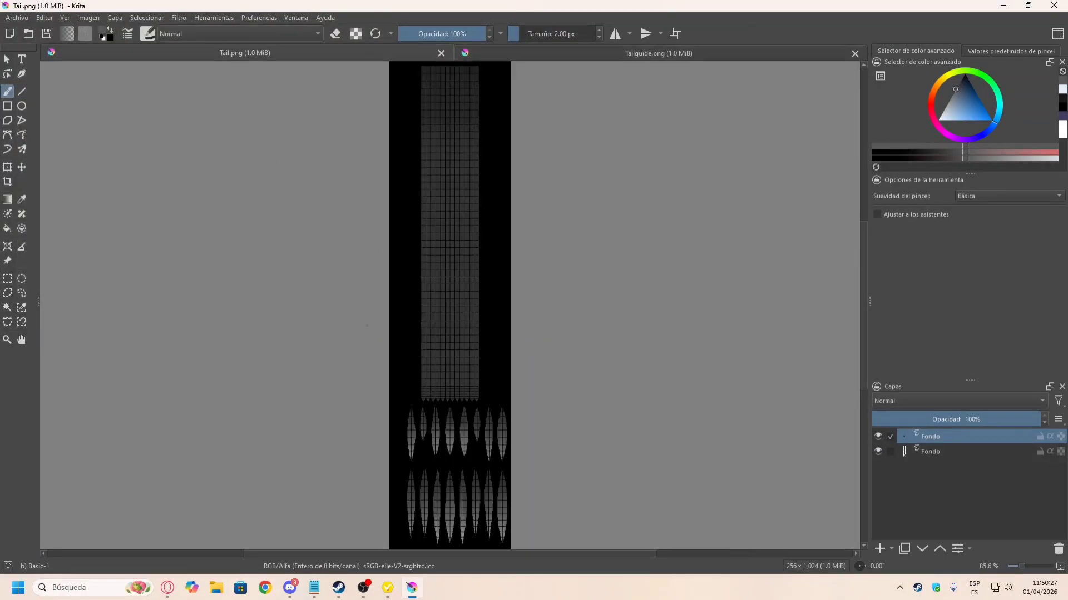
Step: Switch to VRoid Studio's Texture Editor and paint a #FF0000 marker band around the cat tail near its base
key("alt+Tab")
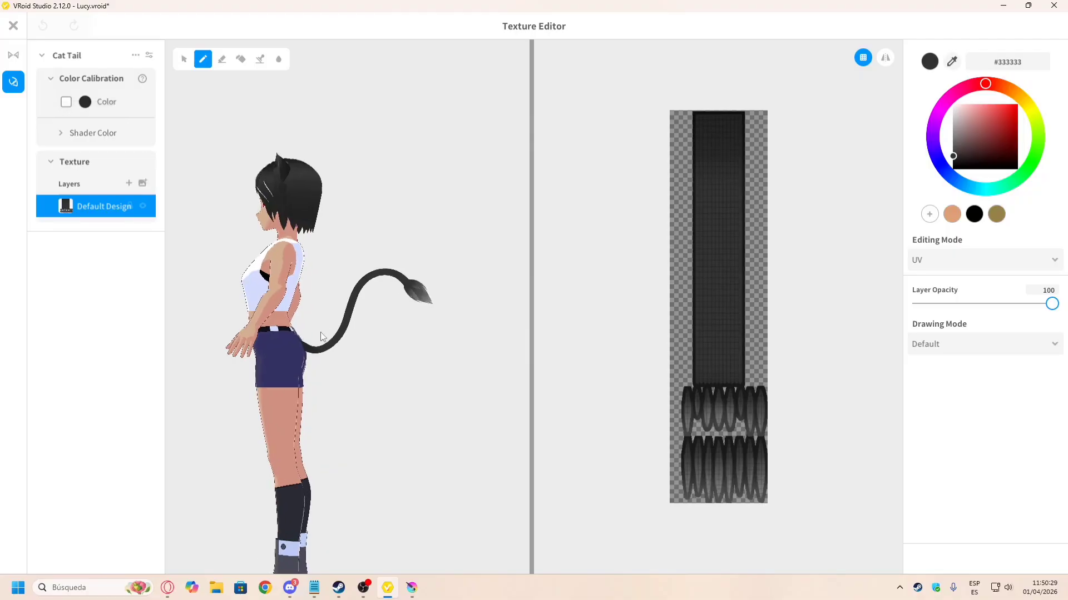
scroll(320, 332, "up", 1)
scroll(309, 317, "up", 1)
right_click_drag(309, 317, 312, 294)
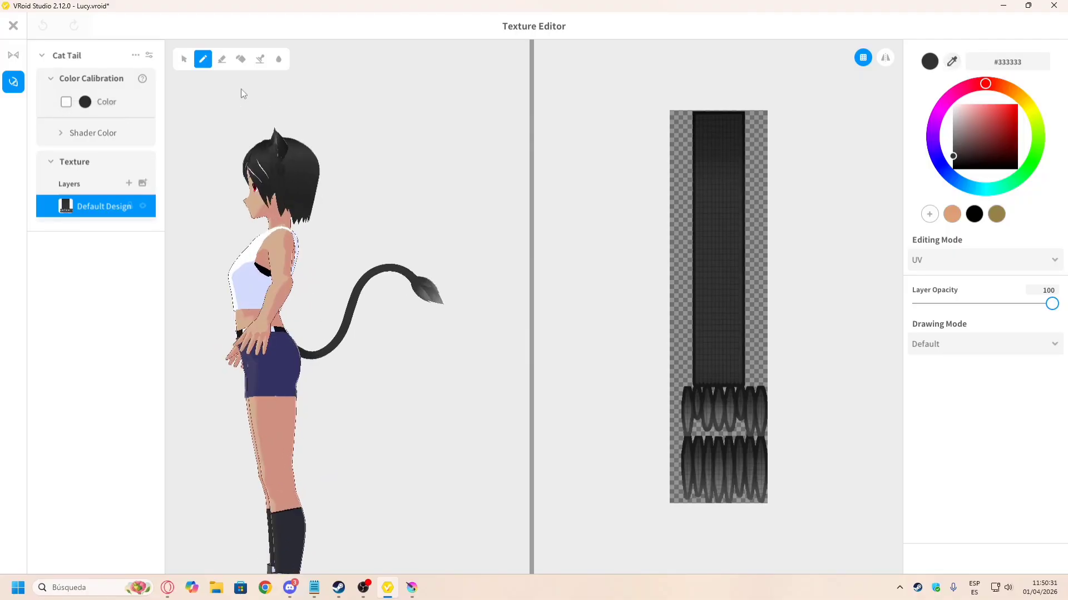
left_click_drag(995, 115, 1018, 104)
key("alt+Tab")
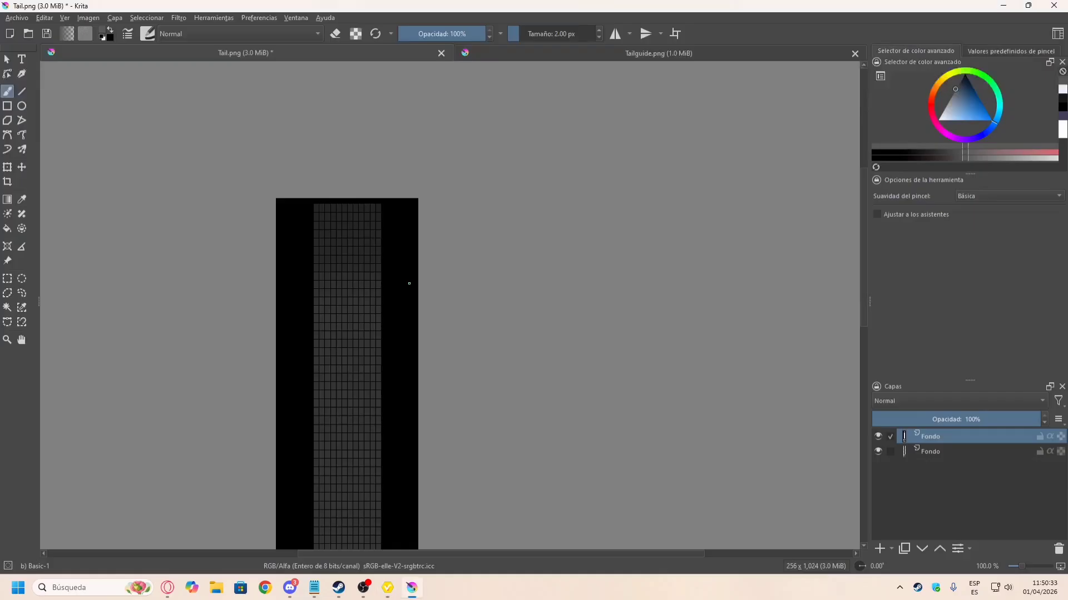
key("alt+Tab")
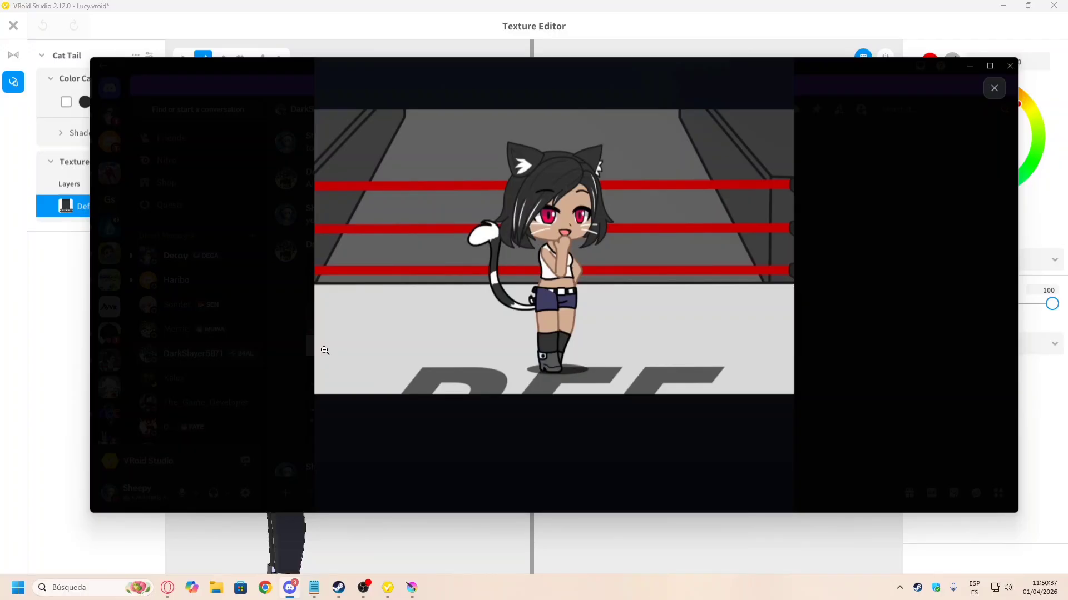
key("alt+Tab")
right_click_drag(321, 347, 306, 355)
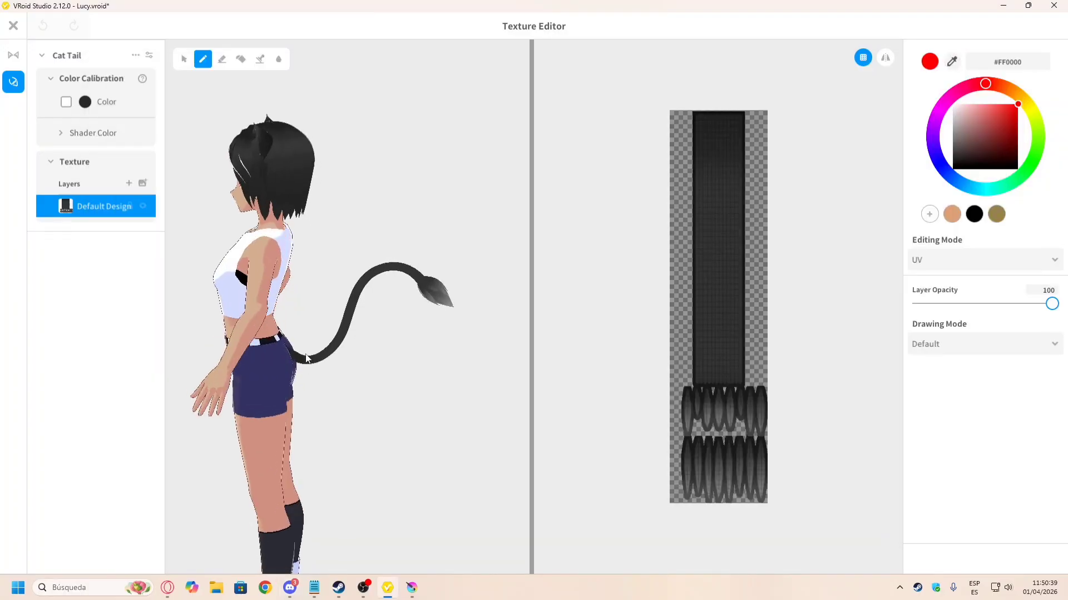
mouse_move(307, 356)
left_mouse_down()
mouse_move(332, 351)
mouse_move(307, 352)
left_mouse_up()
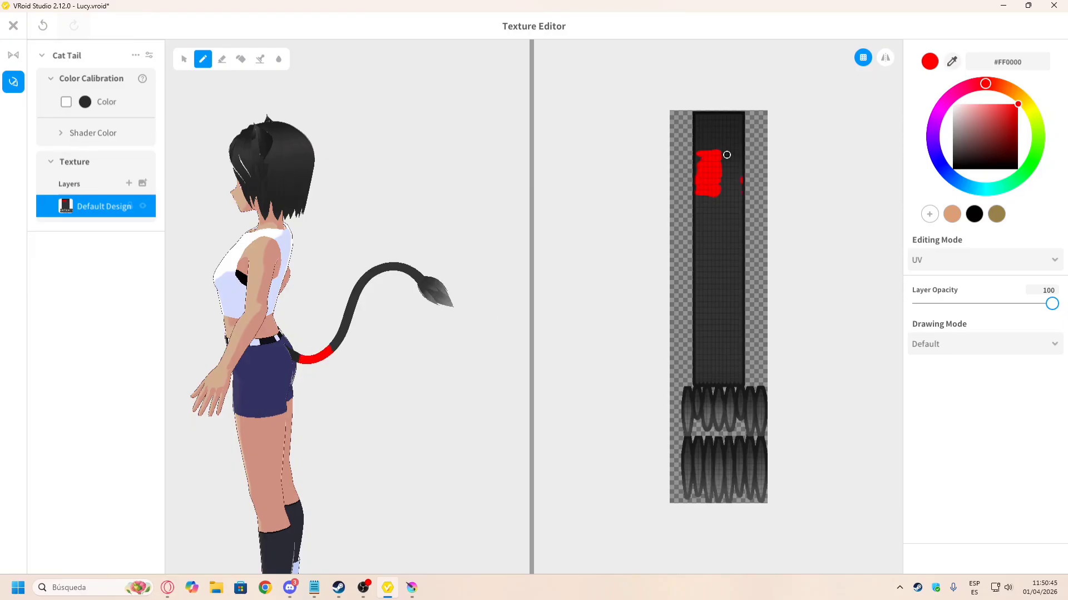
mouse_move(696, 155)
left_mouse_down()
mouse_move(734, 161)
mouse_move(683, 163)
mouse_move(656, 179)
mouse_move(777, 185)
left_mouse_up()
key("alt+Tab")
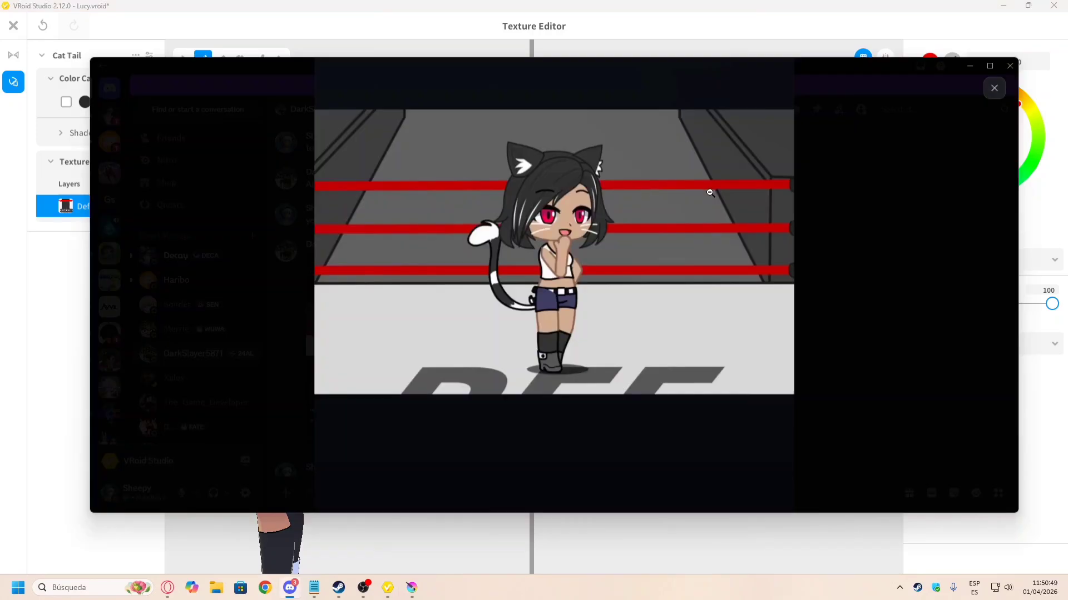
key("alt+Tab")
left_click_drag(691, 244, 766, 250)
left_click_drag(677, 249, 749, 254)
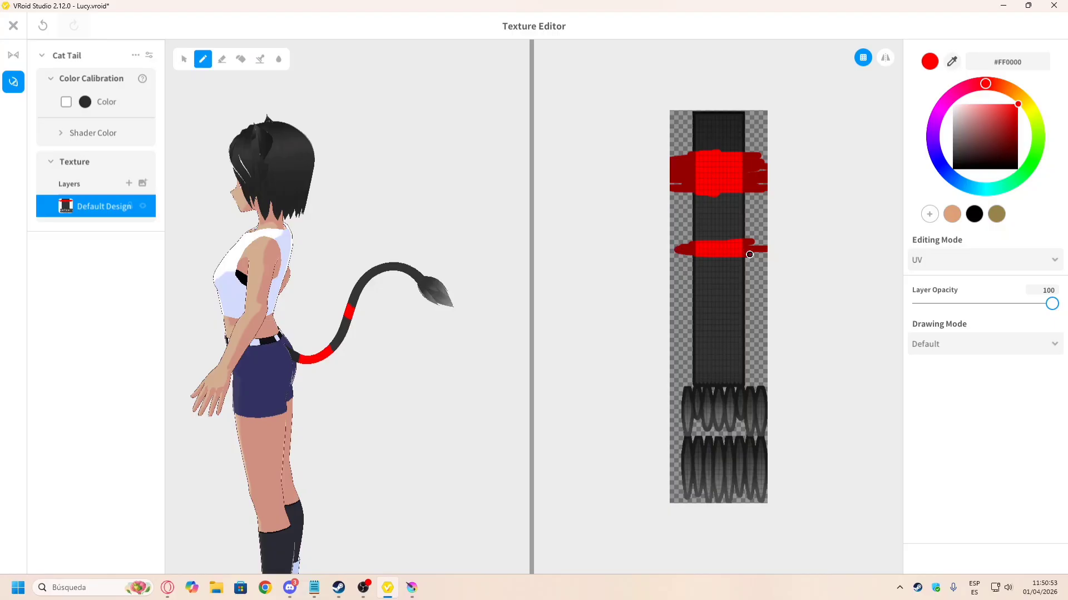
key("alt+Tab")
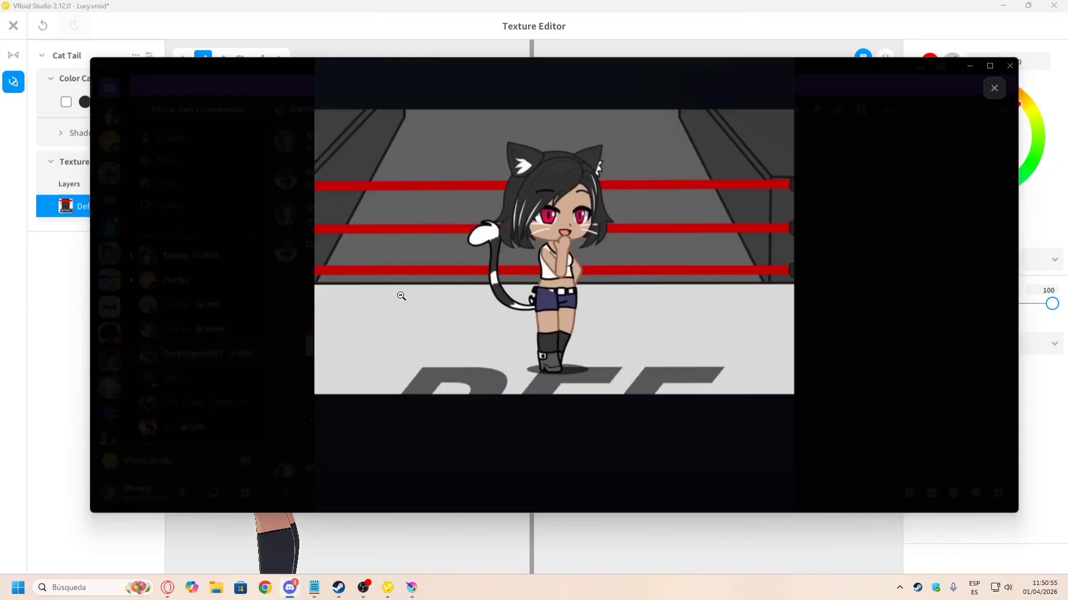
key("alt+Tab")
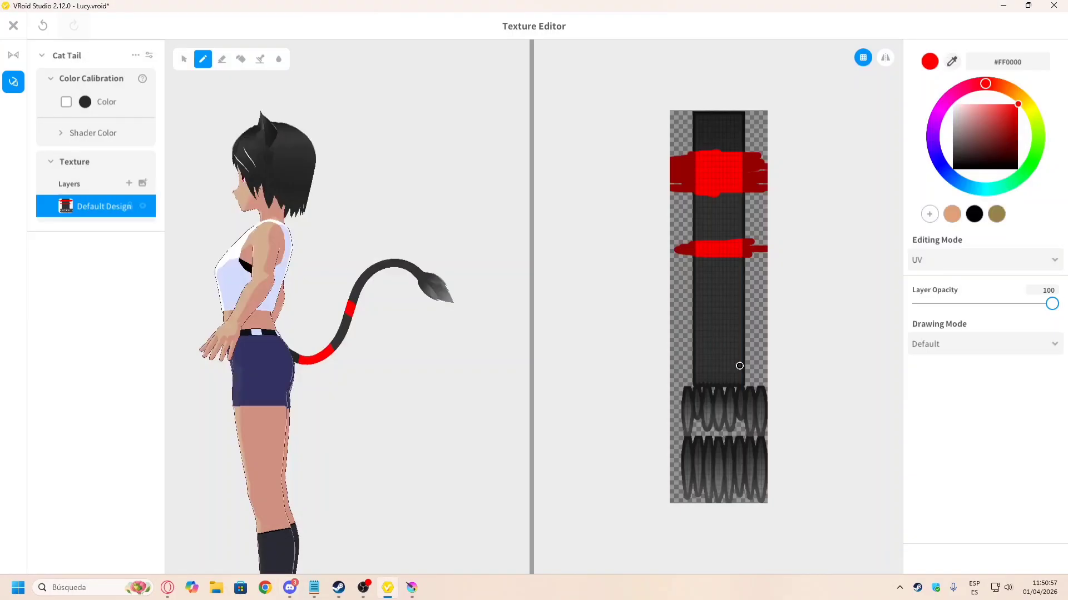
key("alt+Tab")
key("alt+Tab")
key("alt+Tab")
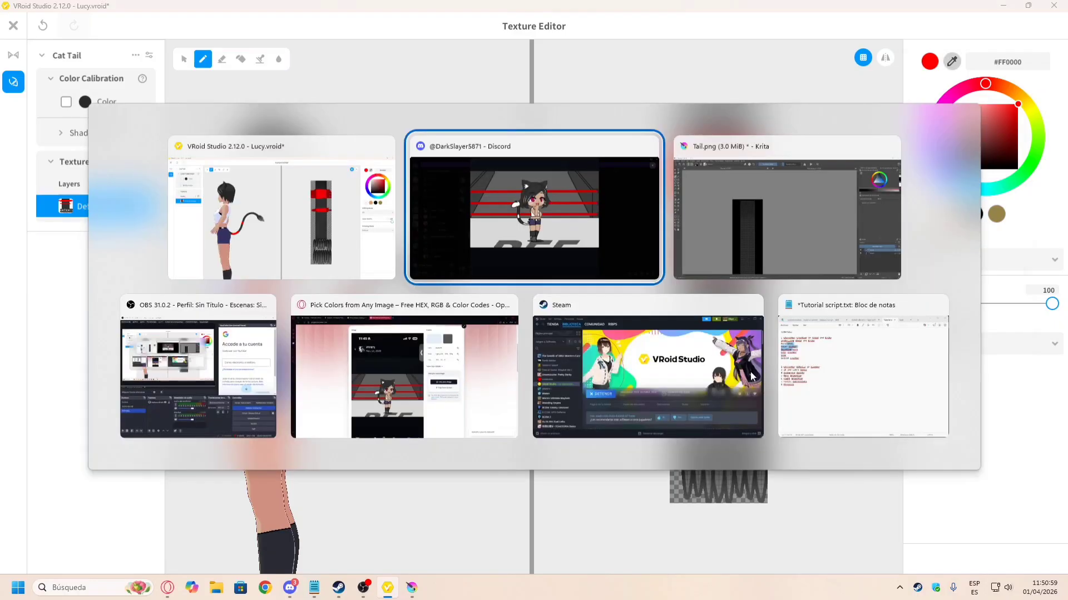
key("alt+Tab")
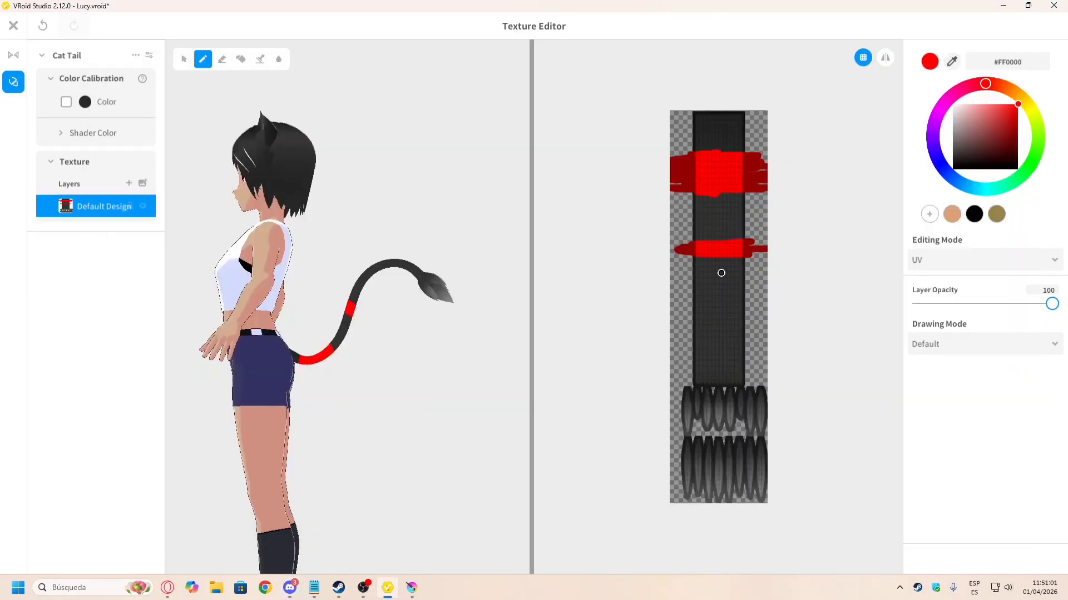
key("ctrl+z")
Step: Paint a second red marker band around the middle of the tail and cover the whole tail tip in red
mouse_move(691, 257)
left_mouse_down()
mouse_move(763, 259)
mouse_move(674, 268)
mouse_move(750, 272)
mouse_move(743, 259)
left_mouse_up()
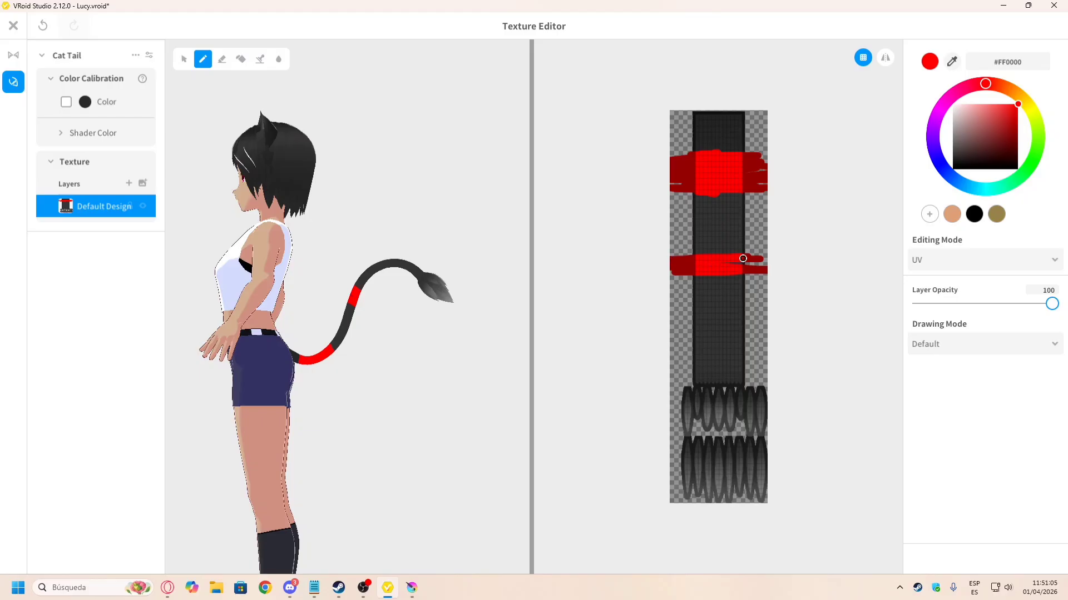
key("alt+Tab")
key("alt+Tab")
mouse_move(717, 371)
left_mouse_down()
mouse_move(684, 390)
mouse_move(812, 433)
mouse_move(631, 514)
mouse_move(808, 446)
mouse_move(838, 491)
mouse_move(719, 398)
mouse_move(804, 424)
left_mouse_up()
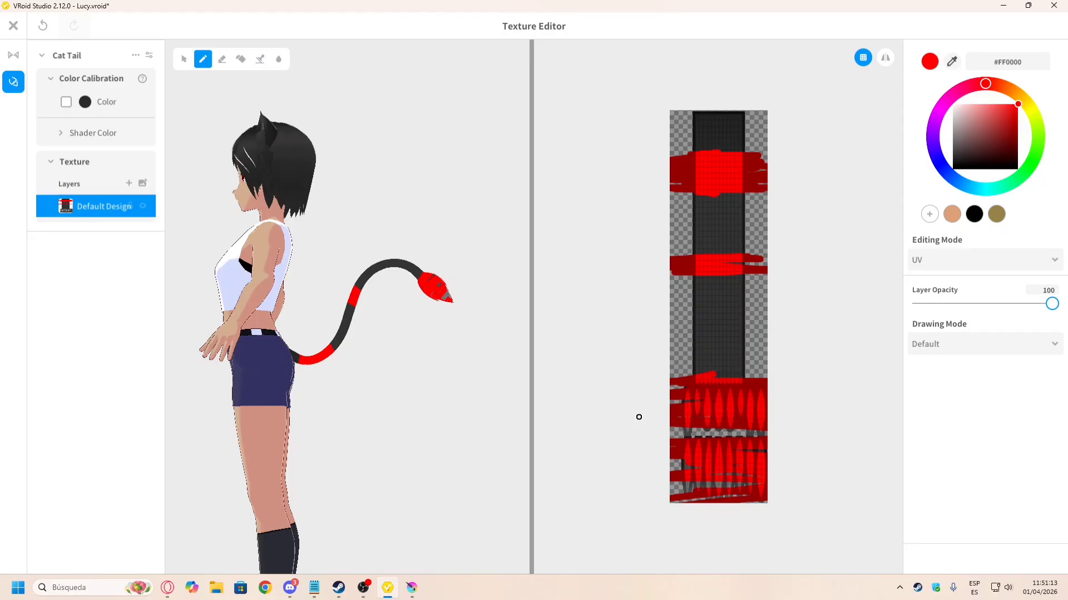
mouse_move(639, 417)
left_mouse_down()
mouse_move(717, 391)
mouse_move(765, 450)
mouse_move(652, 448)
mouse_move(793, 491)
mouse_move(687, 472)
left_mouse_up()
key("alt+Tab")
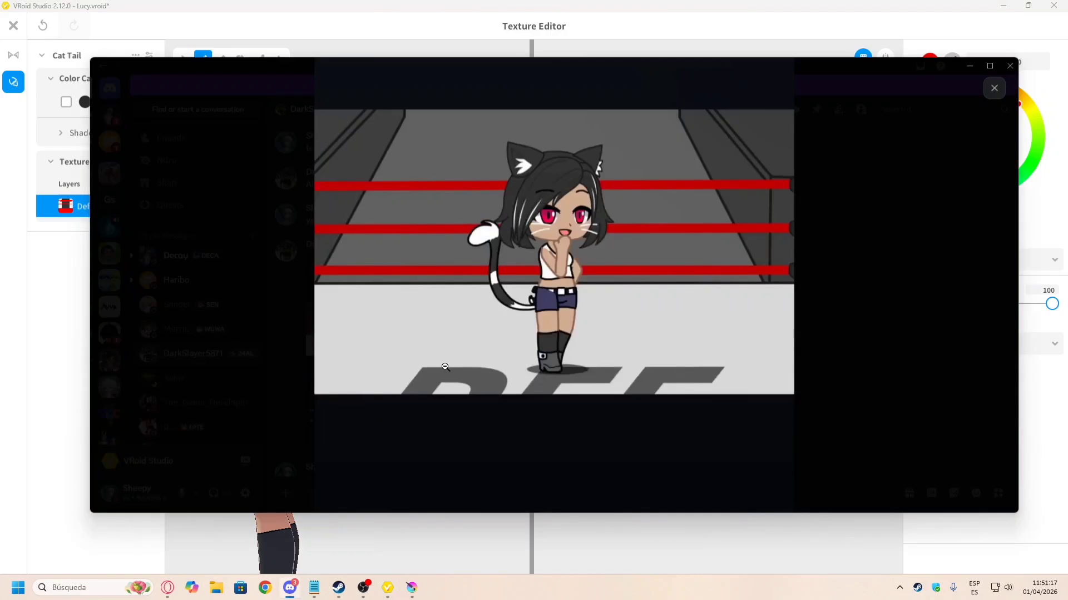
key("alt+Tab")
mouse_move(686, 362)
left_mouse_down()
mouse_move(762, 368)
mouse_move(698, 384)
left_mouse_up()
scroll(347, 289, "down", 1)
right_click_drag(425, 310, 412, 309)
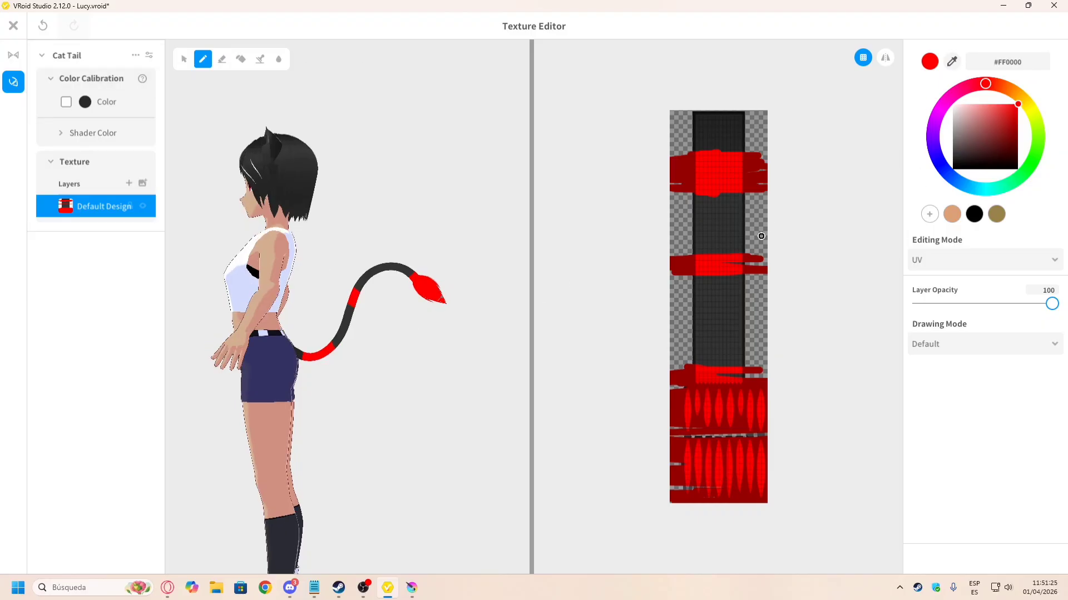
Step: Export the marked Default Design layer as a PNG in the Lucy folder, overwriting the existing Tail file
right_click(105, 205)
left_click(146, 218)
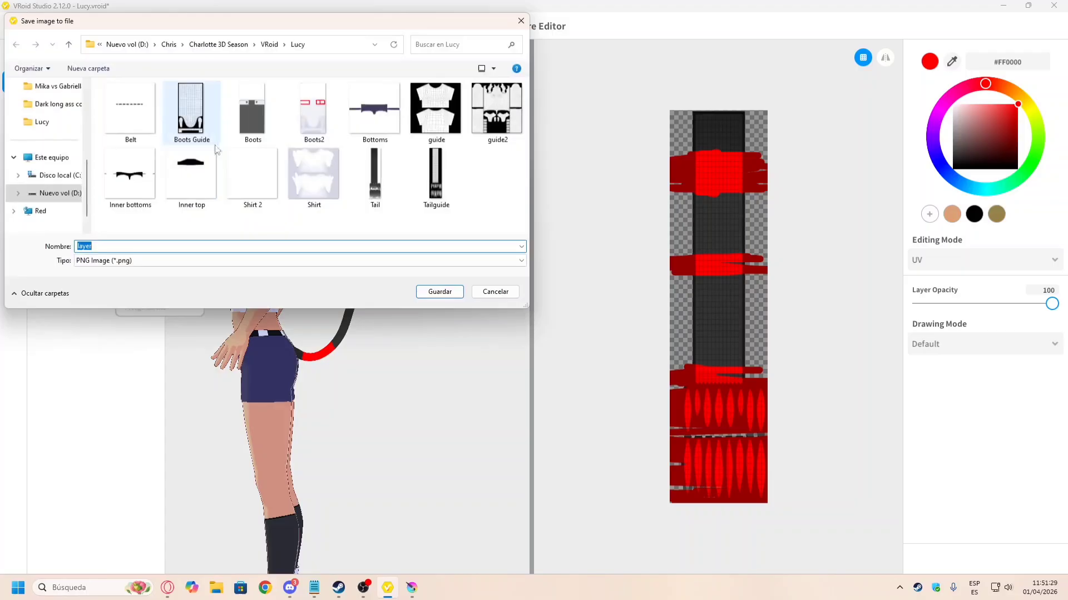
double_click(382, 173)
left_click(562, 296)
Step: Switch to Krita, open the re-exported Tail.png and paste it into the first Tail document as a layer beneath the guide
left_click(412, 587)
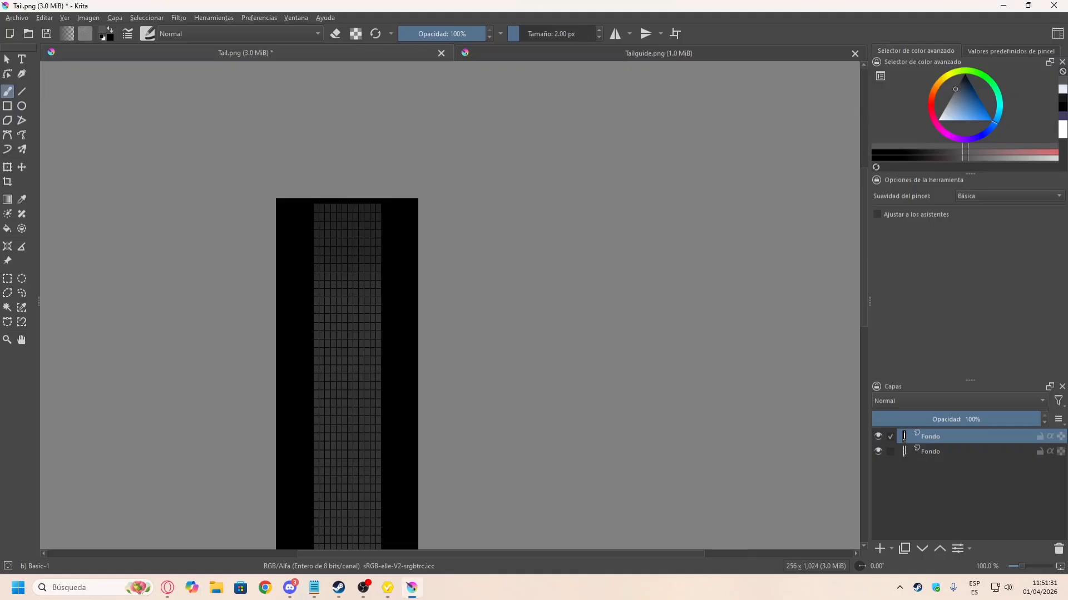
left_click(28, 34)
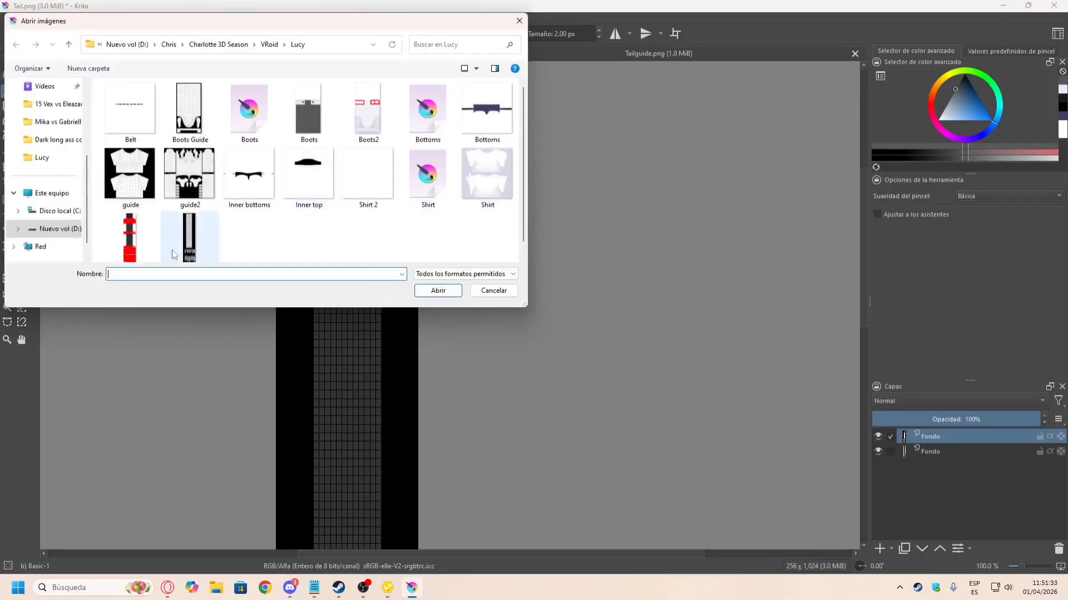
double_click(128, 234)
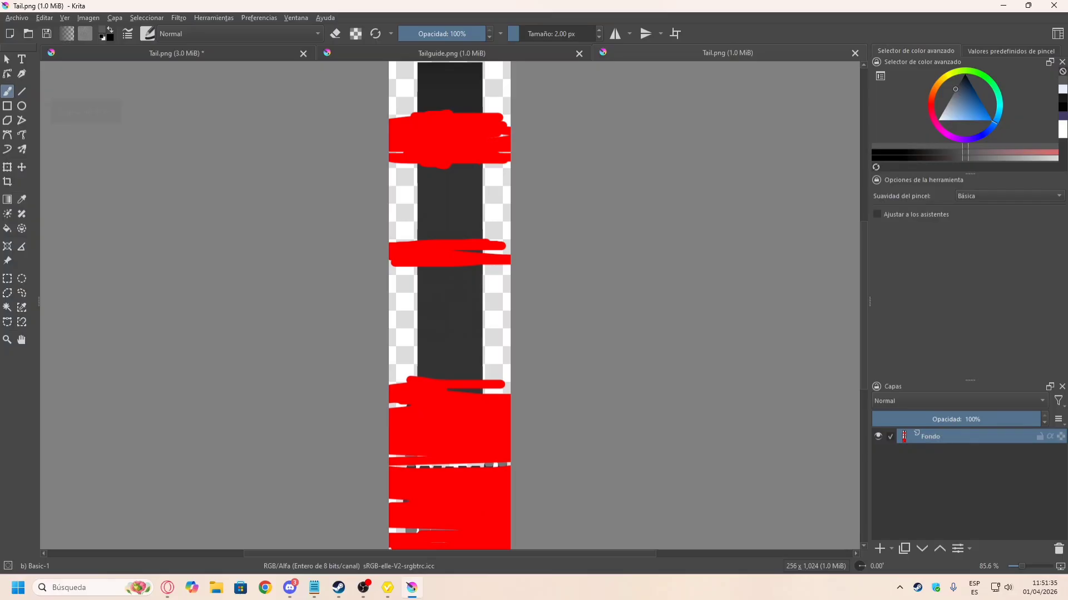
left_click(227, 54)
key("ctrl+v")
left_click_drag(927, 438, 934, 458)
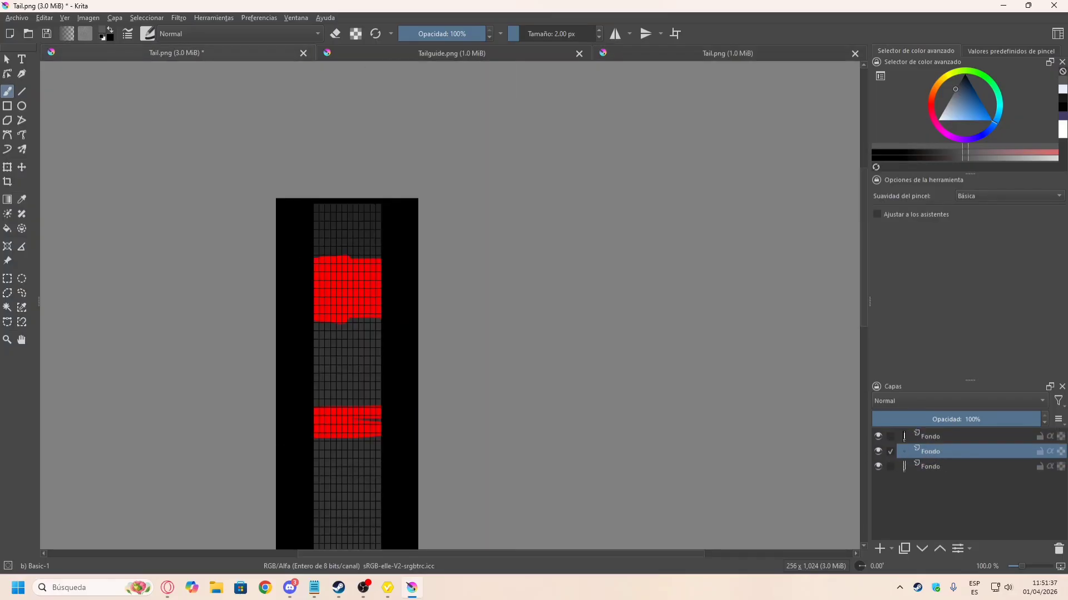
Step: Add a vector layer between the guide layer and the red-marked tail layer
scroll(264, 210, "down", 3)
scroll(256, 278, "up", 2)
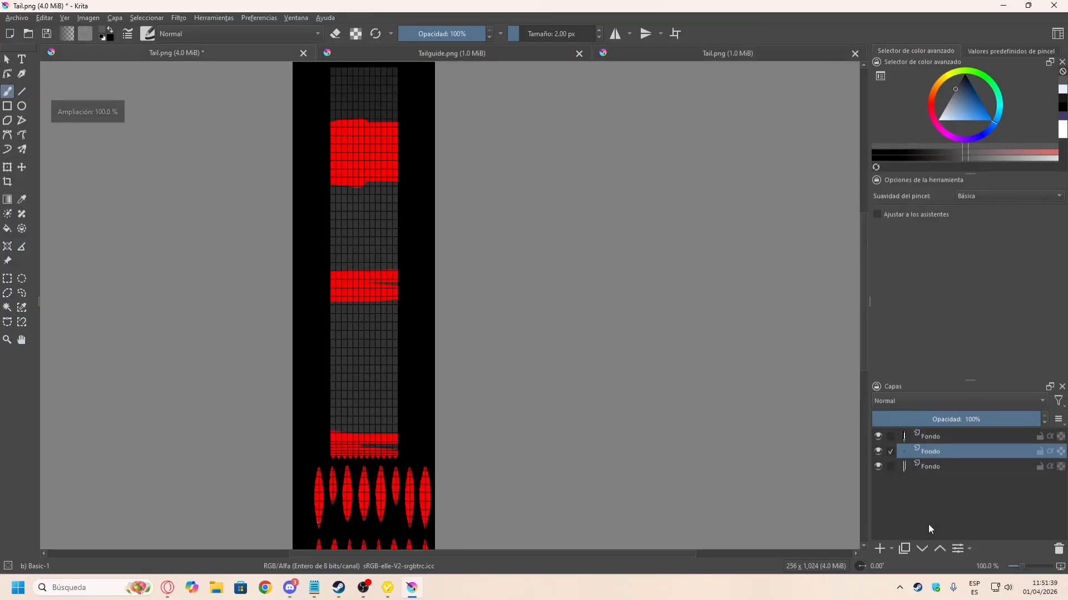
left_click(893, 548)
left_click(892, 434)
scroll(308, 501, "down", 2)
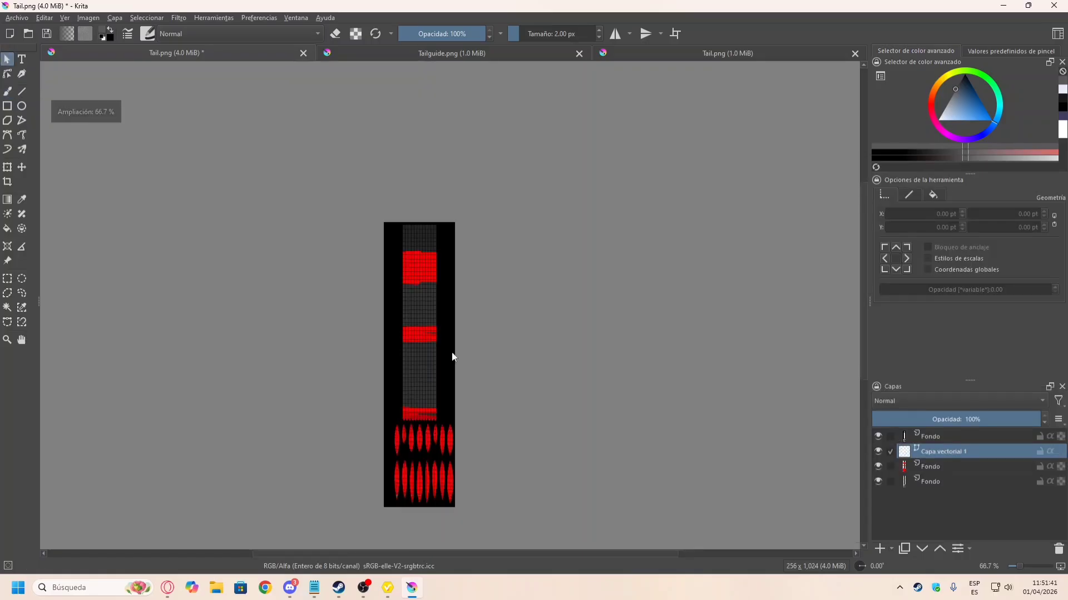
scroll(308, 501, "up", 2)
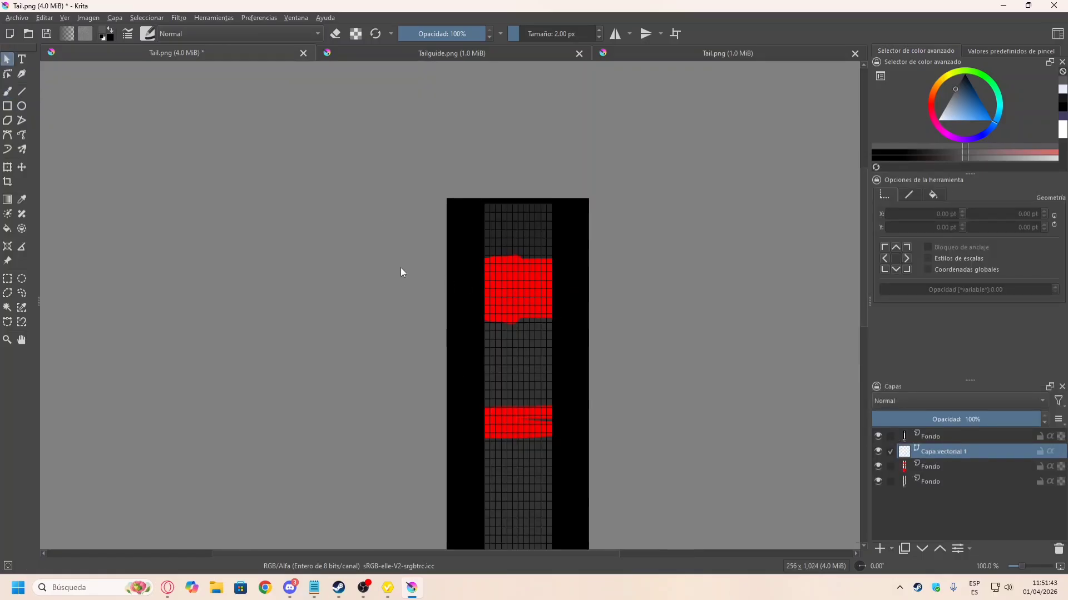
Step: Draw a rectangle on the vector layer covering the whole 256 × 1024 canvas
scroll(462, 328, "down", 3)
scroll(424, 335, "up", 3)
scroll(381, 271, "down", 2)
scroll(392, 270, "up", 4)
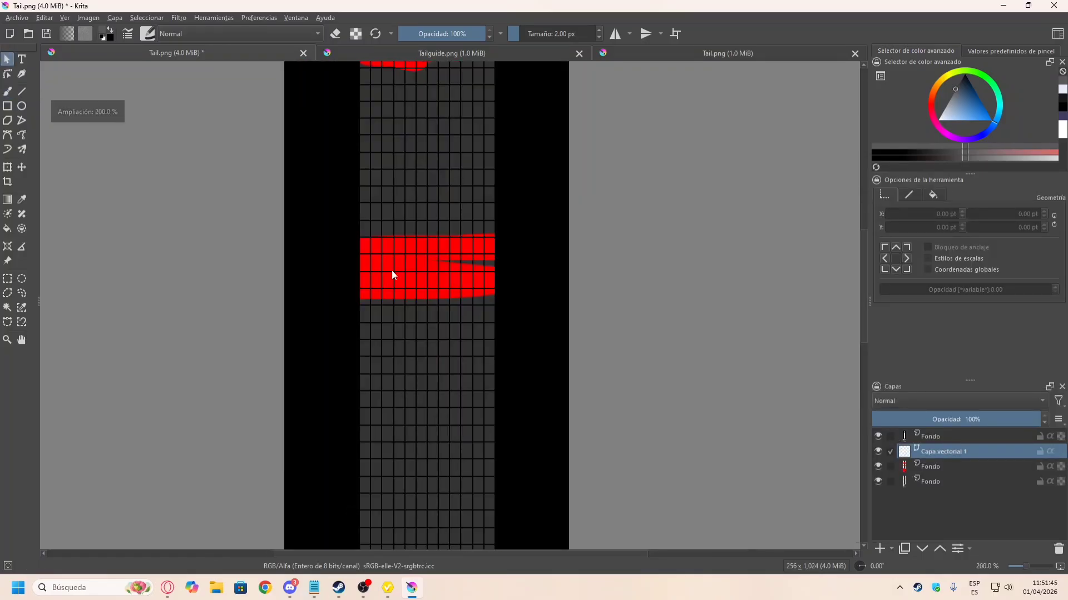
scroll(392, 270, "up", 4)
left_click(7, 135)
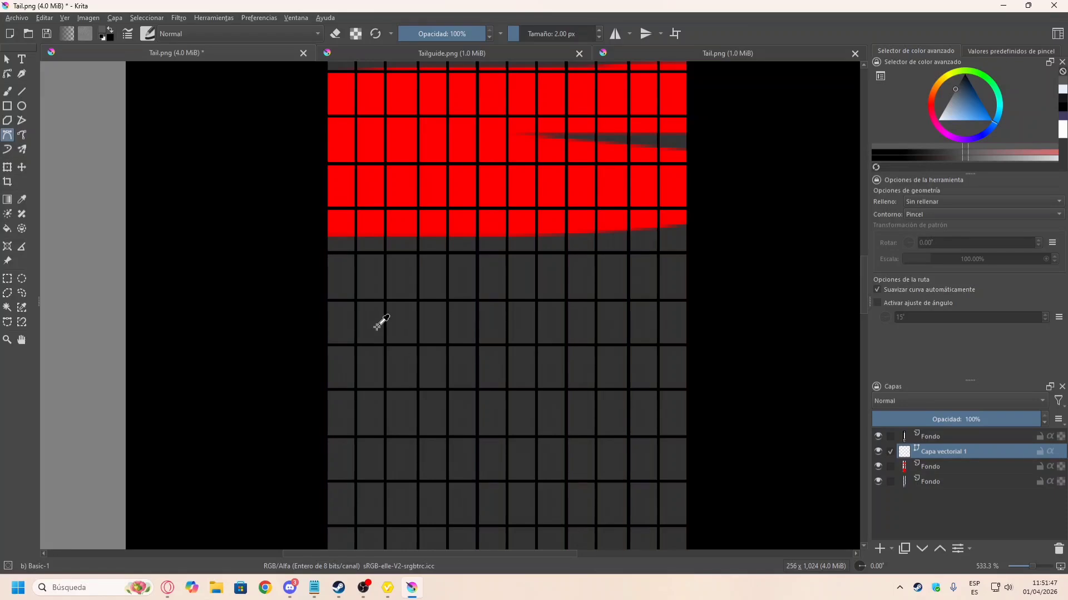
scroll(805, 408, "down", 4)
left_click(7, 105)
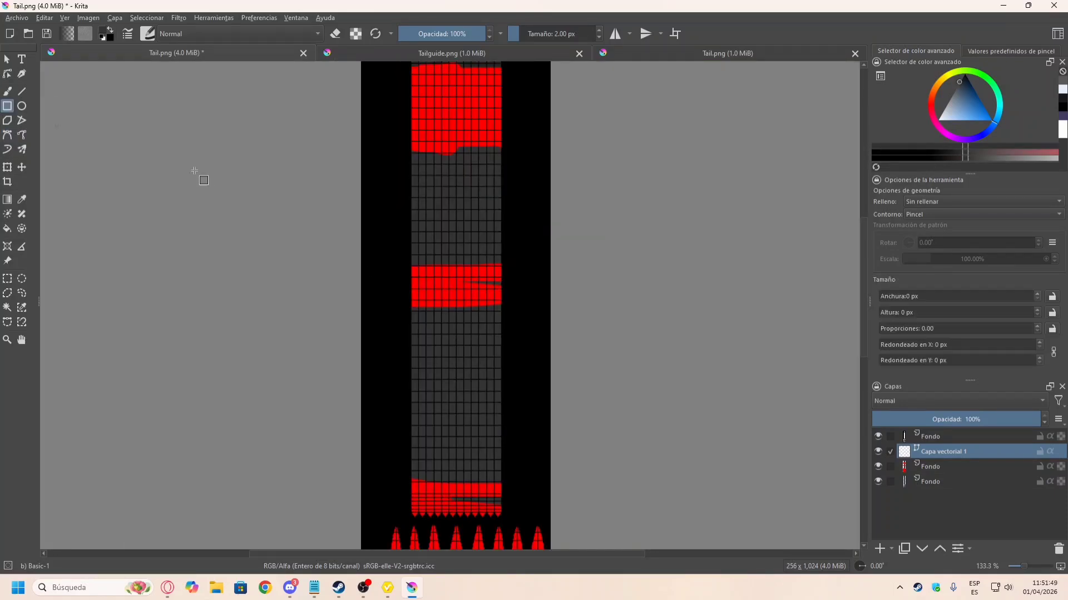
scroll(435, 174, "down", 3)
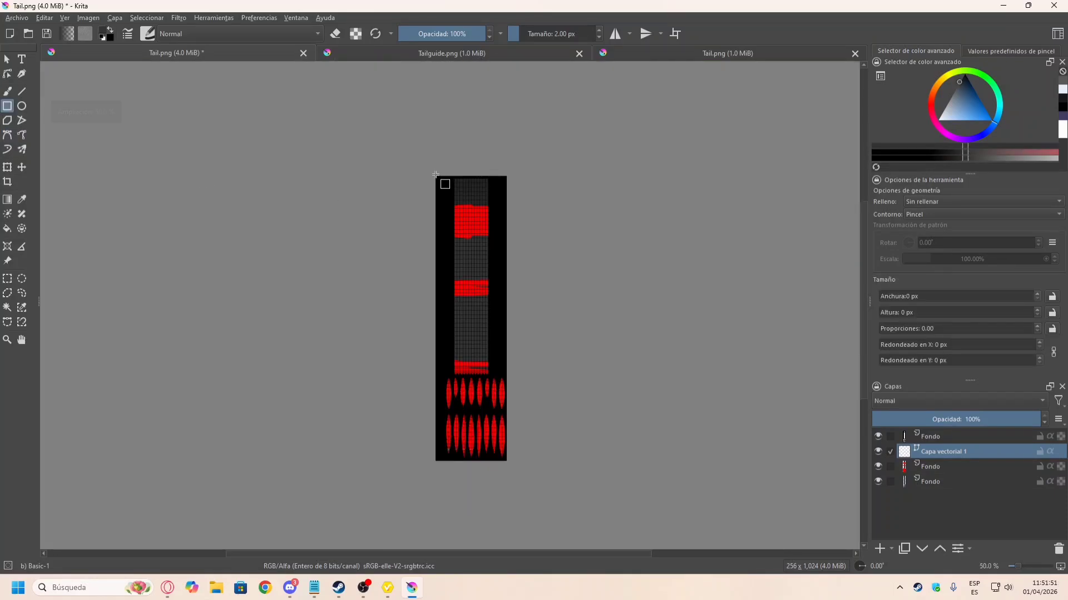
mouse_move(435, 175)
left_mouse_down()
mouse_move(520, 324)
mouse_move(529, 464)
mouse_move(507, 461)
left_mouse_up()
Step: Give the canvas-sized rectangle a solid dark grey fill, using the recently used colour that matches the tail
left_click(7, 59)
left_click(505, 228)
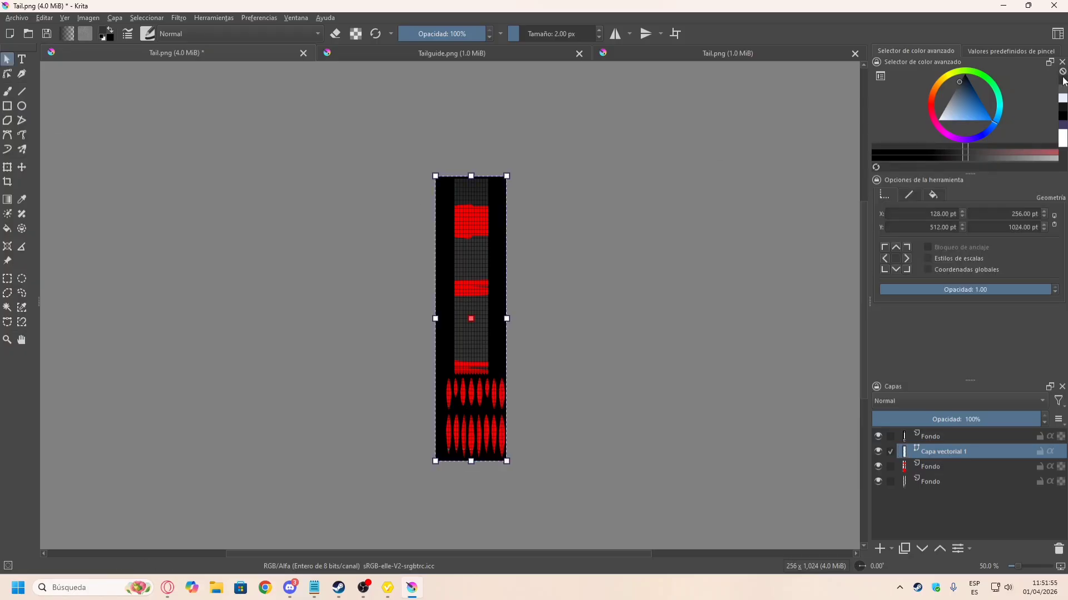
left_click(928, 197)
left_click(901, 214)
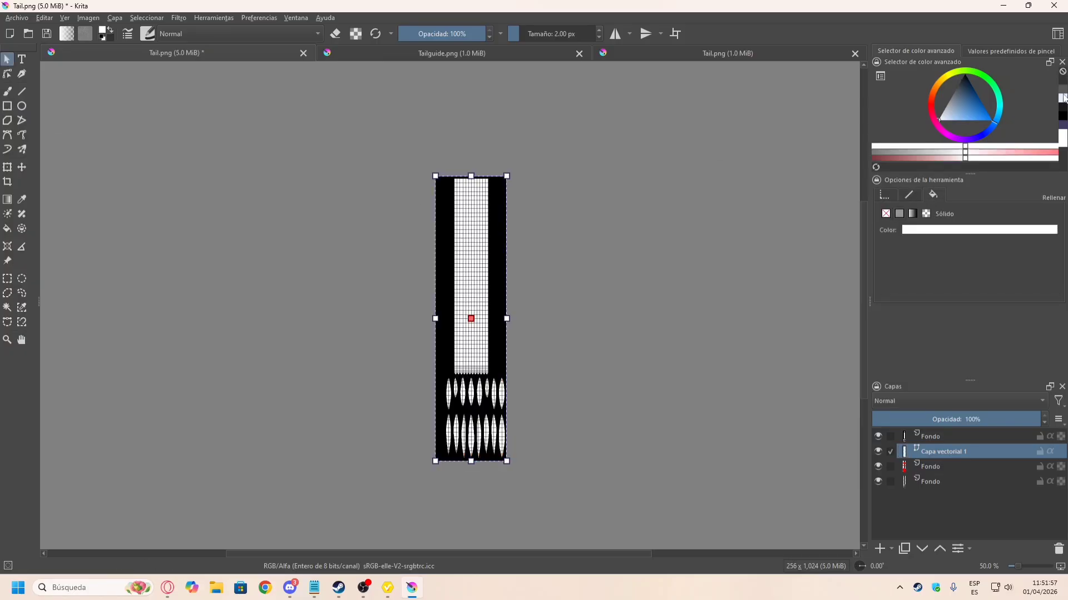
left_click(1062, 81)
scroll(436, 250, "up", 3)
scroll(351, 197, "down", 3)
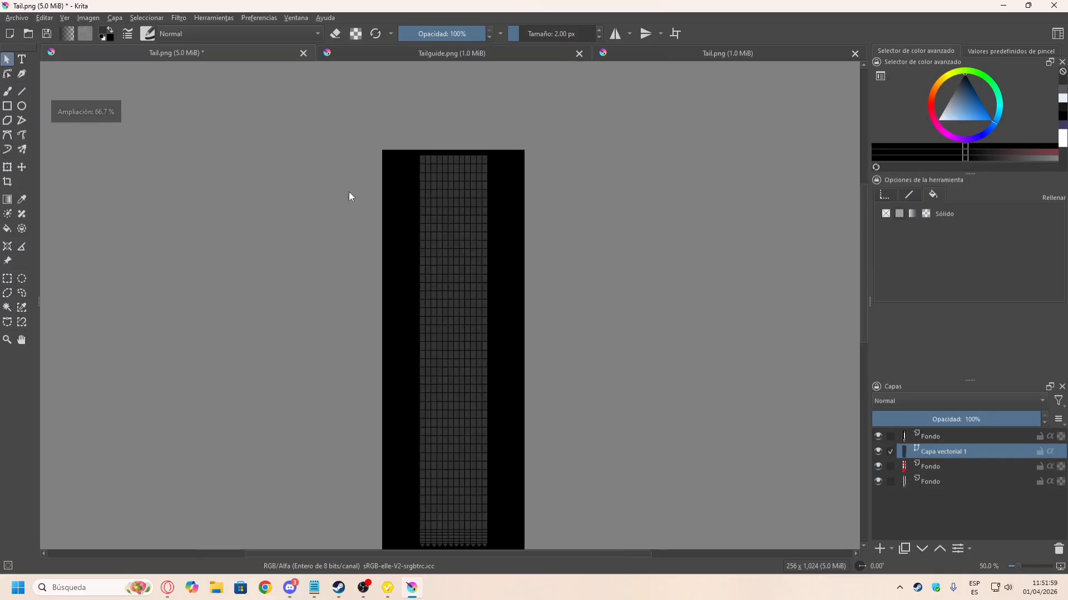
Step: Lower the dark base vector layer's opacity to about 42% and add a new vector layer directly above it
left_click(7, 105)
scroll(381, 250, "down", 3)
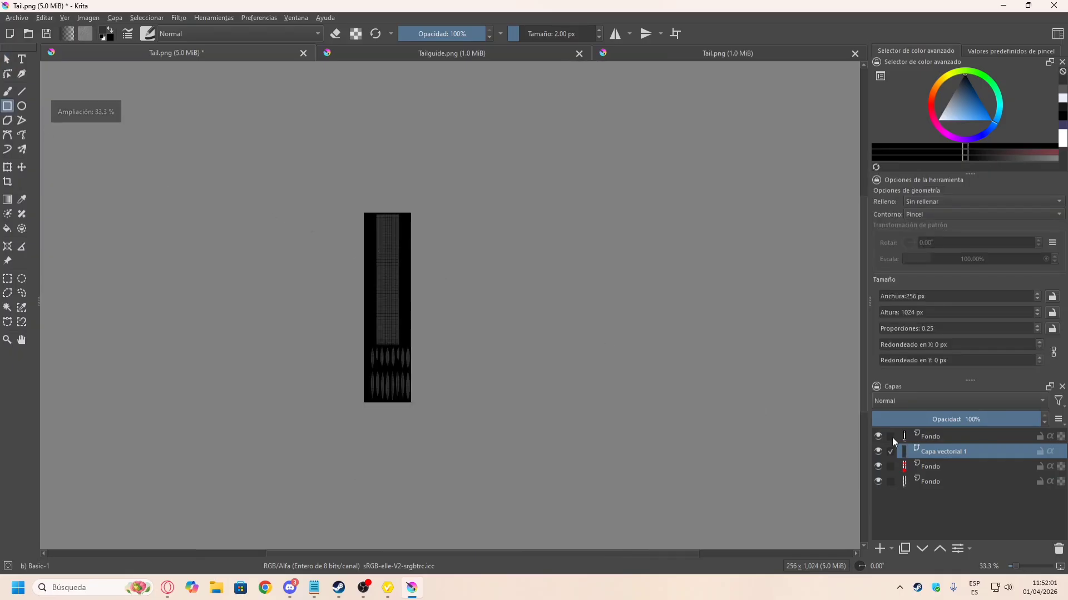
left_click(944, 423)
scroll(393, 269, "up", 3)
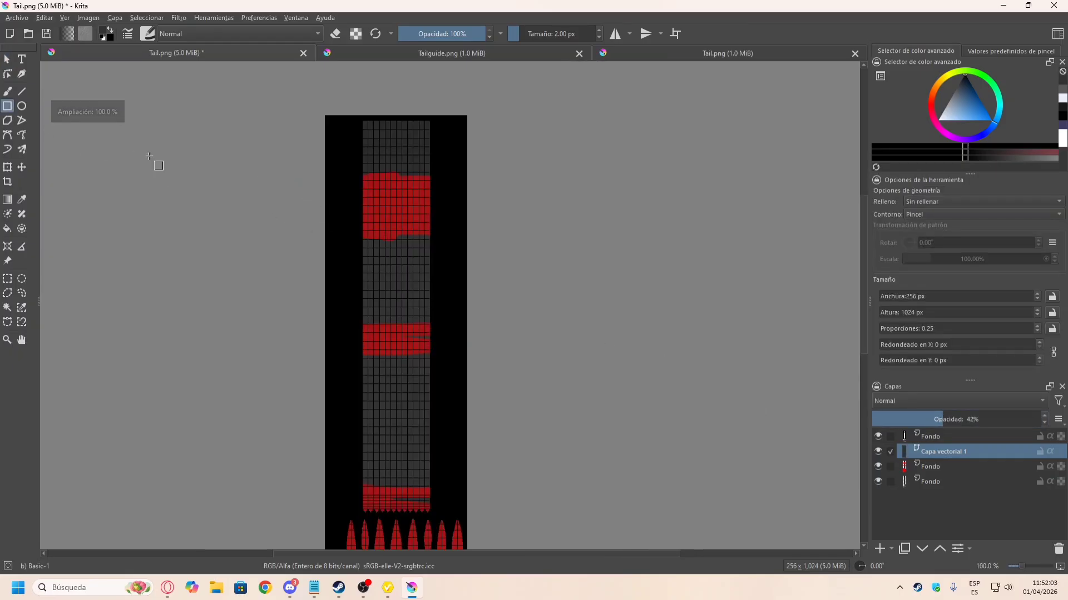
left_click(893, 550)
left_click(915, 434)
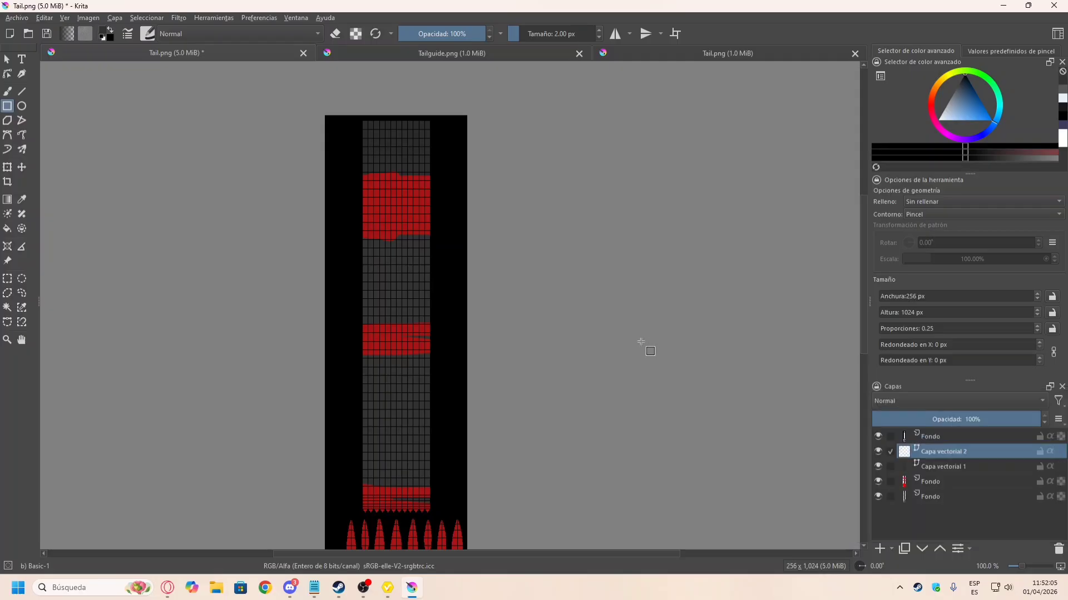
Step: Switch to VRoid Studio to compare the marked band positions on the model's tail, and return to Krita
key("alt+Tab")
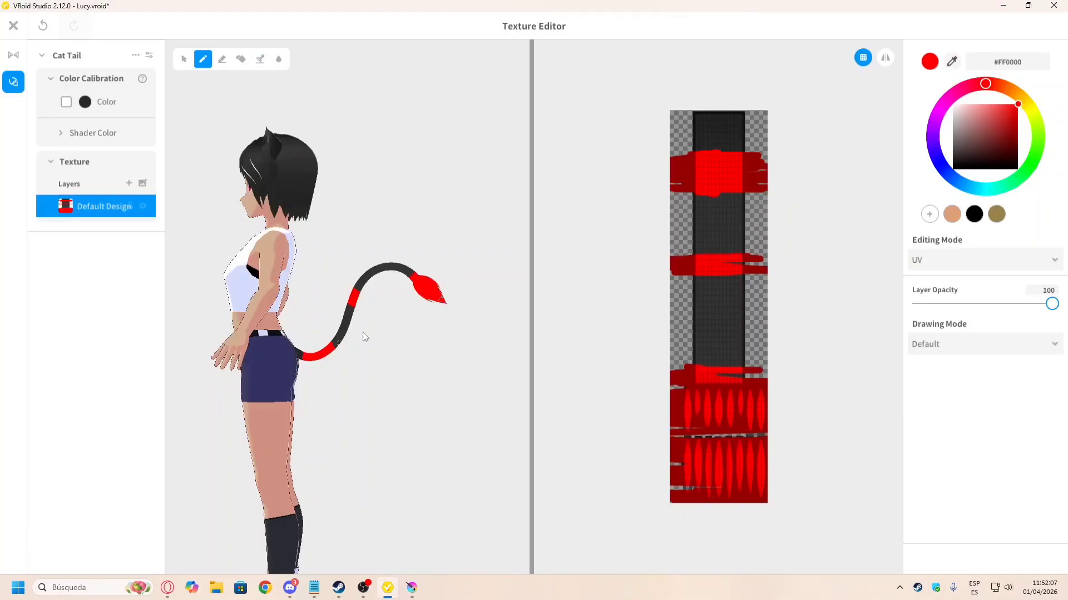
key("alt+Tab")
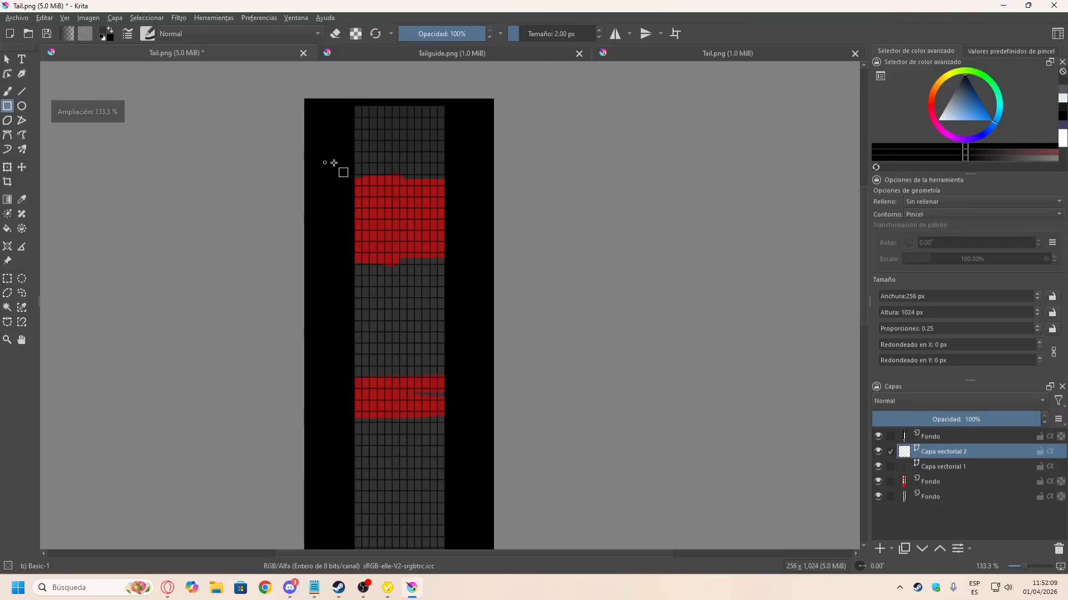
key("alt+Tab")
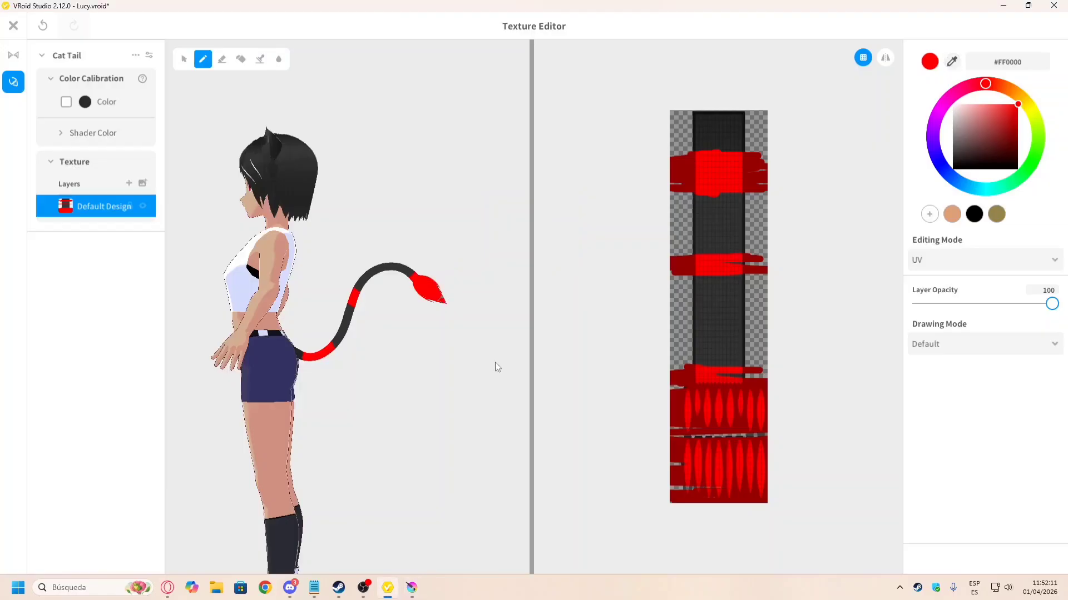
key("alt+Tab")
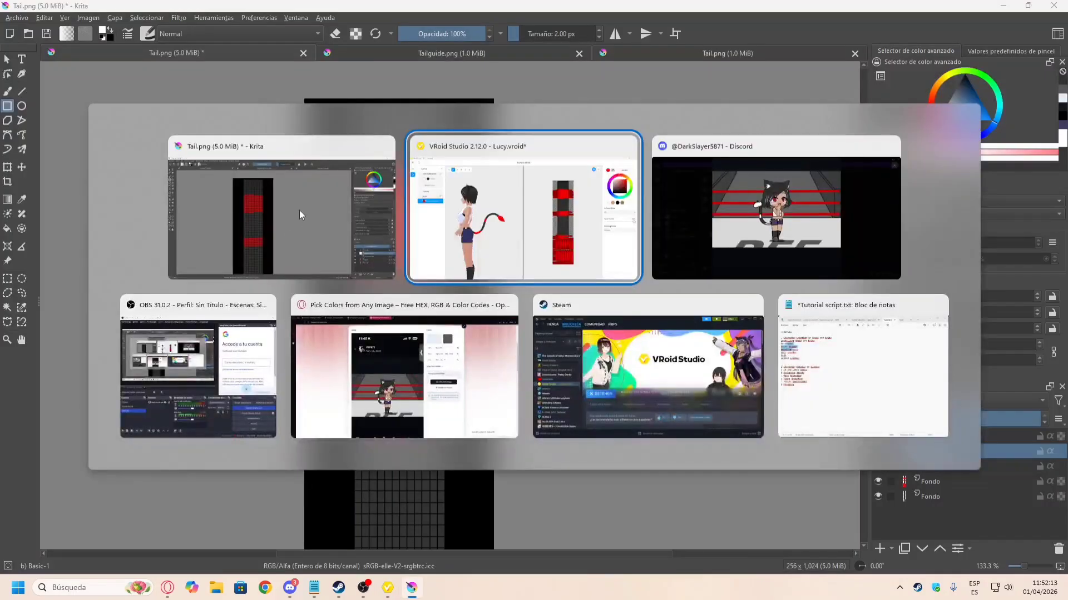
key("alt+Tab")
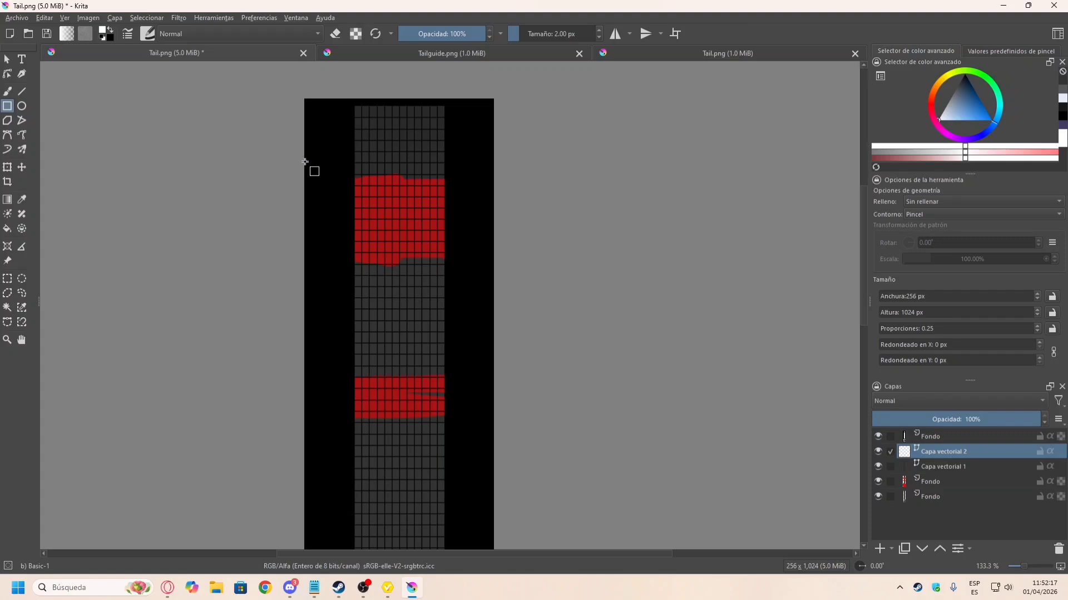
Step: Draw a full-width rectangle of about 256 × 126 px over the uppermost red band and fill it solid white
left_click_drag(305, 161, 494, 256)
left_click(6, 60)
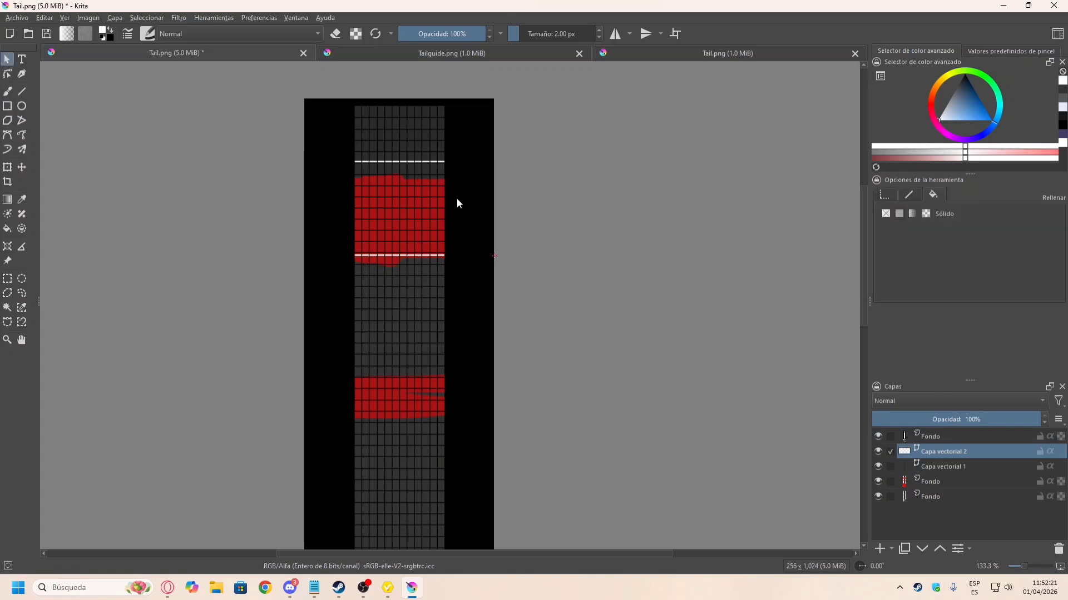
left_click(458, 203)
left_click(901, 216)
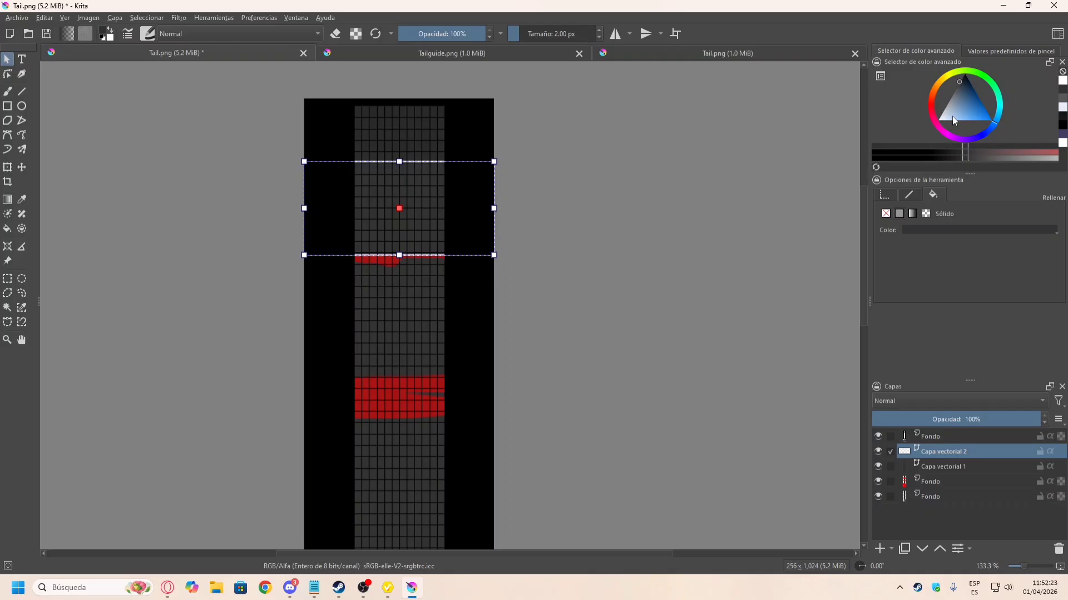
left_click(962, 89)
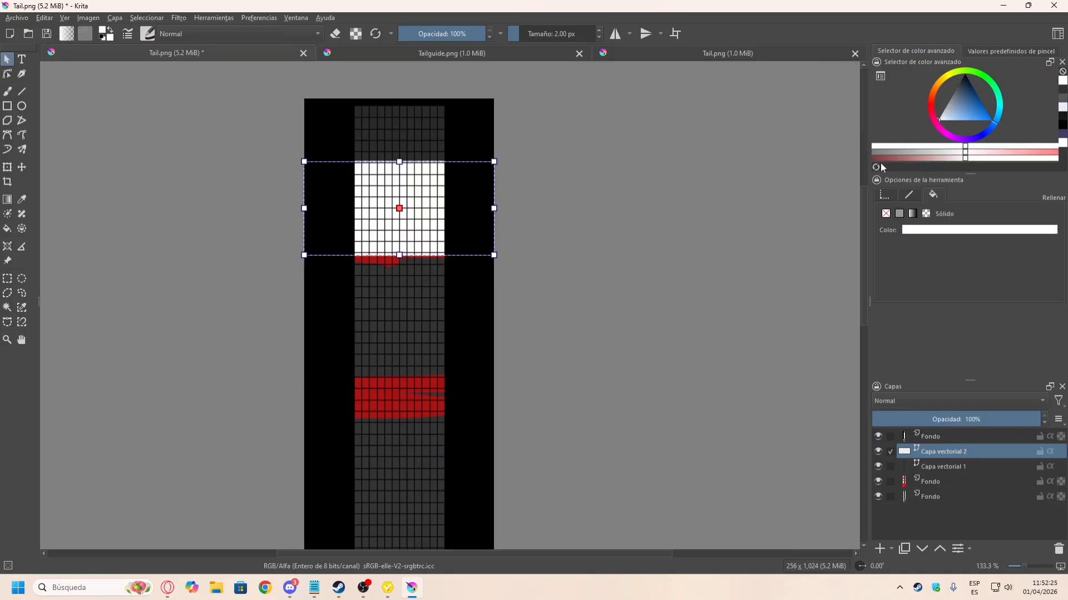
scroll(580, 272, "down", 1)
left_click(494, 233)
left_click(494, 233)
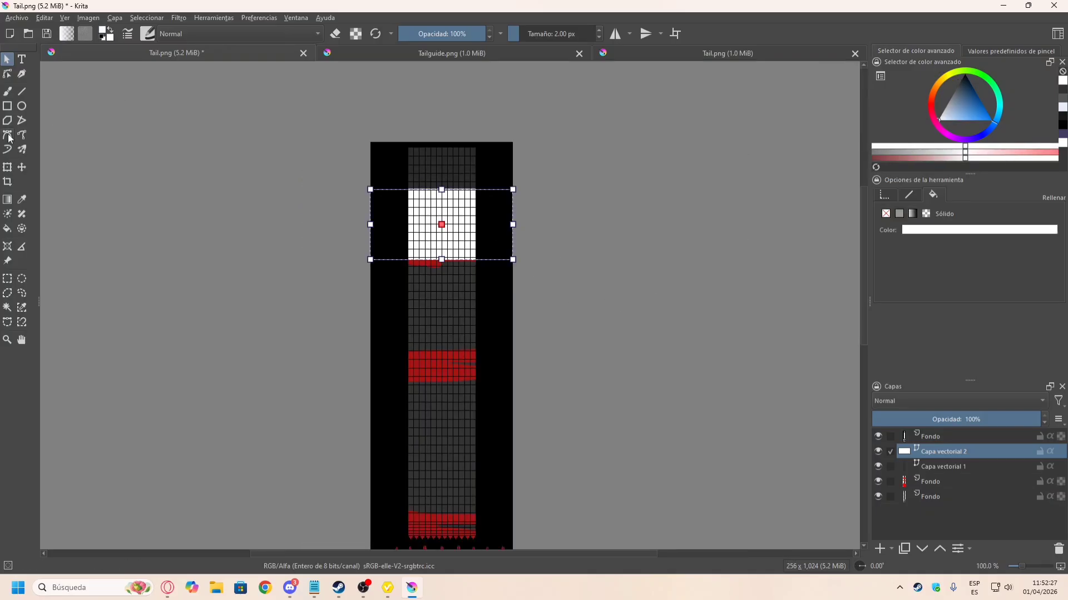
Step: Draw a rectangle of about 245 × 56 px over the middle red band and fill it white
left_click(7, 107)
scroll(391, 349, "up", 1)
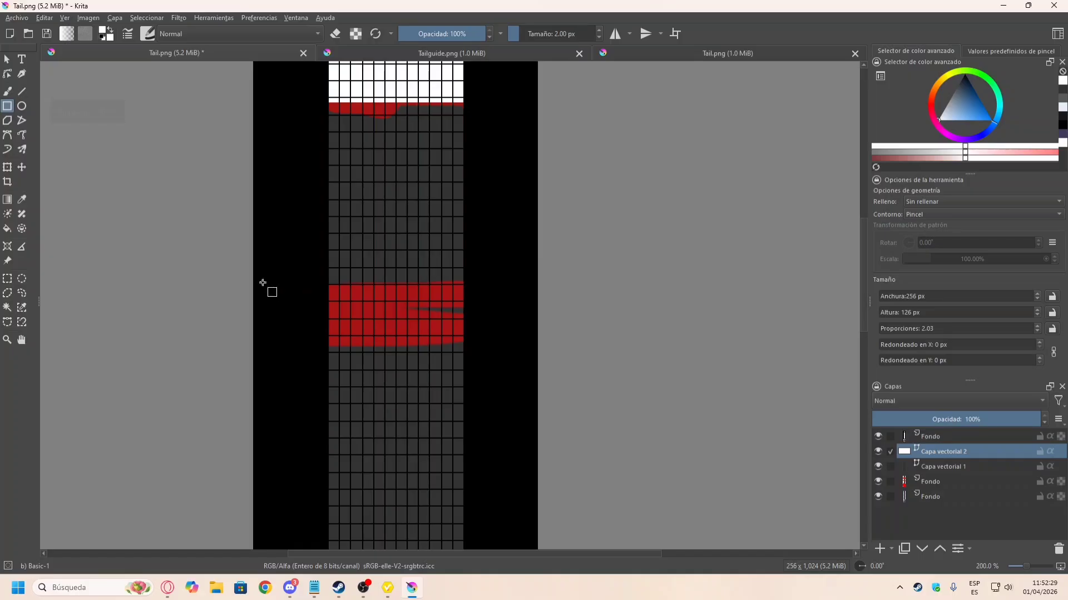
left_click_drag(265, 283, 535, 346)
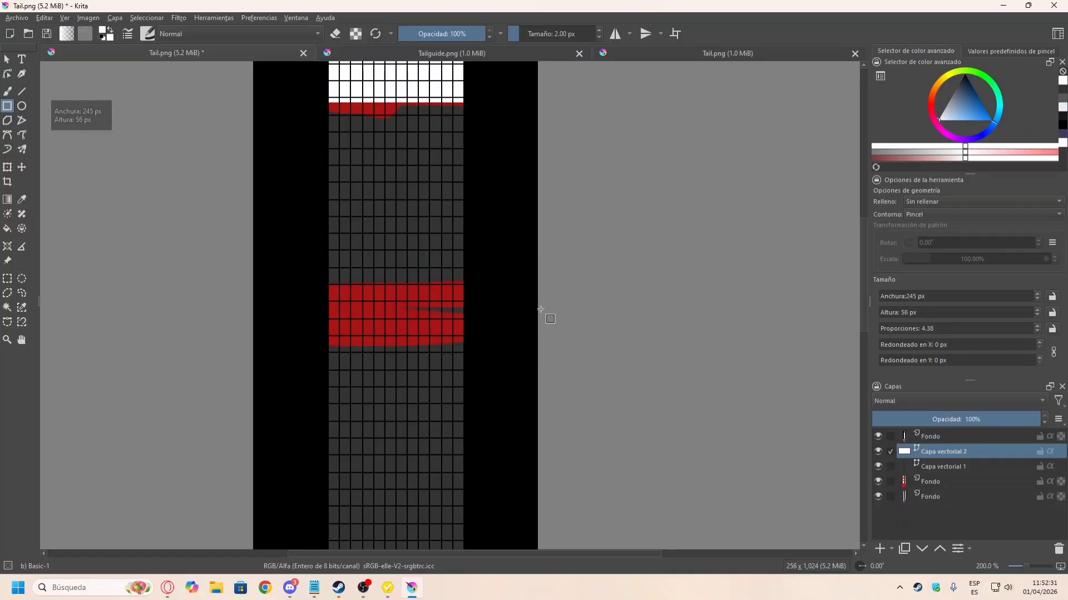
left_click(7, 59)
left_click(377, 289)
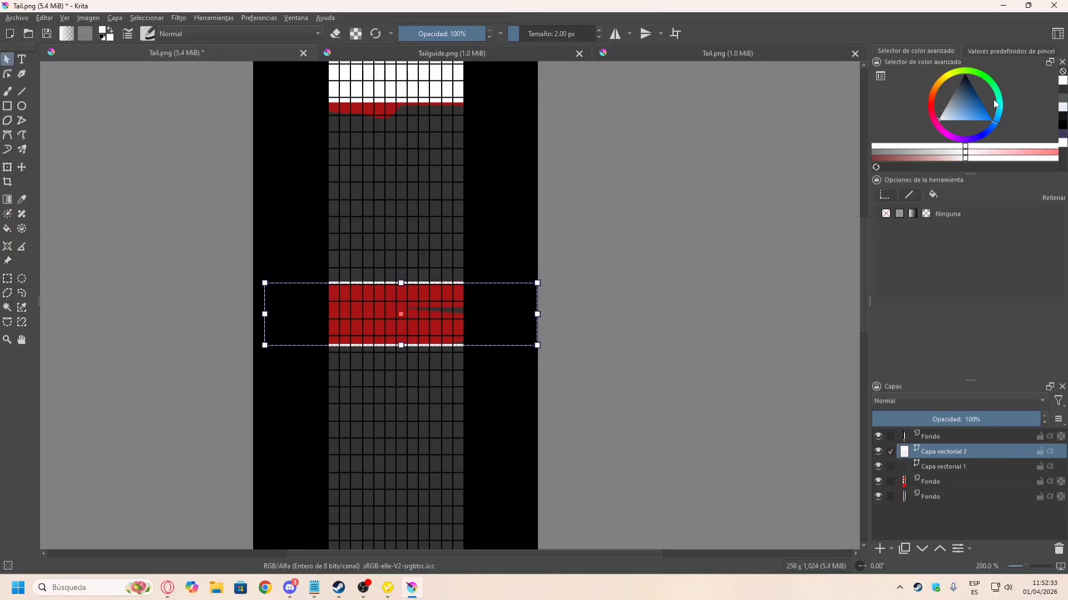
left_click(938, 120)
scroll(332, 353, "down", 4)
scroll(365, 414, "up", 4)
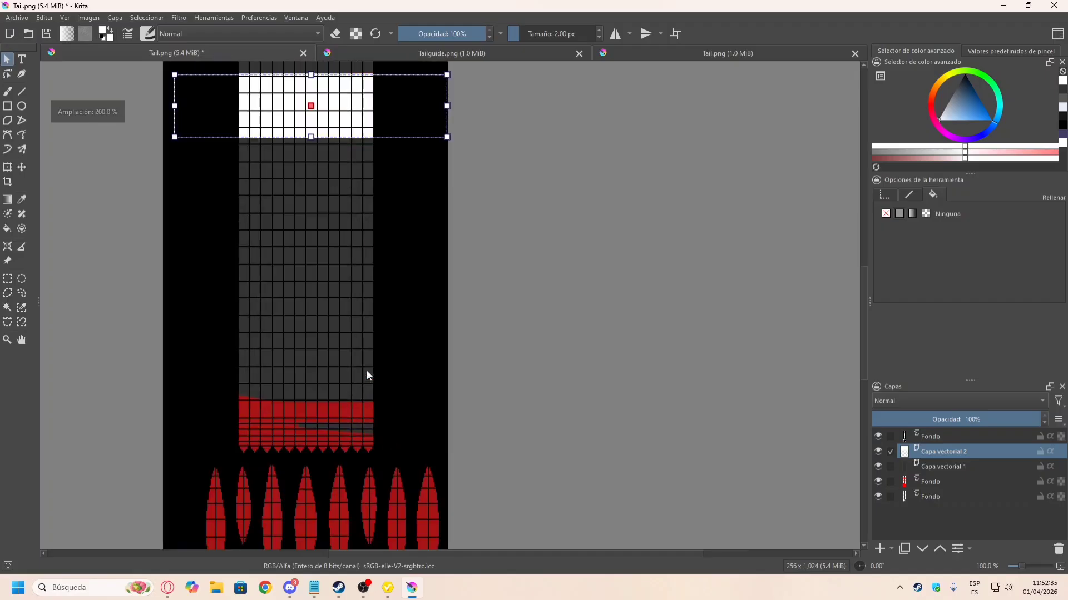
Step: Draw a rectangle covering the lowest red band and all the tail-tip pieces down to the canvas end, and fill it white
scroll(367, 371, "down", 4)
left_click(7, 105)
scroll(191, 334, "up", 6)
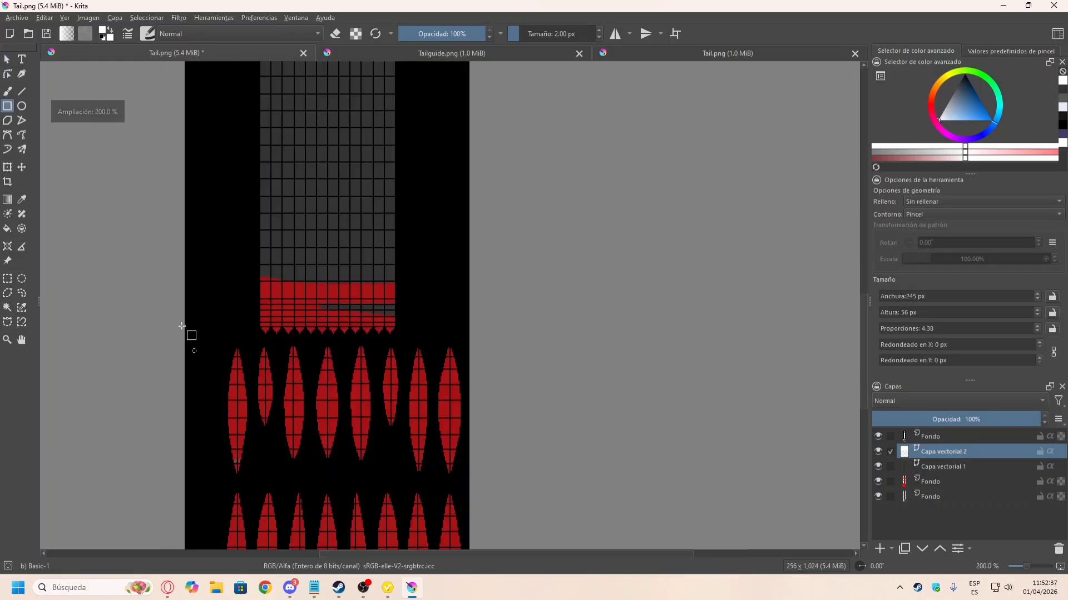
left_click_drag(192, 265, 572, 477)
scroll(431, 410, "down", 3)
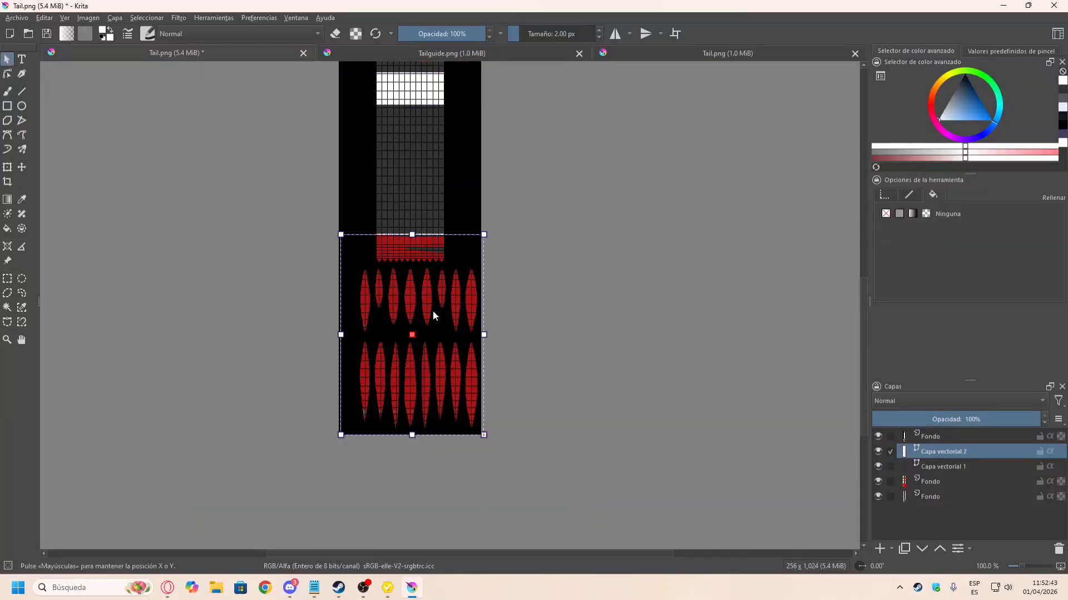
left_click(941, 146)
left_click(740, 227)
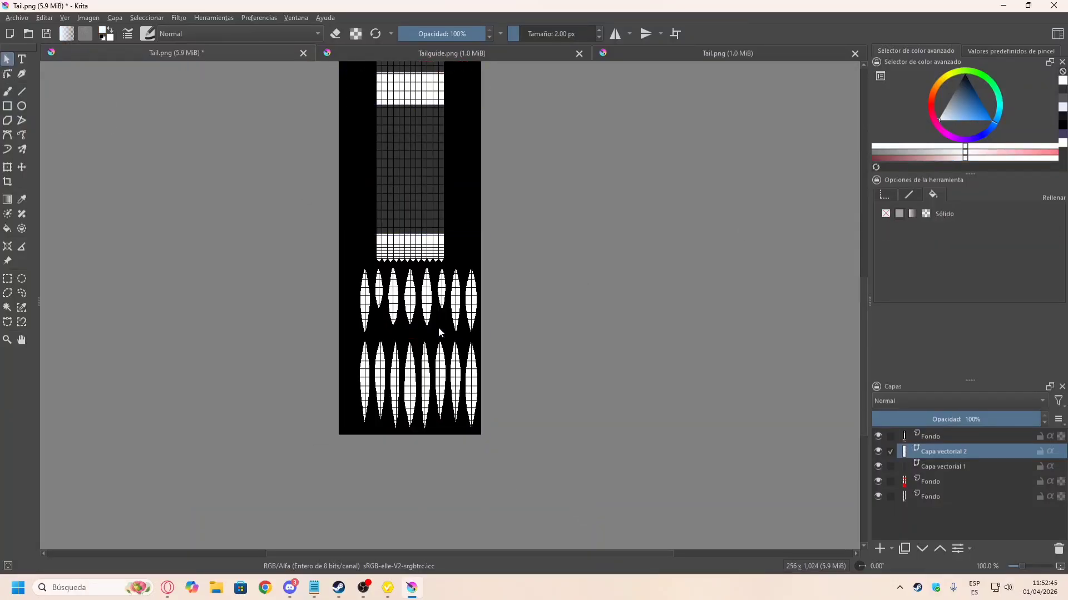
Step: Restore the dark base layer to 100% opacity and hide the guide, red-marked and original tail layers
scroll(382, 343, "down", 2)
left_click(878, 481)
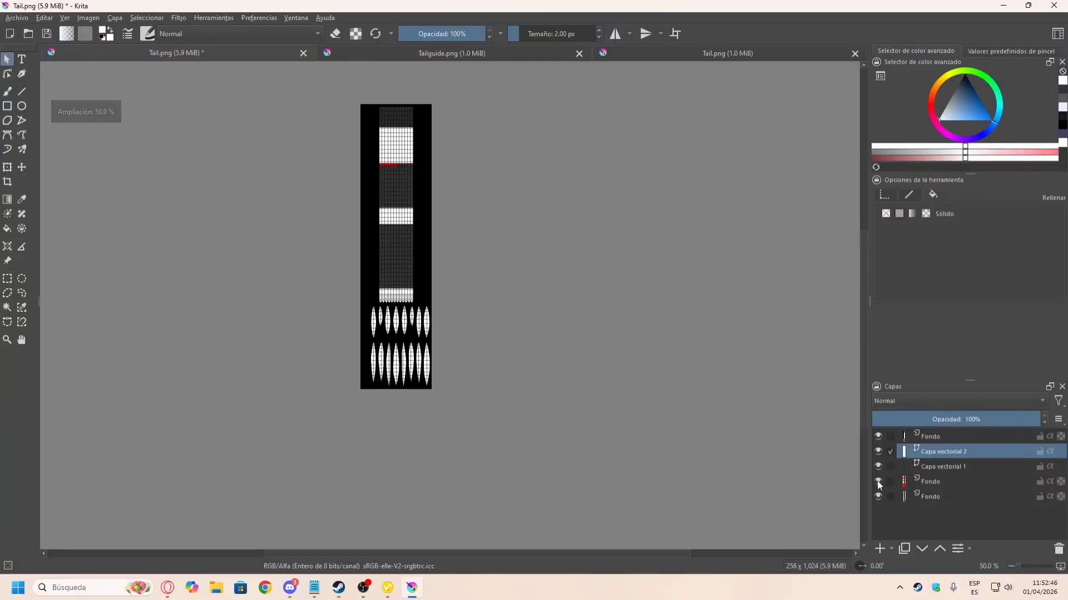
left_click(998, 467)
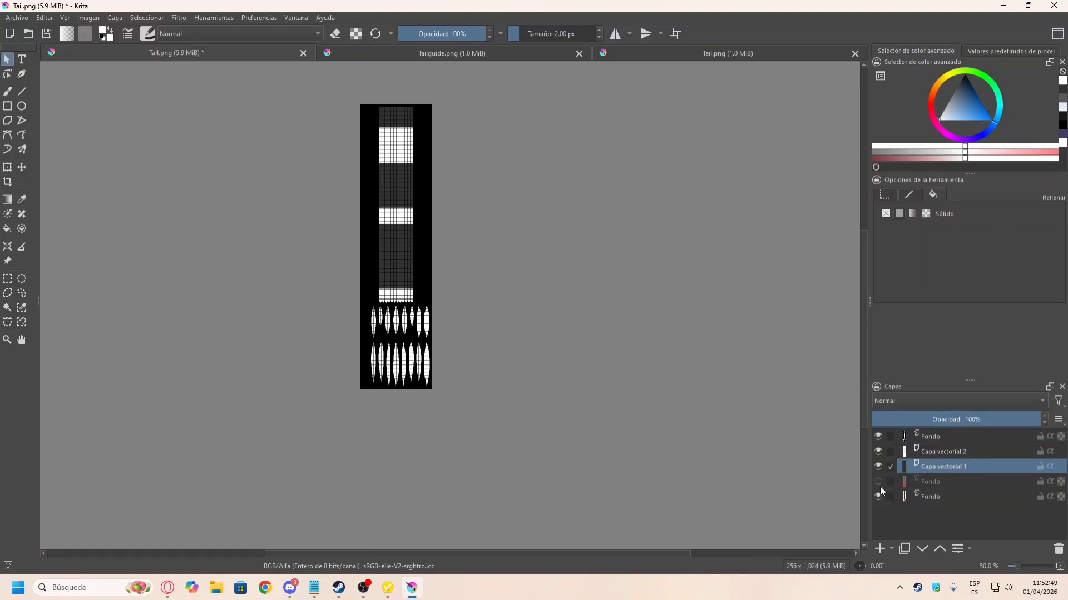
left_click(878, 437)
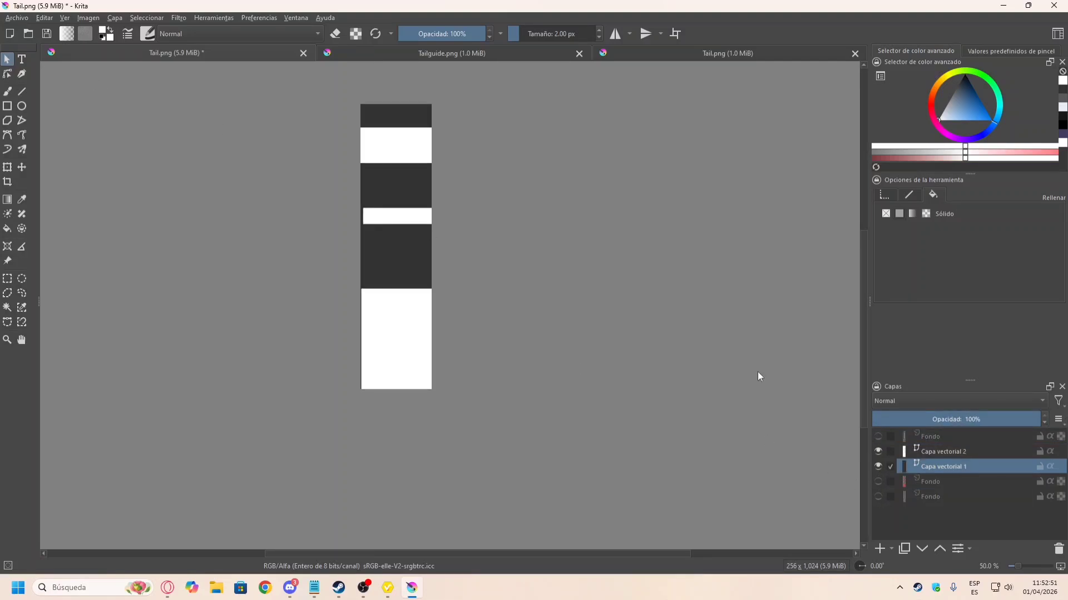
Step: Export the banded texture as a PNG over the existing Tail file in the Lucy folder, keeping the default PNG options
left_click(12, 22)
left_click(65, 122)
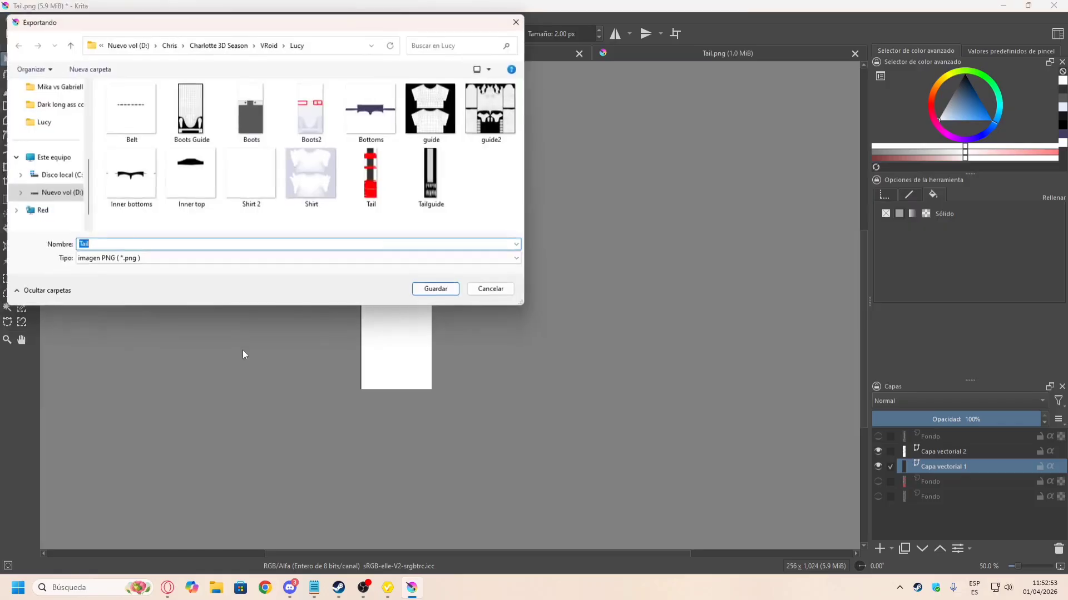
double_click(373, 175)
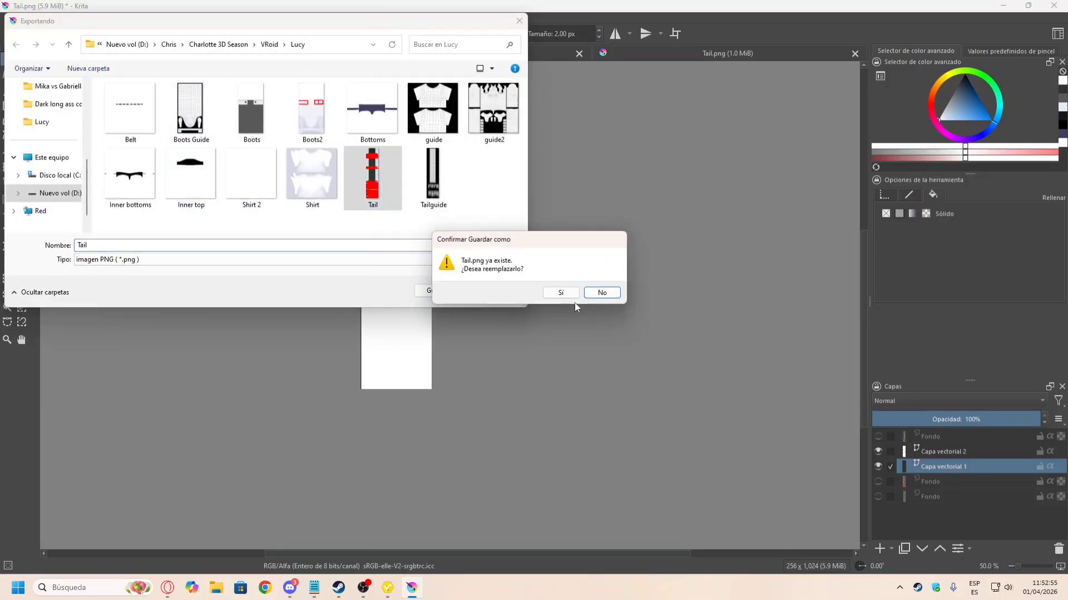
left_click(561, 293)
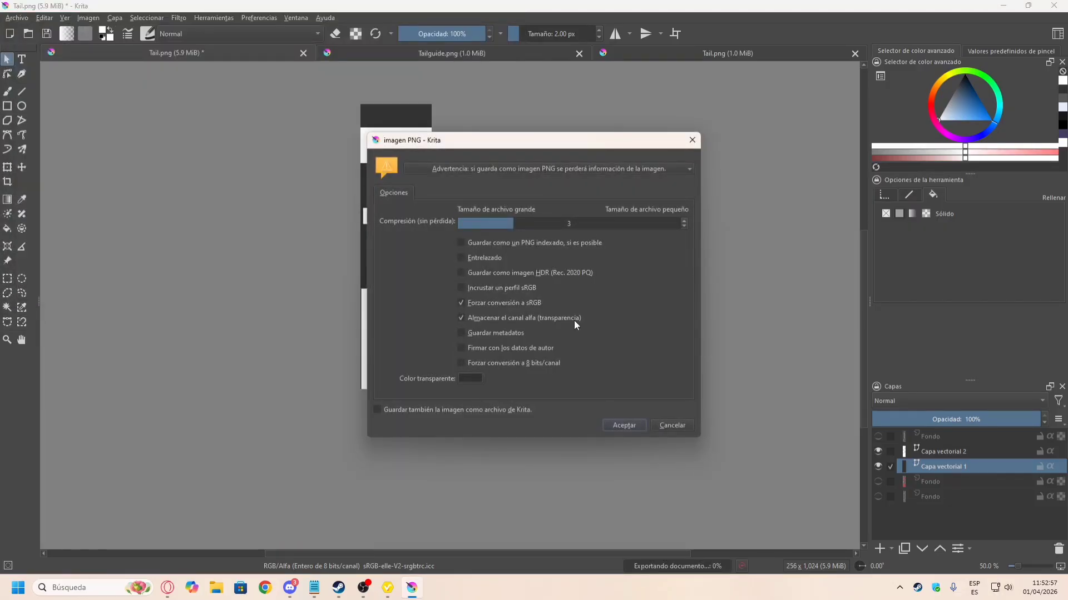
left_click(640, 426)
Step: Save the layered document as Tail in the Krita archive image format (*.krz)
left_click(17, 18)
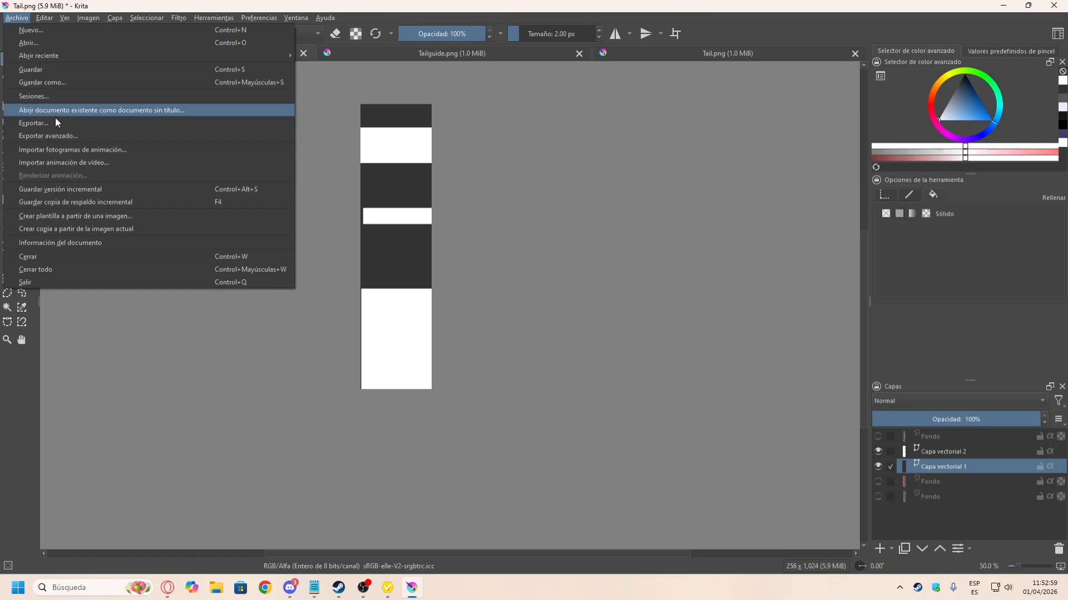
left_click(50, 83)
left_click(155, 262)
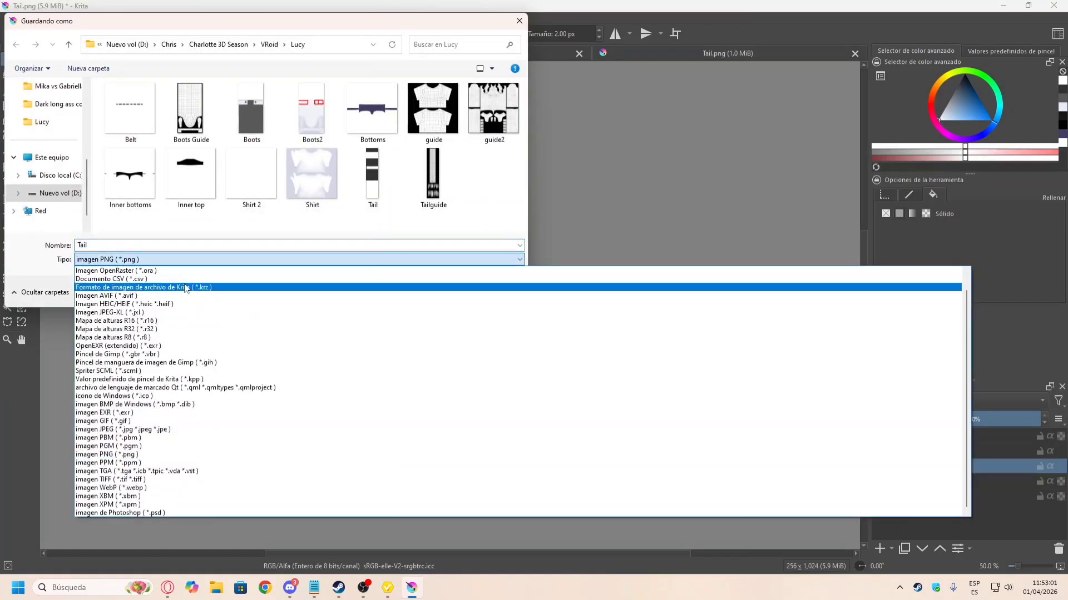
left_click(184, 287)
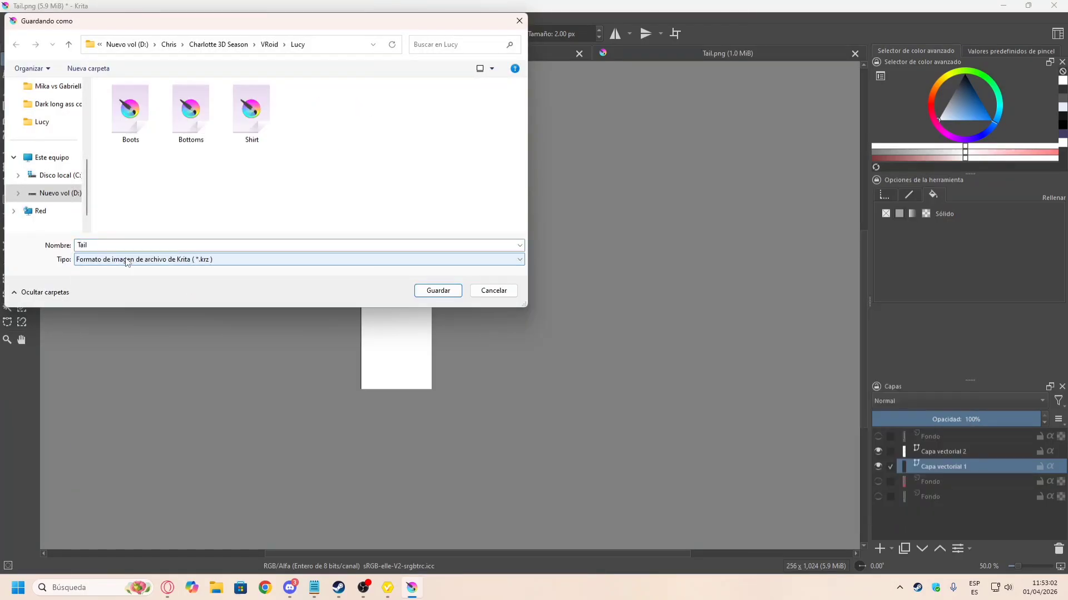
left_click(438, 290)
Step: Switch to VRoid Studio, hide the Cat Tail's Default Design layer and load the Tail image as a new layer
left_click(386, 593)
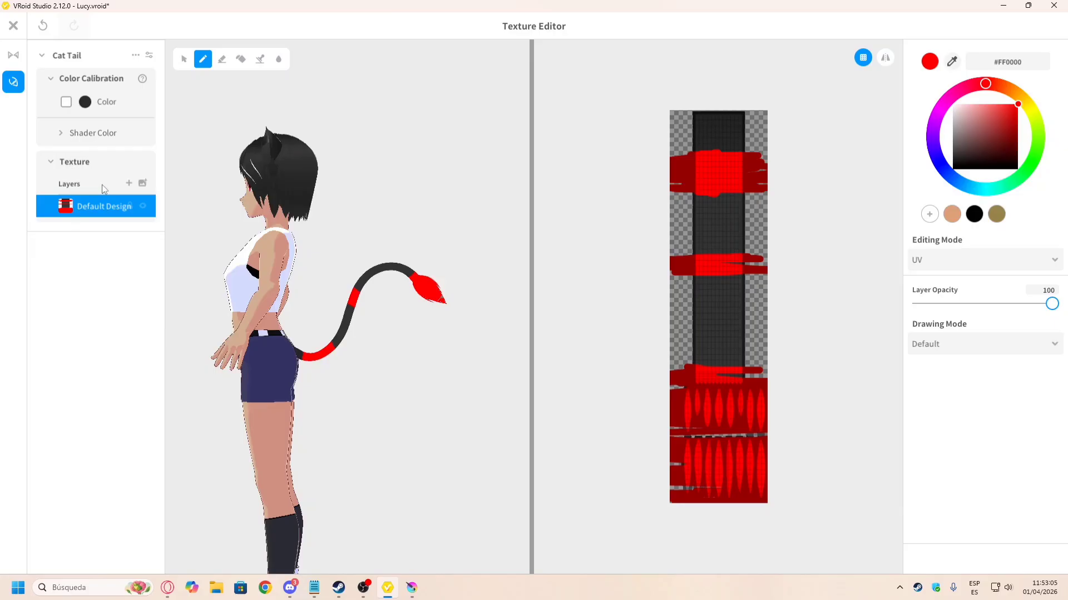
left_click(143, 206)
left_click(141, 183)
left_click(385, 189)
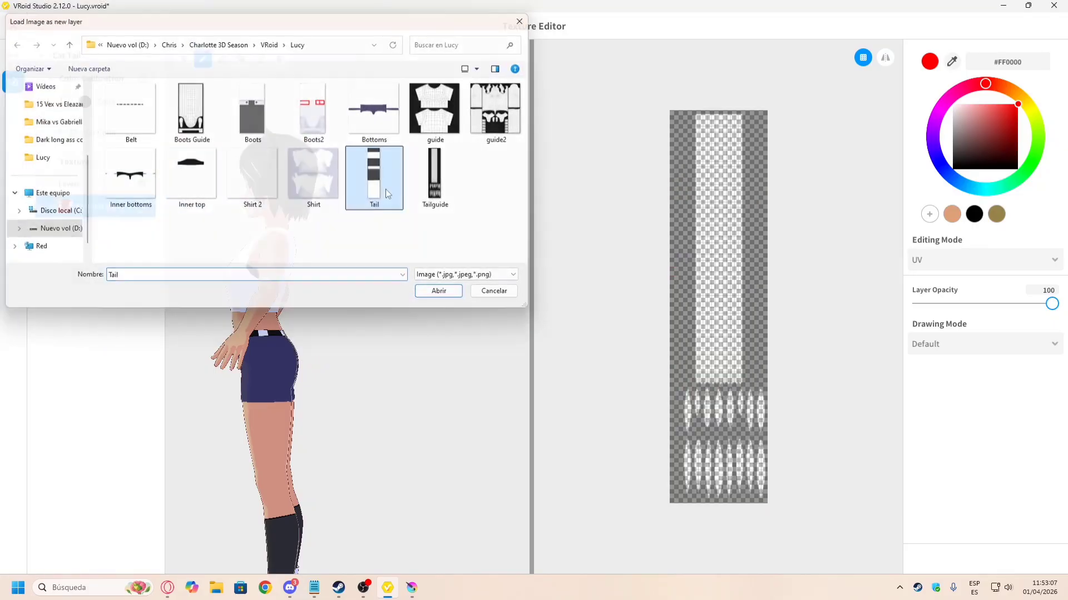
double_click(386, 189)
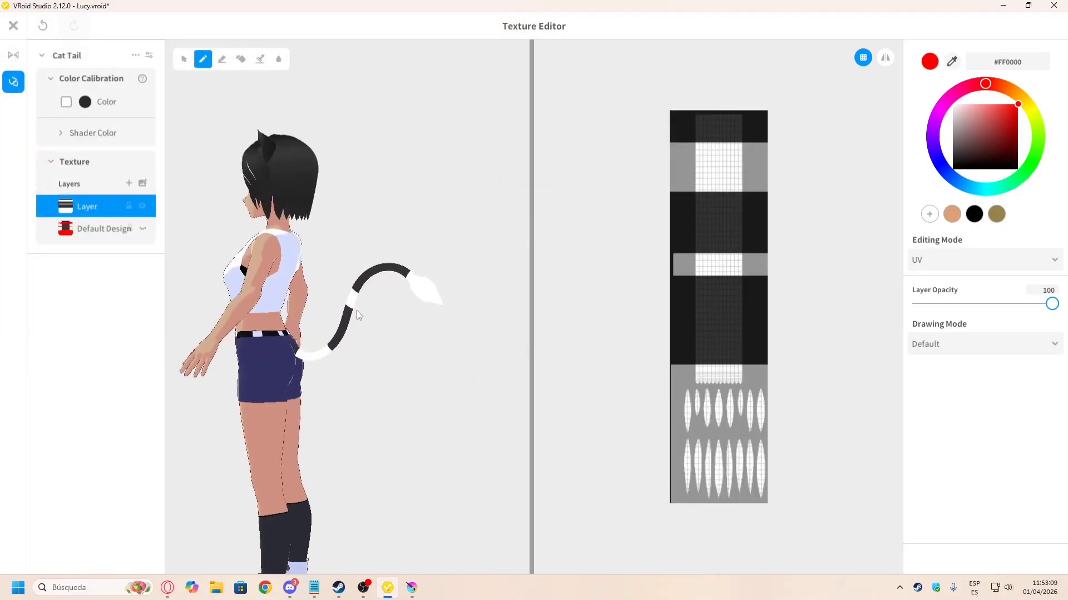
Step: Delete the red-marked Default Design layer from the Cat Tail texture
right_click_drag(316, 405, 439, 338)
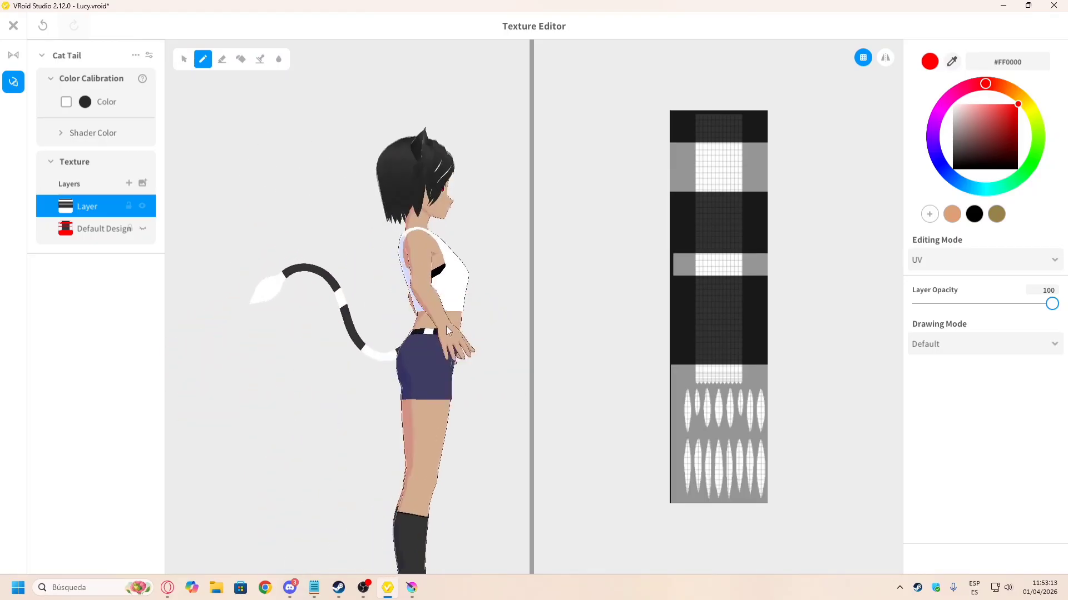
right_click(85, 232)
left_click(139, 189)
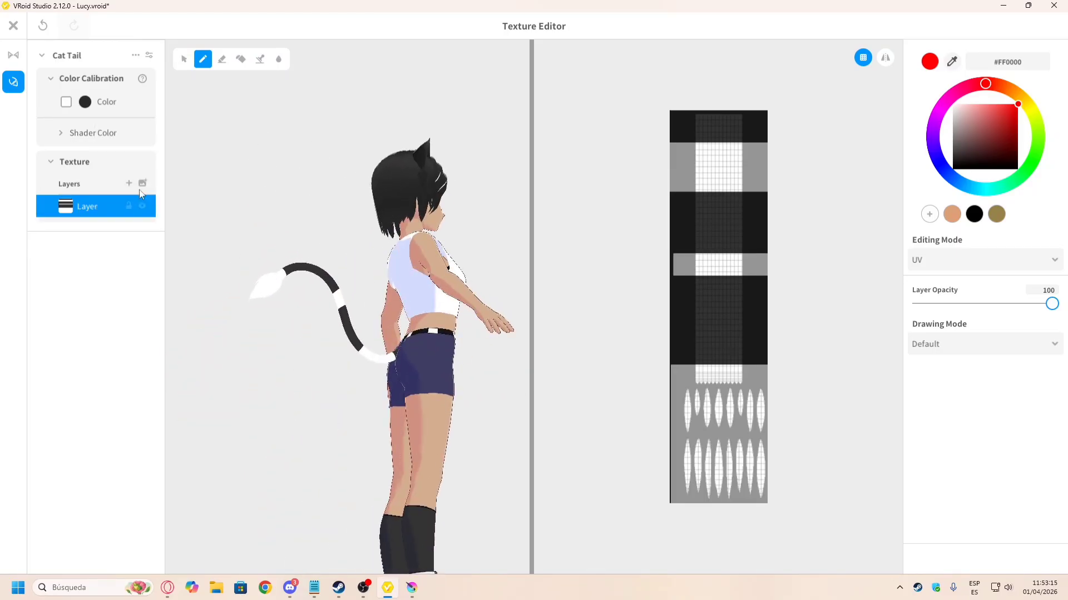
Step: Examine the banded Cat Tail on the model with its shape parameters shown, and close the texture editor
left_click(150, 56)
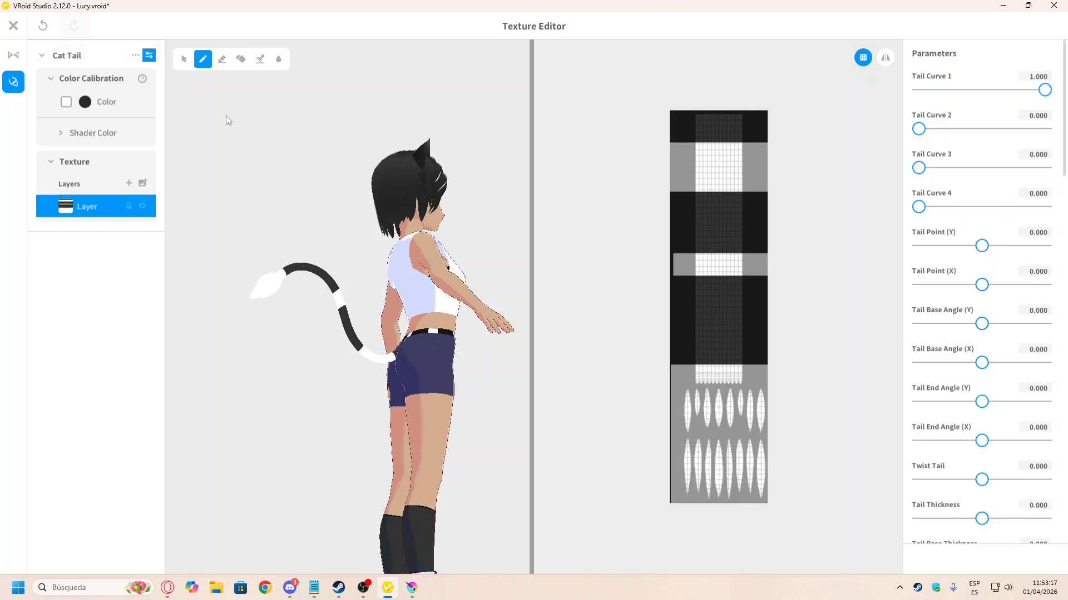
scroll(437, 254, "up", 5)
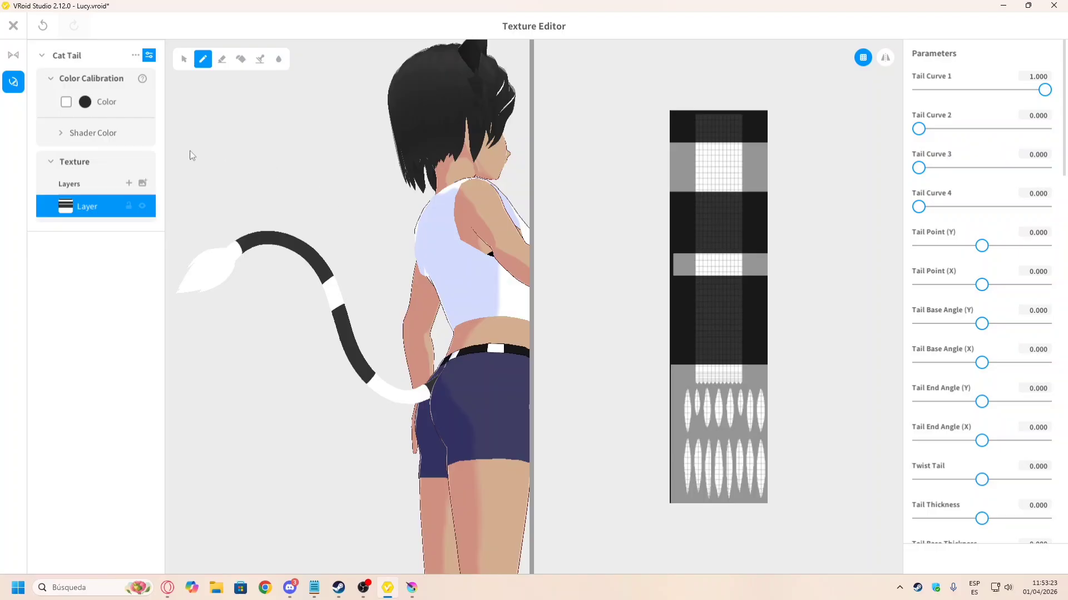
left_click(13, 26)
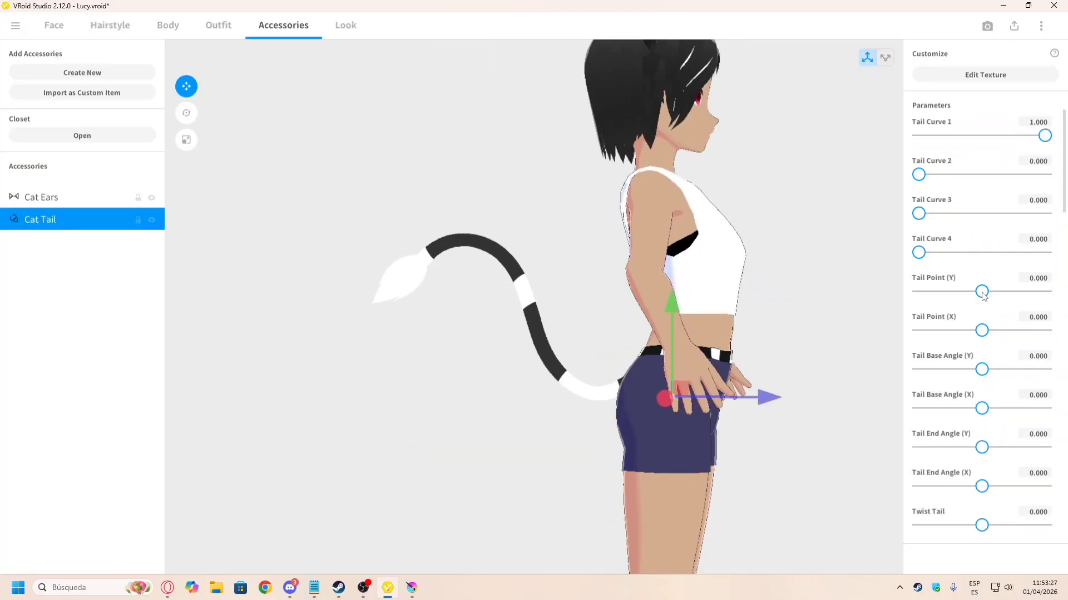
Step: Try adjusting the Cat Tail's Tail Point (Y) and reset it to 0
mouse_move(981, 293)
left_mouse_down()
mouse_move(993, 292)
mouse_move(971, 292)
mouse_move(980, 293)
left_mouse_up()
type("0")
key("Return")
Step: Shrink the Cat Tail's tuft by setting Tuft Size to about -47.577 and Tuft Height to about -22.467
scroll(955, 384, "down", 3)
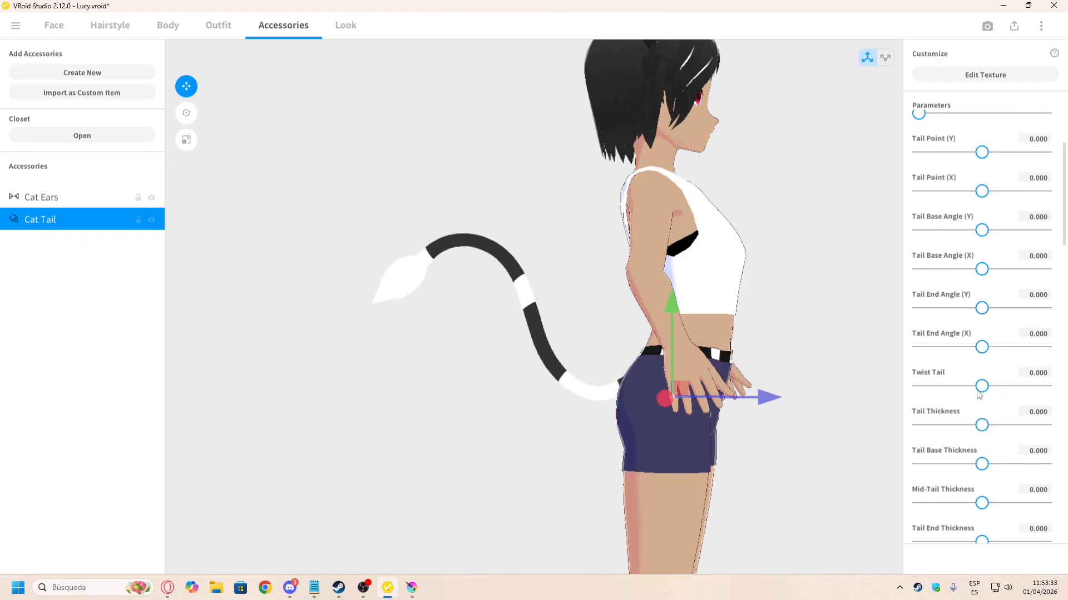
scroll(979, 394, "down", 3)
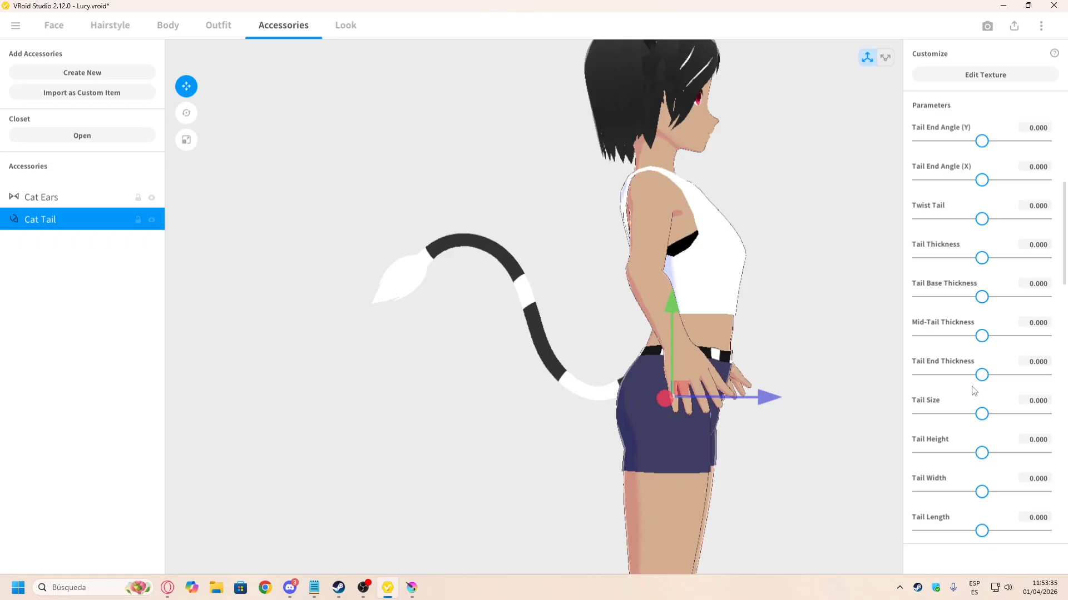
scroll(975, 391, "down", 2)
left_click_drag(927, 460, 915, 488)
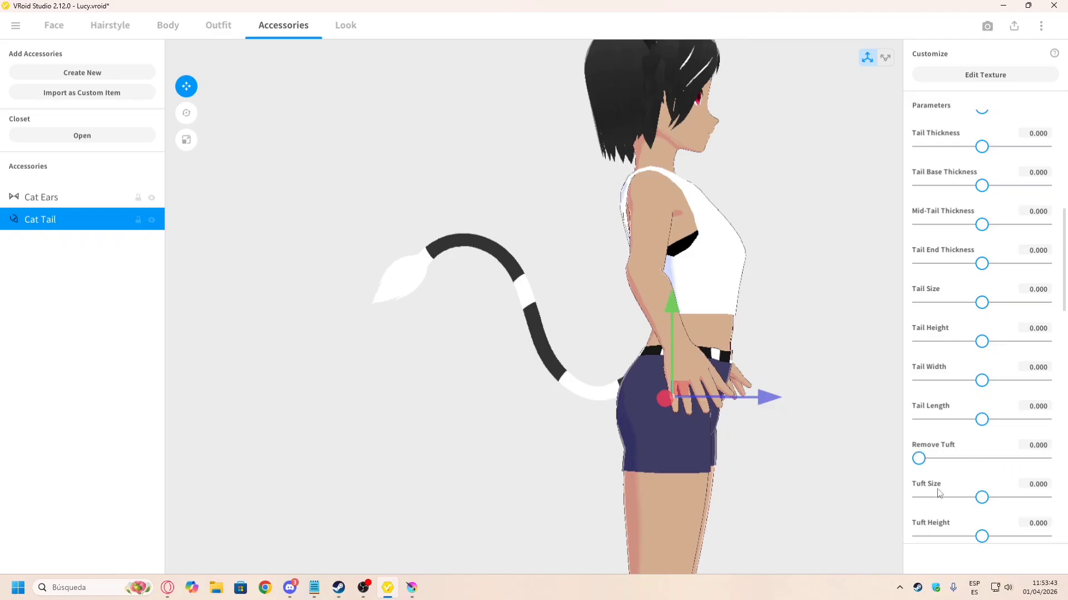
left_click_drag(981, 500, 957, 503)
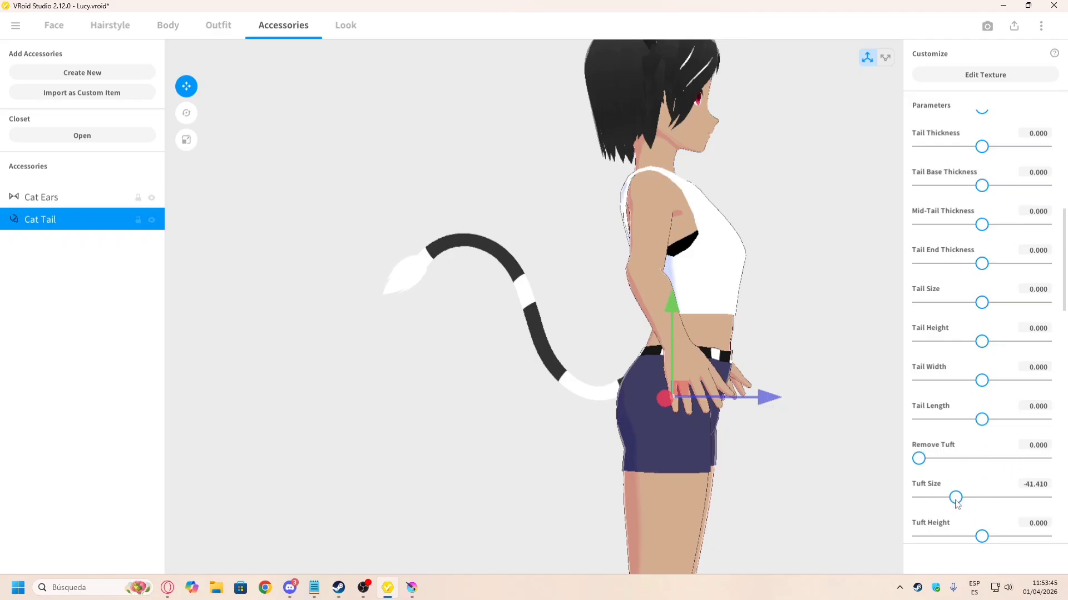
left_click_drag(986, 540, 958, 543)
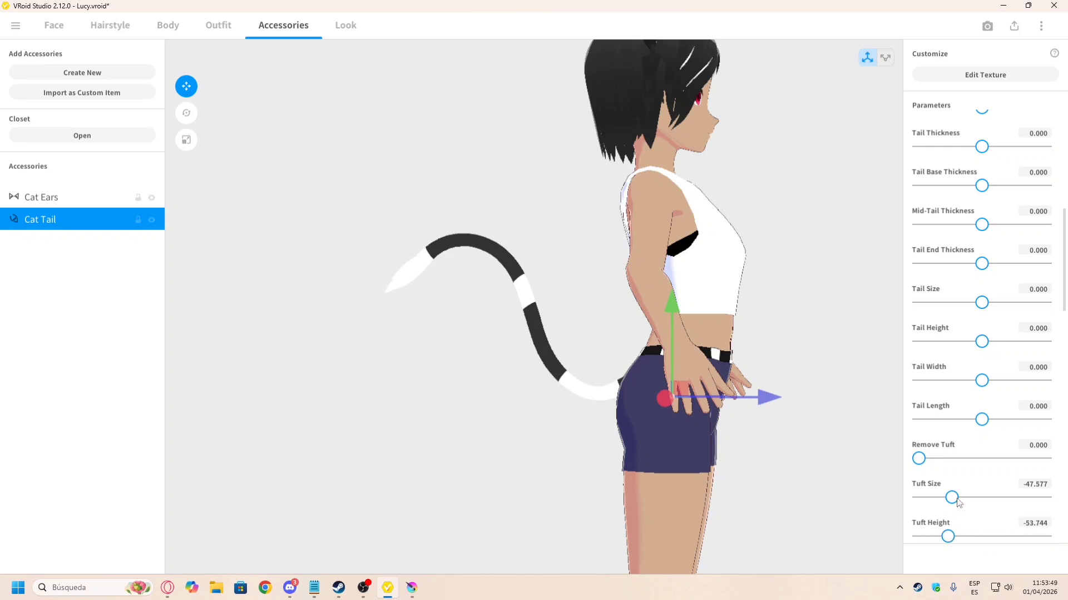
scroll(959, 502, "down", 1)
left_click_drag(958, 503, 966, 503)
scroll(500, 308, "down", 4)
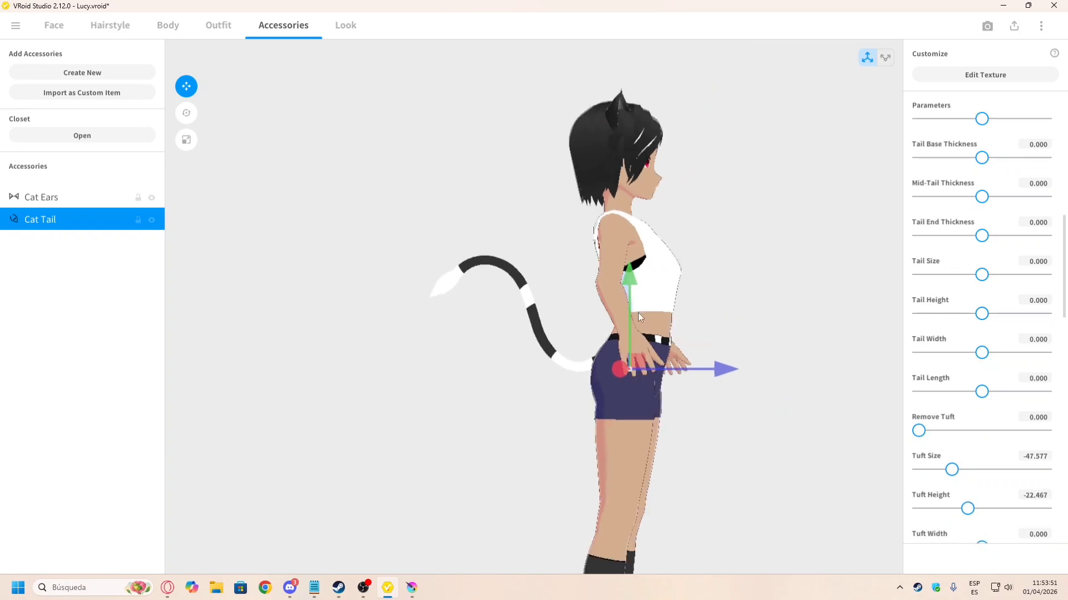
Step: Inspect the tail from behind and the side, trying Curl Tuft Fur and Tousled Tuft while leaving both at 0
right_click_drag(445, 307, 570, 313)
scroll(1001, 464, "down", 5)
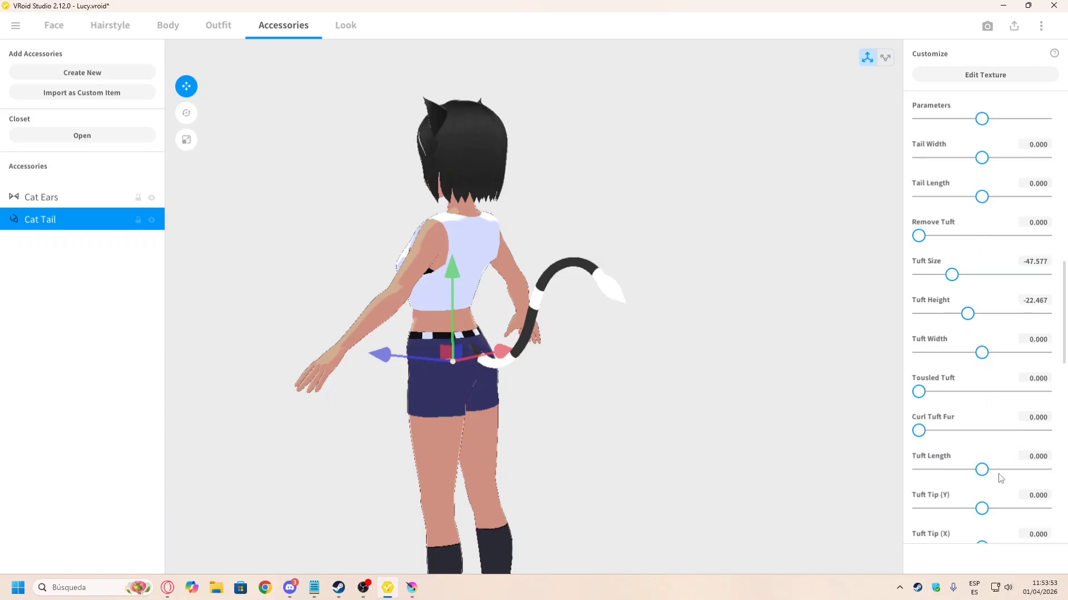
right_click_drag(705, 377, 825, 425)
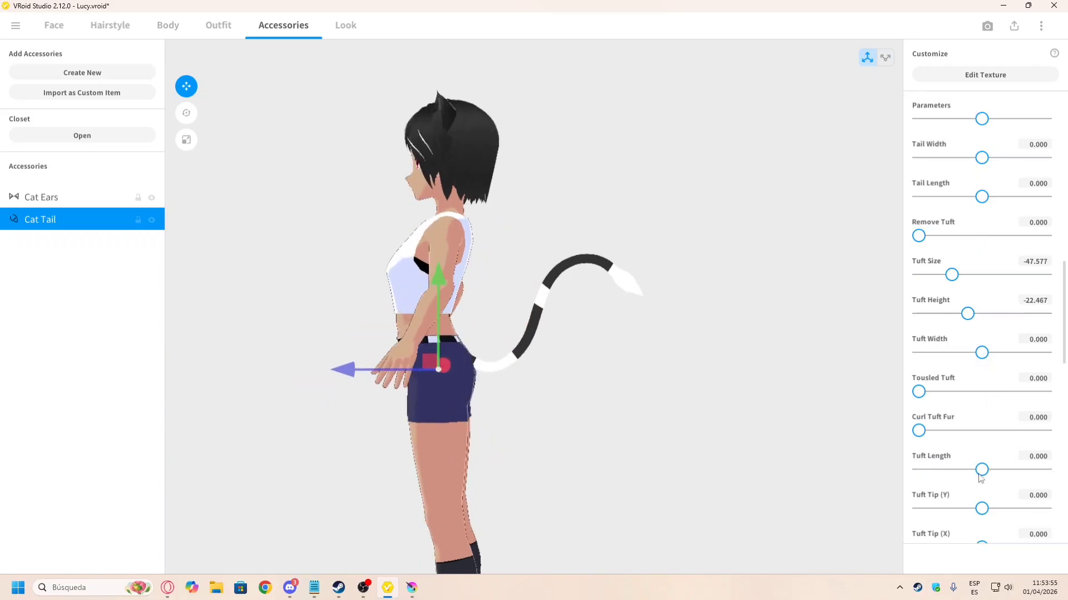
left_click_drag(917, 432, 871, 444)
left_click_drag(915, 391, 831, 393)
scroll(949, 483, "down", 6)
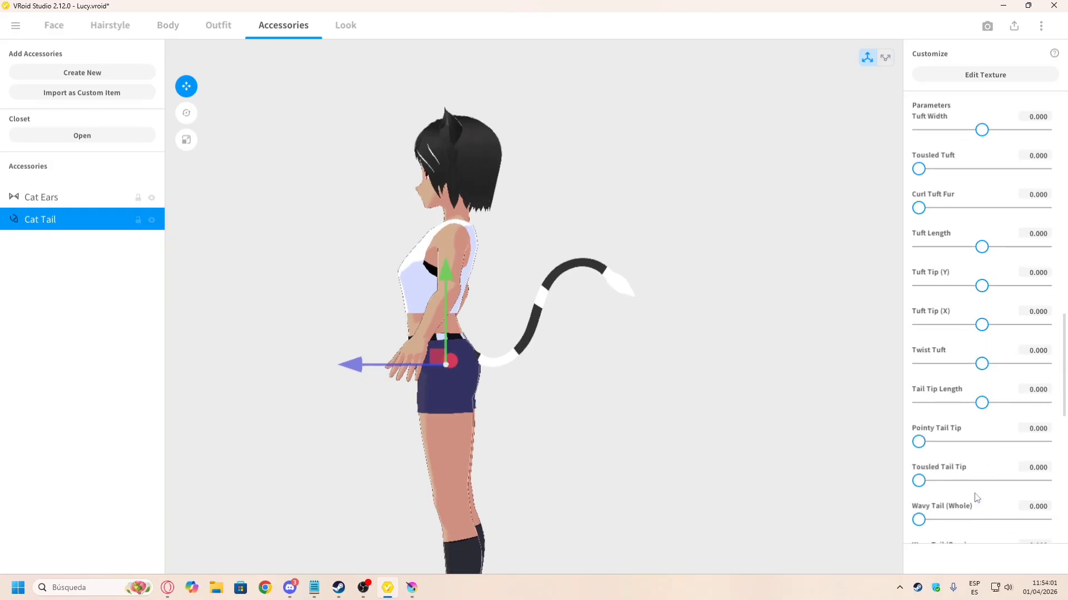
Step: Try changing the tail's Combined Joint Length and reset it to 0
scroll(973, 489, "down", 5)
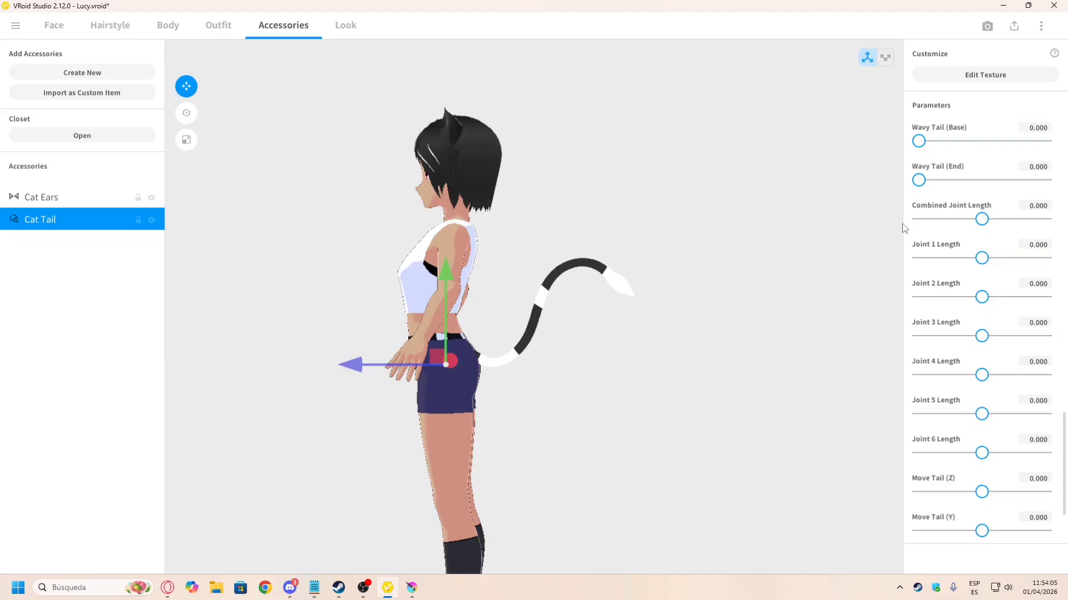
scroll(706, 258, "up", 2)
mouse_move(982, 219)
left_mouse_down()
mouse_move(1000, 219)
mouse_move(979, 222)
left_mouse_up()
left_click(1034, 209)
type("0")
key("Return")
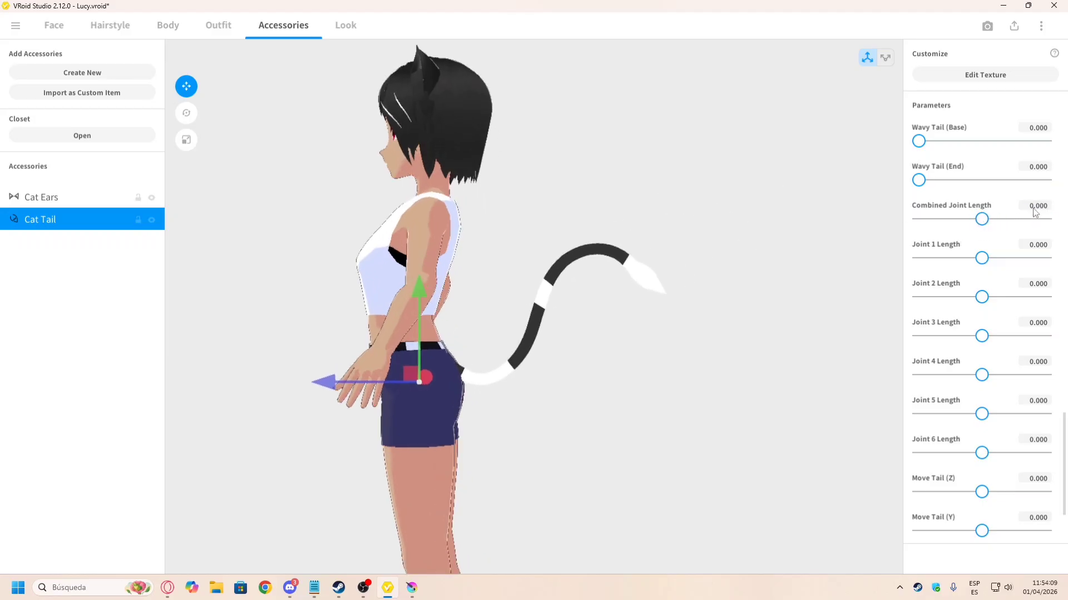
Step: Review the remaining tail parameters, and check the model's overall height in the body settings
scroll(902, 395, "down", 2)
scroll(934, 392, "down", 3)
scroll(936, 395, "up", 10)
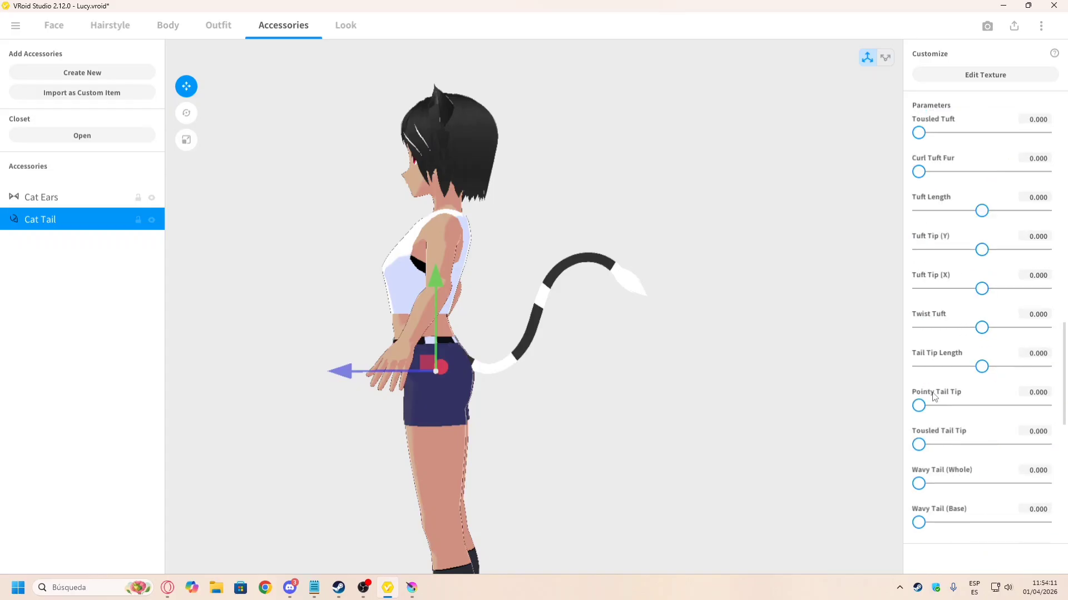
scroll(670, 331, "up", 1)
scroll(388, 233, "down", 7)
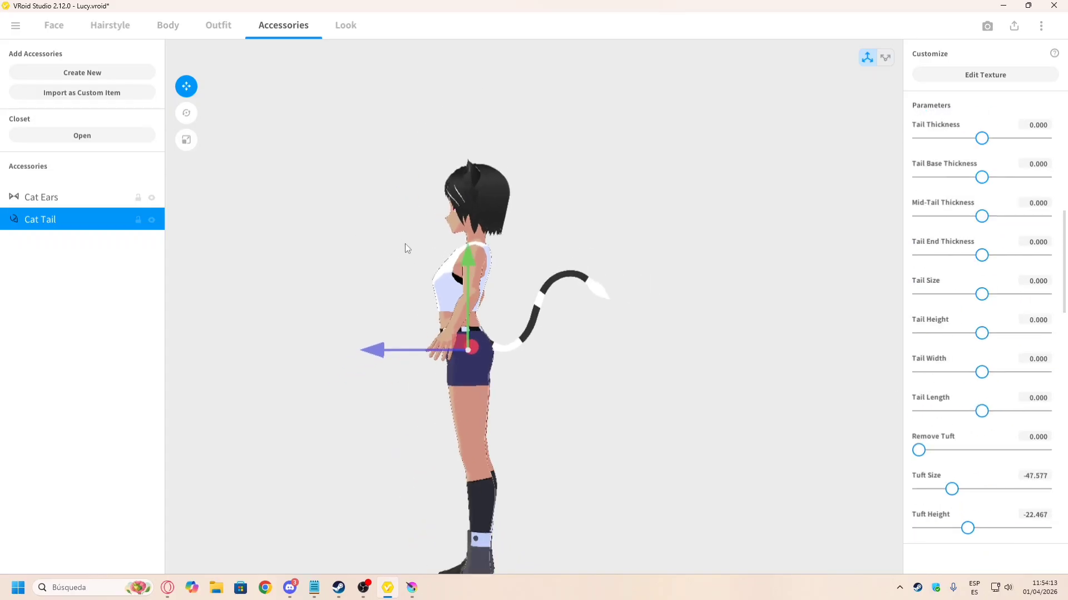
right_click_drag(415, 273, 485, 286)
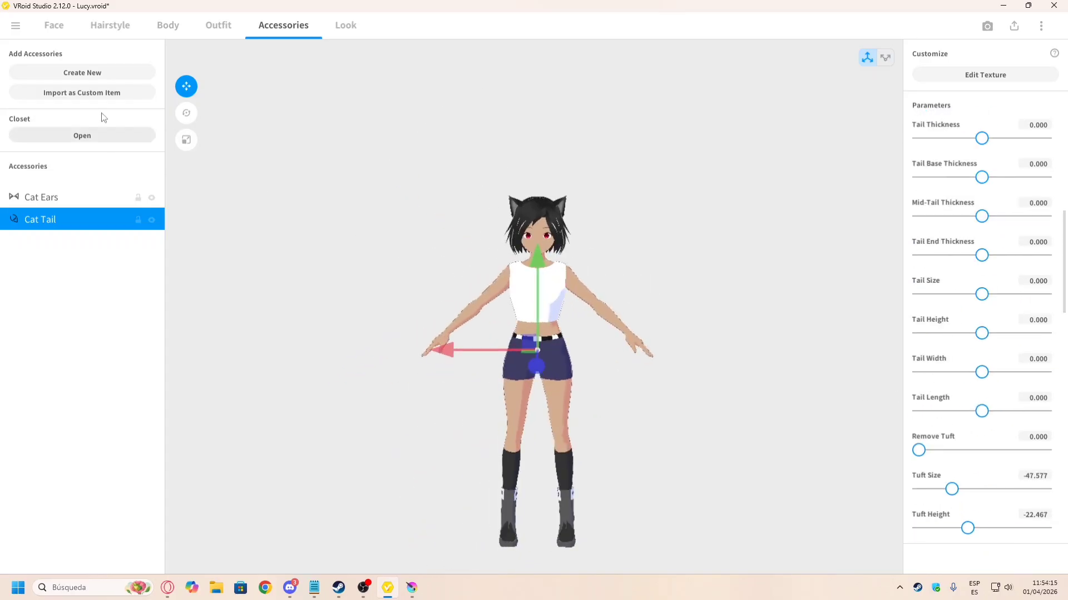
left_click(170, 29)
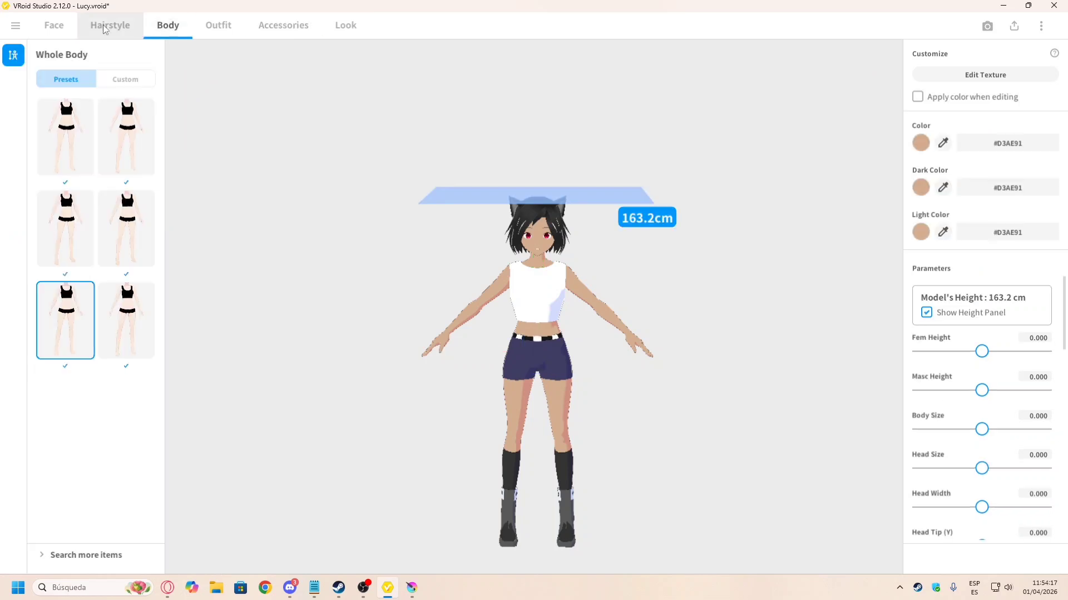
left_click_drag(597, 243, 560, 242)
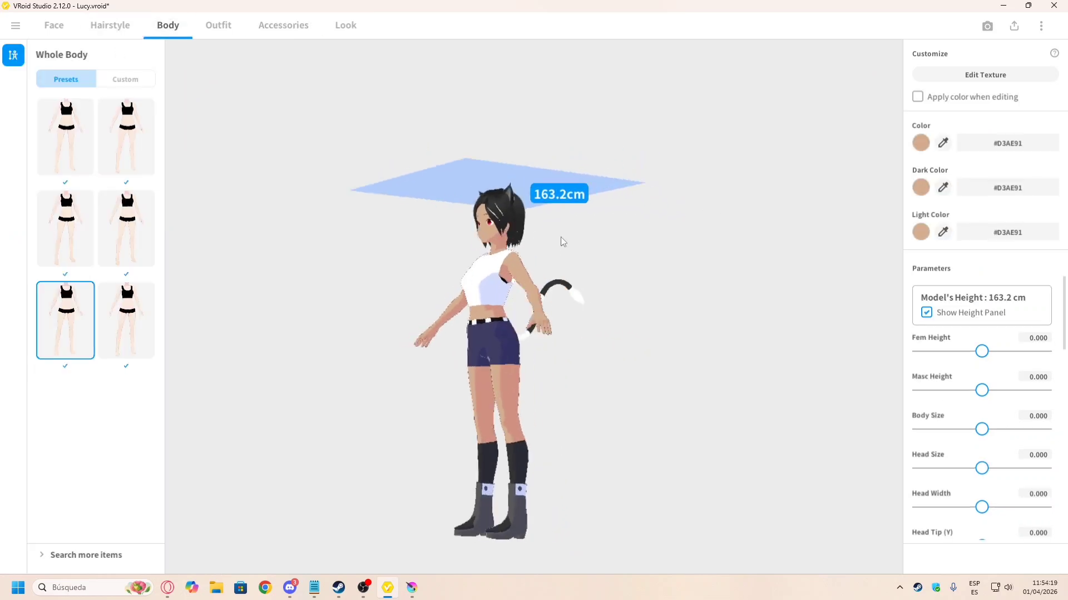
Step: Remove the Lucy Shoes from the outfit by choosing the empty shoe preset
left_click(234, 34)
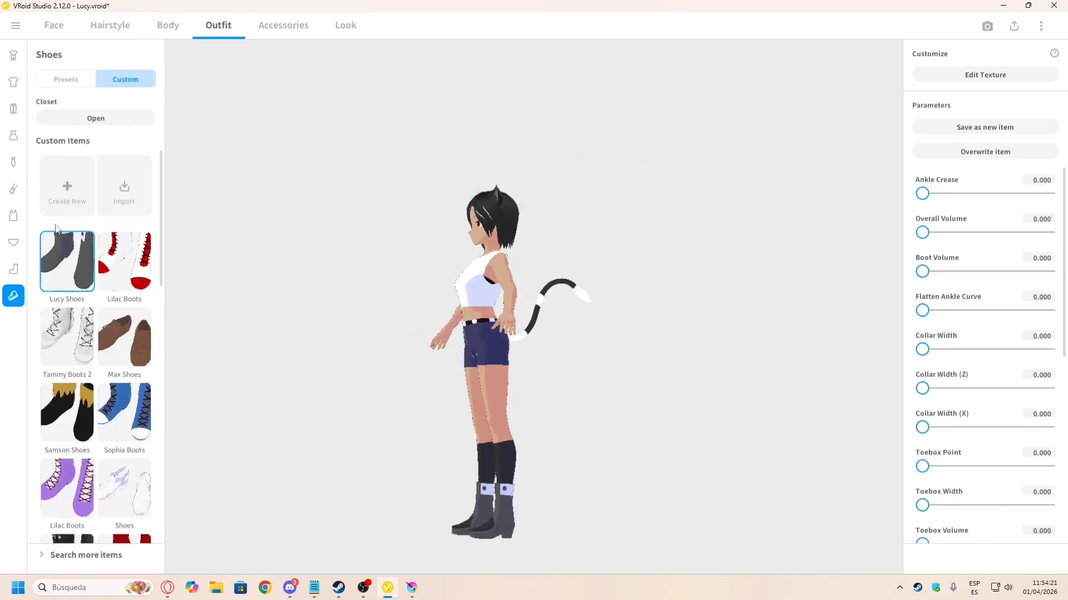
left_click(67, 79)
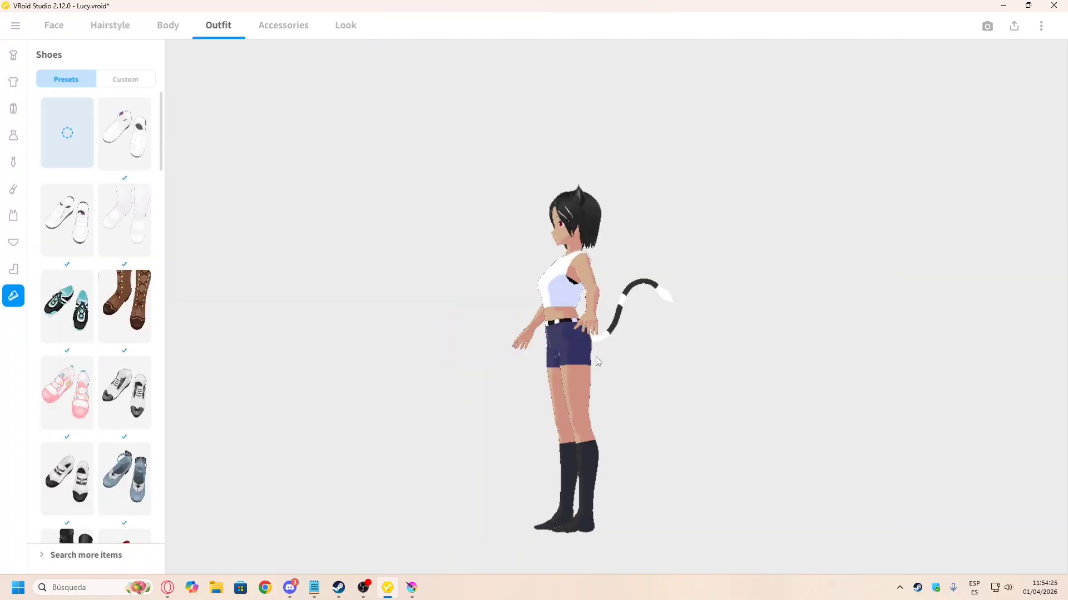
left_click_drag(597, 362, 635, 365)
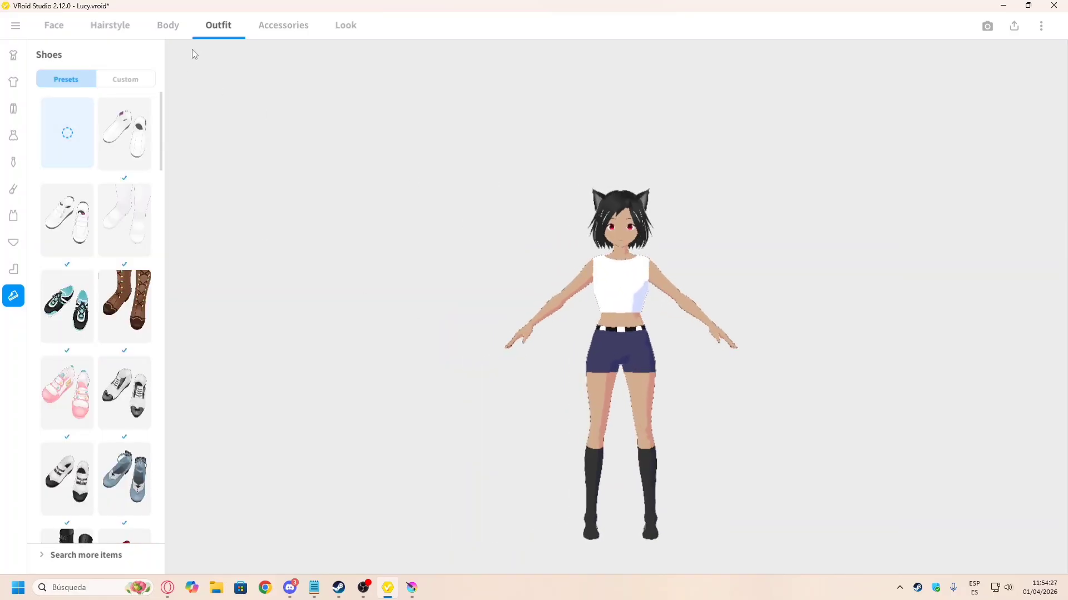
Step: Hide the Cat Ears accessory on the model
left_click(283, 25)
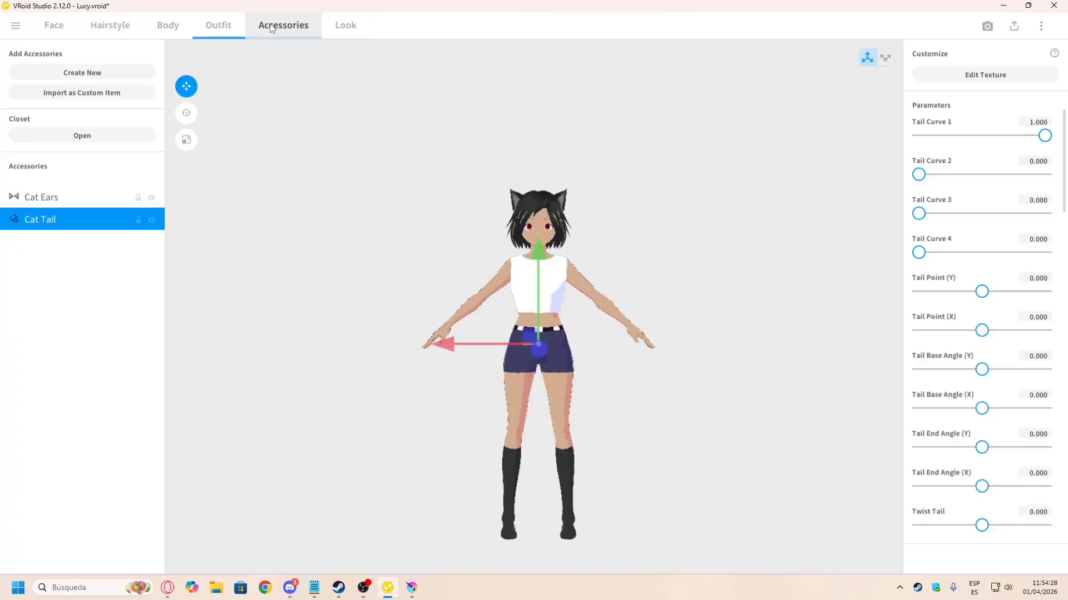
left_click(86, 201)
right_click(155, 207)
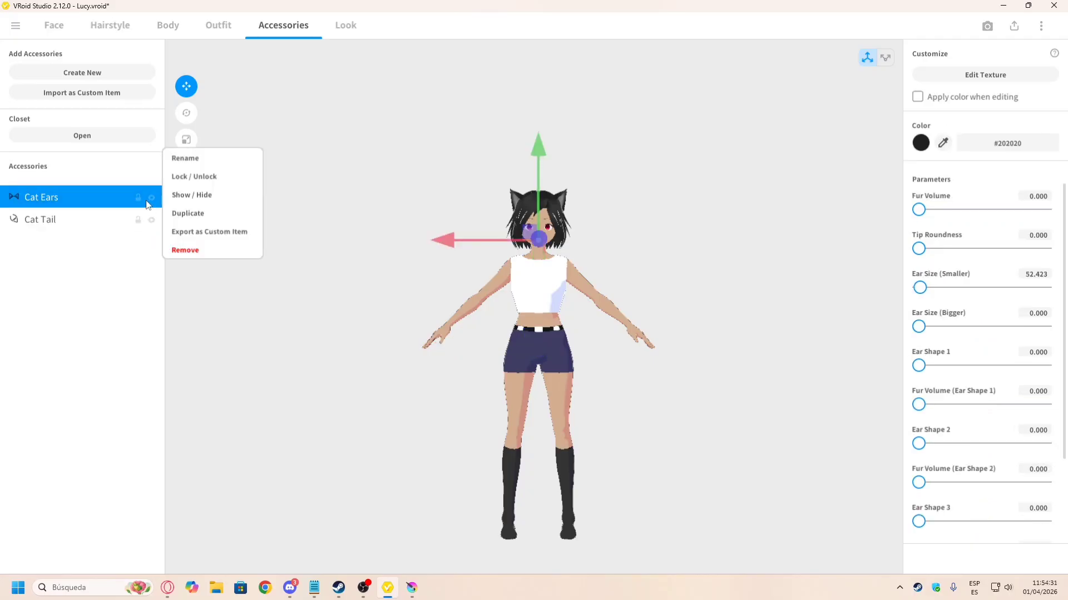
left_click(150, 198)
left_click(152, 196)
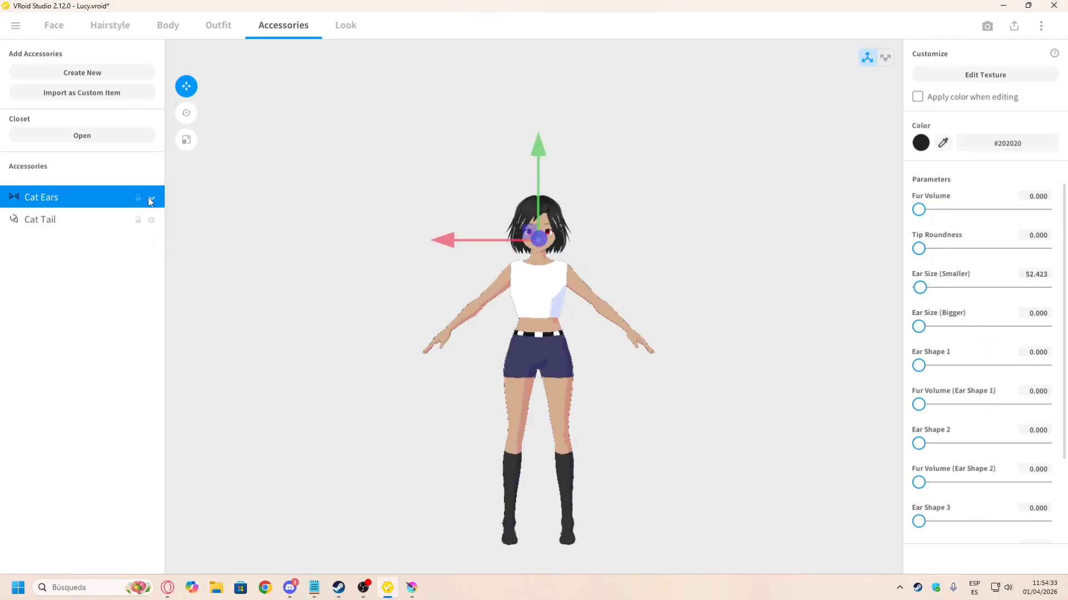
Step: Raise the body's Fem Height parameter to its maximum of 1.000
left_click(172, 33)
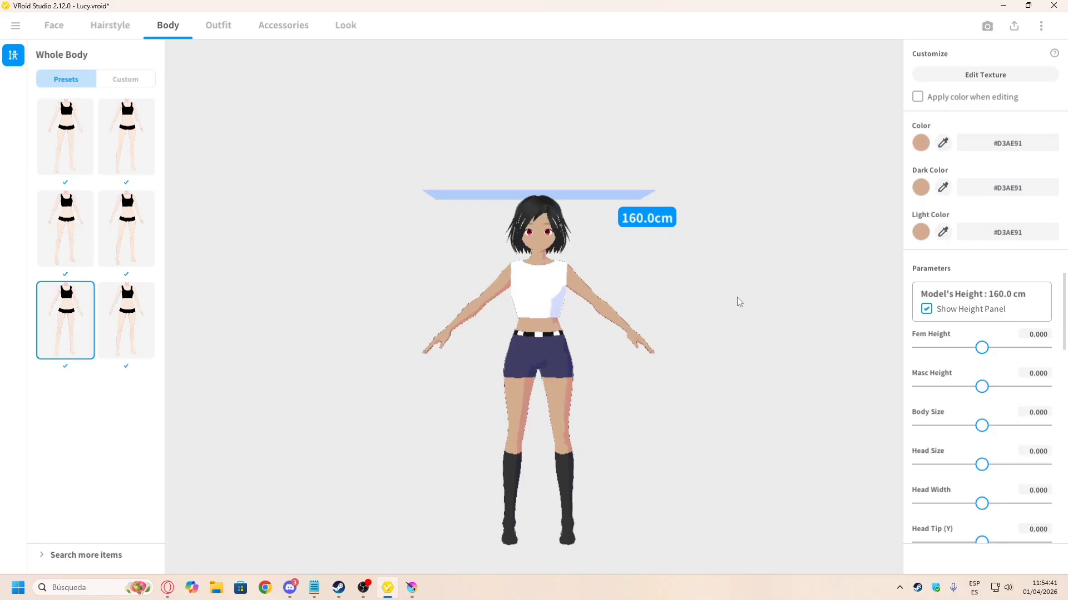
left_click_drag(982, 349, 1031, 358)
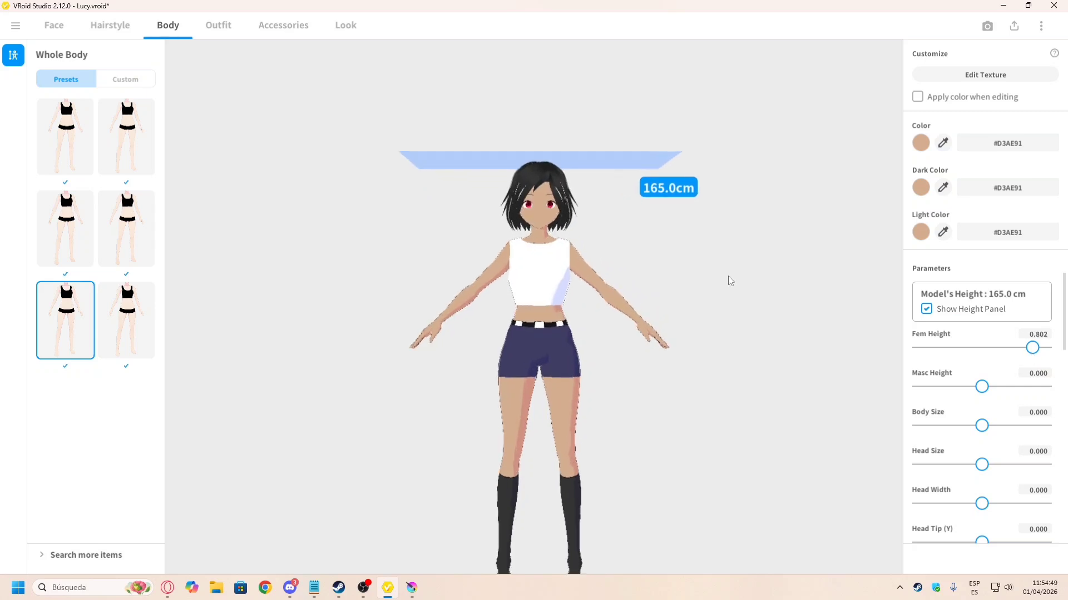
left_click(1043, 354)
Step: Shorten the neck by setting Neck Length to about -0.458, giving a model height of 165.0 cm
scroll(449, 169, "up", 3)
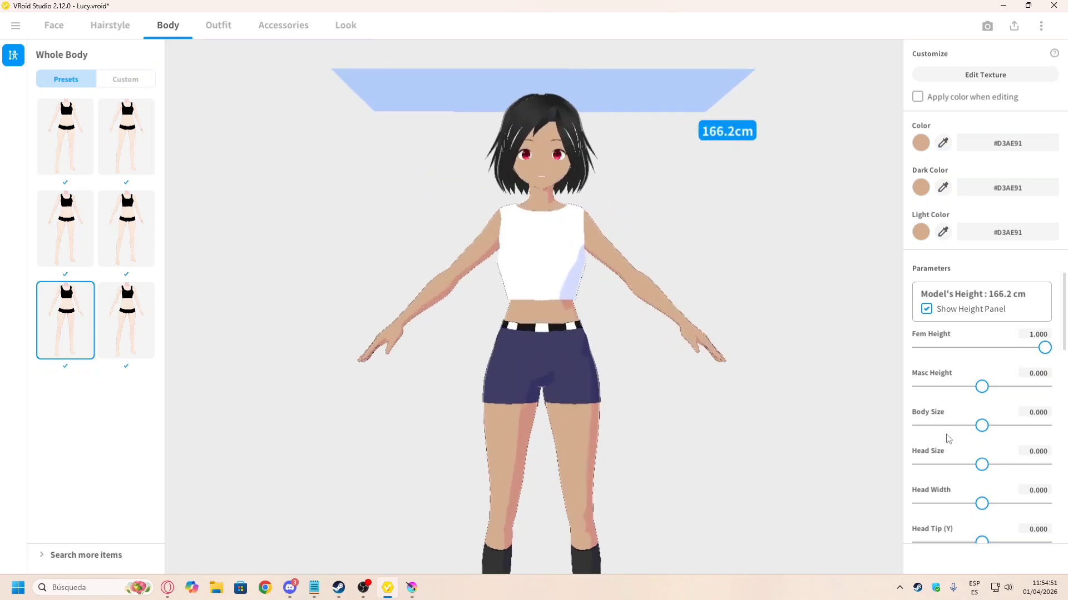
scroll(949, 433, "down", 3)
left_click_drag(982, 443, 954, 446)
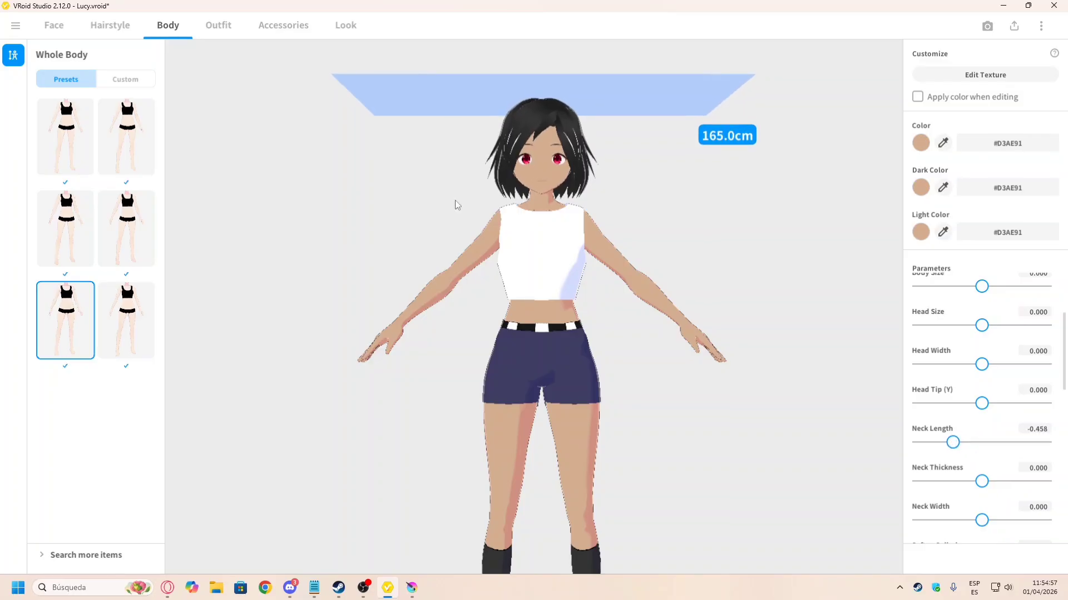
scroll(456, 205, "down", 5)
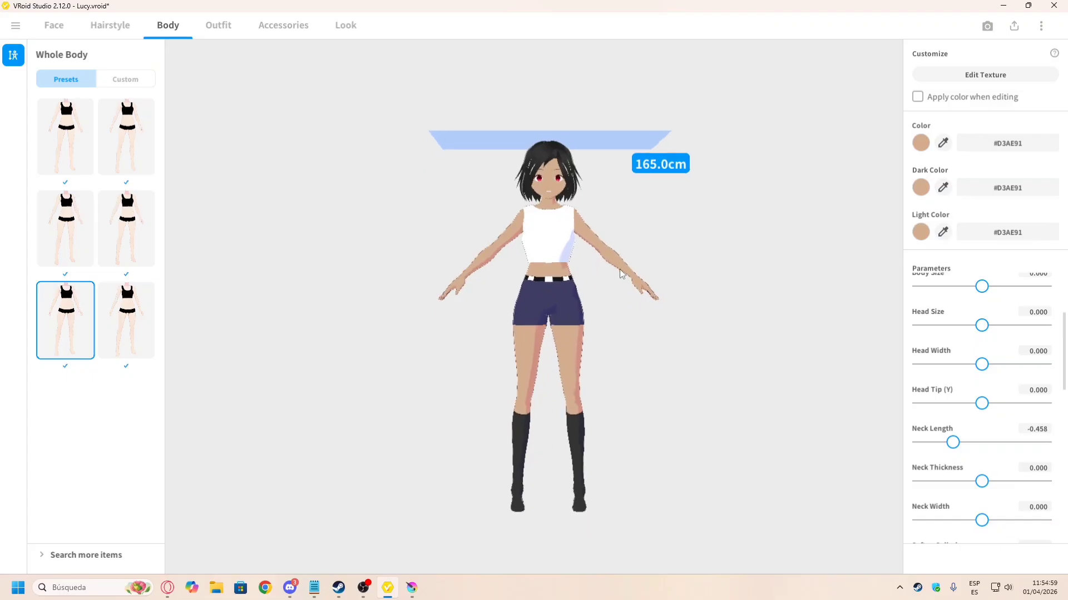
mouse_move(621, 274)
left_mouse_down()
mouse_move(672, 274)
mouse_move(585, 277)
mouse_move(623, 274)
left_mouse_up()
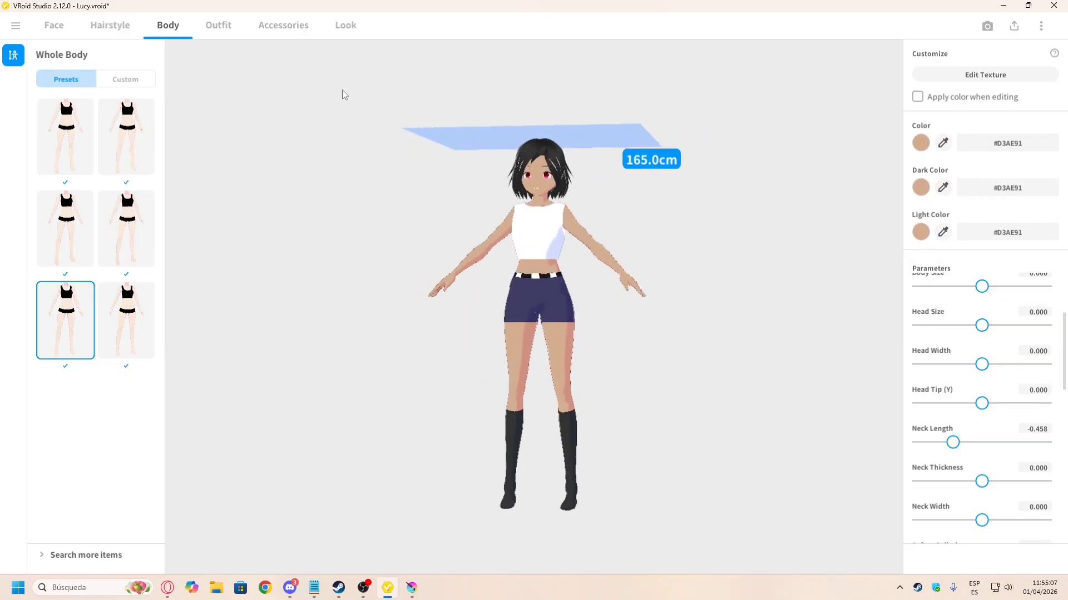
Step: Review the tutorial outline in Notepad, and open the Export as VRM screen for the model in VRoid Studio
left_click(1012, 31)
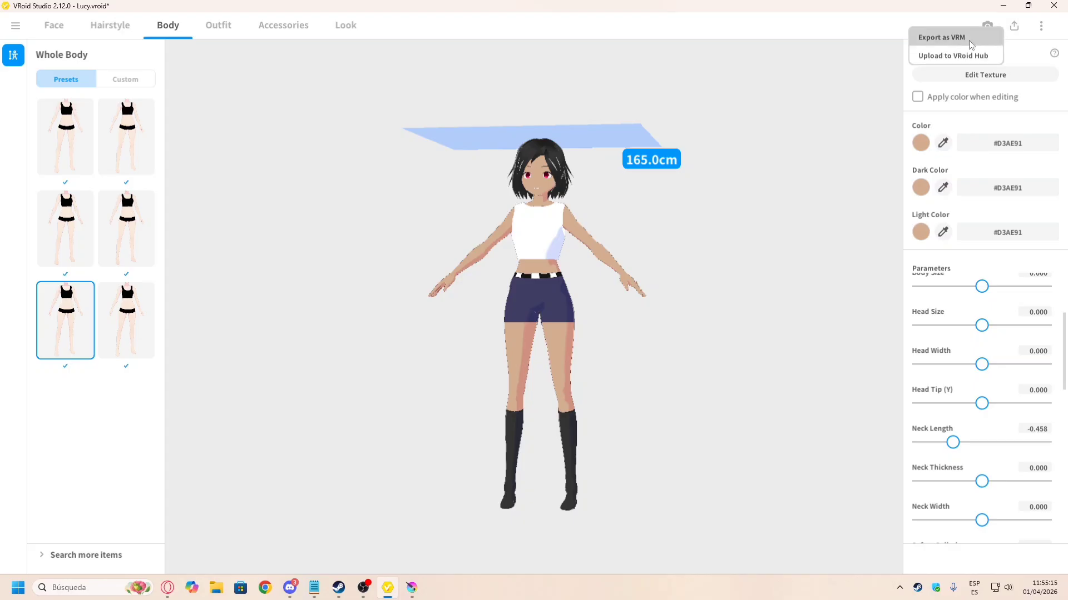
left_click(315, 588)
left_click(230, 194)
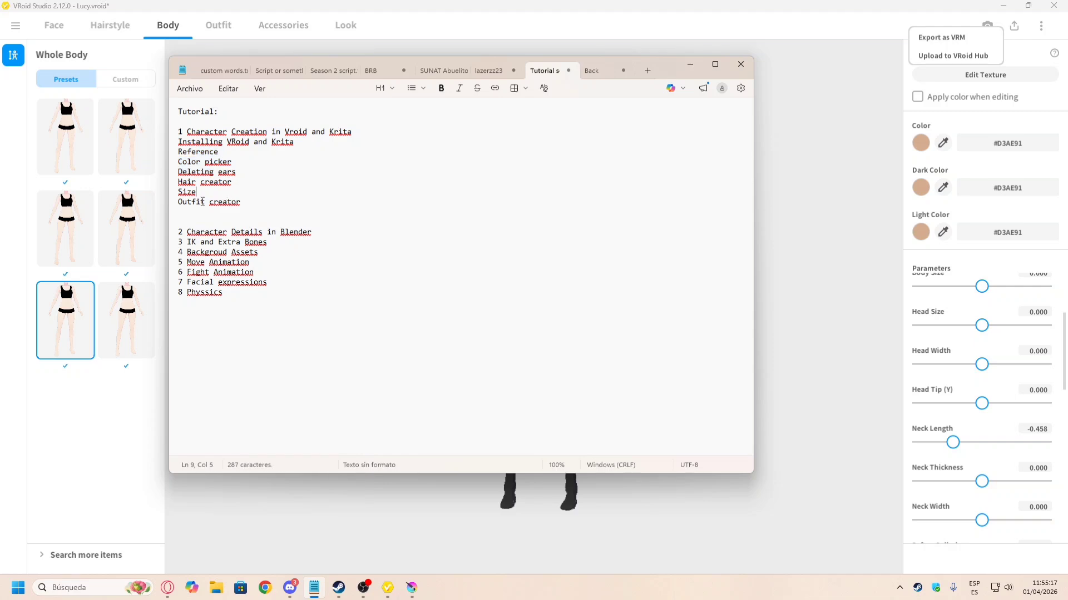
left_click_drag(218, 165, 206, 162)
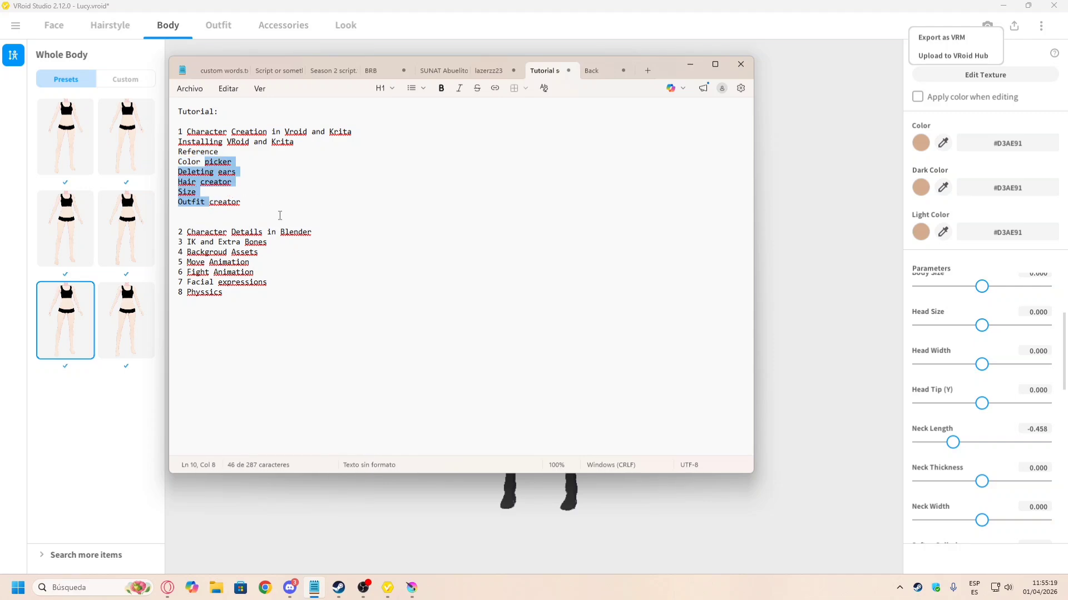
left_click(278, 215)
left_click(639, 5)
left_click(966, 41)
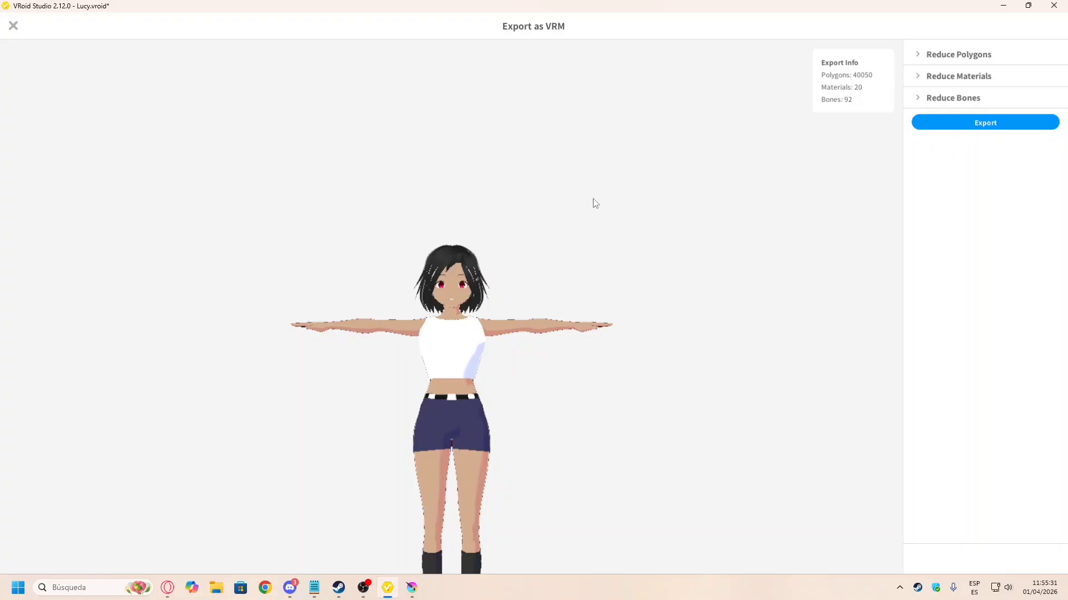
Step: Leave the VRM export screen and put the custom Lucy Shoes on the model
middle_click_drag(504, 371, 527, 224)
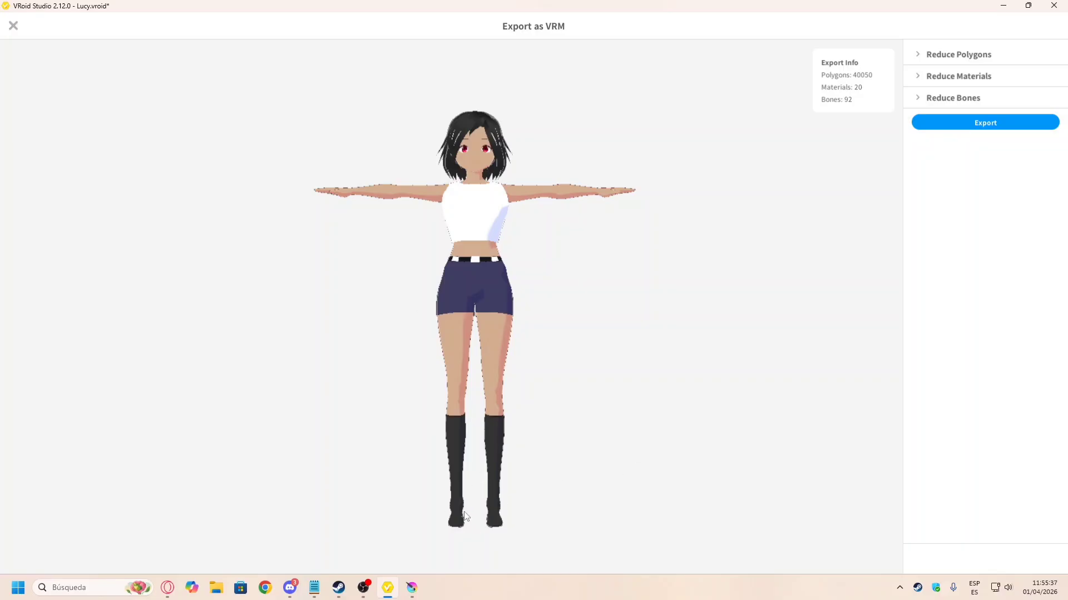
key("Escape")
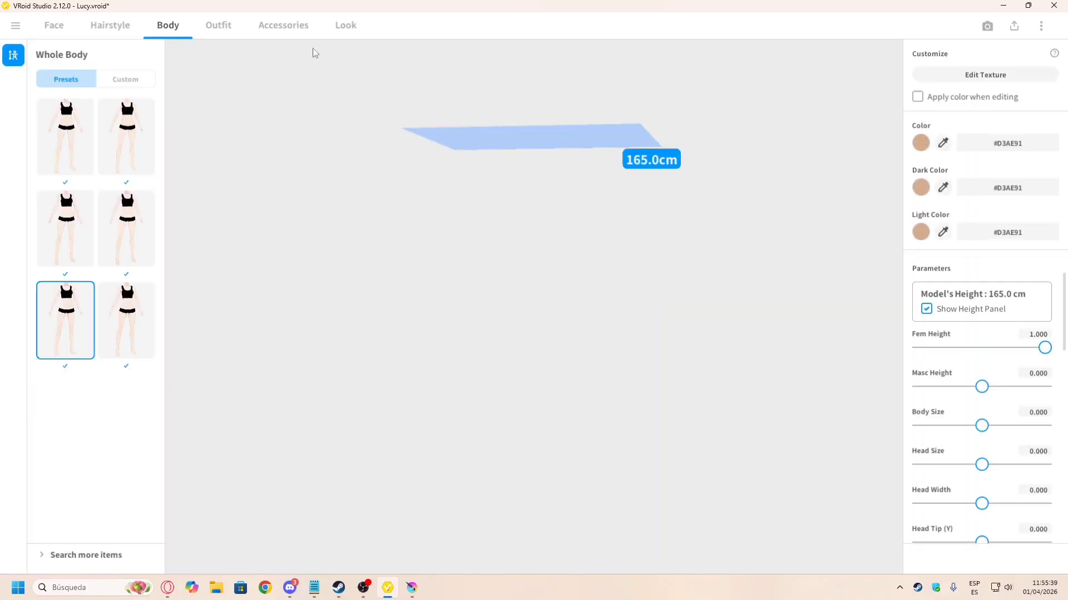
left_click(283, 25)
left_click(218, 25)
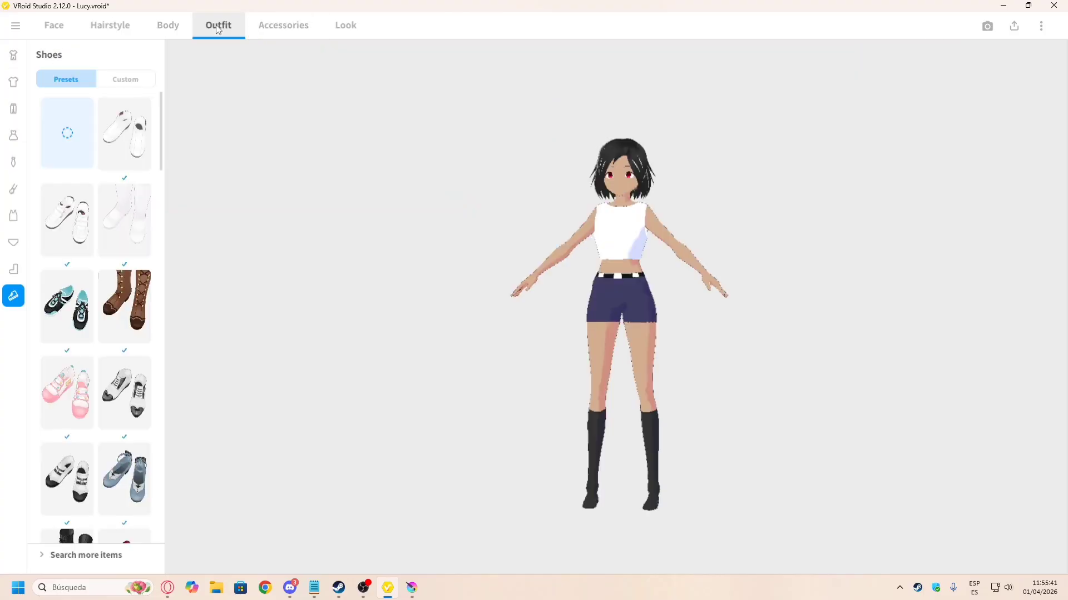
left_click(119, 81)
left_click(70, 257)
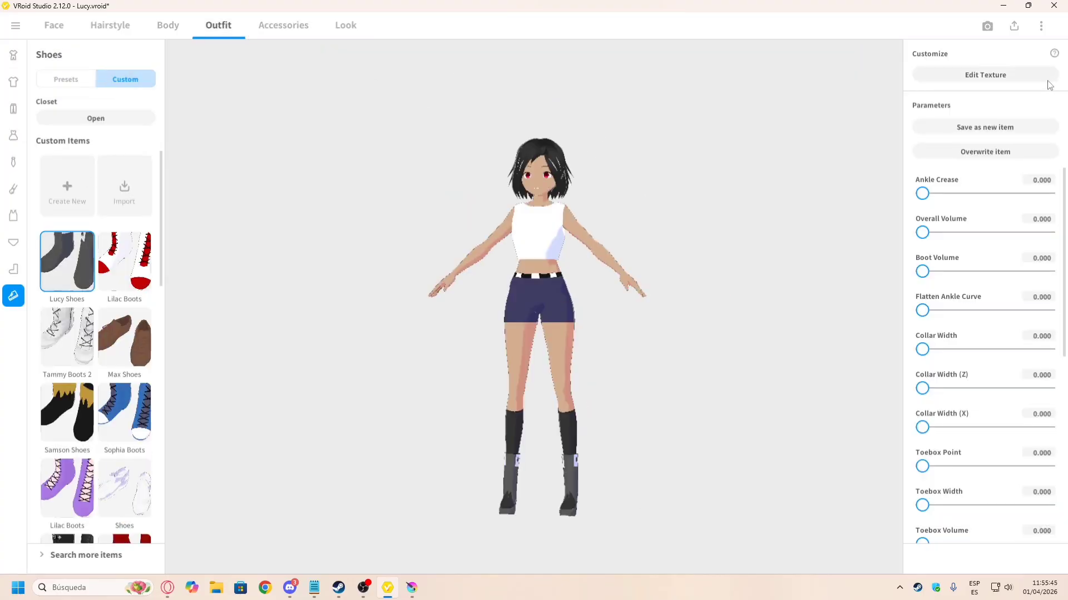
Step: Reopen the Export as VRM screen and enable Edit Hair Cross-Section in the polygon reduction settings
left_click(1014, 26)
left_click(982, 41)
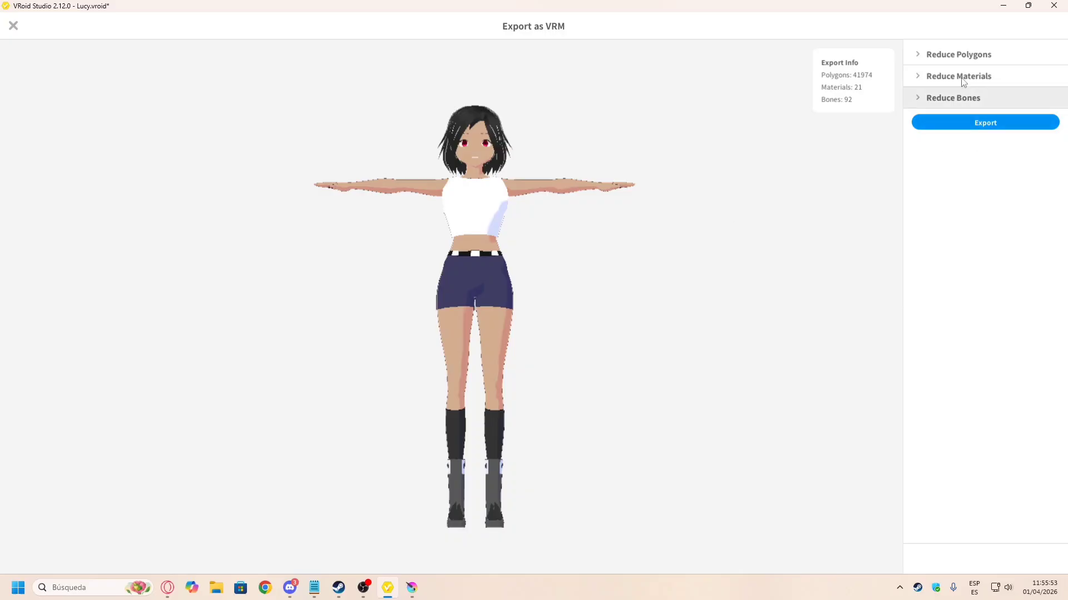
left_click(957, 54)
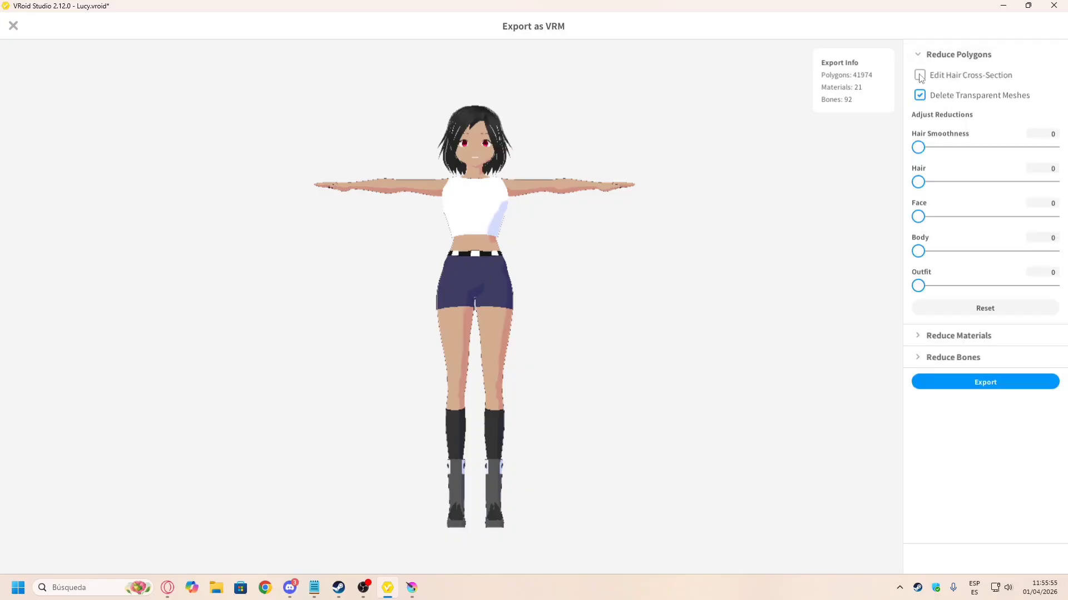
Step: Inspect the model's hair, tail and boots from several angles, and check the material and bone reduction options
middle_click_drag(615, 172, 579, 273)
scroll(527, 381, "up", 3)
right_click_drag(478, 333, 517, 295)
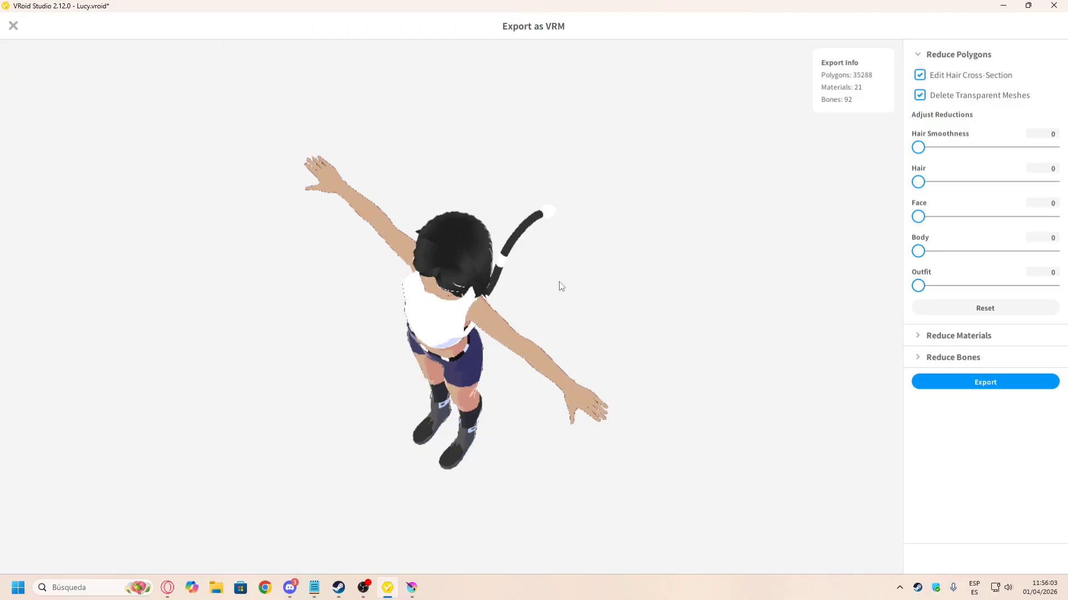
right_click_drag(526, 302, 612, 272)
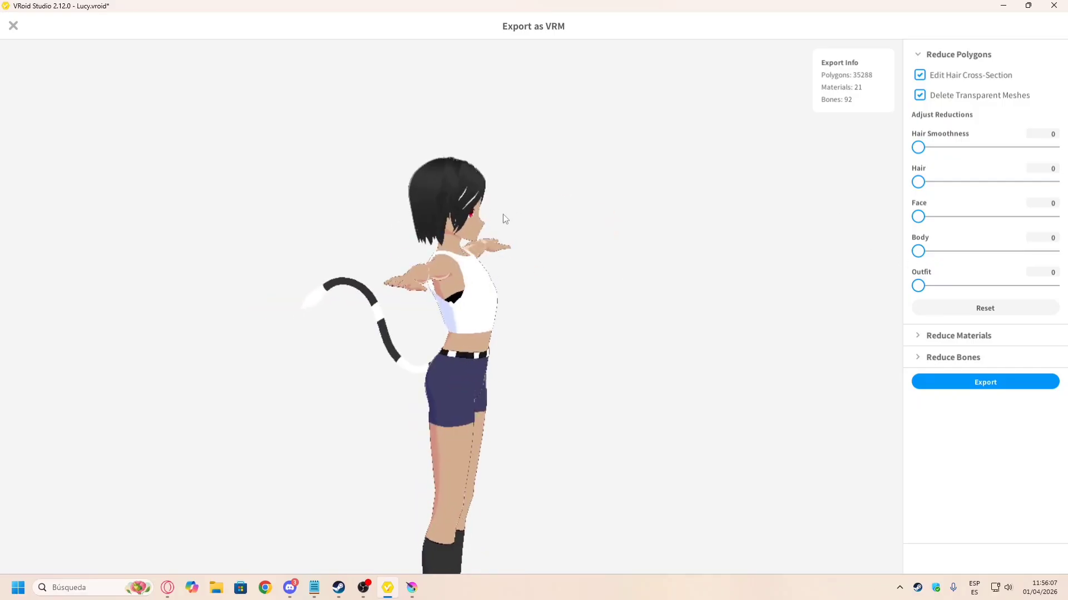
right_click_drag(503, 215, 585, 261)
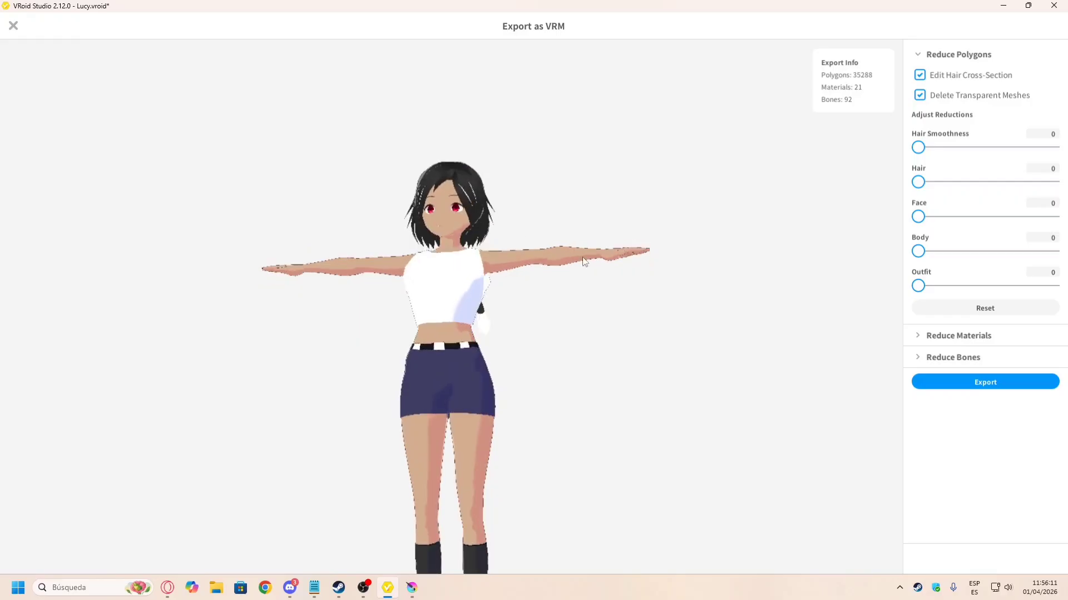
left_click(949, 341)
left_click(950, 342)
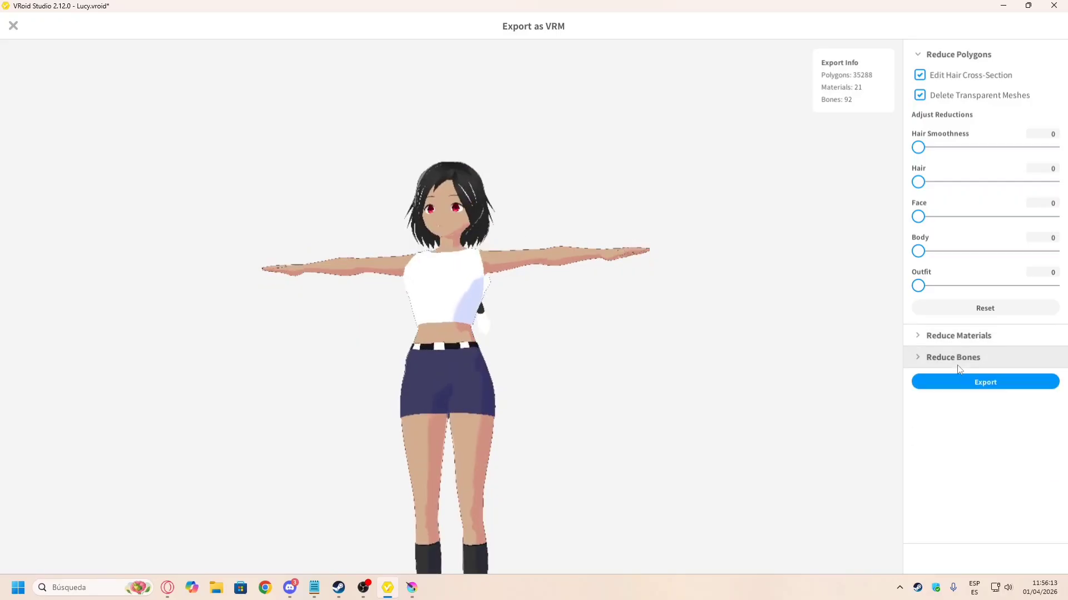
left_click(960, 361)
left_click(959, 362)
right_click_drag(598, 214, 631, 262)
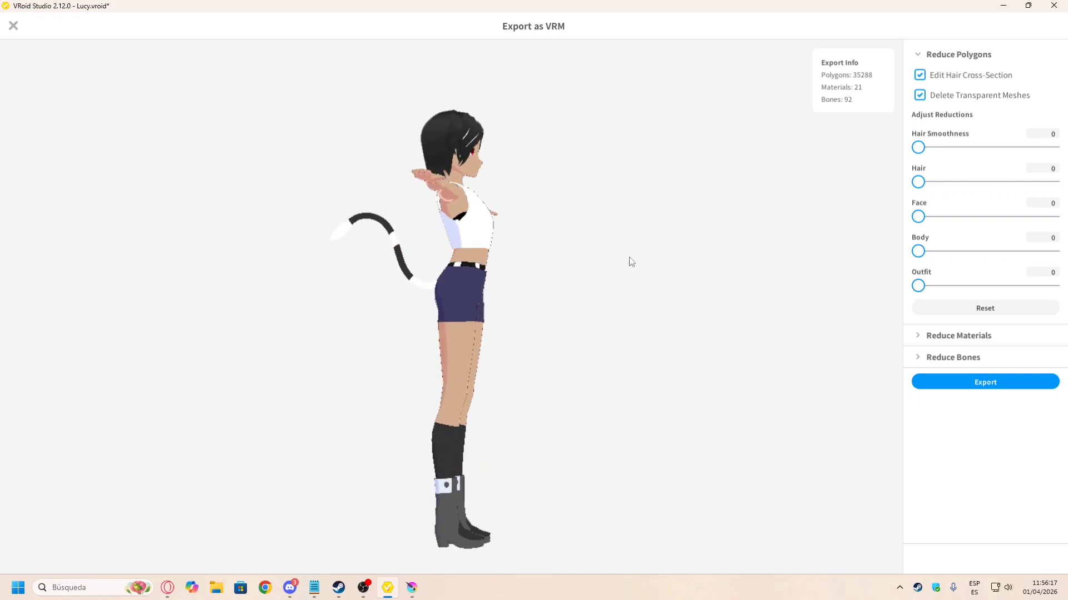
Step: Fill in the VRM settings with the avatar name Lucy and the creator's name, and start the export
left_click(985, 382)
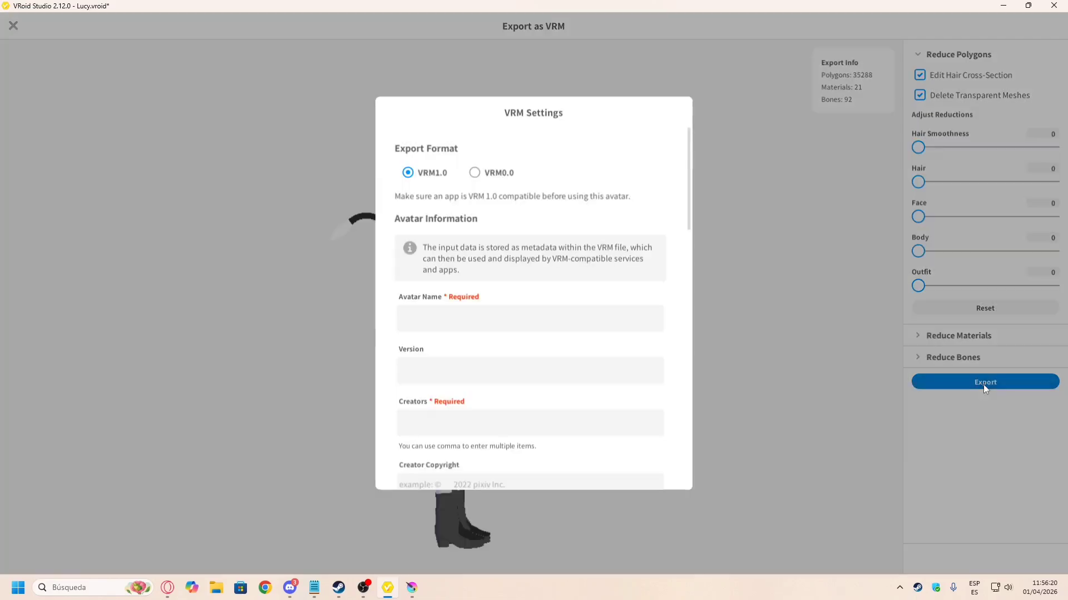
left_click(495, 316)
type("Lucy")
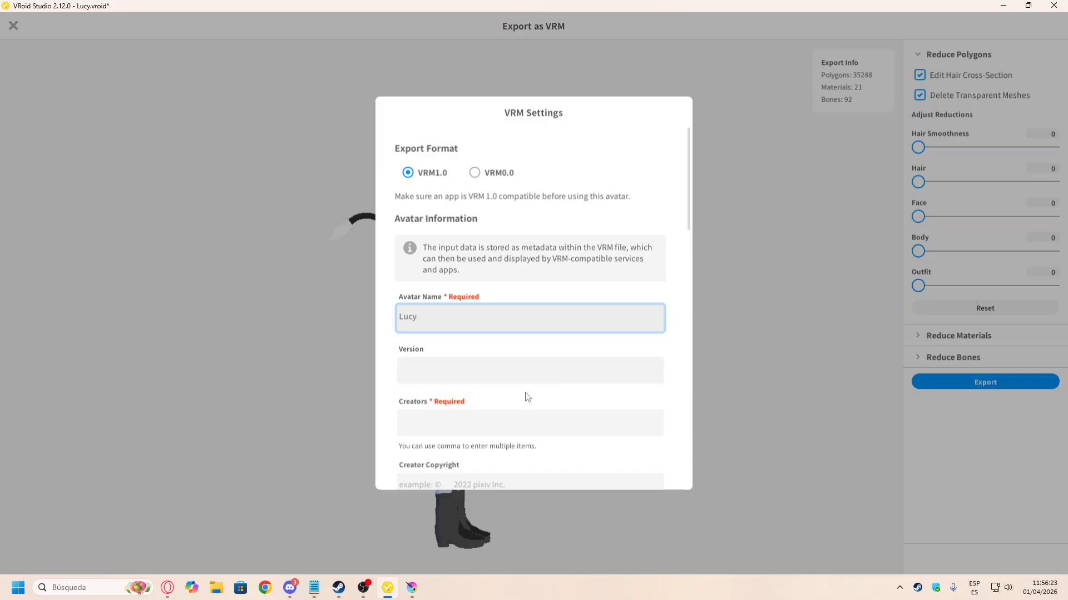
left_click(485, 425)
type("chiz")
type("itos")
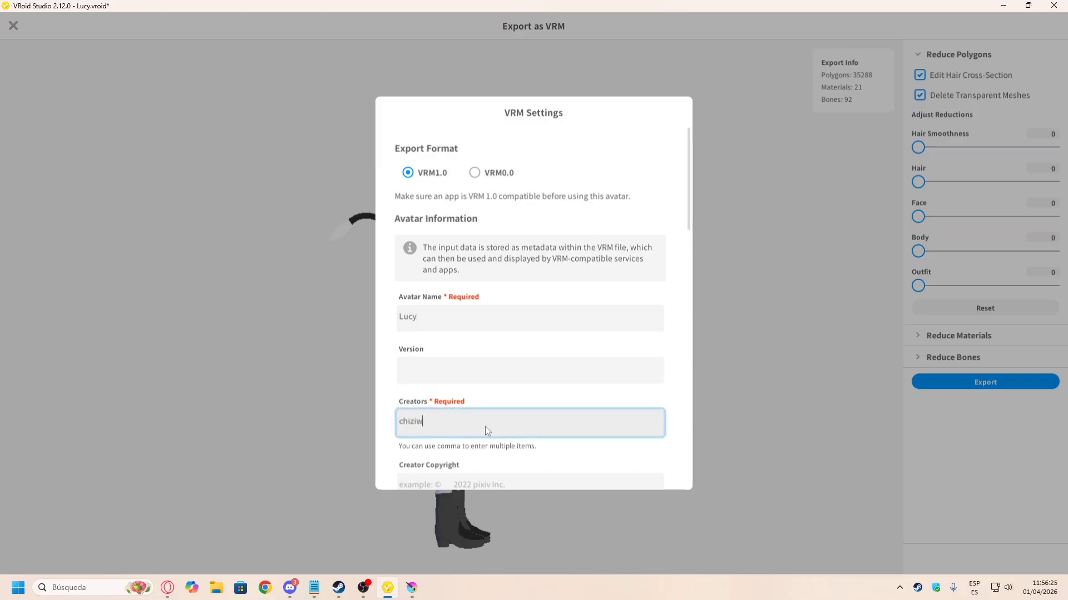
scroll(501, 336, "down", 10)
scroll(504, 331, "down", 6)
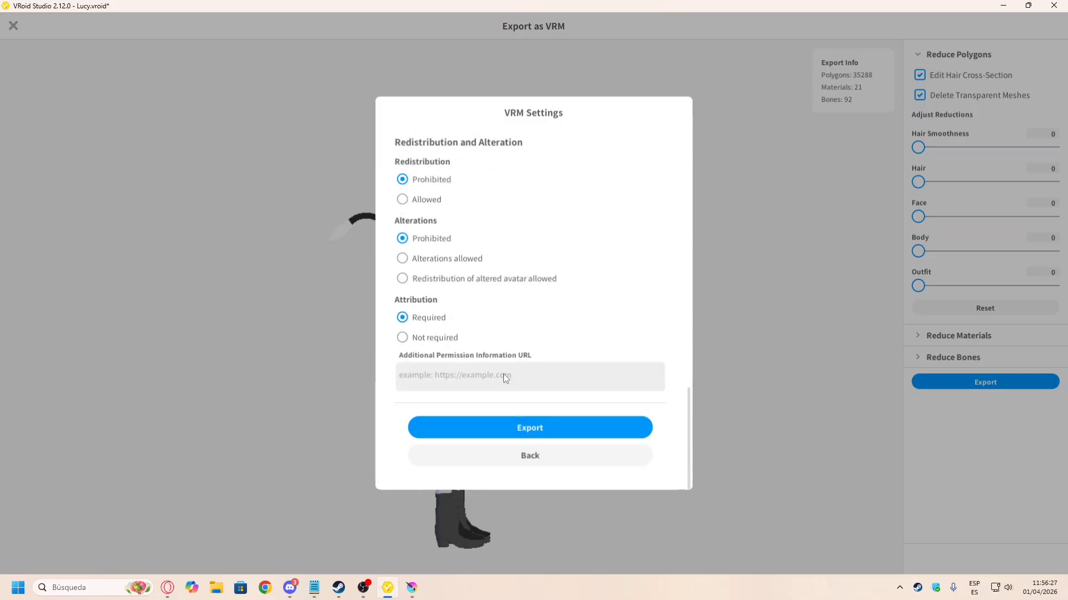
left_click(515, 426)
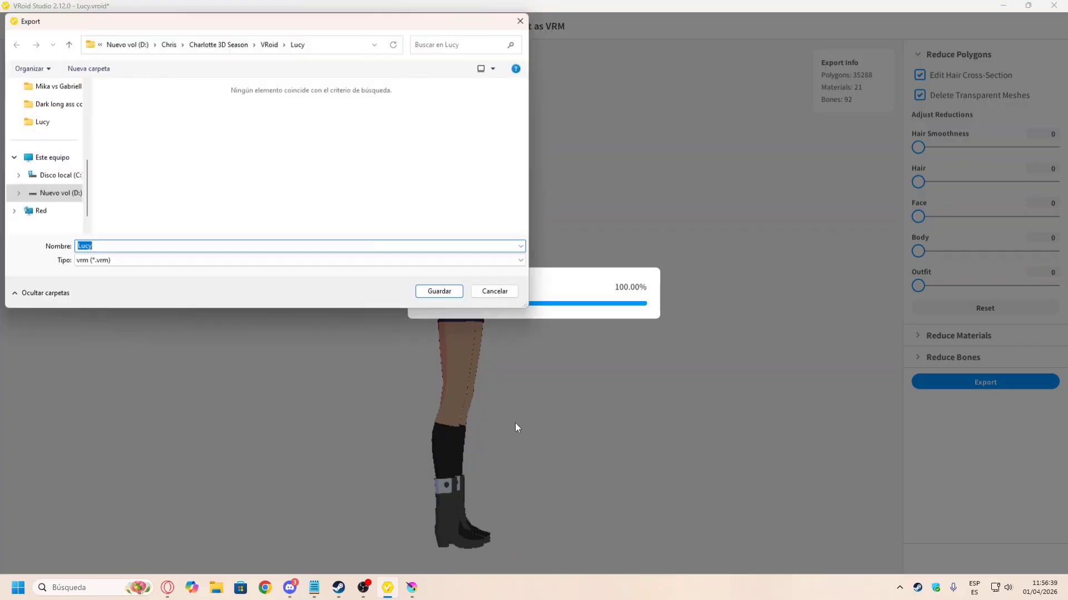
Step: Review the tutorial outline in Notepad, and return to the save dialog for the VRM file in VRoid Studio
left_click(339, 587)
left_click(314, 588)
mouse_move(195, 233)
left_mouse_down()
mouse_move(284, 239)
mouse_move(179, 232)
mouse_move(183, 243)
mouse_move(177, 233)
left_mouse_up()
left_click(266, 243)
left_click_drag(265, 243, 179, 233)
left_click(155, 232)
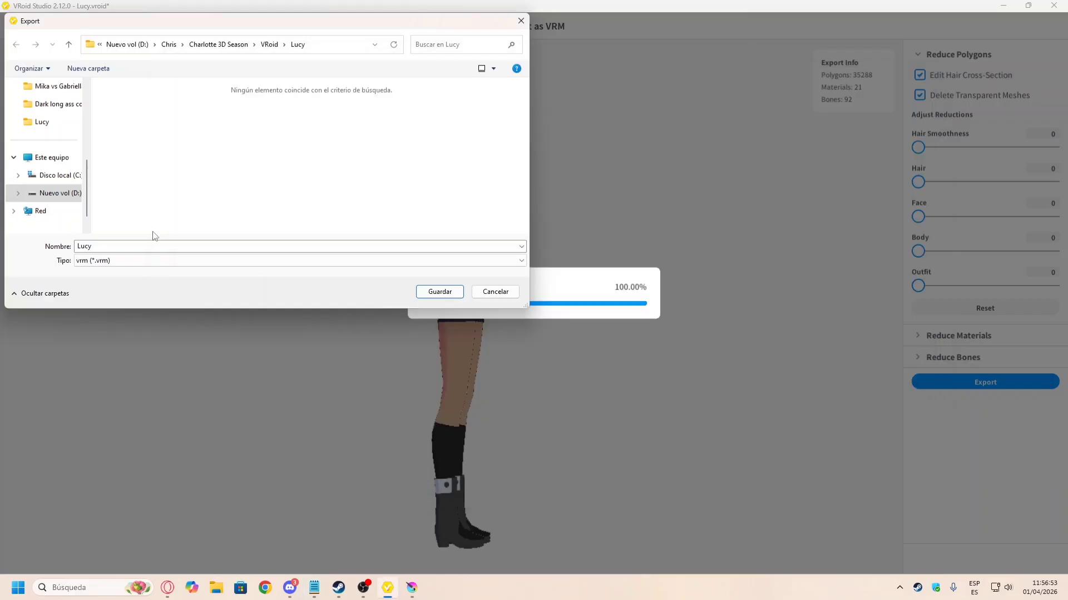